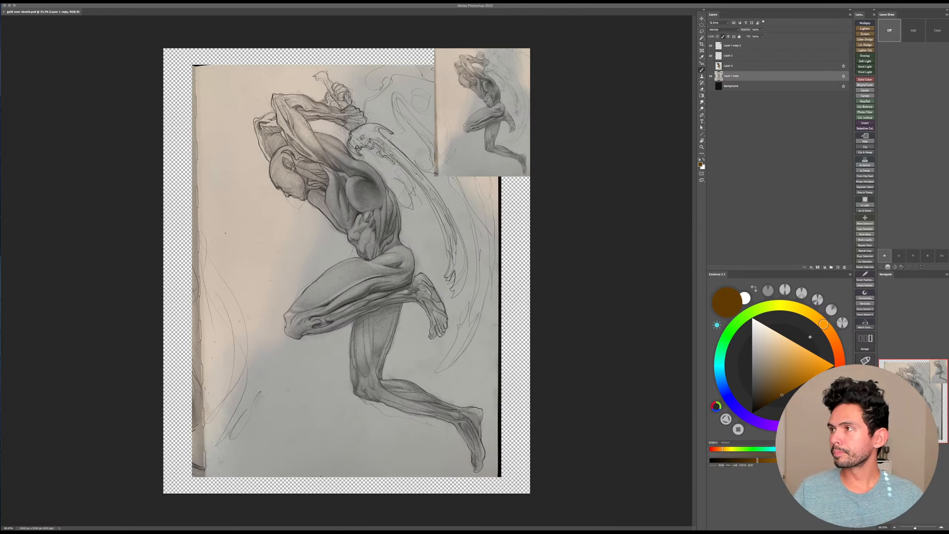
{"action": "left_click", "coordinate": [653, 238]}
{"action": "key", "text": "z"}
{"action": "left_click_drag", "start_coordinate": [661, 236], "coordinate": [655, 238]}
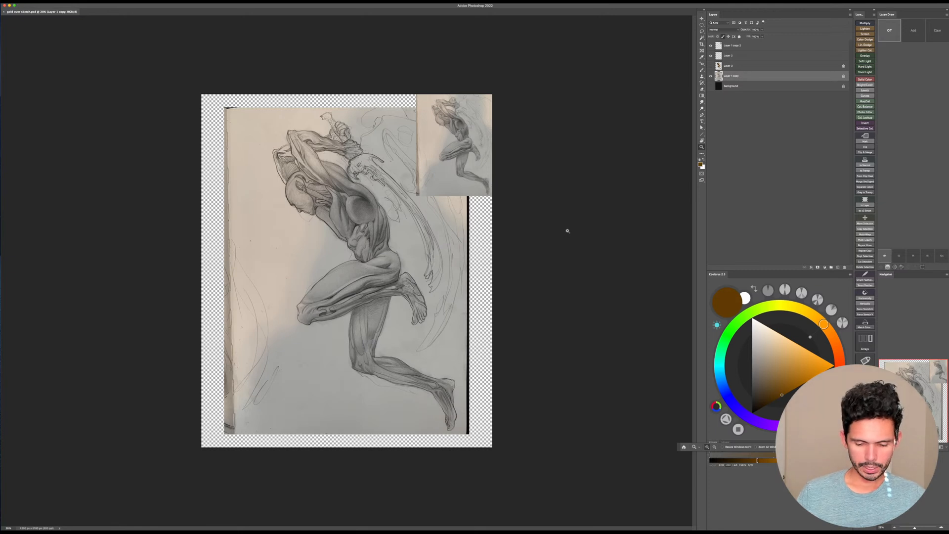
{"action": "left_click_drag", "start_coordinate": [565, 229], "coordinate": [555, 236]}
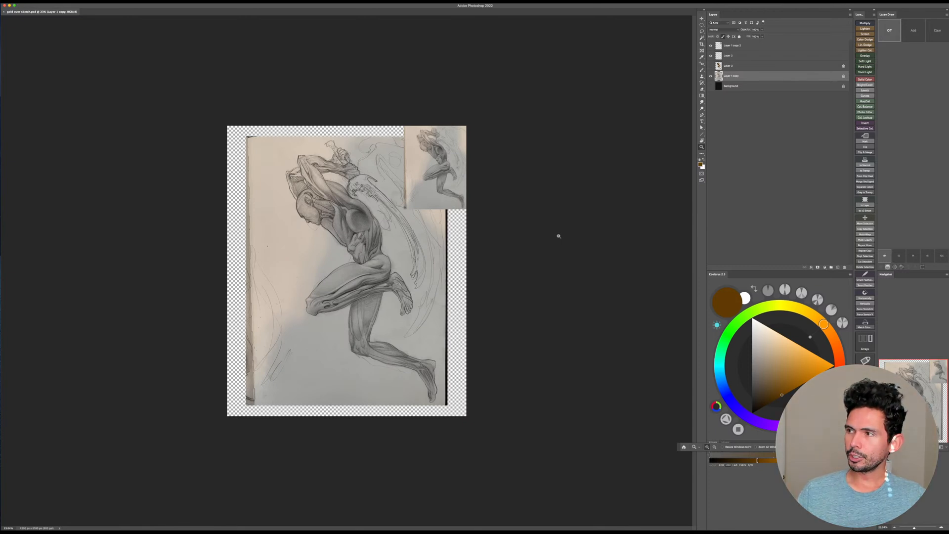
{"action": "left_click_drag", "start_coordinate": [555, 236], "coordinate": [561, 236]}
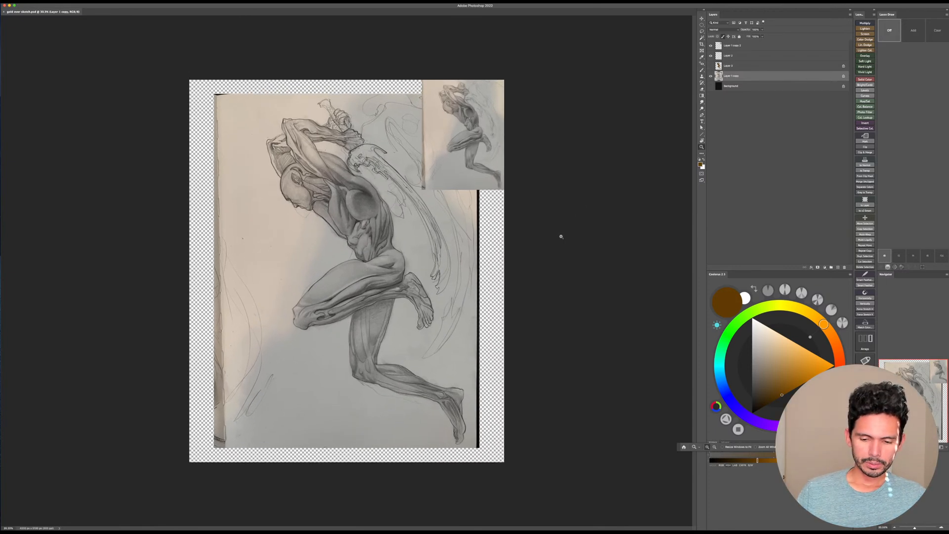
{"action": "left_click_drag", "start_coordinate": [448, 249], "coordinate": [484, 241]}
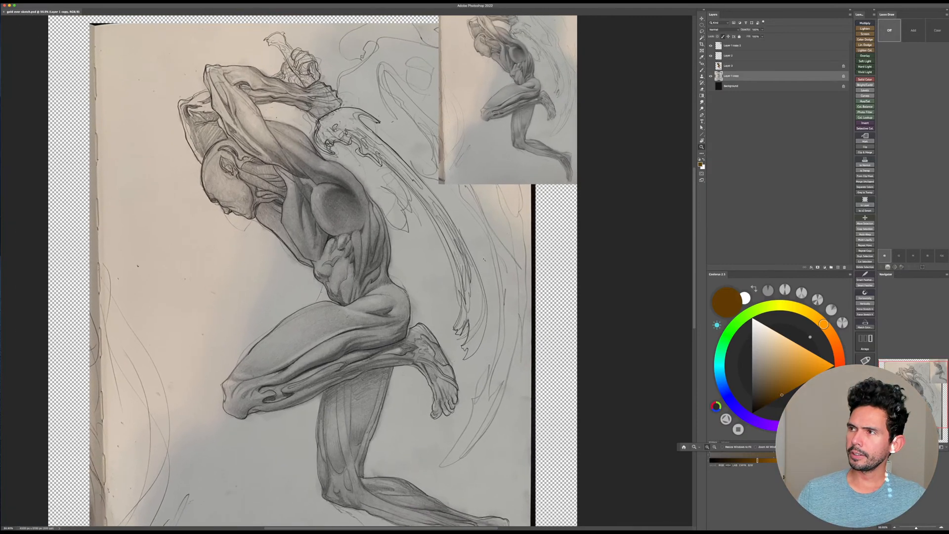
Step: Hide the Layer 1 copy sketch photo and the black Background, leaving the line art and small reference image shown
{"action": "left_click", "coordinate": [711, 76]}
{"action": "left_click", "coordinate": [710, 77]}
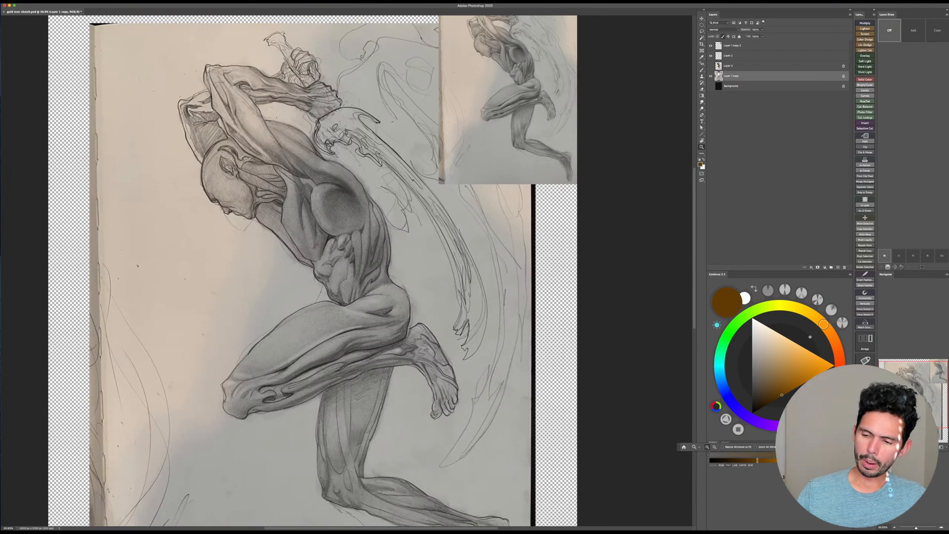
{"action": "left_click", "coordinate": [710, 86]}
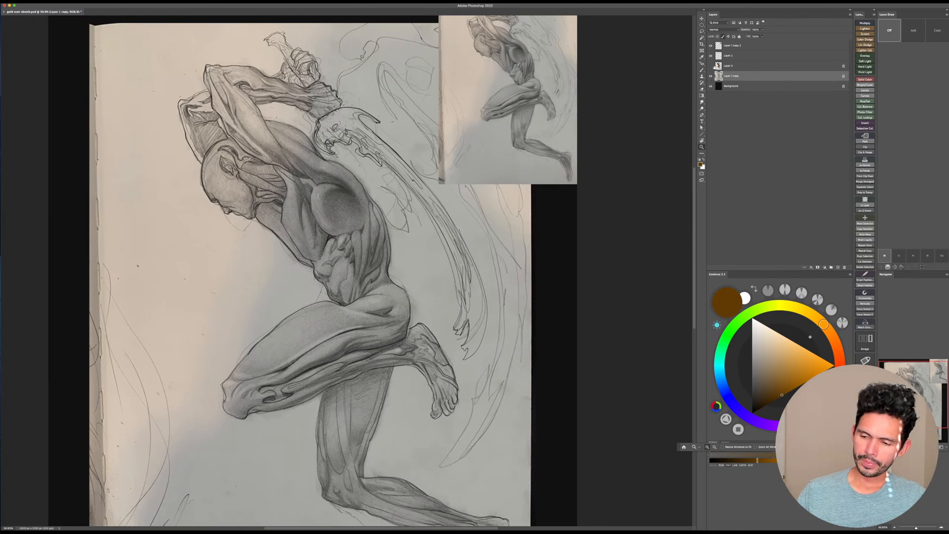
{"action": "left_click", "coordinate": [711, 76]}
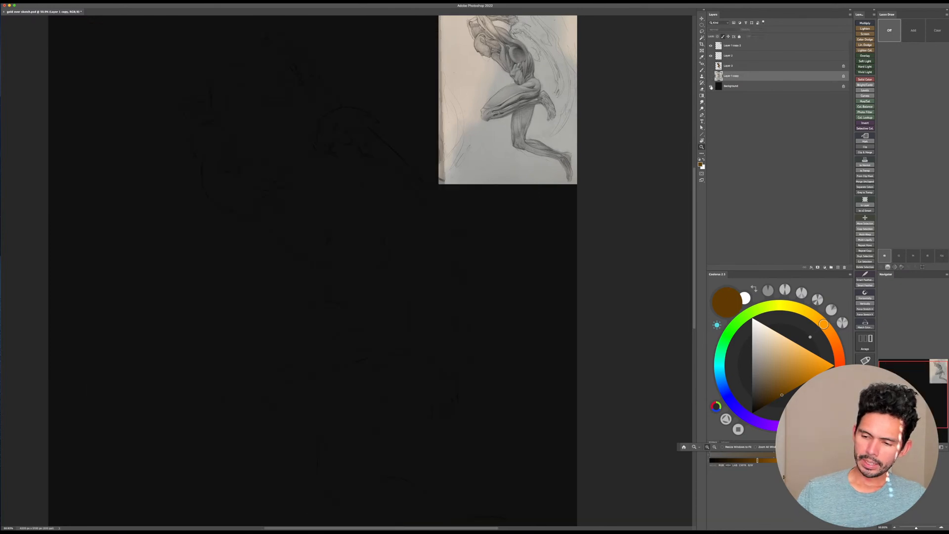
{"action": "left_click", "coordinate": [711, 86]}
Step: Add a new layer directly above the Background and fill it with white
{"action": "left_click", "coordinate": [731, 86]}
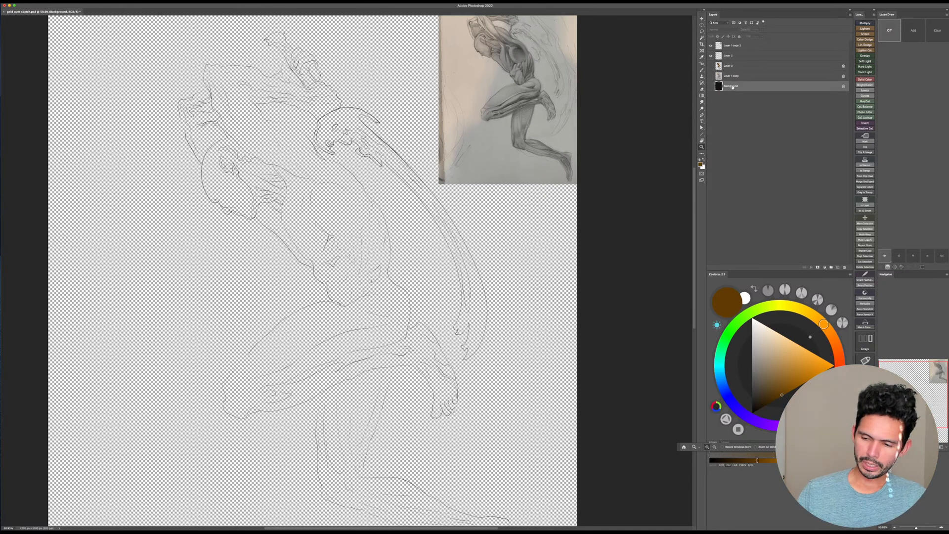
{"action": "key", "text": "super+shift+alt+n"}
{"action": "left_click", "coordinate": [752, 318]}
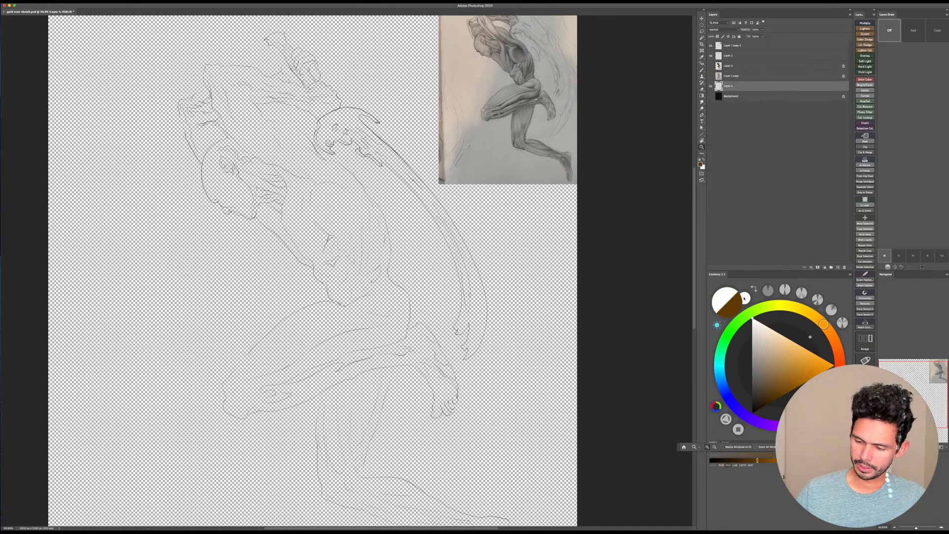
{"action": "key", "text": "g"}
{"action": "key", "text": "alt+BackSpace"}
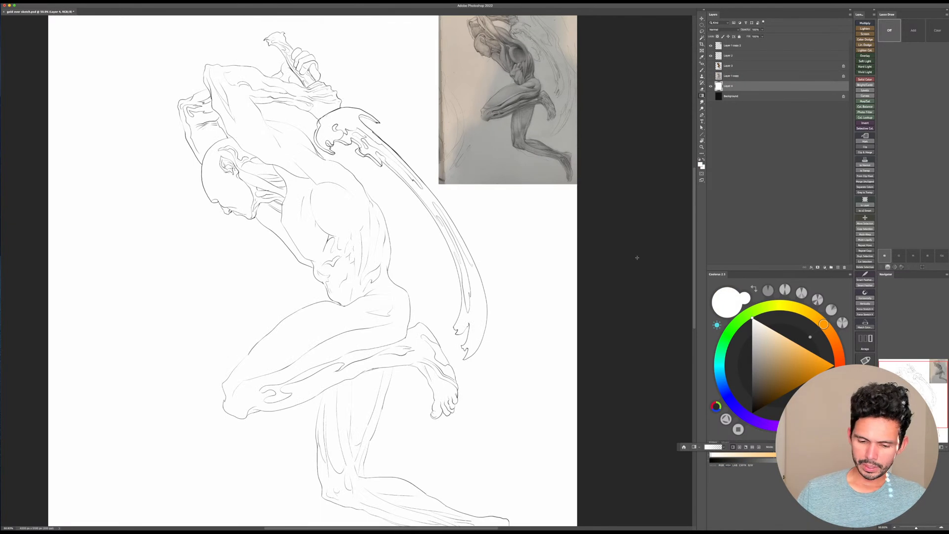
Step: Show the brown silhouette layer beneath the line art to check the figure against the white backdrop
{"action": "key", "text": "z"}
{"action": "left_click_drag", "start_coordinate": [637, 258], "coordinate": [580, 178]}
{"action": "left_click_drag", "start_coordinate": [491, 289], "coordinate": [509, 285]}
{"action": "left_click_drag", "start_coordinate": [510, 291], "coordinate": [521, 408]}
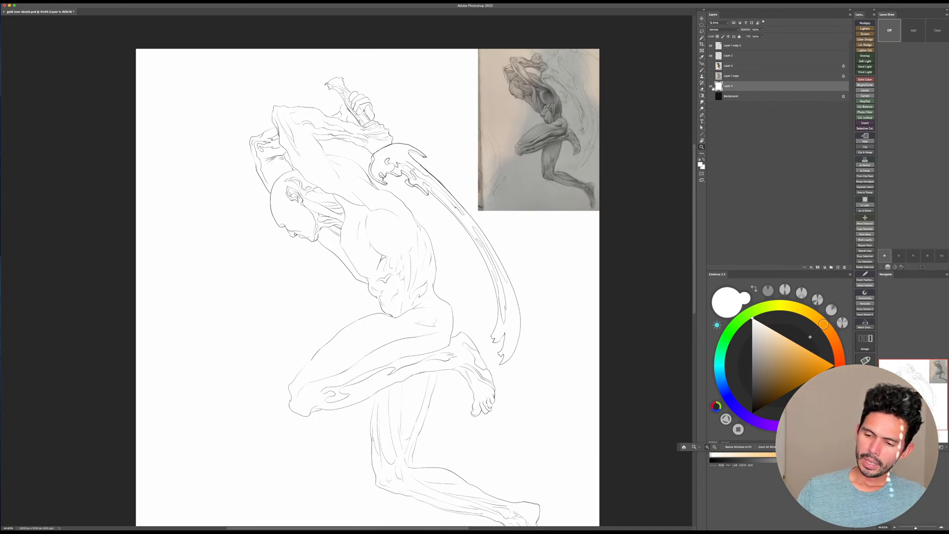
{"action": "left_click", "coordinate": [711, 67]}
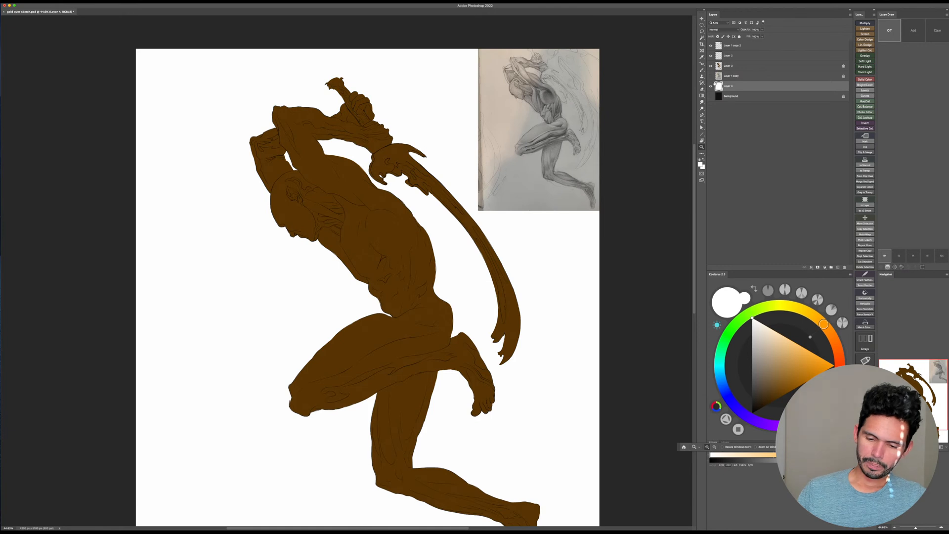
{"action": "left_click", "coordinate": [711, 57]}
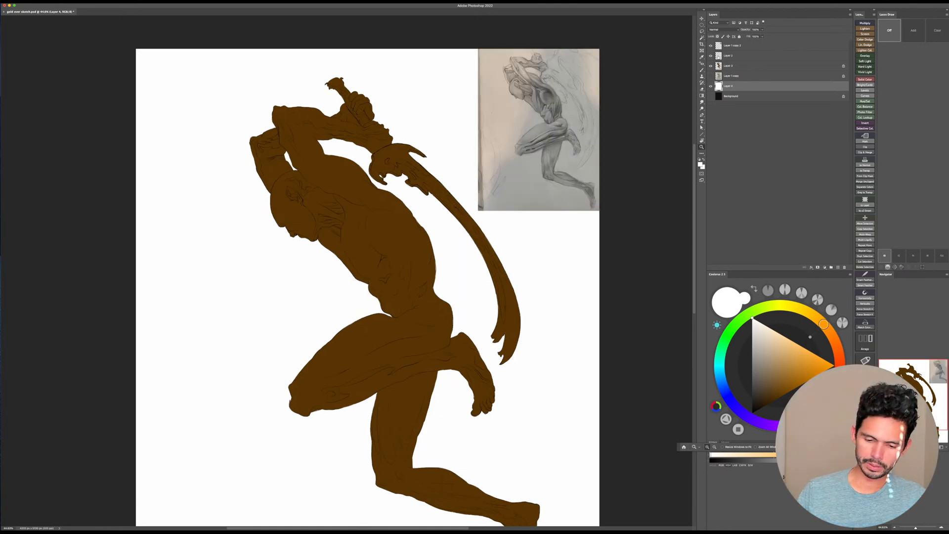
{"action": "left_click", "coordinate": [712, 76]}
{"action": "left_click", "coordinate": [711, 76]}
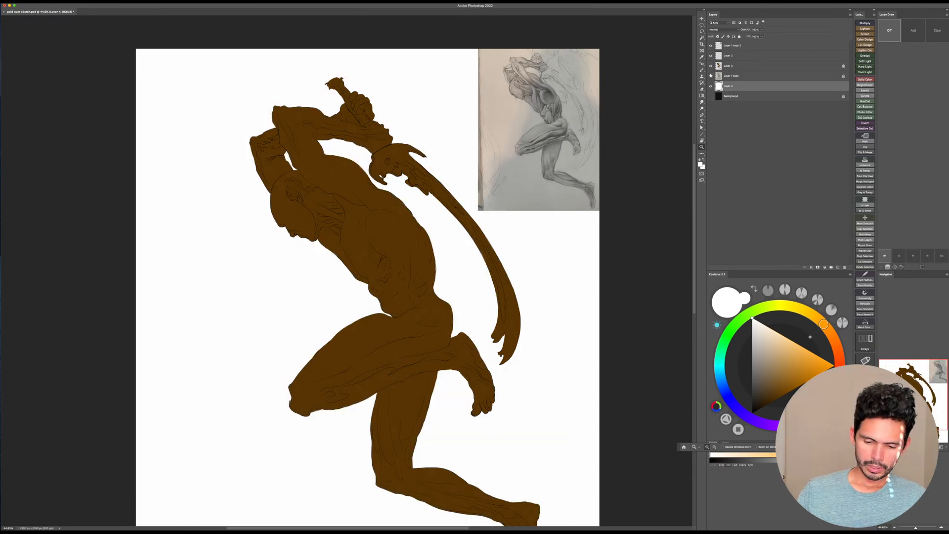
Step: Hide the white Layer 4 and show the black Background, leaving the Layer 1 copy sketch photo hidden
{"action": "left_click", "coordinate": [711, 76]}
{"action": "left_click", "coordinate": [711, 86]}
{"action": "left_click", "coordinate": [712, 96]}
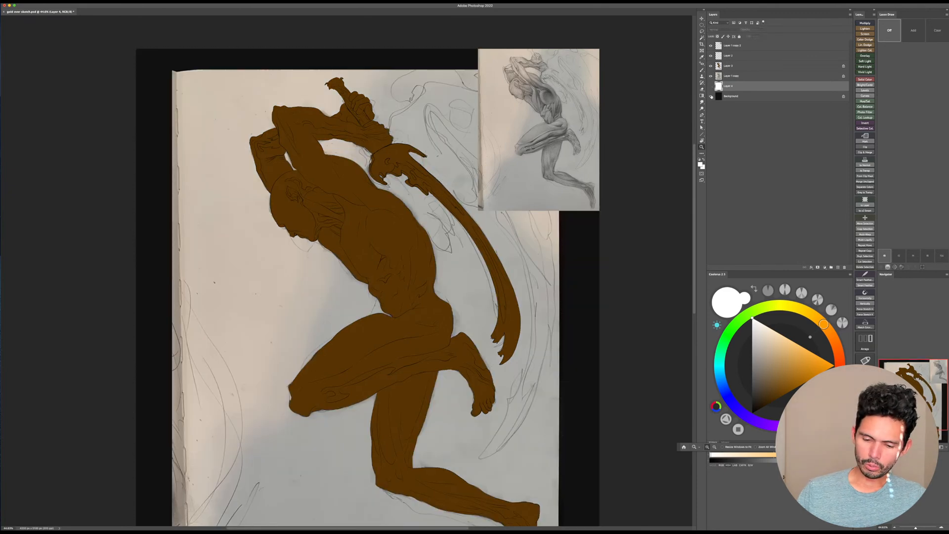
{"action": "left_click", "coordinate": [711, 76]}
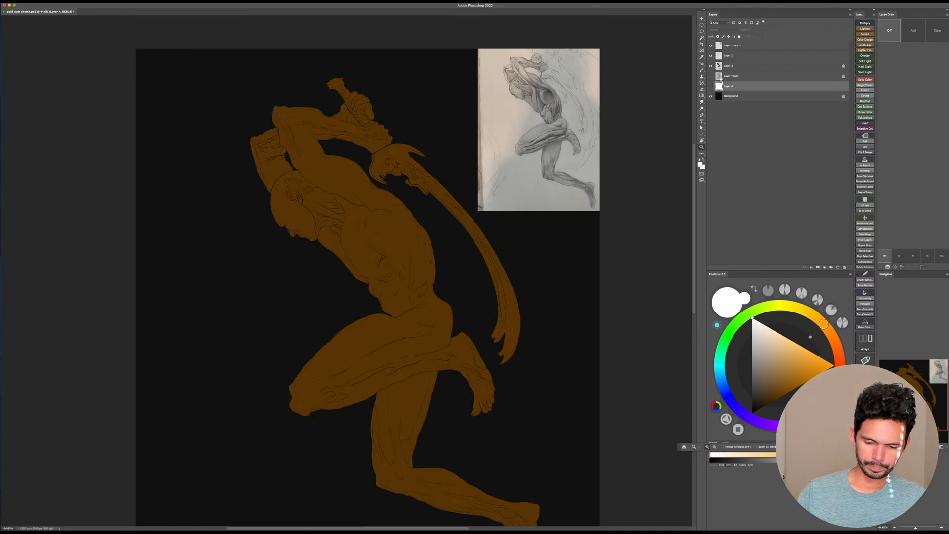
Step: Select the brown silhouette layer and toggle its visibility off and back on to check it
{"action": "left_click", "coordinate": [718, 65]}
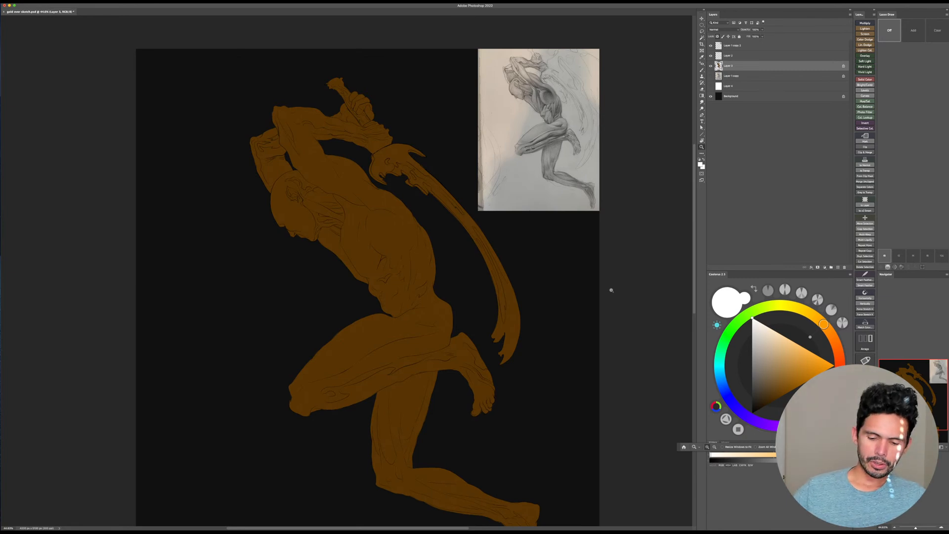
{"action": "left_click", "coordinate": [711, 66]}
{"action": "left_click", "coordinate": [711, 66]}
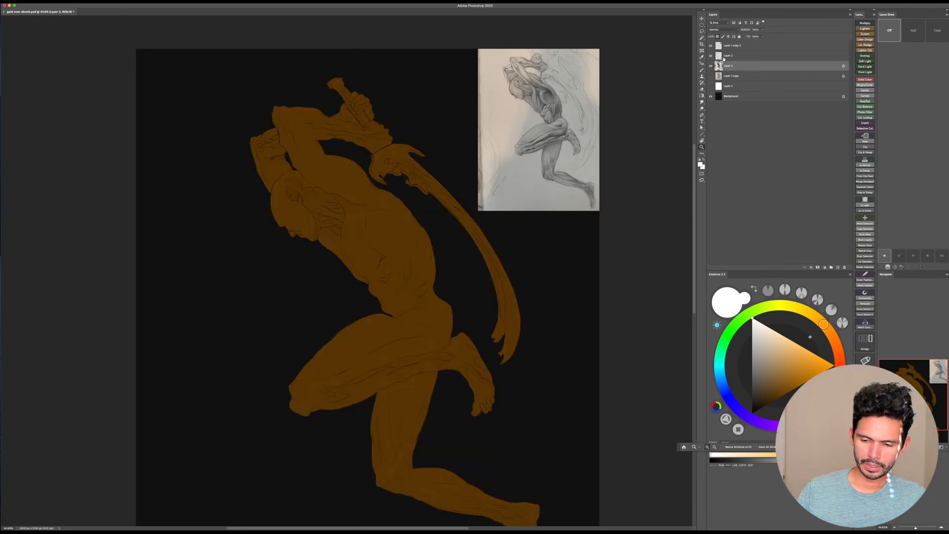
Step: Fill the figure's silhouette with a saturated orange-red
{"action": "left_click_drag", "start_coordinate": [510, 223], "coordinate": [516, 222]}
{"action": "key", "text": "g"}
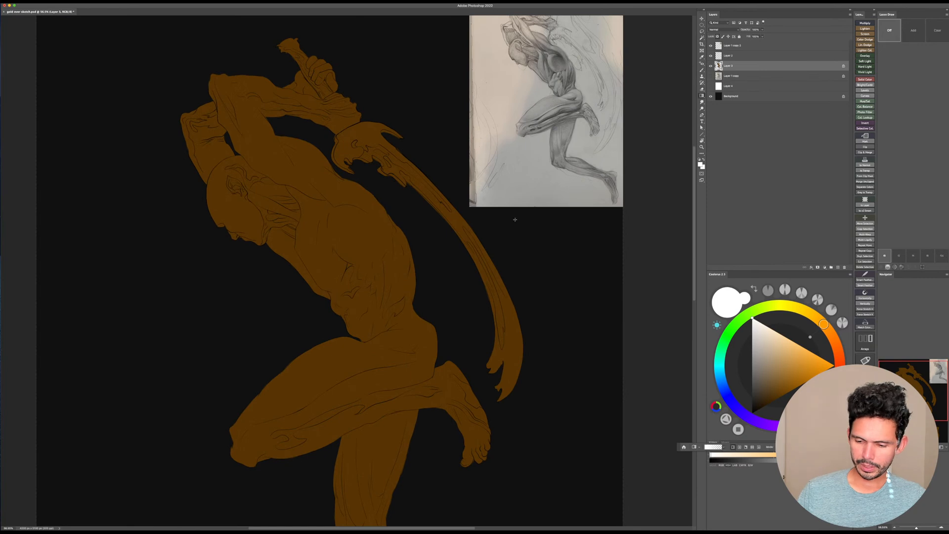
{"action": "left_click_drag", "start_coordinate": [831, 339], "coordinate": [839, 363]}
{"action": "left_click", "coordinate": [831, 366]}
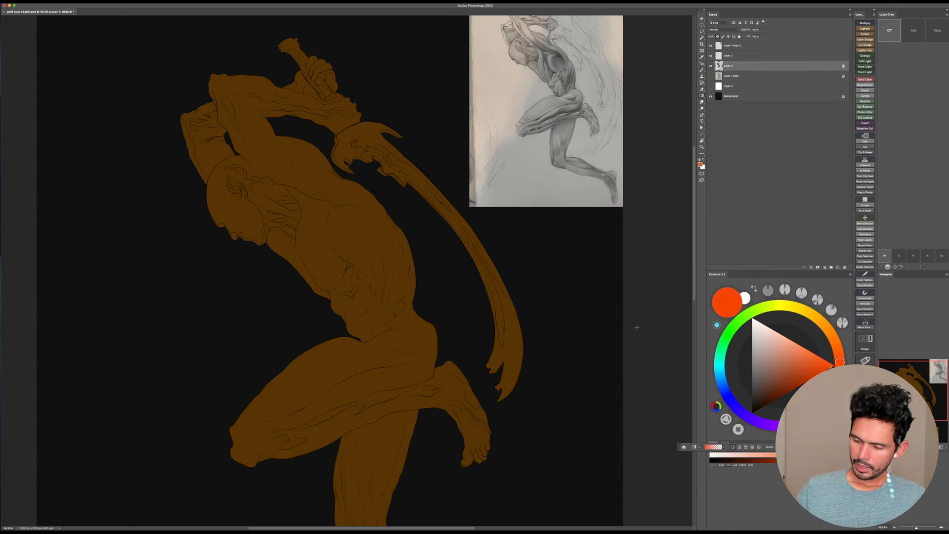
{"action": "key", "text": "alt+BackSpace"}
{"action": "left_click_drag", "start_coordinate": [588, 341], "coordinate": [613, 286]}
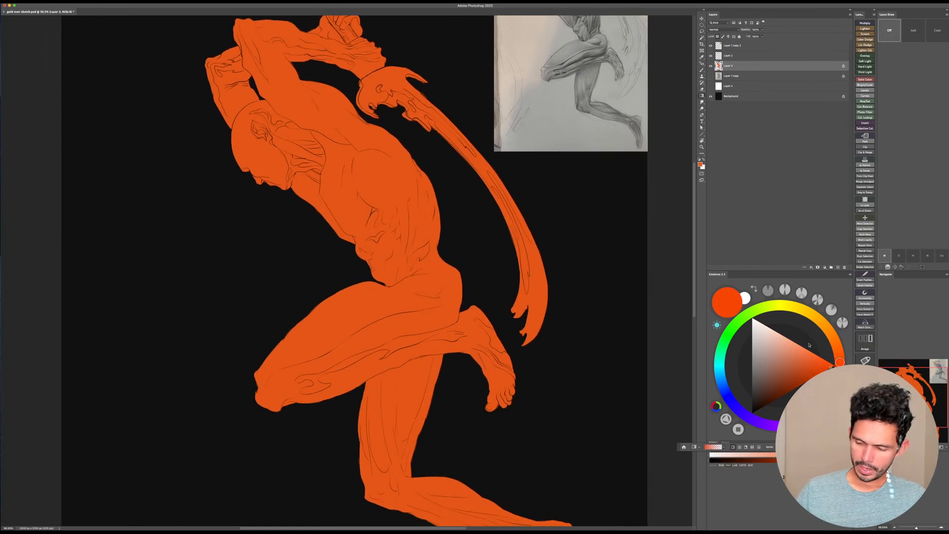
Step: Fill the figure's silhouette with a dark orange-brown base colour
{"action": "left_click", "coordinate": [832, 334]}
{"action": "left_click", "coordinate": [785, 383]}
{"action": "left_click_drag", "start_coordinate": [784, 383], "coordinate": [776, 396]}
{"action": "key", "text": "alt+BackSpace"}
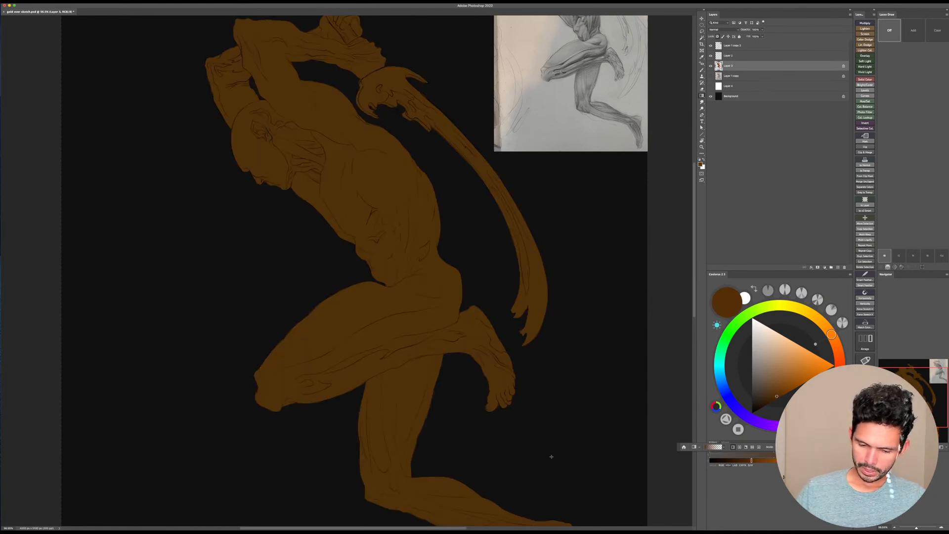
{"action": "left_click_drag", "start_coordinate": [584, 282], "coordinate": [609, 345]}
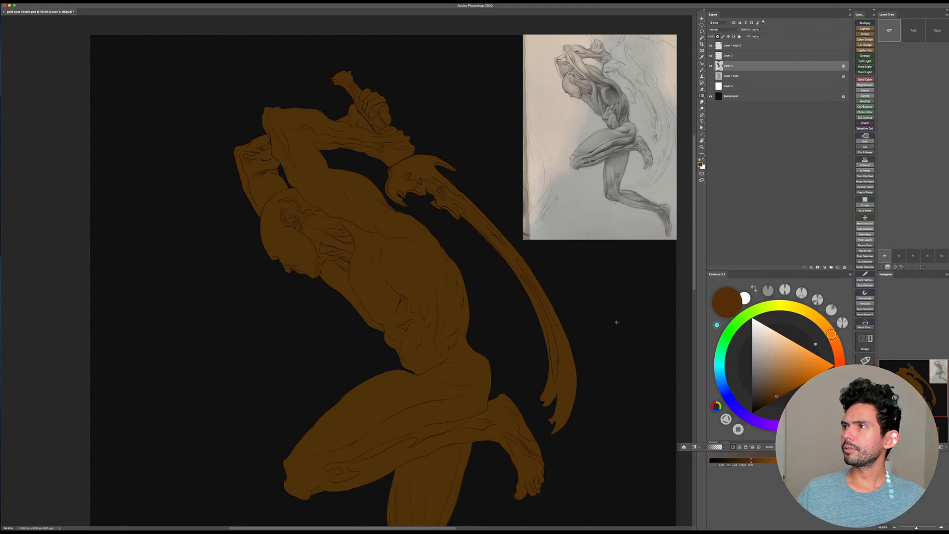
Step: Choose the soft-edged brush preset from the second row of the Standards brush group
{"action": "right_click", "coordinate": [519, 276]}
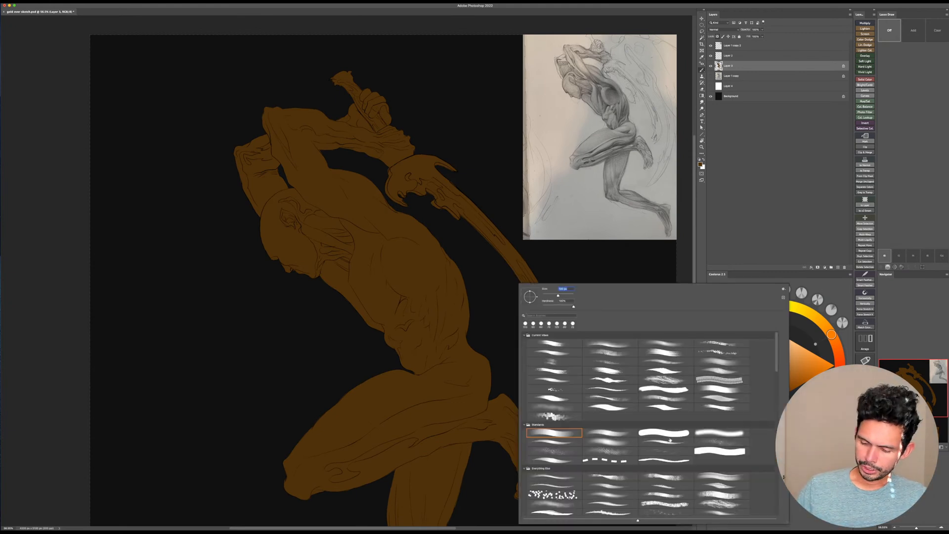
{"action": "left_click", "coordinate": [620, 443]}
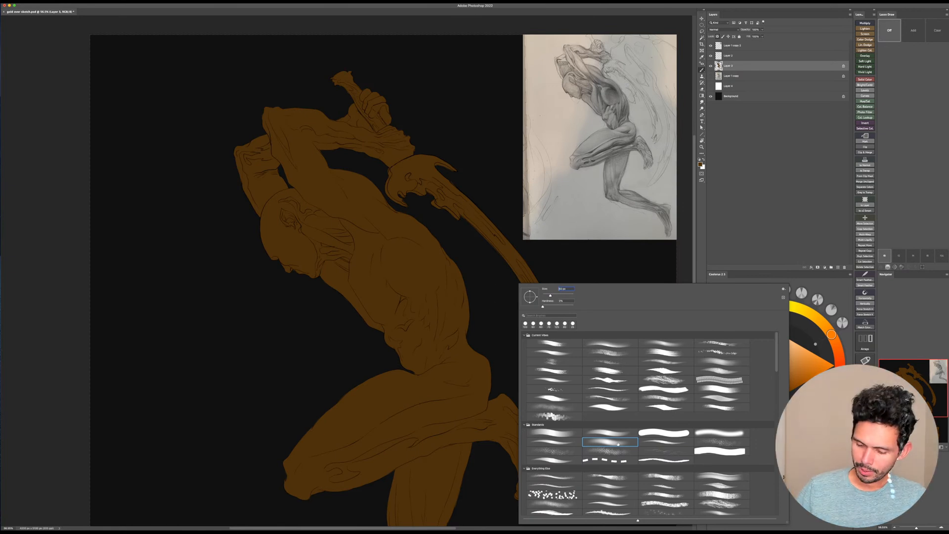
{"action": "double_click", "coordinate": [619, 443]}
Step: Set the paint colour to a bright golden orange and greatly enlarge the brush
{"action": "left_click_drag", "start_coordinate": [831, 334], "coordinate": [822, 323]}
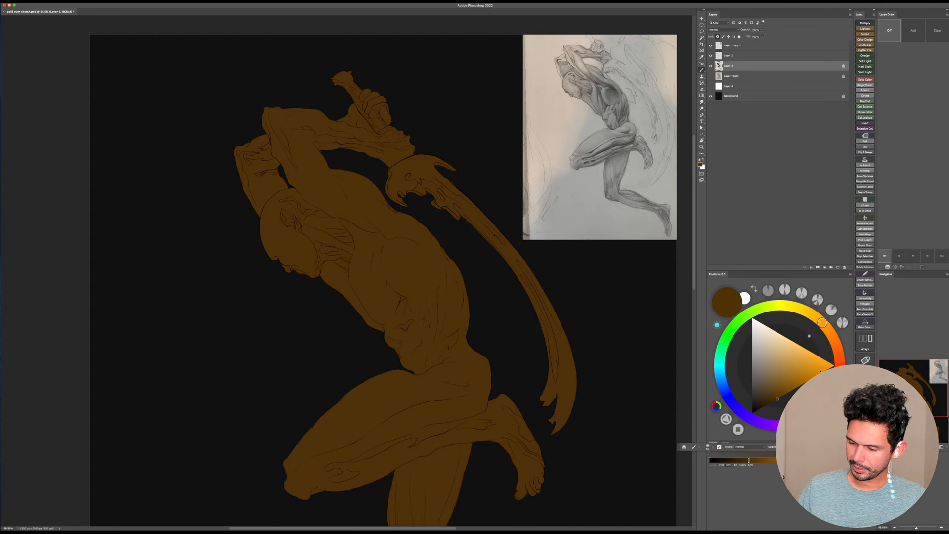
{"action": "left_click", "coordinate": [811, 375]}
{"action": "scroll", "coordinate": [453, 254], "scroll_direction": "down", "scroll_amount": 3}
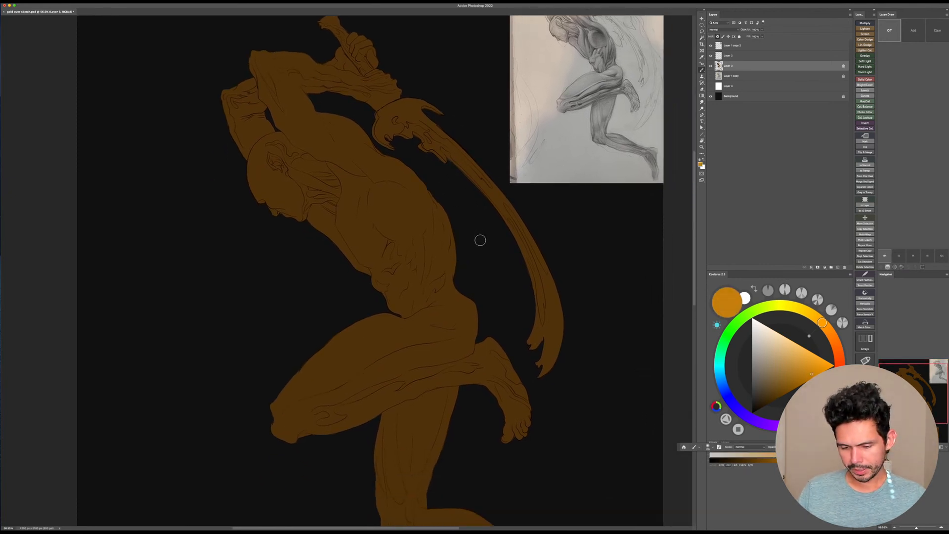
{"action": "key", "text": "bracketright"}
{"action": "key", "text": "bracketright"}
{"action": "key", "text": "bracketright"}
{"action": "key", "text": "bracketright"}
{"action": "key", "text": "bracketright"}
{"action": "key", "text": "bracketright"}
{"action": "key", "text": "bracketright"}
{"action": "key", "text": "bracketright"}
{"action": "key", "text": "bracketright"}
{"action": "key", "text": "bracketright"}
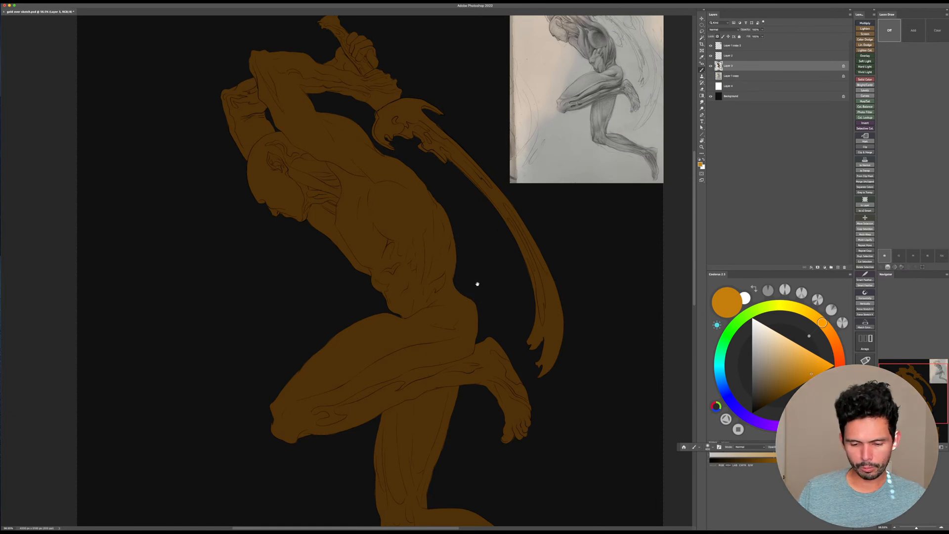
Step: Darken the paint colour to a muted ochre and brush soft light onto the raised thigh and the hip
{"action": "scroll", "coordinate": [477, 282], "scroll_direction": "down", "scroll_amount": 3}
{"action": "left_click", "coordinate": [799, 380]}
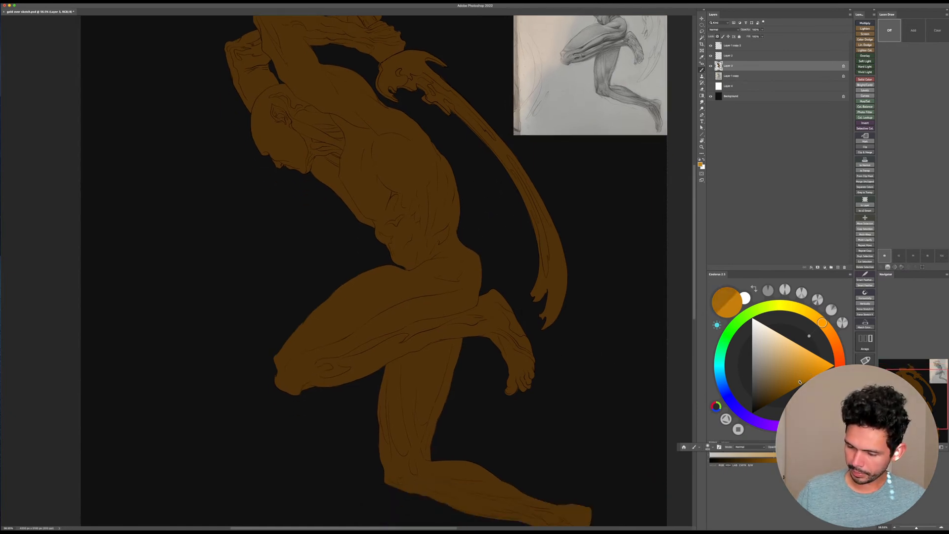
{"action": "key", "text": "bracketright"}
{"action": "mouse_move", "coordinate": [297, 336]}
{"action": "left_mouse_down"}
{"action": "mouse_move", "coordinate": [365, 280]}
{"action": "mouse_move", "coordinate": [318, 313]}
{"action": "mouse_move", "coordinate": [353, 286]}
{"action": "mouse_move", "coordinate": [369, 305]}
{"action": "mouse_move", "coordinate": [476, 265]}
{"action": "mouse_move", "coordinate": [477, 250]}
{"action": "mouse_move", "coordinate": [490, 254]}
{"action": "mouse_move", "coordinate": [494, 267]}
{"action": "mouse_move", "coordinate": [472, 255]}
{"action": "mouse_move", "coordinate": [480, 303]}
{"action": "mouse_move", "coordinate": [488, 242]}
{"action": "left_mouse_up"}
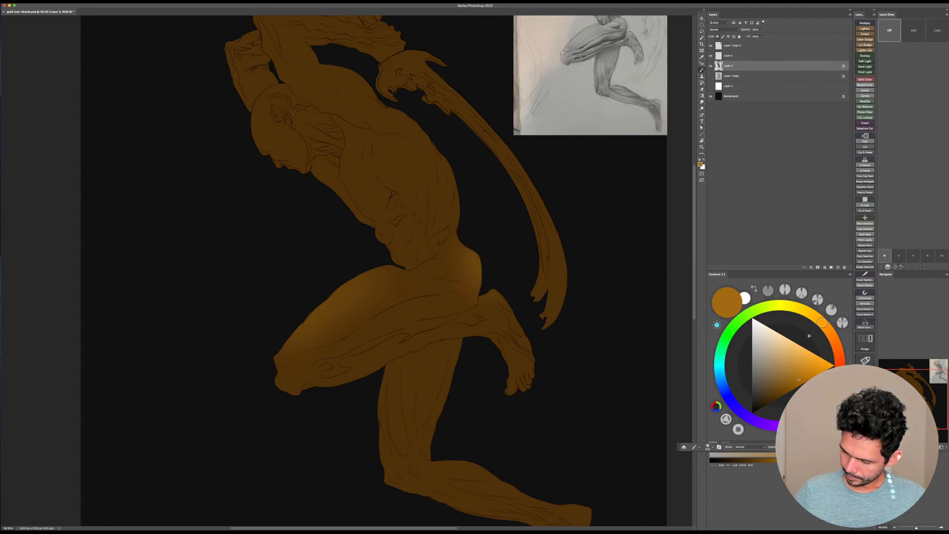
Step: Reduce the brush size and paint ochre light along the raised thigh from the knee towards the hip
{"action": "scroll", "coordinate": [483, 265], "scroll_direction": "down", "scroll_amount": 3}
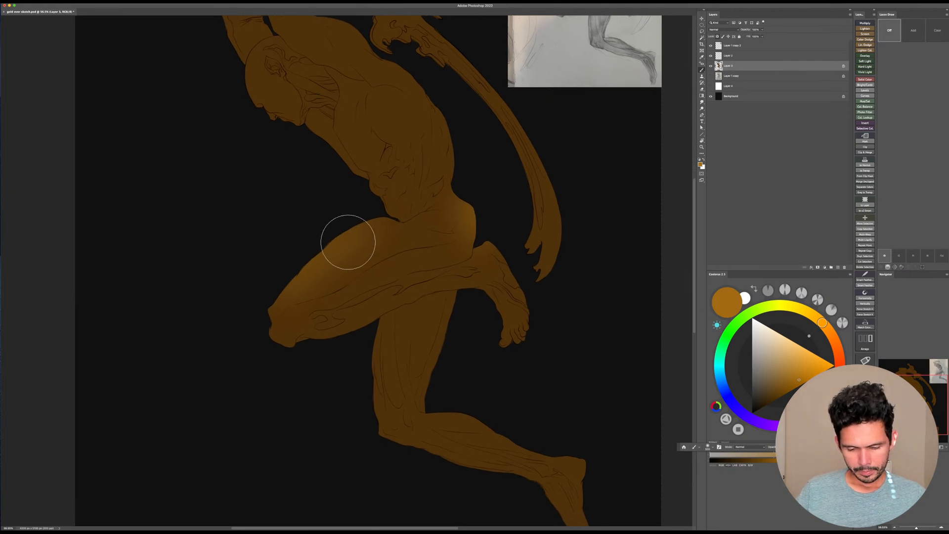
{"action": "key", "text": "z"}
{"action": "left_click_drag", "start_coordinate": [576, 267], "coordinate": [569, 268]}
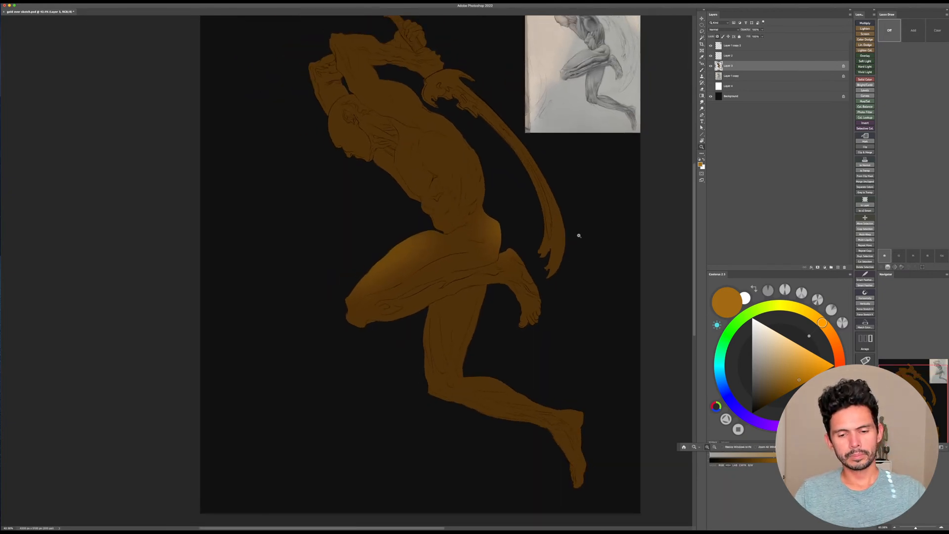
{"action": "key", "text": "e"}
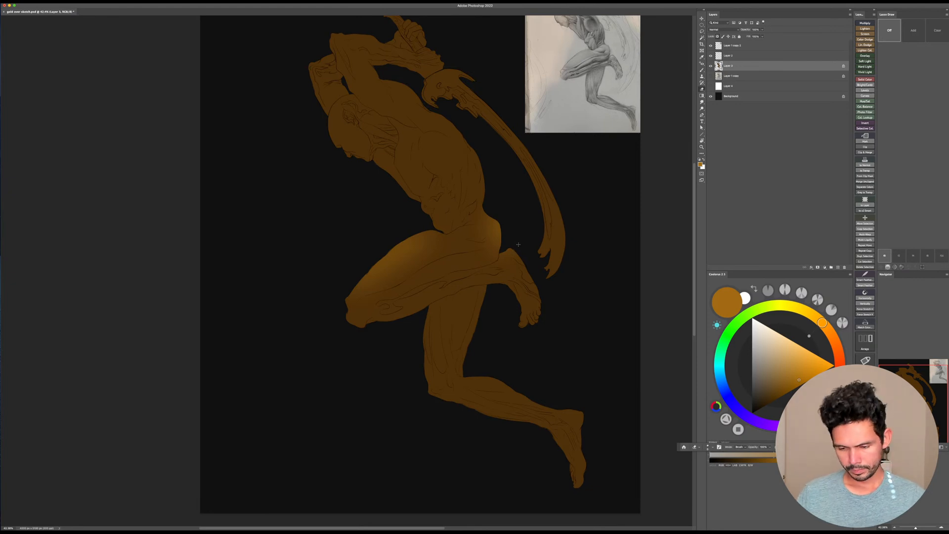
{"action": "key", "text": "b"}
{"action": "scroll", "coordinate": [519, 245], "scroll_direction": "down", "scroll_amount": 3}
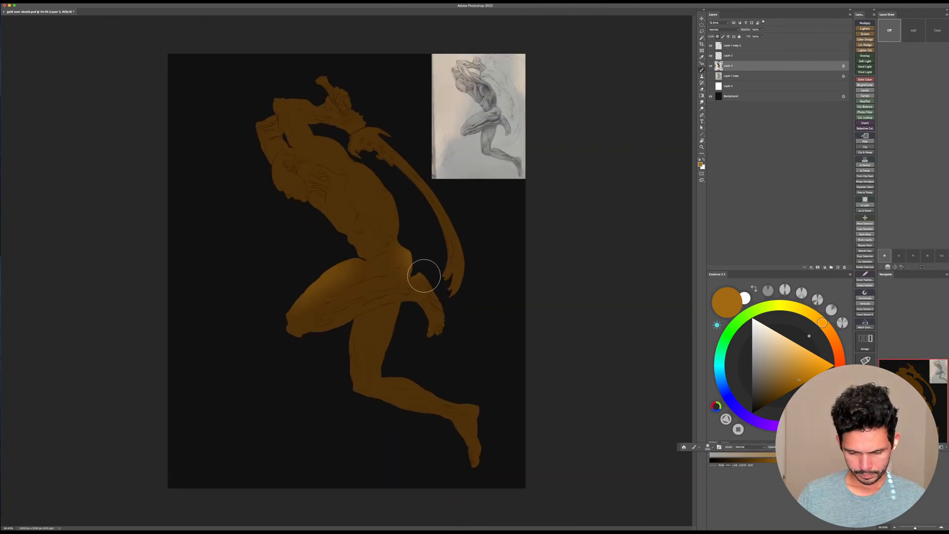
{"action": "left_click_drag", "start_coordinate": [423, 276], "coordinate": [420, 277]}
{"action": "key", "text": "bracketleft"}
{"action": "key", "text": "bracketleft"}
{"action": "key", "text": "bracketleft"}
{"action": "key", "text": "bracketleft"}
{"action": "key", "text": "bracketleft"}
{"action": "left_click_drag", "start_coordinate": [314, 312], "coordinate": [385, 282]}
Step: Shrink the brush further and paint a narrow ochre highlight along the middle of the raised thigh
{"action": "key", "text": "bracketleft"}
{"action": "key", "text": "bracketleft"}
{"action": "key", "text": "bracketleft"}
{"action": "key", "text": "bracketleft"}
{"action": "left_click_drag", "start_coordinate": [340, 305], "coordinate": [363, 295]}
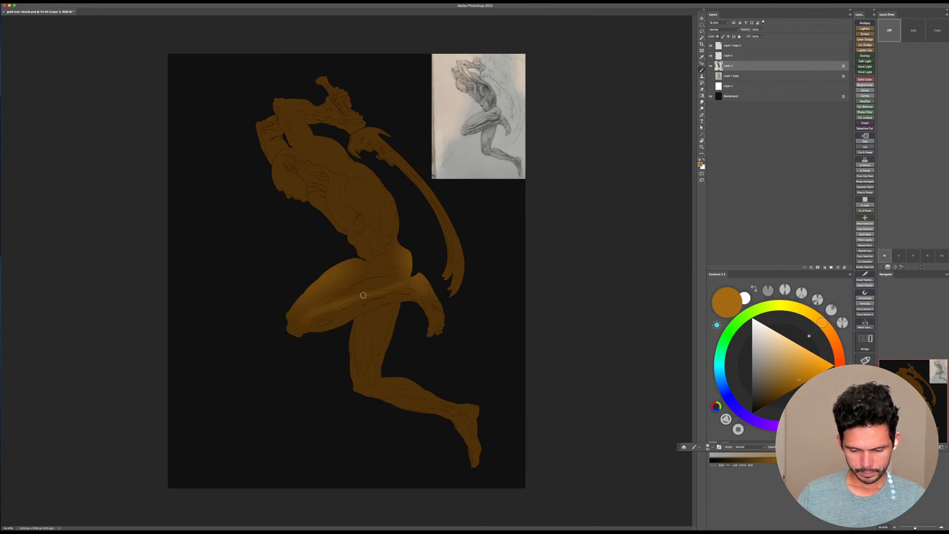
Step: Greatly enlarge the brush and sweep soft ochre light broadly over the figure's arms, head and torso
{"action": "key", "text": "bracketright"}
{"action": "key", "text": "bracketright"}
{"action": "key", "text": "bracketright"}
{"action": "key", "text": "bracketright"}
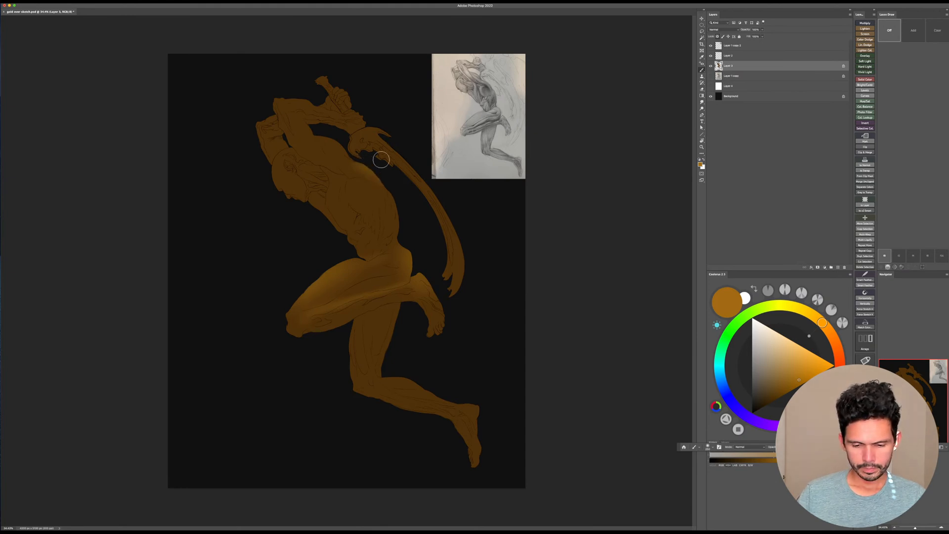
{"action": "key", "text": "bracketright"}
{"action": "key", "text": "bracketright"}
{"action": "key", "text": "bracketright"}
{"action": "key", "text": "bracketright"}
{"action": "key", "text": "bracketright"}
{"action": "key", "text": "bracketright"}
{"action": "key", "text": "bracketright"}
{"action": "key", "text": "bracketright"}
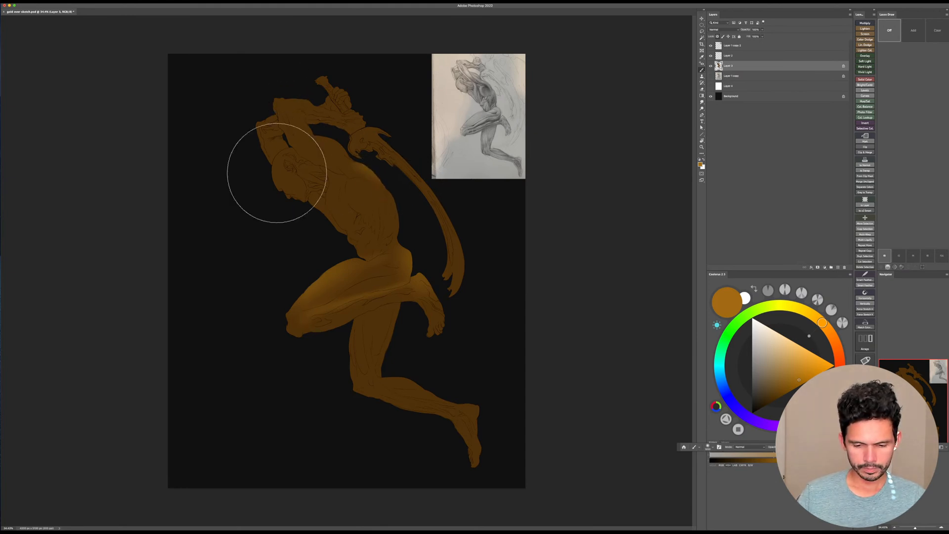
{"action": "key", "text": "bracketright"}
{"action": "key", "text": "bracketright"}
{"action": "key", "text": "bracketright"}
{"action": "mouse_move", "coordinate": [359, 98]}
{"action": "left_mouse_down"}
{"action": "mouse_move", "coordinate": [416, 191]}
{"action": "mouse_move", "coordinate": [411, 203]}
{"action": "mouse_move", "coordinate": [375, 182]}
{"action": "mouse_move", "coordinate": [268, 176]}
{"action": "mouse_move", "coordinate": [275, 165]}
{"action": "mouse_move", "coordinate": [323, 172]}
{"action": "left_mouse_up"}
{"action": "key", "text": "super+space"}
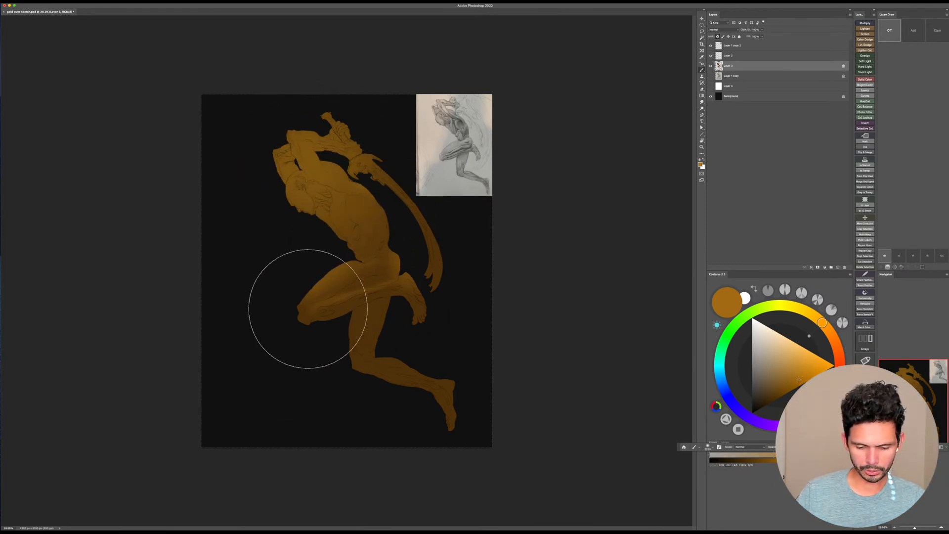
Step: Reduce the brush to about half its size while brushing soft ochre light over the legs
{"action": "key", "text": "bracketleft"}
{"action": "key", "text": "bracketleft"}
{"action": "key", "text": "bracketleft"}
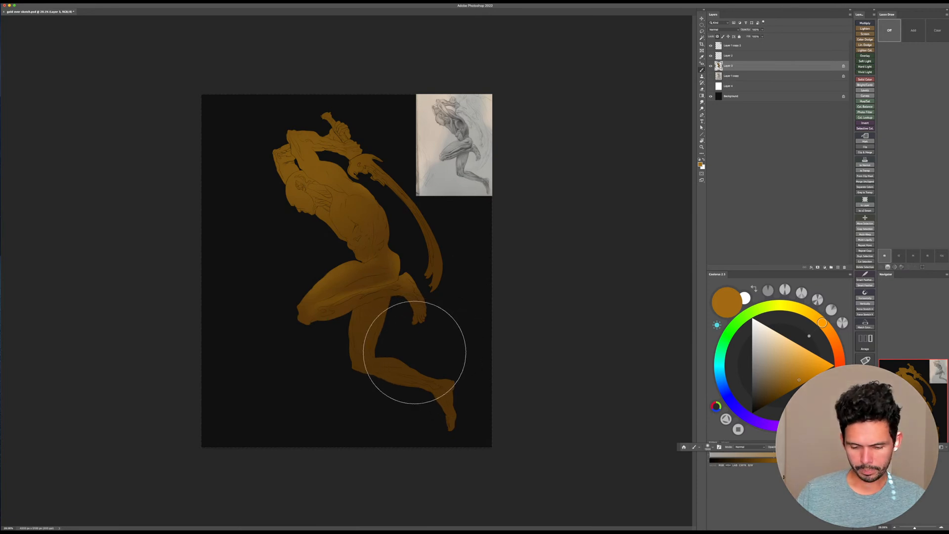
{"action": "key", "text": "bracketleft"}
{"action": "key", "text": "bracketleft"}
{"action": "key", "text": "bracketleft"}
{"action": "key", "text": "bracketleft"}
{"action": "key", "text": "bracketleft"}
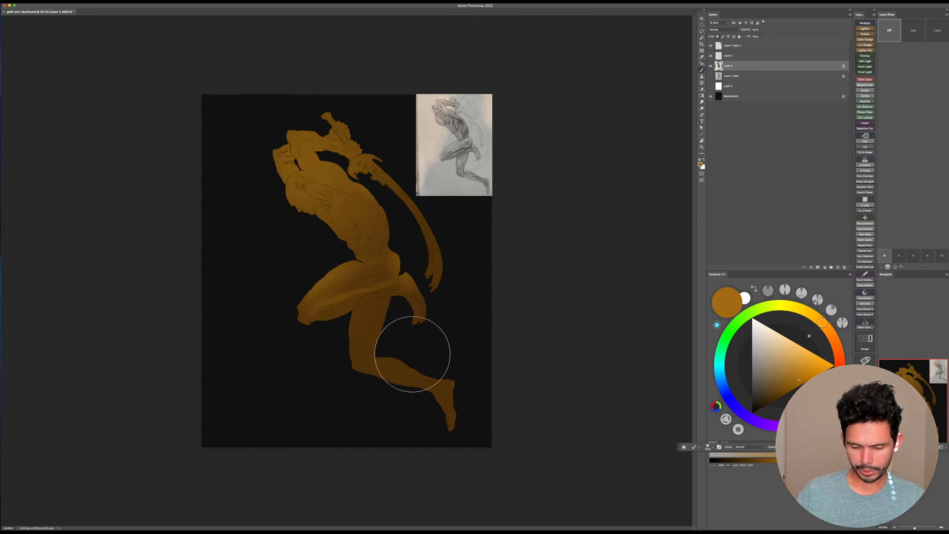
{"action": "key", "text": "bracketleft"}
{"action": "key", "text": "bracketleft"}
{"action": "key", "text": "bracketleft"}
{"action": "key", "text": "bracketleft"}
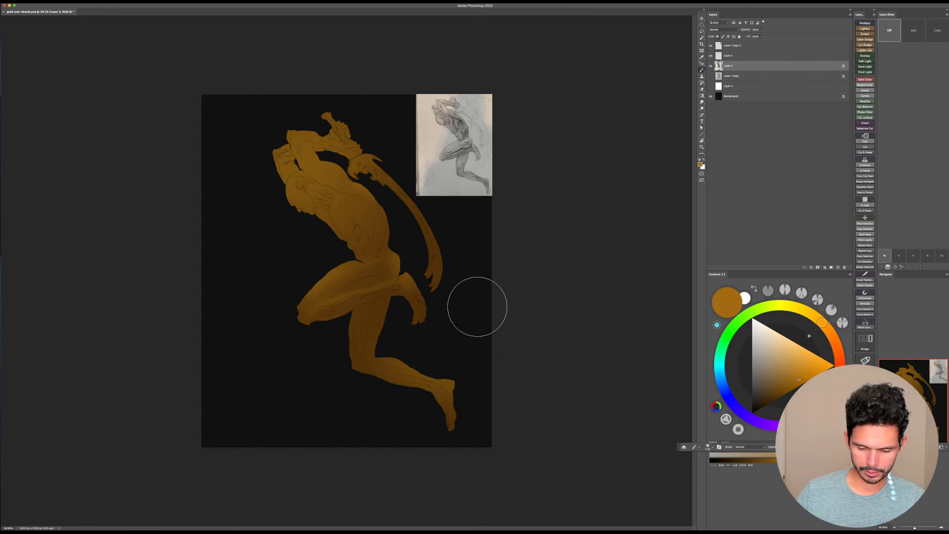
{"action": "key", "text": "bracketright"}
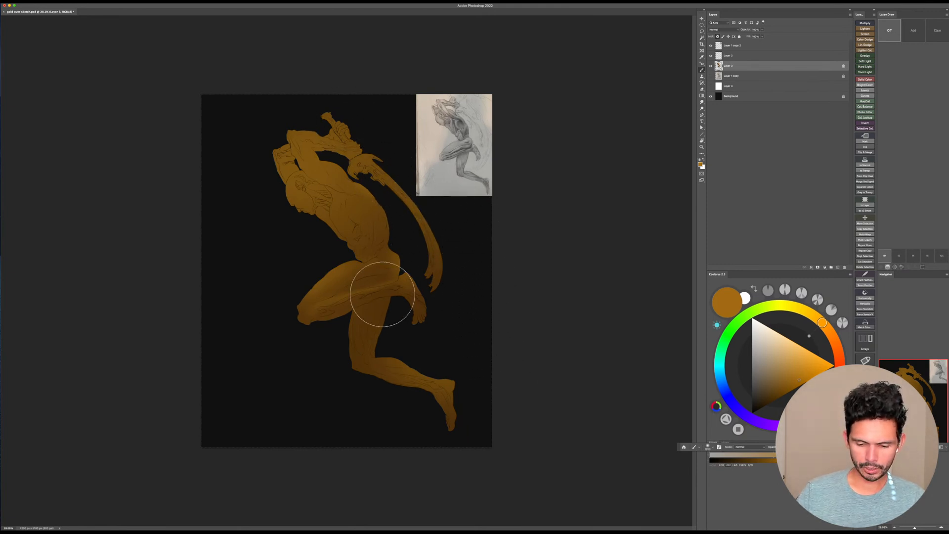
Step: Sample the dark brown from the raised thigh and change the paint colour to a vivid red-orange
{"action": "left_click", "coordinate": [378, 275], "text": "alt"}
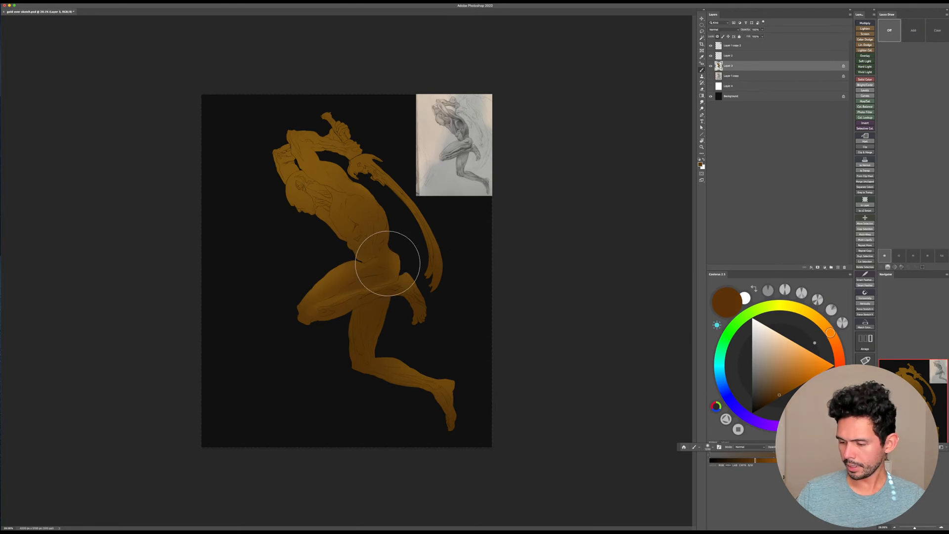
{"action": "left_click", "coordinate": [775, 399]}
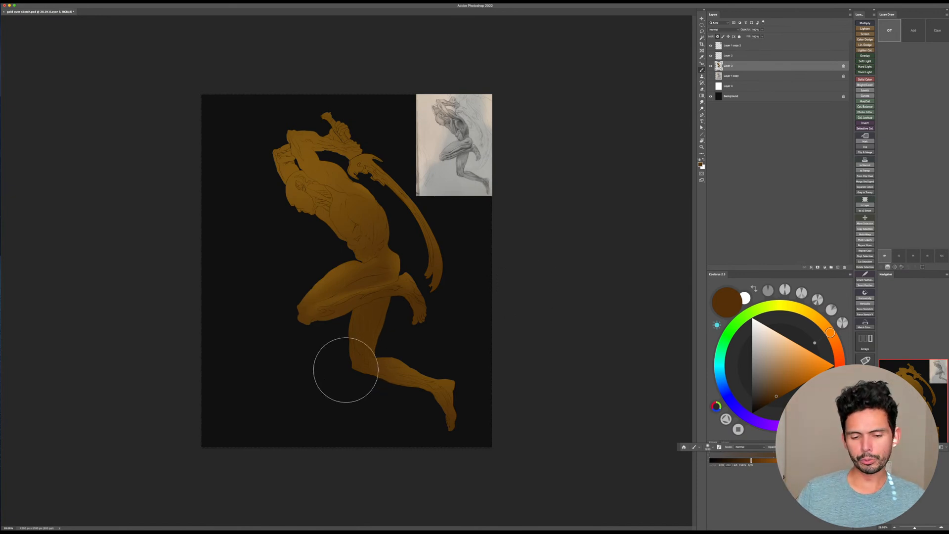
{"action": "left_click", "coordinate": [839, 367]}
{"action": "left_click", "coordinate": [833, 366]}
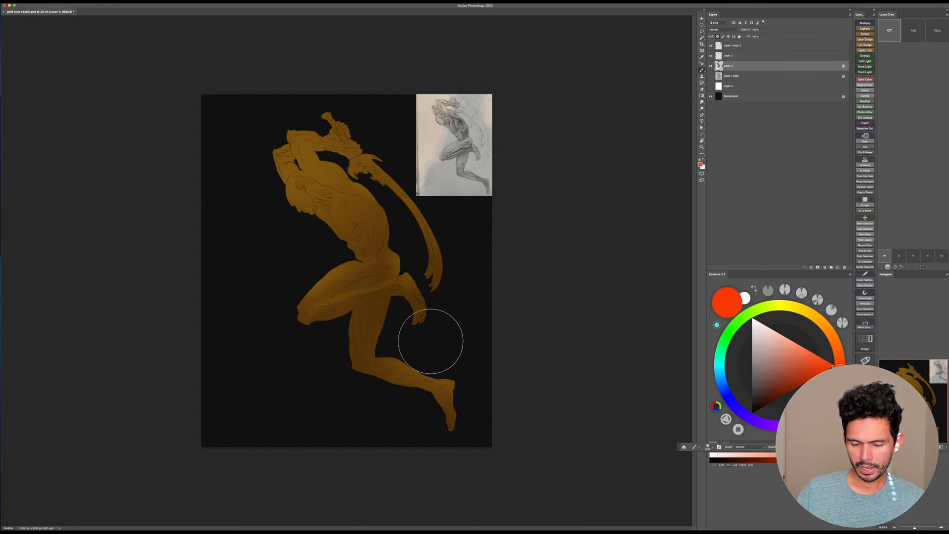
Step: Shrink the brush and try a soft red-orange tint along the outer edge of the back
{"action": "key", "text": "z"}
{"action": "left_click_drag", "start_coordinate": [380, 325], "coordinate": [402, 308]}
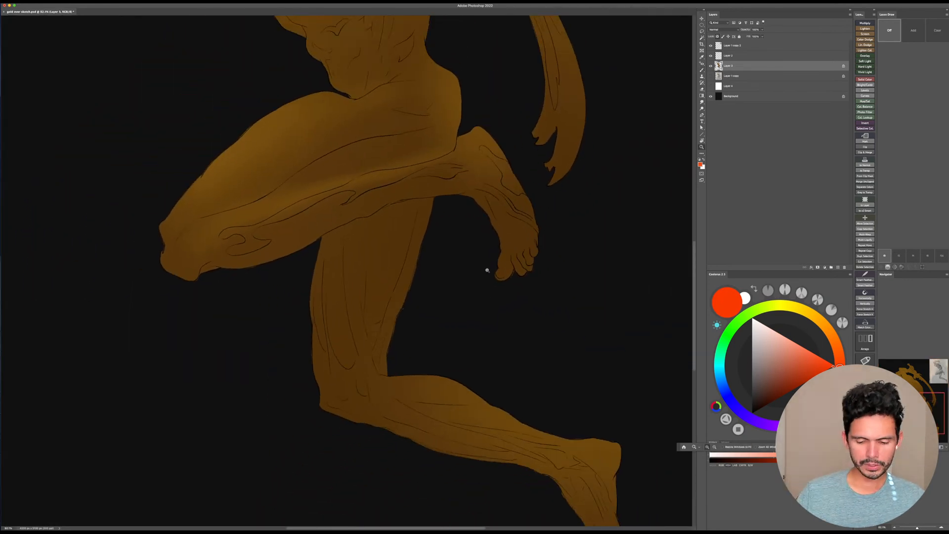
{"action": "mouse_move", "coordinate": [487, 270]}
{"action": "left_mouse_down"}
{"action": "mouse_move", "coordinate": [476, 265]}
{"action": "mouse_move", "coordinate": [485, 337]}
{"action": "left_mouse_up"}
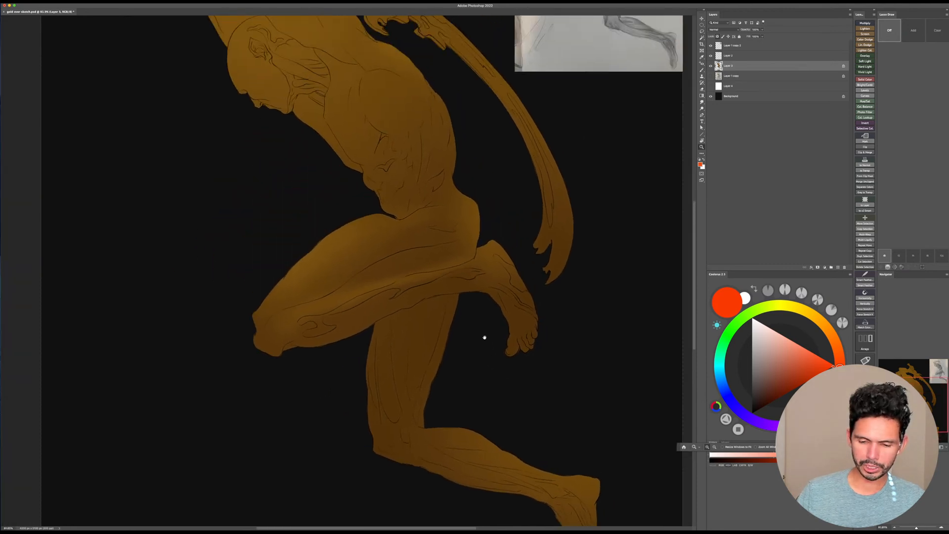
{"action": "left_click_drag", "start_coordinate": [483, 300], "coordinate": [484, 289]}
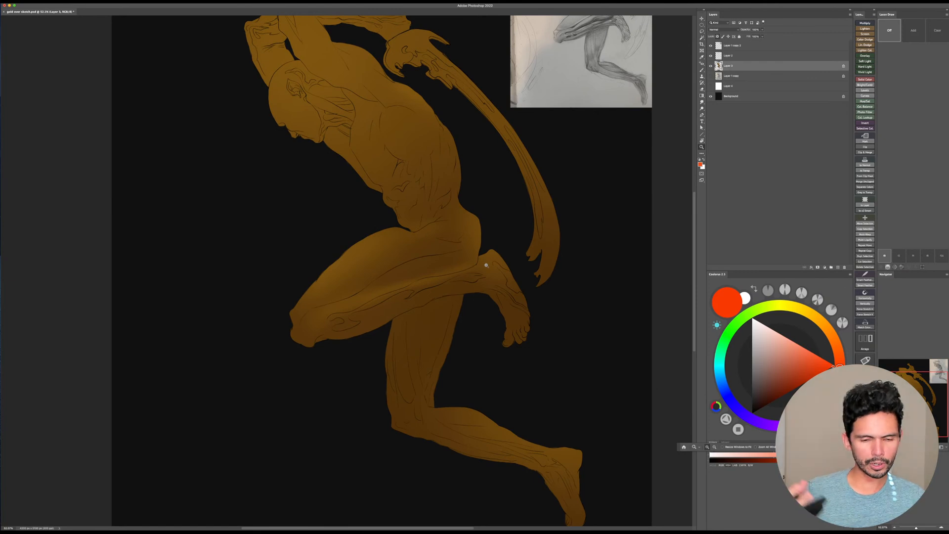
{"action": "left_click_drag", "start_coordinate": [534, 243], "coordinate": [533, 243]}
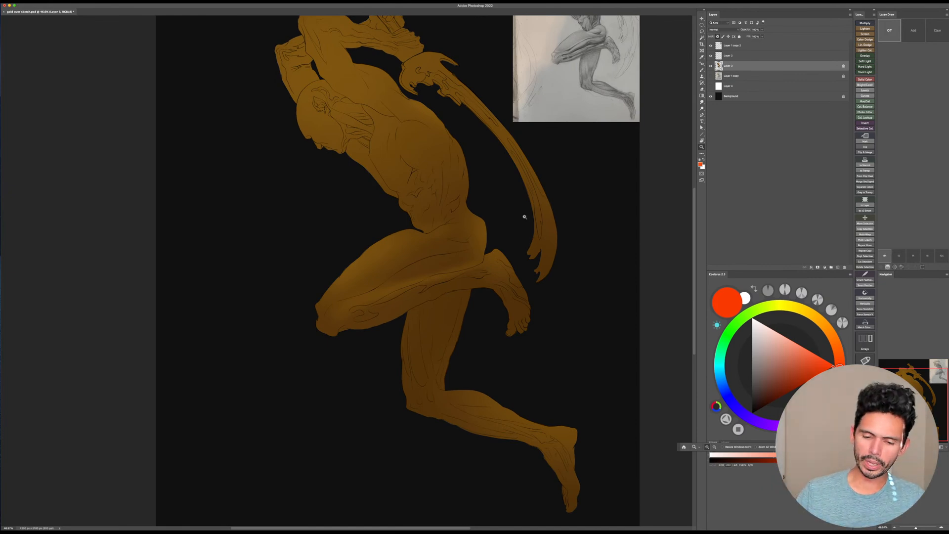
{"action": "scroll", "coordinate": [508, 216], "scroll_direction": "up", "scroll_amount": 2}
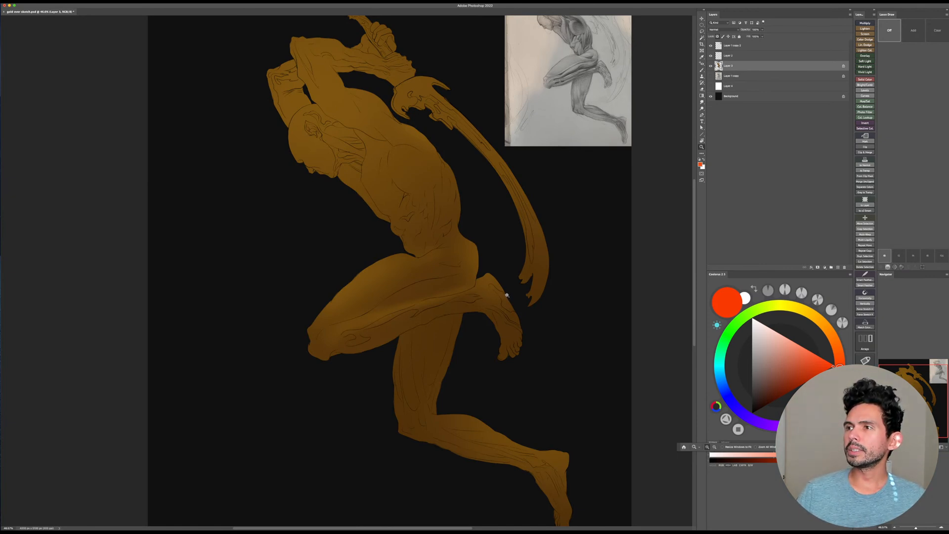
{"action": "left_click", "coordinate": [571, 263]}
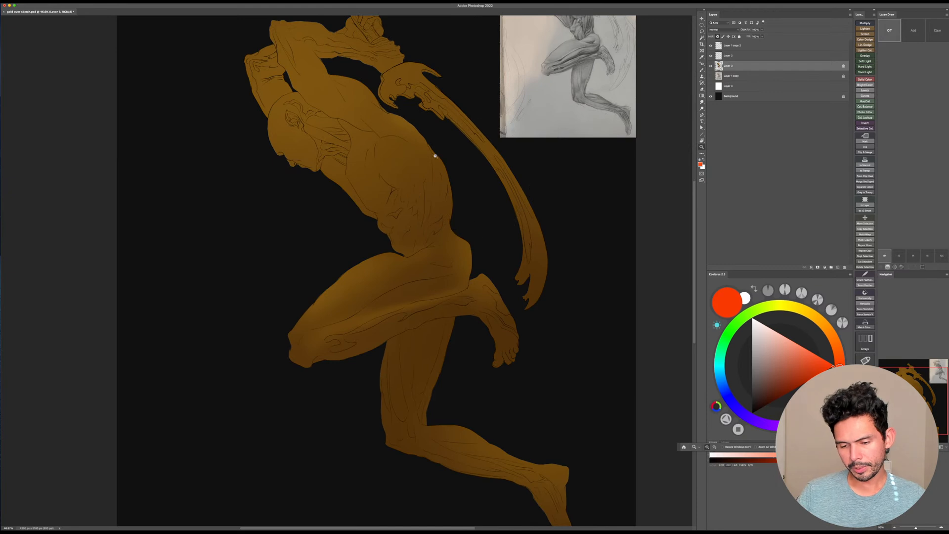
{"action": "key", "text": "b"}
{"action": "key", "text": "bracketleft"}
{"action": "key", "text": "bracketleft"}
{"action": "key", "text": "bracketleft"}
{"action": "key", "text": "bracketleft"}
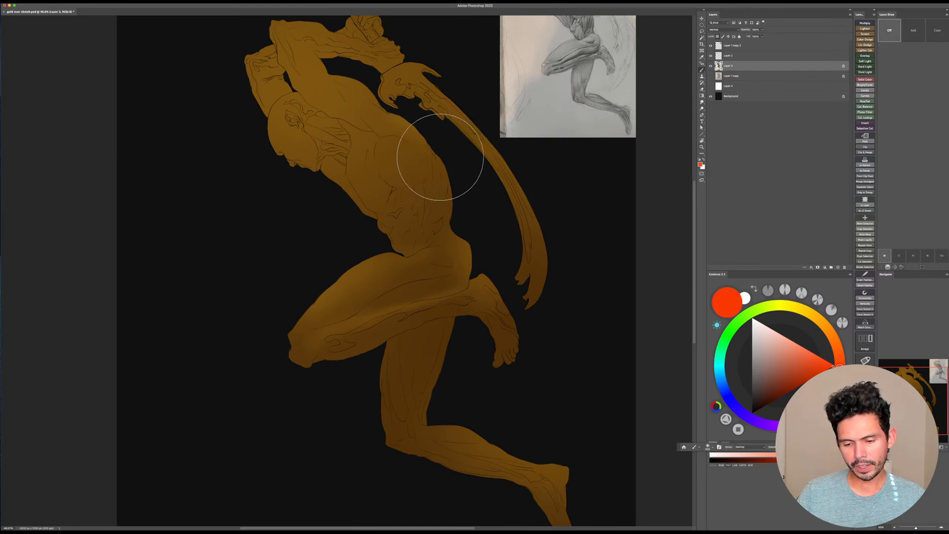
{"action": "key", "text": "bracketleft"}
{"action": "key", "text": "bracketleft"}
{"action": "left_click_drag", "start_coordinate": [434, 161], "coordinate": [445, 208]}
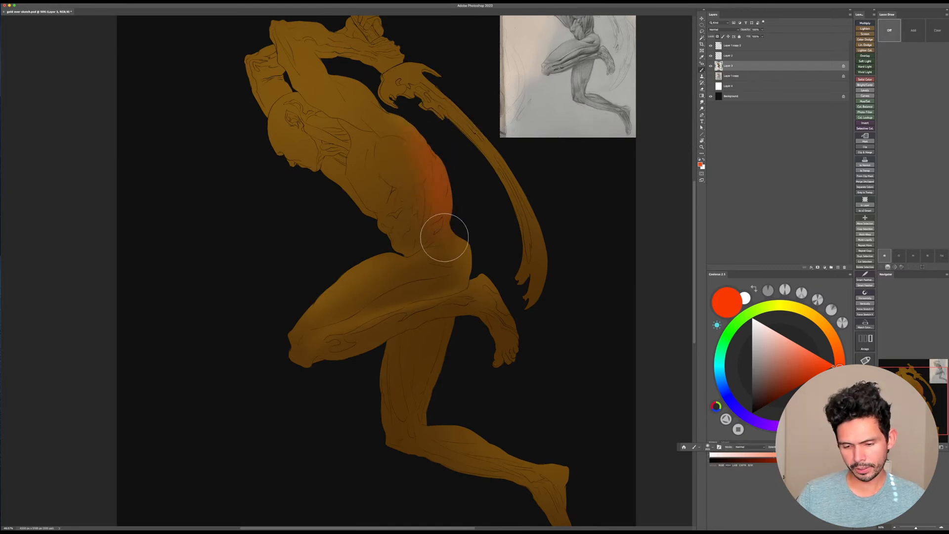
{"action": "key", "text": "super+z"}
Step: Sample the ochre from the raised thigh and brush soft light onto the raised arms with a smaller brush
{"action": "left_click", "coordinate": [385, 271], "text": "alt"}
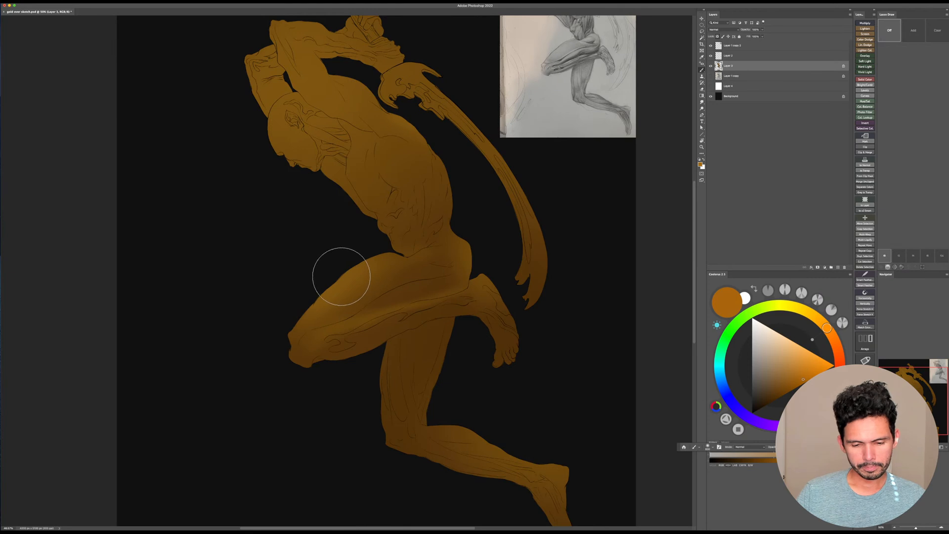
{"action": "left_click_drag", "start_coordinate": [318, 226], "coordinate": [350, 326]}
{"action": "key", "text": "["}
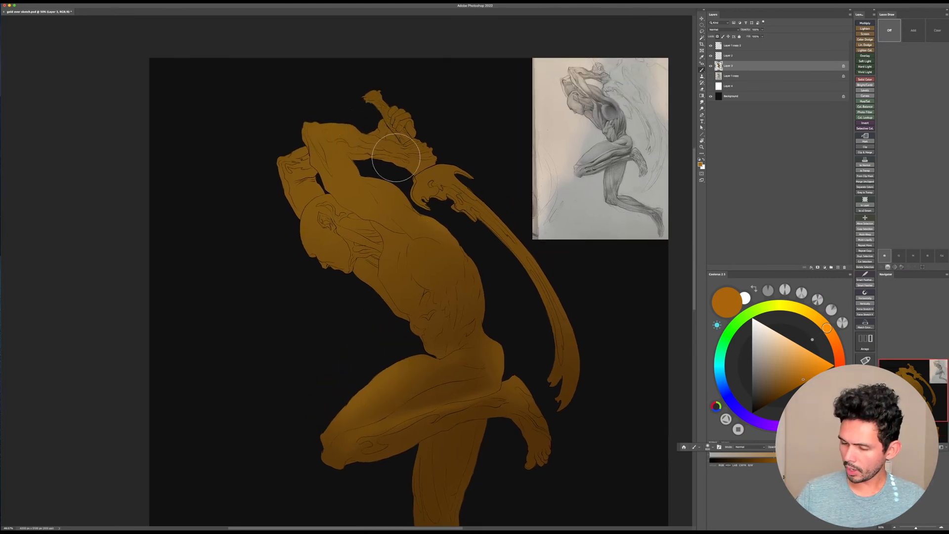
{"action": "key", "text": "bracketleft"}
{"action": "key", "text": "bracketleft"}
{"action": "key", "text": "bracketleft"}
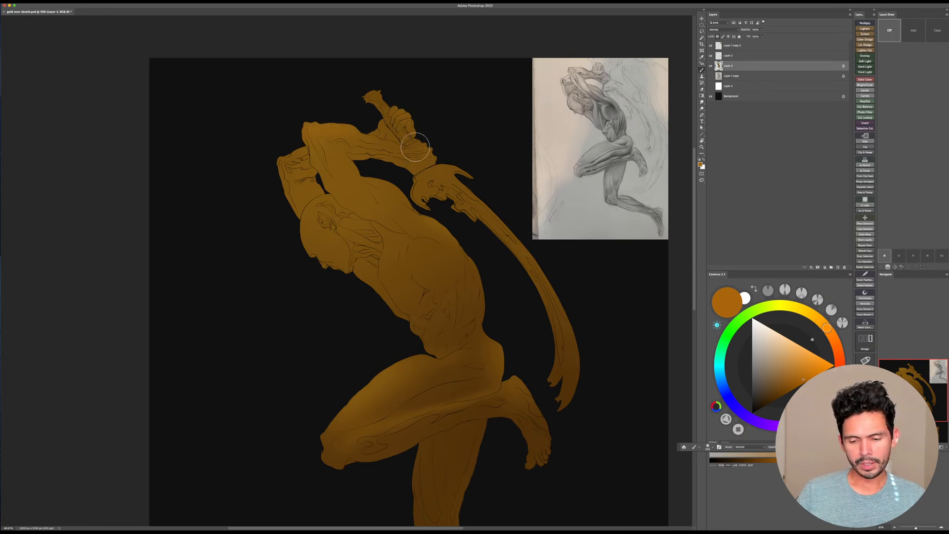
{"action": "key", "text": "bracketright"}
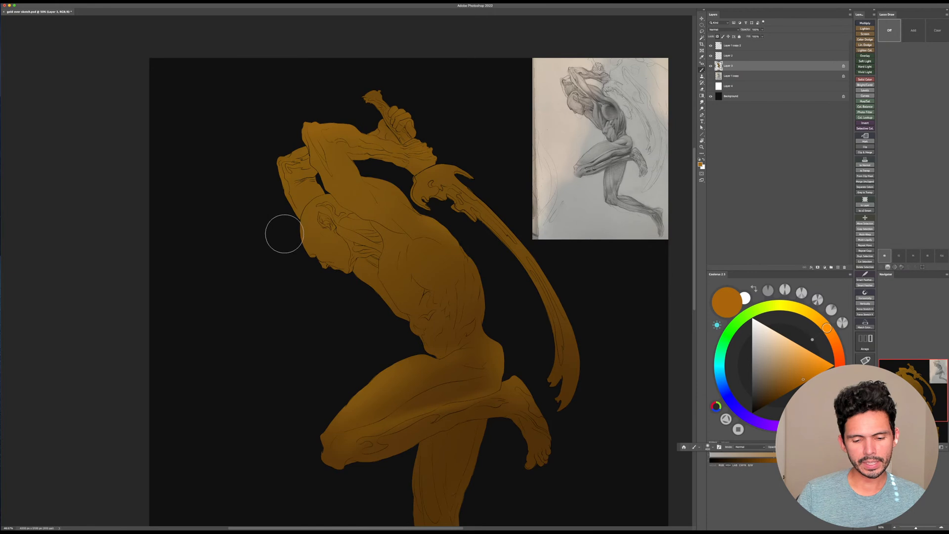
Step: Brighten the paint colour to golden orange and paint soft light over the head and face with a smaller brush
{"action": "left_click", "coordinate": [812, 373]}
{"action": "left_click", "coordinate": [813, 371]}
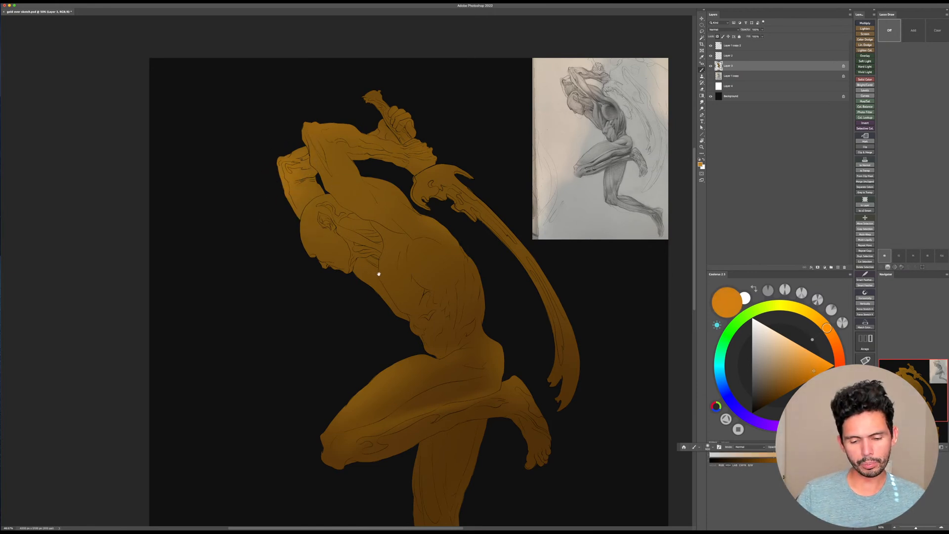
{"action": "left_click_drag", "start_coordinate": [379, 274], "coordinate": [374, 247]}
{"action": "key", "text": "bracketleft"}
{"action": "key", "text": "bracketleft"}
{"action": "key", "text": "bracketleft"}
{"action": "key", "text": "bracketleft"}
{"action": "left_click_drag", "start_coordinate": [321, 175], "coordinate": [310, 249]}
{"action": "key", "text": "bracketright"}
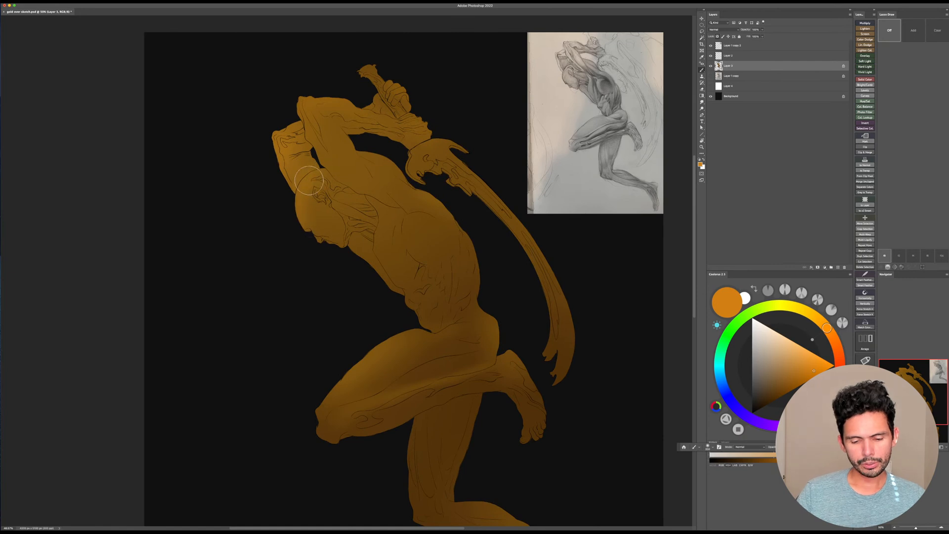
{"action": "left_click_drag", "start_coordinate": [314, 184], "coordinate": [339, 257]}
{"action": "left_click_drag", "start_coordinate": [307, 214], "coordinate": [353, 263]}
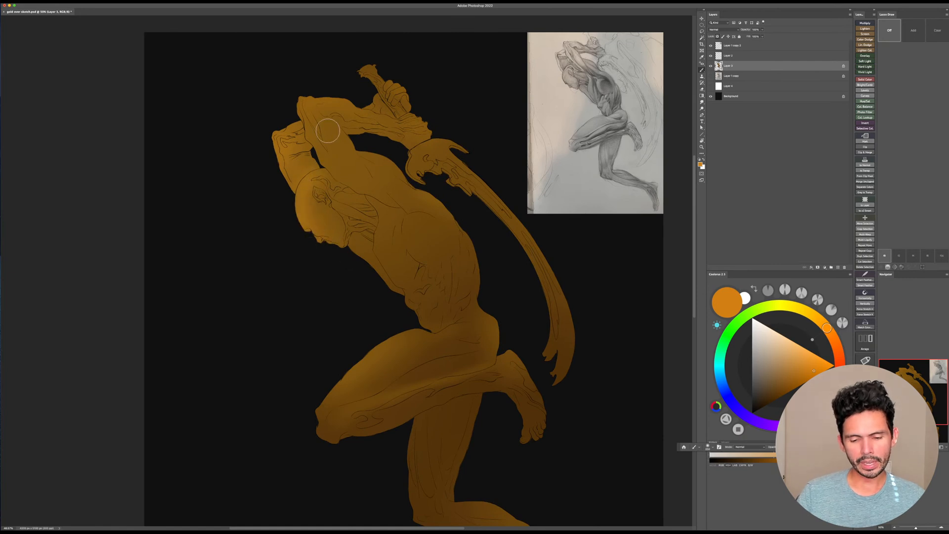
Step: Brush golden-orange light from the raised upper arm across the shoulder and down the back
{"action": "mouse_move", "coordinate": [303, 96]}
{"action": "left_mouse_down"}
{"action": "mouse_move", "coordinate": [368, 182]}
{"action": "mouse_move", "coordinate": [448, 163]}
{"action": "mouse_move", "coordinate": [427, 187]}
{"action": "mouse_move", "coordinate": [361, 149]}
{"action": "mouse_move", "coordinate": [411, 171]}
{"action": "mouse_move", "coordinate": [385, 159]}
{"action": "mouse_move", "coordinate": [403, 185]}
{"action": "left_mouse_up"}
{"action": "key", "text": "bracketright"}
{"action": "left_click_drag", "start_coordinate": [363, 151], "coordinate": [420, 222]}
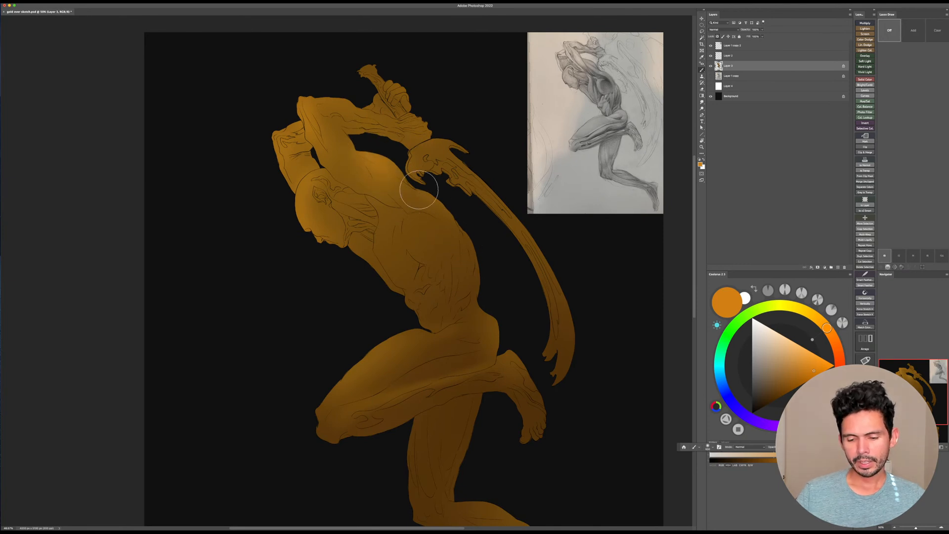
{"action": "left_click_drag", "start_coordinate": [508, 298], "coordinate": [480, 238]}
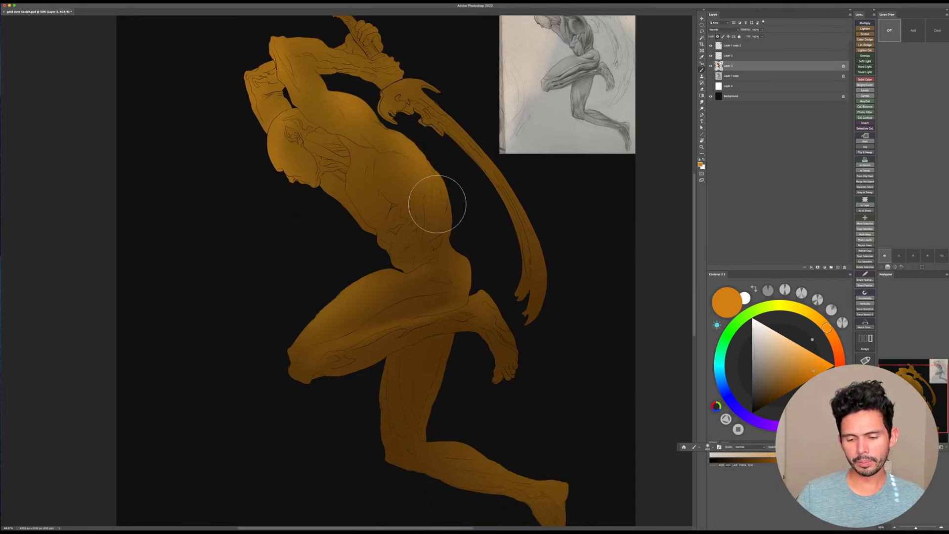
Step: Add golden-orange light to the upper side of the raised thigh and reduce the brush size
{"action": "left_click_drag", "start_coordinate": [511, 313], "coordinate": [521, 224]}
{"action": "left_click_drag", "start_coordinate": [355, 207], "coordinate": [378, 191]}
{"action": "key", "text": "bracketleft"}
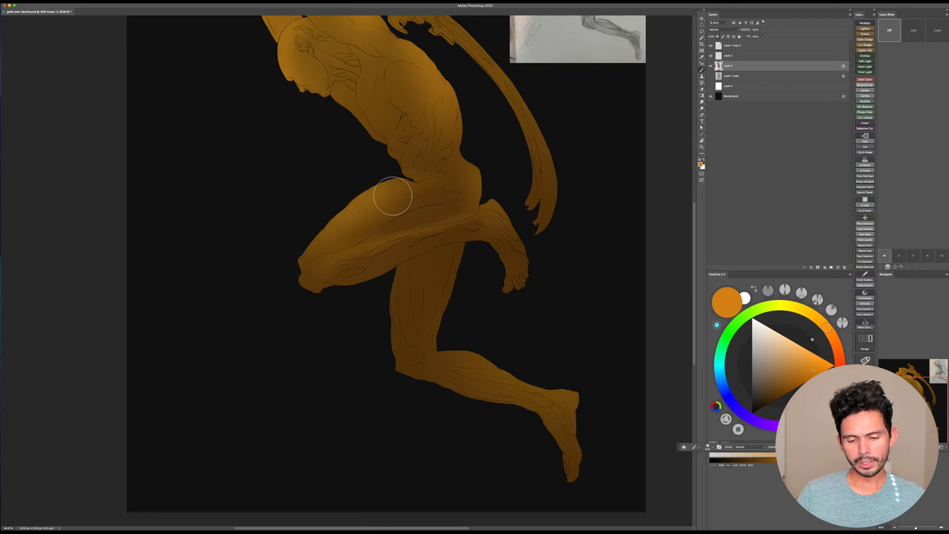
{"action": "key", "text": "bracketleft"}
{"action": "key", "text": "bracketleft"}
Step: Paint golden-orange light down the front of the rear thigh and onto its knee
{"action": "mouse_move", "coordinate": [393, 291]}
{"action": "left_mouse_down"}
{"action": "mouse_move", "coordinate": [415, 374]}
{"action": "mouse_move", "coordinate": [352, 308]}
{"action": "left_mouse_up"}
{"action": "left_click_drag", "start_coordinate": [336, 268], "coordinate": [352, 319]}
{"action": "left_click_drag", "start_coordinate": [336, 258], "coordinate": [373, 318]}
{"action": "key", "text": "bracketright"}
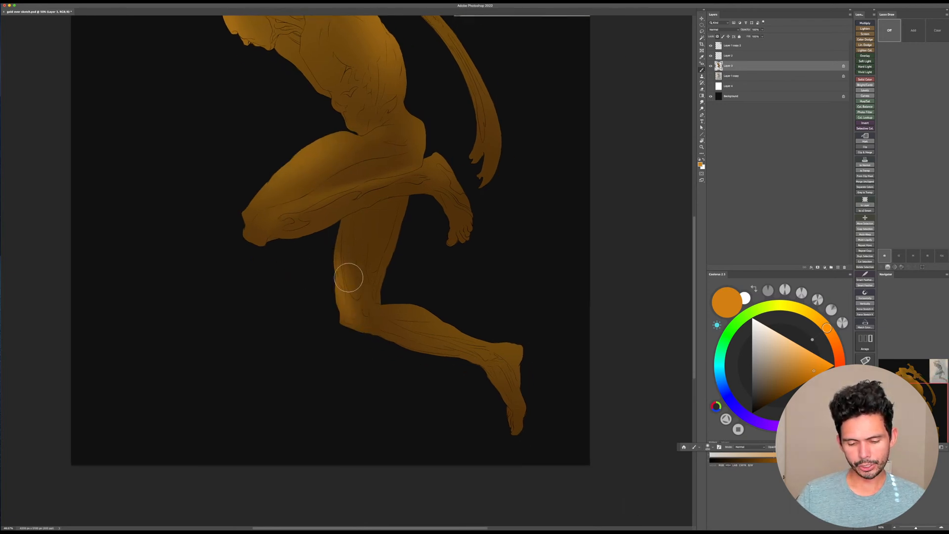
{"action": "left_click_drag", "start_coordinate": [342, 277], "coordinate": [348, 301]}
{"action": "left_click_drag", "start_coordinate": [336, 249], "coordinate": [369, 317]}
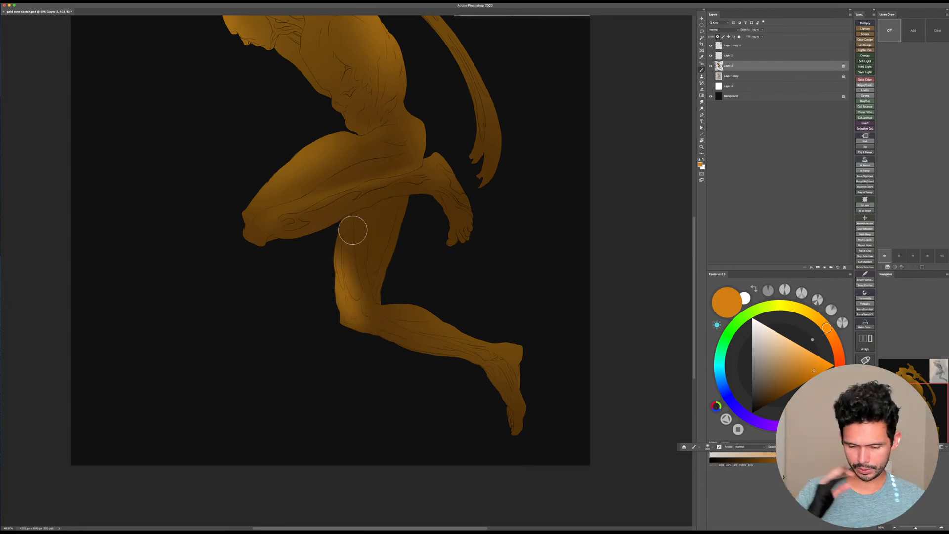
Step: Enlarge the brush and brush golden-orange light along the upper edge of the rear lower leg
{"action": "key", "text": "bracketright"}
{"action": "key", "text": "bracketright"}
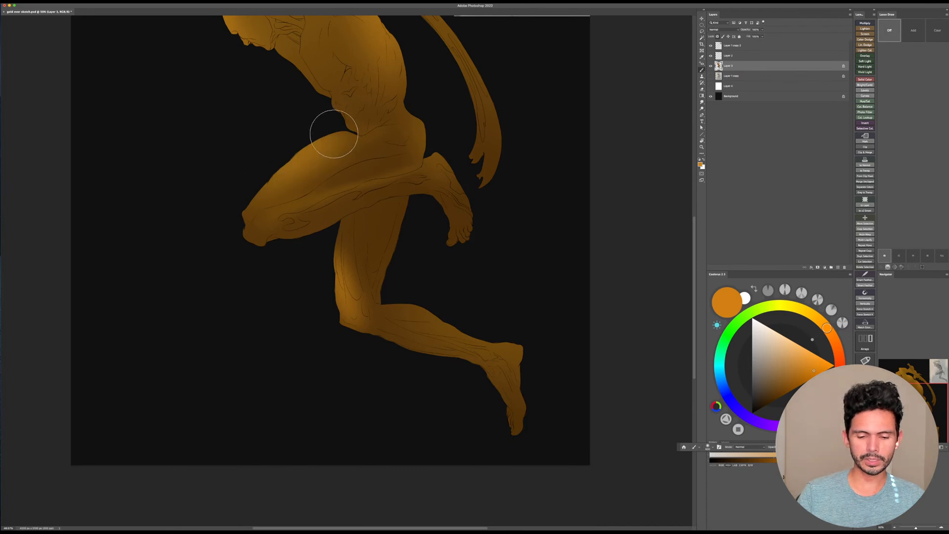
{"action": "left_click_drag", "start_coordinate": [402, 290], "coordinate": [462, 322]}
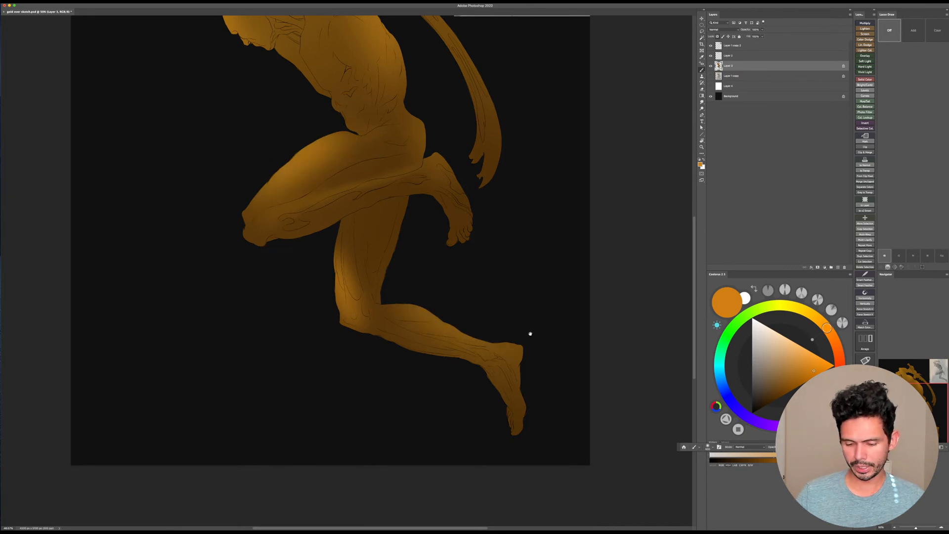
{"action": "left_click_drag", "start_coordinate": [529, 334], "coordinate": [493, 298]}
{"action": "left_click_drag", "start_coordinate": [377, 256], "coordinate": [410, 292]}
{"action": "key", "text": "bracketright"}
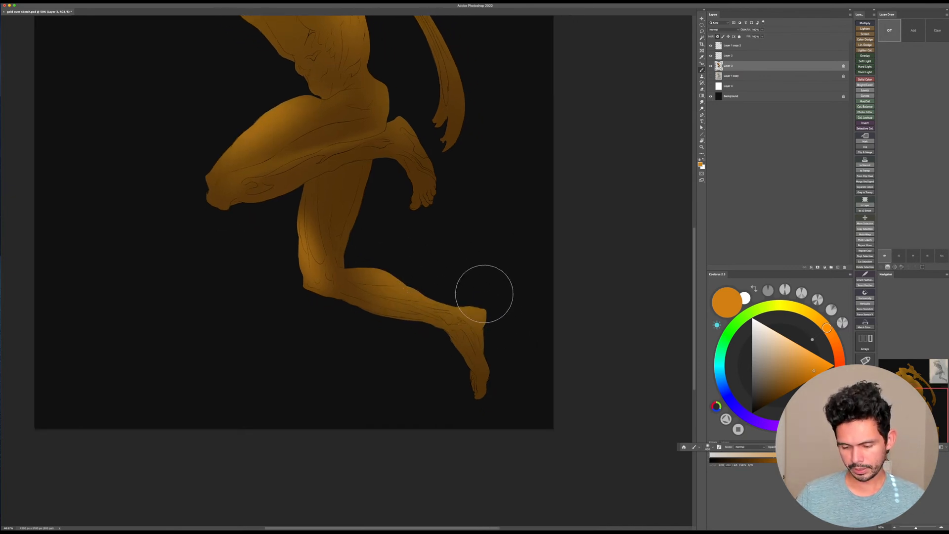
{"action": "left_click_drag", "start_coordinate": [449, 228], "coordinate": [486, 354]}
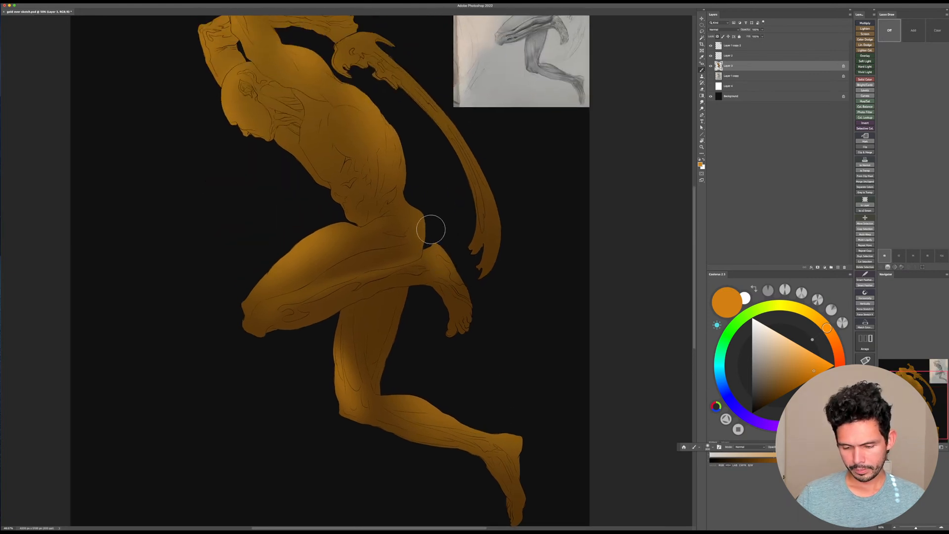
{"action": "scroll", "coordinate": [449, 262], "scroll_direction": "up", "scroll_amount": 4}
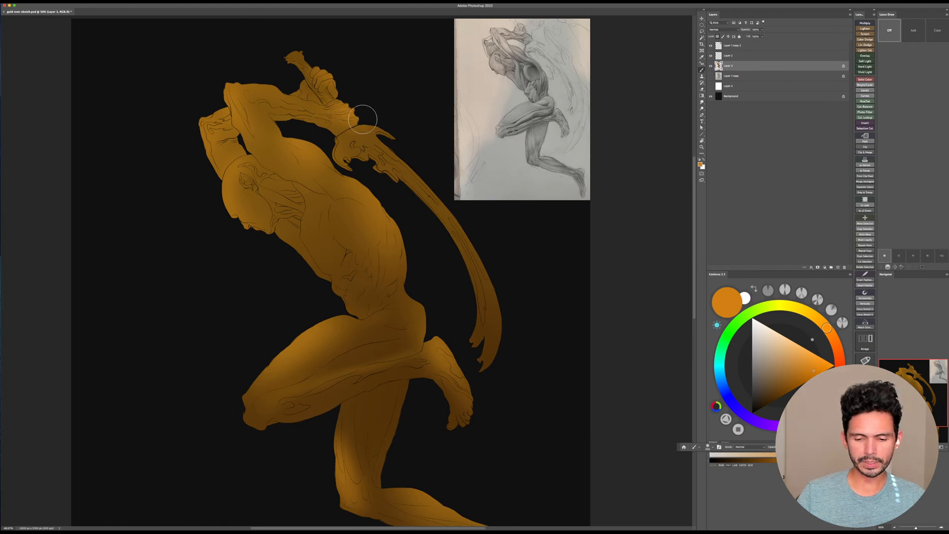
Step: Brush golden-orange light along the outer edge of the long curved blade
{"action": "left_click_drag", "start_coordinate": [441, 207], "coordinate": [489, 276]}
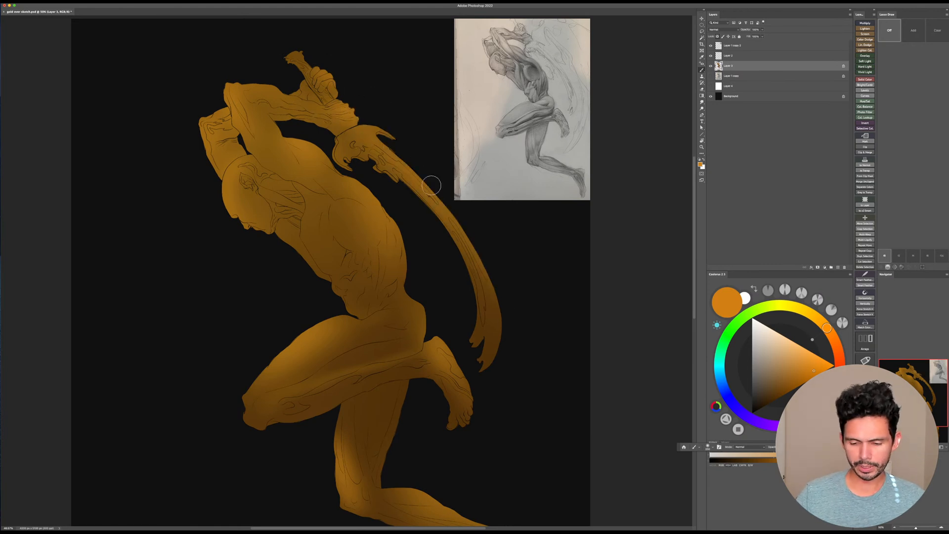
{"action": "left_click_drag", "start_coordinate": [431, 191], "coordinate": [491, 279]}
{"action": "left_click_drag", "start_coordinate": [498, 312], "coordinate": [492, 322]}
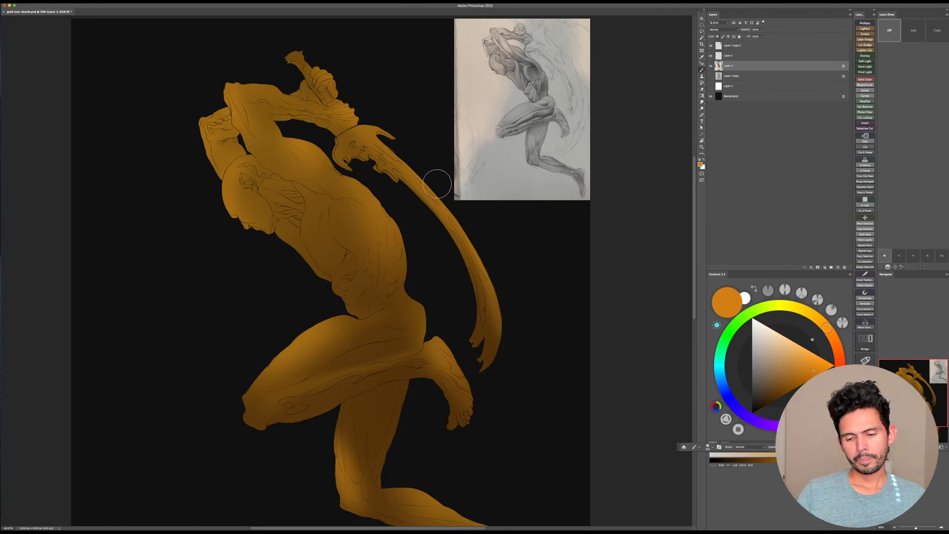
Step: Sample the shadow brown from the raised thigh, enlarge the brush and darken the brown slightly
{"action": "left_click_drag", "start_coordinate": [486, 269], "coordinate": [508, 198]}
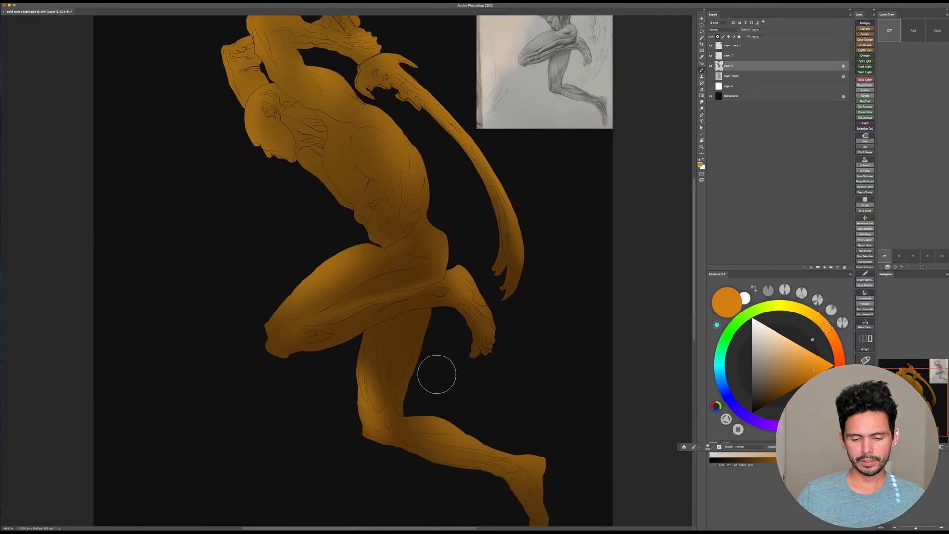
{"action": "left_click", "coordinate": [390, 283], "text": "alt"}
{"action": "key", "text": "]"}
{"action": "key", "text": "]"}
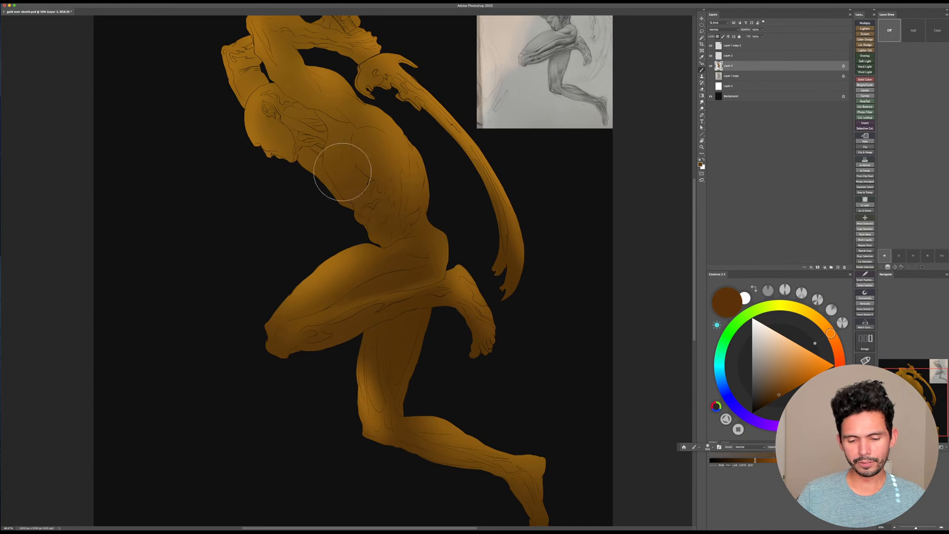
{"action": "left_click", "coordinate": [777, 399]}
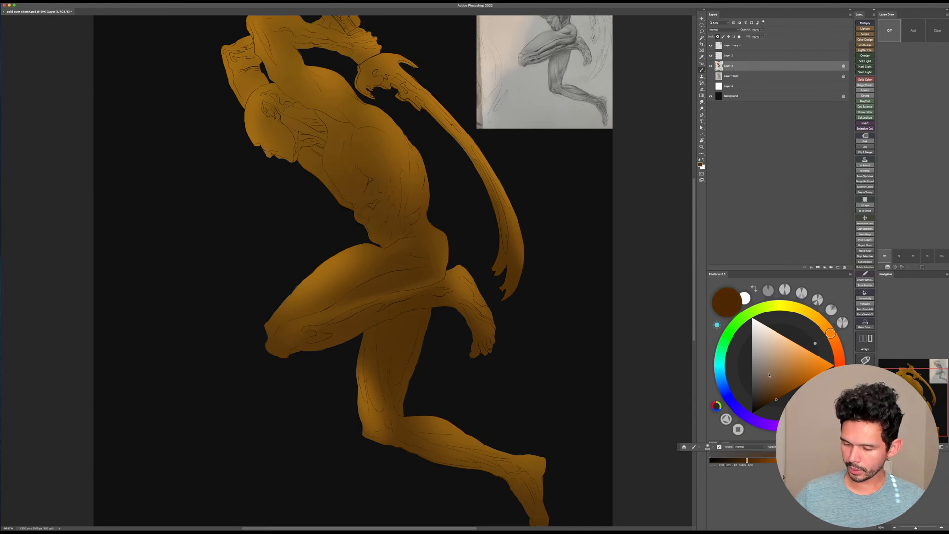
Step: Reduce the brush size and paint dark brown shadow strokes down the front of the rib cage, below the armpit
{"action": "key", "text": "bracketleft"}
{"action": "key", "text": "bracketleft"}
{"action": "key", "text": "bracketleft"}
{"action": "key", "text": "bracketleft"}
{"action": "key", "text": "bracketleft"}
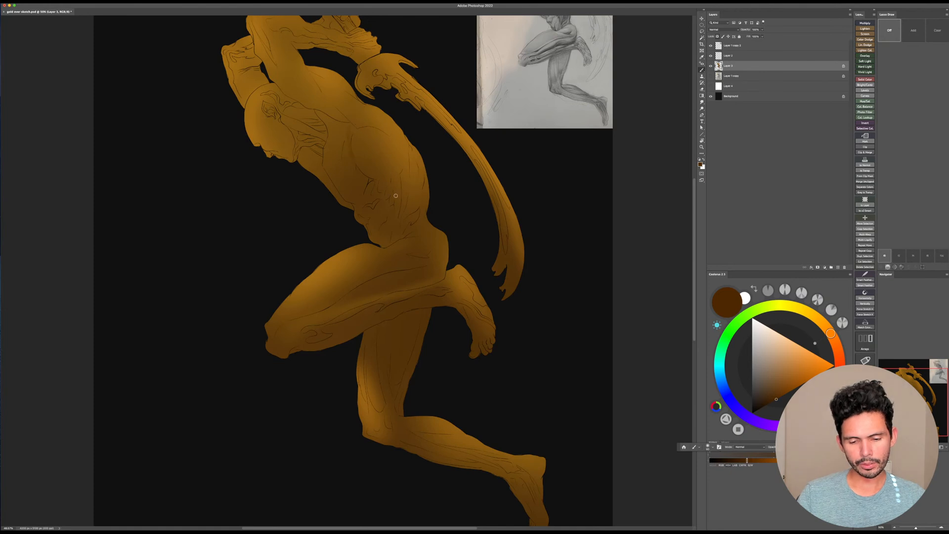
{"action": "scroll", "coordinate": [395, 195], "scroll_direction": "up", "scroll_amount": 5}
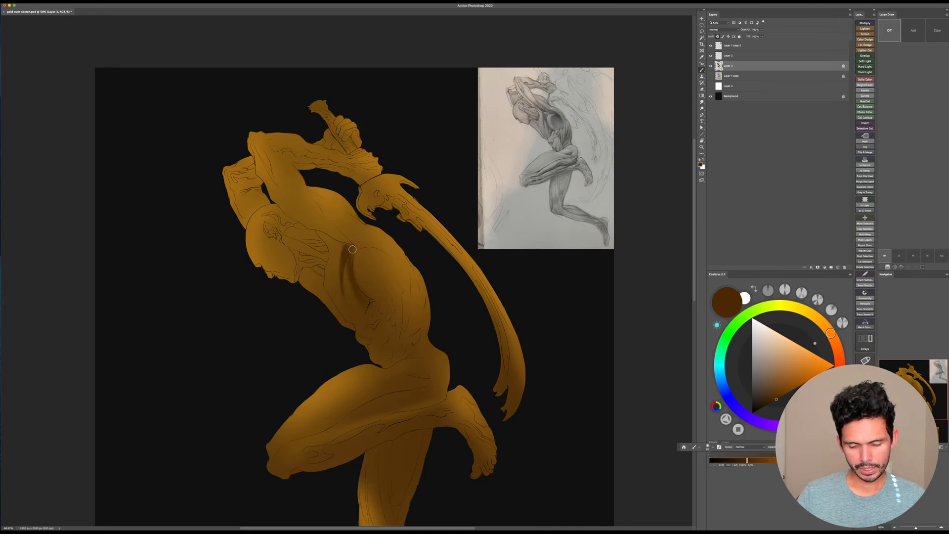
{"action": "key", "text": "r"}
{"action": "mouse_move", "coordinate": [470, 163]}
{"action": "left_mouse_down"}
{"action": "mouse_move", "coordinate": [502, 262]}
{"action": "mouse_move", "coordinate": [453, 220]}
{"action": "left_mouse_up"}
{"action": "key", "text": "space"}
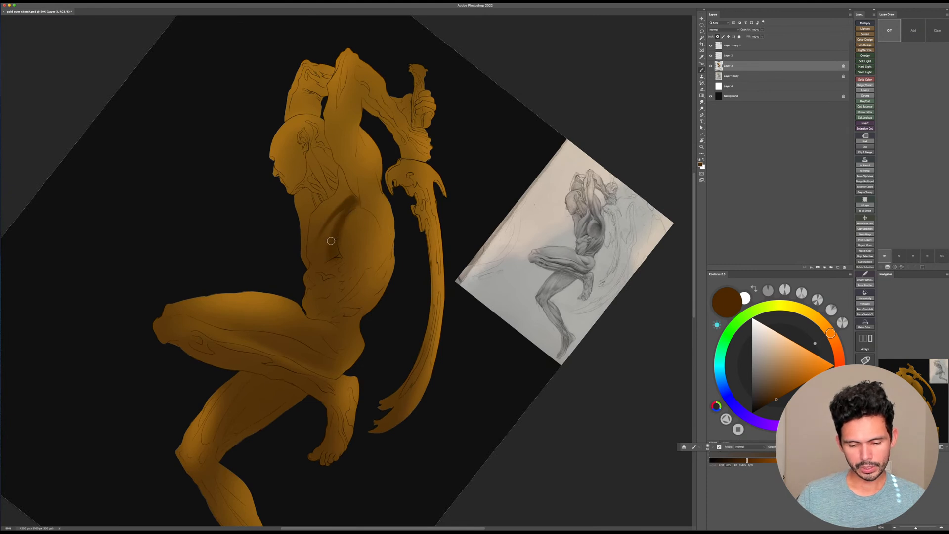
{"action": "left_click_drag", "start_coordinate": [354, 202], "coordinate": [337, 265]}
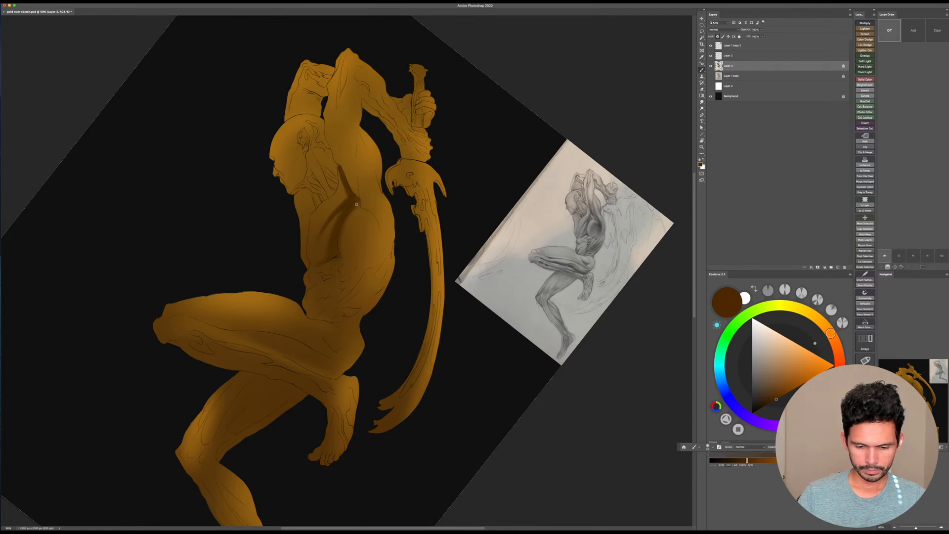
Step: Paint a dark brown shadow line from the shoulder blade down the upper back
{"action": "key", "text": "Escape"}
{"action": "left_click_drag", "start_coordinate": [358, 239], "coordinate": [368, 254]}
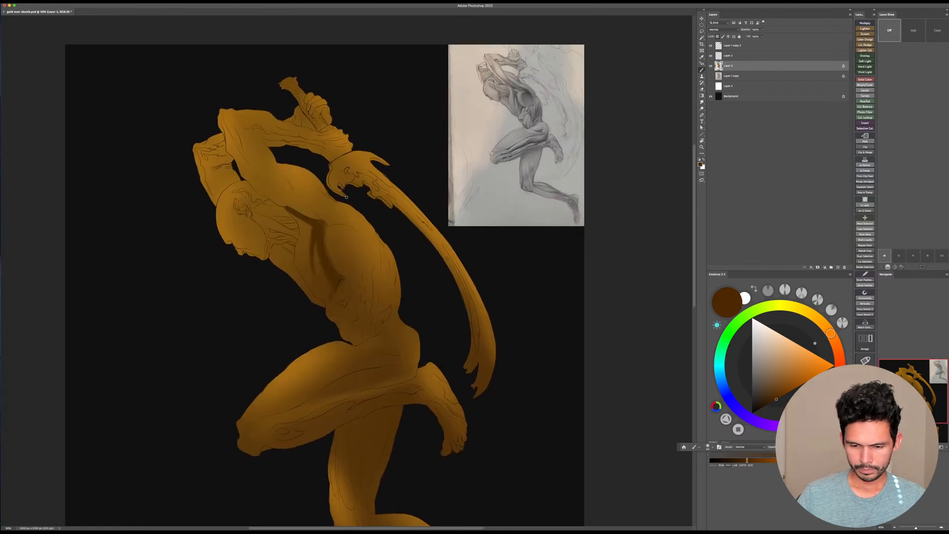
{"action": "left_click_drag", "start_coordinate": [284, 175], "coordinate": [348, 222]}
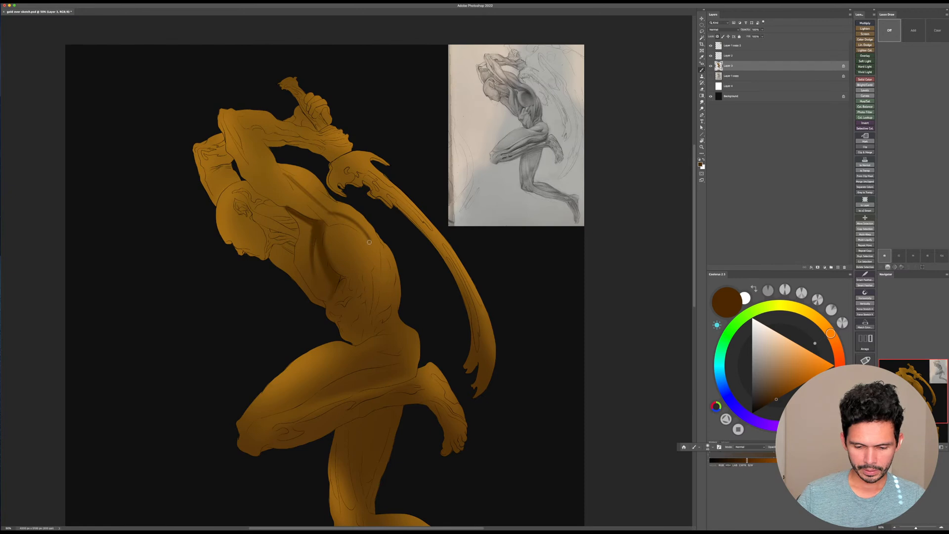
{"action": "mouse_move", "coordinate": [370, 242]}
{"action": "left_mouse_down"}
{"action": "mouse_move", "coordinate": [366, 275]}
{"action": "mouse_move", "coordinate": [367, 243]}
{"action": "mouse_move", "coordinate": [350, 232]}
{"action": "mouse_move", "coordinate": [375, 275]}
{"action": "mouse_move", "coordinate": [363, 249]}
{"action": "mouse_move", "coordinate": [341, 243]}
{"action": "mouse_move", "coordinate": [380, 254]}
{"action": "mouse_move", "coordinate": [354, 246]}
{"action": "mouse_move", "coordinate": [362, 259]}
{"action": "mouse_move", "coordinate": [344, 242]}
{"action": "mouse_move", "coordinate": [372, 265]}
{"action": "left_mouse_up"}
Step: Enlarge the brush and block in a dark brown oval shadow on the side of the rib cage
{"action": "key", "text": "bracketright"}
{"action": "key", "text": "bracketright"}
{"action": "key", "text": "bracketright"}
{"action": "key", "text": "bracketright"}
{"action": "key", "text": "bracketright"}
{"action": "key", "text": "bracketright"}
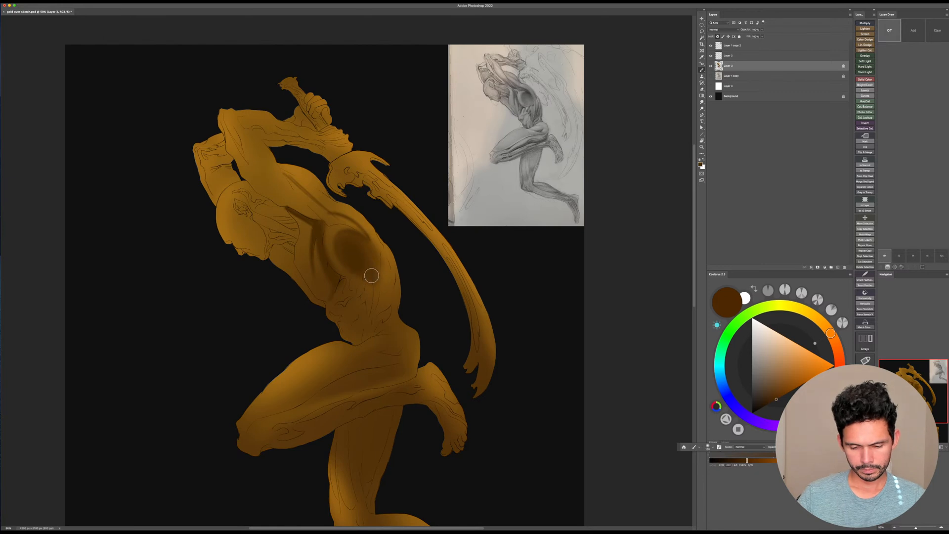
Step: Strengthen the dark brown shadow across the shoulder blade toward the rib cage
{"action": "key", "text": "r"}
{"action": "left_click_drag", "start_coordinate": [457, 226], "coordinate": [521, 167]}
{"action": "key", "text": "v"}
{"action": "key", "text": "b"}
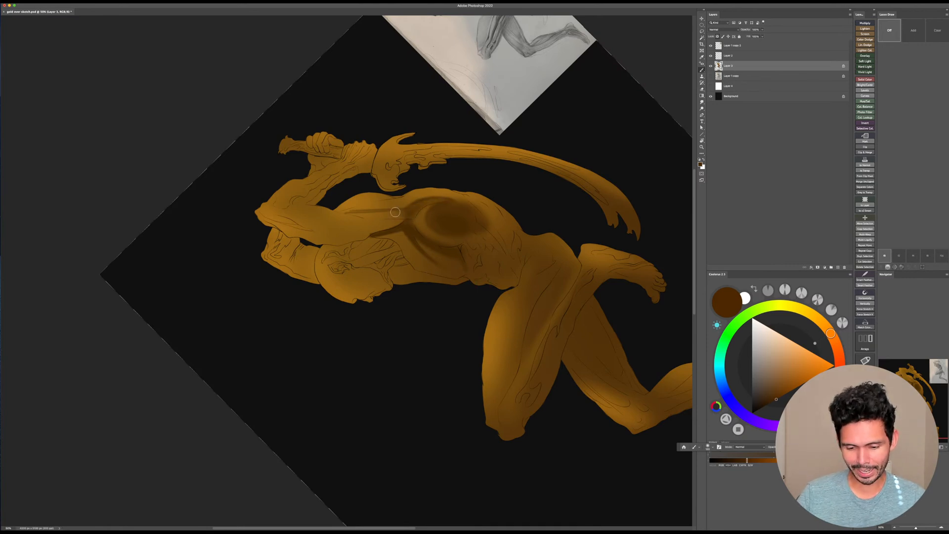
{"action": "left_click_drag", "start_coordinate": [368, 212], "coordinate": [402, 213]}
{"action": "key", "text": "Escape"}
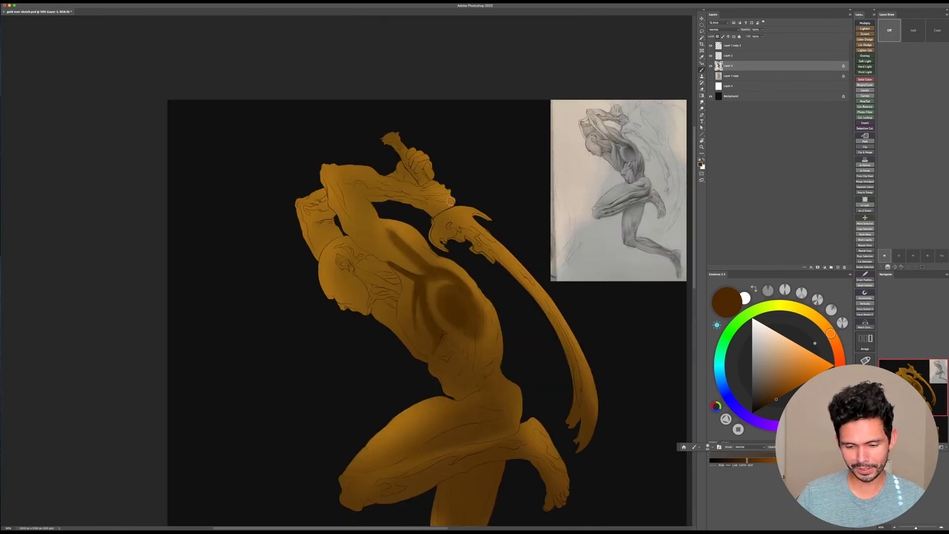
Step: Darken the junction where the shoulder and armpit shadows meet above the rib cage
{"action": "left_click_drag", "start_coordinate": [458, 263], "coordinate": [421, 188]}
{"action": "key", "text": "r"}
{"action": "mouse_move", "coordinate": [549, 204]}
{"action": "left_mouse_down"}
{"action": "mouse_move", "coordinate": [561, 240]}
{"action": "mouse_move", "coordinate": [538, 290]}
{"action": "left_mouse_up"}
{"action": "left_click_drag", "start_coordinate": [514, 324], "coordinate": [502, 310]}
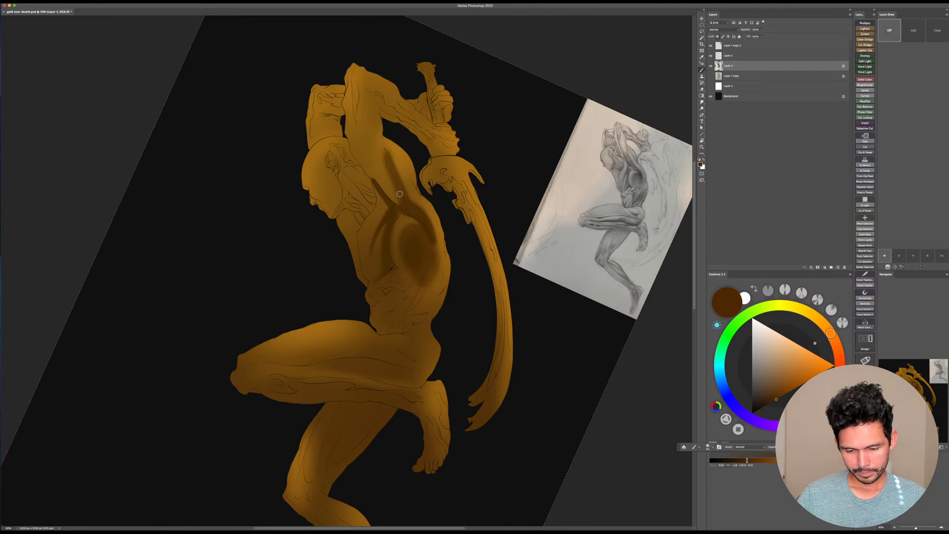
{"action": "left_click_drag", "start_coordinate": [399, 194], "coordinate": [402, 201]}
Step: Enlarge the brush and deepen the dark brown oval shadow on the side of the torso
{"action": "key", "text": "bracketright"}
{"action": "key", "text": "bracketright"}
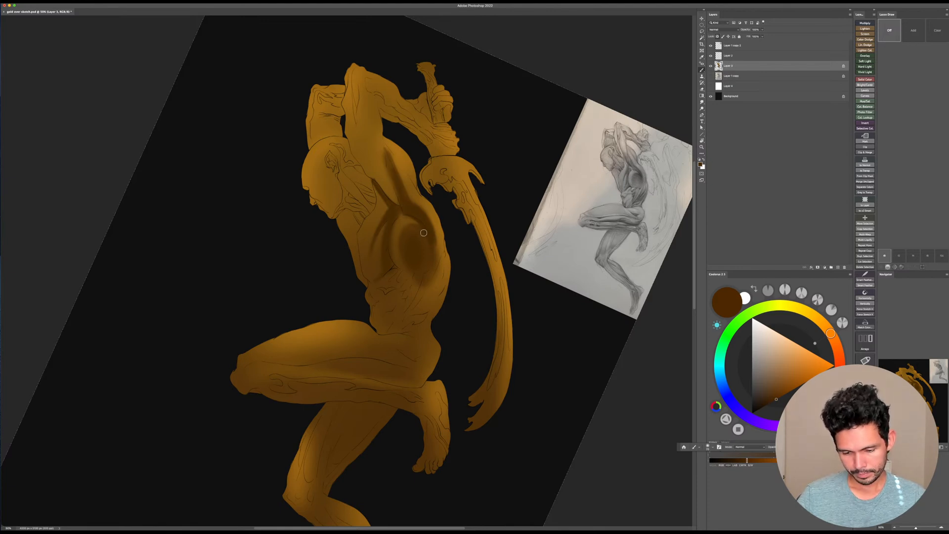
{"action": "key", "text": "bracketright"}
{"action": "key", "text": "bracketright"}
{"action": "key", "text": "bracketright"}
{"action": "key", "text": "bracketright"}
{"action": "mouse_move", "coordinate": [409, 258]}
{"action": "left_mouse_down"}
{"action": "mouse_move", "coordinate": [417, 235]}
{"action": "mouse_move", "coordinate": [428, 276]}
{"action": "left_mouse_up"}
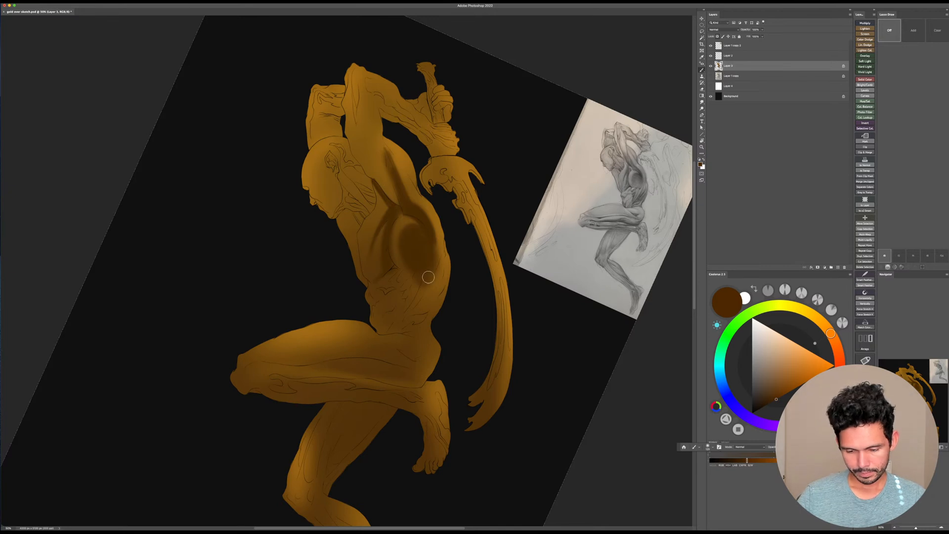
Step: Reduce the brush size and paint narrow dark brown shadows between the muscles of the lower back and waist
{"action": "key", "text": "Escape"}
{"action": "left_click_drag", "start_coordinate": [440, 313], "coordinate": [464, 325]}
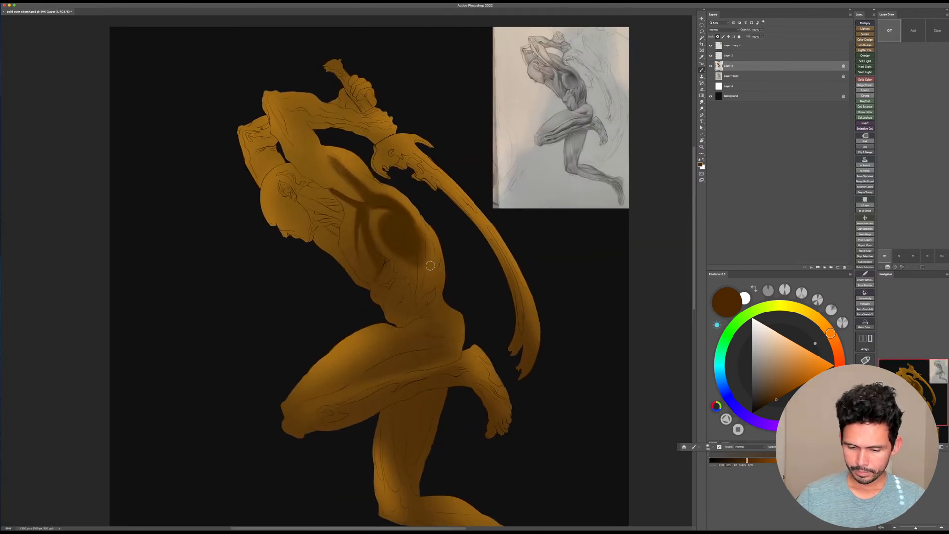
{"action": "key", "text": "bracketleft"}
{"action": "key", "text": "bracketleft"}
{"action": "key", "text": "bracketleft"}
{"action": "key", "text": "bracketleft"}
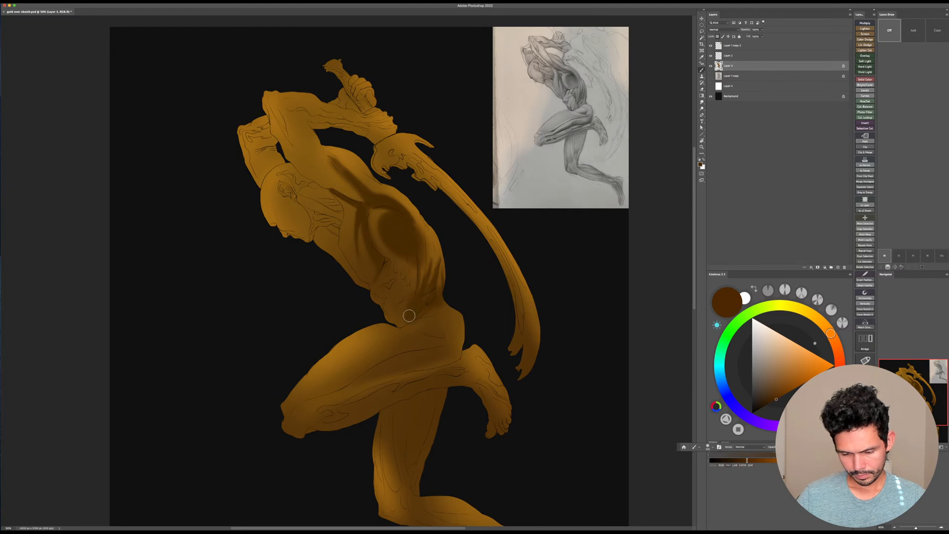
Step: Enlarge the brush and shade the lower abdomen dark brown just above the raised thigh
{"action": "scroll", "coordinate": [440, 299], "scroll_direction": "down", "scroll_amount": 2}
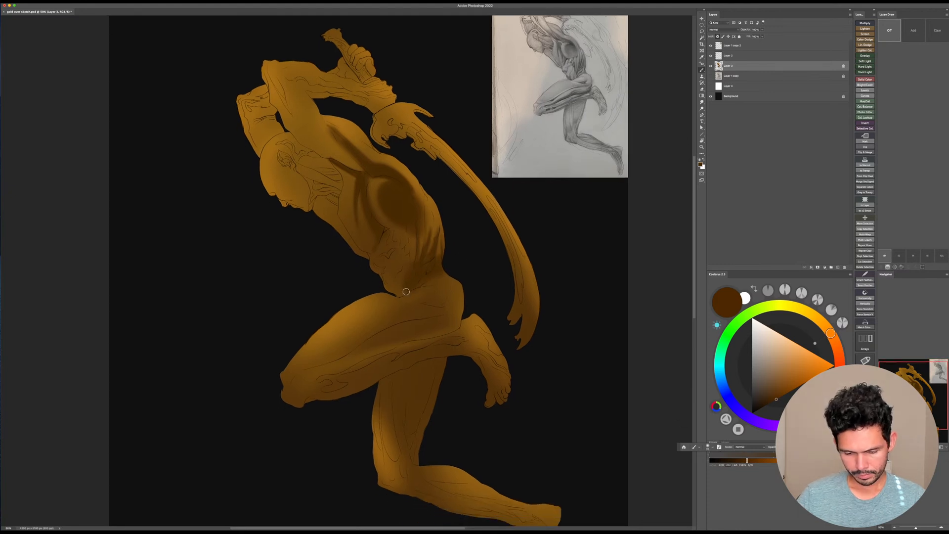
{"action": "key", "text": "bracketright"}
{"action": "key", "text": "bracketright"}
{"action": "key", "text": "bracketright"}
{"action": "key", "text": "bracketright"}
{"action": "key", "text": "bracketright"}
{"action": "key", "text": "bracketright"}
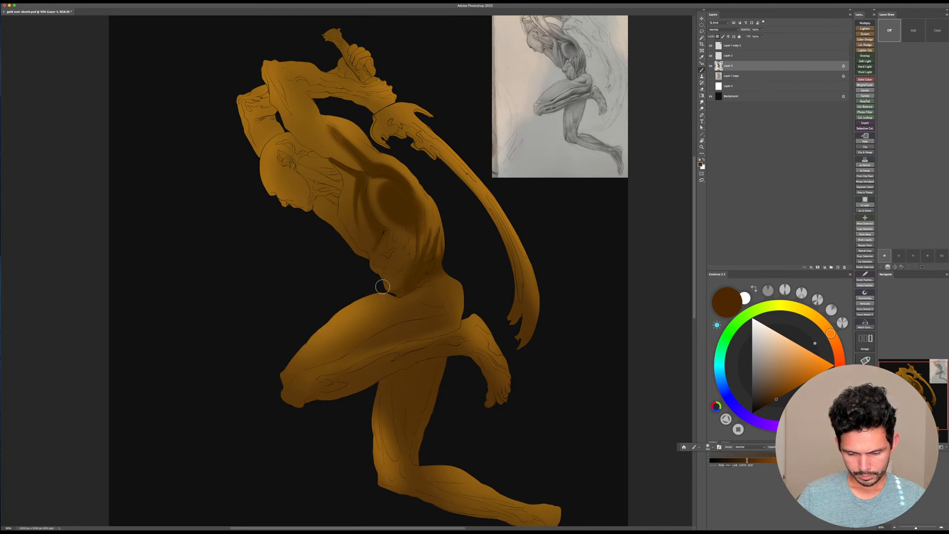
{"action": "left_click_drag", "start_coordinate": [383, 287], "coordinate": [406, 256]}
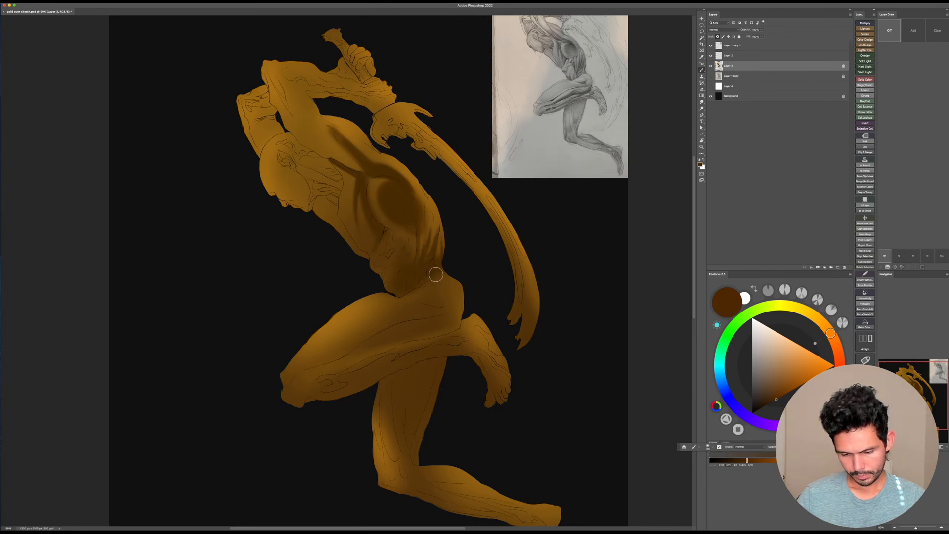
Step: Brush dark brown shadow along the muscle contours of the raised thigh
{"action": "key", "text": "space"}
{"action": "left_click_drag", "start_coordinate": [480, 291], "coordinate": [459, 270]}
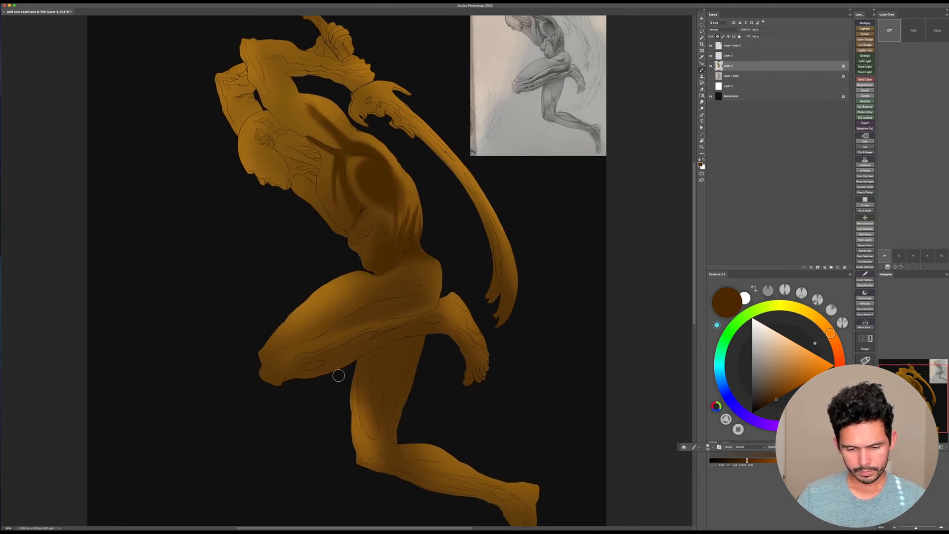
{"action": "scroll", "coordinate": [356, 336], "scroll_direction": "down", "scroll_amount": 6}
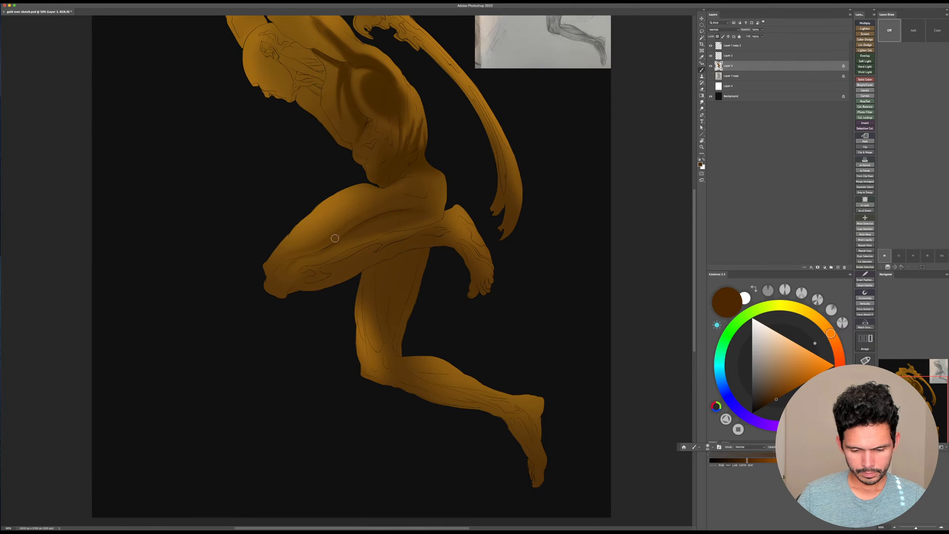
Step: Choose a soft brush preset for painting the legs and increase its size
{"action": "key", "text": "ctrl+0"}
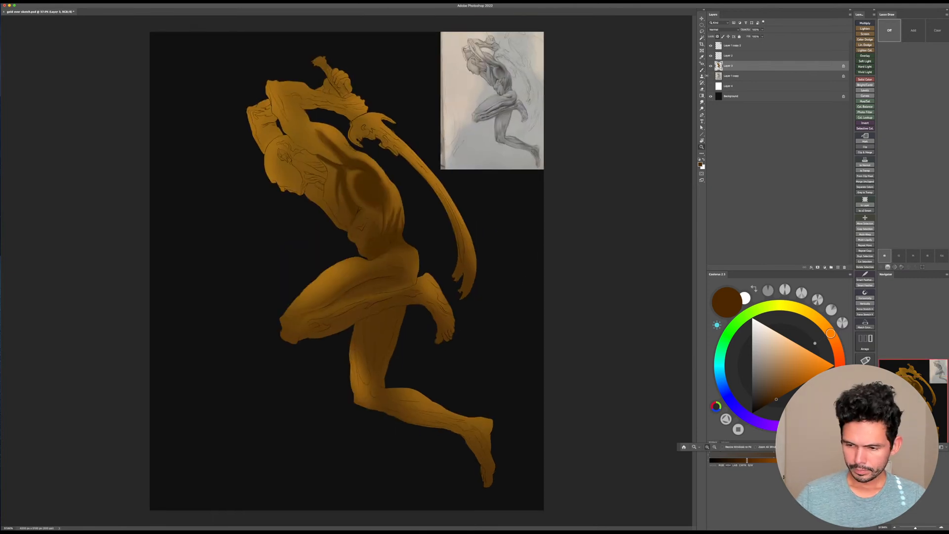
{"action": "left_click_drag", "start_coordinate": [380, 312], "coordinate": [394, 292]}
{"action": "key", "text": "b"}
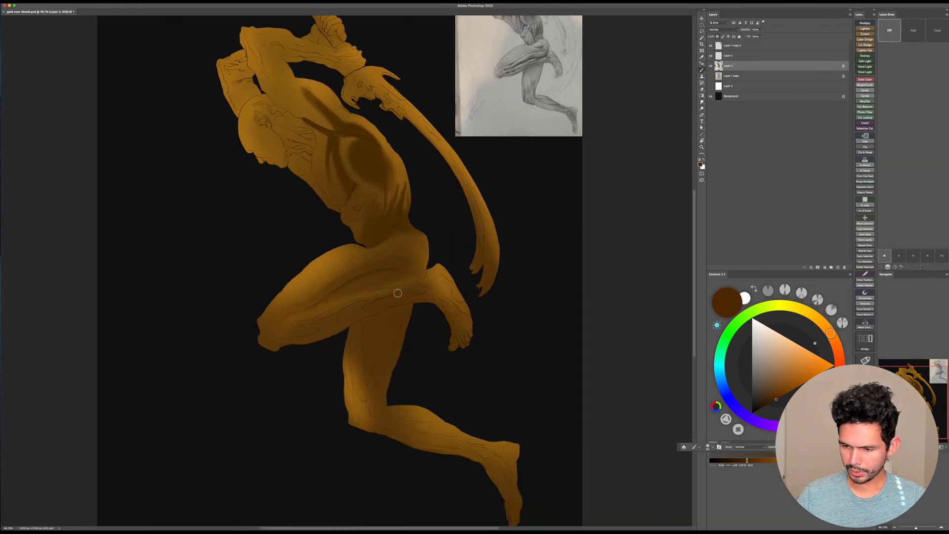
{"action": "right_click", "coordinate": [395, 293]}
{"action": "double_click", "coordinate": [450, 439]}
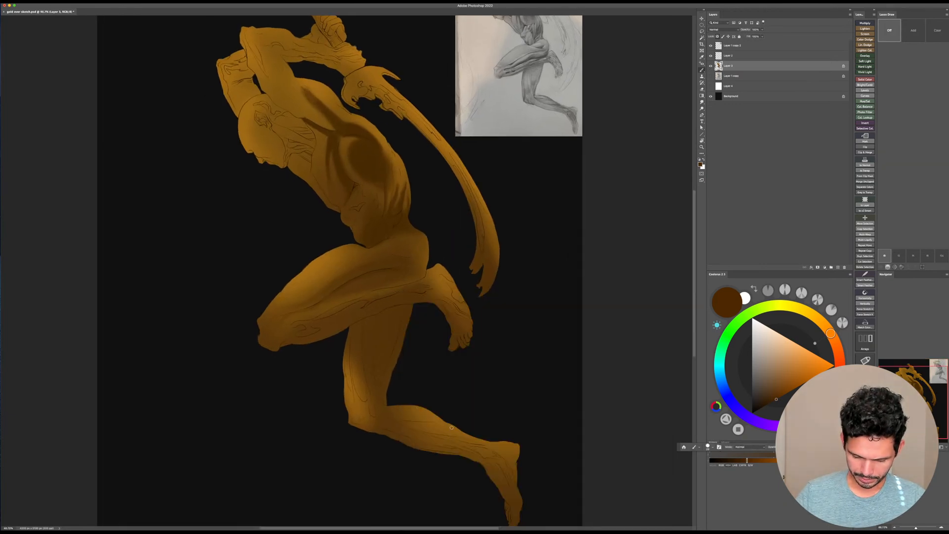
{"action": "key", "text": "bracketright"}
{"action": "key", "text": "bracketright"}
{"action": "key", "text": "bracketright"}
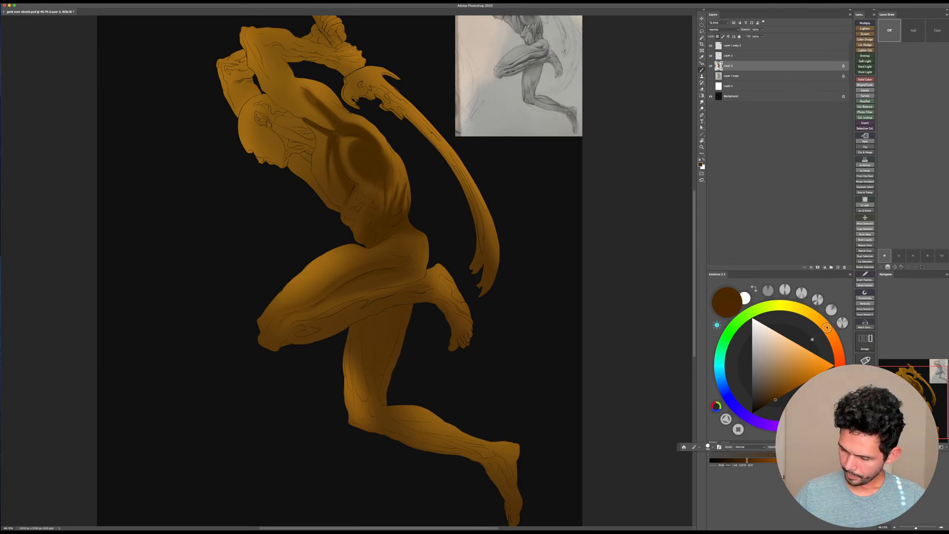
Step: Shift the paint colour to a brighter burnt orange and apply it lightly to the raised thigh
{"action": "left_click_drag", "start_coordinate": [834, 339], "coordinate": [829, 354]}
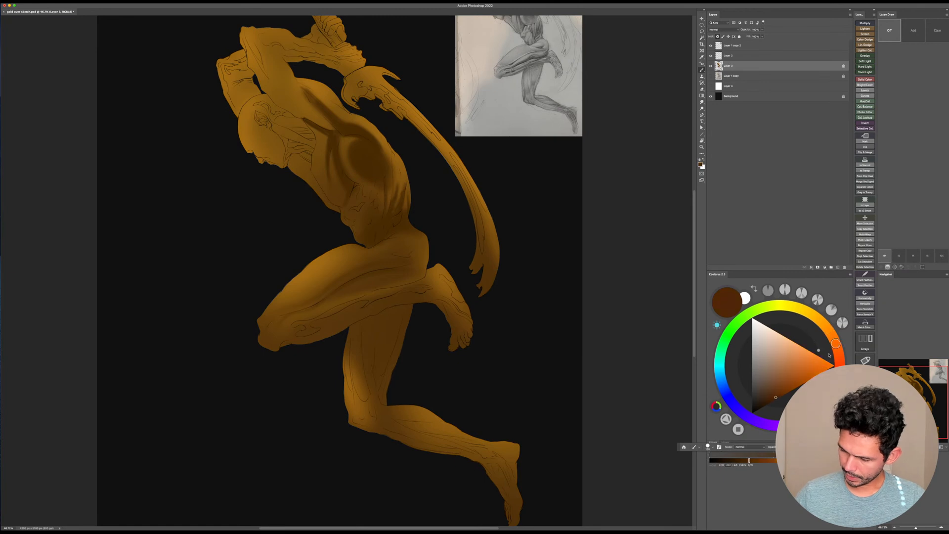
{"action": "left_click_drag", "start_coordinate": [786, 390], "coordinate": [801, 382]}
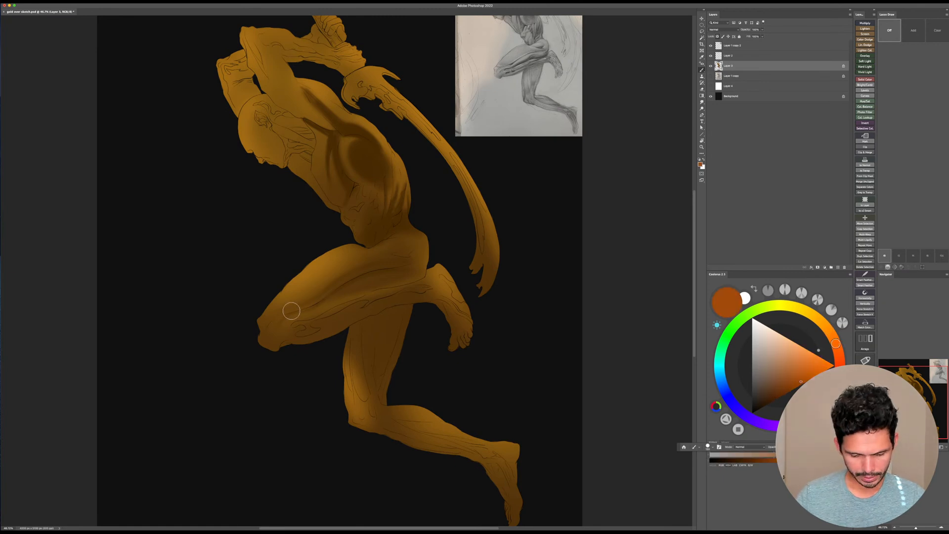
{"action": "left_click_drag", "start_coordinate": [274, 328], "coordinate": [322, 302]}
{"action": "key", "text": "bracketleft"}
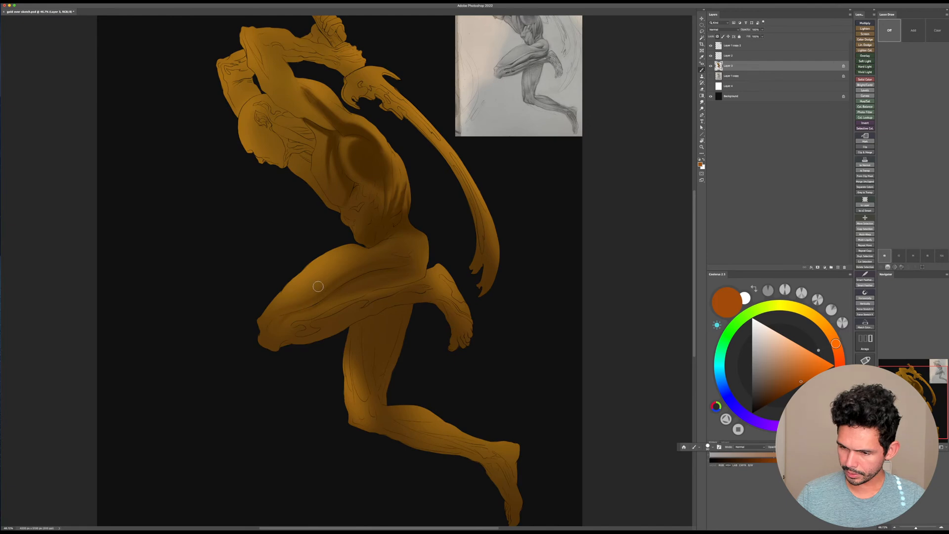
Step: Check the figure's paint layer in isolation, reduce the brush size and paint burnt orange along the raised thigh's central shadow
{"action": "left_click", "coordinate": [712, 66], "text": "alt"}
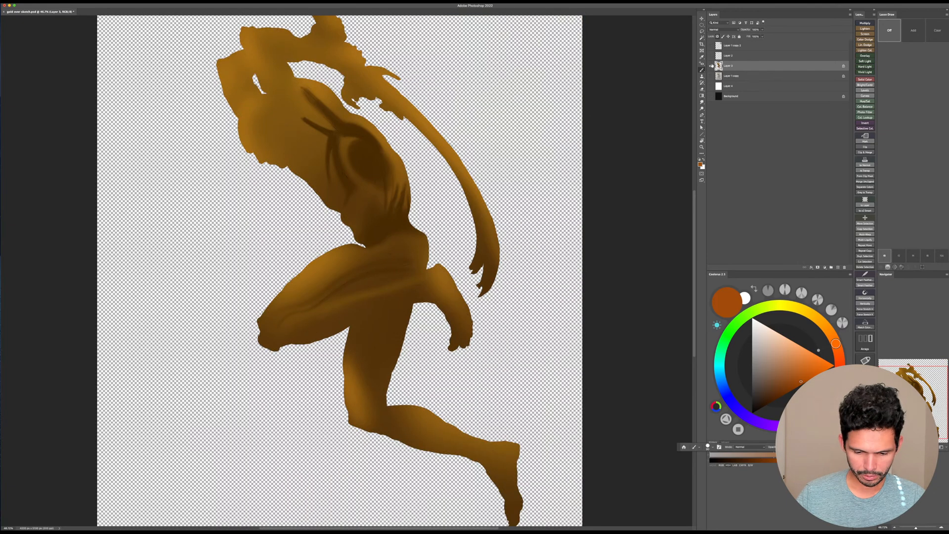
{"action": "left_click", "coordinate": [712, 65], "text": "alt"}
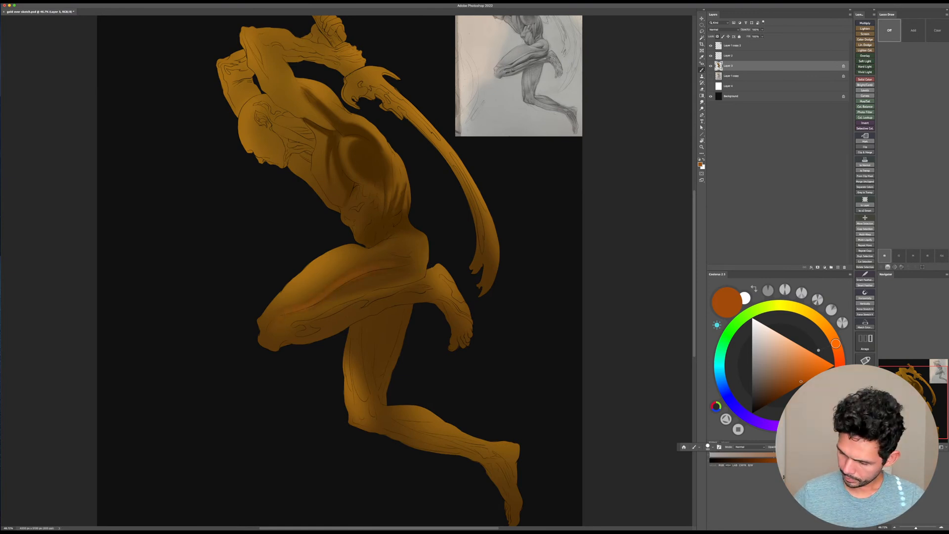
{"action": "key", "text": "bracketleft"}
{"action": "key", "text": "bracketleft"}
{"action": "key", "text": "bracketleft"}
{"action": "left_click_drag", "start_coordinate": [355, 274], "coordinate": [412, 263]}
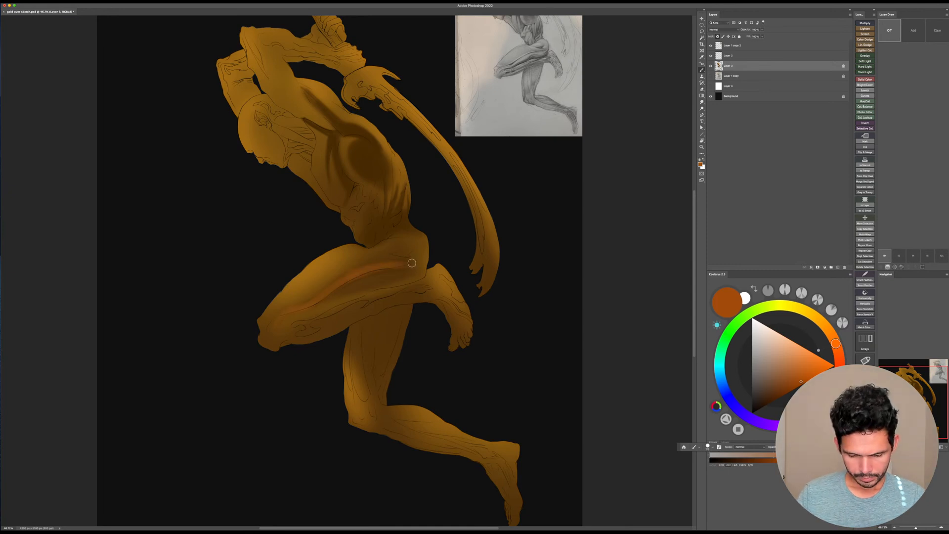
Step: Switch to a different soft brush preset with a narrow tip and paint burnt-orange strokes along the raised thigh towards the hip
{"action": "right_click", "coordinate": [411, 261]}
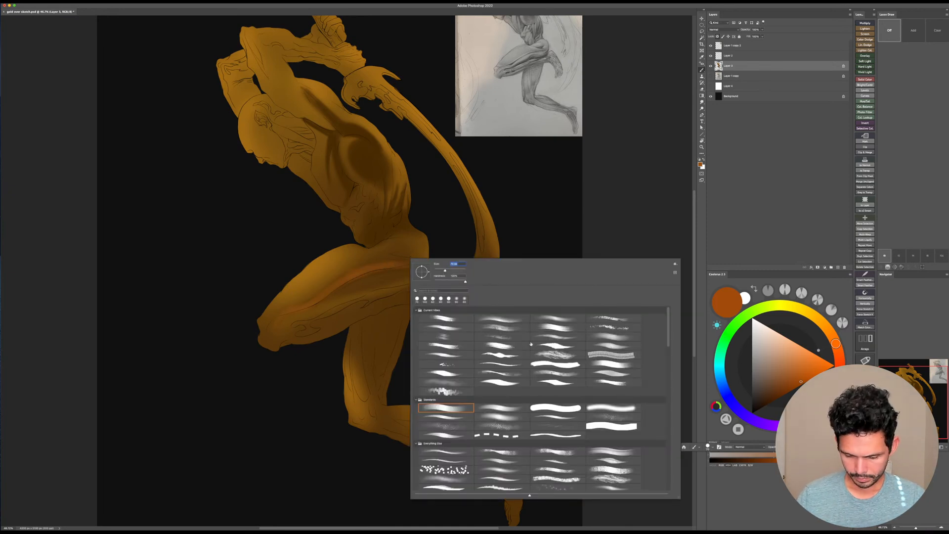
{"action": "double_click", "coordinate": [512, 419]}
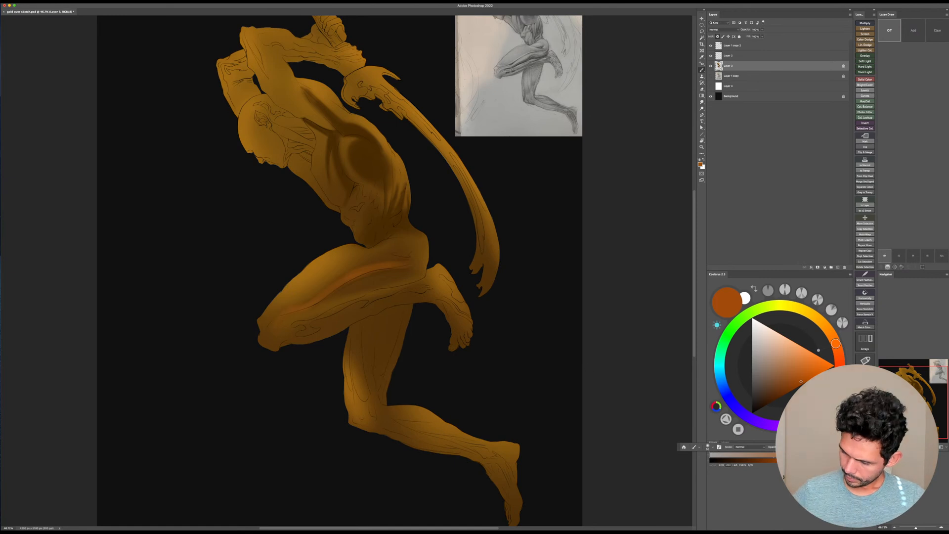
{"action": "right_click", "coordinate": [416, 284]}
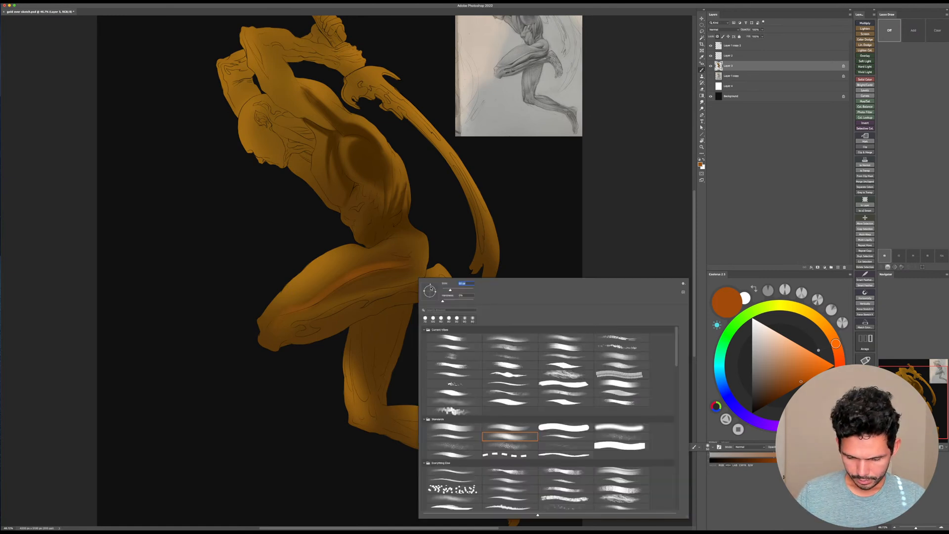
{"action": "left_click", "coordinate": [412, 276]}
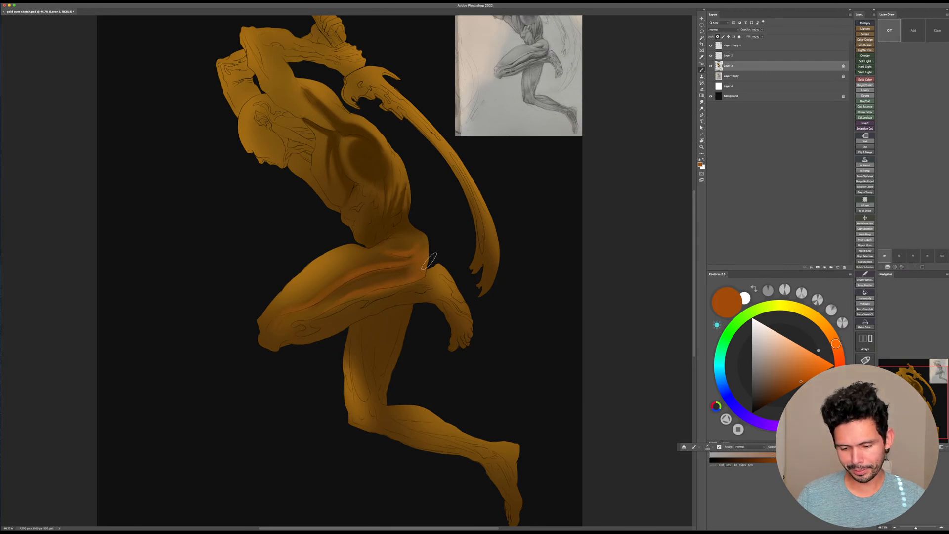
Step: Brush dark brown between the orange strokes on the raised thigh and blend the muscle grooves with a warmer mid brown
{"action": "left_click_drag", "start_coordinate": [794, 388], "coordinate": [769, 398]}
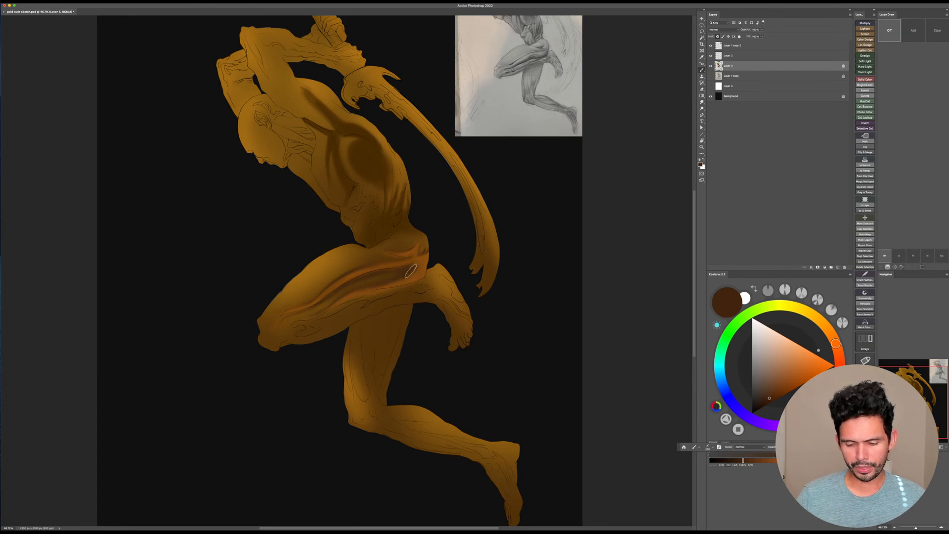
{"action": "left_click_drag", "start_coordinate": [497, 323], "coordinate": [543, 251]}
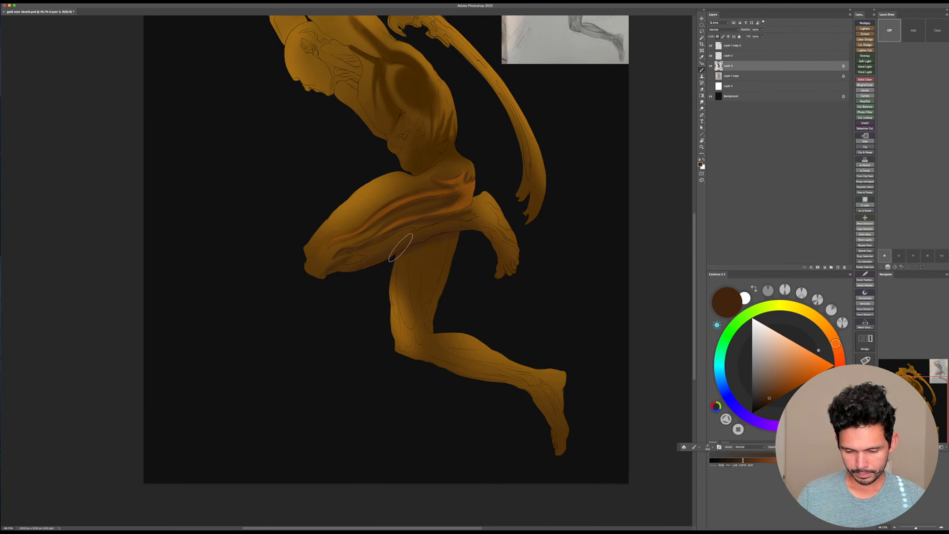
{"action": "left_click", "coordinate": [466, 196], "text": "alt"}
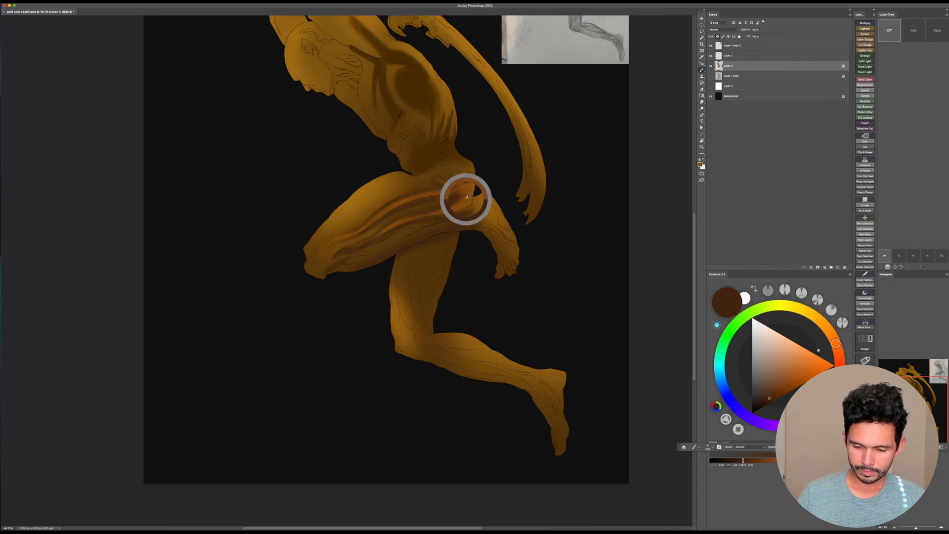
{"action": "left_click", "coordinate": [782, 394]}
{"action": "key", "text": "bracketleft"}
{"action": "key", "text": "bracketleft"}
{"action": "key", "text": "bracketleft"}
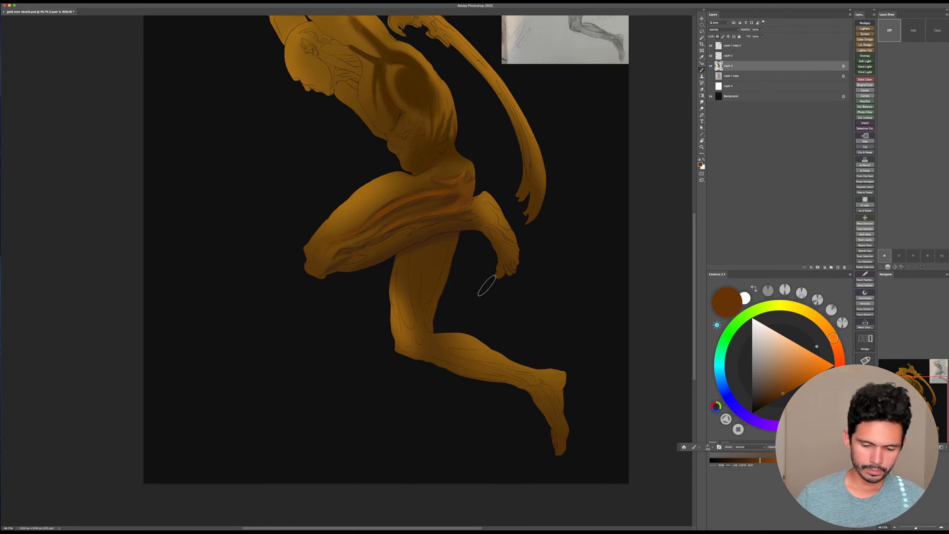
Step: Sample the thigh's gold-brown, brighten it to a golden orange and brush it along the thigh's upper surface at a larger size
{"action": "left_click", "coordinate": [392, 192], "text": "alt"}
{"action": "key", "text": "bracketright"}
{"action": "key", "text": "bracketright"}
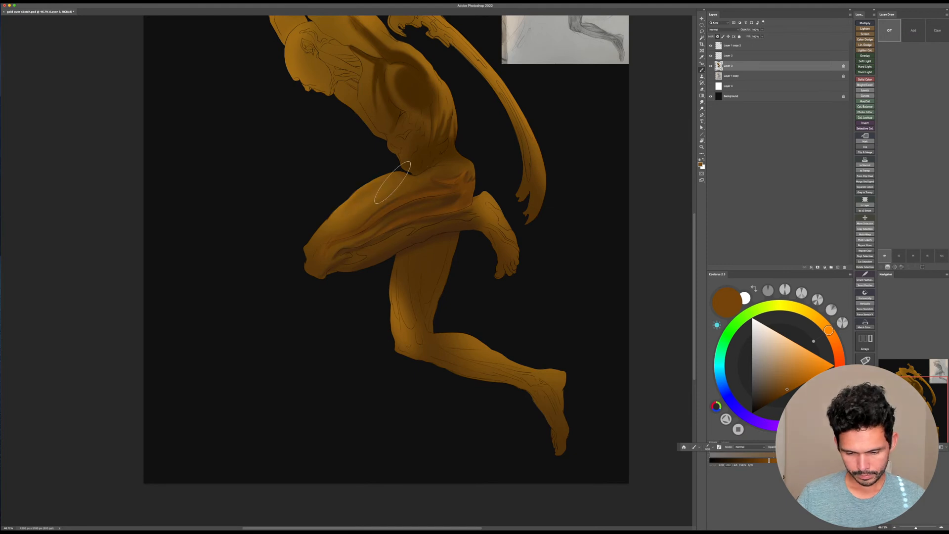
{"action": "left_click", "coordinate": [801, 382]}
{"action": "left_click_drag", "start_coordinate": [800, 382], "coordinate": [810, 379]}
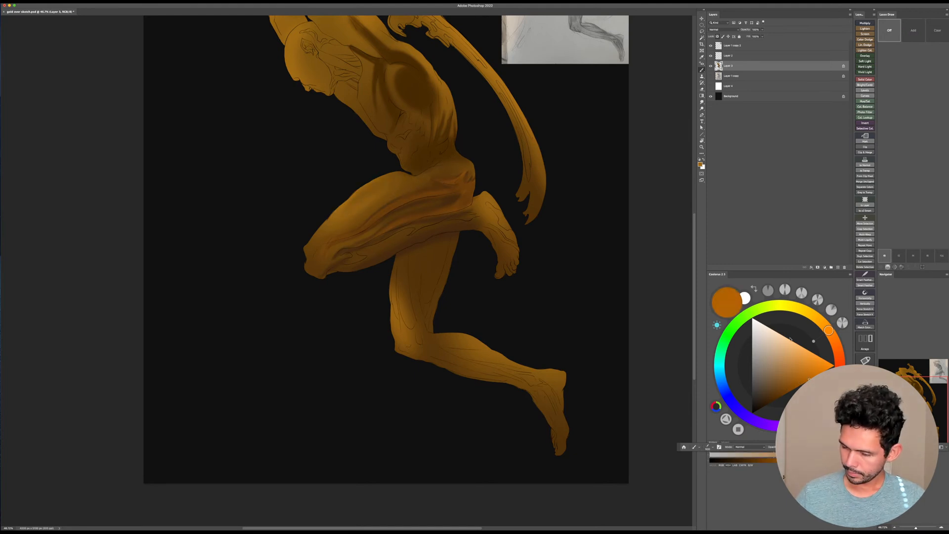
{"action": "key", "text": "bracketright"}
{"action": "key", "text": "bracketright"}
{"action": "key", "text": "bracketright"}
{"action": "mouse_move", "coordinate": [322, 234]}
{"action": "left_mouse_down"}
{"action": "mouse_move", "coordinate": [339, 215]}
{"action": "mouse_move", "coordinate": [393, 196]}
{"action": "left_mouse_up"}
{"action": "key", "text": "bracketleft"}
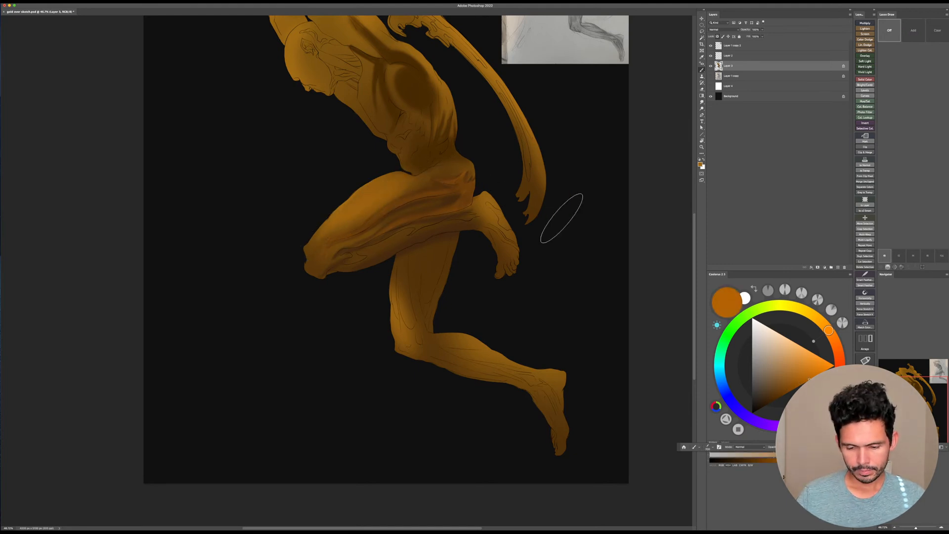
Step: Set the elliptical brush tip to an upright angle and reduce its size for painting the thigh and hip
{"action": "right_click", "coordinate": [539, 259]}
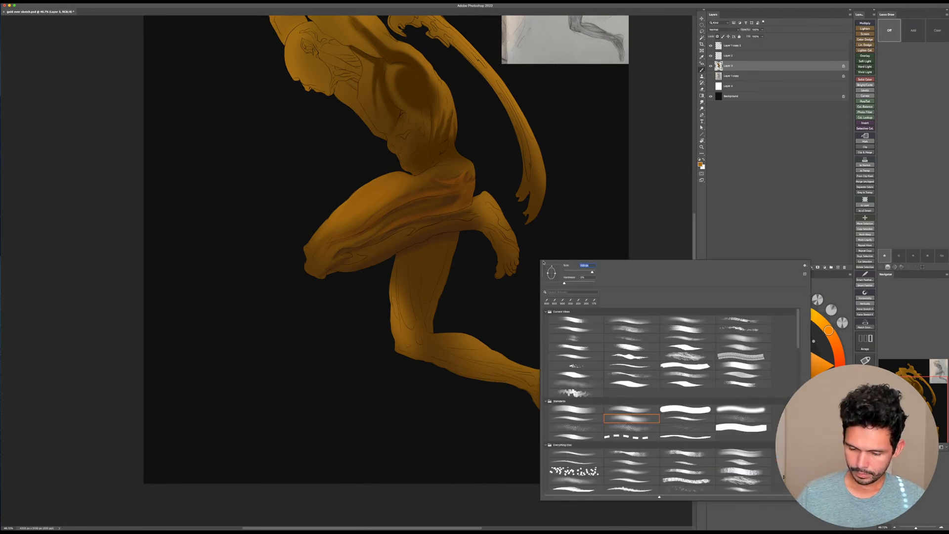
{"action": "left_click_drag", "start_coordinate": [467, 235], "coordinate": [439, 301]}
{"action": "key", "text": "bracketleft"}
{"action": "key", "text": "bracketleft"}
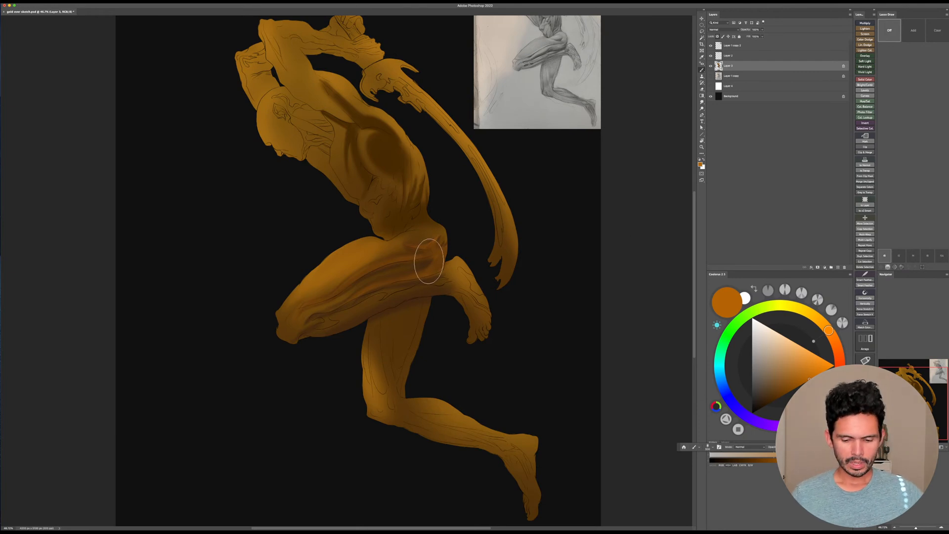
Step: Sample a lighter golden orange from the raised thigh and brush it over the thigh's upper surface down to the knee
{"action": "key", "text": "d"}
{"action": "scroll", "coordinate": [502, 212], "scroll_direction": "down", "scroll_amount": 2}
{"action": "scroll", "coordinate": [502, 213], "scroll_direction": "left", "scroll_amount": 2}
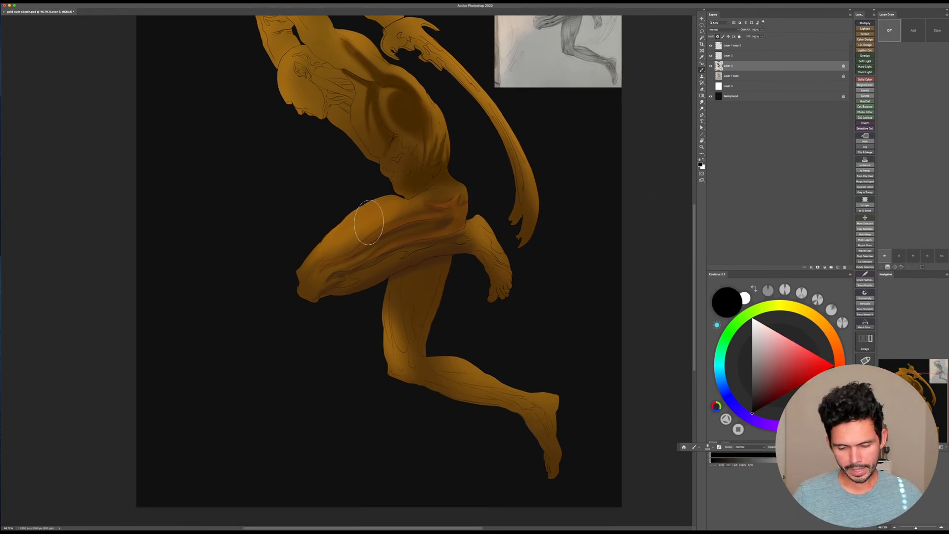
{"action": "key", "text": "bracketleft"}
{"action": "key", "text": "bracketleft"}
{"action": "left_click_drag", "start_coordinate": [339, 231], "coordinate": [313, 264]}
{"action": "left_click", "coordinate": [348, 231], "text": "alt"}
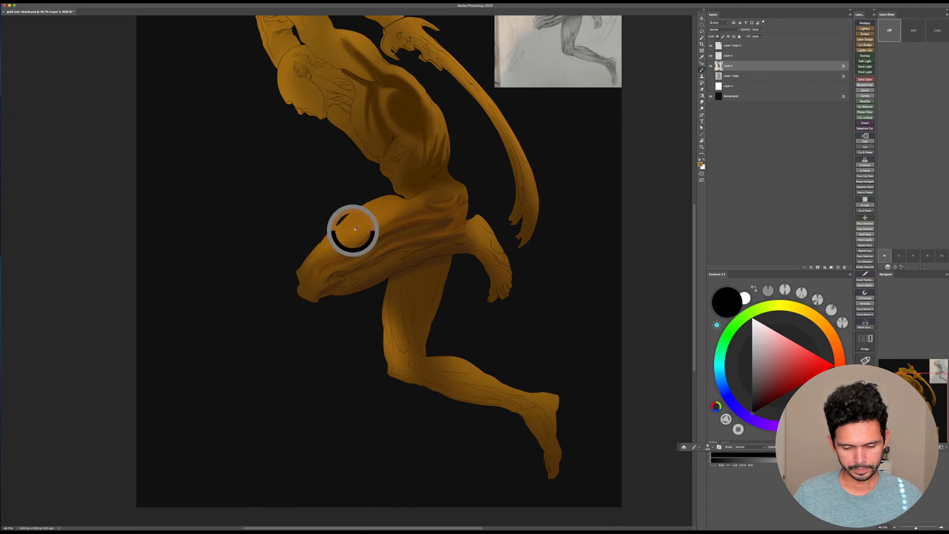
{"action": "key", "text": "bracketright"}
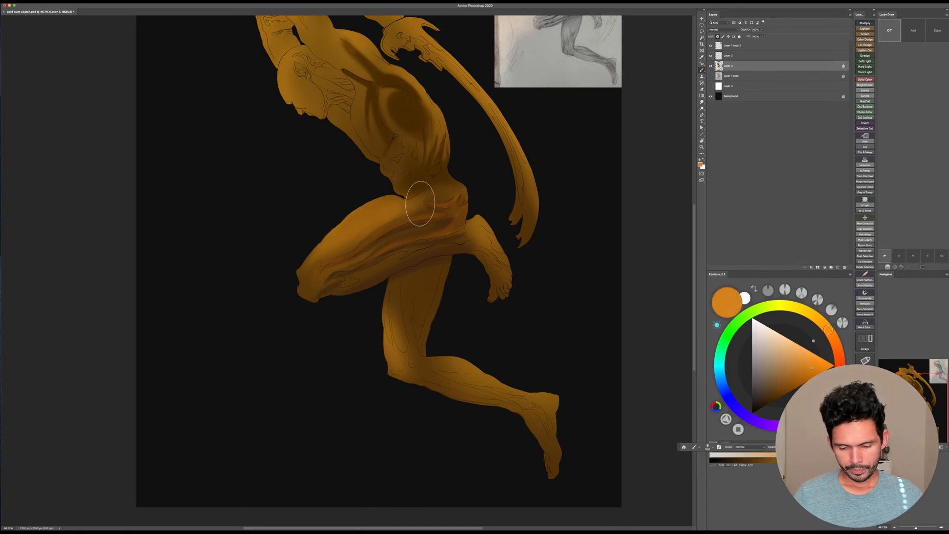
{"action": "mouse_move", "coordinate": [420, 205]}
{"action": "left_mouse_down"}
{"action": "mouse_move", "coordinate": [335, 233]}
{"action": "mouse_move", "coordinate": [345, 238]}
{"action": "mouse_move", "coordinate": [334, 284]}
{"action": "left_mouse_up"}
{"action": "key", "text": "bracketleft"}
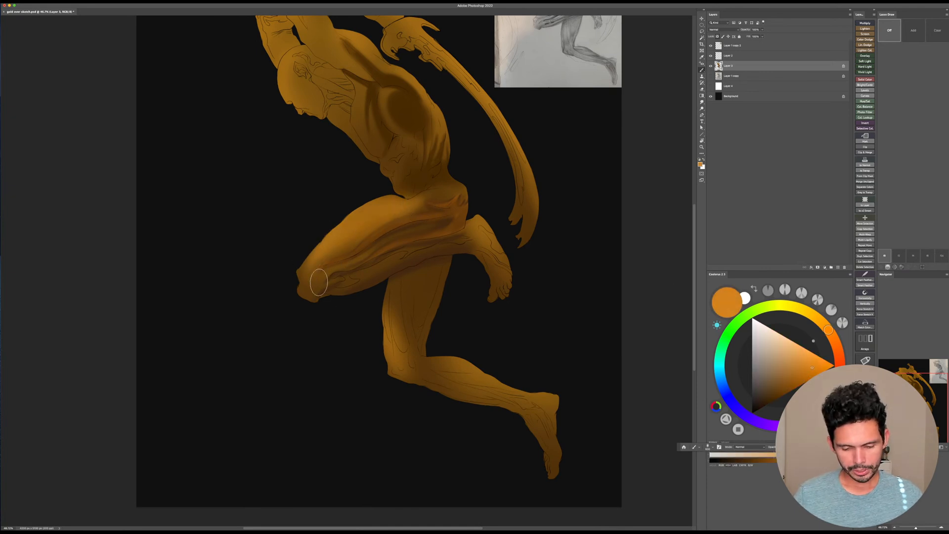
Step: Add smaller strokes of the light golden orange around the raised knee and across the hip
{"action": "key", "text": "bracketleft"}
{"action": "left_click_drag", "start_coordinate": [364, 256], "coordinate": [313, 284]}
{"action": "key", "text": "bracketright"}
{"action": "left_click_drag", "start_coordinate": [423, 200], "coordinate": [470, 187]}
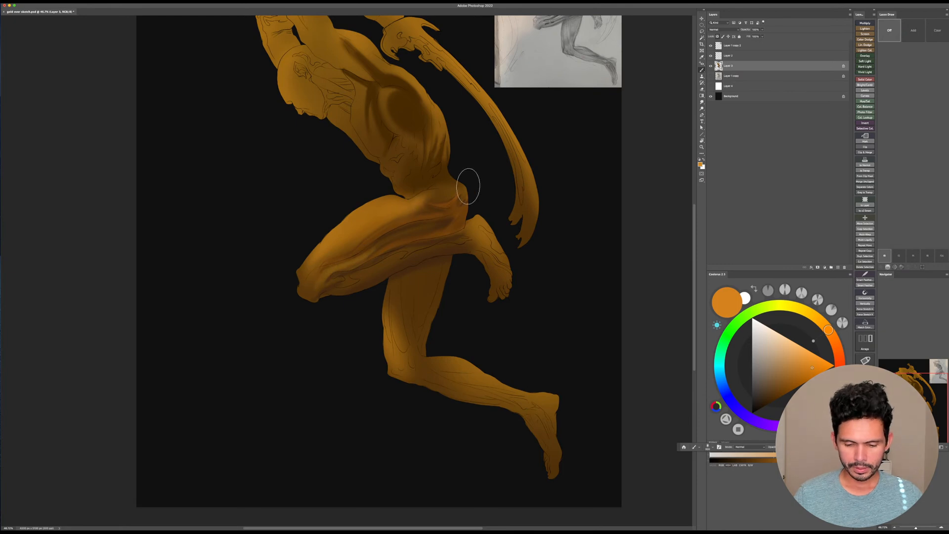
Step: Choose a pale cream gold and paint soft highlights along the raised thigh's front muscle, then enlarge the brush
{"action": "left_click", "coordinate": [786, 345]}
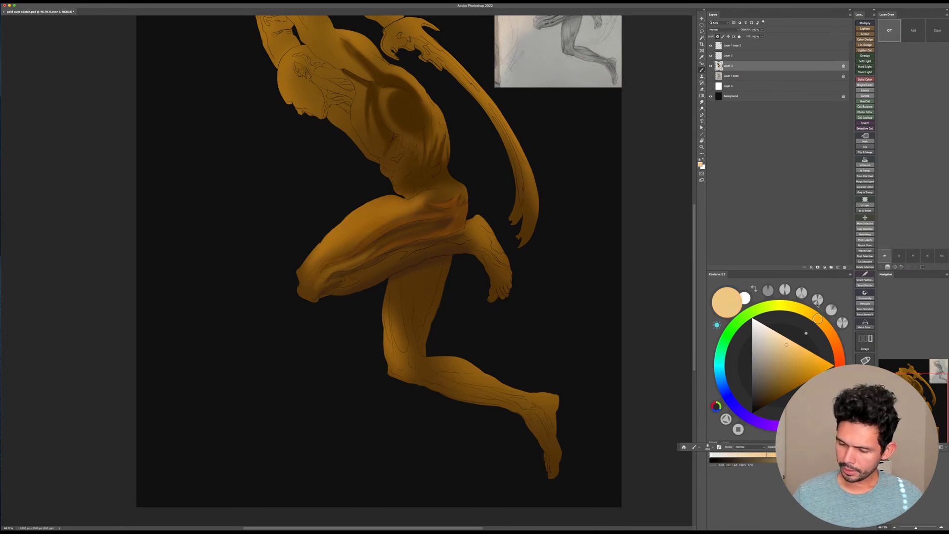
{"action": "left_click_drag", "start_coordinate": [346, 251], "coordinate": [379, 228]}
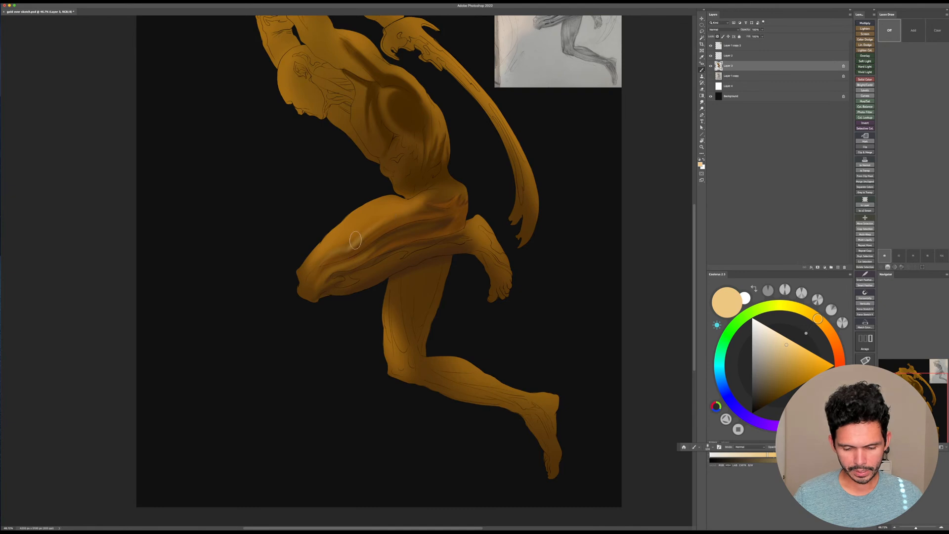
{"action": "key", "text": "bracketright"}
{"action": "key", "text": "bracketright"}
Step: Shift the paint colour from muted yellow to a desaturated yellow-green and brush it softly over the raised thigh and knee
{"action": "left_click", "coordinate": [779, 358]}
{"action": "left_click", "coordinate": [786, 305]}
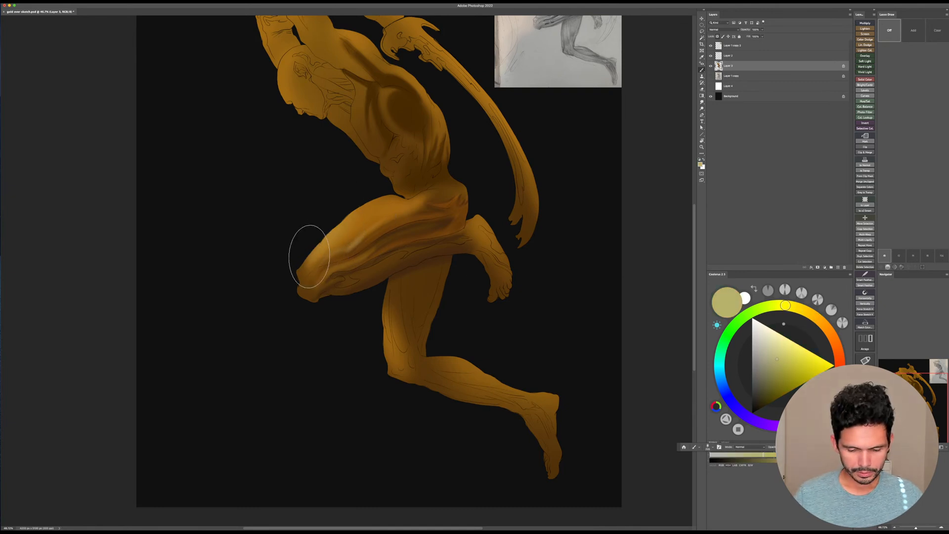
{"action": "left_click_drag", "start_coordinate": [774, 304], "coordinate": [766, 312]}
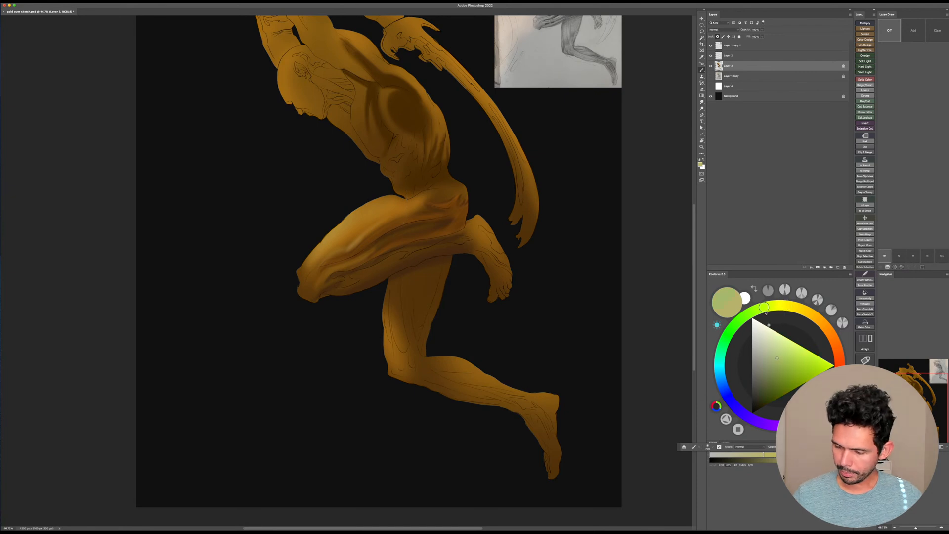
{"action": "left_click", "coordinate": [773, 360]}
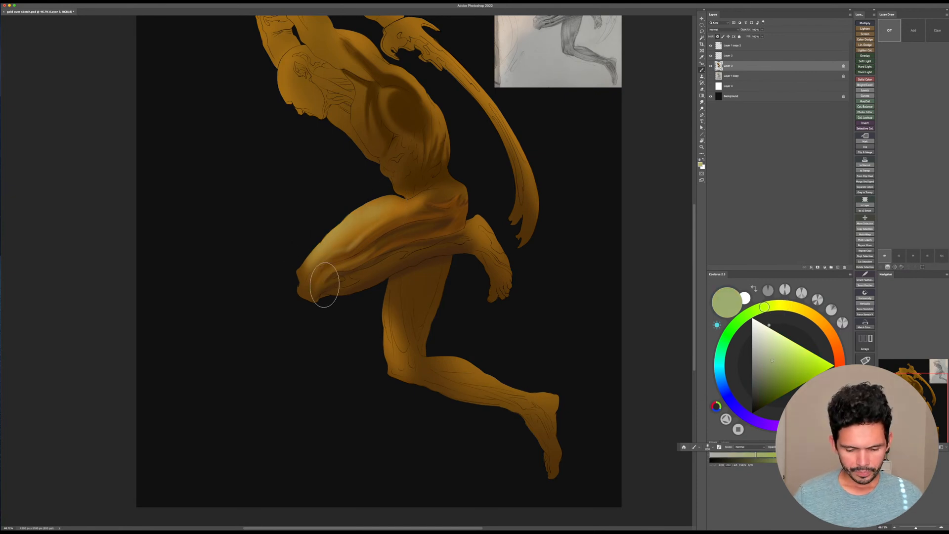
{"action": "key", "text": "bracketright"}
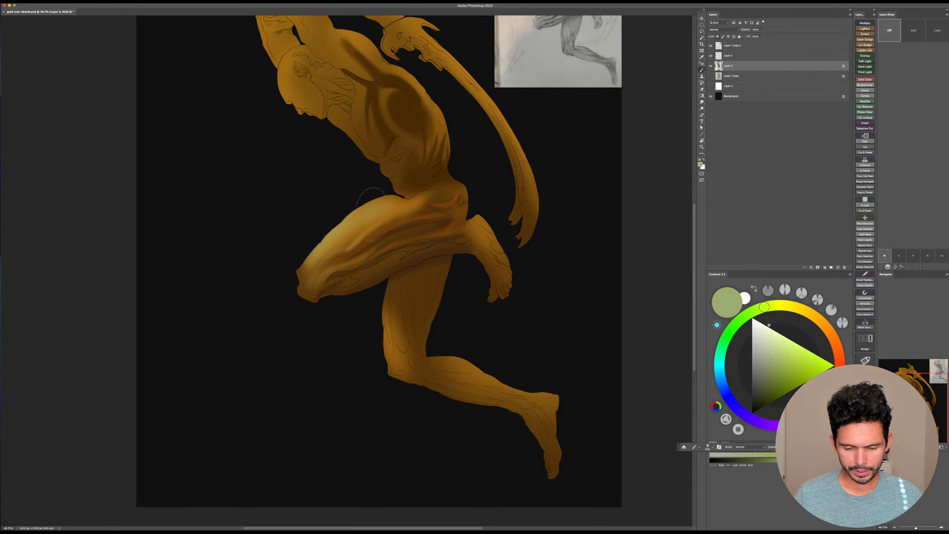
Step: Enlarge the brush and glaze the muted yellow-green over the hip, abdomen and side of the torso
{"action": "mouse_move", "coordinate": [449, 181]}
{"action": "left_mouse_down"}
{"action": "mouse_move", "coordinate": [465, 204]}
{"action": "mouse_move", "coordinate": [431, 229]}
{"action": "left_mouse_up"}
{"action": "key", "text": "bracketright"}
{"action": "key", "text": "bracketright"}
{"action": "left_click_drag", "start_coordinate": [359, 223], "coordinate": [397, 203]}
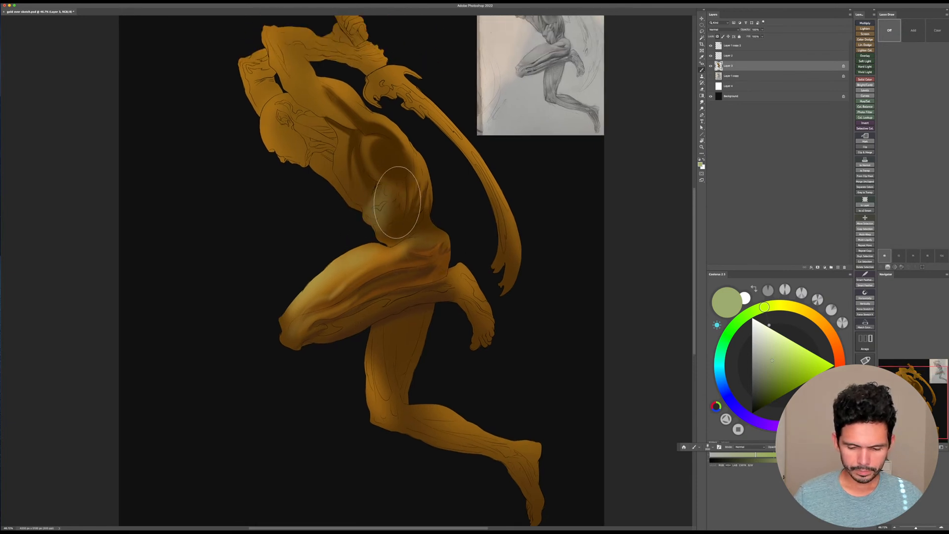
{"action": "key", "text": "bracketright"}
{"action": "left_click_drag", "start_coordinate": [333, 165], "coordinate": [347, 162]}
{"action": "key", "text": "bracketright"}
{"action": "left_click_drag", "start_coordinate": [426, 156], "coordinate": [430, 179]}
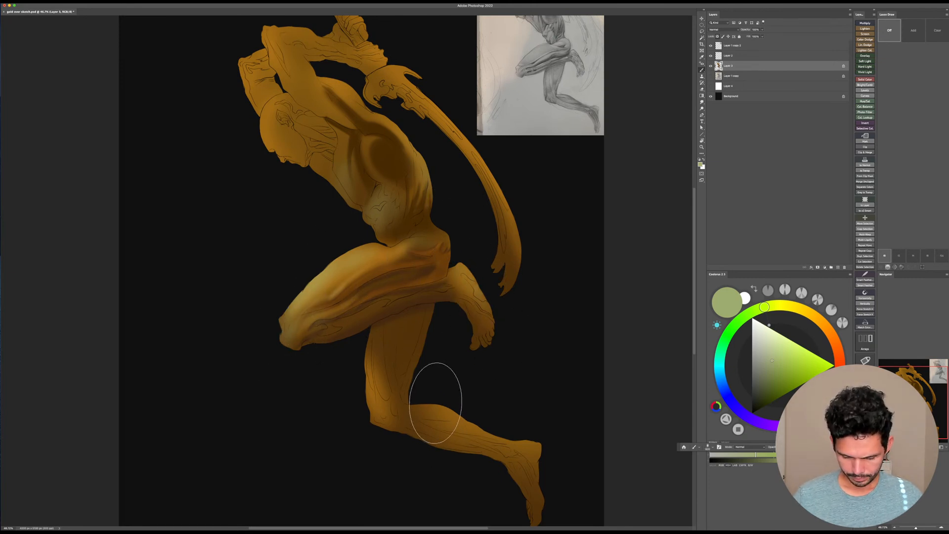
Step: Glaze a greyer yellow-green softly over the legs, the back foot, the head and the raised arms
{"action": "scroll", "coordinate": [551, 395], "scroll_direction": "down", "scroll_amount": 3}
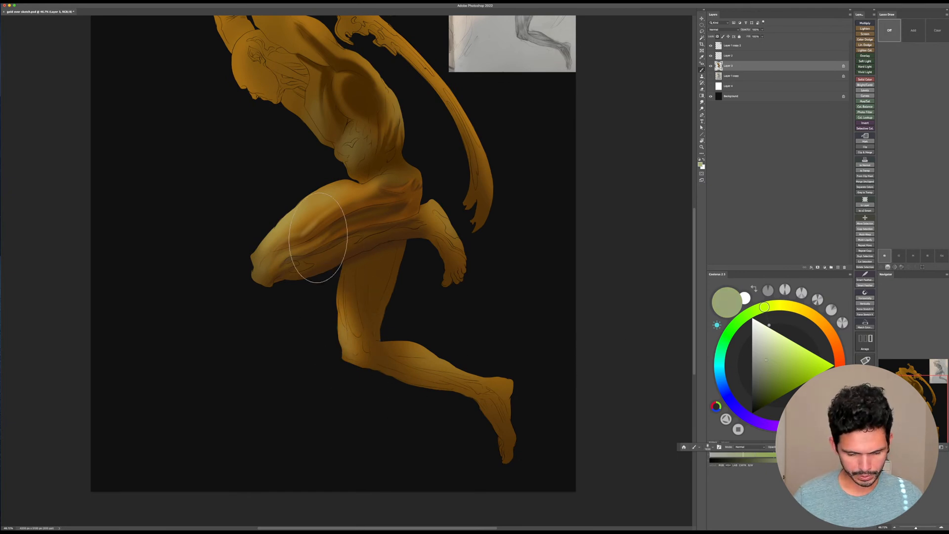
{"action": "scroll", "coordinate": [318, 237], "scroll_direction": "up", "scroll_amount": 3}
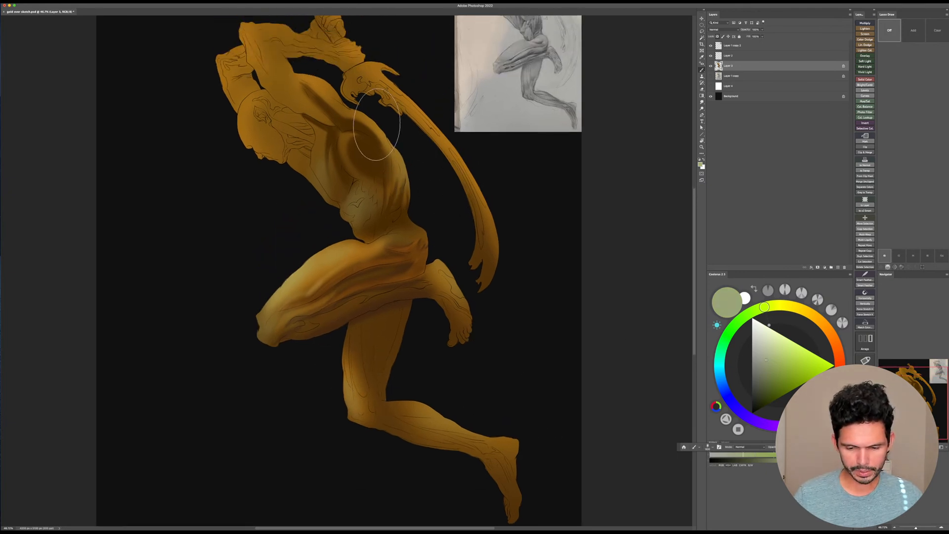
{"action": "scroll", "coordinate": [455, 223], "scroll_direction": "up", "scroll_amount": 3}
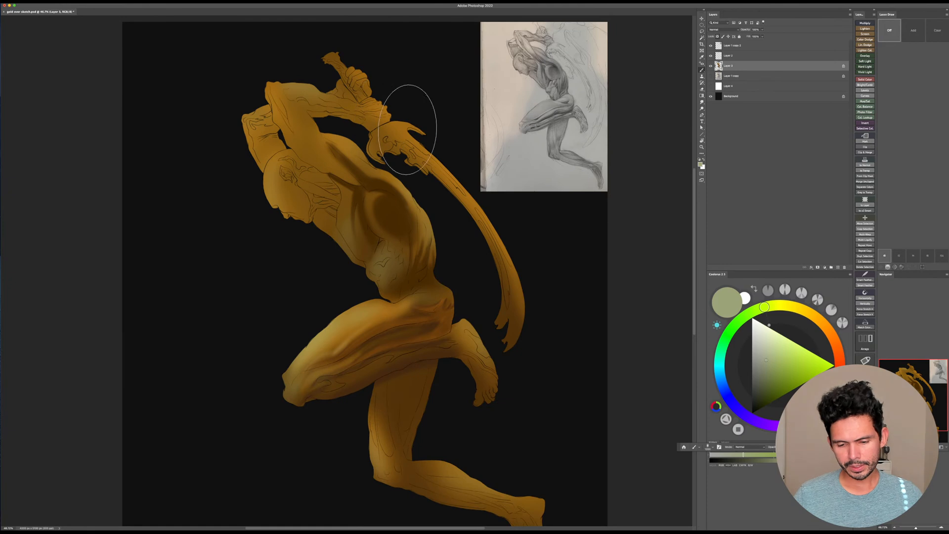
{"action": "scroll", "coordinate": [534, 297], "scroll_direction": "down", "scroll_amount": 3}
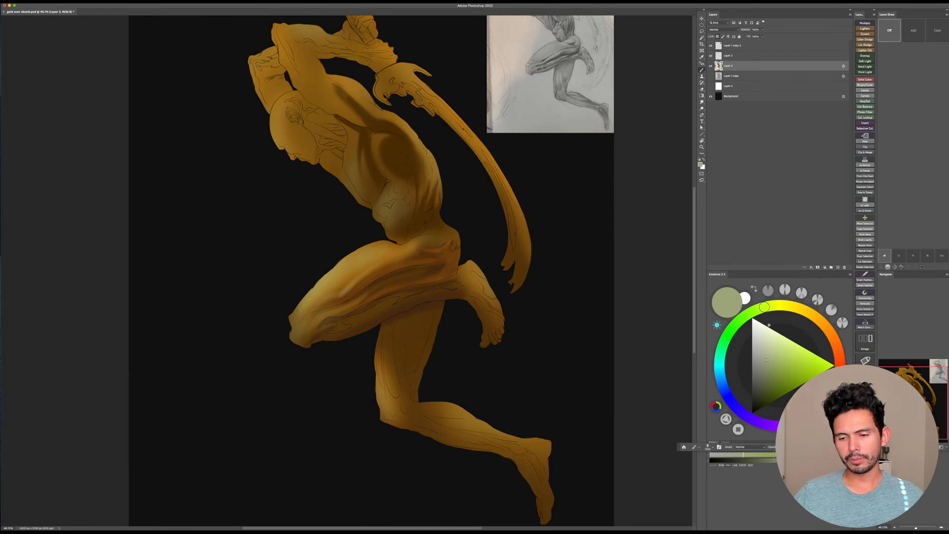
{"action": "left_click_drag", "start_coordinate": [576, 248], "coordinate": [582, 237]}
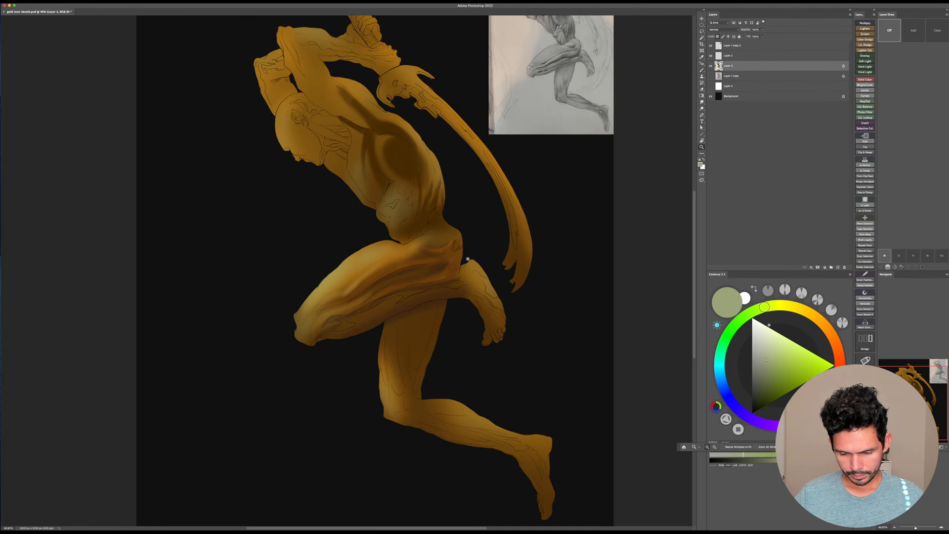
Step: Sample the thigh's brown-orange, shift its hue slightly towards orange and paint it over the upper thigh and hip
{"action": "left_click_drag", "start_coordinate": [503, 283], "coordinate": [508, 243]}
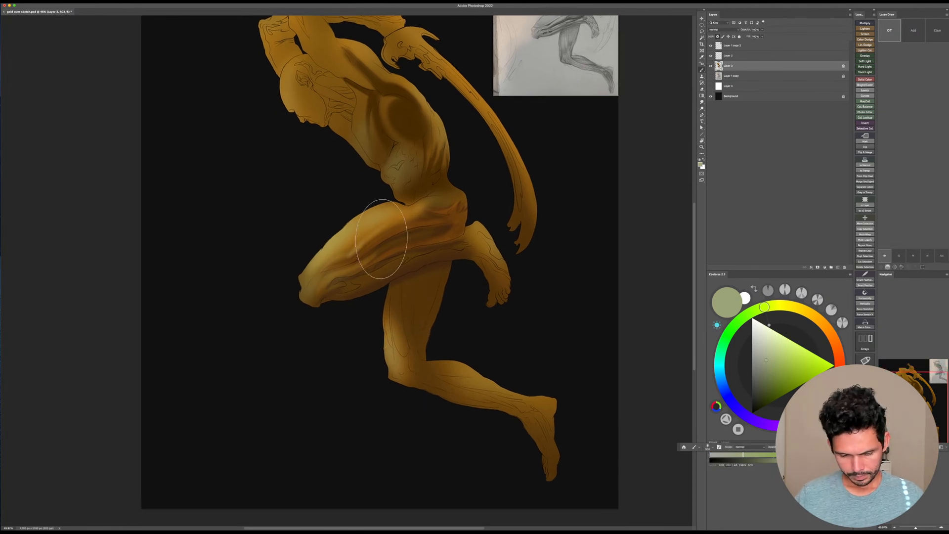
{"action": "left_click", "coordinate": [365, 228], "text": "alt"}
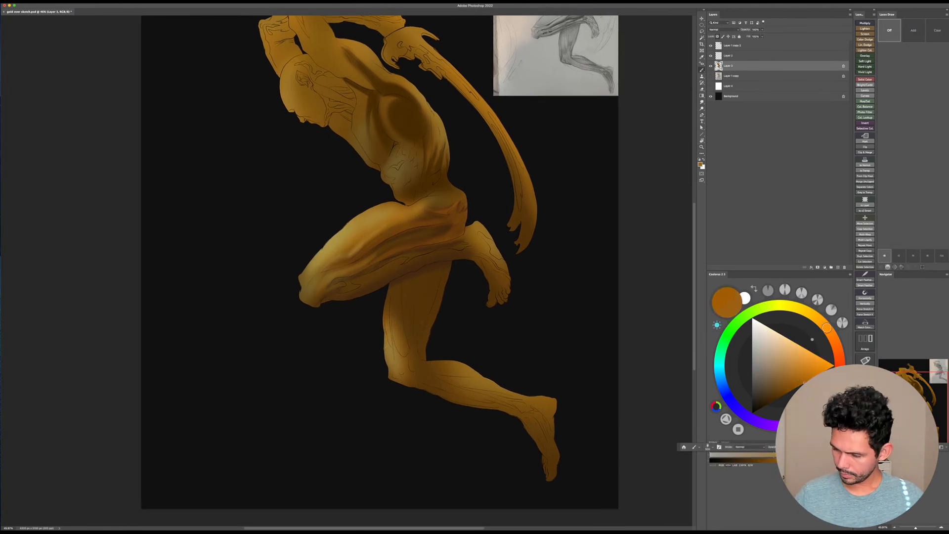
{"action": "left_click", "coordinate": [831, 332]}
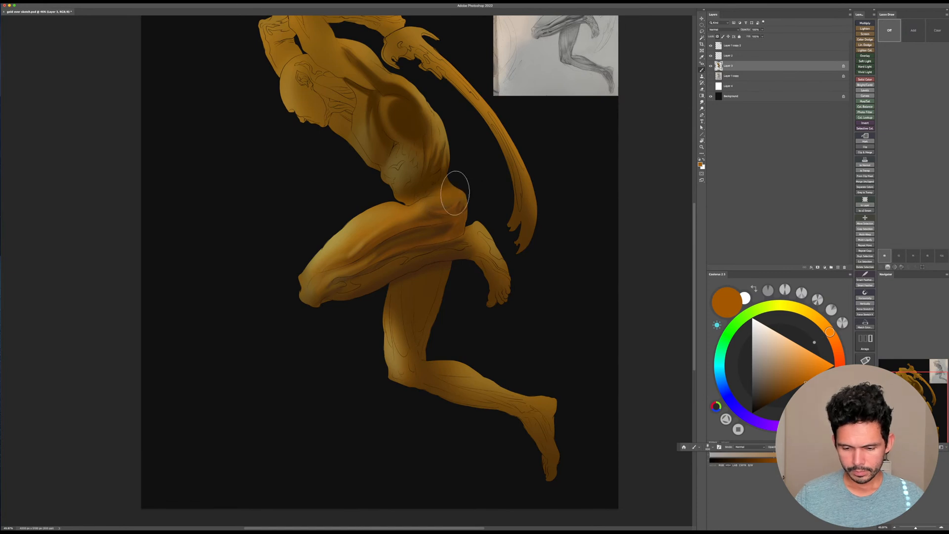
Step: Choose a pale yellow-gold and paint a highlight across the hip, reducing the brush size for finer strokes
{"action": "left_click_drag", "start_coordinate": [829, 330], "coordinate": [818, 319]}
{"action": "left_click", "coordinate": [790, 346]}
{"action": "key", "text": "bracketleft"}
{"action": "mouse_move", "coordinate": [437, 206]}
{"action": "left_mouse_down"}
{"action": "mouse_move", "coordinate": [475, 192]}
{"action": "mouse_move", "coordinate": [404, 219]}
{"action": "mouse_move", "coordinate": [465, 191]}
{"action": "left_mouse_up"}
{"action": "key", "text": "bracketleft"}
{"action": "key", "text": "bracketleft"}
{"action": "key", "text": "bracketleft"}
{"action": "key", "text": "bracketleft"}
{"action": "key", "text": "bracketleft"}
{"action": "key", "text": "bracketleft"}
{"action": "key", "text": "bracketleft"}
{"action": "key", "text": "bracketleft"}
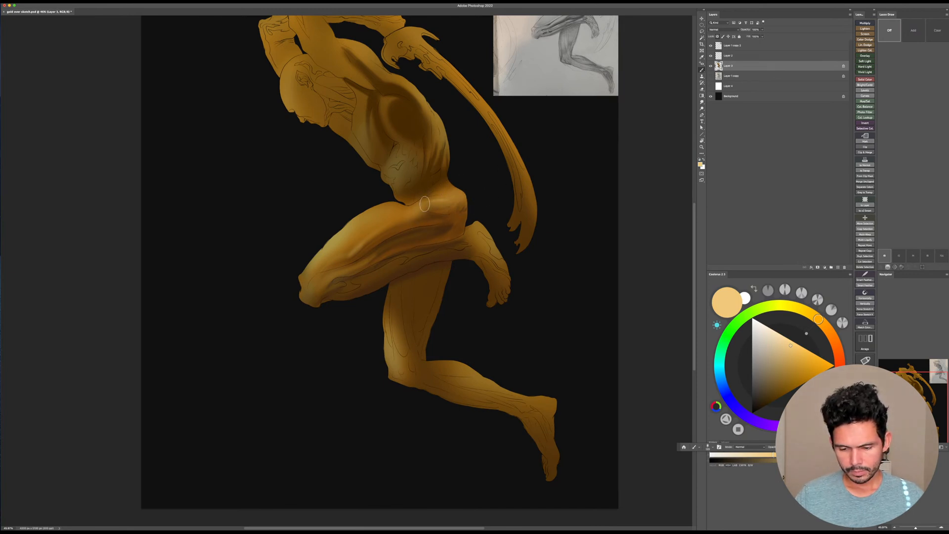
Step: Enlarge the brush and paint soft pale-gold light over the upper thigh where it meets the hip
{"action": "key", "text": "bracketright"}
{"action": "key", "text": "bracketright"}
{"action": "key", "text": "bracketright"}
{"action": "key", "text": "bracketright"}
{"action": "key", "text": "bracketright"}
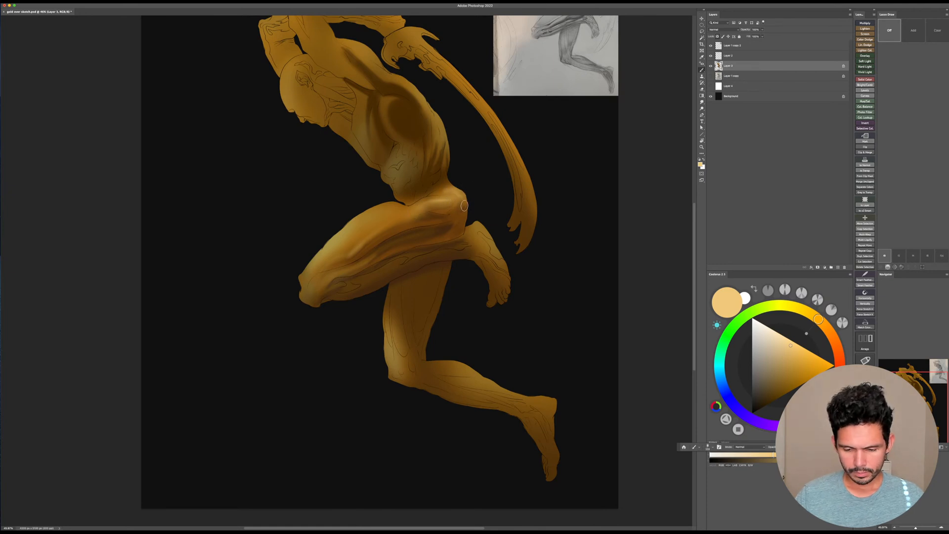
{"action": "key", "text": "r"}
{"action": "mouse_move", "coordinate": [429, 212]}
{"action": "left_mouse_down"}
{"action": "mouse_move", "coordinate": [593, 239]}
{"action": "mouse_move", "coordinate": [496, 352]}
{"action": "left_mouse_up"}
{"action": "scroll", "coordinate": [495, 352], "scroll_direction": "up", "scroll_amount": 3}
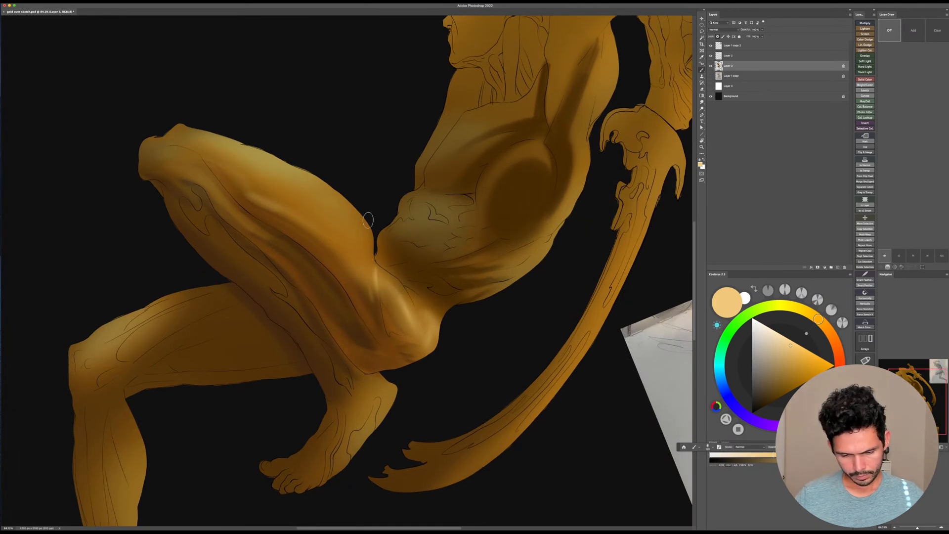
{"action": "key", "text": "r"}
{"action": "mouse_move", "coordinate": [368, 220]}
{"action": "left_mouse_down"}
{"action": "mouse_move", "coordinate": [496, 219]}
{"action": "mouse_move", "coordinate": [502, 205]}
{"action": "left_mouse_up"}
{"action": "key", "text": "b"}
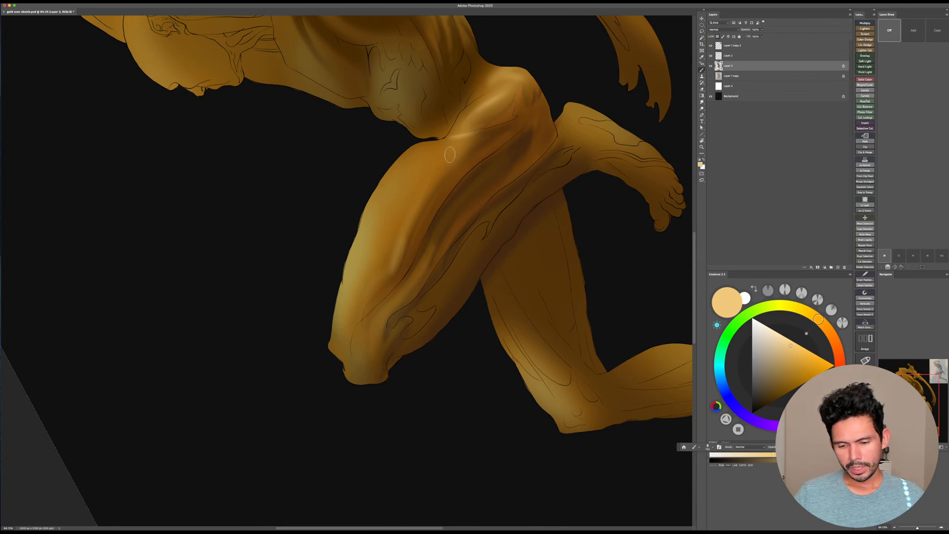
{"action": "key", "text": "bracketright"}
{"action": "key", "text": "bracketright"}
{"action": "mouse_move", "coordinate": [465, 140]}
{"action": "left_mouse_down"}
{"action": "mouse_move", "coordinate": [397, 225]}
{"action": "mouse_move", "coordinate": [399, 210]}
{"action": "left_mouse_up"}
{"action": "key", "text": "bracketright"}
{"action": "key", "text": "bracketright"}
{"action": "key", "text": "bracketright"}
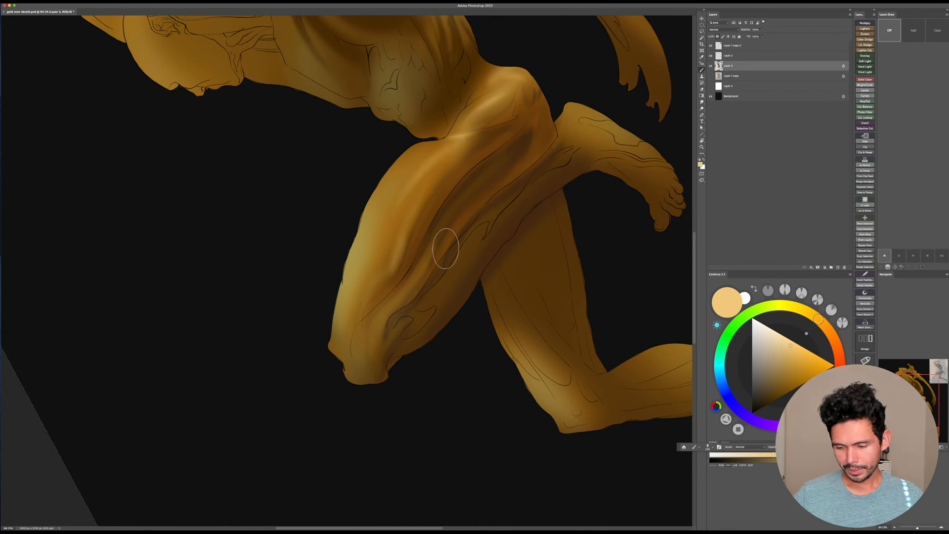
Step: Set the brush to Color Dodge, sample a dark gold-brown from the thigh and dodge a glow along its front edge above the knee
{"action": "right_click", "coordinate": [376, 273], "text": "shift"}
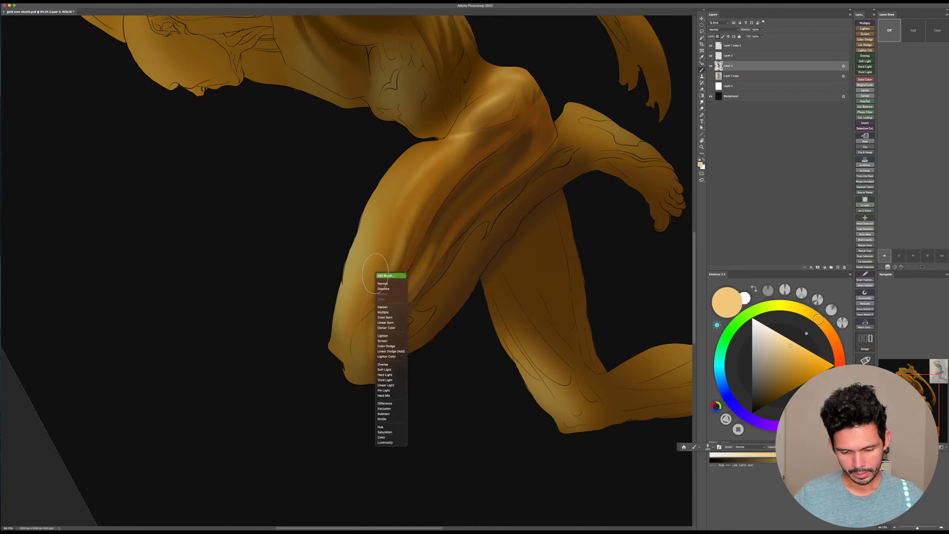
{"action": "left_click", "coordinate": [393, 346]}
{"action": "left_click", "coordinate": [406, 284], "text": "alt"}
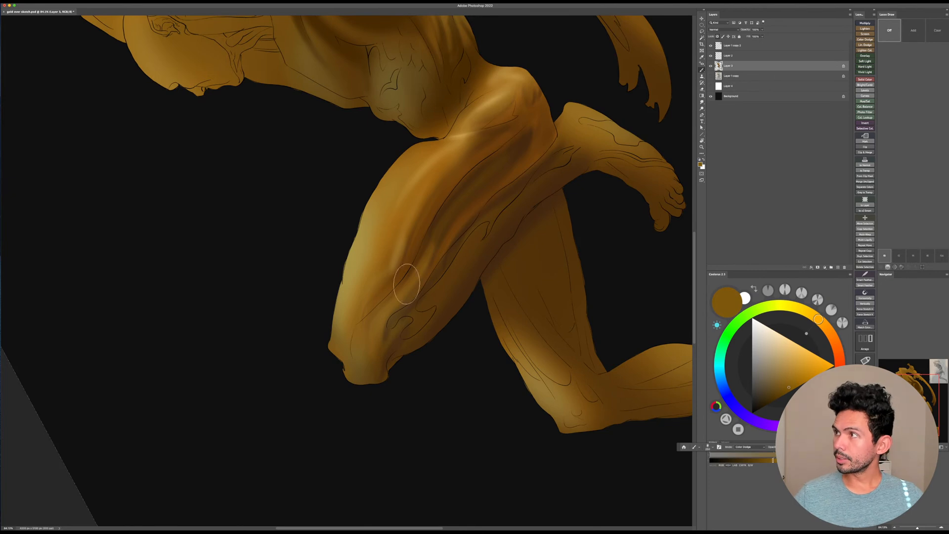
{"action": "key", "text": "bracketright"}
{"action": "mouse_move", "coordinate": [328, 316]}
{"action": "left_mouse_down"}
{"action": "mouse_move", "coordinate": [342, 252]}
{"action": "mouse_move", "coordinate": [363, 220]}
{"action": "left_mouse_up"}
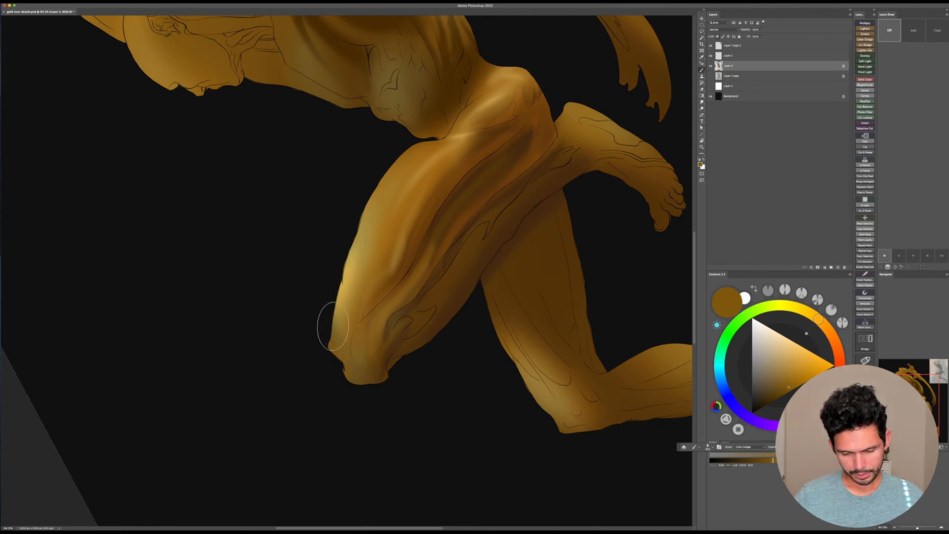
{"action": "left_click_drag", "start_coordinate": [332, 326], "coordinate": [368, 228]}
Step: Undo the last dodge strokes and repaint the glow along the thigh's front edge with a smaller brush
{"action": "key", "text": "super+z"}
{"action": "key", "text": "super+z"}
{"action": "key", "text": "bracketleft"}
{"action": "left_click_drag", "start_coordinate": [332, 324], "coordinate": [349, 248]}
{"action": "key", "text": "bracketleft"}
{"action": "key", "text": "bracketleft"}
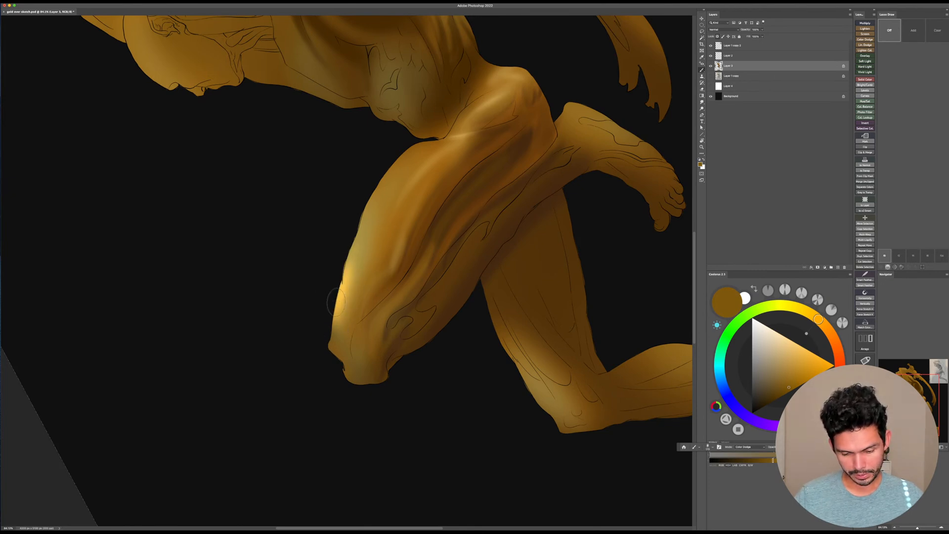
{"action": "left_click_drag", "start_coordinate": [336, 302], "coordinate": [345, 277]}
{"action": "key", "text": "Escape"}
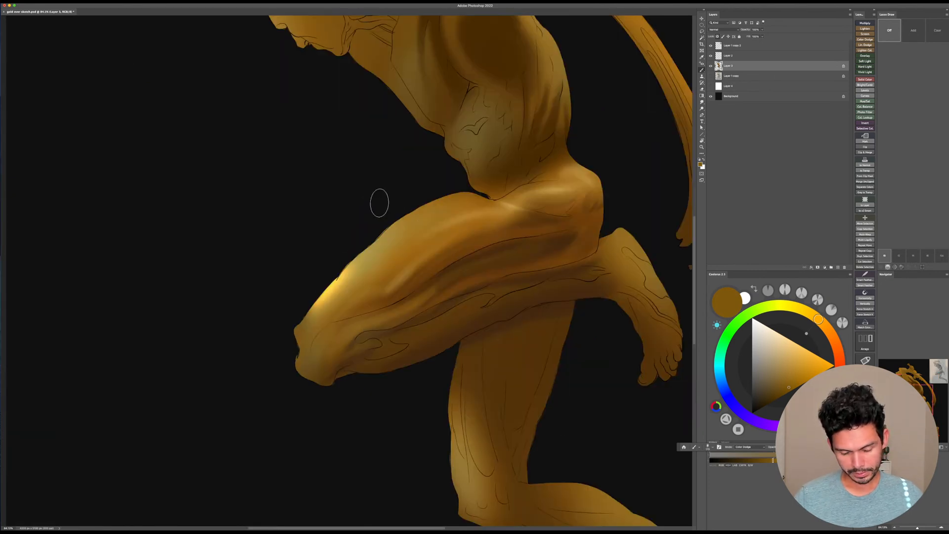
Step: Sample a greyish tan and dodge bright highlights along the thigh's front edge from the knee upward
{"action": "left_click", "coordinate": [322, 292], "text": "alt"}
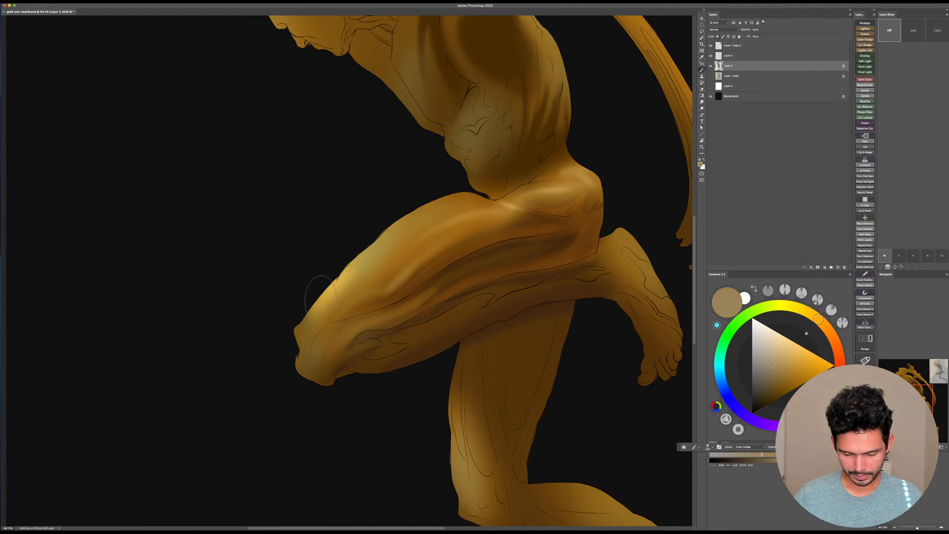
{"action": "left_click_drag", "start_coordinate": [319, 305], "coordinate": [362, 243]}
{"action": "left_click_drag", "start_coordinate": [311, 315], "coordinate": [365, 240]}
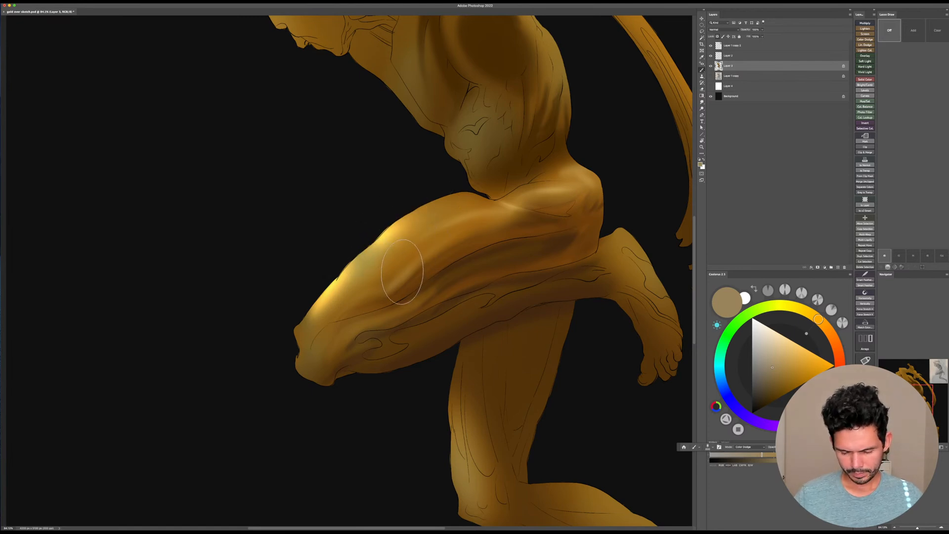
Step: Resize the brush and dodge a warm orange glow along the middle of the thigh from the knee towards the hip
{"action": "key", "text": "bracketleft"}
{"action": "key", "text": "bracketleft"}
{"action": "left_click_drag", "start_coordinate": [380, 282], "coordinate": [479, 228]}
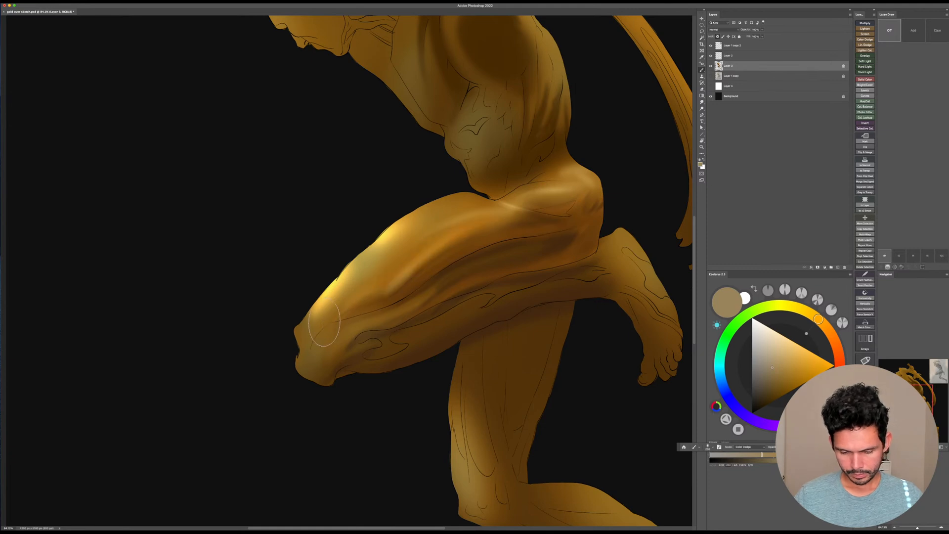
{"action": "mouse_move", "coordinate": [324, 323]}
{"action": "left_mouse_down"}
{"action": "mouse_move", "coordinate": [399, 265]}
{"action": "mouse_move", "coordinate": [525, 220]}
{"action": "left_mouse_up"}
{"action": "left_click_drag", "start_coordinate": [346, 262], "coordinate": [507, 196]}
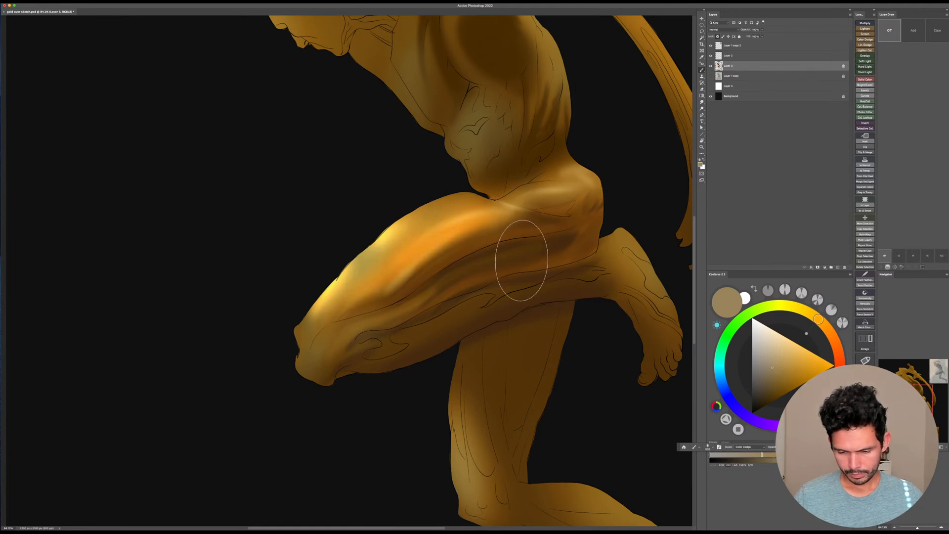
Step: Return the brush to Normal mode, sample the thigh's orange and shift it to a fully saturated golden yellow
{"action": "scroll", "coordinate": [521, 260], "scroll_direction": "down", "scroll_amount": 5}
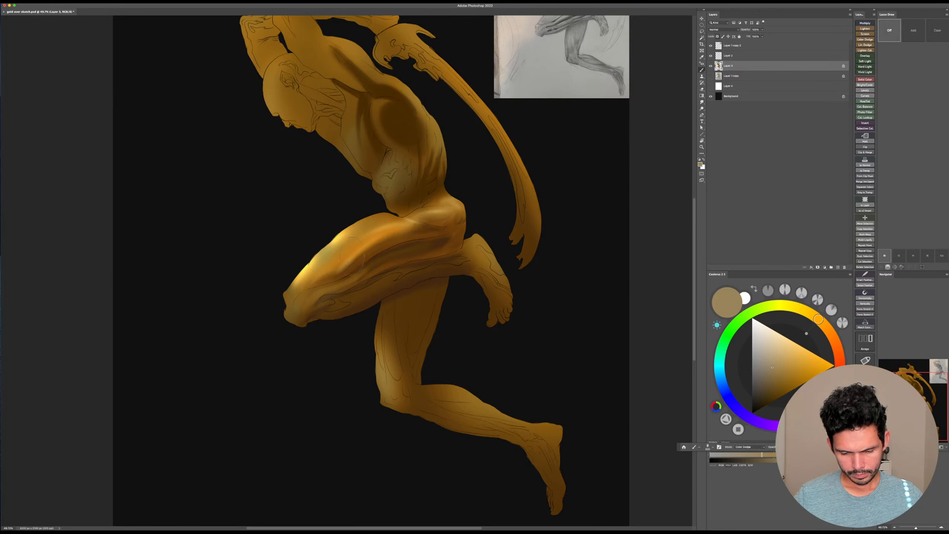
{"action": "right_click", "coordinate": [418, 281], "text": "shift"}
{"action": "left_click", "coordinate": [450, 287]}
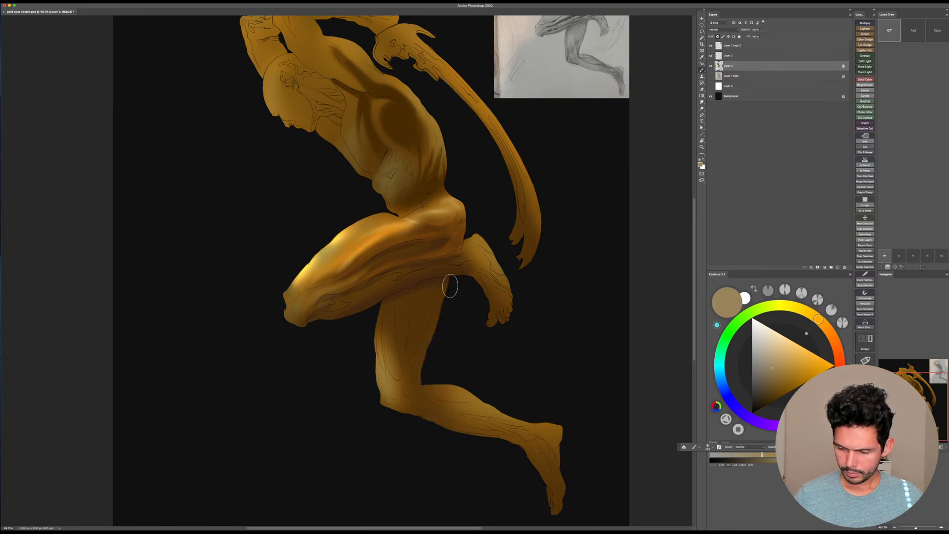
{"action": "left_click", "coordinate": [339, 262], "text": "alt"}
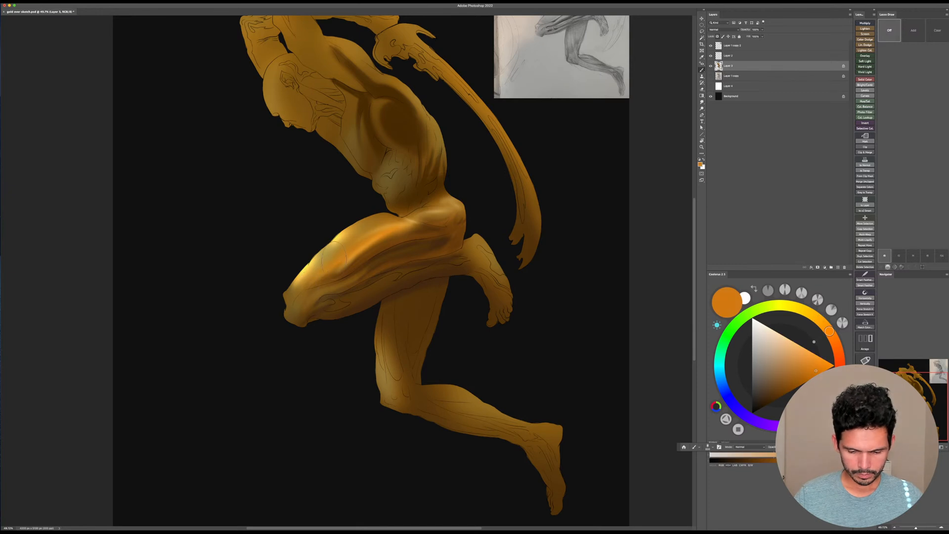
{"action": "left_click_drag", "start_coordinate": [821, 370], "coordinate": [827, 368]}
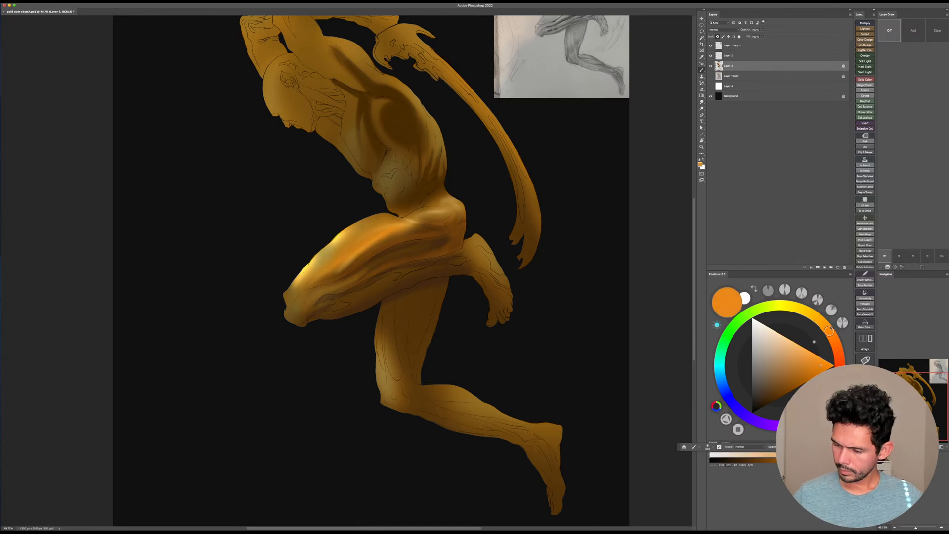
{"action": "left_click_drag", "start_coordinate": [829, 331], "coordinate": [804, 310]}
{"action": "left_click_drag", "start_coordinate": [820, 367], "coordinate": [834, 366]}
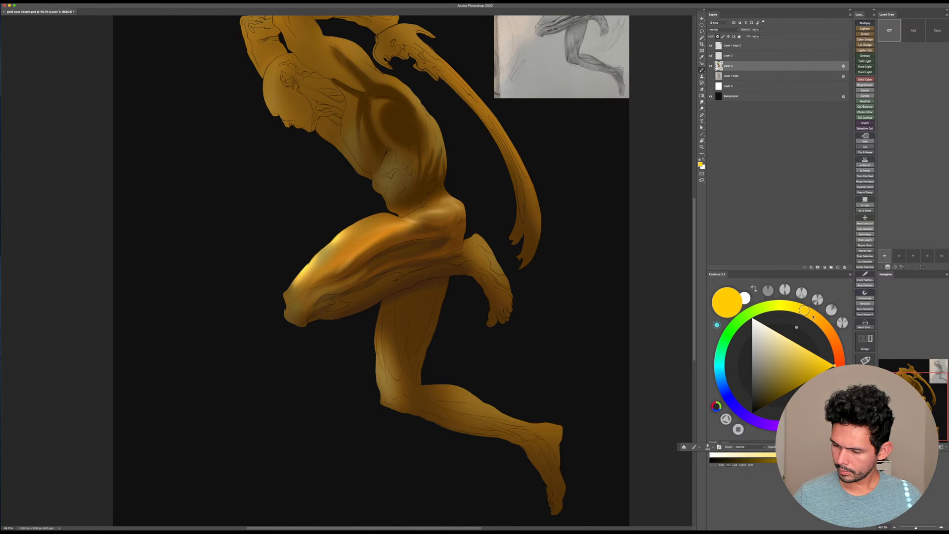
{"action": "left_click_drag", "start_coordinate": [813, 316], "coordinate": [815, 320]}
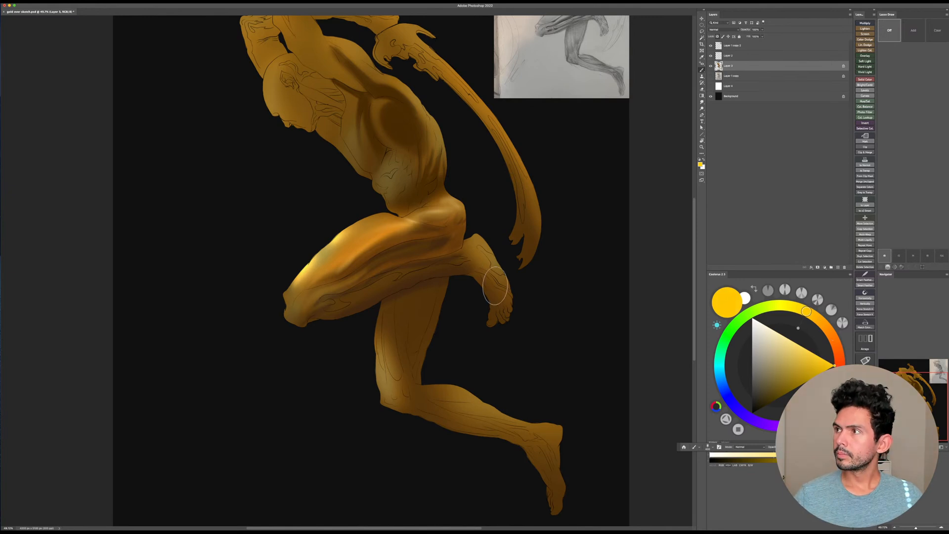
Step: Paint a narrow golden-yellow streak along the lower edge of the lit thigh muscle with a small brush
{"action": "left_click_drag", "start_coordinate": [475, 316], "coordinate": [472, 305]}
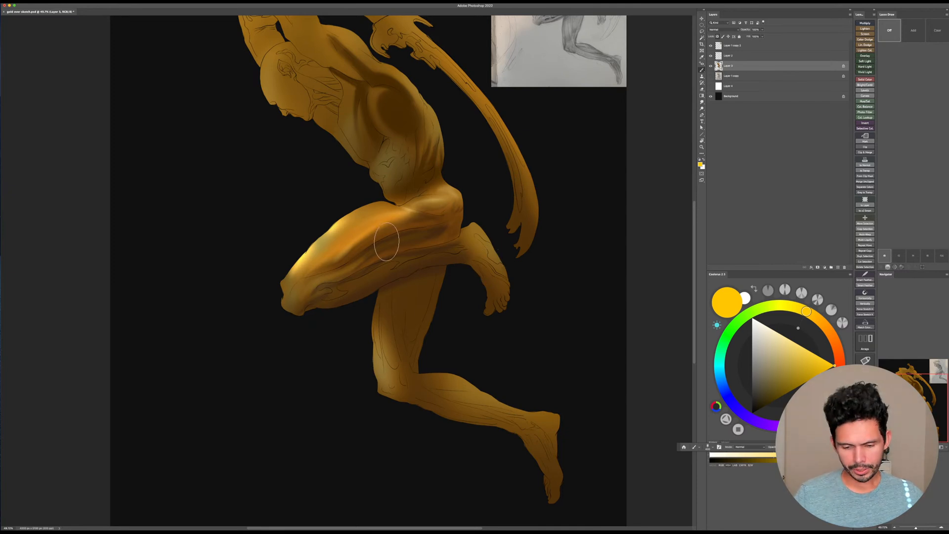
{"action": "key", "text": "z"}
{"action": "key", "text": "b"}
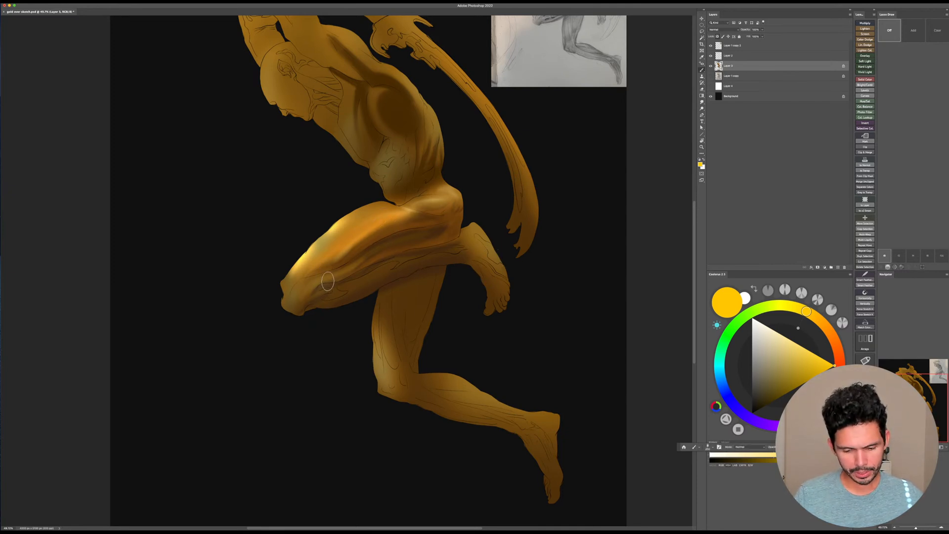
{"action": "left_click_drag", "start_coordinate": [350, 304], "coordinate": [347, 316]}
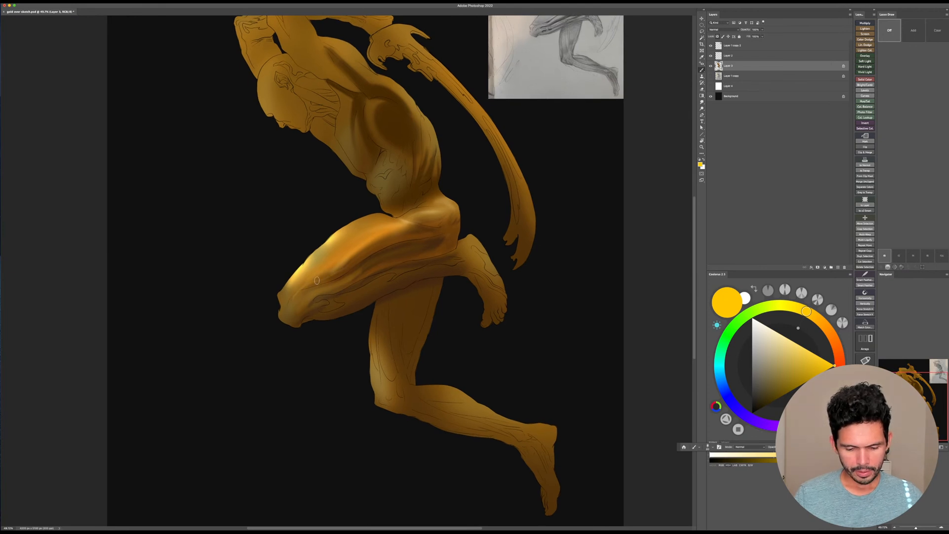
{"action": "left_click_drag", "start_coordinate": [317, 280], "coordinate": [393, 236]}
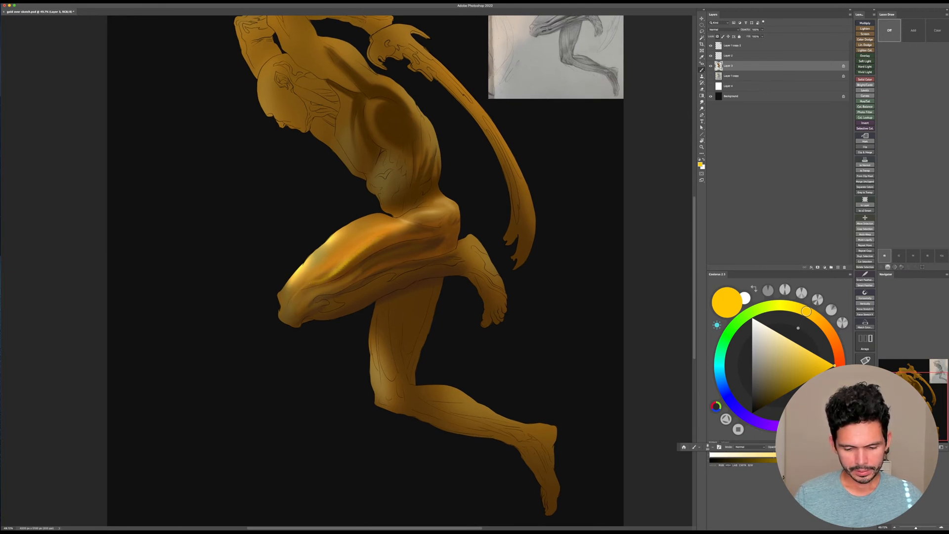
{"action": "left_click_drag", "start_coordinate": [339, 267], "coordinate": [413, 231]}
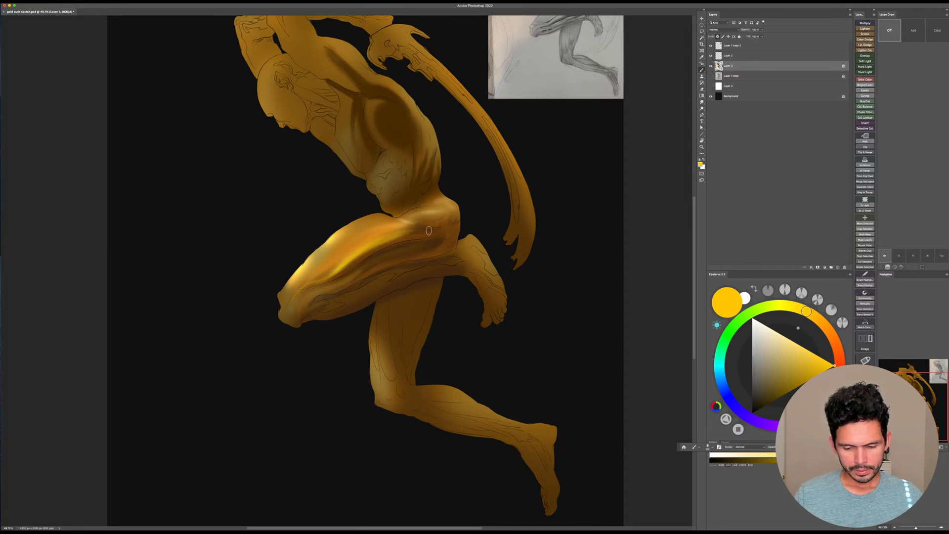
Step: Choose a pale yellow and paint a thin highlight inside the golden streak on the thigh
{"action": "left_click", "coordinate": [787, 345]}
{"action": "left_click_drag", "start_coordinate": [787, 345], "coordinate": [786, 340]}
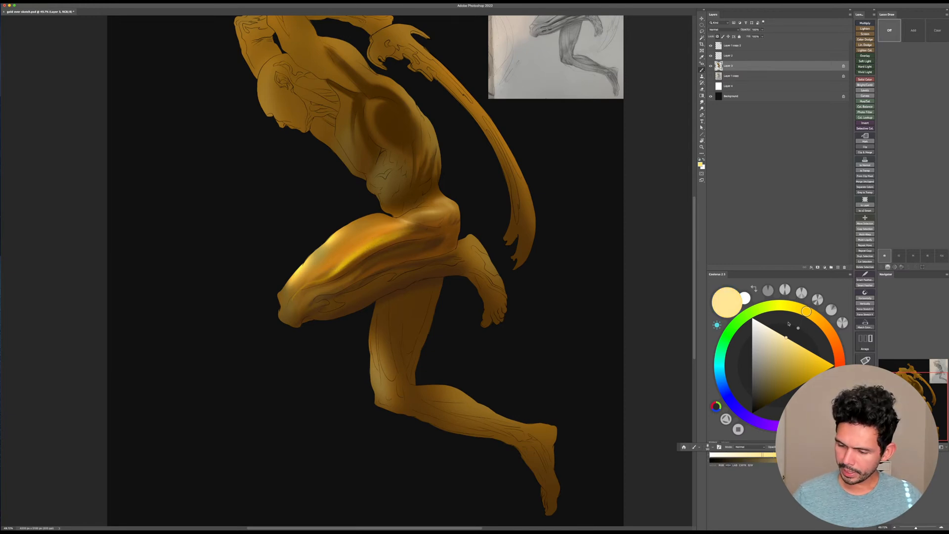
{"action": "left_click_drag", "start_coordinate": [342, 266], "coordinate": [391, 242]}
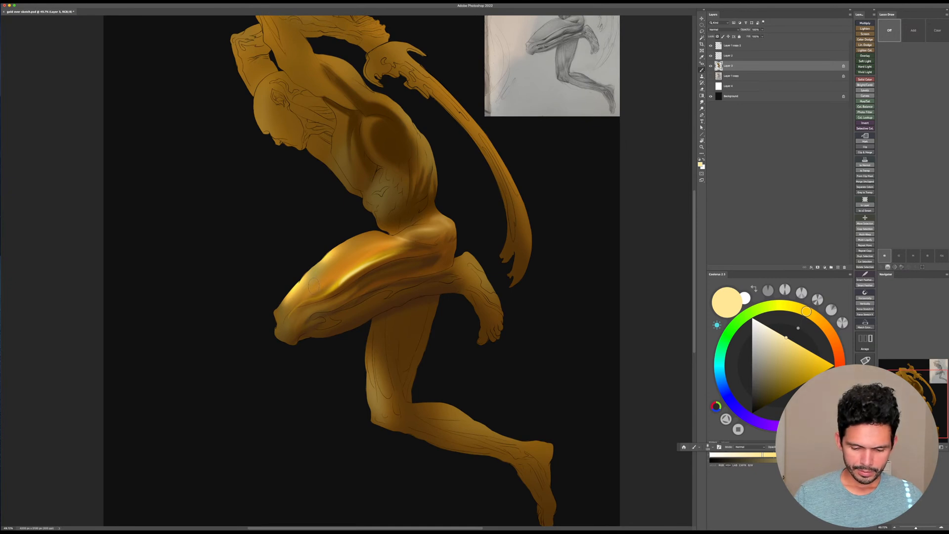
Step: Choose a saturated amber and glaze it over the top of the thigh with a larger brush
{"action": "left_click", "coordinate": [821, 360]}
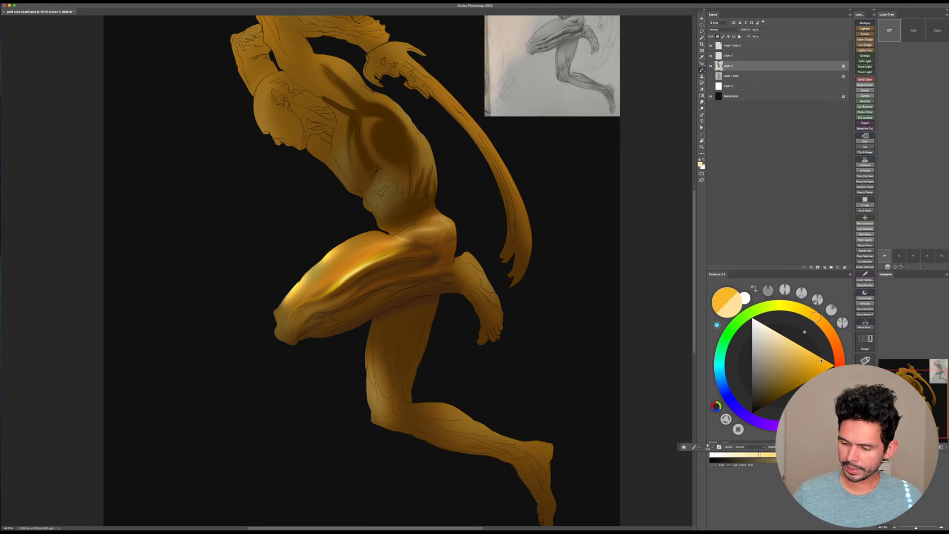
{"action": "left_click_drag", "start_coordinate": [821, 359], "coordinate": [834, 365]}
{"action": "key", "text": "]"}
{"action": "mouse_move", "coordinate": [317, 286]}
{"action": "left_mouse_down"}
{"action": "mouse_move", "coordinate": [403, 229]}
{"action": "mouse_move", "coordinate": [329, 267]}
{"action": "mouse_move", "coordinate": [374, 242]}
{"action": "left_mouse_up"}
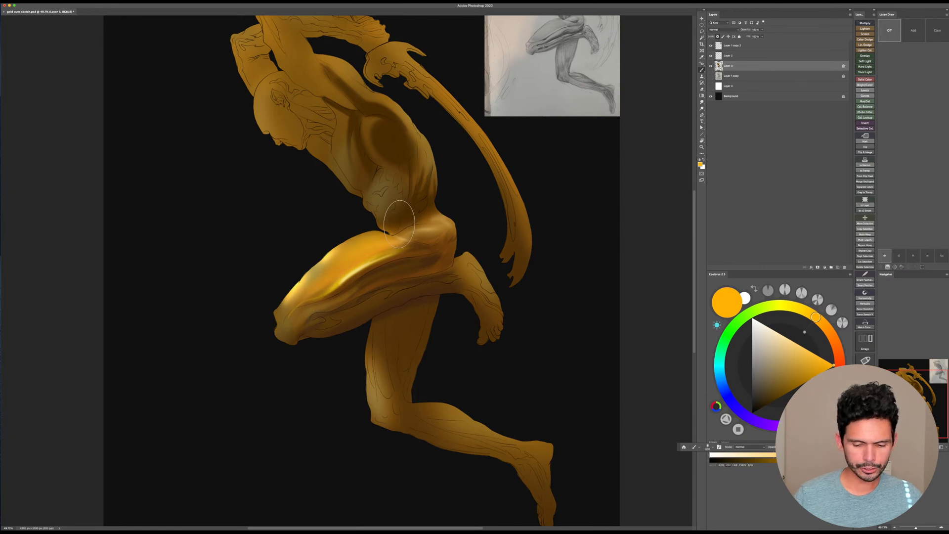
Step: Add pale yellow highlights to the top of the thigh, lightening the colour to near-white for the brightest accents
{"action": "left_click_drag", "start_coordinate": [816, 317], "coordinate": [807, 311]}
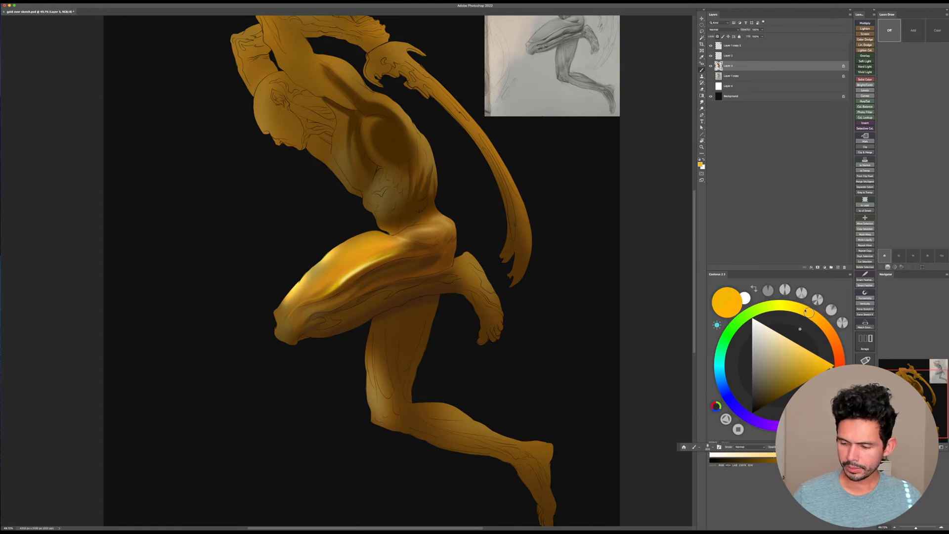
{"action": "left_click", "coordinate": [785, 338]}
{"action": "left_click_drag", "start_coordinate": [310, 285], "coordinate": [378, 247]}
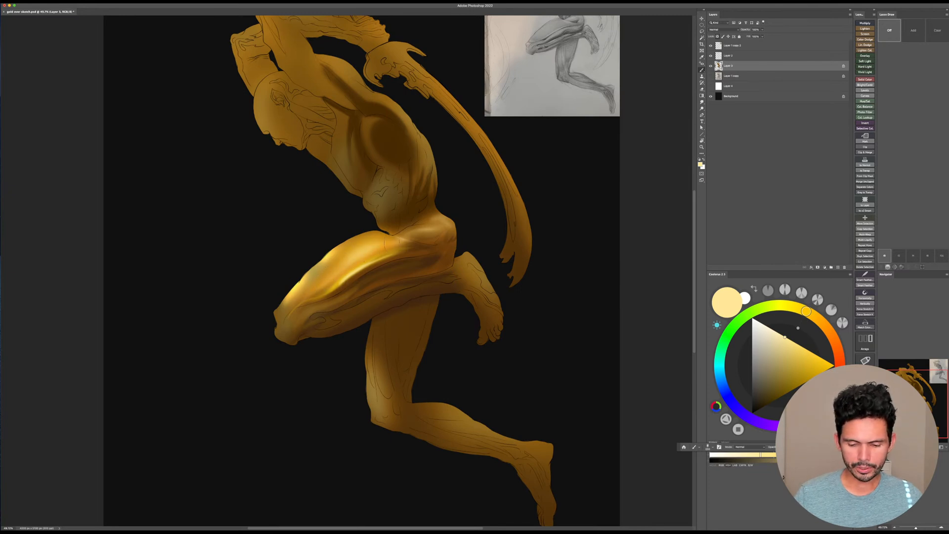
{"action": "left_click", "coordinate": [775, 335]}
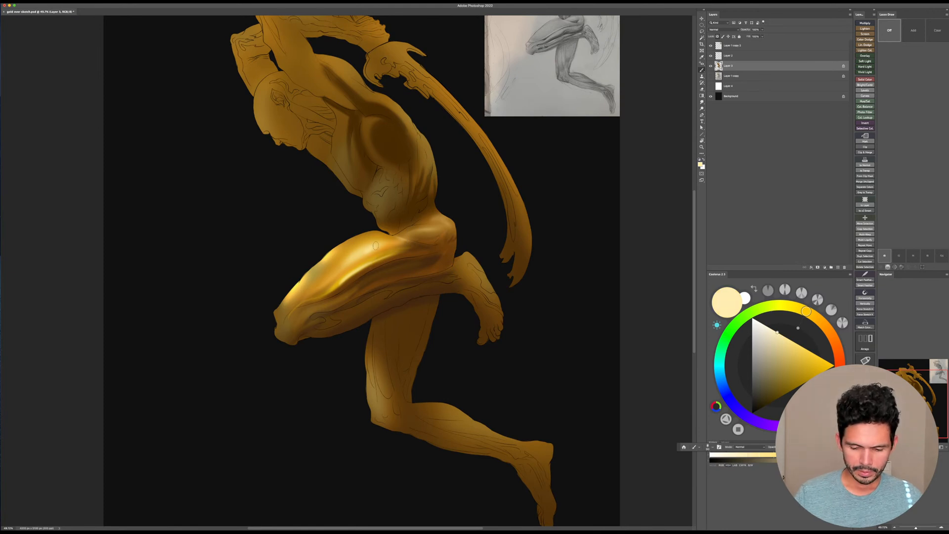
{"action": "left_click", "coordinate": [761, 324]}
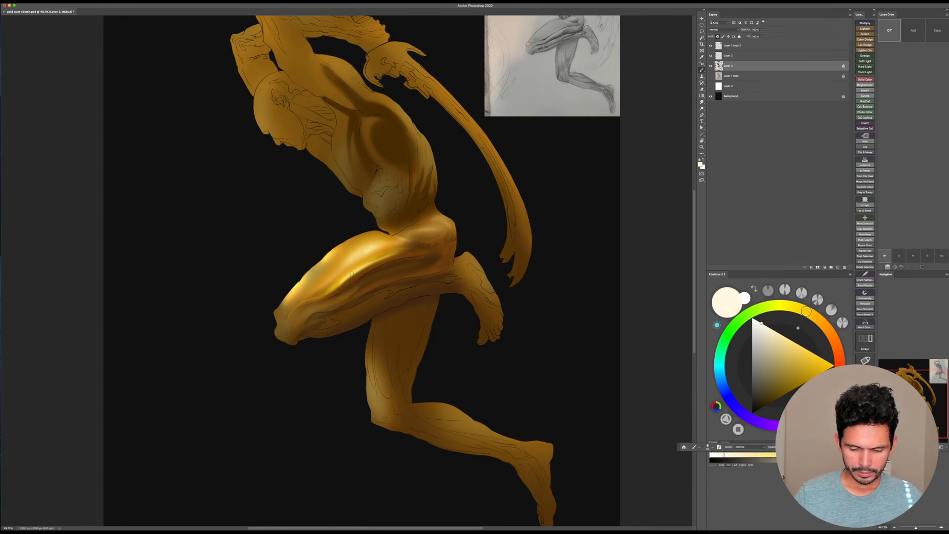
Step: Choose a saturated orange and paint a thin warm glow beneath the pale streak on the raised thigh
{"action": "mouse_move", "coordinate": [489, 298]}
{"action": "left_mouse_down"}
{"action": "mouse_move", "coordinate": [531, 253]}
{"action": "mouse_move", "coordinate": [481, 343]}
{"action": "left_mouse_up"}
{"action": "left_click_drag", "start_coordinate": [545, 98], "coordinate": [623, 106]}
{"action": "left_click_drag", "start_coordinate": [630, 144], "coordinate": [481, 289]}
{"action": "left_click_drag", "start_coordinate": [537, 203], "coordinate": [486, 198]}
{"action": "left_click_drag", "start_coordinate": [509, 278], "coordinate": [531, 169]}
{"action": "left_click", "coordinate": [472, 227]}
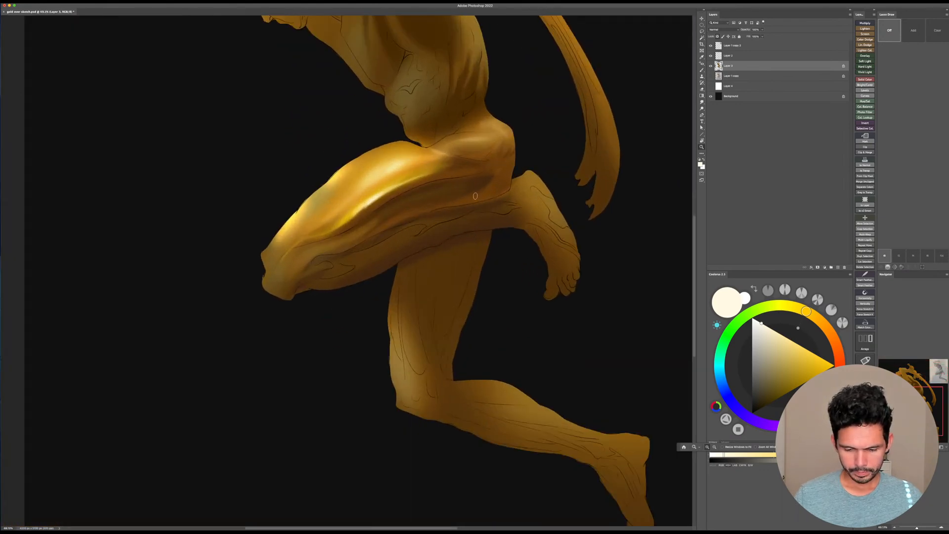
{"action": "key", "text": "b"}
{"action": "left_click", "coordinate": [381, 201], "text": "alt"}
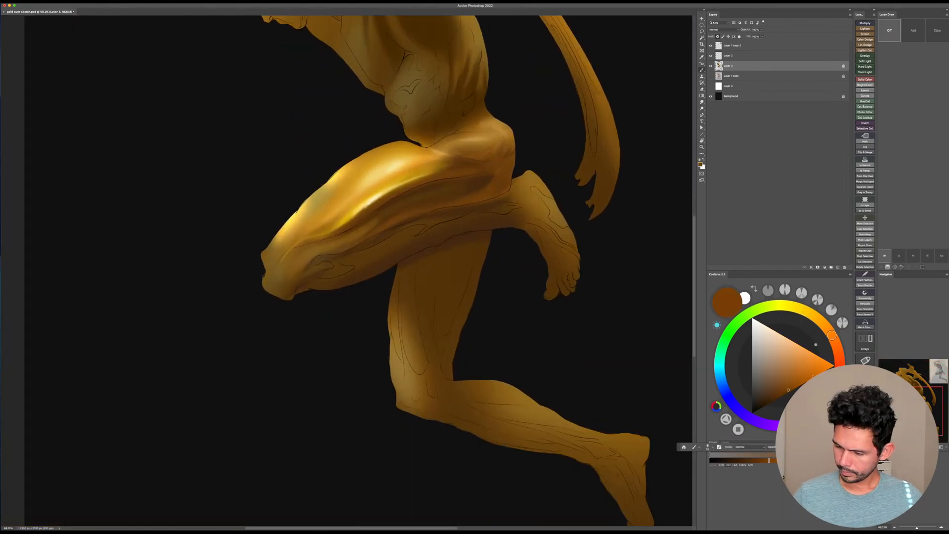
{"action": "left_click_drag", "start_coordinate": [814, 376], "coordinate": [819, 372]}
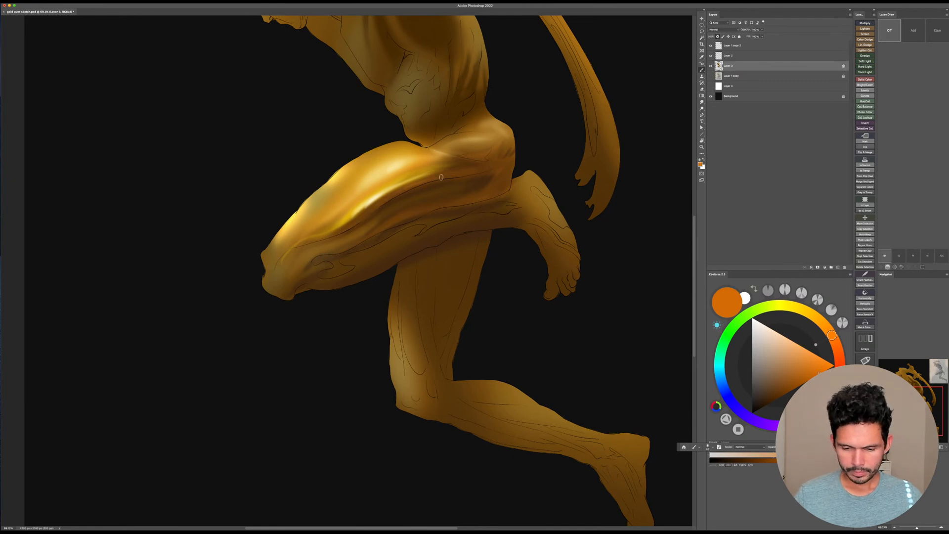
{"action": "left_click_drag", "start_coordinate": [338, 231], "coordinate": [390, 198]}
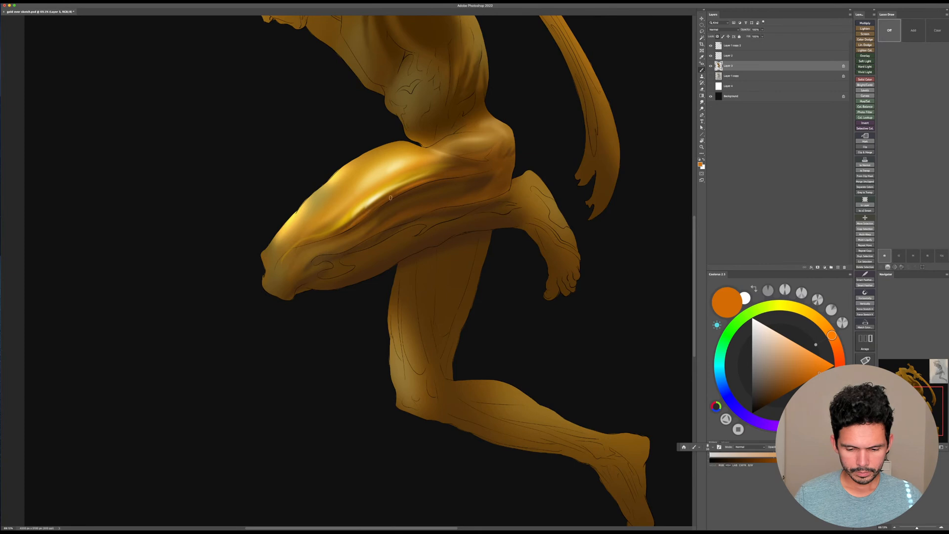
Step: Accent the lower edge of the thigh's streak in a brighter, fully saturated orange and check the proof colours
{"action": "left_click", "coordinate": [834, 366]}
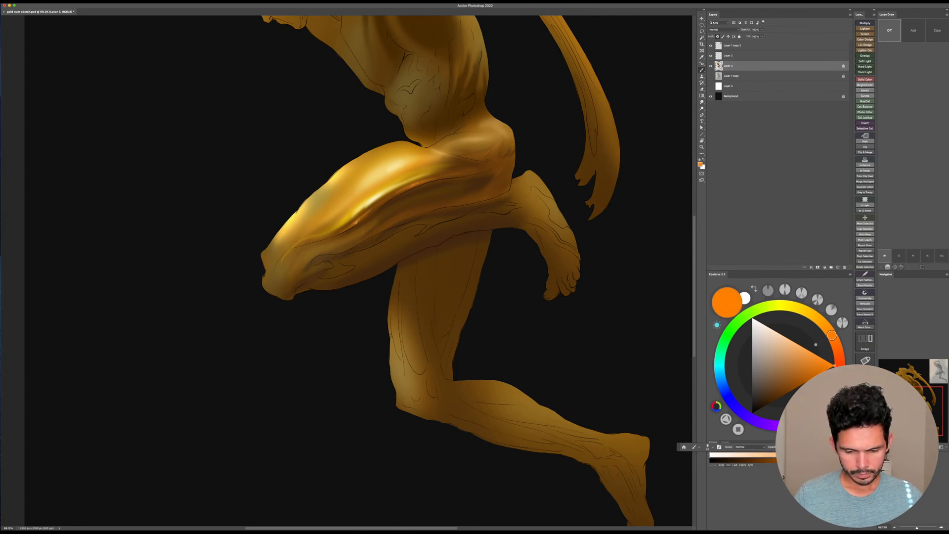
{"action": "key", "text": "super+y"}
{"action": "key", "text": "super+y"}
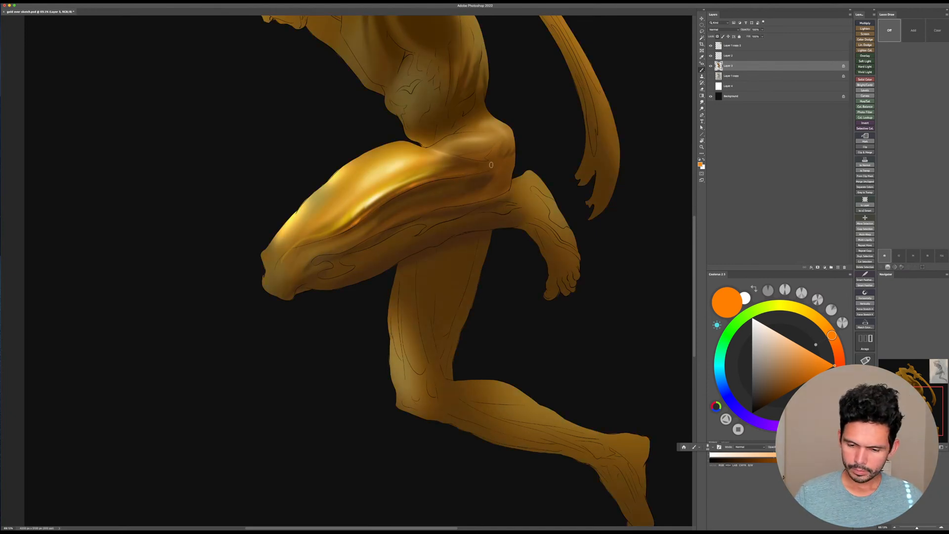
Step: Sample browns from the thigh and paint them along the streak with a smaller brush, shading its end towards the hip
{"action": "left_click", "coordinate": [387, 194], "text": "alt"}
{"action": "key", "text": "bracketleft"}
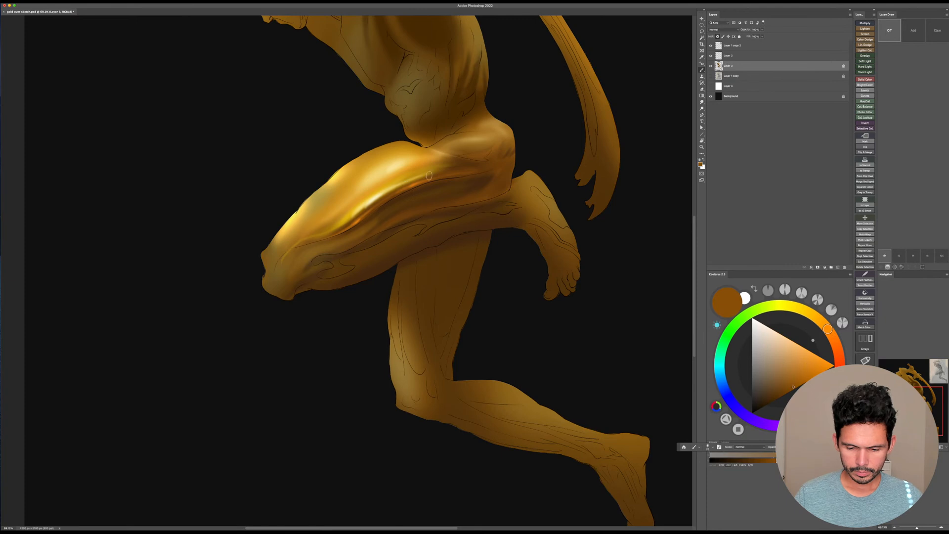
{"action": "left_click", "coordinate": [453, 162], "text": "alt"}
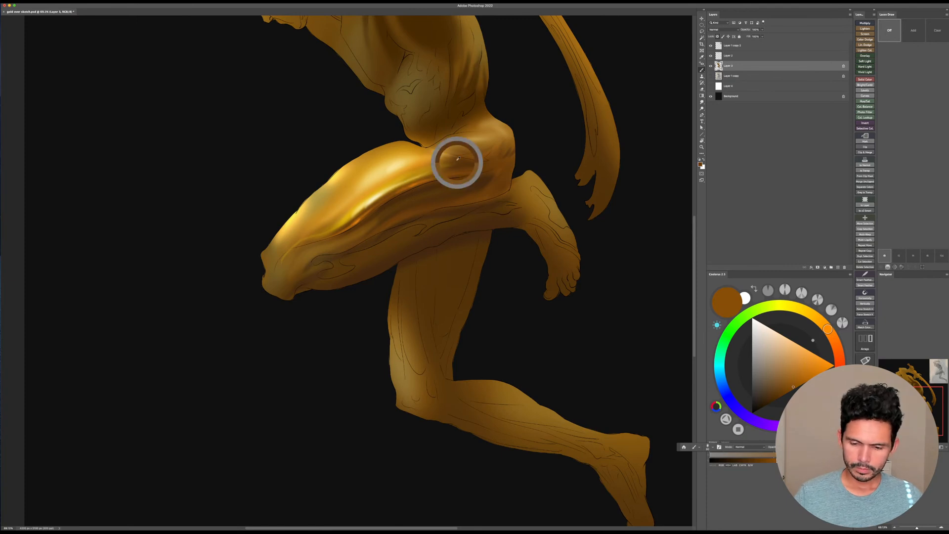
{"action": "left_click_drag", "start_coordinate": [453, 162], "coordinate": [332, 226]}
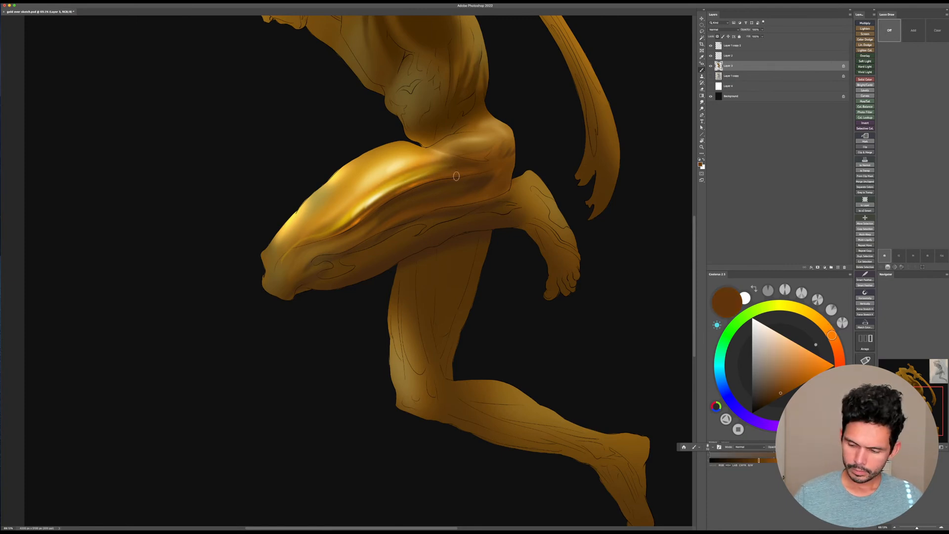
Step: Choose a burnt orange and glaze it between the two bright highlights of the thigh with a larger brush
{"action": "left_click", "coordinate": [805, 382]}
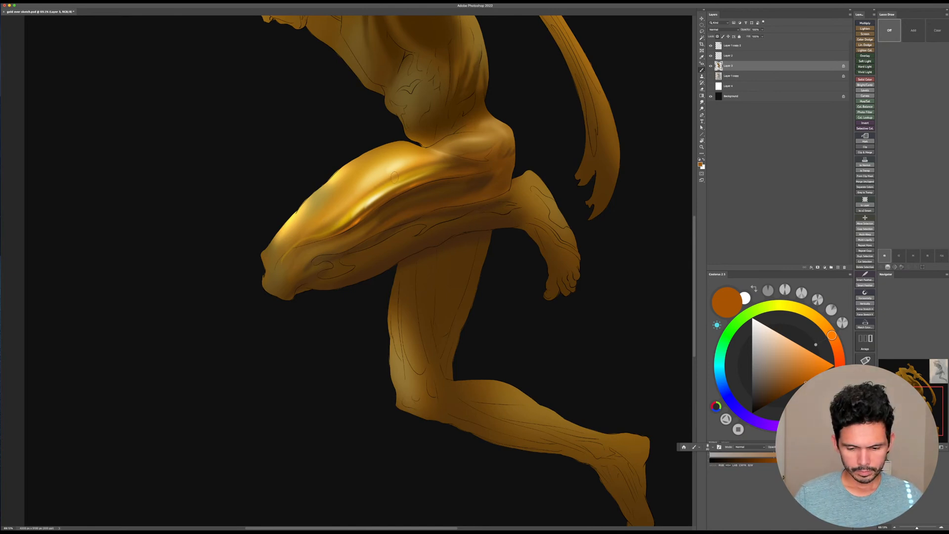
{"action": "key", "text": "bracketright"}
{"action": "key", "text": "bracketright"}
{"action": "mouse_move", "coordinate": [415, 168]}
{"action": "left_mouse_down"}
{"action": "mouse_move", "coordinate": [375, 188]}
{"action": "mouse_move", "coordinate": [449, 162]}
{"action": "mouse_move", "coordinate": [338, 217]}
{"action": "left_mouse_up"}
{"action": "key", "text": "bracketright"}
{"action": "left_click_drag", "start_coordinate": [388, 178], "coordinate": [349, 208]}
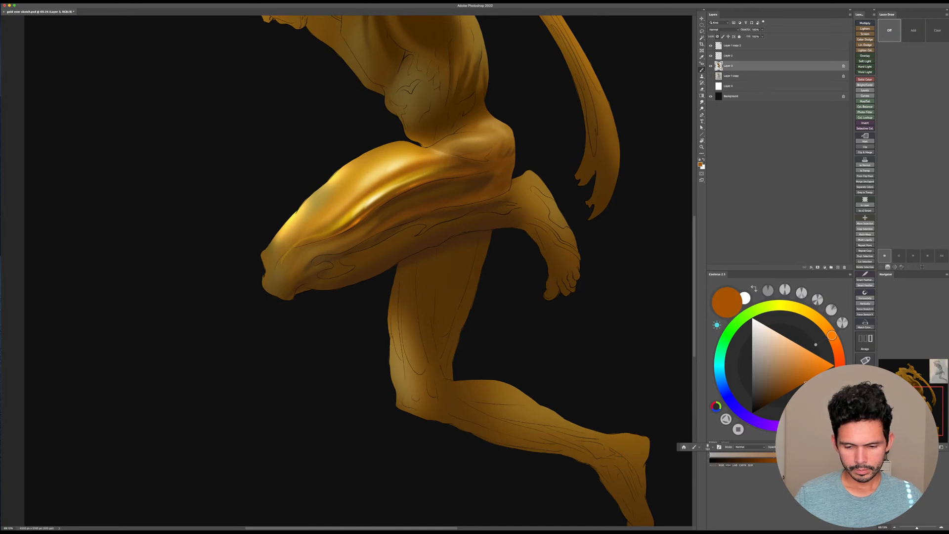
Step: Choose a light orange and paint a soft orange glow over the knee
{"action": "left_click", "coordinate": [437, 156], "text": "alt"}
{"action": "left_click", "coordinate": [820, 366]}
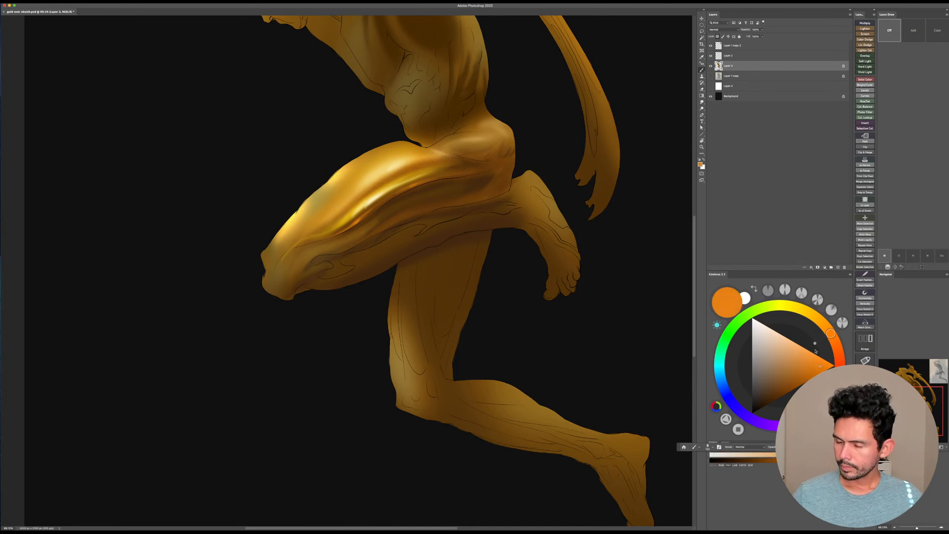
{"action": "key", "text": "bracketleft"}
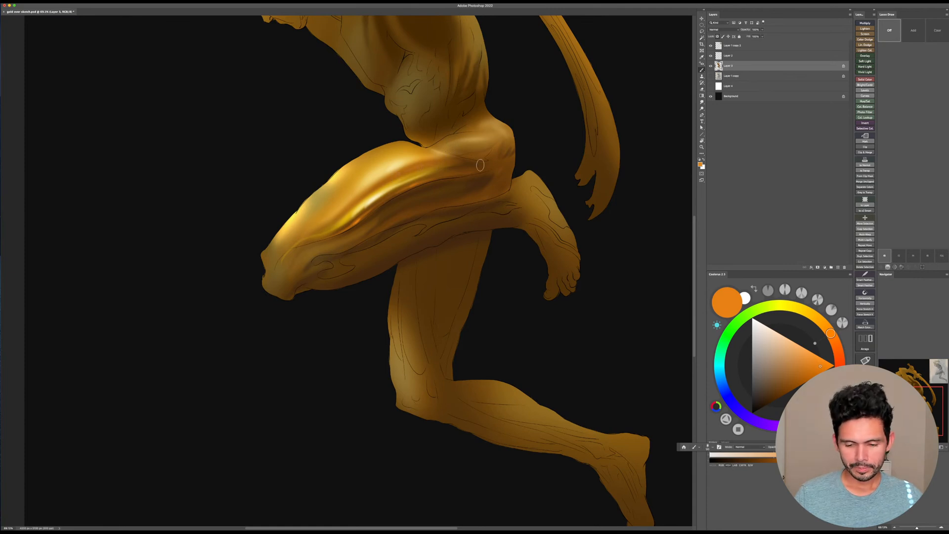
{"action": "left_click_drag", "start_coordinate": [598, 312], "coordinate": [601, 267]}
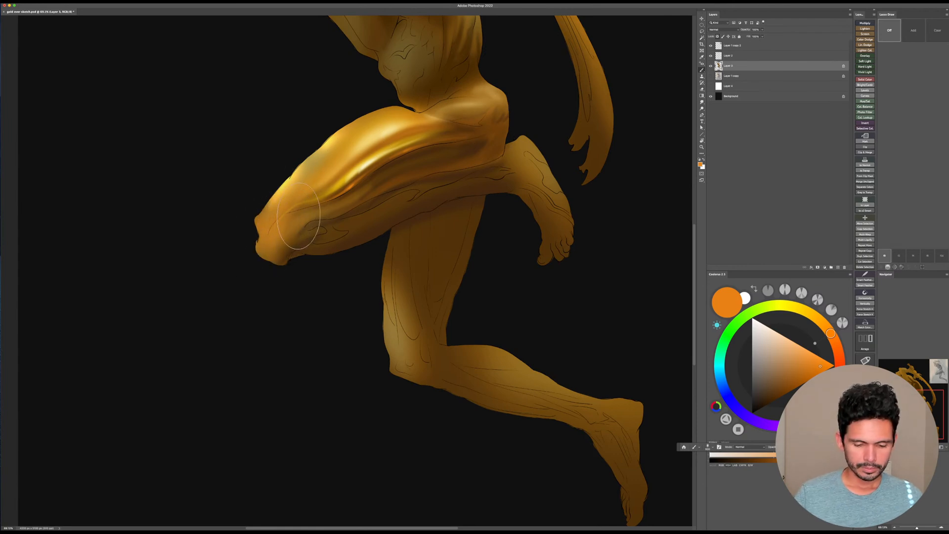
Step: Paint a narrow light-orange band below the thigh's streak with a much smaller brush
{"action": "key", "text": "bracketleft"}
{"action": "key", "text": "bracketleft"}
{"action": "key", "text": "bracketleft"}
{"action": "key", "text": "bracketleft"}
{"action": "key", "text": "bracketleft"}
{"action": "key", "text": "bracketleft"}
{"action": "key", "text": "bracketleft"}
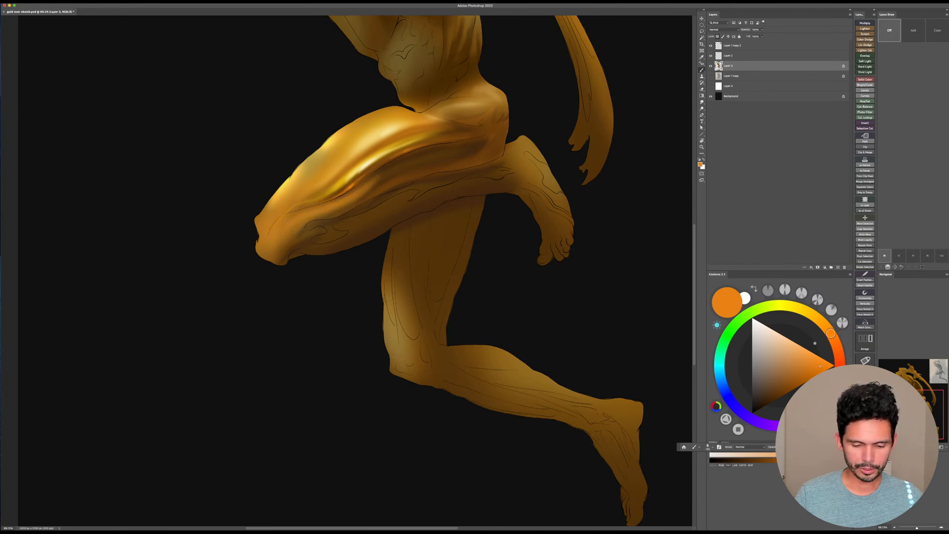
{"action": "mouse_move", "coordinate": [369, 178]}
{"action": "left_mouse_down"}
{"action": "mouse_move", "coordinate": [381, 175]}
{"action": "mouse_move", "coordinate": [362, 184]}
{"action": "left_mouse_up"}
Step: Sample a dark brown from the thigh and paint thin shadow creases from the knee up along the streak
{"action": "left_click", "coordinate": [401, 159], "text": "alt"}
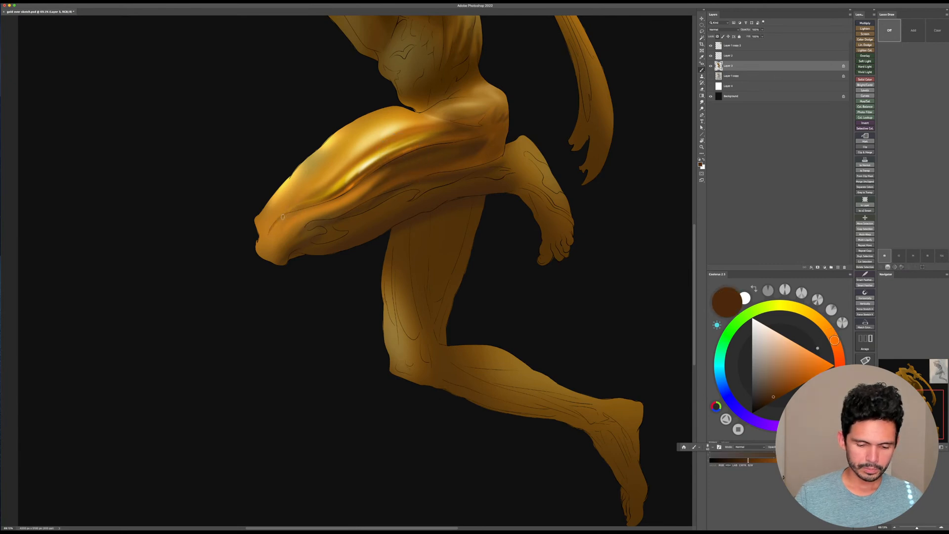
{"action": "left_click_drag", "start_coordinate": [289, 215], "coordinate": [372, 180]}
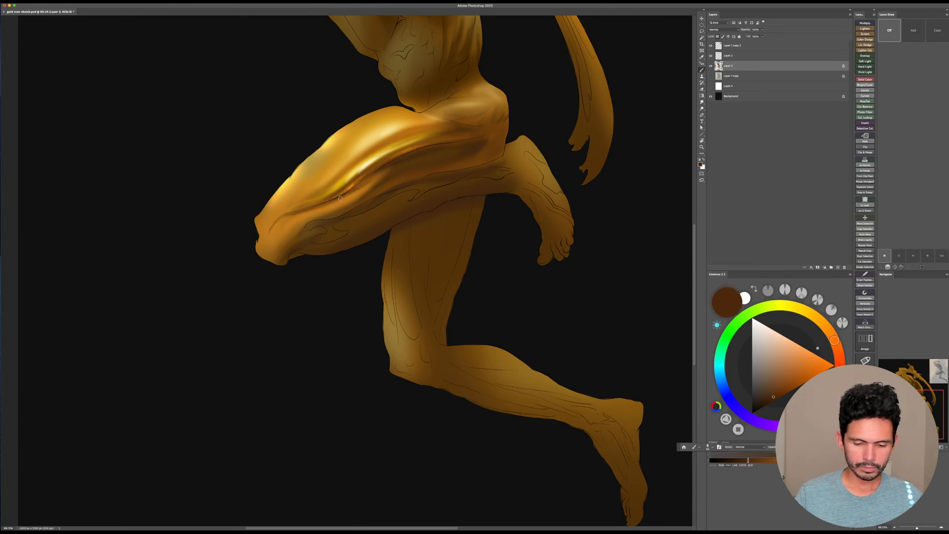
{"action": "key", "text": "["}
{"action": "key", "text": "["}
{"action": "left_click_drag", "start_coordinate": [315, 207], "coordinate": [391, 160]}
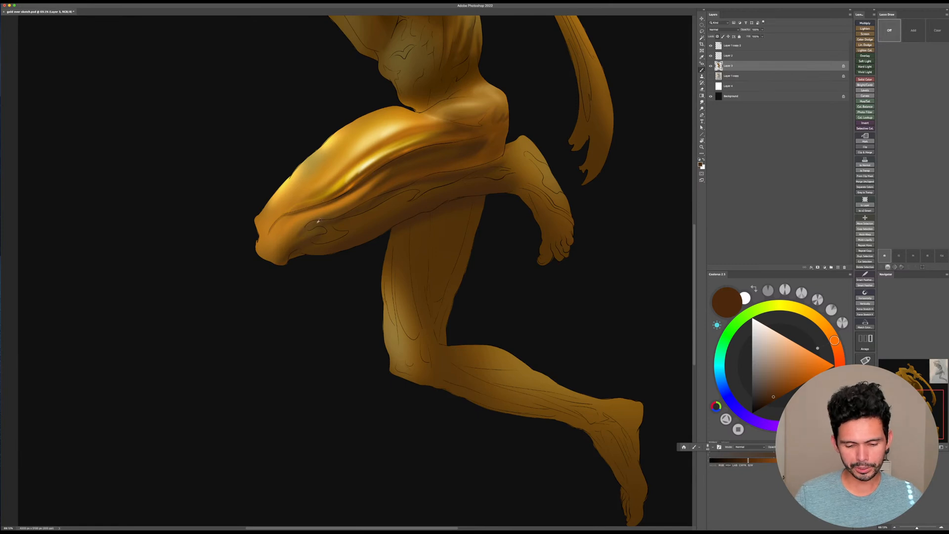
Step: Sample browns and oranges from the thigh and blend the shadow crease and orange band above the knee
{"action": "left_click", "coordinate": [390, 175], "text": "alt"}
{"action": "key", "text": "["}
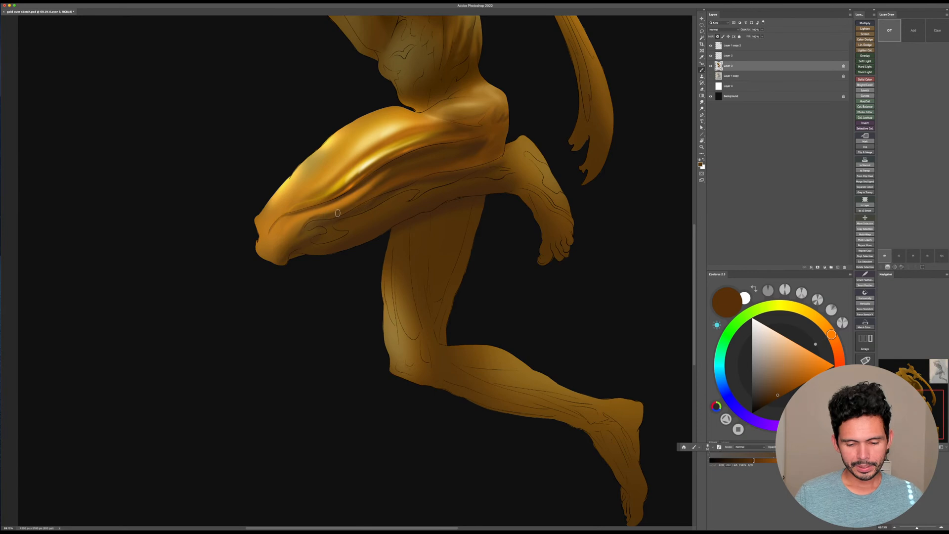
{"action": "left_click", "coordinate": [390, 176], "text": "alt"}
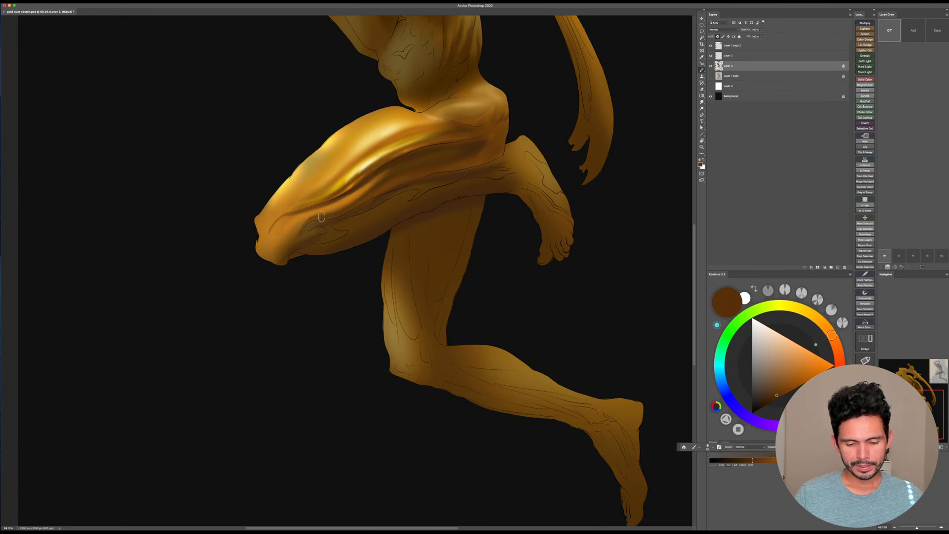
{"action": "left_click", "coordinate": [359, 200], "text": "alt"}
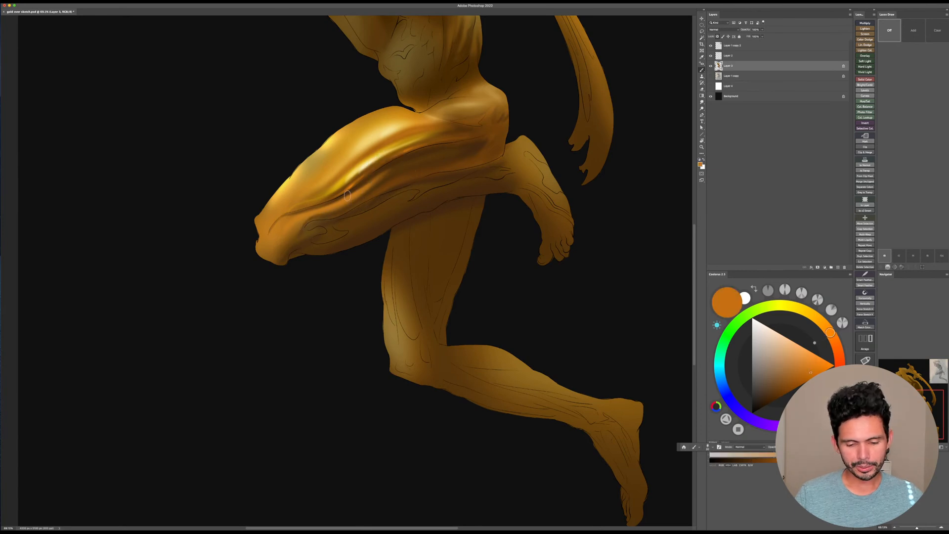
{"action": "left_click", "coordinate": [294, 223], "text": "alt"}
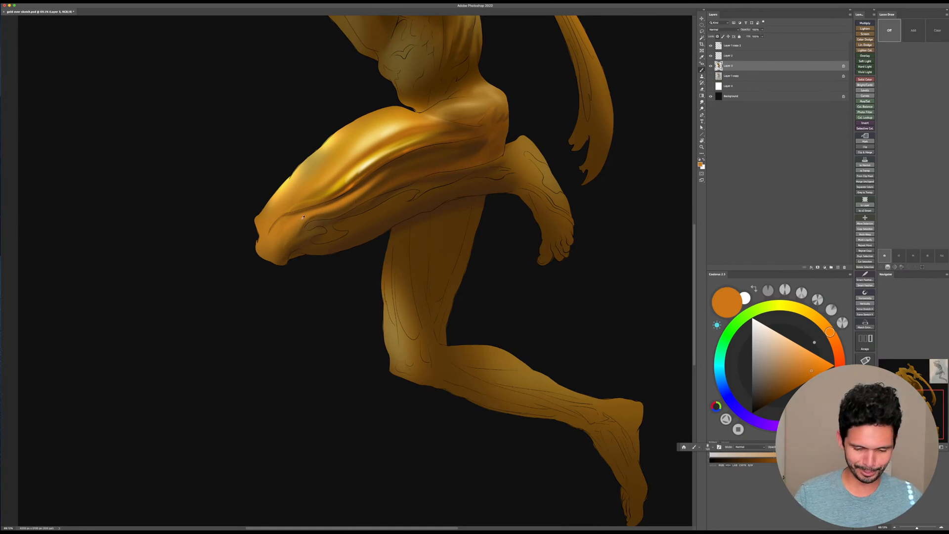
Step: Sample a light amber from the thigh highlight and paint it along the knee's upper edge with a larger brush
{"action": "left_click", "coordinate": [363, 147], "text": "alt"}
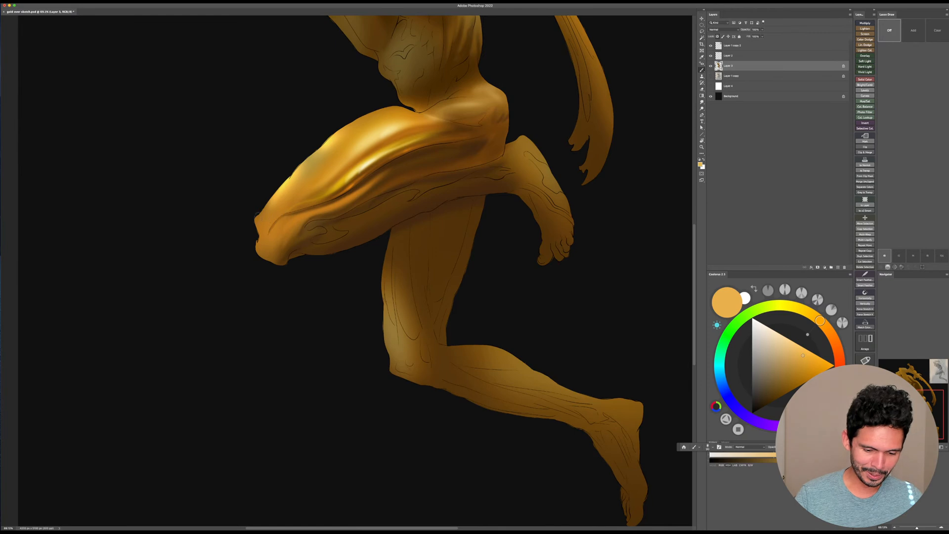
{"action": "key", "text": "bracketright"}
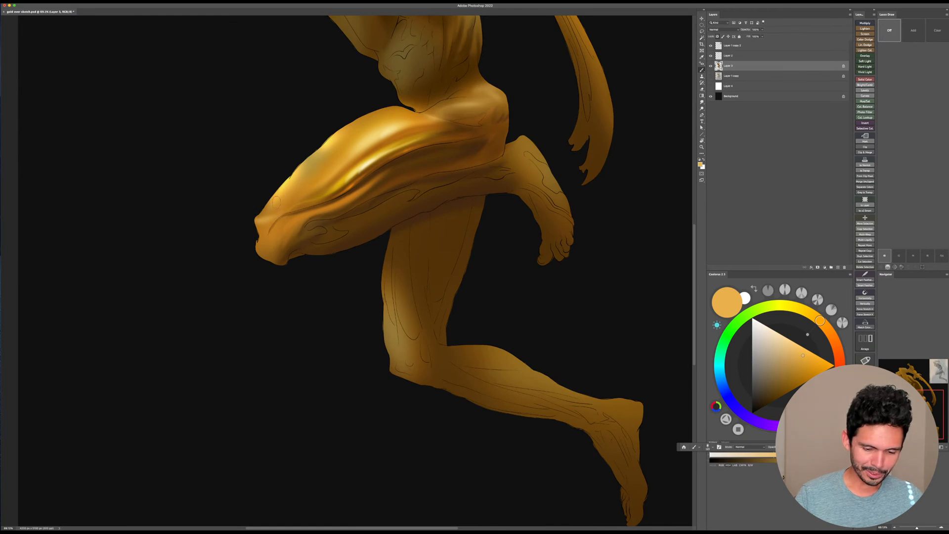
{"action": "key", "text": "bracketright"}
{"action": "key", "text": "bracketright"}
{"action": "key", "text": "bracketright"}
{"action": "key", "text": "bracketright"}
{"action": "left_click_drag", "start_coordinate": [255, 208], "coordinate": [272, 197]}
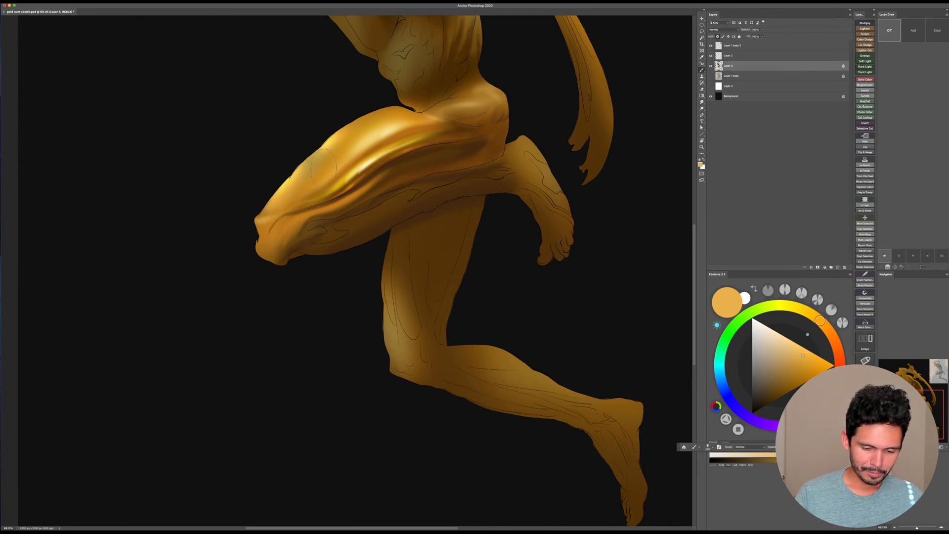
Step: Choose a muted olive yellow and brush a soft sheen over the hip with a large brush
{"action": "left_click", "coordinate": [784, 305]}
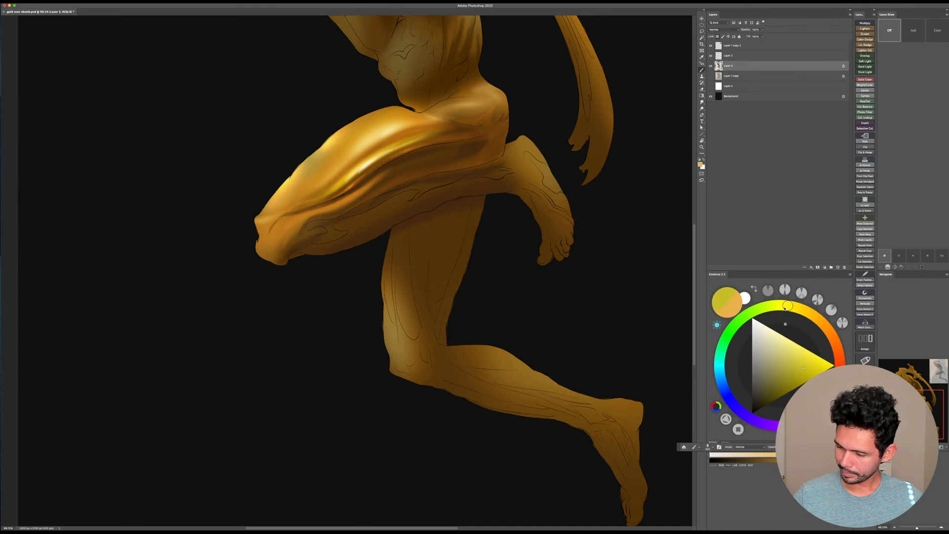
{"action": "left_click", "coordinate": [769, 359]}
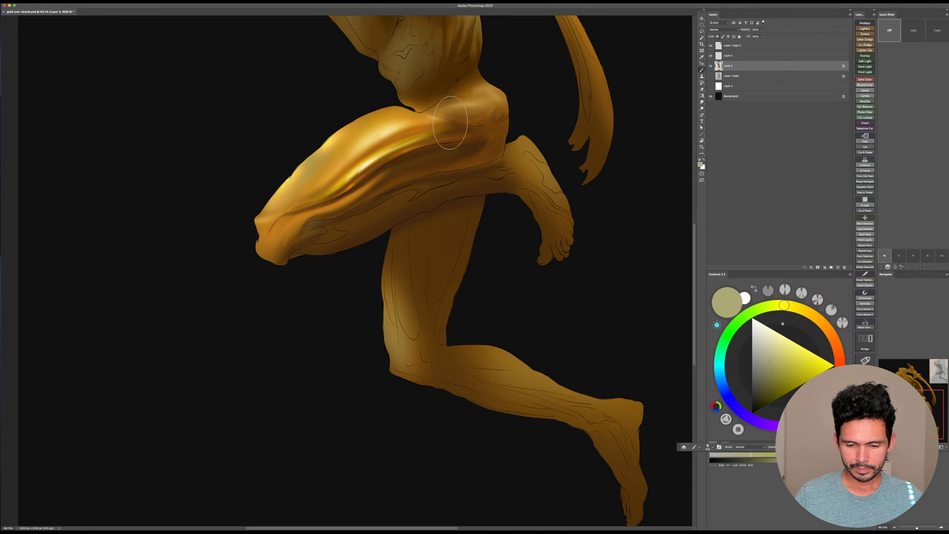
{"action": "left_click_drag", "start_coordinate": [444, 107], "coordinate": [487, 94]}
{"action": "key", "text": "bracketright"}
{"action": "left_click_drag", "start_coordinate": [558, 256], "coordinate": [549, 268]}
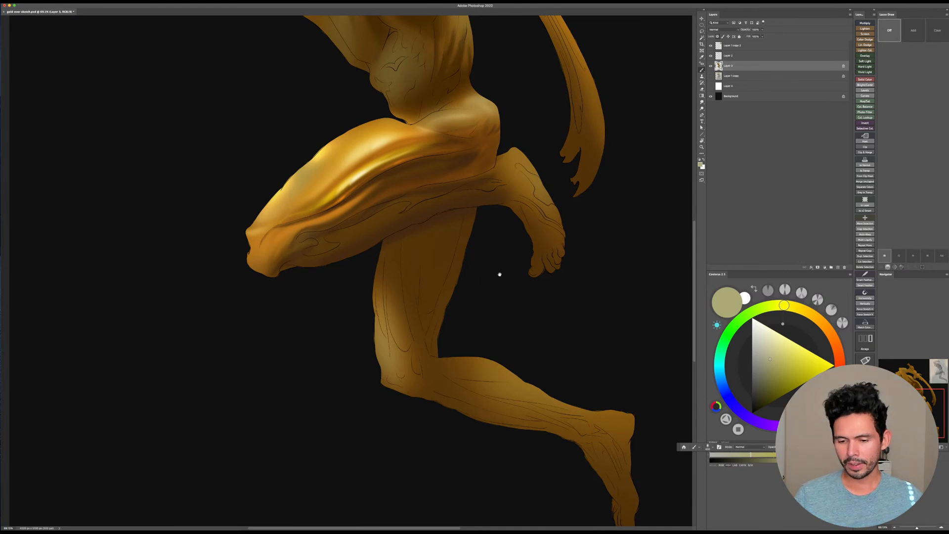
Step: Choose a dark reddish brown and deepen the shadows on the leg, reducing the brush for the finer areas
{"action": "left_click_drag", "start_coordinate": [499, 274], "coordinate": [503, 265]}
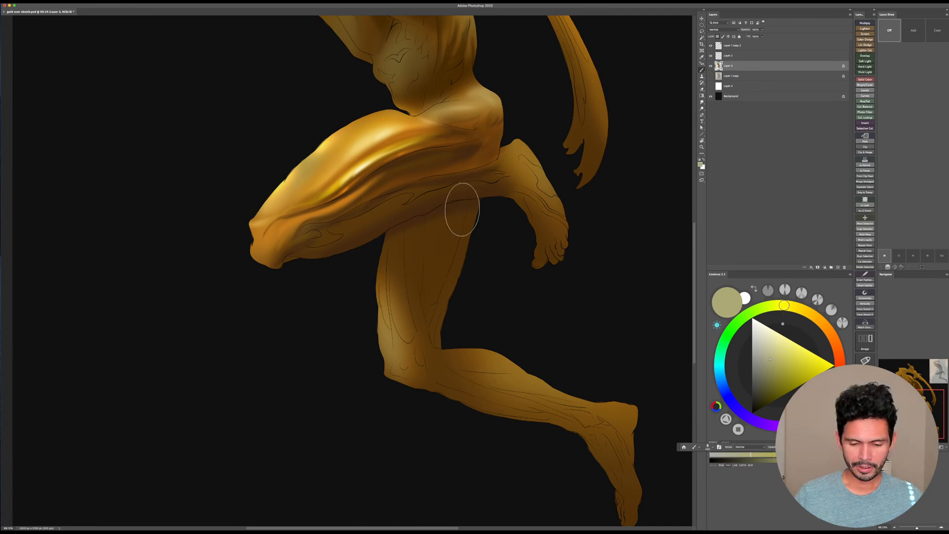
{"action": "left_click", "coordinate": [396, 165], "text": "alt"}
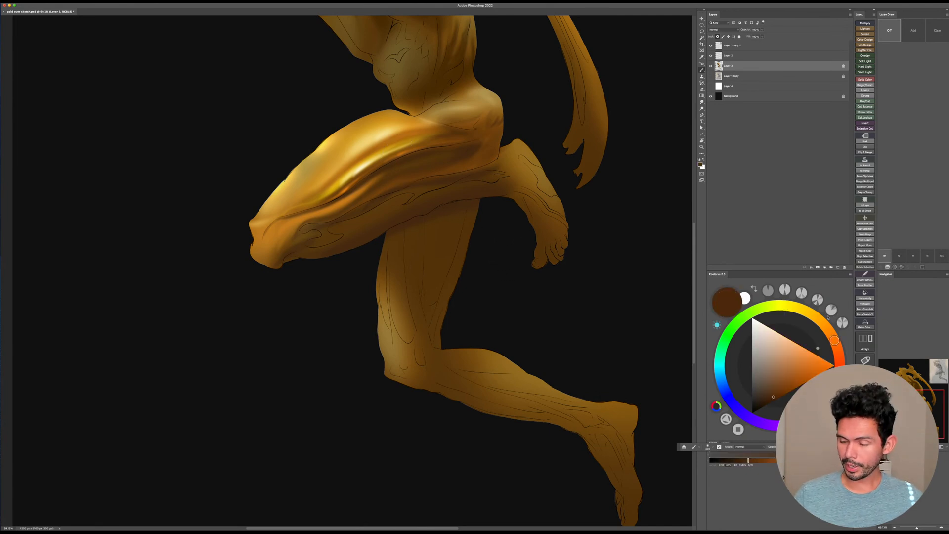
{"action": "left_click", "coordinate": [777, 398]}
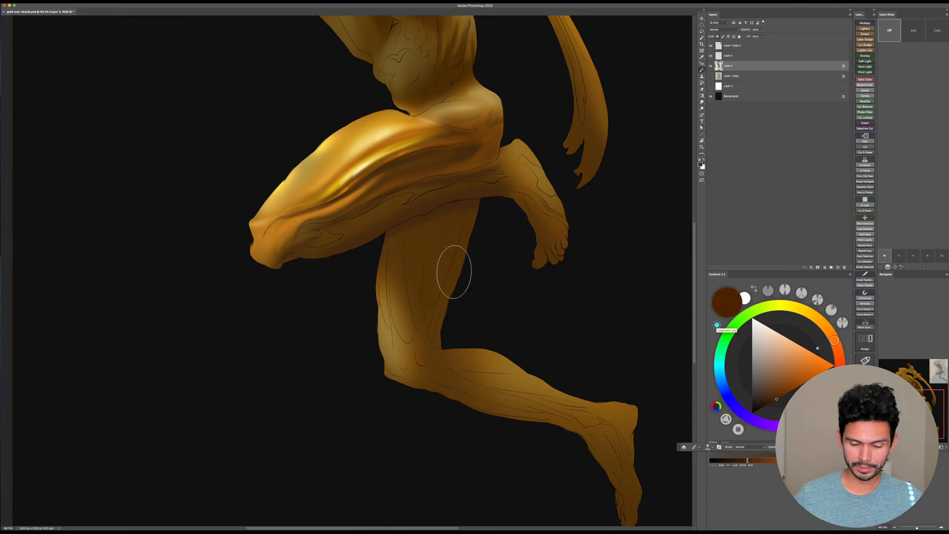
{"action": "key", "text": "bracketleft"}
{"action": "key", "text": "bracketleft"}
{"action": "key", "text": "bracketleft"}
{"action": "key", "text": "bracketleft"}
{"action": "key", "text": "bracketleft"}
{"action": "key", "text": "bracketleft"}
{"action": "key", "text": "bracketleft"}
{"action": "key", "text": "bracketleft"}
{"action": "key", "text": "bracketleft"}
{"action": "key", "text": "bracketleft"}
{"action": "key", "text": "bracketleft"}
{"action": "key", "text": "bracketleft"}
{"action": "key", "text": "bracketleft"}
{"action": "key", "text": "bracketleft"}
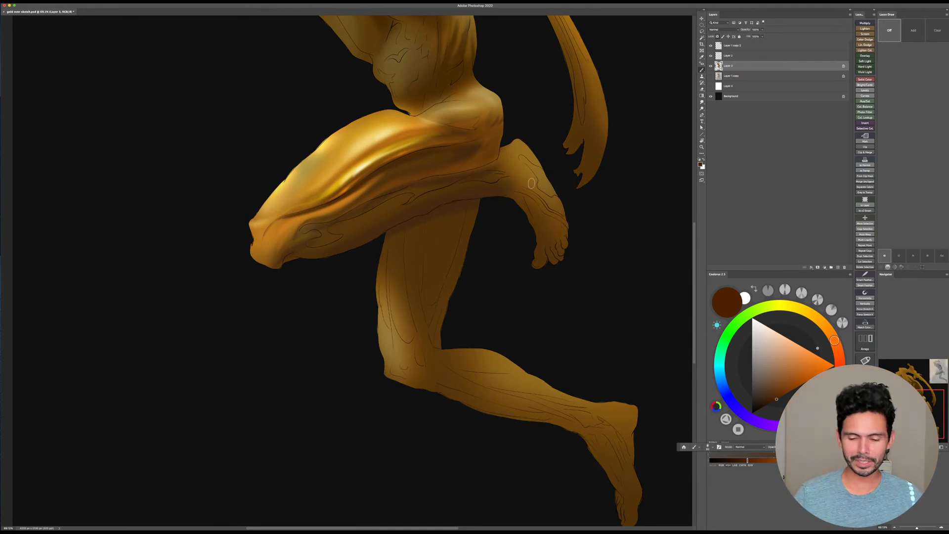
Step: Sample the pale yellow highlight, paint bright accents on the knee and the small muscle beside it, and sample an orange
{"action": "left_click", "coordinate": [360, 169], "text": "alt"}
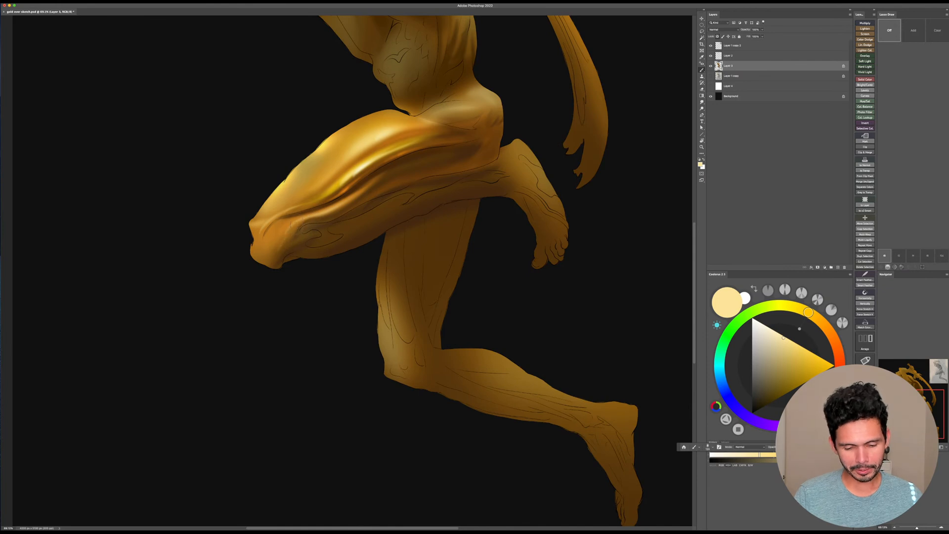
{"action": "mouse_move", "coordinate": [296, 223]}
{"action": "left_mouse_down"}
{"action": "mouse_move", "coordinate": [285, 243]}
{"action": "mouse_move", "coordinate": [266, 244]}
{"action": "mouse_move", "coordinate": [273, 235]}
{"action": "left_mouse_up"}
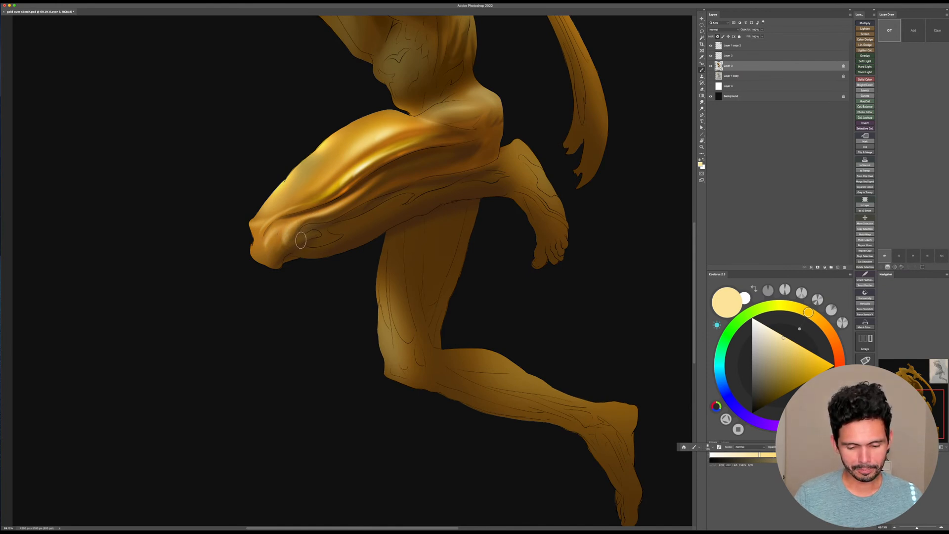
{"action": "left_click", "coordinate": [338, 203], "text": "alt"}
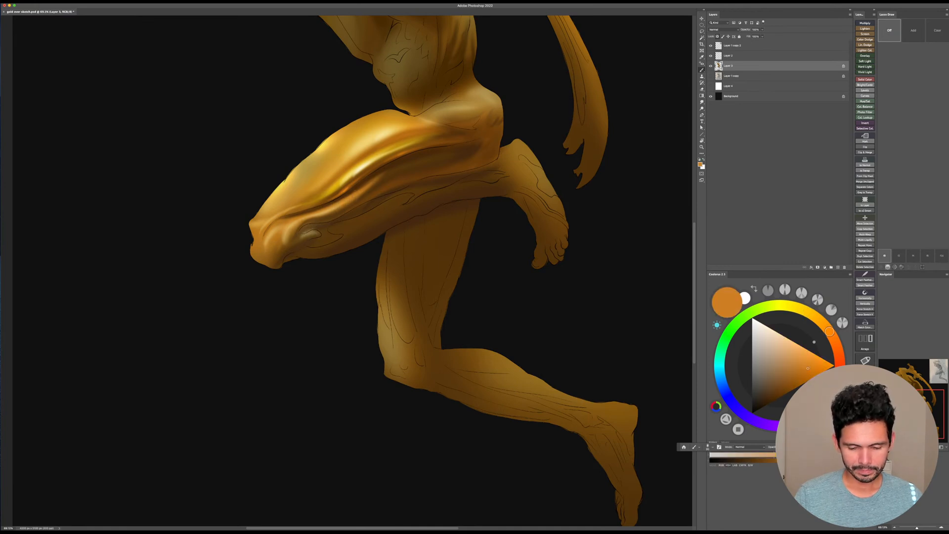
Step: Sample a dark brown from the thigh shadow, darken it to near black, check the painting without the sketch lines, and reselect the Layer 3 painting layer
{"action": "left_click", "coordinate": [393, 162], "text": "alt"}
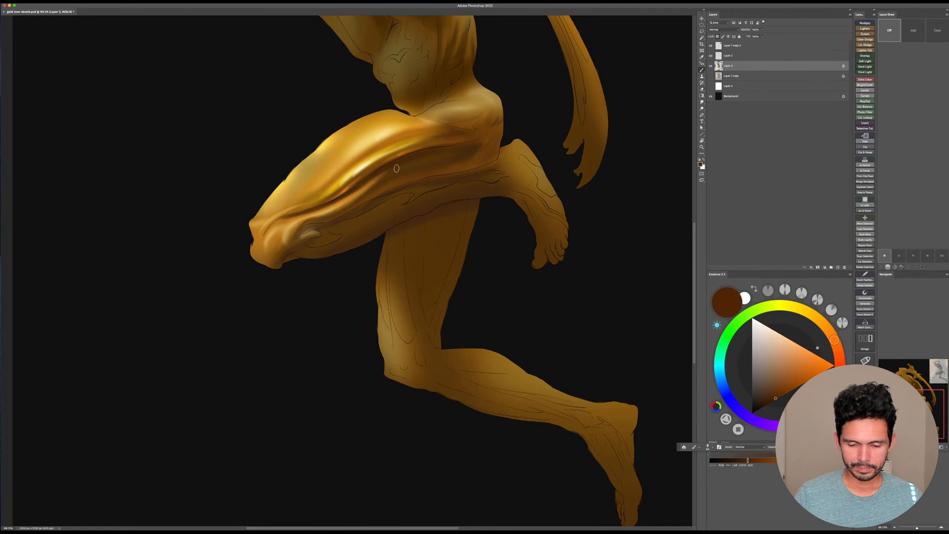
{"action": "left_click", "coordinate": [811, 260]}
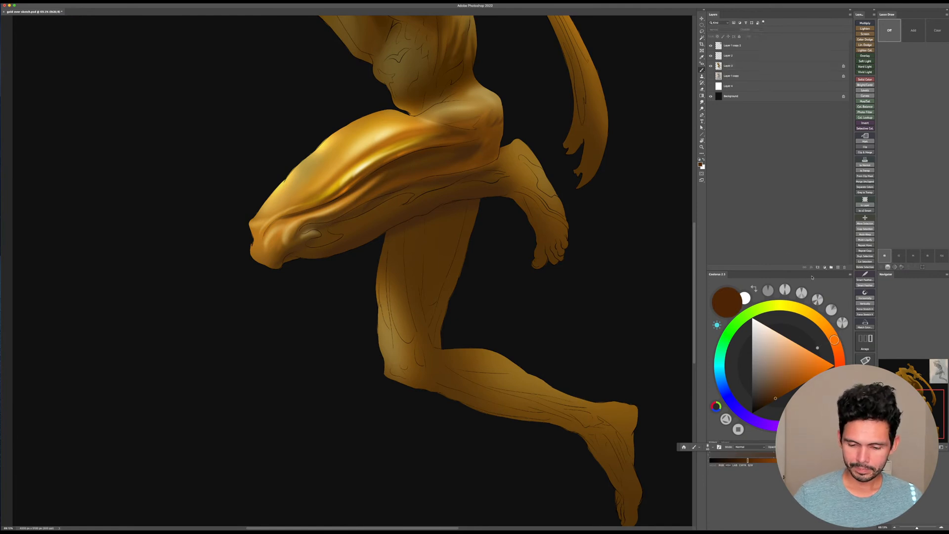
{"action": "left_click_drag", "start_coordinate": [773, 402], "coordinate": [762, 407]}
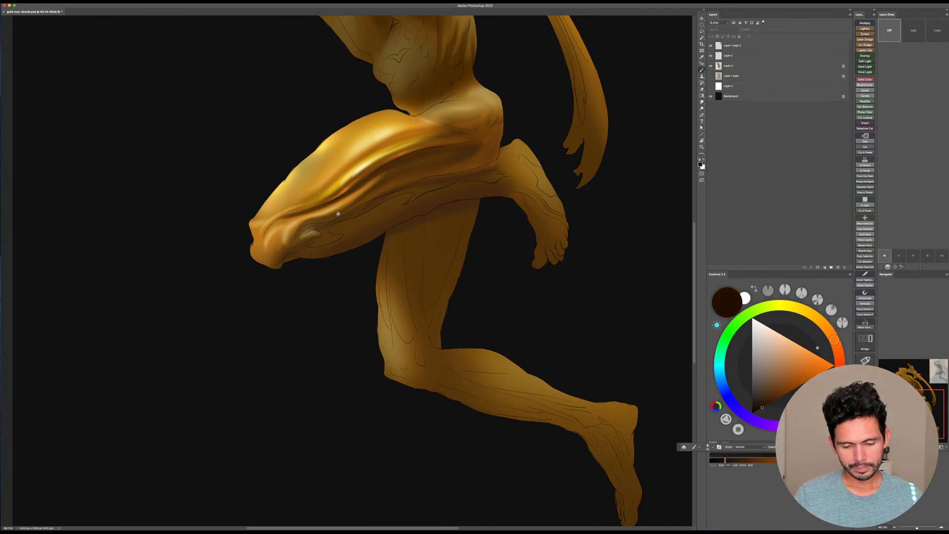
{"action": "left_click", "coordinate": [723, 55]}
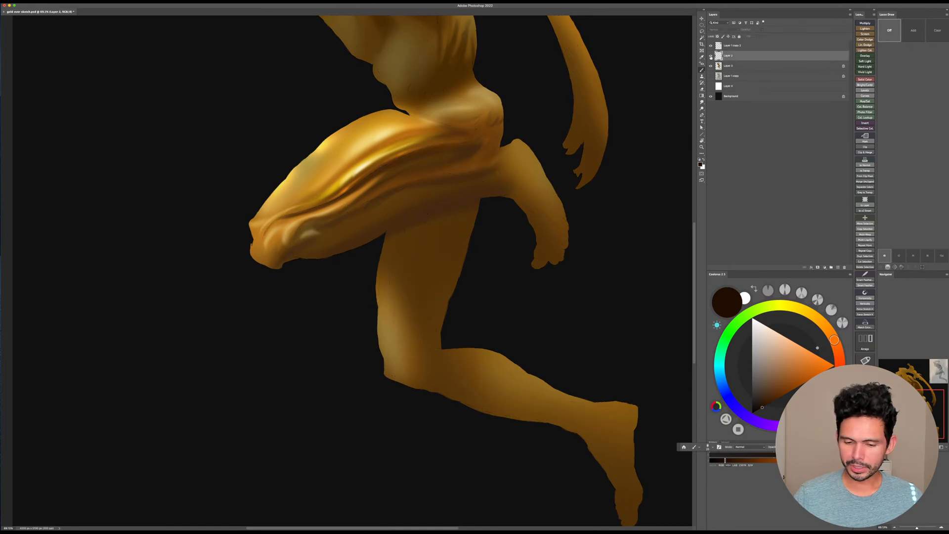
{"action": "key", "text": "alt+bracketleft"}
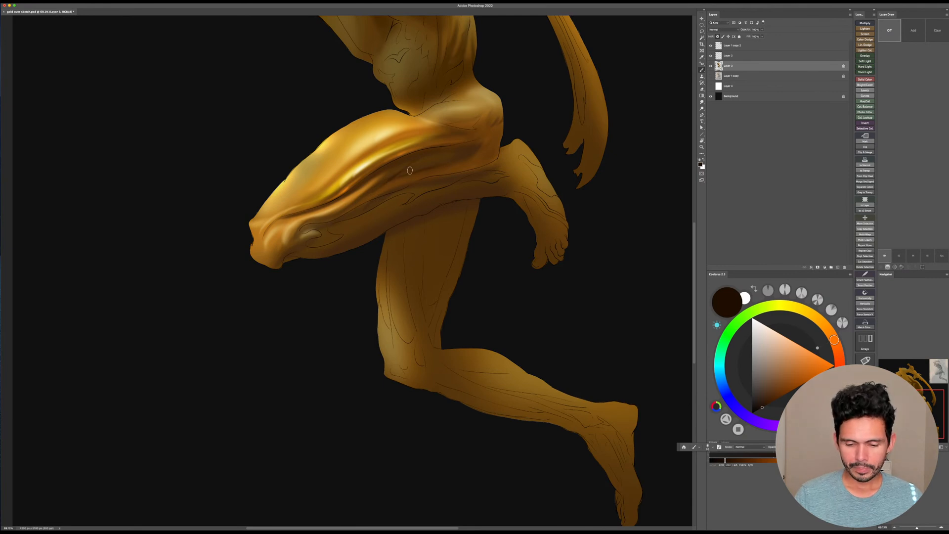
Step: Choose a red-orange and a darker reddish brown, and paint warm shadows between the thigh muscles, reducing the brush for the finer areas
{"action": "left_click_drag", "start_coordinate": [531, 134], "coordinate": [511, 173]}
{"action": "left_click_drag", "start_coordinate": [510, 182], "coordinate": [427, 373]}
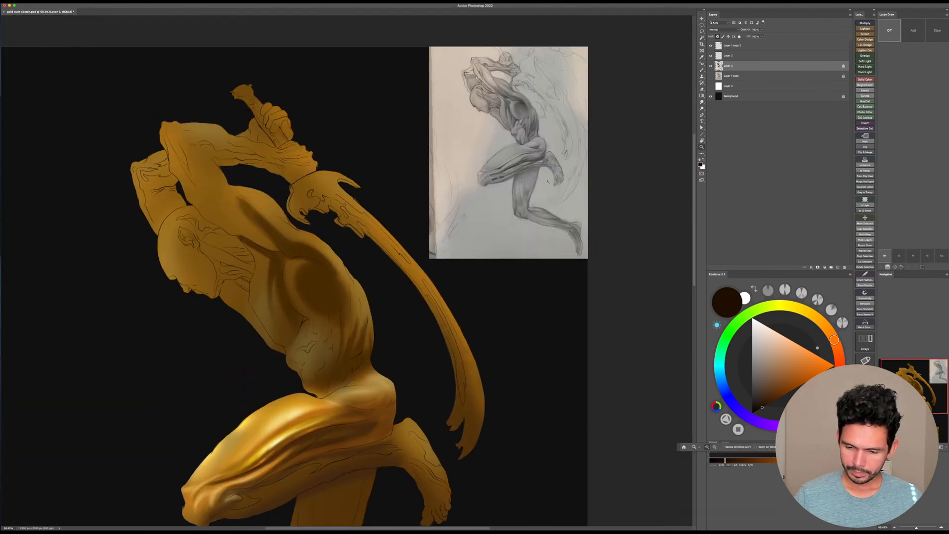
{"action": "left_click_drag", "start_coordinate": [501, 263], "coordinate": [546, 125]}
{"action": "left_click_drag", "start_coordinate": [540, 241], "coordinate": [530, 245]}
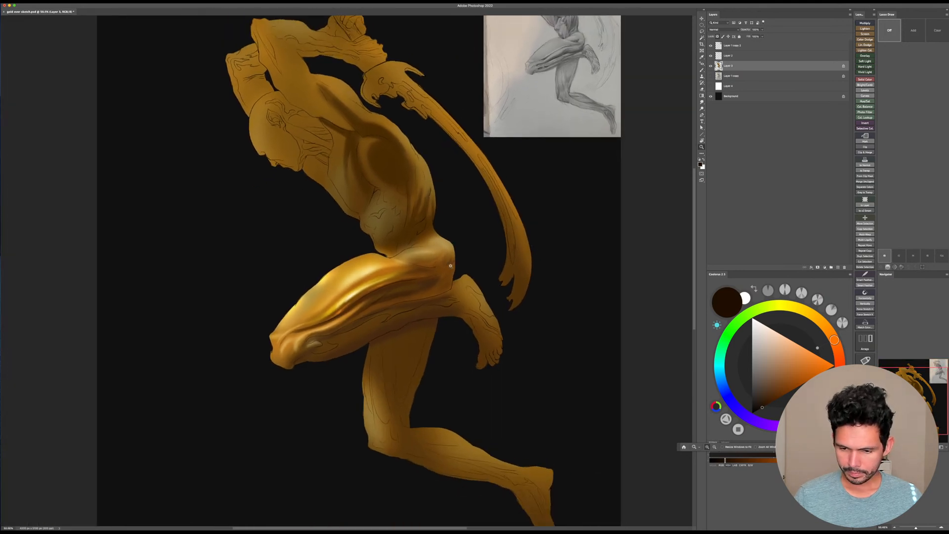
{"action": "key", "text": "b"}
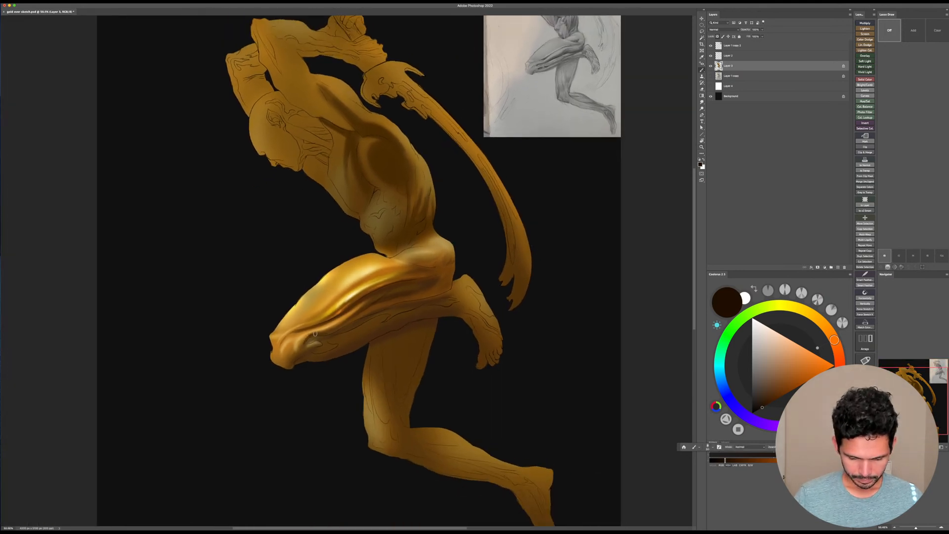
{"action": "left_click", "coordinate": [833, 358]}
{"action": "left_click", "coordinate": [795, 388]}
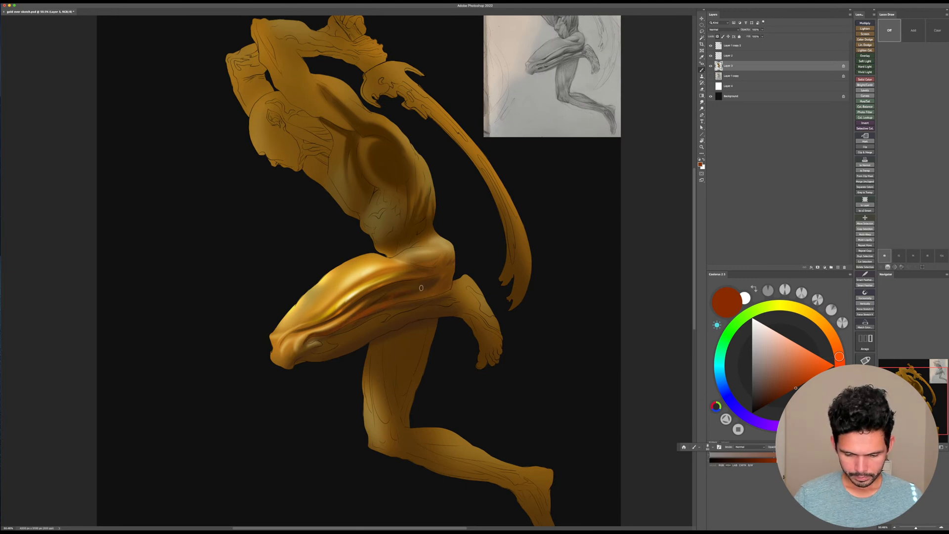
{"action": "left_click", "coordinate": [779, 398]}
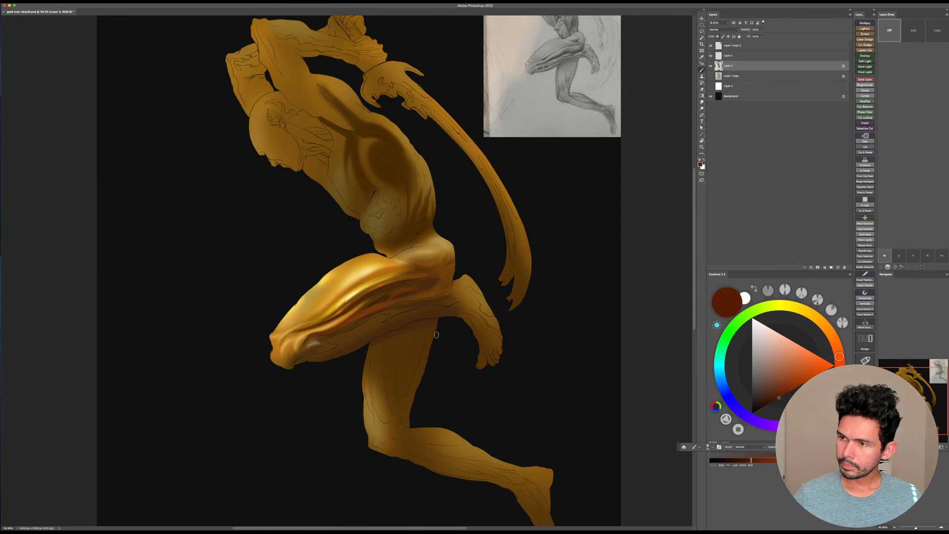
{"action": "key", "text": "["}
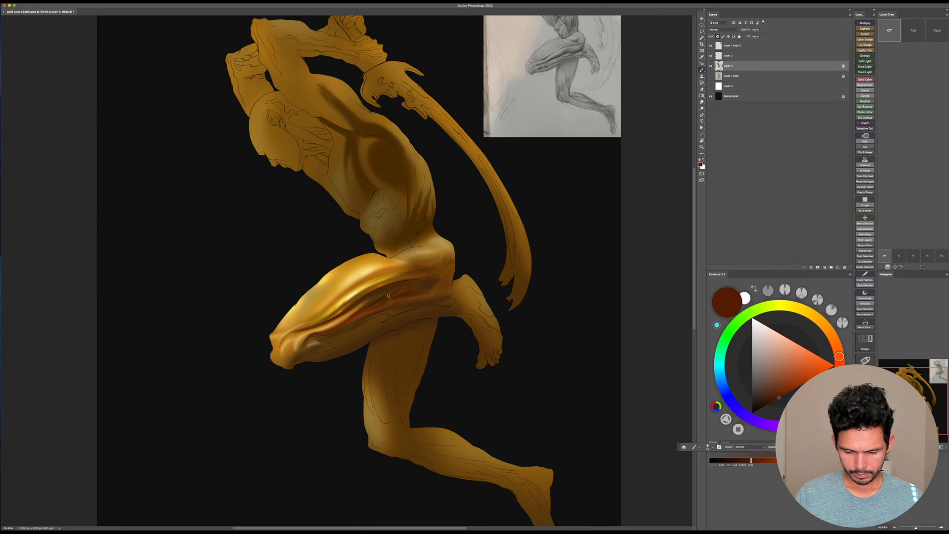
Step: Sample an orange from the thigh and brush it along the outer thigh muscle and across the hip with a larger brush
{"action": "left_click", "coordinate": [354, 310], "text": "alt"}
{"action": "key", "text": "bracketright"}
{"action": "mouse_move", "coordinate": [363, 305]}
{"action": "left_mouse_down"}
{"action": "mouse_move", "coordinate": [385, 295]}
{"action": "mouse_move", "coordinate": [351, 312]}
{"action": "mouse_move", "coordinate": [437, 283]}
{"action": "mouse_move", "coordinate": [400, 295]}
{"action": "mouse_move", "coordinate": [439, 278]}
{"action": "mouse_move", "coordinate": [427, 268]}
{"action": "mouse_move", "coordinate": [384, 289]}
{"action": "mouse_move", "coordinate": [446, 271]}
{"action": "mouse_move", "coordinate": [444, 285]}
{"action": "mouse_move", "coordinate": [446, 264]}
{"action": "mouse_move", "coordinate": [444, 284]}
{"action": "mouse_move", "coordinate": [452, 279]}
{"action": "mouse_move", "coordinate": [430, 281]}
{"action": "mouse_move", "coordinate": [453, 265]}
{"action": "mouse_move", "coordinate": [403, 295]}
{"action": "mouse_move", "coordinate": [442, 275]}
{"action": "left_mouse_up"}
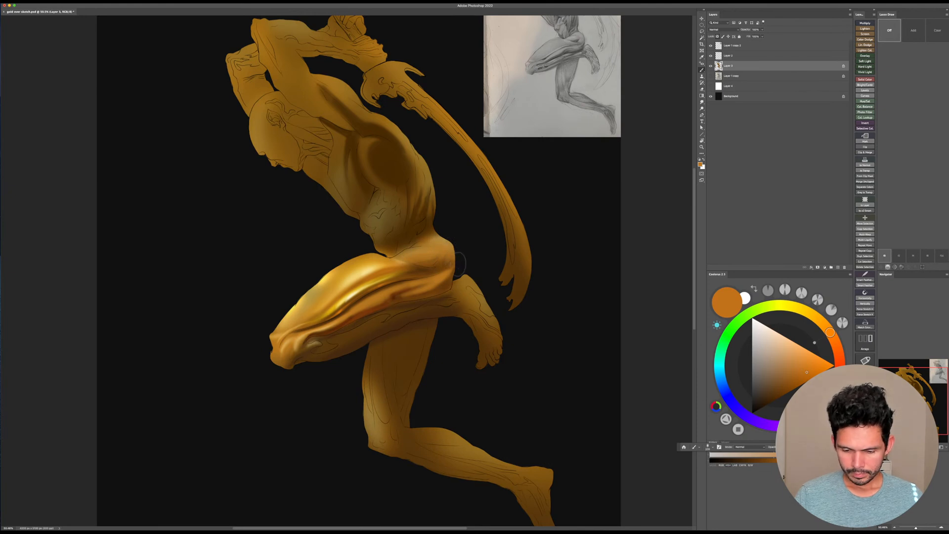
{"action": "left_click_drag", "start_coordinate": [424, 262], "coordinate": [455, 264]}
Step: Choose a light golden tan and paint soft highlights on the hip and the outer thigh muscle with a smaller brush
{"action": "key", "text": "bracketleft"}
{"action": "key", "text": "bracketleft"}
{"action": "key", "text": "bracketleft"}
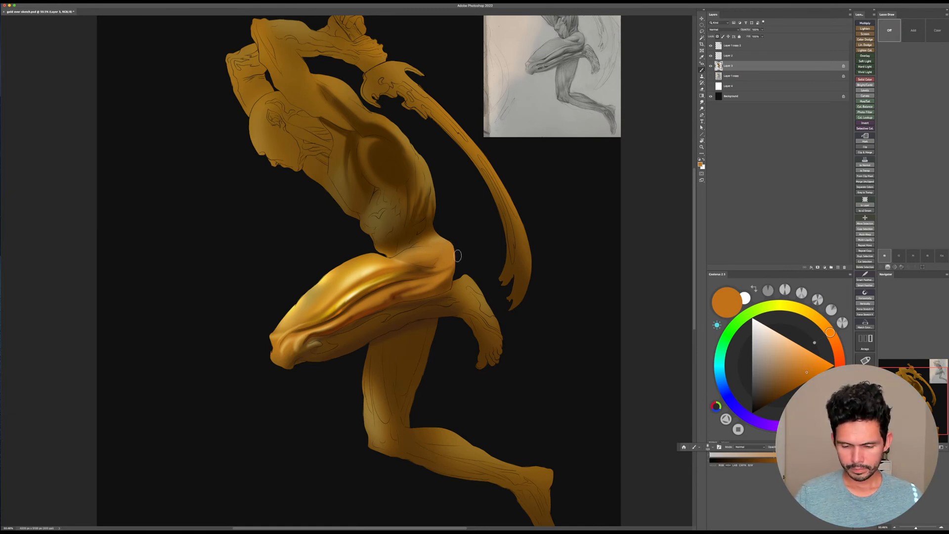
{"action": "left_click", "coordinate": [792, 346]}
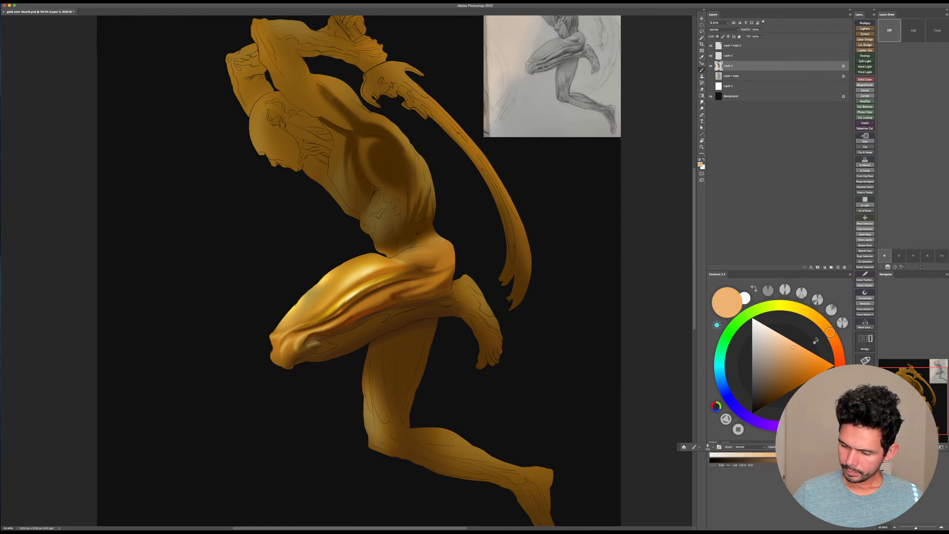
{"action": "left_click", "coordinate": [821, 327]}
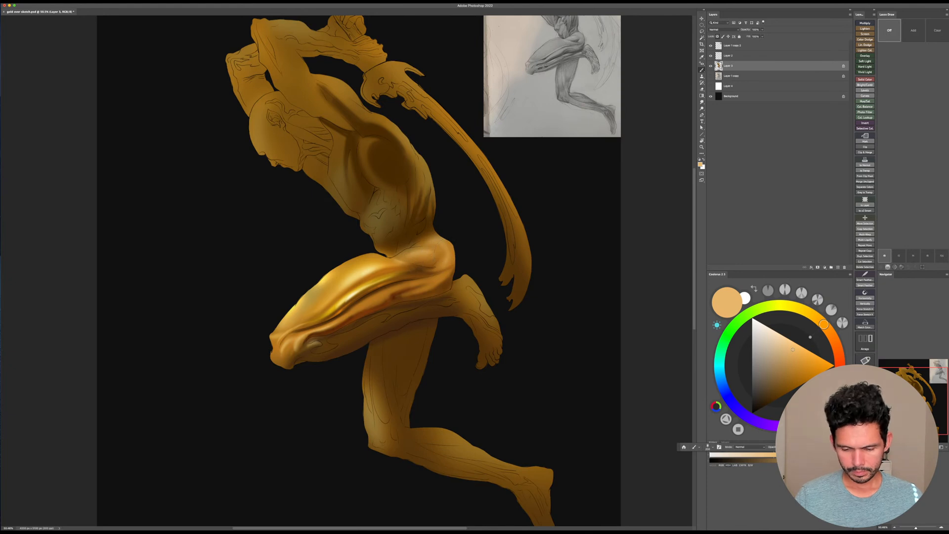
{"action": "mouse_move", "coordinate": [476, 246]}
{"action": "left_mouse_down"}
{"action": "mouse_move", "coordinate": [467, 269]}
{"action": "mouse_move", "coordinate": [470, 232]}
{"action": "left_mouse_up"}
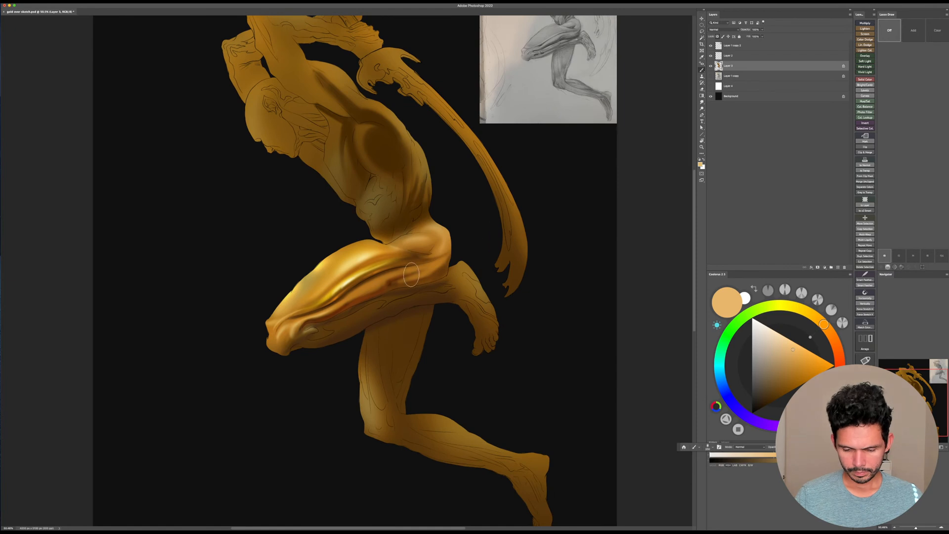
{"action": "key", "text": "bracketleft"}
{"action": "key", "text": "bracketleft"}
{"action": "key", "text": "bracketleft"}
{"action": "mouse_move", "coordinate": [383, 284]}
{"action": "left_mouse_down"}
{"action": "mouse_move", "coordinate": [353, 298]}
{"action": "mouse_move", "coordinate": [360, 292]}
{"action": "left_mouse_up"}
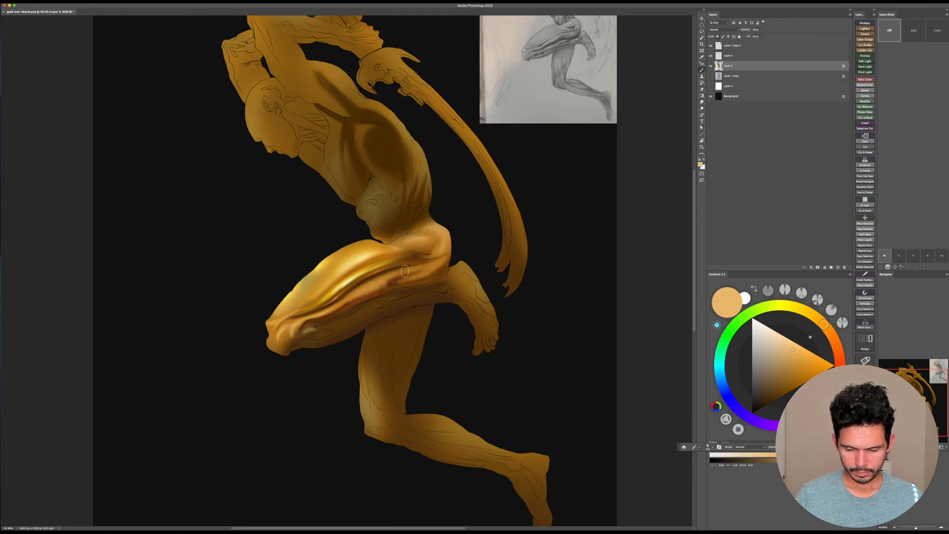
Step: Sample the pale yellow thigh highlight for bright accents along the outer thigh muscle, and brush a golden yellow from the thigh up over the hip
{"action": "left_click", "coordinate": [364, 257], "text": "alt"}
{"action": "left_click_drag", "start_coordinate": [416, 286], "coordinate": [428, 274]}
{"action": "left_click_drag", "start_coordinate": [350, 289], "coordinate": [414, 259]}
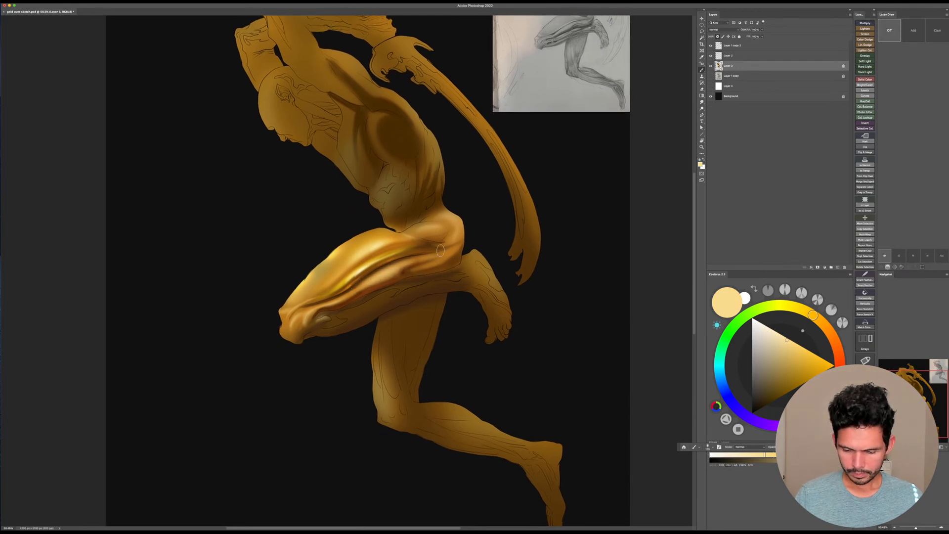
{"action": "left_click", "coordinate": [813, 358]}
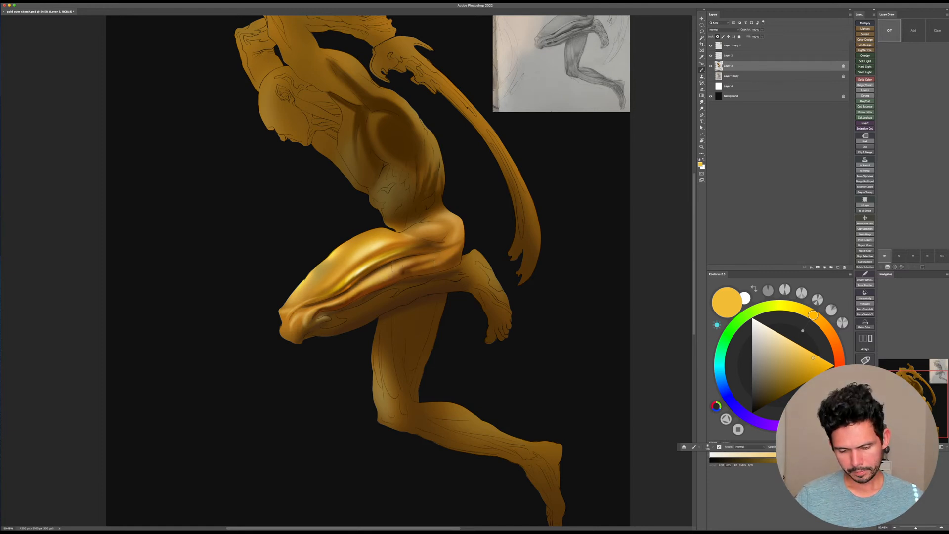
{"action": "mouse_move", "coordinate": [394, 270]}
{"action": "left_mouse_down"}
{"action": "mouse_move", "coordinate": [468, 241]}
{"action": "mouse_move", "coordinate": [445, 227]}
{"action": "mouse_move", "coordinate": [453, 221]}
{"action": "mouse_move", "coordinate": [439, 221]}
{"action": "left_mouse_up"}
Step: Choose a bright orange and brush a warm glow over the waist above the hip with a large brush
{"action": "key", "text": "]"}
{"action": "key", "text": "]"}
{"action": "key", "text": "]"}
{"action": "key", "text": "]"}
{"action": "key", "text": "]"}
{"action": "key", "text": "]"}
{"action": "left_click", "coordinate": [831, 333]}
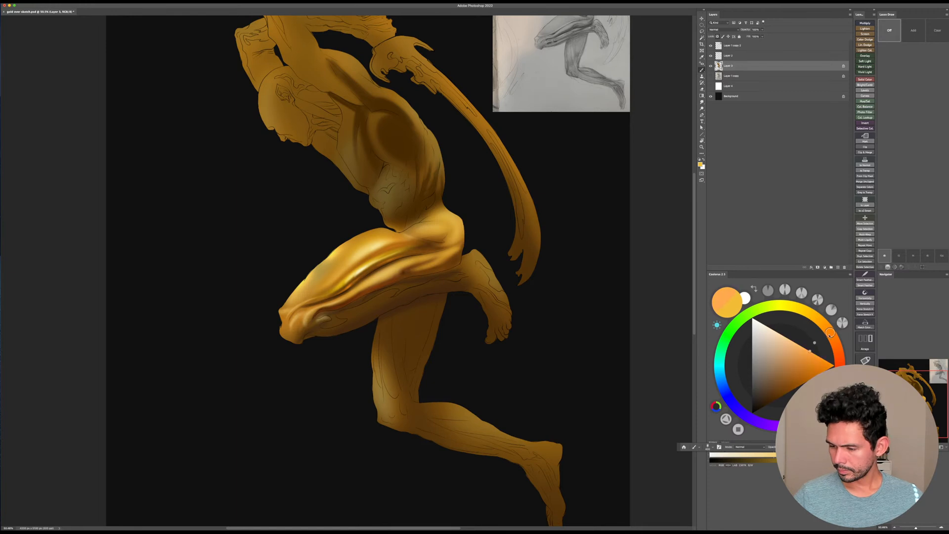
{"action": "left_click", "coordinate": [818, 363]}
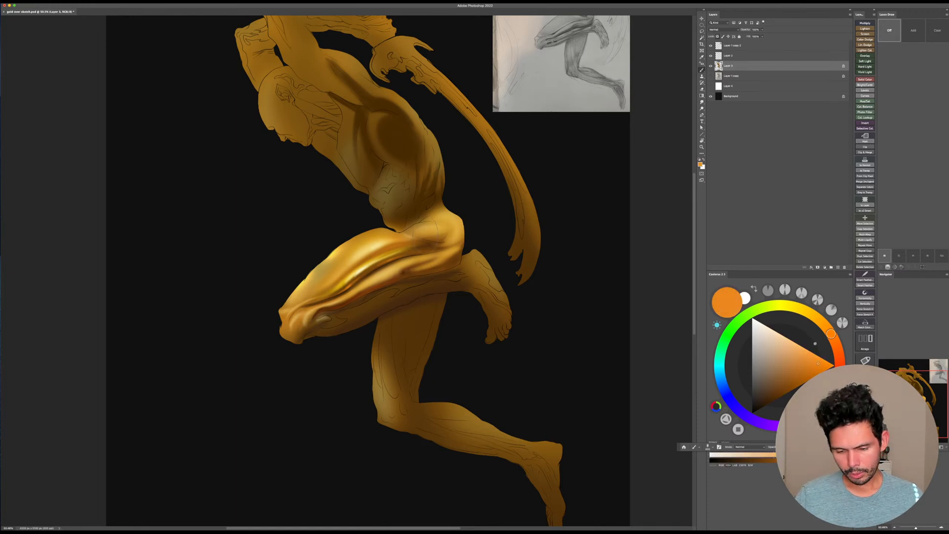
{"action": "mouse_move", "coordinate": [447, 236]}
{"action": "left_mouse_down"}
{"action": "mouse_move", "coordinate": [435, 238]}
{"action": "mouse_move", "coordinate": [452, 273]}
{"action": "mouse_move", "coordinate": [446, 317]}
{"action": "left_mouse_up"}
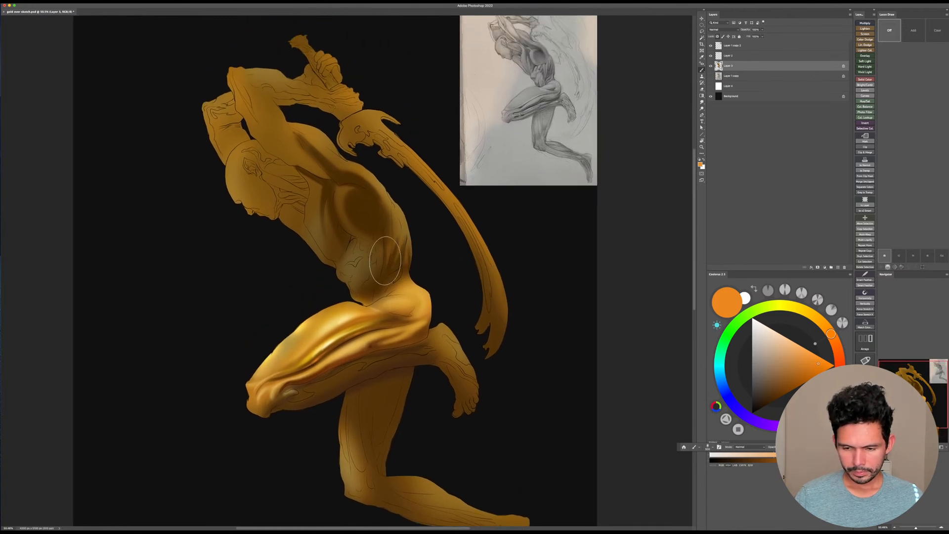
{"action": "mouse_move", "coordinate": [388, 257]}
{"action": "left_mouse_down"}
{"action": "mouse_move", "coordinate": [372, 289]}
{"action": "mouse_move", "coordinate": [403, 260]}
{"action": "mouse_move", "coordinate": [392, 248]}
{"action": "mouse_move", "coordinate": [372, 293]}
{"action": "mouse_move", "coordinate": [405, 239]}
{"action": "mouse_move", "coordinate": [412, 247]}
{"action": "mouse_move", "coordinate": [365, 293]}
{"action": "mouse_move", "coordinate": [377, 291]}
{"action": "mouse_move", "coordinate": [358, 296]}
{"action": "mouse_move", "coordinate": [405, 264]}
{"action": "left_mouse_up"}
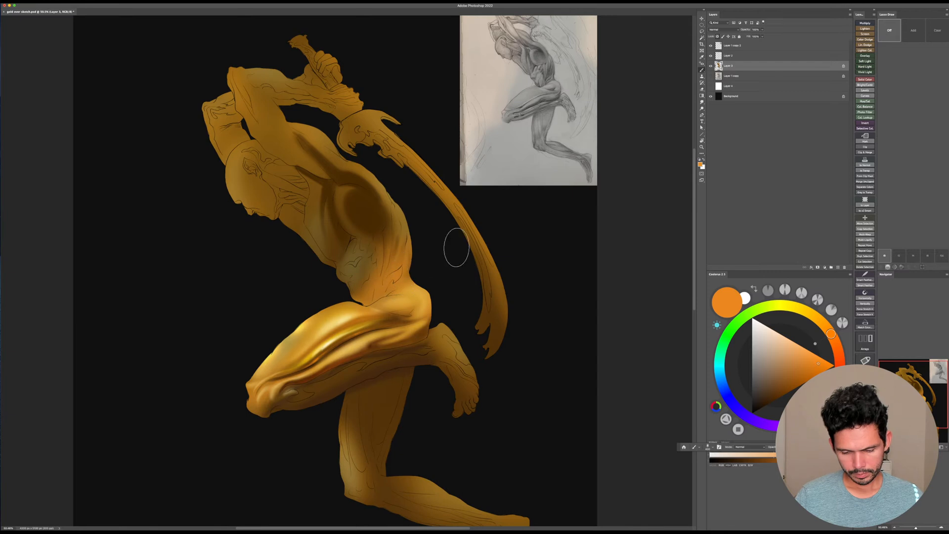
Step: Paint golden yellow highlights along the back and shoulder with a smaller brush, and glaze a more saturated yellow over the flank
{"action": "left_click", "coordinate": [809, 379]}
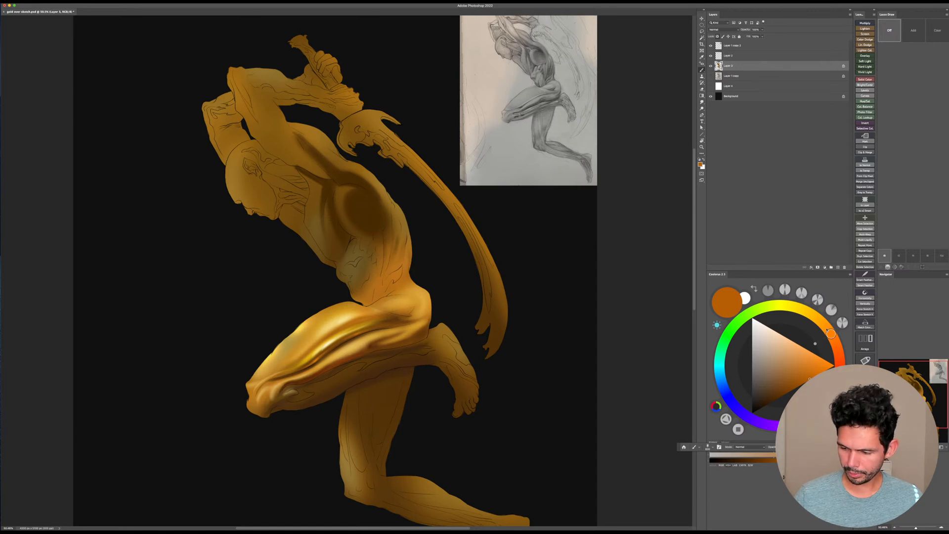
{"action": "left_click_drag", "start_coordinate": [828, 330], "coordinate": [815, 317]}
{"action": "left_click", "coordinate": [812, 358]}
{"action": "key", "text": "bracketright"}
{"action": "key", "text": "bracketleft"}
{"action": "key", "text": "bracketleft"}
{"action": "key", "text": "bracketleft"}
{"action": "key", "text": "bracketleft"}
{"action": "key", "text": "bracketleft"}
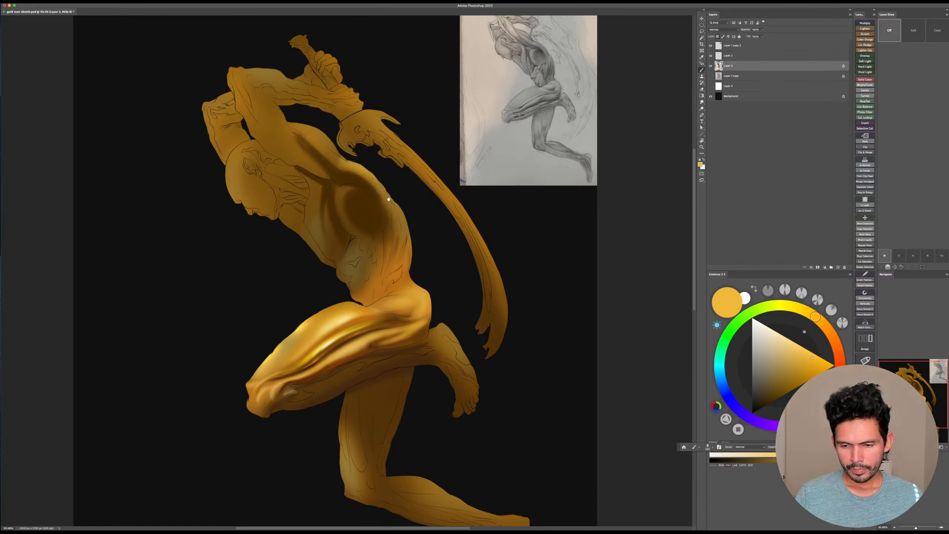
{"action": "left_click_drag", "start_coordinate": [387, 182], "coordinate": [394, 224]}
{"action": "mouse_move", "coordinate": [303, 166]}
{"action": "left_mouse_down"}
{"action": "mouse_move", "coordinate": [328, 165]}
{"action": "mouse_move", "coordinate": [330, 175]}
{"action": "mouse_move", "coordinate": [318, 163]}
{"action": "mouse_move", "coordinate": [361, 213]}
{"action": "left_mouse_up"}
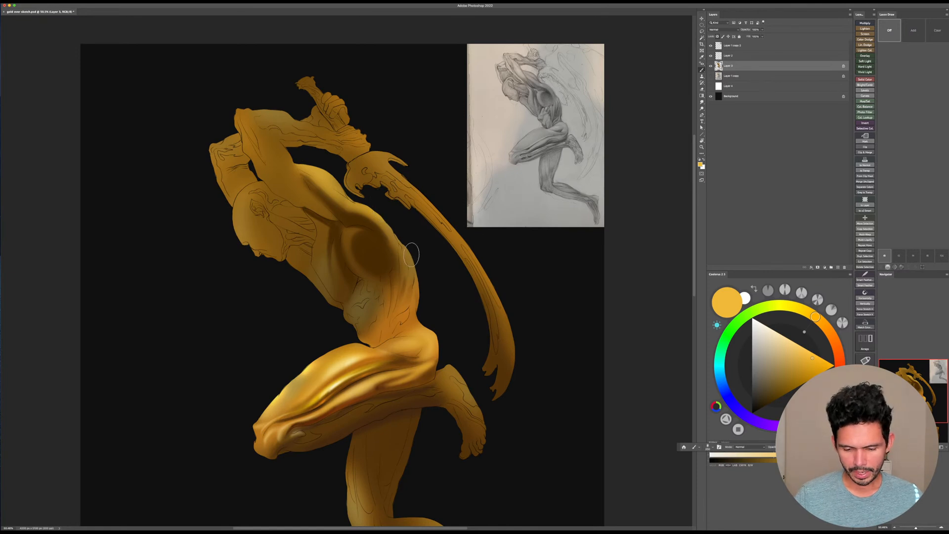
{"action": "left_click", "coordinate": [823, 364]}
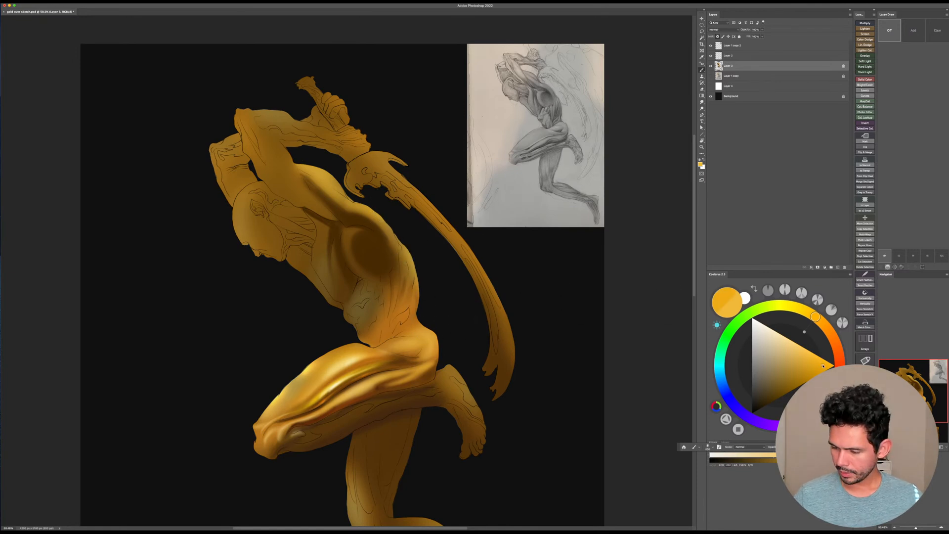
{"action": "left_click", "coordinate": [828, 365]}
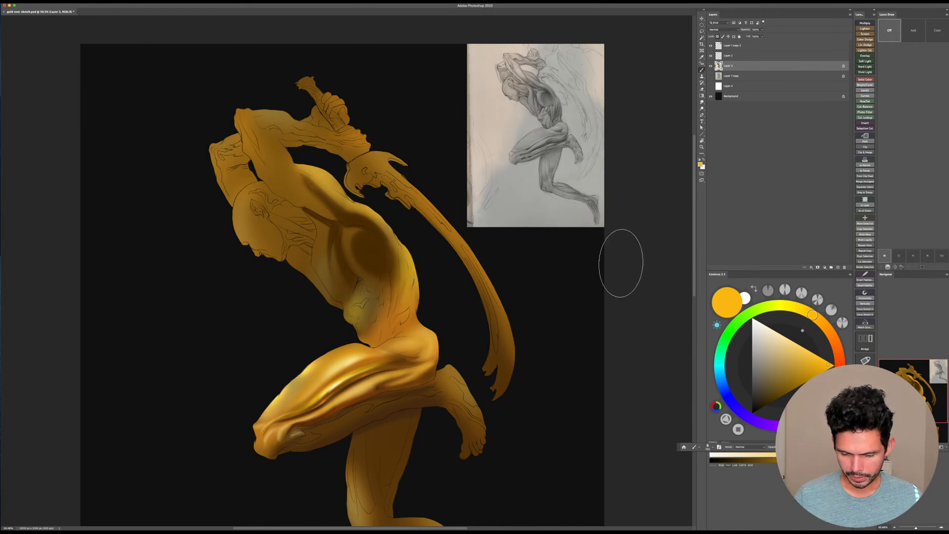
Step: Sample the dark brown from the rib shadow, darken it, and paint small shadows between the abdominal muscles with a reduced brush
{"action": "left_click", "coordinate": [373, 266], "text": "alt"}
{"action": "mouse_move", "coordinate": [355, 319]}
{"action": "left_mouse_down"}
{"action": "mouse_move", "coordinate": [394, 313]}
{"action": "mouse_move", "coordinate": [366, 332]}
{"action": "mouse_move", "coordinate": [385, 328]}
{"action": "mouse_move", "coordinate": [379, 343]}
{"action": "mouse_move", "coordinate": [360, 317]}
{"action": "left_mouse_up"}
{"action": "left_click", "coordinate": [771, 402]}
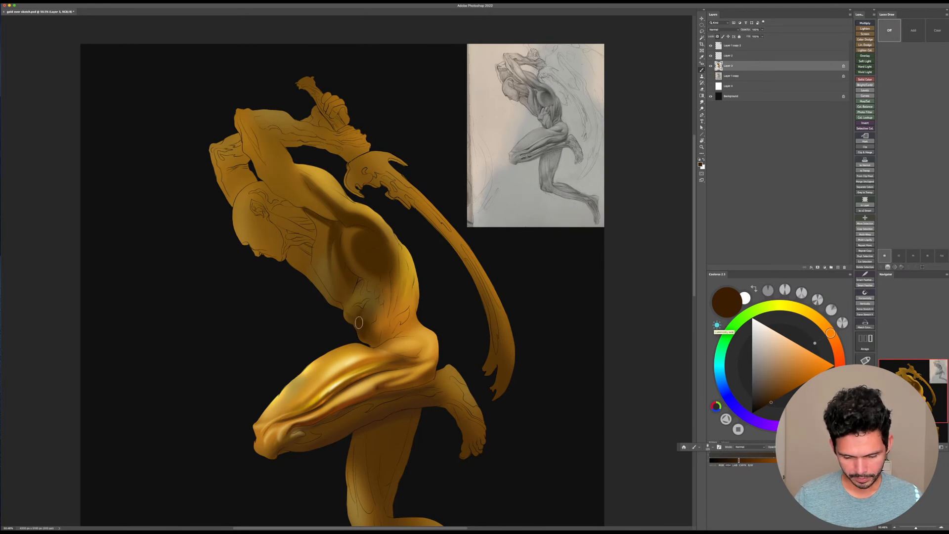
{"action": "key", "text": "bracketleft"}
{"action": "key", "text": "bracketleft"}
{"action": "key", "text": "bracketleft"}
{"action": "key", "text": "bracketleft"}
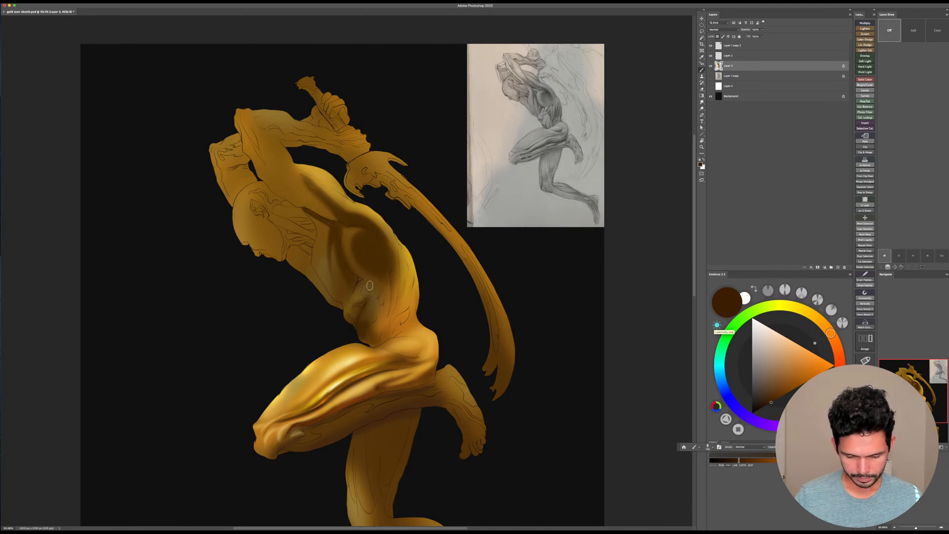
{"action": "left_click_drag", "start_coordinate": [369, 286], "coordinate": [368, 293]}
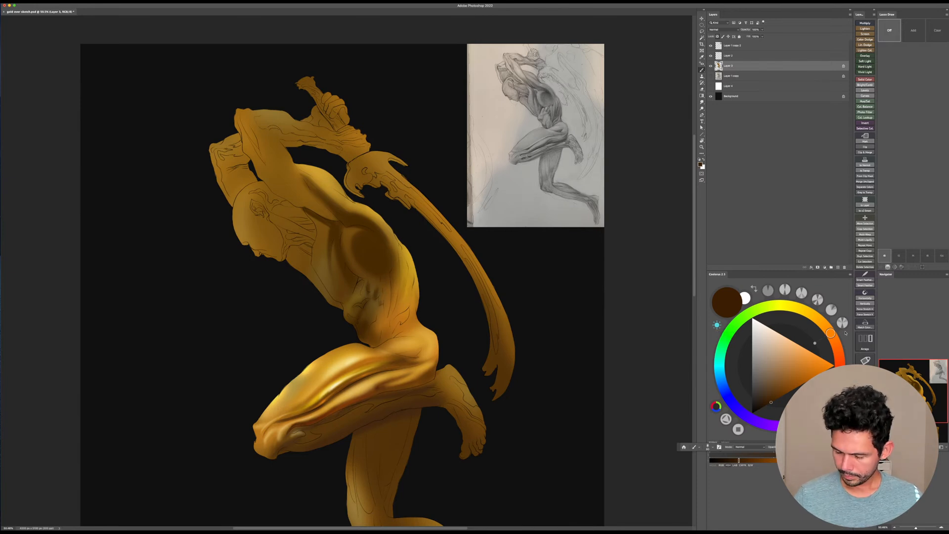
Step: Choose a golden amber, save the document, and brush lighter tones over the abdominal muscles and down toward the groin
{"action": "left_click", "coordinate": [822, 322]}
{"action": "left_click", "coordinate": [810, 367]}
{"action": "left_click_drag", "start_coordinate": [491, 346], "coordinate": [483, 309]}
{"action": "key", "text": "super+s"}
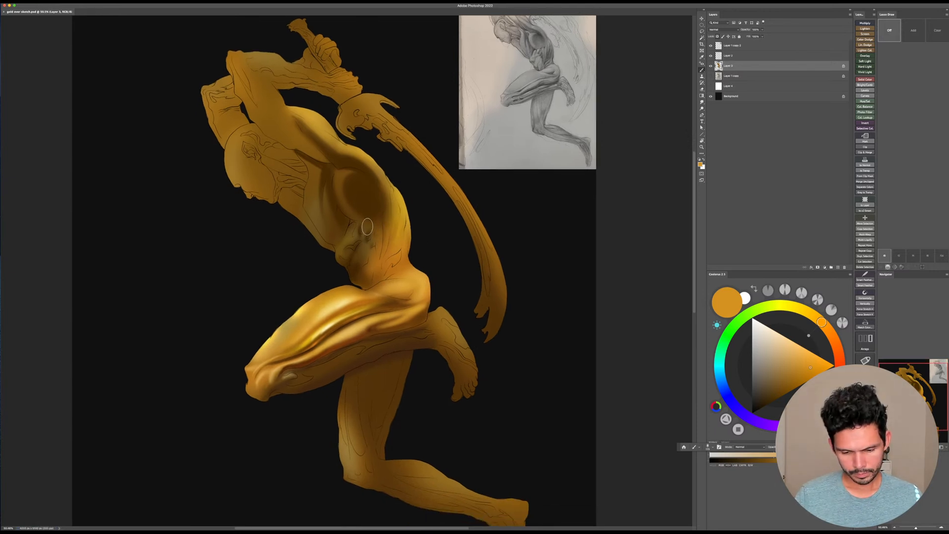
{"action": "mouse_move", "coordinate": [366, 227]}
{"action": "left_mouse_down"}
{"action": "mouse_move", "coordinate": [375, 283]}
{"action": "mouse_move", "coordinate": [361, 228]}
{"action": "mouse_move", "coordinate": [350, 240]}
{"action": "mouse_move", "coordinate": [366, 233]}
{"action": "mouse_move", "coordinate": [365, 256]}
{"action": "mouse_move", "coordinate": [378, 243]}
{"action": "mouse_move", "coordinate": [379, 278]}
{"action": "mouse_move", "coordinate": [381, 242]}
{"action": "mouse_move", "coordinate": [407, 200]}
{"action": "mouse_move", "coordinate": [406, 237]}
{"action": "mouse_move", "coordinate": [368, 252]}
{"action": "mouse_move", "coordinate": [371, 238]}
{"action": "mouse_move", "coordinate": [375, 253]}
{"action": "mouse_move", "coordinate": [364, 239]}
{"action": "mouse_move", "coordinate": [358, 288]}
{"action": "left_mouse_up"}
{"action": "key", "text": "bracketright"}
{"action": "key", "text": "bracketright"}
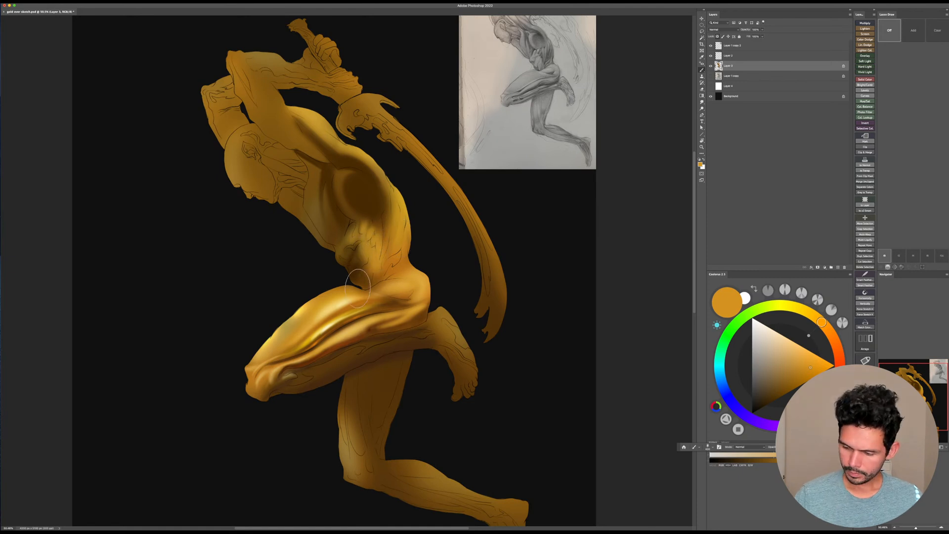
Step: Shift the colour to a deeper orange and paint warm accents on the lower abdomen with a smaller brush
{"action": "left_click_drag", "start_coordinate": [822, 322], "coordinate": [830, 333]}
{"action": "left_click_drag", "start_coordinate": [811, 368], "coordinate": [814, 372]}
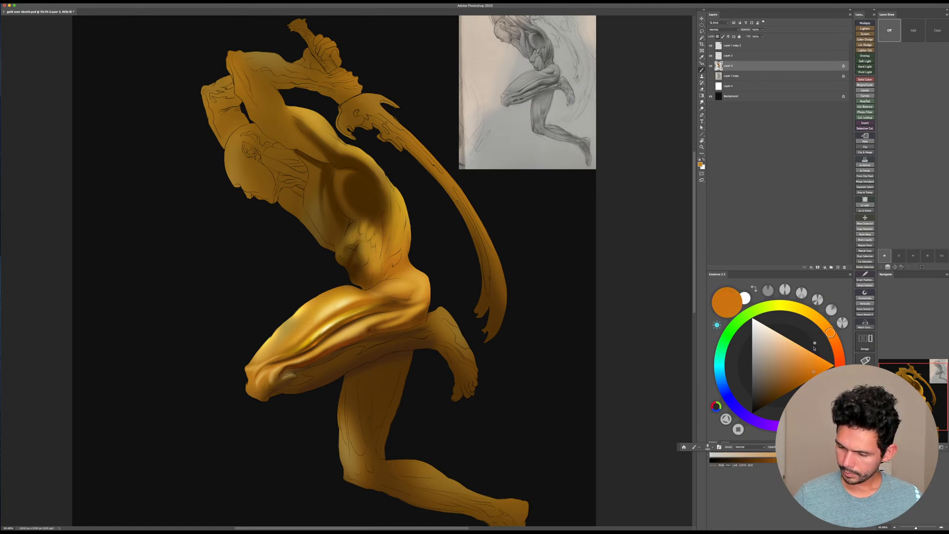
{"action": "key", "text": "bracketleft"}
{"action": "key", "text": "bracketleft"}
{"action": "key", "text": "bracketleft"}
{"action": "mouse_move", "coordinate": [365, 255]}
{"action": "left_mouse_down"}
{"action": "mouse_move", "coordinate": [361, 237]}
{"action": "mouse_move", "coordinate": [377, 270]}
{"action": "left_mouse_up"}
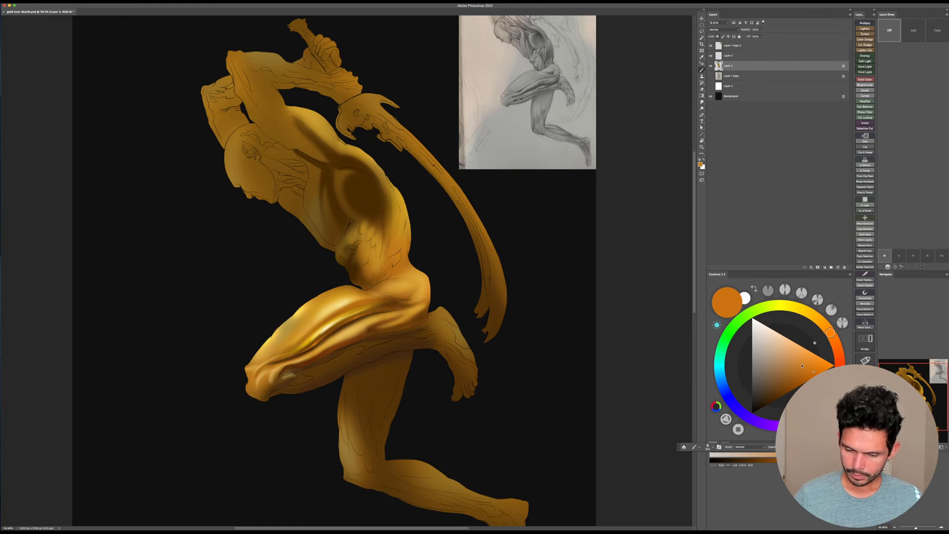
Step: Darken the orange to a brown and paint soft shadows along the flank and lower abdomen, adjusting the brush size
{"action": "left_click_drag", "start_coordinate": [801, 384], "coordinate": [790, 392]}
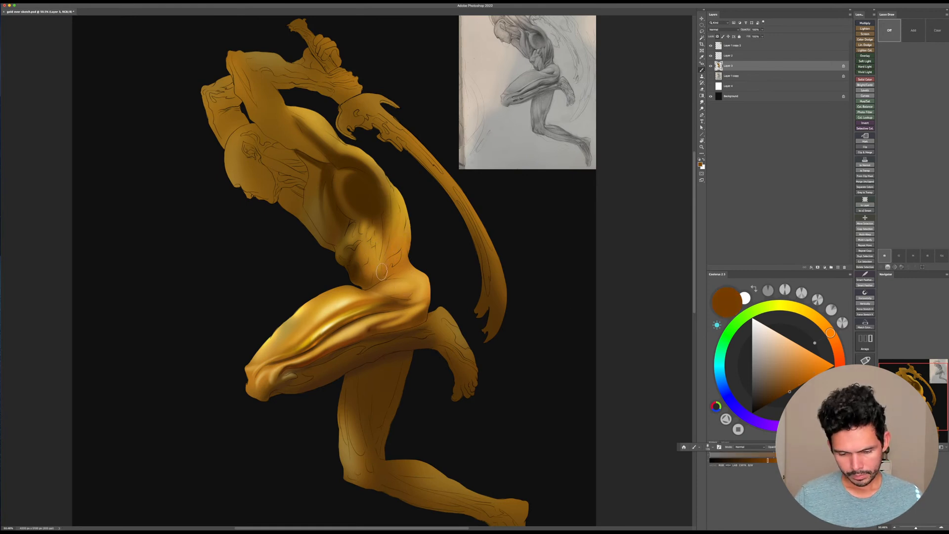
{"action": "mouse_move", "coordinate": [548, 101]}
{"action": "left_mouse_down"}
{"action": "mouse_move", "coordinate": [588, 99]}
{"action": "mouse_move", "coordinate": [509, 300]}
{"action": "mouse_move", "coordinate": [518, 281]}
{"action": "mouse_move", "coordinate": [460, 289]}
{"action": "left_mouse_up"}
{"action": "left_click_drag", "start_coordinate": [414, 359], "coordinate": [414, 193]}
{"action": "left_click_drag", "start_coordinate": [372, 308], "coordinate": [389, 307]}
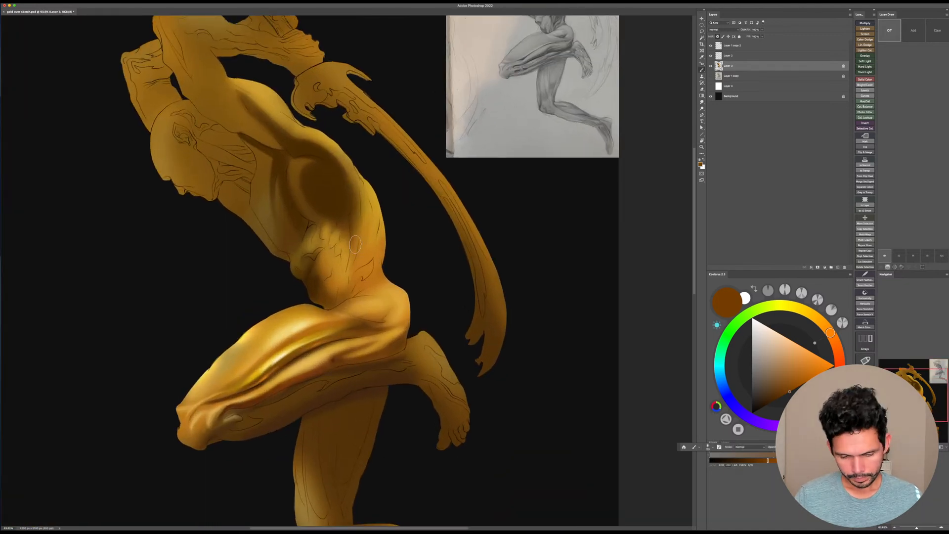
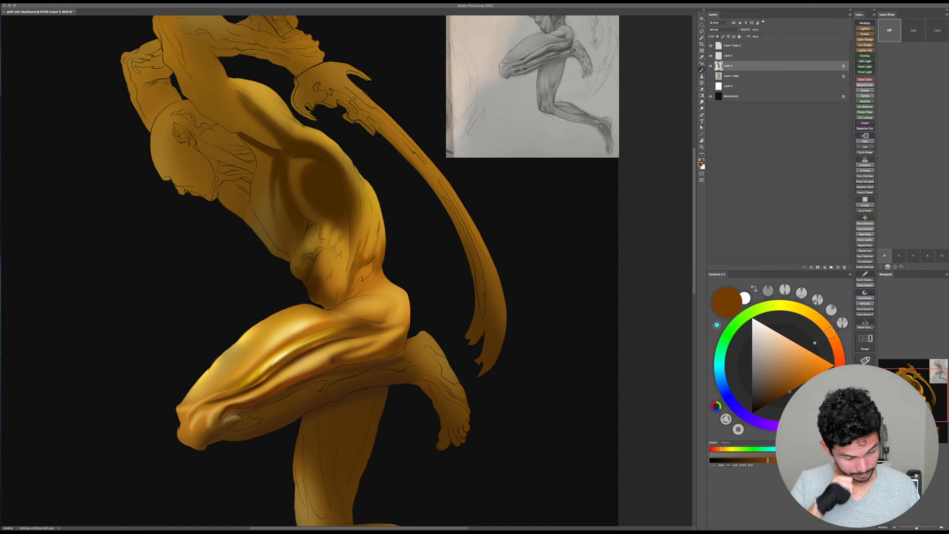
{"action": "left_click", "coordinate": [411, 280]}
{"action": "left_click_drag", "start_coordinate": [411, 280], "coordinate": [383, 282], "text": "super"}
{"action": "left_click_drag", "start_coordinate": [371, 325], "coordinate": [410, 305]}
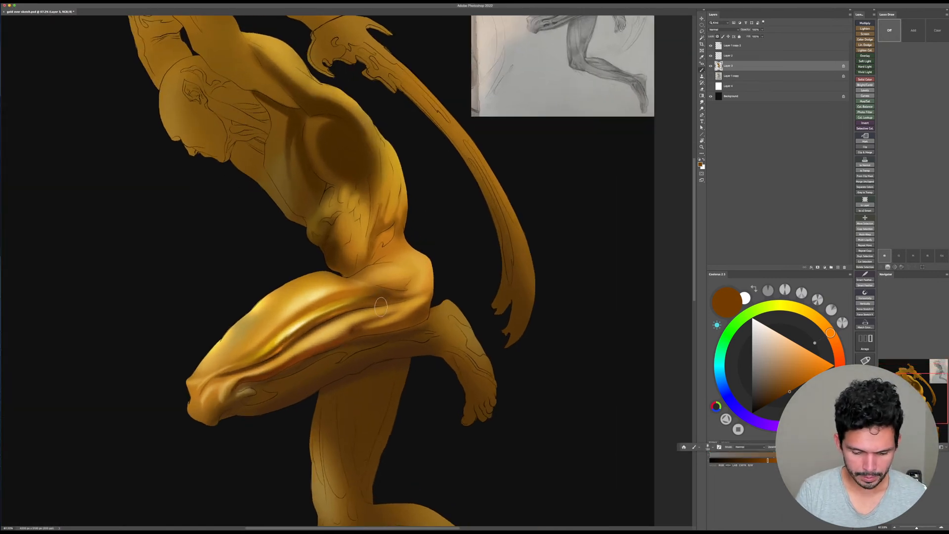
Step: Adjust the brush tip, sample a gold from the thigh, darken it to deep brown, and shade the area just above the knee
{"action": "right_click", "coordinate": [381, 307]}
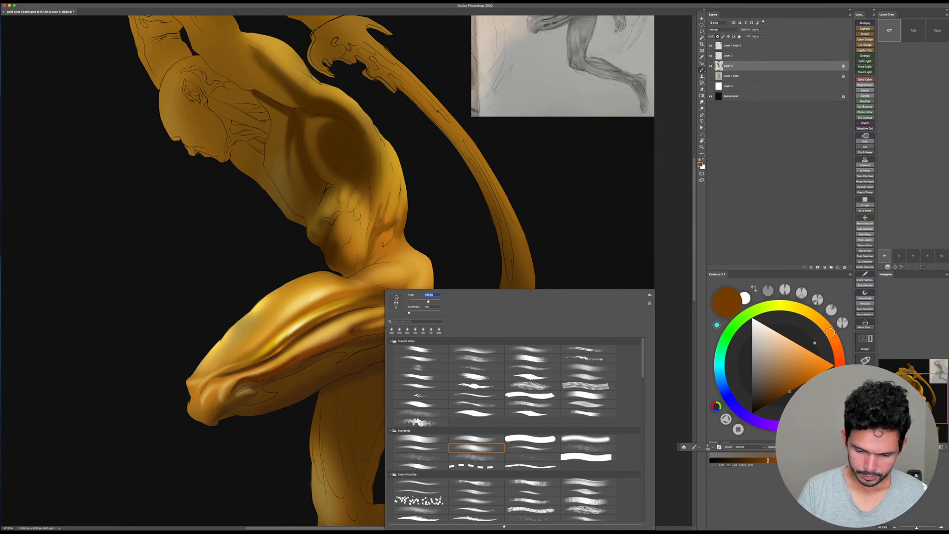
{"action": "left_click_drag", "start_coordinate": [397, 296], "coordinate": [398, 298]}
{"action": "left_click", "coordinate": [364, 326]}
{"action": "left_click_drag", "start_coordinate": [364, 326], "coordinate": [354, 326], "text": "super"}
{"action": "left_click_drag", "start_coordinate": [354, 327], "coordinate": [379, 294]}
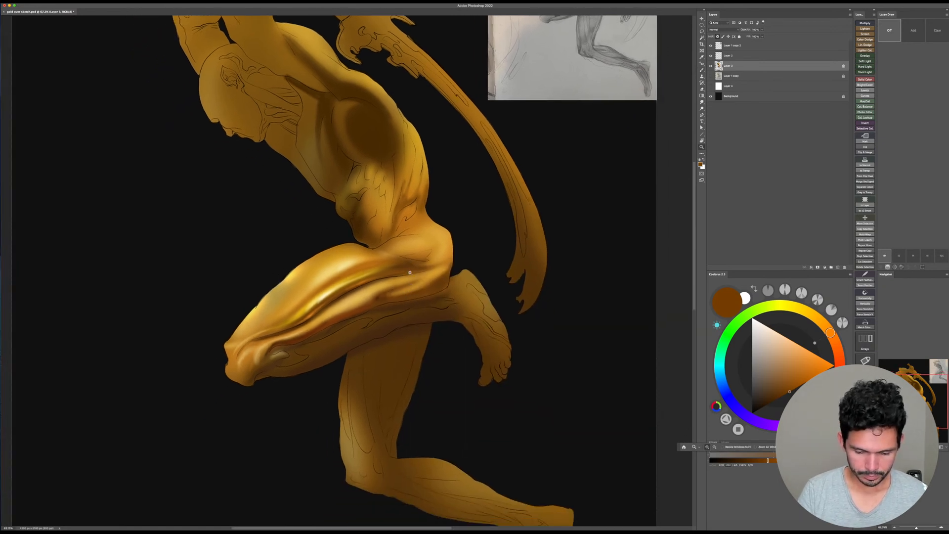
{"action": "left_click", "coordinate": [271, 304], "text": "alt"}
{"action": "left_click", "coordinate": [278, 315], "text": "alt"}
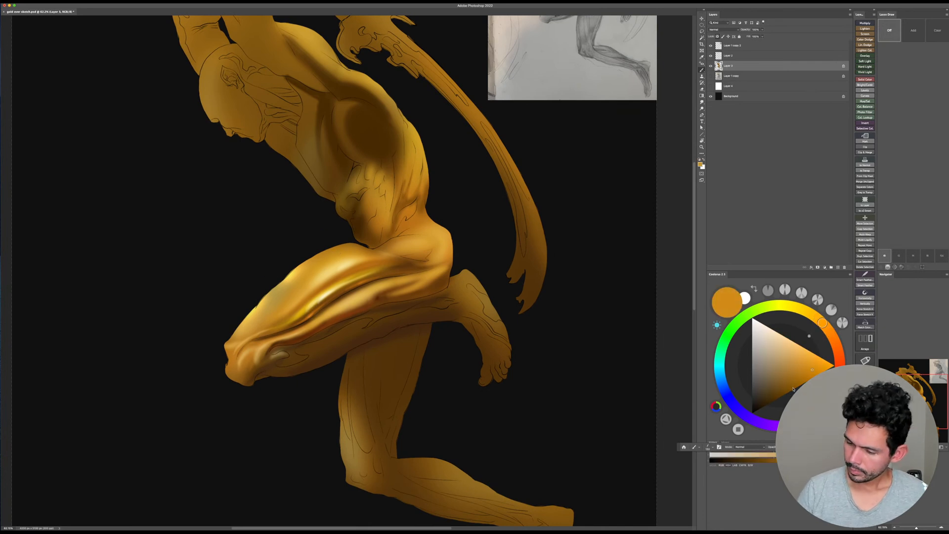
{"action": "left_click_drag", "start_coordinate": [793, 389], "coordinate": [772, 400]}
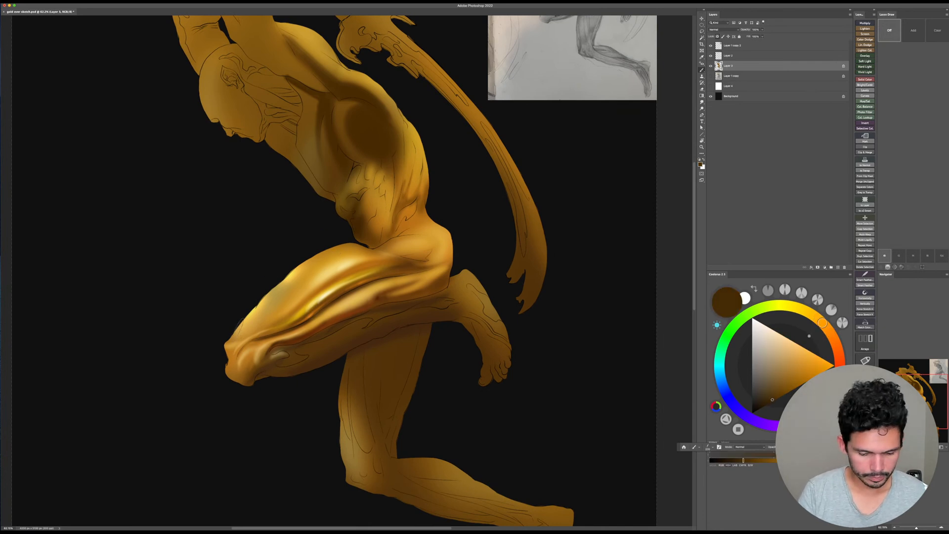
{"action": "mouse_move", "coordinate": [232, 319]}
{"action": "left_mouse_down"}
{"action": "mouse_move", "coordinate": [243, 338]}
{"action": "mouse_move", "coordinate": [260, 327]}
{"action": "left_mouse_up"}
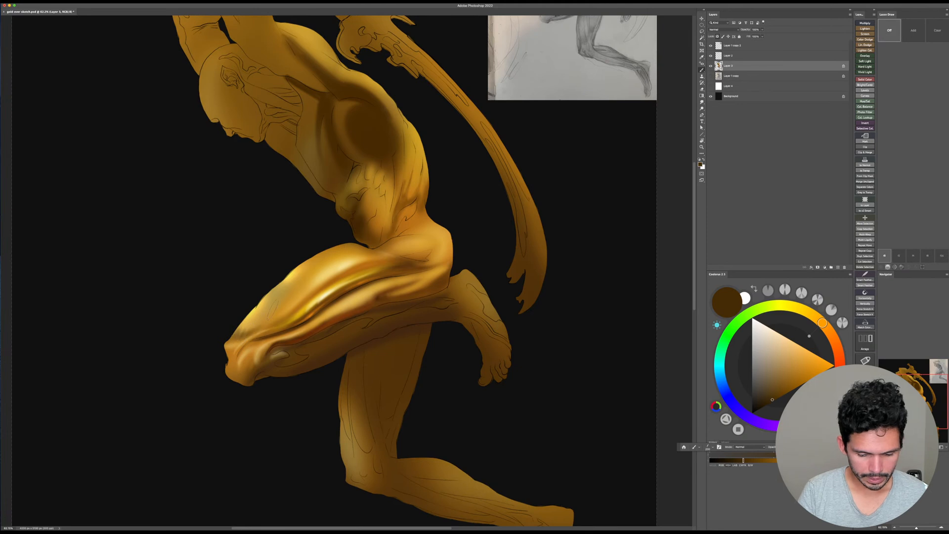
Step: Switch to another brush in the Standards group and refine the dark shadow shapes over the bent knee with a smaller tip
{"action": "right_click", "coordinate": [289, 313]}
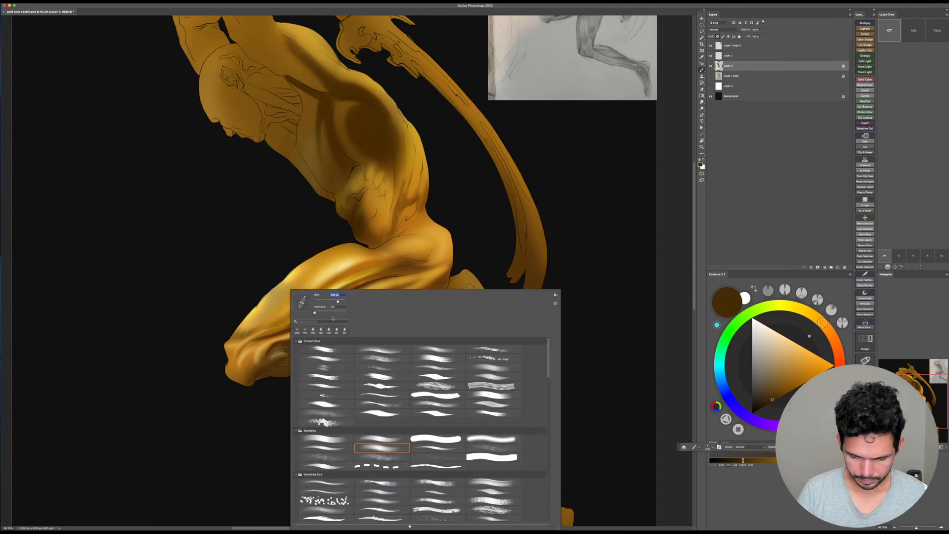
{"action": "left_click", "coordinate": [340, 447]}
{"action": "left_click_drag", "start_coordinate": [246, 336], "coordinate": [245, 323]}
{"action": "key", "text": "r"}
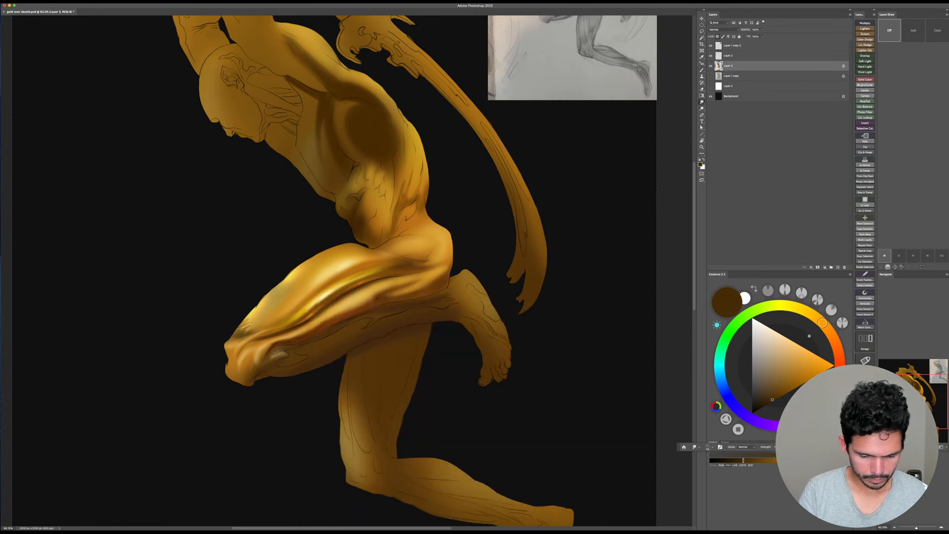
{"action": "key", "text": "b"}
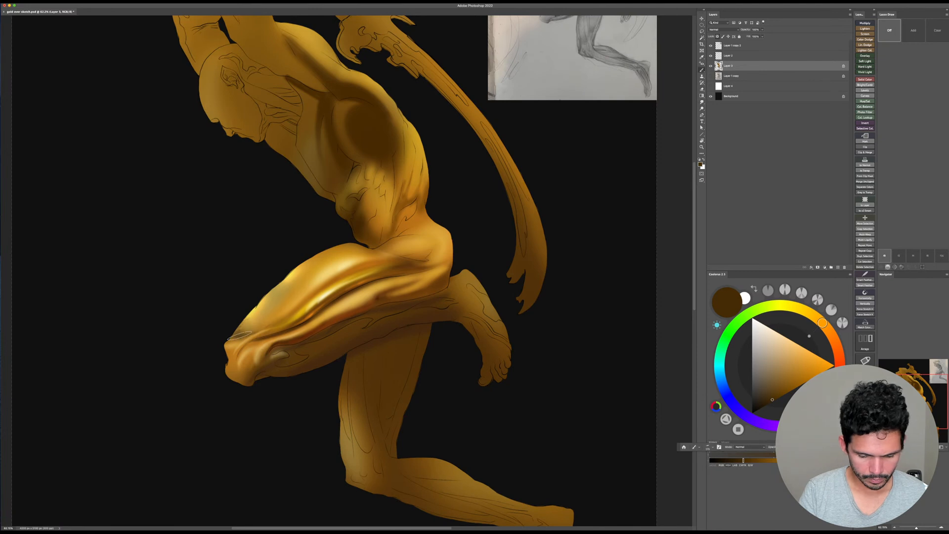
{"action": "key", "text": "bracketleft"}
{"action": "mouse_move", "coordinate": [228, 352]}
{"action": "left_mouse_down"}
{"action": "mouse_move", "coordinate": [263, 346]}
{"action": "mouse_move", "coordinate": [293, 304]}
{"action": "mouse_move", "coordinate": [244, 341]}
{"action": "mouse_move", "coordinate": [248, 327]}
{"action": "mouse_move", "coordinate": [233, 345]}
{"action": "mouse_move", "coordinate": [224, 337]}
{"action": "mouse_move", "coordinate": [236, 351]}
{"action": "mouse_move", "coordinate": [239, 332]}
{"action": "mouse_move", "coordinate": [244, 352]}
{"action": "left_mouse_up"}
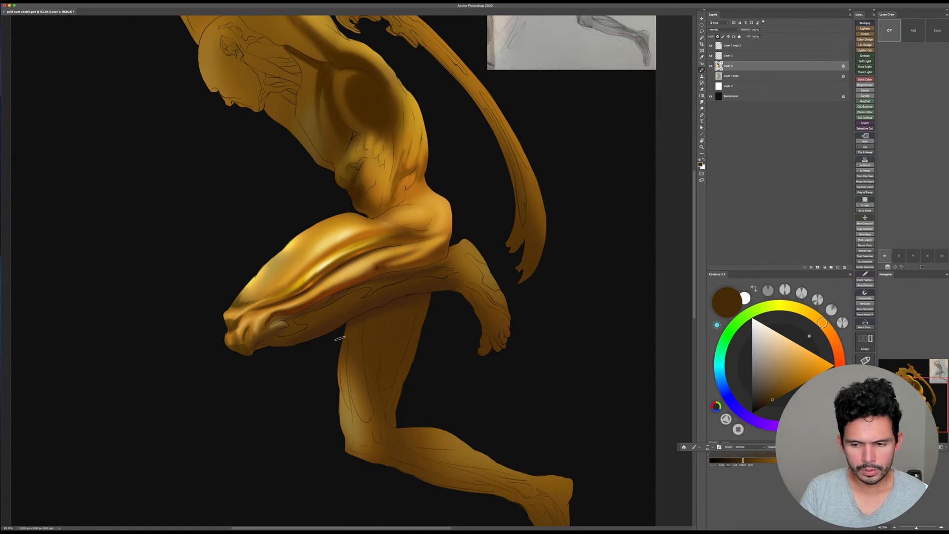
Step: Choose a dark reddish orange and paint a warm reflected glow along the underside of the bent leg
{"action": "mouse_move", "coordinate": [591, 214]}
{"action": "left_mouse_down"}
{"action": "mouse_move", "coordinate": [598, 227]}
{"action": "mouse_move", "coordinate": [499, 439]}
{"action": "left_mouse_up"}
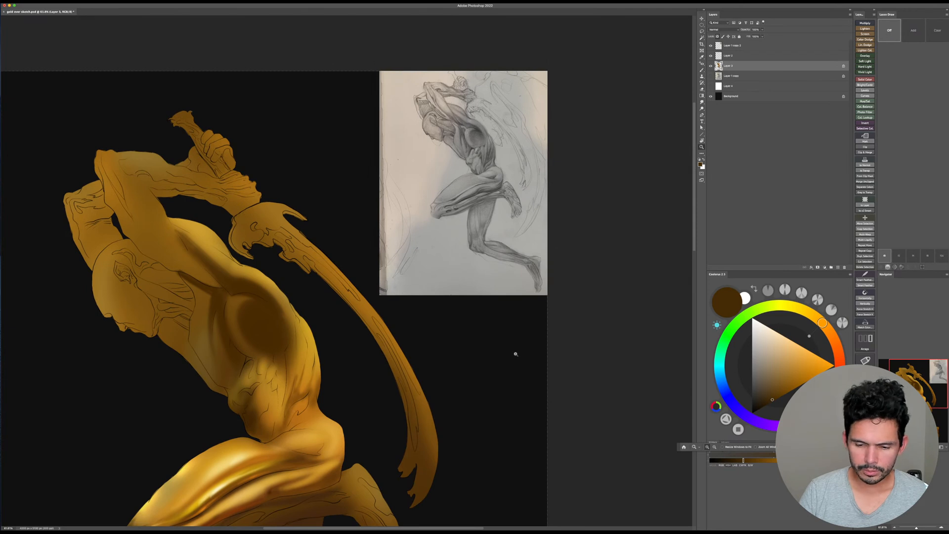
{"action": "scroll", "coordinate": [449, 432], "scroll_direction": "down", "scroll_amount": 8}
{"action": "scroll", "coordinate": [449, 432], "scroll_direction": "left", "scroll_amount": 4}
{"action": "key", "text": "b"}
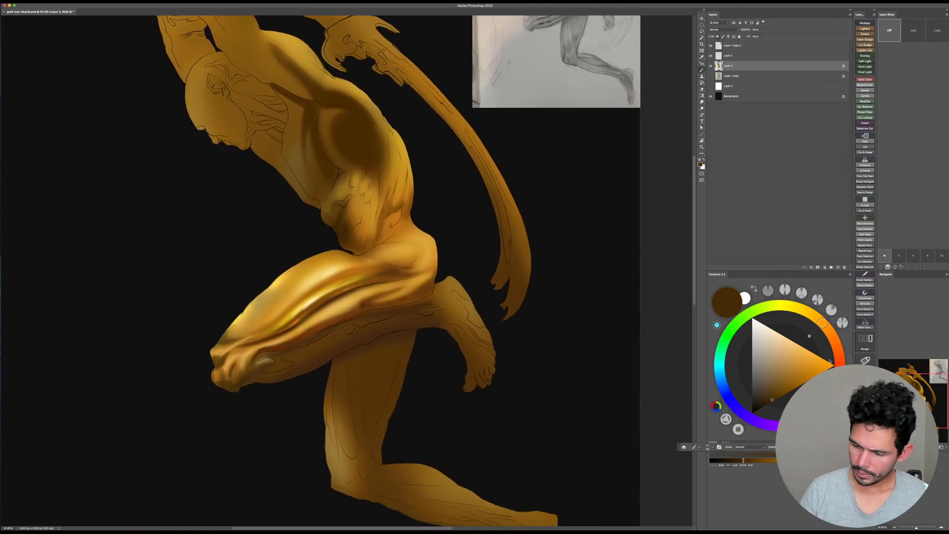
{"action": "left_click", "coordinate": [835, 342]}
{"action": "left_click", "coordinate": [836, 344]}
{"action": "left_click", "coordinate": [798, 387]}
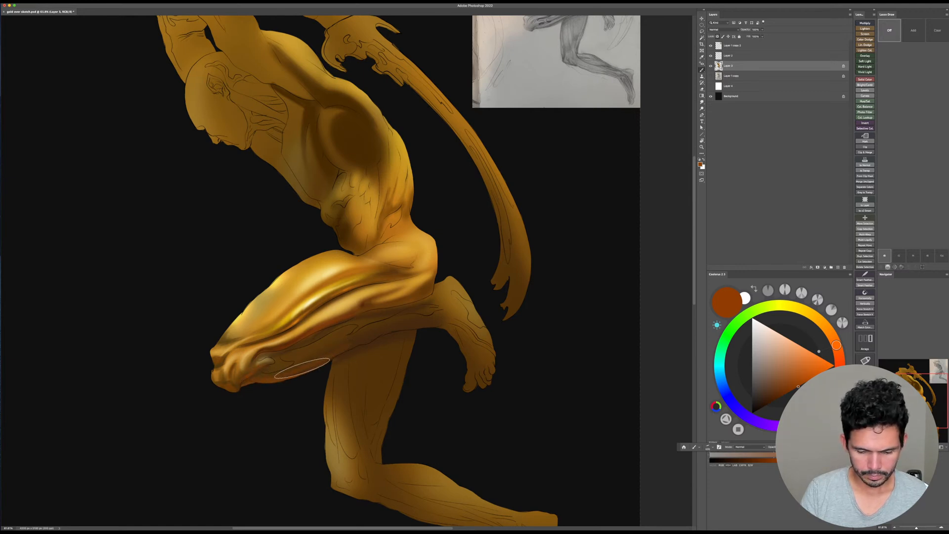
{"action": "left_click_drag", "start_coordinate": [369, 339], "coordinate": [431, 324]}
{"action": "left_click_drag", "start_coordinate": [470, 381], "coordinate": [486, 359]}
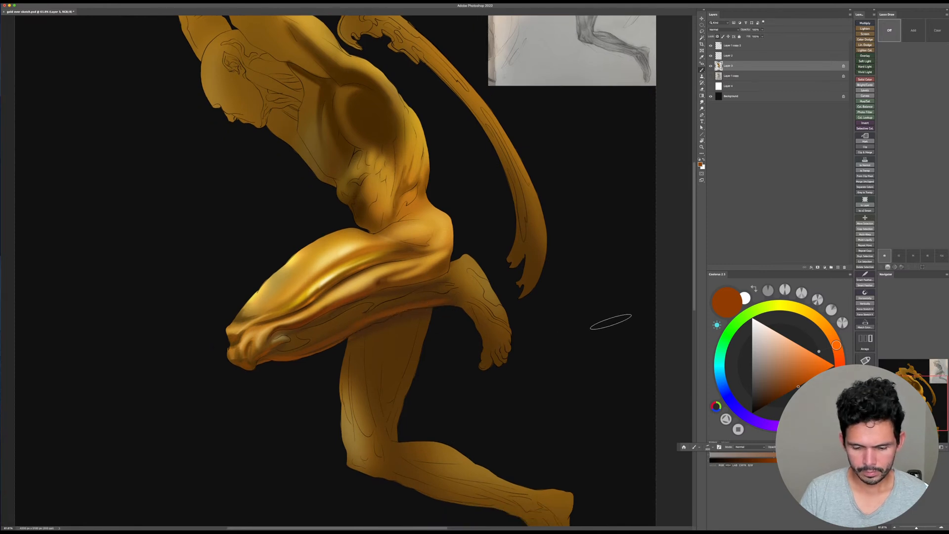
Step: Darken the colour to black and paint the cast shadow beneath the bent leg onto the standing leg's upper thigh
{"action": "left_click_drag", "start_coordinate": [768, 404], "coordinate": [756, 411]}
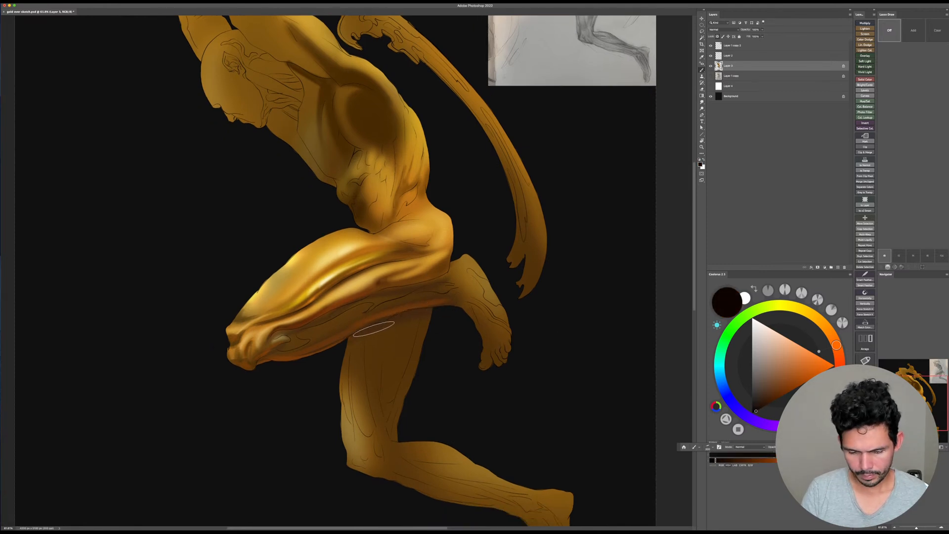
{"action": "key", "text": "bracketright"}
{"action": "key", "text": "bracketright"}
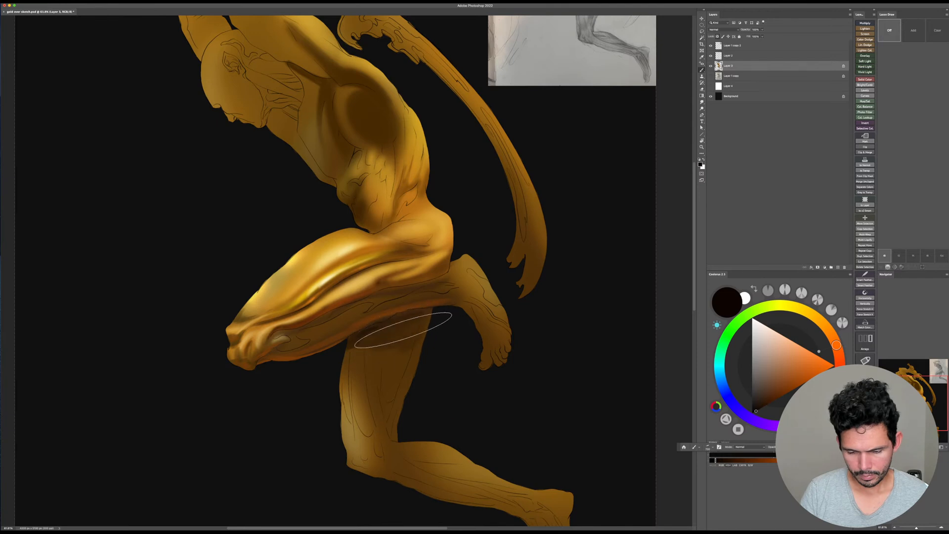
{"action": "mouse_move", "coordinate": [370, 337]}
{"action": "left_mouse_down"}
{"action": "mouse_move", "coordinate": [424, 326]}
{"action": "mouse_move", "coordinate": [412, 315]}
{"action": "mouse_move", "coordinate": [375, 328]}
{"action": "mouse_move", "coordinate": [445, 321]}
{"action": "mouse_move", "coordinate": [418, 333]}
{"action": "left_mouse_up"}
{"action": "key", "text": "bracketleft"}
{"action": "left_click", "coordinate": [753, 413]}
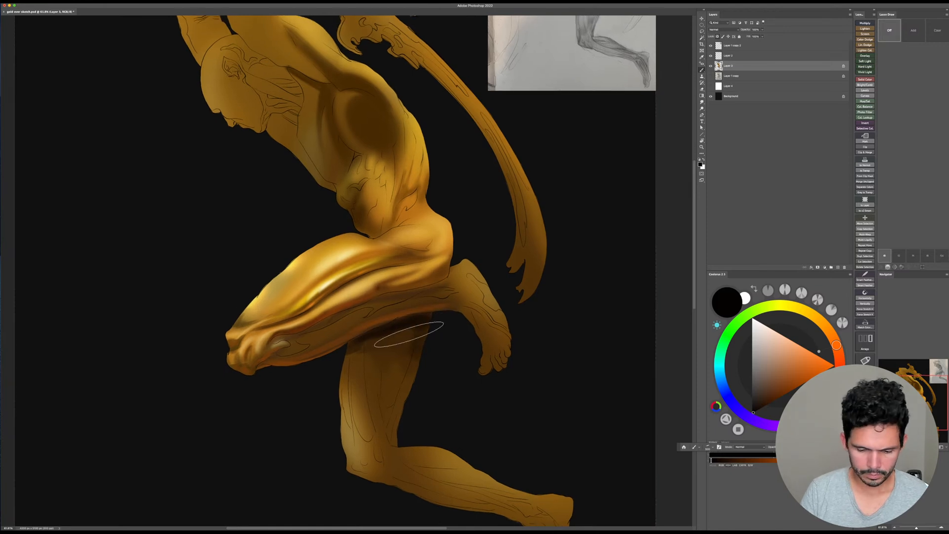
{"action": "key", "text": "bracketleft"}
Step: Sample the brown from the underside of the bent leg, lighten it to an orange-brown, and tint the calf with a reduced brush
{"action": "left_click", "coordinate": [316, 346], "text": "alt"}
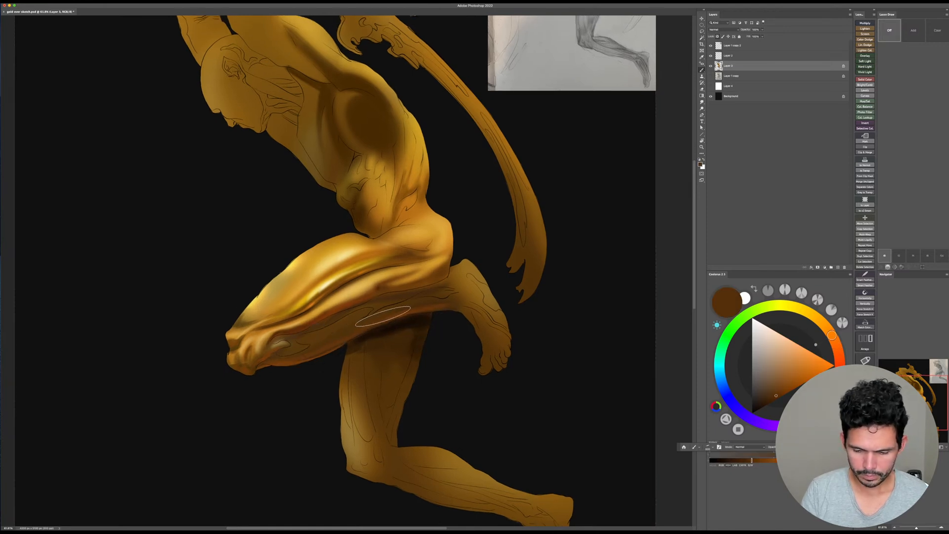
{"action": "left_click", "coordinate": [787, 393]}
{"action": "key", "text": "bracketleft"}
{"action": "key", "text": "bracketleft"}
{"action": "key", "text": "bracketleft"}
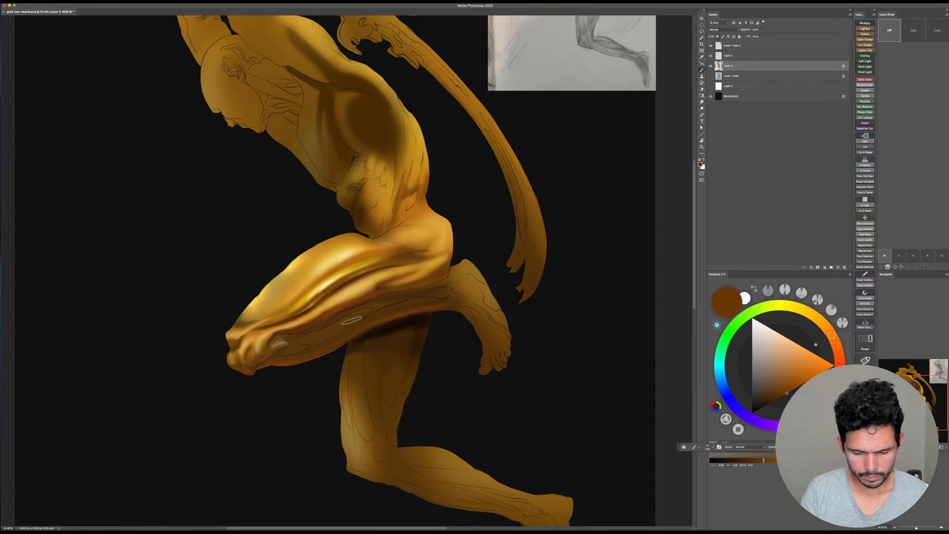
{"action": "left_click", "coordinate": [794, 389]}
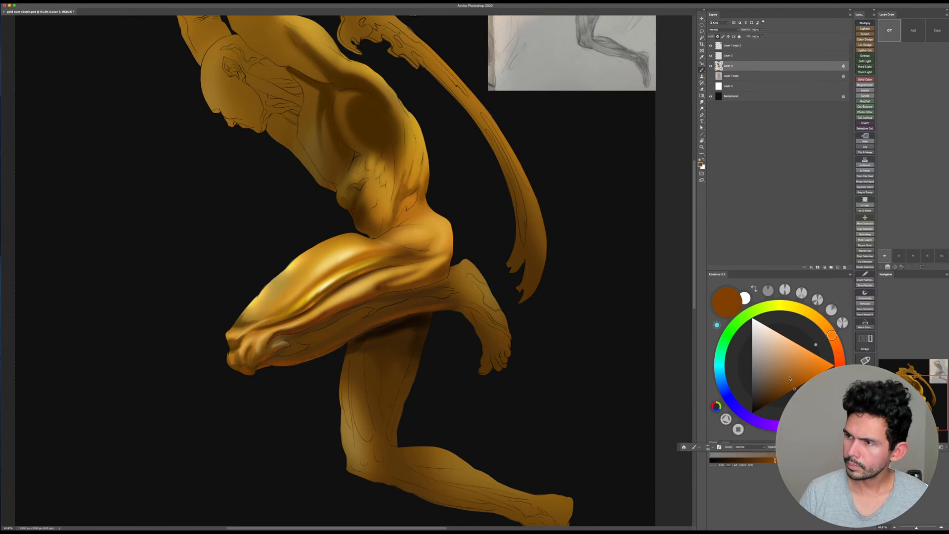
{"action": "key", "text": "bracketright"}
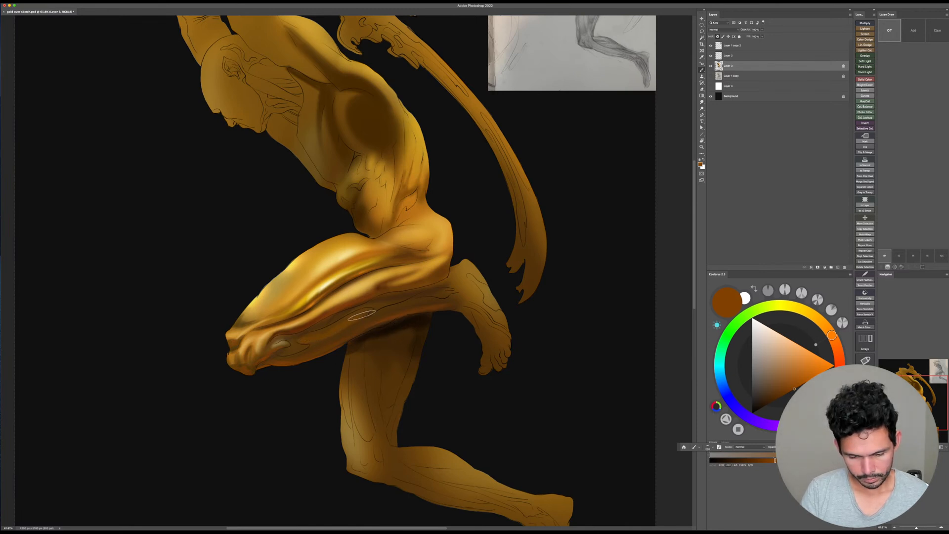
Step: Paint fine orange-brown lights along the bent leg's calf muscle contours, varying the brush between small sizes
{"action": "key", "text": "bracketleft"}
{"action": "key", "text": "bracketleft"}
{"action": "key", "text": "bracketleft"}
{"action": "key", "text": "bracketleft"}
{"action": "key", "text": "bracketleft"}
{"action": "key", "text": "bracketleft"}
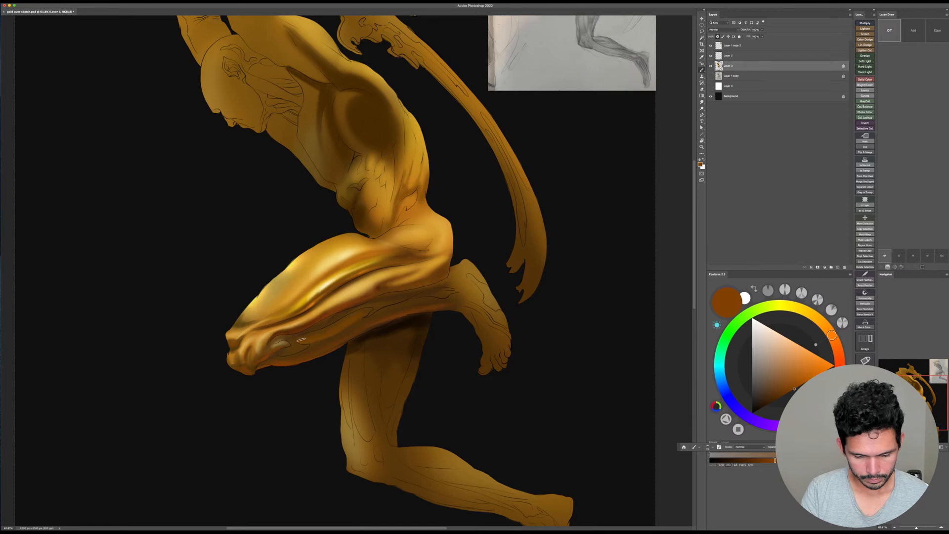
{"action": "key", "text": "bracketright"}
{"action": "key", "text": "bracketright"}
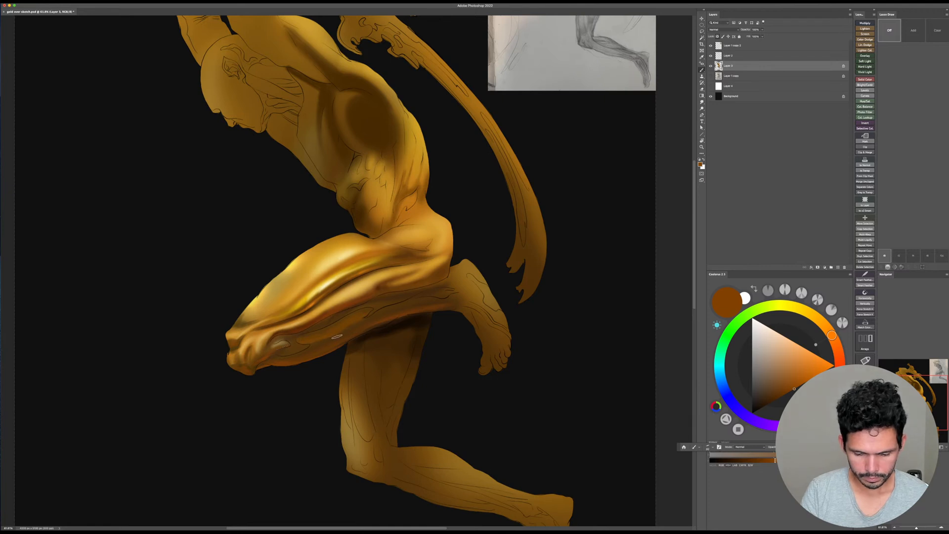
{"action": "key", "text": "bracketright"}
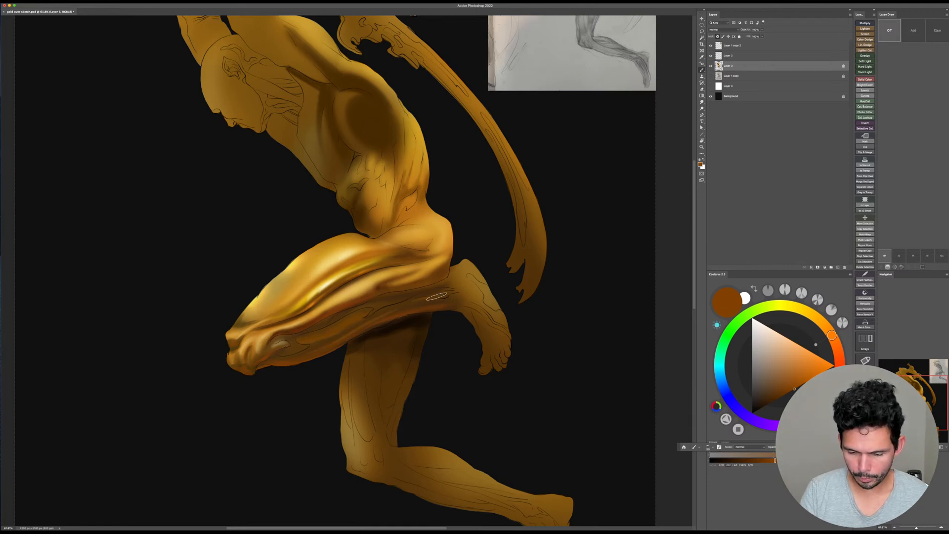
Step: Brush orange-brown modelling over the raised ankle and down the edge of the foot
{"action": "key", "text": "bracketleft"}
{"action": "key", "text": "bracketleft"}
{"action": "key", "text": "bracketleft"}
{"action": "key", "text": "bracketleft"}
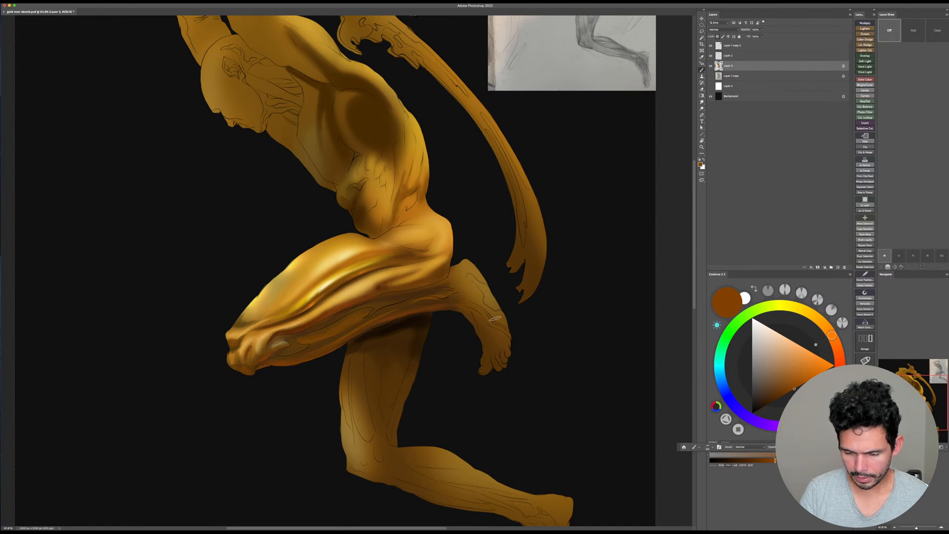
{"action": "key", "text": "bracketright"}
{"action": "key", "text": "bracketright"}
{"action": "mouse_move", "coordinate": [467, 311]}
{"action": "left_mouse_down"}
{"action": "mouse_move", "coordinate": [492, 329]}
{"action": "mouse_move", "coordinate": [493, 362]}
{"action": "mouse_move", "coordinate": [505, 352]}
{"action": "left_mouse_up"}
{"action": "key", "text": "bracketright"}
{"action": "key", "text": "bracketright"}
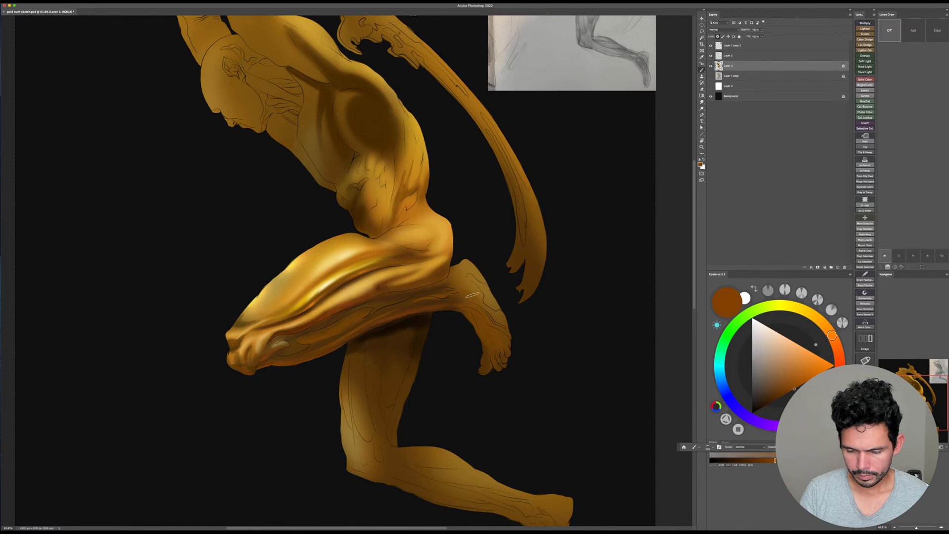
Step: Sample the gold from the raised heel, lighten it to a pale gold, and paint and smudge highlights down the ankle and foot
{"action": "left_click", "coordinate": [465, 262], "text": "alt"}
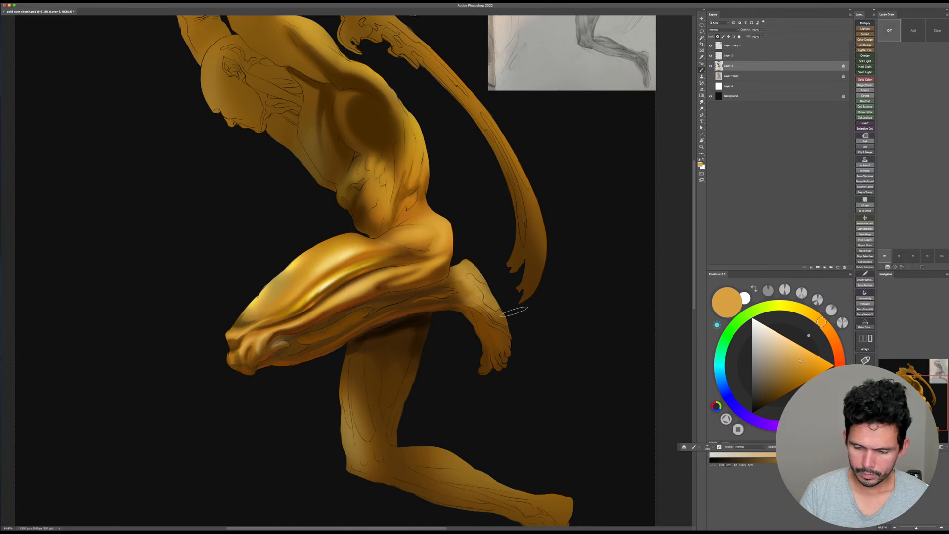
{"action": "left_click", "coordinate": [792, 349]}
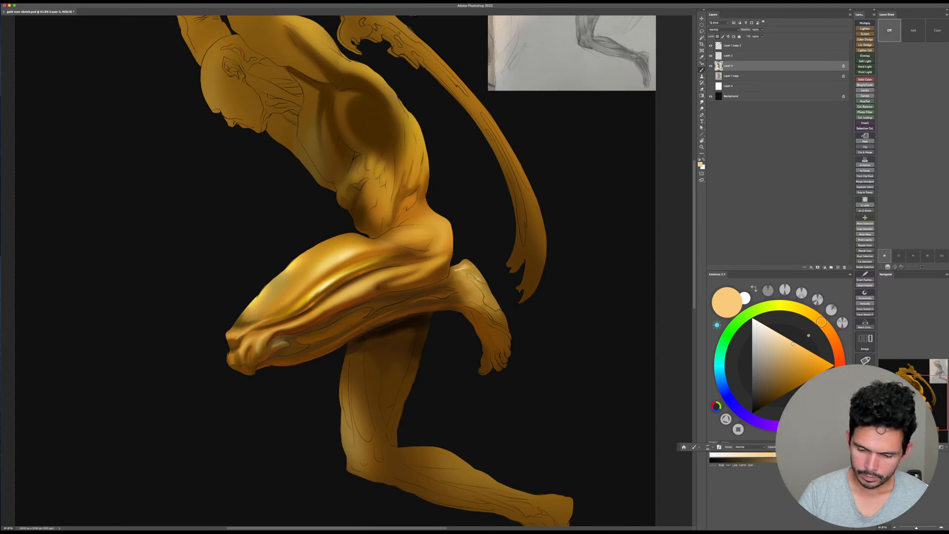
{"action": "mouse_move", "coordinate": [478, 280]}
{"action": "left_mouse_down"}
{"action": "mouse_move", "coordinate": [459, 292]}
{"action": "mouse_move", "coordinate": [469, 298]}
{"action": "mouse_move", "coordinate": [480, 283]}
{"action": "mouse_move", "coordinate": [509, 323]}
{"action": "mouse_move", "coordinate": [510, 330]}
{"action": "mouse_move", "coordinate": [489, 317]}
{"action": "mouse_move", "coordinate": [504, 359]}
{"action": "left_mouse_up"}
{"action": "key", "text": "bracketright"}
{"action": "key", "text": "bracketright"}
{"action": "key", "text": "bracketright"}
{"action": "key", "text": "bracketright"}
{"action": "key", "text": "r"}
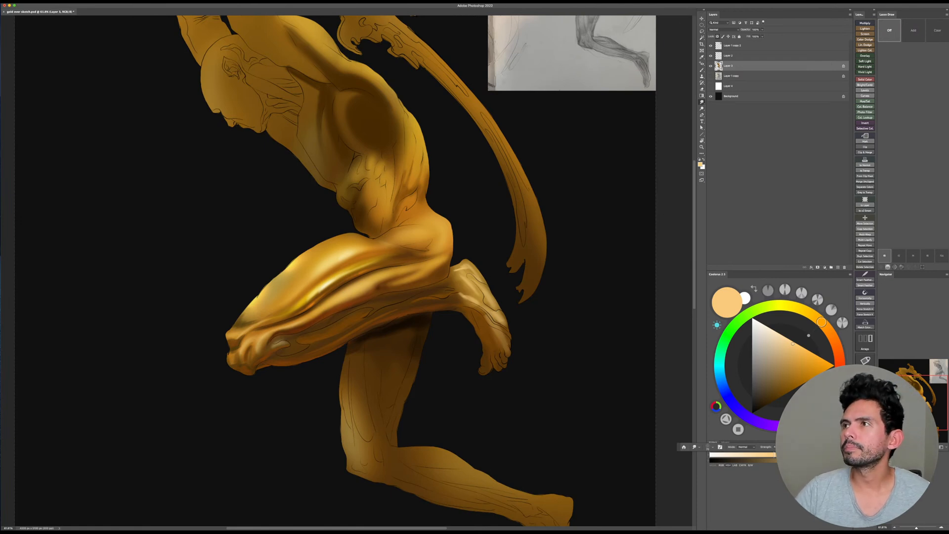
Step: Sample the orange-brown from the back of the bent thigh and brush a warm tint over the hip
{"action": "key", "text": "super+Tab"}
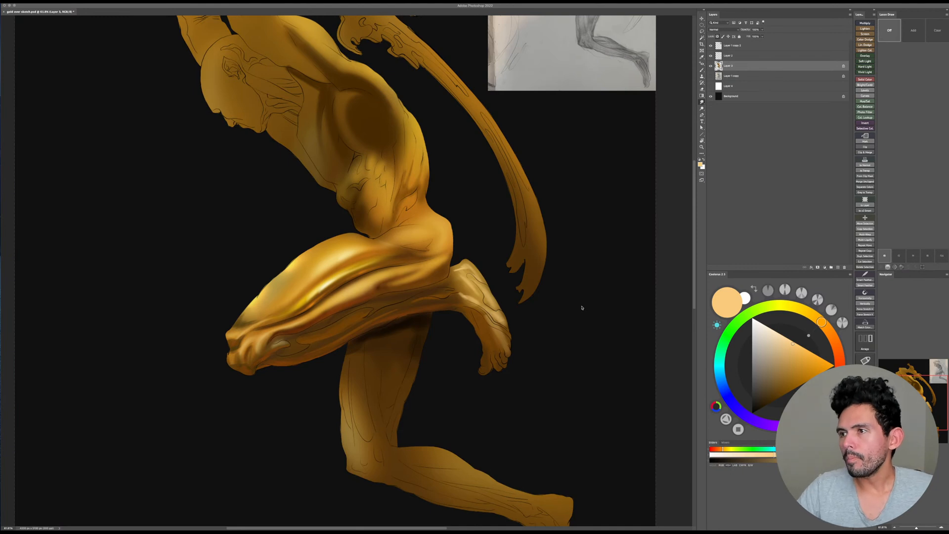
{"action": "left_click", "coordinate": [556, 253]}
{"action": "key", "text": "b"}
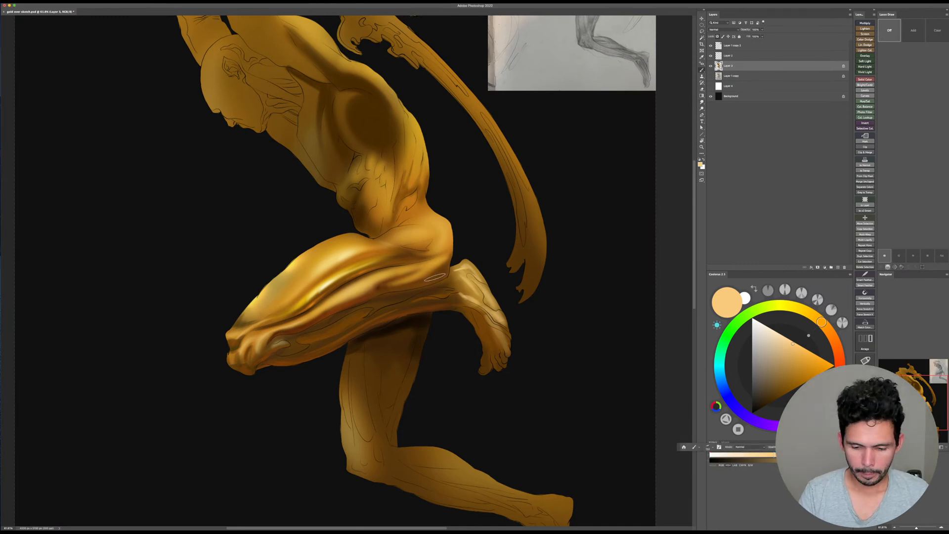
{"action": "left_click", "coordinate": [423, 282], "text": "alt"}
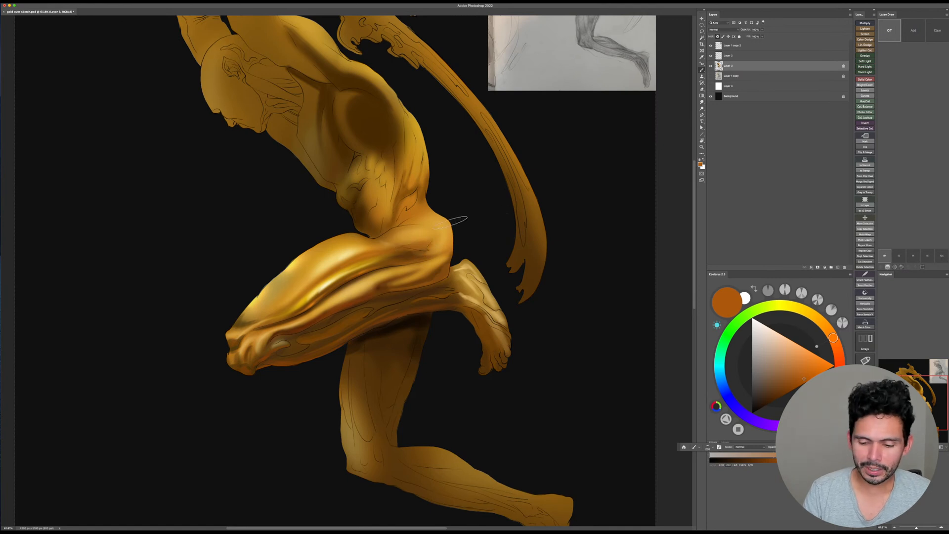
{"action": "left_click_drag", "start_coordinate": [424, 242], "coordinate": [434, 243]}
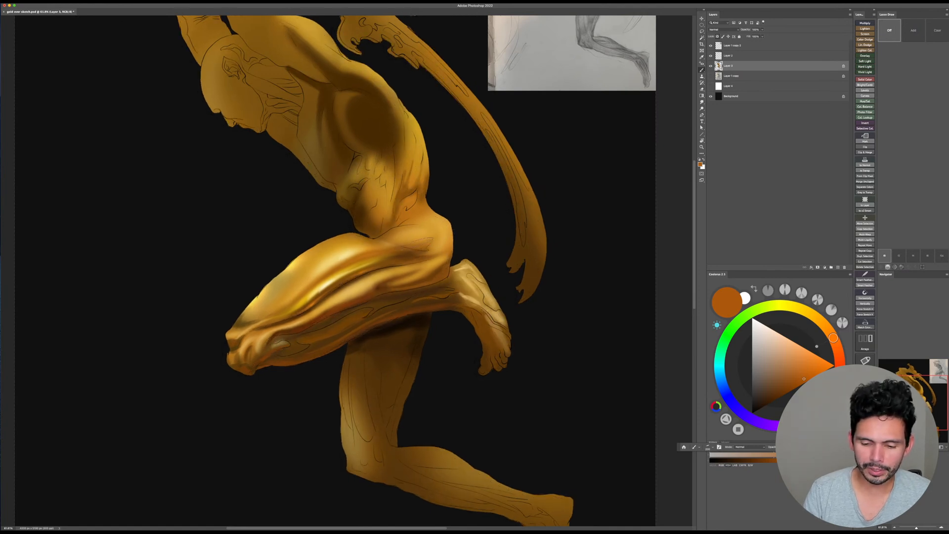
{"action": "left_click_drag", "start_coordinate": [495, 254], "coordinate": [516, 271]}
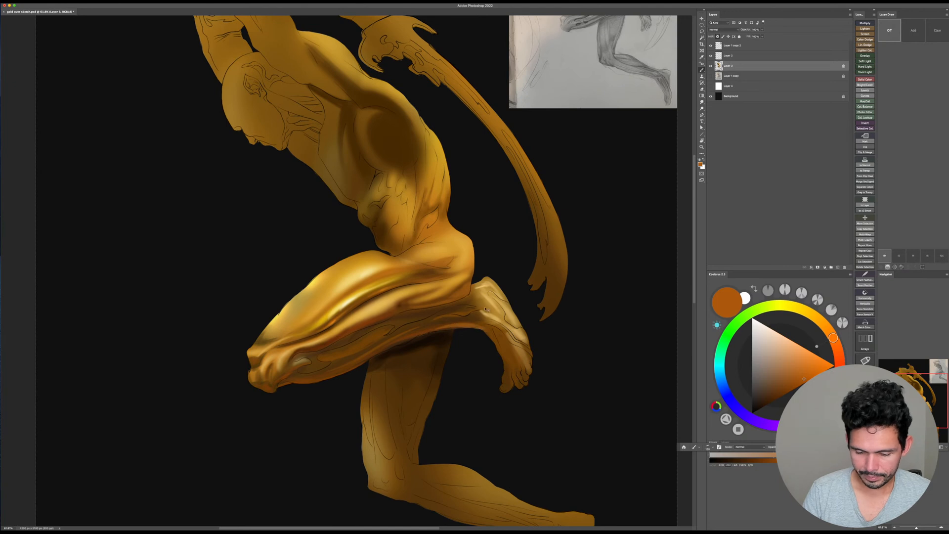
Step: Sample the near-black shadow under the bent leg and paint fine dark accents along its calf contours with a reduced brush
{"action": "left_click_drag", "start_coordinate": [445, 335], "coordinate": [451, 300]}
{"action": "left_click", "coordinate": [426, 309], "text": "alt"}
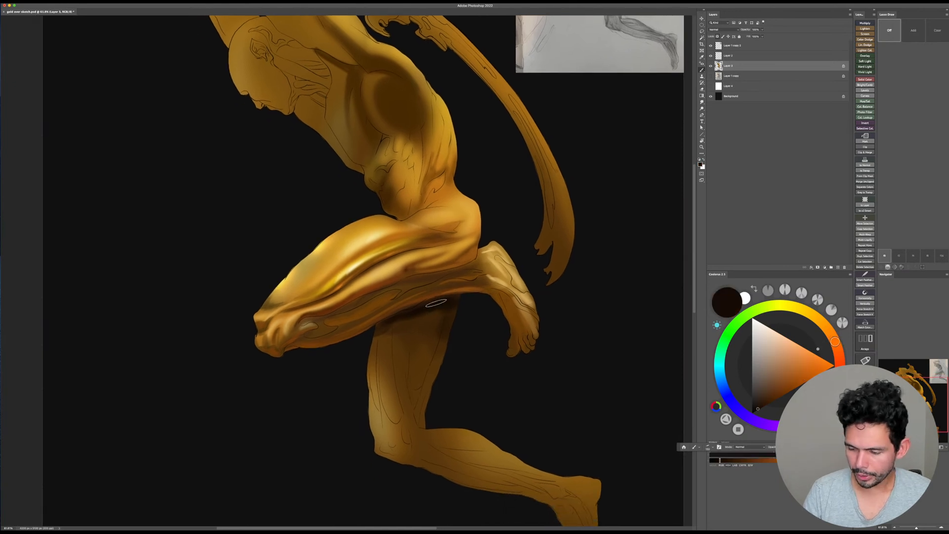
{"action": "key", "text": "bracketleft"}
{"action": "key", "text": "bracketleft"}
{"action": "key", "text": "bracketleft"}
{"action": "key", "text": "bracketleft"}
{"action": "key", "text": "bracketleft"}
{"action": "key", "text": "bracketleft"}
{"action": "key", "text": "bracketleft"}
{"action": "mouse_move", "coordinate": [339, 326]}
{"action": "left_mouse_down"}
{"action": "mouse_move", "coordinate": [305, 333]}
{"action": "mouse_move", "coordinate": [399, 287]}
{"action": "left_mouse_up"}
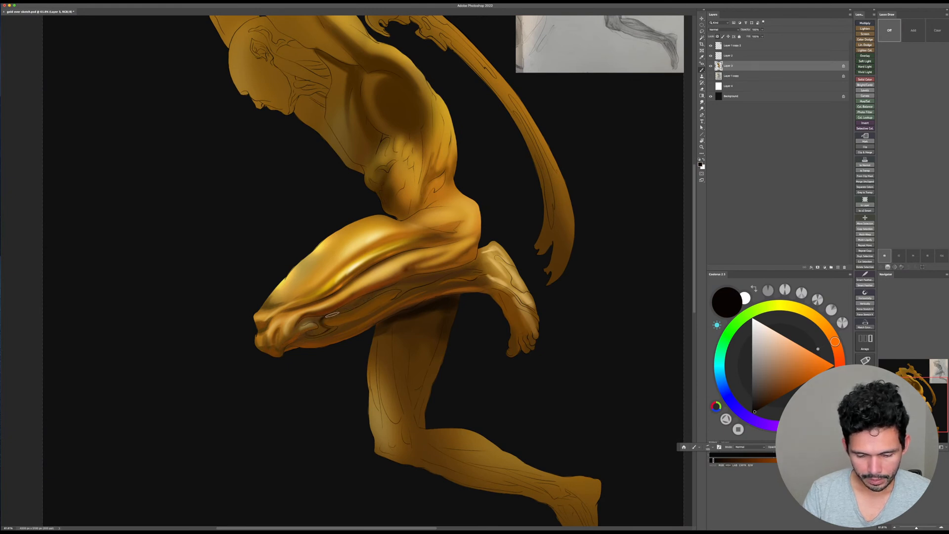
{"action": "left_click_drag", "start_coordinate": [352, 307], "coordinate": [447, 271]}
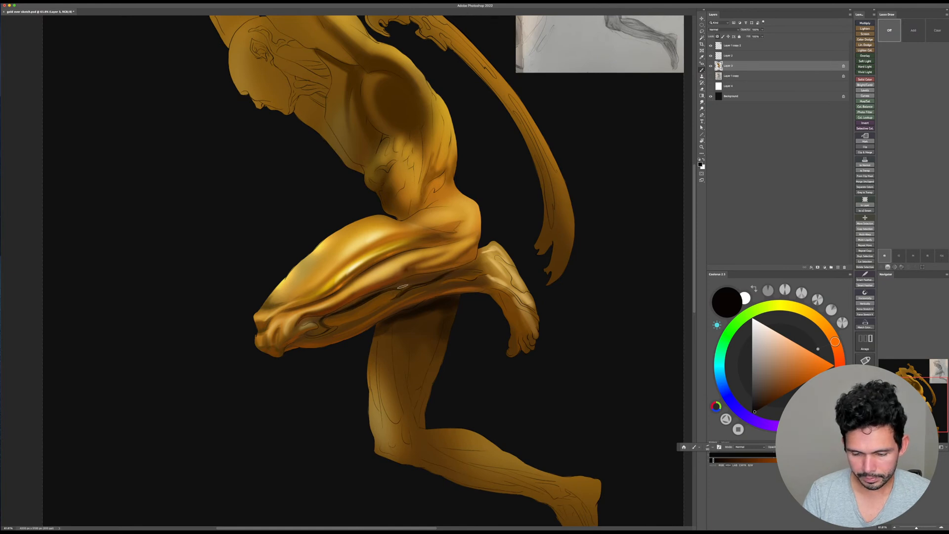
Step: Sample the brown from the raised foot to shade its heel and ankle, and pick up a brighter orange-brown from the thigh
{"action": "key", "text": "r"}
{"action": "mouse_move", "coordinate": [529, 282]}
{"action": "left_mouse_down"}
{"action": "mouse_move", "coordinate": [531, 362]}
{"action": "mouse_move", "coordinate": [523, 379]}
{"action": "left_mouse_up"}
{"action": "left_click", "coordinate": [479, 367], "text": "alt"}
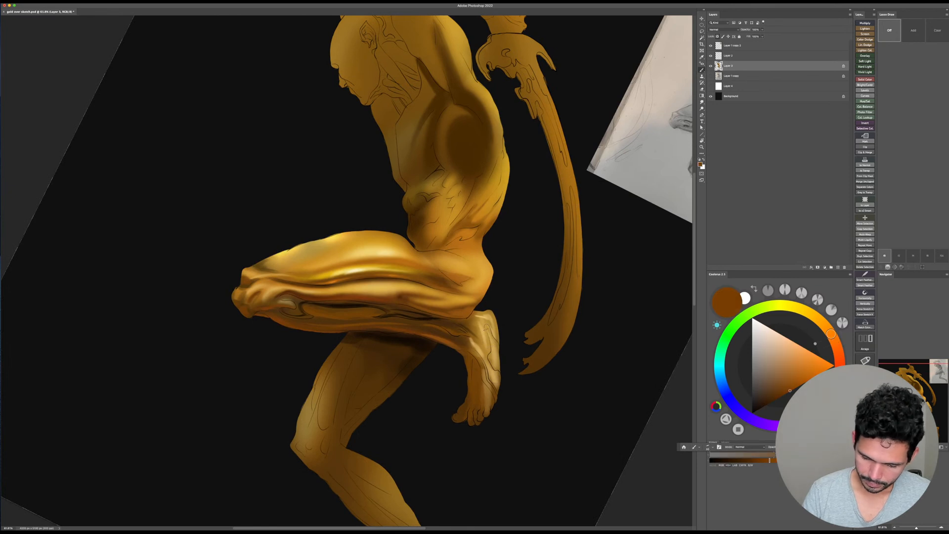
{"action": "left_click_drag", "start_coordinate": [488, 330], "coordinate": [495, 368]}
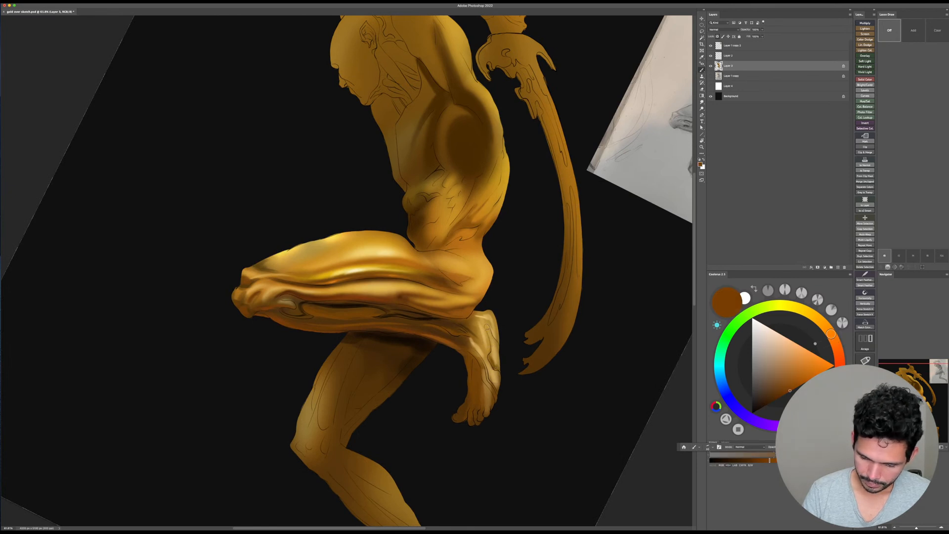
{"action": "left_click_drag", "start_coordinate": [488, 326], "coordinate": [498, 347]}
{"action": "left_click", "coordinate": [423, 274], "text": "alt"}
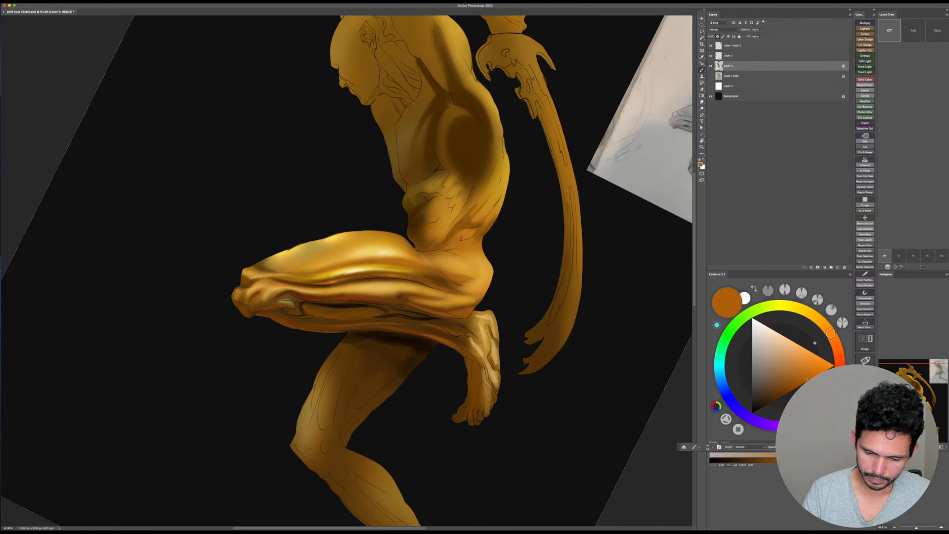
{"action": "key", "text": "bracketright"}
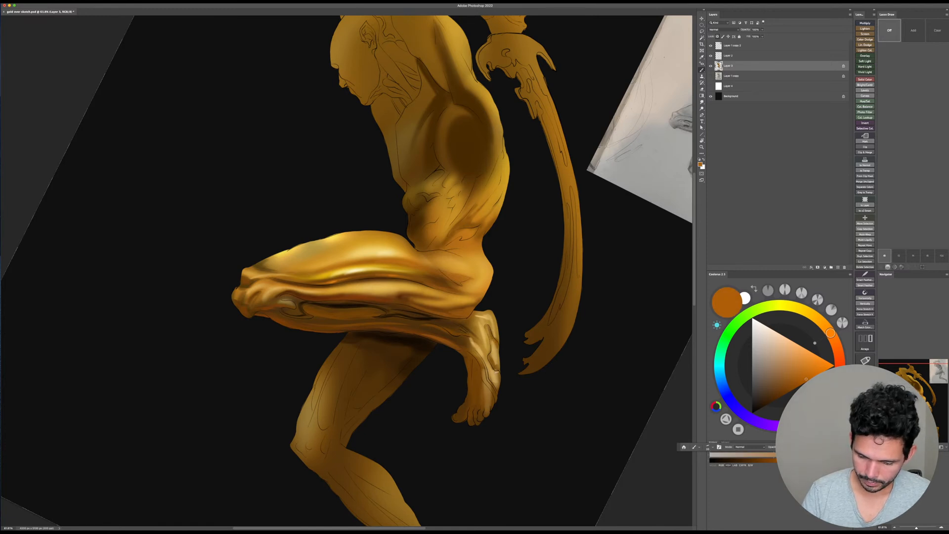
Step: Model the raised foot's toes and instep with brown and pale gold tones sampled from the foot
{"action": "left_click", "coordinate": [478, 387], "text": "alt"}
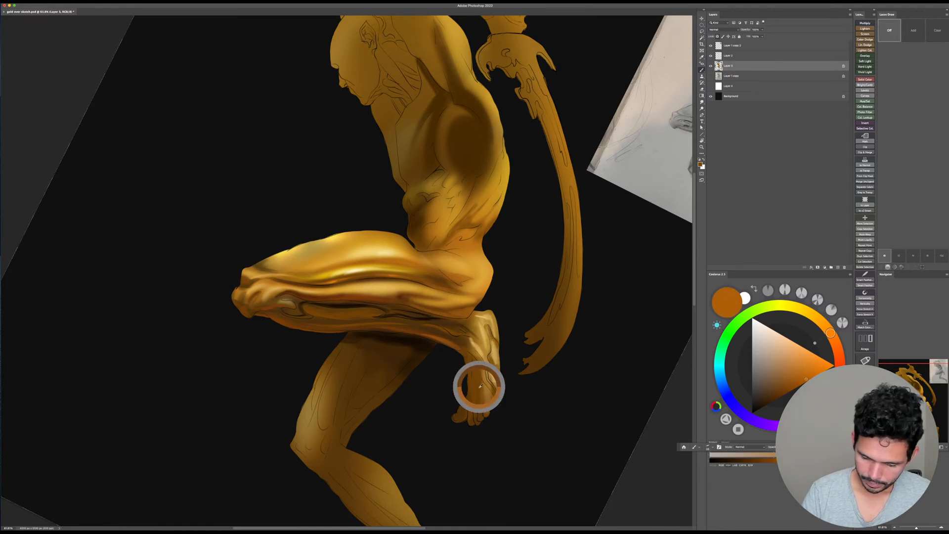
{"action": "left_click", "coordinate": [479, 383], "text": "alt"}
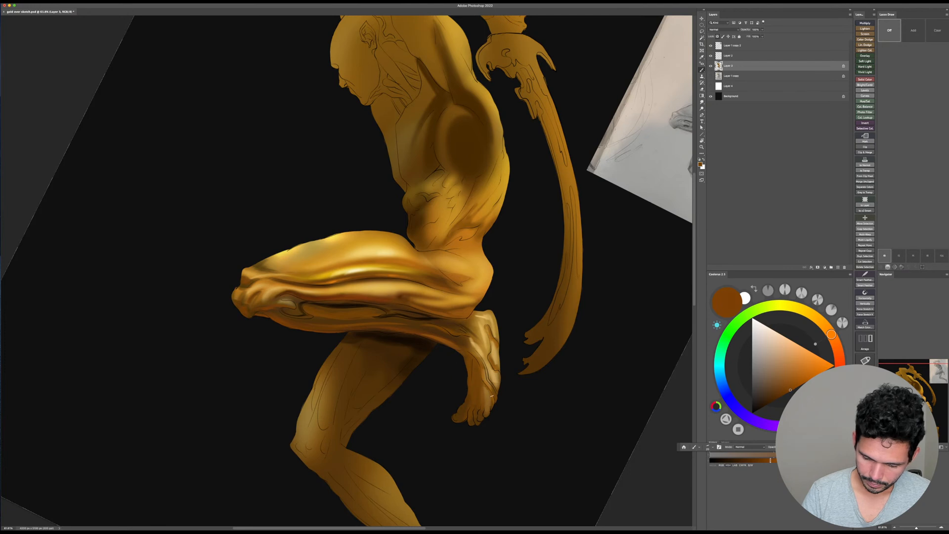
{"action": "key", "text": "Escape"}
{"action": "left_click_drag", "start_coordinate": [508, 398], "coordinate": [513, 374]}
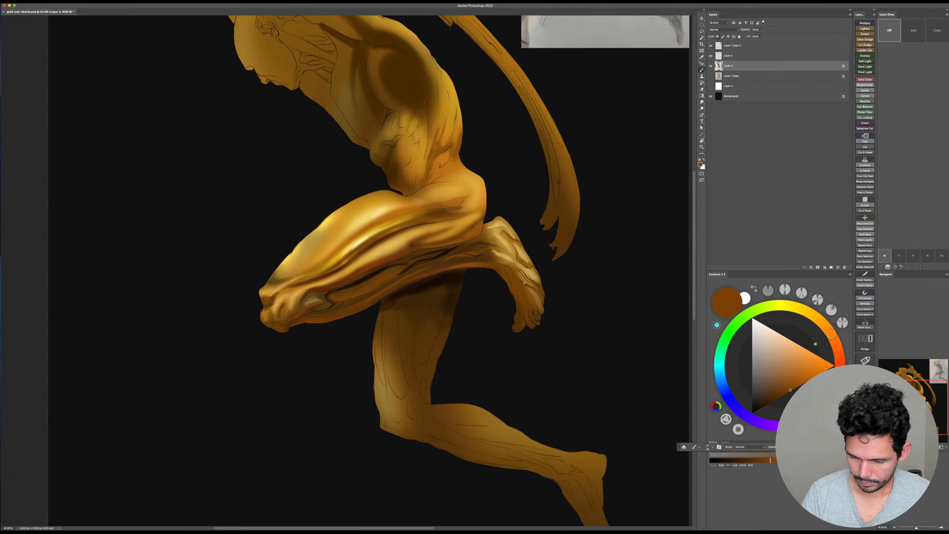
{"action": "left_click", "coordinate": [533, 295], "text": "alt"}
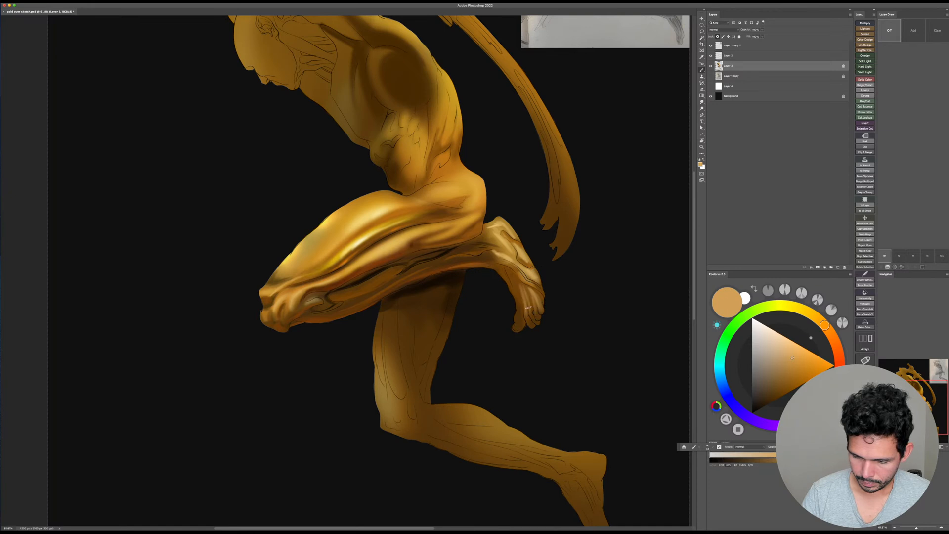
{"action": "left_click", "coordinate": [519, 280], "text": "alt"}
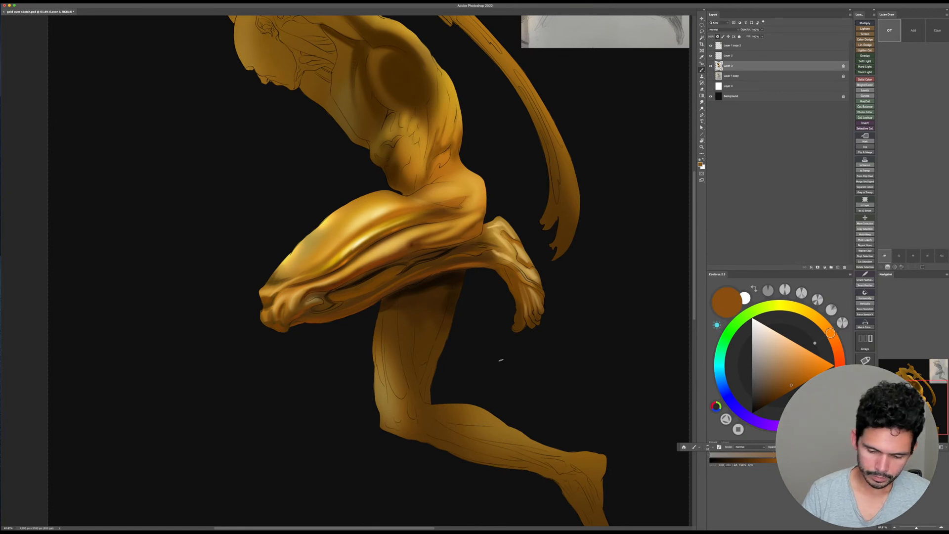
{"action": "left_click_drag", "start_coordinate": [500, 360], "coordinate": [490, 285]}
Step: Sample a reddish brown from the bent thigh and save the document
{"action": "left_click", "coordinate": [379, 195], "text": "alt"}
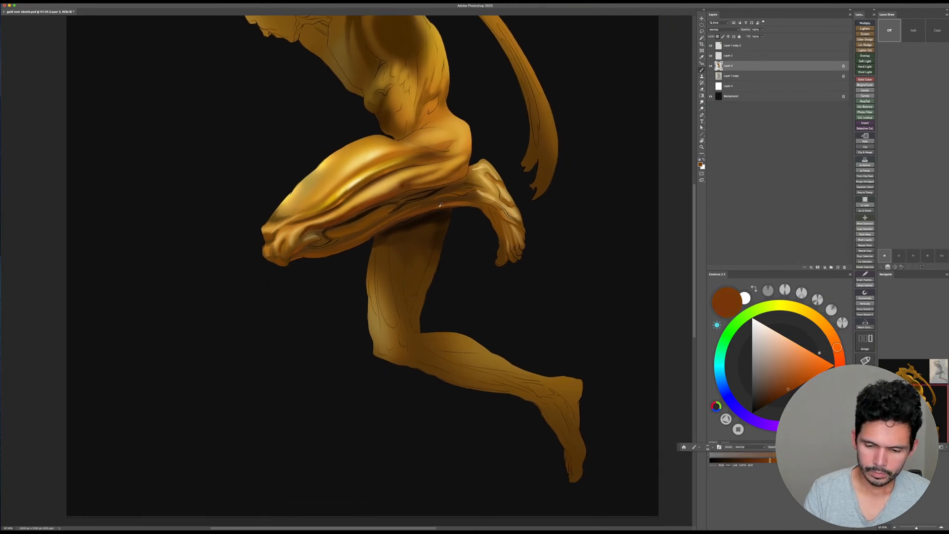
{"action": "key", "text": "super+s"}
{"action": "left_click_drag", "start_coordinate": [552, 283], "coordinate": [551, 281]}
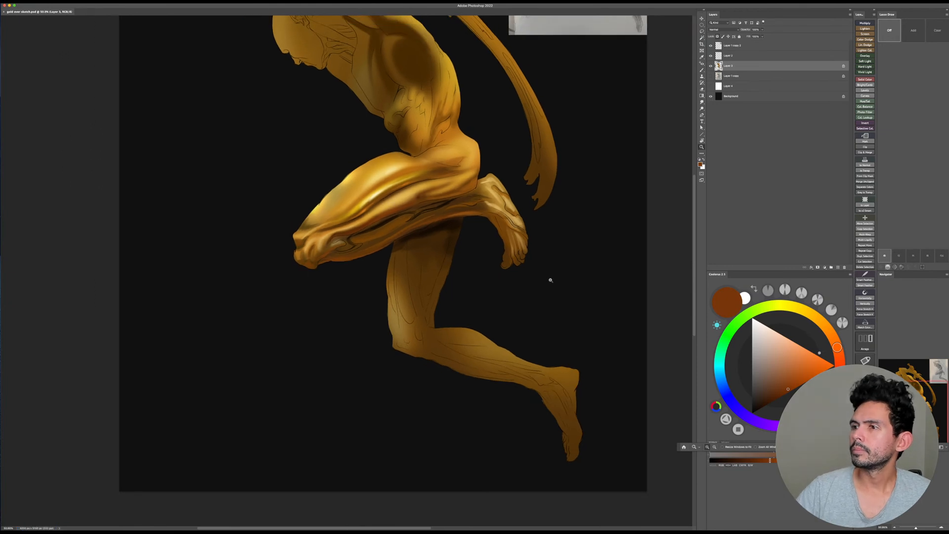
{"action": "key", "text": "super+Tab"}
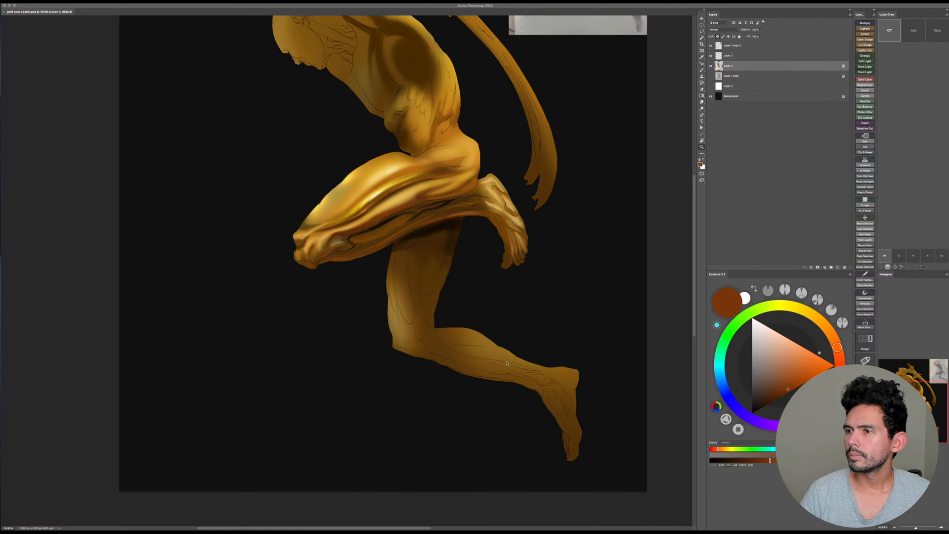
{"action": "left_click", "coordinate": [527, 362]}
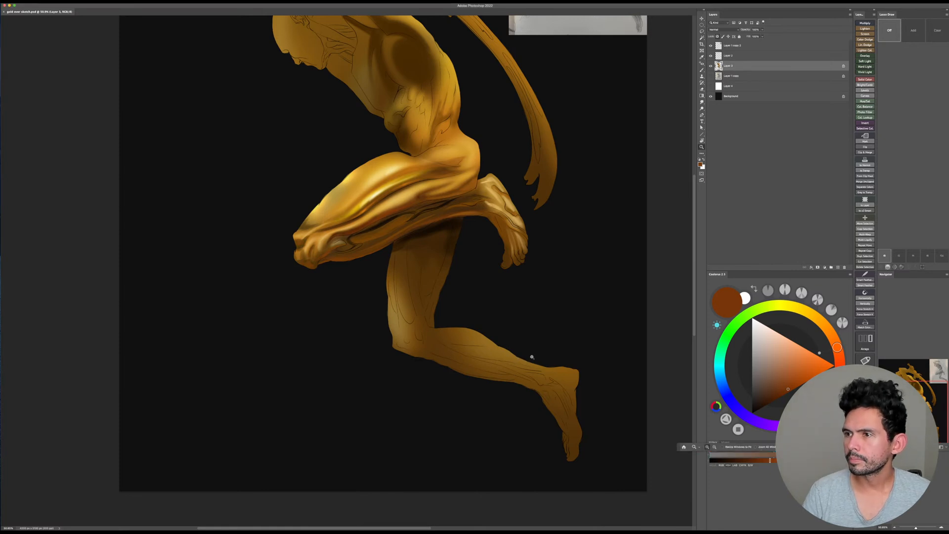
Step: Enlarge the brush and glaze the supporting leg's thigh with the reddish brown
{"action": "left_click_drag", "start_coordinate": [538, 381], "coordinate": [517, 362]}
{"action": "key", "text": "b"}
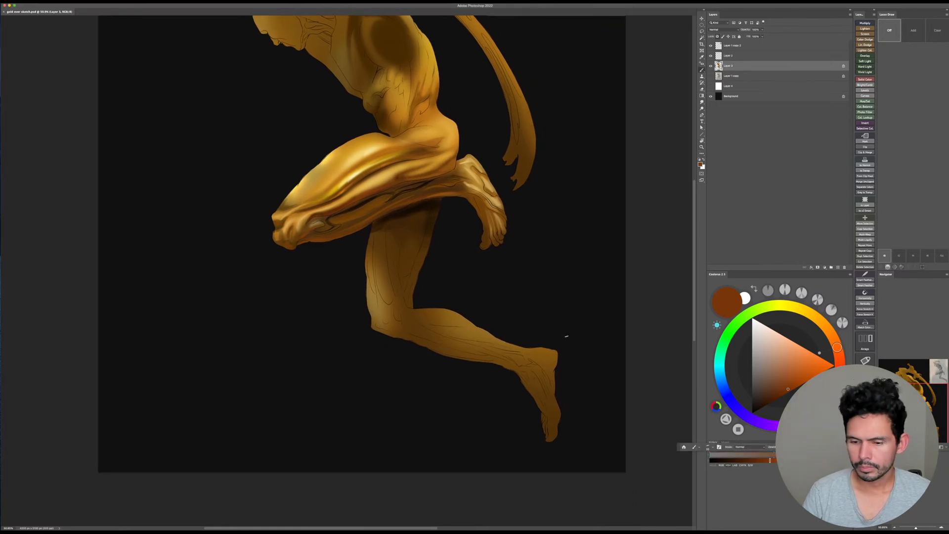
{"action": "key", "text": "r"}
{"action": "left_click_drag", "start_coordinate": [566, 337], "coordinate": [421, 252]}
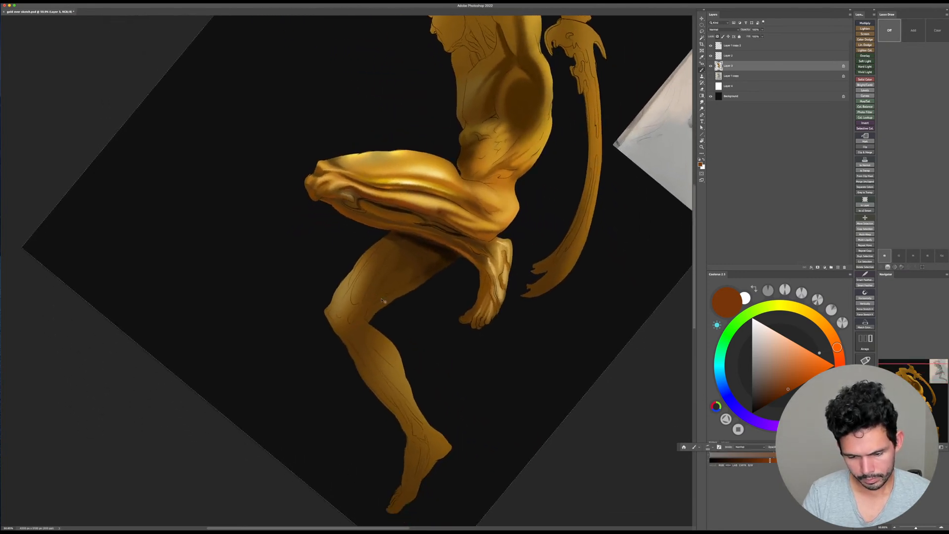
{"action": "key", "text": "Escape"}
{"action": "key", "text": "bracketright"}
{"action": "key", "text": "bracketright"}
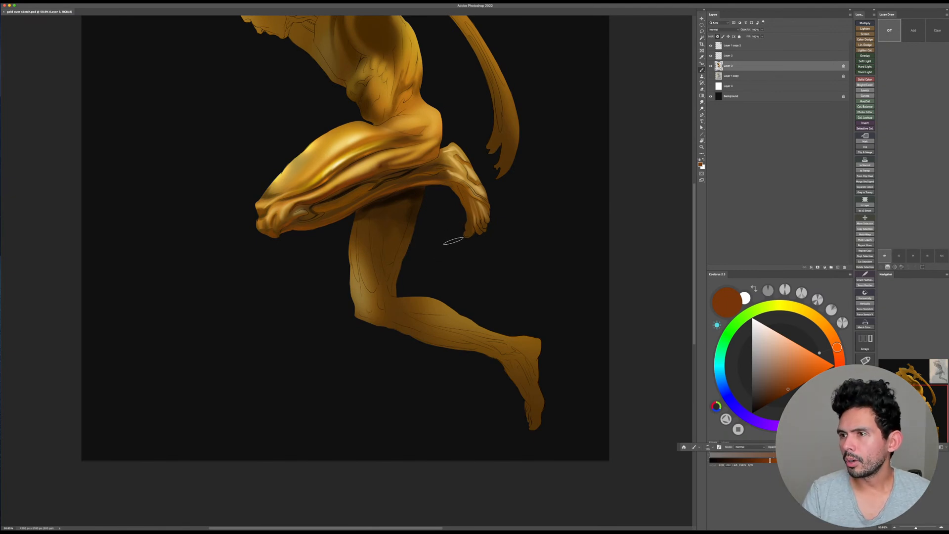
{"action": "key", "text": "bracketright"}
{"action": "key", "text": "bracketright"}
{"action": "key", "text": "bracketright"}
{"action": "key", "text": "bracketright"}
{"action": "key", "text": "bracketright"}
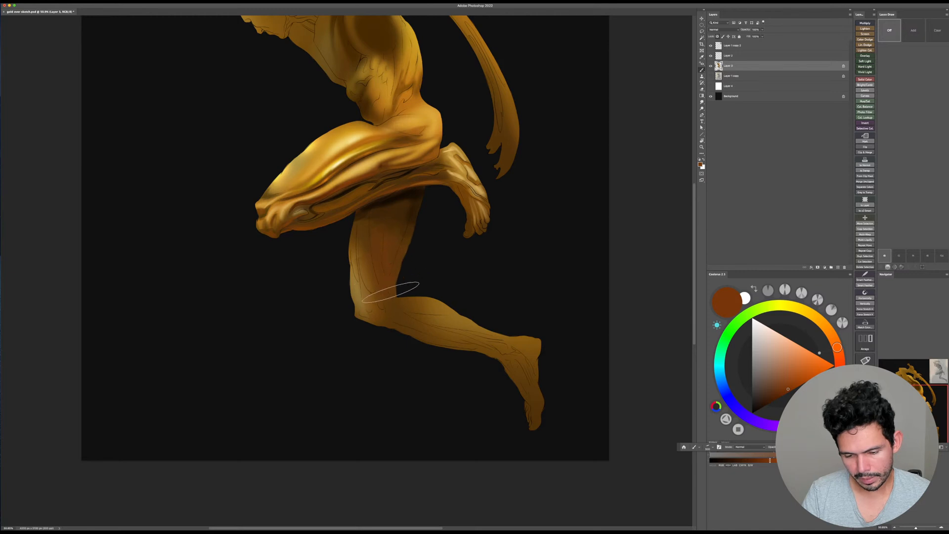
Step: Change the colour to a brighter orange-brown and glaze it over the supporting leg's knee and calf
{"action": "left_click", "coordinate": [830, 331]}
{"action": "left_click", "coordinate": [804, 383]}
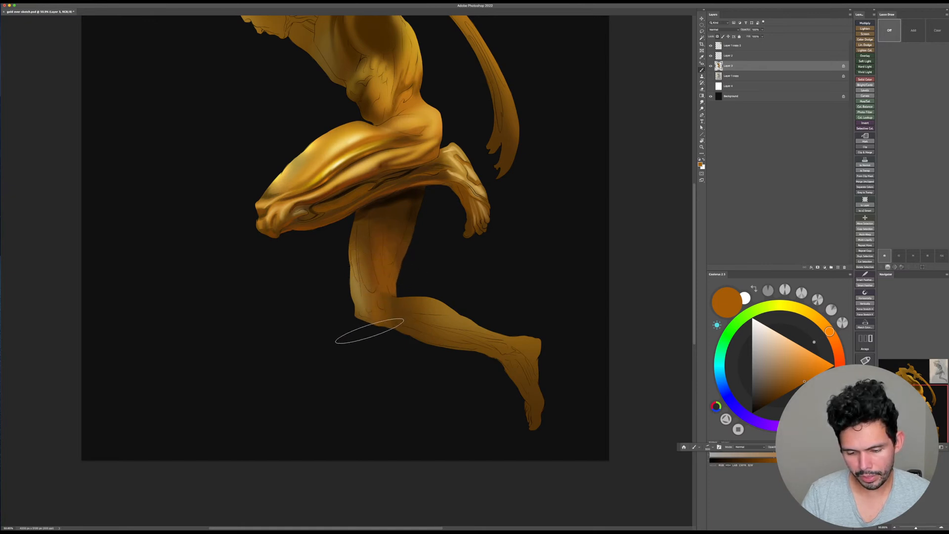
{"action": "key", "text": "r"}
{"action": "left_click_drag", "start_coordinate": [509, 328], "coordinate": [473, 249]}
{"action": "key", "text": "b"}
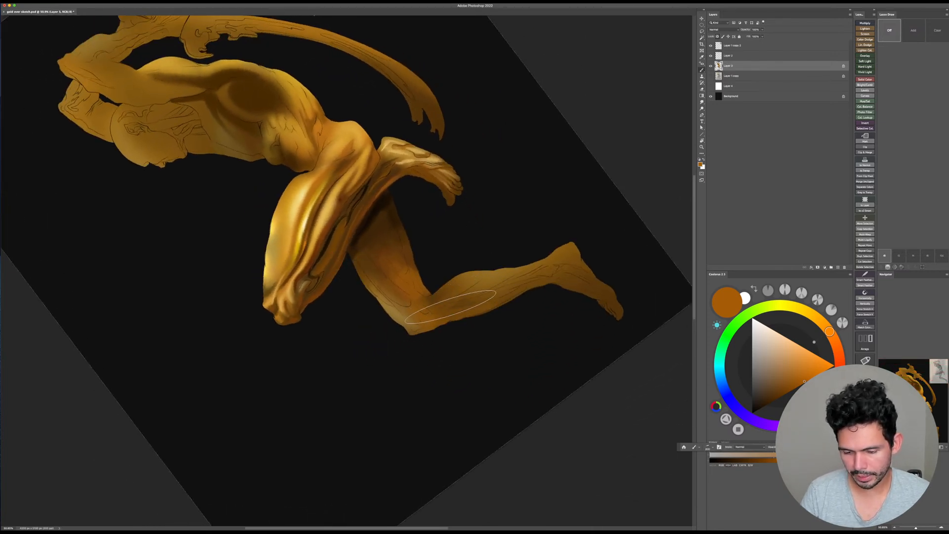
{"action": "left_click_drag", "start_coordinate": [532, 281], "coordinate": [464, 309]}
{"action": "key", "text": "bracketleft"}
{"action": "key", "text": "bracketleft"}
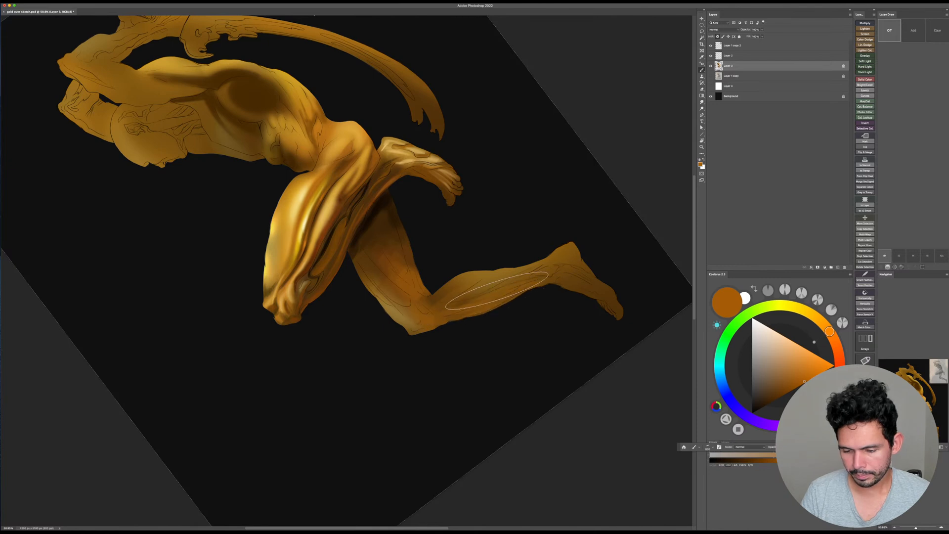
{"action": "left_click_drag", "start_coordinate": [515, 288], "coordinate": [476, 297]}
Step: Tint the supporting leg's foot from heel to toes with orange-brown, varying the brush size and sampling the heel's brown
{"action": "key", "text": "Escape"}
{"action": "left_click_drag", "start_coordinate": [509, 359], "coordinate": [463, 307]}
{"action": "key", "text": "bracketleft"}
{"action": "key", "text": "bracketleft"}
{"action": "key", "text": "bracketleft"}
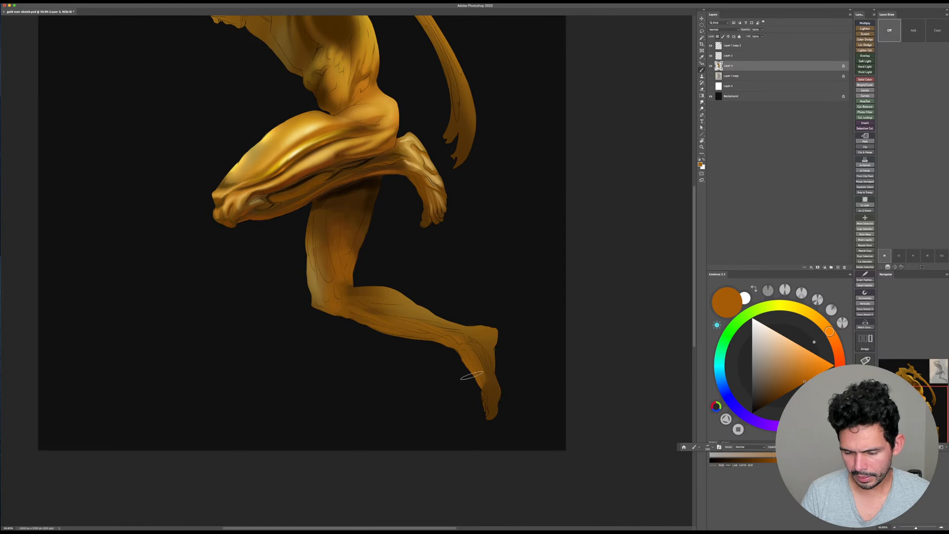
{"action": "mouse_move", "coordinate": [487, 399]}
{"action": "left_mouse_down"}
{"action": "mouse_move", "coordinate": [489, 414]}
{"action": "mouse_move", "coordinate": [498, 407]}
{"action": "left_mouse_up"}
{"action": "key", "text": "bracketright"}
{"action": "key", "text": "bracketright"}
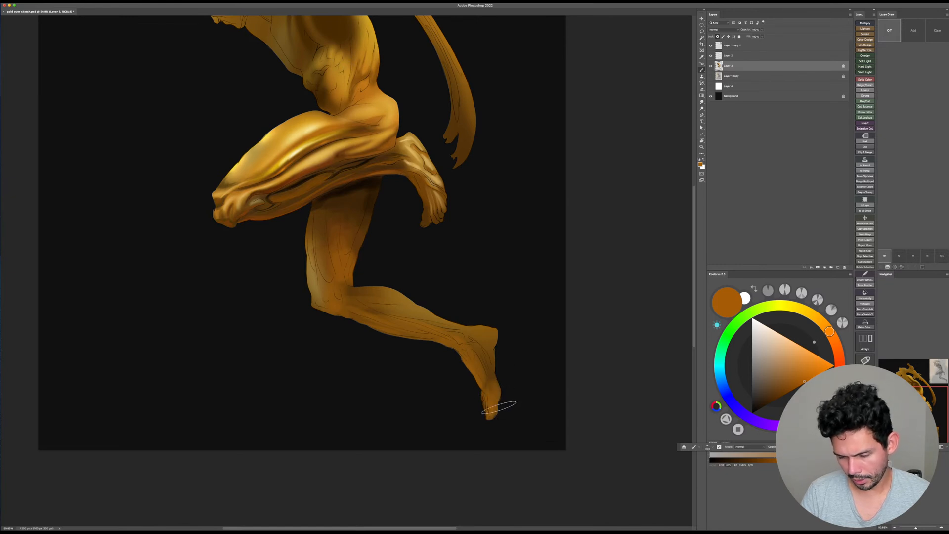
{"action": "key", "text": "bracketright"}
{"action": "mouse_move", "coordinate": [491, 342]}
{"action": "left_mouse_down"}
{"action": "mouse_move", "coordinate": [497, 395]}
{"action": "mouse_move", "coordinate": [501, 377]}
{"action": "left_mouse_up"}
{"action": "key", "text": "bracketleft"}
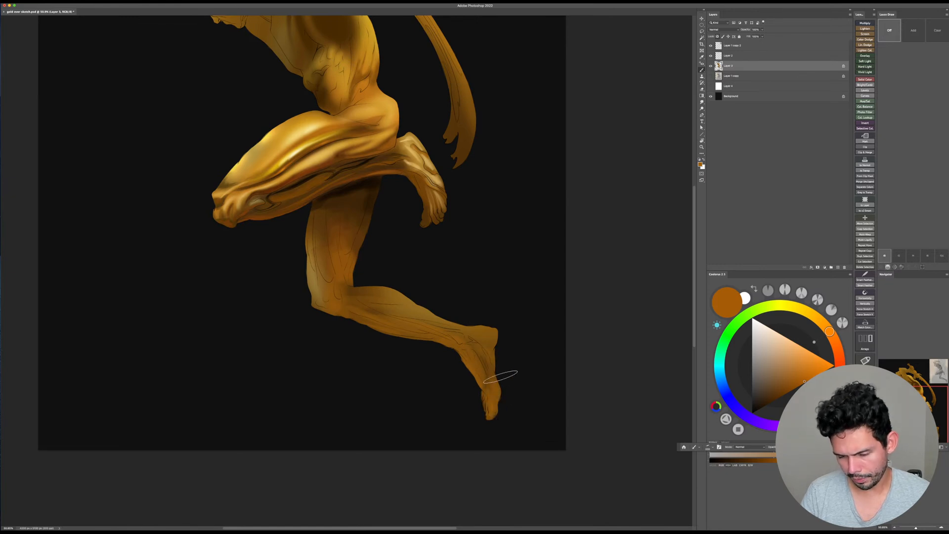
{"action": "left_click", "coordinate": [483, 332], "text": "alt"}
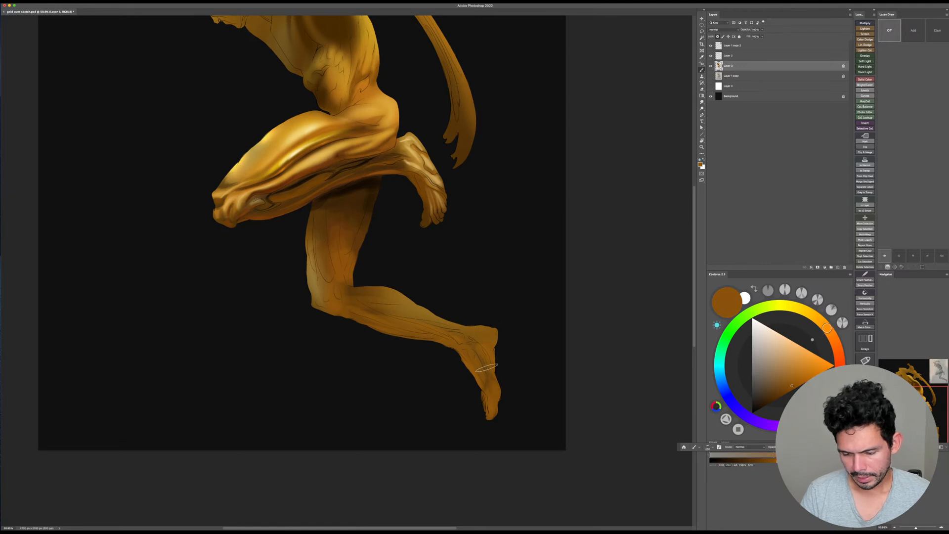
Step: Shade the supporting leg's calf and ankle muscles with dark brown, sampling tones from the knee and calf and reducing the brush size
{"action": "left_click", "coordinate": [363, 292], "text": "alt"}
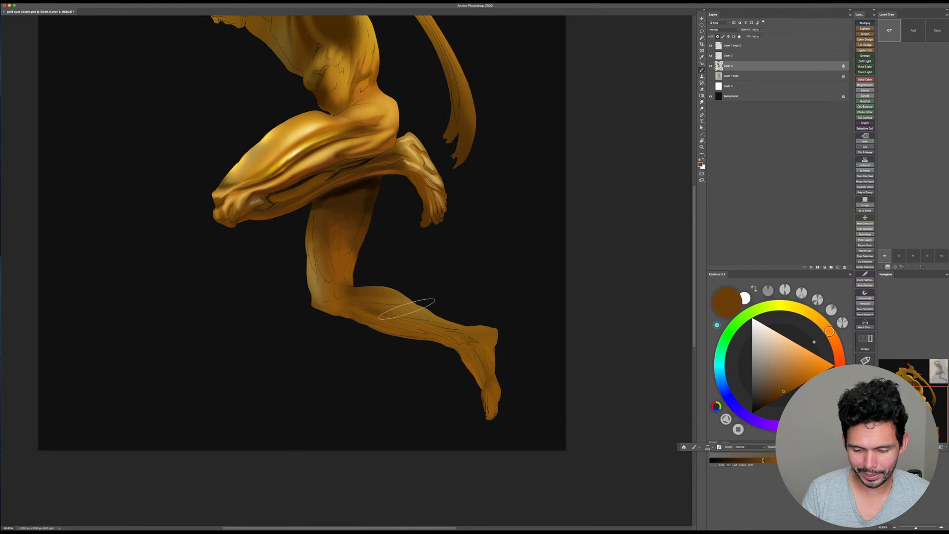
{"action": "key", "text": "r"}
{"action": "left_click_drag", "start_coordinate": [537, 302], "coordinate": [528, 206]}
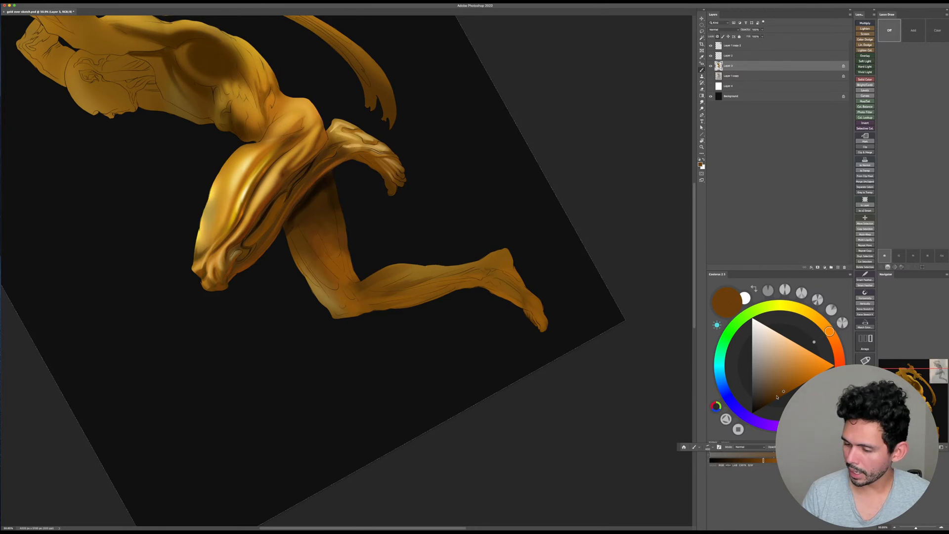
{"action": "left_click", "coordinate": [776, 398]}
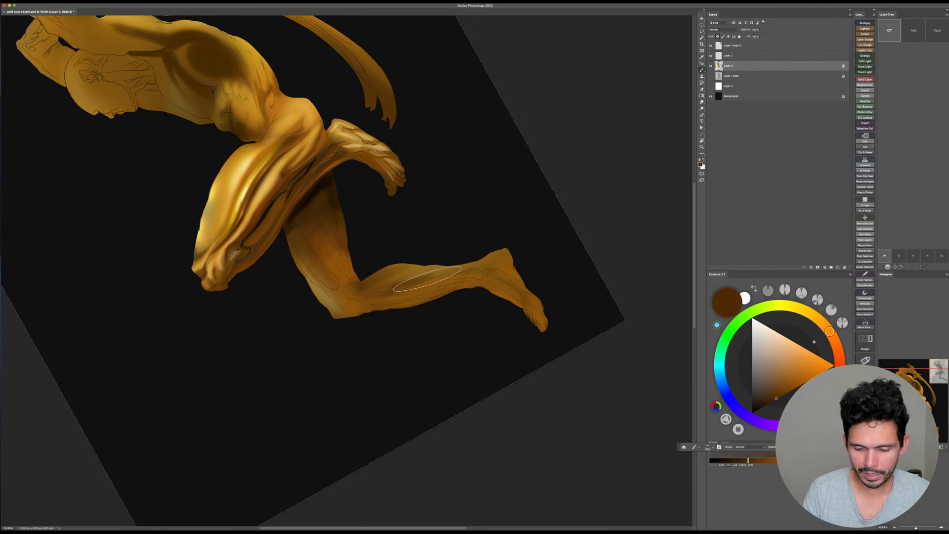
{"action": "left_click", "coordinate": [427, 277], "text": "alt"}
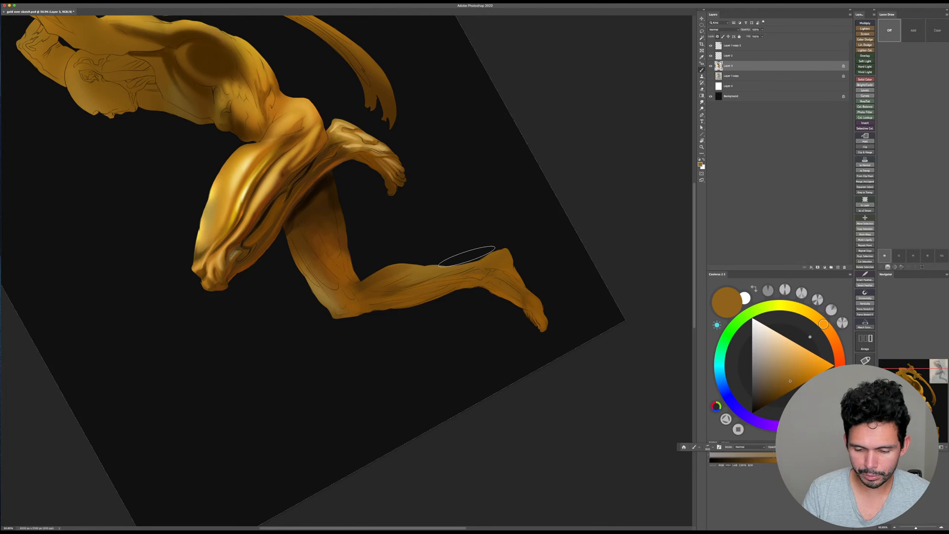
{"action": "left_click", "coordinate": [386, 294], "text": "alt"}
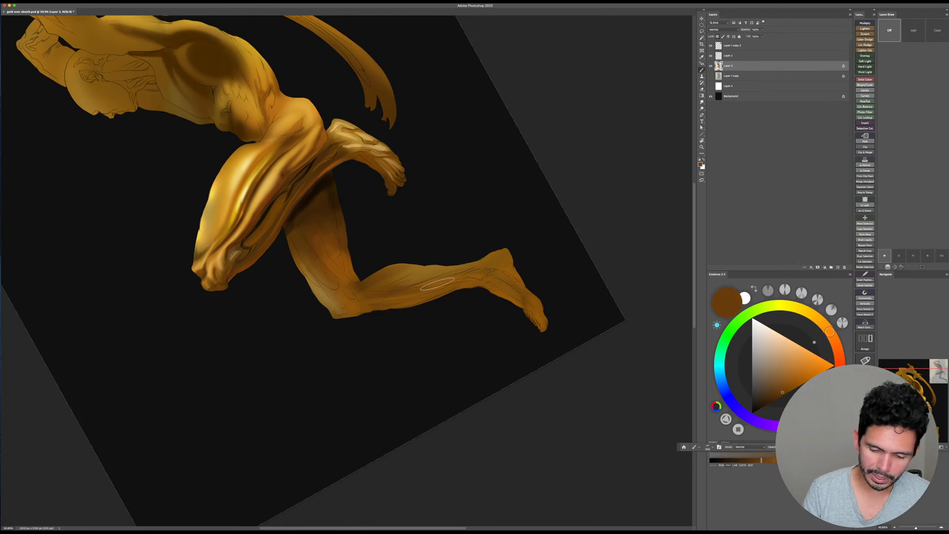
{"action": "key", "text": "bracketleft"}
{"action": "key", "text": "bracketleft"}
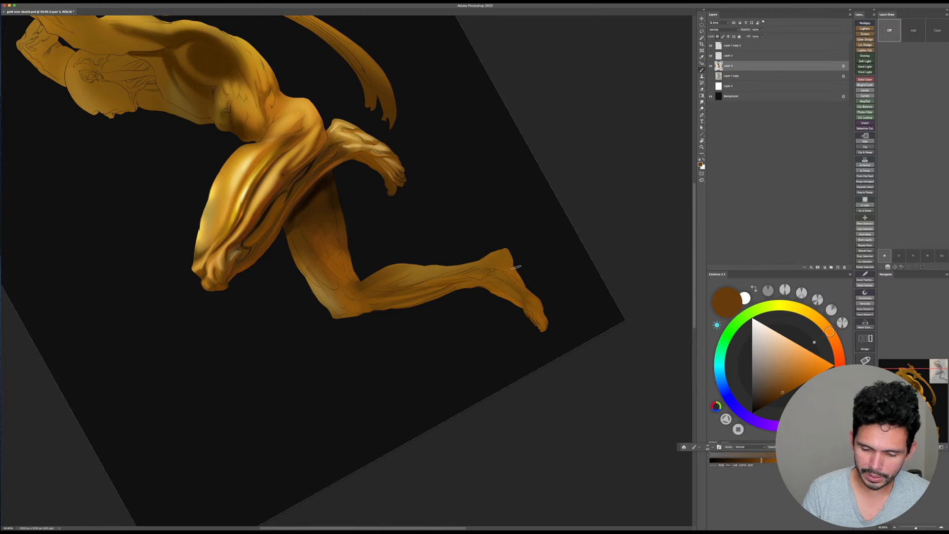
Step: Enlarge the brush and glaze brown down the supporting leg's thigh beneath the bent leg
{"action": "key", "text": "Escape"}
{"action": "left_click_drag", "start_coordinate": [534, 336], "coordinate": [460, 399]}
{"action": "key", "text": "bracketright"}
{"action": "key", "text": "bracketright"}
{"action": "key", "text": "bracketright"}
{"action": "key", "text": "bracketright"}
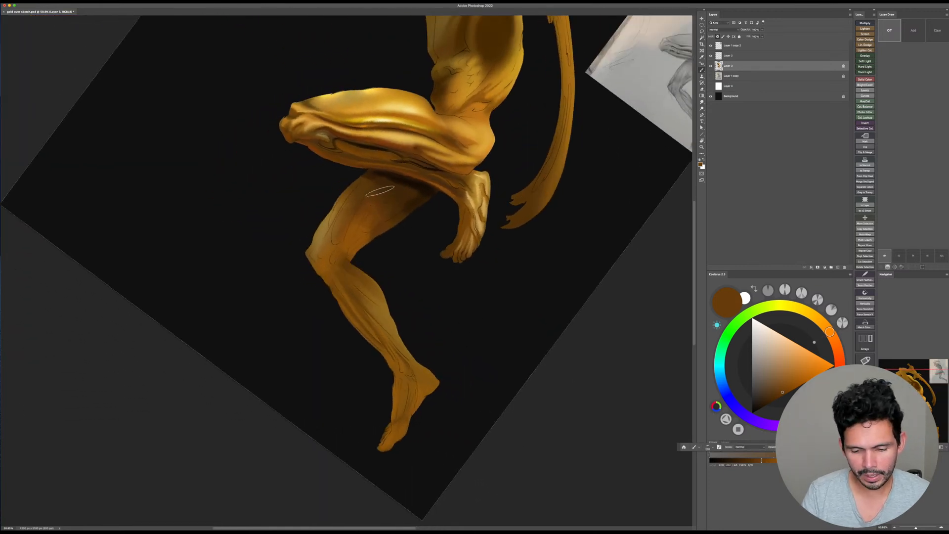
{"action": "left_click_drag", "start_coordinate": [379, 185], "coordinate": [354, 231]}
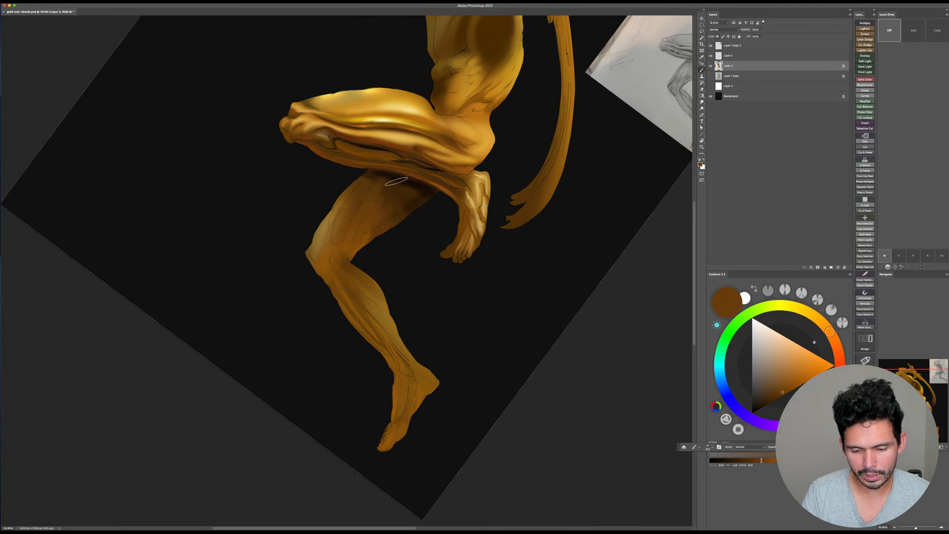
{"action": "key", "text": "Escape"}
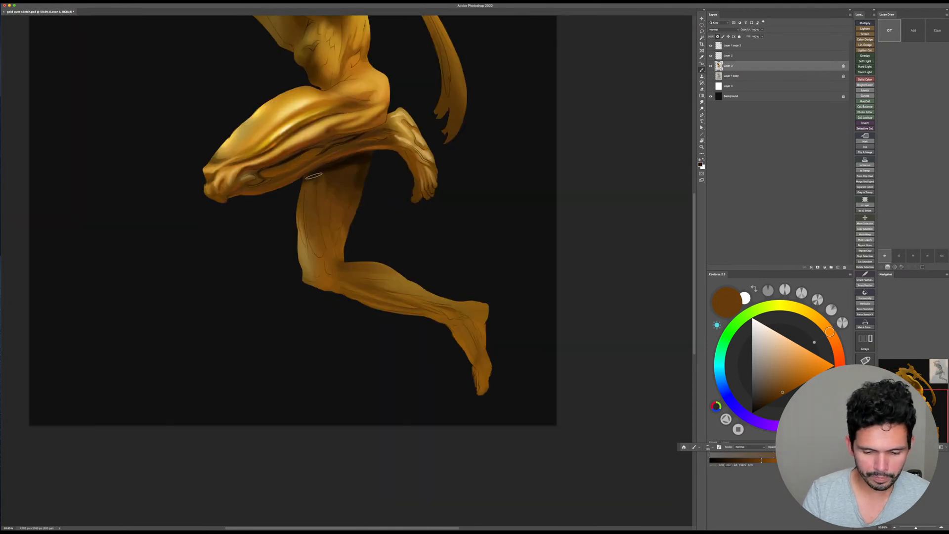
Step: Deepen the supporting leg's thigh with reddish brown sampled from the leg and save the document
{"action": "left_click", "coordinate": [314, 176], "text": "alt"}
{"action": "left_click", "coordinate": [319, 241], "text": "alt"}
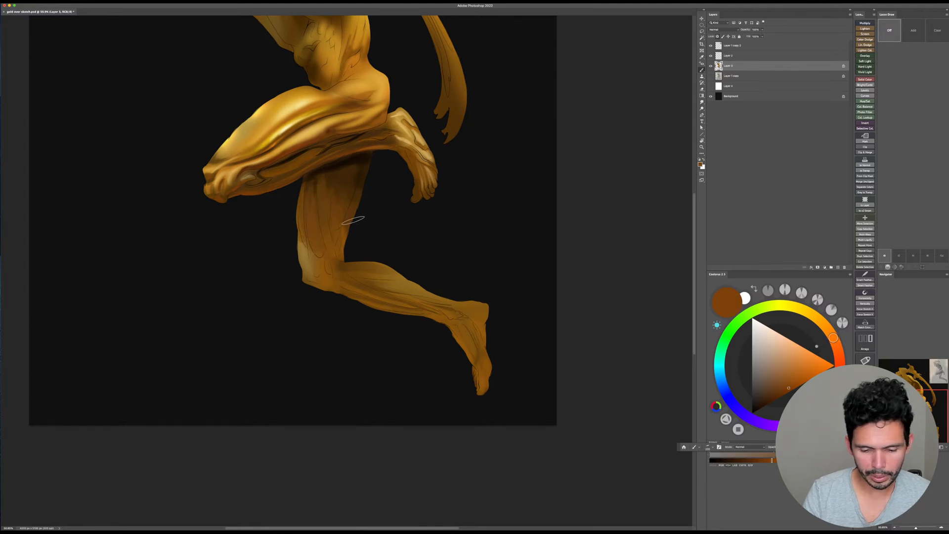
{"action": "left_click_drag", "start_coordinate": [415, 254], "coordinate": [441, 326]}
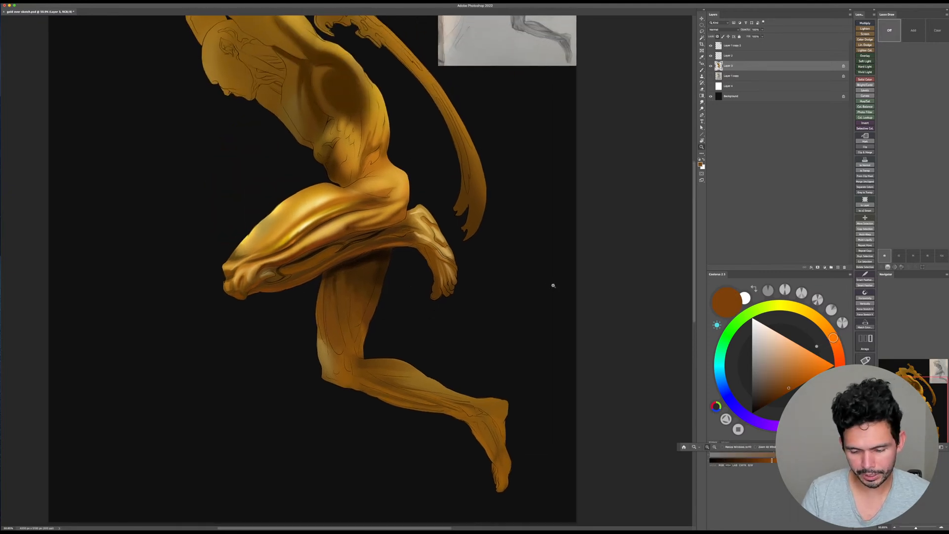
{"action": "key", "text": "super+0"}
{"action": "key", "text": "super+s"}
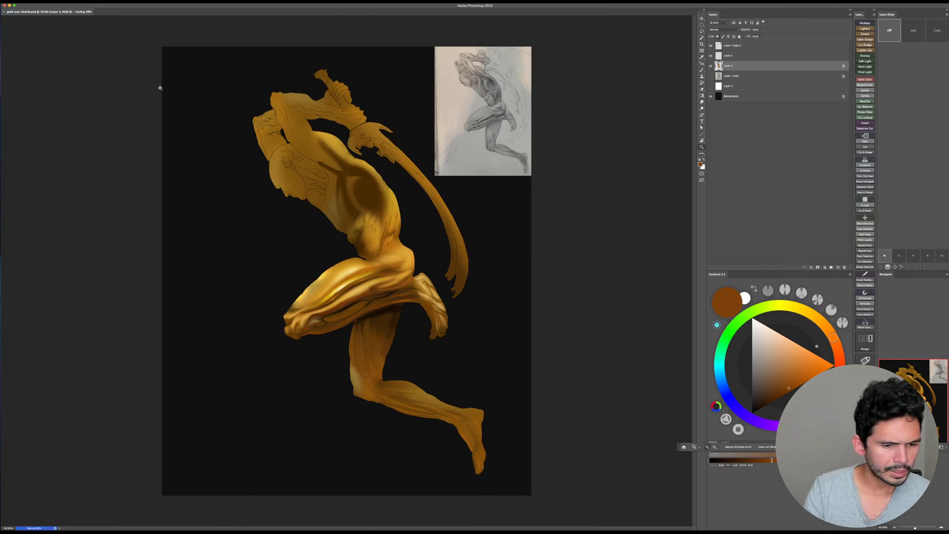
Step: Flip the canvas horizontally to check the figure's proportions and shading in mirror view, and undo the flip
{"action": "left_click", "coordinate": [82, 2]}
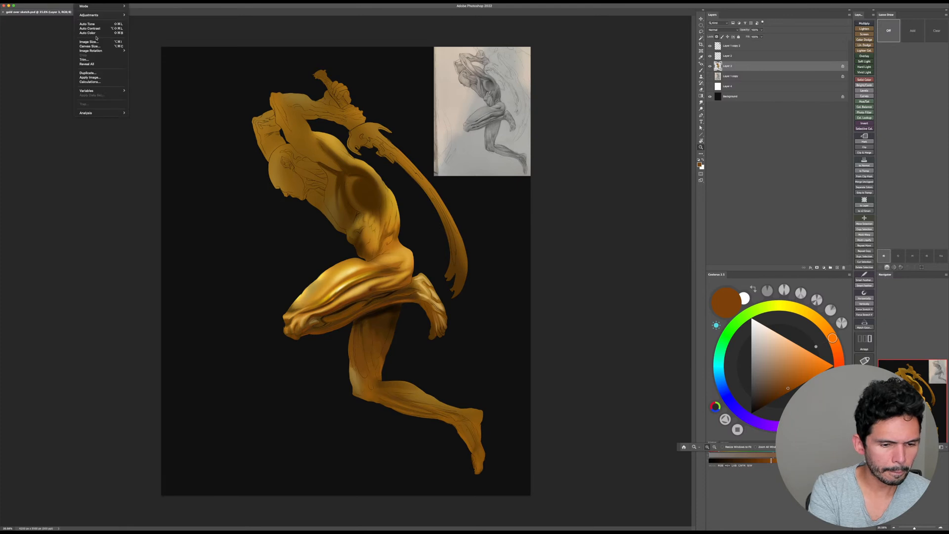
{"action": "mouse_move", "coordinate": [99, 51]}
{"action": "left_click", "coordinate": [147, 73]}
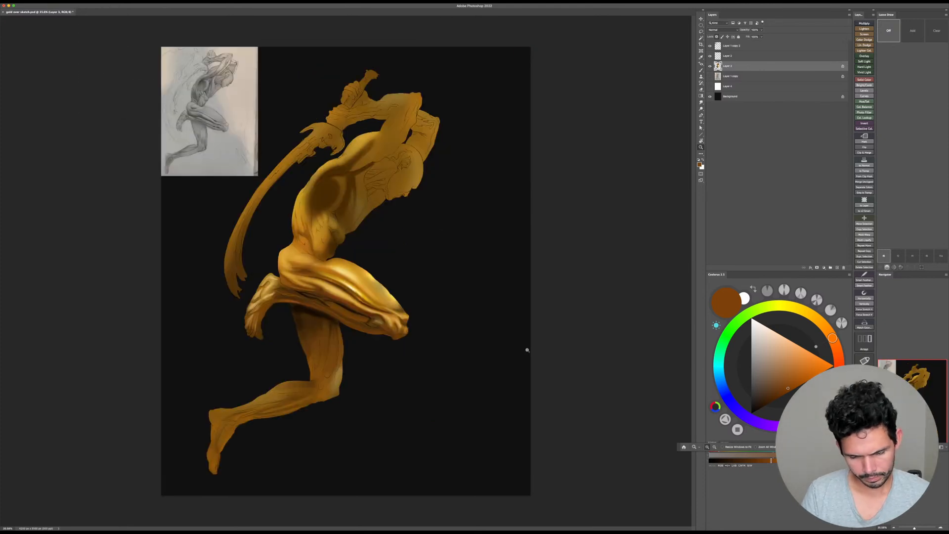
{"action": "key", "text": "super+z"}
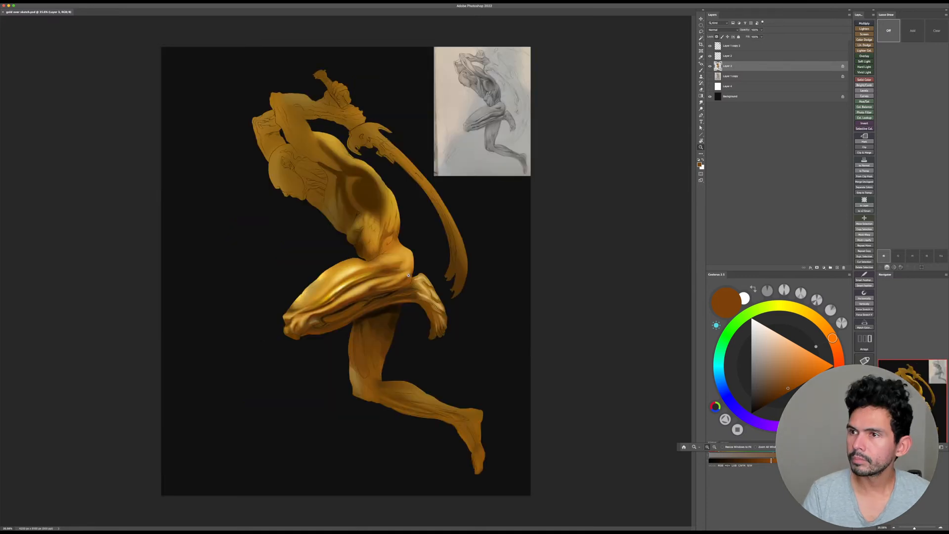
Step: Glaze the torso with light gold sampled from the hip, and tint it with a saturated orange using a large brush
{"action": "left_click_drag", "start_coordinate": [495, 302], "coordinate": [500, 302]}
{"action": "key", "text": "b"}
{"action": "left_click_drag", "start_coordinate": [414, 293], "coordinate": [444, 285]}
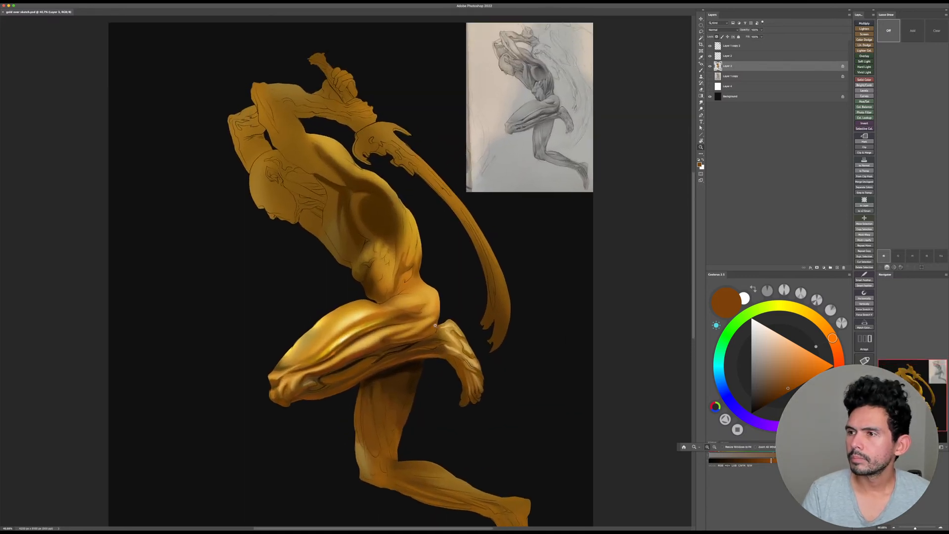
{"action": "left_click_drag", "start_coordinate": [509, 270], "coordinate": [509, 305]}
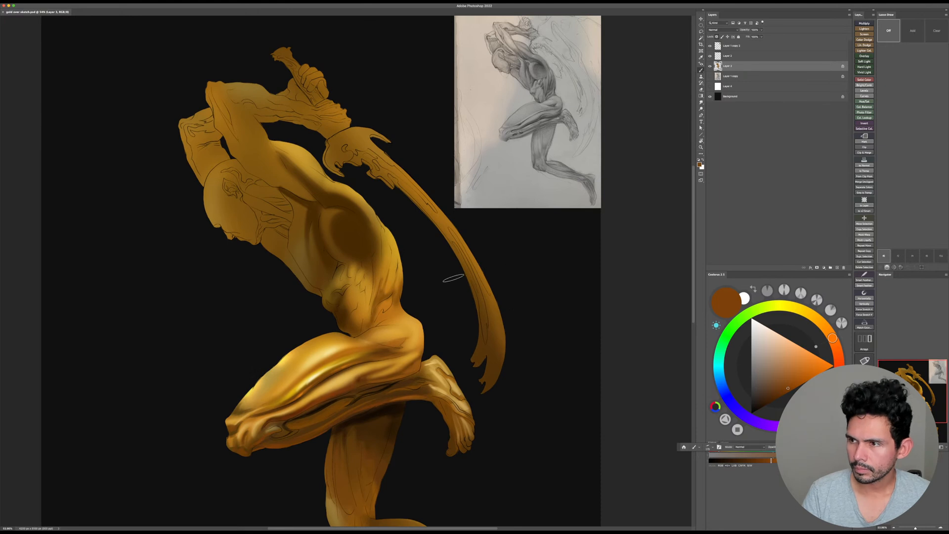
{"action": "left_click", "coordinate": [403, 326], "text": "alt"}
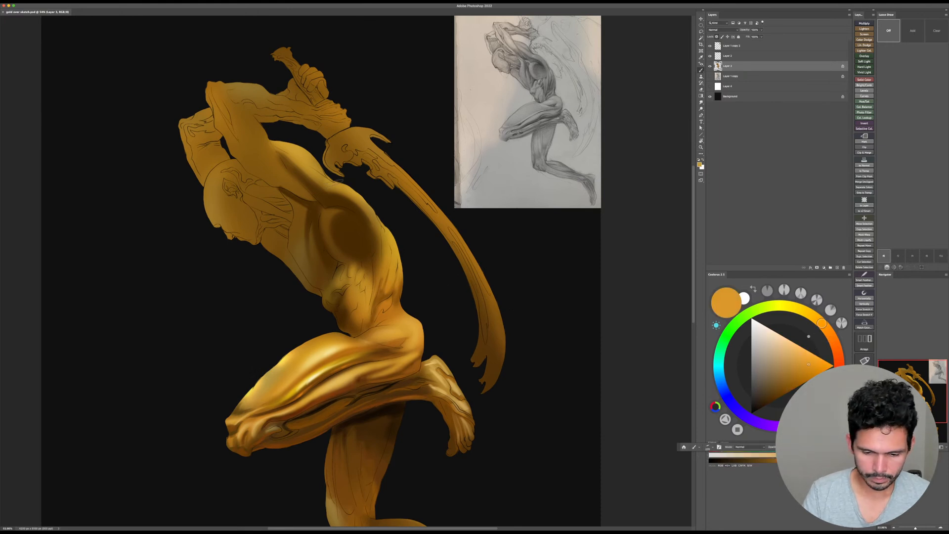
{"action": "left_click_drag", "start_coordinate": [338, 215], "coordinate": [350, 253]}
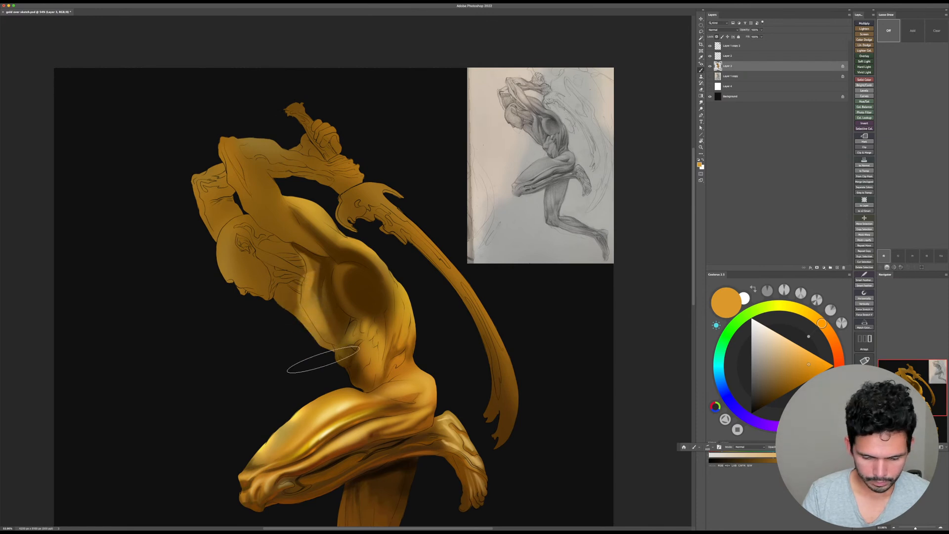
{"action": "left_click", "coordinate": [830, 333]}
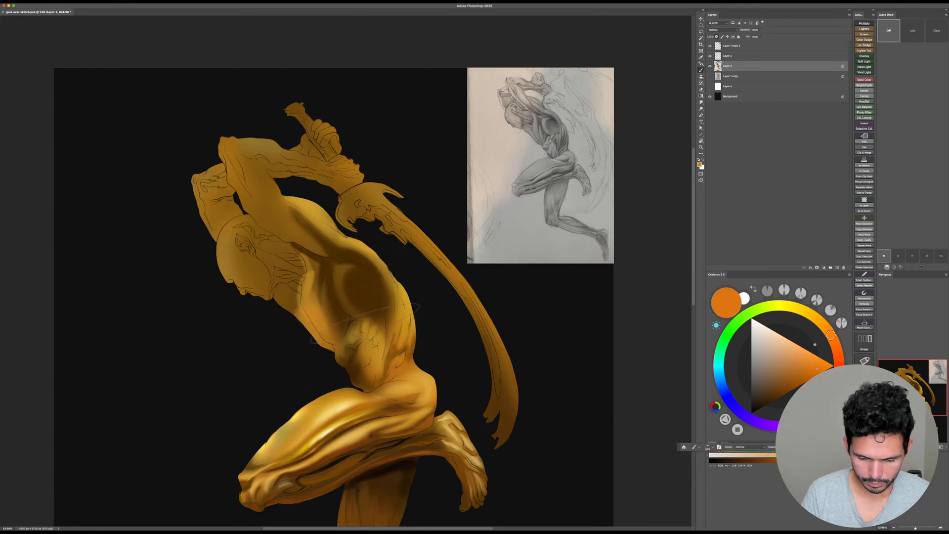
{"action": "left_click_drag", "start_coordinate": [449, 345], "coordinate": [440, 250]}
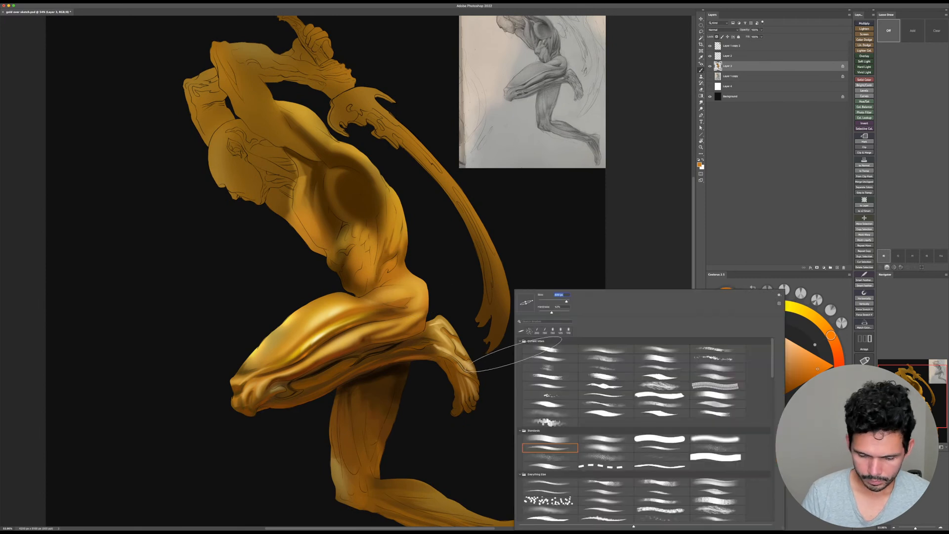
Step: Switch to a round brush preset and save the document
{"action": "right_click", "coordinate": [551, 359]}
{"action": "double_click", "coordinate": [605, 449]}
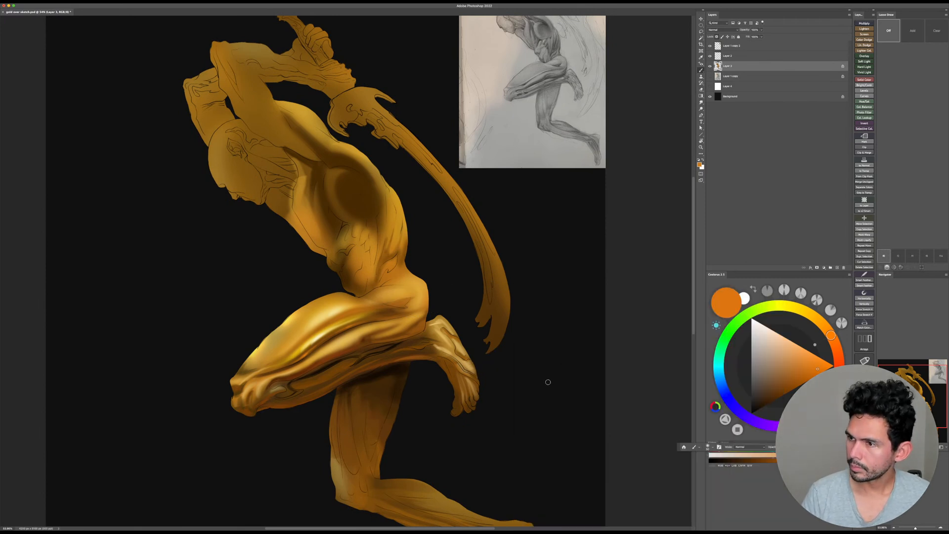
{"action": "scroll", "coordinate": [561, 385], "scroll_direction": "down", "scroll_amount": 2}
{"action": "key", "text": "super+s"}
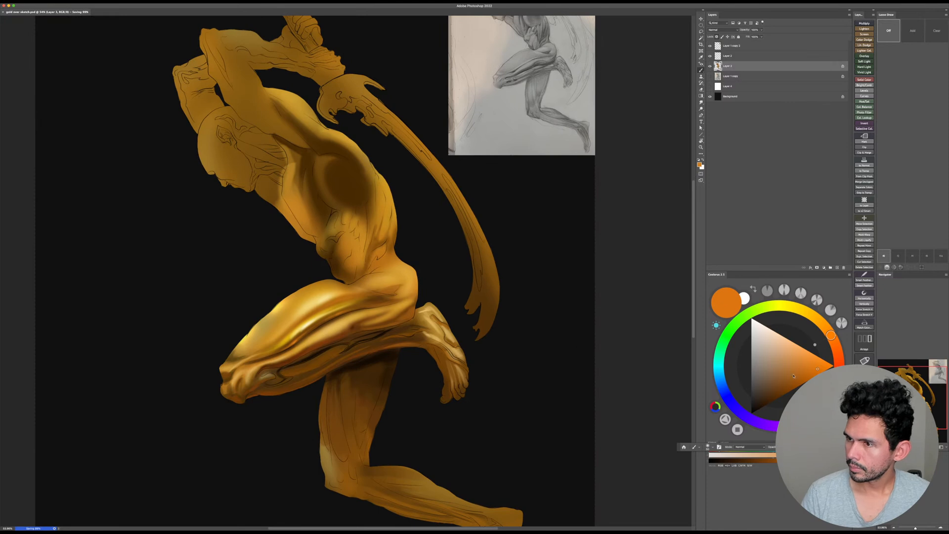
Step: Shade and blend the hip and buttock muscles with a darker orange-brown and with browns and golds sampled from the body
{"action": "left_click_drag", "start_coordinate": [814, 375], "coordinate": [802, 382]}
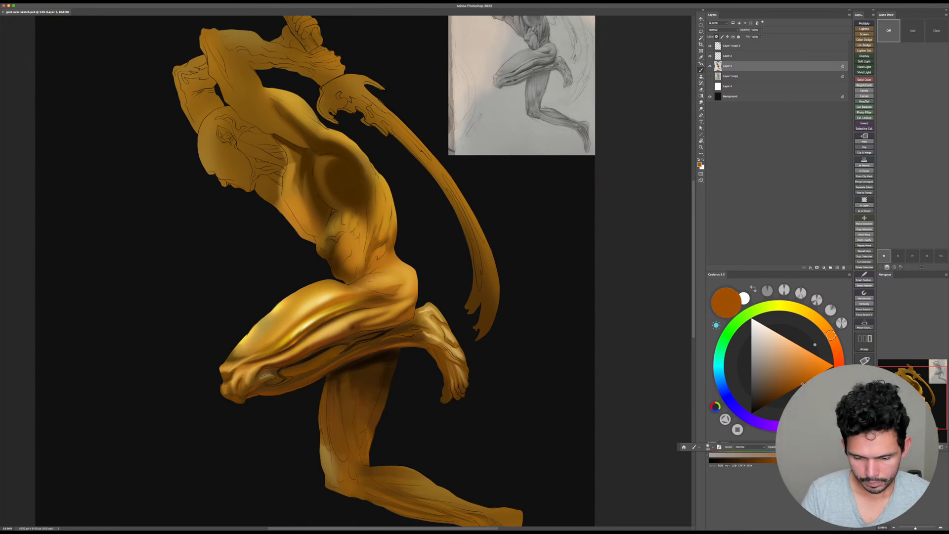
{"action": "left_click_drag", "start_coordinate": [378, 275], "coordinate": [403, 279]}
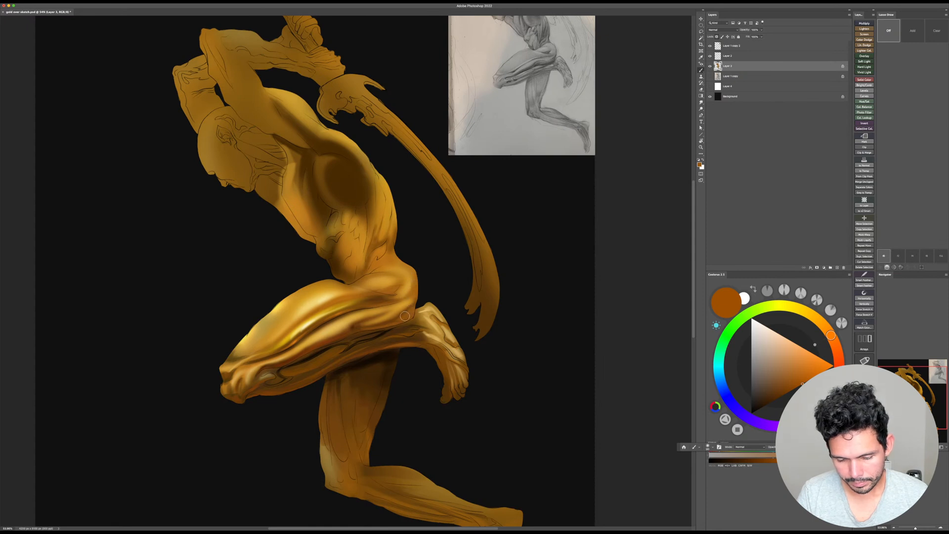
{"action": "scroll", "coordinate": [404, 316], "scroll_direction": "down", "scroll_amount": 3}
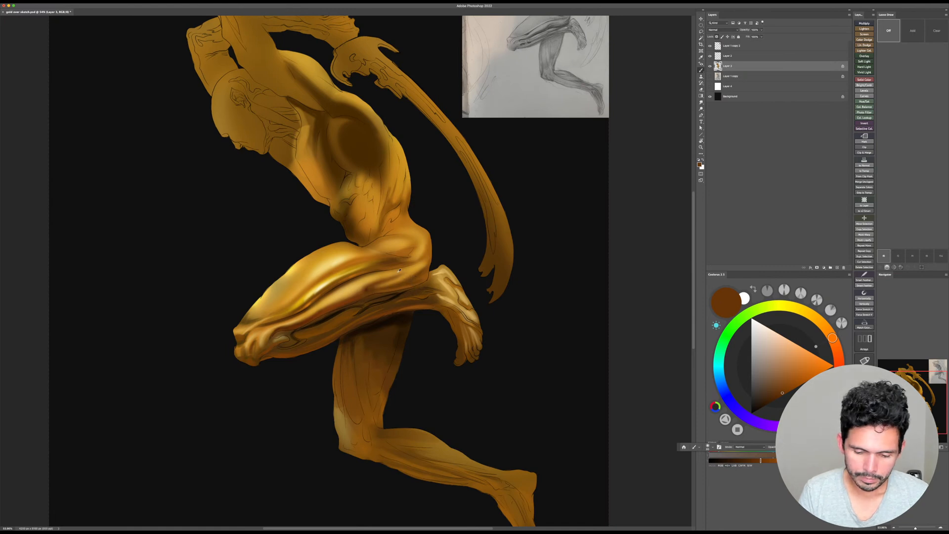
{"action": "left_click", "coordinate": [400, 270], "text": "alt"}
{"action": "left_click", "coordinate": [460, 288], "text": "alt"}
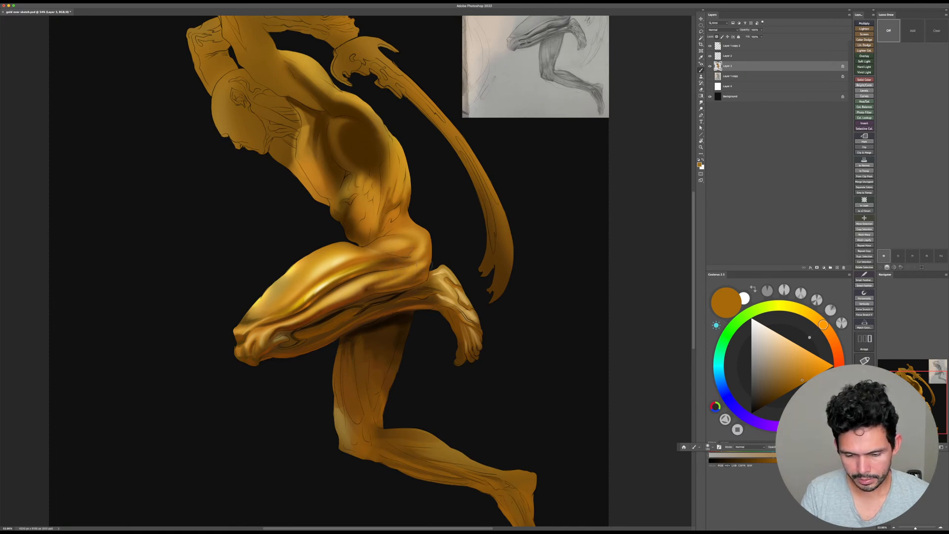
{"action": "left_click", "coordinate": [428, 249], "text": "alt"}
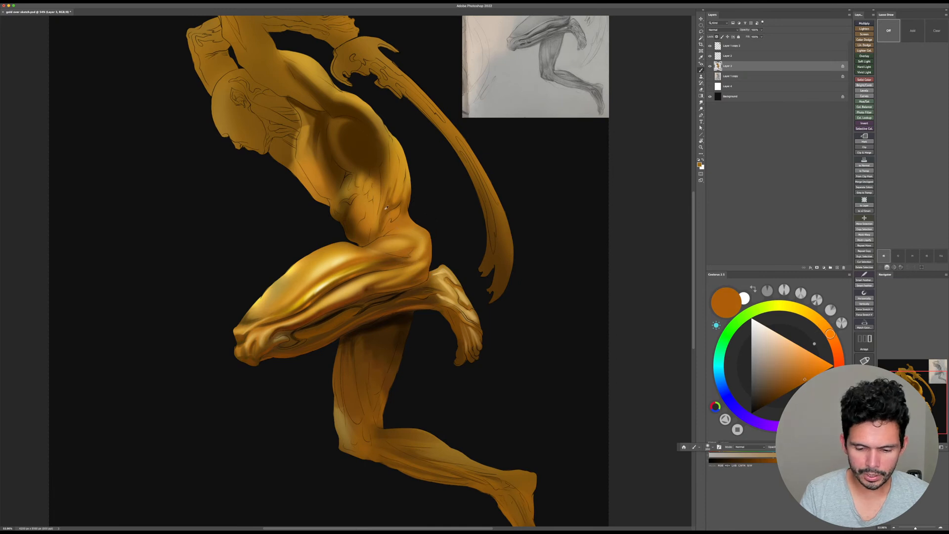
{"action": "left_click", "coordinate": [386, 207], "text": "alt"}
Step: Pick a reddish orange-brown and paint a soft glow inside the dark hollow on the torso's side
{"action": "scroll", "coordinate": [394, 198], "scroll_direction": "up", "scroll_amount": 3}
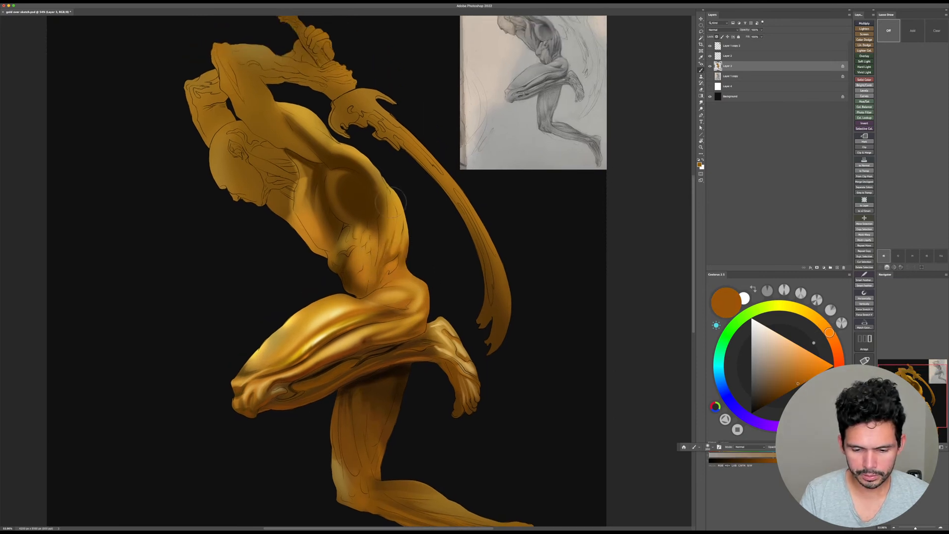
{"action": "left_click", "coordinate": [390, 200], "text": "alt"}
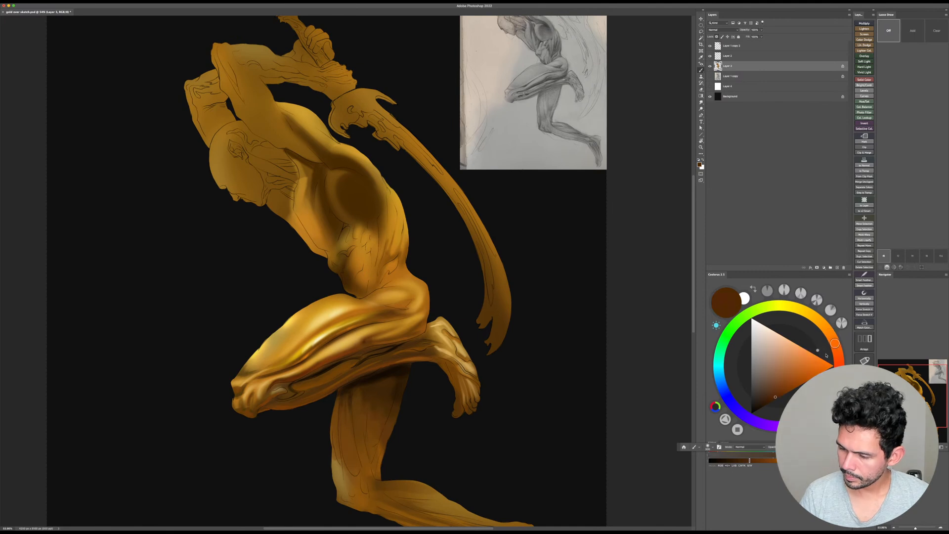
{"action": "left_click", "coordinate": [800, 385]}
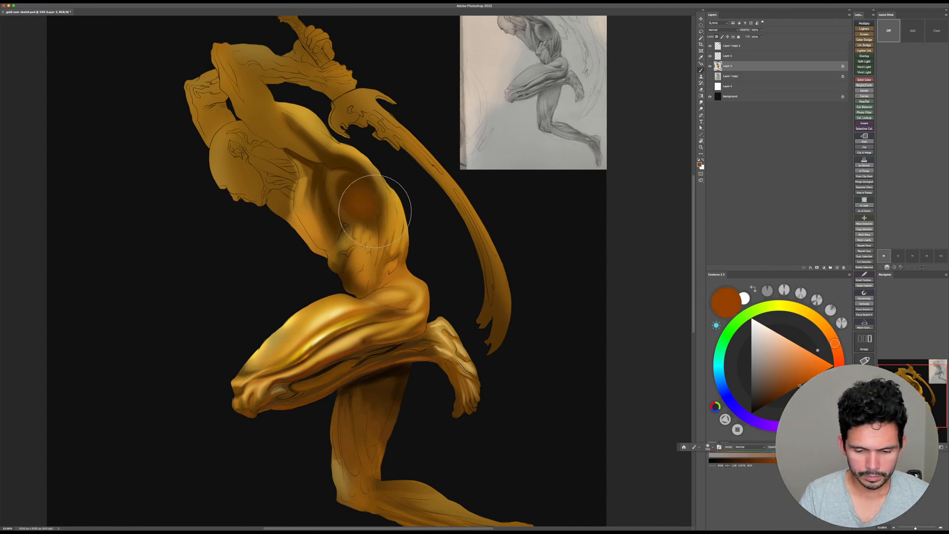
{"action": "mouse_move", "coordinate": [375, 211]}
{"action": "left_mouse_down"}
{"action": "mouse_move", "coordinate": [368, 197]}
{"action": "mouse_move", "coordinate": [353, 197]}
{"action": "mouse_move", "coordinate": [363, 204]}
{"action": "left_mouse_up"}
{"action": "left_click_drag", "start_coordinate": [518, 335], "coordinate": [507, 352]}
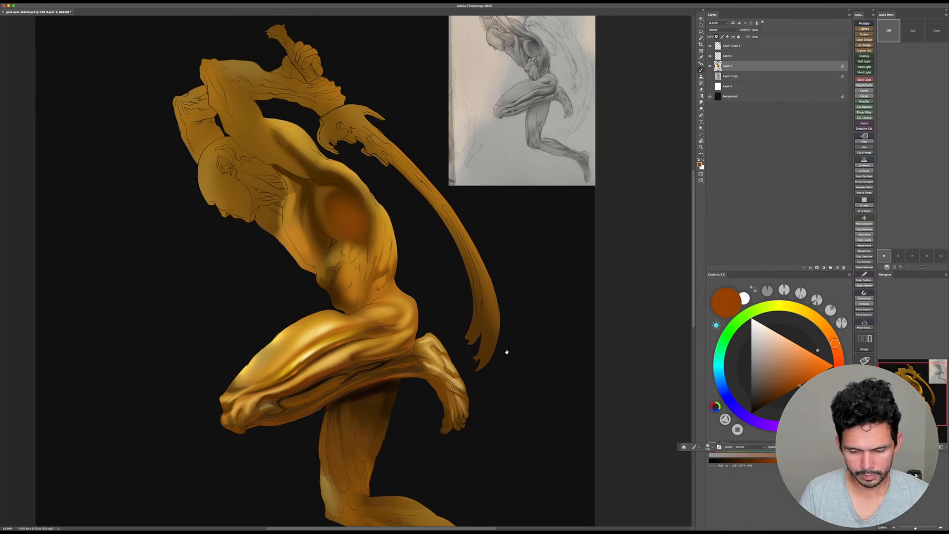
Step: Brighten the centre of the torso hollow's glow with a stronger orange-brown and a smaller brush
{"action": "left_click", "coordinate": [810, 380]}
{"action": "key", "text": "bracketleft"}
{"action": "key", "text": "bracketleft"}
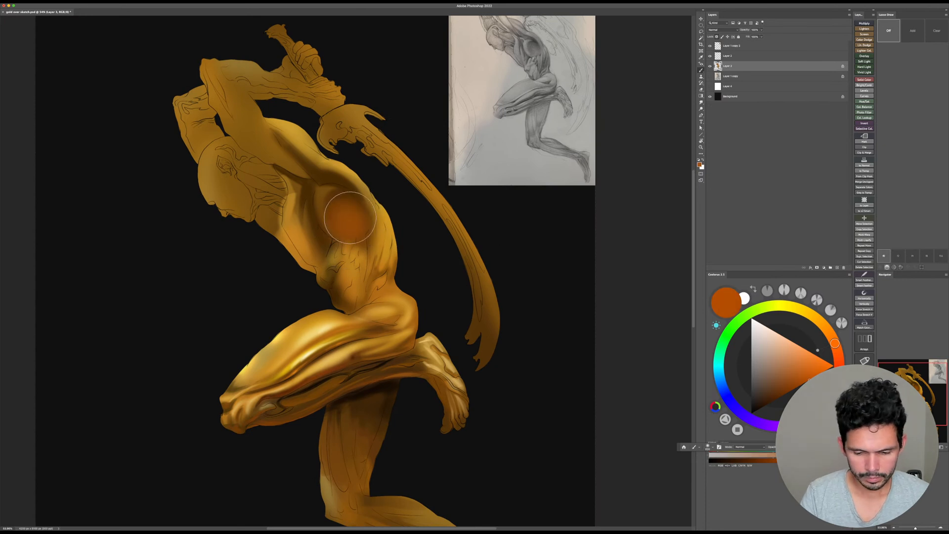
{"action": "mouse_move", "coordinate": [350, 218]}
{"action": "left_mouse_down"}
{"action": "mouse_move", "coordinate": [368, 230]}
{"action": "mouse_move", "coordinate": [378, 203]}
{"action": "left_mouse_up"}
Step: Paint a vivid orange core near the lower edge of the torso hollow with a further reduced brush
{"action": "left_click", "coordinate": [827, 370]}
{"action": "key", "text": "bracketleft"}
{"action": "key", "text": "bracketleft"}
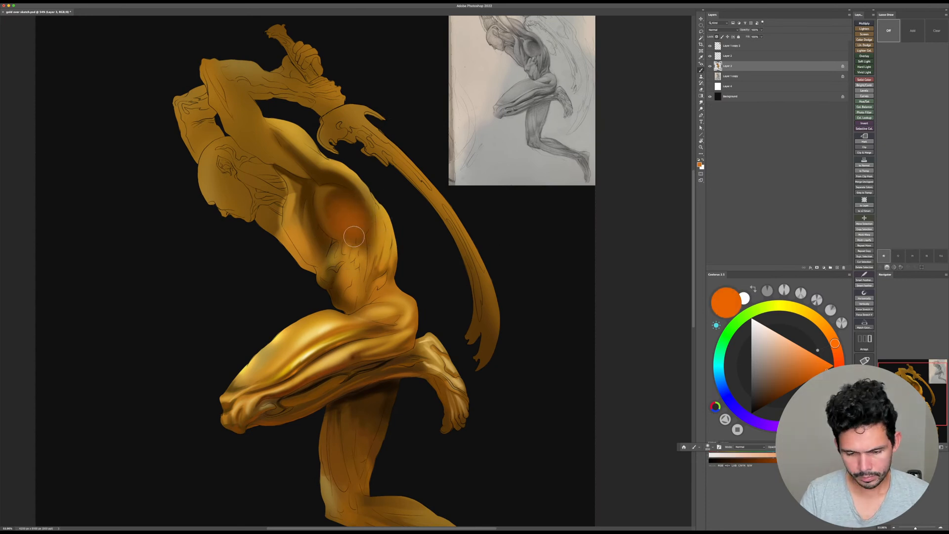
{"action": "left_click_drag", "start_coordinate": [353, 237], "coordinate": [352, 208]}
{"action": "scroll", "coordinate": [474, 257], "scroll_direction": "down", "scroll_amount": 3}
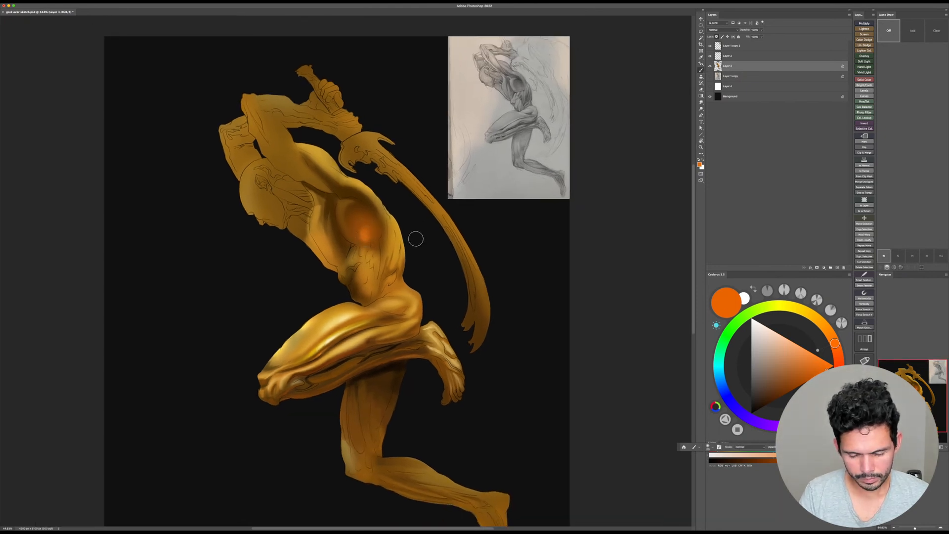
Step: Refine the hollow's orange glow with a small brush and sampled oranges, and add an orange accent above the hollow
{"action": "key", "text": "bracketleft"}
{"action": "key", "text": "bracketleft"}
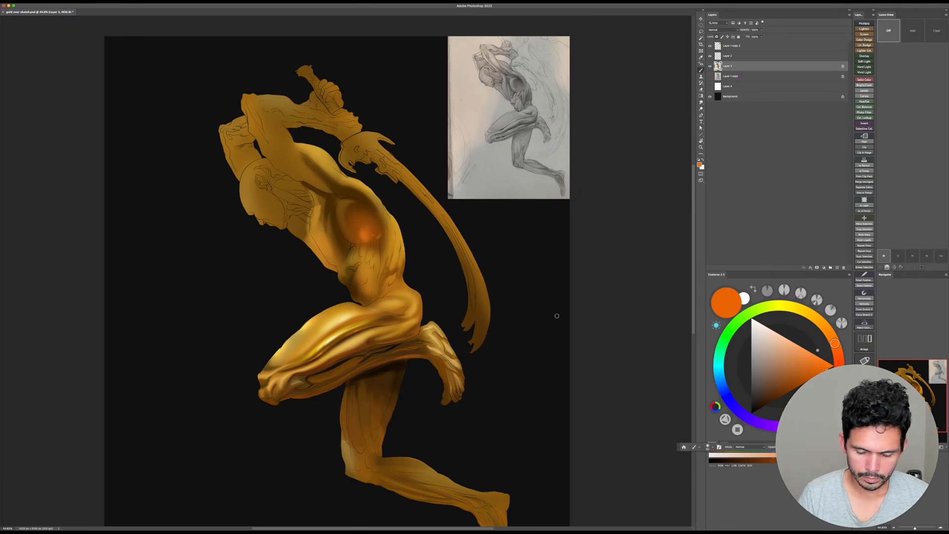
{"action": "left_click", "coordinate": [357, 220], "text": "alt"}
{"action": "mouse_move", "coordinate": [357, 222]}
{"action": "left_mouse_down"}
{"action": "mouse_move", "coordinate": [365, 214]}
{"action": "mouse_move", "coordinate": [368, 233]}
{"action": "left_mouse_up"}
{"action": "left_click", "coordinate": [365, 234], "text": "alt"}
{"action": "key", "text": "bracketright"}
{"action": "key", "text": "bracketright"}
{"action": "key", "text": "bracketright"}
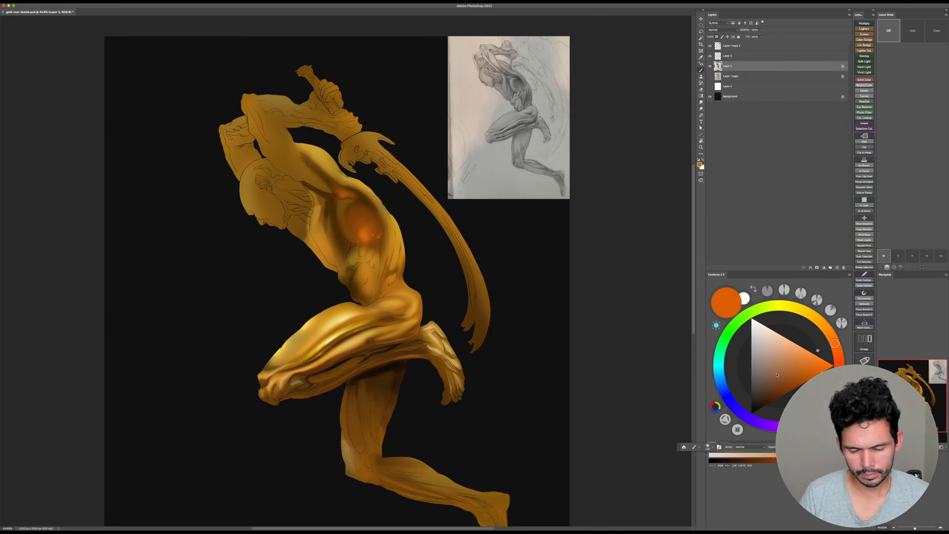
Step: Recolour the line-art layer with a deep orange gradient and set its blend mode to Multiply
{"action": "left_click_drag", "start_coordinate": [808, 316], "coordinate": [821, 322]}
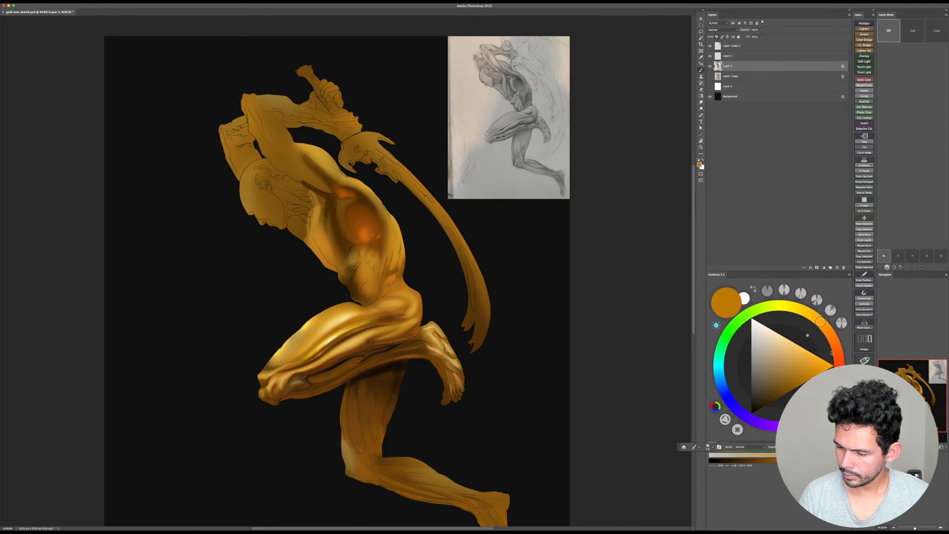
{"action": "left_click", "coordinate": [834, 365]}
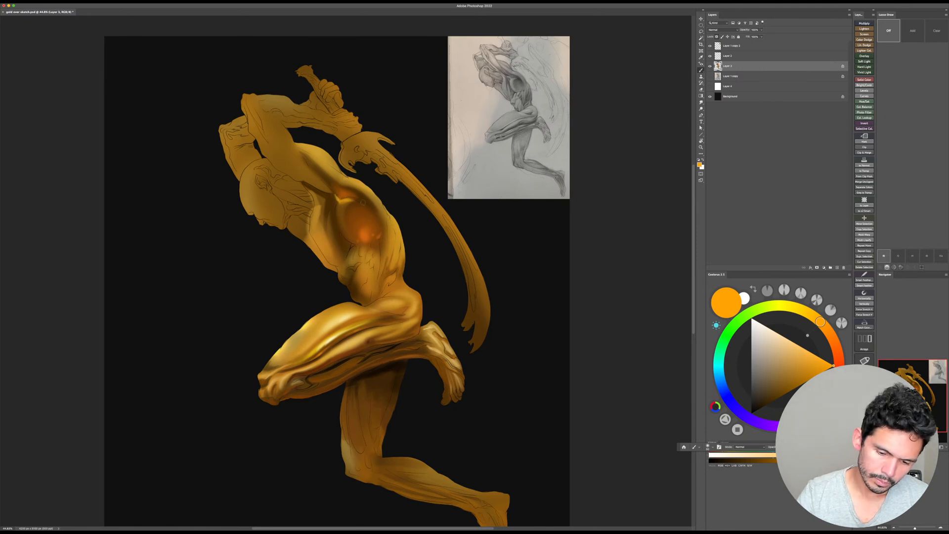
{"action": "left_click", "coordinate": [730, 56]}
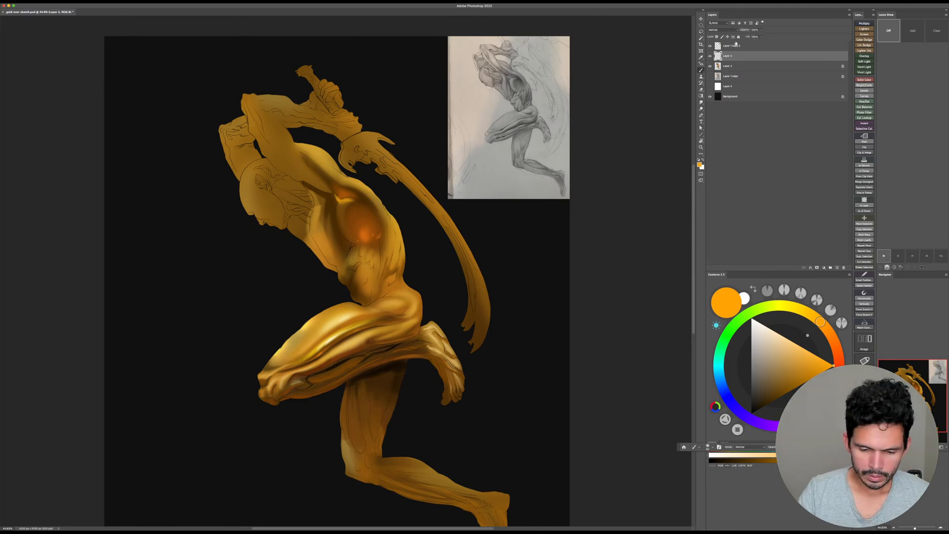
{"action": "key", "text": "g"}
{"action": "left_click", "coordinate": [839, 349]}
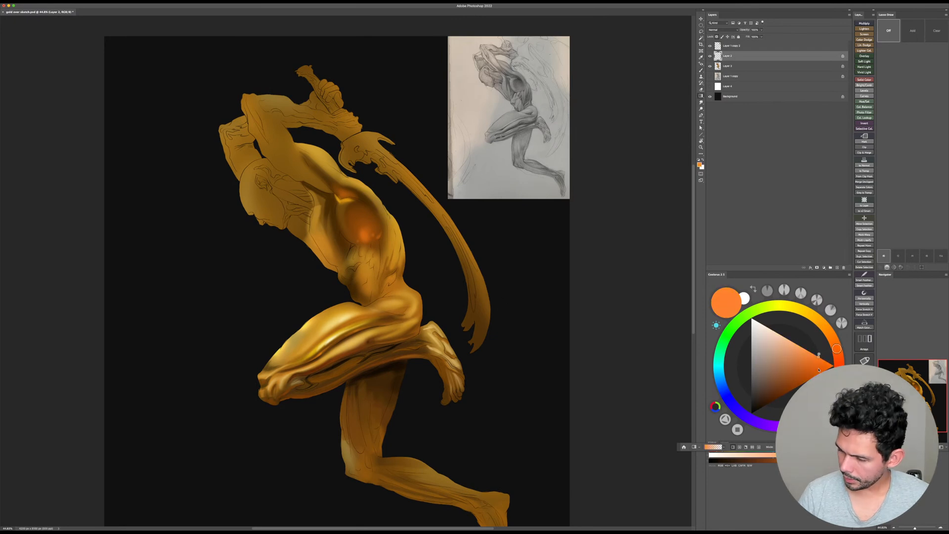
{"action": "left_click", "coordinate": [816, 375]}
{"action": "left_click_drag", "start_coordinate": [592, 383], "coordinate": [601, 383]}
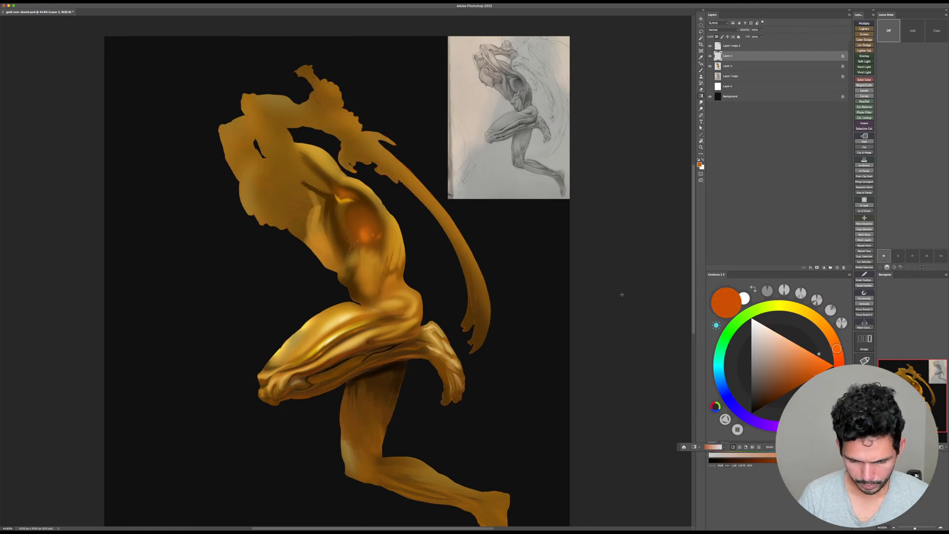
{"action": "left_click", "coordinate": [733, 30]}
{"action": "left_click", "coordinate": [728, 52]}
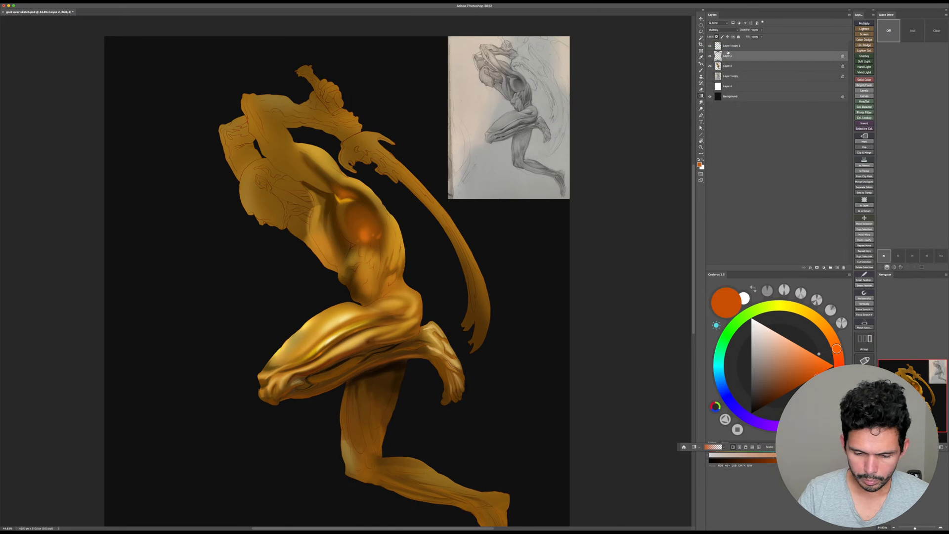
Step: Retint the line art with a gradient of a more muted brownish orange
{"action": "left_click", "coordinate": [805, 364]}
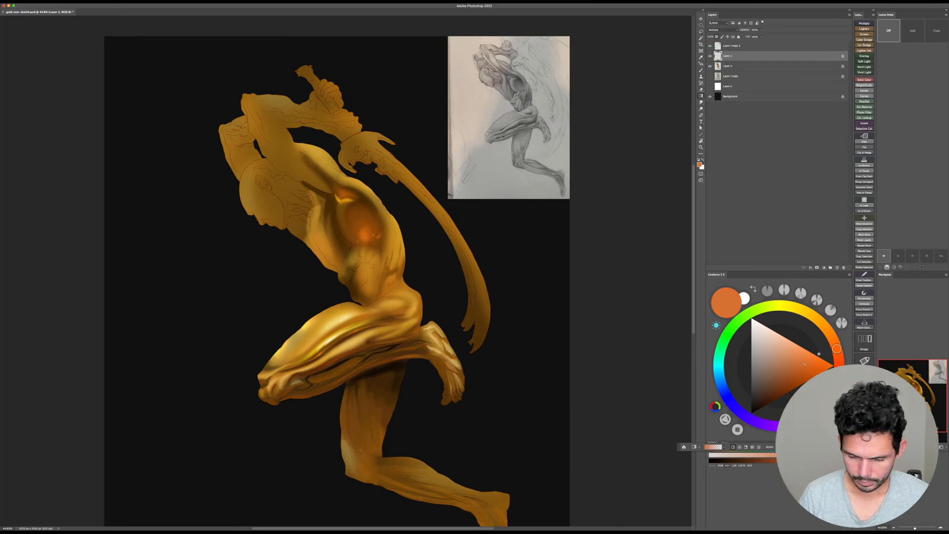
{"action": "left_click", "coordinate": [798, 376]}
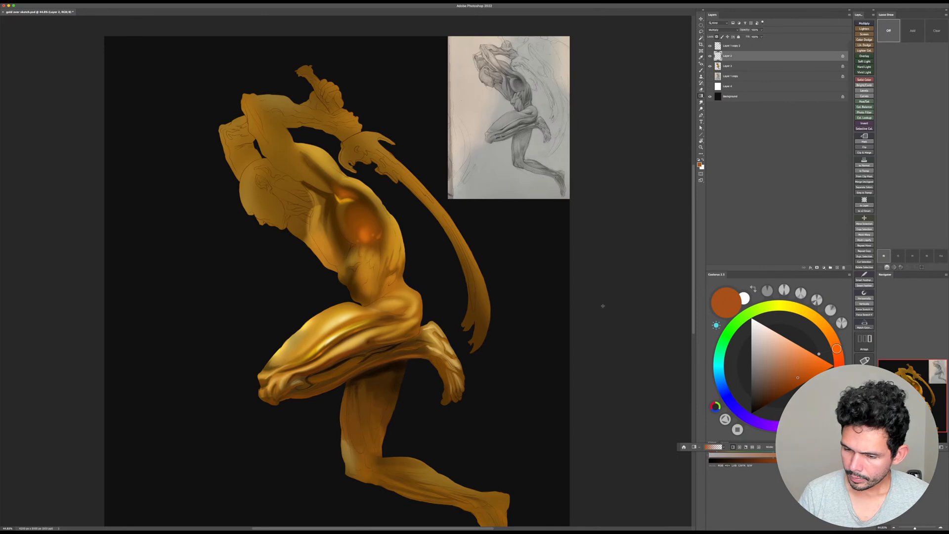
{"action": "key", "text": "z"}
{"action": "mouse_move", "coordinate": [387, 232]}
{"action": "left_mouse_down"}
{"action": "mouse_move", "coordinate": [422, 231]}
{"action": "mouse_move", "coordinate": [403, 238]}
{"action": "left_mouse_up"}
{"action": "left_click", "coordinate": [804, 374]}
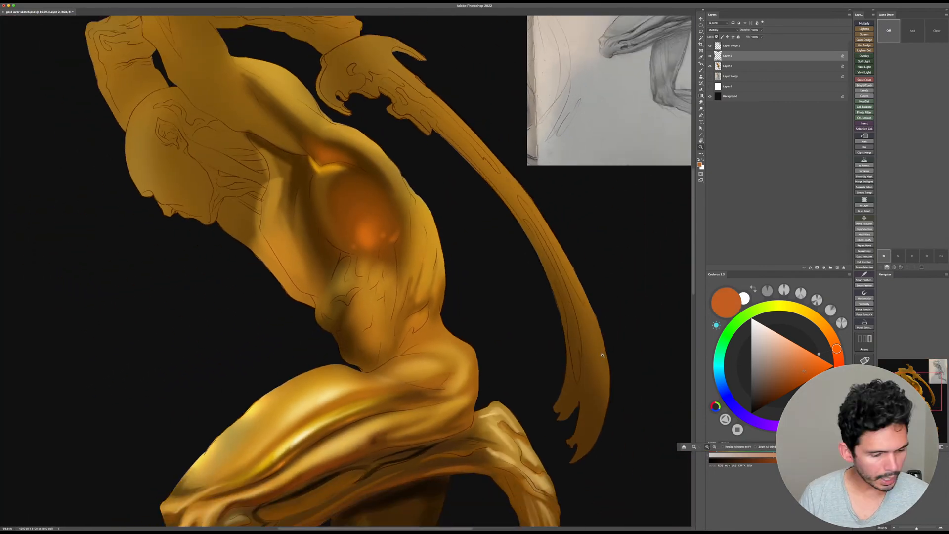
{"action": "key", "text": "g"}
{"action": "mouse_move", "coordinate": [645, 329]}
{"action": "left_mouse_down"}
{"action": "mouse_move", "coordinate": [660, 330]}
{"action": "mouse_move", "coordinate": [648, 351]}
{"action": "mouse_move", "coordinate": [630, 349]}
{"action": "left_mouse_up"}
{"action": "key", "text": "b"}
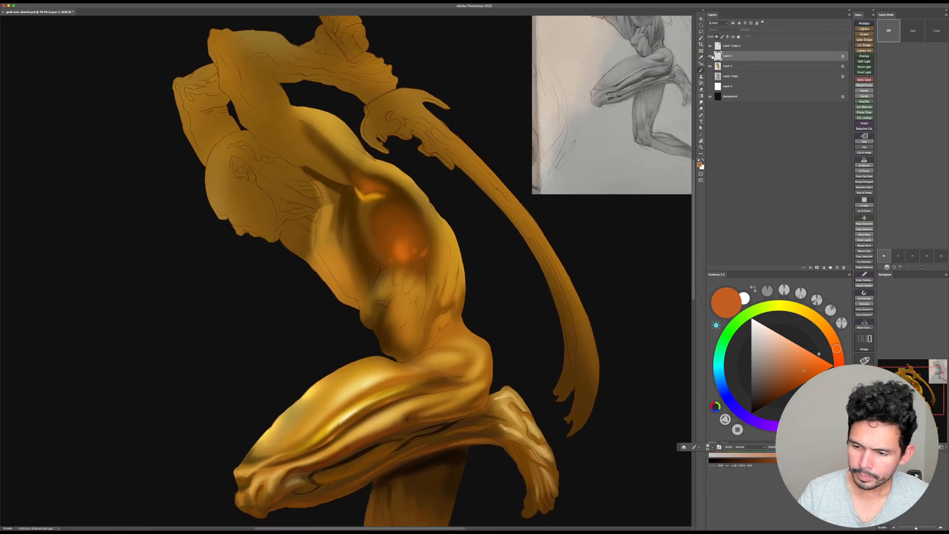
Step: Give the Multiply line-art layer a descriptive name and rename the top layer as sketch
{"action": "left_click", "coordinate": [709, 56]}
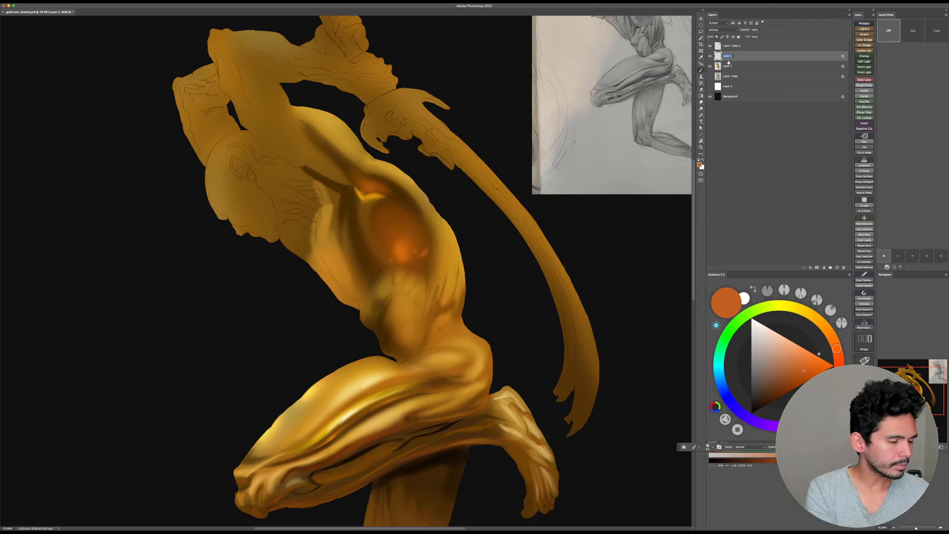
{"action": "type", "text": "linenswerons"}
{"action": "key", "text": "Return"}
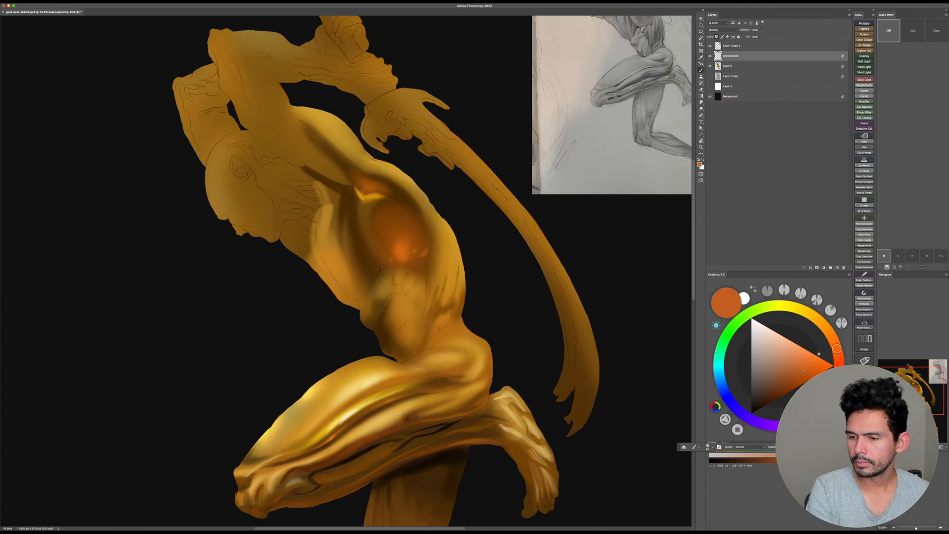
{"action": "double_click", "coordinate": [730, 46]}
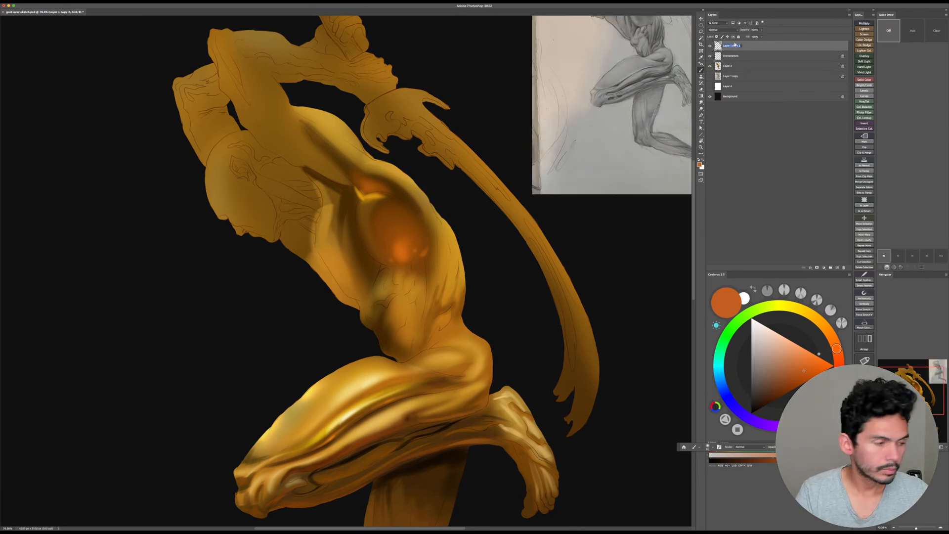
{"action": "type", "text": "lketch"}
{"action": "key", "text": "Return"}
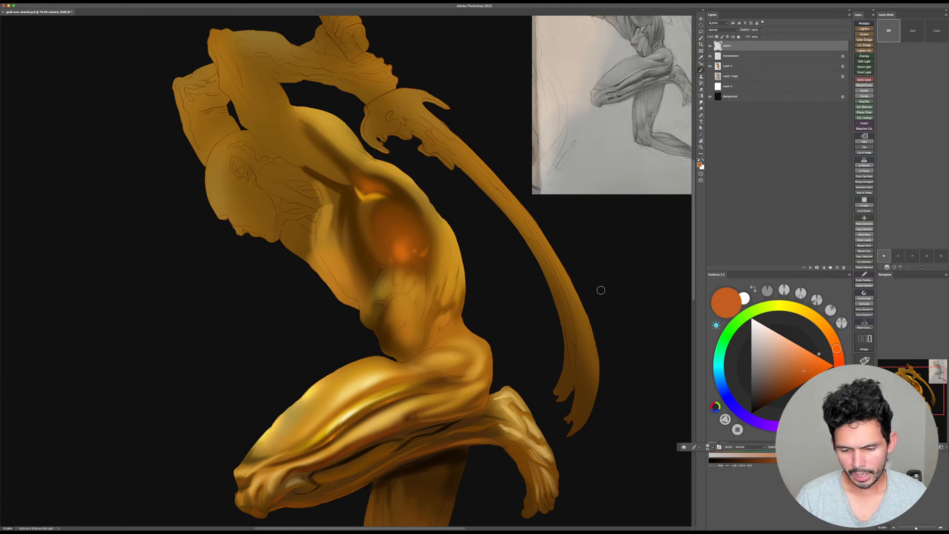
Step: Sample the golden highlight colour and paint a crescent of it around the inner edge of the torso's orange hollow
{"action": "left_click_drag", "start_coordinate": [435, 246], "coordinate": [425, 247]}
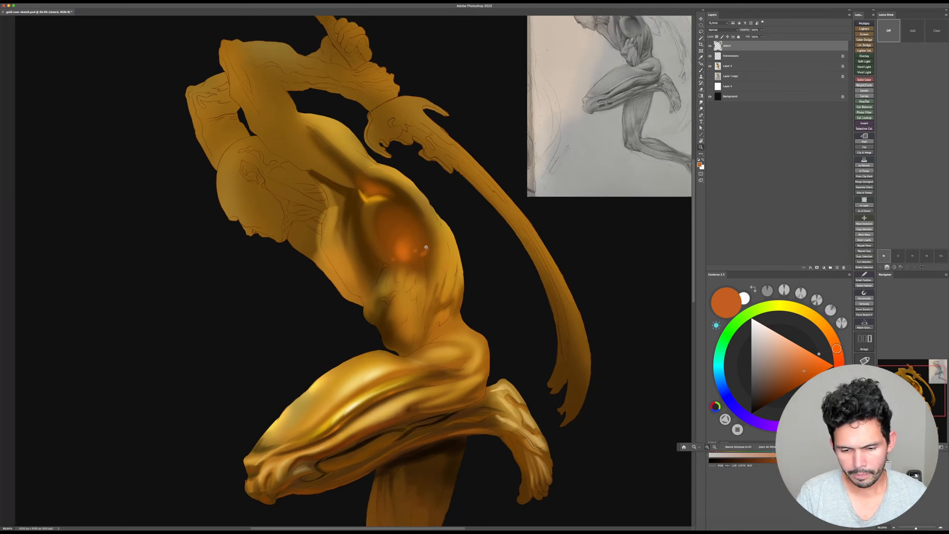
{"action": "left_click", "coordinate": [373, 198], "text": "alt"}
{"action": "left_click_drag", "start_coordinate": [368, 202], "coordinate": [366, 221]}
{"action": "left_click_drag", "start_coordinate": [383, 225], "coordinate": [377, 281]}
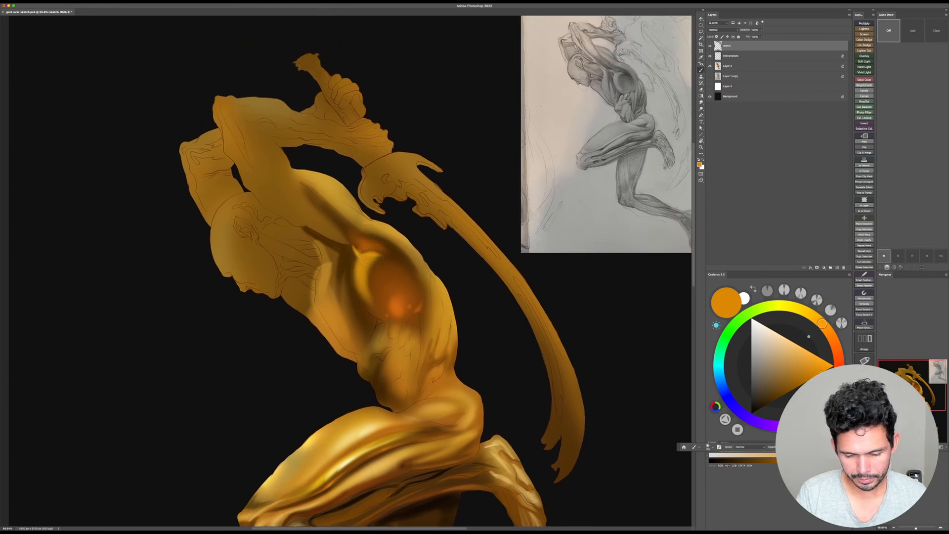
Step: Sample the dark brown inside the torso hollow and soften the crescent's inner edge, enlarging the brush
{"action": "left_click", "coordinate": [378, 272], "text": "alt"}
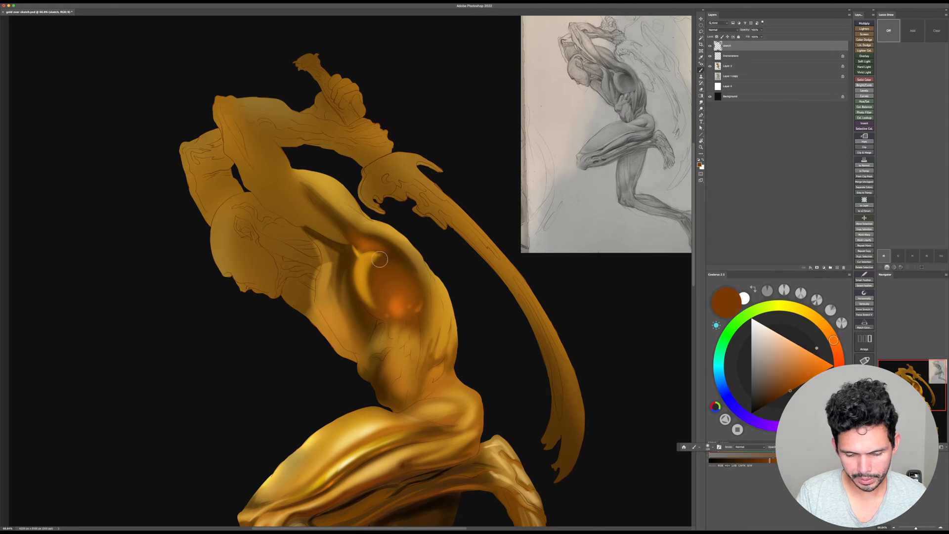
{"action": "left_click_drag", "start_coordinate": [382, 312], "coordinate": [371, 300]}
{"action": "key", "text": "bracketright"}
{"action": "key", "text": "bracketright"}
{"action": "key", "text": "bracketright"}
{"action": "key", "text": "bracketright"}
{"action": "key", "text": "bracketright"}
{"action": "key", "text": "bracketright"}
{"action": "key", "text": "bracketright"}
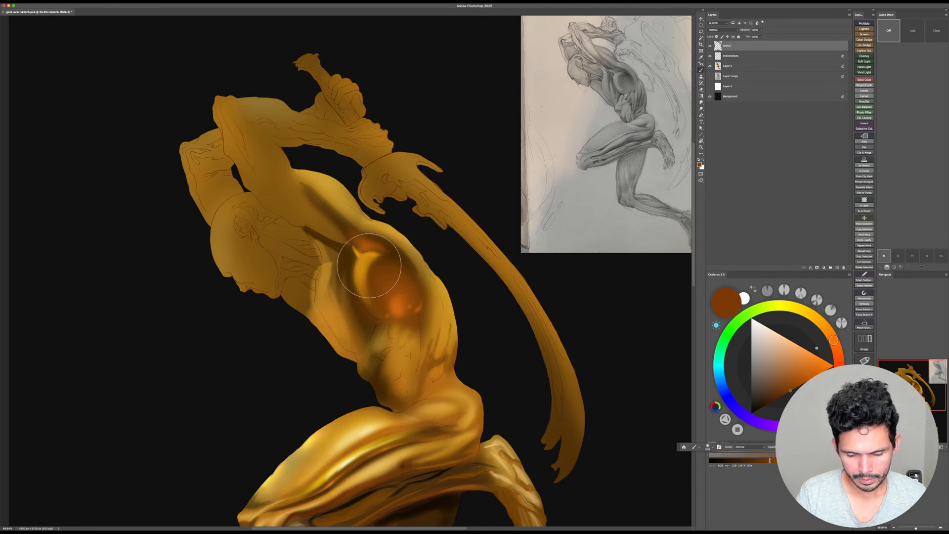
Step: Lighten the sampled gold to a pale yellow-orange and dab a small highlight on the crescent with a smaller brush
{"action": "left_click", "coordinate": [364, 259], "text": "alt"}
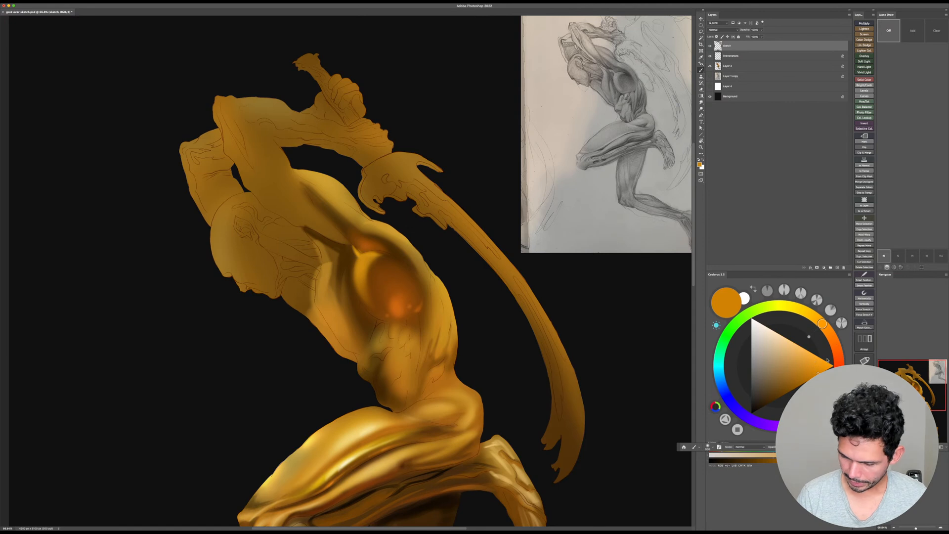
{"action": "left_click_drag", "start_coordinate": [827, 360], "coordinate": [794, 345]}
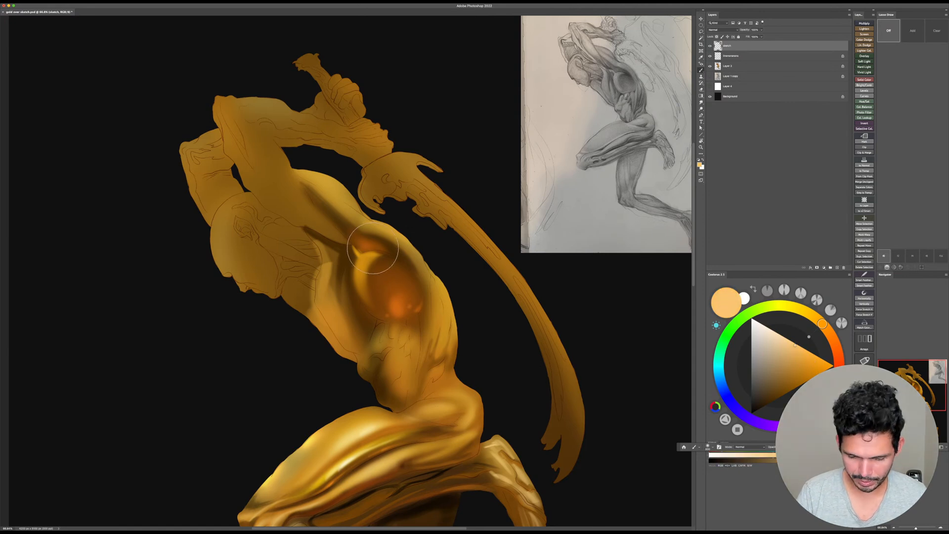
{"action": "key", "text": "bracketleft"}
{"action": "key", "text": "bracketleft"}
{"action": "key", "text": "bracketleft"}
{"action": "key", "text": "bracketleft"}
{"action": "key", "text": "bracketleft"}
{"action": "key", "text": "bracketleft"}
{"action": "key", "text": "bracketleft"}
{"action": "key", "text": "bracketleft"}
{"action": "key", "text": "bracketleft"}
{"action": "left_click_drag", "start_coordinate": [365, 258], "coordinate": [366, 258]}
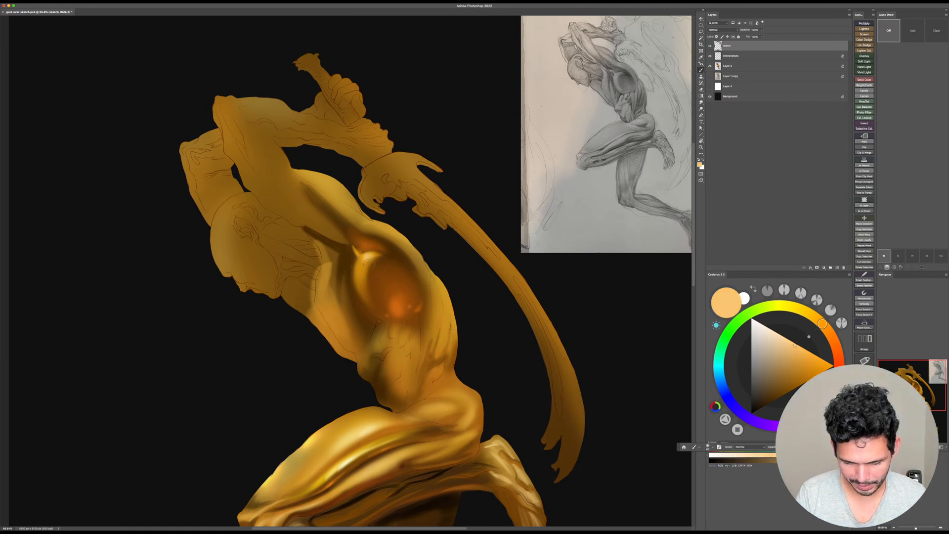
Step: Choose a bright saturated yellow and brush a glow over the raised thigh's muscles and the hip
{"action": "key", "text": "x"}
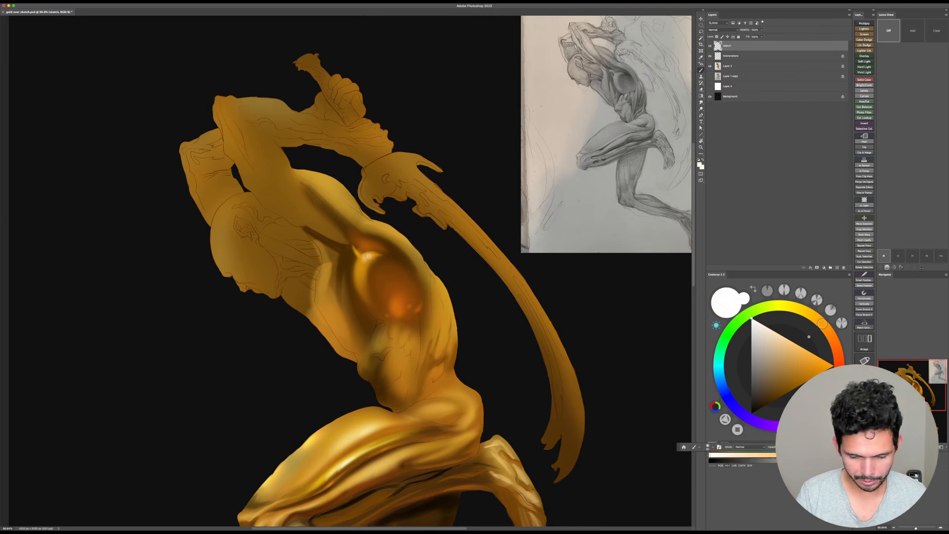
{"action": "mouse_move", "coordinate": [797, 308]}
{"action": "left_mouse_down"}
{"action": "mouse_move", "coordinate": [785, 306]}
{"action": "mouse_move", "coordinate": [795, 309]}
{"action": "left_mouse_up"}
{"action": "left_click", "coordinate": [824, 361]}
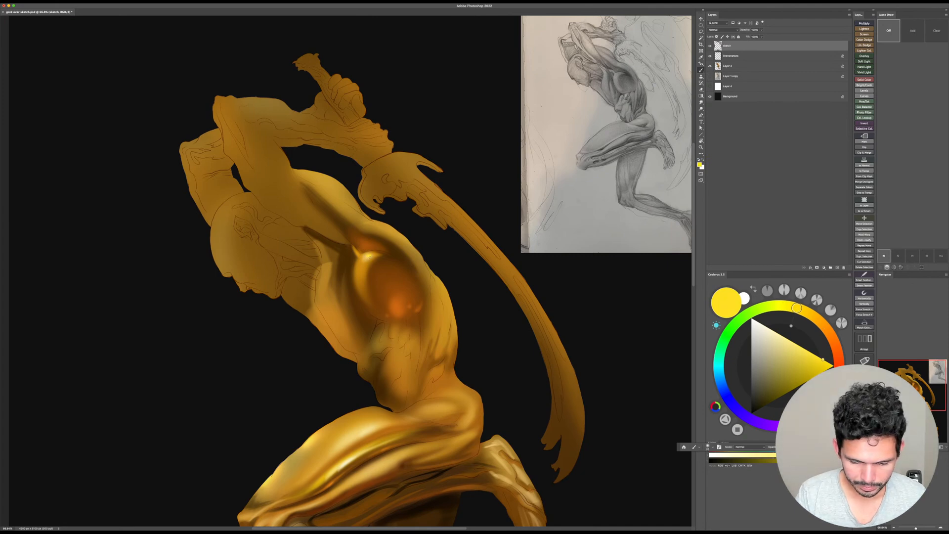
{"action": "key", "text": "super+y"}
{"action": "key", "text": "super+y"}
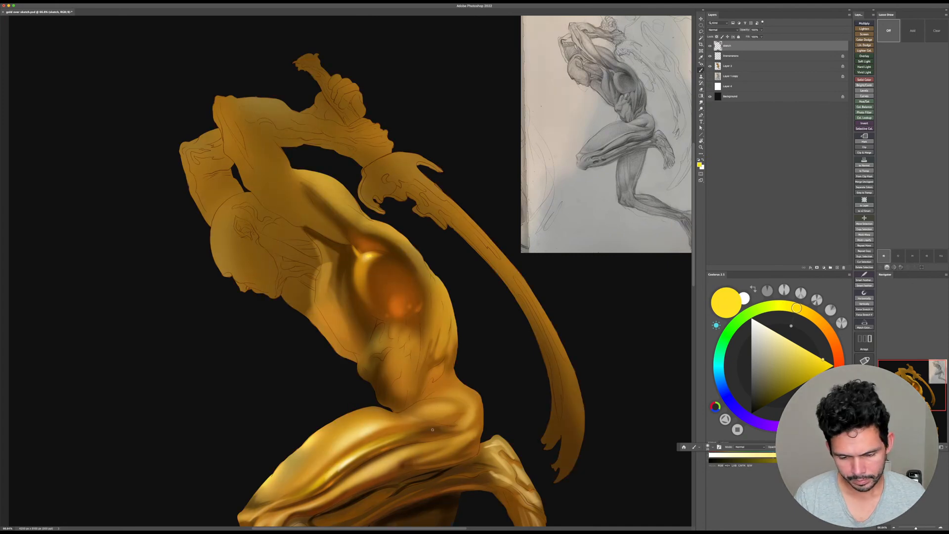
{"action": "left_click_drag", "start_coordinate": [524, 398], "coordinate": [515, 208]}
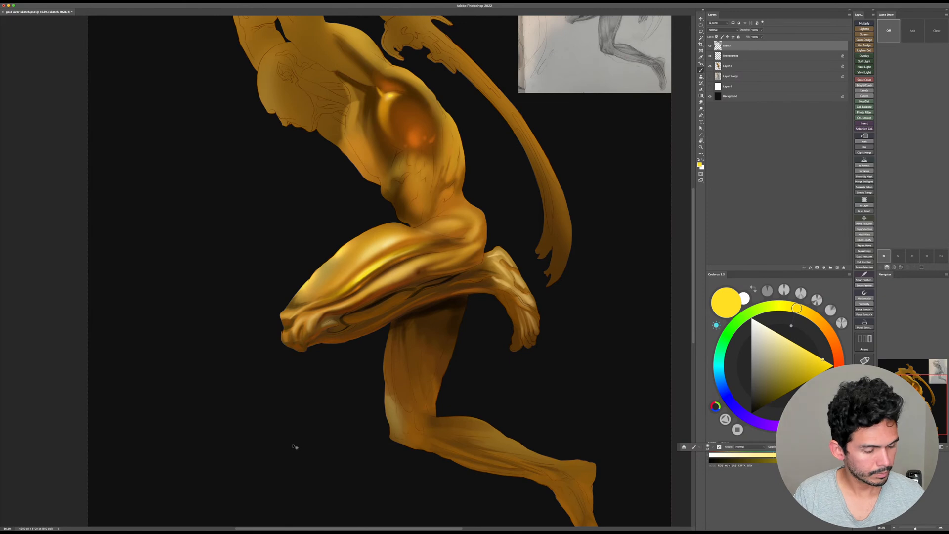
{"action": "key", "text": "super+y"}
{"action": "key", "text": "super+y"}
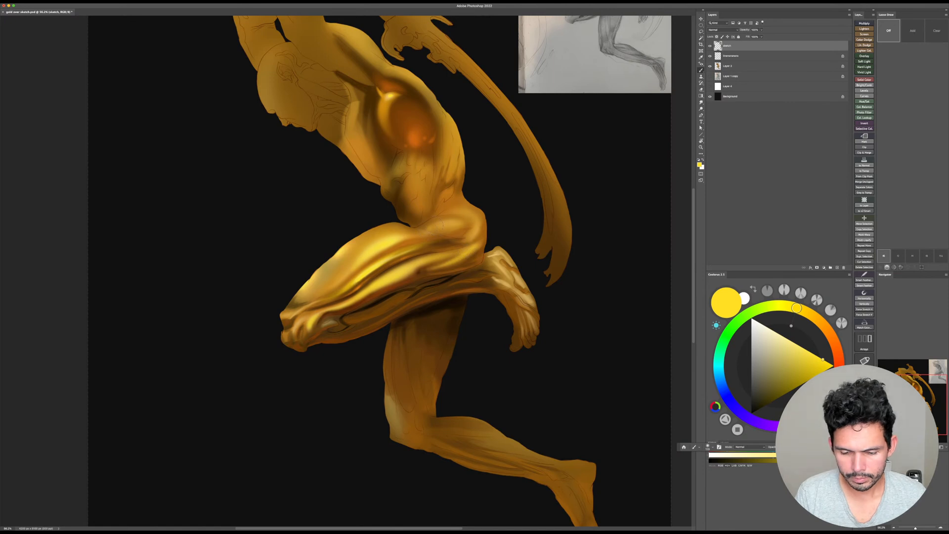
{"action": "mouse_move", "coordinate": [437, 226]}
{"action": "left_mouse_down"}
{"action": "mouse_move", "coordinate": [460, 223]}
{"action": "mouse_move", "coordinate": [471, 233]}
{"action": "left_mouse_up"}
{"action": "key", "text": "bracketright"}
{"action": "key", "text": "bracketright"}
{"action": "key", "text": "bracketright"}
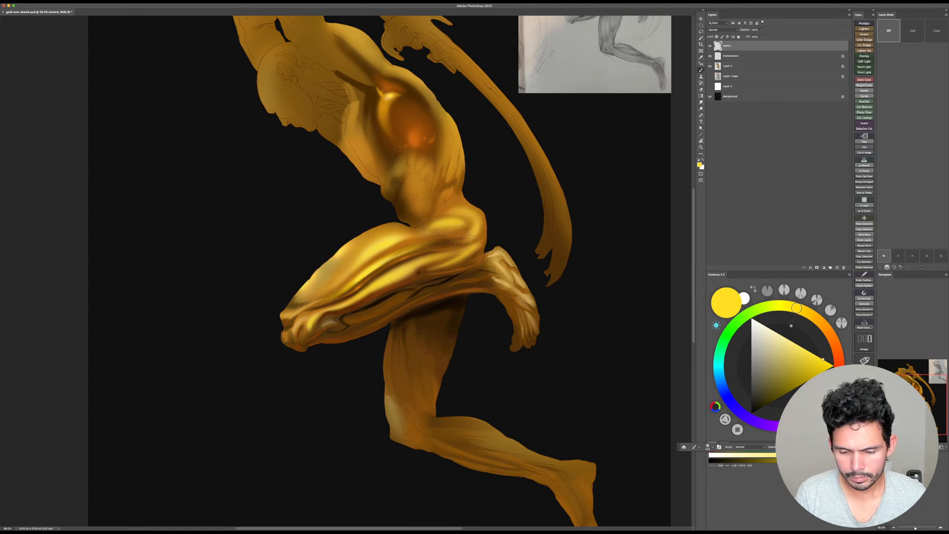
Step: Save the painting and brush bright yellow glow onto the torso's crescent highlight and the edge above the orange hollow
{"action": "key", "text": "z"}
{"action": "mouse_move", "coordinate": [583, 357]}
{"action": "left_mouse_down"}
{"action": "mouse_move", "coordinate": [593, 352]}
{"action": "mouse_move", "coordinate": [583, 369]}
{"action": "left_mouse_up"}
{"action": "key", "text": "super+s"}
{"action": "key", "text": "b"}
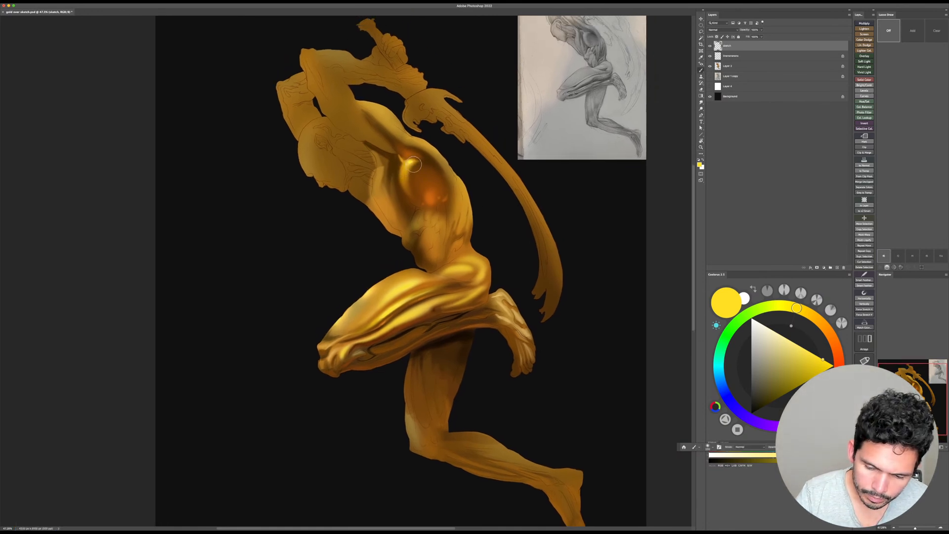
{"action": "left_click_drag", "start_coordinate": [413, 164], "coordinate": [403, 184]}
{"action": "left_click_drag", "start_coordinate": [412, 141], "coordinate": [444, 156]}
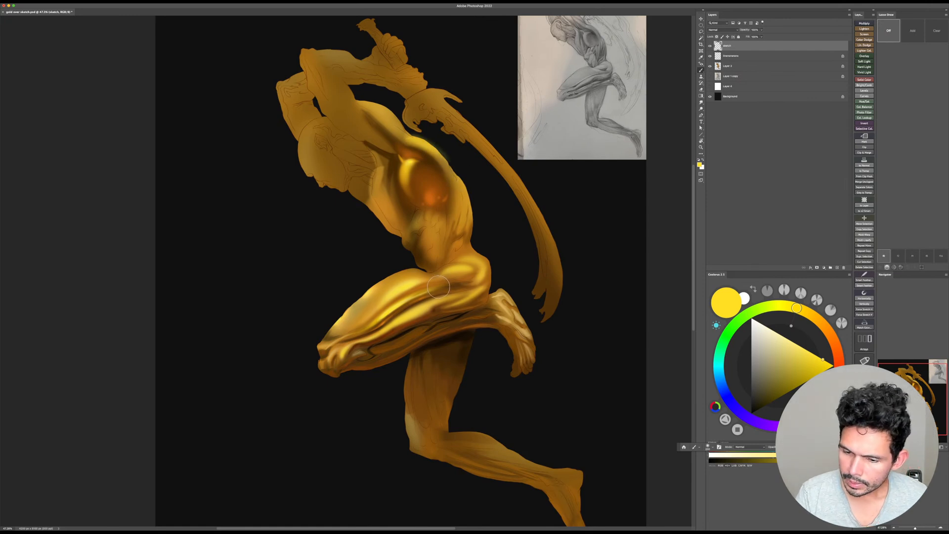
Step: Lasso around the figure on the sketch layer and cut out the yellow highlight strokes painted there
{"action": "key", "text": "l"}
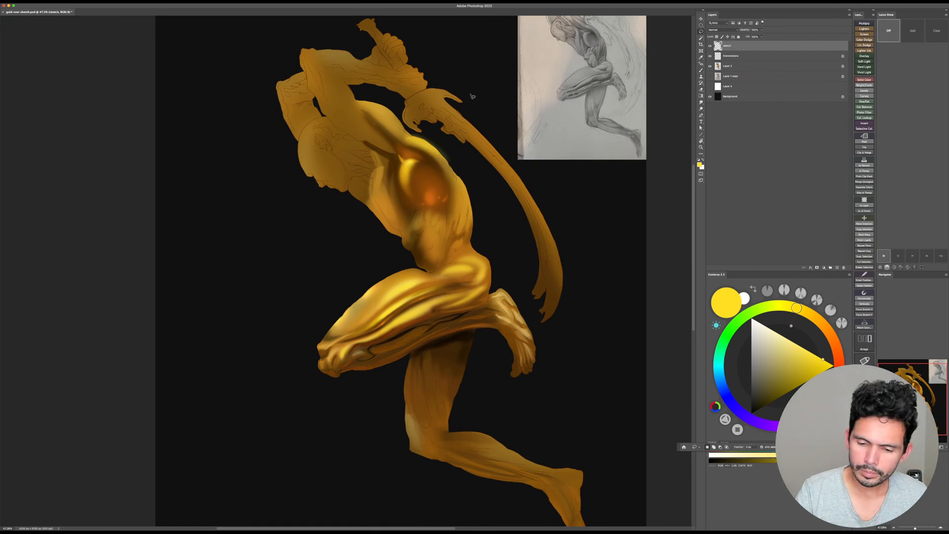
{"action": "mouse_move", "coordinate": [481, 92]}
{"action": "left_mouse_down"}
{"action": "mouse_move", "coordinate": [446, 42]}
{"action": "mouse_move", "coordinate": [324, 16]}
{"action": "mouse_move", "coordinate": [215, 268]}
{"action": "mouse_move", "coordinate": [300, 451]}
{"action": "mouse_move", "coordinate": [495, 505]}
{"action": "mouse_move", "coordinate": [622, 356]}
{"action": "mouse_move", "coordinate": [566, 200]}
{"action": "mouse_move", "coordinate": [528, 170]}
{"action": "mouse_move", "coordinate": [496, 91]}
{"action": "left_mouse_up"}
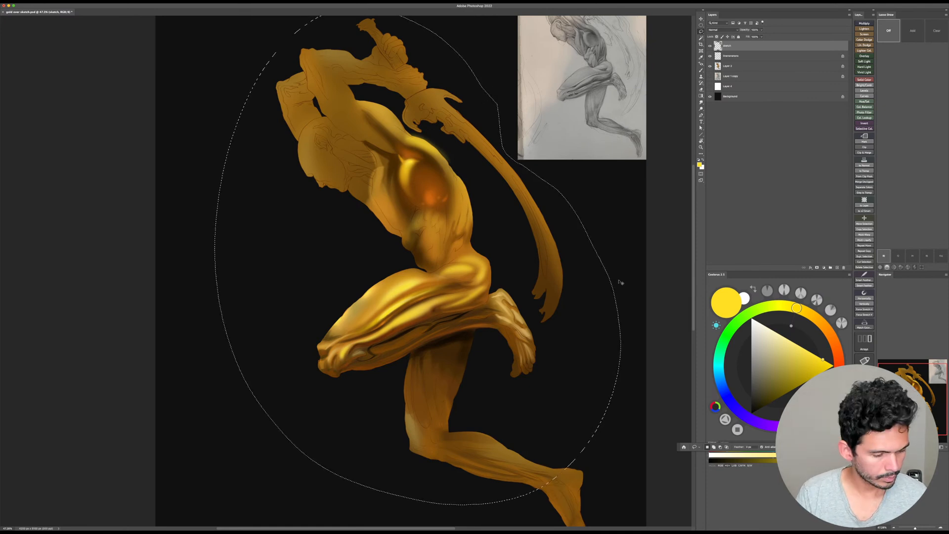
{"action": "key", "text": "Delete"}
{"action": "key", "text": "super+d"}
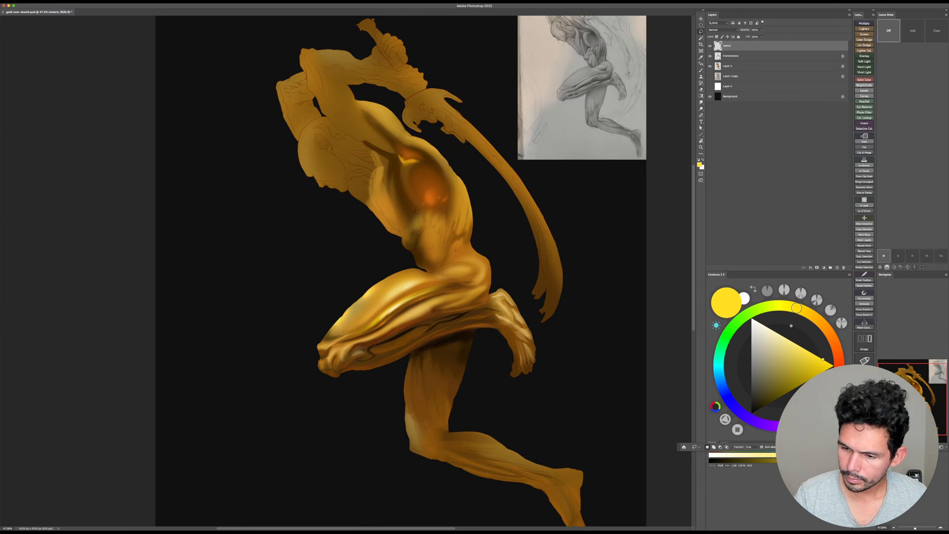
Step: Place the cut highlight strokes on a new layer directly above the figure's base paint layer
{"action": "left_click", "coordinate": [732, 67]}
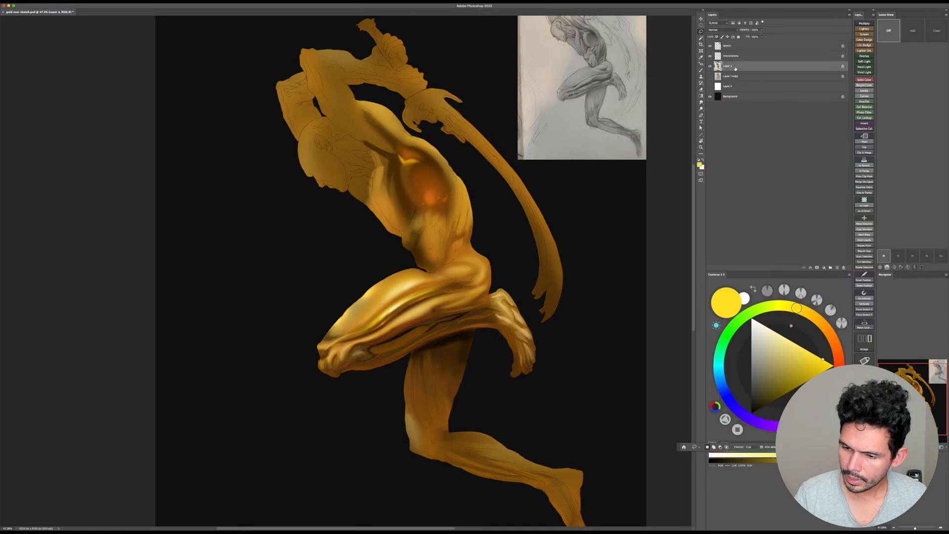
{"action": "key", "text": "super+j"}
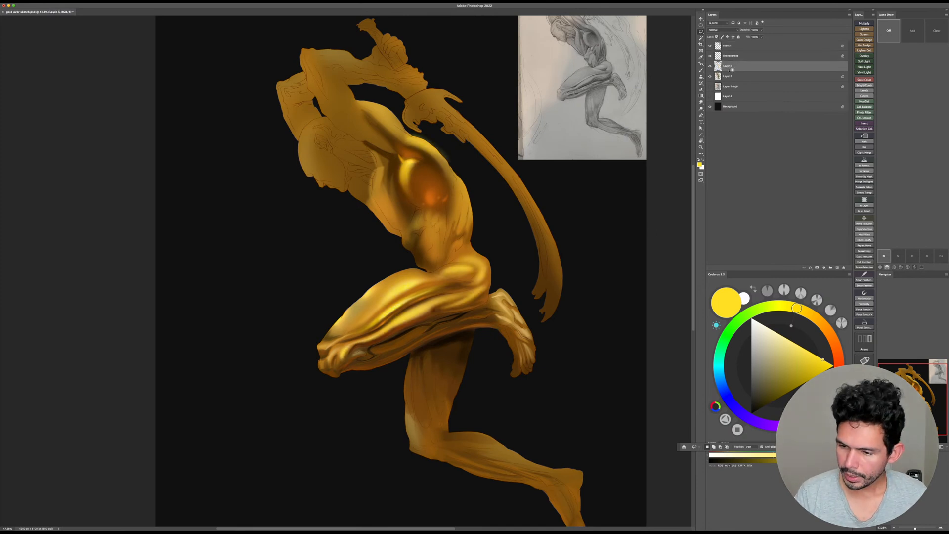
{"action": "key", "text": "super+j"}
{"action": "key", "text": "super+z"}
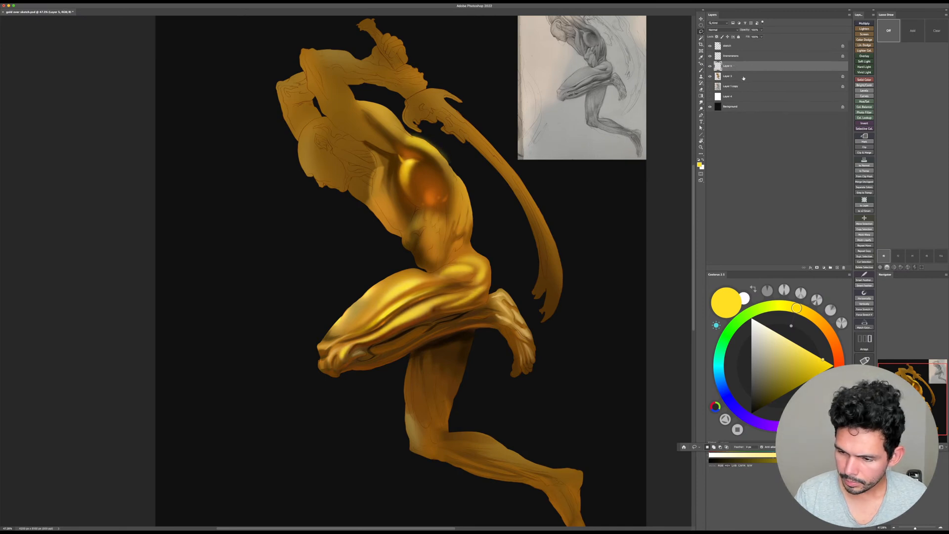
Step: Check the pasted highlight layer and the base layer, clip the highlights to the figure's base paint layer, and merge them into it
{"action": "left_click", "coordinate": [710, 67], "text": "alt"}
{"action": "left_click", "coordinate": [710, 66], "text": "alt"}
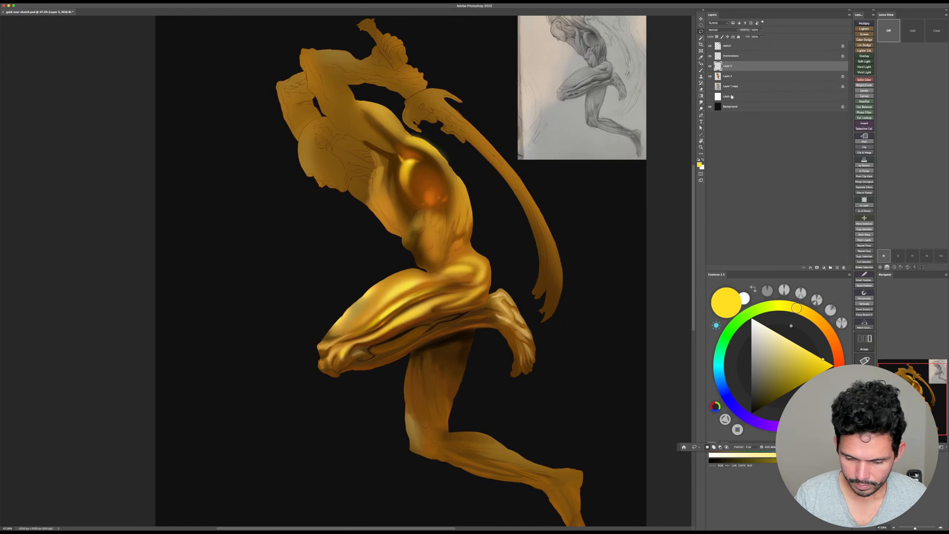
{"action": "left_click", "coordinate": [711, 76], "text": "alt"}
{"action": "left_click", "coordinate": [711, 76], "text": "alt"}
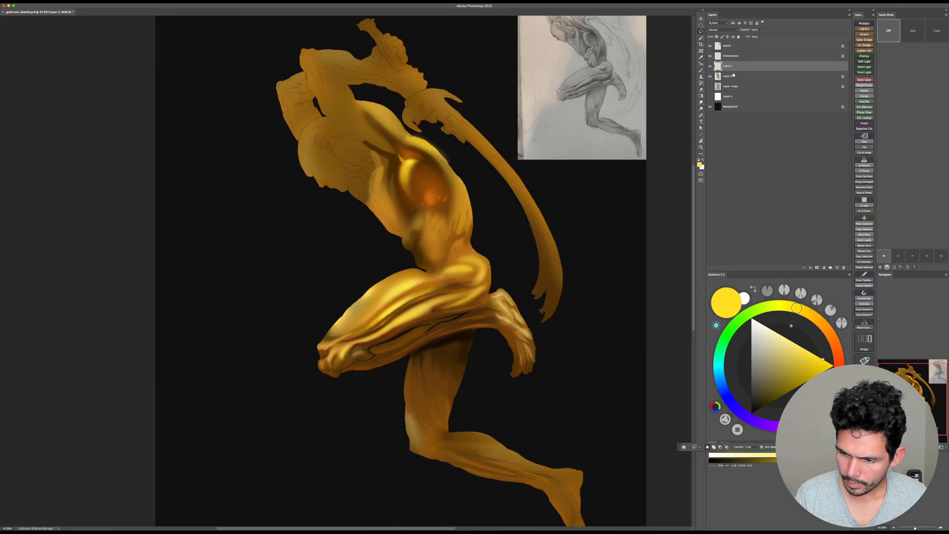
{"action": "left_click", "coordinate": [735, 70], "text": "alt"}
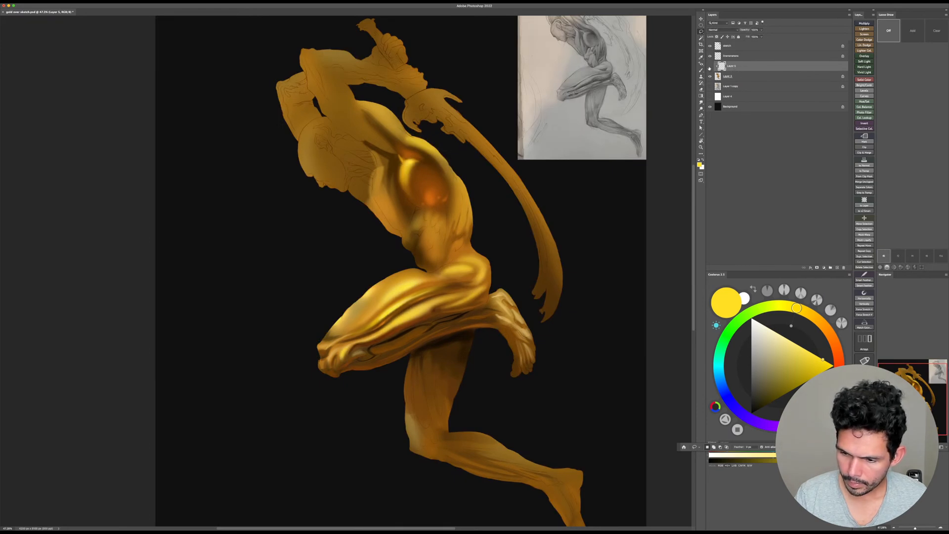
{"action": "key", "text": "super+e"}
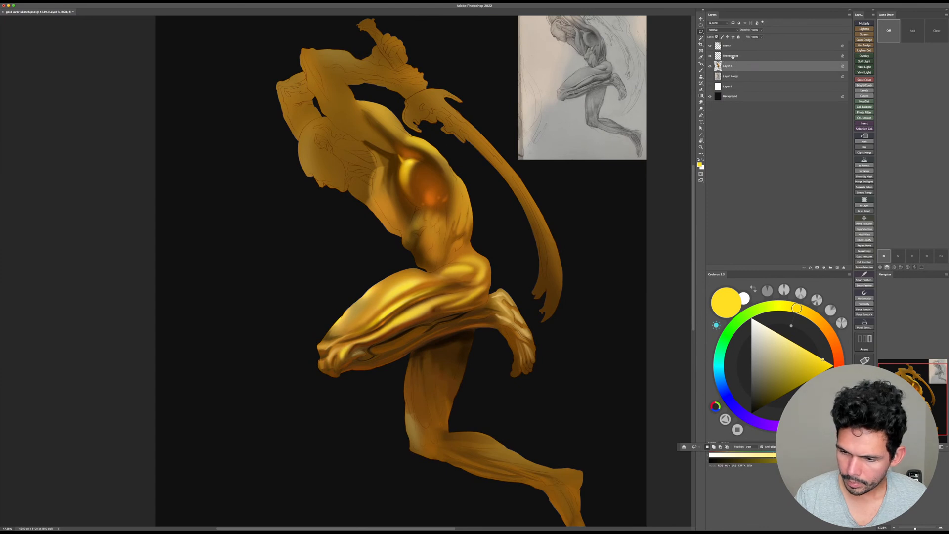
Step: Brush bright yellow glow along the outer edge of the lower back and down toward the hip
{"action": "key", "text": "b"}
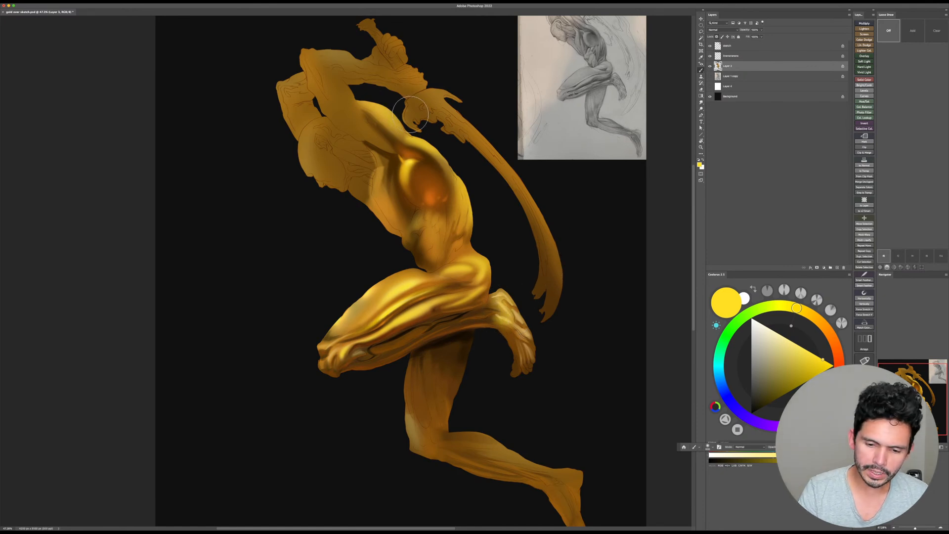
{"action": "key", "text": "r"}
{"action": "left_click_drag", "start_coordinate": [517, 154], "coordinate": [367, 97]}
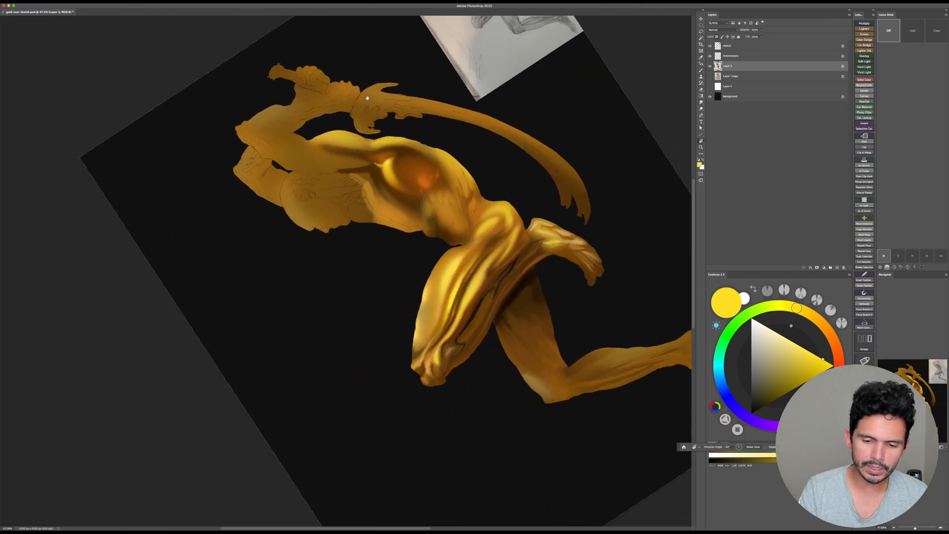
{"action": "left_click_drag", "start_coordinate": [341, 181], "coordinate": [468, 267]}
{"action": "key", "text": "z"}
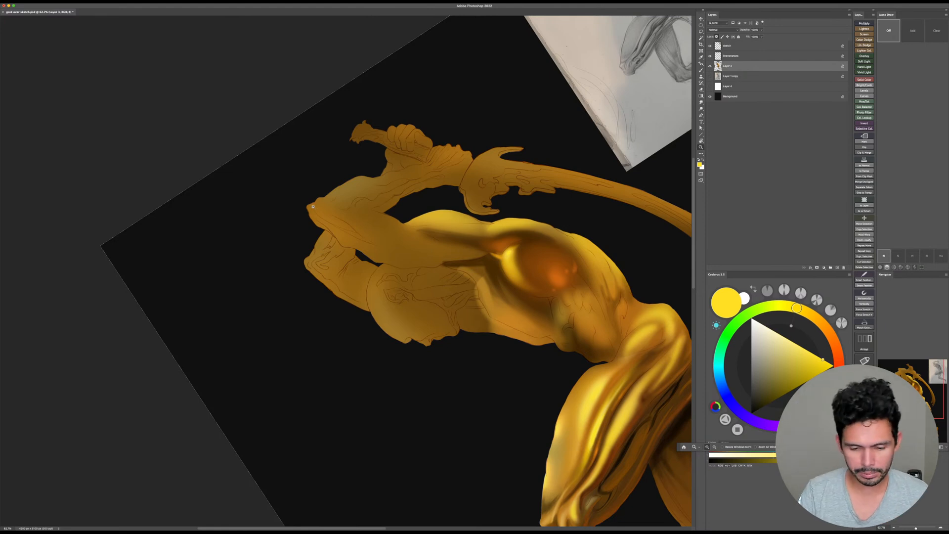
{"action": "key", "text": "b"}
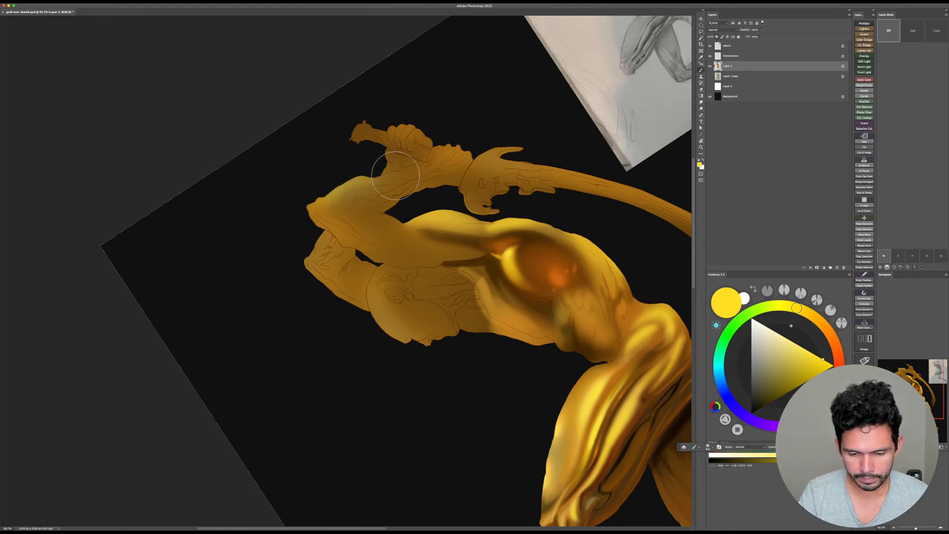
{"action": "key", "text": "Escape"}
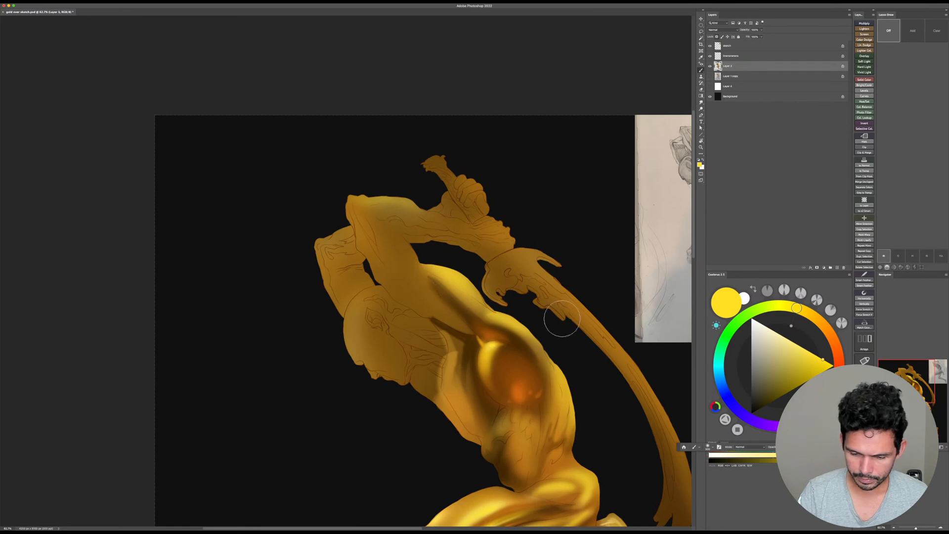
{"action": "key", "text": "r"}
{"action": "mouse_move", "coordinate": [573, 352]}
{"action": "left_mouse_down"}
{"action": "mouse_move", "coordinate": [558, 405]}
{"action": "mouse_move", "coordinate": [507, 350]}
{"action": "left_mouse_up"}
{"action": "key", "text": "b"}
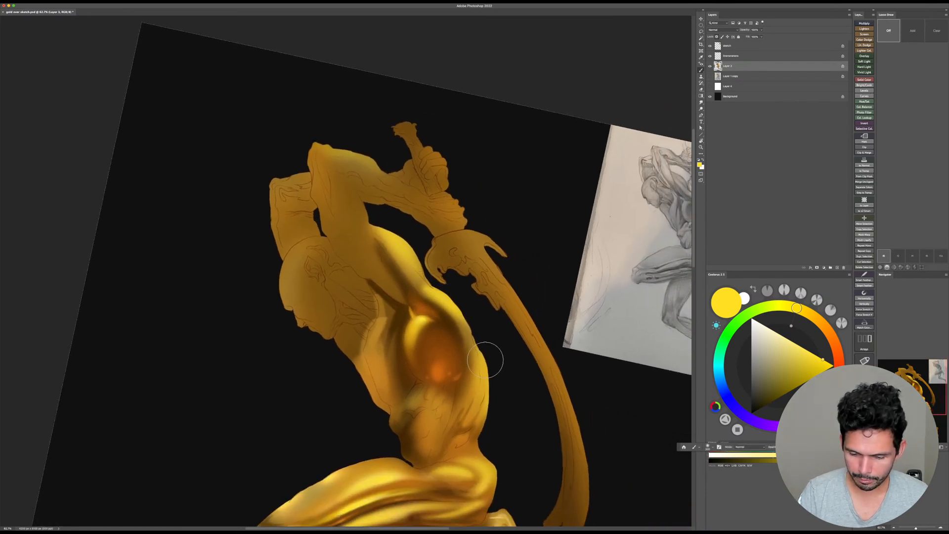
{"action": "scroll", "coordinate": [487, 405], "scroll_direction": "down", "scroll_amount": 2}
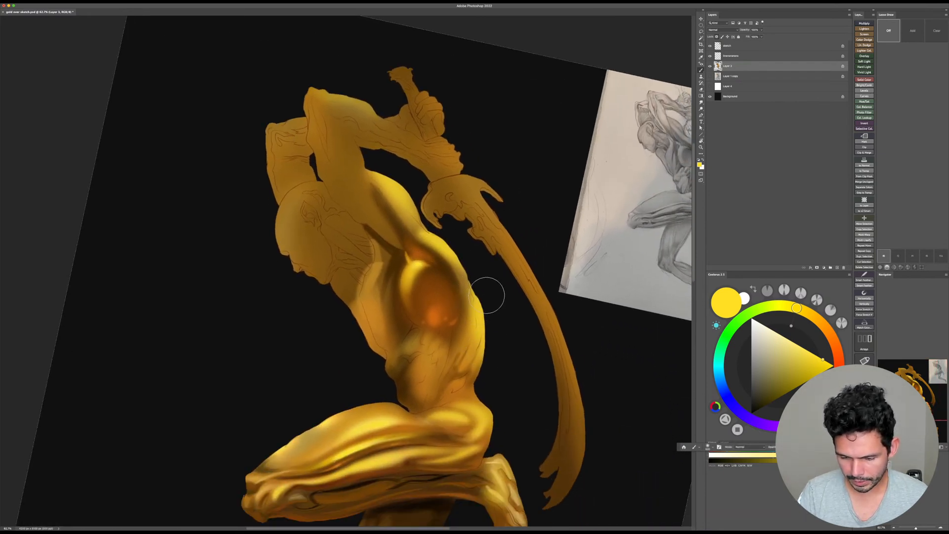
{"action": "mouse_move", "coordinate": [462, 358]}
{"action": "left_mouse_down"}
{"action": "mouse_move", "coordinate": [471, 330]}
{"action": "mouse_move", "coordinate": [484, 336]}
{"action": "left_mouse_up"}
{"action": "key", "text": "bracketright"}
{"action": "key", "text": "bracketright"}
{"action": "left_click_drag", "start_coordinate": [477, 383], "coordinate": [495, 414]}
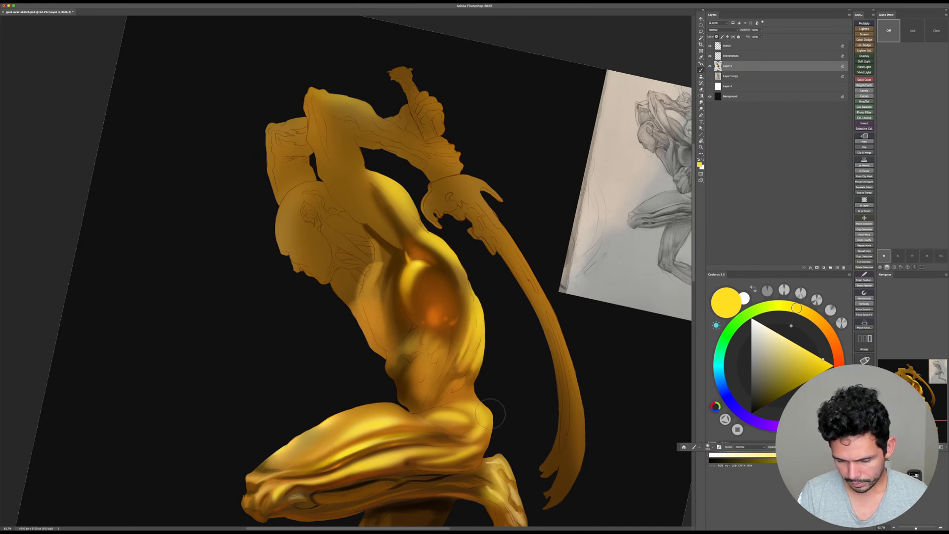
Step: Enlarge the brush and glaze bright yellow over the abdomen just below the orange hollow
{"action": "key", "text": "Escape"}
{"action": "key", "text": "bracketright"}
{"action": "key", "text": "bracketright"}
{"action": "key", "text": "bracketright"}
{"action": "key", "text": "bracketright"}
{"action": "key", "text": "bracketright"}
{"action": "mouse_move", "coordinate": [425, 333]}
{"action": "left_mouse_down"}
{"action": "mouse_move", "coordinate": [444, 328]}
{"action": "mouse_move", "coordinate": [447, 353]}
{"action": "mouse_move", "coordinate": [458, 343]}
{"action": "mouse_move", "coordinate": [445, 326]}
{"action": "mouse_move", "coordinate": [434, 327]}
{"action": "left_mouse_up"}
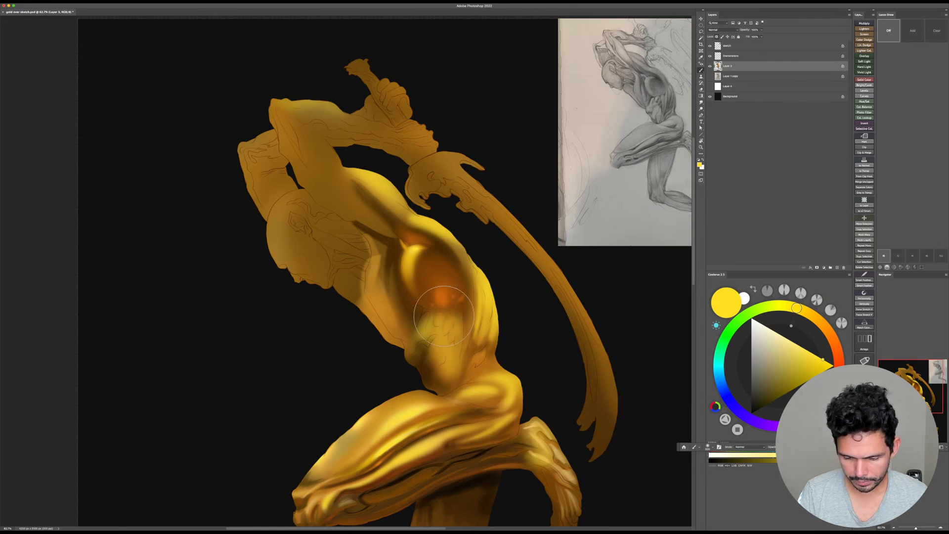
Step: Sample a dark reddish brown from the orange hollow and brush it with a smaller tip along the hollow's back-side edge
{"action": "key", "text": "bracketleft"}
{"action": "key", "text": "bracketleft"}
{"action": "key", "text": "bracketleft"}
{"action": "key", "text": "bracketleft"}
{"action": "left_click", "coordinate": [433, 258], "text": "alt"}
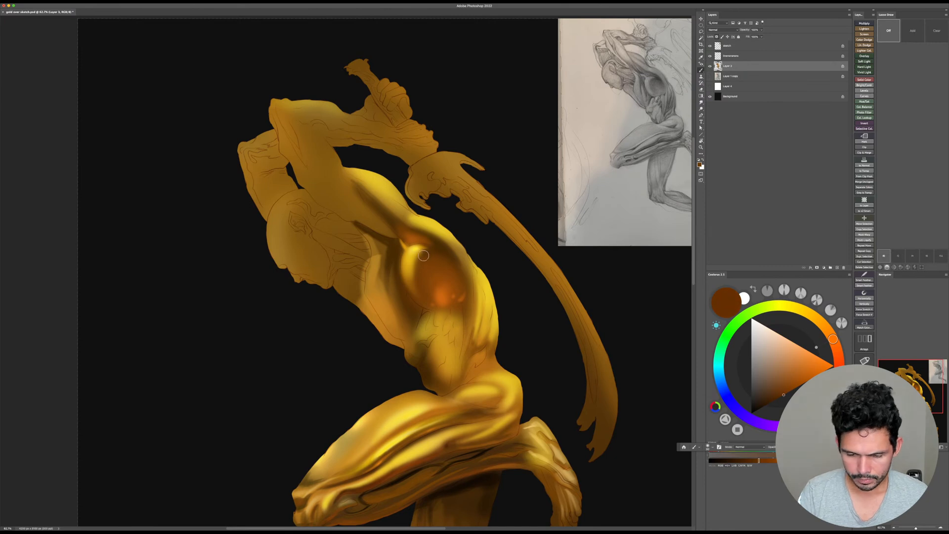
{"action": "key", "text": "r"}
{"action": "mouse_move", "coordinate": [457, 273]}
{"action": "left_mouse_down"}
{"action": "mouse_move", "coordinate": [451, 305]}
{"action": "mouse_move", "coordinate": [424, 349]}
{"action": "left_mouse_up"}
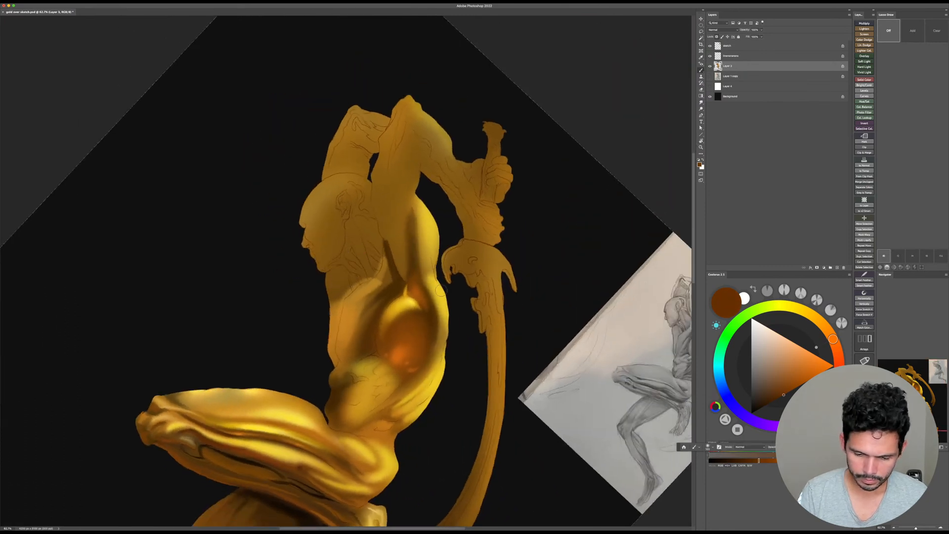
{"action": "left_click_drag", "start_coordinate": [427, 291], "coordinate": [432, 342]}
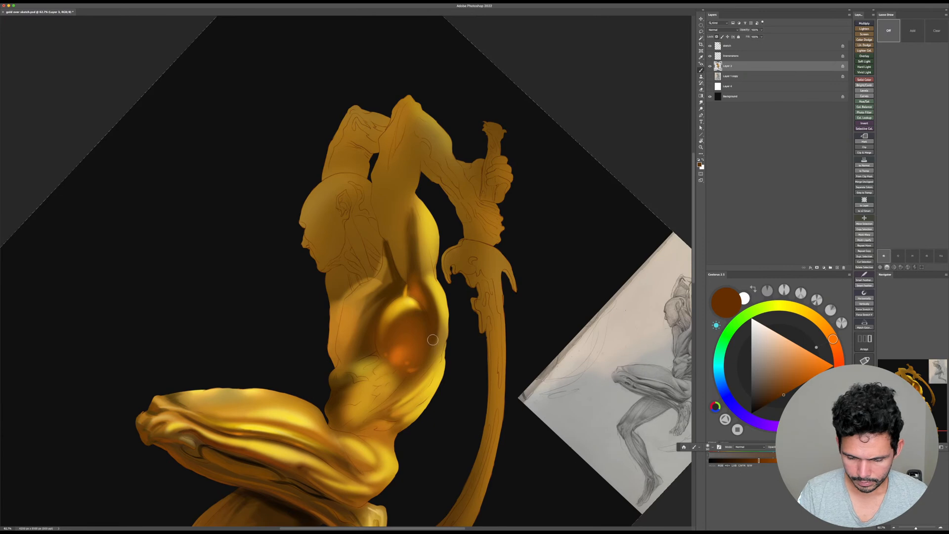
Step: Sample browns from the hollow's rim and brush a thin shadow from the hollow down toward the waist
{"action": "key", "text": "bracketleft"}
{"action": "key", "text": "bracketleft"}
{"action": "key", "text": "Escape"}
{"action": "left_click", "coordinate": [466, 266], "text": "alt"}
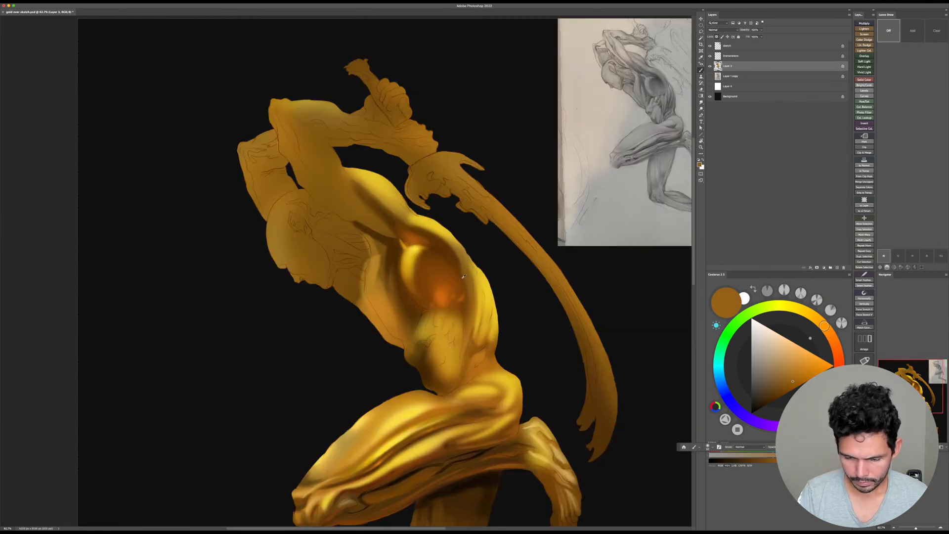
{"action": "left_click", "coordinate": [464, 277], "text": "alt"}
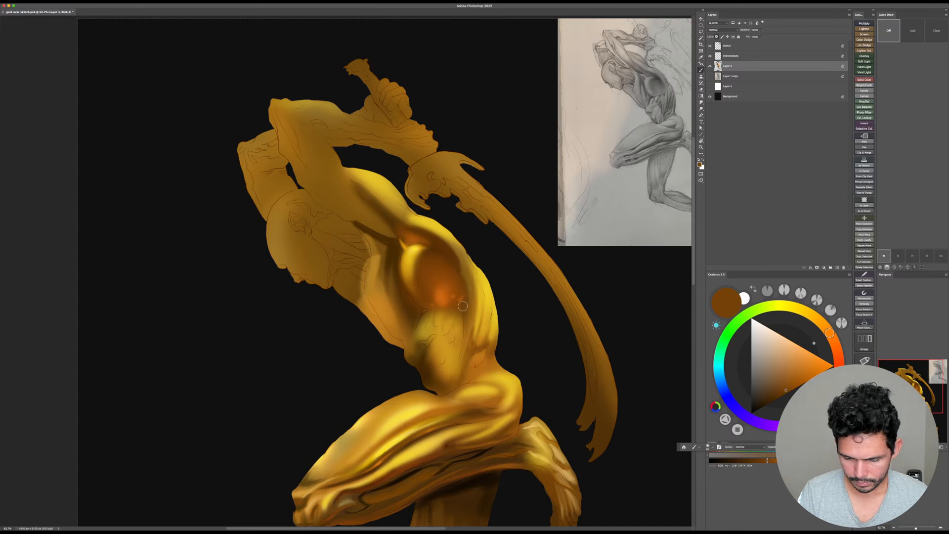
{"action": "left_click_drag", "start_coordinate": [463, 306], "coordinate": [466, 352]}
Step: Sample a darker brown and sharpen the hollow's lower rim with small dark notches between the abdominal muscles
{"action": "key", "text": "r"}
{"action": "left_click_drag", "start_coordinate": [600, 301], "coordinate": [574, 368]}
{"action": "key", "text": "["}
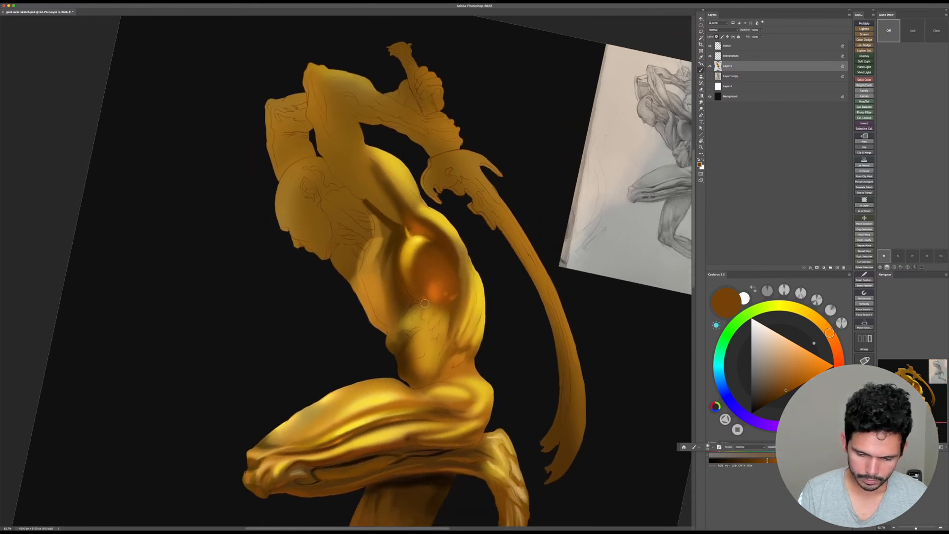
{"action": "left_click", "coordinate": [428, 282], "text": "alt"}
{"action": "left_click", "coordinate": [781, 396]}
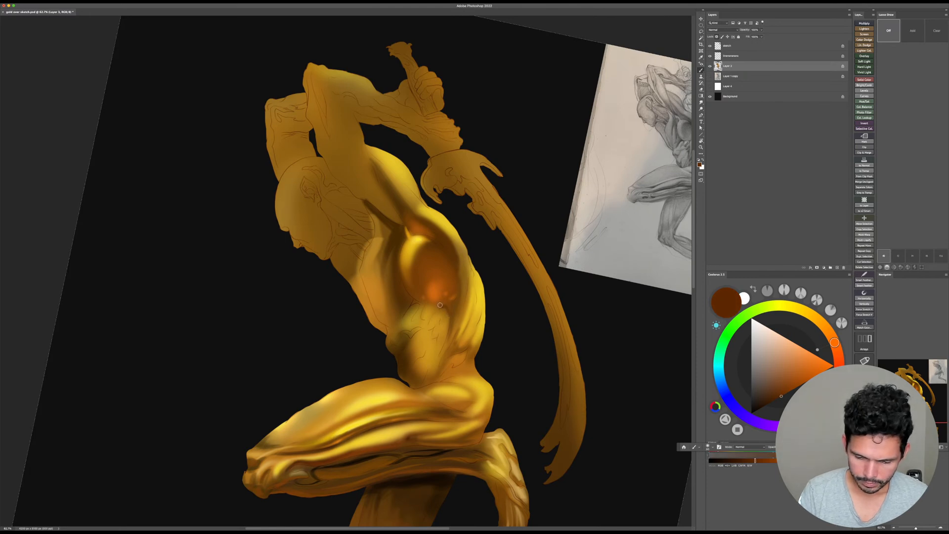
{"action": "key", "text": "r"}
{"action": "left_click_drag", "start_coordinate": [519, 328], "coordinate": [449, 234]}
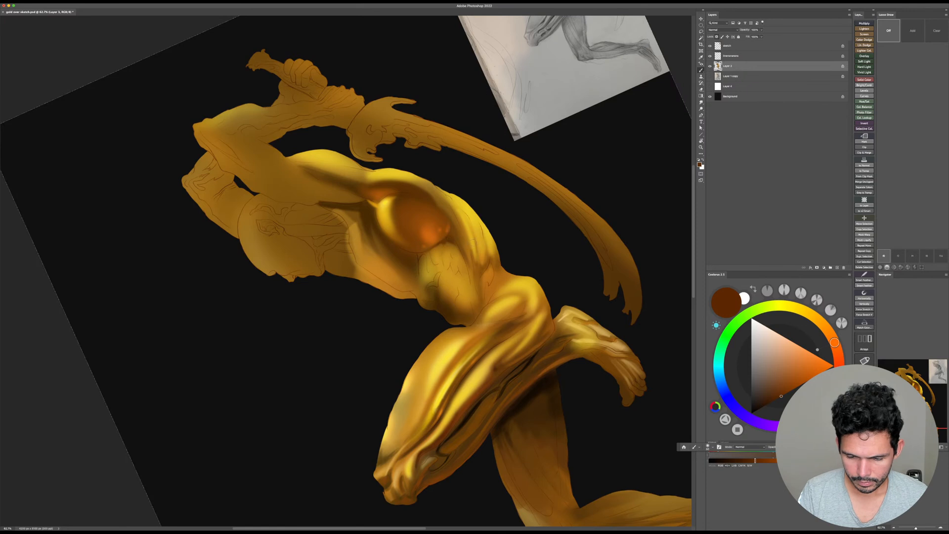
{"action": "key", "text": "Escape"}
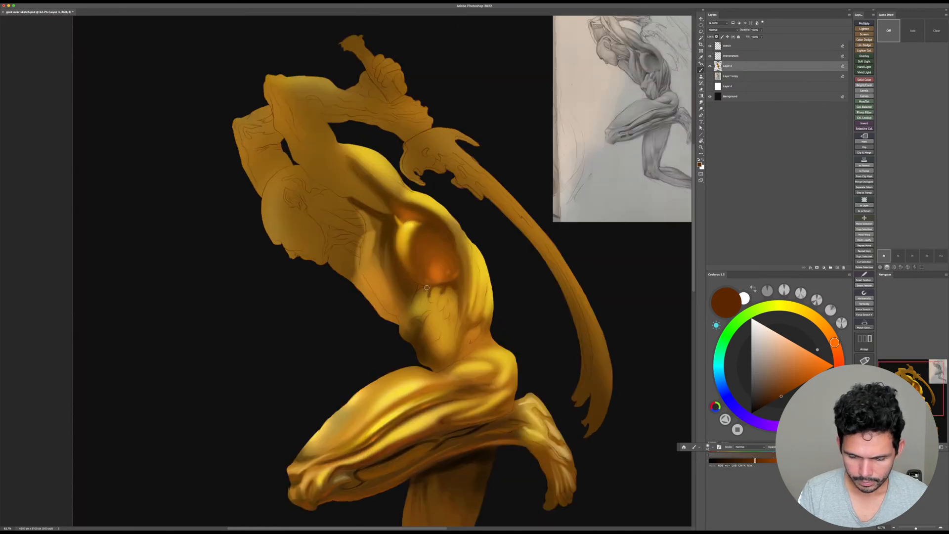
Step: Sample golden orange tones from the torso and blend them over the lower waist above the hip
{"action": "left_click", "coordinate": [435, 297], "text": "alt"}
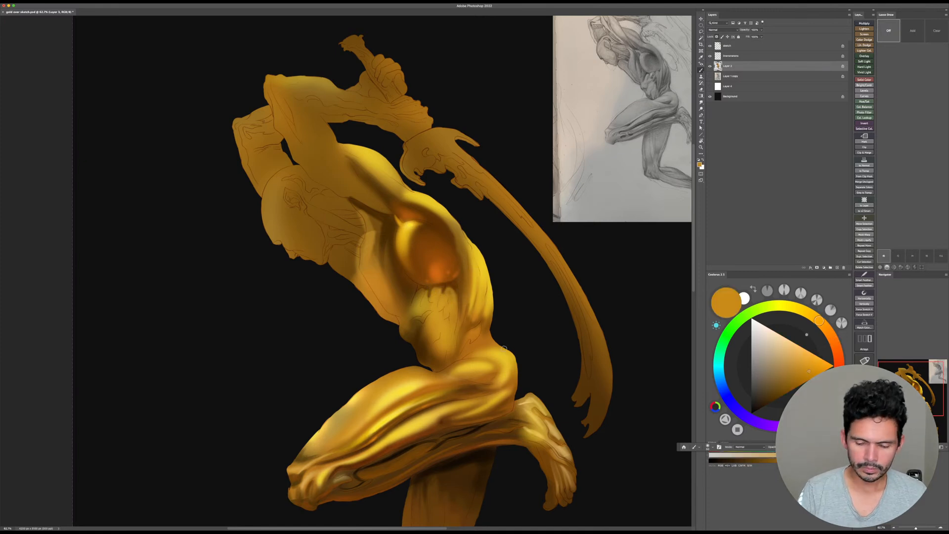
{"action": "left_click", "coordinate": [478, 284], "text": "alt"}
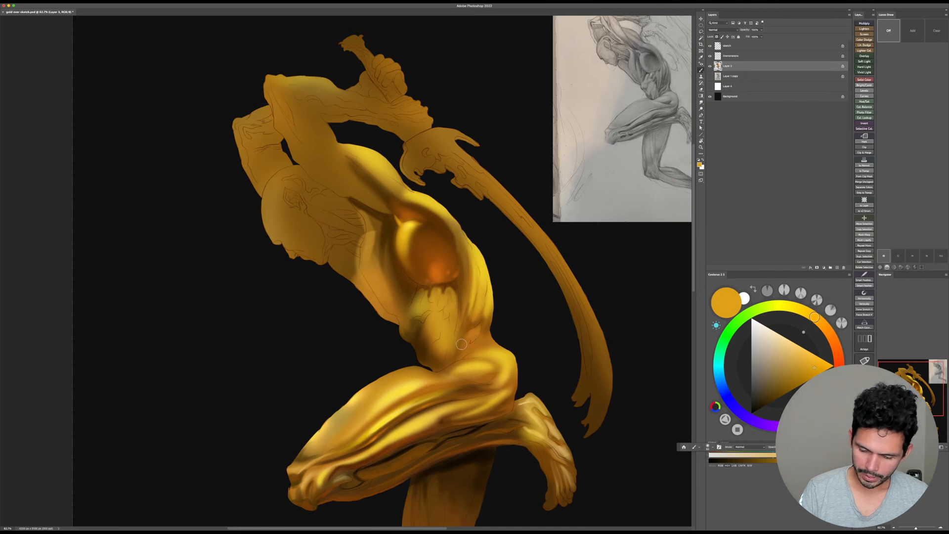
{"action": "left_click_drag", "start_coordinate": [464, 345], "coordinate": [489, 326]}
{"action": "mouse_move", "coordinate": [535, 346]}
{"action": "left_mouse_down"}
{"action": "mouse_move", "coordinate": [540, 301]}
{"action": "mouse_move", "coordinate": [534, 350]}
{"action": "left_mouse_up"}
Step: Sample brown and orange-brown tones from the torso and soften the shading over the front of the ribs
{"action": "left_click", "coordinate": [378, 220], "text": "alt"}
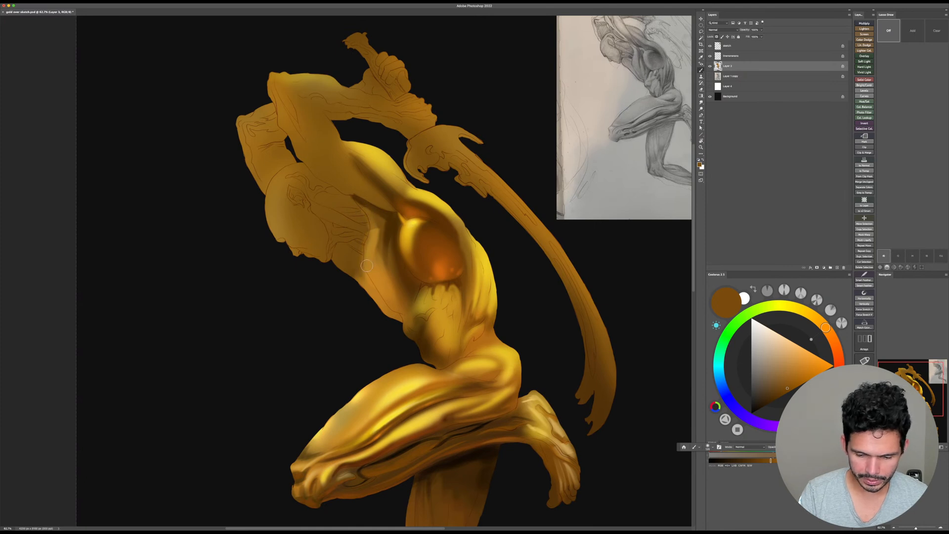
{"action": "key", "text": "r"}
{"action": "left_click_drag", "start_coordinate": [557, 144], "coordinate": [557, 314]}
{"action": "key", "text": "b"}
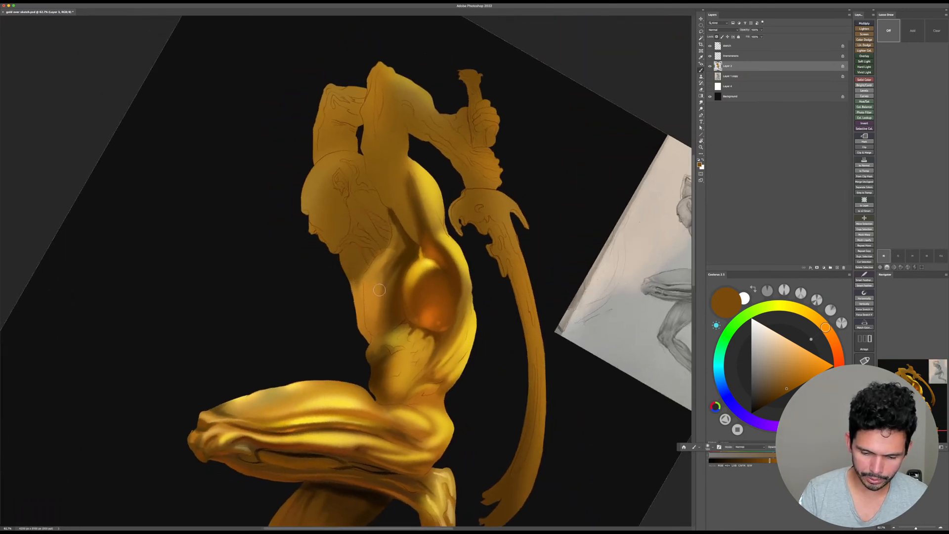
{"action": "left_click", "coordinate": [381, 300], "text": "alt"}
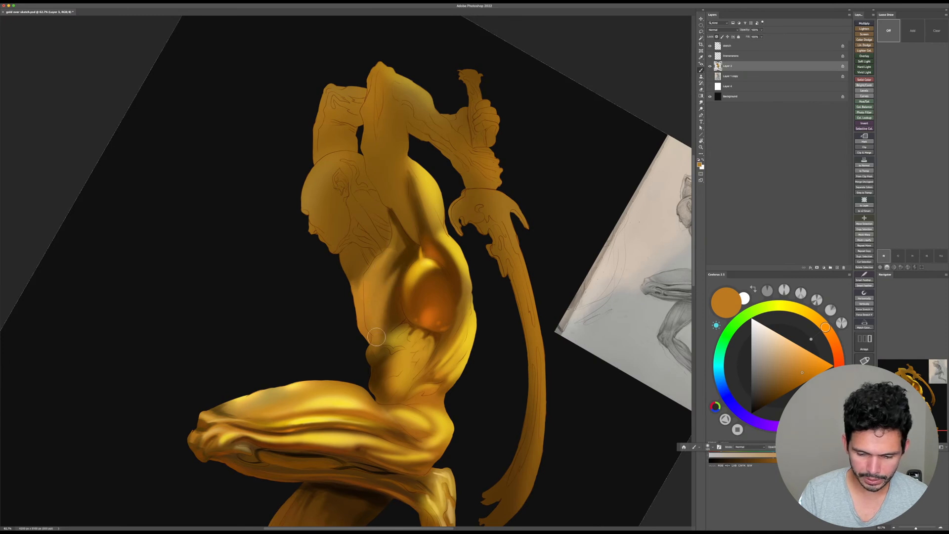
Step: Sample golden yellow from the crescent highlight and brush a broad glow down the front of the ribs with a larger tip
{"action": "left_click", "coordinate": [435, 264], "text": "alt"}
{"action": "key", "text": "bracketright"}
{"action": "key", "text": "bracketright"}
{"action": "key", "text": "bracketright"}
{"action": "key", "text": "bracketright"}
{"action": "mouse_move", "coordinate": [380, 257]}
{"action": "left_mouse_down"}
{"action": "mouse_move", "coordinate": [371, 276]}
{"action": "mouse_move", "coordinate": [396, 236]}
{"action": "left_mouse_up"}
{"action": "mouse_move", "coordinate": [381, 283]}
{"action": "left_mouse_down"}
{"action": "mouse_move", "coordinate": [378, 330]}
{"action": "mouse_move", "coordinate": [390, 313]}
{"action": "left_mouse_up"}
{"action": "key", "text": "Escape"}
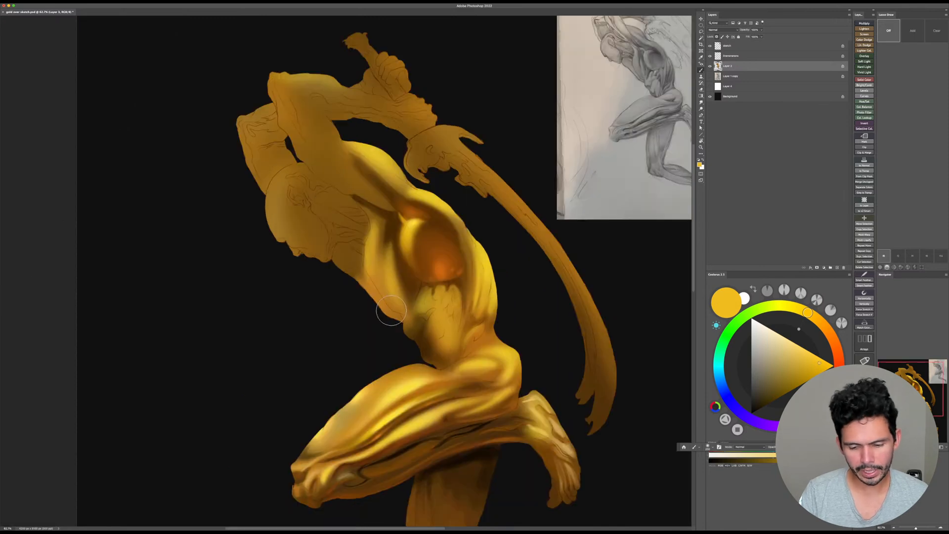
{"action": "left_click_drag", "start_coordinate": [514, 251], "coordinate": [488, 245]}
Step: Sample dark brown and orange tones from the torso and blend them over the abdomen and waist
{"action": "key", "text": "r"}
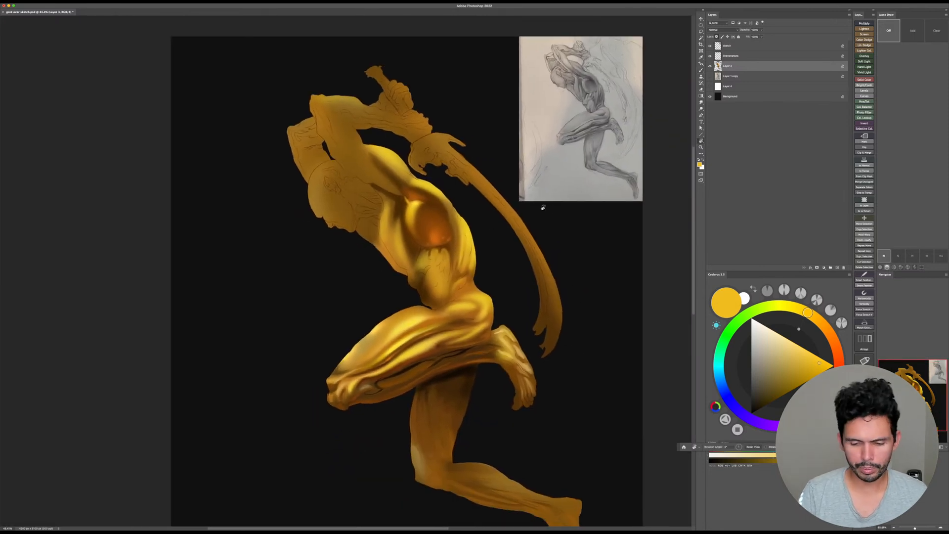
{"action": "left_click_drag", "start_coordinate": [540, 205], "coordinate": [478, 357]}
{"action": "left_click", "coordinate": [413, 294], "text": "alt"}
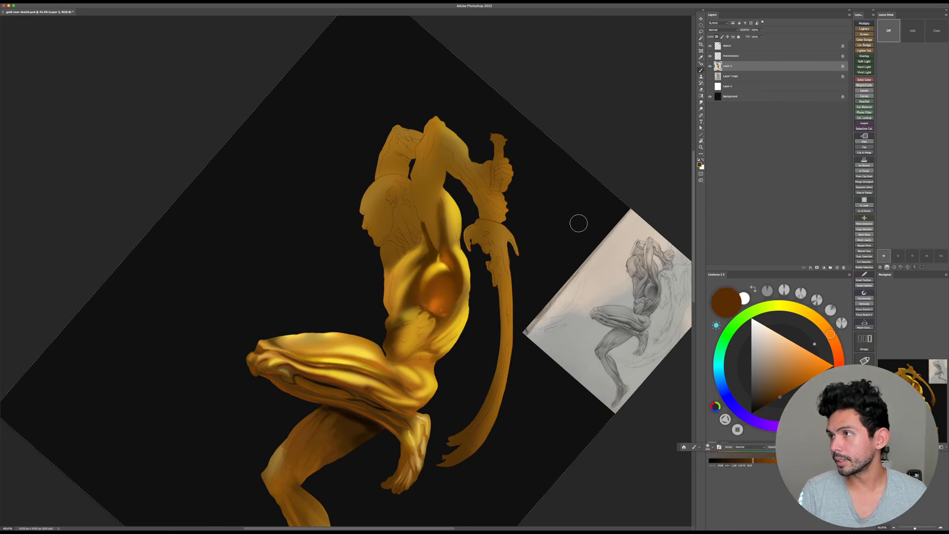
{"action": "key", "text": "Escape"}
{"action": "left_click_drag", "start_coordinate": [540, 289], "coordinate": [532, 257]}
{"action": "left_click", "coordinate": [411, 232], "text": "alt"}
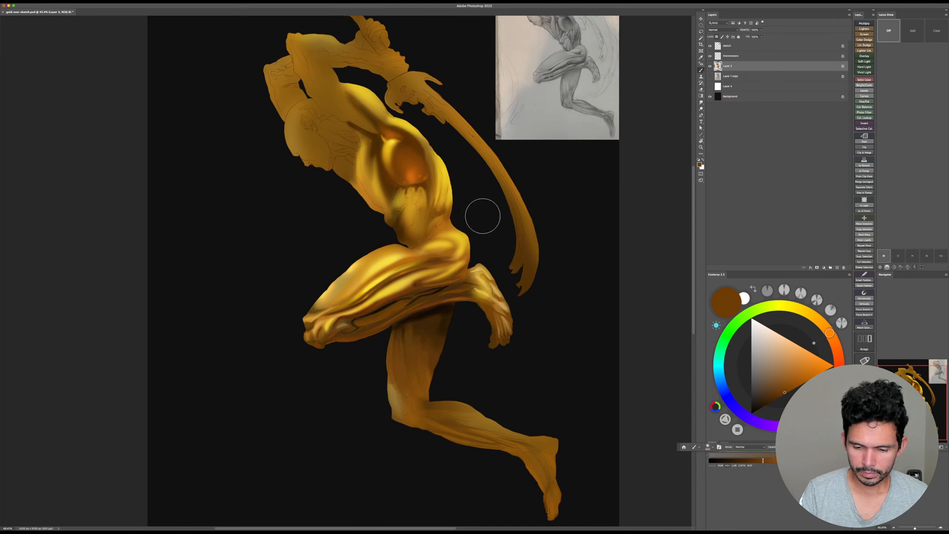
{"action": "left_click", "coordinate": [442, 226], "text": "alt"}
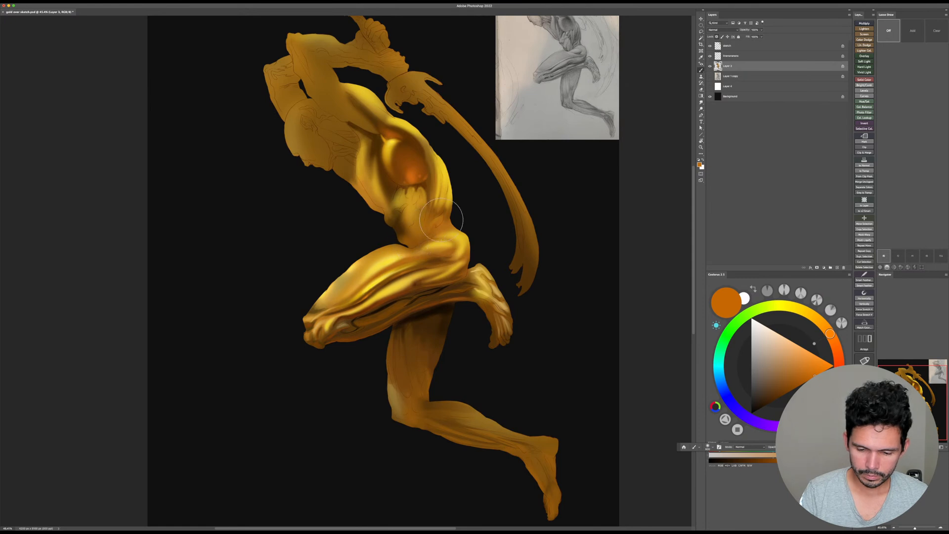
{"action": "left_click_drag", "start_coordinate": [418, 234], "coordinate": [391, 230]}
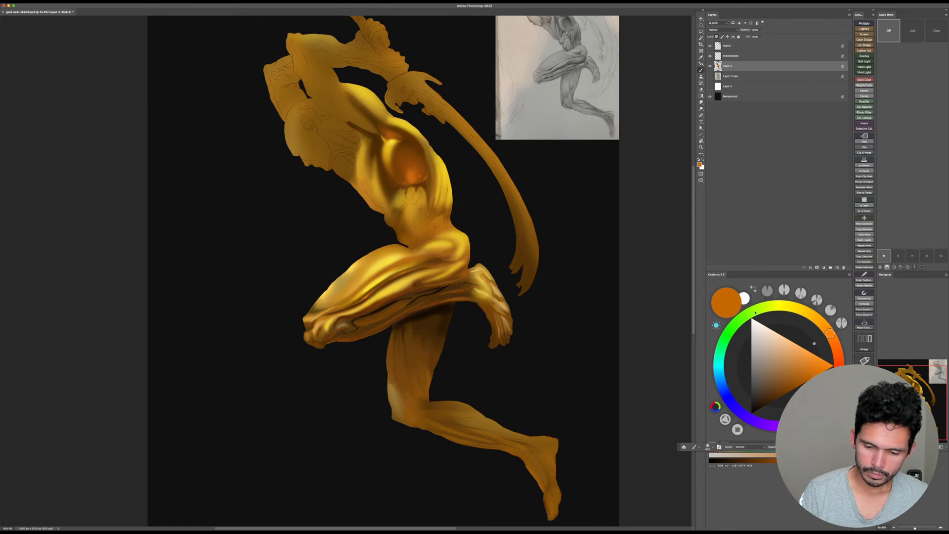
Step: Set the brush to Color Dodge, pick a muted olive-yellow, enlarge the tip and brighten the raised thigh's upper highlights
{"action": "right_click", "coordinate": [463, 226], "text": "shift"}
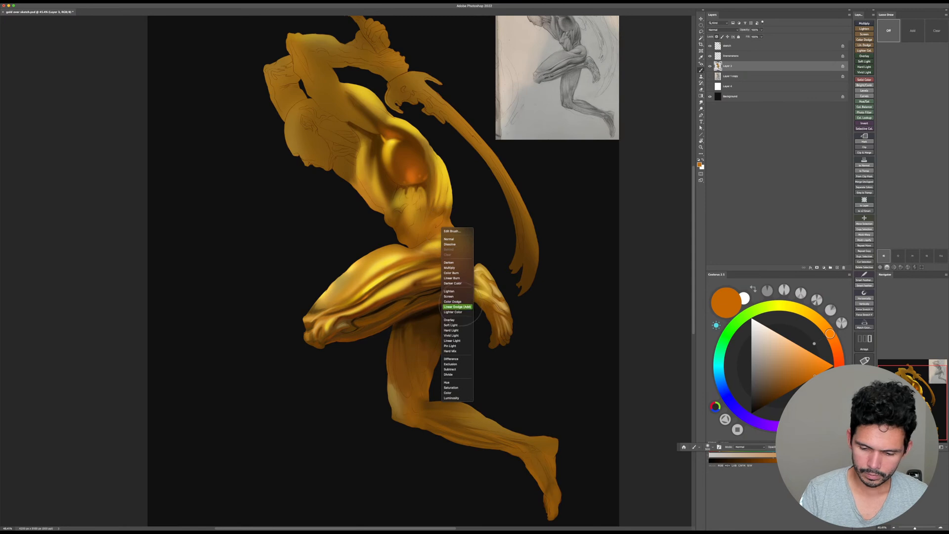
{"action": "left_click", "coordinate": [469, 302]}
{"action": "left_click_drag", "start_coordinate": [821, 322], "coordinate": [793, 307]}
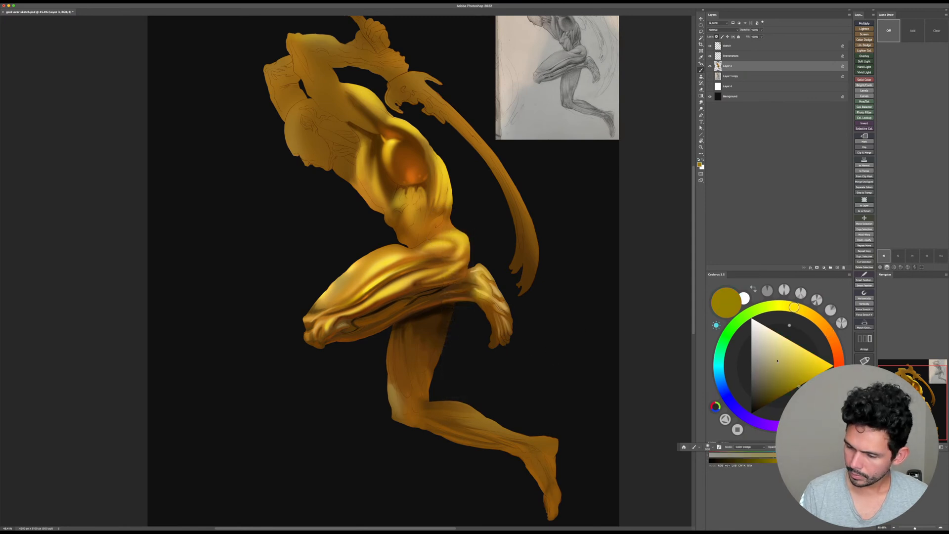
{"action": "left_click_drag", "start_coordinate": [762, 372], "coordinate": [762, 371]}
{"action": "key", "text": "bracketright"}
{"action": "key", "text": "bracketright"}
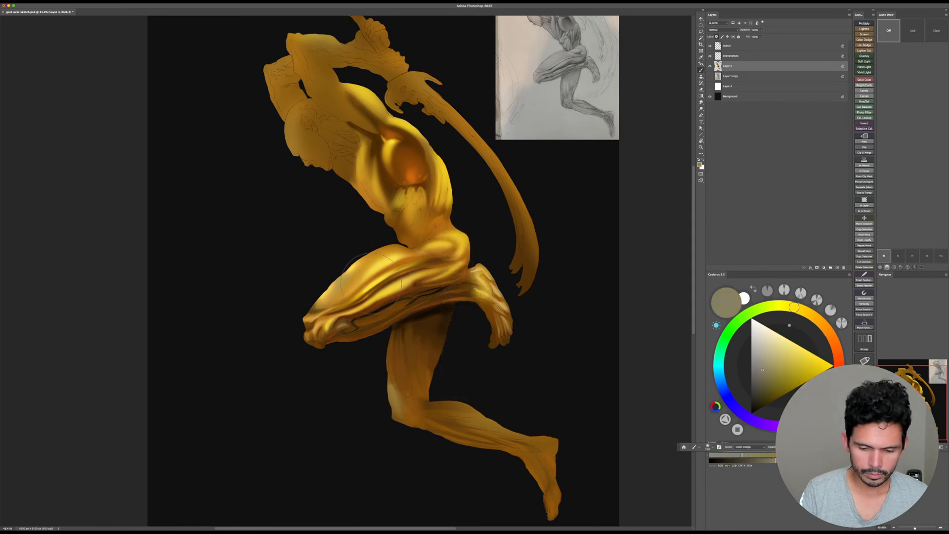
{"action": "left_click_drag", "start_coordinate": [360, 286], "coordinate": [395, 266]}
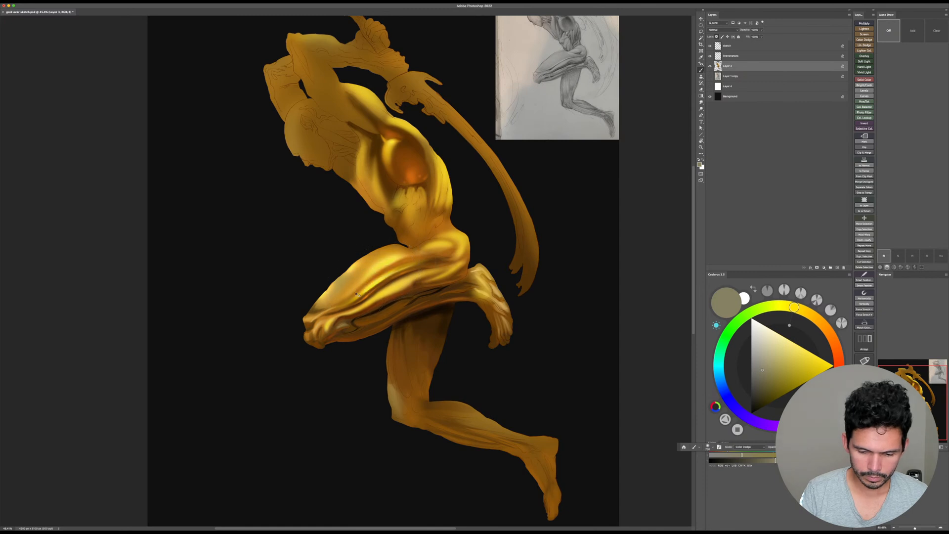
{"action": "left_click_drag", "start_coordinate": [433, 302], "coordinate": [423, 331]}
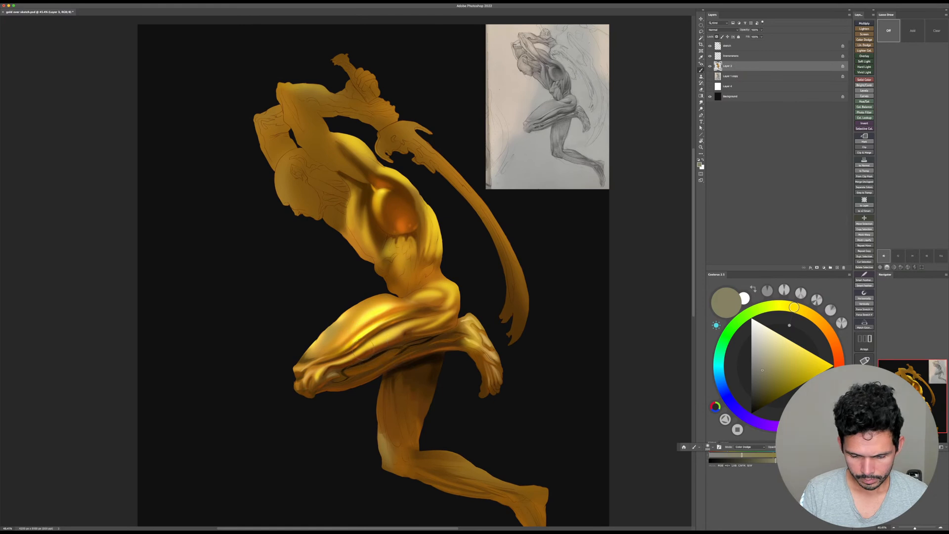
{"action": "left_click_drag", "start_coordinate": [366, 348], "coordinate": [411, 331]}
Step: Choose a darker olive and dodge soft highlights over the hip and down into the upper thigh
{"action": "left_click", "coordinate": [759, 387]}
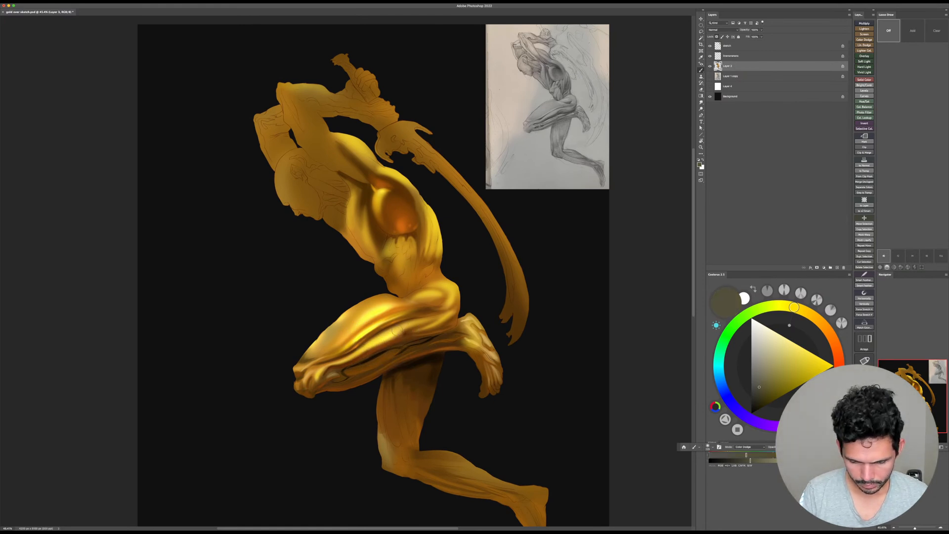
{"action": "left_click_drag", "start_coordinate": [424, 329], "coordinate": [454, 313]}
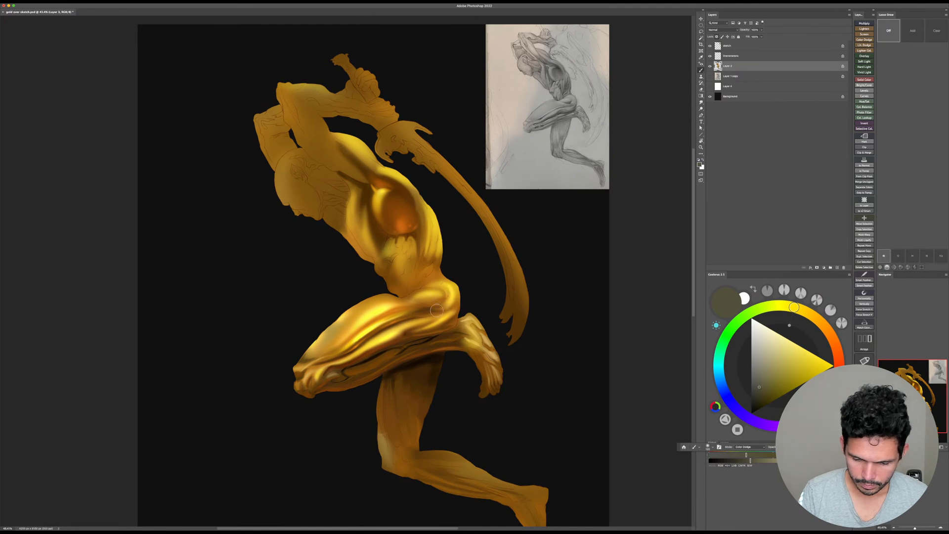
{"action": "key", "text": "r"}
{"action": "mouse_move", "coordinate": [431, 293]}
{"action": "left_mouse_down"}
{"action": "mouse_move", "coordinate": [439, 203]}
{"action": "mouse_move", "coordinate": [473, 206]}
{"action": "left_mouse_up"}
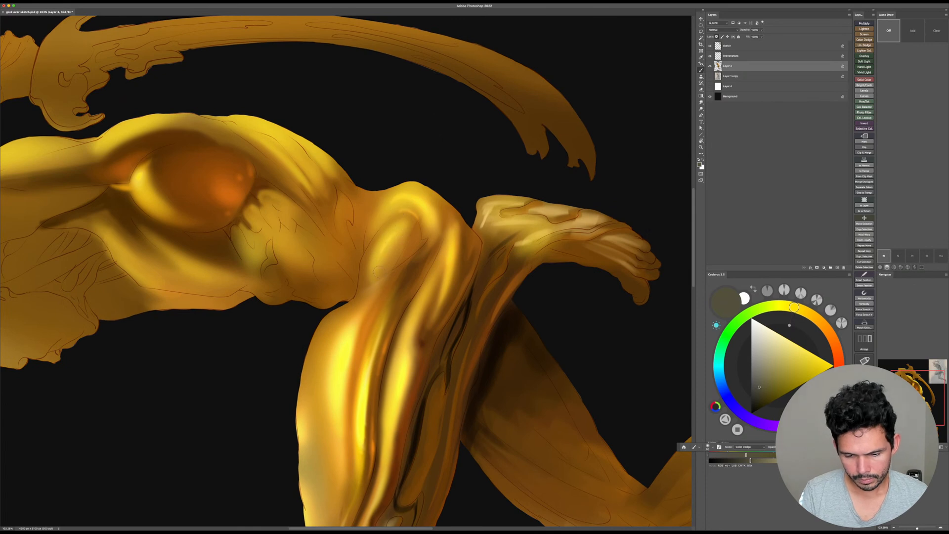
{"action": "left_click_drag", "start_coordinate": [402, 224], "coordinate": [373, 272]}
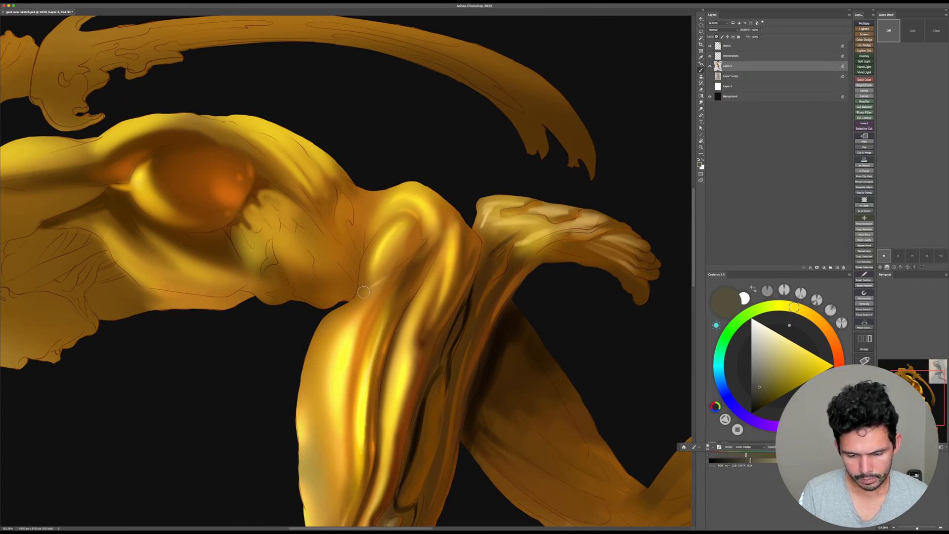
{"action": "mouse_move", "coordinate": [386, 279]}
{"action": "left_mouse_down"}
{"action": "mouse_move", "coordinate": [362, 293]}
{"action": "mouse_move", "coordinate": [370, 287]}
{"action": "mouse_move", "coordinate": [374, 340]}
{"action": "left_mouse_up"}
Step: Adjust the brush tip and dodge warm glows along the raised thigh's muscle grooves and underside up to the buttock
{"action": "key", "text": "]"}
{"action": "key", "text": "Escape"}
{"action": "left_click_drag", "start_coordinate": [445, 278], "coordinate": [582, 164]}
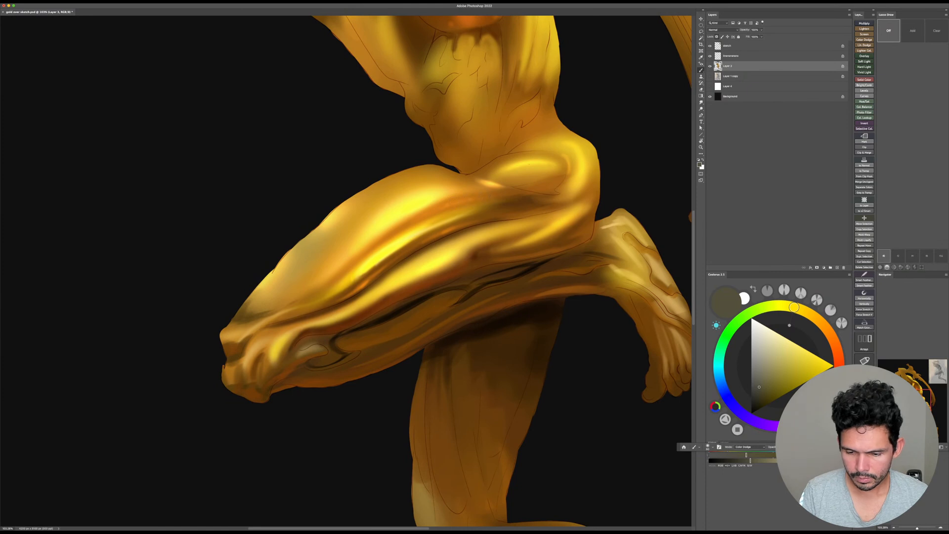
{"action": "key", "text": "]"}
{"action": "key", "text": "]"}
{"action": "key", "text": "]"}
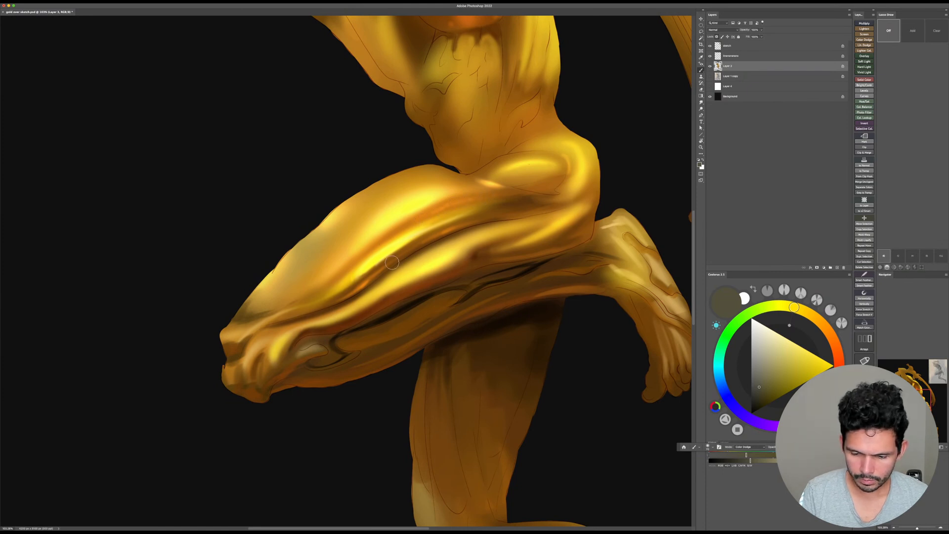
{"action": "mouse_move", "coordinate": [448, 231]}
{"action": "left_mouse_down"}
{"action": "mouse_move", "coordinate": [379, 271]}
{"action": "mouse_move", "coordinate": [467, 221]}
{"action": "mouse_move", "coordinate": [371, 276]}
{"action": "left_mouse_up"}
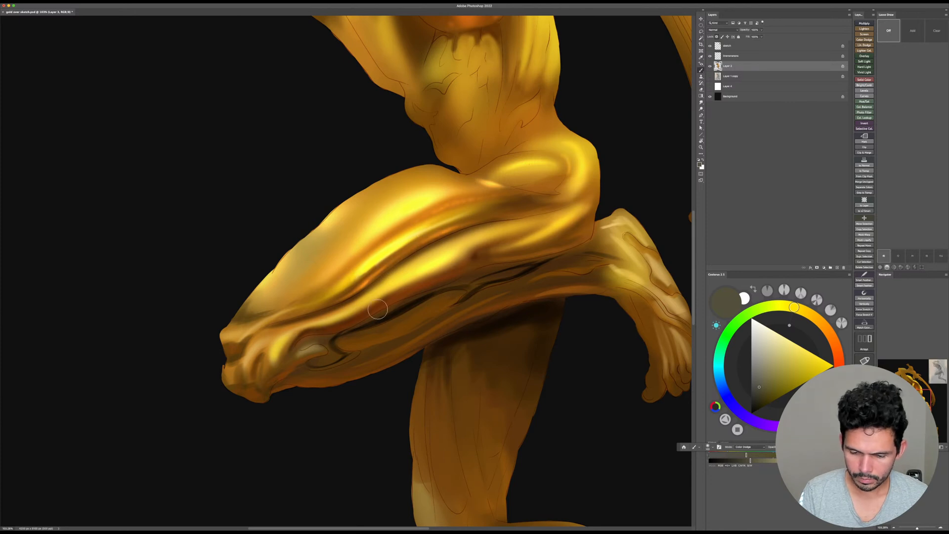
{"action": "mouse_move", "coordinate": [497, 258]}
{"action": "left_mouse_down"}
{"action": "mouse_move", "coordinate": [546, 246]}
{"action": "mouse_move", "coordinate": [537, 254]}
{"action": "mouse_move", "coordinate": [592, 221]}
{"action": "left_mouse_up"}
{"action": "key", "text": "["}
{"action": "key", "text": "["}
{"action": "key", "text": "["}
{"action": "key", "text": "["}
{"action": "key", "text": "["}
{"action": "key", "text": "["}
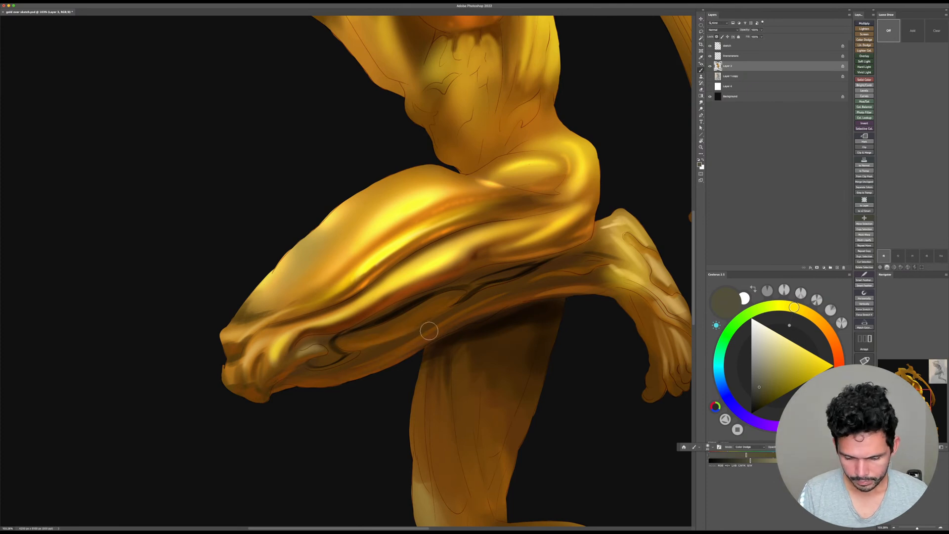
Step: Save the document and bring the whole upper figure back into view
{"action": "left_click_drag", "start_coordinate": [611, 292], "coordinate": [495, 272]}
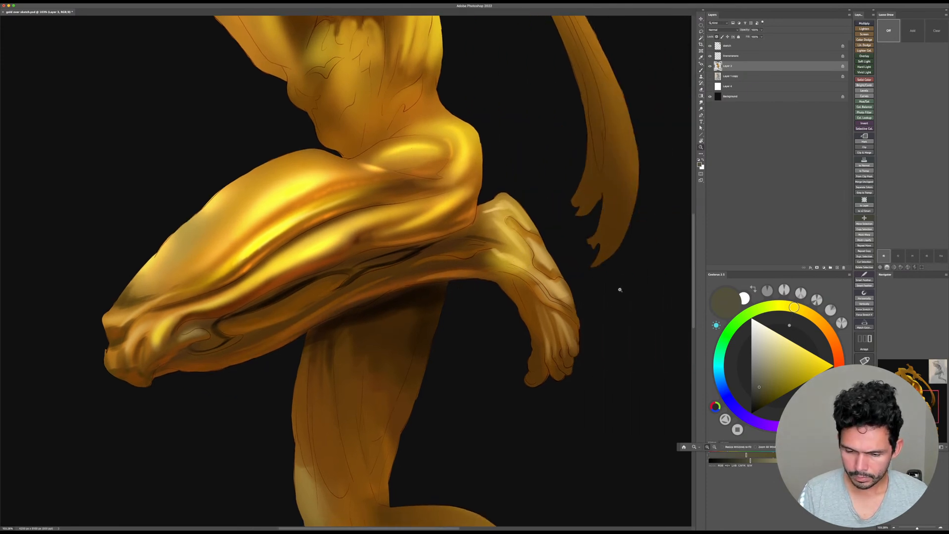
{"action": "left_click_drag", "start_coordinate": [619, 288], "coordinate": [612, 296]}
{"action": "left_click_drag", "start_coordinate": [612, 295], "coordinate": [603, 321]}
{"action": "key", "text": "super+s"}
{"action": "left_click_drag", "start_coordinate": [566, 163], "coordinate": [559, 171]}
{"action": "left_click_drag", "start_coordinate": [559, 172], "coordinate": [489, 324]}
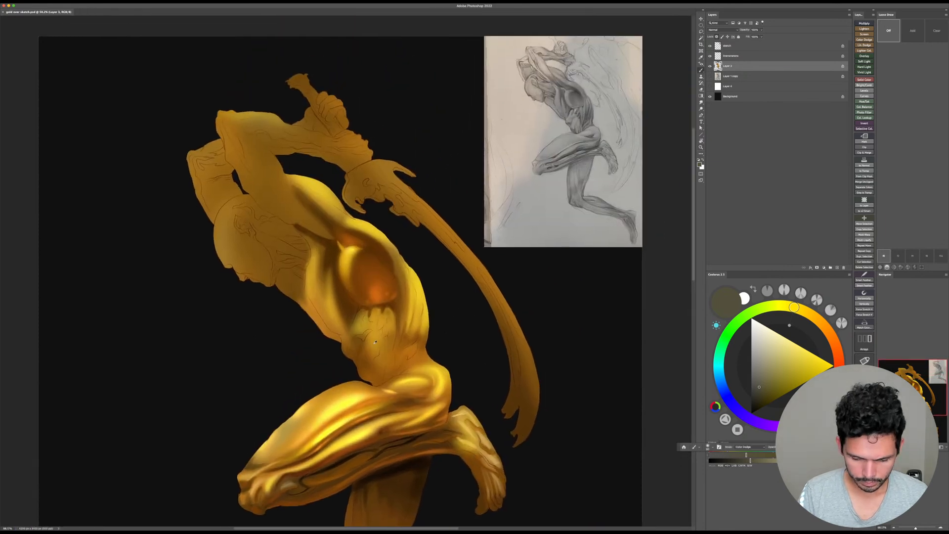
Step: Sample a dark orange-brown beside the orange rib reflection and shift it to a deeper brown
{"action": "left_click", "coordinate": [394, 303], "text": "alt"}
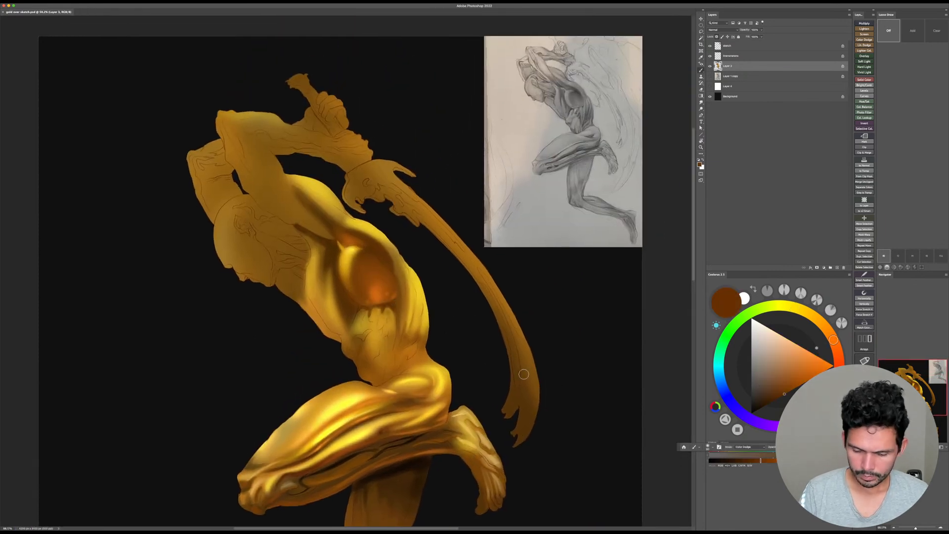
{"action": "left_click_drag", "start_coordinate": [539, 387], "coordinate": [537, 356]}
{"action": "mouse_move", "coordinate": [452, 370]}
{"action": "left_mouse_down"}
{"action": "mouse_move", "coordinate": [470, 377]}
{"action": "mouse_move", "coordinate": [468, 367]}
{"action": "left_mouse_up"}
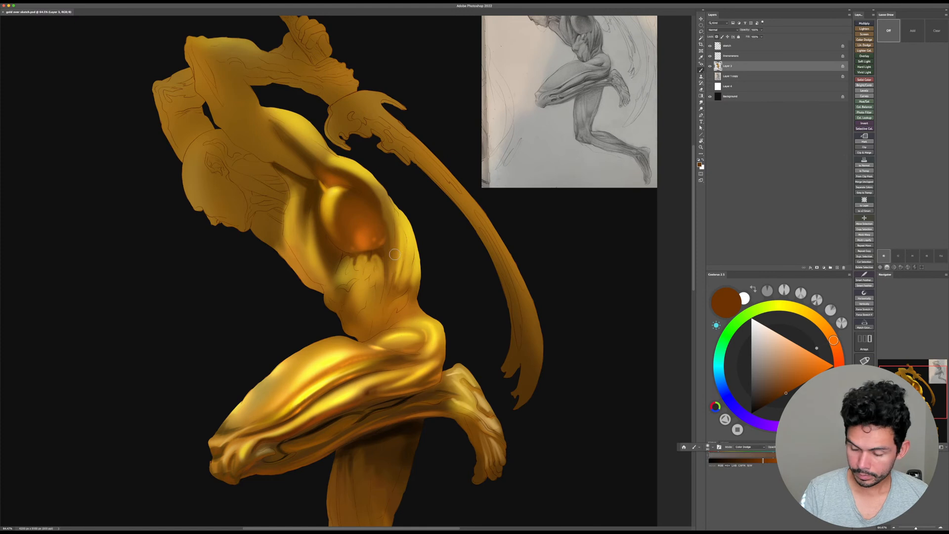
{"action": "left_click_drag", "start_coordinate": [779, 394], "coordinate": [763, 396]}
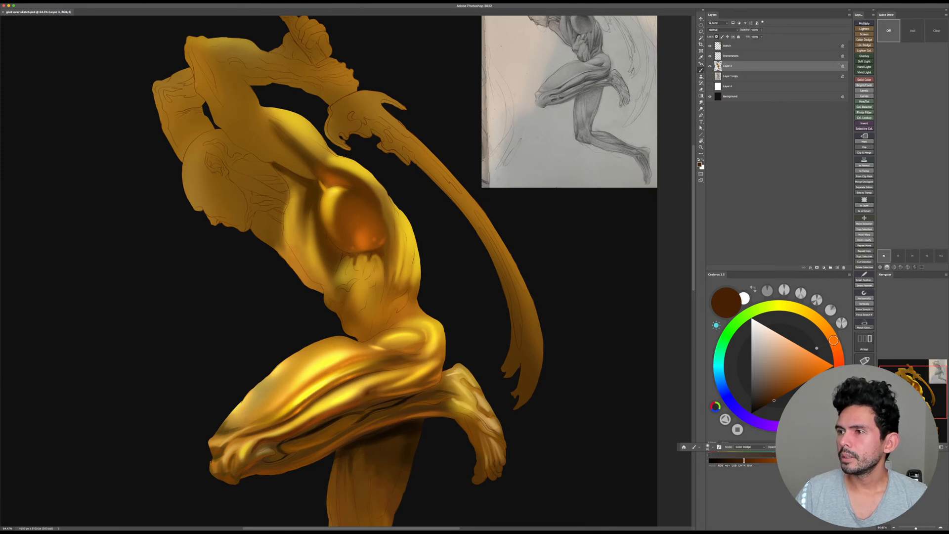
Step: Dodge an orange glow into the fold beneath the hip's oval highlight with the dark brown
{"action": "key", "text": "super+Tab"}
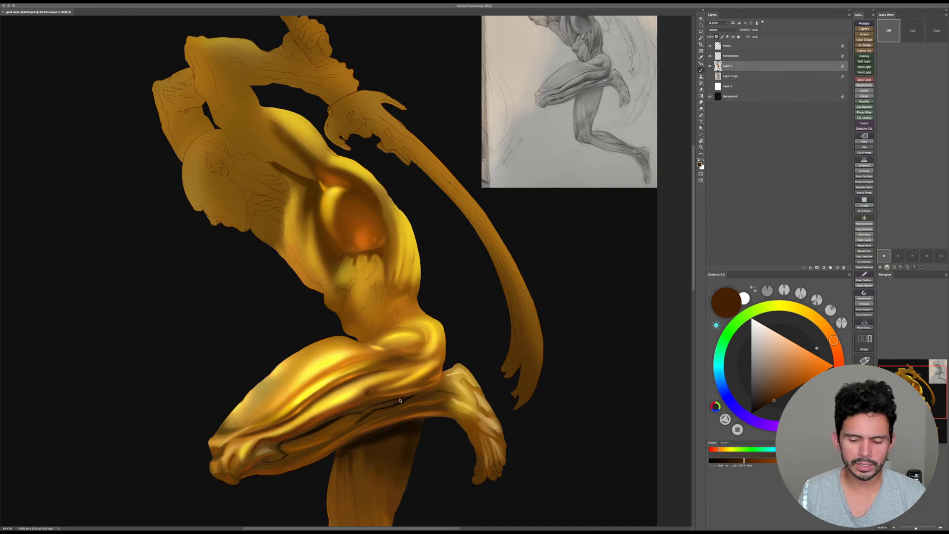
{"action": "left_click", "coordinate": [413, 349]}
{"action": "key", "text": "z"}
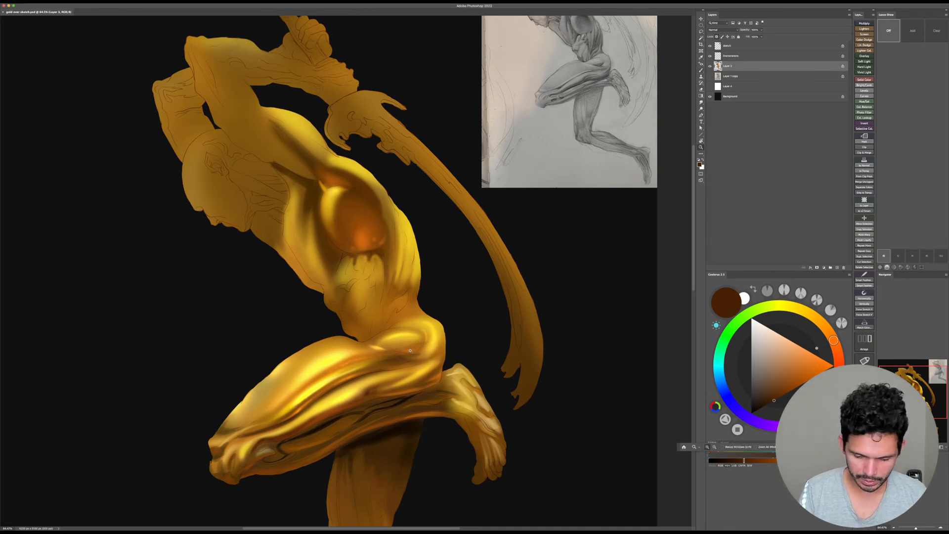
{"action": "left_click_drag", "start_coordinate": [410, 350], "coordinate": [431, 349]}
{"action": "key", "text": "r"}
{"action": "left_click_drag", "start_coordinate": [428, 348], "coordinate": [456, 278]}
{"action": "key", "text": "b"}
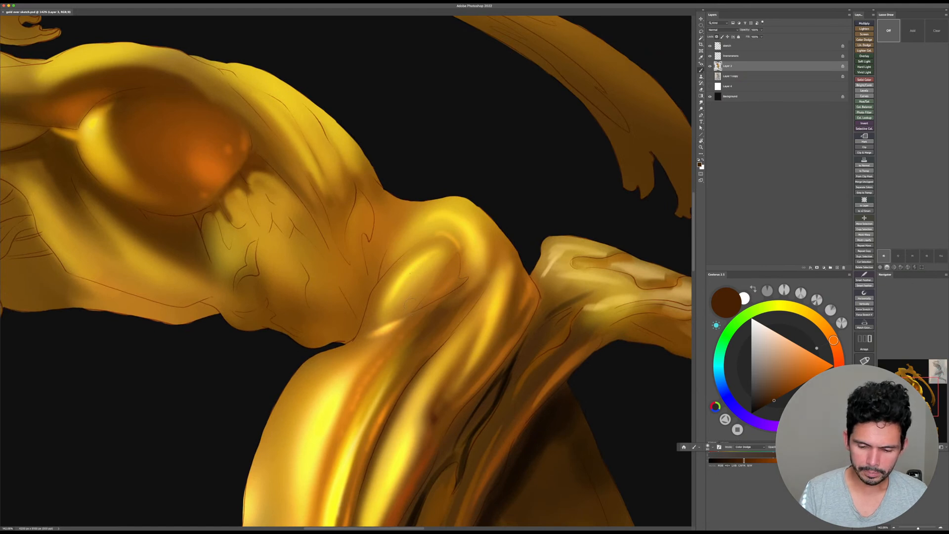
{"action": "left_click_drag", "start_coordinate": [415, 305], "coordinate": [453, 271]}
Step: Sample a brown from the fold below the hip highlight and return the brush to Normal mode
{"action": "left_click", "coordinate": [441, 314], "text": "alt"}
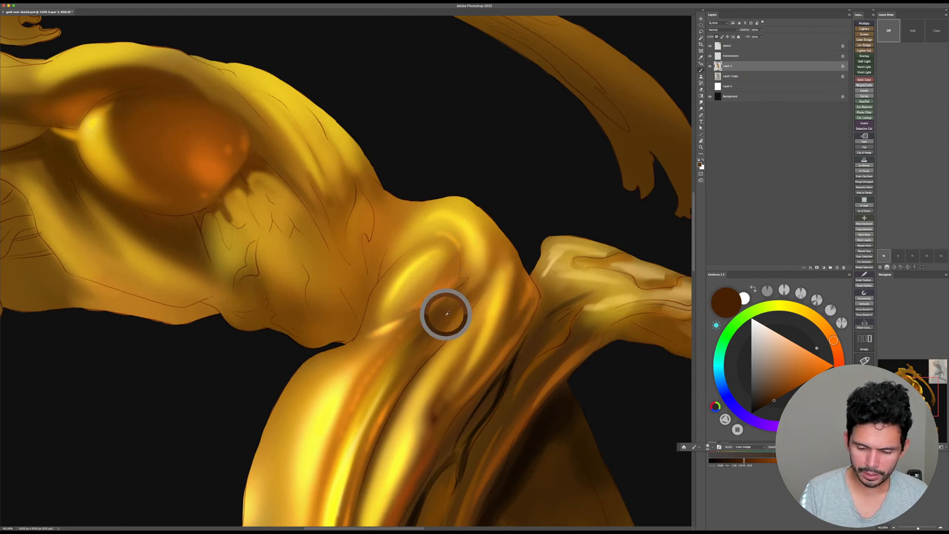
{"action": "right_click", "coordinate": [452, 280], "text": "shift"}
{"action": "left_click", "coordinate": [463, 283]}
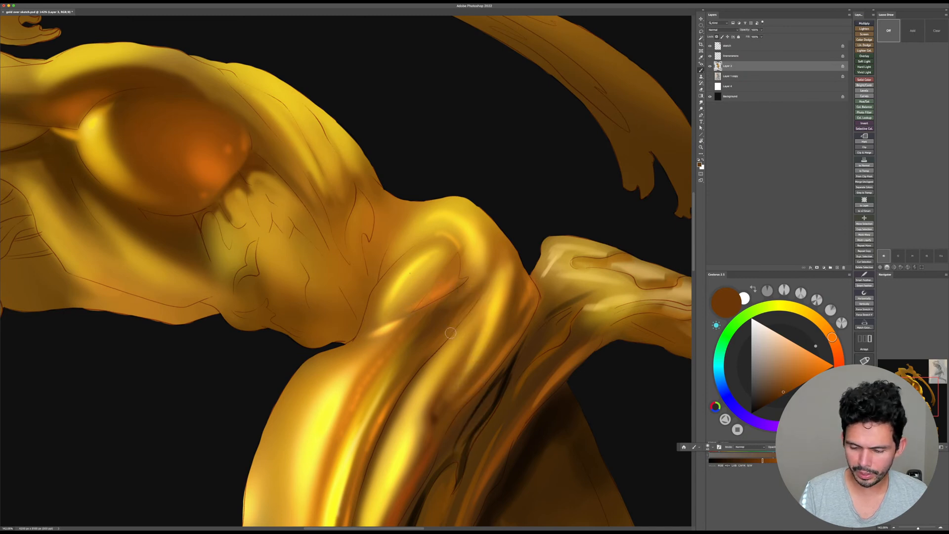
{"action": "left_click", "coordinate": [776, 399]}
{"action": "left_click_drag", "start_coordinate": [408, 310], "coordinate": [446, 269]}
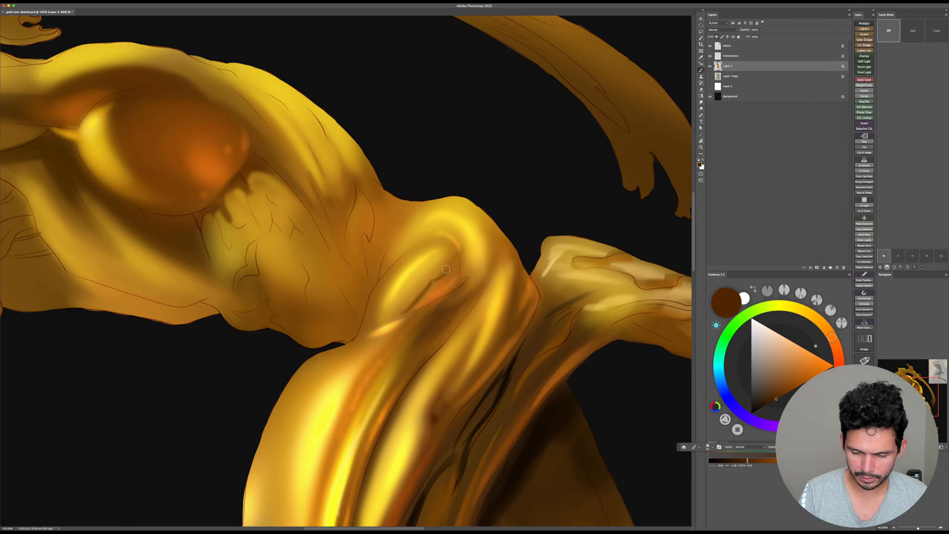
{"action": "key", "text": "ctrl+z"}
Step: Pick a dark reddish brown and paint the thin shadow line around the orange fold beneath the hip highlight
{"action": "left_click", "coordinate": [780, 396]}
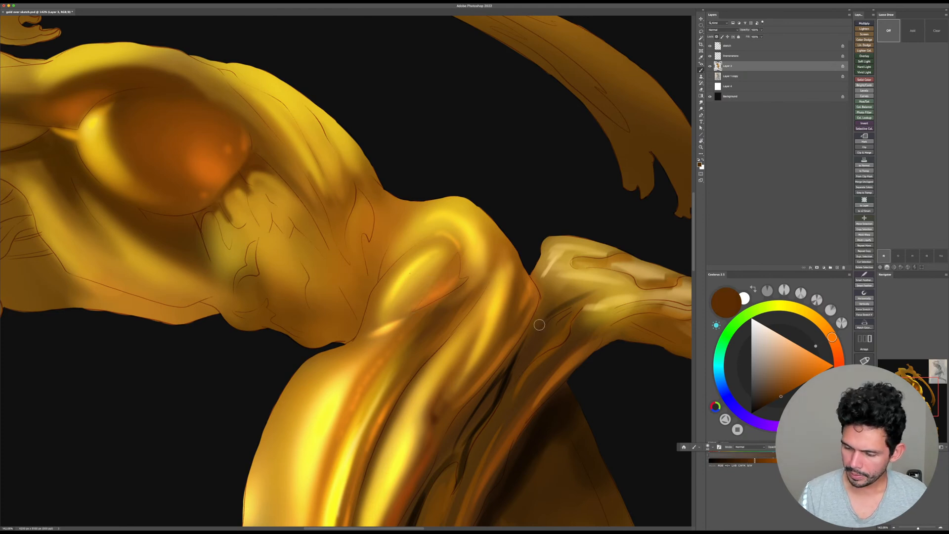
{"action": "mouse_move", "coordinate": [400, 312]}
{"action": "left_mouse_down"}
{"action": "mouse_move", "coordinate": [455, 254]}
{"action": "mouse_move", "coordinate": [401, 313]}
{"action": "left_mouse_up"}
{"action": "key", "text": "r"}
{"action": "mouse_move", "coordinate": [472, 290]}
{"action": "left_mouse_down"}
{"action": "mouse_move", "coordinate": [431, 365]}
{"action": "mouse_move", "coordinate": [423, 311]}
{"action": "left_mouse_up"}
{"action": "key", "text": "space"}
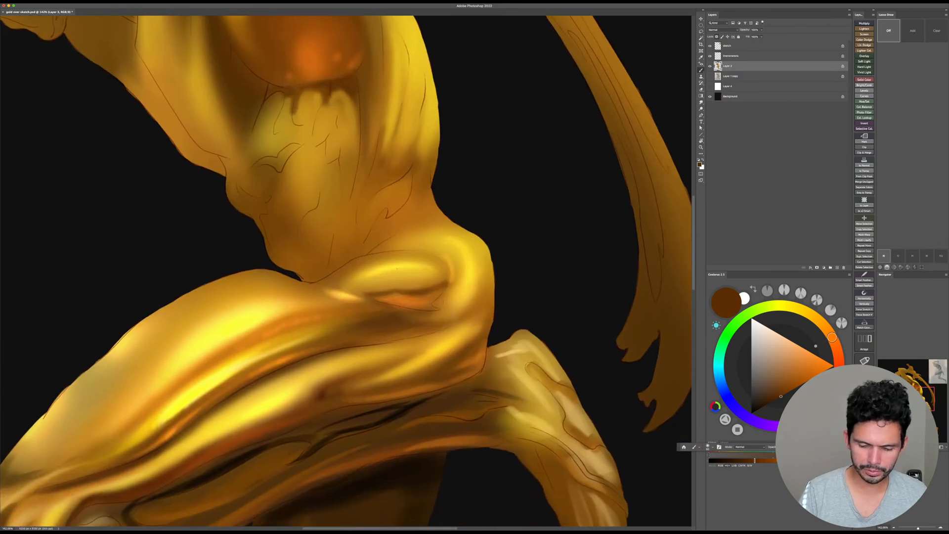
{"action": "key", "text": "r"}
{"action": "mouse_move", "coordinate": [371, 298]}
{"action": "left_mouse_down"}
{"action": "mouse_move", "coordinate": [339, 269]}
{"action": "mouse_move", "coordinate": [378, 278]}
{"action": "mouse_move", "coordinate": [433, 247]}
{"action": "mouse_move", "coordinate": [419, 250]}
{"action": "mouse_move", "coordinate": [432, 320]}
{"action": "left_mouse_up"}
{"action": "key", "text": "r"}
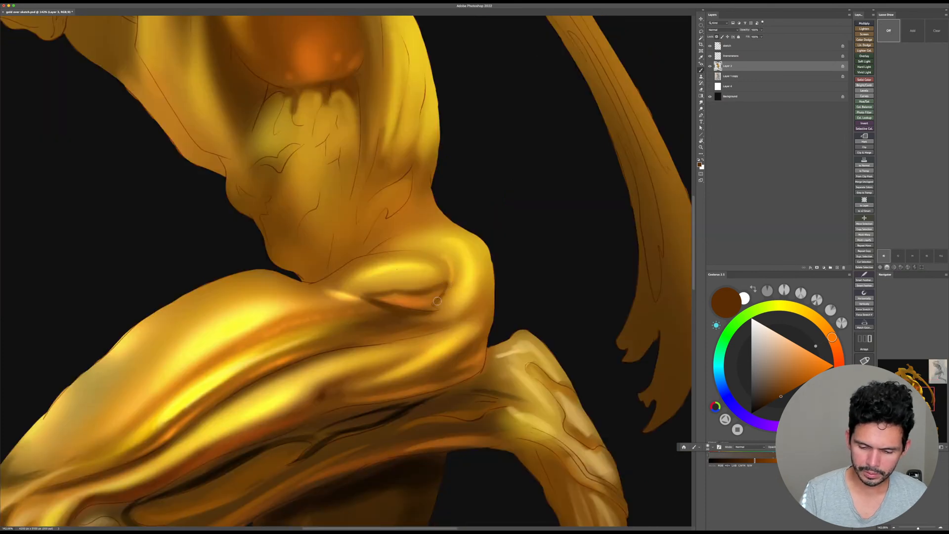
Step: Choose a brighter orange-brown, enlarge the brush and soften the shading inside the fold beneath the hip highlight
{"action": "left_click_drag", "start_coordinate": [787, 389], "coordinate": [796, 388]}
{"action": "key", "text": "bracketright"}
{"action": "key", "text": "bracketright"}
{"action": "key", "text": "bracketright"}
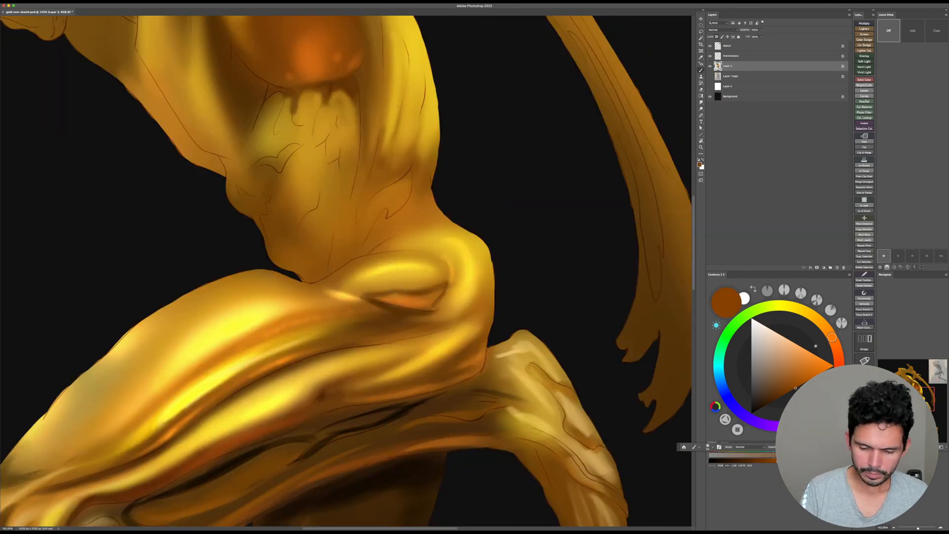
{"action": "left_click_drag", "start_coordinate": [388, 299], "coordinate": [442, 298]}
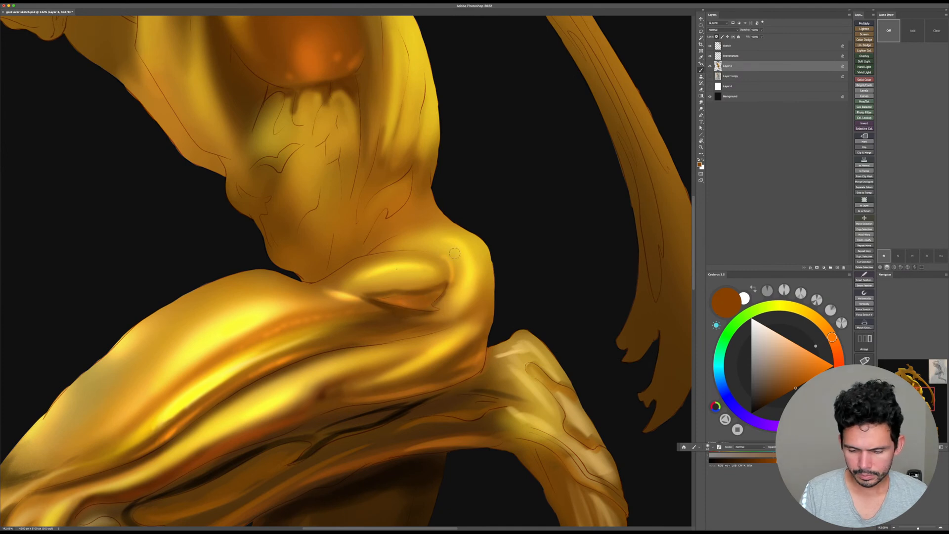
Step: Paint orange-brown shadow strokes over the side muscles below the orange rib reflection and down towards the waist
{"action": "left_click_drag", "start_coordinate": [552, 261], "coordinate": [534, 274]}
{"action": "mouse_move", "coordinate": [539, 272]}
{"action": "left_mouse_down"}
{"action": "mouse_move", "coordinate": [515, 313]}
{"action": "mouse_move", "coordinate": [504, 281]}
{"action": "mouse_move", "coordinate": [443, 371]}
{"action": "mouse_move", "coordinate": [375, 443]}
{"action": "mouse_move", "coordinate": [379, 437]}
{"action": "left_mouse_up"}
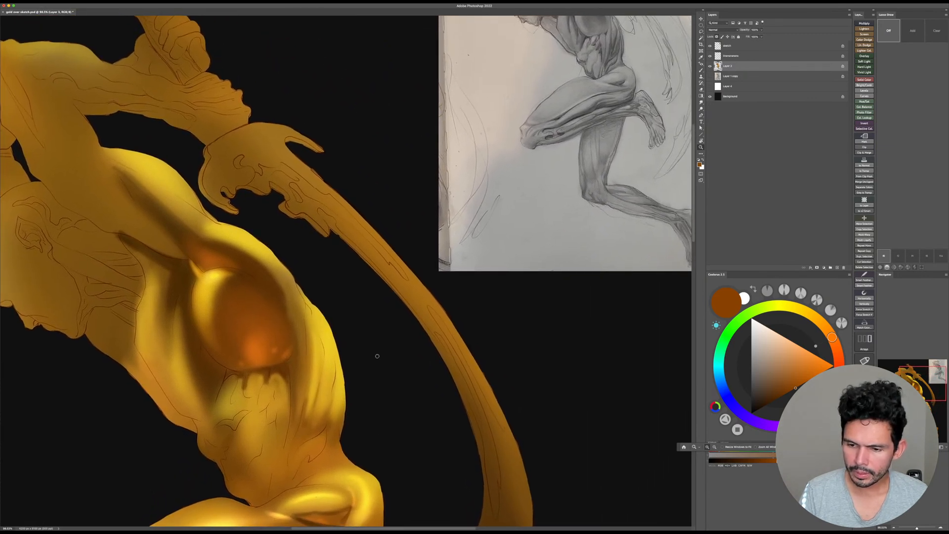
{"action": "mouse_move", "coordinate": [271, 387]}
{"action": "left_mouse_down"}
{"action": "mouse_move", "coordinate": [260, 412]}
{"action": "mouse_move", "coordinate": [271, 422]}
{"action": "left_mouse_up"}
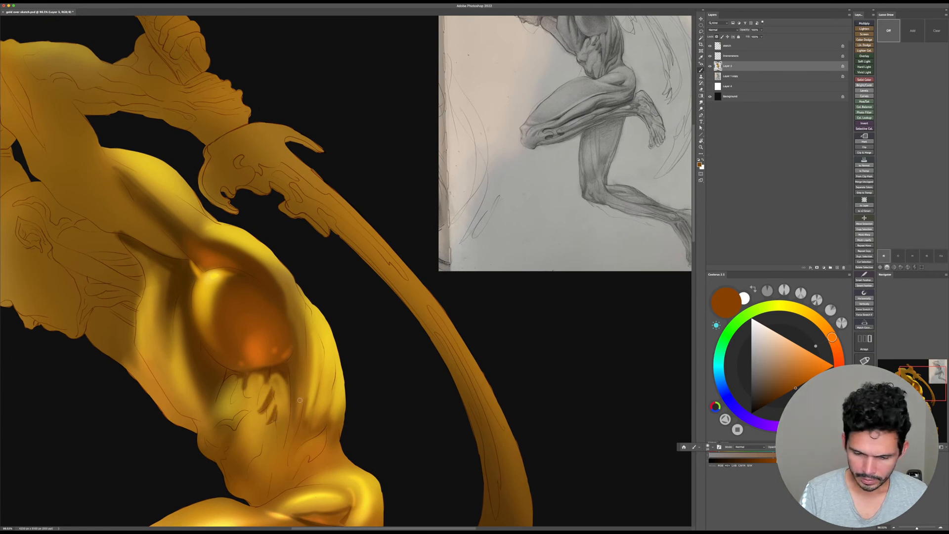
{"action": "left_click_drag", "start_coordinate": [286, 390], "coordinate": [282, 445]}
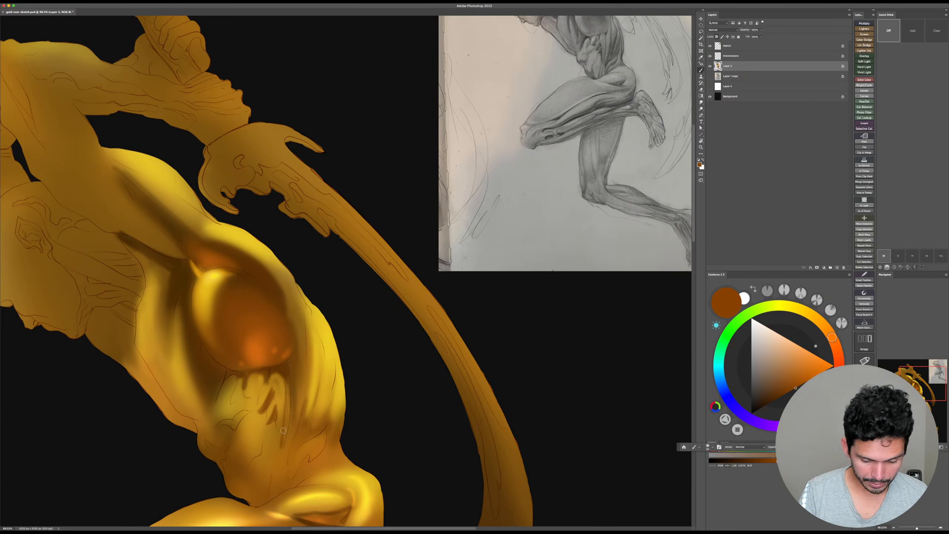
{"action": "left_click_drag", "start_coordinate": [286, 372], "coordinate": [281, 453]}
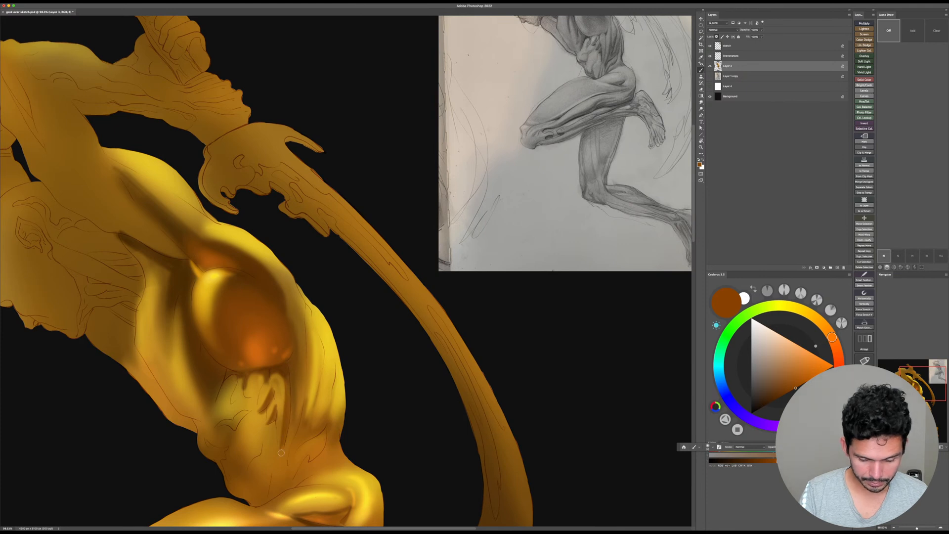
Step: Sample golden yellow from the back of the ribs and brush a highlight stripe down beside the new brown shadow
{"action": "left_click", "coordinate": [318, 359], "text": "alt"}
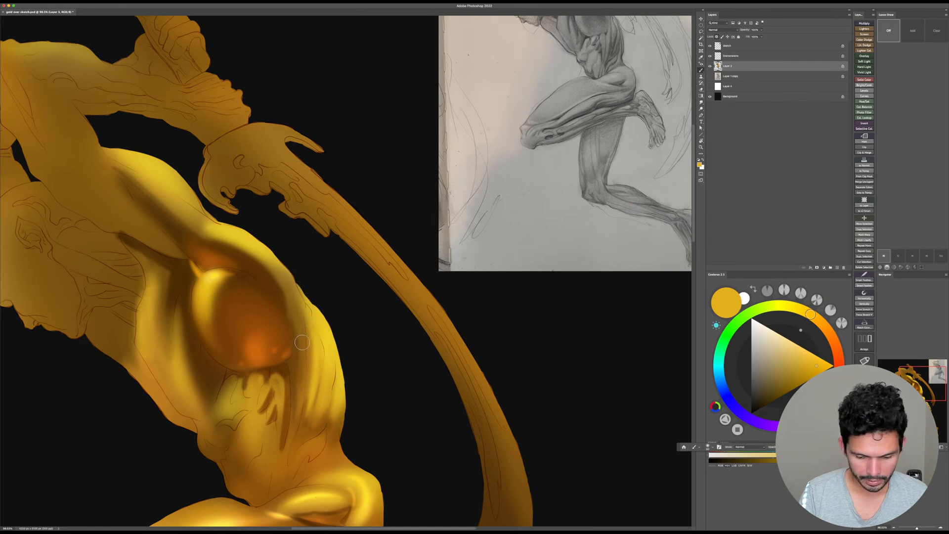
{"action": "left_click_drag", "start_coordinate": [302, 342], "coordinate": [291, 435]}
{"action": "left_click_drag", "start_coordinate": [300, 373], "coordinate": [294, 447]}
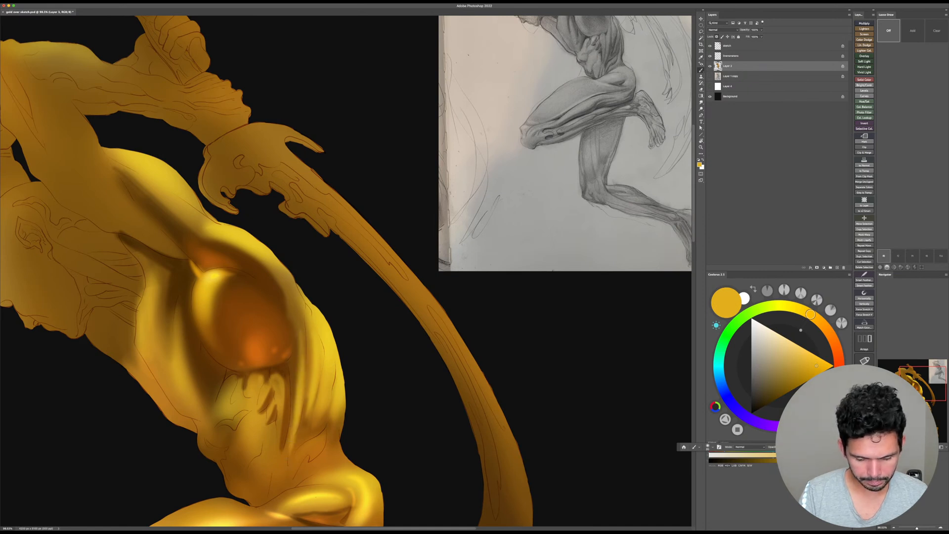
Step: Brush golden yellow down the side muscles beside the rib reflection, then shade between the stripes with a deeper orange
{"action": "left_click_drag", "start_coordinate": [304, 345], "coordinate": [300, 421]}
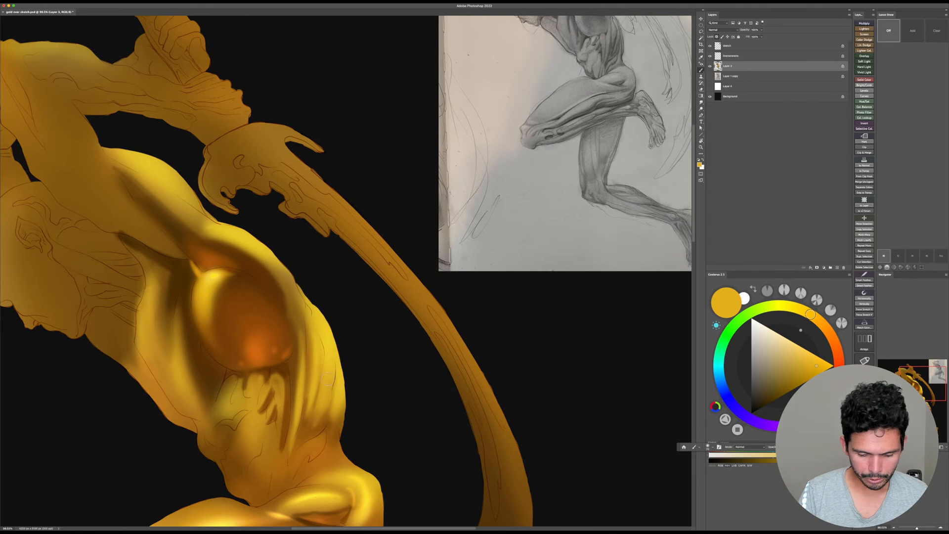
{"action": "left_click_drag", "start_coordinate": [330, 351], "coordinate": [332, 360]}
{"action": "left_click", "coordinate": [333, 360], "text": "alt"}
{"action": "left_click", "coordinate": [823, 325]}
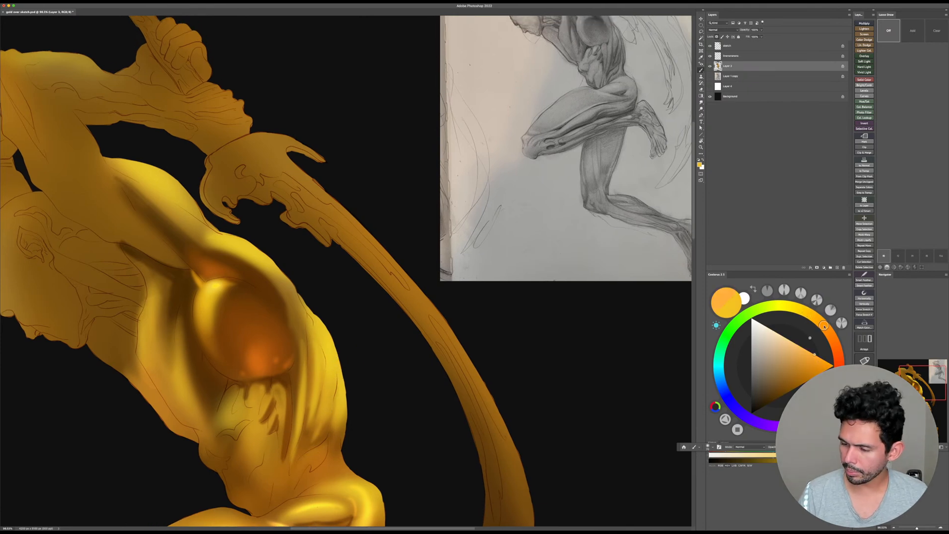
{"action": "left_click", "coordinate": [820, 374]}
{"action": "left_click_drag", "start_coordinate": [299, 357], "coordinate": [286, 459]}
Step: Shrink the brush and paint a thin orange shadow line down the outer muscle near the edge of the back
{"action": "key", "text": "bracketleft"}
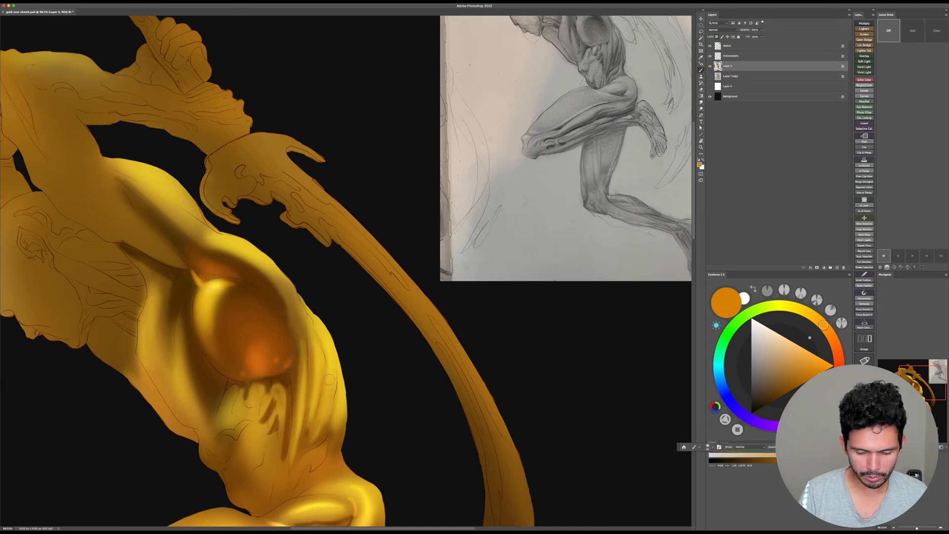
{"action": "key", "text": "bracketleft"}
{"action": "key", "text": "bracketleft"}
{"action": "mouse_move", "coordinate": [333, 361]}
{"action": "left_mouse_down"}
{"action": "mouse_move", "coordinate": [337, 418]}
{"action": "mouse_move", "coordinate": [338, 409]}
{"action": "left_mouse_up"}
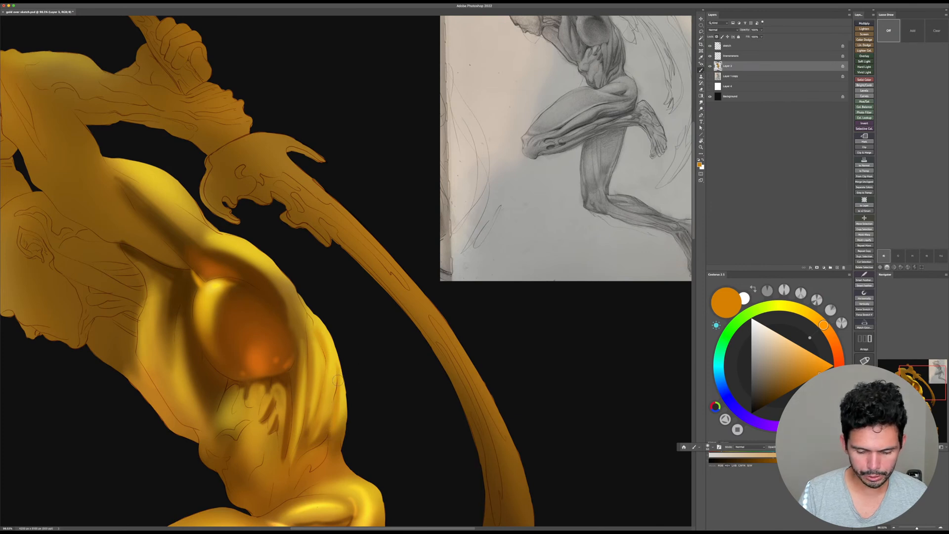
Step: Sample yellow from the back's edge, shift it to a muted olive and brush soft reflections over the side muscles
{"action": "left_click", "coordinate": [346, 353], "text": "alt"}
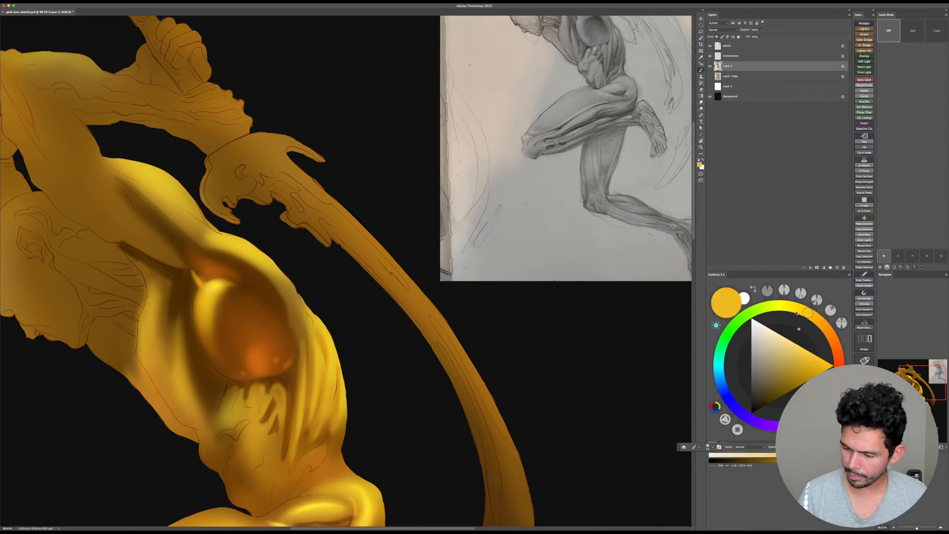
{"action": "left_click_drag", "start_coordinate": [797, 312], "coordinate": [784, 306]}
{"action": "left_click_drag", "start_coordinate": [778, 346], "coordinate": [774, 357]}
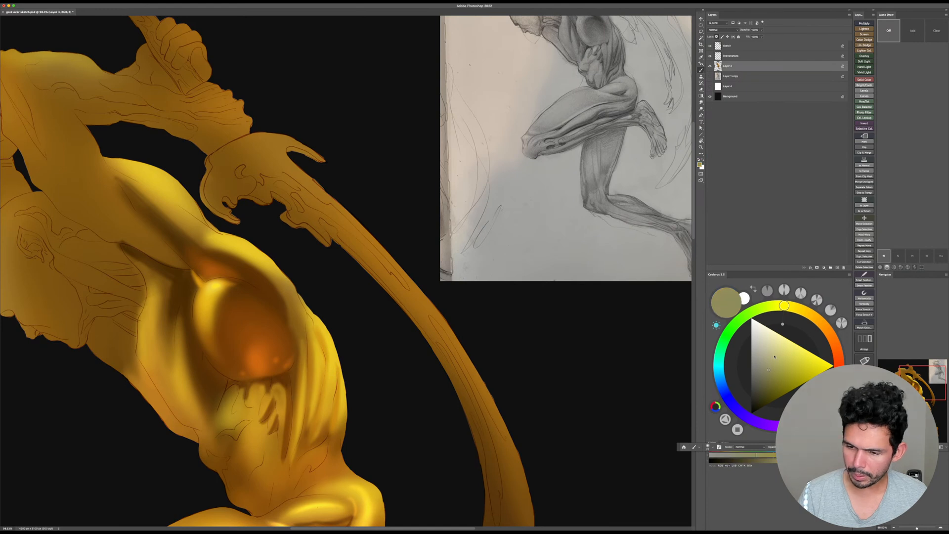
{"action": "left_click_drag", "start_coordinate": [323, 366], "coordinate": [314, 411]}
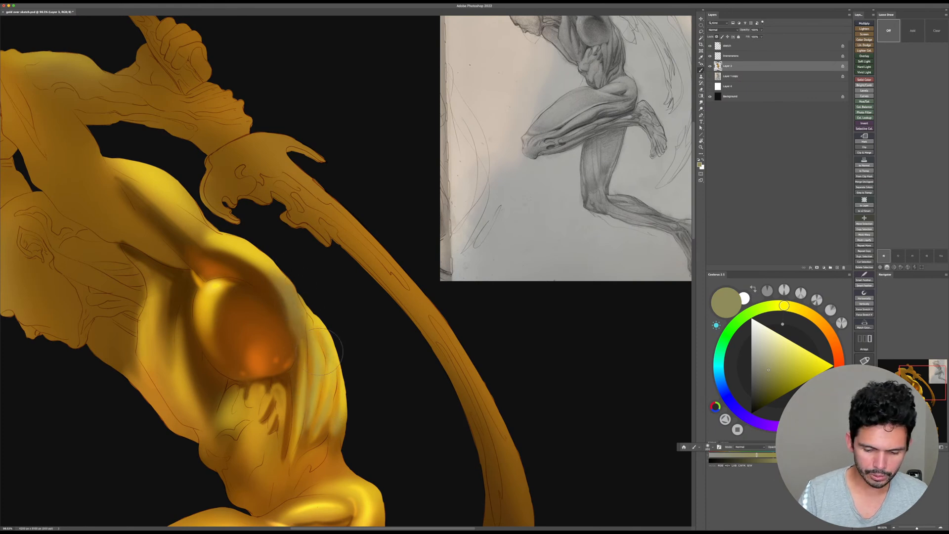
Step: Choose a blue-grey and add a soft cool reflection along the upper back edge, then return to olive-grey
{"action": "left_click", "coordinate": [770, 306]}
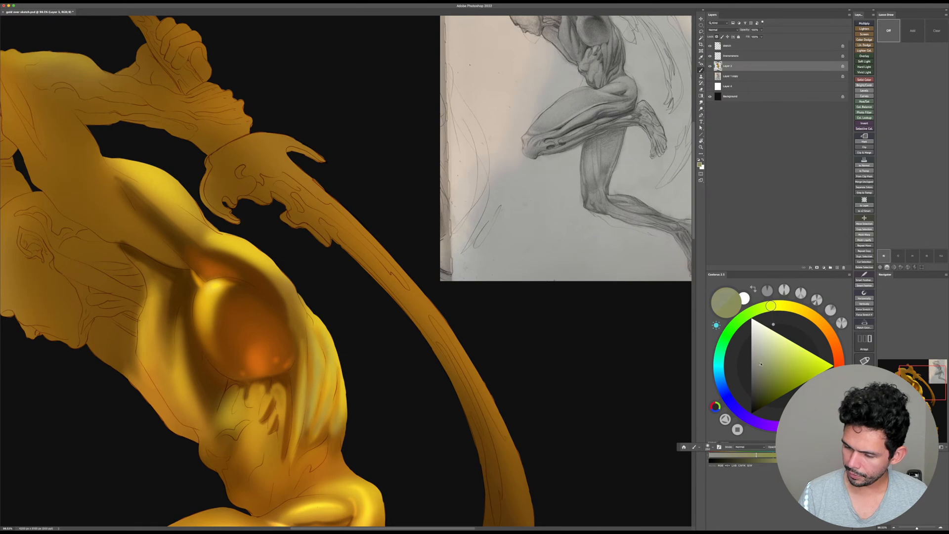
{"action": "left_click", "coordinate": [761, 365]}
{"action": "left_click", "coordinate": [718, 371]}
{"action": "left_click", "coordinate": [763, 370]}
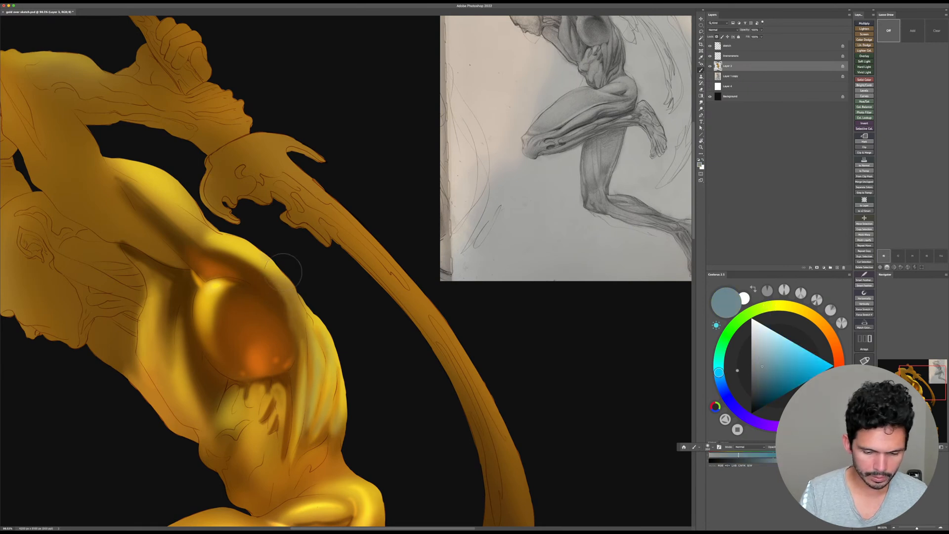
{"action": "left_click_drag", "start_coordinate": [283, 272], "coordinate": [298, 279]}
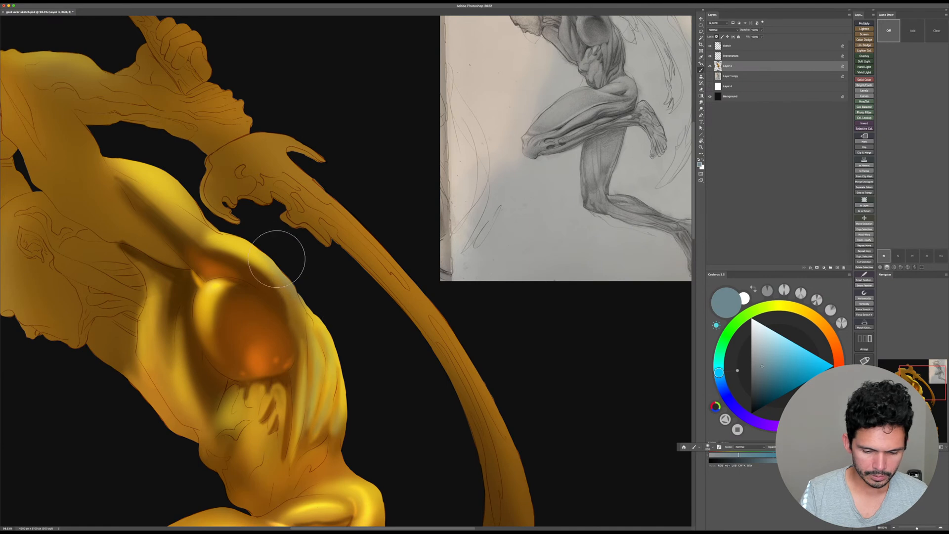
{"action": "left_click", "coordinate": [776, 306]}
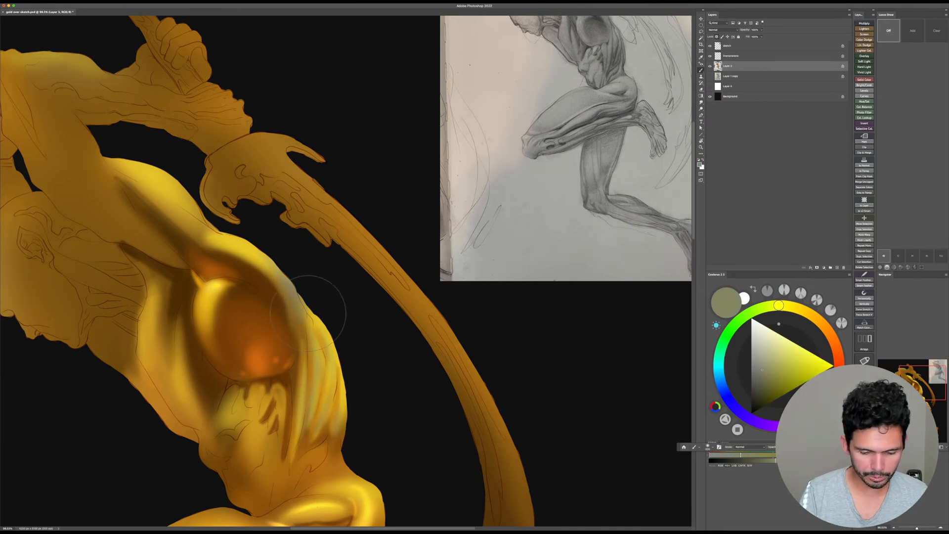
Step: Set the brush blending mode to Color Dodge and choose a dark olive paint colour
{"action": "left_click_drag", "start_coordinate": [419, 410], "coordinate": [439, 384]}
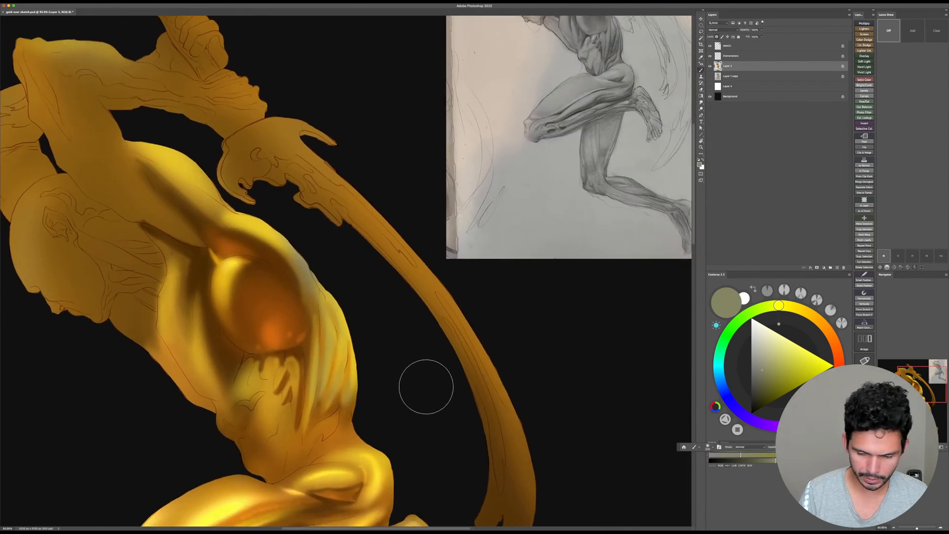
{"action": "right_click", "coordinate": [373, 387], "text": "shift"}
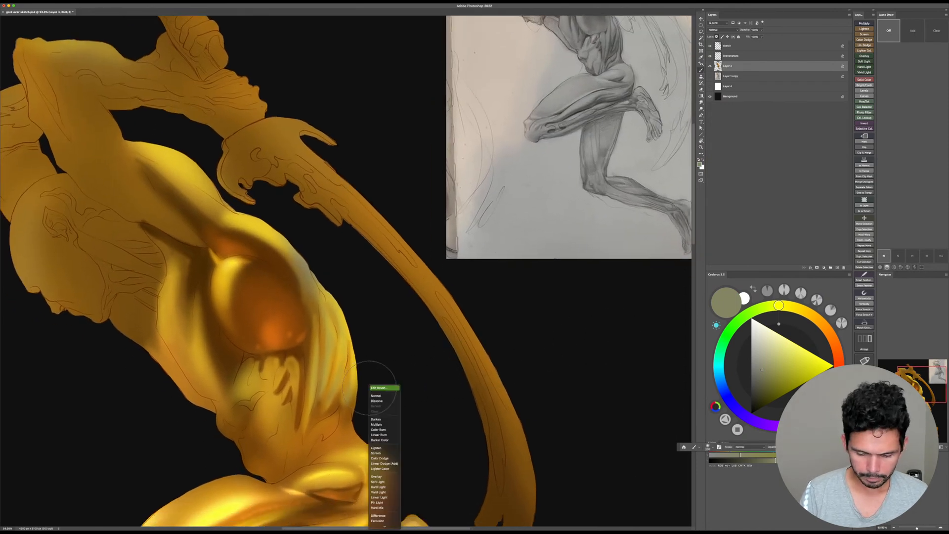
{"action": "left_click", "coordinate": [390, 458]}
{"action": "left_click", "coordinate": [804, 311]}
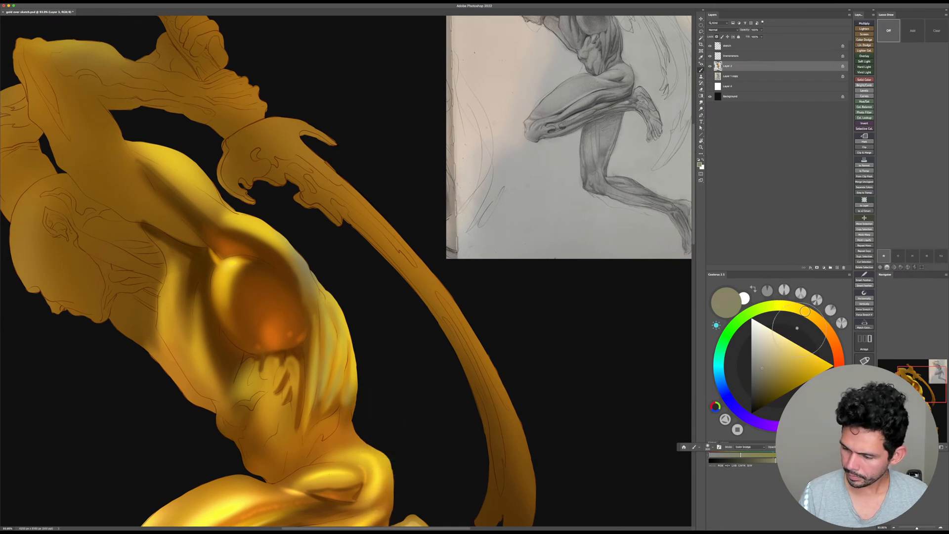
{"action": "left_click", "coordinate": [767, 388]}
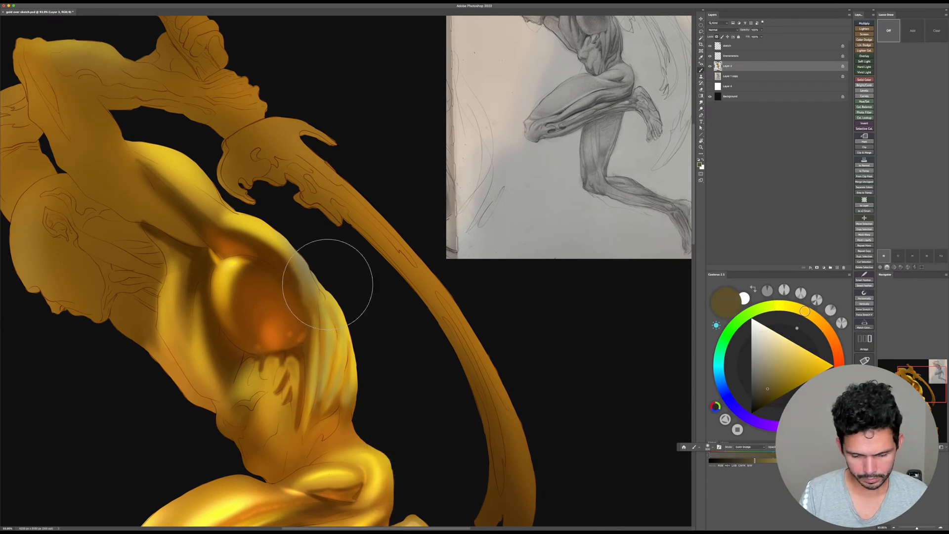
{"action": "left_click_drag", "start_coordinate": [801, 310], "coordinate": [775, 305]}
{"action": "left_click_drag", "start_coordinate": [765, 392], "coordinate": [760, 394]}
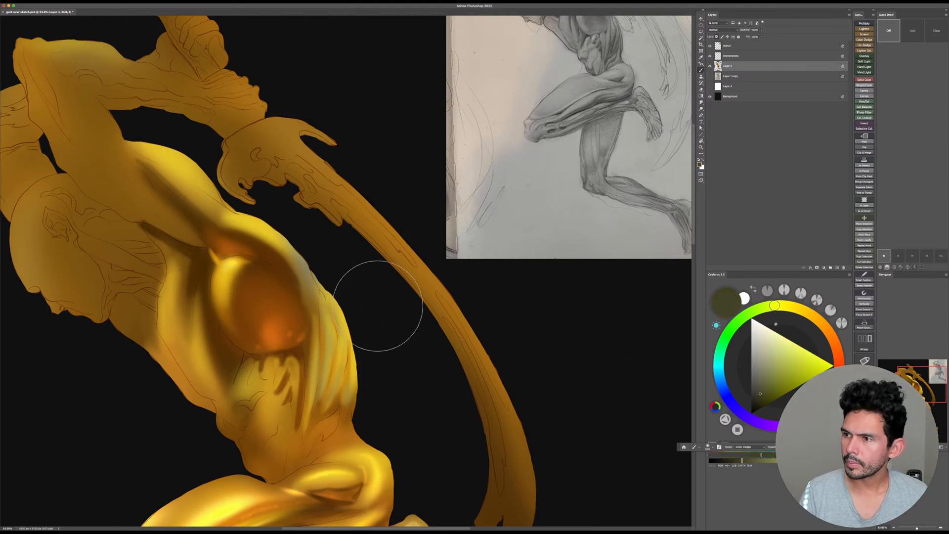
Step: Brush glowing yellow dodge highlights down the back edge and over the side muscle stripes
{"action": "key", "text": "bracketleft"}
{"action": "left_click_drag", "start_coordinate": [330, 297], "coordinate": [349, 346]}
{"action": "left_click_drag", "start_coordinate": [293, 246], "coordinate": [335, 348]}
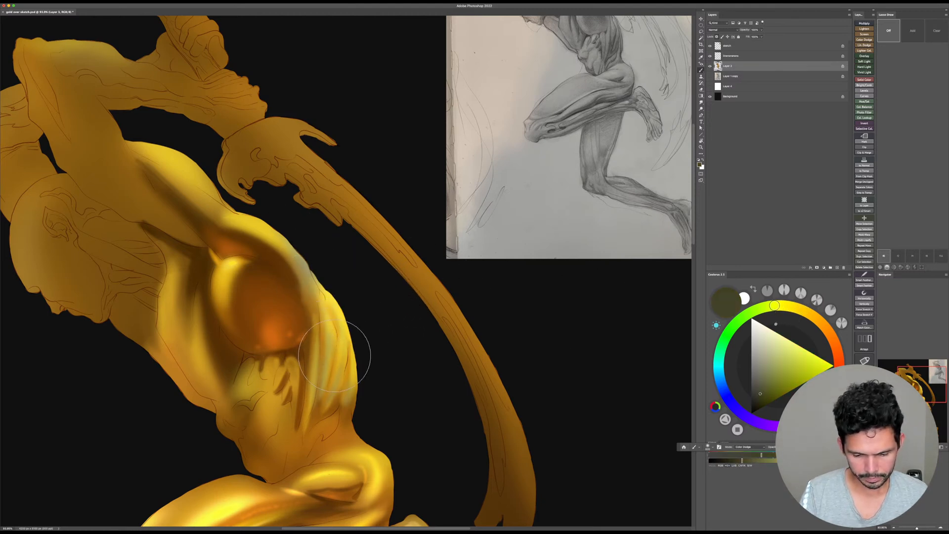
{"action": "left_click_drag", "start_coordinate": [333, 290], "coordinate": [338, 387]}
{"action": "key", "text": "bracketleft"}
Step: Save the painting with the new torso highlights
{"action": "key", "text": "z"}
{"action": "left_click_drag", "start_coordinate": [437, 377], "coordinate": [426, 390]}
{"action": "left_click_drag", "start_coordinate": [432, 396], "coordinate": [414, 304]}
{"action": "key", "text": "super+s"}
Step: Return the brush to Normal mode, sample burnt orange from the rib reflection and dab it onto the waist
{"action": "left_click_drag", "start_coordinate": [456, 346], "coordinate": [460, 332]}
{"action": "left_click_drag", "start_coordinate": [439, 363], "coordinate": [447, 280]}
{"action": "key", "text": "r"}
{"action": "left_click_drag", "start_coordinate": [519, 279], "coordinate": [499, 398]}
{"action": "key", "text": "b"}
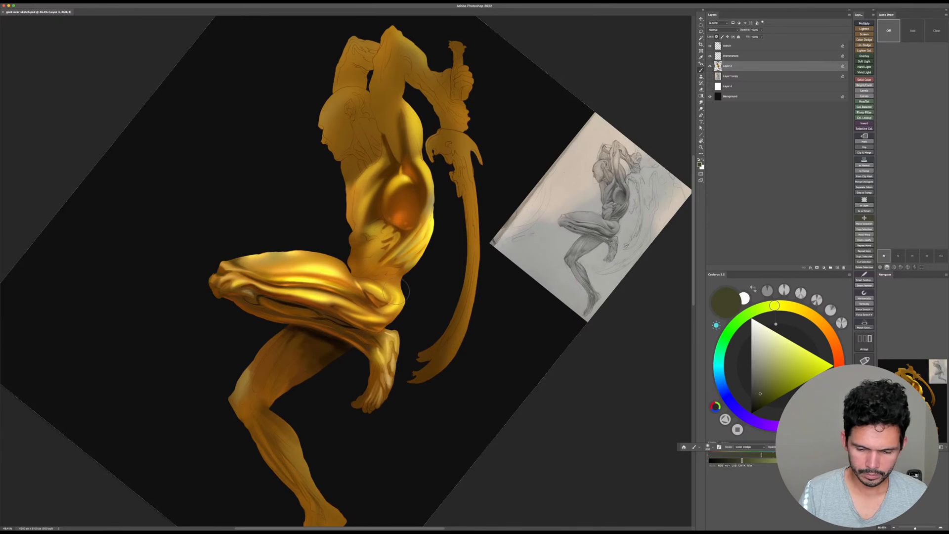
{"action": "right_click", "coordinate": [397, 289], "text": "shift"}
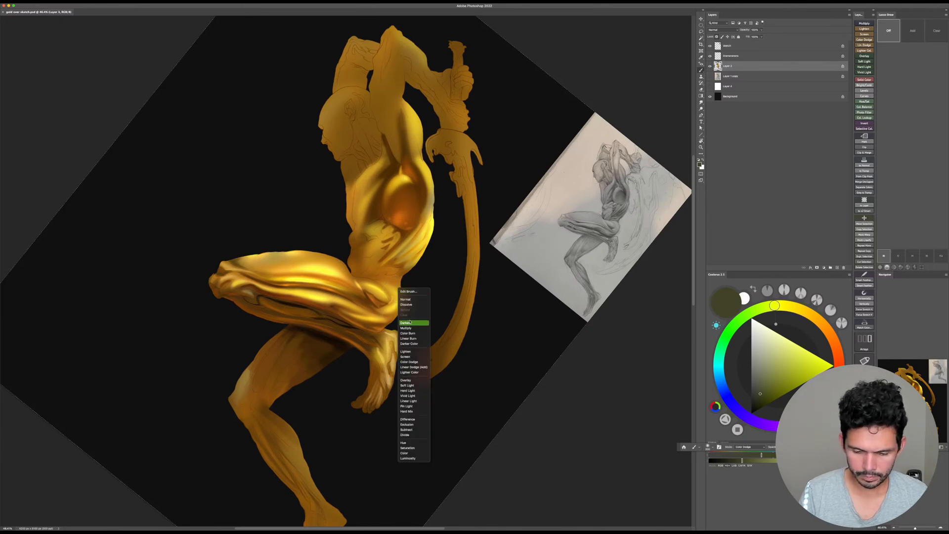
{"action": "left_click", "coordinate": [410, 300]}
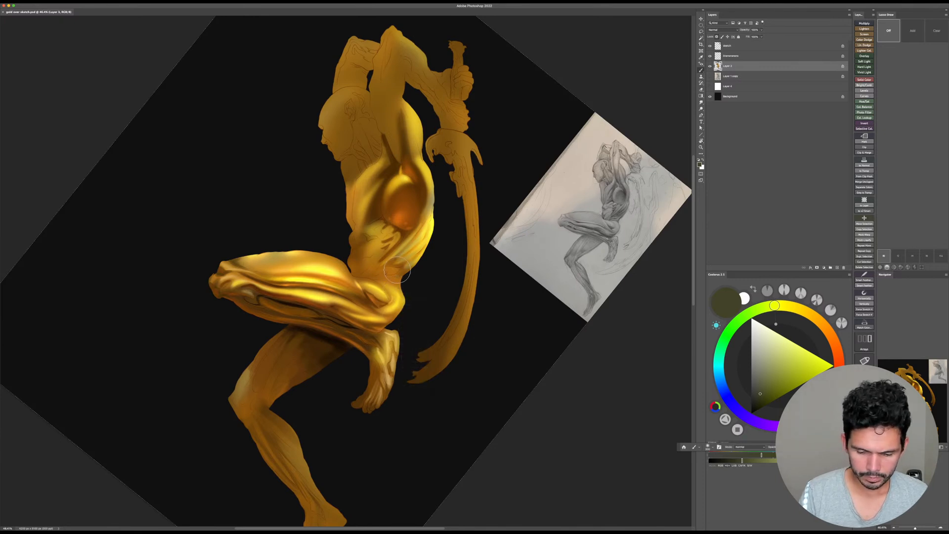
{"action": "left_click", "coordinate": [410, 205], "text": "alt"}
{"action": "mouse_move", "coordinate": [384, 262]}
{"action": "left_mouse_down"}
{"action": "mouse_move", "coordinate": [399, 246]}
{"action": "mouse_move", "coordinate": [387, 260]}
{"action": "left_mouse_up"}
Step: Reduce the brush to a fine tip and paint thin burnt-orange shadow accents on the lower back above the hip
{"action": "key", "text": "bracketleft"}
{"action": "key", "text": "bracketleft"}
{"action": "key", "text": "bracketleft"}
{"action": "key", "text": "bracketleft"}
{"action": "key", "text": "bracketleft"}
{"action": "key", "text": "bracketleft"}
{"action": "key", "text": "bracketleft"}
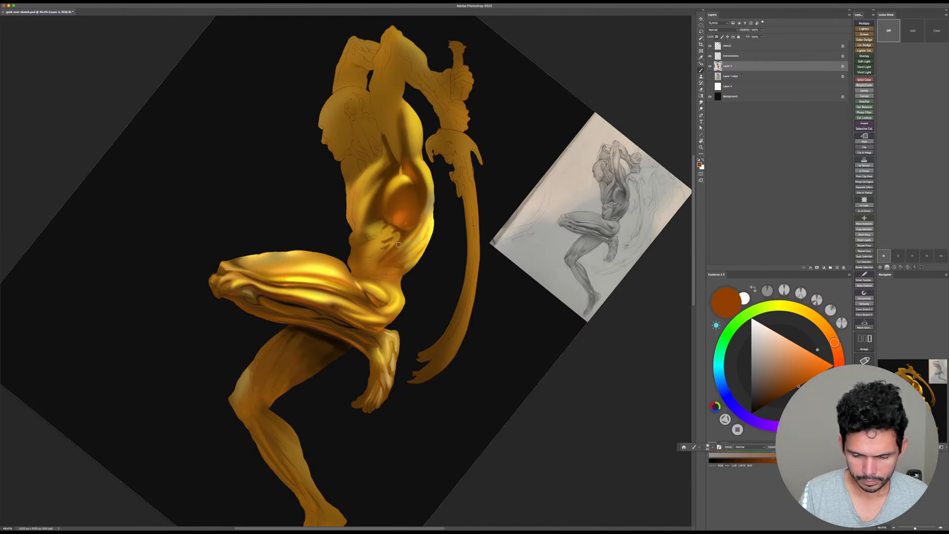
{"action": "left_click_drag", "start_coordinate": [402, 254], "coordinate": [398, 258]}
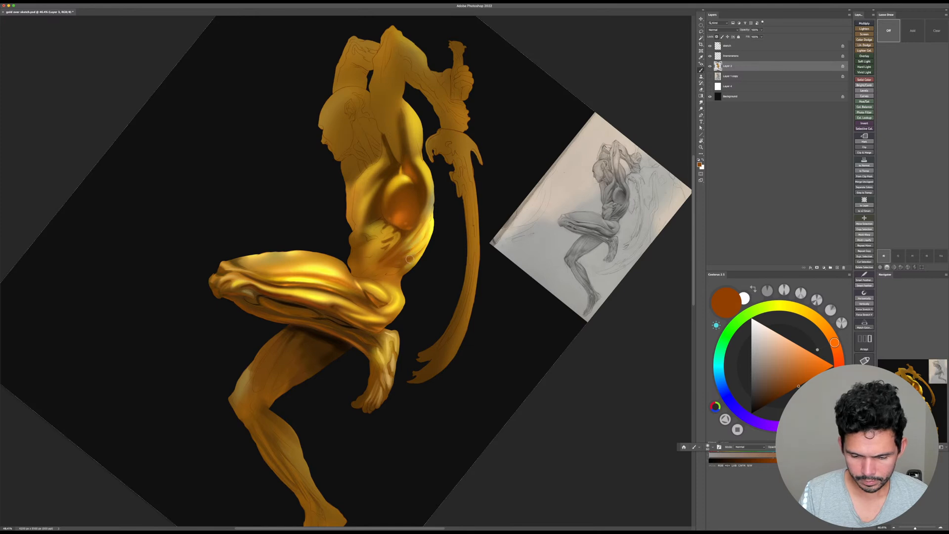
Step: View the whole figure and save the document
{"action": "key", "text": "Escape"}
{"action": "left_click_drag", "start_coordinate": [505, 360], "coordinate": [518, 362]}
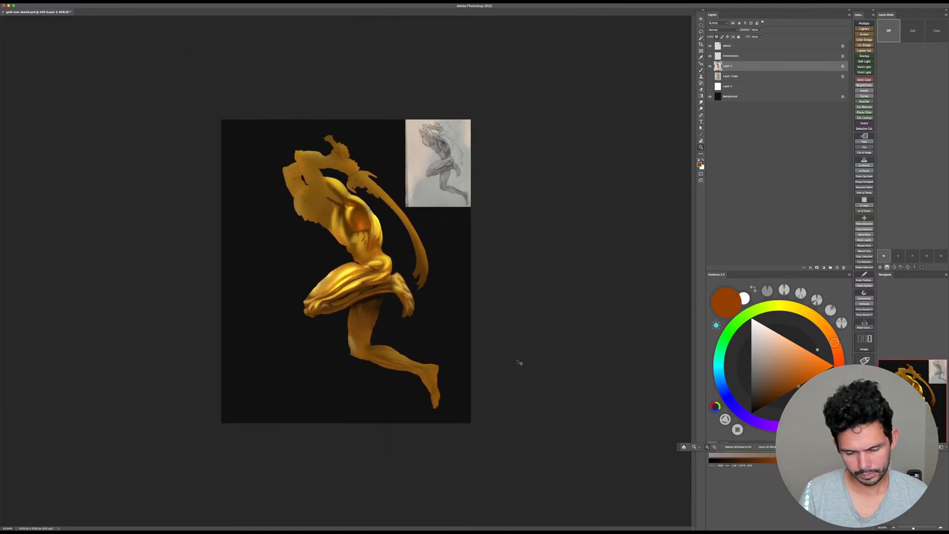
{"action": "key", "text": "super+s"}
Step: Sample golden yellow near the knee and paint a thin highlight along the muscle fold on the thigh's underside
{"action": "mouse_move", "coordinate": [372, 297]}
{"action": "left_mouse_down"}
{"action": "mouse_move", "coordinate": [413, 303]}
{"action": "mouse_move", "coordinate": [449, 245]}
{"action": "mouse_move", "coordinate": [447, 259]}
{"action": "left_mouse_up"}
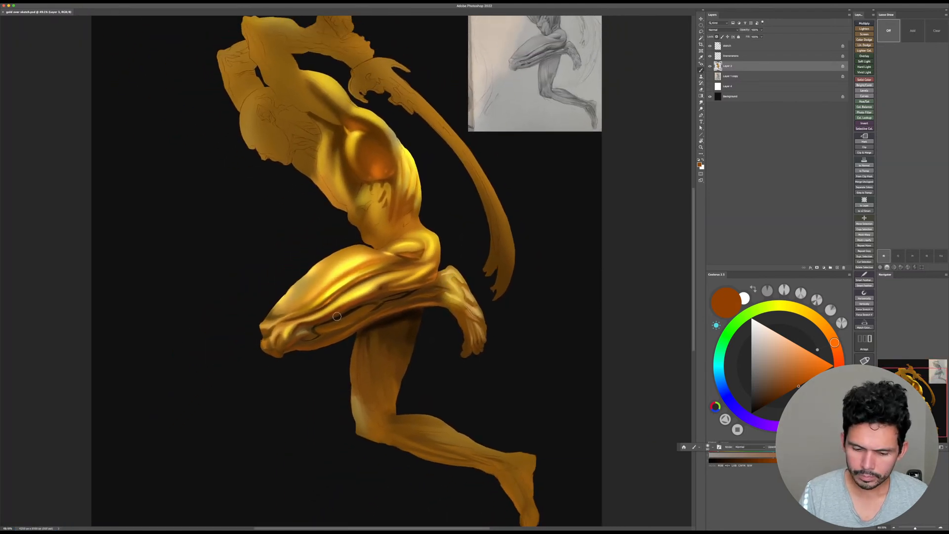
{"action": "left_click", "coordinate": [315, 318], "text": "alt"}
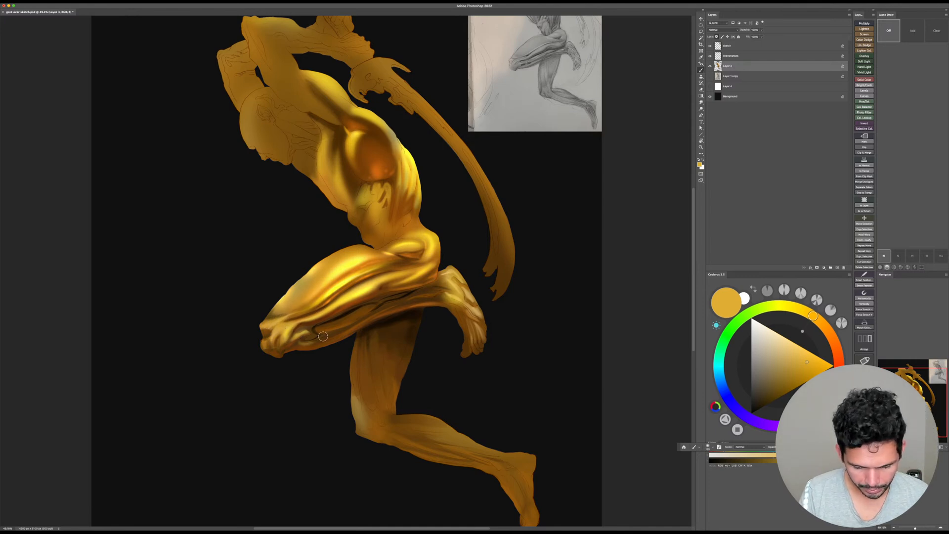
{"action": "mouse_move", "coordinate": [334, 329]}
{"action": "left_mouse_down"}
{"action": "mouse_move", "coordinate": [332, 343]}
{"action": "mouse_move", "coordinate": [315, 342]}
{"action": "left_mouse_up"}
{"action": "key", "text": "bracketright"}
{"action": "key", "text": "bracketright"}
{"action": "key", "text": "ctrl+z"}
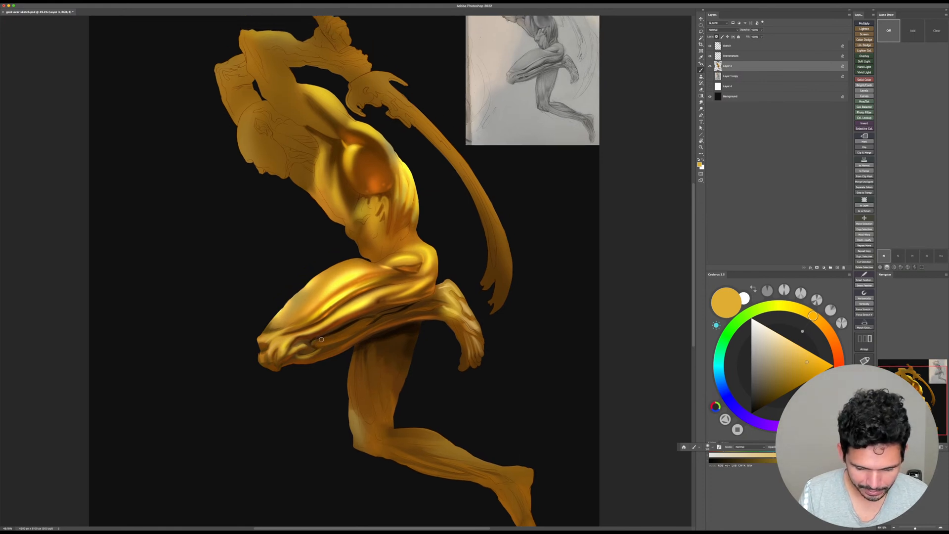
{"action": "left_click_drag", "start_coordinate": [319, 339], "coordinate": [366, 321]}
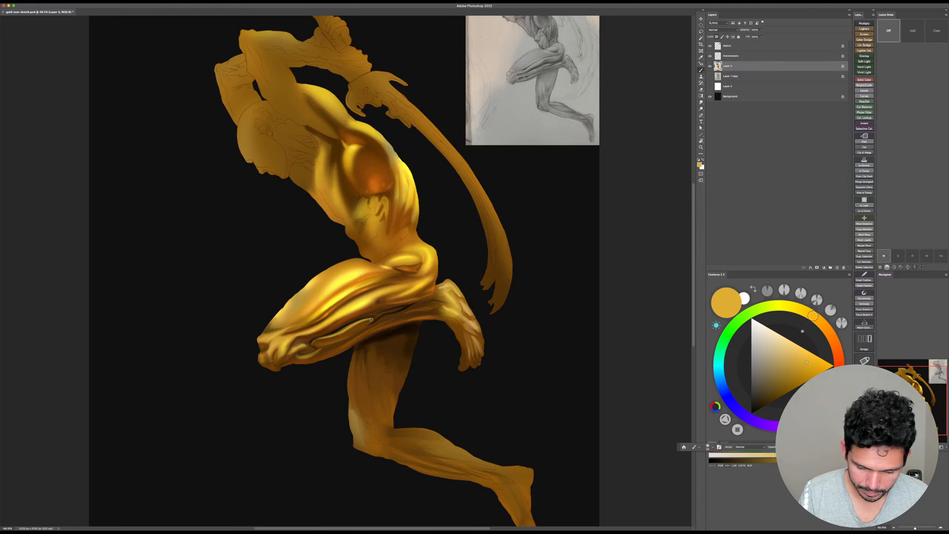
Step: Enlarge the brush, sample dark brown from the raised thigh's lower fold and pick a deeper brown for its shadow
{"action": "mouse_move", "coordinate": [374, 323]}
{"action": "left_mouse_down"}
{"action": "mouse_move", "coordinate": [444, 304]}
{"action": "mouse_move", "coordinate": [568, 399]}
{"action": "mouse_move", "coordinate": [322, 423]}
{"action": "left_mouse_up"}
{"action": "key", "text": "bracketright"}
{"action": "key", "text": "bracketright"}
{"action": "key", "text": "bracketright"}
{"action": "key", "text": "bracketright"}
{"action": "key", "text": "bracketleft"}
{"action": "left_click", "coordinate": [327, 327], "text": "alt"}
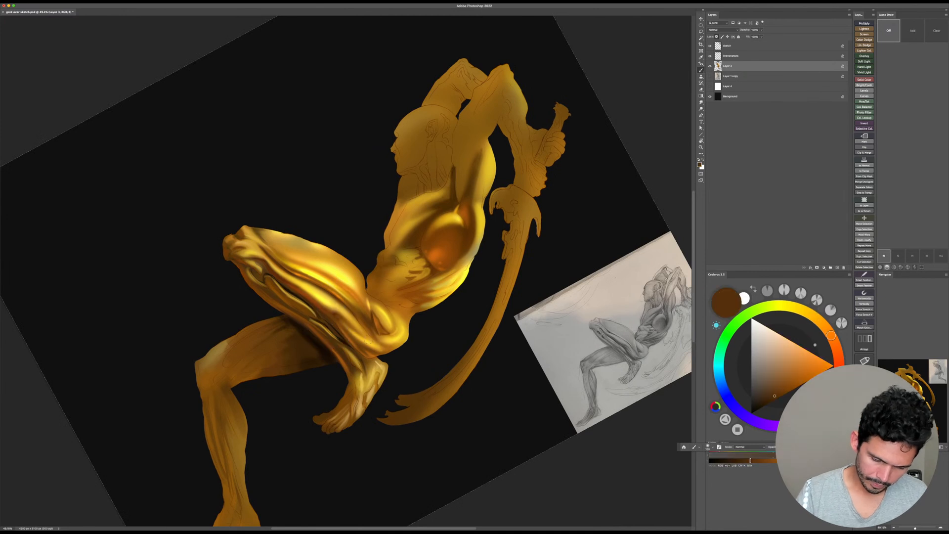
{"action": "key", "text": "Escape"}
{"action": "left_click_drag", "start_coordinate": [430, 339], "coordinate": [457, 336]}
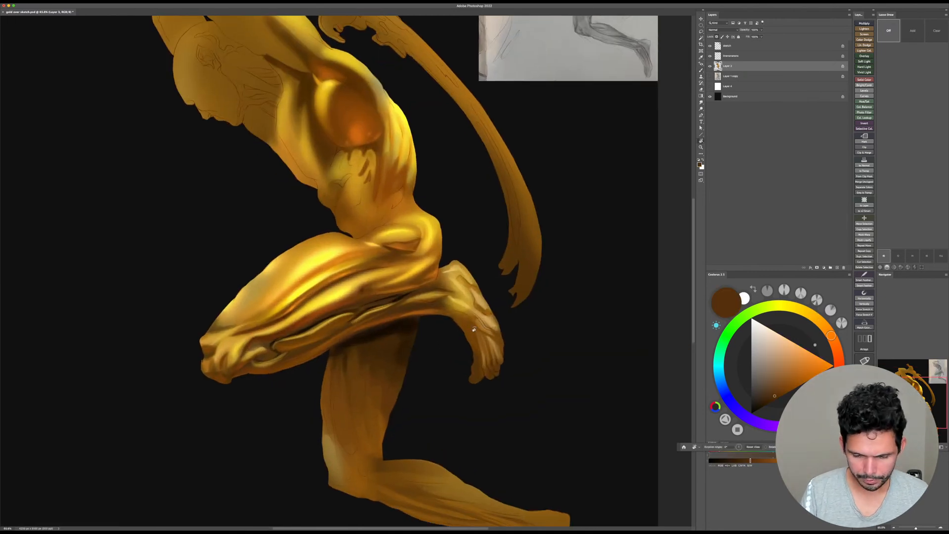
{"action": "left_click_drag", "start_coordinate": [462, 296], "coordinate": [465, 271]}
{"action": "left_click", "coordinate": [763, 404]}
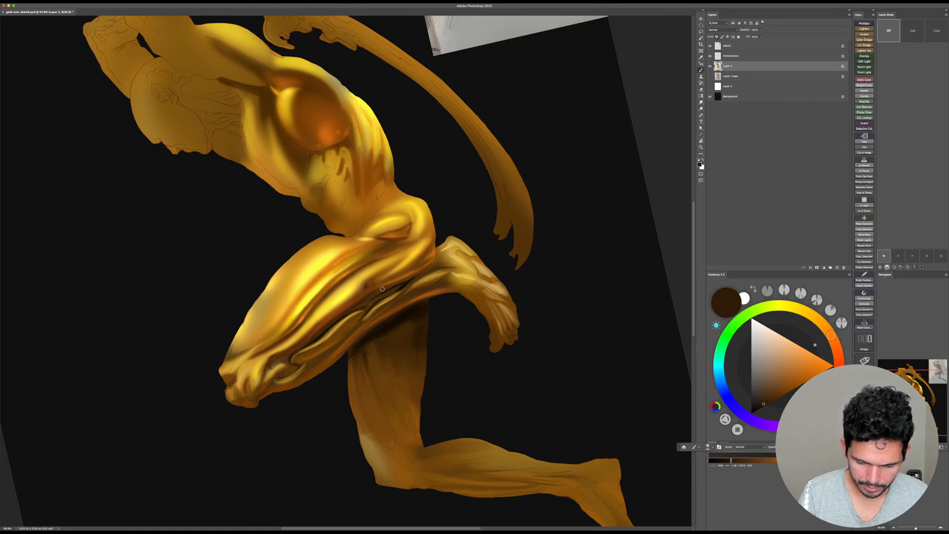
Step: Choose a near-black brown and paint the shadow along the raised thigh's lower fold from the knee towards the hip
{"action": "left_click_drag", "start_coordinate": [526, 331], "coordinate": [515, 460]}
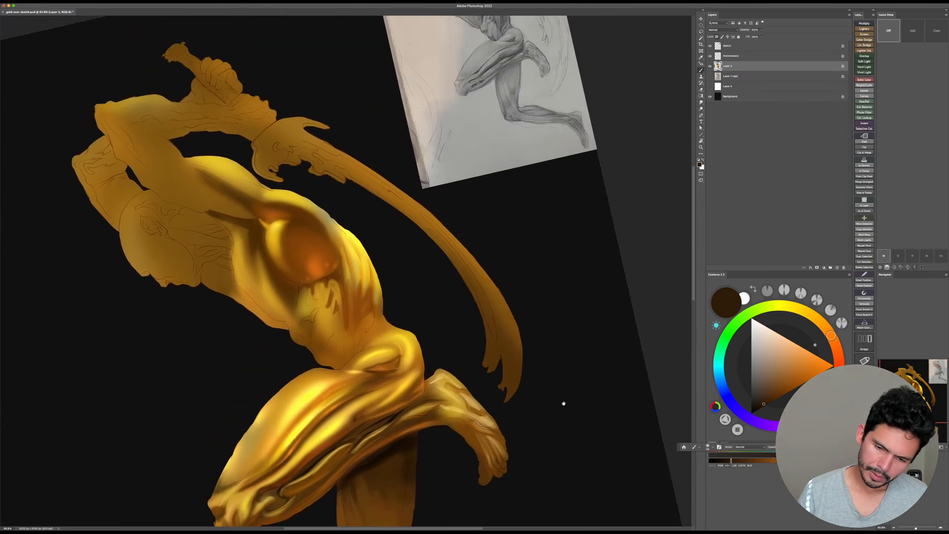
{"action": "left_click_drag", "start_coordinate": [563, 411], "coordinate": [557, 394]}
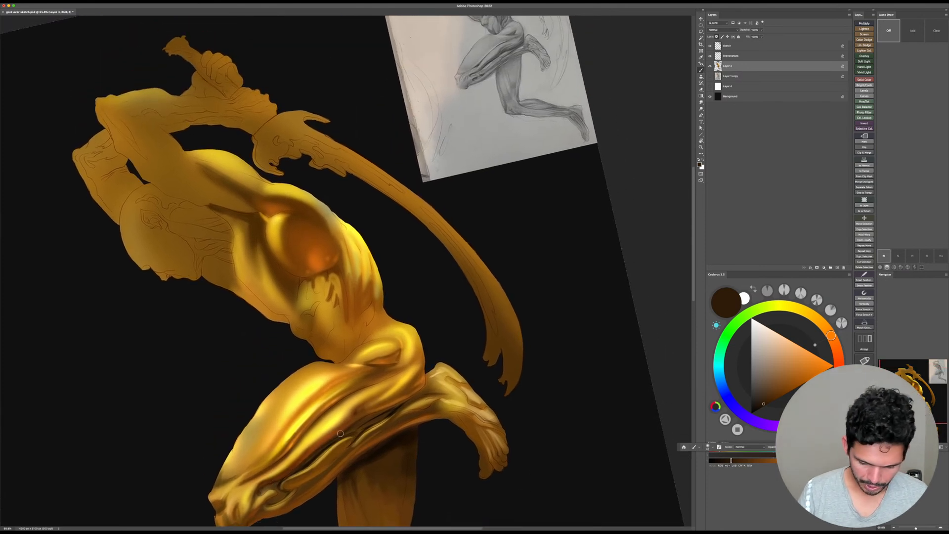
{"action": "left_click", "coordinate": [760, 408]}
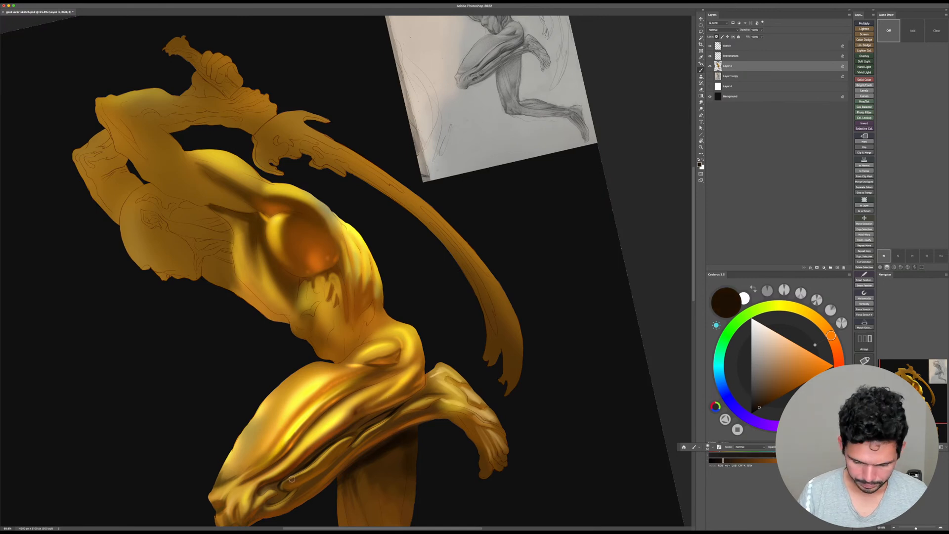
{"action": "key", "text": "bracketright"}
{"action": "key", "text": "bracketright"}
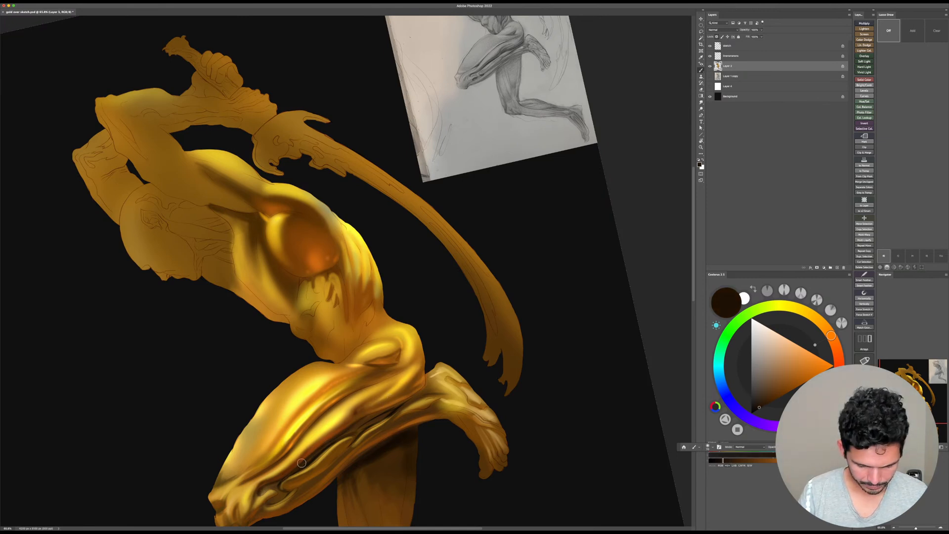
{"action": "mouse_move", "coordinate": [302, 463]}
{"action": "left_mouse_down"}
{"action": "mouse_move", "coordinate": [363, 420]}
{"action": "mouse_move", "coordinate": [328, 441]}
{"action": "mouse_move", "coordinate": [383, 416]}
{"action": "mouse_move", "coordinate": [358, 417]}
{"action": "mouse_move", "coordinate": [419, 394]}
{"action": "left_mouse_up"}
{"action": "key", "text": "bracketleft"}
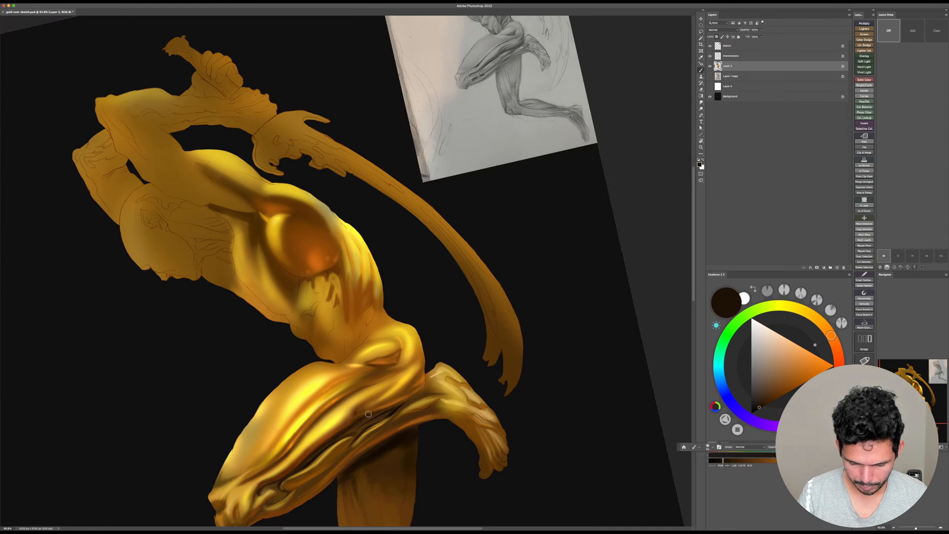
Step: Extend the dark shadow along the raised thigh's lower fold up to the buttock and return the canvas to upright
{"action": "left_click_drag", "start_coordinate": [368, 414], "coordinate": [424, 378]}
{"action": "key", "text": "Escape"}
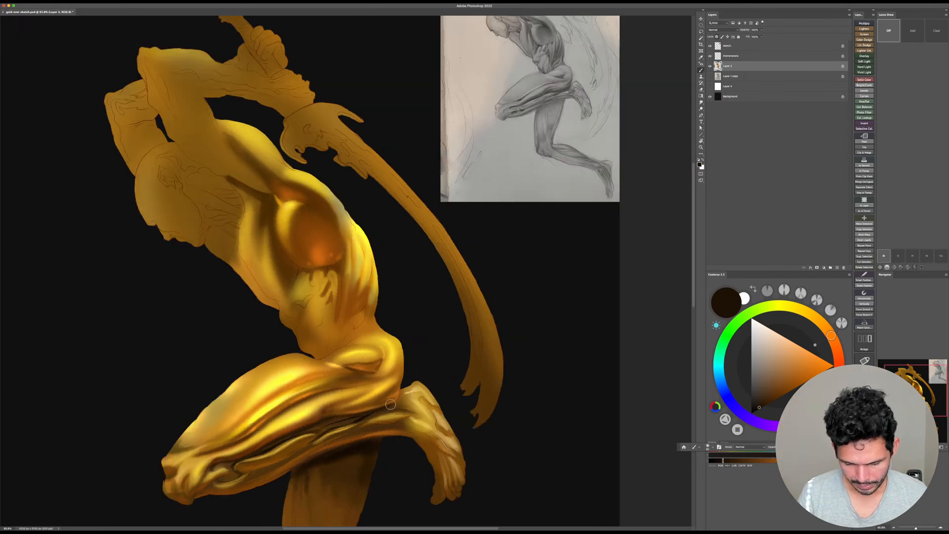
{"action": "left_click_drag", "start_coordinate": [454, 413], "coordinate": [451, 396]}
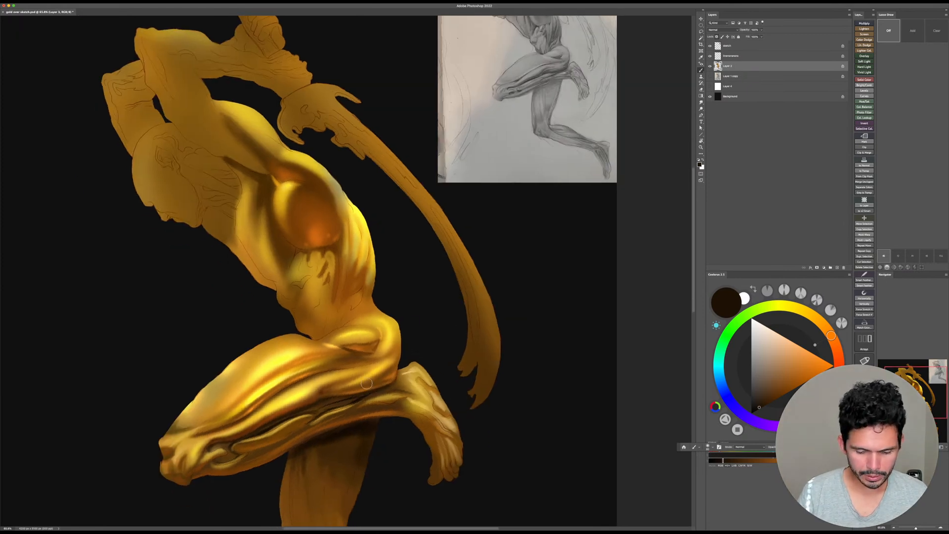
{"action": "left_click_drag", "start_coordinate": [305, 405], "coordinate": [313, 396]}
Step: Sample ochre from the raised thigh, shift it to a saturated orange, and paint warm midtones on the thigh's lower folds with a larger brush
{"action": "left_click", "coordinate": [321, 388], "text": "alt"}
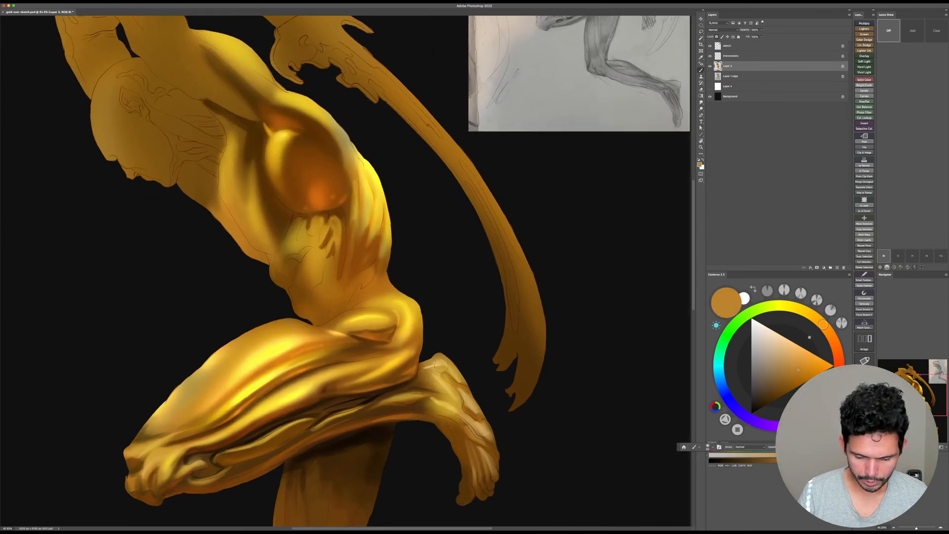
{"action": "left_click", "coordinate": [803, 380]}
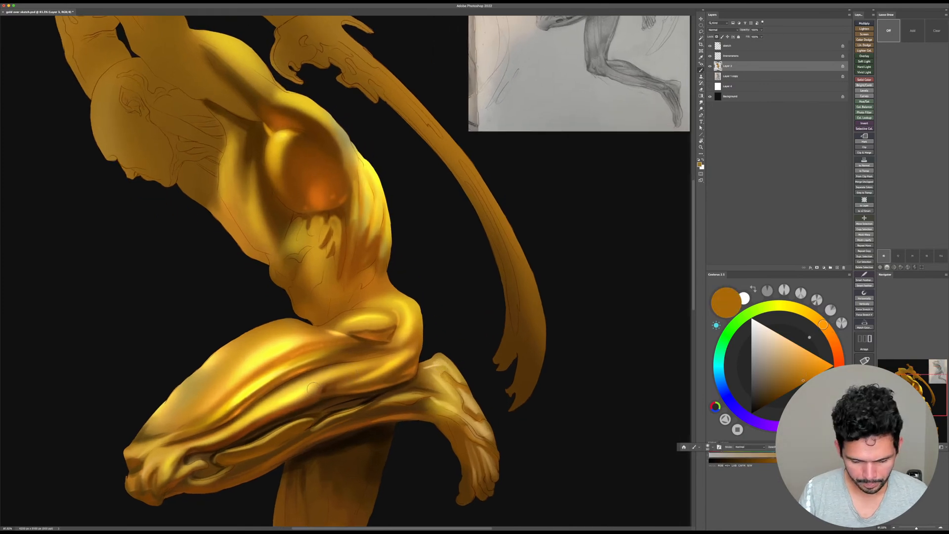
{"action": "left_click", "coordinate": [796, 387]}
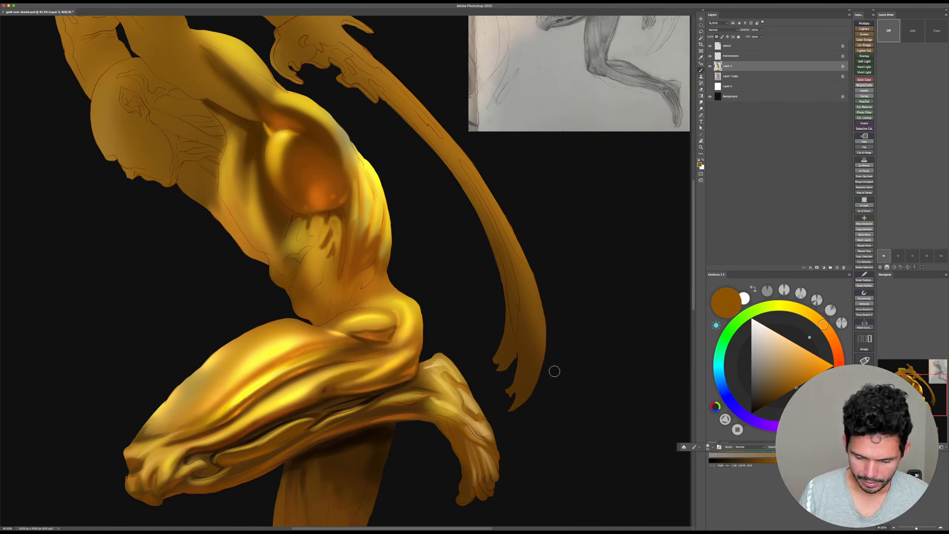
{"action": "left_click", "coordinate": [804, 369]}
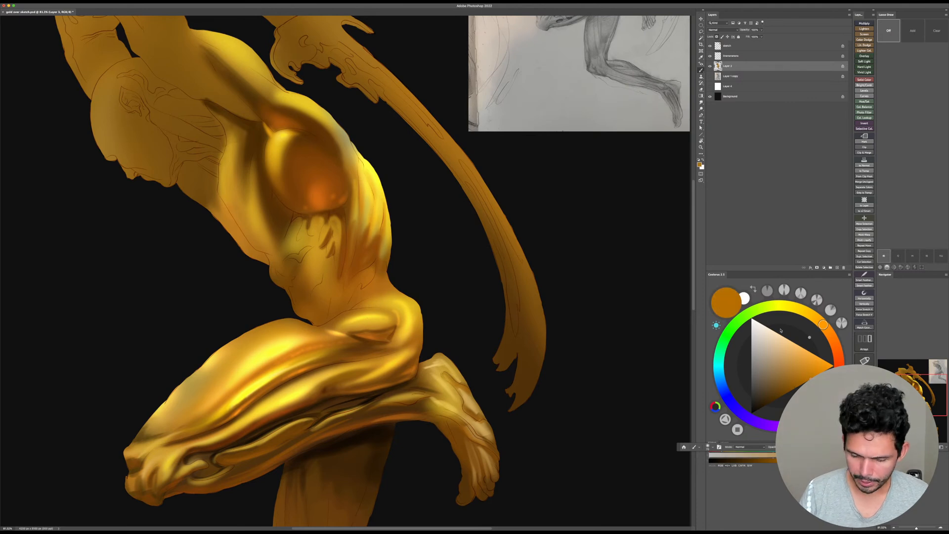
{"action": "left_click_drag", "start_coordinate": [824, 327], "coordinate": [829, 332]}
{"action": "key", "text": "bracketright"}
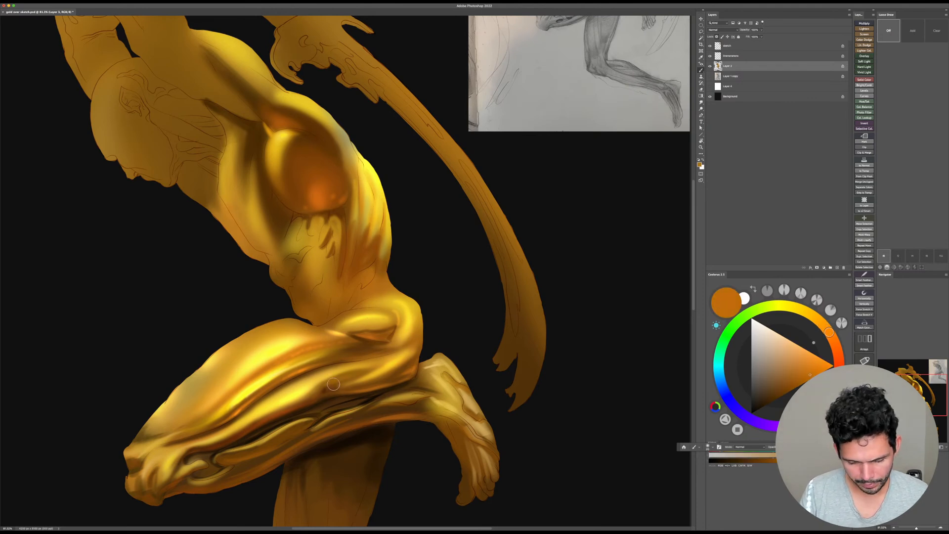
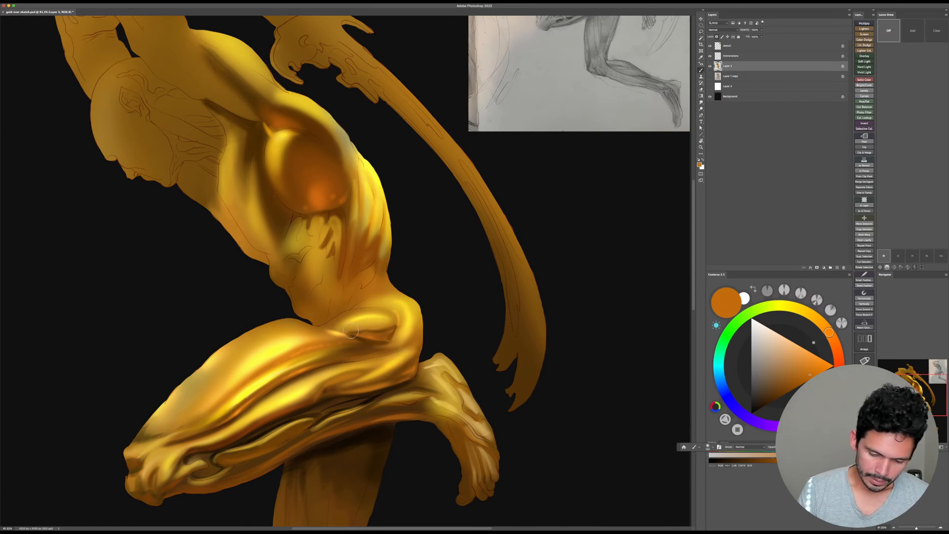
Step: Rotate the canvas and shade the hollow at the hip with dark brown and a sampled bright orange
{"action": "key", "text": "r"}
{"action": "left_click_drag", "start_coordinate": [579, 312], "coordinate": [570, 219]}
{"action": "key", "text": "b"}
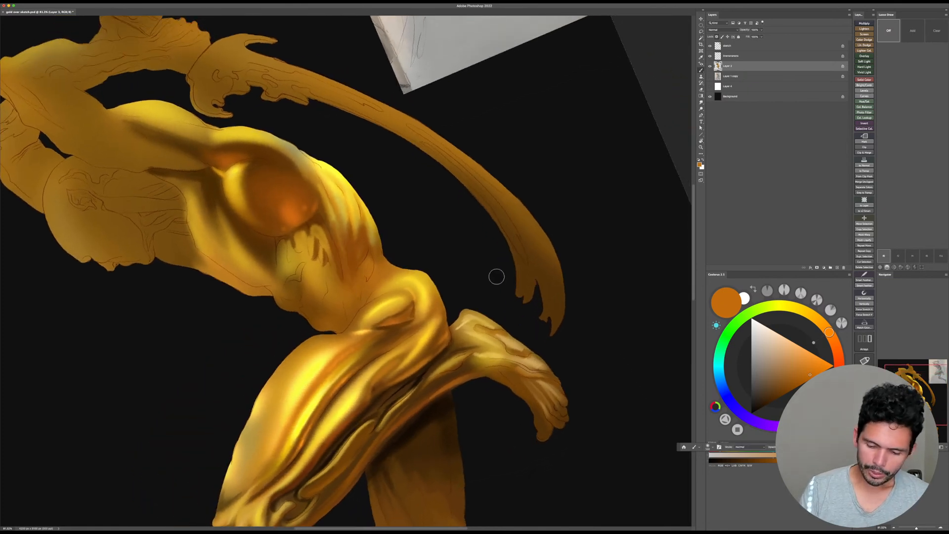
{"action": "left_click", "coordinate": [407, 315], "text": "alt"}
{"action": "left_click", "coordinate": [785, 392]}
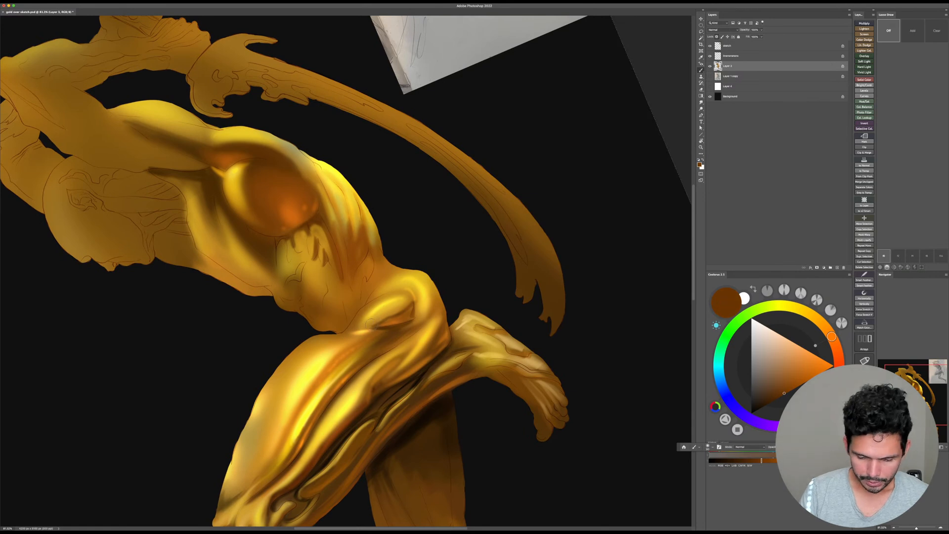
{"action": "left_click", "coordinate": [394, 322], "text": "alt"}
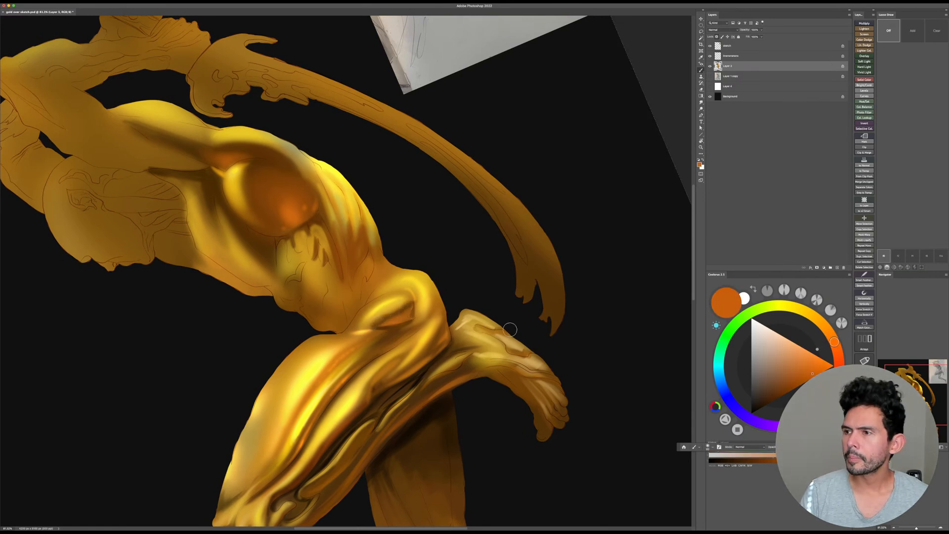
Step: Save the document and inspect the figure from a rotated view before returning it to upright
{"action": "key", "text": "super+s"}
{"action": "key", "text": "z"}
{"action": "left_click_drag", "start_coordinate": [535, 325], "coordinate": [527, 324]}
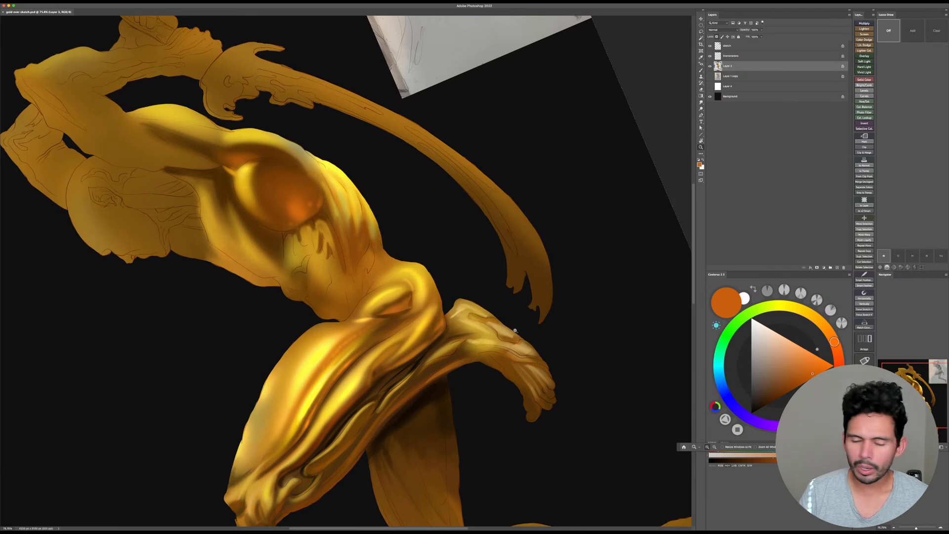
{"action": "key", "text": "r"}
{"action": "left_click_drag", "start_coordinate": [610, 269], "coordinate": [477, 364]}
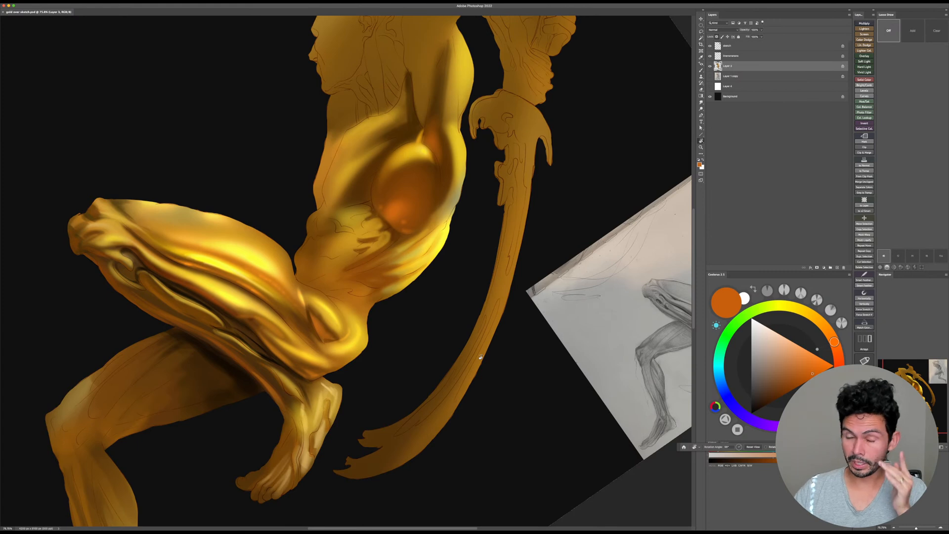
{"action": "key", "text": "Escape"}
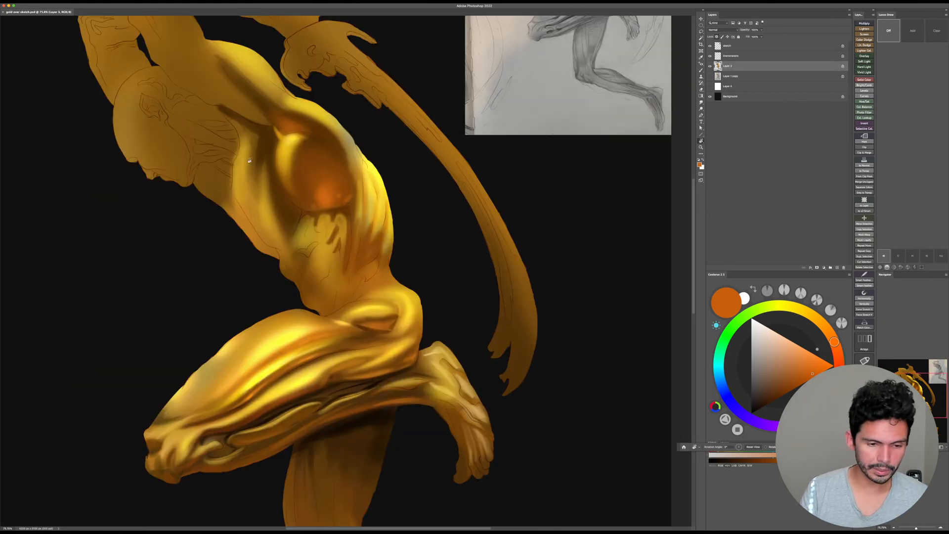
{"action": "left_click", "coordinate": [87, 6]}
{"action": "mouse_move", "coordinate": [101, 50]}
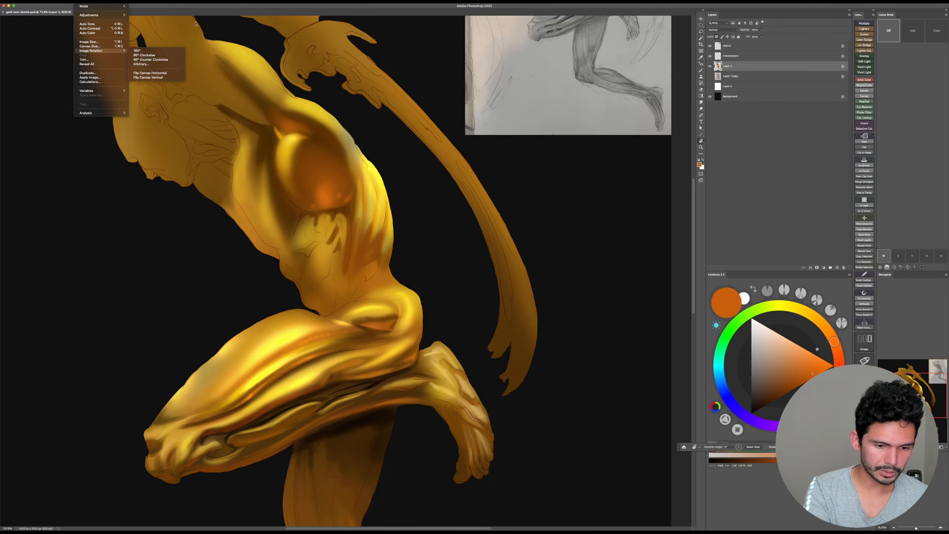
{"action": "left_click", "coordinate": [561, 294]}
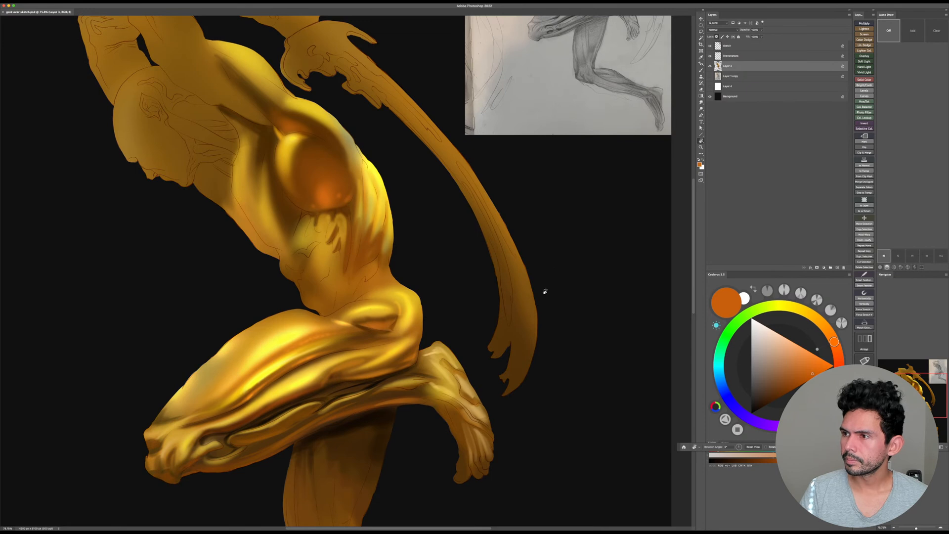
Step: Retouch the crease between raised thigh and calf with sampled near-black and reddish brown, and save the document
{"action": "key", "text": "z"}
{"action": "left_click_drag", "start_coordinate": [547, 293], "coordinate": [521, 311]}
{"action": "key", "text": "b"}
{"action": "left_click_drag", "start_coordinate": [481, 371], "coordinate": [498, 285]}
{"action": "left_click", "coordinate": [387, 300], "text": "alt"}
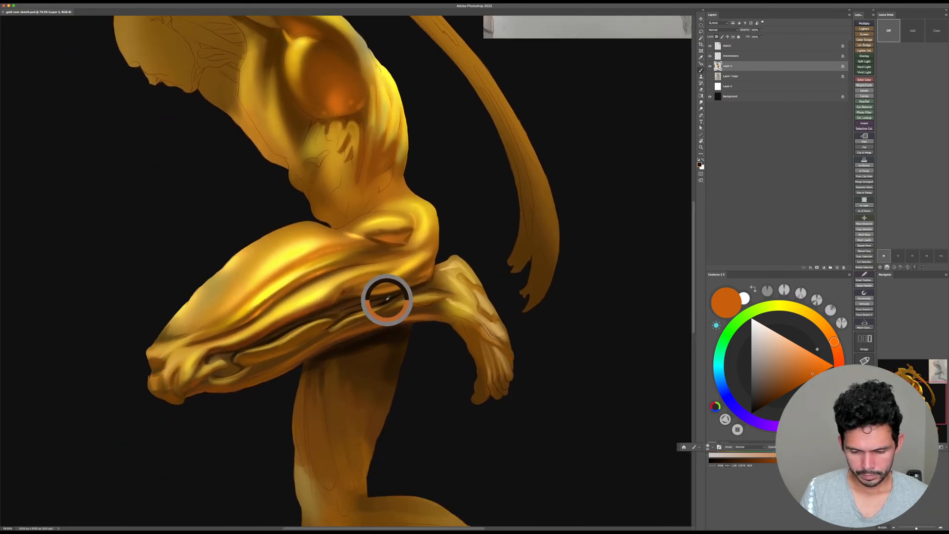
{"action": "key", "text": "super+s"}
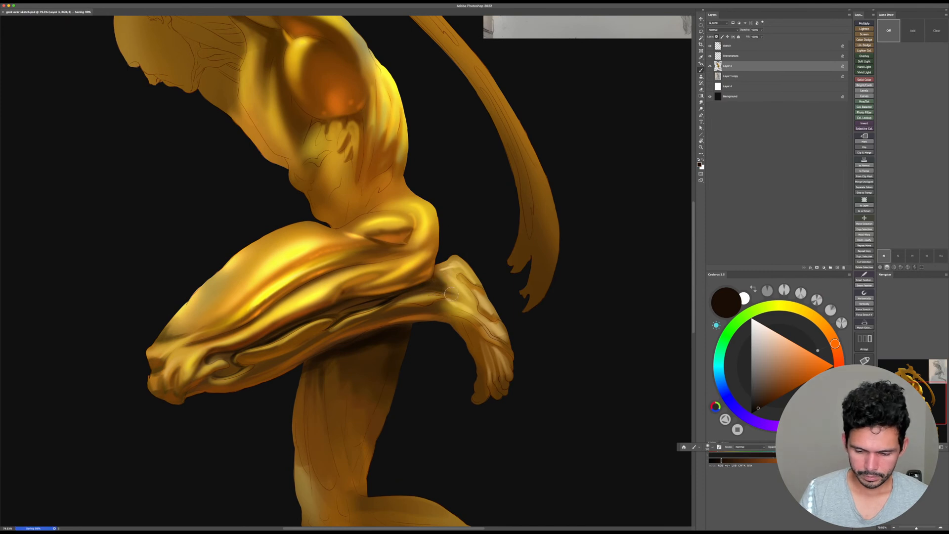
{"action": "left_click", "coordinate": [380, 315], "text": "alt"}
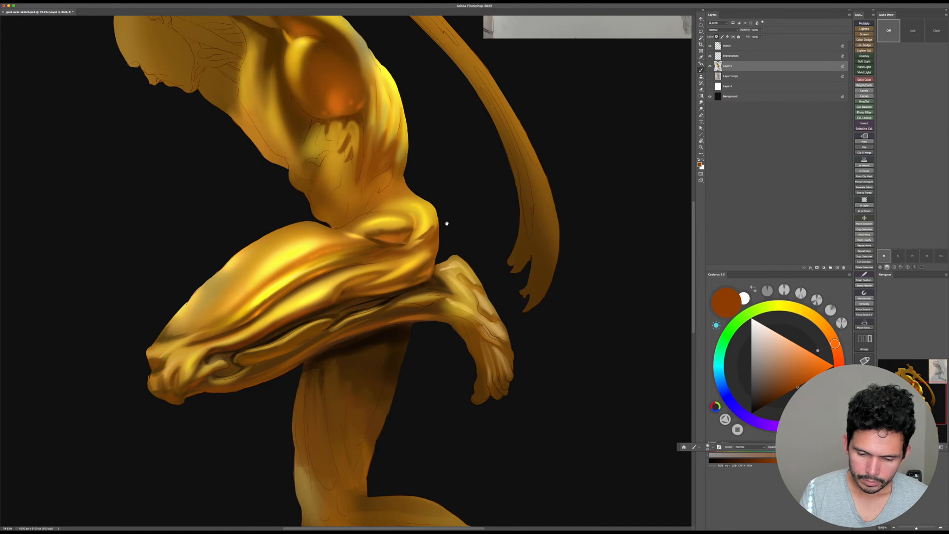
Step: Sample golden yellow at the hip, darken it to brownish ochre, and paint softly over the hip's upper bulge with a larger brush
{"action": "scroll", "coordinate": [483, 269], "scroll_direction": "up", "scroll_amount": 4}
{"action": "left_click", "coordinate": [419, 282], "text": "alt"}
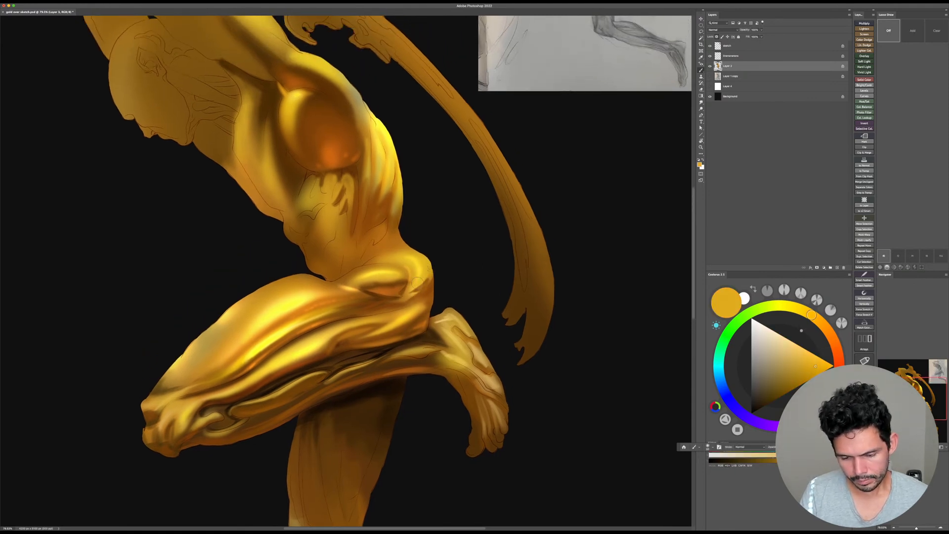
{"action": "left_click", "coordinate": [807, 379]}
{"action": "left_click_drag", "start_coordinate": [811, 315], "coordinate": [822, 323]}
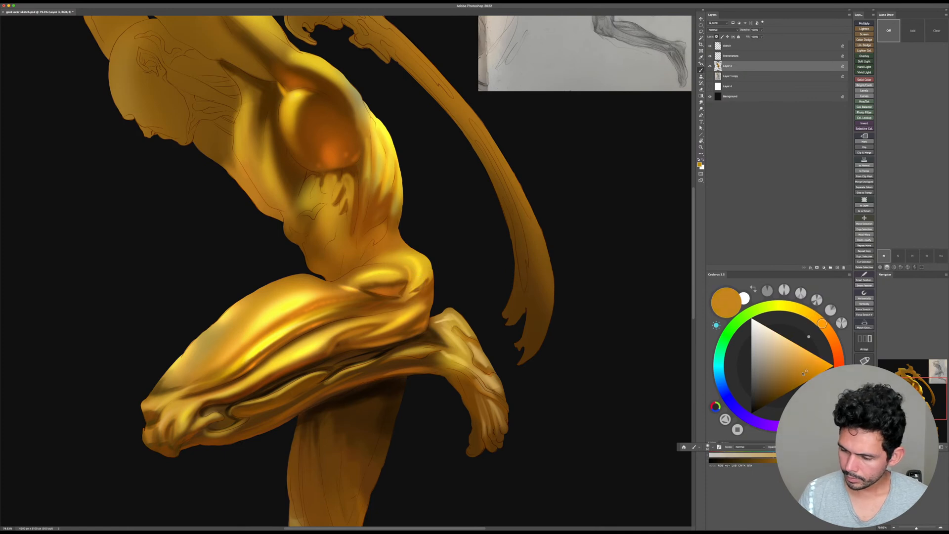
{"action": "left_click", "coordinate": [802, 381]}
{"action": "key", "text": "bracketright"}
{"action": "key", "text": "bracketright"}
{"action": "key", "text": "bracketright"}
{"action": "key", "text": "bracketright"}
{"action": "key", "text": "bracketright"}
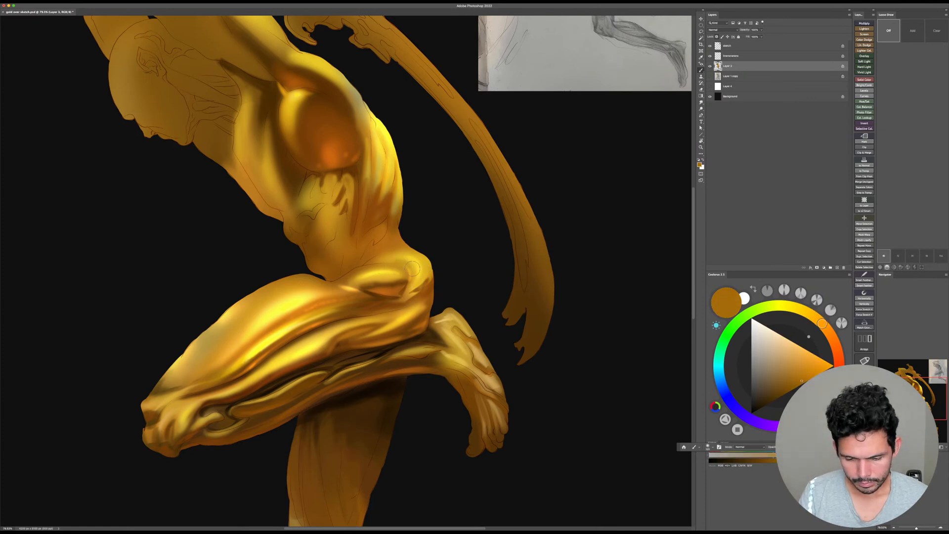
{"action": "left_click_drag", "start_coordinate": [408, 266], "coordinate": [412, 261]}
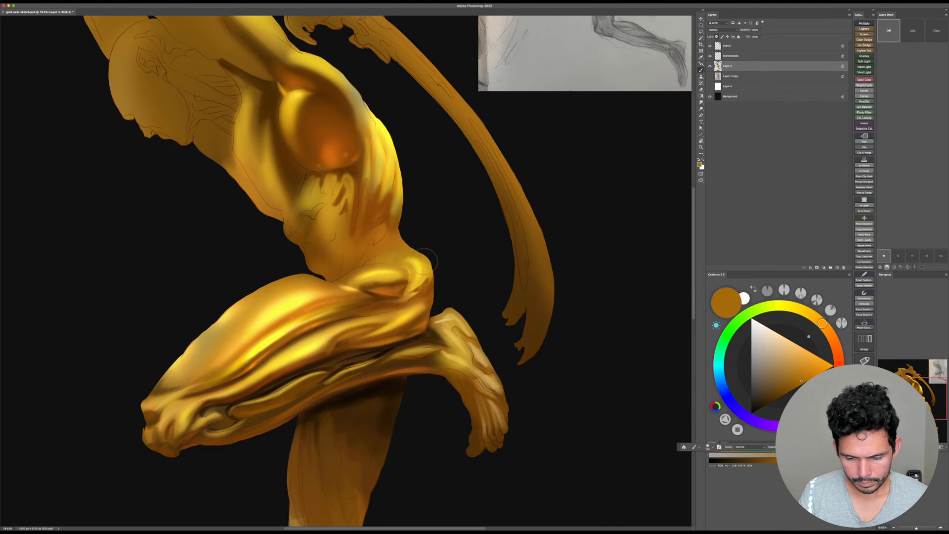
Step: Pick a pale yellow-green from a tone sampled on the raised thigh and brush a cool reflection along its upper edge
{"action": "left_click", "coordinate": [201, 343], "text": "alt"}
{"action": "left_click_drag", "start_coordinate": [788, 306], "coordinate": [769, 306]}
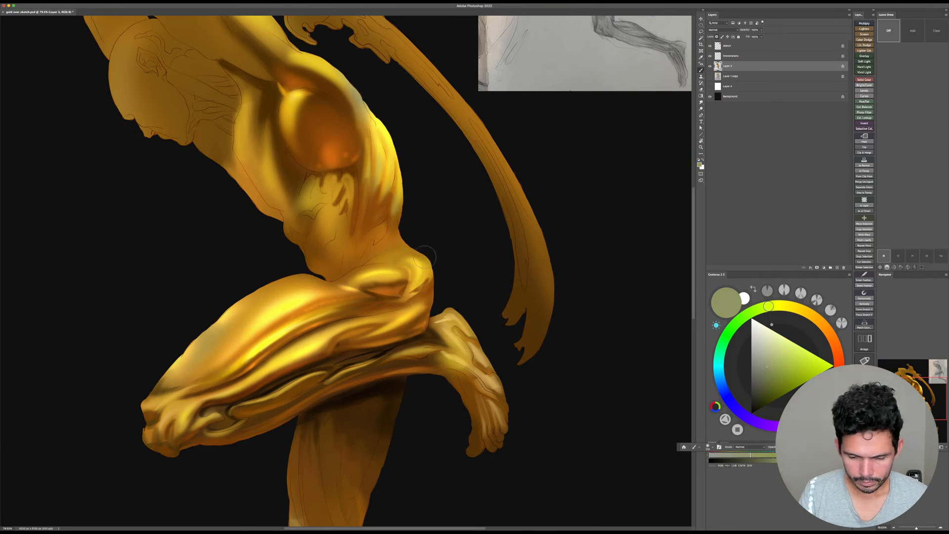
{"action": "left_click", "coordinate": [773, 345]}
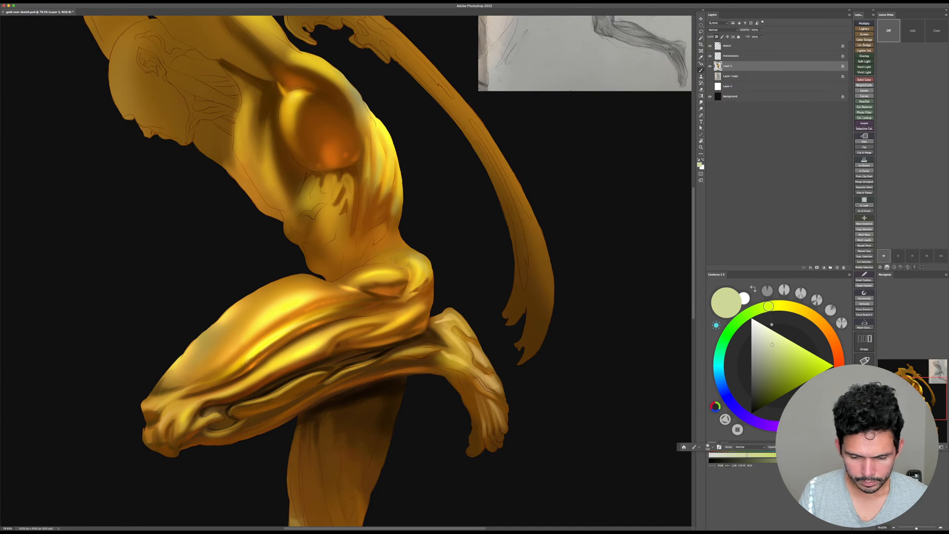
{"action": "mouse_move", "coordinate": [181, 357]}
{"action": "left_mouse_down"}
{"action": "mouse_move", "coordinate": [268, 330]}
{"action": "mouse_move", "coordinate": [243, 295]}
{"action": "left_mouse_up"}
{"action": "key", "text": "bracketright"}
{"action": "key", "text": "bracketright"}
{"action": "key", "text": "bracketright"}
{"action": "key", "text": "bracketright"}
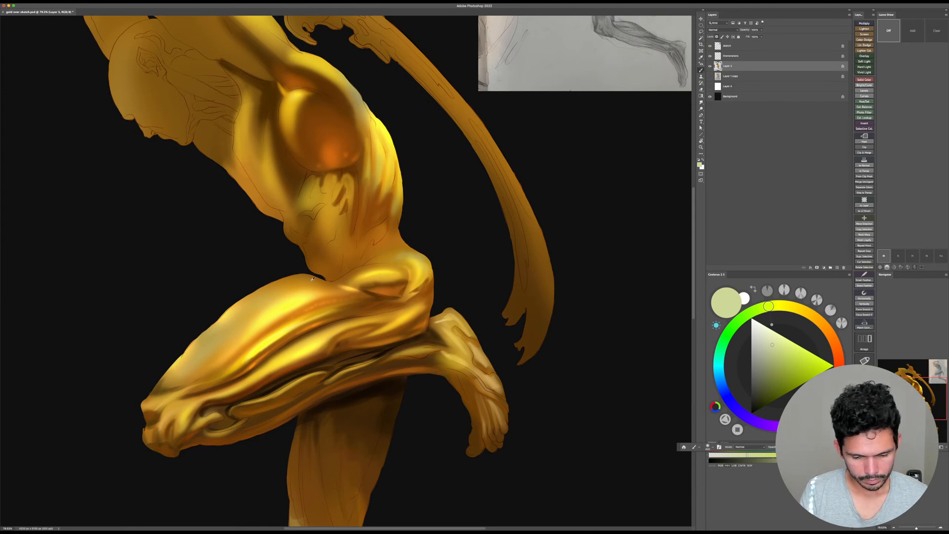
Step: Sample the thigh's top near the waist, change the color to burnt orange, and paint along the upper edge with a smaller brush
{"action": "left_click", "coordinate": [313, 278], "text": "alt"}
{"action": "left_click", "coordinate": [834, 343]}
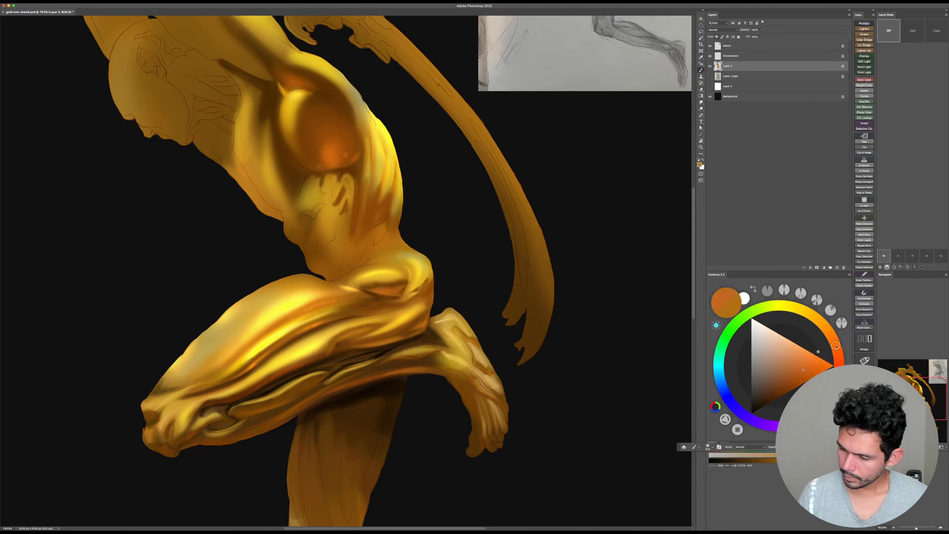
{"action": "left_click_drag", "start_coordinate": [805, 380], "coordinate": [800, 378]}
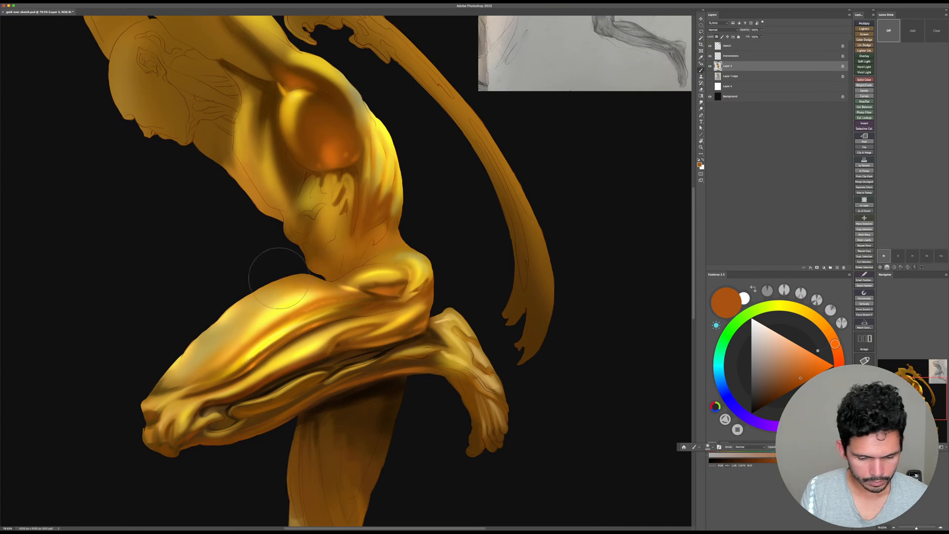
{"action": "key", "text": "["}
{"action": "left_click_drag", "start_coordinate": [284, 288], "coordinate": [203, 334]}
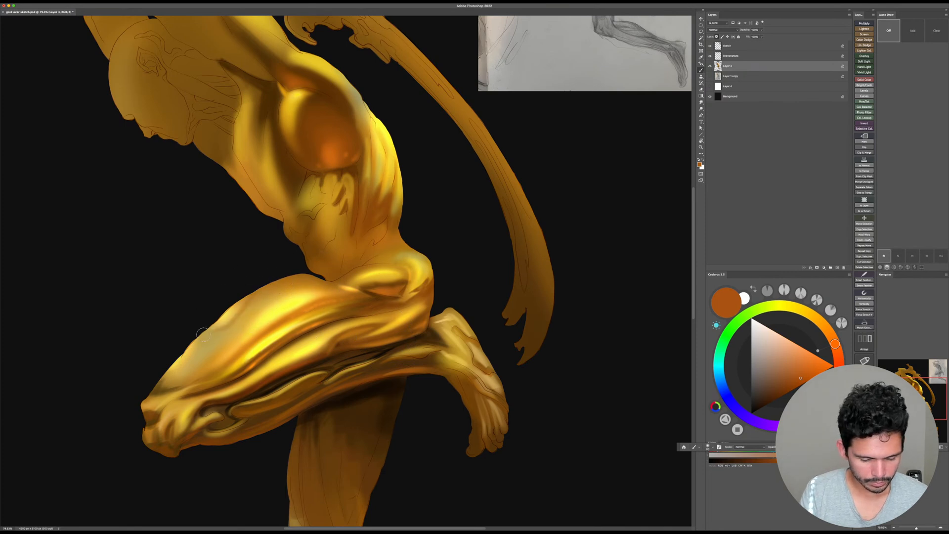
Step: Enlarge the brush and blend burnt orange over the raised thigh's upper front towards the knee, and reduce the brush size again
{"action": "key", "text": "]"}
{"action": "key", "text": "]"}
{"action": "key", "text": "]"}
{"action": "key", "text": "]"}
{"action": "mouse_move", "coordinate": [267, 293]}
{"action": "left_mouse_down"}
{"action": "mouse_move", "coordinate": [178, 353]}
{"action": "mouse_move", "coordinate": [233, 326]}
{"action": "mouse_move", "coordinate": [155, 386]}
{"action": "mouse_move", "coordinate": [176, 376]}
{"action": "mouse_move", "coordinate": [170, 386]}
{"action": "mouse_move", "coordinate": [240, 328]}
{"action": "mouse_move", "coordinate": [160, 385]}
{"action": "mouse_move", "coordinate": [197, 372]}
{"action": "mouse_move", "coordinate": [203, 348]}
{"action": "mouse_move", "coordinate": [176, 374]}
{"action": "mouse_move", "coordinate": [213, 366]}
{"action": "left_mouse_up"}
{"action": "key", "text": "["}
{"action": "key", "text": "["}
{"action": "key", "text": "["}
{"action": "key", "text": "["}
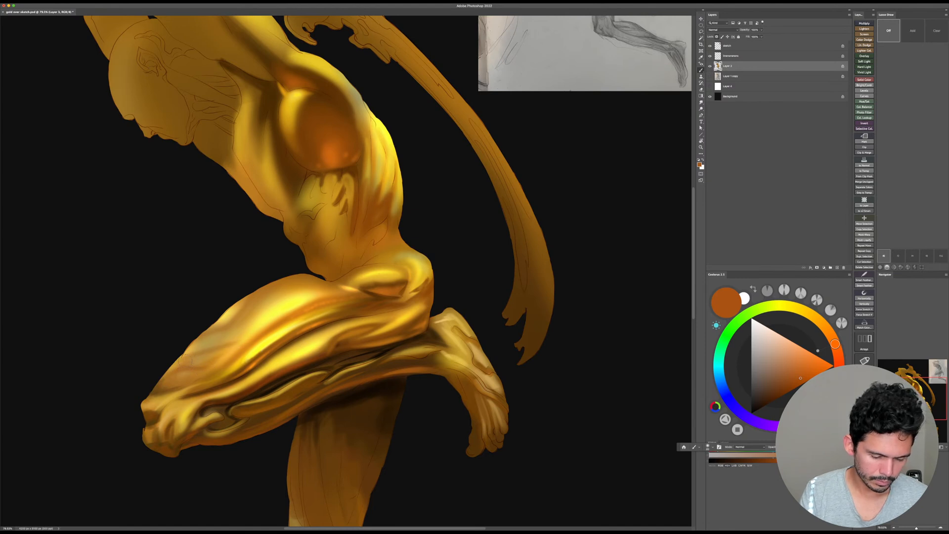
Step: With the whole figure in view, retouch the raised thigh's upper edge using sampled tan and orange, and save the document
{"action": "key", "text": "z"}
{"action": "left_click_drag", "start_coordinate": [428, 320], "coordinate": [385, 321]}
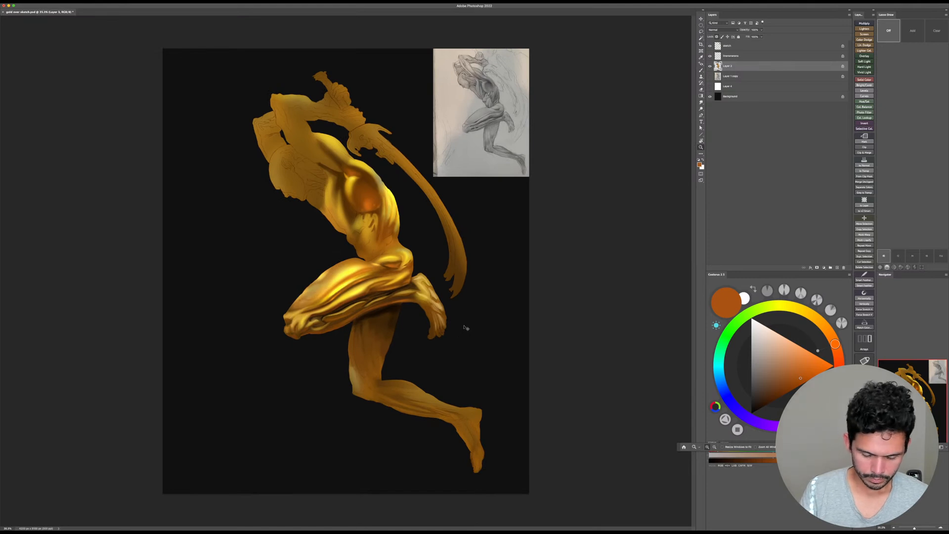
{"action": "key", "text": "b"}
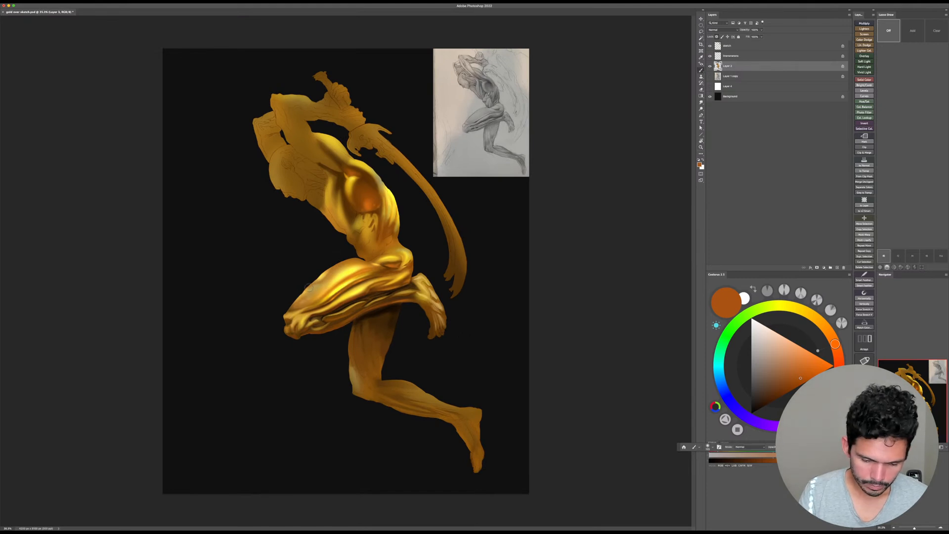
{"action": "left_click", "coordinate": [315, 287], "text": "alt"}
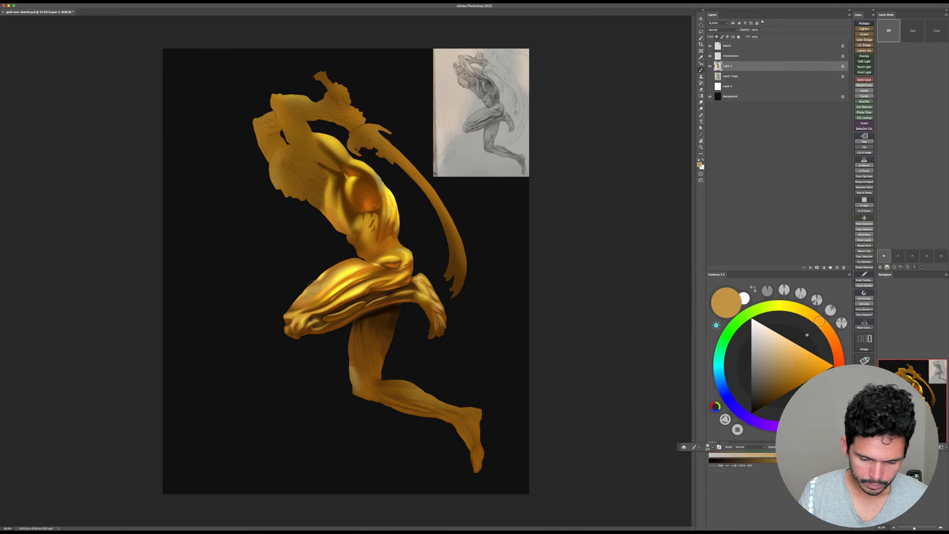
{"action": "left_click", "coordinate": [335, 265], "text": "alt"}
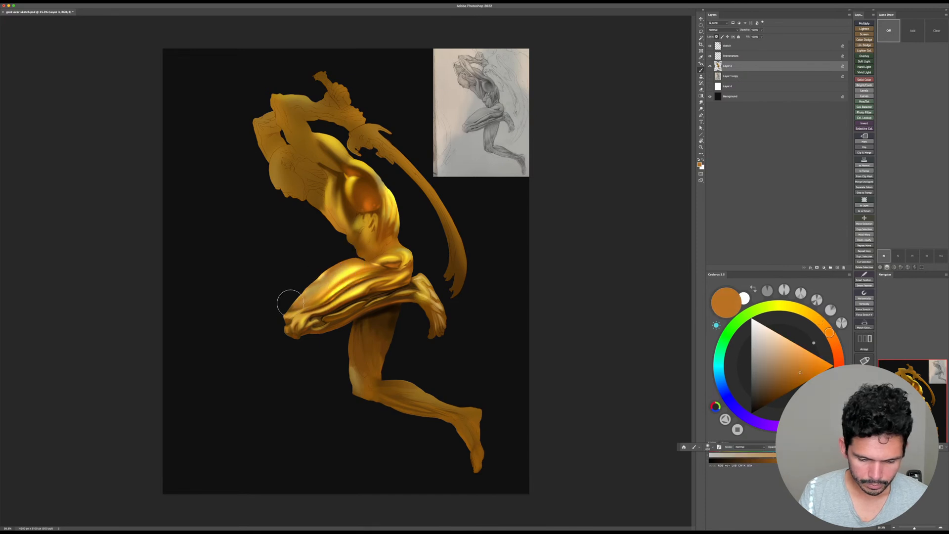
{"action": "key", "text": "ctrl+s"}
{"action": "key", "text": "ctrl+minus"}
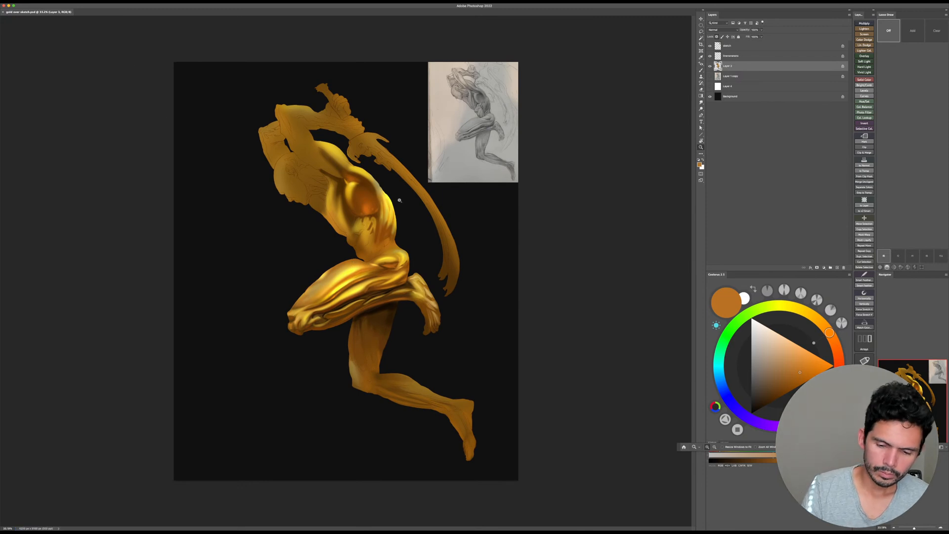
Step: Sample burnt orange at the waist and a brighter orange near the hip, and brush them into the flank folds above the hip
{"action": "left_click_drag", "start_coordinate": [399, 200], "coordinate": [410, 190]}
{"action": "left_click", "coordinate": [377, 261], "text": "alt"}
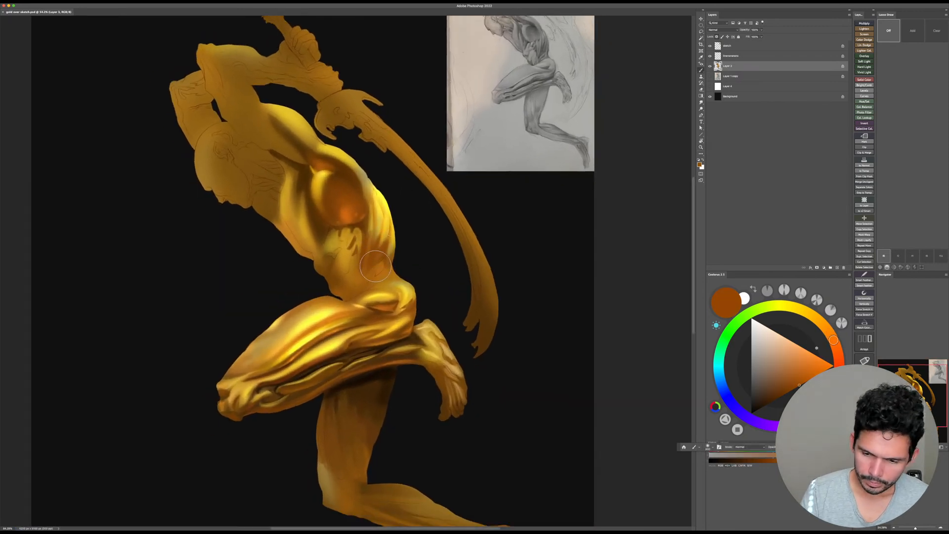
{"action": "left_click_drag", "start_coordinate": [376, 268], "coordinate": [374, 278]}
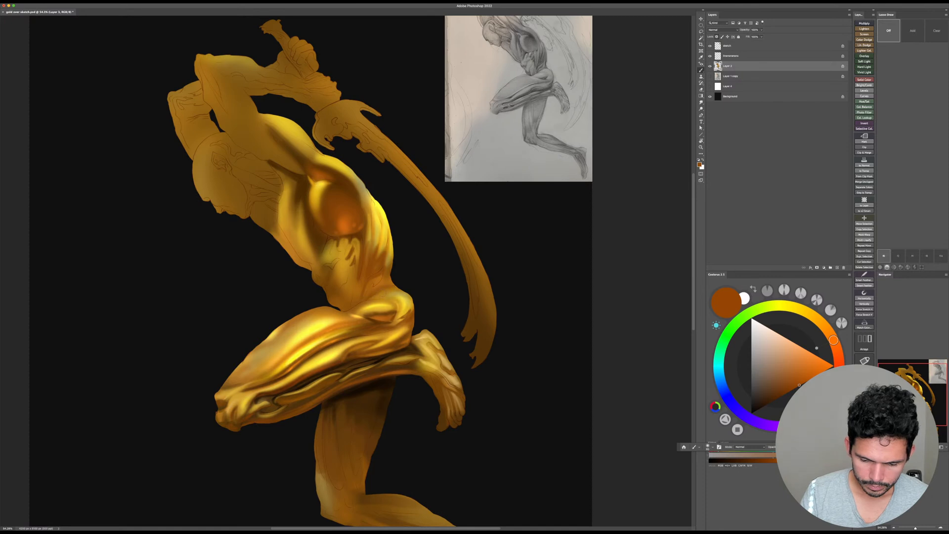
{"action": "left_click", "coordinate": [339, 339], "text": "alt"}
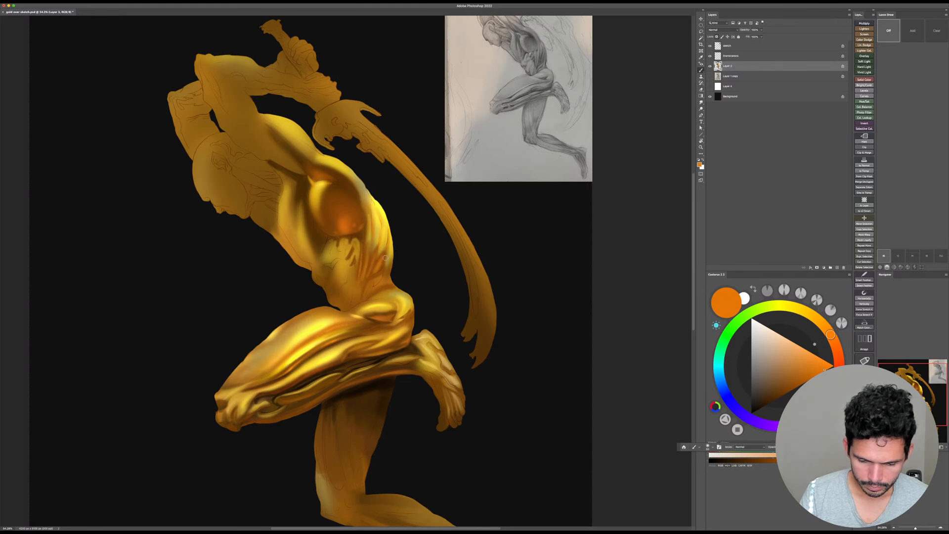
{"action": "key", "text": "r"}
{"action": "left_click_drag", "start_coordinate": [578, 321], "coordinate": [408, 329]}
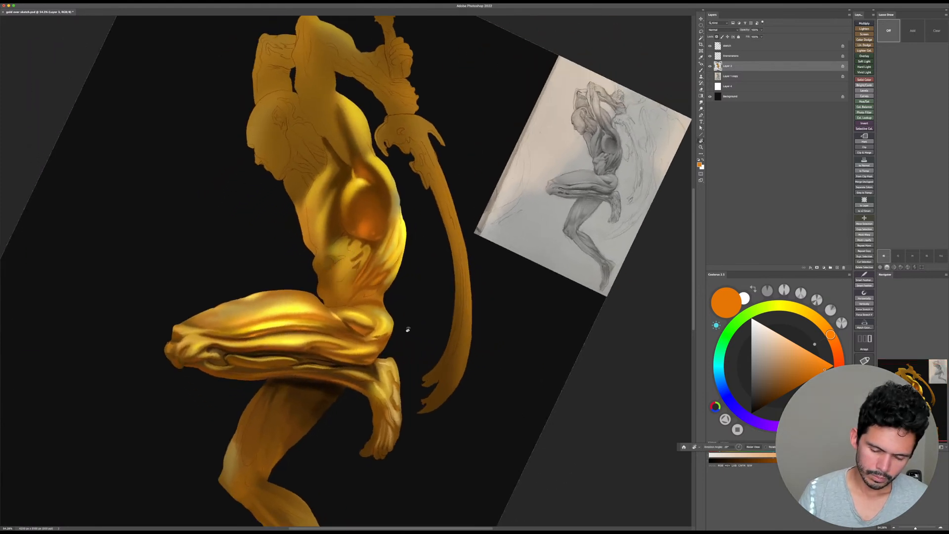
{"action": "key", "text": "b"}
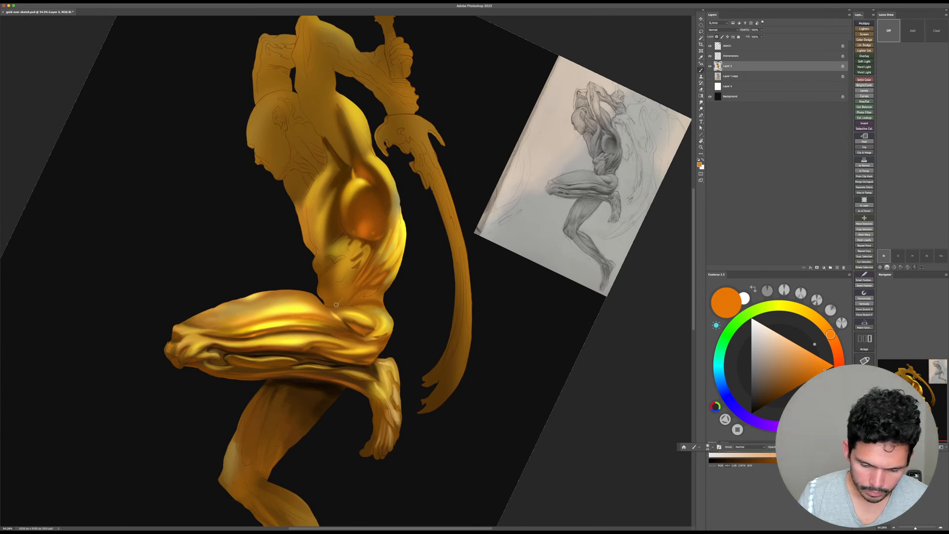
{"action": "key", "text": "Escape"}
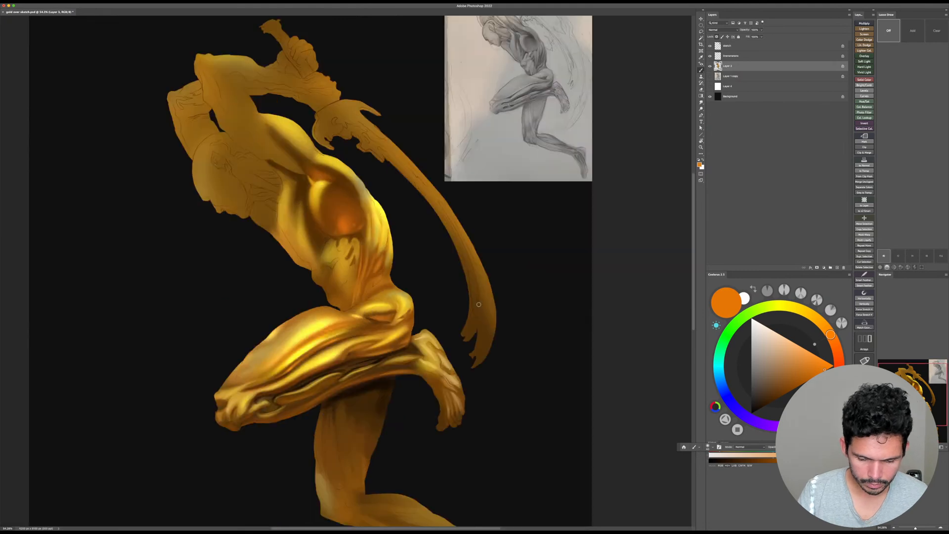
Step: Outline the waist and lower flank above the hip with the Lasso tool, and pick a very dark brown
{"action": "key", "text": "l"}
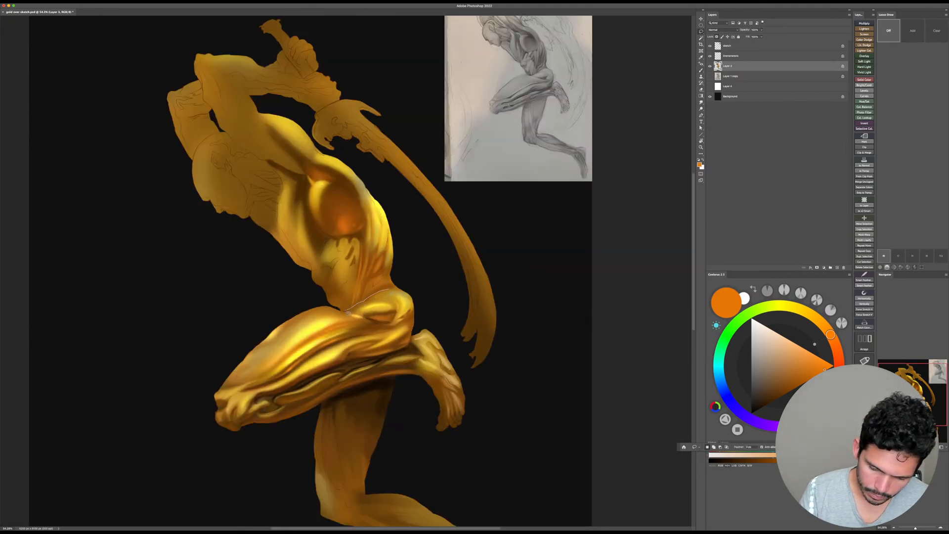
{"action": "mouse_move", "coordinate": [331, 309]}
{"action": "left_mouse_down"}
{"action": "mouse_move", "coordinate": [366, 226]}
{"action": "mouse_move", "coordinate": [434, 257]}
{"action": "left_mouse_up"}
{"action": "key", "text": "b"}
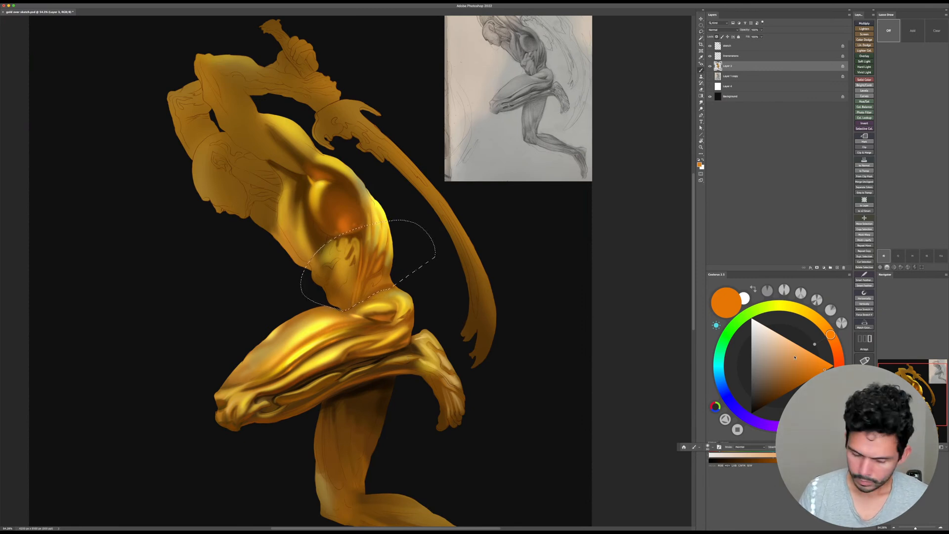
{"action": "key", "text": "ctrl+d"}
{"action": "left_click_drag", "start_coordinate": [770, 393], "coordinate": [760, 407]}
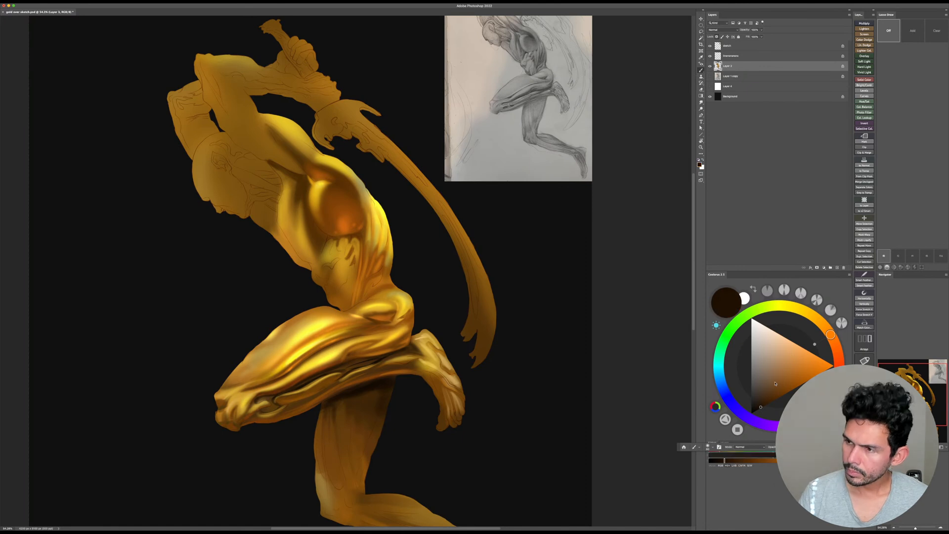
Step: Save the document, and shade the waist crease above the raised thigh in very dark brown with an enlarged brush, using the lasso outline
{"action": "key", "text": "z"}
{"action": "left_click_drag", "start_coordinate": [436, 345], "coordinate": [521, 311]}
{"action": "key", "text": "r"}
{"action": "key", "text": "ctrl+s"}
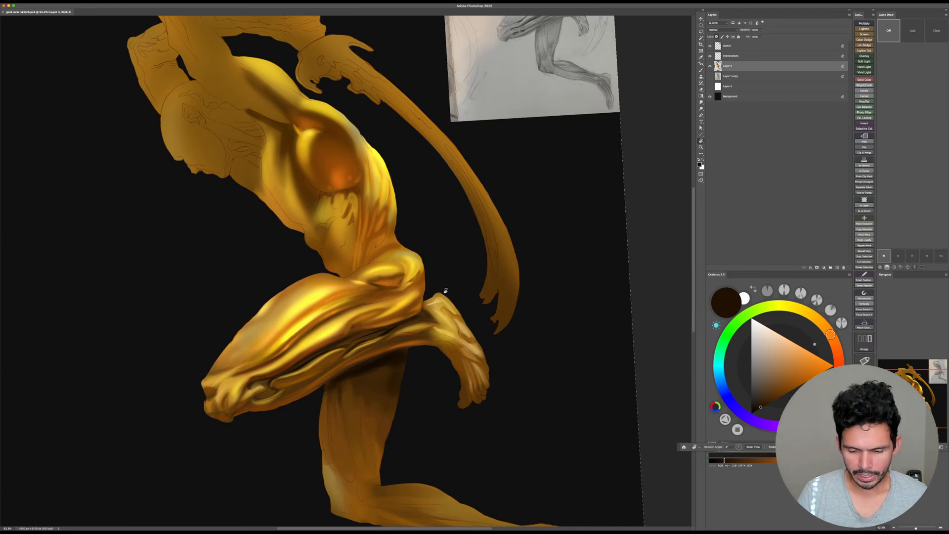
{"action": "key", "text": "b"}
{"action": "scroll", "coordinate": [380, 249], "scroll_direction": "up", "scroll_amount": 3}
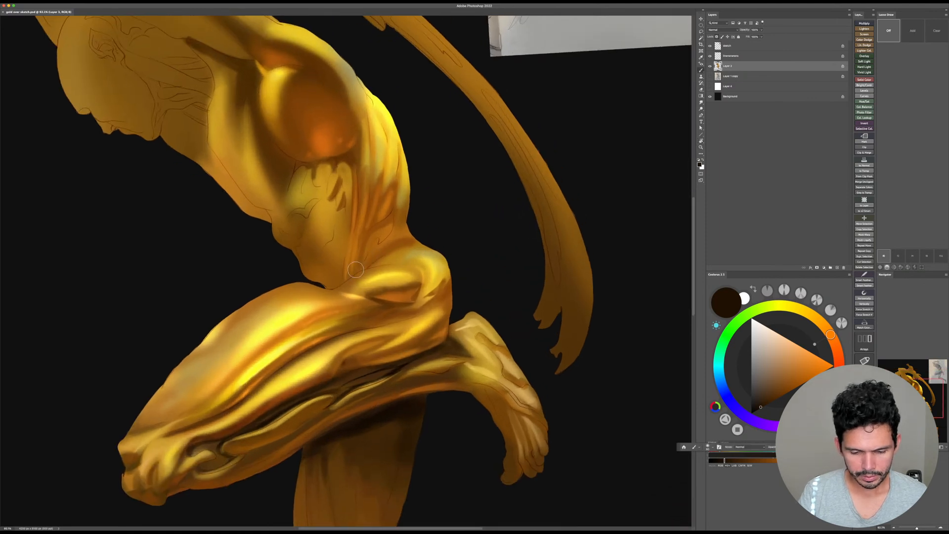
{"action": "mouse_move", "coordinate": [359, 268]}
{"action": "left_mouse_down"}
{"action": "mouse_move", "coordinate": [482, 188]}
{"action": "mouse_move", "coordinate": [350, 280]}
{"action": "left_mouse_up"}
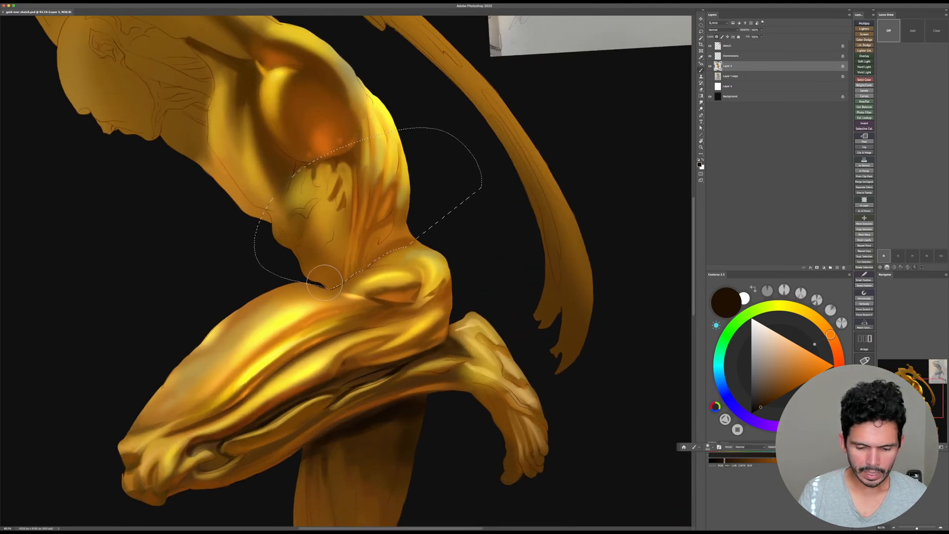
{"action": "key", "text": "bracketright"}
{"action": "key", "text": "bracketright"}
{"action": "key", "text": "bracketright"}
{"action": "key", "text": "bracketright"}
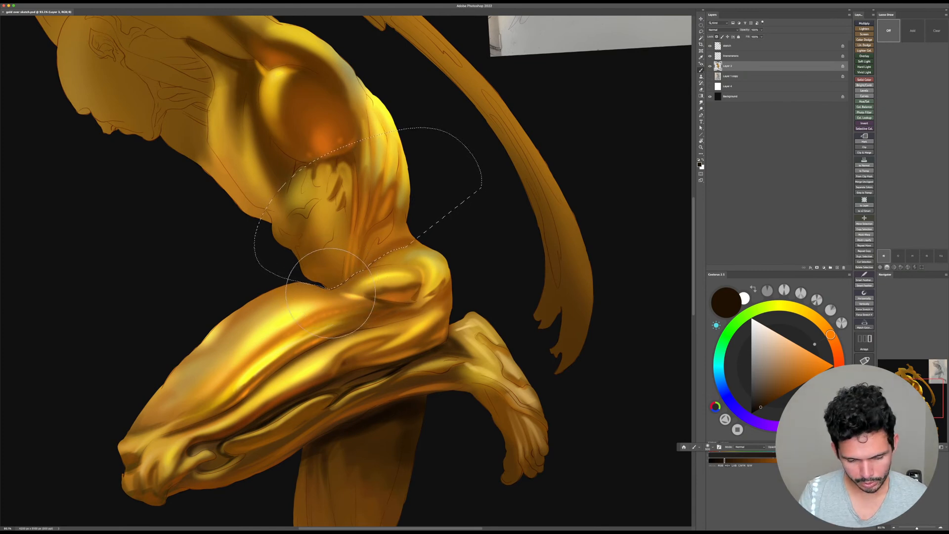
{"action": "key", "text": "bracketright"}
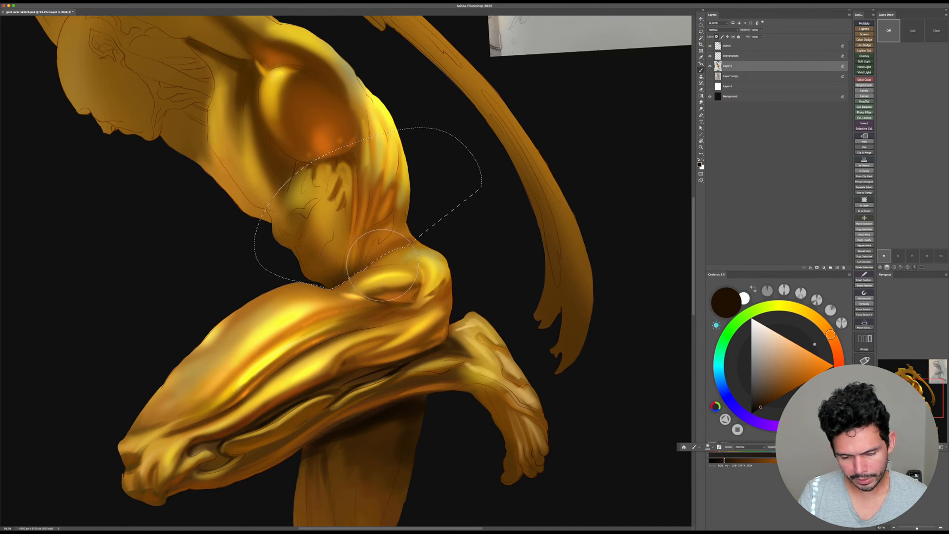
{"action": "key", "text": "bracketright"}
{"action": "key", "text": "bracketright"}
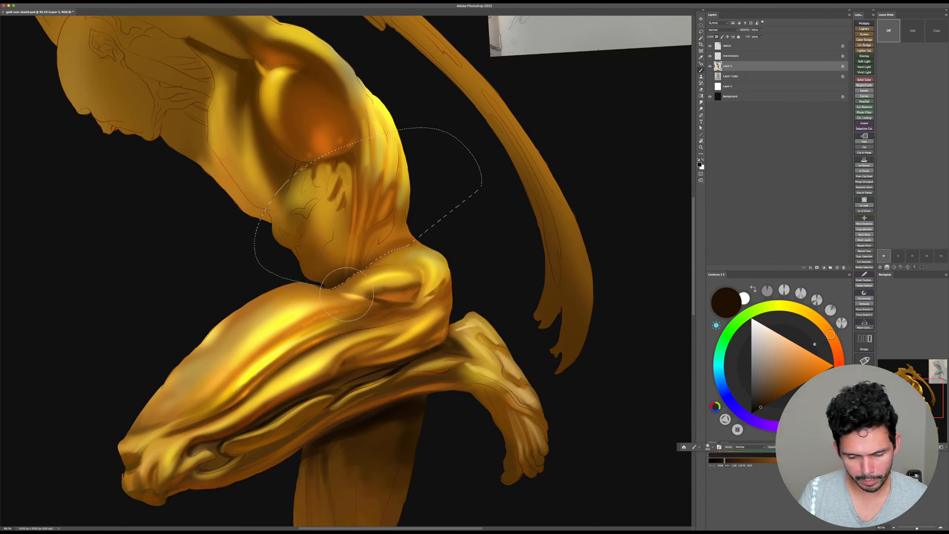
Step: Shift the color to a dark reddish brown, deepen the shadow along the waist crease, and clear the selection
{"action": "left_click", "coordinate": [765, 404]}
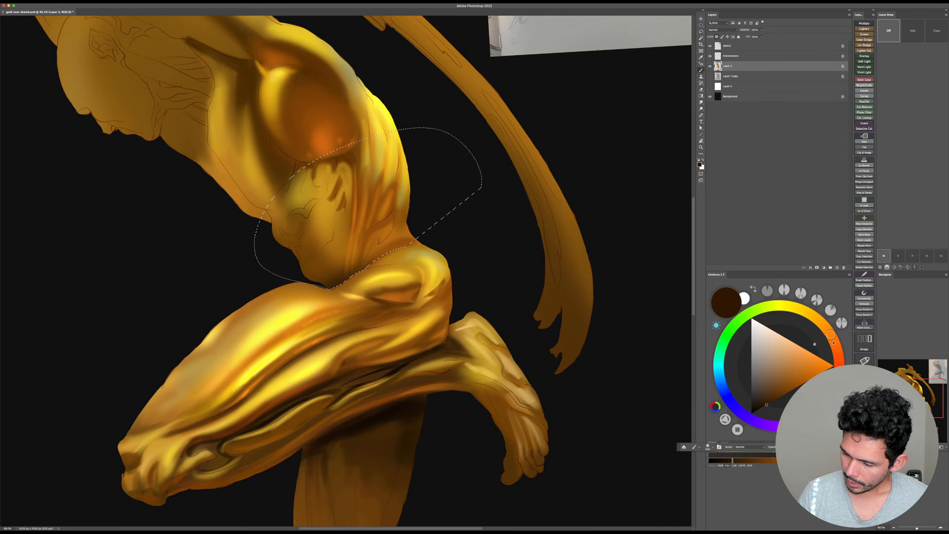
{"action": "left_click", "coordinate": [825, 342]}
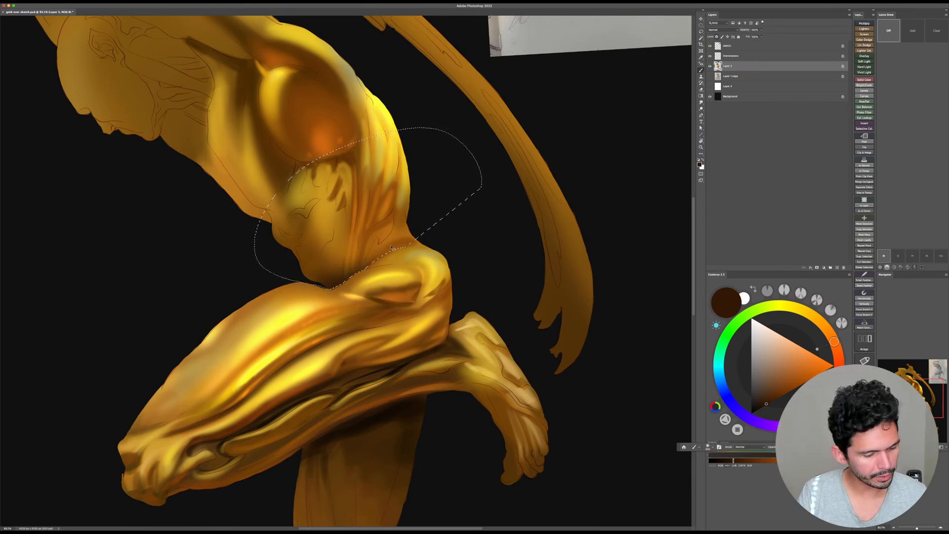
{"action": "left_click", "coordinate": [776, 399]}
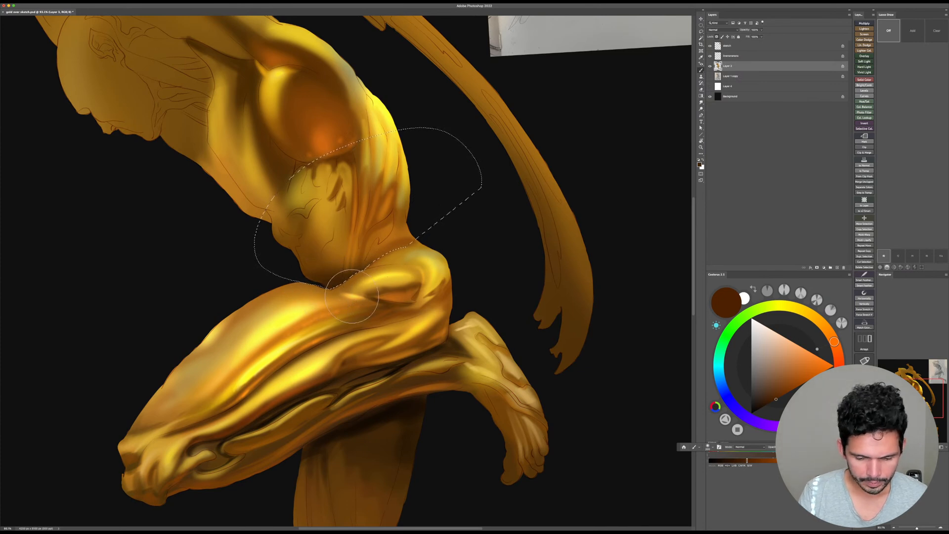
{"action": "left_click", "coordinate": [769, 403]}
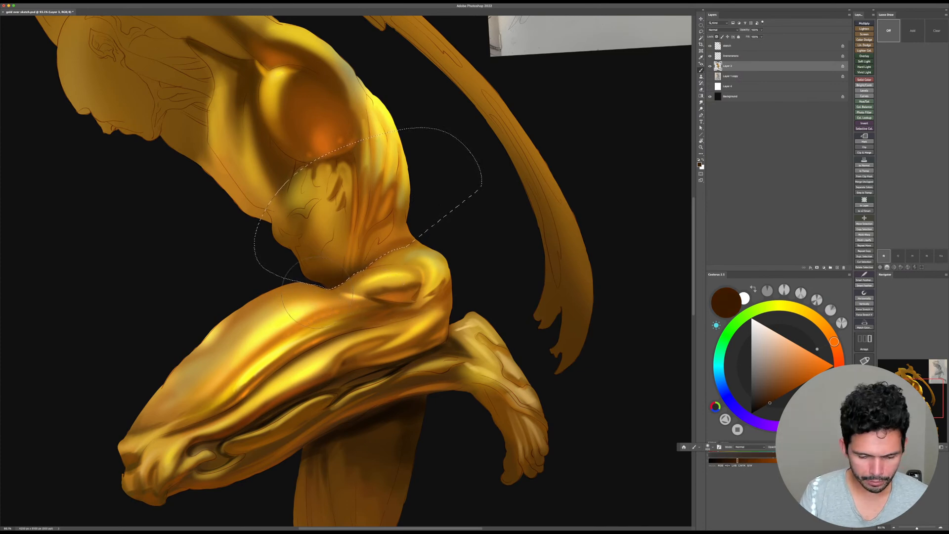
{"action": "key", "text": "super+d"}
Step: With a much smaller brush, paint thin dark-brown fold lines from the waist crease up along the side of the abdomen
{"action": "key", "text": "r"}
{"action": "mouse_move", "coordinate": [524, 302]}
{"action": "left_mouse_down"}
{"action": "mouse_move", "coordinate": [460, 360]}
{"action": "mouse_move", "coordinate": [500, 333]}
{"action": "mouse_move", "coordinate": [445, 316]}
{"action": "left_mouse_up"}
{"action": "key", "text": "b"}
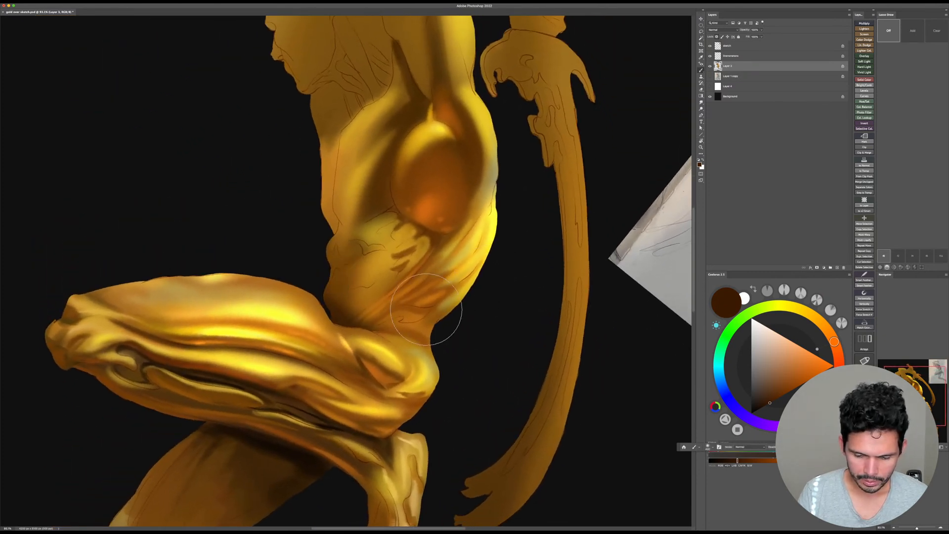
{"action": "key", "text": "bracketleft"}
{"action": "key", "text": "bracketleft"}
{"action": "key", "text": "bracketleft"}
{"action": "key", "text": "bracketleft"}
{"action": "key", "text": "bracketleft"}
{"action": "key", "text": "bracketleft"}
{"action": "key", "text": "bracketleft"}
{"action": "key", "text": "bracketleft"}
{"action": "key", "text": "bracketleft"}
{"action": "key", "text": "bracketleft"}
{"action": "key", "text": "bracketleft"}
{"action": "key", "text": "bracketleft"}
{"action": "key", "text": "bracketleft"}
{"action": "key", "text": "bracketleft"}
{"action": "key", "text": "bracketleft"}
{"action": "left_click_drag", "start_coordinate": [342, 319], "coordinate": [396, 285]}
{"action": "key", "text": "bracketleft"}
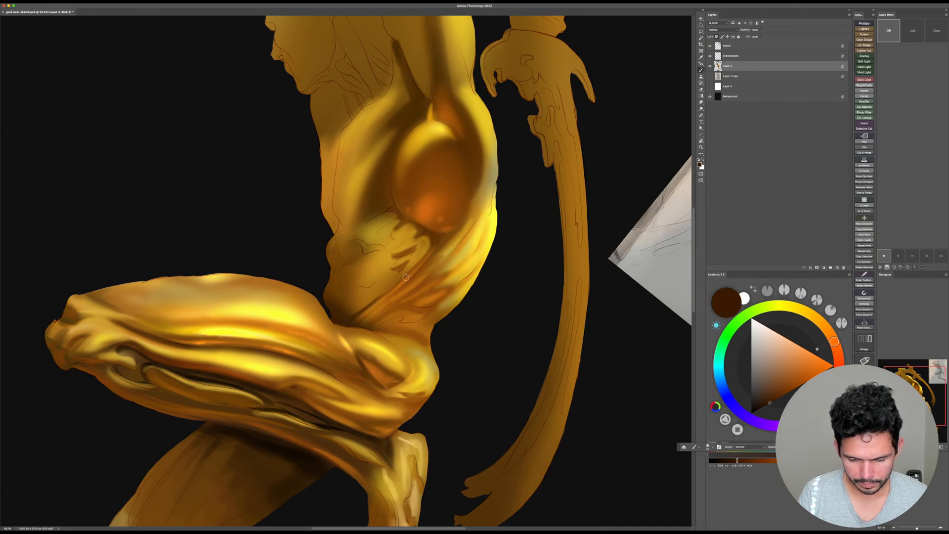
{"action": "left_click_drag", "start_coordinate": [352, 324], "coordinate": [410, 284]}
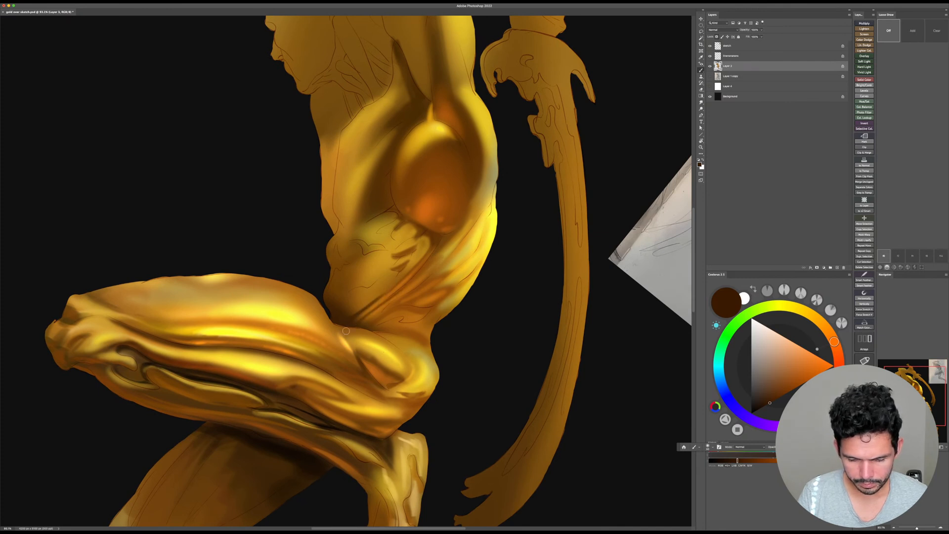
{"action": "key", "text": "bracketright"}
{"action": "key", "text": "bracketright"}
Step: Sample a tone on the lower flank, pick a vivid orange, and brush it between the dark folds above the hip
{"action": "key", "text": "Escape"}
{"action": "left_click_drag", "start_coordinate": [475, 299], "coordinate": [386, 414]}
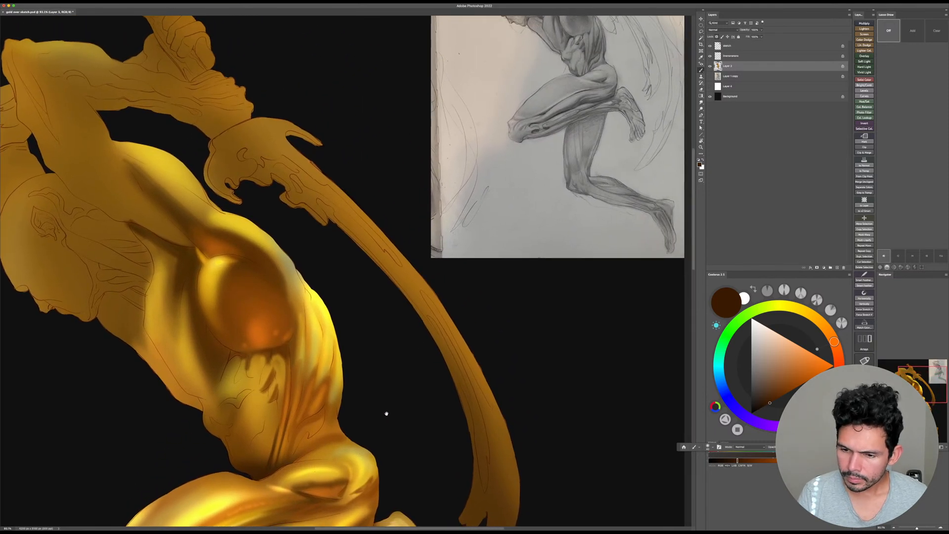
{"action": "left_click", "coordinate": [293, 417], "text": "alt"}
{"action": "left_click_drag", "start_coordinate": [401, 413], "coordinate": [413, 352]}
{"action": "left_click", "coordinate": [822, 368]}
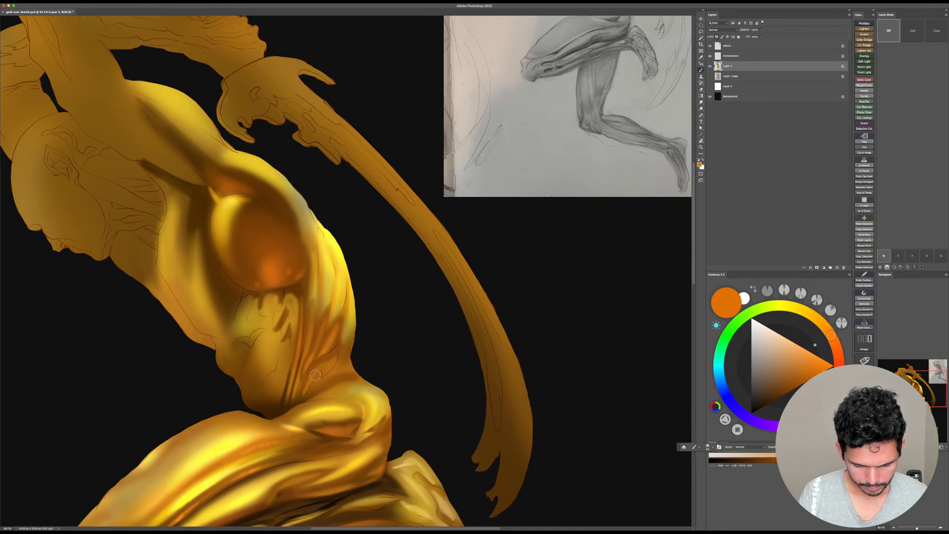
{"action": "key", "text": "r"}
{"action": "left_click_drag", "start_coordinate": [466, 328], "coordinate": [451, 346]}
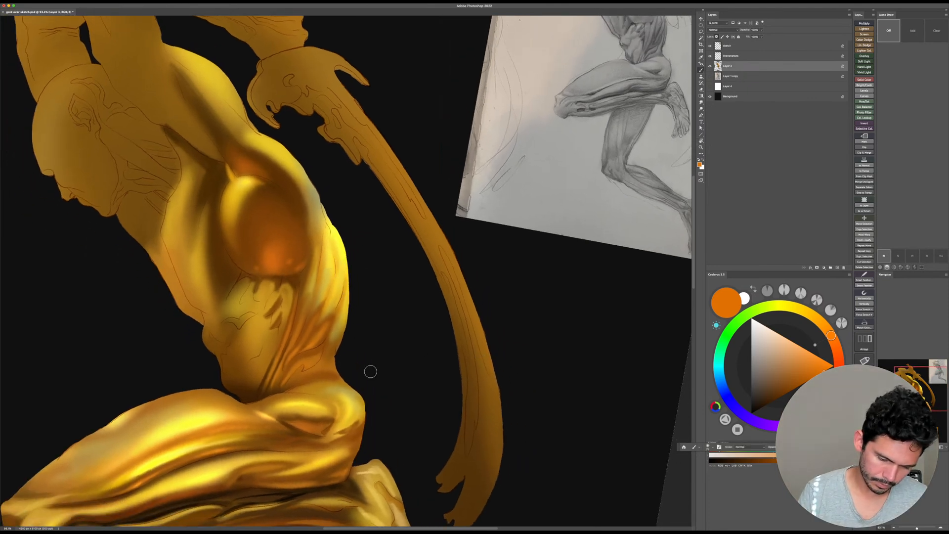
Step: Sample dark brown from the flank and deepen the folds between the waist and ribcage, enlarging the brush further up
{"action": "left_click", "coordinate": [306, 353], "text": "alt"}
{"action": "left_click", "coordinate": [318, 348], "text": "alt"}
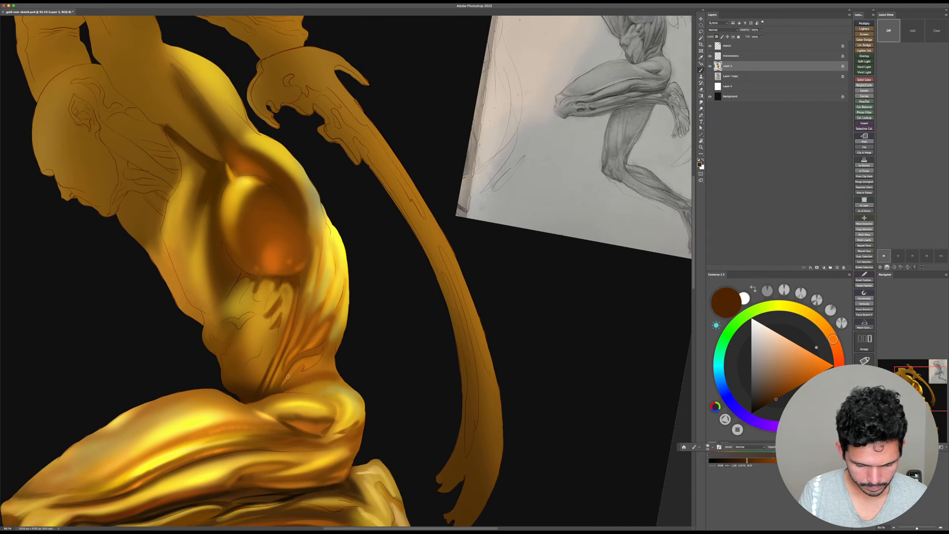
{"action": "mouse_move", "coordinate": [288, 376]}
{"action": "left_mouse_down"}
{"action": "mouse_move", "coordinate": [325, 352]}
{"action": "mouse_move", "coordinate": [315, 356]}
{"action": "mouse_move", "coordinate": [330, 320]}
{"action": "mouse_move", "coordinate": [282, 369]}
{"action": "mouse_move", "coordinate": [332, 295]}
{"action": "mouse_move", "coordinate": [287, 345]}
{"action": "left_mouse_up"}
{"action": "key", "text": "bracketright"}
{"action": "key", "text": "bracketright"}
{"action": "key", "text": "bracketright"}
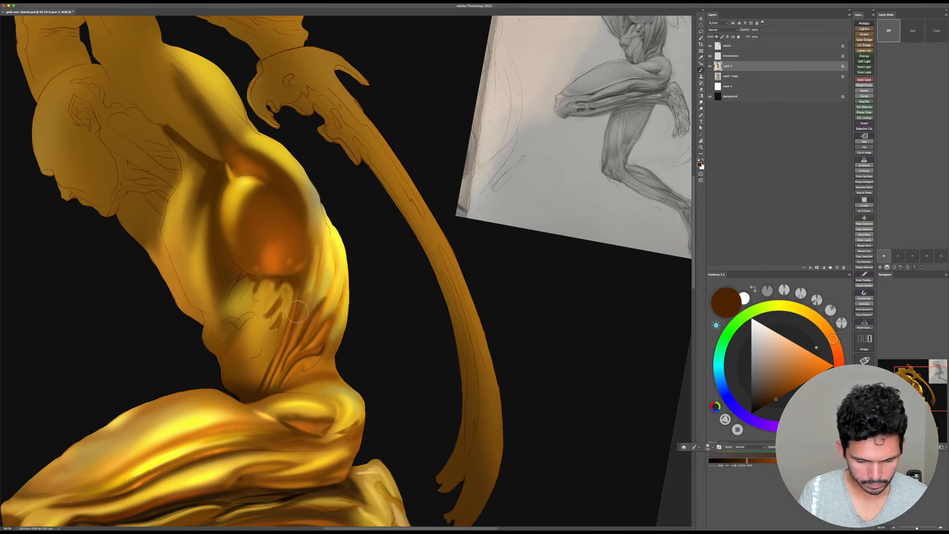
{"action": "key", "text": "bracketright"}
{"action": "mouse_move", "coordinate": [303, 295]}
{"action": "left_mouse_down"}
{"action": "mouse_move", "coordinate": [296, 330]}
{"action": "mouse_move", "coordinate": [305, 337]}
{"action": "left_mouse_up"}
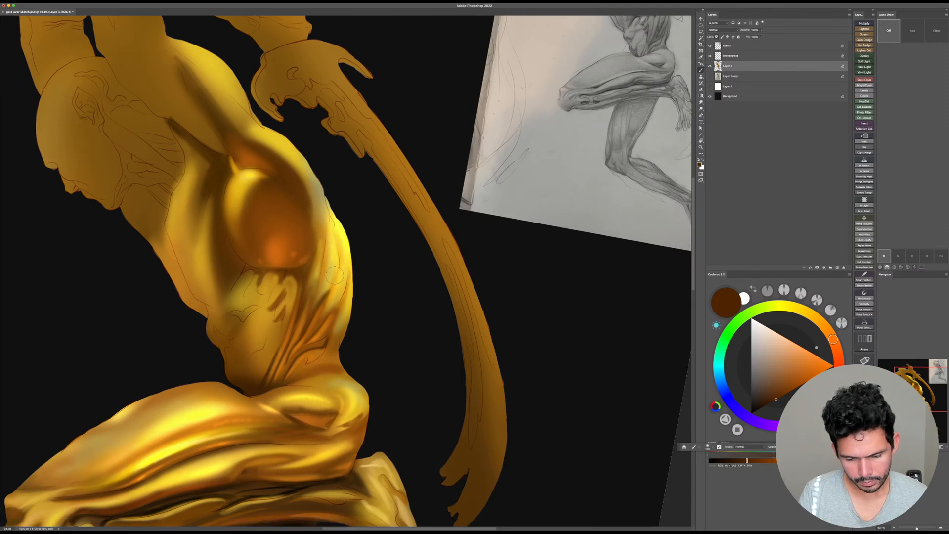
Step: Retouch the outer flank folds with a sampled muted yellow and a golden ochre adjusted from the bright yellow highlight
{"action": "key", "text": "bracketleft"}
{"action": "left_click", "coordinate": [329, 278], "text": "alt"}
{"action": "left_click_drag", "start_coordinate": [328, 290], "coordinate": [325, 303]}
{"action": "key", "text": "bracketright"}
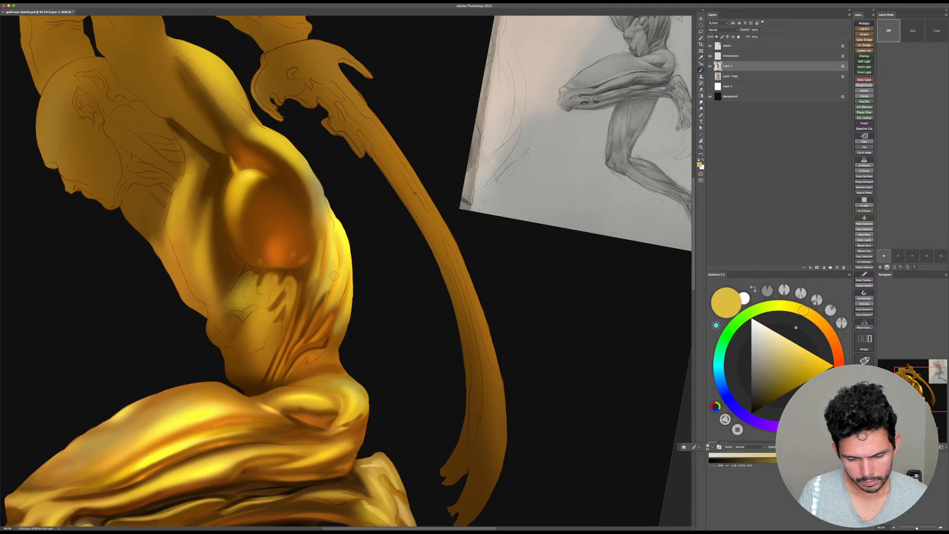
{"action": "left_click", "coordinate": [343, 243], "text": "alt"}
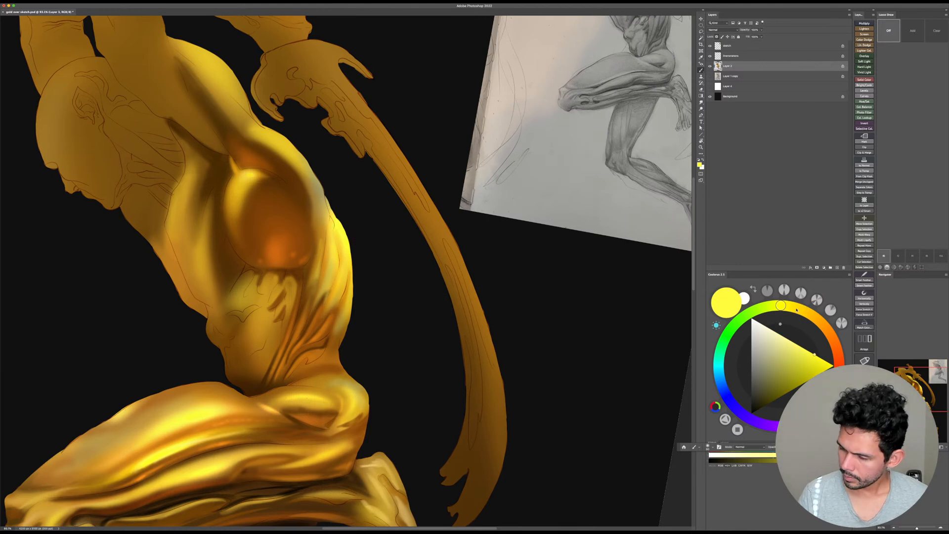
{"action": "left_click_drag", "start_coordinate": [797, 310], "coordinate": [812, 315]}
{"action": "left_click_drag", "start_coordinate": [817, 357], "coordinate": [819, 374]}
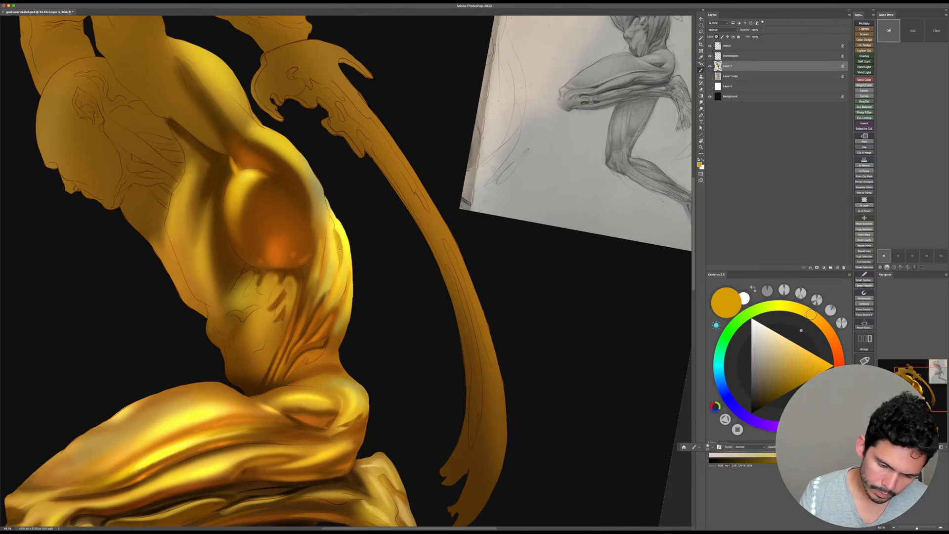
{"action": "key", "text": "bracketright"}
Step: Sample orange from the lower flank, check the values in a grayscale proof, and continue the flank folds with a brighter orange
{"action": "left_click", "coordinate": [325, 330], "text": "alt"}
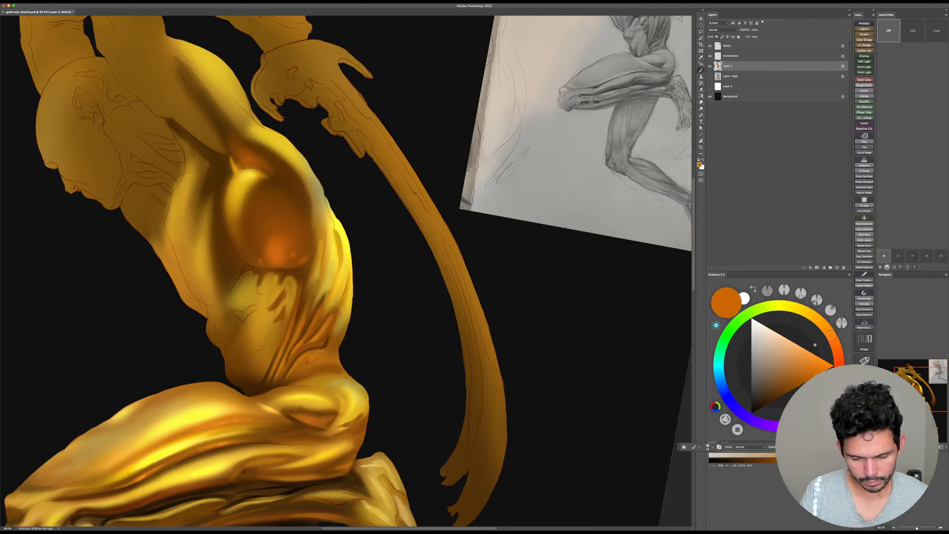
{"action": "key", "text": "super+y"}
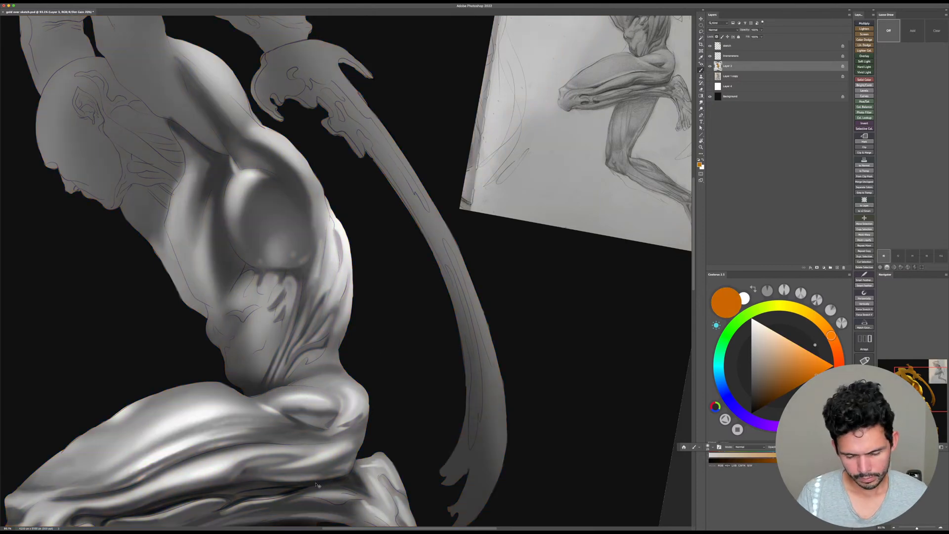
{"action": "key", "text": "super+y"}
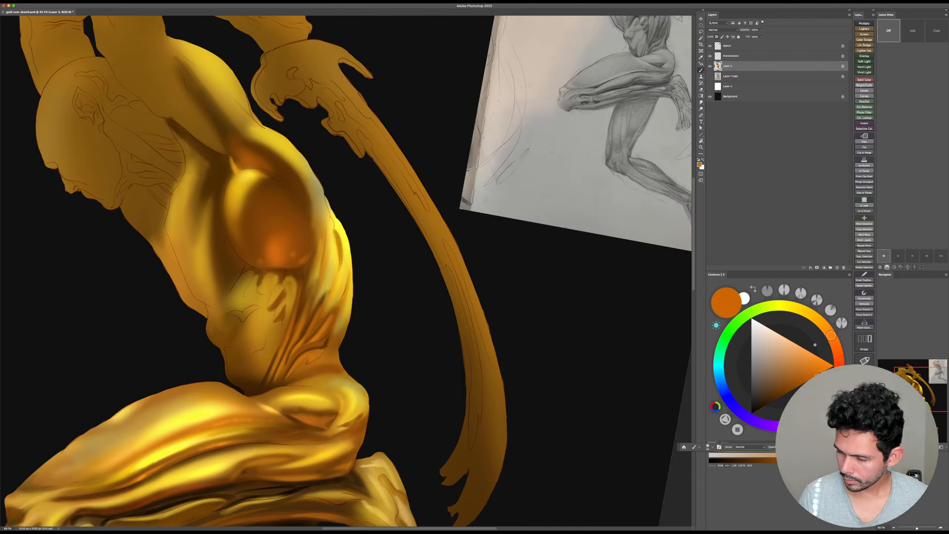
{"action": "left_click", "coordinate": [822, 372]}
{"action": "left_click_drag", "start_coordinate": [406, 309], "coordinate": [408, 297]}
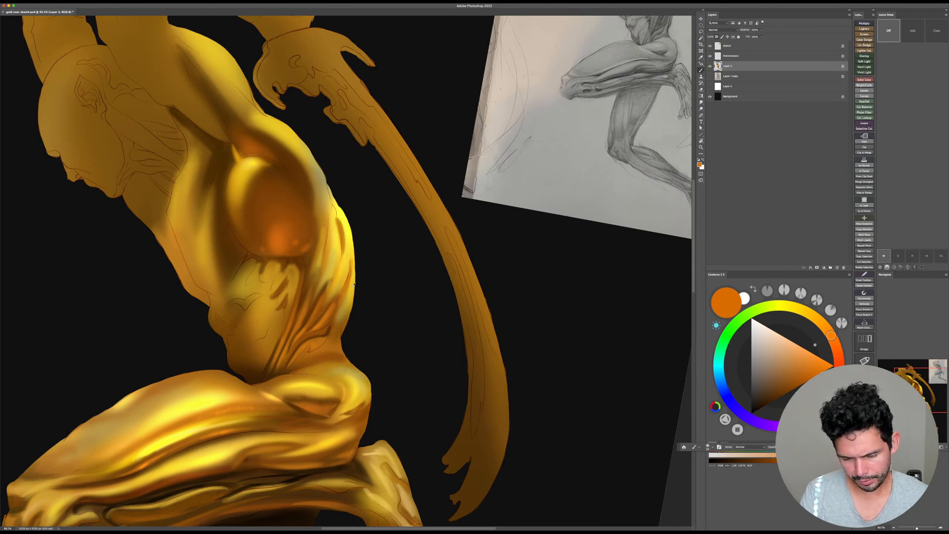
Step: Retouch the outer flank edge with sampled yellow, pick a brighter yellow and a golden ochre, and save the painting
{"action": "left_click", "coordinate": [353, 278], "text": "alt"}
{"action": "left_click", "coordinate": [345, 289], "text": "alt"}
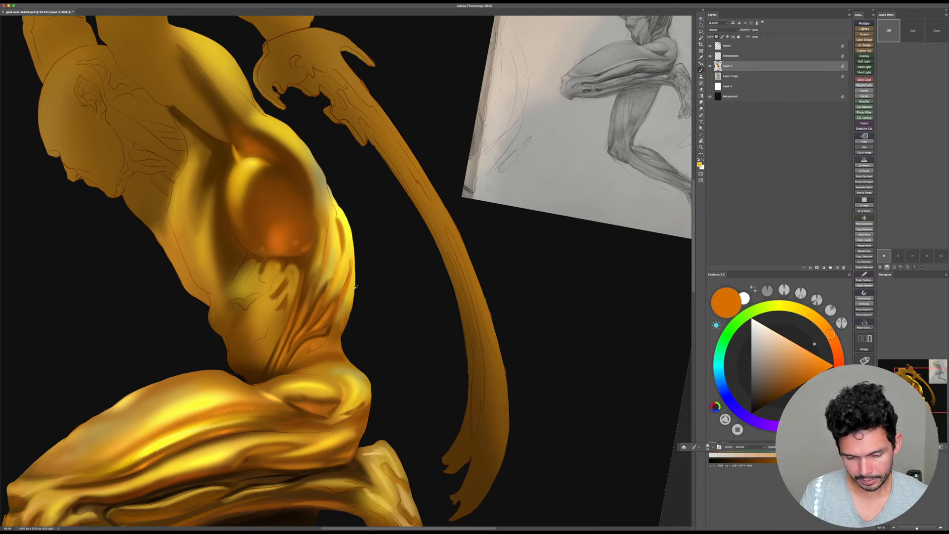
{"action": "left_click", "coordinate": [355, 287], "text": "alt"}
{"action": "left_click", "coordinate": [349, 247], "text": "alt"}
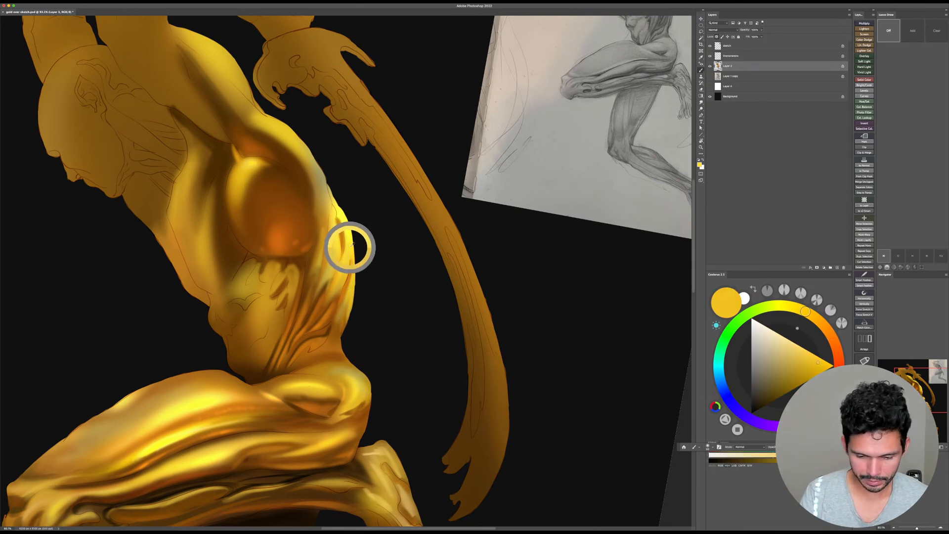
{"action": "left_click_drag", "start_coordinate": [803, 310], "coordinate": [809, 313]}
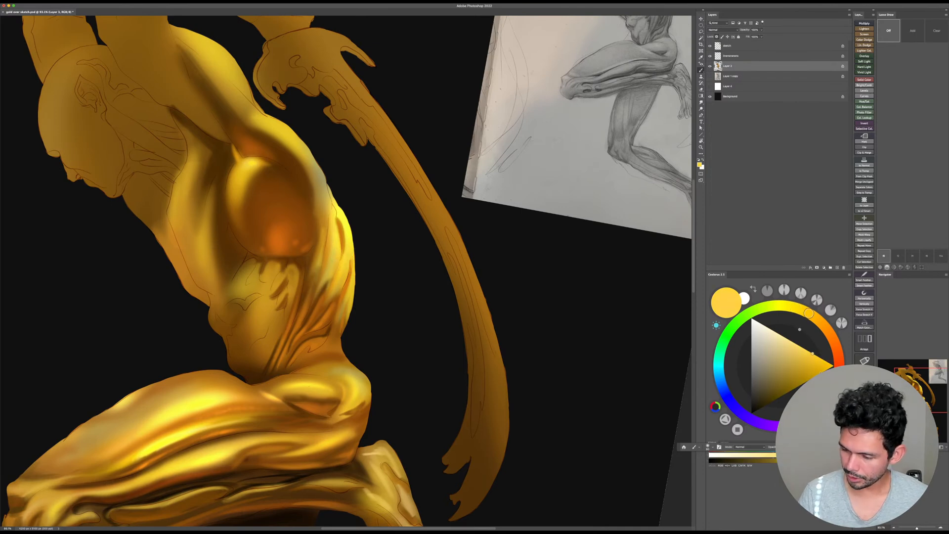
{"action": "left_click", "coordinate": [821, 373]}
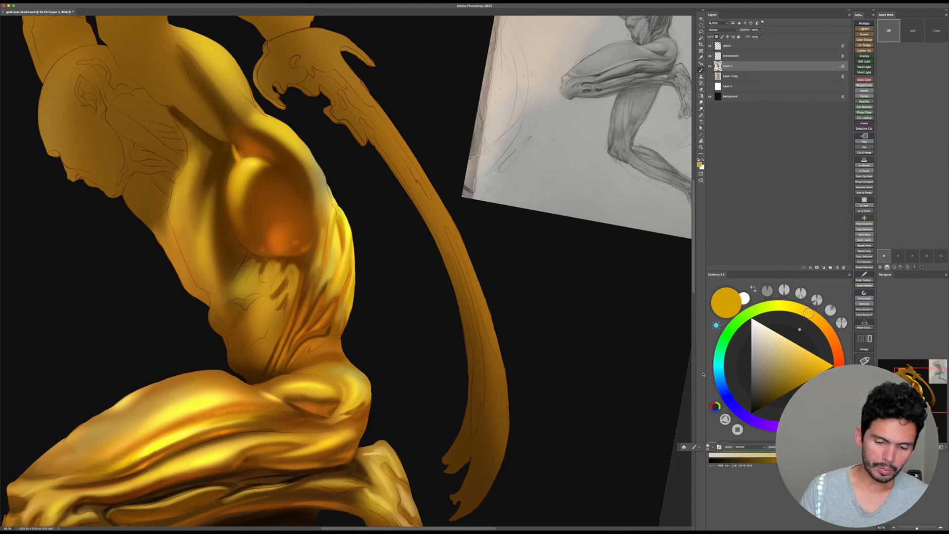
{"action": "key", "text": "super+s"}
Step: Sample golden and dark orange tones from the abdomen and flank folds, and dab dark orange onto the abdomen's lower tip
{"action": "key", "text": "z"}
{"action": "left_click_drag", "start_coordinate": [434, 334], "coordinate": [426, 339]}
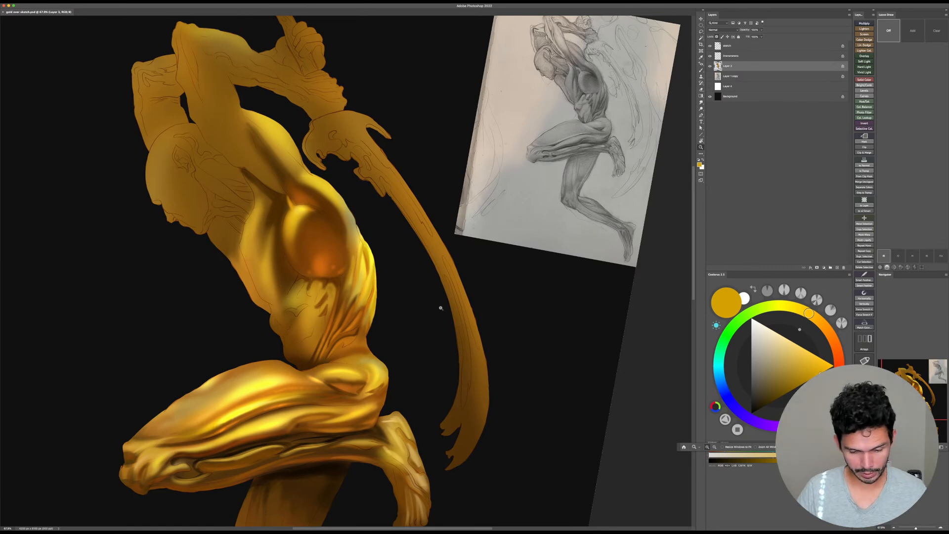
{"action": "key", "text": "r"}
{"action": "left_click_drag", "start_coordinate": [483, 246], "coordinate": [473, 295]}
{"action": "key", "text": "b"}
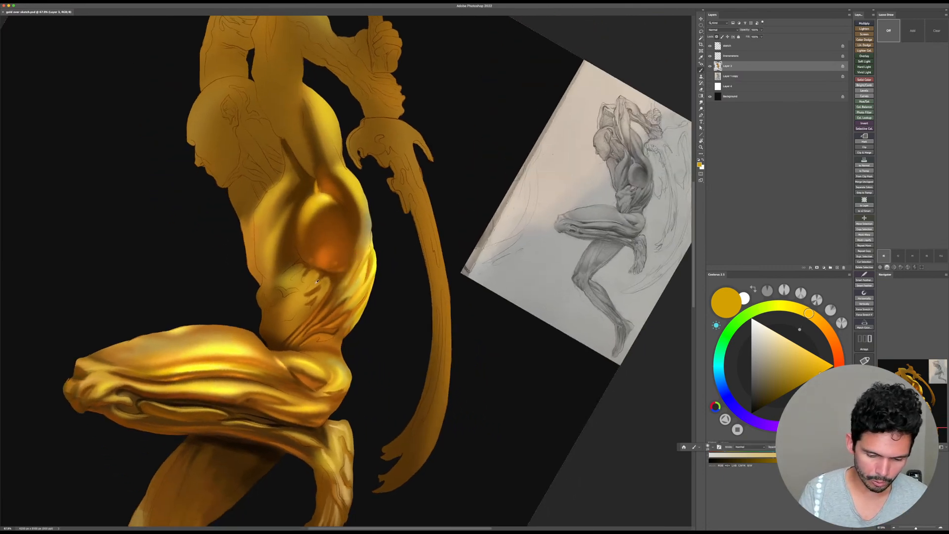
{"action": "left_click", "coordinate": [317, 281], "text": "alt"}
{"action": "left_click", "coordinate": [316, 285], "text": "alt"}
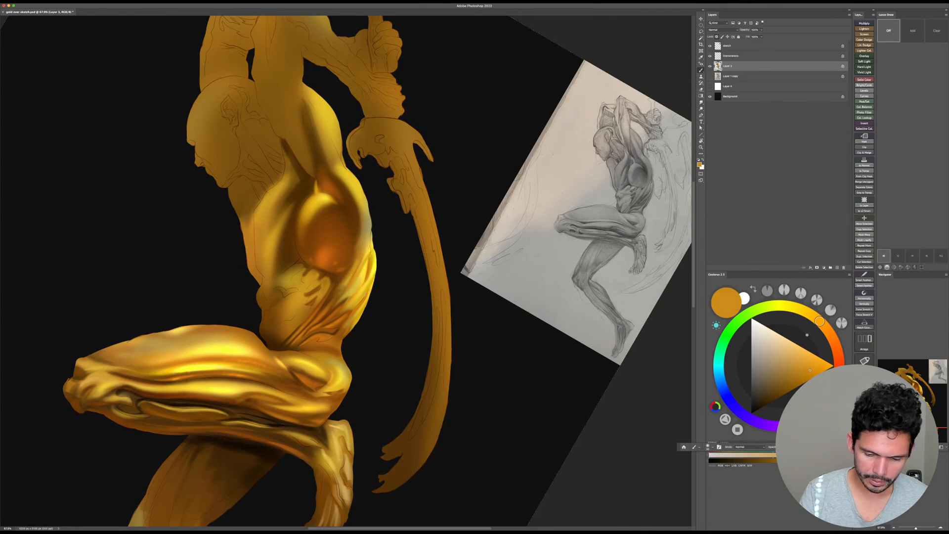
{"action": "left_click", "coordinate": [323, 311], "text": "alt"}
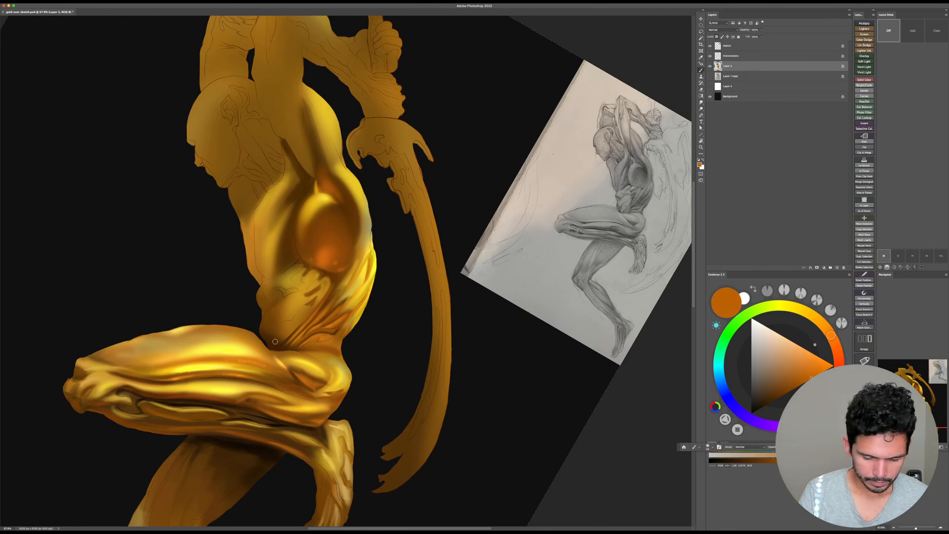
{"action": "mouse_move", "coordinate": [276, 341]}
{"action": "left_mouse_down"}
{"action": "mouse_move", "coordinate": [265, 337]}
{"action": "mouse_move", "coordinate": [274, 342]}
{"action": "left_mouse_up"}
{"action": "key", "text": "Escape"}
Step: Brush the dark orange more broadly over the shadow where the abdomen meets the thigh, using a larger brush
{"action": "mouse_move", "coordinate": [299, 402]}
{"action": "left_mouse_down"}
{"action": "mouse_move", "coordinate": [335, 344]}
{"action": "mouse_move", "coordinate": [323, 333]}
{"action": "left_mouse_up"}
{"action": "key", "text": "bracketright"}
{"action": "key", "text": "bracketright"}
{"action": "key", "text": "bracketright"}
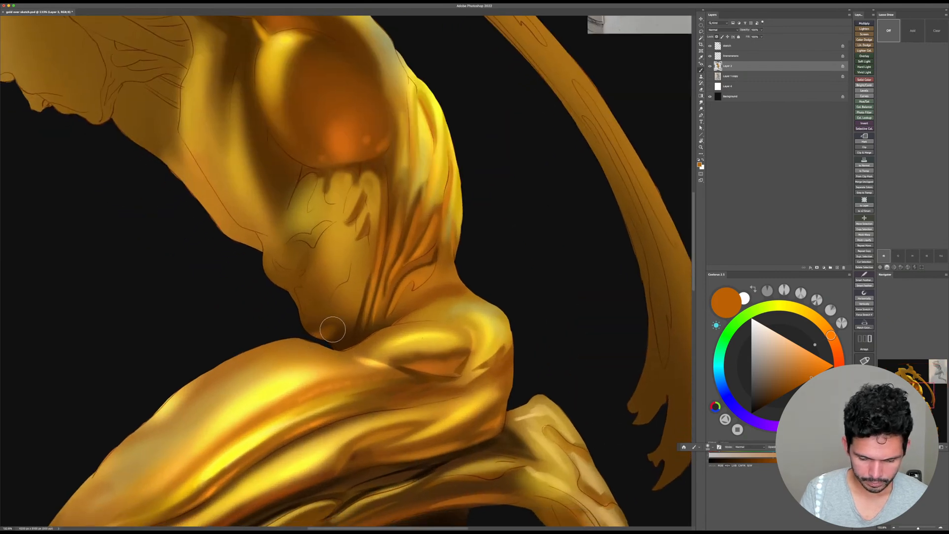
{"action": "key", "text": "bracketright"}
{"action": "key", "text": "bracketright"}
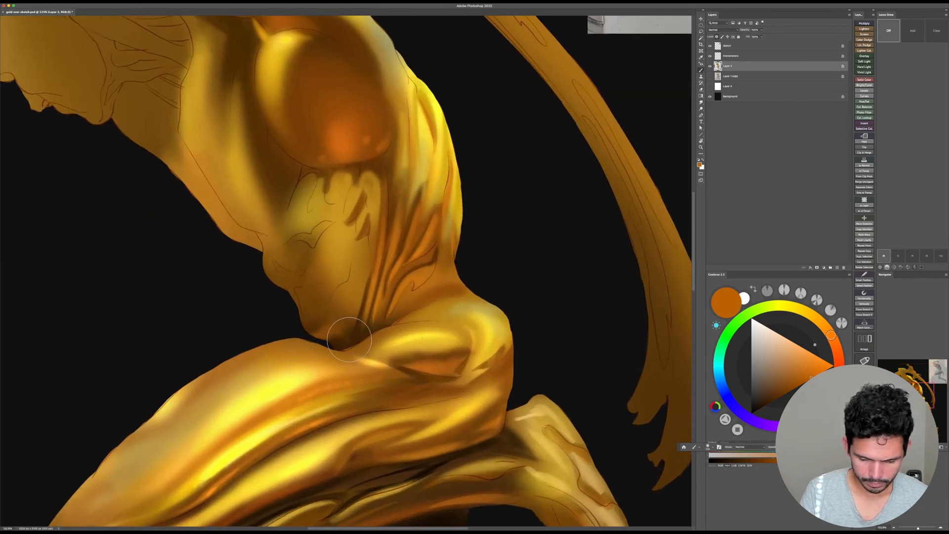
Step: Pick a brighter orange and paint a small reflection on the abdomen's lower tip above the thigh, using a smaller brush
{"action": "left_click", "coordinate": [824, 368]}
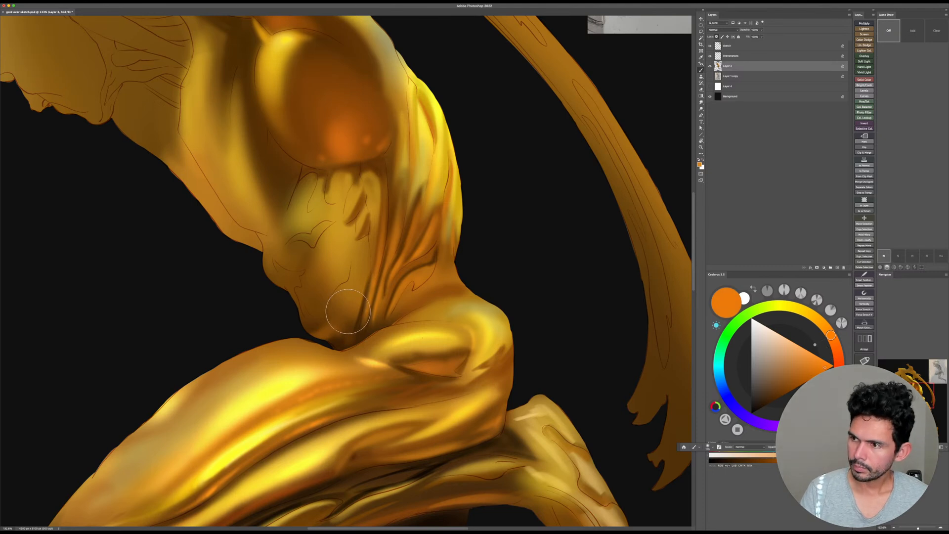
{"action": "key", "text": "bracketleft"}
{"action": "key", "text": "bracketleft"}
{"action": "left_click_drag", "start_coordinate": [324, 329], "coordinate": [348, 339]}
{"action": "key", "text": "bracketleft"}
{"action": "key", "text": "bracketleft"}
{"action": "key", "text": "bracketleft"}
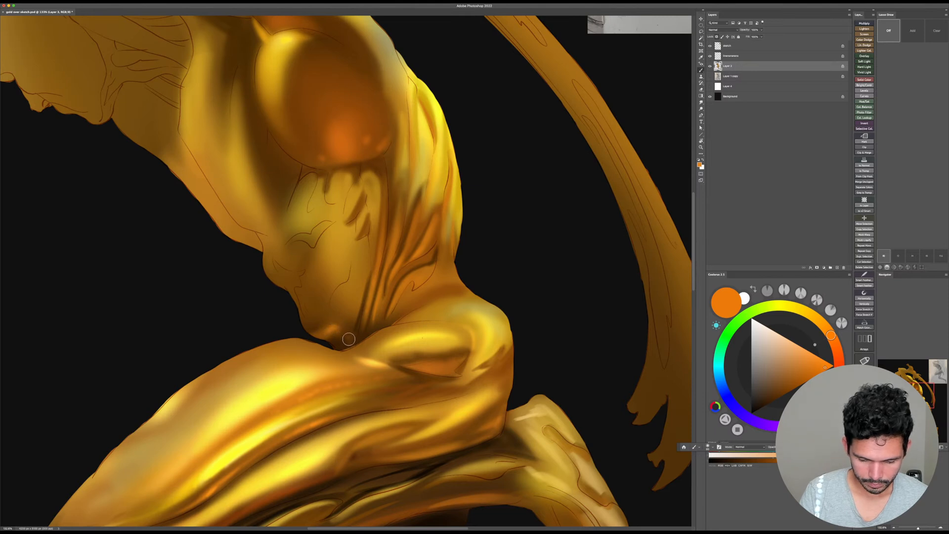
Step: Choose a round tip for the Smudge tool and blend the orange reflection into the lower abdomen
{"action": "key", "text": "r"}
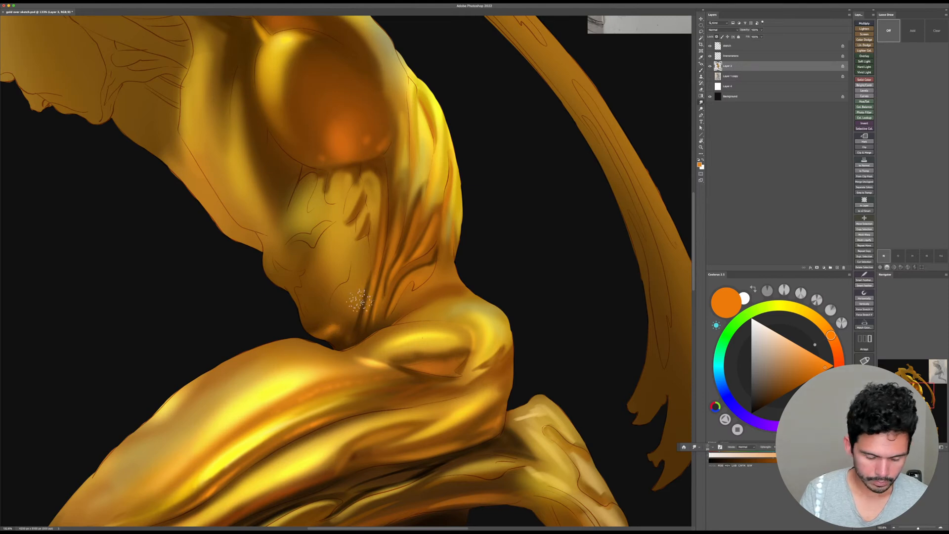
{"action": "right_click", "coordinate": [328, 313]}
{"action": "left_click", "coordinate": [379, 440]}
{"action": "left_click", "coordinate": [379, 440]}
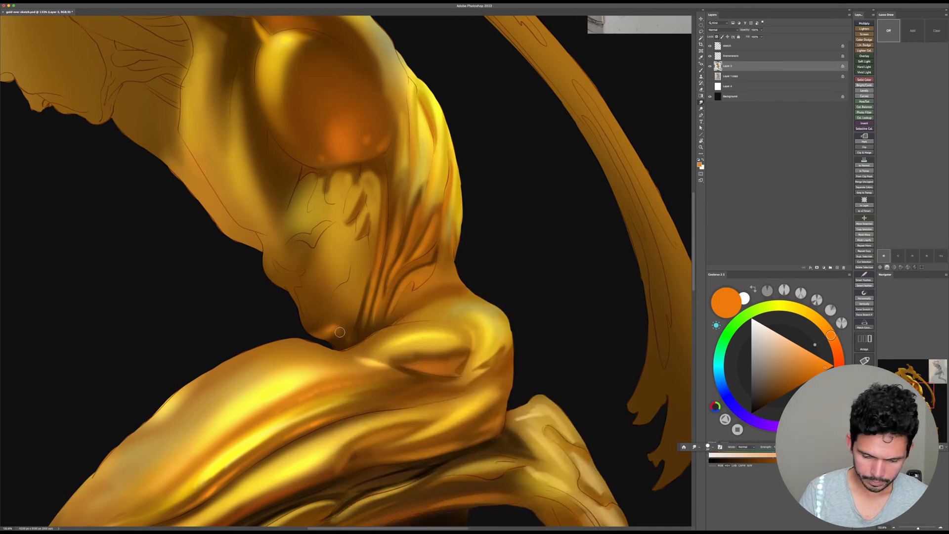
{"action": "mouse_move", "coordinate": [340, 333]}
{"action": "left_mouse_down"}
{"action": "mouse_move", "coordinate": [323, 329]}
{"action": "mouse_move", "coordinate": [340, 314]}
{"action": "left_mouse_up"}
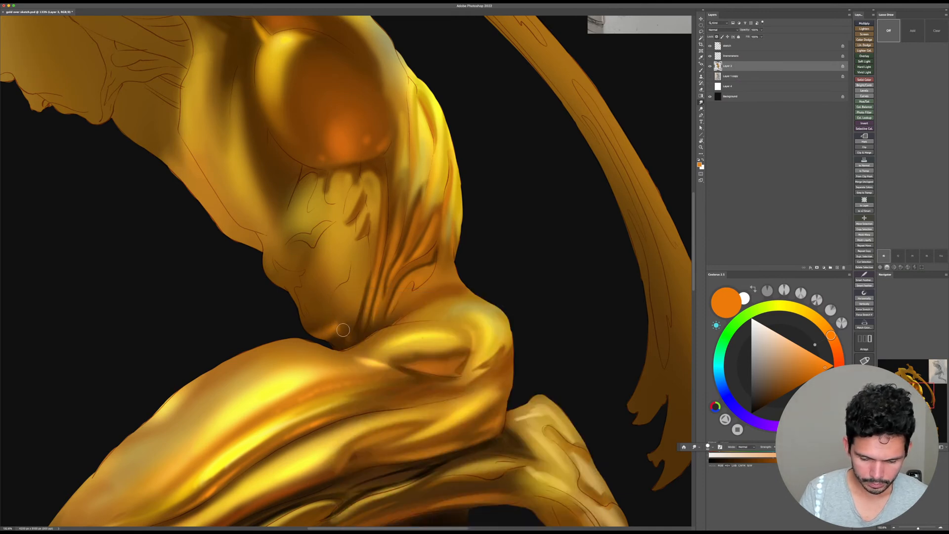
Step: Smudge the flank folds upward and soften the orange reflection on the round side muscle
{"action": "key", "text": "b"}
{"action": "left_click_drag", "start_coordinate": [416, 288], "coordinate": [396, 336]}
{"action": "key", "text": "r"}
{"action": "left_click_drag", "start_coordinate": [390, 264], "coordinate": [402, 231]}
{"action": "mouse_move", "coordinate": [409, 277]}
{"action": "left_mouse_down"}
{"action": "mouse_move", "coordinate": [419, 237]}
{"action": "mouse_move", "coordinate": [397, 256]}
{"action": "mouse_move", "coordinate": [380, 313]}
{"action": "mouse_move", "coordinate": [408, 292]}
{"action": "mouse_move", "coordinate": [393, 307]}
{"action": "mouse_move", "coordinate": [424, 247]}
{"action": "mouse_move", "coordinate": [412, 305]}
{"action": "mouse_move", "coordinate": [422, 226]}
{"action": "left_mouse_up"}
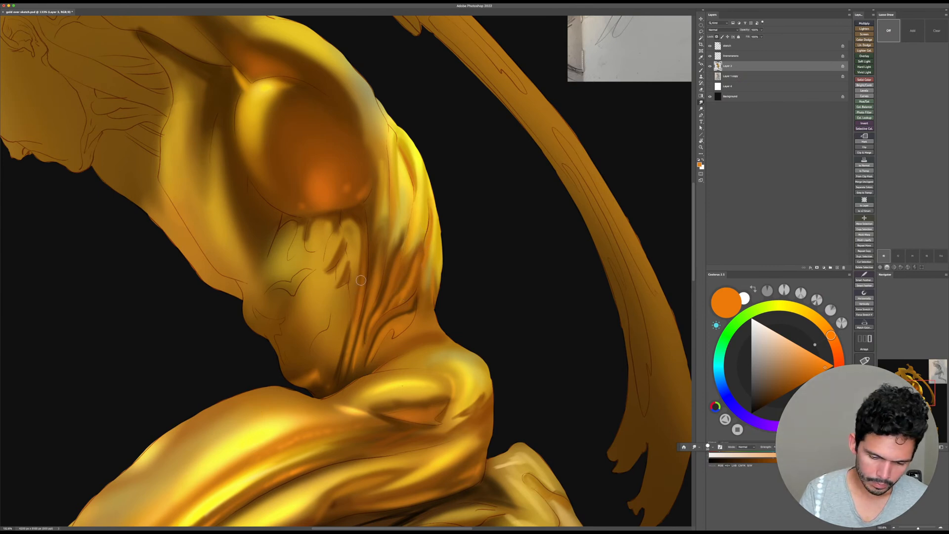
{"action": "left_click_drag", "start_coordinate": [356, 297], "coordinate": [361, 237]}
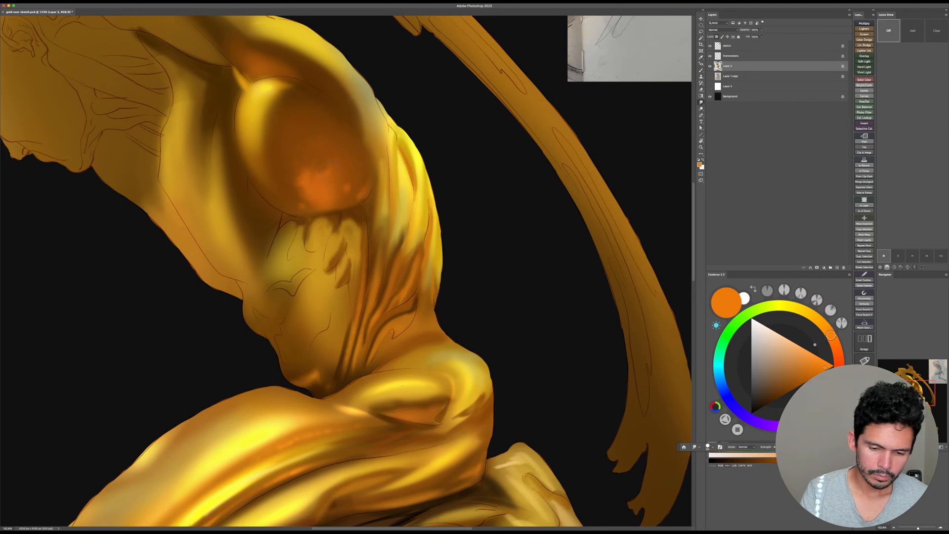
{"action": "left_click_drag", "start_coordinate": [469, 290], "coordinate": [477, 287]}
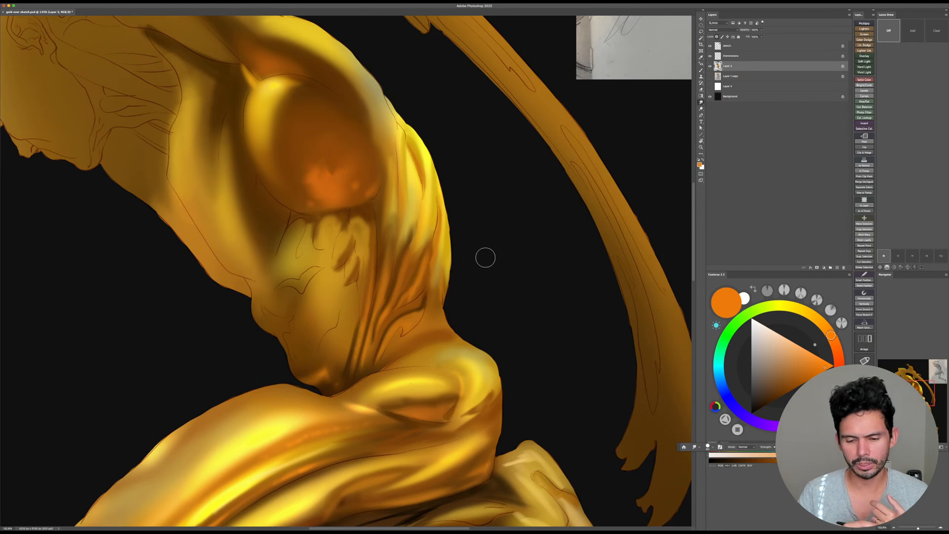
Step: Sample dark orange from the flank folds and paint a reflection on the abdomen's front bulge with an enlarged brush
{"action": "left_click_drag", "start_coordinate": [541, 279], "coordinate": [482, 281]}
{"action": "left_click_drag", "start_coordinate": [558, 253], "coordinate": [528, 268]}
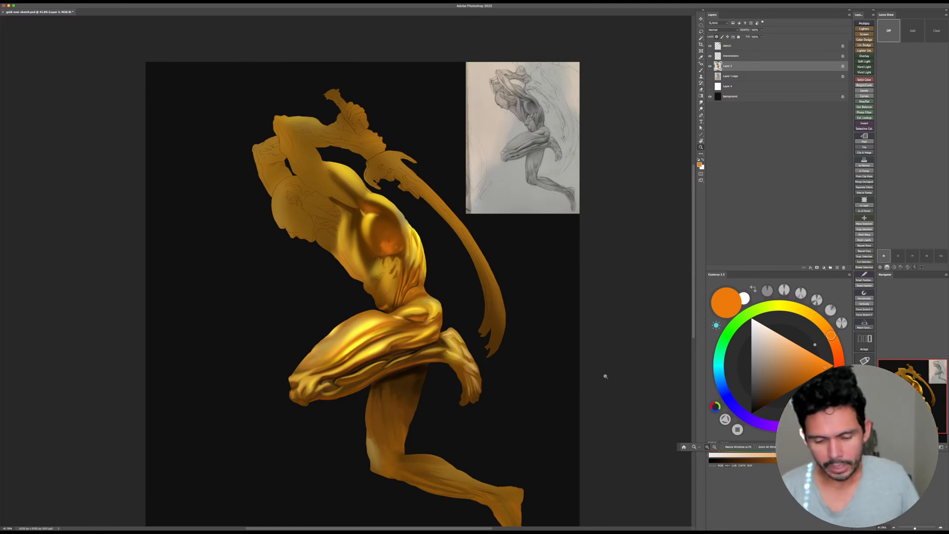
{"action": "scroll", "coordinate": [433, 327], "scroll_direction": "up", "scroll_amount": 3}
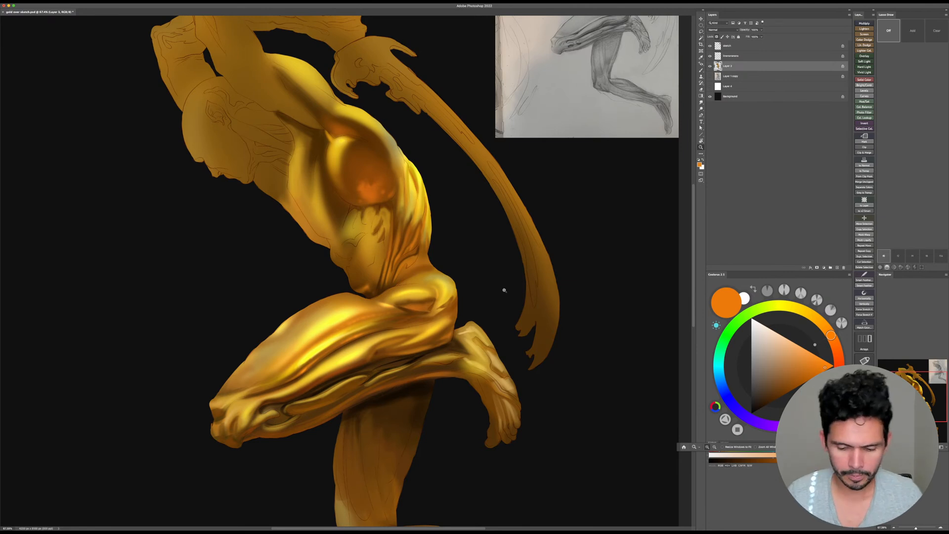
{"action": "left_click", "coordinate": [442, 253]}
{"action": "left_click_drag", "start_coordinate": [442, 253], "coordinate": [443, 332]}
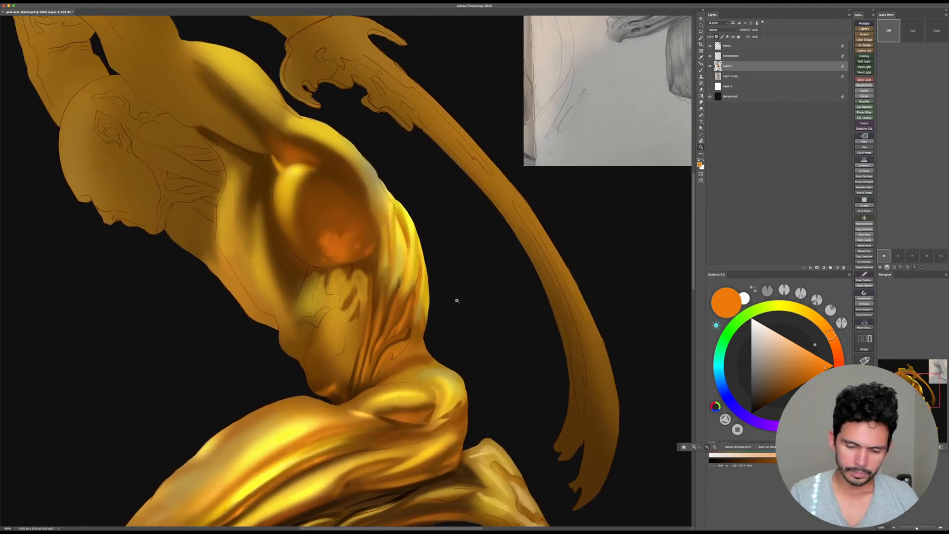
{"action": "left_click_drag", "start_coordinate": [455, 299], "coordinate": [442, 300]}
{"action": "left_click", "coordinate": [417, 311], "text": "alt"}
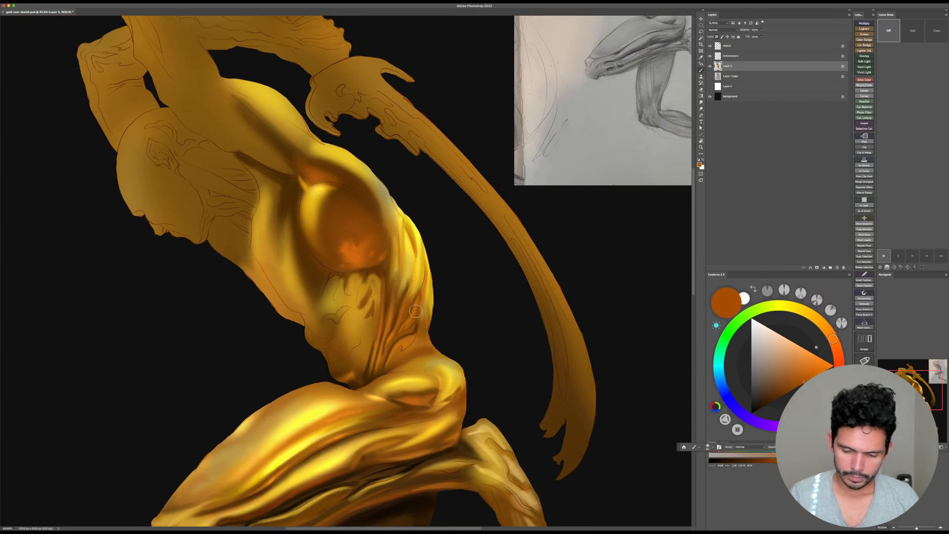
{"action": "left_click", "coordinate": [389, 322], "text": "alt"}
{"action": "key", "text": "bracketright"}
{"action": "key", "text": "bracketright"}
{"action": "key", "text": "bracketright"}
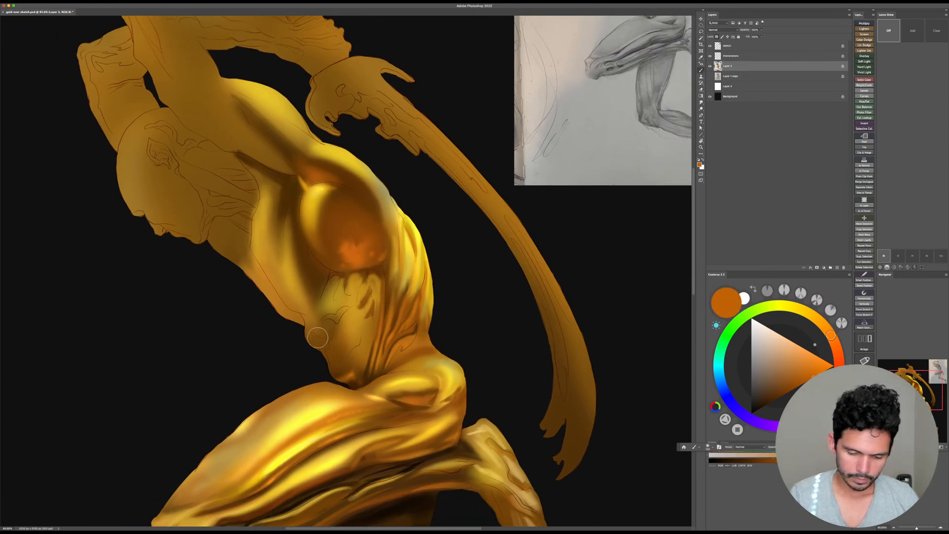
{"action": "mouse_move", "coordinate": [317, 337]}
{"action": "left_mouse_down"}
{"action": "mouse_move", "coordinate": [322, 352]}
{"action": "mouse_move", "coordinate": [325, 335]}
{"action": "left_mouse_up"}
{"action": "key", "text": "bracketleft"}
Step: Sample the brown shadow and the reddish-orange reflection, and paint orange into the dark gap beside the round side muscle
{"action": "left_click", "coordinate": [321, 248], "text": "alt"}
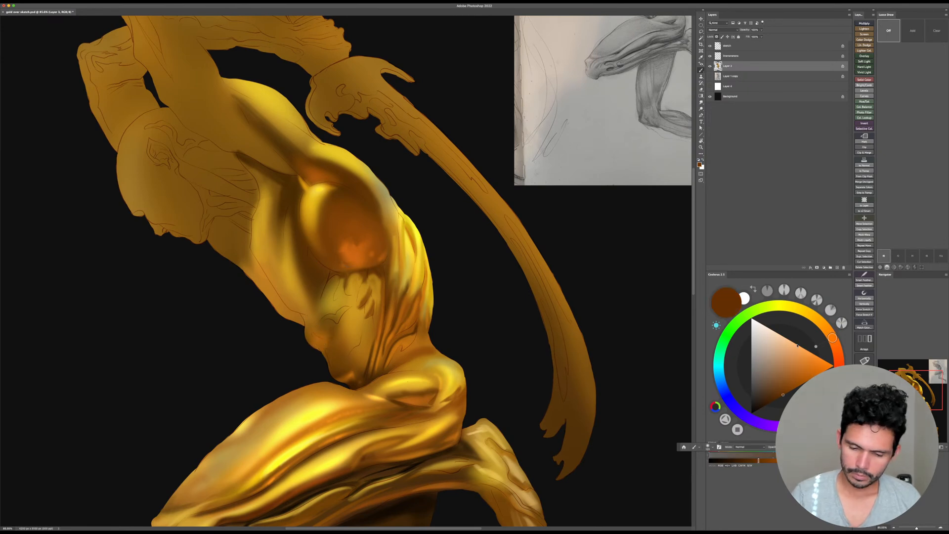
{"action": "left_click", "coordinate": [341, 257], "text": "alt"}
{"action": "left_click_drag", "start_coordinate": [326, 270], "coordinate": [329, 271]}
{"action": "key", "text": "bracketright"}
{"action": "key", "text": "bracketright"}
{"action": "key", "text": "bracketright"}
{"action": "key", "text": "bracketright"}
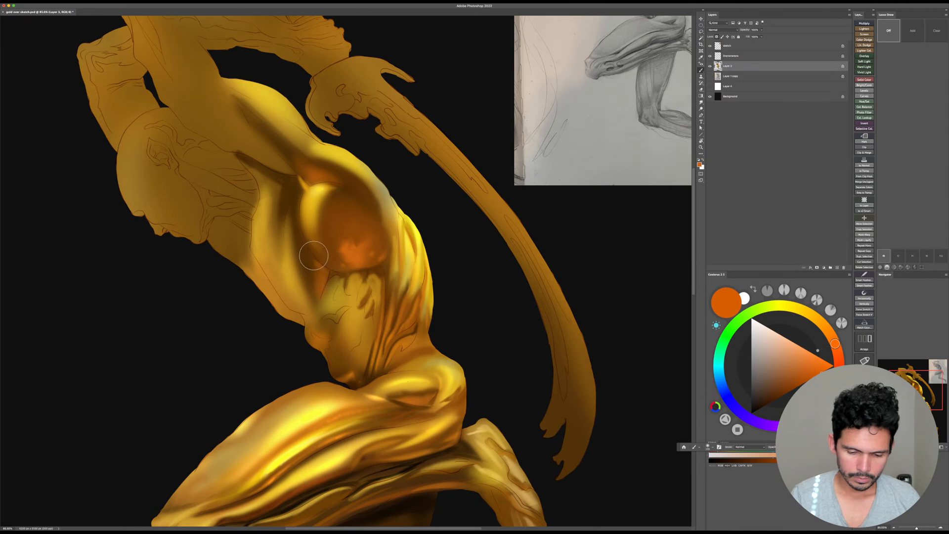
Step: Shape the orange reflection below the ribcage by painting sampled brown and orange down toward the abdomen
{"action": "left_click", "coordinate": [307, 268], "text": "alt"}
{"action": "left_click_drag", "start_coordinate": [307, 268], "coordinate": [319, 315]}
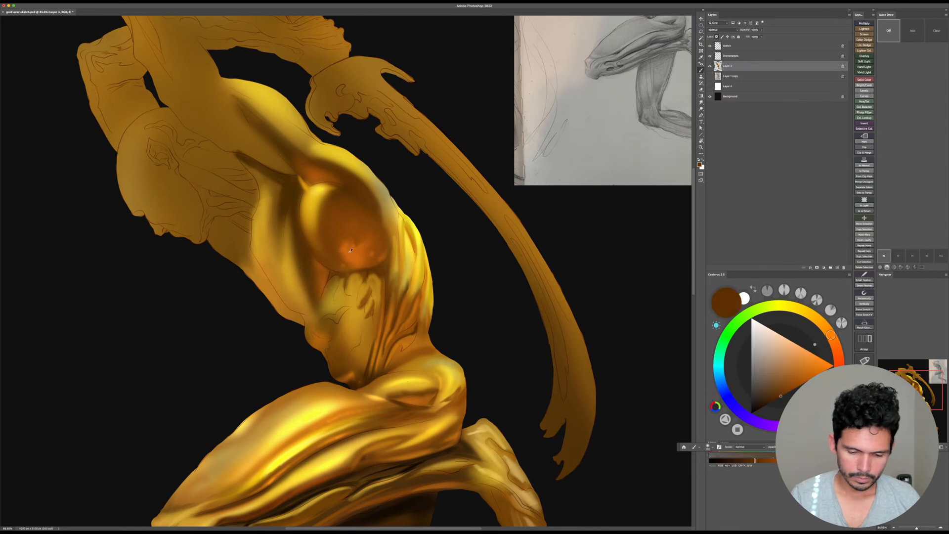
{"action": "key", "text": "bracketleft"}
{"action": "key", "text": "bracketleft"}
{"action": "left_click", "coordinate": [328, 272], "text": "alt"}
{"action": "left_click_drag", "start_coordinate": [327, 272], "coordinate": [319, 311]}
Step: Sample the dark brown, pick a darker shade, and define the shadow edges around the orange reflection with a smaller brush
{"action": "left_click", "coordinate": [312, 265], "text": "alt"}
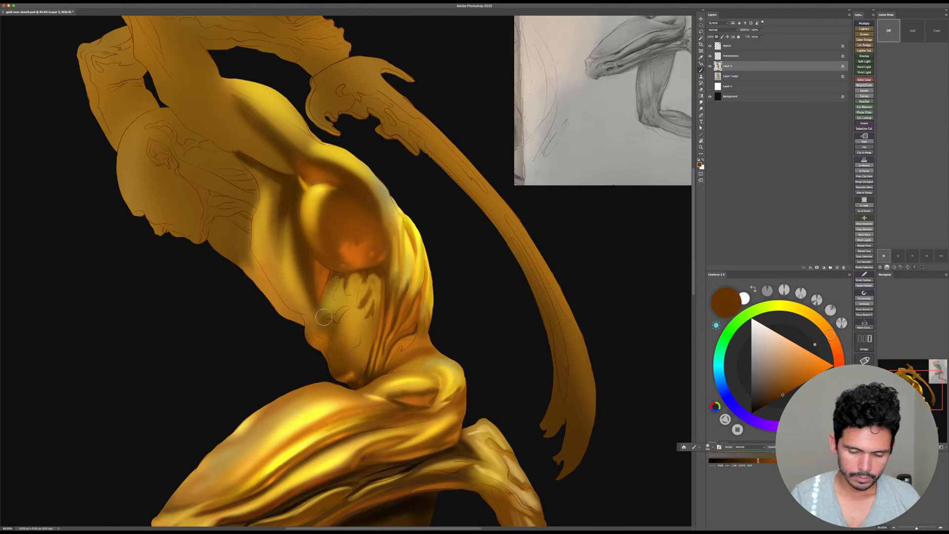
{"action": "left_click", "coordinate": [312, 277], "text": "alt"}
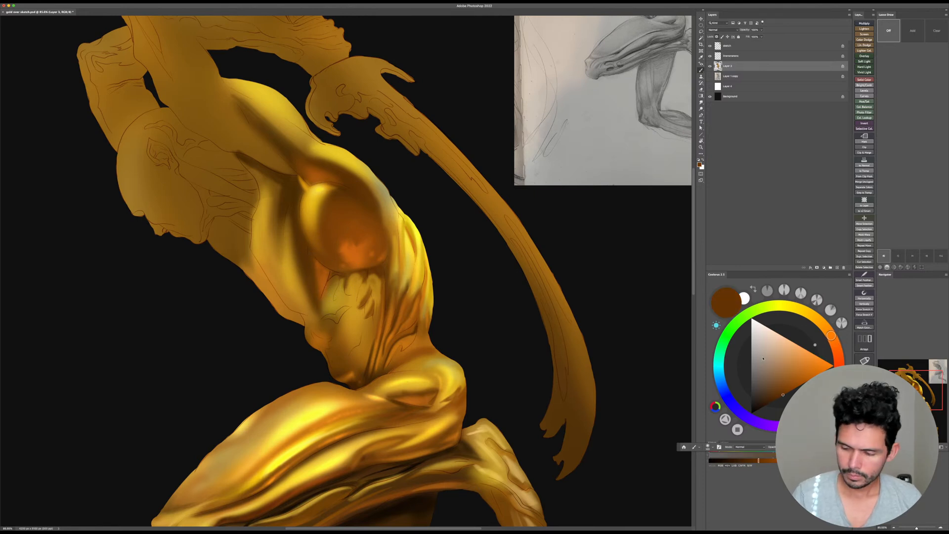
{"action": "left_click_drag", "start_coordinate": [523, 362], "coordinate": [514, 301]}
{"action": "key", "text": "bracketleft"}
{"action": "key", "text": "bracketleft"}
{"action": "mouse_move", "coordinate": [336, 290]}
{"action": "left_mouse_down"}
{"action": "mouse_move", "coordinate": [331, 305]}
{"action": "mouse_move", "coordinate": [334, 275]}
{"action": "left_mouse_up"}
{"action": "left_click_drag", "start_coordinate": [504, 281], "coordinate": [496, 326]}
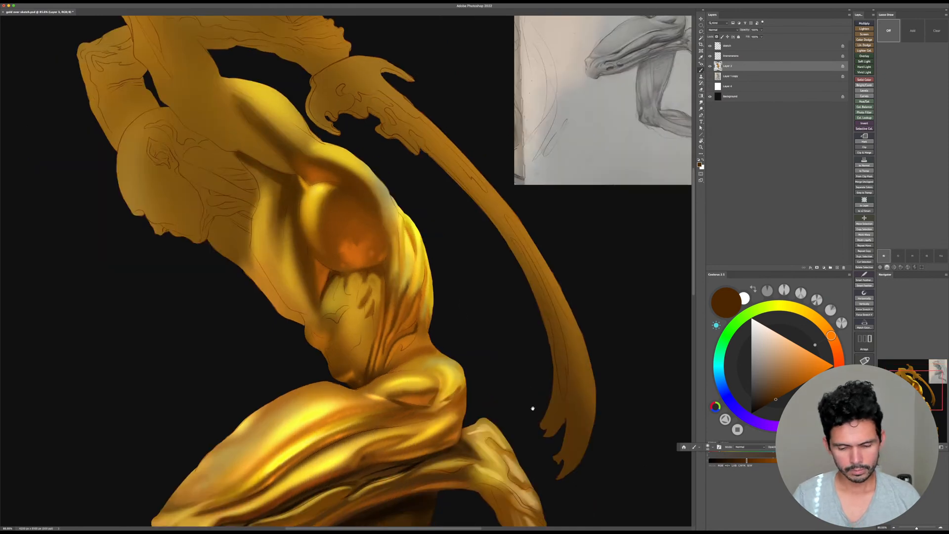
{"action": "left_click_drag", "start_coordinate": [532, 408], "coordinate": [544, 397]}
Step: Rotate the canvas, extend the orange reflection up the ribcage shadow with a sampled burnt orange, and reset the rotation
{"action": "key", "text": "r"}
{"action": "mouse_move", "coordinate": [507, 299]}
{"action": "left_mouse_down"}
{"action": "mouse_move", "coordinate": [339, 265]}
{"action": "mouse_move", "coordinate": [312, 272]}
{"action": "left_mouse_up"}
{"action": "key", "text": "b"}
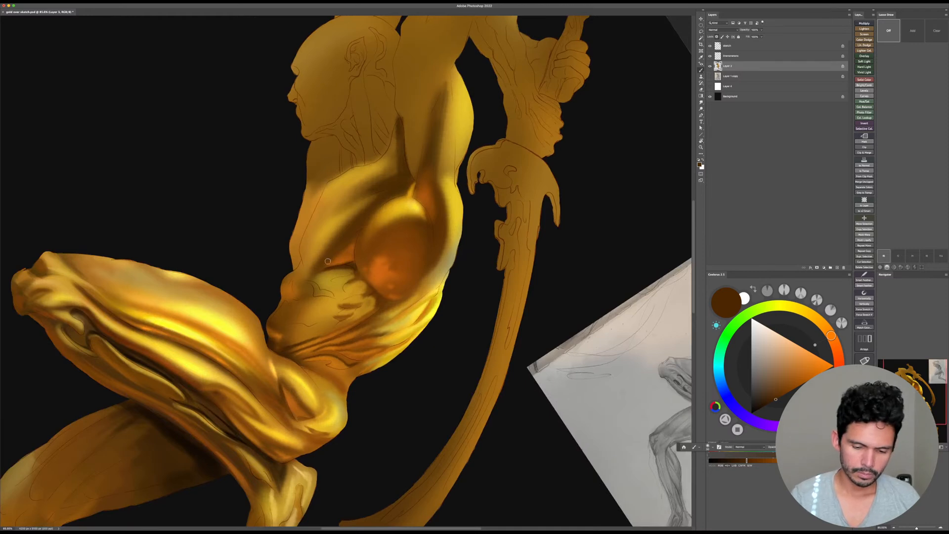
{"action": "left_click", "coordinate": [357, 226], "text": "alt"}
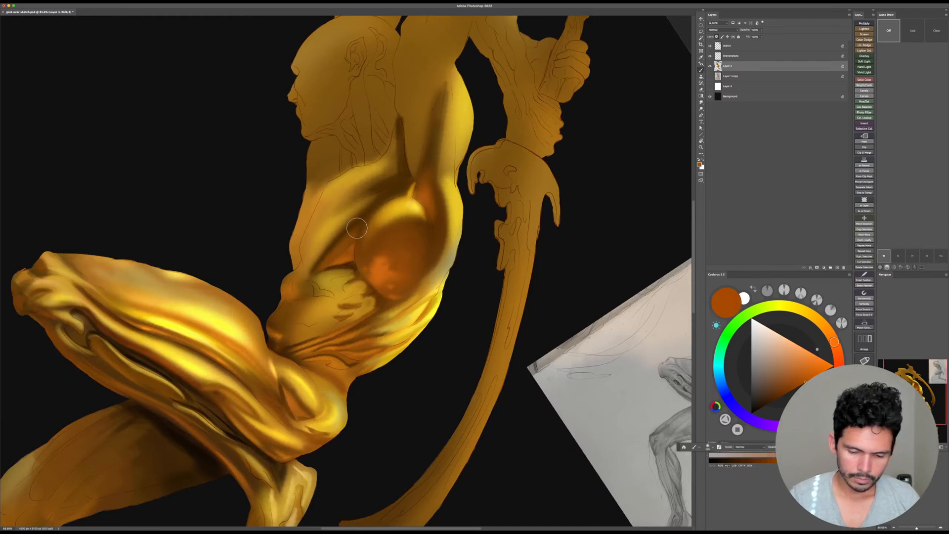
{"action": "key", "text": "Escape"}
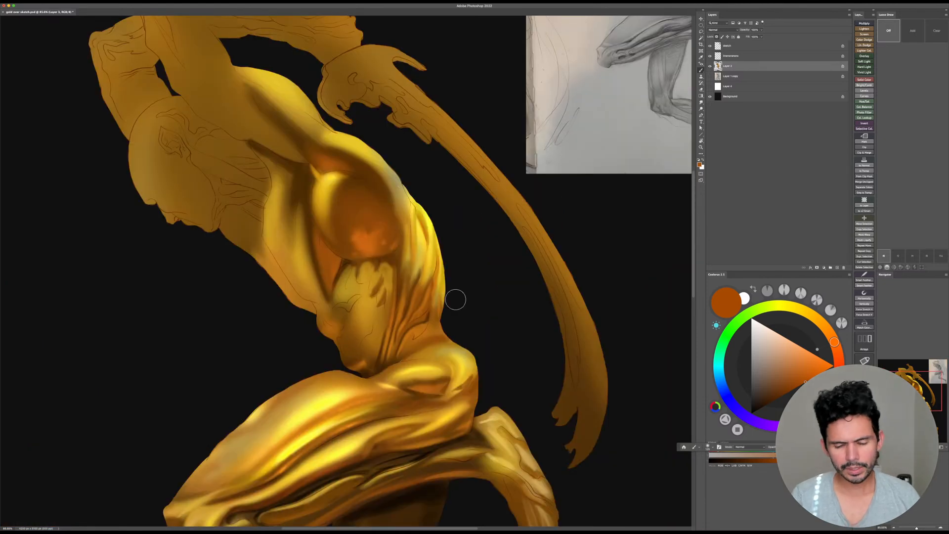
Step: Sample the ribcage shadow's brown and adjust it to a darker, redder brown
{"action": "left_click", "coordinate": [311, 240], "text": "alt"}
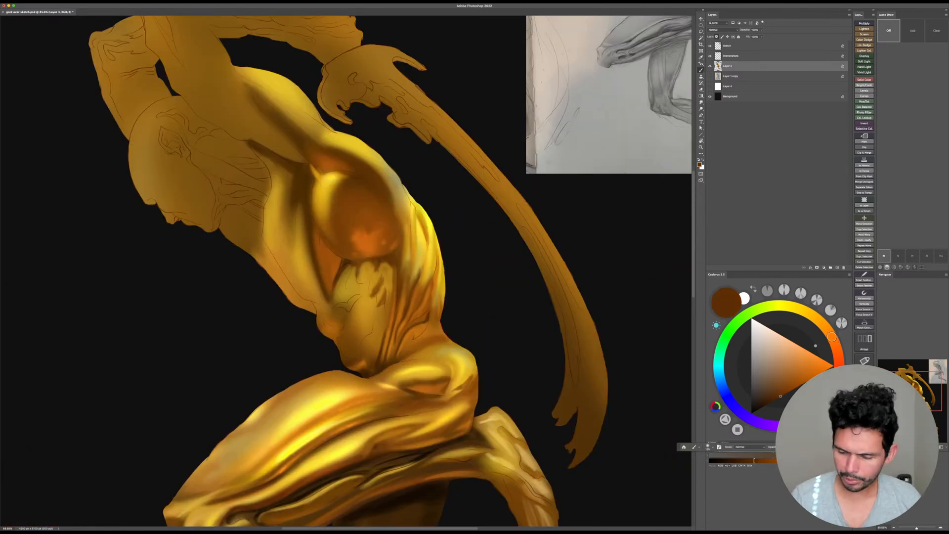
{"action": "left_click", "coordinate": [773, 399]}
{"action": "left_click_drag", "start_coordinate": [832, 338], "coordinate": [835, 345]}
{"action": "left_click_drag", "start_coordinate": [772, 399], "coordinate": [772, 401]}
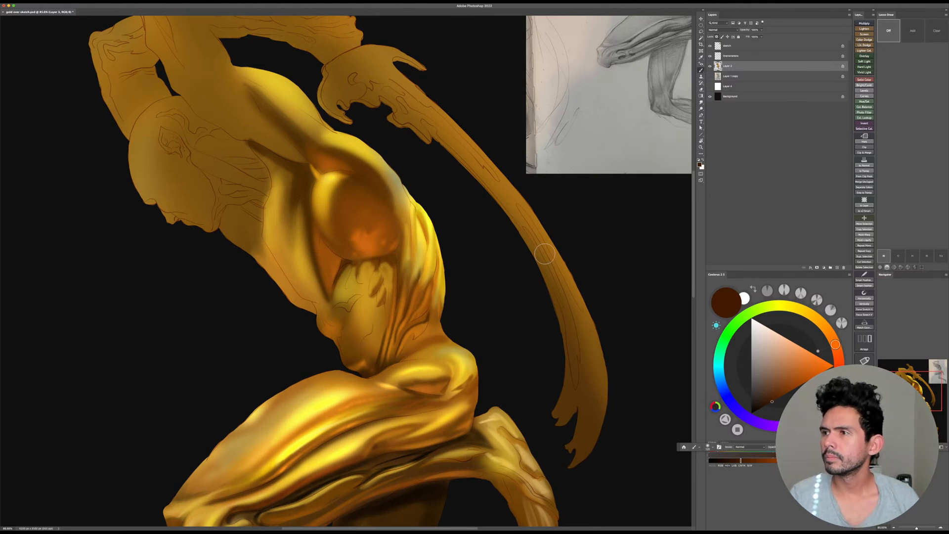
Step: Rotate the canvas and lasso the orange wedge beside the rounded chest muscle, redrawing the outline until it follows the muscle's edge
{"action": "key", "text": "r"}
{"action": "left_click_drag", "start_coordinate": [542, 246], "coordinate": [479, 277]}
{"action": "key", "text": "l"}
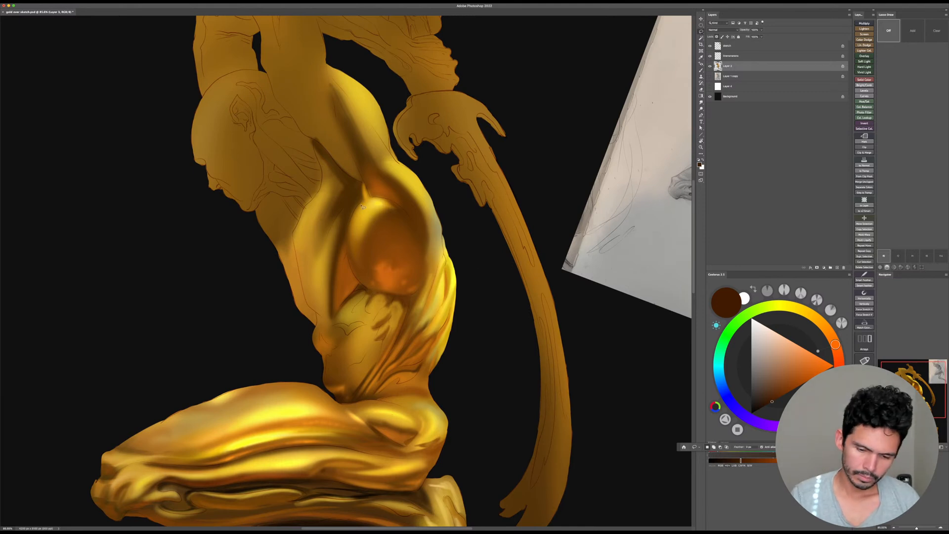
{"action": "left_click_drag", "start_coordinate": [350, 229], "coordinate": [359, 282]}
{"action": "key", "text": "super+z"}
{"action": "left_click_drag", "start_coordinate": [362, 202], "coordinate": [352, 259]}
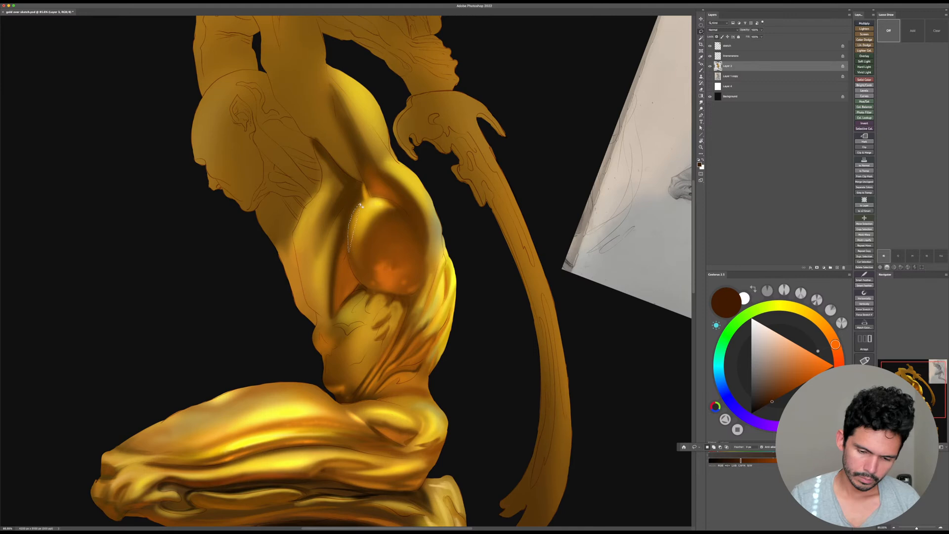
{"action": "key", "text": "super+z"}
{"action": "mouse_move", "coordinate": [362, 201]}
{"action": "left_mouse_down"}
{"action": "mouse_move", "coordinate": [348, 257]}
{"action": "mouse_move", "coordinate": [360, 283]}
{"action": "mouse_move", "coordinate": [349, 224]}
{"action": "mouse_move", "coordinate": [332, 323]}
{"action": "mouse_move", "coordinate": [362, 285]}
{"action": "left_mouse_up"}
{"action": "key", "text": "super+z"}
{"action": "key", "text": "b"}
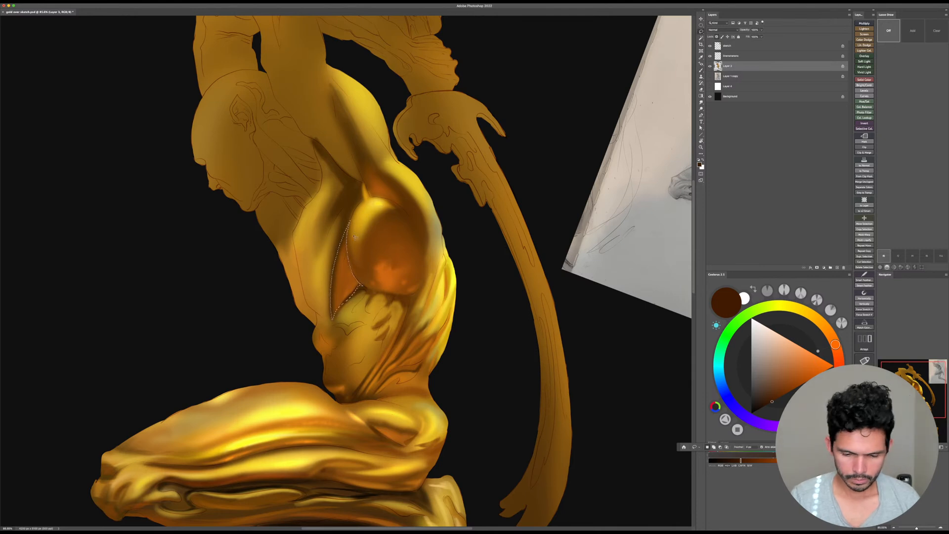
Step: Paint dark brown shadow inside the selected wedge along the rounded muscle with a larger brush, and deselect
{"action": "key", "text": "b"}
{"action": "key", "text": "bracketright"}
{"action": "key", "text": "bracketright"}
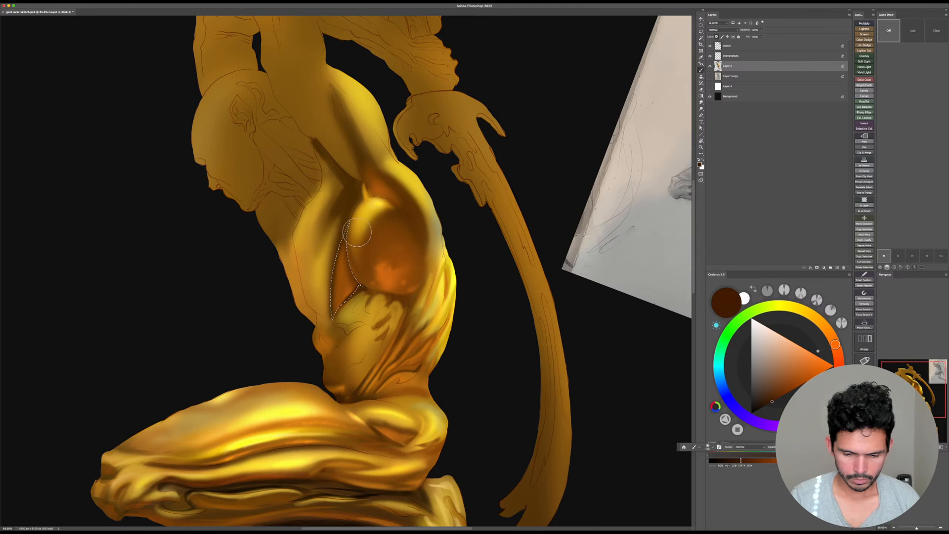
{"action": "left_click_drag", "start_coordinate": [356, 233], "coordinate": [362, 278]}
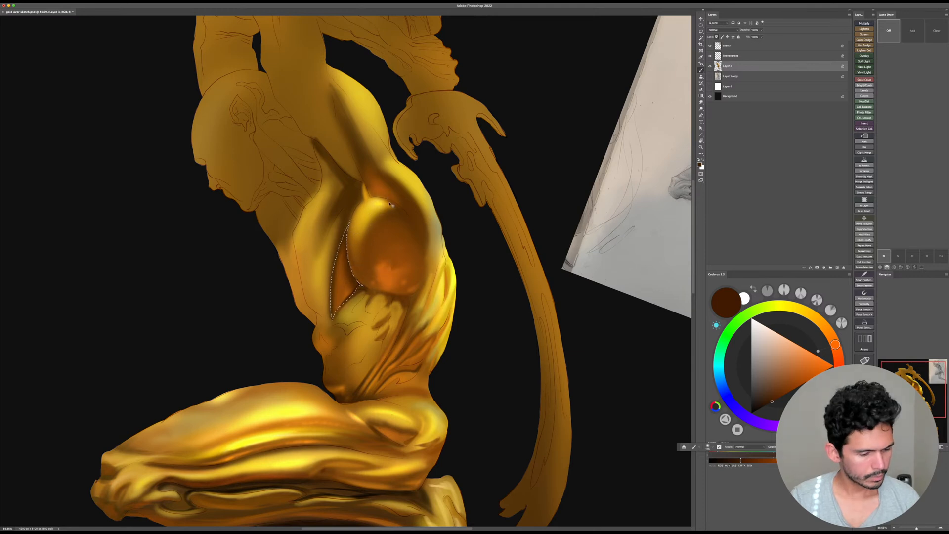
{"action": "key", "text": "super+d"}
Step: Retouch the dark edge between the rounded muscle and the orange wedge with a much smaller brush, undoing the unwanted stroke
{"action": "key", "text": "bracketleft"}
{"action": "key", "text": "bracketleft"}
{"action": "key", "text": "bracketleft"}
{"action": "key", "text": "bracketleft"}
{"action": "key", "text": "bracketleft"}
{"action": "key", "text": "bracketleft"}
{"action": "mouse_move", "coordinate": [348, 238]}
{"action": "left_mouse_down"}
{"action": "mouse_move", "coordinate": [365, 283]}
{"action": "mouse_move", "coordinate": [349, 232]}
{"action": "left_mouse_up"}
{"action": "key", "text": "bracketleft"}
{"action": "key", "text": "bracketleft"}
{"action": "key", "text": "super+z"}
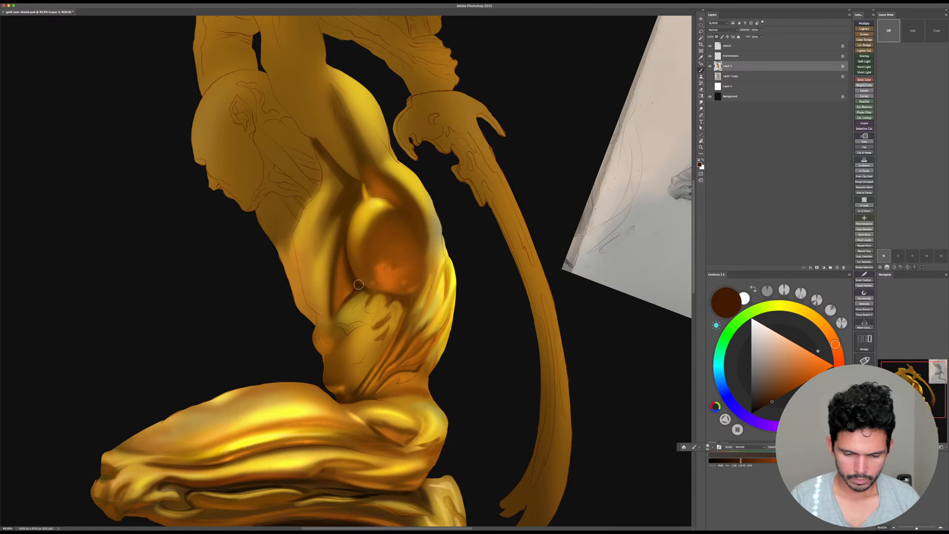
Step: Rotate the canvas, pick a darker brown, deepen the shadow line under the rounded muscle above the abdomen, and reset the rotation
{"action": "key", "text": "r"}
{"action": "left_click_drag", "start_coordinate": [368, 292], "coordinate": [441, 182]}
{"action": "key", "text": "b"}
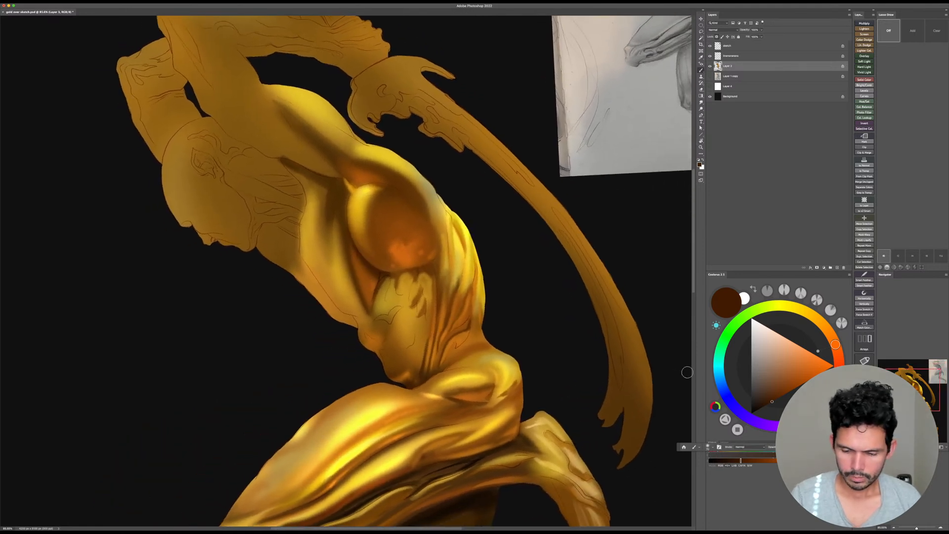
{"action": "left_click", "coordinate": [763, 407]}
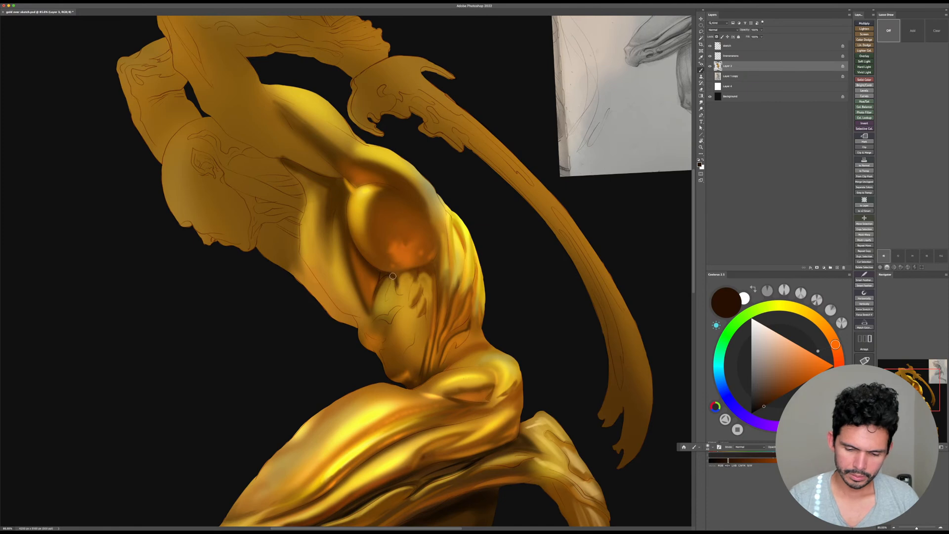
{"action": "key", "text": "Escape"}
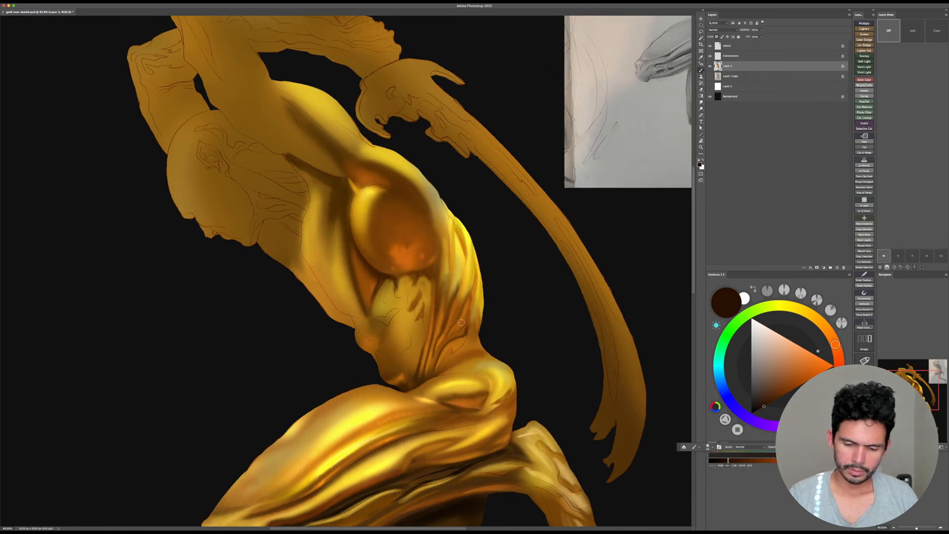
Step: Sample the orange below the rounded muscle, shift it to a darker red-brown, and paint both tones into the finger-like muscles beside the upper abdomen
{"action": "left_click", "coordinate": [413, 280], "text": "alt"}
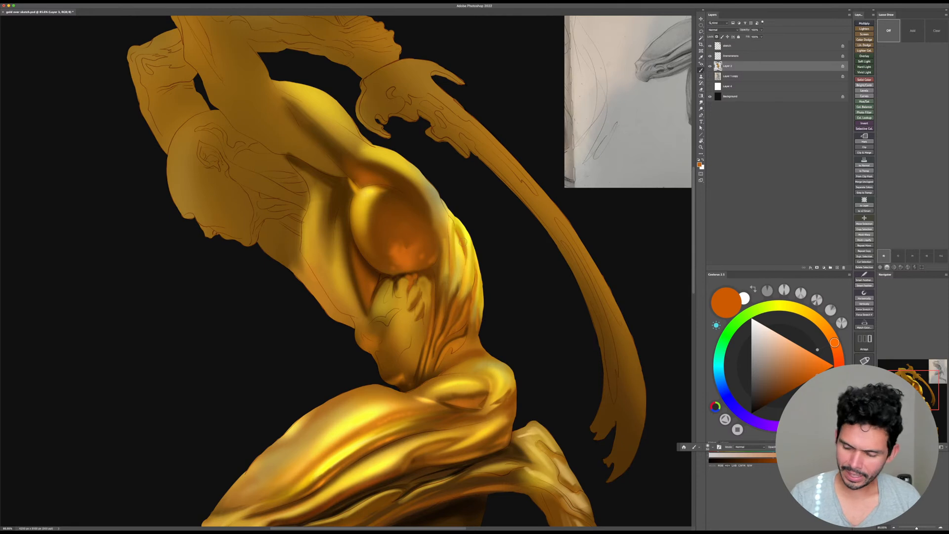
{"action": "left_click_drag", "start_coordinate": [817, 374], "coordinate": [803, 381]}
{"action": "left_click_drag", "start_coordinate": [834, 343], "coordinate": [838, 354]}
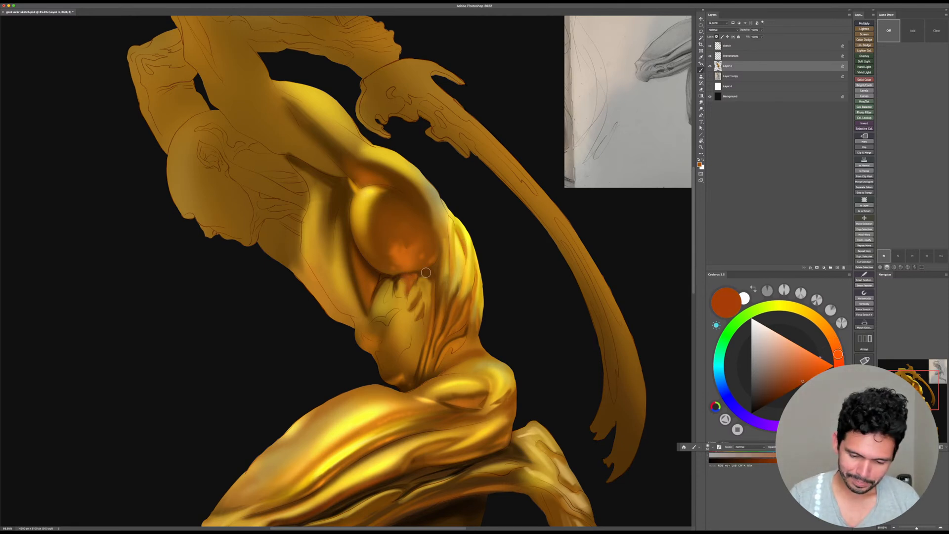
{"action": "left_click", "coordinate": [792, 390]}
{"action": "left_click", "coordinate": [790, 391]}
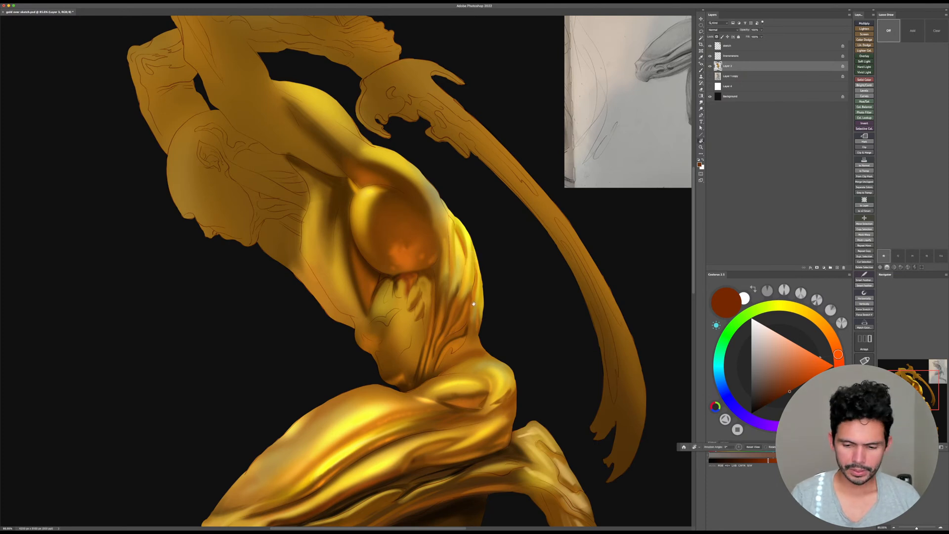
{"action": "left_click_drag", "start_coordinate": [421, 275], "coordinate": [417, 256]}
{"action": "key", "text": "bracketleft"}
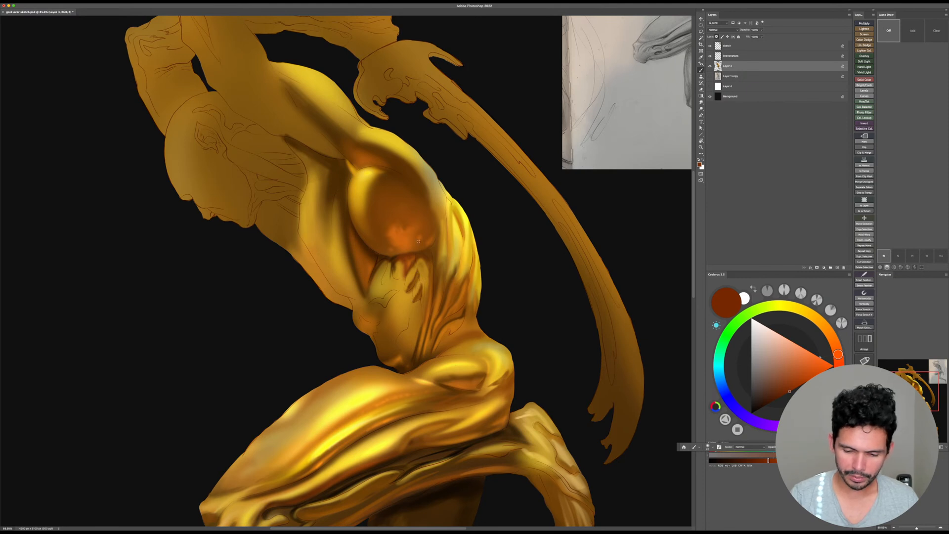
{"action": "left_click", "coordinate": [413, 259], "text": "alt"}
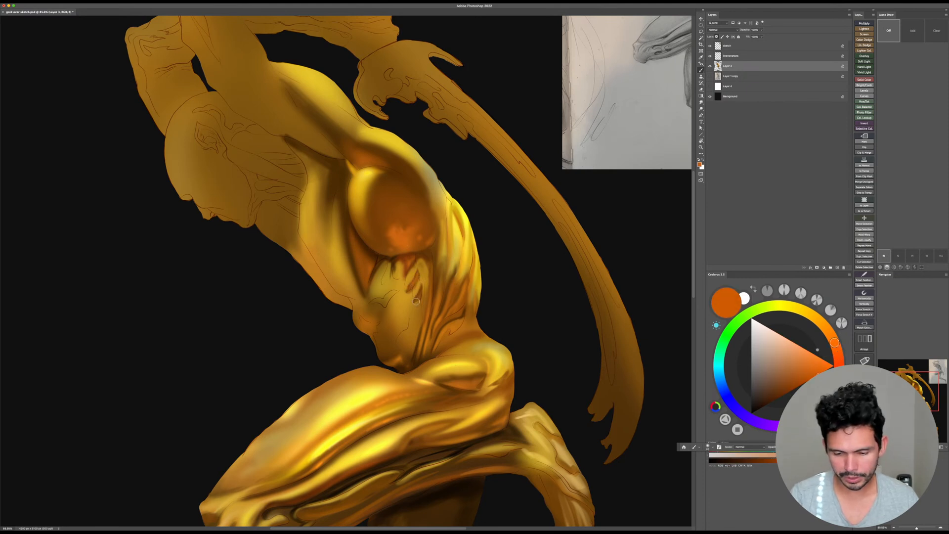
{"action": "left_click_drag", "start_coordinate": [416, 301], "coordinate": [419, 293]}
Step: Rotate the canvas, paint sampled bright yellow highlights between the finger-like flank muscles, undo the last two strokes, and reset the rotation
{"action": "key", "text": "r"}
{"action": "left_click_drag", "start_coordinate": [453, 238], "coordinate": [481, 307]}
{"action": "left_click", "coordinate": [466, 295], "text": "alt"}
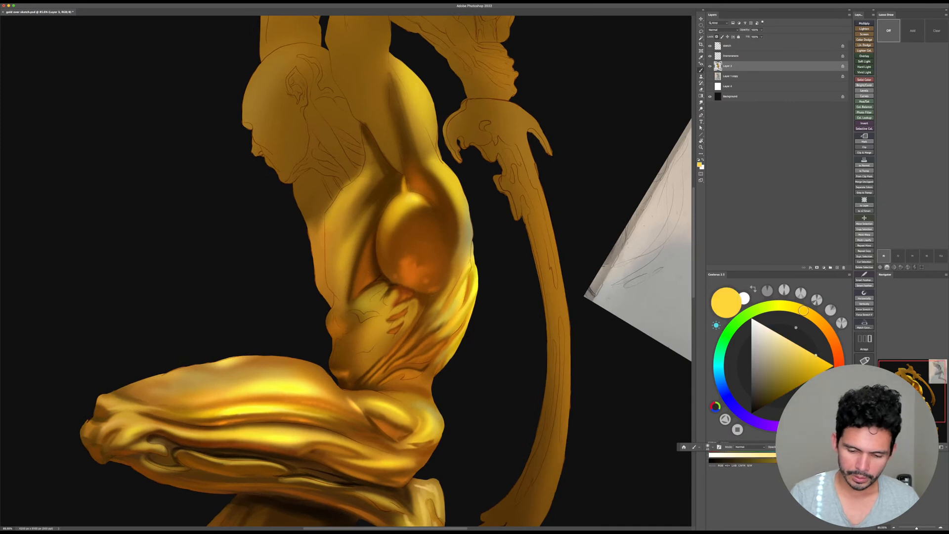
{"action": "mouse_move", "coordinate": [402, 306]}
{"action": "left_mouse_down"}
{"action": "mouse_move", "coordinate": [391, 316]}
{"action": "mouse_move", "coordinate": [399, 323]}
{"action": "mouse_move", "coordinate": [390, 353]}
{"action": "mouse_move", "coordinate": [403, 330]}
{"action": "mouse_move", "coordinate": [391, 350]}
{"action": "left_mouse_up"}
{"action": "key", "text": "super+z"}
{"action": "key", "text": "super+z"}
{"action": "key", "text": "Escape"}
Step: Review the whole figure, then sample the dark brown of the flank folds and enlarge the brush to shade the area above the hip
{"action": "left_click", "coordinate": [468, 252], "text": "alt"}
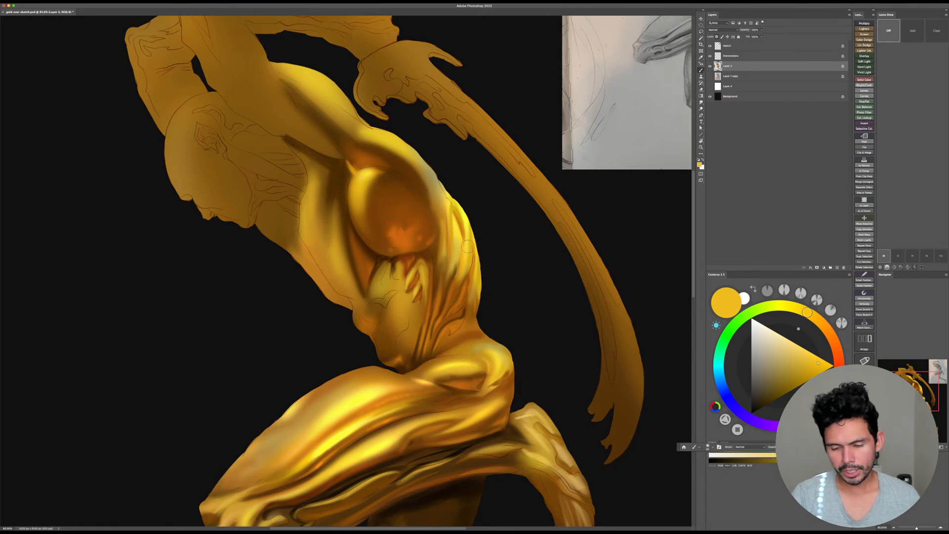
{"action": "left_click_drag", "start_coordinate": [511, 240], "coordinate": [496, 250]}
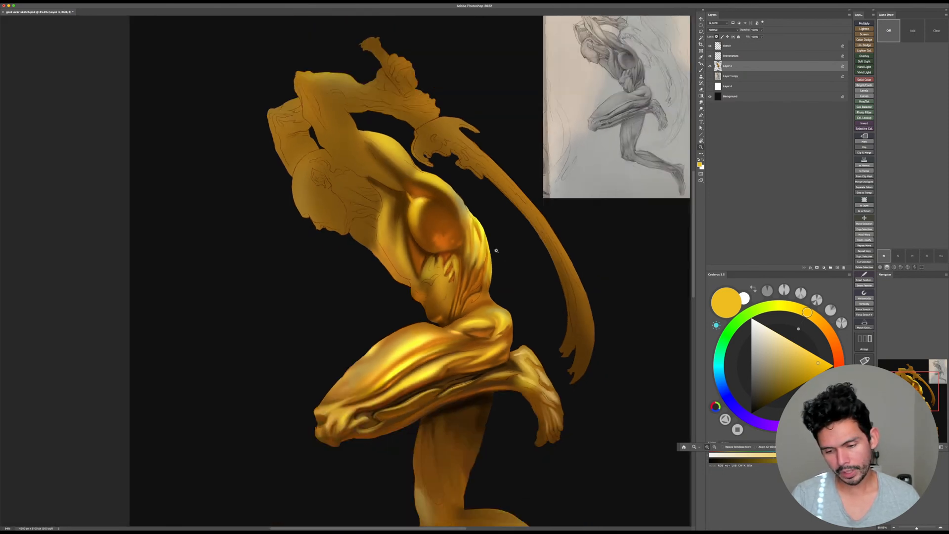
{"action": "left_click_drag", "start_coordinate": [559, 288], "coordinate": [511, 232]}
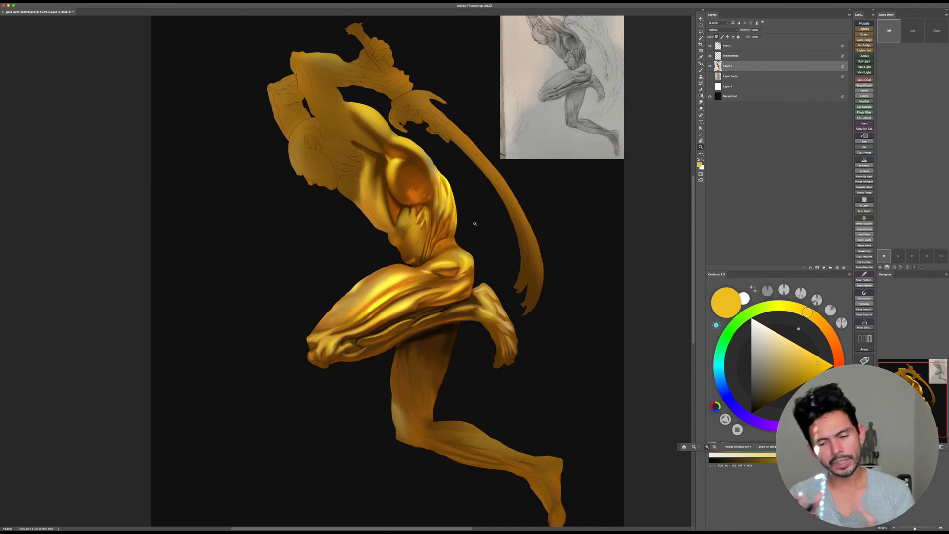
{"action": "key", "text": "b"}
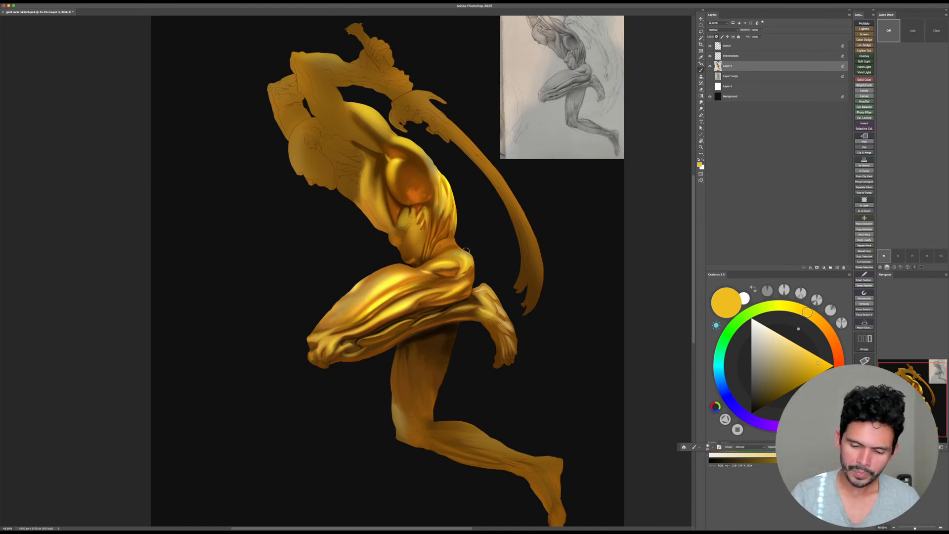
{"action": "left_click_drag", "start_coordinate": [434, 257], "coordinate": [448, 246]}
{"action": "left_click", "coordinate": [425, 258], "text": "alt"}
{"action": "key", "text": "bracketright"}
{"action": "key", "text": "bracketright"}
{"action": "key", "text": "bracketright"}
{"action": "key", "text": "bracketright"}
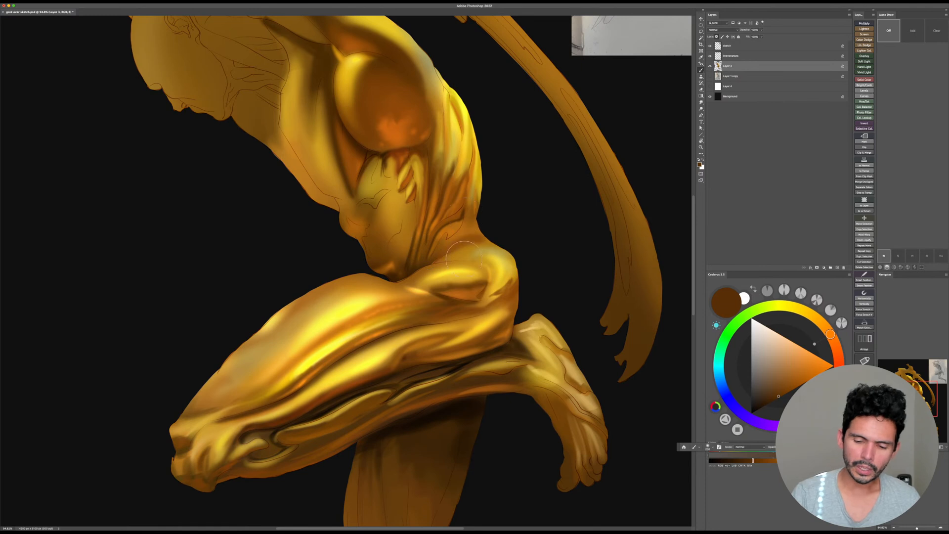
Step: Rotate the canvas, paint sampled golden yellow along the folds between the abdomen and flank, and reset the rotation
{"action": "key", "text": "r"}
{"action": "left_click_drag", "start_coordinate": [519, 205], "coordinate": [522, 338]}
{"action": "left_click", "coordinate": [452, 234], "text": "alt"}
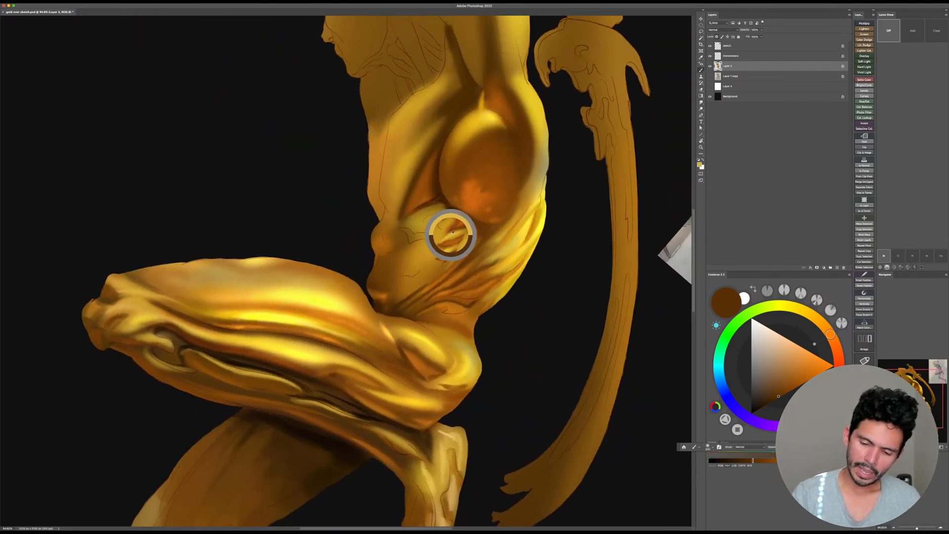
{"action": "mouse_move", "coordinate": [402, 297]}
{"action": "left_mouse_down"}
{"action": "mouse_move", "coordinate": [433, 268]}
{"action": "mouse_move", "coordinate": [428, 279]}
{"action": "mouse_move", "coordinate": [454, 302]}
{"action": "mouse_move", "coordinate": [453, 342]}
{"action": "left_mouse_up"}
{"action": "key", "text": "bracketleft"}
{"action": "key", "text": "Escape"}
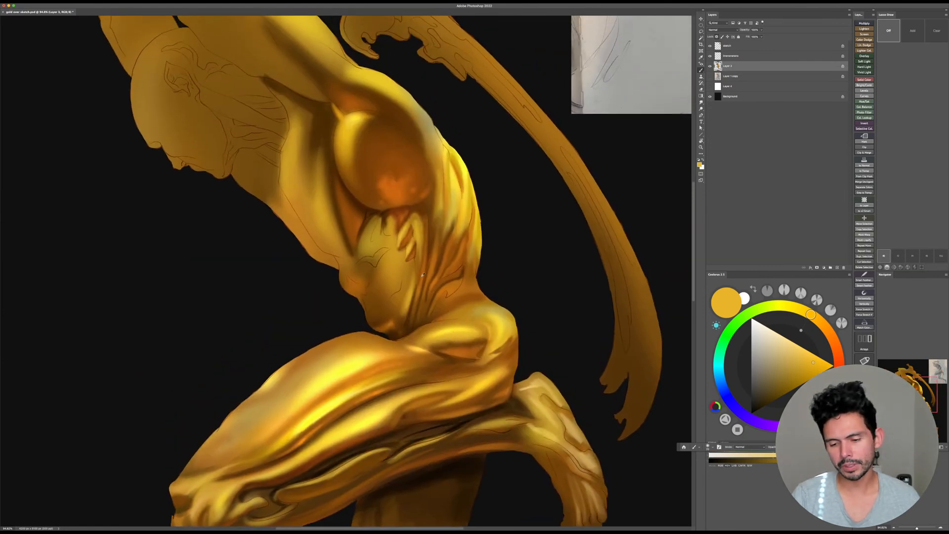
Step: Refine the narrow folds beside the lower abdomen with a smaller brush and a gold sampled above the hip
{"action": "left_click", "coordinate": [457, 291], "text": "alt"}
{"action": "key", "text": "bracketleft"}
{"action": "key", "text": "bracketleft"}
{"action": "left_click_drag", "start_coordinate": [412, 287], "coordinate": [419, 273]}
{"action": "left_click_drag", "start_coordinate": [404, 311], "coordinate": [398, 327]}
{"action": "left_click", "coordinate": [407, 303], "text": "alt"}
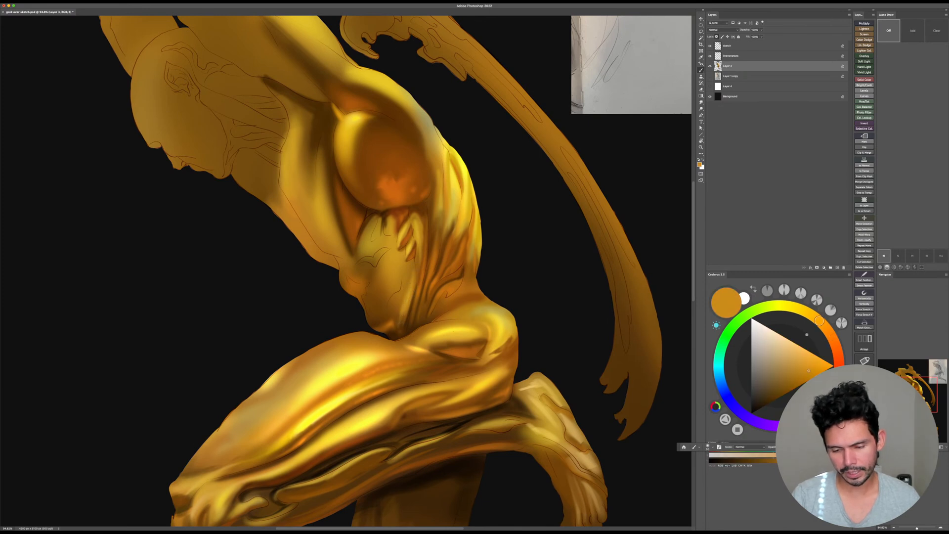
Step: Rotate the canvas, enlarge the brush, brighten the upper abdomen with yellow sampled from the flank, and reset the rotation
{"action": "left_click", "coordinate": [394, 316], "text": "alt"}
{"action": "key", "text": "bracketright"}
{"action": "key", "text": "bracketright"}
{"action": "key", "text": "bracketright"}
{"action": "key", "text": "bracketright"}
{"action": "key", "text": "bracketright"}
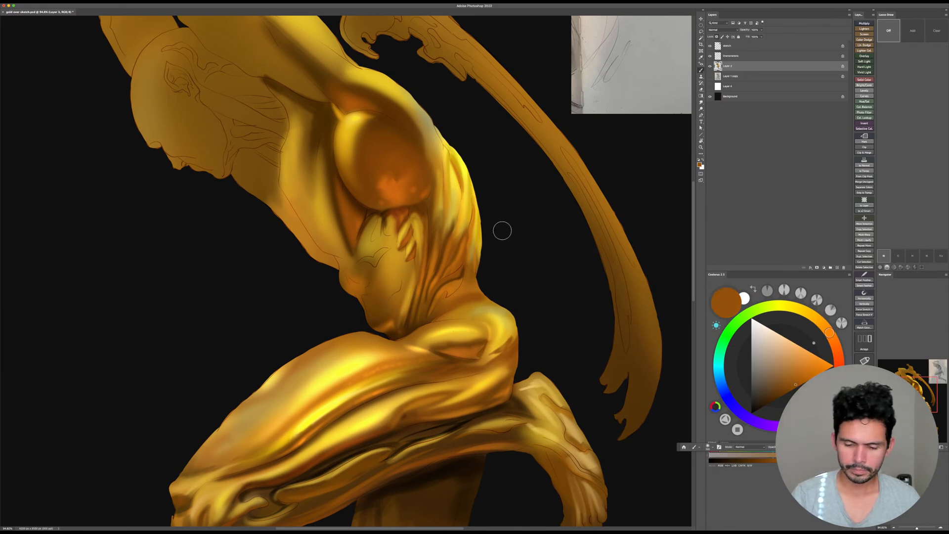
{"action": "key", "text": "r"}
{"action": "left_click_drag", "start_coordinate": [502, 229], "coordinate": [489, 252]}
{"action": "left_click", "coordinate": [483, 245], "text": "alt"}
{"action": "key", "text": "bracketright"}
{"action": "mouse_move", "coordinate": [413, 278]}
{"action": "left_mouse_down"}
{"action": "mouse_move", "coordinate": [395, 286]}
{"action": "mouse_move", "coordinate": [389, 261]}
{"action": "mouse_move", "coordinate": [378, 258]}
{"action": "left_mouse_up"}
{"action": "key", "text": "Escape"}
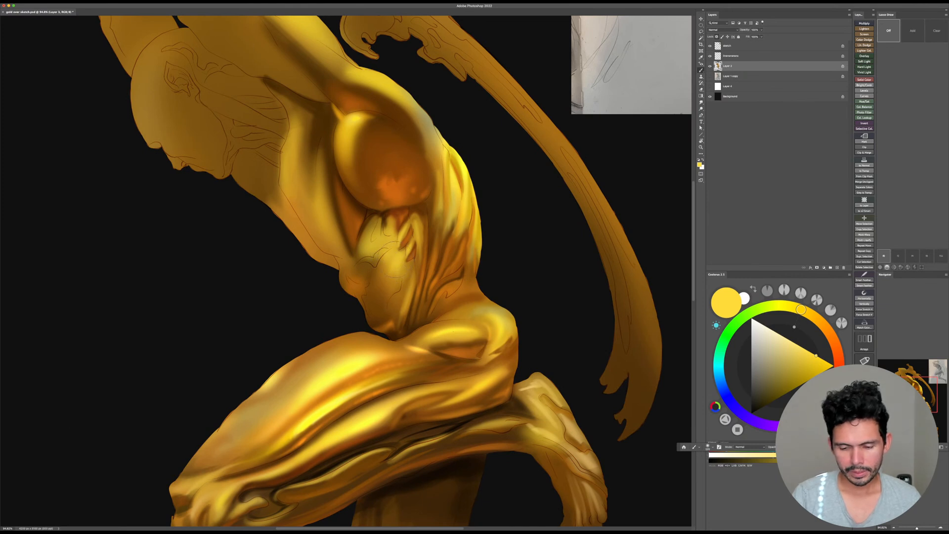
Step: Sample burnt orange from the shadow beside the abdomen and darken the abdomen's front and lower part with a smaller brush
{"action": "key", "text": "bracketleft"}
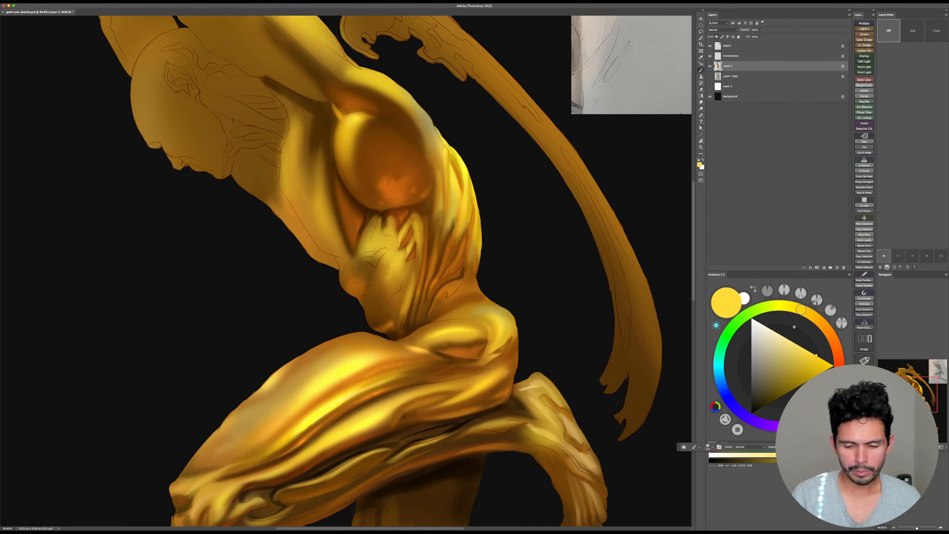
{"action": "left_click", "coordinate": [365, 264], "text": "alt"}
{"action": "left_click", "coordinate": [367, 234], "text": "alt"}
{"action": "key", "text": "bracketleft"}
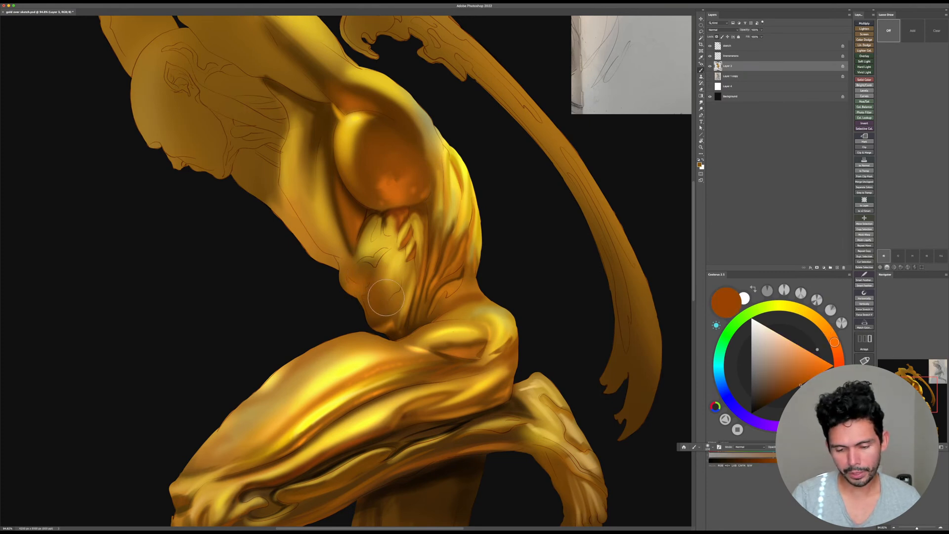
Step: Sample golden yellows from the abdomen and extend its highlight down the middle, blending around the small dark crease
{"action": "left_click", "coordinate": [398, 267], "text": "alt"}
{"action": "mouse_move", "coordinate": [386, 262]}
{"action": "left_mouse_down"}
{"action": "mouse_move", "coordinate": [377, 275]}
{"action": "mouse_move", "coordinate": [364, 271]}
{"action": "mouse_move", "coordinate": [384, 300]}
{"action": "left_mouse_up"}
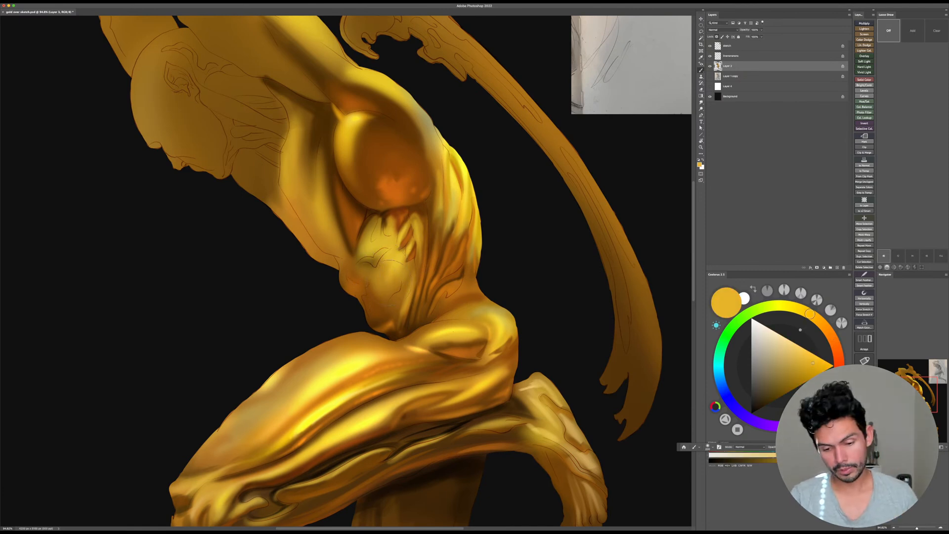
{"action": "left_click", "coordinate": [376, 300], "text": "alt"}
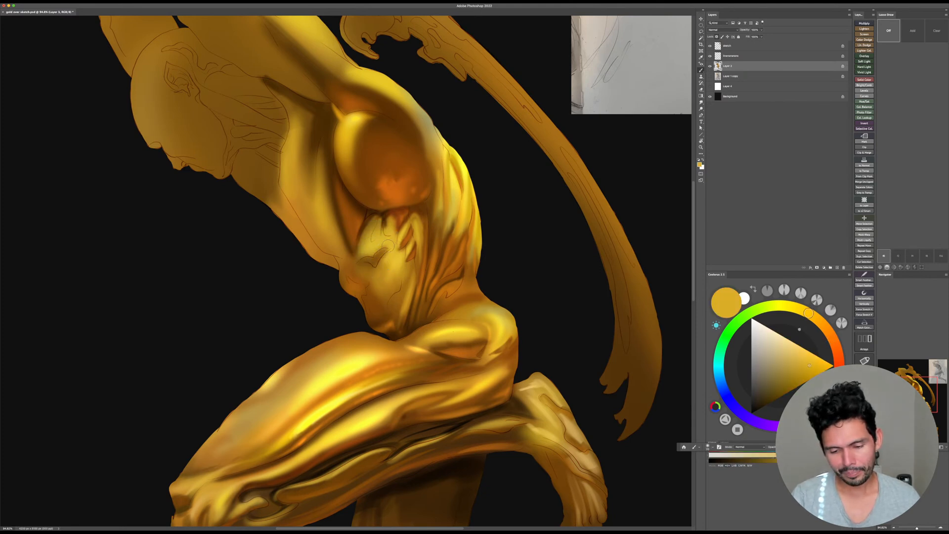
{"action": "left_click", "coordinate": [390, 251], "text": "alt"}
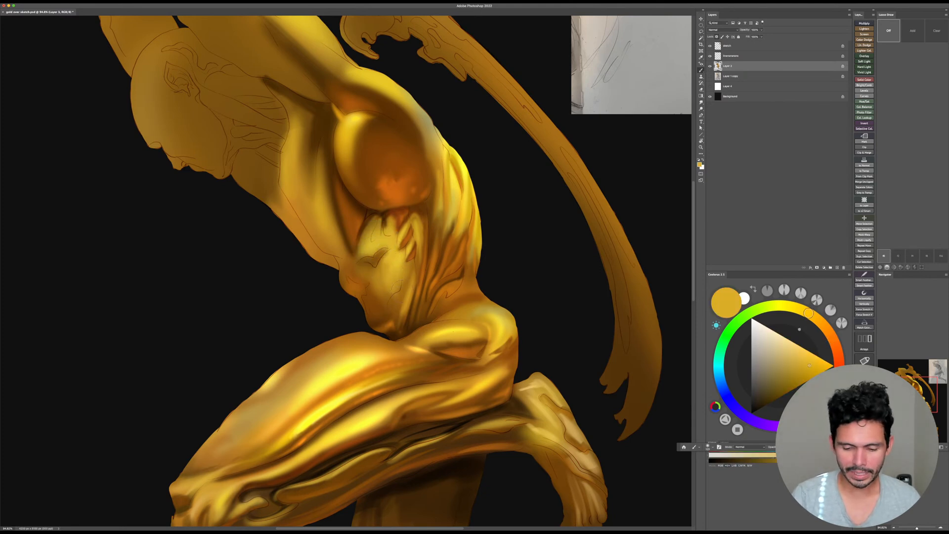
Step: Rotate the canvas, sample burnt orange from the rounded muscle, paint a shadow line down the abdomen, and reset the rotation
{"action": "key", "text": "r"}
{"action": "left_click_drag", "start_coordinate": [589, 149], "coordinate": [537, 362]}
{"action": "key", "text": "b"}
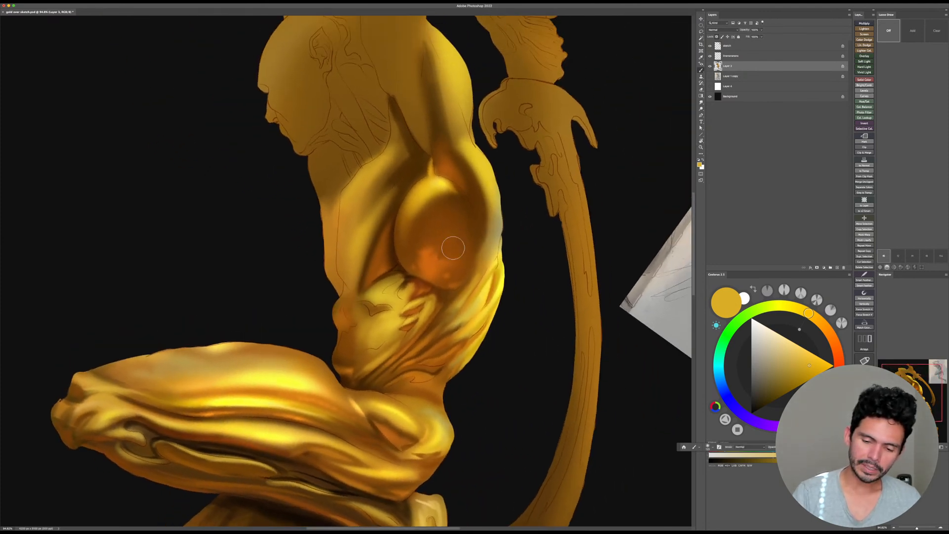
{"action": "left_click", "coordinate": [452, 247], "text": "alt"}
{"action": "mouse_move", "coordinate": [387, 307]}
{"action": "left_mouse_down"}
{"action": "mouse_move", "coordinate": [361, 318]}
{"action": "mouse_move", "coordinate": [380, 324]}
{"action": "left_mouse_up"}
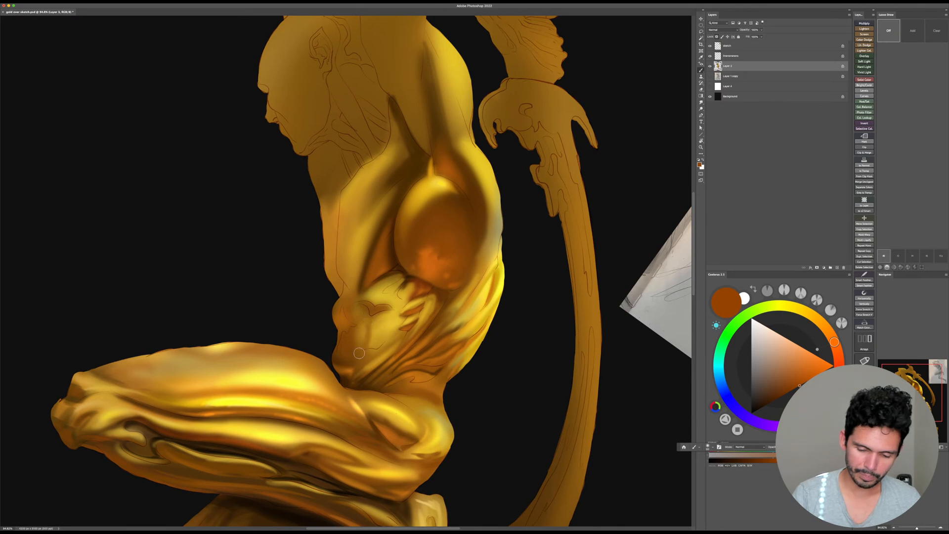
{"action": "key", "text": "Escape"}
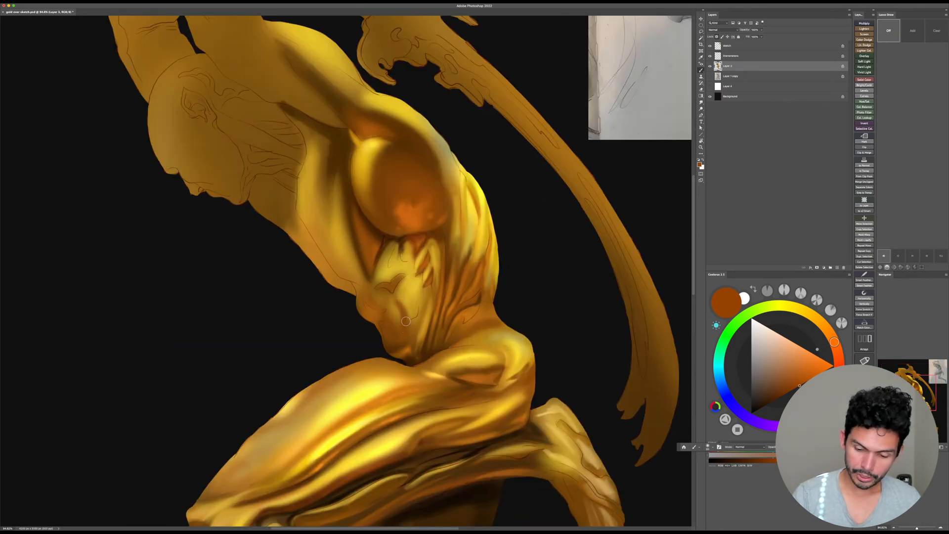
Step: Sample golden yellow from the abdomen, soften its lower front with a larger brush, and sample orange beneath the rounded muscle
{"action": "left_click", "coordinate": [402, 299], "text": "alt"}
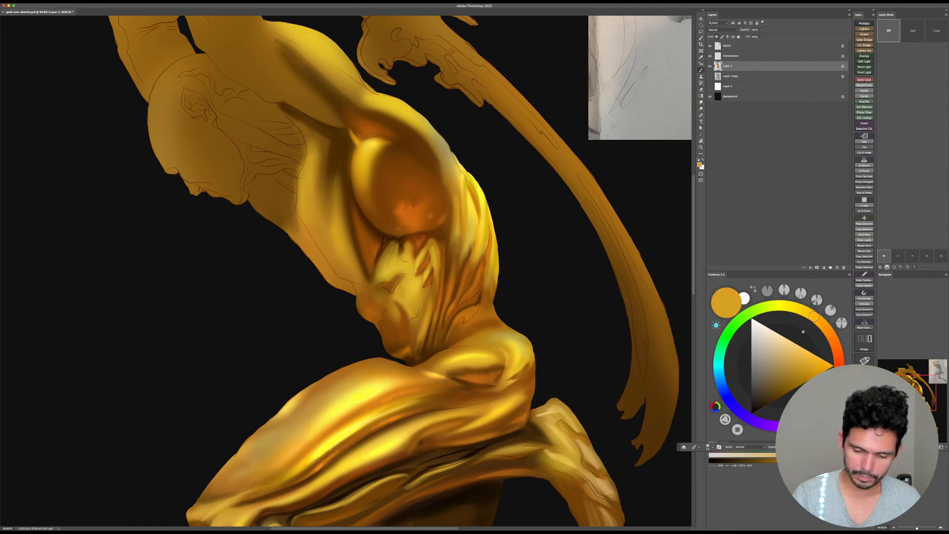
{"action": "key", "text": "bracketright"}
{"action": "left_click_drag", "start_coordinate": [411, 314], "coordinate": [409, 326]}
{"action": "left_click", "coordinate": [428, 292], "text": "alt"}
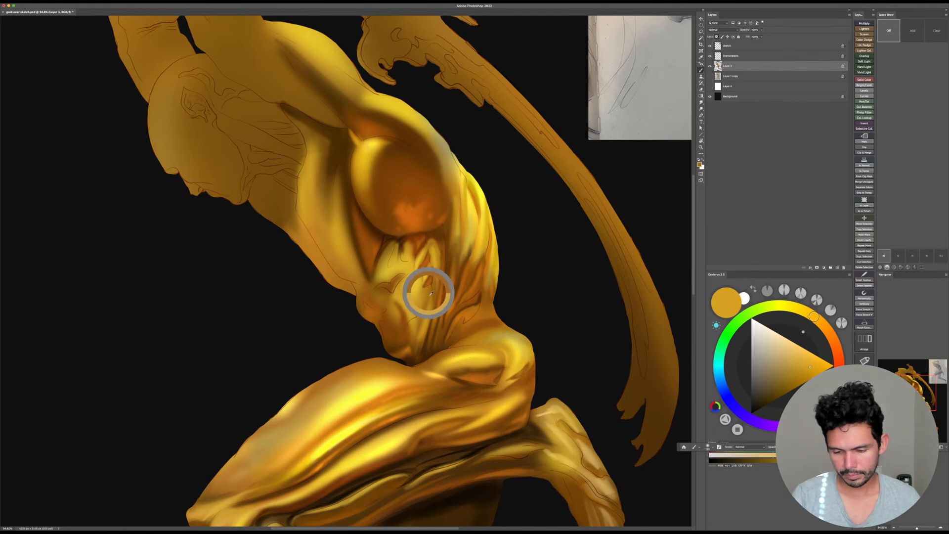
{"action": "left_click", "coordinate": [428, 258], "text": "alt"}
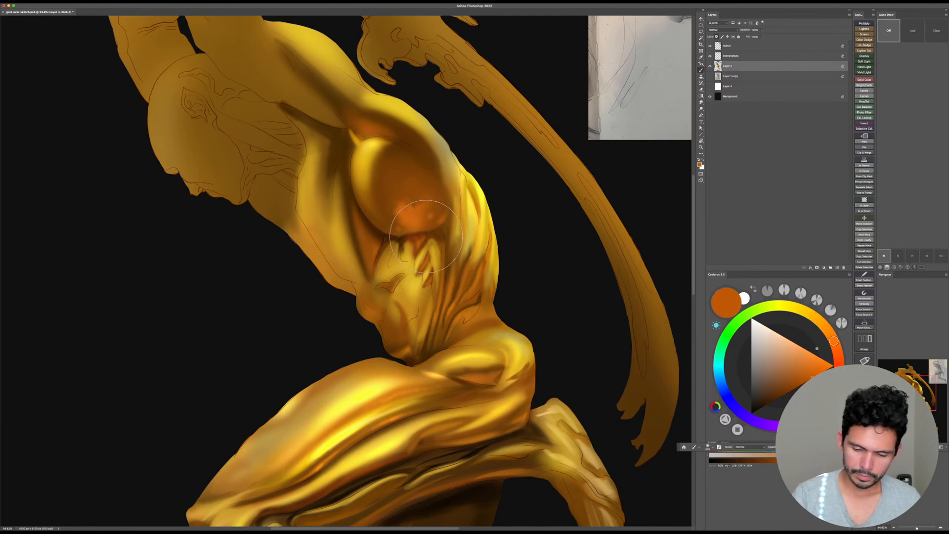
Step: Rotate the canvas, sample golden yellow from the upper abdomen, darken it to a brownish gold, and reset the rotation
{"action": "key", "text": "r"}
{"action": "left_click_drag", "start_coordinate": [459, 313], "coordinate": [459, 279]}
{"action": "left_click", "coordinate": [403, 248], "text": "alt"}
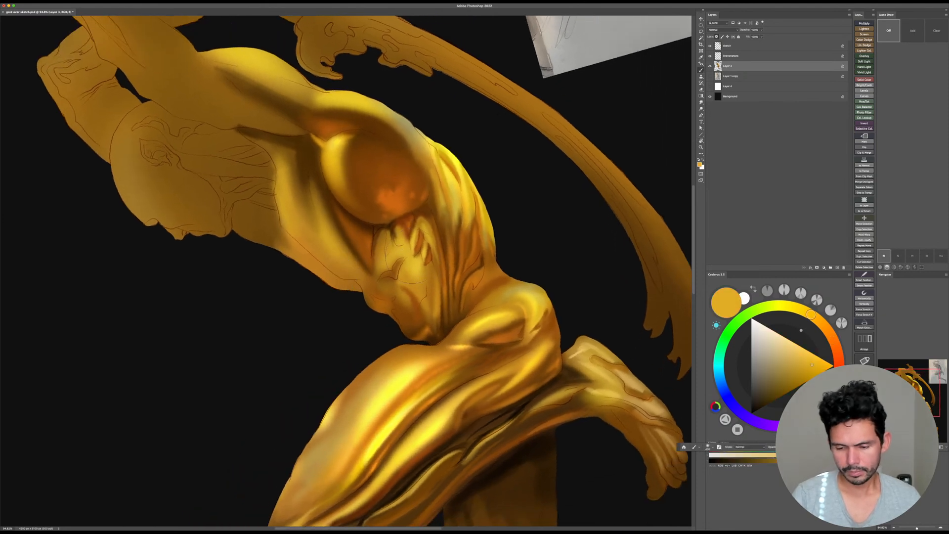
{"action": "key", "text": "["}
{"action": "left_click", "coordinate": [809, 374]}
{"action": "left_click", "coordinate": [818, 320]}
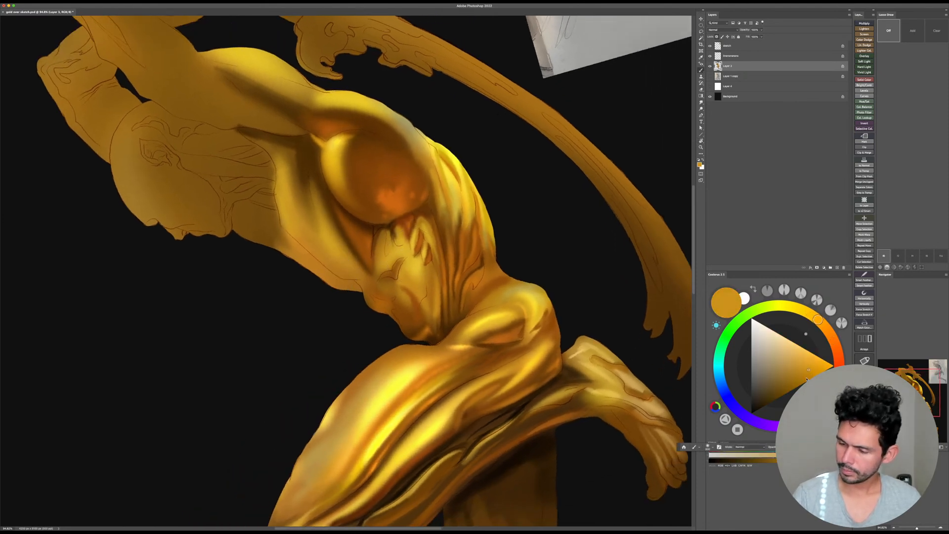
{"action": "left_click", "coordinate": [801, 383]}
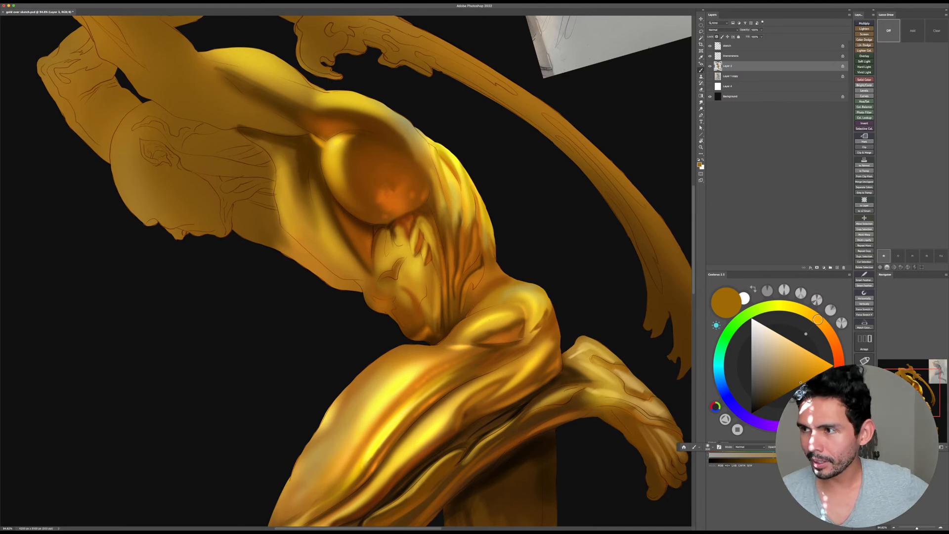
{"action": "key", "text": "Escape"}
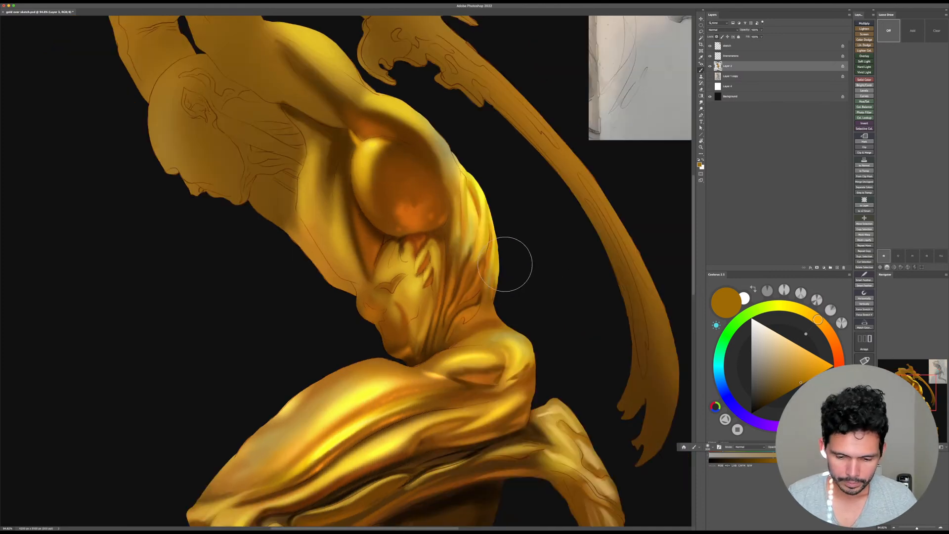
Step: Rotate the canvas, sample dark brown from the shadow beside the rounded muscle, and shift the colour to a warmer brown
{"action": "left_click_drag", "start_coordinate": [510, 277], "coordinate": [526, 289]}
{"action": "left_click", "coordinate": [382, 250], "text": "alt"}
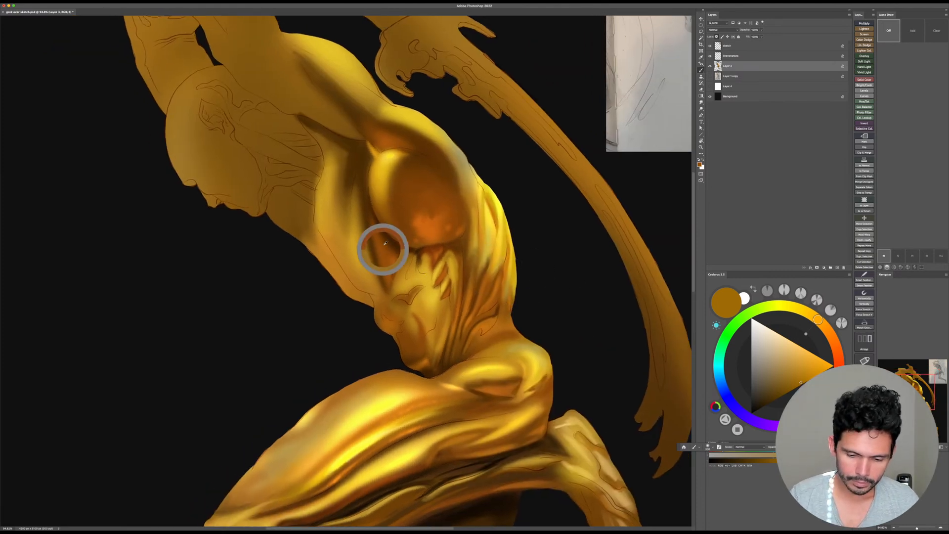
{"action": "key", "text": "r"}
{"action": "left_click_drag", "start_coordinate": [390, 227], "coordinate": [421, 255]}
{"action": "left_click", "coordinate": [407, 209], "text": "alt"}
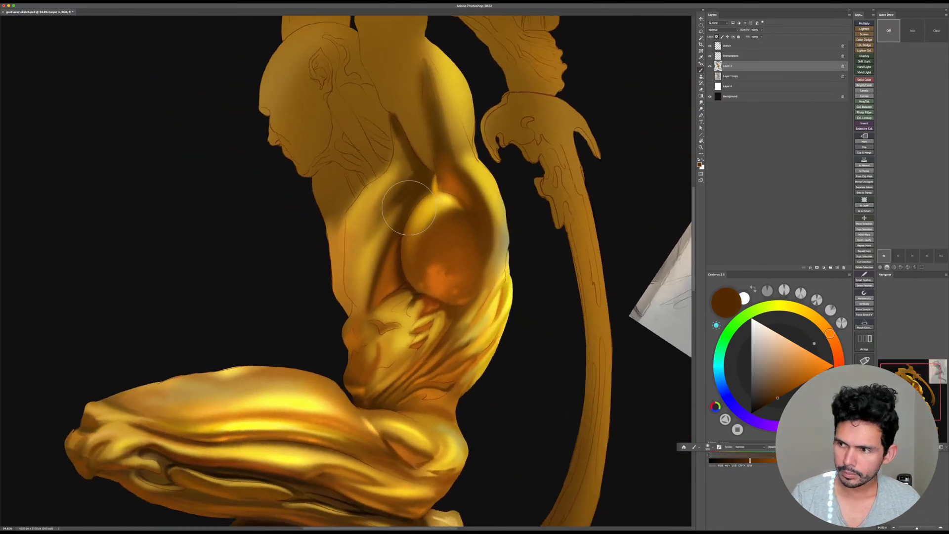
{"action": "left_click", "coordinate": [790, 391]}
Step: Rotate the canvas further, shrink the brush, and deepen the shadow beside the rounded muscle with sampled dark brown
{"action": "key", "text": "r"}
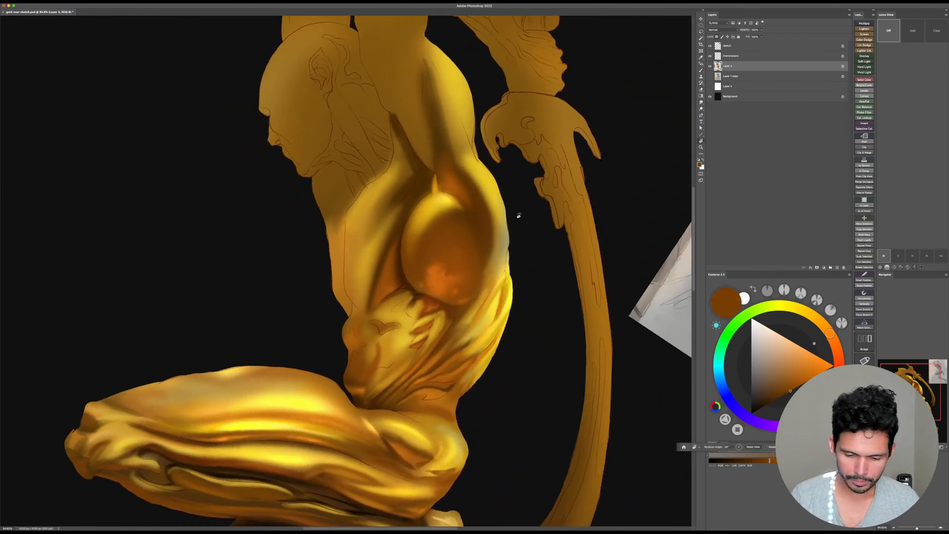
{"action": "left_click_drag", "start_coordinate": [519, 214], "coordinate": [499, 303]}
{"action": "key", "text": "bracketleft"}
{"action": "key", "text": "bracketleft"}
{"action": "key", "text": "bracketleft"}
{"action": "key", "text": "bracketleft"}
{"action": "key", "text": "bracketleft"}
{"action": "key", "text": "bracketleft"}
{"action": "key", "text": "bracketleft"}
{"action": "key", "text": "bracketleft"}
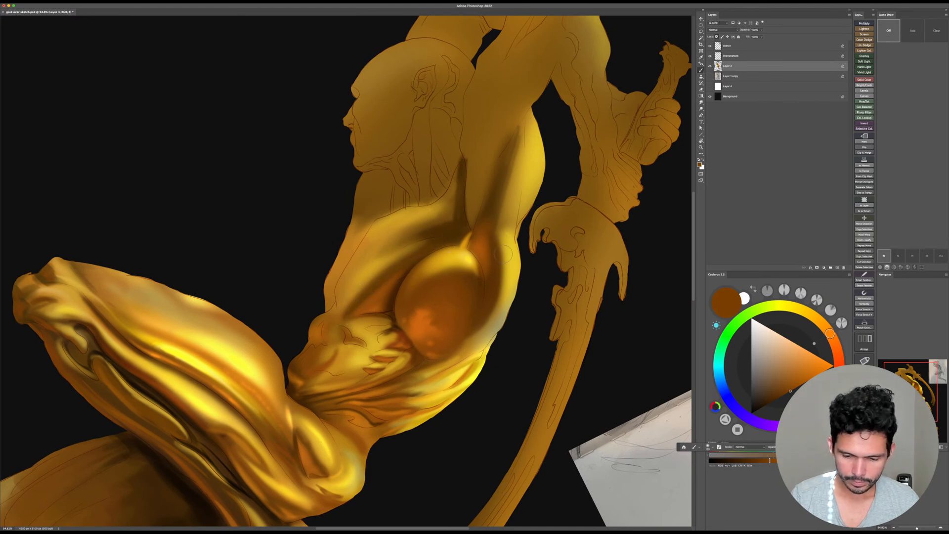
{"action": "left_click", "coordinate": [396, 292], "text": "alt"}
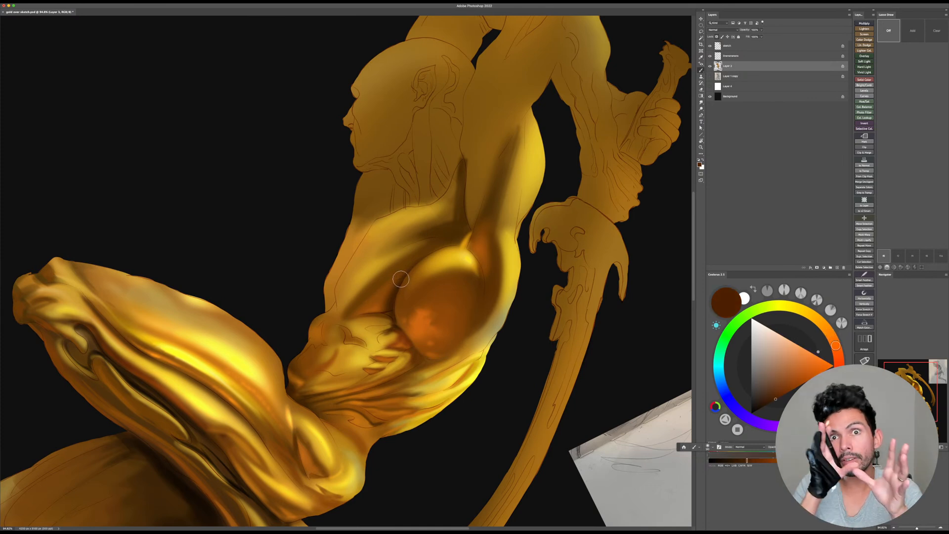
{"action": "key", "text": "bracketleft"}
{"action": "key", "text": "bracketleft"}
{"action": "key", "text": "bracketleft"}
{"action": "left_click", "coordinate": [401, 280], "text": "alt"}
{"action": "left_click_drag", "start_coordinate": [401, 280], "coordinate": [389, 291]}
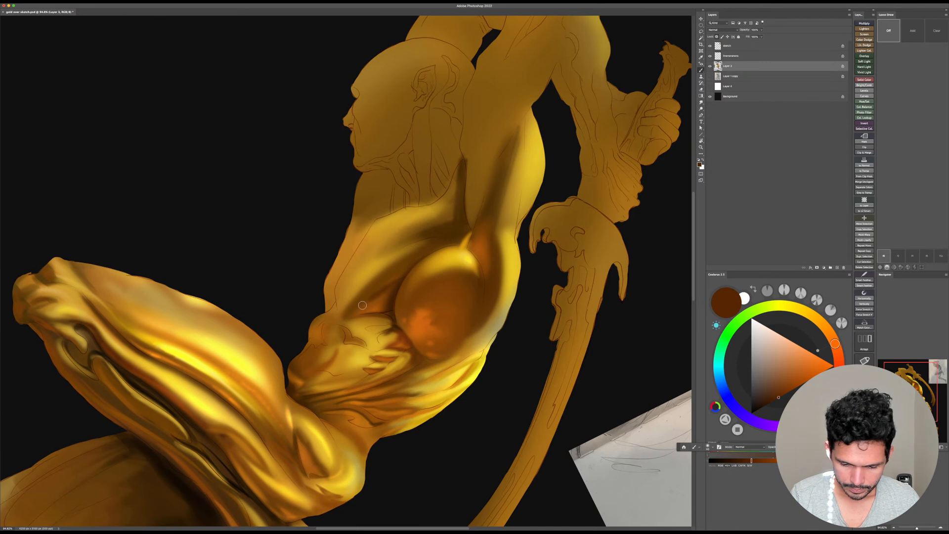
Step: Sample burnt orange from the shadow beside the rounded muscle, warm its lower part, and reset the canvas rotation
{"action": "left_click", "coordinate": [380, 295], "text": "alt"}
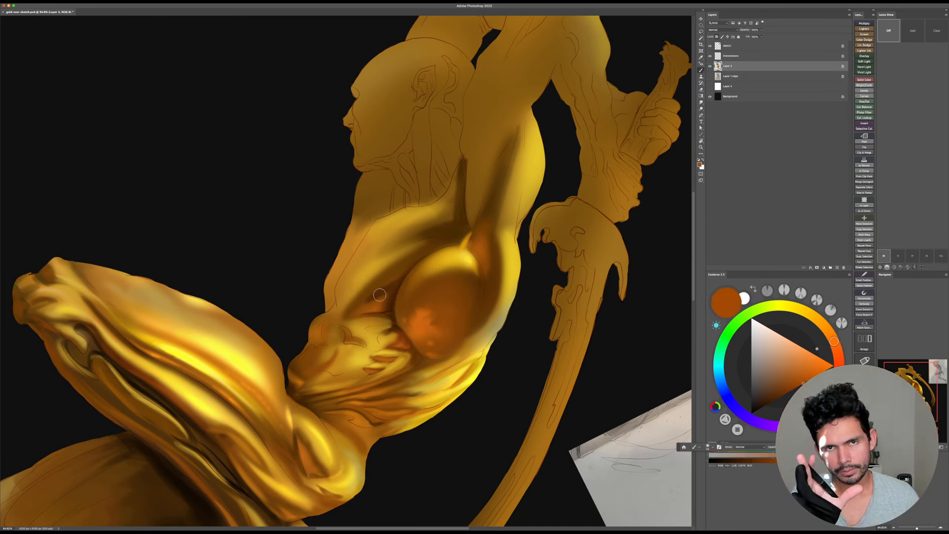
{"action": "left_click", "coordinate": [371, 293], "text": "alt"}
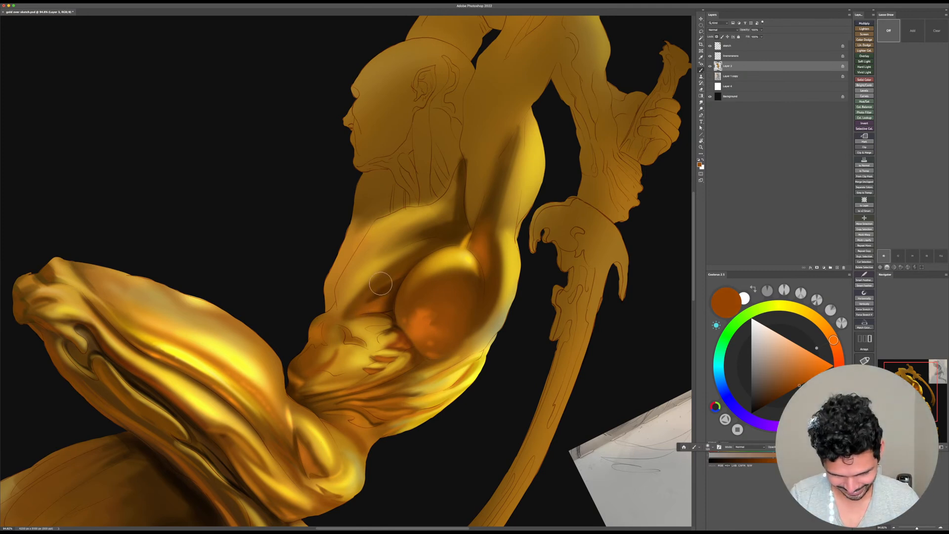
{"action": "key", "text": "Escape"}
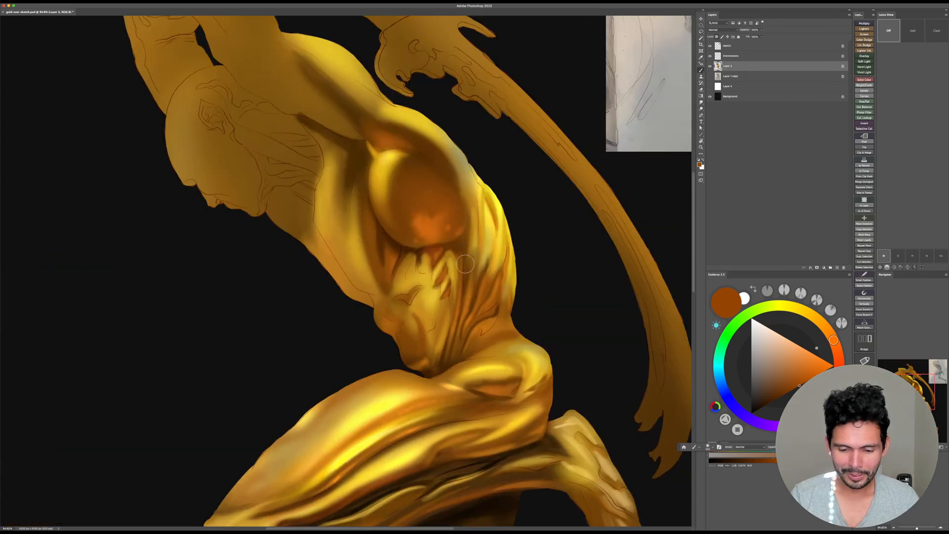
Step: Sample and brighten burnt orange, rotate the canvas, and paint an orange reflection along the chest shadow with a smaller brush
{"action": "left_click_drag", "start_coordinate": [430, 265], "coordinate": [451, 338]}
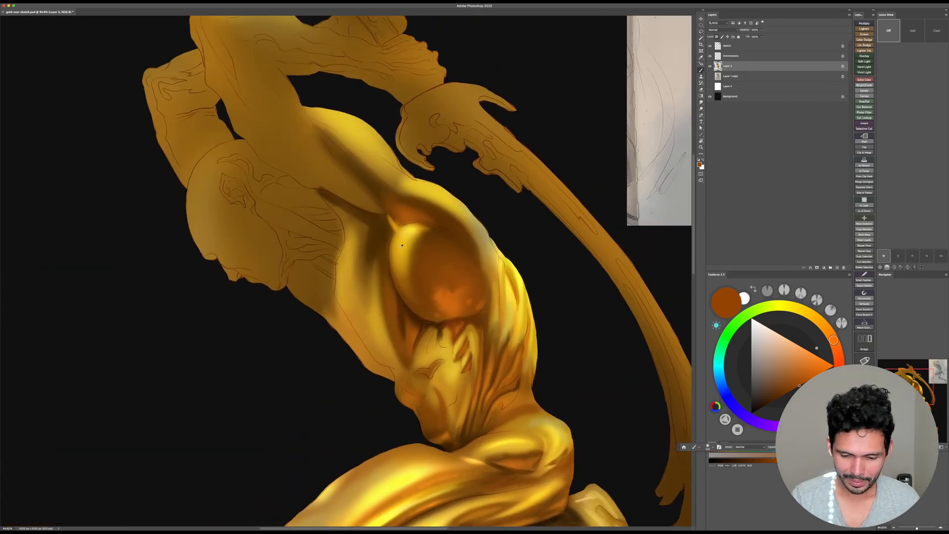
{"action": "left_click", "coordinate": [384, 233], "text": "alt"}
{"action": "left_click", "coordinate": [415, 329], "text": "alt"}
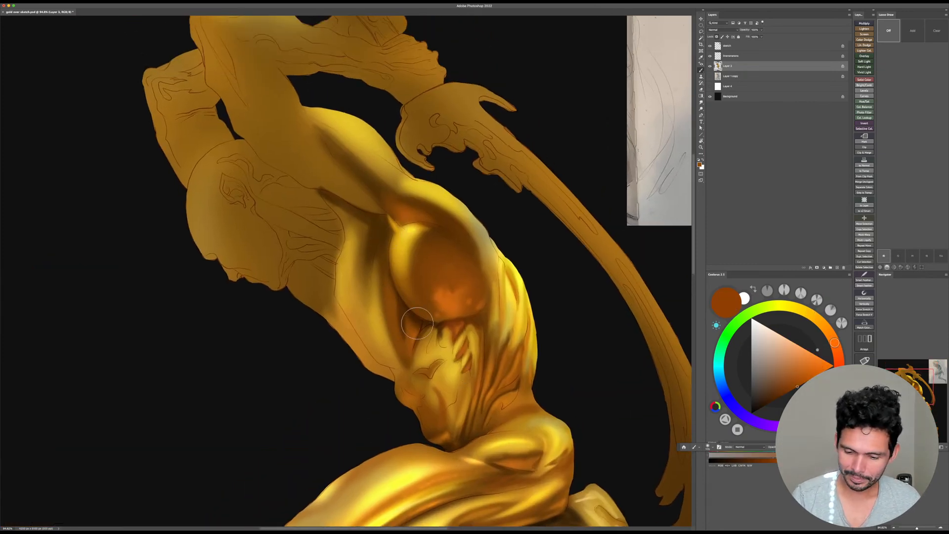
{"action": "left_click", "coordinate": [814, 375]}
{"action": "mouse_move", "coordinate": [419, 330]}
{"action": "left_mouse_down"}
{"action": "mouse_move", "coordinate": [339, 265]}
{"action": "mouse_move", "coordinate": [374, 296]}
{"action": "left_mouse_up"}
{"action": "key", "text": "bracketleft"}
{"action": "key", "text": "bracketleft"}
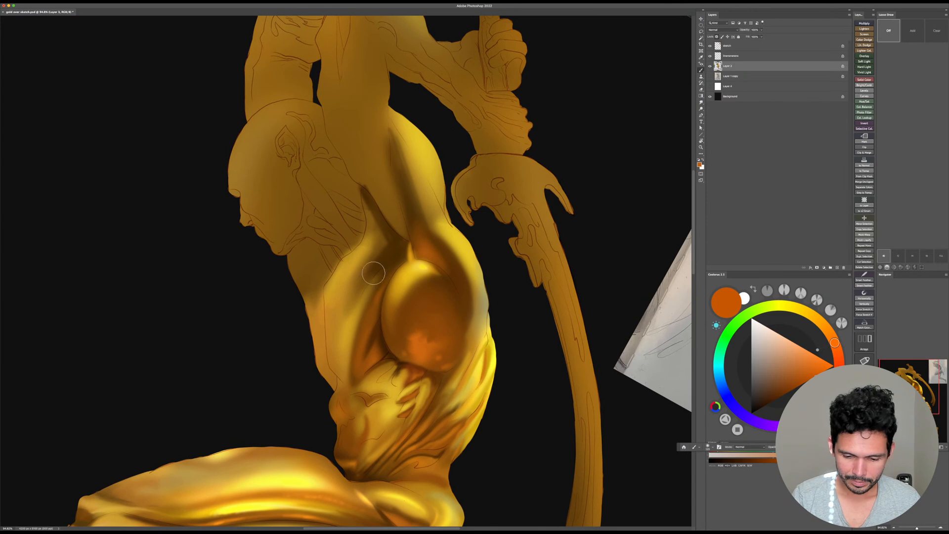
{"action": "key", "text": "bracketleft"}
{"action": "mouse_move", "coordinate": [371, 275]}
{"action": "left_mouse_down"}
{"action": "mouse_move", "coordinate": [354, 297]}
{"action": "mouse_move", "coordinate": [388, 256]}
{"action": "mouse_move", "coordinate": [359, 291]}
{"action": "left_mouse_up"}
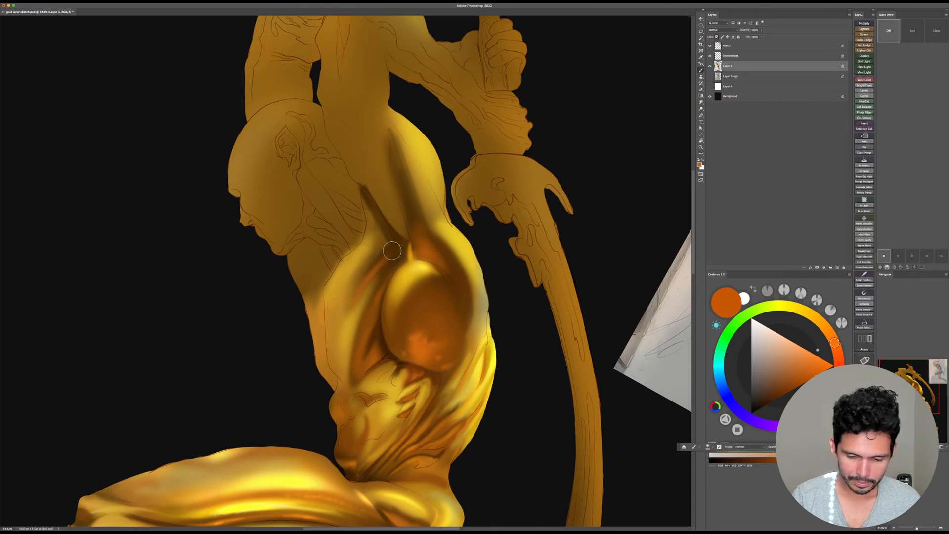
{"action": "left_click_drag", "start_coordinate": [391, 251], "coordinate": [358, 294]}
Step: Sample dark brown from the armpit, undo the first stroke, and sharpen the orange reflection's edge with a smaller brush
{"action": "left_click", "coordinate": [401, 243], "text": "alt"}
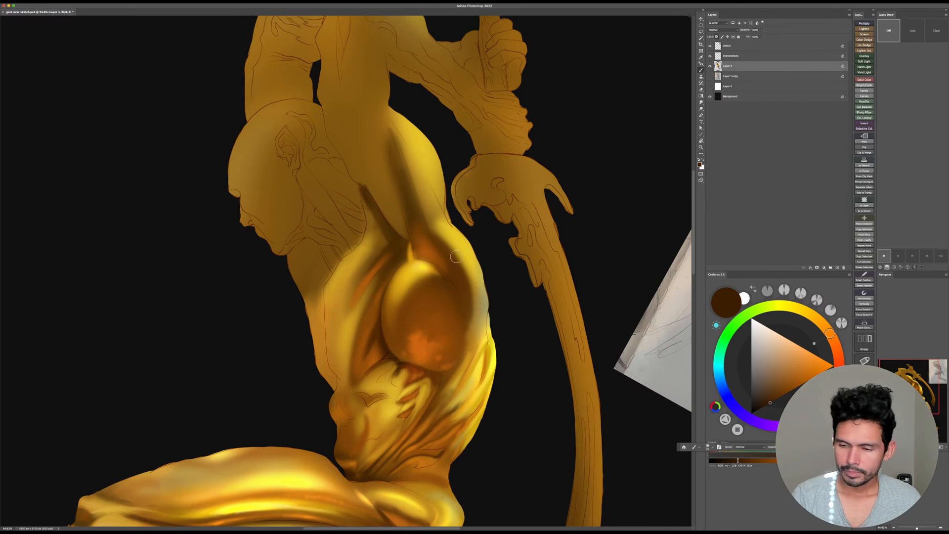
{"action": "left_click_drag", "start_coordinate": [381, 257], "coordinate": [354, 307]}
{"action": "key", "text": "["}
{"action": "key", "text": "super+z"}
{"action": "left_click_drag", "start_coordinate": [353, 307], "coordinate": [384, 266]}
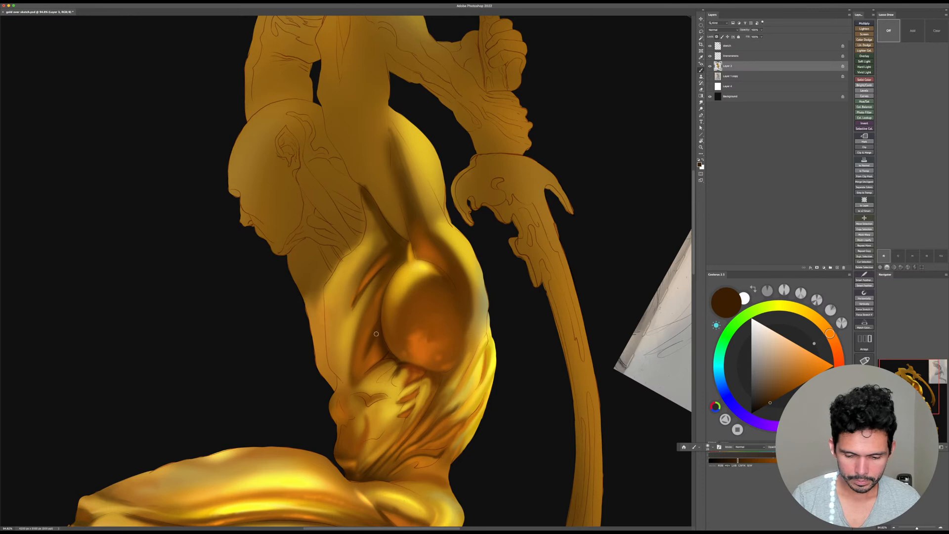
Step: Sample burnt orange from the rounded muscle, darken it, refine the chest's reflection strip with thin strokes, and reset the rotation
{"action": "left_click", "coordinate": [434, 313], "text": "alt"}
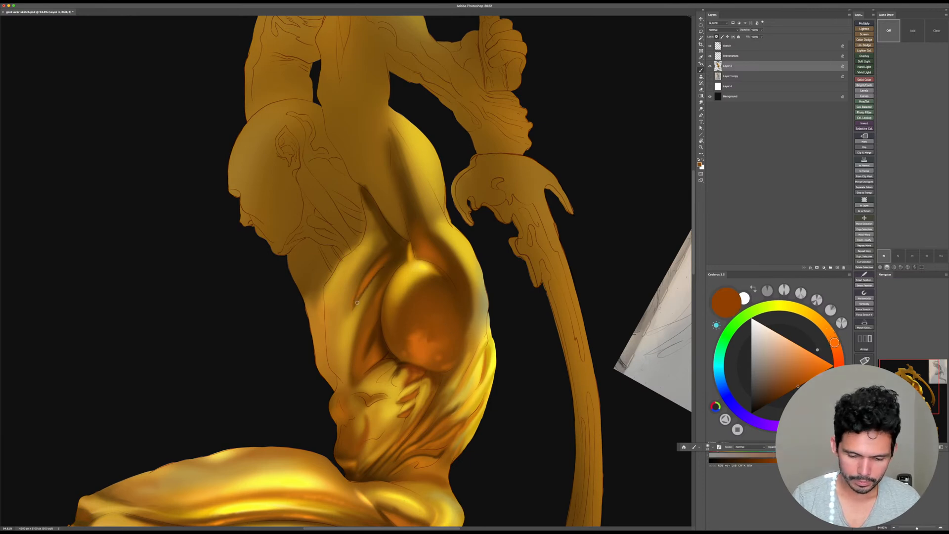
{"action": "left_click", "coordinate": [787, 394]}
{"action": "left_click_drag", "start_coordinate": [365, 292], "coordinate": [383, 270]}
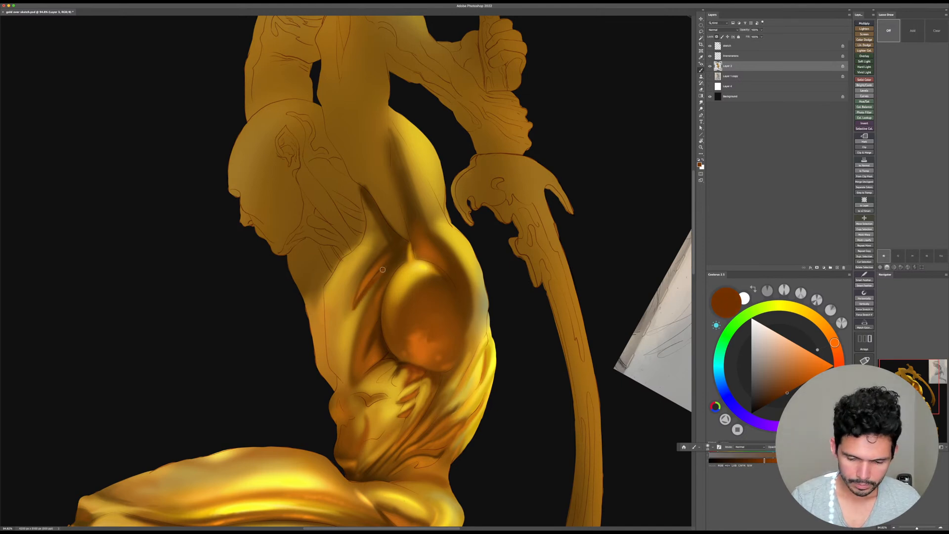
{"action": "left_click_drag", "start_coordinate": [365, 305], "coordinate": [358, 333]}
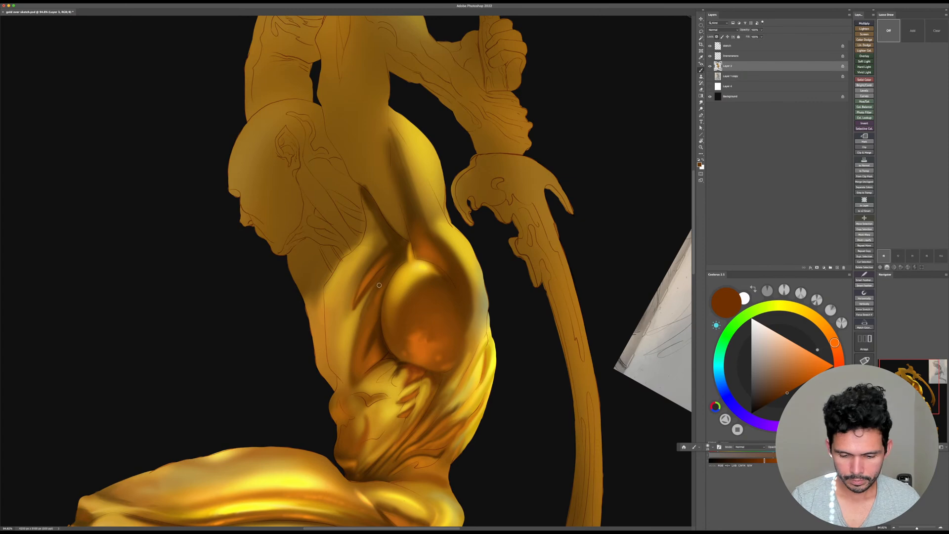
{"action": "key", "text": "r"}
{"action": "left_click_drag", "start_coordinate": [359, 353], "coordinate": [446, 265]}
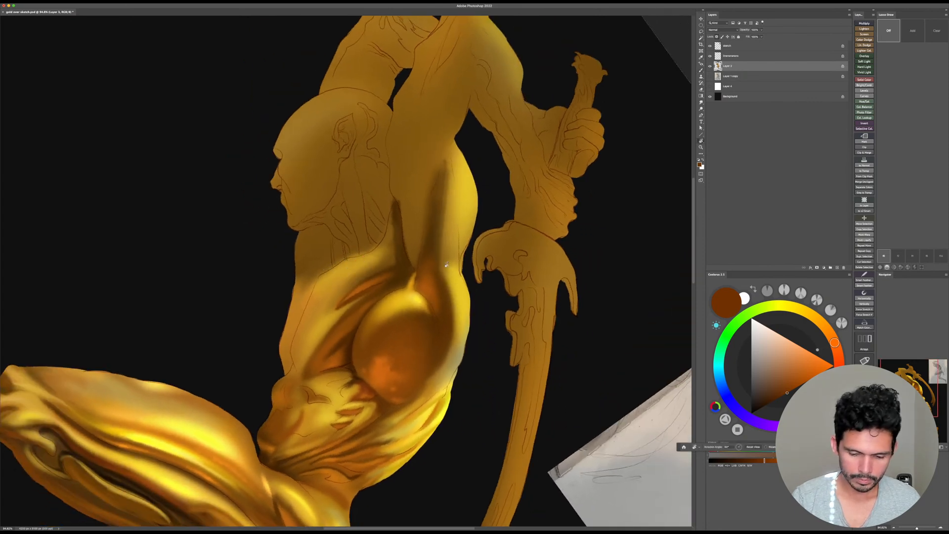
{"action": "left_click", "coordinate": [348, 270], "text": "alt"}
{"action": "key", "text": "Escape"}
Step: Zoom out on the torso, sample gold tones from the chest, choose a brownish gold, and enlarge the brush
{"action": "mouse_move", "coordinate": [567, 383]}
{"action": "left_mouse_down"}
{"action": "mouse_move", "coordinate": [556, 391]}
{"action": "mouse_move", "coordinate": [479, 339]}
{"action": "left_mouse_up"}
{"action": "key", "text": "b"}
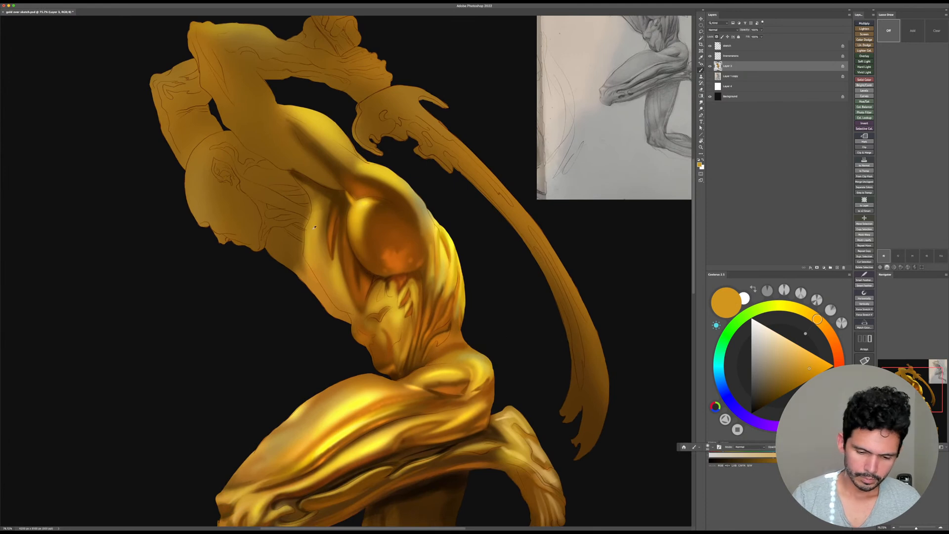
{"action": "left_click", "coordinate": [328, 233], "text": "alt"}
{"action": "left_click", "coordinate": [299, 253], "text": "alt"}
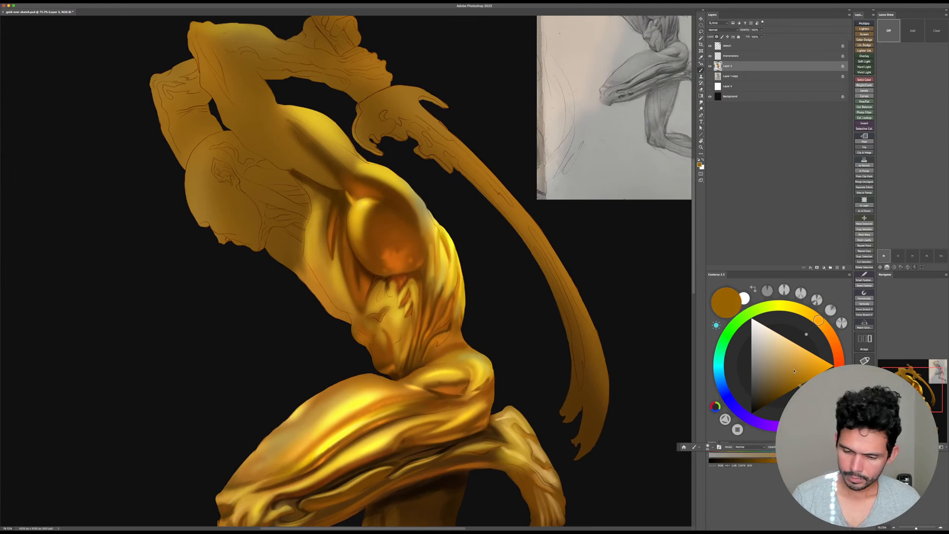
{"action": "key", "text": "bracketright"}
{"action": "key", "text": "bracketright"}
{"action": "key", "text": "bracketright"}
{"action": "key", "text": "bracketright"}
{"action": "key", "text": "bracketright"}
{"action": "key", "text": "bracketright"}
{"action": "key", "text": "bracketright"}
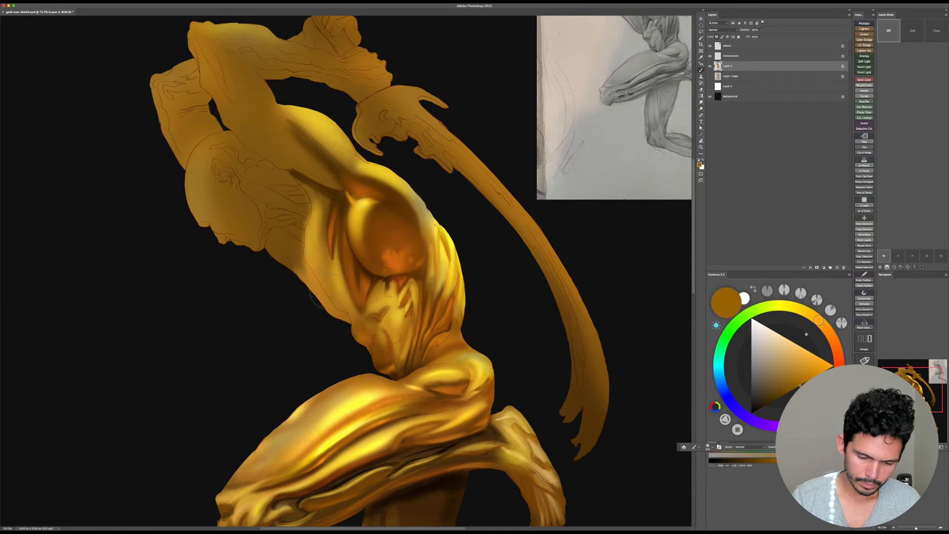
Step: Rotate the canvas, enlarge the brush, shade the torso's front edge with dark golden brown, and reset the rotation
{"action": "key", "text": "r"}
{"action": "left_click_drag", "start_coordinate": [624, 409], "coordinate": [447, 492]}
{"action": "left_click_drag", "start_coordinate": [541, 450], "coordinate": [385, 433]}
{"action": "key", "text": "b"}
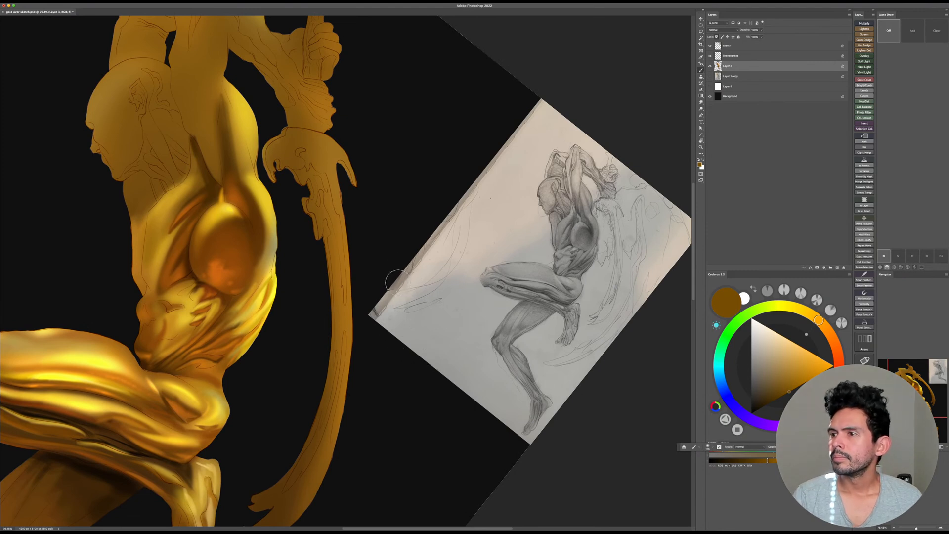
{"action": "left_click_drag", "start_coordinate": [161, 244], "coordinate": [179, 258]}
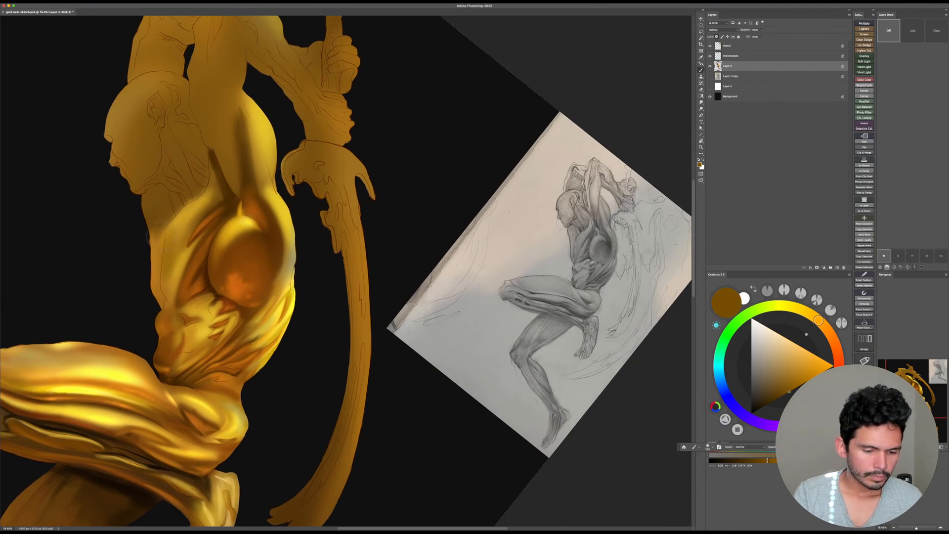
{"action": "key", "text": "bracketright"}
{"action": "key", "text": "bracketright"}
{"action": "key", "text": "bracketright"}
{"action": "key", "text": "bracketright"}
{"action": "key", "text": "bracketright"}
{"action": "key", "text": "bracketleft"}
{"action": "mouse_move", "coordinate": [168, 218]}
{"action": "left_mouse_down"}
{"action": "mouse_move", "coordinate": [161, 245]}
{"action": "mouse_move", "coordinate": [163, 213]}
{"action": "mouse_move", "coordinate": [155, 265]}
{"action": "mouse_move", "coordinate": [152, 255]}
{"action": "mouse_move", "coordinate": [169, 294]}
{"action": "left_mouse_up"}
{"action": "key", "text": "Escape"}
{"action": "left_click_drag", "start_coordinate": [397, 343], "coordinate": [509, 343]}
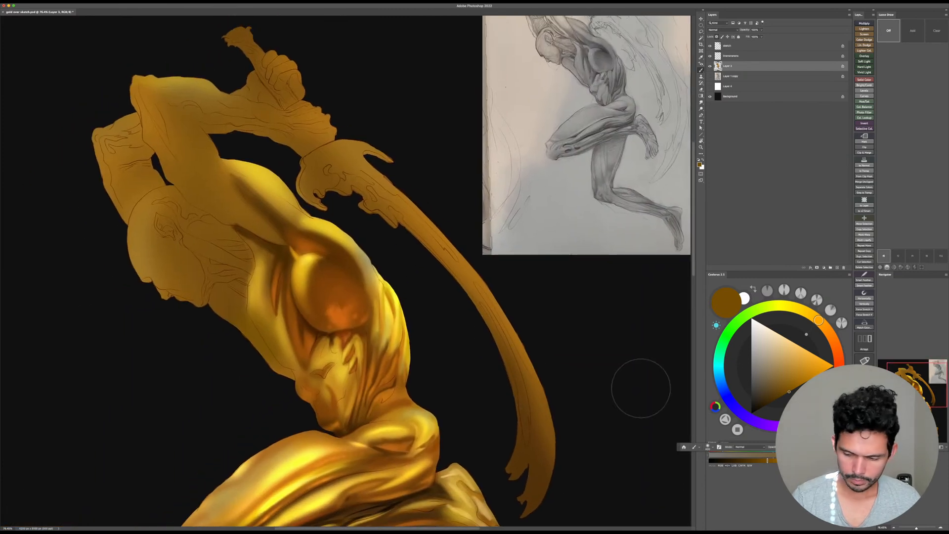
Step: Shift the paint colour to a very dark orange-brown and deepen the shadow leading into the armpit
{"action": "left_click_drag", "start_coordinate": [821, 323], "coordinate": [824, 327]}
{"action": "left_click_drag", "start_coordinate": [779, 397], "coordinate": [772, 401]}
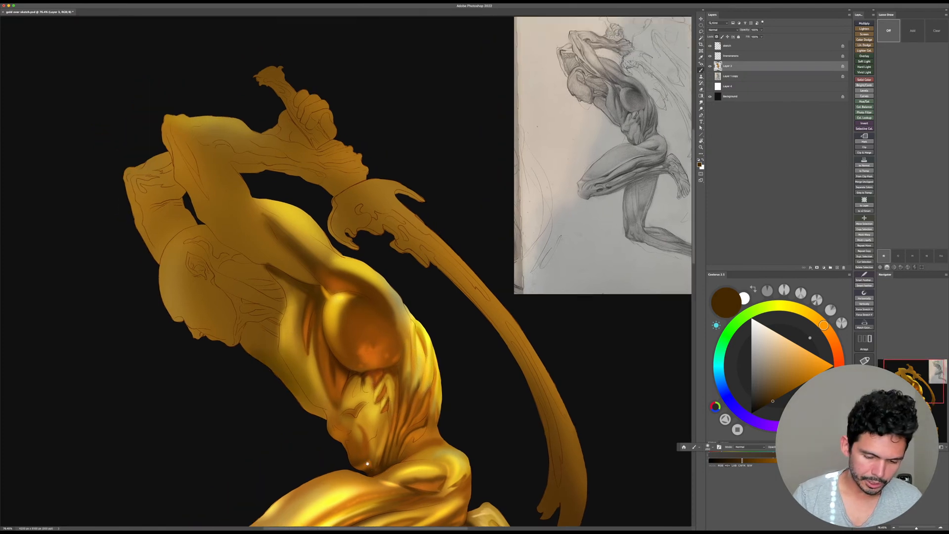
{"action": "left_click_drag", "start_coordinate": [367, 463], "coordinate": [385, 478]}
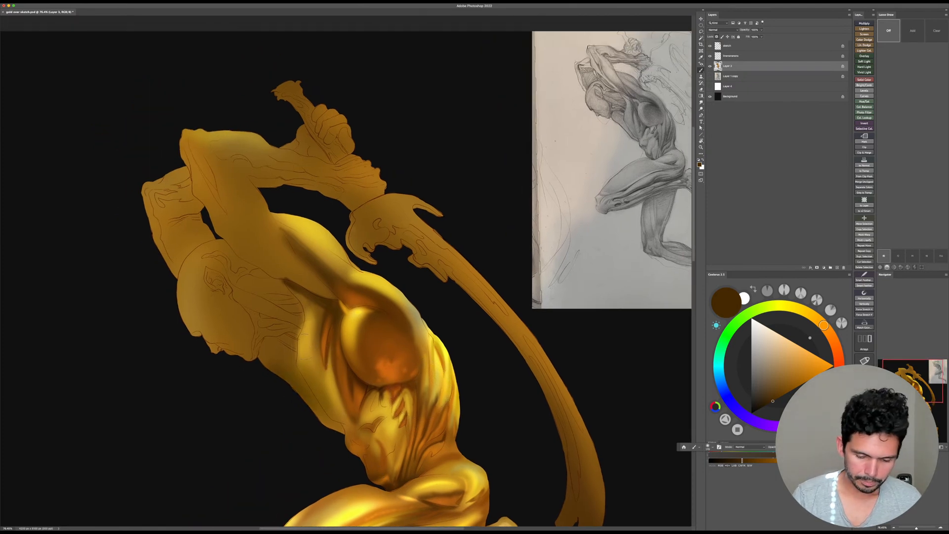
Step: Sample burnt orange from the rounded muscle, enlarge the brush, and paint the reflection between chest and armpit with the canvas temporarily rotated
{"action": "left_click", "coordinate": [379, 329], "text": "alt"}
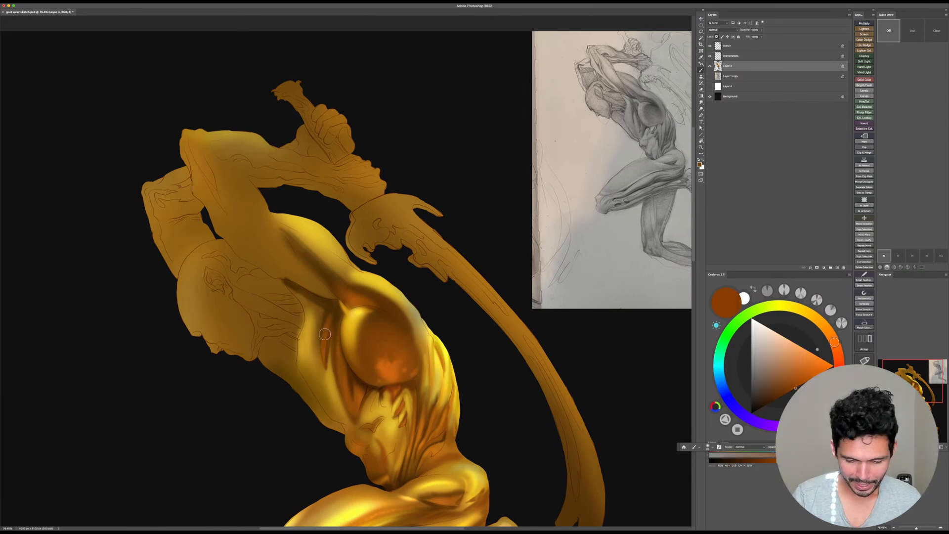
{"action": "key", "text": "bracketright"}
{"action": "key", "text": "bracketright"}
{"action": "key", "text": "bracketright"}
{"action": "key", "text": "bracketright"}
{"action": "key", "text": "bracketright"}
{"action": "key", "text": "r"}
{"action": "left_click_drag", "start_coordinate": [317, 299], "coordinate": [317, 238]}
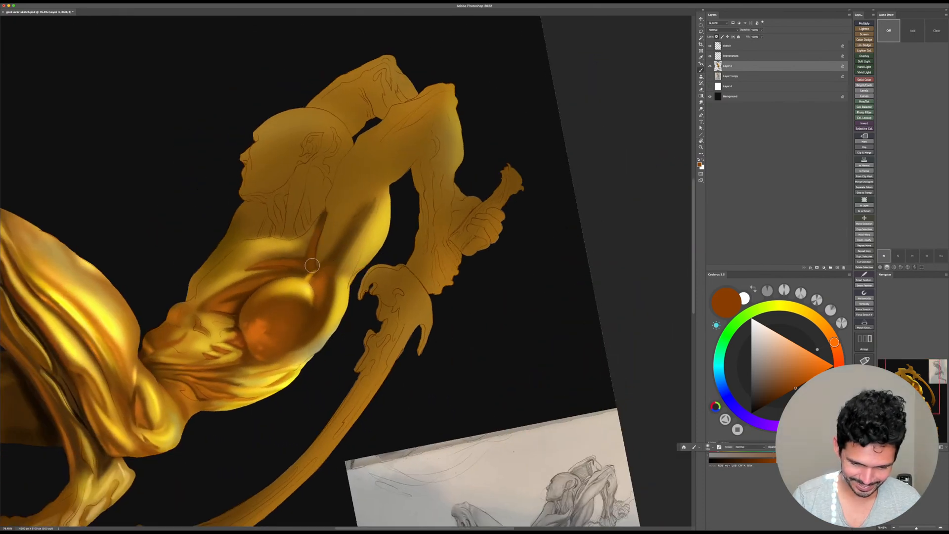
{"action": "key", "text": "Escape"}
Step: Refine the orange reflection's edge below the armpit on a rotated canvas, and sample gold to blend its upper end
{"action": "key", "text": "r"}
{"action": "left_click_drag", "start_coordinate": [403, 256], "coordinate": [508, 394]}
{"action": "left_click_drag", "start_coordinate": [346, 269], "coordinate": [299, 274]}
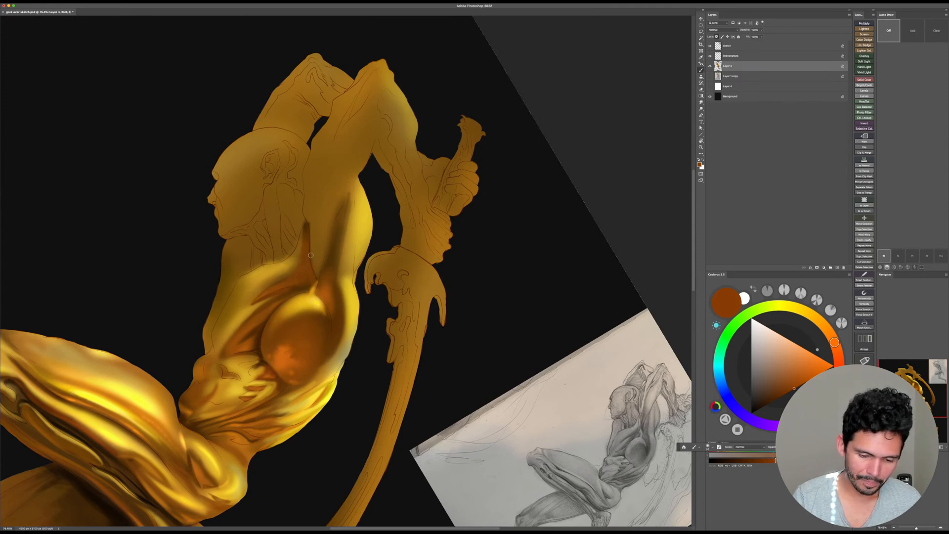
{"action": "key", "text": "Escape"}
{"action": "left_click", "coordinate": [312, 312], "text": "alt"}
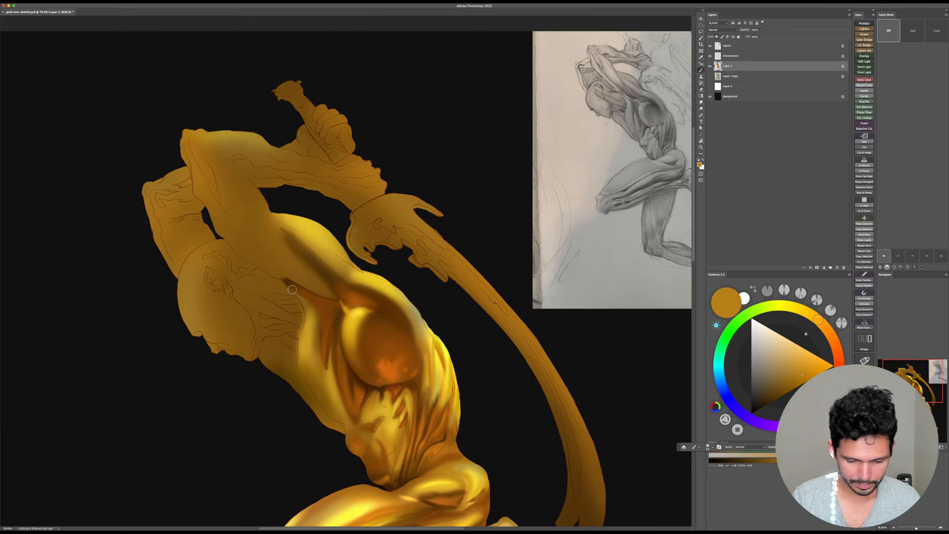
Step: Sample burnt orange from the upper chest, enlarge the brush, and glaze it along the underside of the raised upper arm
{"action": "left_click", "coordinate": [321, 299], "text": "alt"}
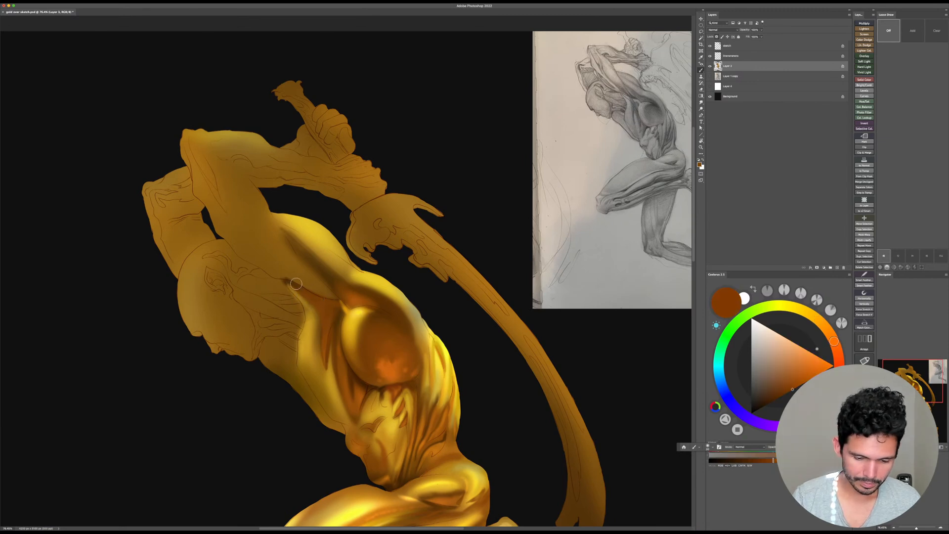
{"action": "mouse_move", "coordinate": [467, 245]}
{"action": "left_mouse_down"}
{"action": "mouse_move", "coordinate": [339, 269]}
{"action": "mouse_move", "coordinate": [363, 278]}
{"action": "mouse_move", "coordinate": [297, 207]}
{"action": "mouse_move", "coordinate": [304, 178]}
{"action": "left_mouse_up"}
{"action": "key", "text": "bracketright"}
{"action": "key", "text": "bracketright"}
{"action": "key", "text": "bracketright"}
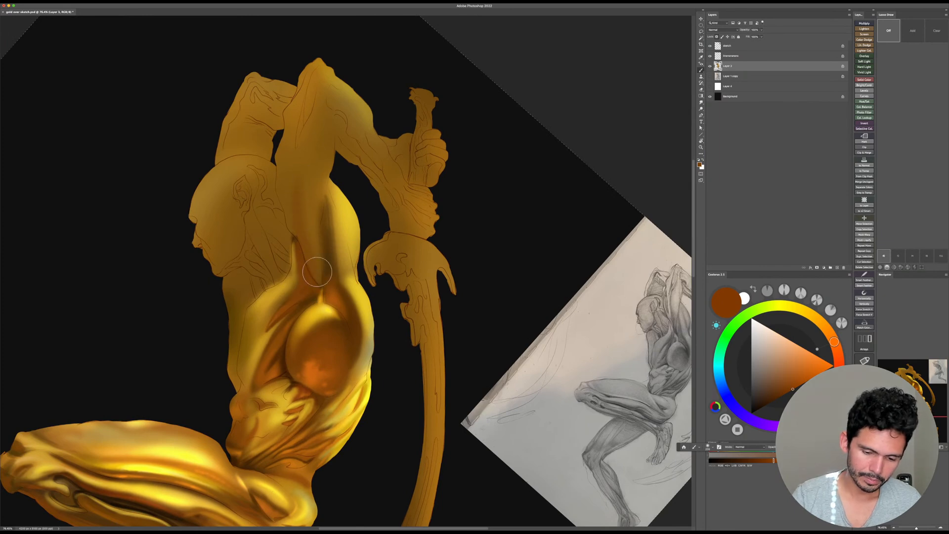
{"action": "key", "text": "bracketright"}
{"action": "left_click_drag", "start_coordinate": [317, 277], "coordinate": [322, 170]}
{"action": "key", "text": "bracketright"}
{"action": "key", "text": "bracketright"}
{"action": "left_click_drag", "start_coordinate": [310, 255], "coordinate": [322, 74]}
{"action": "key", "text": "Escape"}
Step: Review the whole figure from farther out, save the document, and return to the brush
{"action": "left_click_drag", "start_coordinate": [555, 342], "coordinate": [419, 331]}
{"action": "left_click_drag", "start_coordinate": [508, 143], "coordinate": [563, 136]}
{"action": "mouse_move", "coordinate": [533, 90]}
{"action": "left_mouse_down"}
{"action": "mouse_move", "coordinate": [439, 315]}
{"action": "mouse_move", "coordinate": [435, 292]}
{"action": "mouse_move", "coordinate": [388, 395]}
{"action": "left_mouse_up"}
{"action": "left_click_drag", "start_coordinate": [386, 410], "coordinate": [516, 223]}
{"action": "key", "text": "super+s"}
{"action": "left_click_drag", "start_coordinate": [556, 191], "coordinate": [560, 215]}
{"action": "key", "text": "b"}
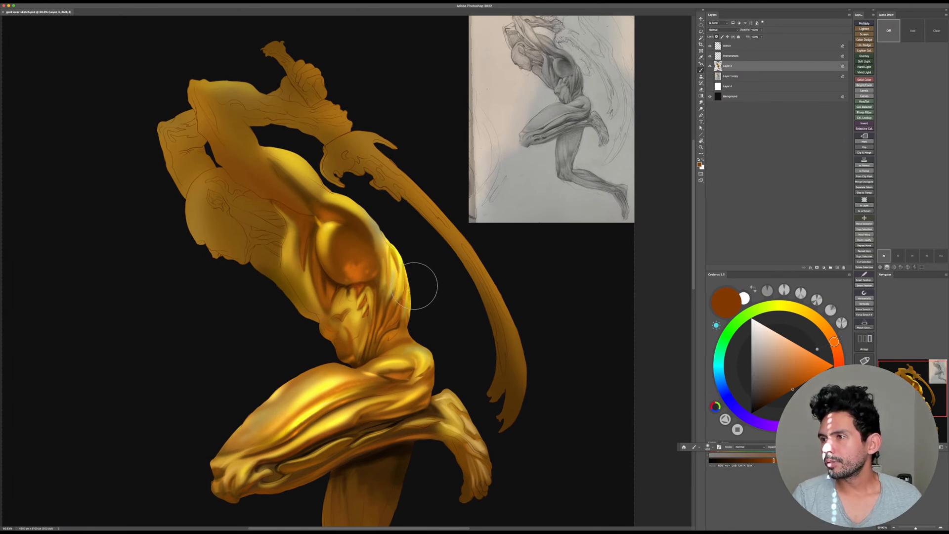
Step: Choose a very dark brown and deepen the armpit shadow above the rounded muscle with a slightly smaller brush
{"action": "left_click", "coordinate": [765, 405]}
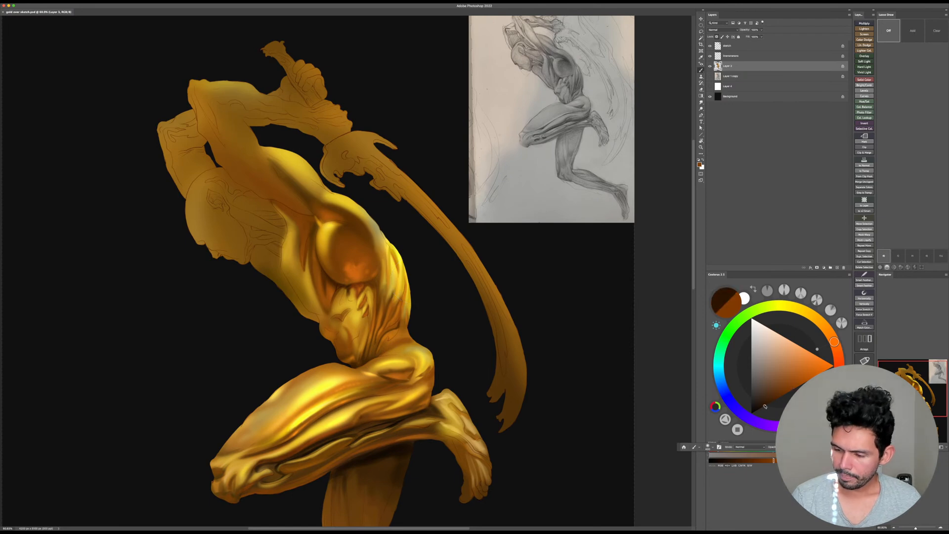
{"action": "key", "text": "["}
{"action": "left_click_drag", "start_coordinate": [313, 215], "coordinate": [309, 212]}
{"action": "mouse_move", "coordinate": [487, 317]}
{"action": "left_mouse_down"}
{"action": "mouse_move", "coordinate": [463, 321]}
{"action": "mouse_move", "coordinate": [459, 371]}
{"action": "mouse_move", "coordinate": [402, 274]}
{"action": "mouse_move", "coordinate": [382, 287]}
{"action": "mouse_move", "coordinate": [407, 271]}
{"action": "mouse_move", "coordinate": [387, 278]}
{"action": "mouse_move", "coordinate": [402, 263]}
{"action": "mouse_move", "coordinate": [395, 291]}
{"action": "mouse_move", "coordinate": [408, 275]}
{"action": "left_mouse_up"}
{"action": "key", "text": "Escape"}
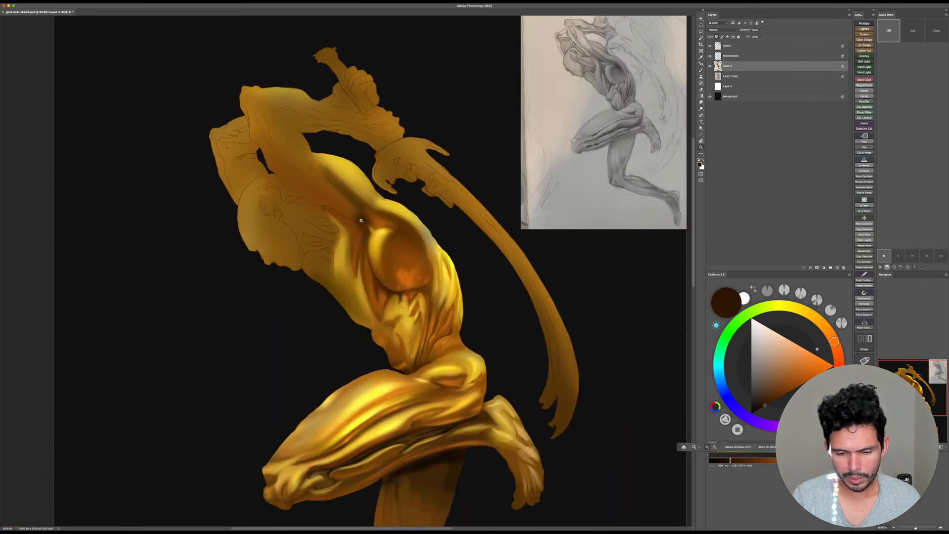
Step: Shrink the brush, sample gold and light yellow, and paint a thin highlight streak between the armpit and the rounded muscle
{"action": "left_click_drag", "start_coordinate": [364, 220], "coordinate": [380, 227]}
{"action": "key", "text": "bracketleft"}
{"action": "key", "text": "bracketleft"}
{"action": "key", "text": "bracketleft"}
{"action": "key", "text": "bracketleft"}
{"action": "key", "text": "bracketleft"}
{"action": "key", "text": "bracketleft"}
{"action": "key", "text": "bracketleft"}
{"action": "key", "text": "bracketleft"}
{"action": "key", "text": "bracketleft"}
{"action": "key", "text": "bracketleft"}
{"action": "key", "text": "bracketleft"}
{"action": "key", "text": "bracketleft"}
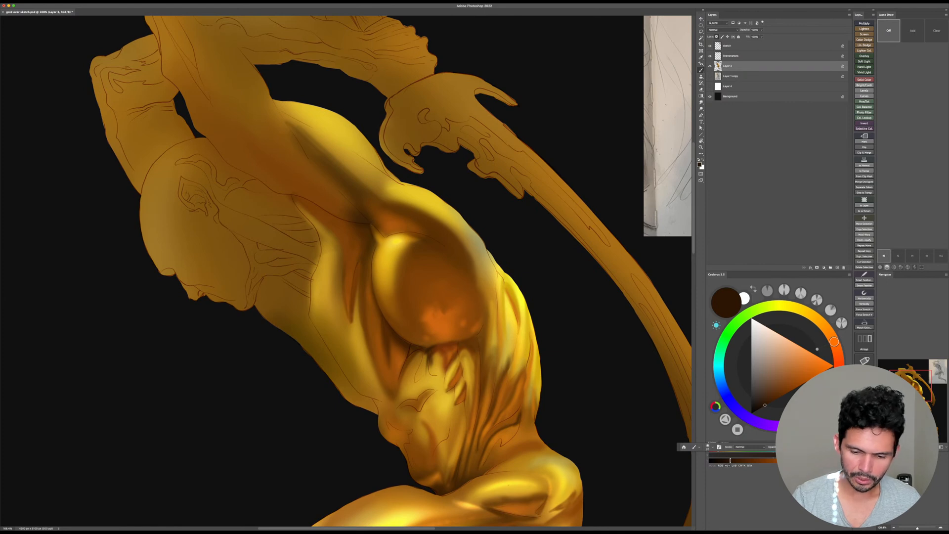
{"action": "left_click", "coordinate": [381, 237], "text": "alt"}
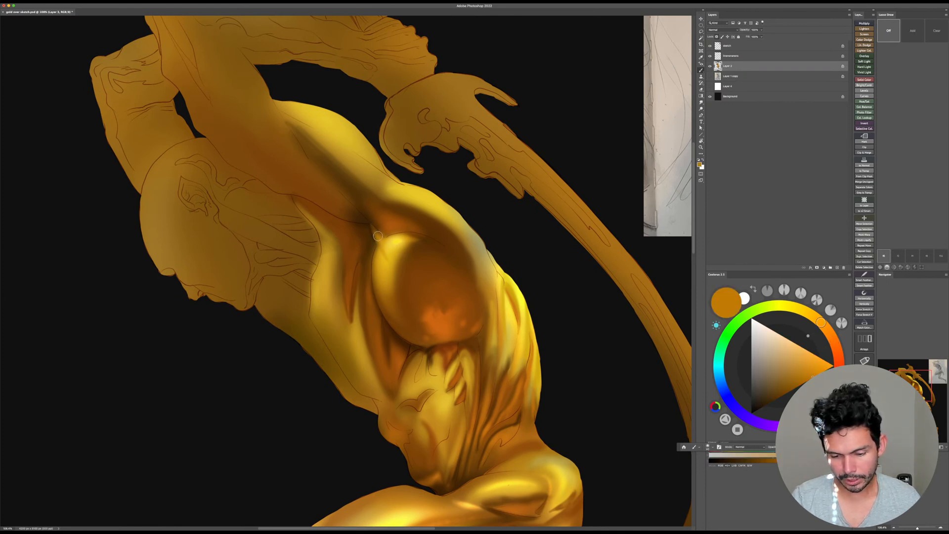
{"action": "left_click", "coordinate": [378, 233], "text": "alt"}
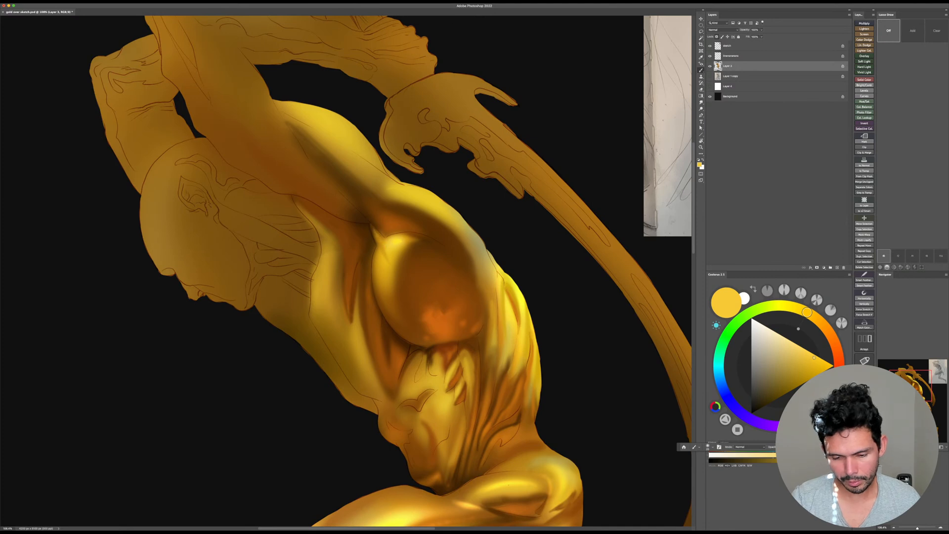
Step: Sample dark brown and bright yellow around the highlight streak, enlarge the brush, and reshape the streak
{"action": "left_click", "coordinate": [376, 230], "text": "alt"}
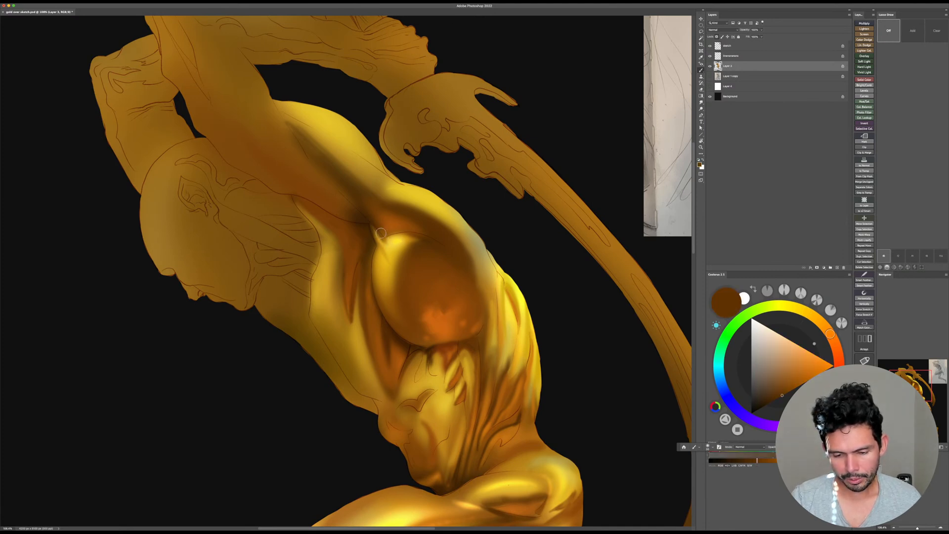
{"action": "left_click", "coordinate": [396, 242], "text": "alt"}
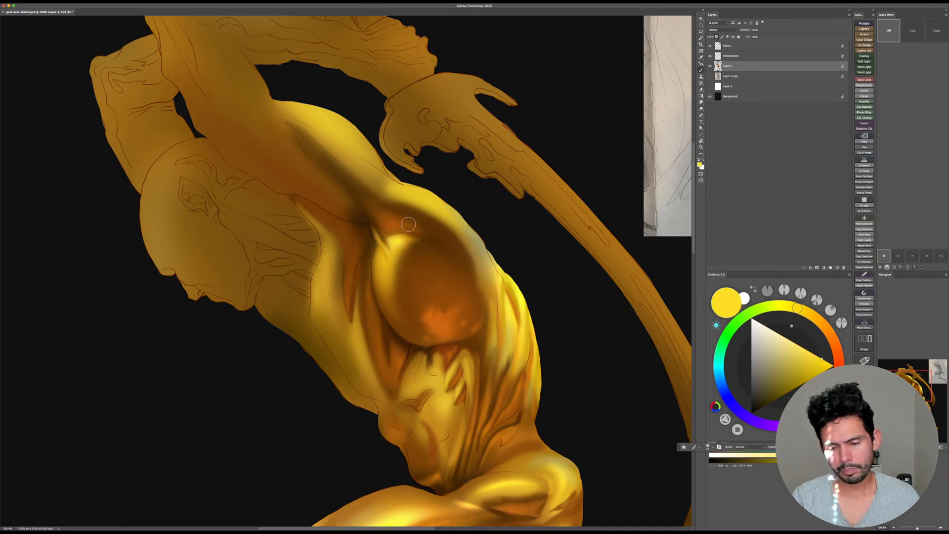
{"action": "key", "text": "]"}
{"action": "key", "text": "]"}
{"action": "mouse_move", "coordinate": [378, 230]}
{"action": "left_mouse_down"}
{"action": "mouse_move", "coordinate": [380, 257]}
{"action": "mouse_move", "coordinate": [346, 269]}
{"action": "mouse_move", "coordinate": [381, 288]}
{"action": "mouse_move", "coordinate": [391, 281]}
{"action": "left_mouse_up"}
{"action": "key", "text": "r"}
Step: Sample golden orange from the rounded muscle's rim, undo the first stroke, soften the rim with a larger brush, and reset the rotation
{"action": "left_click", "coordinate": [381, 288], "text": "alt"}
{"action": "key", "text": "]"}
{"action": "key", "text": "]"}
{"action": "mouse_move", "coordinate": [366, 314]}
{"action": "left_mouse_down"}
{"action": "mouse_move", "coordinate": [370, 290]}
{"action": "mouse_move", "coordinate": [365, 317]}
{"action": "mouse_move", "coordinate": [376, 315]}
{"action": "left_mouse_up"}
{"action": "key", "text": "super+z"}
{"action": "key", "text": "]"}
{"action": "key", "text": "]"}
{"action": "key", "text": "]"}
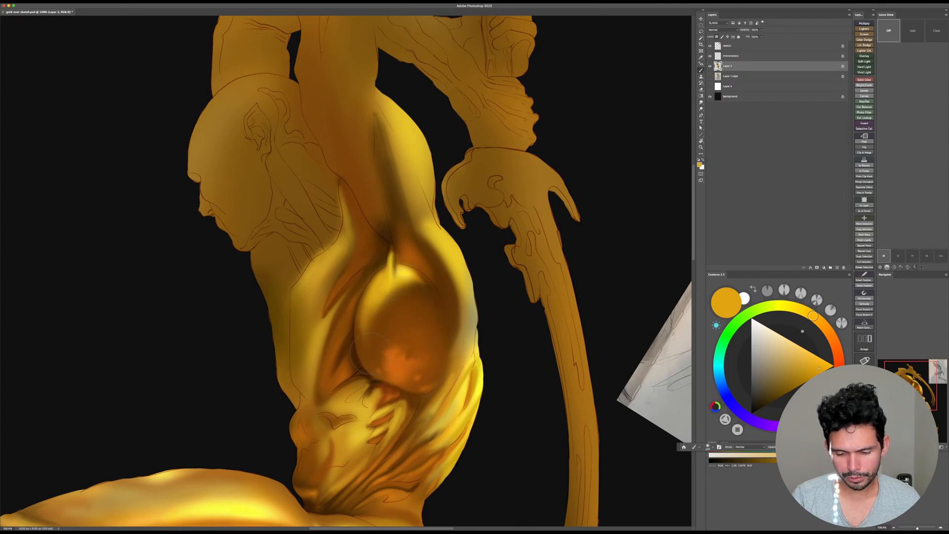
{"action": "key", "text": "Escape"}
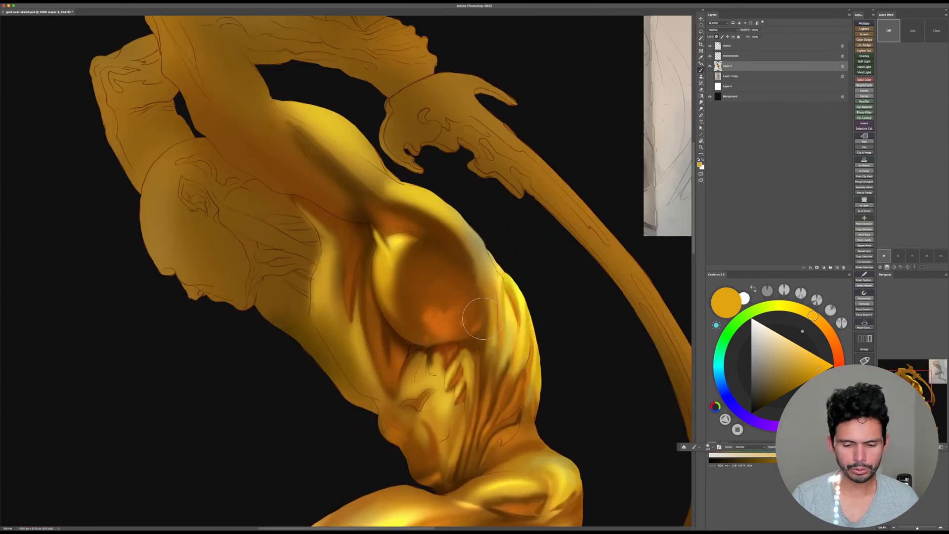
Step: Sample a muted gold from the flank, shift its hue toward greenish yellow, and paint a pale reflection on the rounded muscle's front rim
{"action": "left_click", "coordinate": [389, 266], "text": "alt"}
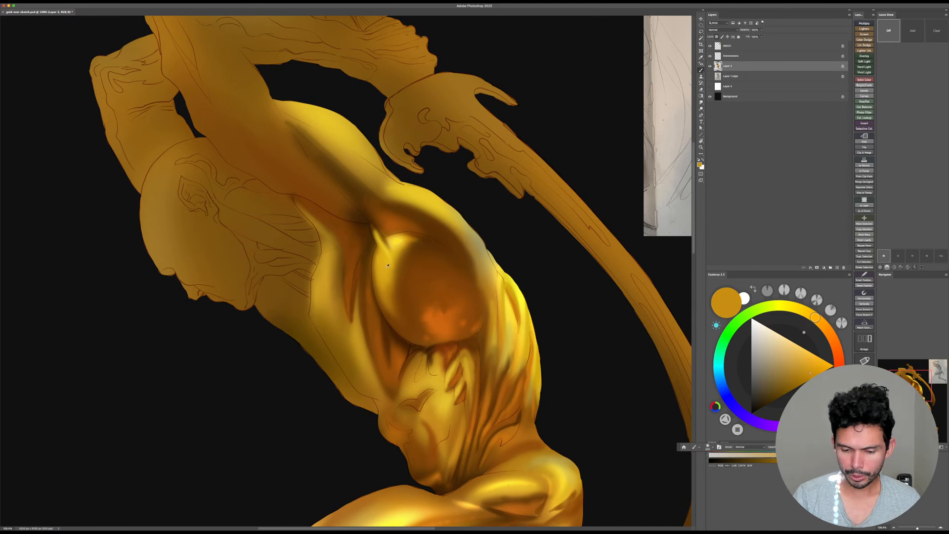
{"action": "left_click", "coordinate": [388, 266], "text": "alt"}
{"action": "left_click", "coordinate": [469, 237], "text": "alt"}
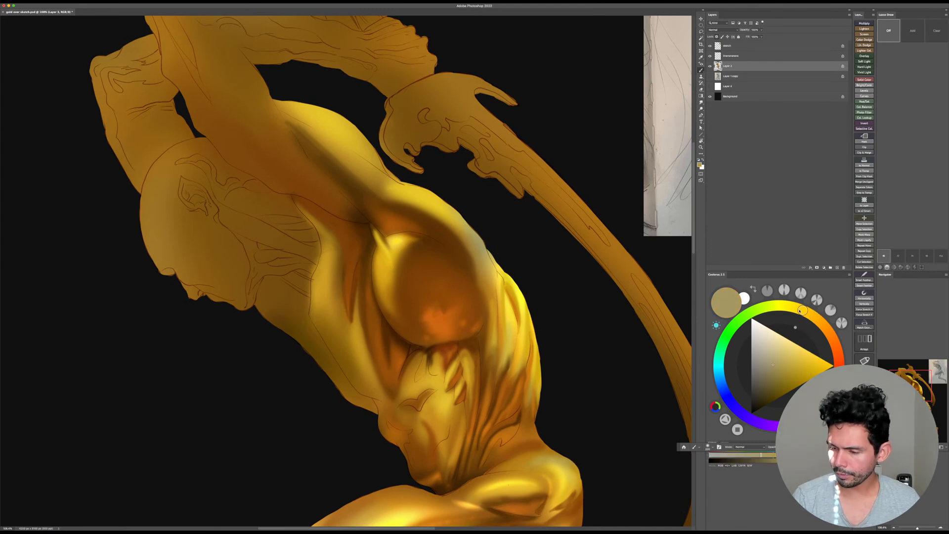
{"action": "left_click_drag", "start_coordinate": [803, 310], "coordinate": [784, 305]}
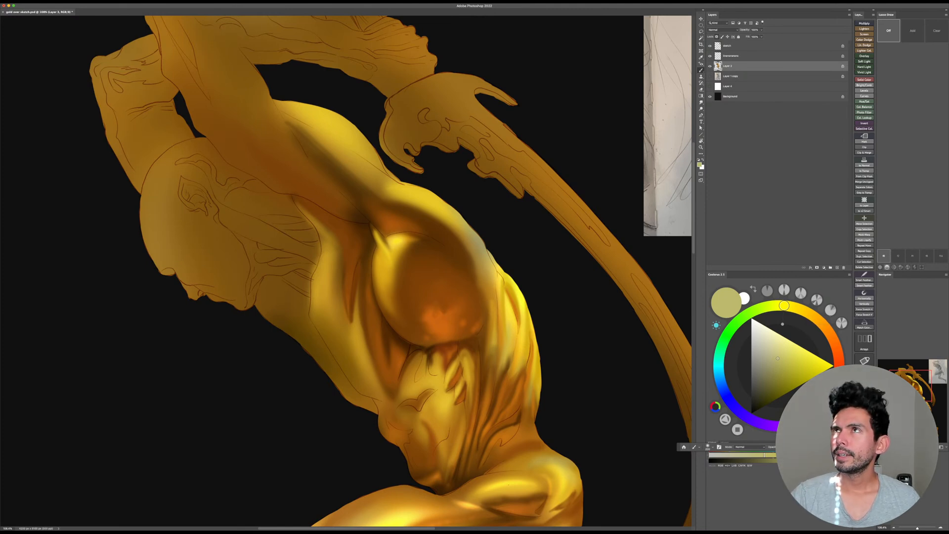
{"action": "key", "text": "super+Tab"}
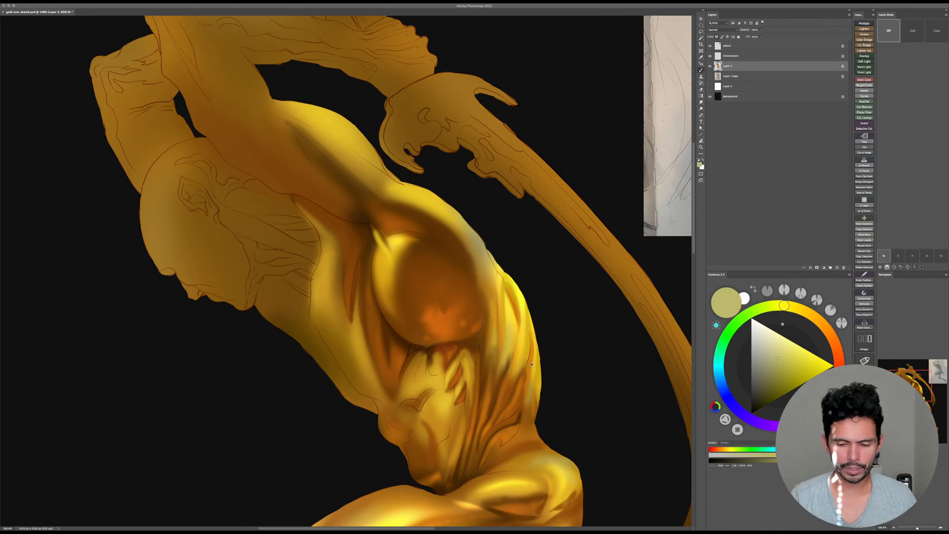
{"action": "left_click", "coordinate": [395, 267]}
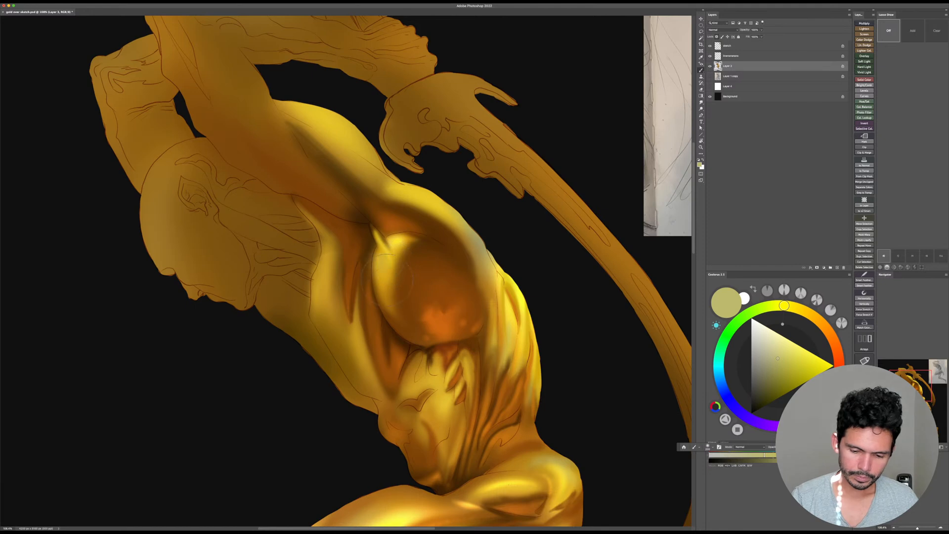
{"action": "left_click_drag", "start_coordinate": [387, 270], "coordinate": [402, 289]}
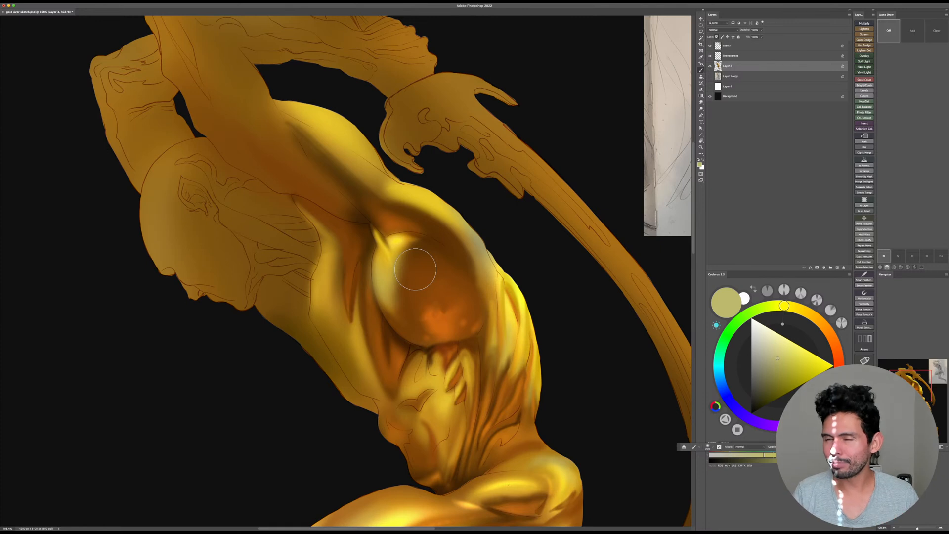
Step: Sample dark brown, sharpen the rounded muscle's front edge with thin strokes on a rotated canvas, and reset the rotation
{"action": "key", "text": "r"}
{"action": "mouse_move", "coordinate": [563, 224]}
{"action": "left_mouse_down"}
{"action": "mouse_move", "coordinate": [572, 238]}
{"action": "mouse_move", "coordinate": [561, 317]}
{"action": "left_mouse_up"}
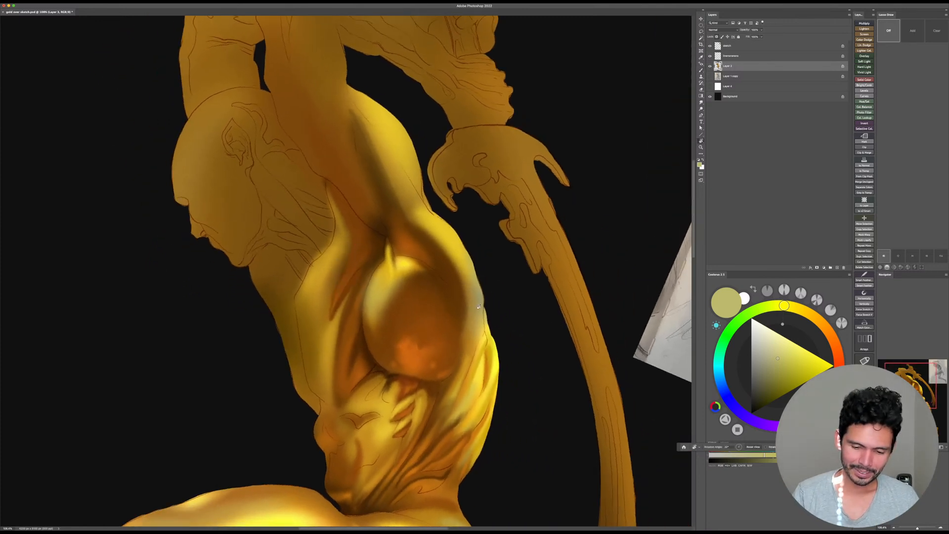
{"action": "left_click", "coordinate": [380, 257], "text": "alt"}
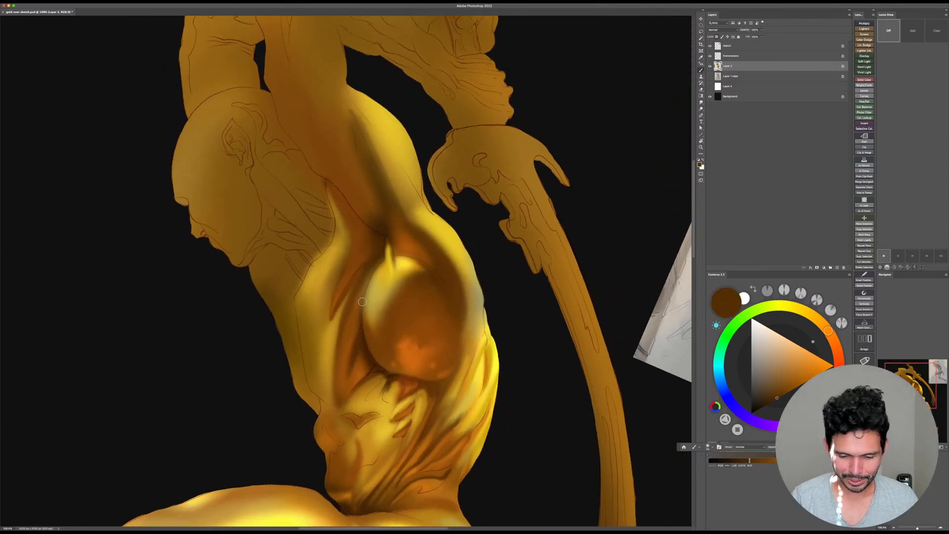
{"action": "left_click_drag", "start_coordinate": [362, 295], "coordinate": [373, 272]}
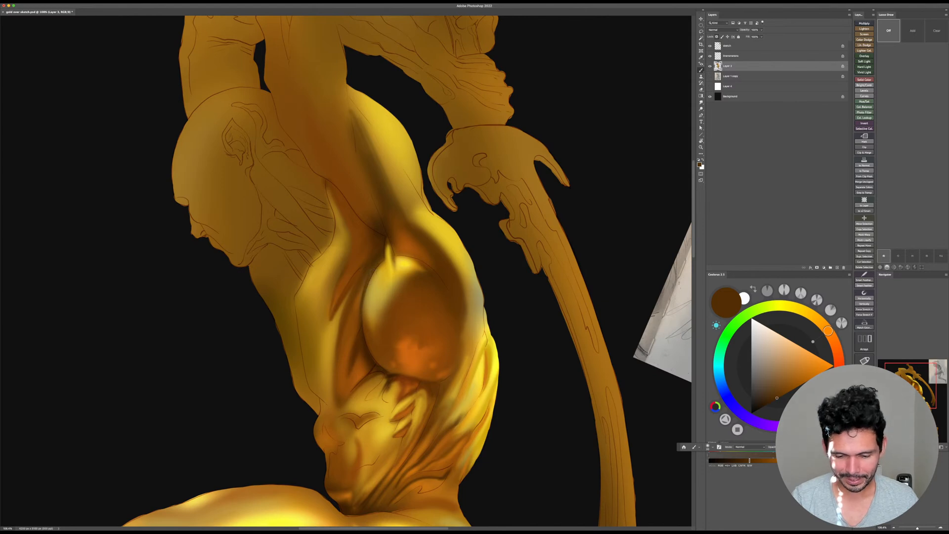
{"action": "left_click_drag", "start_coordinate": [364, 309], "coordinate": [378, 264]}
{"action": "key", "text": "Escape"}
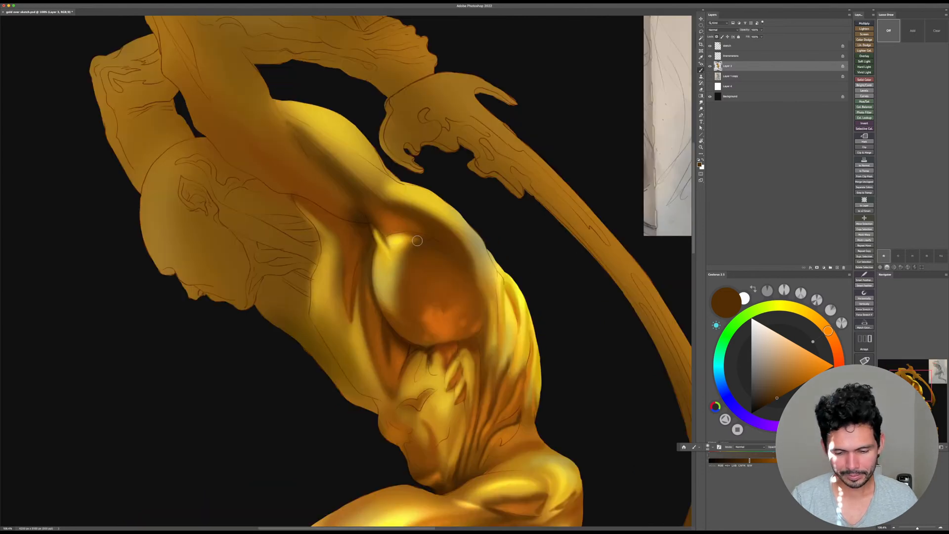
Step: Rotate the canvas, outline the gap between the highlight streak and the rounded muscle in dark brown, and reset the rotation
{"action": "left_click_drag", "start_coordinate": [568, 288], "coordinate": [593, 323]}
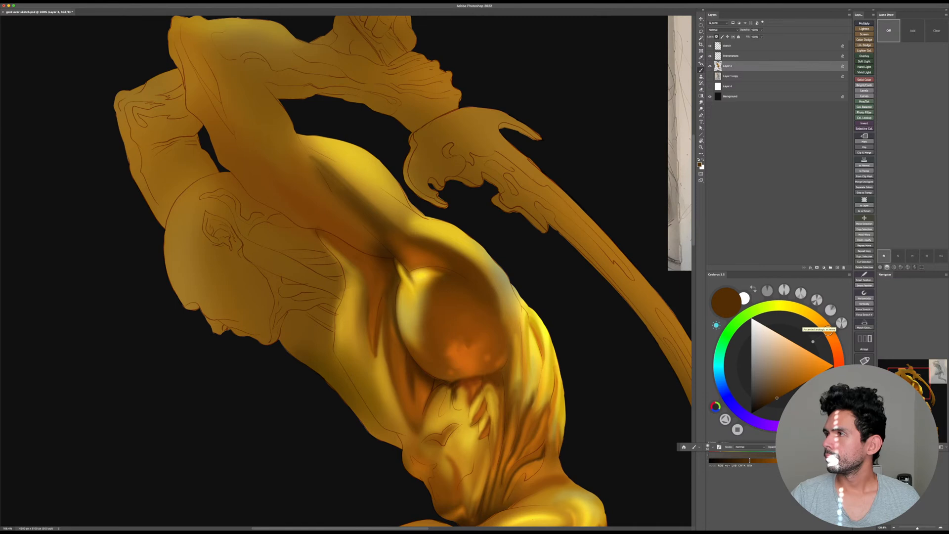
{"action": "key", "text": "super+Tab"}
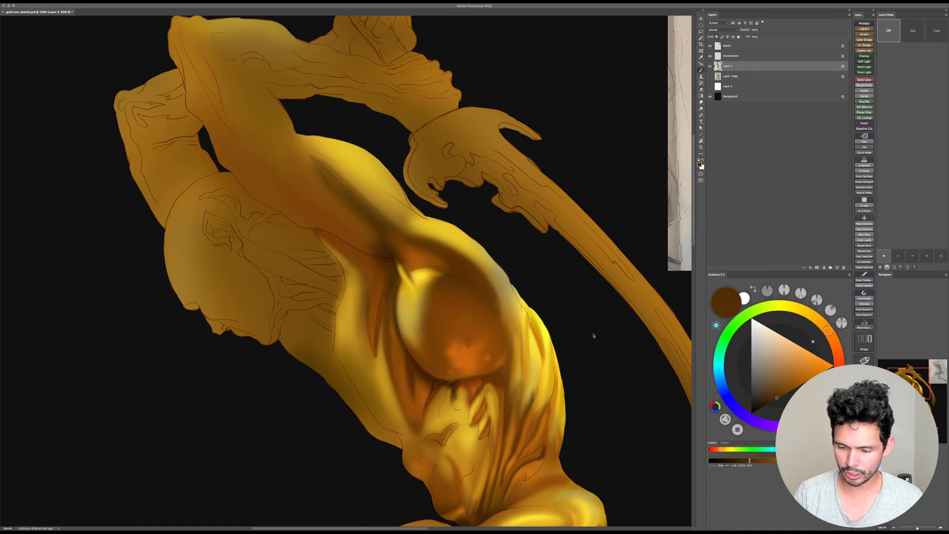
{"action": "key", "text": "r"}
{"action": "left_click_drag", "start_coordinate": [626, 317], "coordinate": [605, 156]}
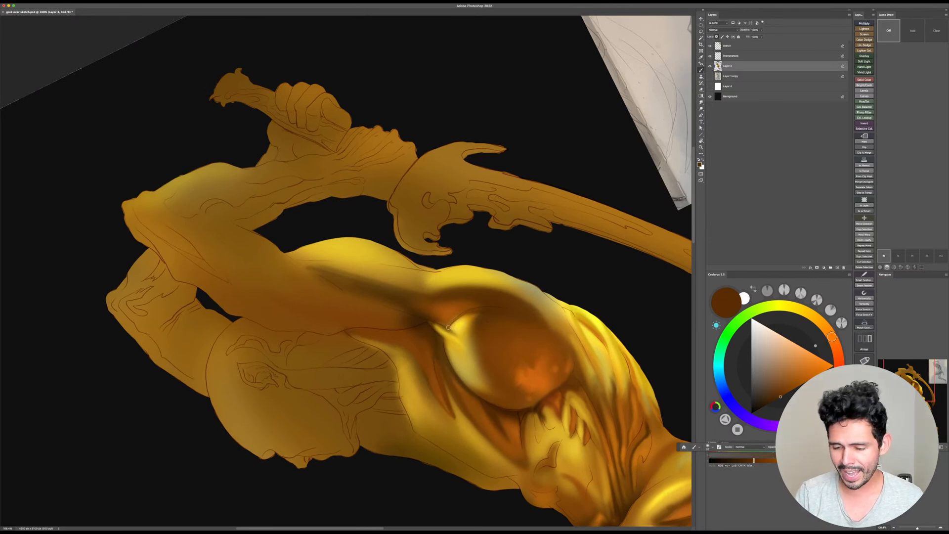
{"action": "key", "text": "Escape"}
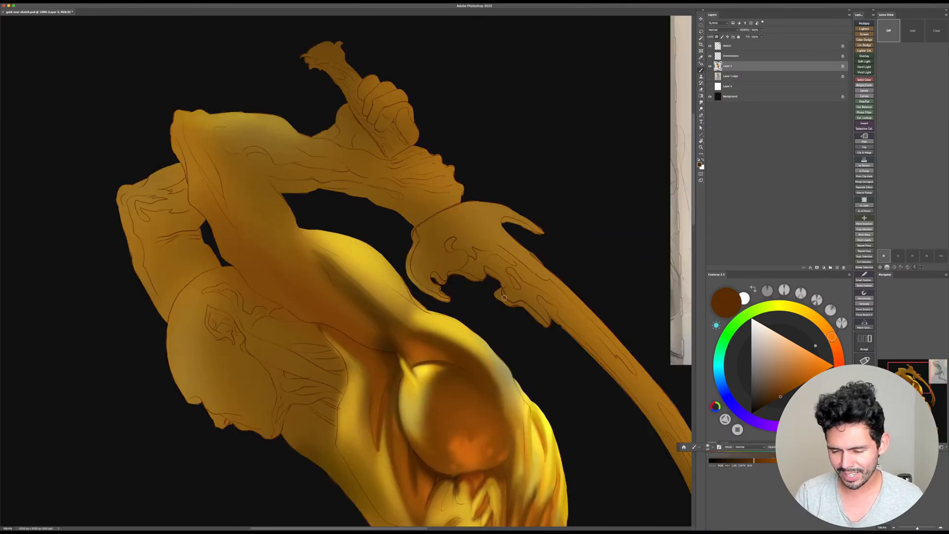
Step: Sample gold and brown beside the highlight streak and refine its lower tip against the rounded muscle
{"action": "left_click_drag", "start_coordinate": [452, 361], "coordinate": [450, 340]}
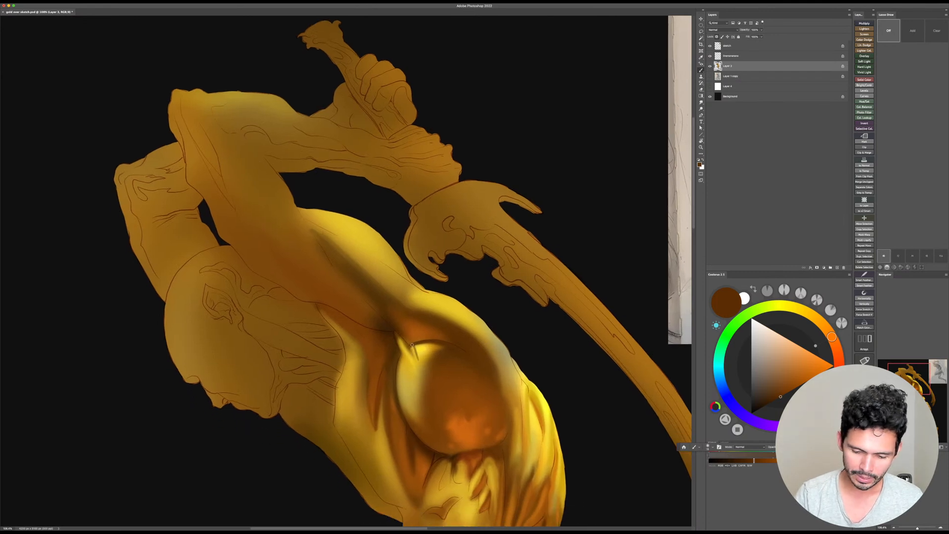
{"action": "left_click", "coordinate": [421, 362], "text": "alt"}
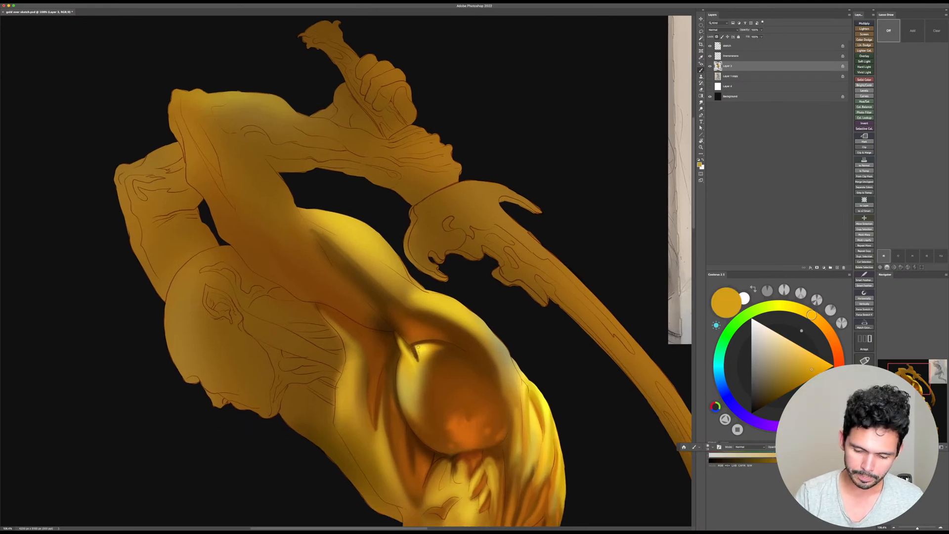
{"action": "left_click", "coordinate": [413, 349], "text": "alt"}
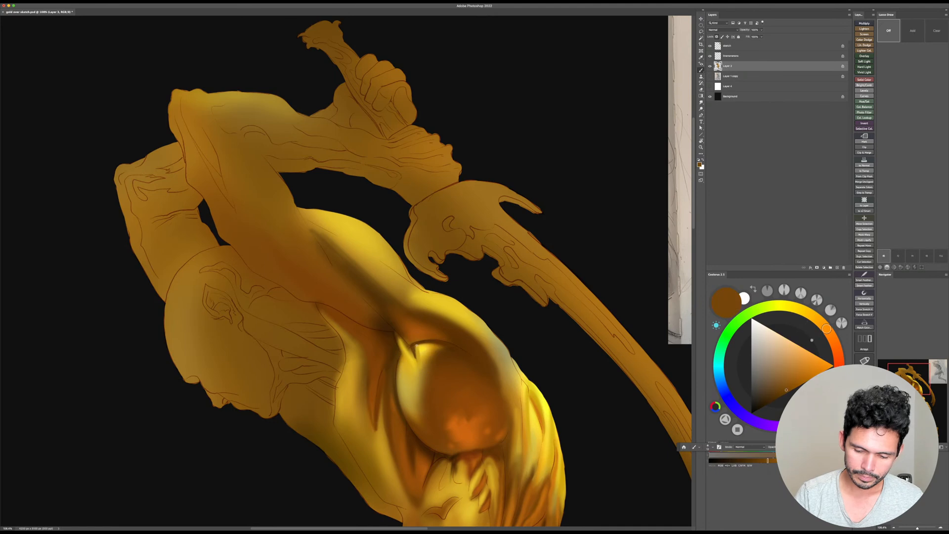
Step: Refine the small pointed highlight at the armpit crease above the round muscle, using sampled gold, orange and brown tones
{"action": "left_click", "coordinate": [409, 346], "text": "alt"}
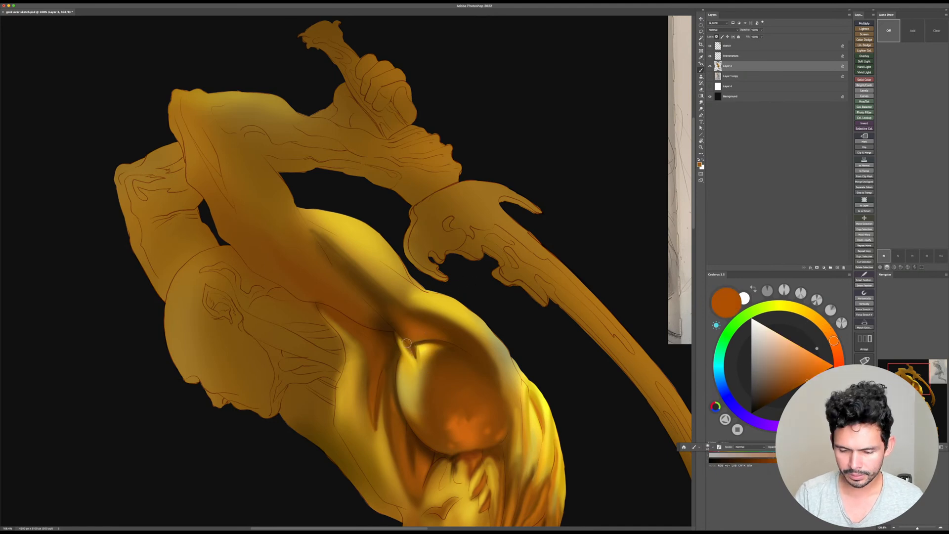
{"action": "left_click", "coordinate": [415, 345], "text": "alt"}
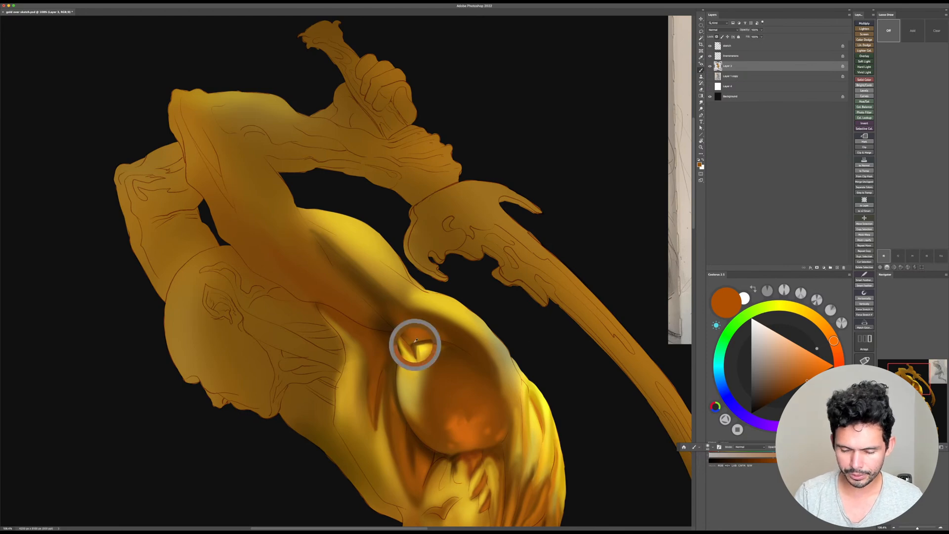
{"action": "key", "text": "r"}
{"action": "left_click_drag", "start_coordinate": [502, 299], "coordinate": [442, 389]}
{"action": "key", "text": "b"}
{"action": "left_click", "coordinate": [401, 371], "text": "alt"}
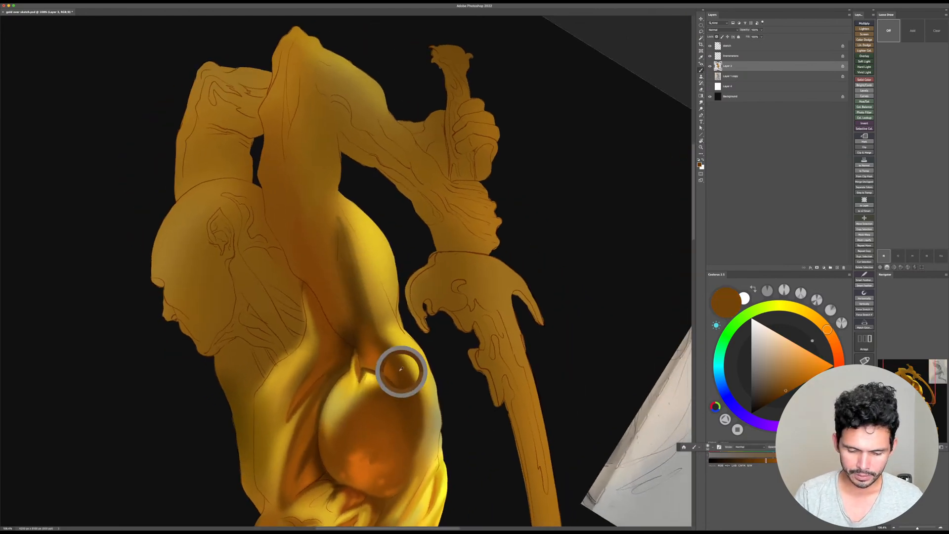
{"action": "left_click", "coordinate": [354, 356], "text": "alt"}
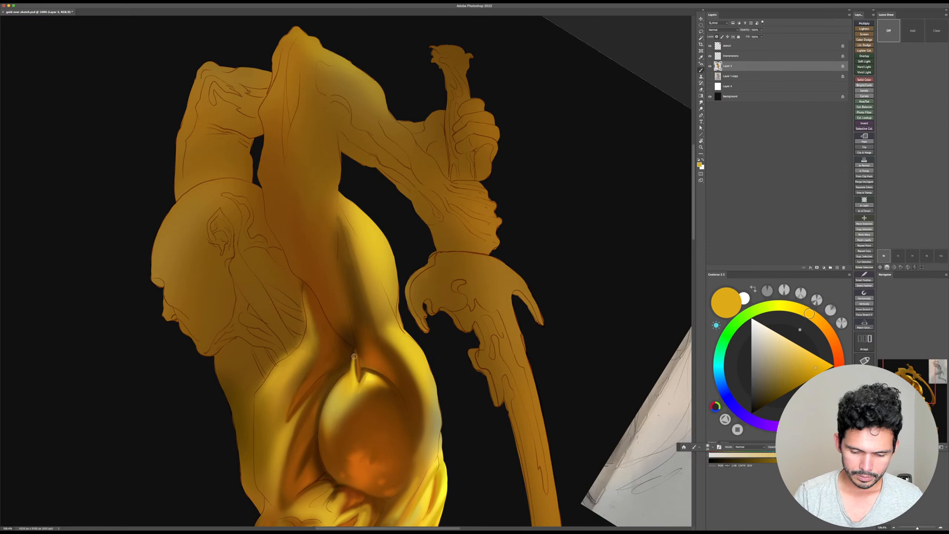
{"action": "left_click", "coordinate": [360, 350], "text": "alt"}
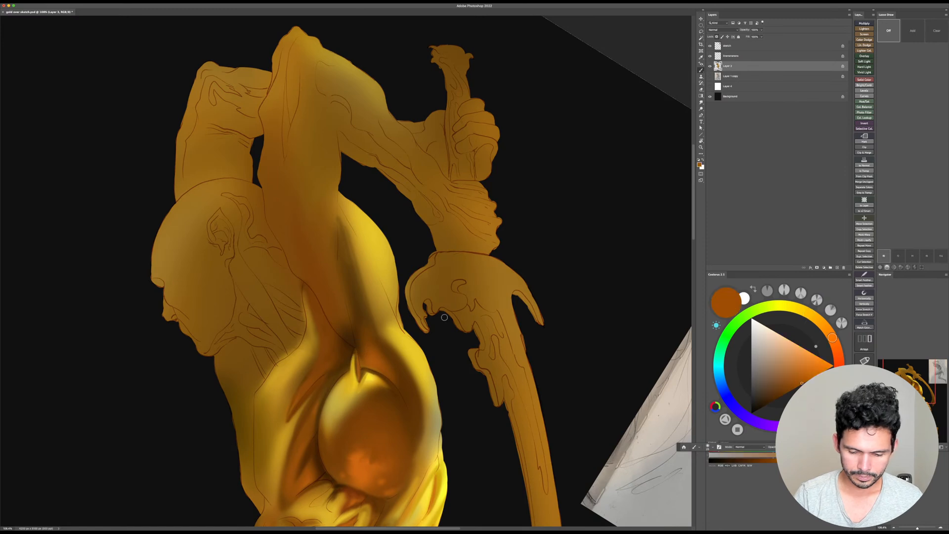
{"action": "left_click", "coordinate": [368, 369], "text": "alt"}
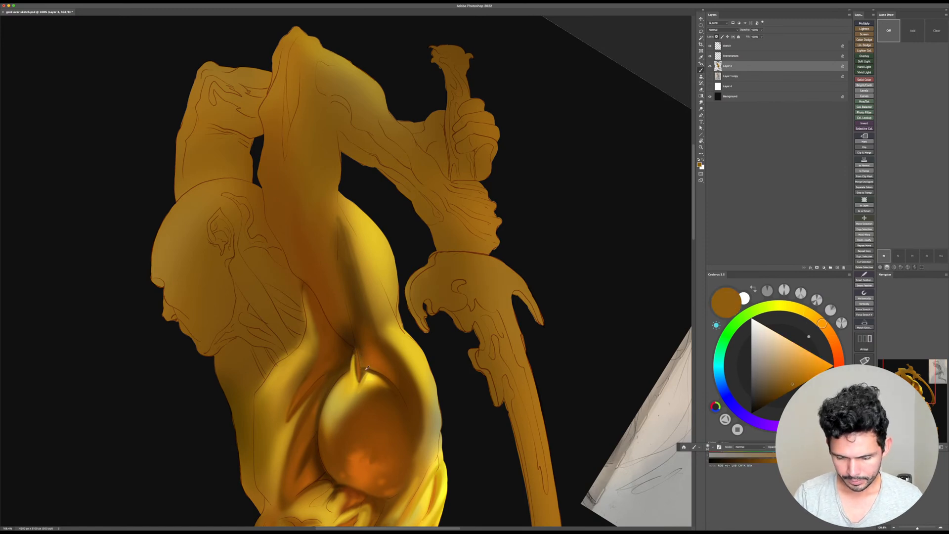
{"action": "left_click", "coordinate": [366, 367], "text": "alt"}
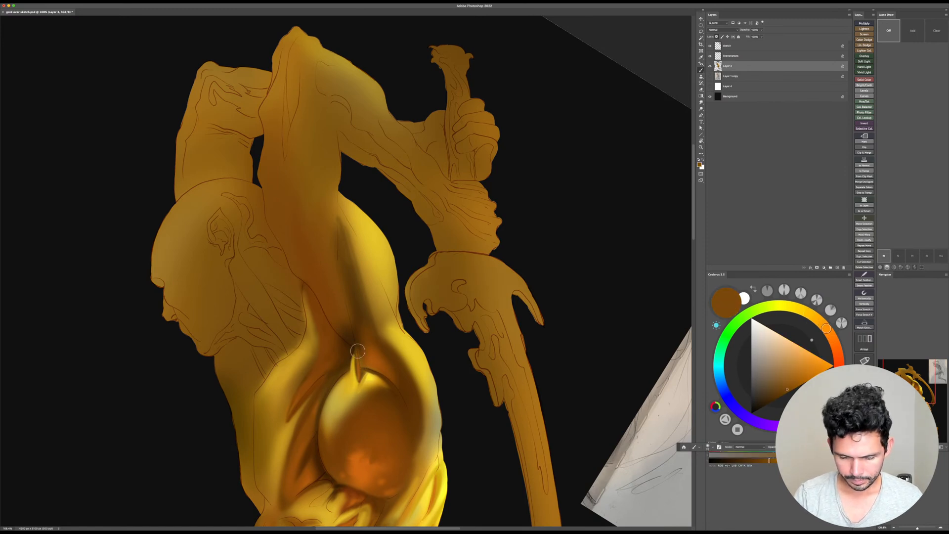
{"action": "left_click", "coordinate": [396, 398], "text": "alt"}
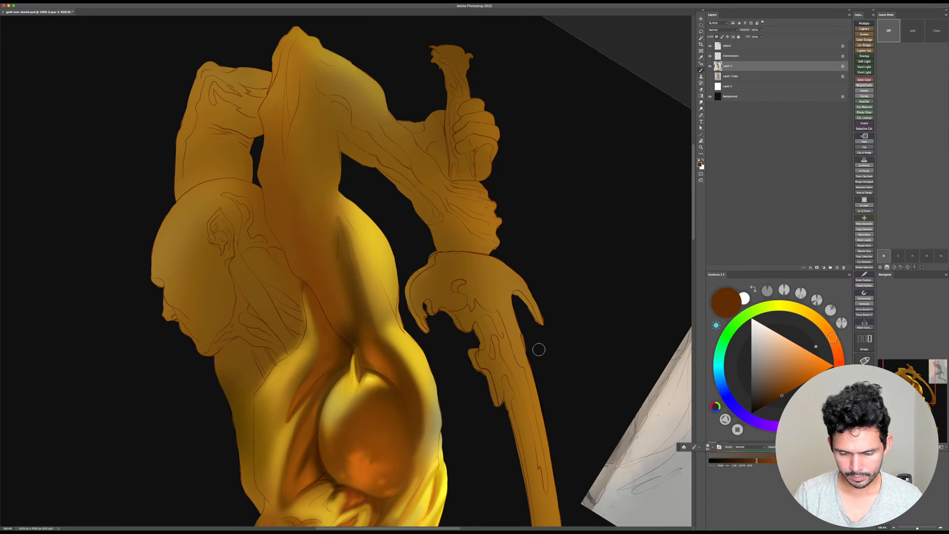
Step: Deepen the narrow crease beside the pointed armpit highlight with a very dark brown and a small brush
{"action": "left_click", "coordinate": [764, 406]}
{"action": "left_click_drag", "start_coordinate": [364, 378], "coordinate": [420, 371]}
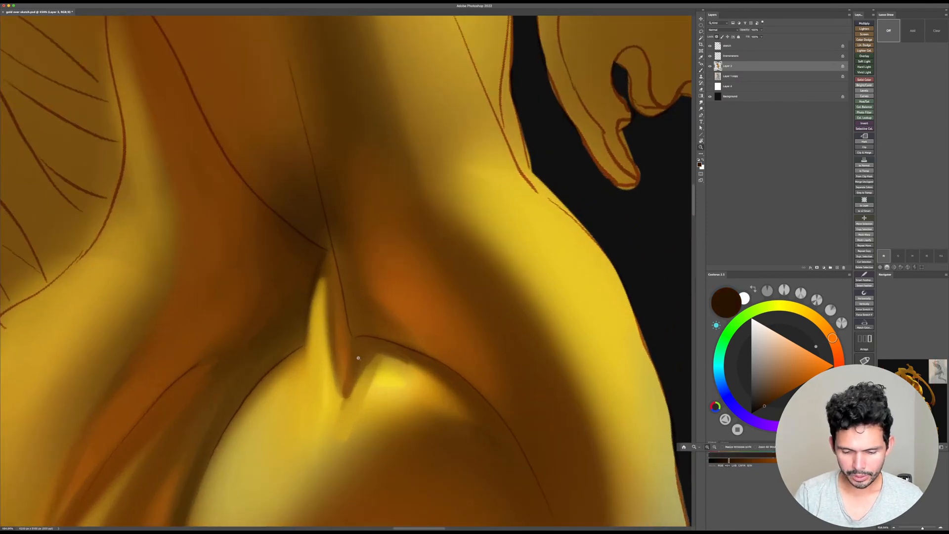
{"action": "key", "text": "bracketleft"}
{"action": "key", "text": "bracketleft"}
{"action": "key", "text": "bracketleft"}
{"action": "key", "text": "bracketleft"}
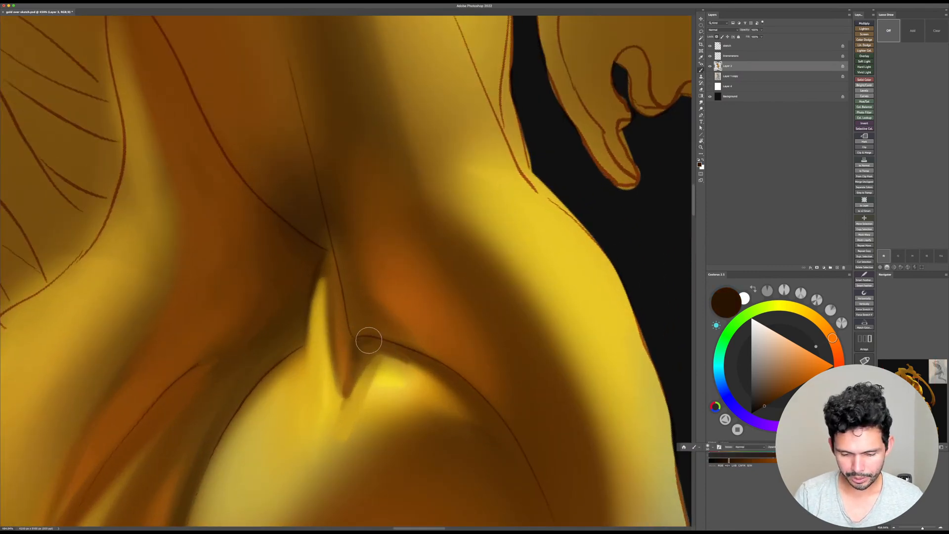
{"action": "left_click_drag", "start_coordinate": [367, 342], "coordinate": [350, 377]}
{"action": "key", "text": "bracketleft"}
{"action": "key", "text": "bracketleft"}
{"action": "mouse_move", "coordinate": [356, 342]}
{"action": "left_mouse_down"}
{"action": "mouse_move", "coordinate": [350, 377]}
{"action": "mouse_move", "coordinate": [351, 369]}
{"action": "left_mouse_up"}
Step: Shade the armpit fold and the band curving around the round muscle with a larger dark brown brush
{"action": "key", "text": "bracketright"}
{"action": "key", "text": "bracketright"}
{"action": "key", "text": "bracketright"}
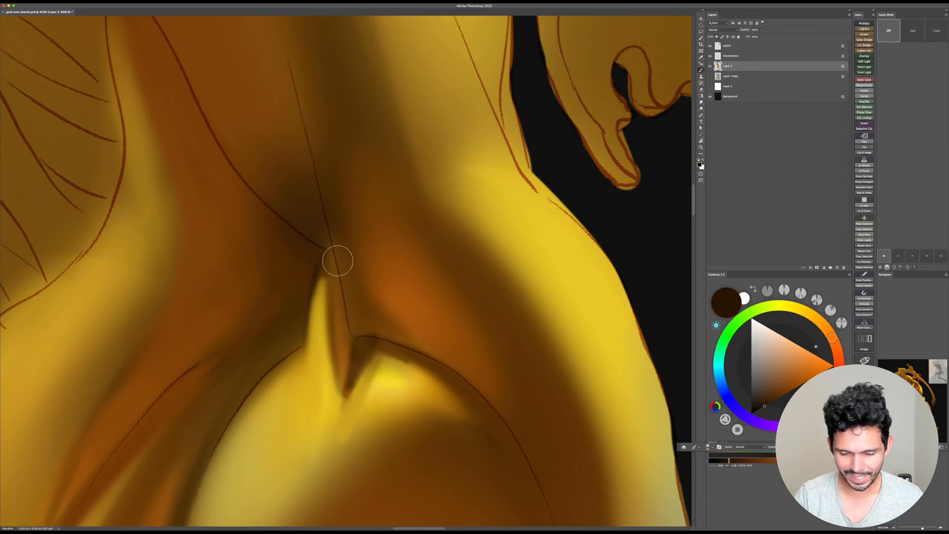
{"action": "key", "text": "bracketright"}
{"action": "mouse_move", "coordinate": [338, 261]}
{"action": "left_mouse_down"}
{"action": "mouse_move", "coordinate": [354, 334]}
{"action": "mouse_move", "coordinate": [346, 329]}
{"action": "mouse_move", "coordinate": [364, 345]}
{"action": "left_mouse_up"}
{"action": "key", "text": "bracketright"}
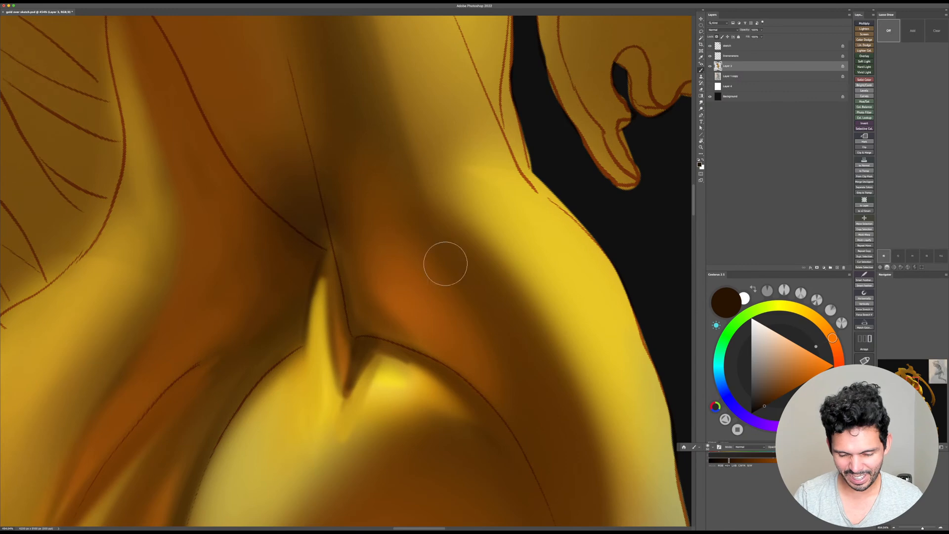
{"action": "key", "text": "Escape"}
{"action": "left_click_drag", "start_coordinate": [473, 257], "coordinate": [437, 258]}
{"action": "left_click_drag", "start_coordinate": [532, 307], "coordinate": [506, 317]}
{"action": "left_click_drag", "start_coordinate": [546, 363], "coordinate": [479, 335]}
{"action": "left_click_drag", "start_coordinate": [422, 261], "coordinate": [438, 251]}
{"action": "left_click_drag", "start_coordinate": [488, 338], "coordinate": [498, 364]}
Step: Sample the burnt orange beside the armpit and brush it up into the shadow of the raised upper arm
{"action": "key", "text": "r"}
{"action": "left_click_drag", "start_coordinate": [589, 304], "coordinate": [403, 458]}
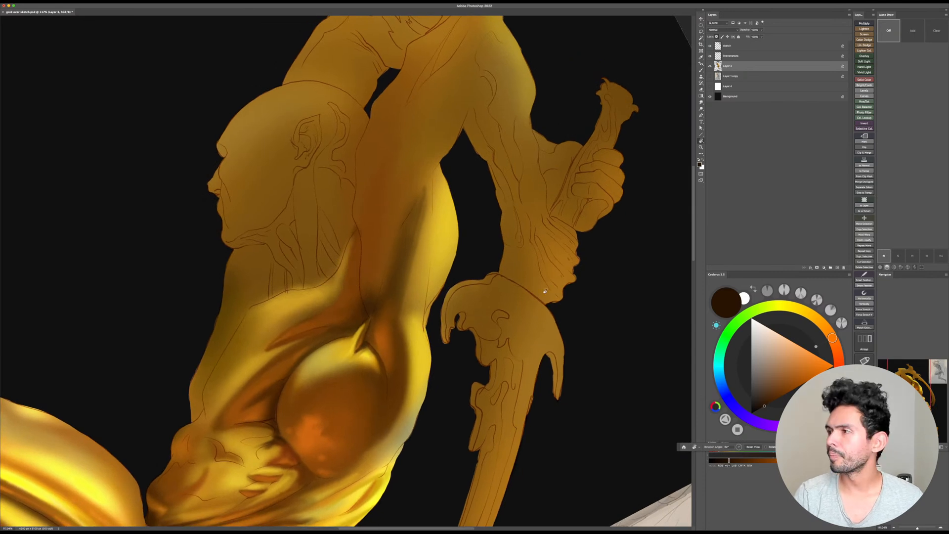
{"action": "key", "text": "z"}
{"action": "left_click_drag", "start_coordinate": [539, 307], "coordinate": [534, 308]}
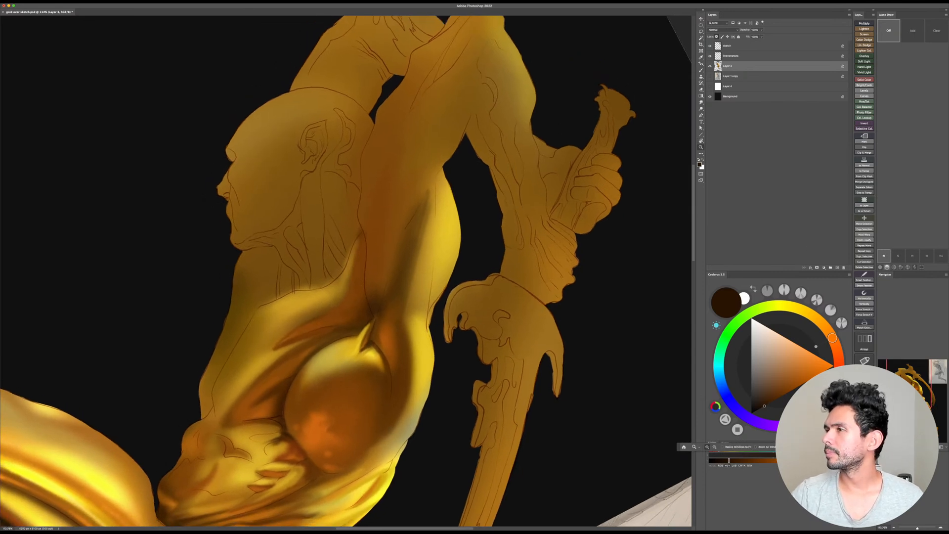
{"action": "key", "text": "super+Tab"}
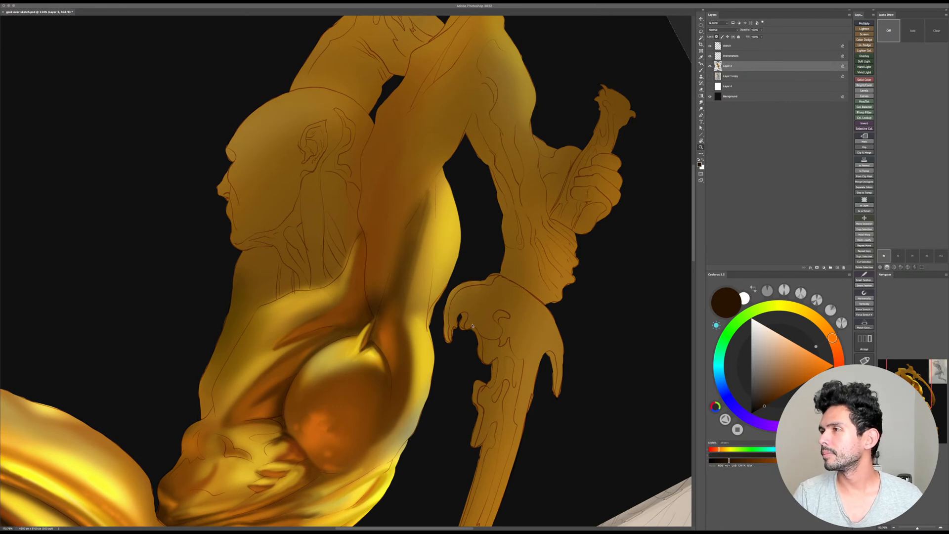
{"action": "left_click", "coordinate": [445, 345]}
{"action": "key", "text": "b"}
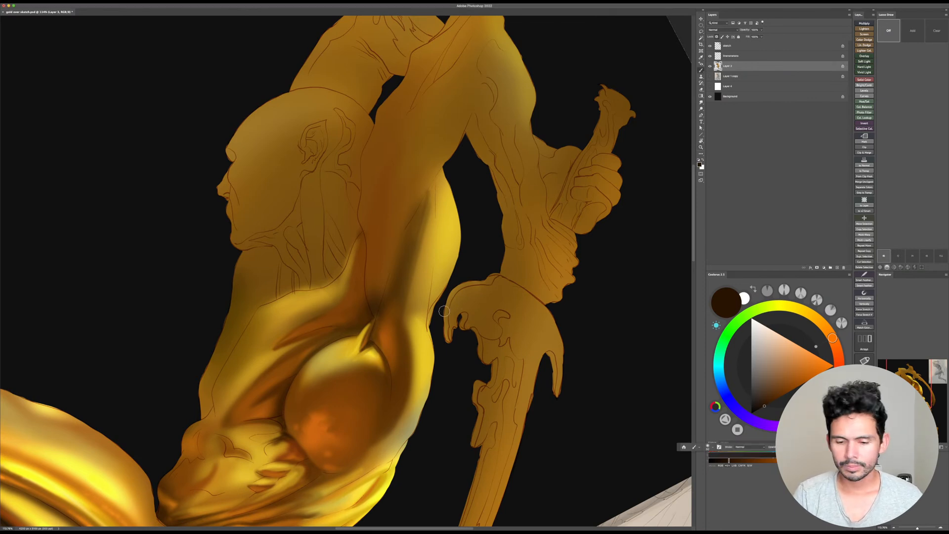
{"action": "left_click", "coordinate": [356, 296], "text": "alt"}
{"action": "scroll", "coordinate": [371, 322], "scroll_direction": "up", "scroll_amount": 1}
{"action": "left_click", "coordinate": [389, 350], "text": "alt"}
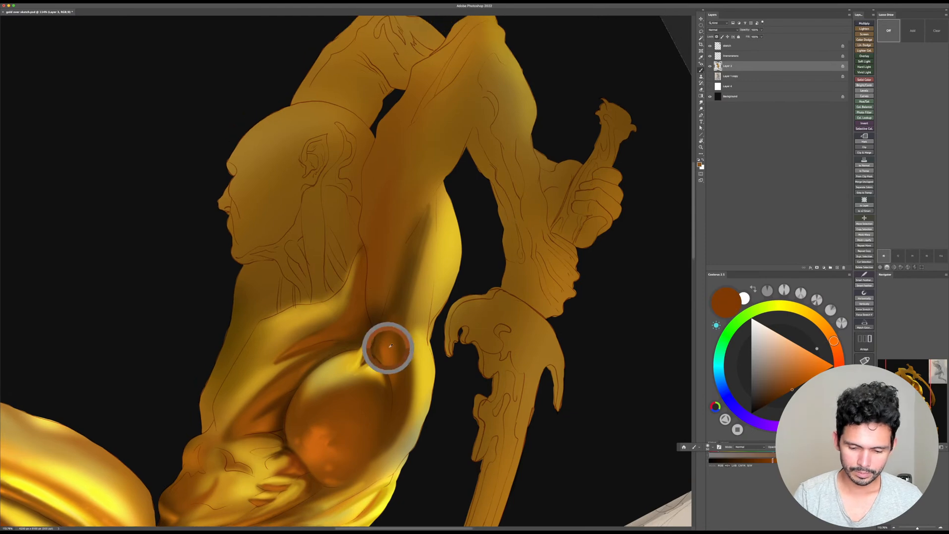
{"action": "key", "text": "bracketright"}
{"action": "key", "text": "bracketright"}
{"action": "left_click_drag", "start_coordinate": [385, 346], "coordinate": [420, 227]}
{"action": "key", "text": "bracketright"}
{"action": "key", "text": "bracketright"}
{"action": "left_click_drag", "start_coordinate": [394, 320], "coordinate": [408, 257]}
Step: Spread soft burnt orange along the raised upper arm from the armpit towards the elbow with a larger brush
{"action": "key", "text": "r"}
{"action": "mouse_move", "coordinate": [537, 198]}
{"action": "left_mouse_down"}
{"action": "mouse_move", "coordinate": [546, 219]}
{"action": "mouse_move", "coordinate": [529, 341]}
{"action": "left_mouse_up"}
{"action": "key", "text": "bracketright"}
{"action": "key", "text": "bracketright"}
{"action": "left_click_drag", "start_coordinate": [330, 348], "coordinate": [466, 215]}
{"action": "key", "text": "bracketright"}
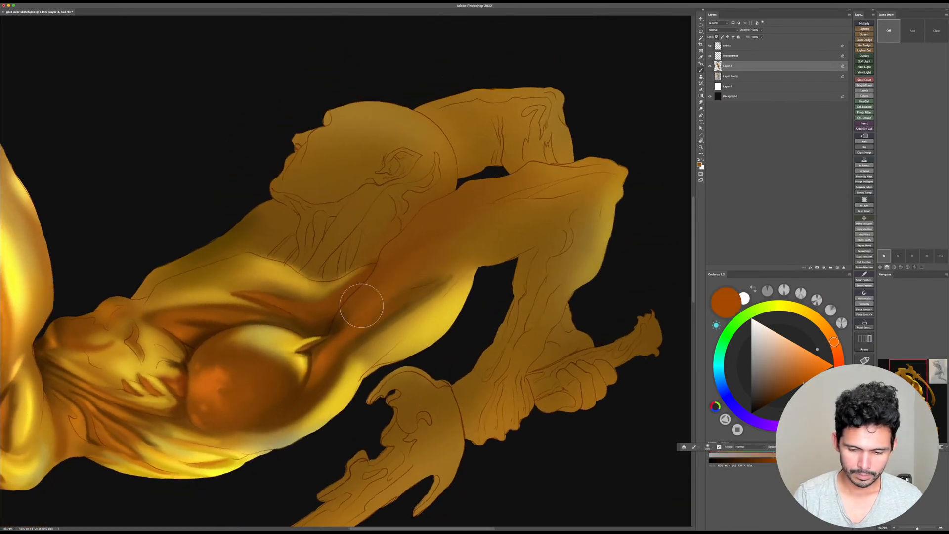
{"action": "left_click_drag", "start_coordinate": [362, 306], "coordinate": [467, 197]}
{"action": "mouse_move", "coordinate": [491, 260]}
{"action": "left_mouse_down"}
{"action": "mouse_move", "coordinate": [477, 293]}
{"action": "mouse_move", "coordinate": [529, 258]}
{"action": "mouse_move", "coordinate": [499, 190]}
{"action": "mouse_move", "coordinate": [460, 136]}
{"action": "left_mouse_up"}
{"action": "key", "text": "r"}
{"action": "left_click", "coordinate": [396, 307], "text": "alt"}
{"action": "key", "text": "bracketleft"}
{"action": "left_click_drag", "start_coordinate": [394, 312], "coordinate": [401, 344]}
Step: Sample dark brown from the armpit and paint a thin crease running down from the raised elbow
{"action": "left_click", "coordinate": [393, 360], "text": "alt"}
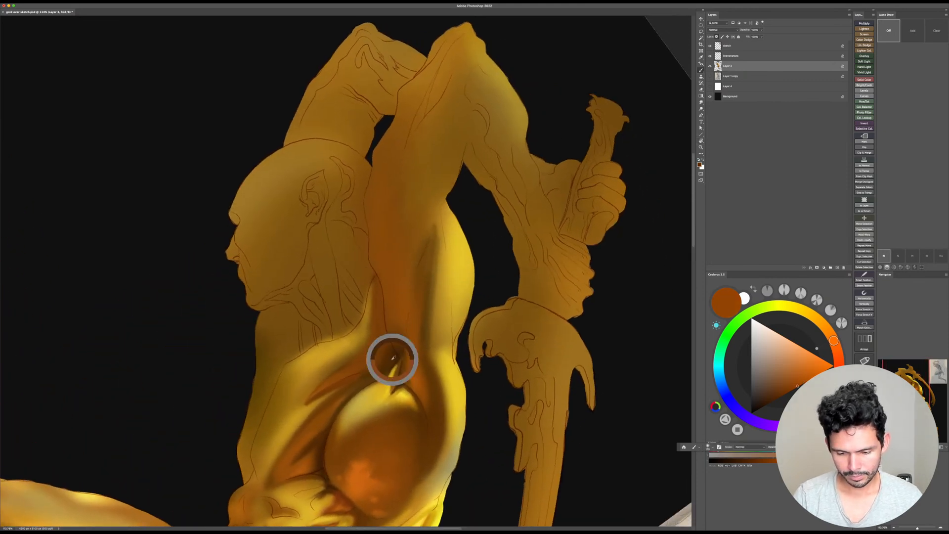
{"action": "key", "text": "bracketleft"}
{"action": "key", "text": "bracketleft"}
{"action": "key", "text": "bracketleft"}
{"action": "key", "text": "bracketleft"}
{"action": "left_click_drag", "start_coordinate": [471, 42], "coordinate": [447, 84]}
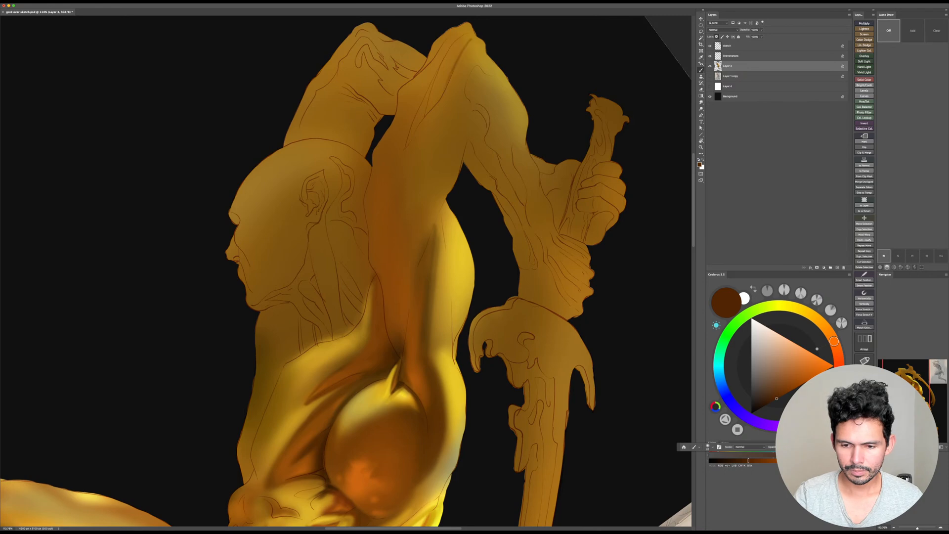
{"action": "key", "text": "r"}
{"action": "left_click_drag", "start_coordinate": [494, 296], "coordinate": [457, 163]}
{"action": "left_click_drag", "start_coordinate": [472, 257], "coordinate": [445, 247]}
{"action": "left_click_drag", "start_coordinate": [444, 178], "coordinate": [441, 213]}
{"action": "key", "text": "b"}
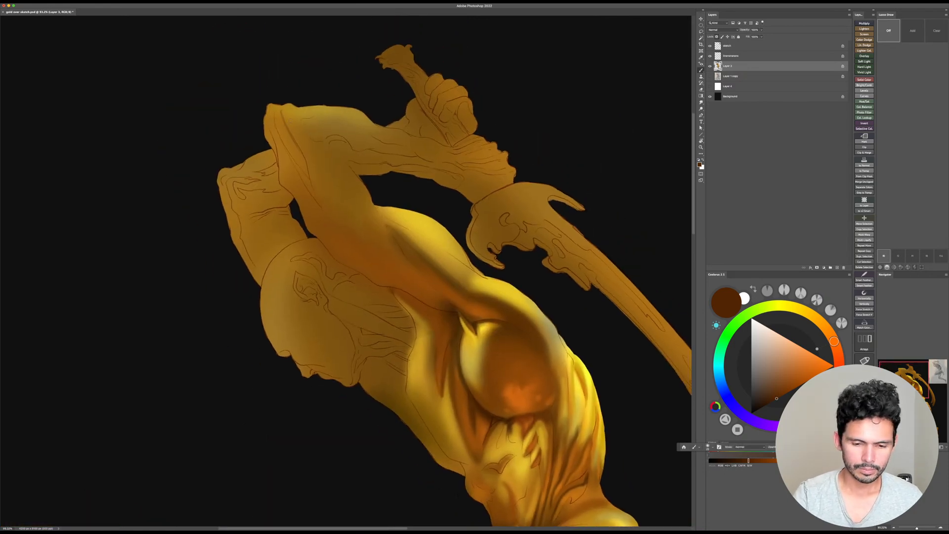
Step: Model the tendon folds below the raised elbow with orange-brown and a sampled golden brown
{"action": "key", "text": "r"}
{"action": "left_click_drag", "start_coordinate": [372, 105], "coordinate": [385, 182]}
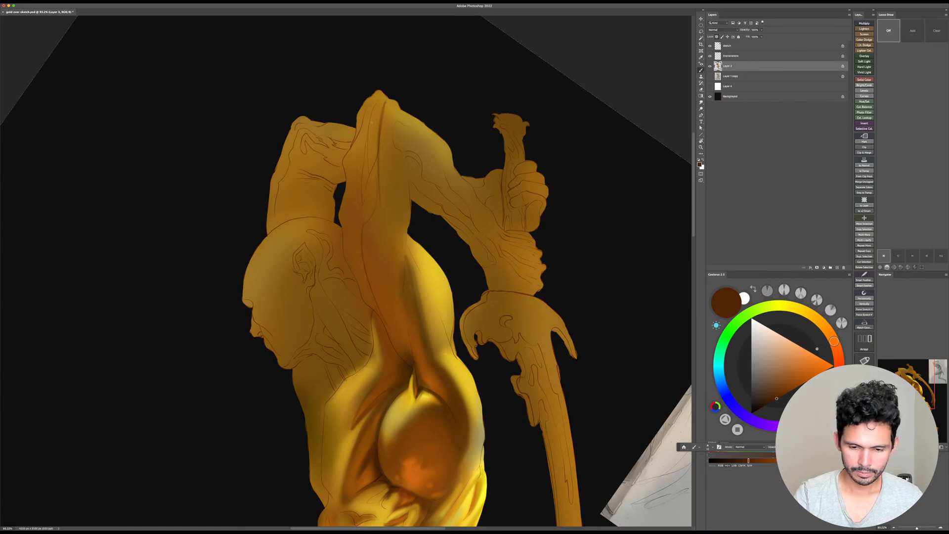
{"action": "left_click_drag", "start_coordinate": [410, 194], "coordinate": [357, 376]}
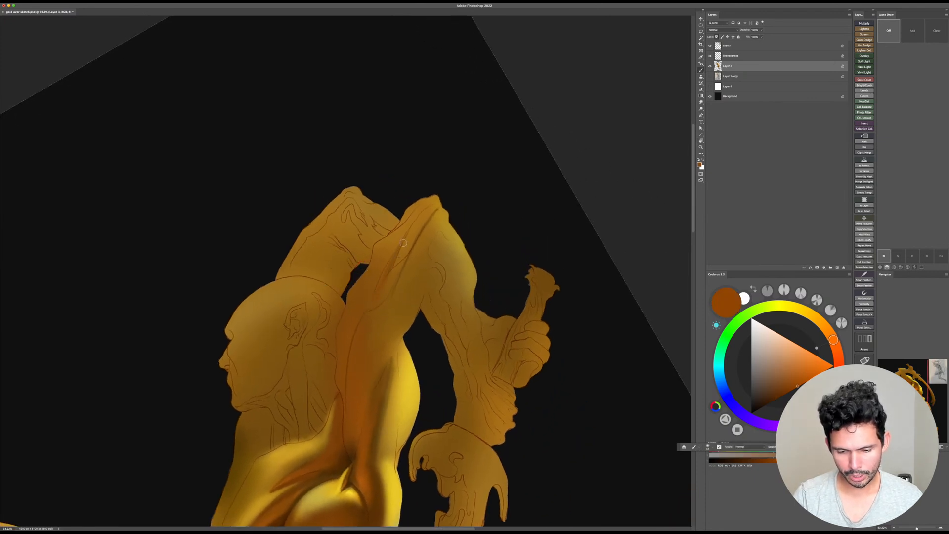
{"action": "left_click", "coordinate": [365, 315], "text": "alt"}
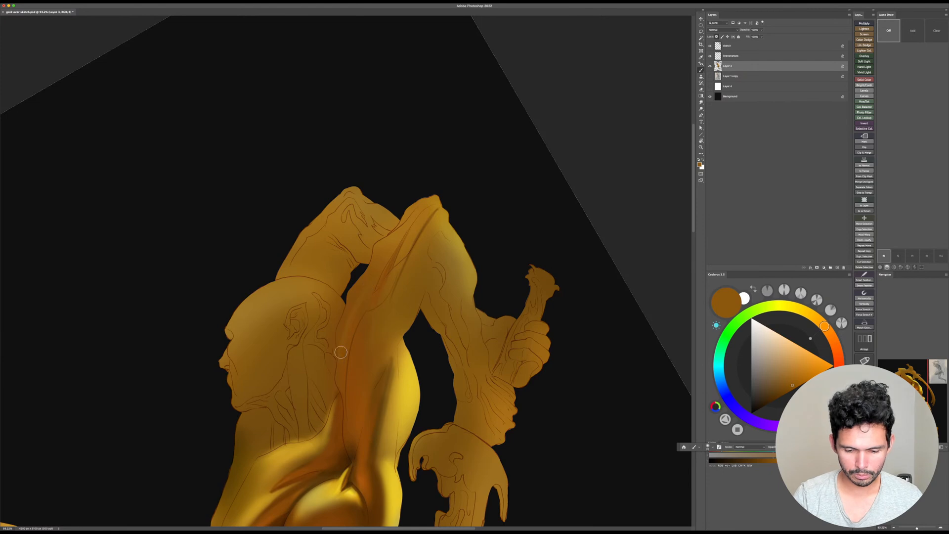
{"action": "key", "text": "Escape"}
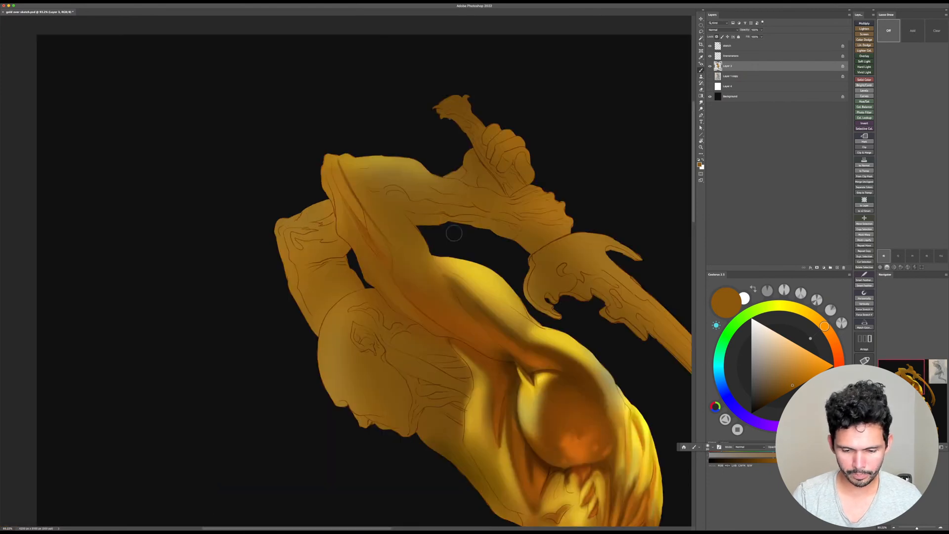
{"action": "left_click_drag", "start_coordinate": [479, 414], "coordinate": [466, 398]}
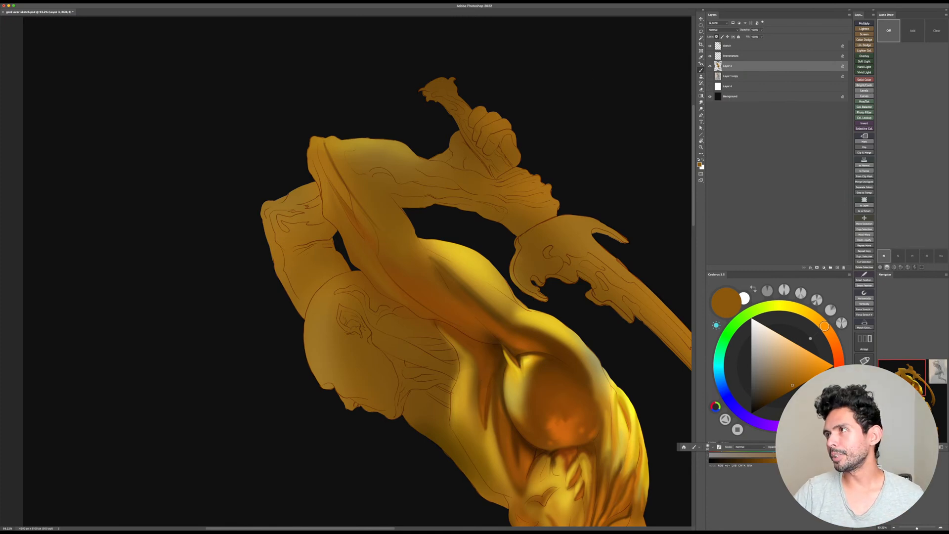
Step: Sample orange-brown from the upper arm and widen the warm shadow running from the elbow tendon to the armpit
{"action": "key", "text": "super+Tab"}
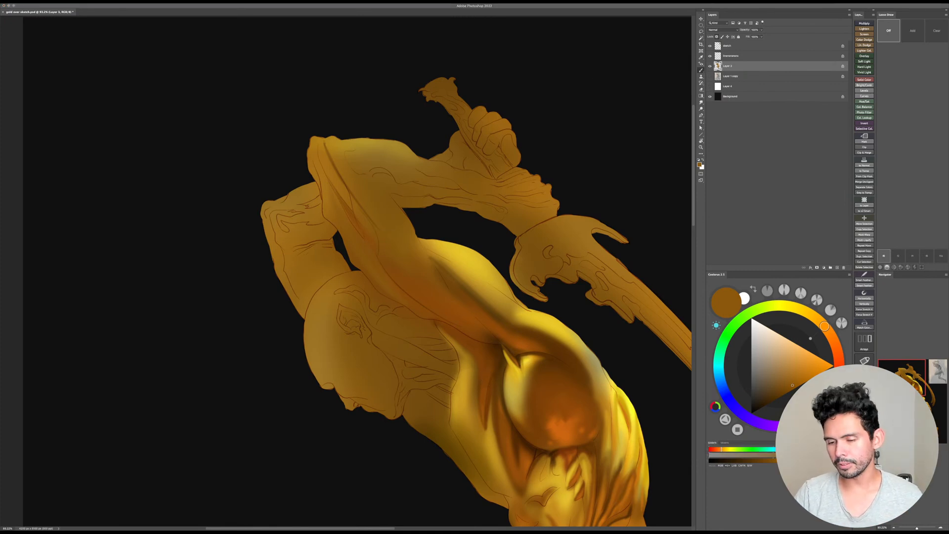
{"action": "key", "text": "super+Tab"}
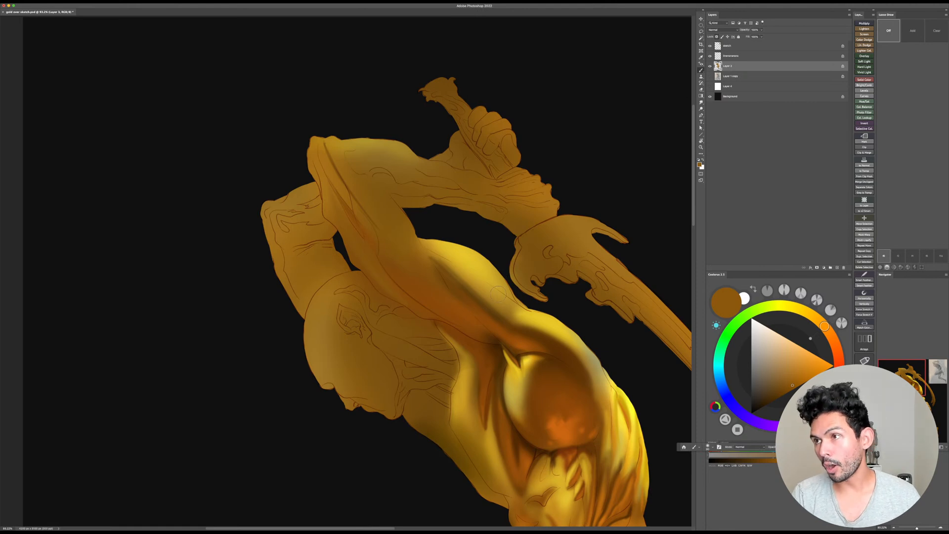
{"action": "key", "text": "r"}
{"action": "left_click_drag", "start_coordinate": [630, 247], "coordinate": [472, 449]}
{"action": "left_click", "coordinate": [367, 380], "text": "alt"}
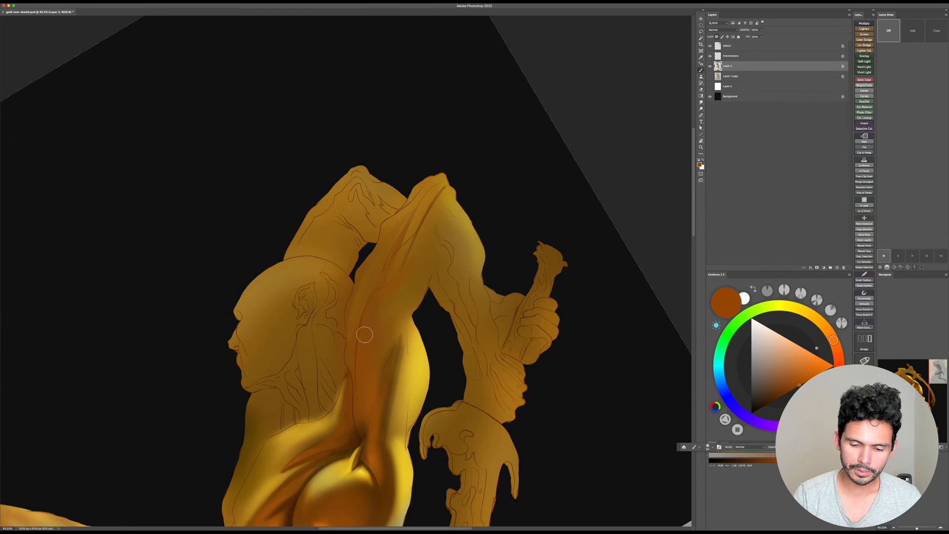
{"action": "mouse_move", "coordinate": [422, 239]}
{"action": "left_mouse_down"}
{"action": "mouse_move", "coordinate": [381, 297]}
{"action": "mouse_move", "coordinate": [367, 381]}
{"action": "left_mouse_up"}
{"action": "key", "text": "bracketright"}
{"action": "key", "text": "bracketright"}
{"action": "left_click_drag", "start_coordinate": [377, 296], "coordinate": [374, 363]}
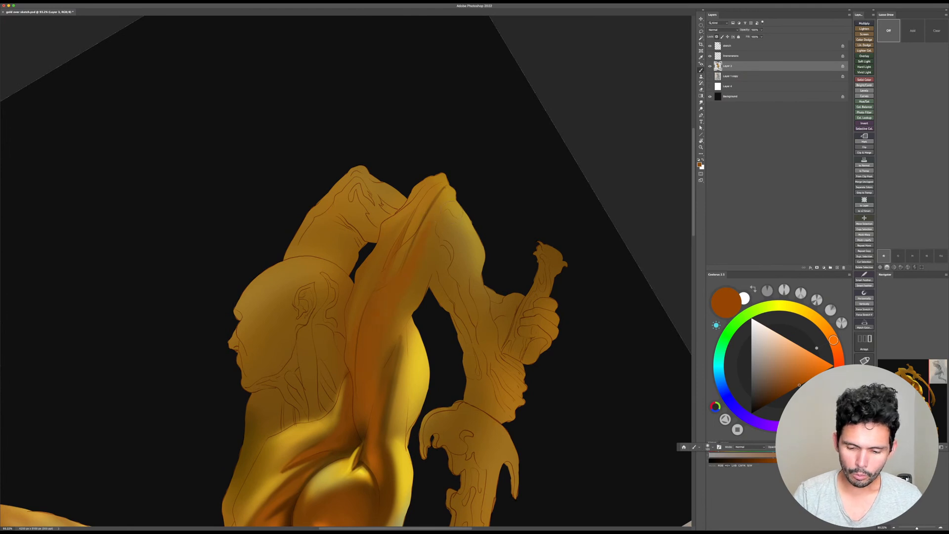
{"action": "key", "text": "Escape"}
Step: Sample bright golden yellow from the lit muscle edge and paint highlights on the forearm near the raised elbow
{"action": "left_click", "coordinate": [524, 299], "text": "alt"}
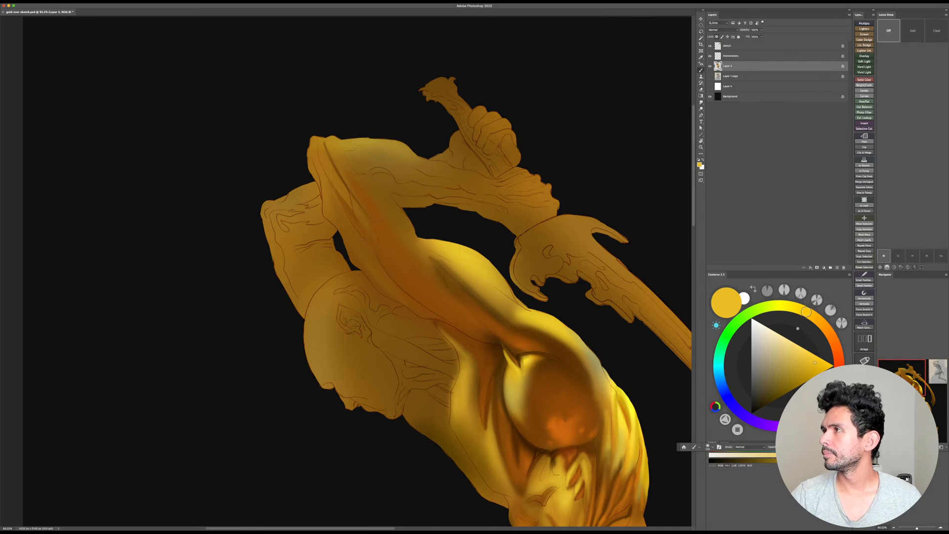
{"action": "key", "text": "super+Tab"}
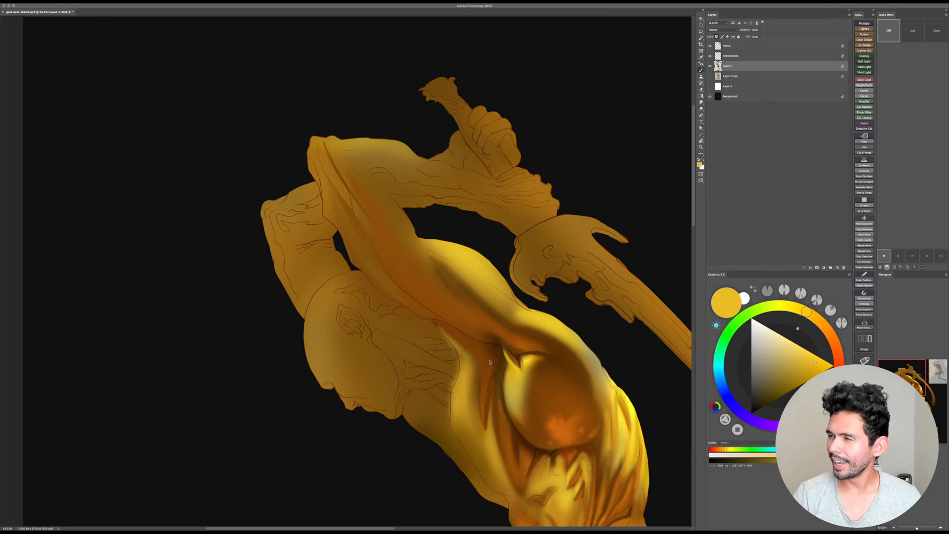
{"action": "key", "text": "super+Tab"}
{"action": "key", "text": "r"}
{"action": "mouse_move", "coordinate": [457, 252]}
{"action": "left_mouse_down"}
{"action": "mouse_move", "coordinate": [339, 259]}
{"action": "mouse_move", "coordinate": [469, 356]}
{"action": "left_mouse_up"}
{"action": "key", "text": "b"}
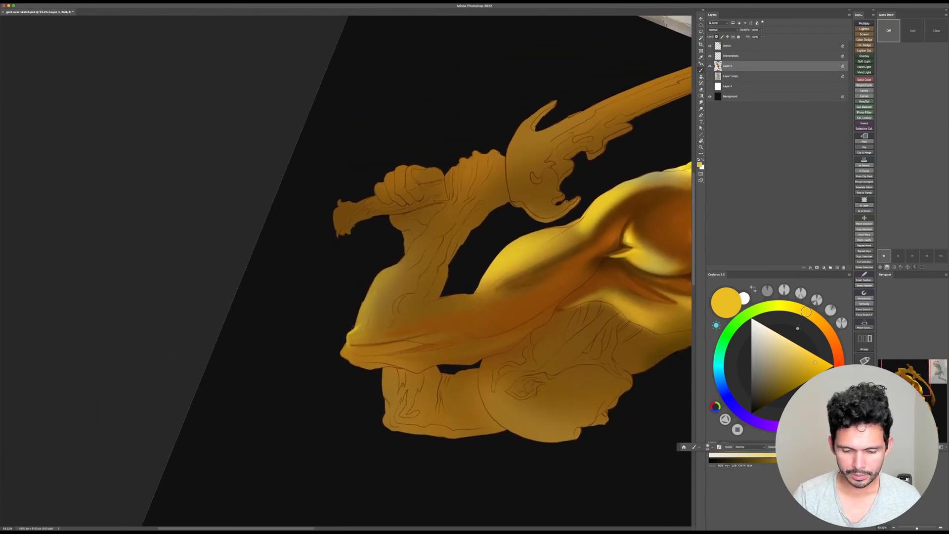
{"action": "left_click_drag", "start_coordinate": [352, 323], "coordinate": [384, 269]}
{"action": "key", "text": "Escape"}
{"action": "key", "text": "bracketright"}
{"action": "key", "text": "bracketright"}
{"action": "key", "text": "bracketright"}
{"action": "mouse_move", "coordinate": [375, 312]}
{"action": "left_mouse_down"}
{"action": "mouse_move", "coordinate": [416, 339]}
{"action": "mouse_move", "coordinate": [379, 319]}
{"action": "mouse_move", "coordinate": [395, 341]}
{"action": "mouse_move", "coordinate": [368, 337]}
{"action": "mouse_move", "coordinate": [398, 337]}
{"action": "mouse_move", "coordinate": [359, 349]}
{"action": "left_mouse_up"}
Step: Broaden the golden yellow glow along the raised forearm with a much larger soft brush
{"action": "key", "text": "bracketright"}
{"action": "key", "text": "bracketright"}
{"action": "key", "text": "bracketright"}
{"action": "key", "text": "bracketright"}
{"action": "key", "text": "bracketright"}
{"action": "mouse_move", "coordinate": [432, 321]}
{"action": "left_mouse_down"}
{"action": "mouse_move", "coordinate": [396, 346]}
{"action": "mouse_move", "coordinate": [439, 337]}
{"action": "mouse_move", "coordinate": [468, 353]}
{"action": "left_mouse_up"}
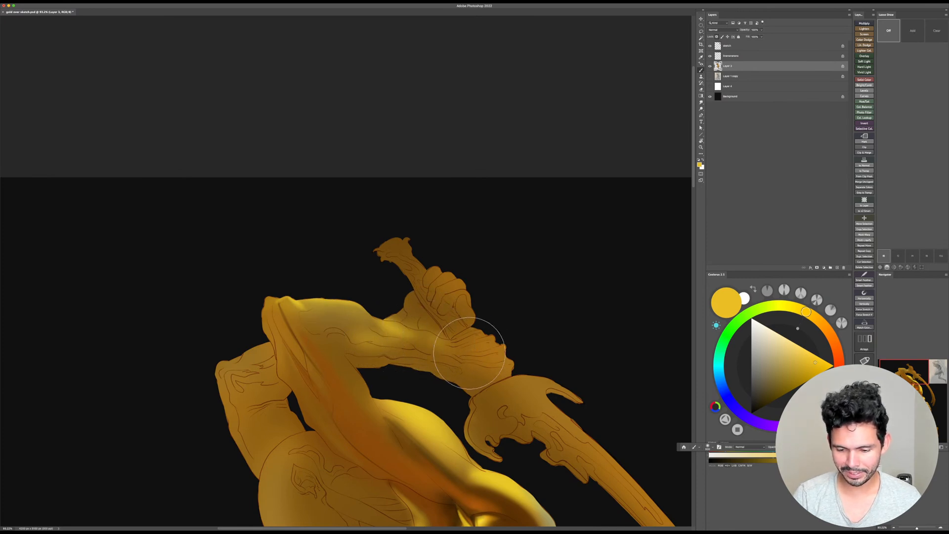
{"action": "left_click_drag", "start_coordinate": [516, 322], "coordinate": [528, 289]}
{"action": "key", "text": "bracketright"}
{"action": "key", "text": "bracketright"}
{"action": "left_click_drag", "start_coordinate": [382, 314], "coordinate": [364, 296]}
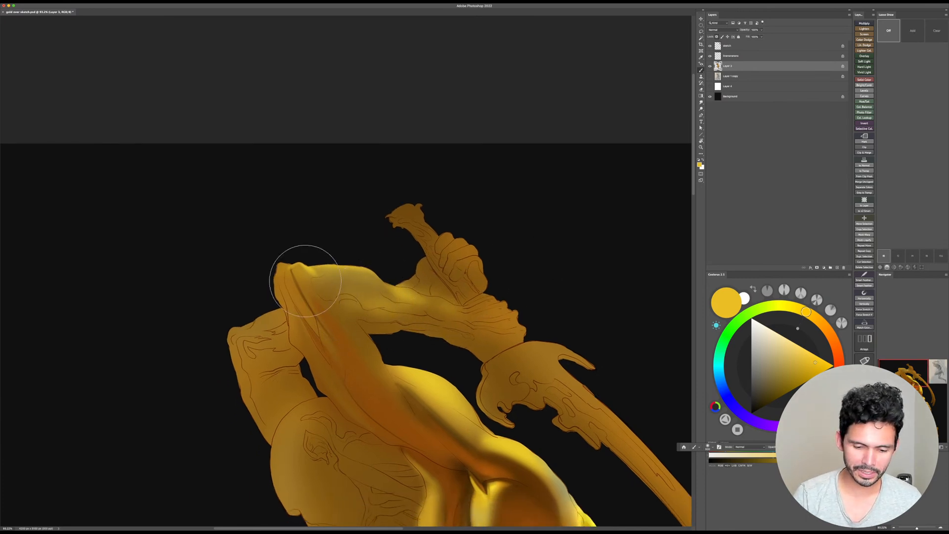
Step: Extend the soft golden yellow glow around the raised elbow and along the forearm with a slightly larger brush
{"action": "mouse_move", "coordinate": [295, 289]}
{"action": "left_mouse_down"}
{"action": "mouse_move", "coordinate": [300, 280]}
{"action": "mouse_move", "coordinate": [296, 289]}
{"action": "left_mouse_up"}
{"action": "key", "text": "bracketright"}
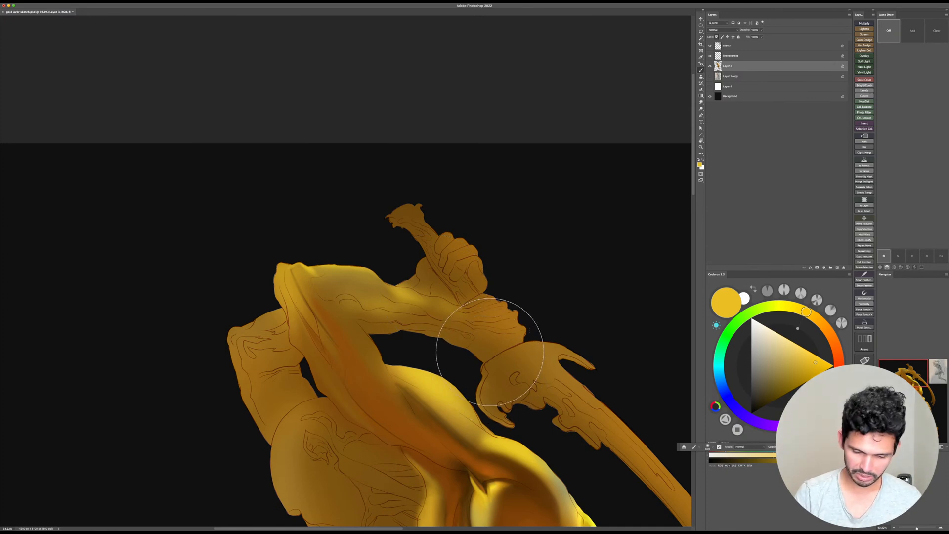
{"action": "left_click_drag", "start_coordinate": [395, 374], "coordinate": [417, 339]}
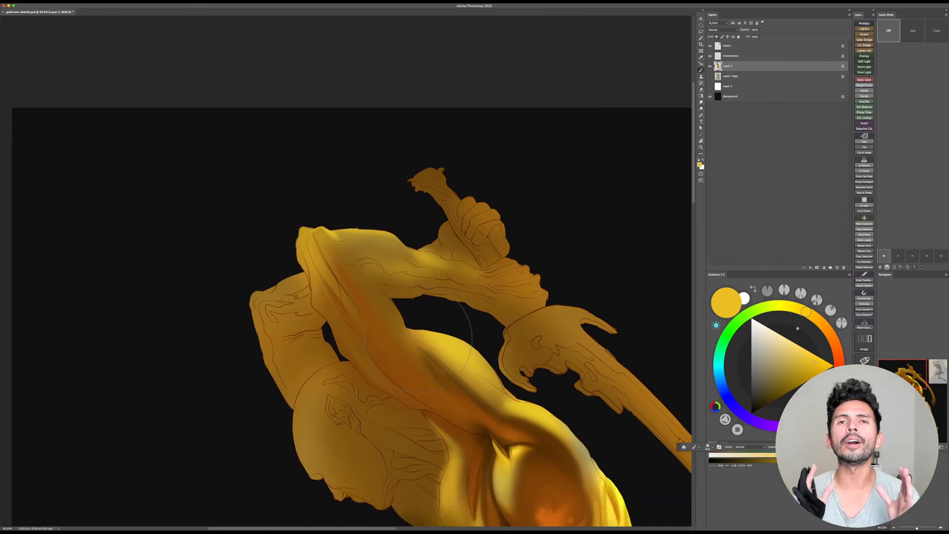
Step: Sample orange-brown from the shoulder and shade the inside of the bent arm behind the head with a much smaller brush
{"action": "left_click", "coordinate": [459, 407], "text": "alt"}
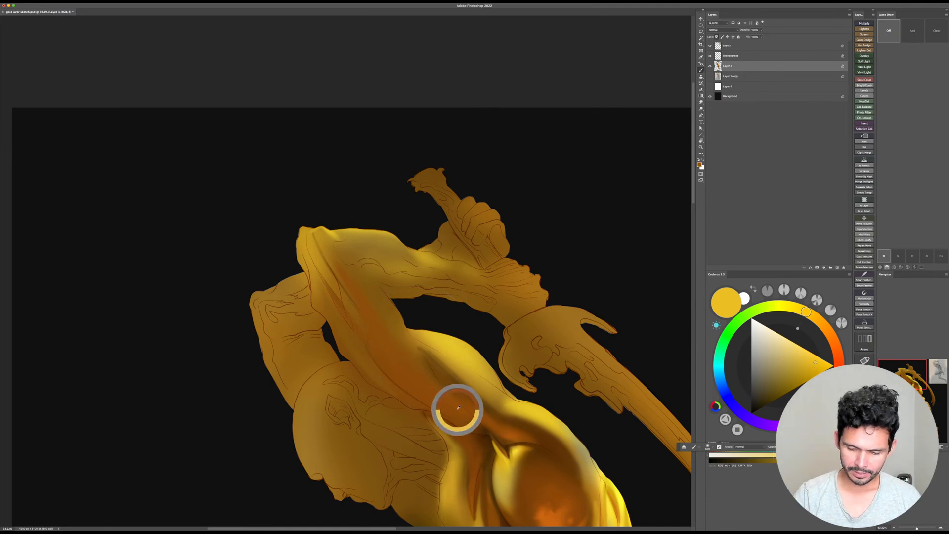
{"action": "left_click_drag", "start_coordinate": [369, 360], "coordinate": [403, 356]}
{"action": "key", "text": "bracketleft"}
{"action": "key", "text": "bracketleft"}
{"action": "key", "text": "bracketleft"}
{"action": "key", "text": "bracketleft"}
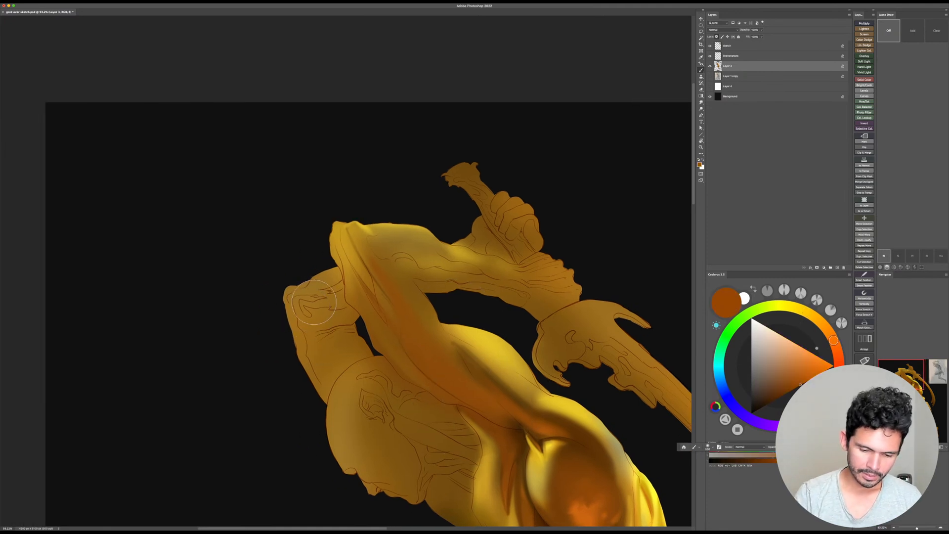
{"action": "key", "text": "bracketleft"}
{"action": "key", "text": "bracketleft"}
{"action": "key", "text": "bracketleft"}
{"action": "key", "text": "bracketleft"}
{"action": "key", "text": "bracketleft"}
{"action": "mouse_move", "coordinate": [315, 298]}
{"action": "left_mouse_down"}
{"action": "mouse_move", "coordinate": [297, 313]}
{"action": "mouse_move", "coordinate": [316, 326]}
{"action": "mouse_move", "coordinate": [356, 310]}
{"action": "mouse_move", "coordinate": [313, 325]}
{"action": "mouse_move", "coordinate": [323, 348]}
{"action": "mouse_move", "coordinate": [353, 316]}
{"action": "mouse_move", "coordinate": [334, 346]}
{"action": "mouse_move", "coordinate": [317, 338]}
{"action": "mouse_move", "coordinate": [335, 364]}
{"action": "left_mouse_up"}
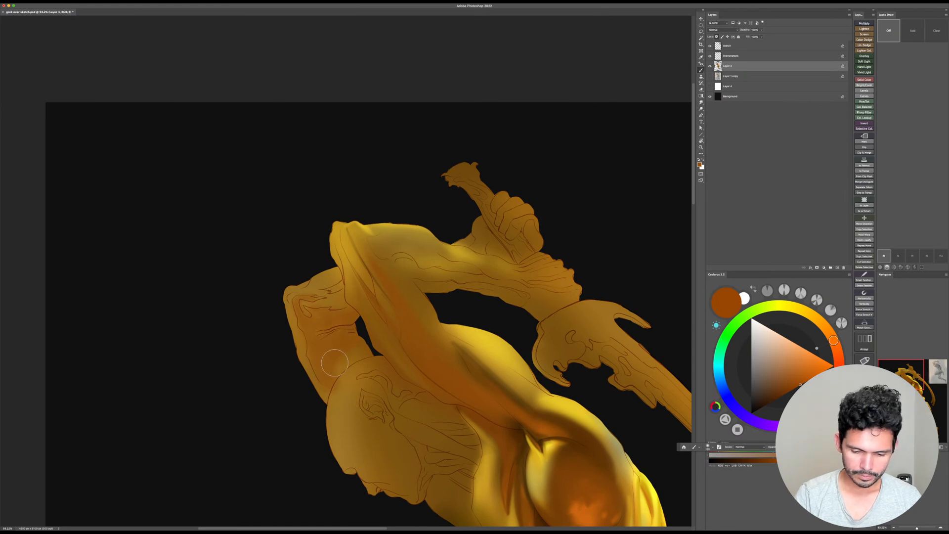
Step: Paint highlights on the raised elbow and forearm with sampled golden yellow and a pale yellow, softening them with sampled golden brown
{"action": "left_click", "coordinate": [369, 227], "text": "alt"}
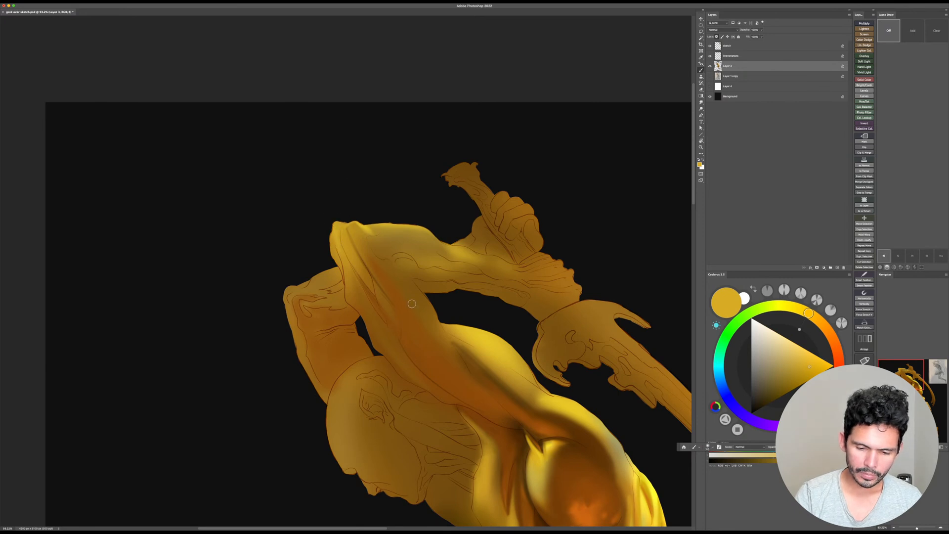
{"action": "left_click", "coordinate": [786, 340]}
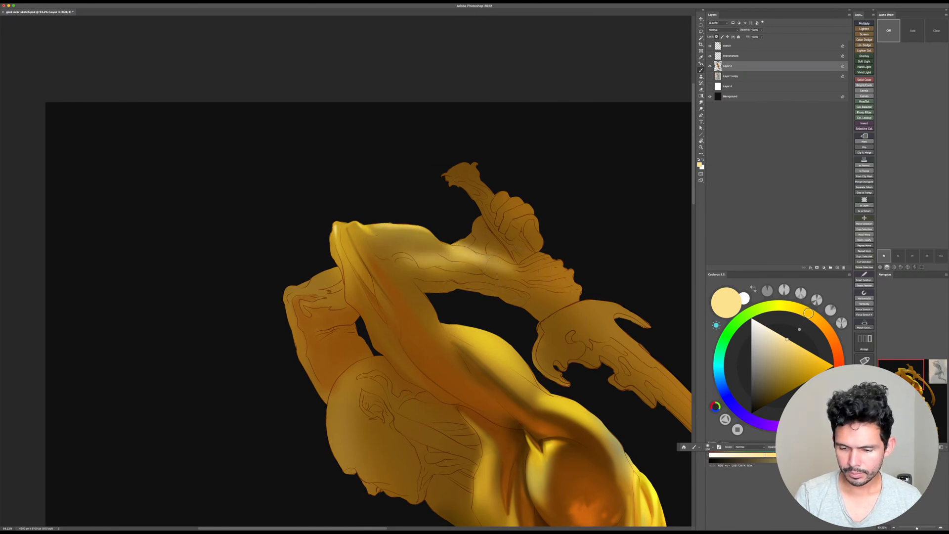
{"action": "left_click", "coordinate": [533, 315], "text": "alt"}
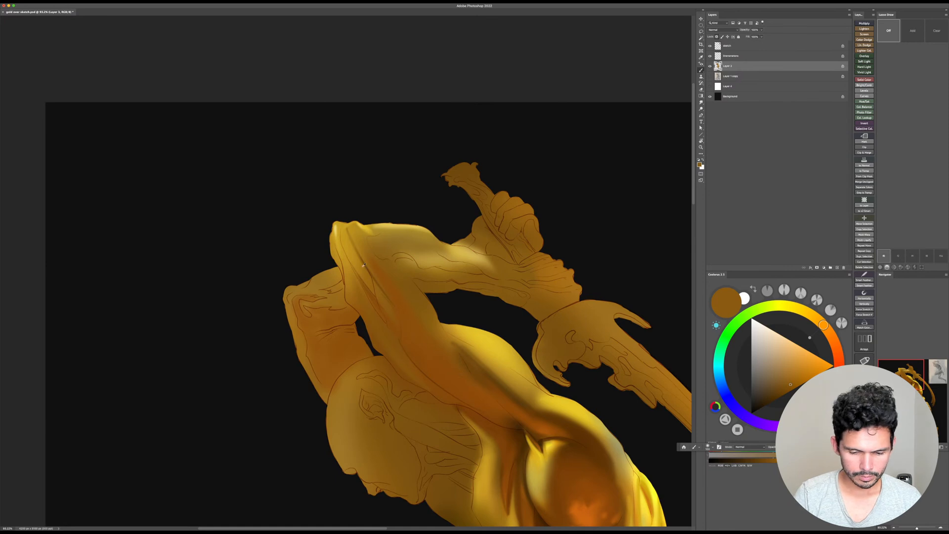
Step: Sample golden yellow and paint a thin light along the upper edge of the bent arm behind the head with a small brush
{"action": "left_click", "coordinate": [313, 270], "text": "alt"}
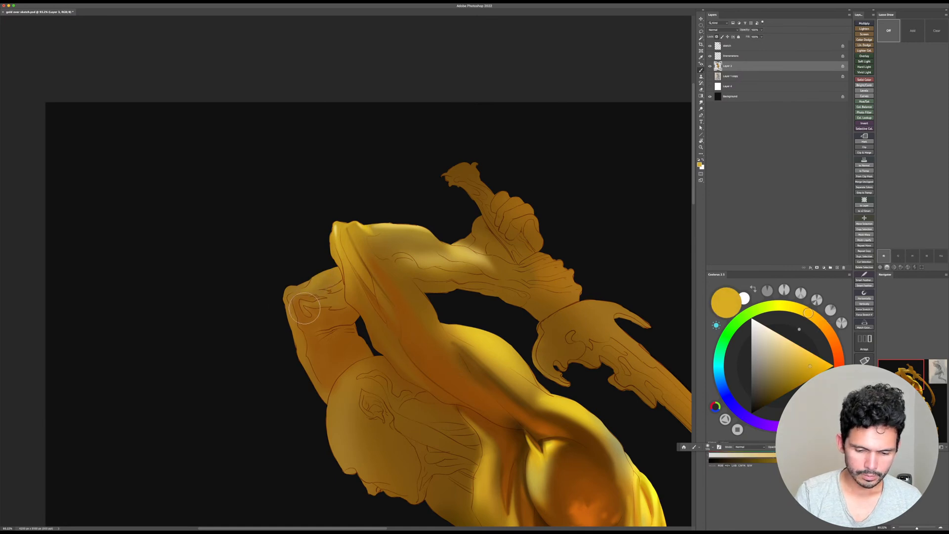
{"action": "key", "text": "bracketleft"}
{"action": "key", "text": "bracketleft"}
{"action": "key", "text": "bracketleft"}
{"action": "key", "text": "bracketleft"}
{"action": "key", "text": "bracketleft"}
{"action": "key", "text": "bracketleft"}
{"action": "key", "text": "bracketleft"}
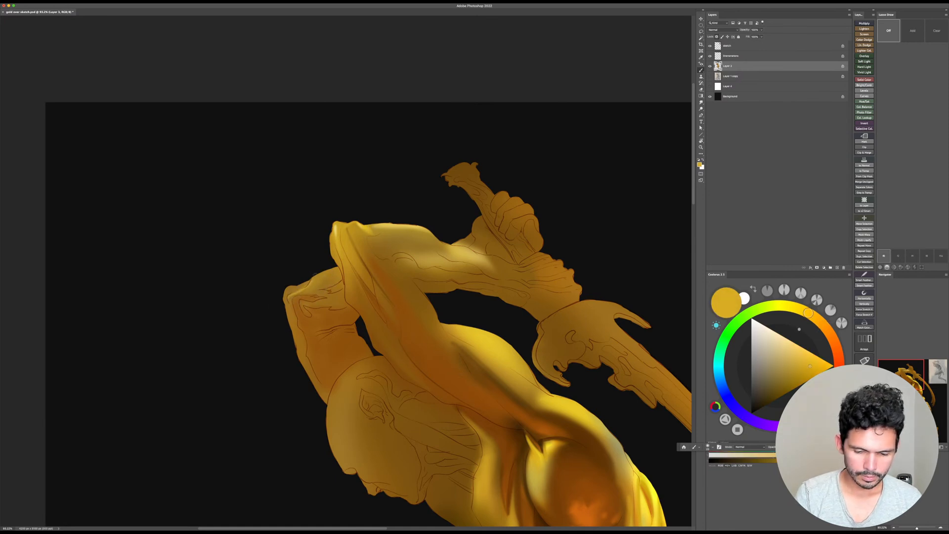
{"action": "left_click_drag", "start_coordinate": [282, 297], "coordinate": [332, 271]}
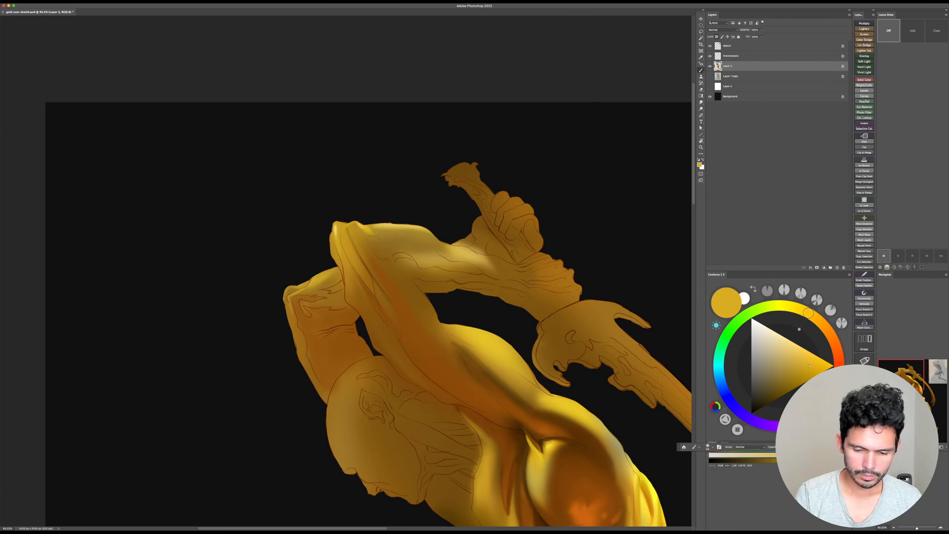
Step: Sample orange-brown from the upper arm and deepen the folds between the tendons below the raised elbow, redoing the unsatisfactory strokes
{"action": "key", "text": "r"}
{"action": "left_click_drag", "start_coordinate": [447, 324], "coordinate": [408, 369]}
{"action": "left_click", "coordinate": [378, 317], "text": "alt"}
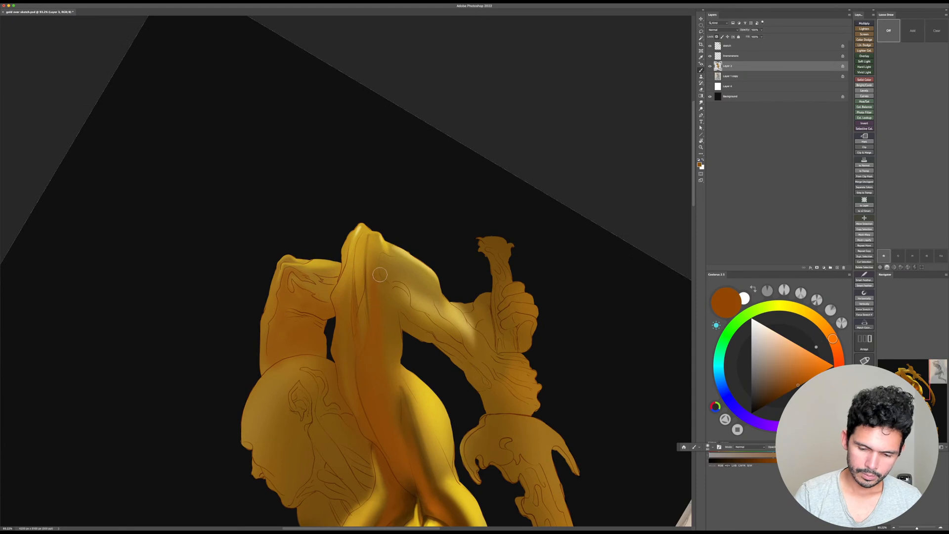
{"action": "mouse_move", "coordinate": [360, 246]}
{"action": "left_mouse_down"}
{"action": "mouse_move", "coordinate": [358, 292]}
{"action": "mouse_move", "coordinate": [364, 267]}
{"action": "left_mouse_up"}
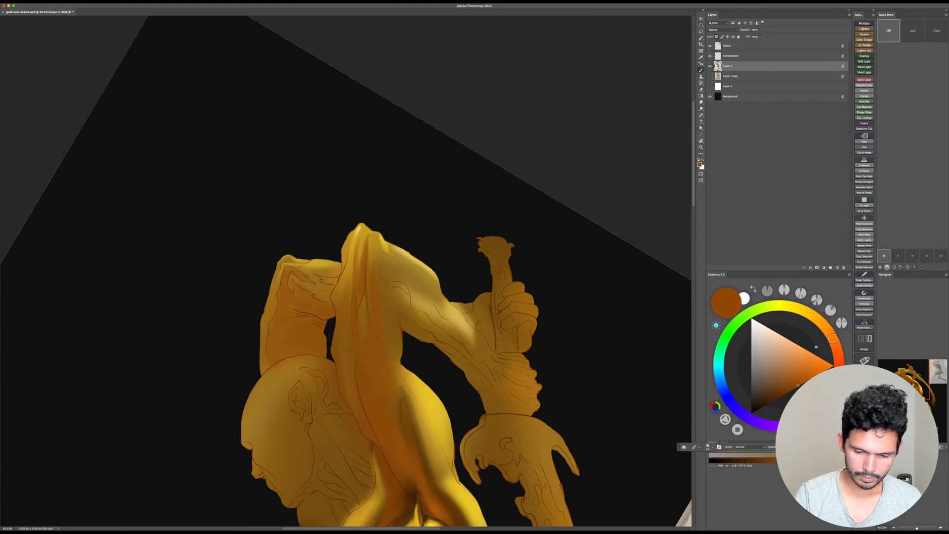
{"action": "left_click_drag", "start_coordinate": [356, 232], "coordinate": [356, 281]}
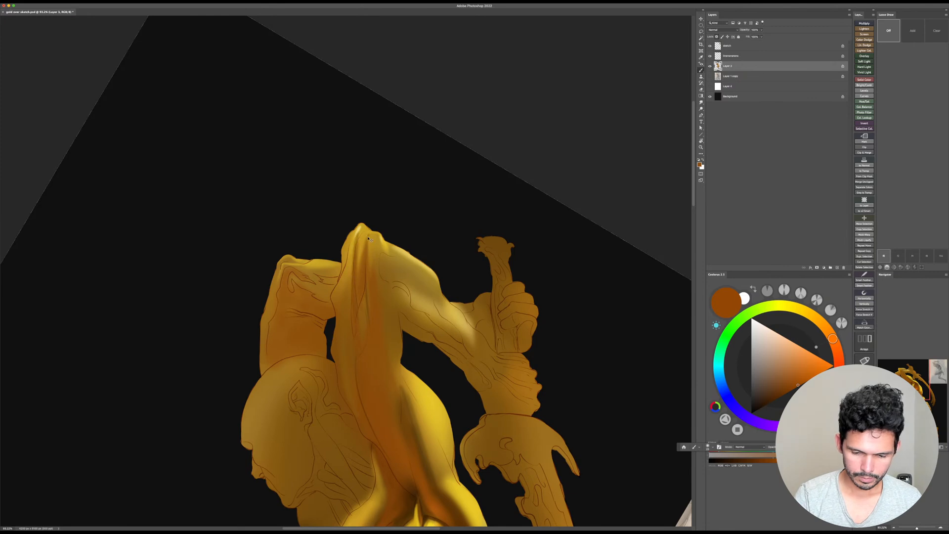
{"action": "key", "text": "super+z"}
{"action": "key", "text": "super+z"}
{"action": "left_click_drag", "start_coordinate": [365, 228], "coordinate": [357, 257]}
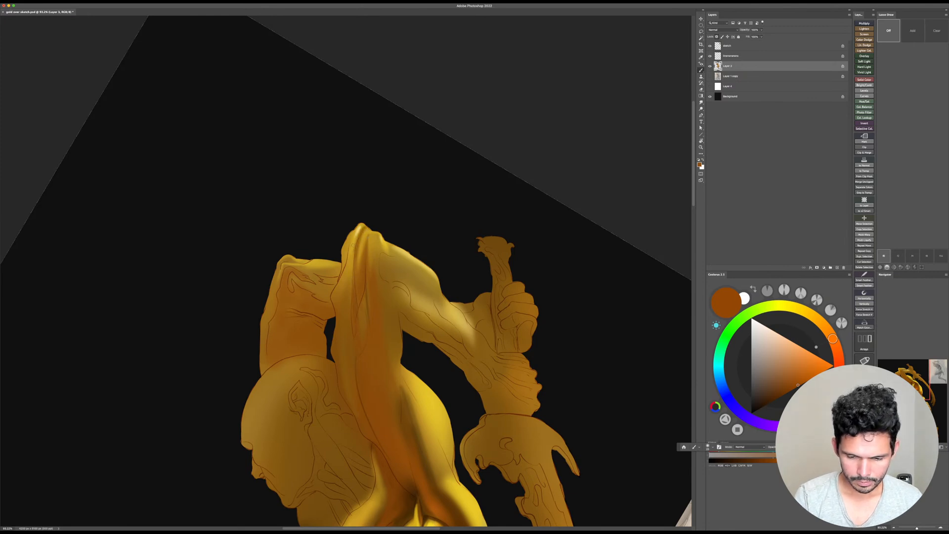
{"action": "key", "text": "Escape"}
Step: Choose a brighter warm yellow as the painting colour and save the document
{"action": "left_click_drag", "start_coordinate": [565, 382], "coordinate": [514, 381]}
{"action": "left_click_drag", "start_coordinate": [687, 398], "coordinate": [494, 362]}
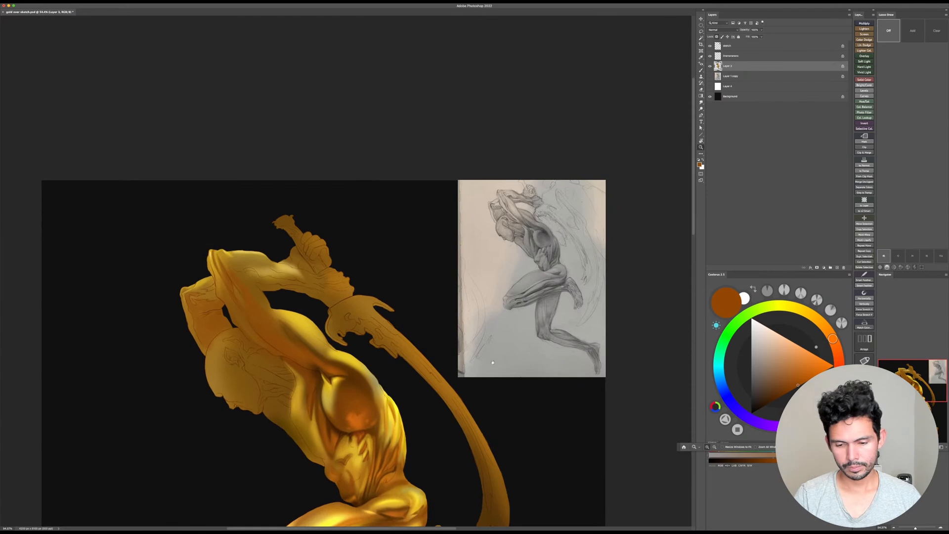
{"action": "left_click_drag", "start_coordinate": [591, 351], "coordinate": [609, 275]}
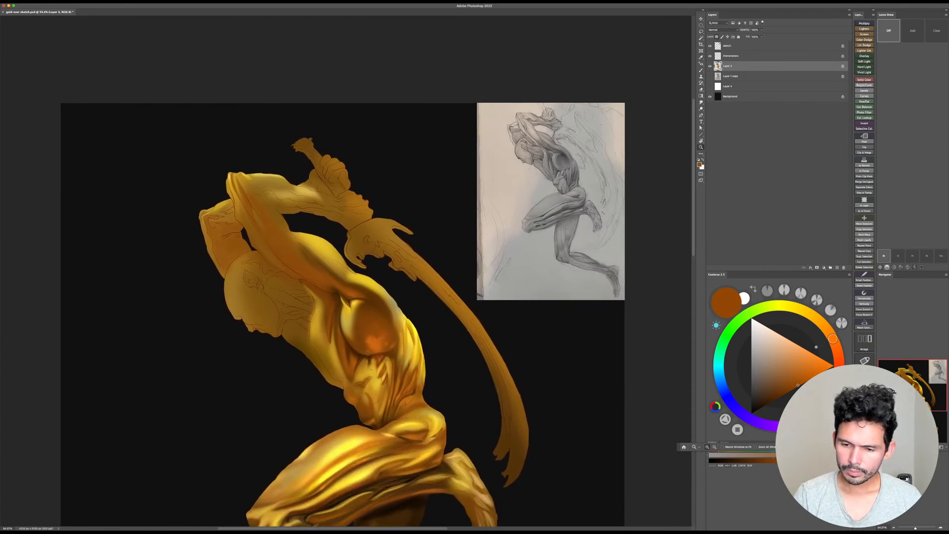
{"action": "mouse_move", "coordinate": [530, 124]}
{"action": "left_mouse_down"}
{"action": "mouse_move", "coordinate": [580, 121]}
{"action": "mouse_move", "coordinate": [536, 118]}
{"action": "left_mouse_up"}
{"action": "left_click_drag", "start_coordinate": [536, 118], "coordinate": [553, 120]}
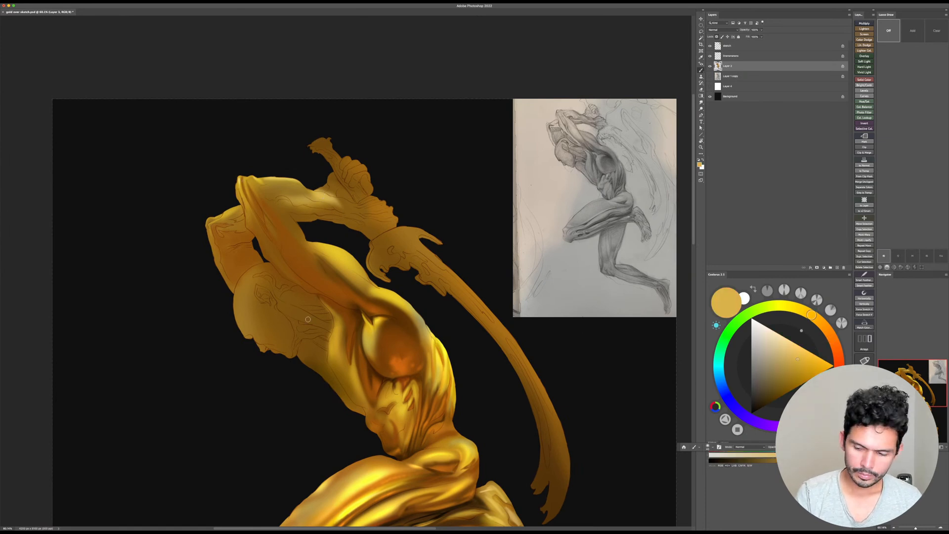
{"action": "left_click", "coordinate": [808, 312]}
{"action": "left_click", "coordinate": [803, 351]}
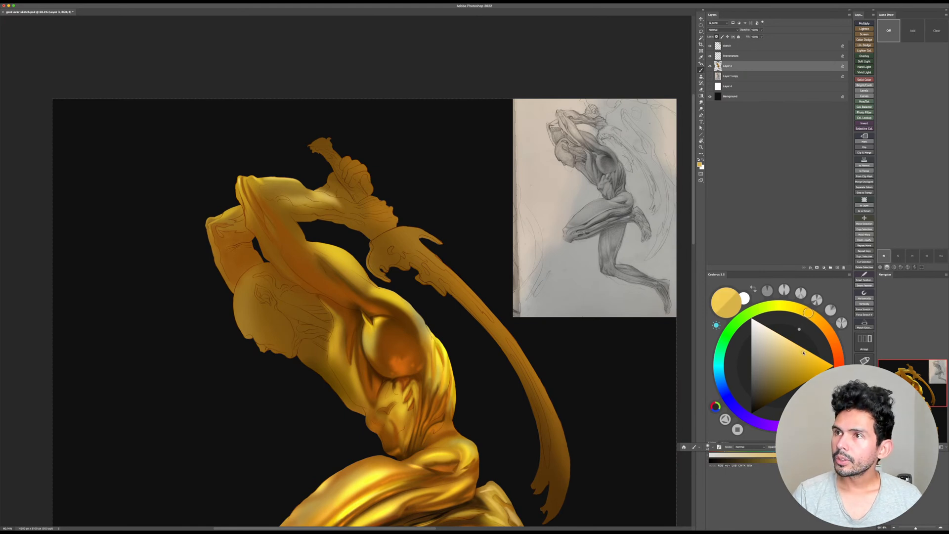
{"action": "scroll", "coordinate": [536, 390], "scroll_direction": "down", "scroll_amount": 3}
{"action": "scroll", "coordinate": [549, 394], "scroll_direction": "down", "scroll_amount": 3}
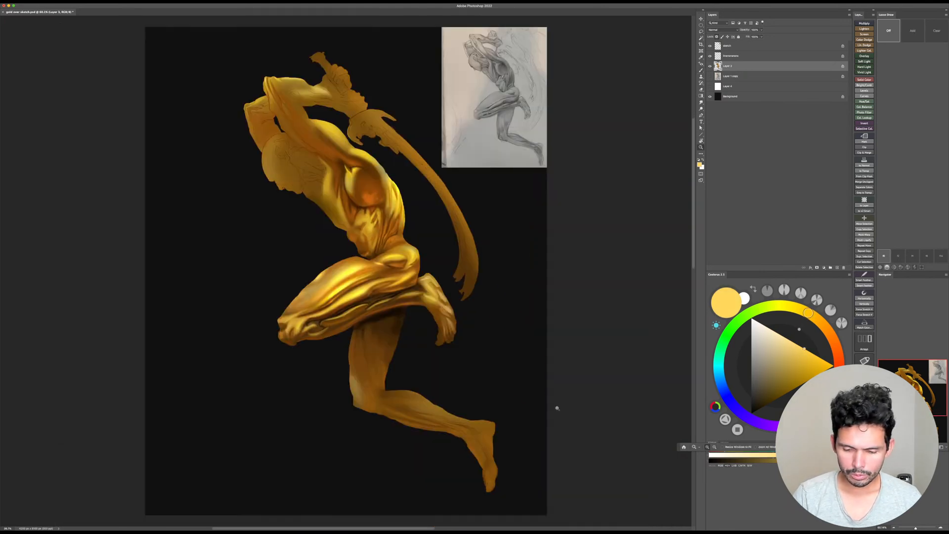
{"action": "key", "text": "ctrl+s"}
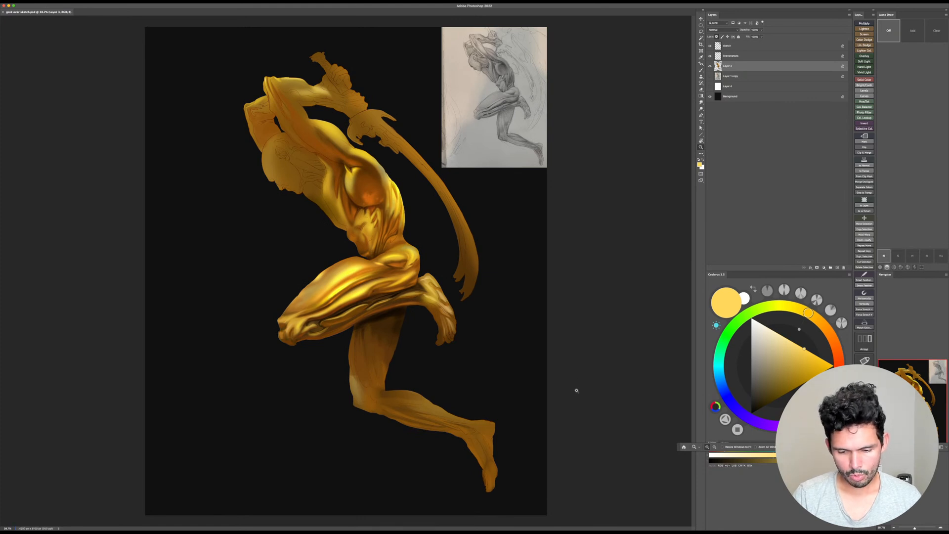
Step: Paint the bright yellow along the outer edge and elbow of the bent arm behind the head, enlarging the soft brush
{"action": "left_click_drag", "start_coordinate": [291, 123], "coordinate": [319, 133]}
{"action": "left_click_drag", "start_coordinate": [320, 142], "coordinate": [388, 254]}
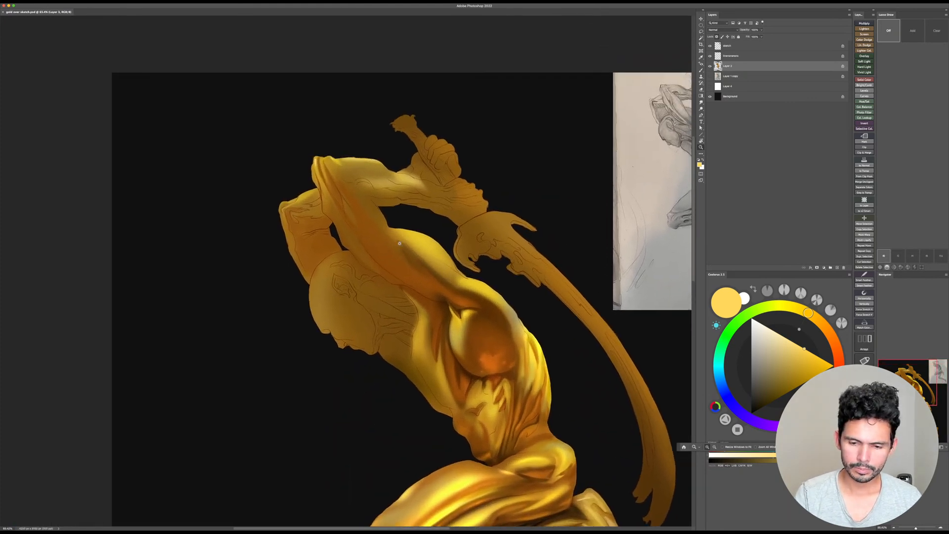
{"action": "key", "text": "b"}
{"action": "mouse_move", "coordinate": [297, 202]}
{"action": "left_mouse_down"}
{"action": "mouse_move", "coordinate": [315, 192]}
{"action": "mouse_move", "coordinate": [281, 211]}
{"action": "mouse_move", "coordinate": [303, 277]}
{"action": "left_mouse_up"}
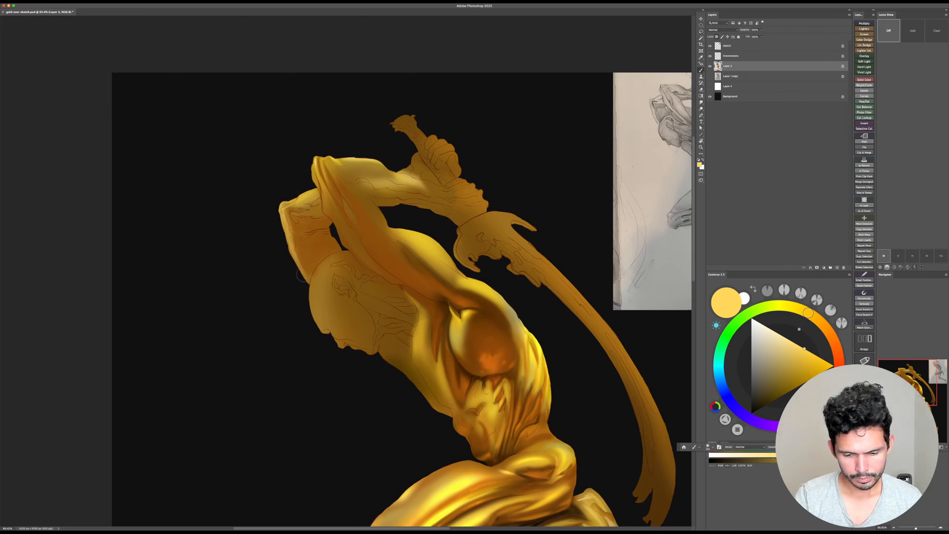
{"action": "key", "text": "]"}
{"action": "key", "text": "]"}
{"action": "key", "text": "]"}
{"action": "key", "text": "]"}
{"action": "key", "text": "]"}
{"action": "key", "text": "]"}
{"action": "key", "text": "]"}
{"action": "left_click_drag", "start_coordinate": [307, 222], "coordinate": [319, 204]}
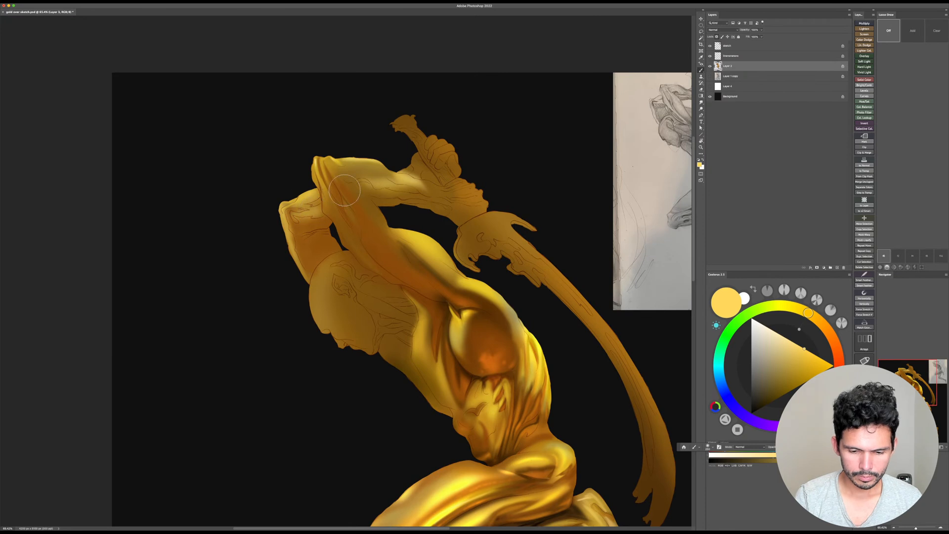
Step: Brighten the skull and face edge with soft yellow, and shade the head with orange-brown sampled from the bent arm
{"action": "left_click_drag", "start_coordinate": [488, 308], "coordinate": [473, 280]}
{"action": "key", "text": "]"}
{"action": "left_click_drag", "start_coordinate": [333, 274], "coordinate": [310, 268]}
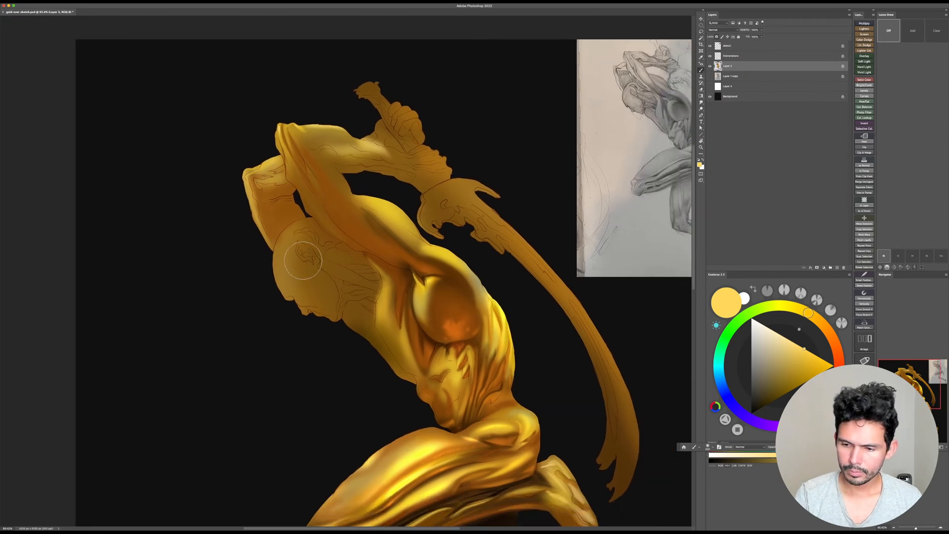
{"action": "left_click_drag", "start_coordinate": [285, 233], "coordinate": [302, 316]}
{"action": "left_click", "coordinate": [284, 219], "text": "alt"}
{"action": "left_click_drag", "start_coordinate": [283, 229], "coordinate": [280, 237]}
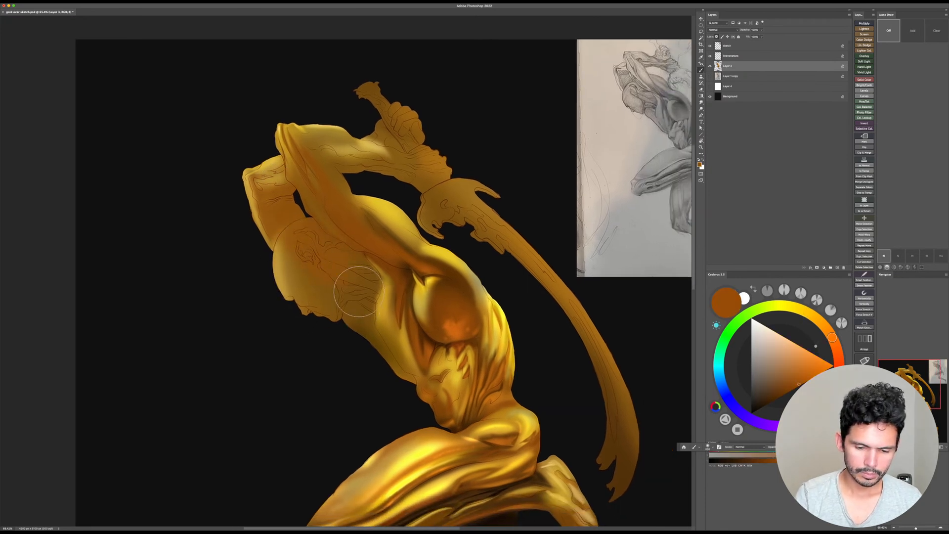
Step: Examine the shading of the head, arms and torso in the pencil reference drawing
{"action": "left_click_drag", "start_coordinate": [521, 391], "coordinate": [425, 409]}
{"action": "mouse_move", "coordinate": [608, 135]}
{"action": "left_mouse_down"}
{"action": "mouse_move", "coordinate": [648, 129]}
{"action": "mouse_move", "coordinate": [554, 246]}
{"action": "mouse_move", "coordinate": [568, 248]}
{"action": "left_mouse_up"}
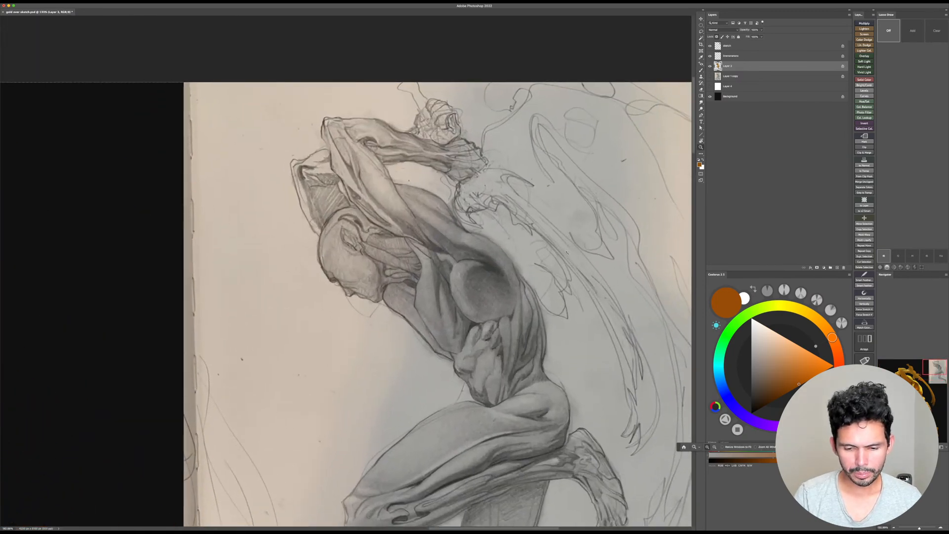
{"action": "left_click_drag", "start_coordinate": [562, 313], "coordinate": [501, 251]}
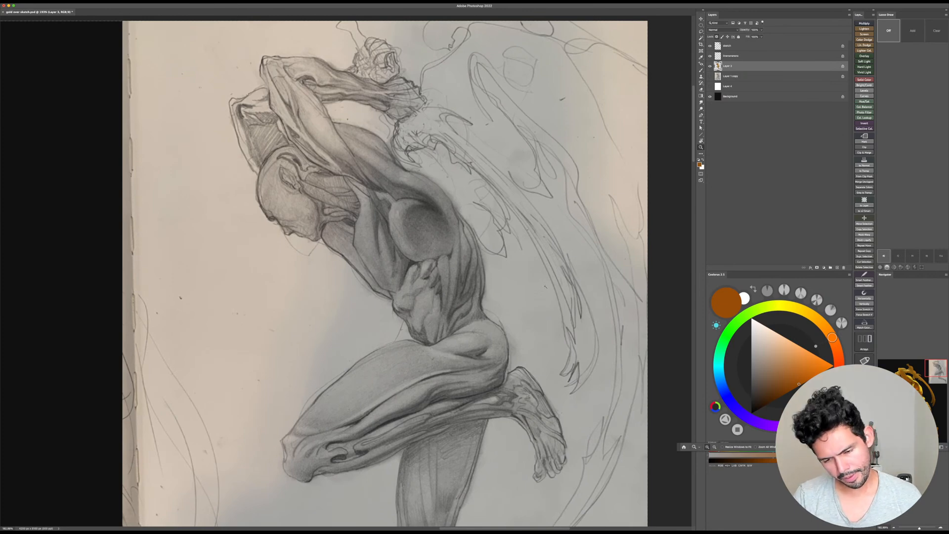
{"action": "scroll", "coordinate": [556, 273], "scroll_direction": "down", "scroll_amount": 2}
{"action": "left_click_drag", "start_coordinate": [555, 273], "coordinate": [504, 284]}
{"action": "left_click_drag", "start_coordinate": [482, 374], "coordinate": [594, 257]}
{"action": "key", "text": "b"}
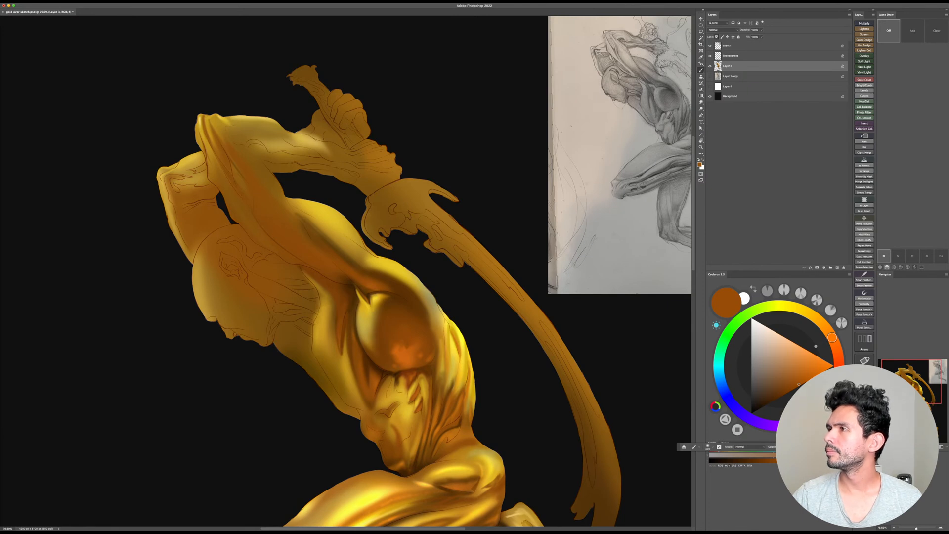
{"action": "key", "text": "super+Tab"}
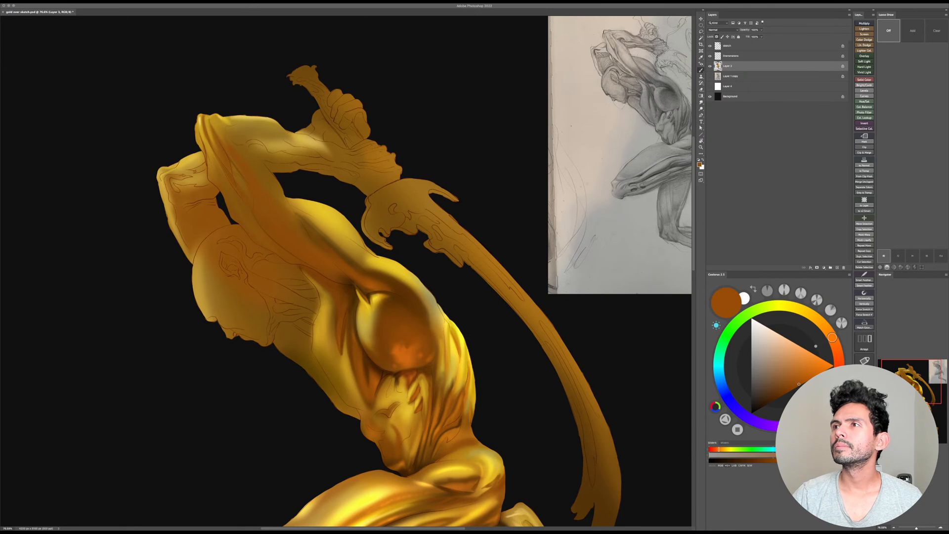
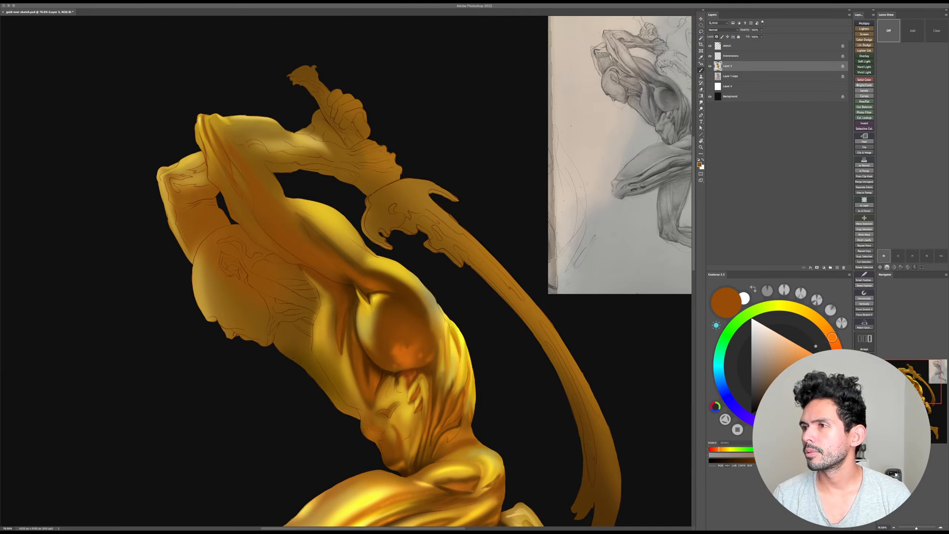
Step: Sample orange-brown tones around the shoulder and armpit and touch up the shadow beside the armpit hollow with a smaller brush
{"action": "left_click", "coordinate": [530, 360]}
{"action": "left_click", "coordinate": [427, 319], "text": "alt"}
{"action": "key", "text": "bracketleft"}
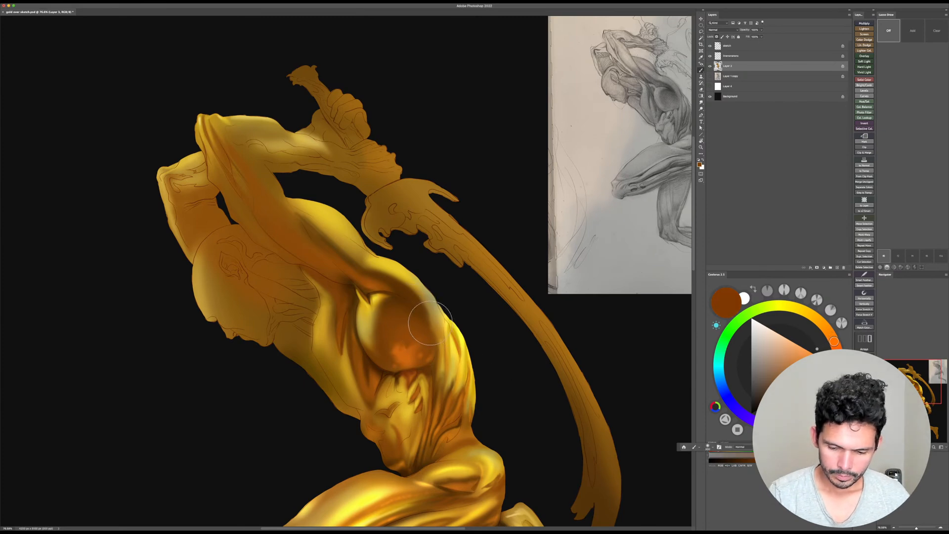
{"action": "key", "text": "r"}
{"action": "mouse_move", "coordinate": [428, 316]}
{"action": "left_mouse_down"}
{"action": "mouse_move", "coordinate": [483, 282]}
{"action": "mouse_move", "coordinate": [368, 222]}
{"action": "left_mouse_up"}
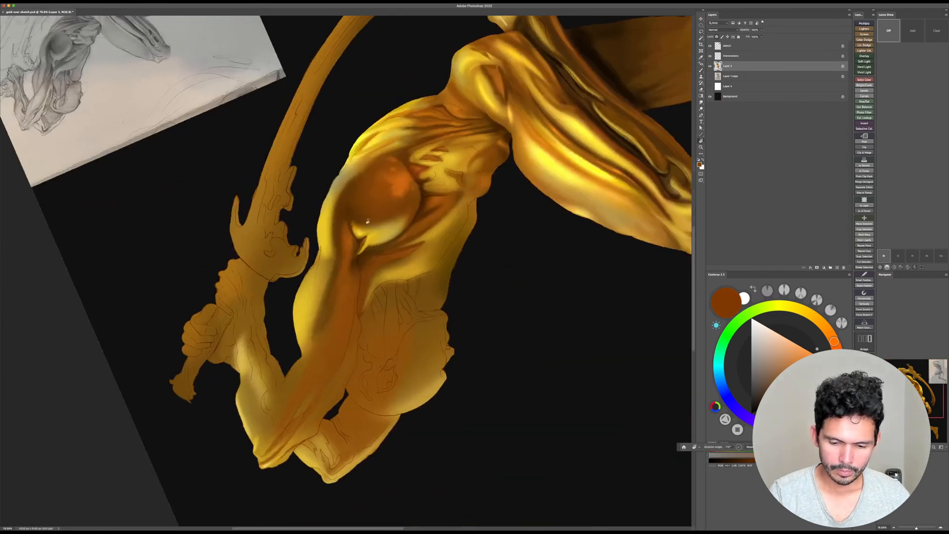
{"action": "key", "text": "b"}
{"action": "left_click", "coordinate": [352, 239], "text": "alt"}
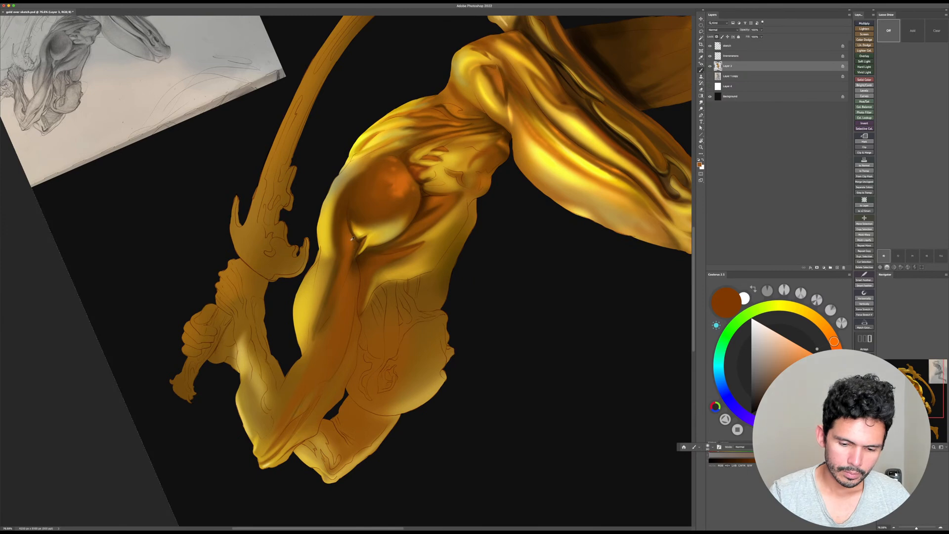
{"action": "left_click", "coordinate": [352, 238], "text": "alt"}
{"action": "left_click_drag", "start_coordinate": [345, 221], "coordinate": [348, 234]}
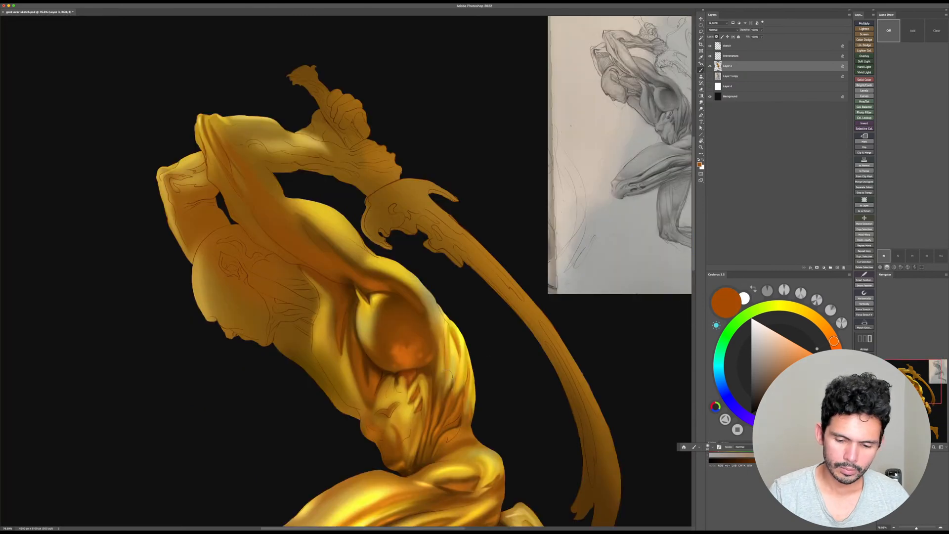
Step: Sample a dark brown from the shoulder and touch up the shadow above the armpit hollow with an enlarged soft brush
{"action": "left_click", "coordinate": [383, 277], "text": "alt"}
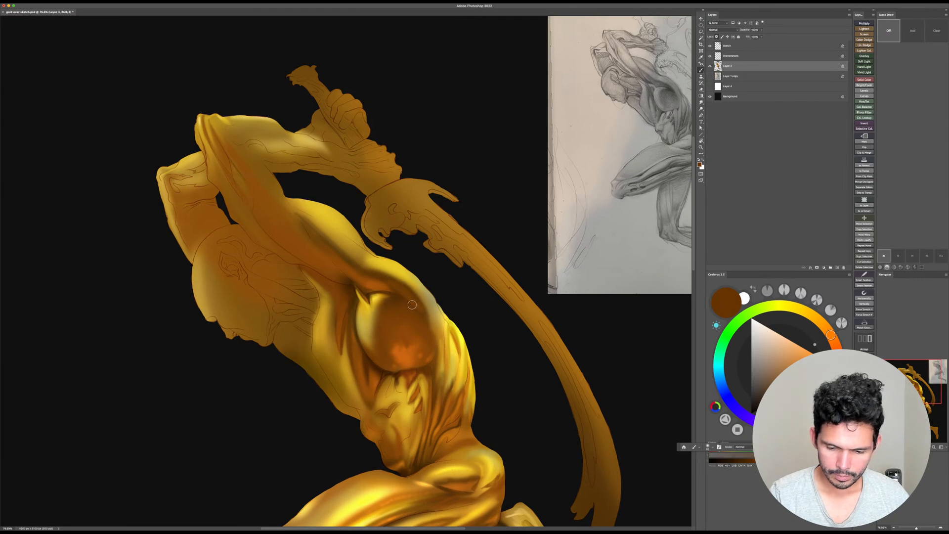
{"action": "key", "text": "r"}
{"action": "mouse_move", "coordinate": [480, 295]}
{"action": "left_mouse_down"}
{"action": "mouse_move", "coordinate": [482, 259]}
{"action": "mouse_move", "coordinate": [396, 234]}
{"action": "left_mouse_up"}
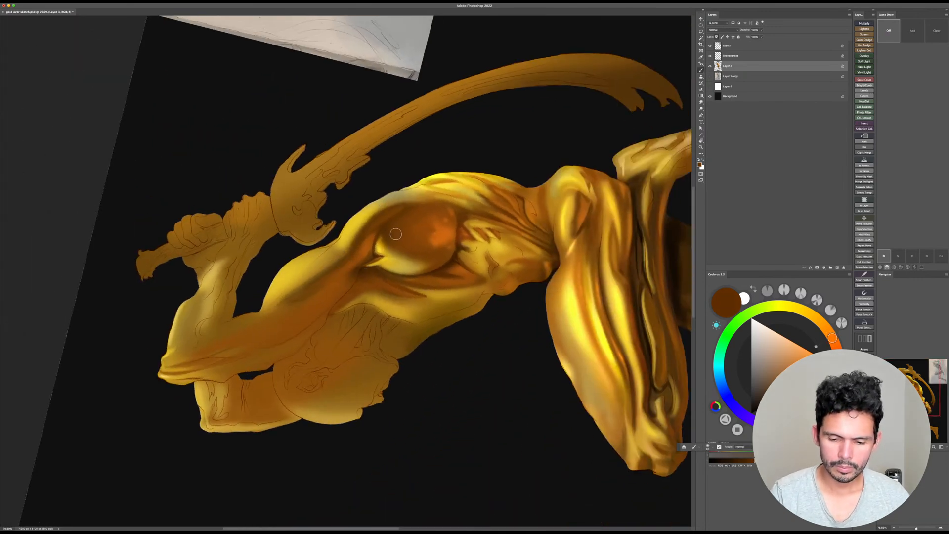
{"action": "key", "text": "bracketright"}
{"action": "key", "text": "bracketright"}
{"action": "key", "text": "bracketright"}
{"action": "key", "text": "bracketright"}
{"action": "key", "text": "bracketright"}
{"action": "key", "text": "Escape"}
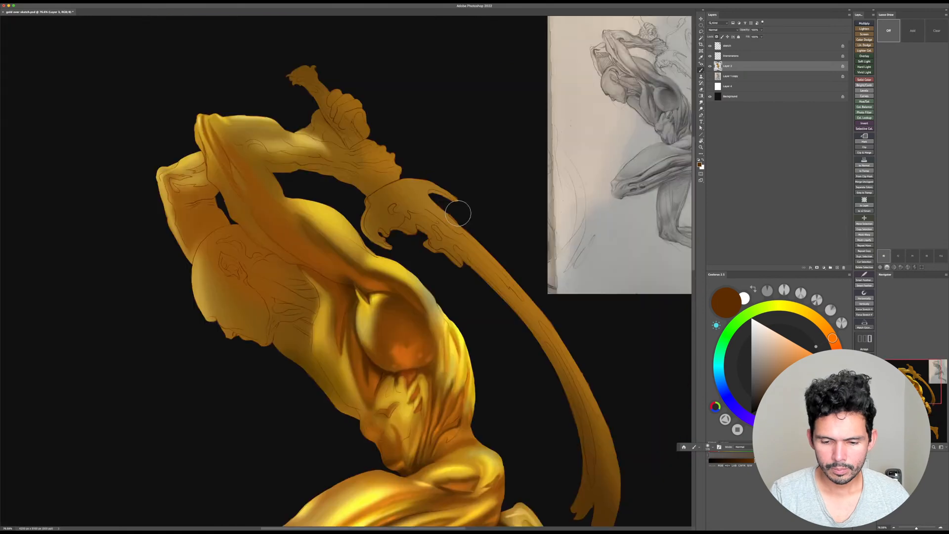
Step: Choose a pale yellow and paint soft highlights along the outer edge of the shoulder
{"action": "key", "text": "r"}
{"action": "mouse_move", "coordinate": [512, 331]}
{"action": "left_mouse_down"}
{"action": "mouse_move", "coordinate": [530, 360]}
{"action": "mouse_move", "coordinate": [413, 343]}
{"action": "mouse_move", "coordinate": [393, 301]}
{"action": "left_mouse_up"}
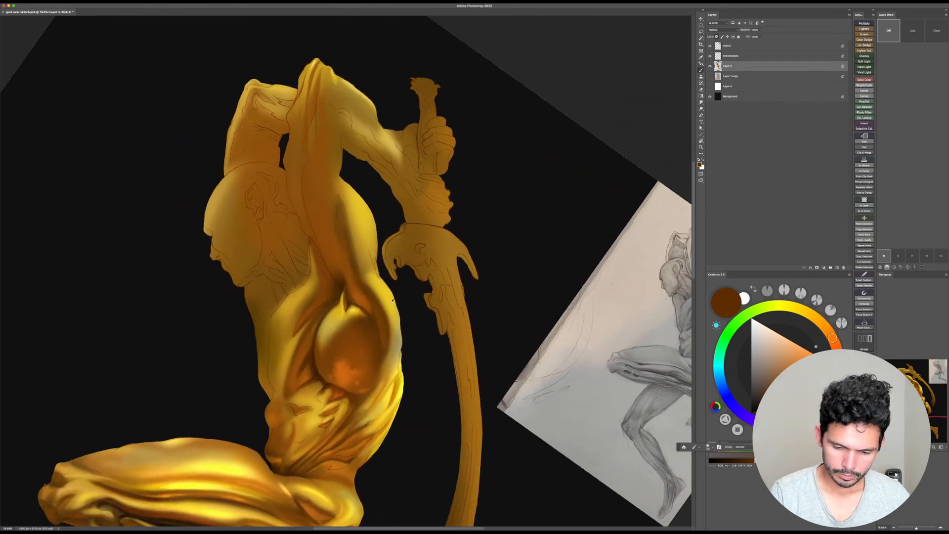
{"action": "left_click", "coordinate": [393, 300], "text": "alt"}
{"action": "left_click", "coordinate": [782, 335]}
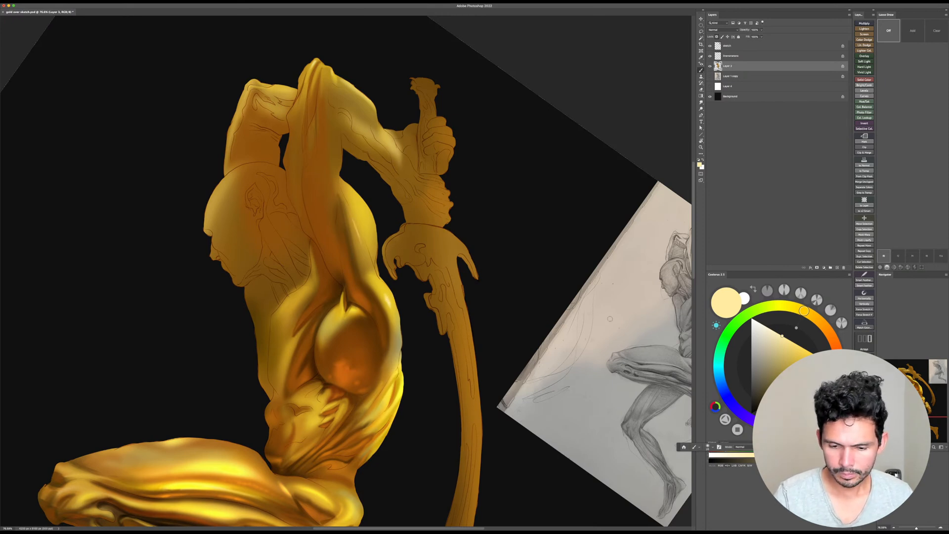
Step: Paint streaked highlights down the muscle of the raised upper arm with saturated and pale yellow
{"action": "left_click_drag", "start_coordinate": [795, 349], "coordinate": [804, 349]}
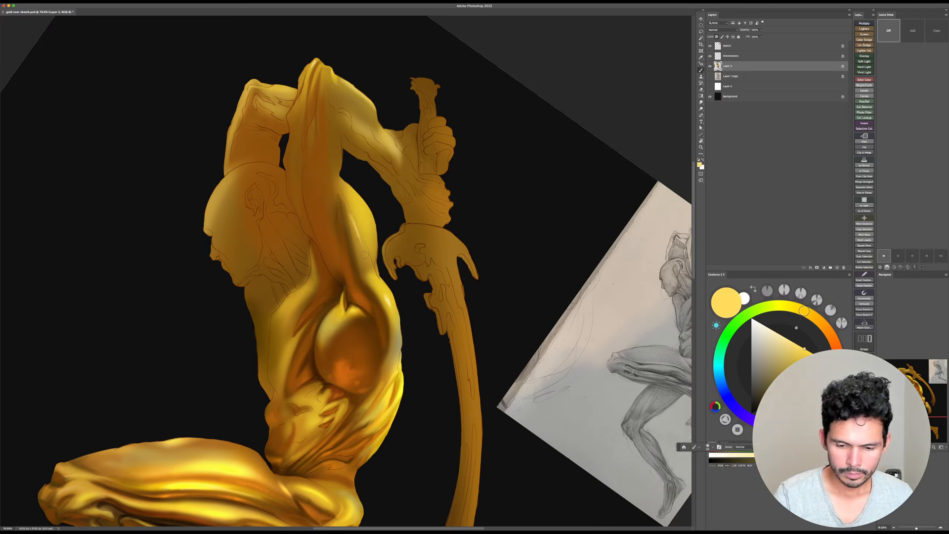
{"action": "left_click_drag", "start_coordinate": [352, 221], "coordinate": [368, 267]}
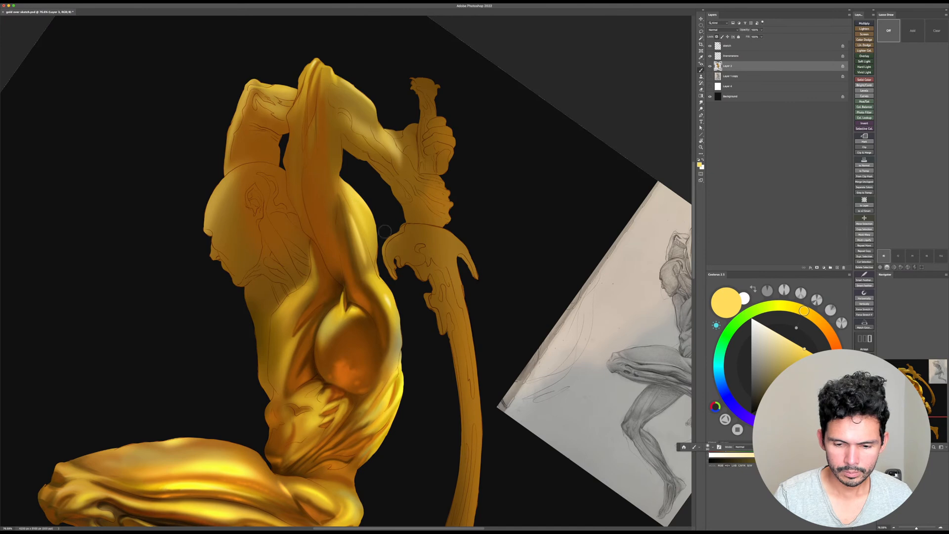
{"action": "left_click", "coordinate": [387, 297], "text": "alt"}
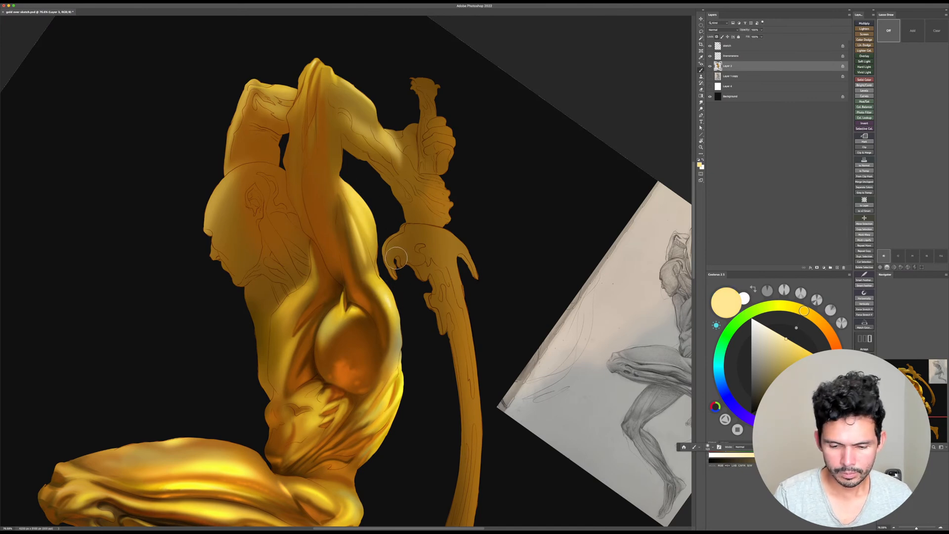
{"action": "left_click", "coordinate": [783, 337]}
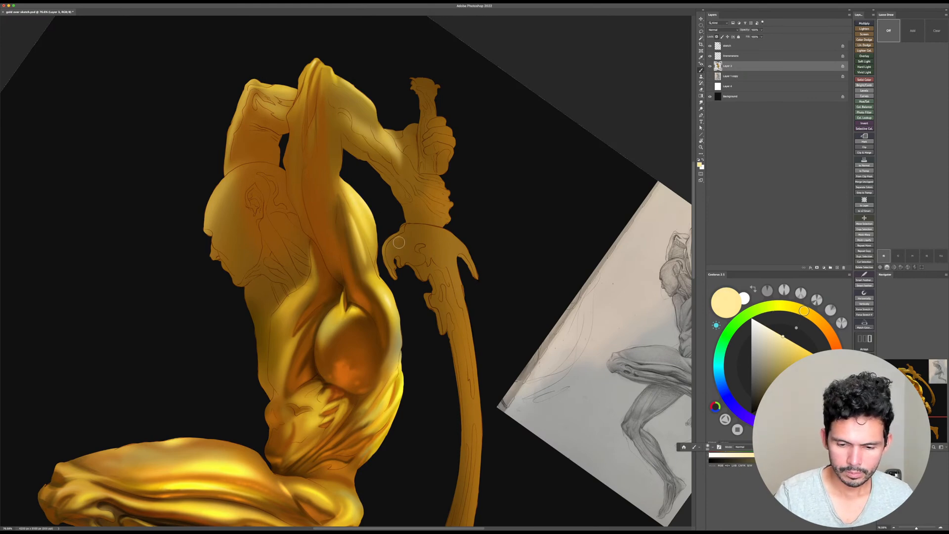
Step: Sample orange-brown from the armpit and brush soft shadow strokes between the shoulder and upper arm highlights
{"action": "key", "text": "Escape"}
{"action": "left_click_drag", "start_coordinate": [444, 400], "coordinate": [454, 419]}
{"action": "key", "text": "r"}
{"action": "left_click_drag", "start_coordinate": [478, 353], "coordinate": [354, 212]}
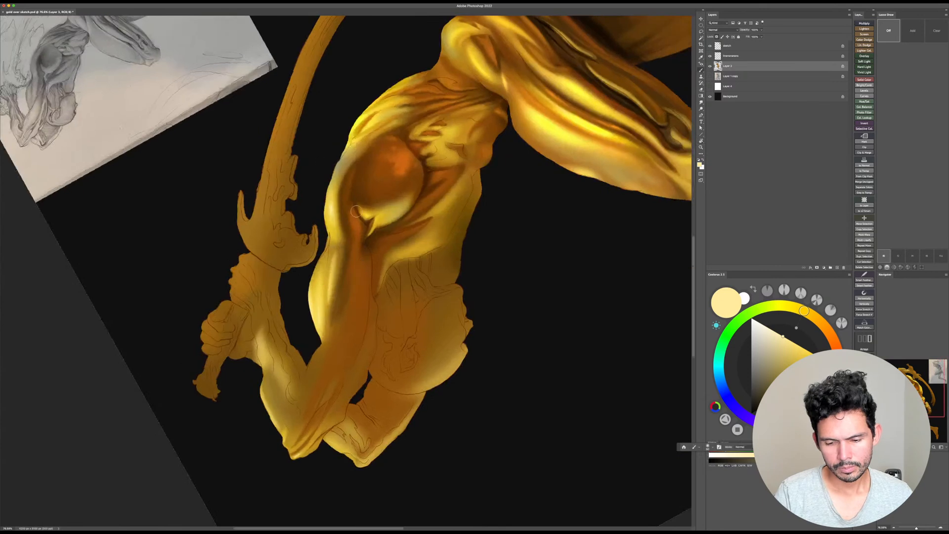
{"action": "left_click", "coordinate": [350, 257], "text": "alt"}
{"action": "key", "text": "bracketright"}
{"action": "mouse_move", "coordinate": [342, 251]}
{"action": "left_mouse_down"}
{"action": "mouse_move", "coordinate": [339, 277]}
{"action": "mouse_move", "coordinate": [340, 248]}
{"action": "mouse_move", "coordinate": [330, 244]}
{"action": "mouse_move", "coordinate": [328, 302]}
{"action": "mouse_move", "coordinate": [327, 239]}
{"action": "mouse_move", "coordinate": [320, 321]}
{"action": "left_mouse_up"}
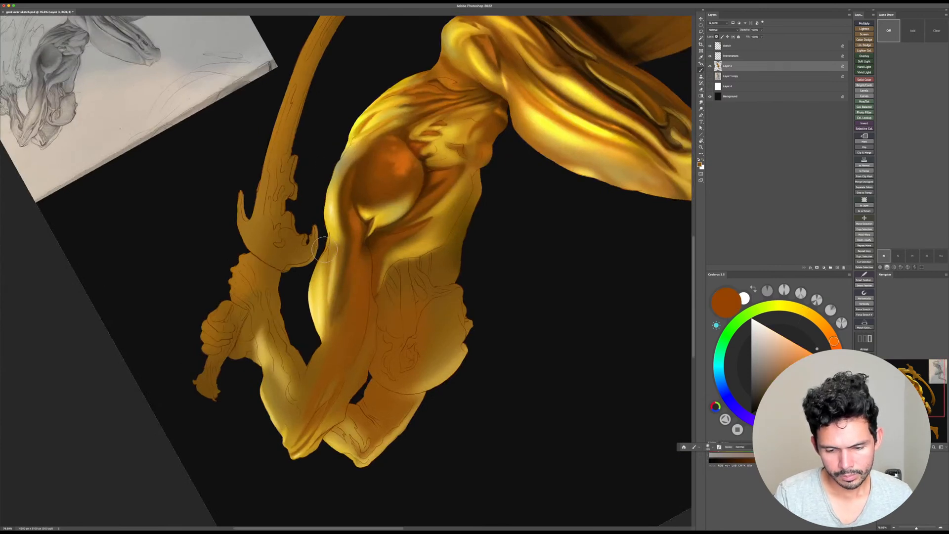
{"action": "mouse_move", "coordinate": [322, 247]}
{"action": "left_mouse_down"}
{"action": "mouse_move", "coordinate": [313, 293]}
{"action": "mouse_move", "coordinate": [320, 313]}
{"action": "left_mouse_up"}
Step: Define the grooves between the upper arm highlights with thin orange-brown strokes from a much smaller brush
{"action": "key", "text": "bracketleft"}
{"action": "key", "text": "bracketleft"}
{"action": "key", "text": "bracketleft"}
{"action": "key", "text": "bracketleft"}
{"action": "key", "text": "bracketleft"}
{"action": "key", "text": "bracketleft"}
{"action": "key", "text": "bracketleft"}
{"action": "left_click_drag", "start_coordinate": [317, 276], "coordinate": [313, 307]}
{"action": "left_click_drag", "start_coordinate": [325, 255], "coordinate": [324, 294]}
{"action": "key", "text": "Escape"}
{"action": "left_click_drag", "start_coordinate": [517, 457], "coordinate": [512, 451]}
{"action": "key", "text": "r"}
{"action": "mouse_move", "coordinate": [597, 300]}
{"action": "left_mouse_down"}
{"action": "mouse_move", "coordinate": [483, 483]}
{"action": "mouse_move", "coordinate": [467, 487]}
{"action": "left_mouse_up"}
{"action": "left_click_drag", "start_coordinate": [451, 375], "coordinate": [449, 394]}
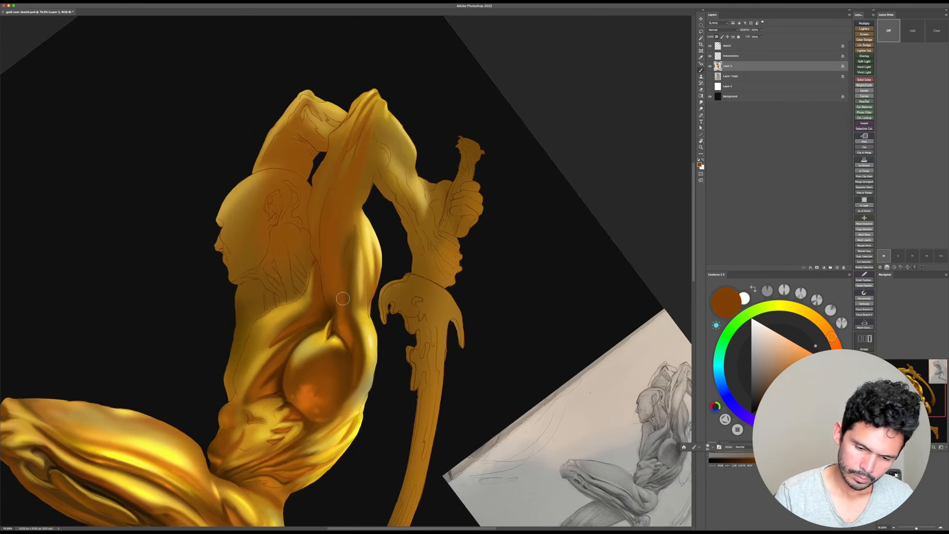
Step: Sample a darker brown near the armpit and deepen the shadow running along the raised upper arm
{"action": "key", "text": "r"}
{"action": "left_click_drag", "start_coordinate": [348, 258], "coordinate": [488, 286]}
{"action": "left_click", "coordinate": [325, 305], "text": "alt"}
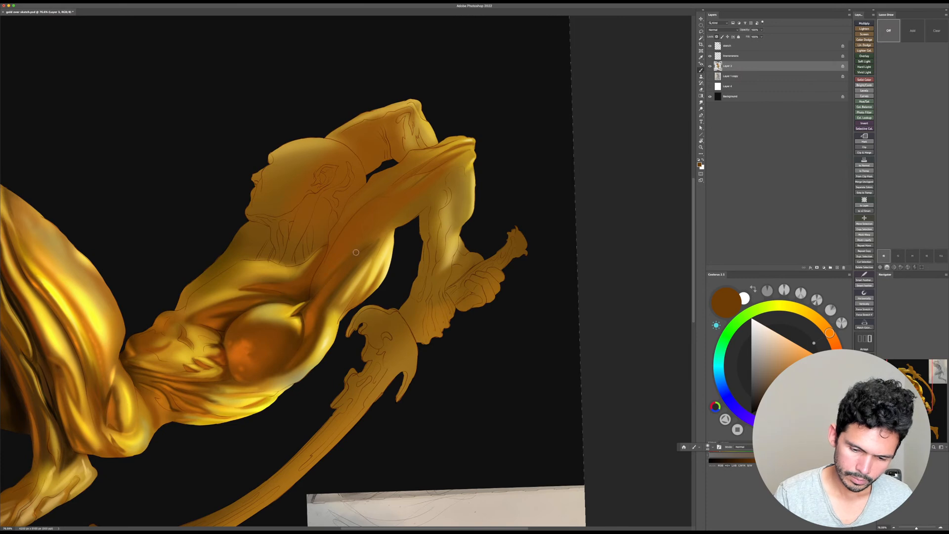
{"action": "left_click_drag", "start_coordinate": [441, 205], "coordinate": [441, 278]}
{"action": "key", "text": "r"}
{"action": "left_click_drag", "start_coordinate": [480, 259], "coordinate": [478, 297]}
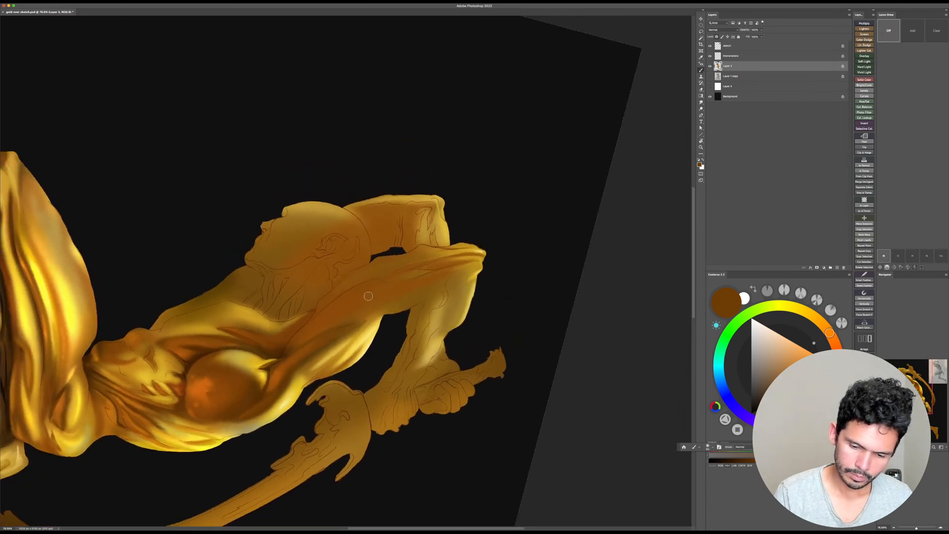
Step: Sample a warm orange from the raised arm and blend it along the muscle toward the elbow
{"action": "left_click", "coordinate": [368, 290], "text": "alt"}
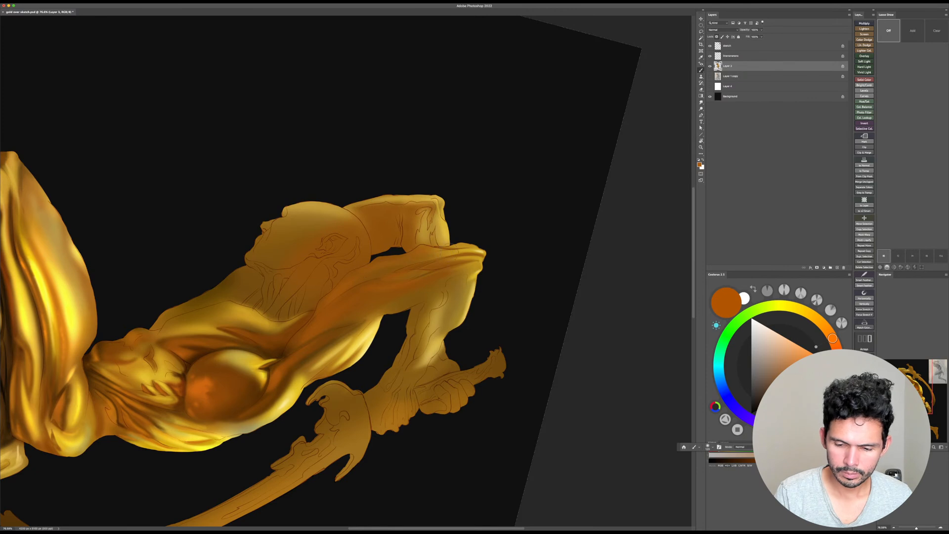
{"action": "key", "text": "Escape"}
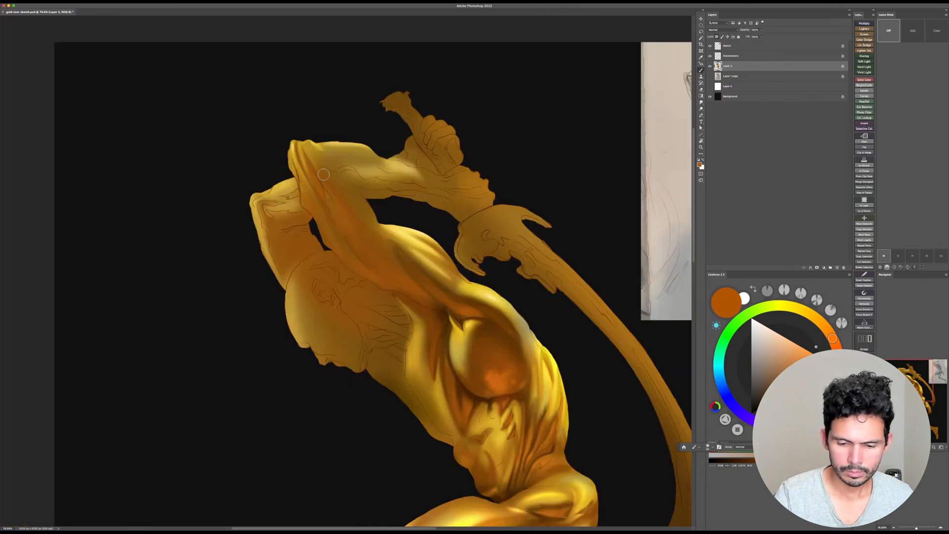
{"action": "key", "text": "r"}
{"action": "left_click_drag", "start_coordinate": [525, 230], "coordinate": [530, 338]}
{"action": "key", "text": "b"}
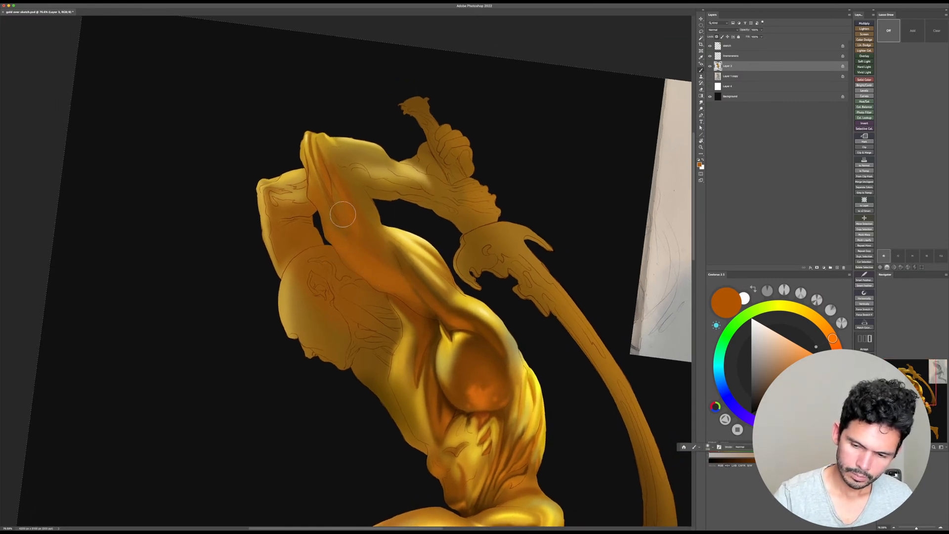
Step: Toggle the visibility of the painting and line art layers to check the shading without the lines
{"action": "left_click", "coordinate": [710, 65]}
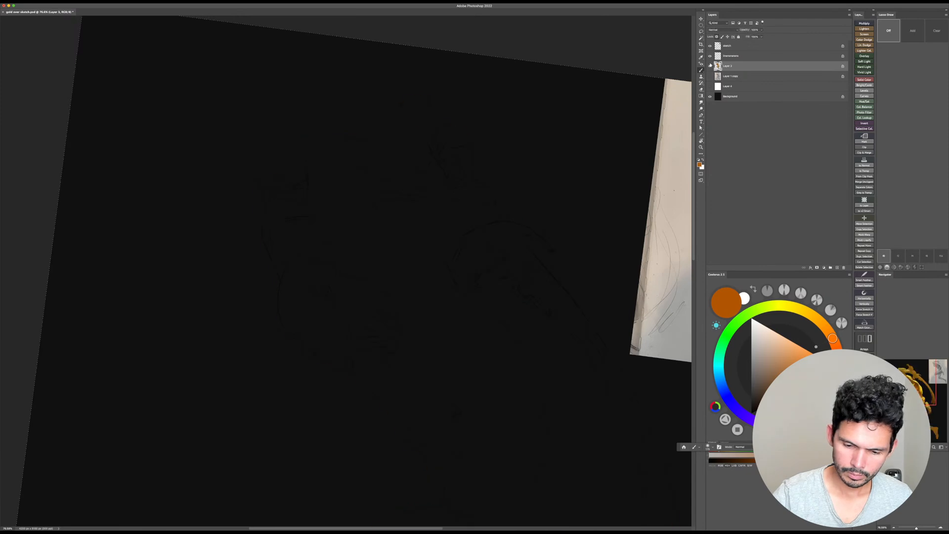
{"action": "left_click", "coordinate": [711, 66]}
{"action": "left_click", "coordinate": [710, 56]}
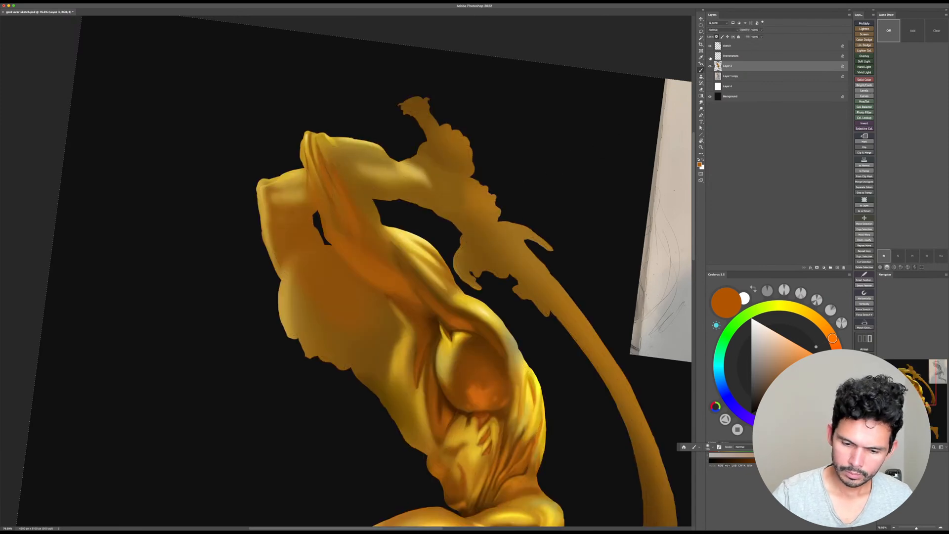
{"action": "left_click", "coordinate": [710, 57], "text": "alt"}
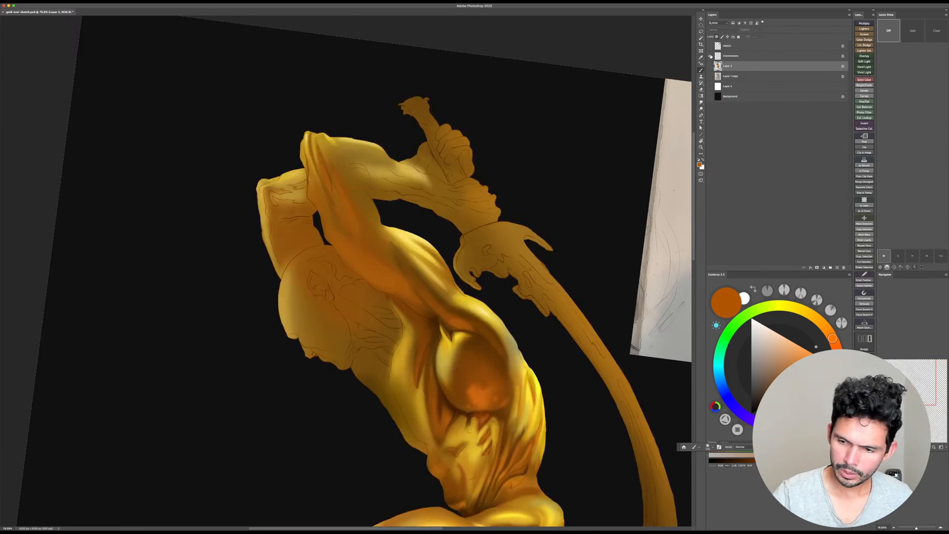
{"action": "left_click", "coordinate": [710, 57], "text": "alt"}
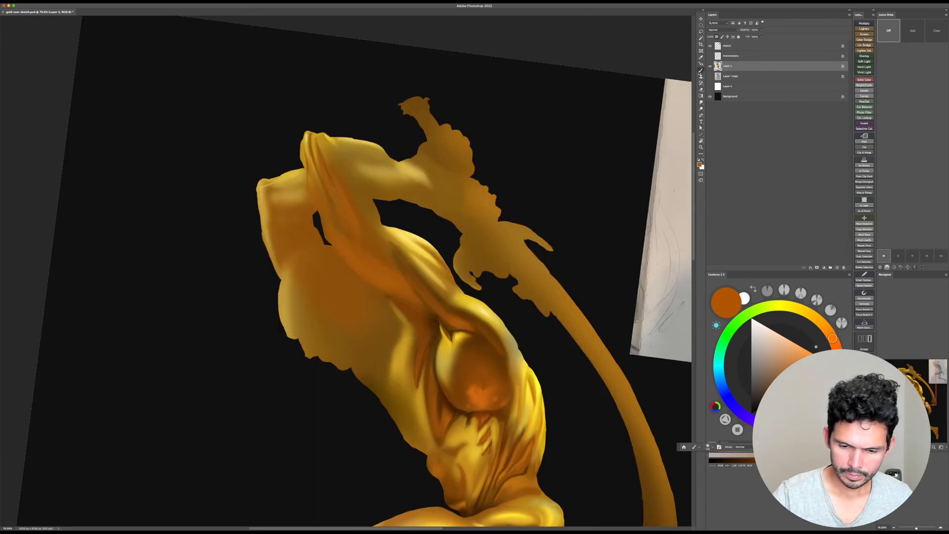
{"action": "key", "text": "Escape"}
{"action": "left_click_drag", "start_coordinate": [595, 354], "coordinate": [530, 297]}
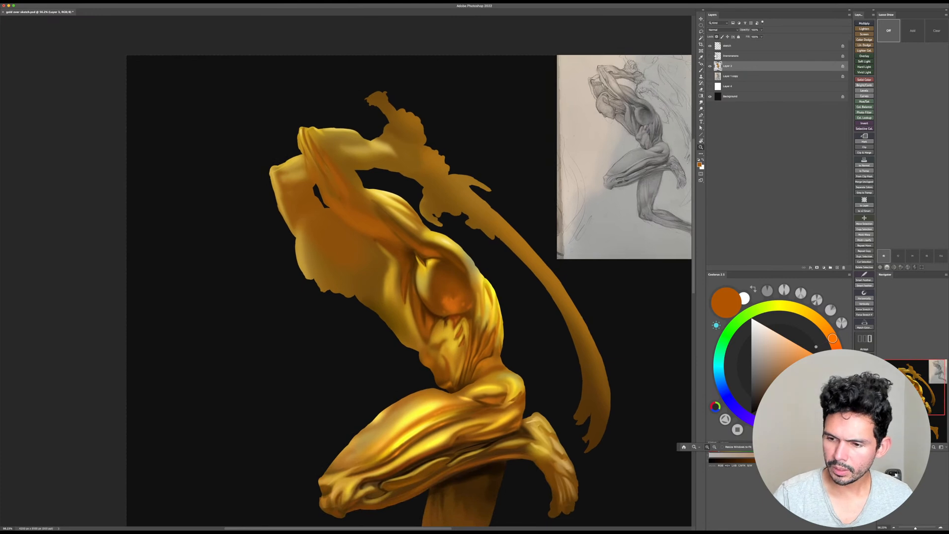
Step: Show the line art layer again, lower its opacity, and reselect the golden figure's painting layer
{"action": "left_click", "coordinate": [710, 56]}
{"action": "left_click", "coordinate": [748, 56]}
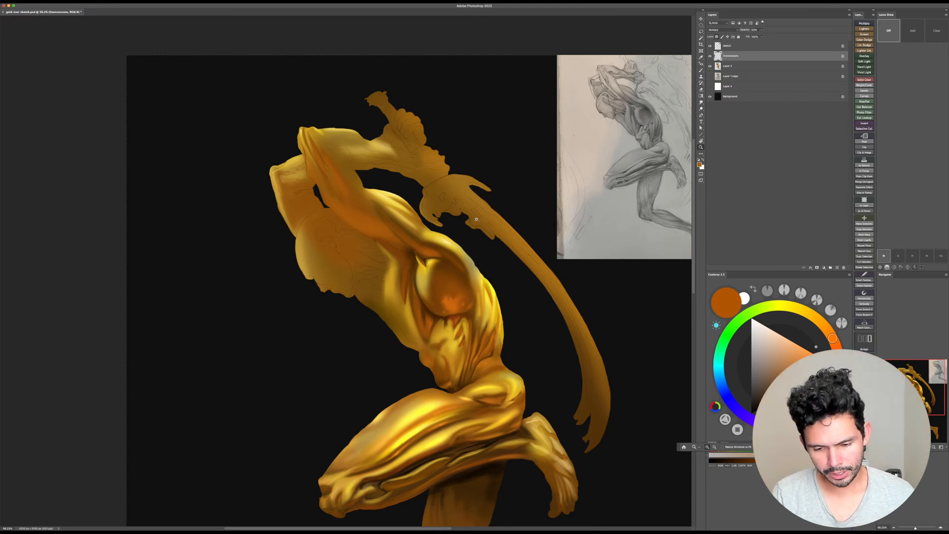
{"action": "key", "text": "r"}
{"action": "mouse_move", "coordinate": [470, 218]}
{"action": "left_mouse_down"}
{"action": "mouse_move", "coordinate": [462, 281]}
{"action": "mouse_move", "coordinate": [470, 267]}
{"action": "left_mouse_up"}
{"action": "key", "text": "z"}
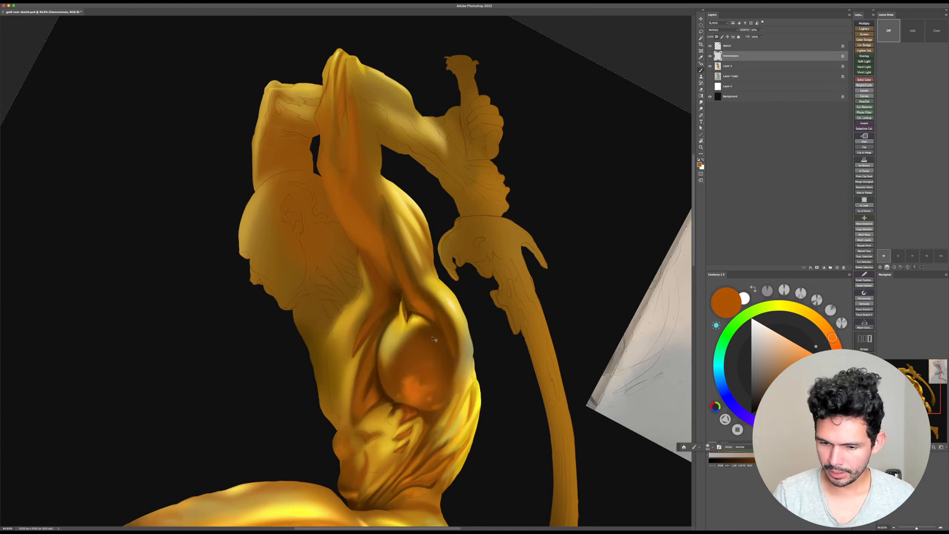
{"action": "left_click", "coordinate": [733, 68]}
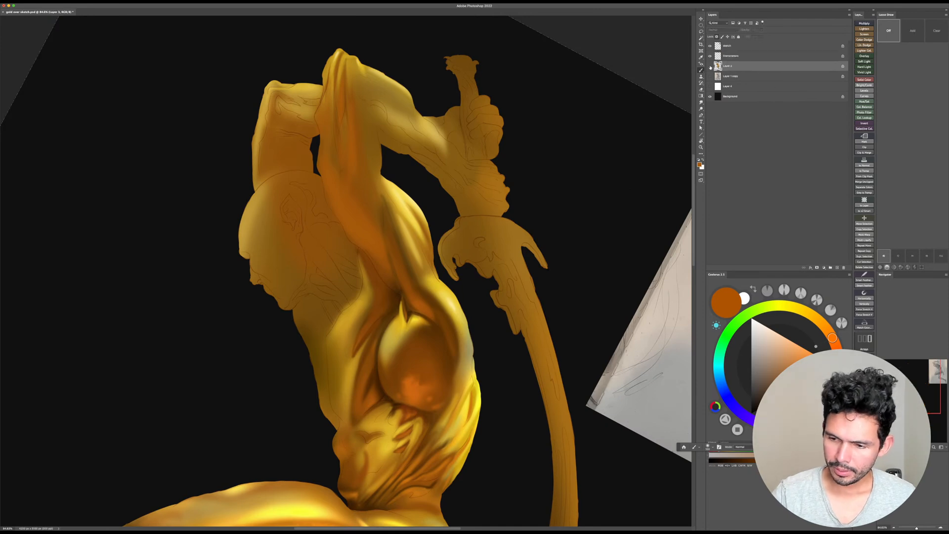
Step: Paint an orange-brown shadow band on the head, curving from the crown down past the forehead
{"action": "key", "text": "r"}
{"action": "mouse_move", "coordinate": [390, 240]}
{"action": "left_mouse_down"}
{"action": "mouse_move", "coordinate": [339, 269]}
{"action": "mouse_move", "coordinate": [405, 244]}
{"action": "left_mouse_up"}
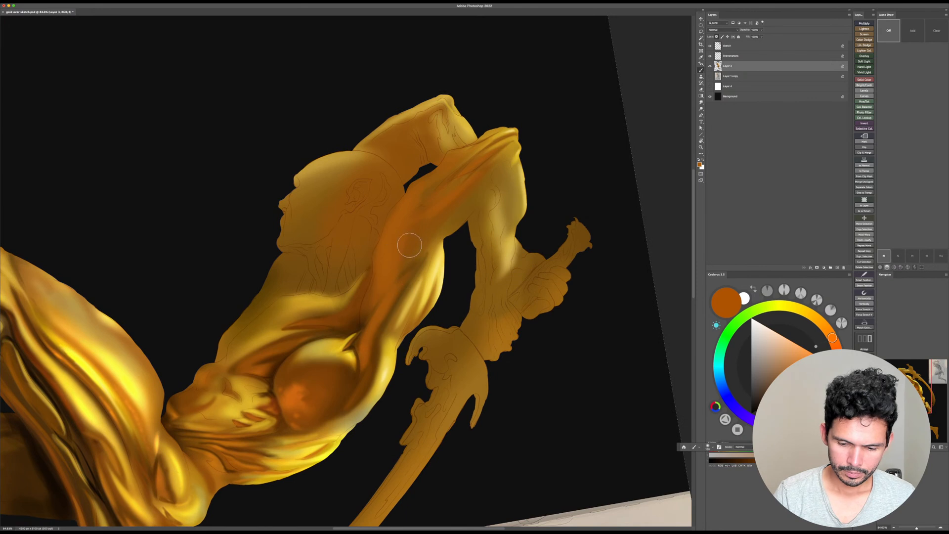
{"action": "key", "text": "r"}
{"action": "key", "text": "Escape"}
{"action": "key", "text": "super+space"}
{"action": "left_click_drag", "start_coordinate": [329, 306], "coordinate": [421, 317]}
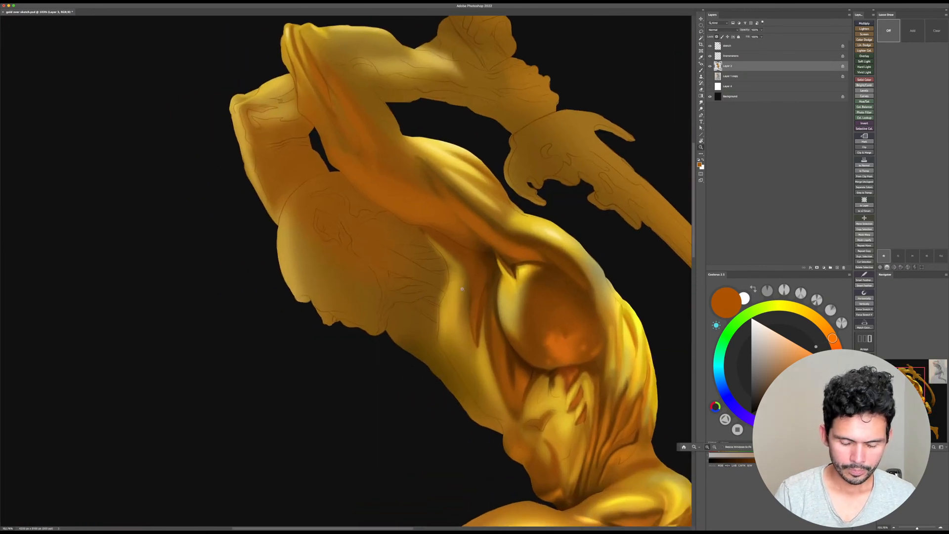
{"action": "key", "text": "r"}
{"action": "left_click_drag", "start_coordinate": [533, 320], "coordinate": [427, 422]}
{"action": "key", "text": "b"}
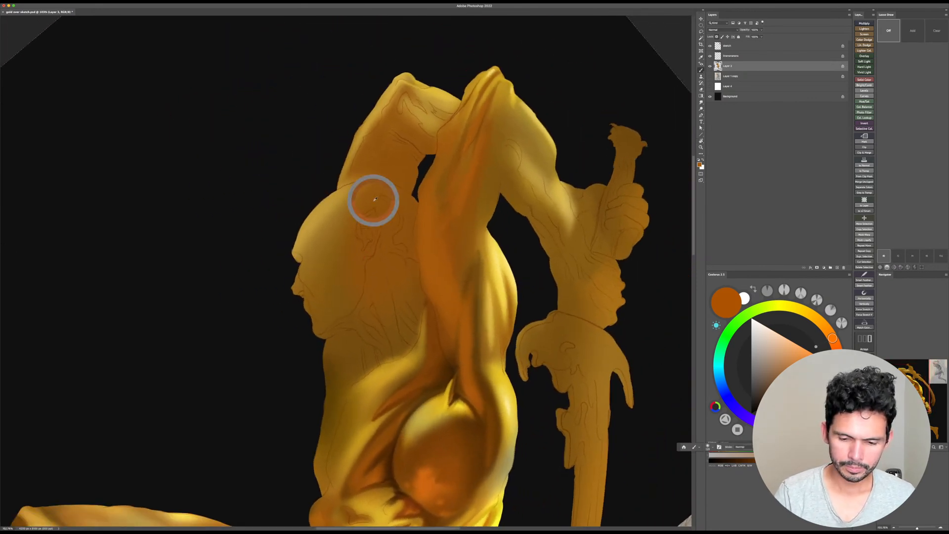
{"action": "mouse_move", "coordinate": [350, 198]}
{"action": "left_mouse_down"}
{"action": "mouse_move", "coordinate": [313, 240]}
{"action": "mouse_move", "coordinate": [349, 200]}
{"action": "mouse_move", "coordinate": [326, 216]}
{"action": "left_mouse_up"}
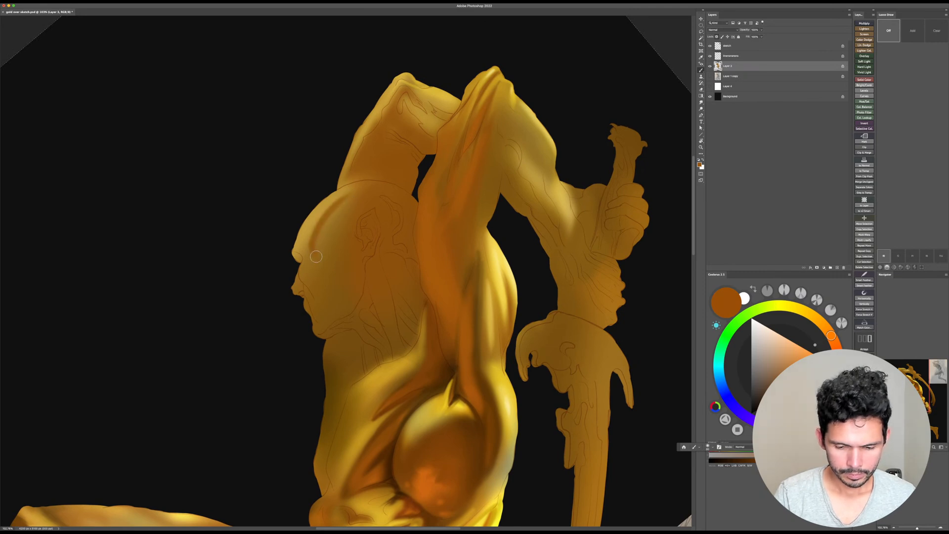
Step: Sample light gold and brown from the head and paint a soft golden highlight behind the forehead shadow with a smaller brush
{"action": "left_click", "coordinate": [316, 218], "text": "alt"}
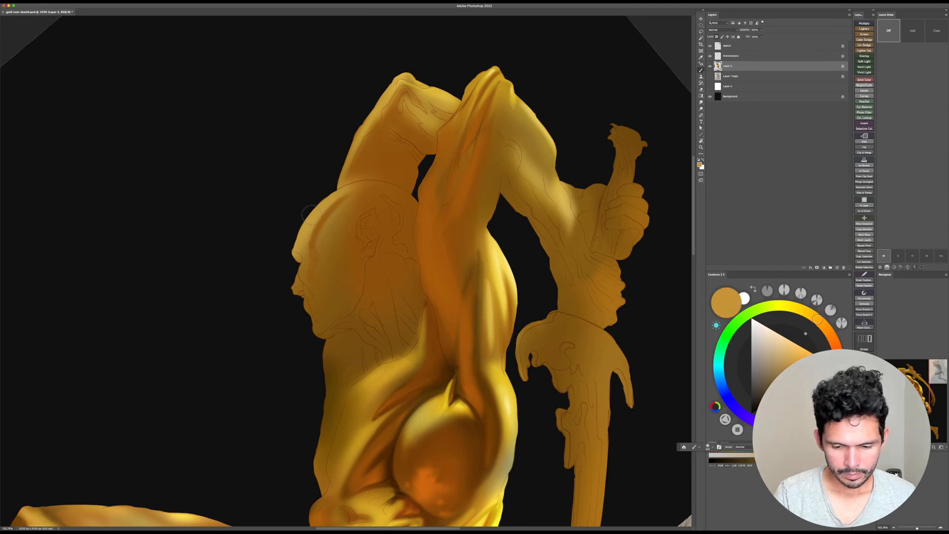
{"action": "left_click", "coordinate": [371, 170], "text": "alt"}
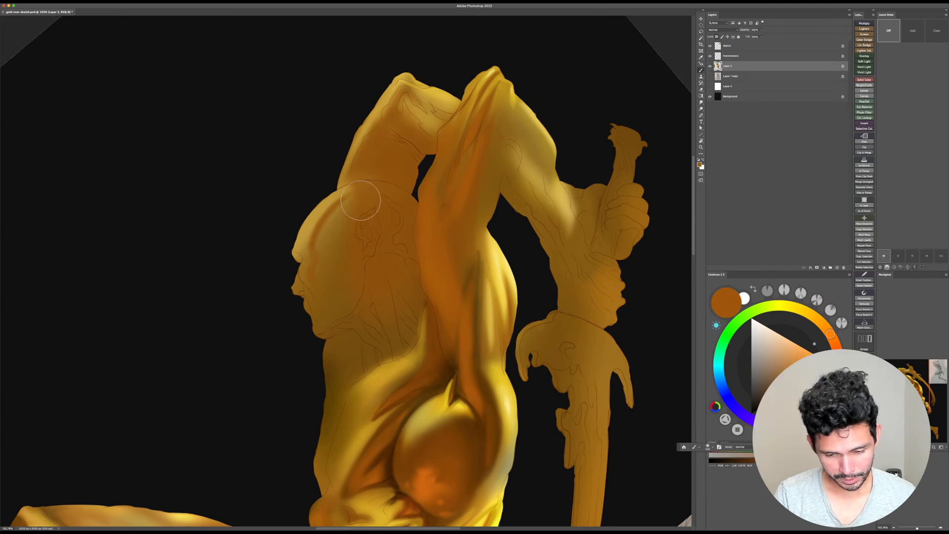
{"action": "left_click", "coordinate": [328, 203], "text": "alt"}
{"action": "key", "text": "bracketleft"}
{"action": "key", "text": "bracketleft"}
{"action": "key", "text": "bracketleft"}
{"action": "key", "text": "bracketleft"}
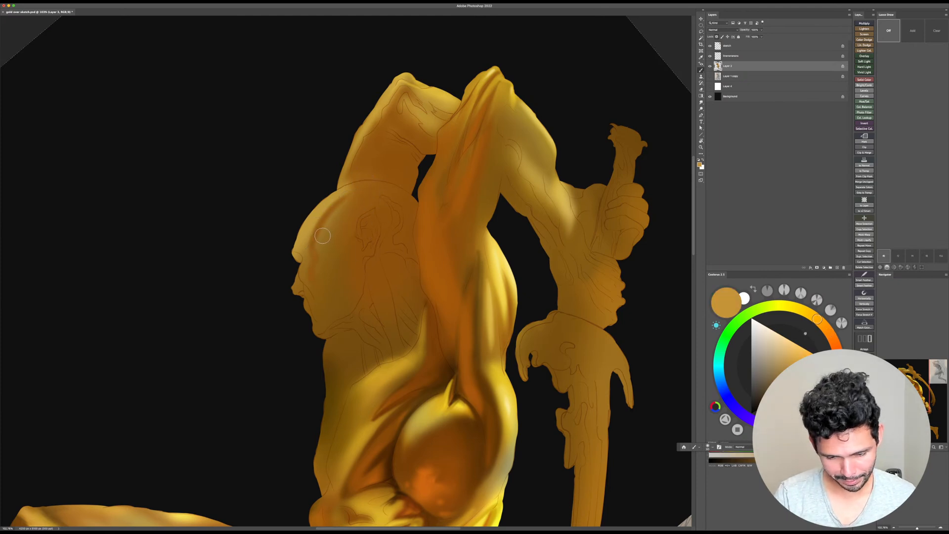
{"action": "mouse_move", "coordinate": [339, 207]}
{"action": "left_mouse_down"}
{"action": "mouse_move", "coordinate": [325, 225]}
{"action": "mouse_move", "coordinate": [353, 193]}
{"action": "mouse_move", "coordinate": [351, 216]}
{"action": "left_mouse_up"}
Step: Sample browns from the head and blend the shading around the golden highlight behind the forehead
{"action": "left_click", "coordinate": [352, 217], "text": "alt"}
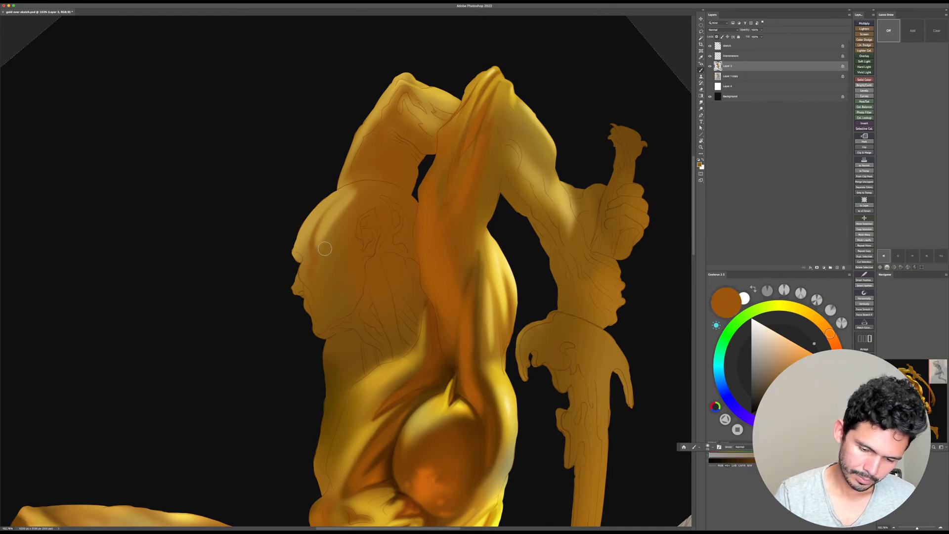
{"action": "left_click", "coordinate": [338, 221], "text": "alt"}
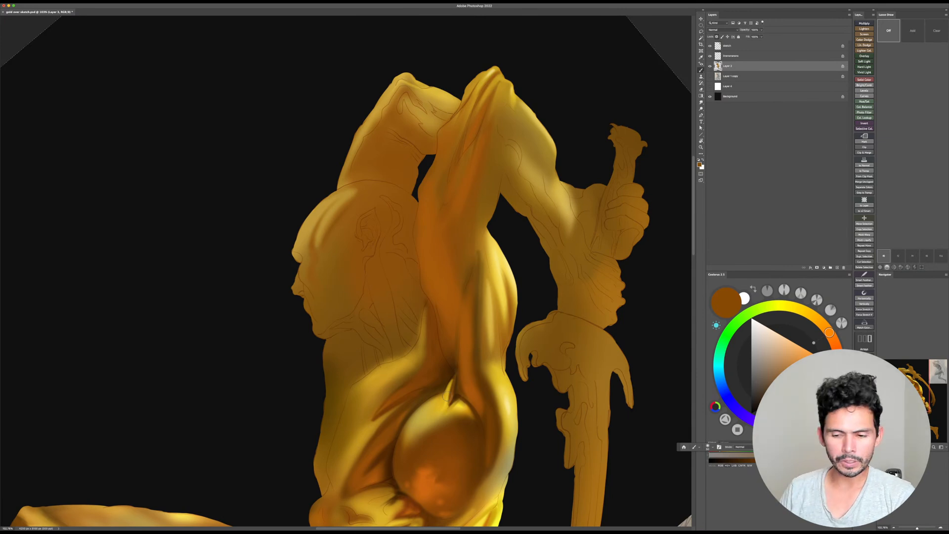
Step: Sample light golds from the lit shoulder muscle and touch up its highlight near the outer edge
{"action": "left_click", "coordinate": [500, 281], "text": "alt"}
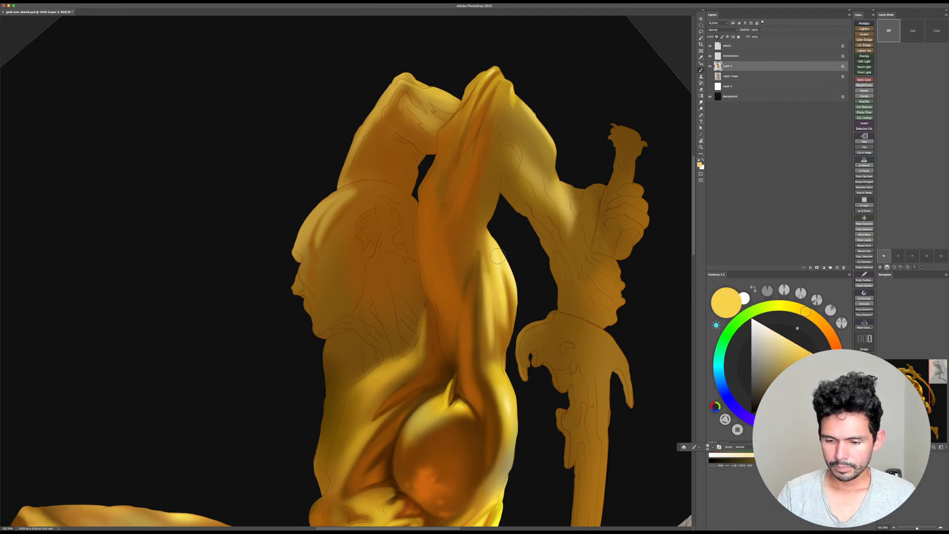
{"action": "left_click", "coordinate": [512, 307], "text": "alt"}
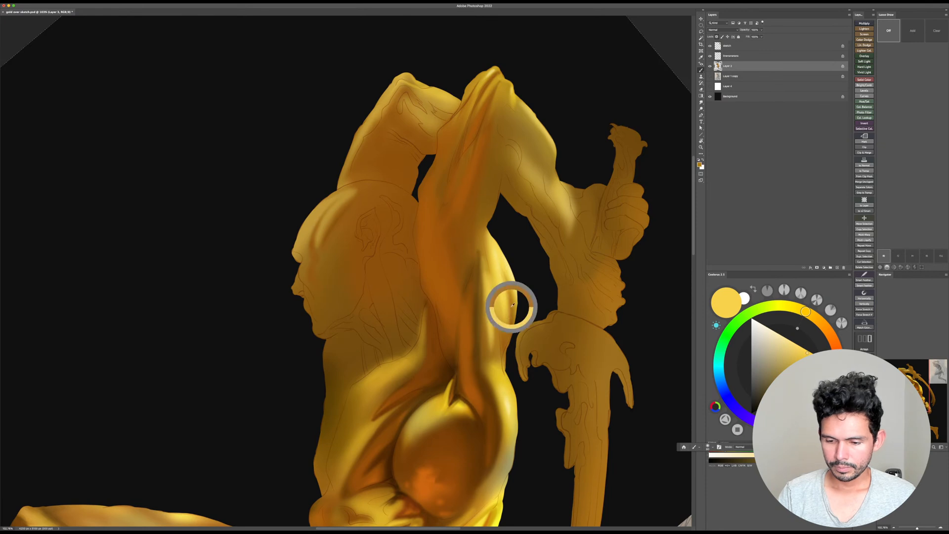
{"action": "left_click", "coordinate": [493, 258], "text": "alt"}
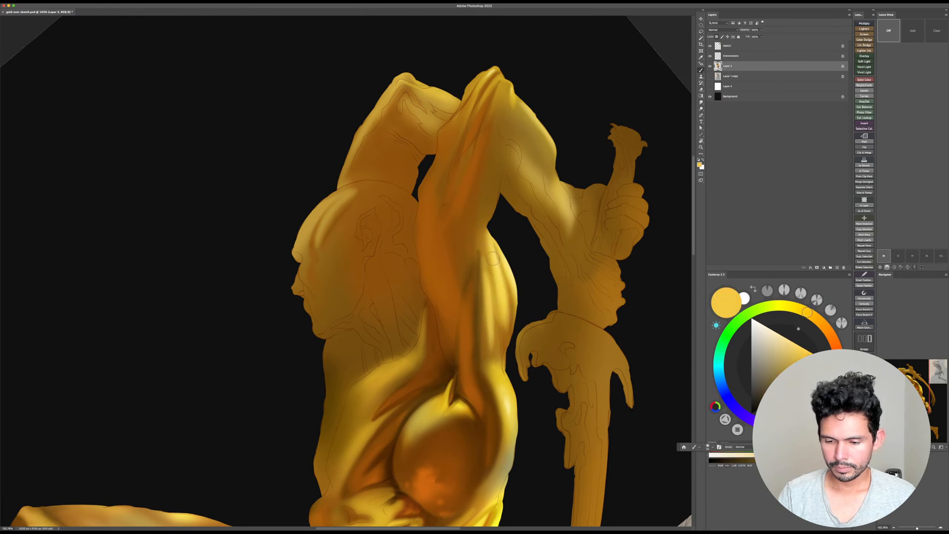
Step: Sample orange-brown from the shoulder and soften the shading along the muscle's outer edge toward the back
{"action": "left_click_drag", "start_coordinate": [539, 241], "coordinate": [565, 275]}
{"action": "key", "text": "r"}
{"action": "left_click_drag", "start_coordinate": [544, 222], "coordinate": [296, 198]}
{"action": "left_click_drag", "start_coordinate": [342, 312], "coordinate": [458, 448]}
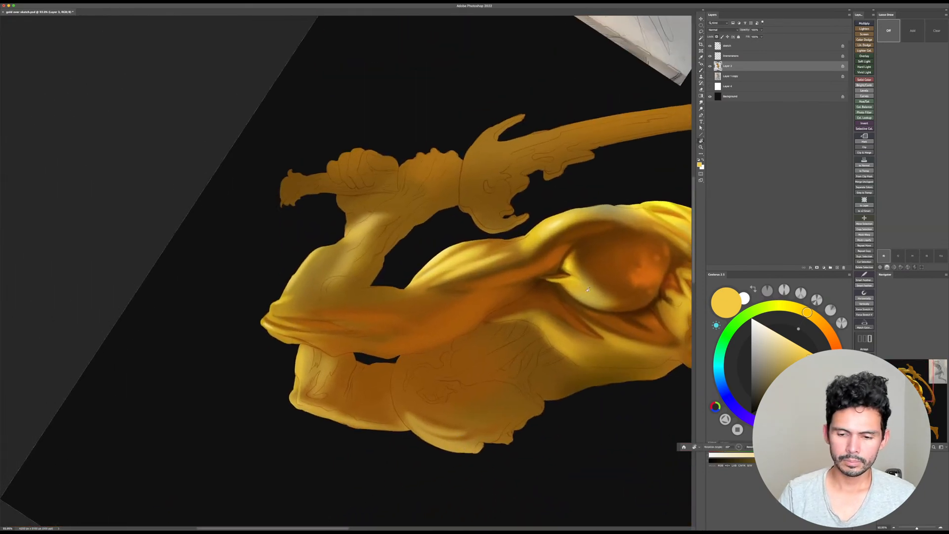
{"action": "key", "text": "b"}
{"action": "left_click", "coordinate": [504, 246], "text": "alt"}
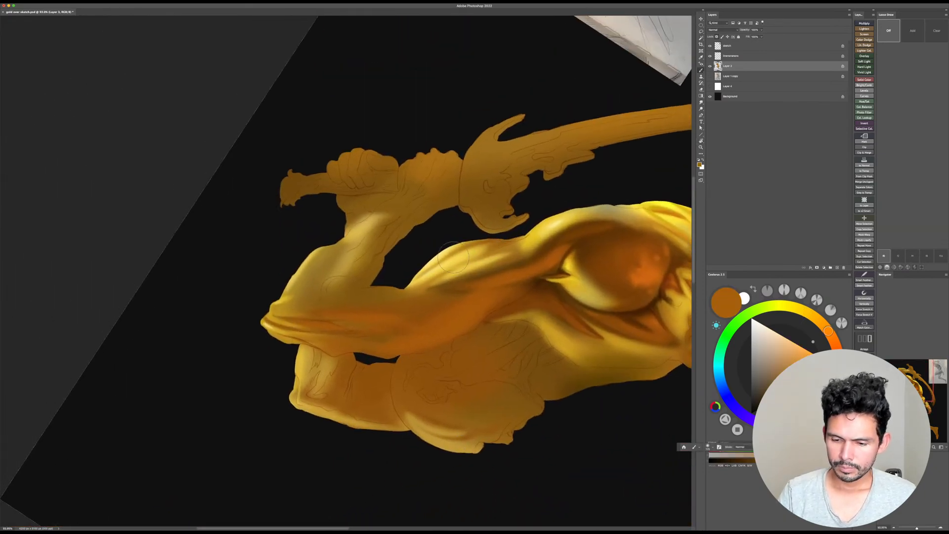
{"action": "mouse_move", "coordinate": [454, 256]}
{"action": "left_mouse_down"}
{"action": "mouse_move", "coordinate": [508, 247]}
{"action": "mouse_move", "coordinate": [492, 257]}
{"action": "left_mouse_up"}
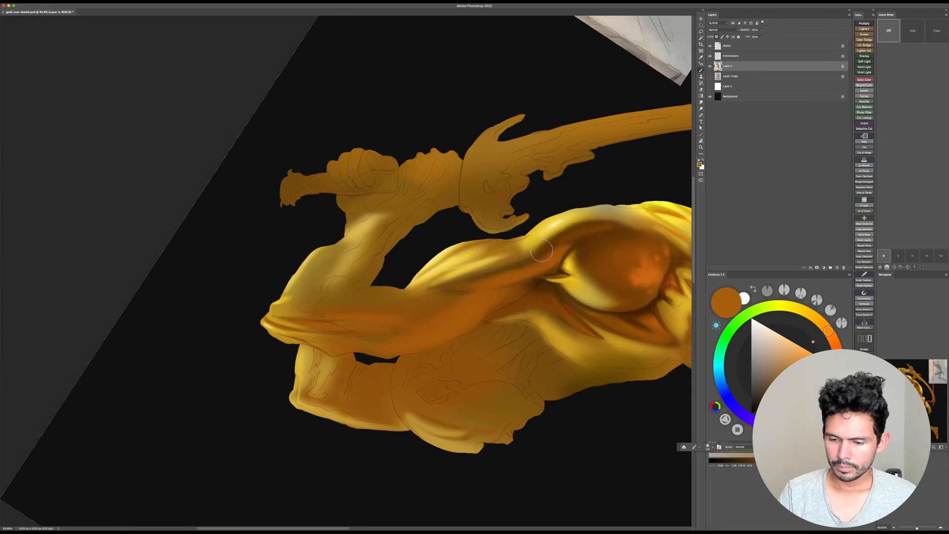
Step: Choose a brighter orange for the warm reflected light on the raised upper arm
{"action": "key", "text": "Escape"}
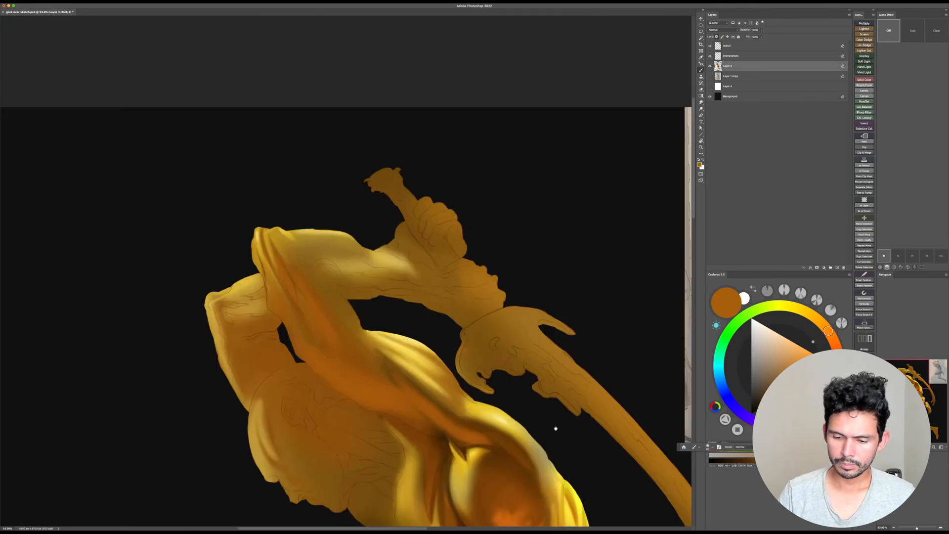
{"action": "left_click_drag", "start_coordinate": [556, 428], "coordinate": [536, 401]}
{"action": "key", "text": "r"}
{"action": "left_click_drag", "start_coordinate": [589, 339], "coordinate": [460, 485]}
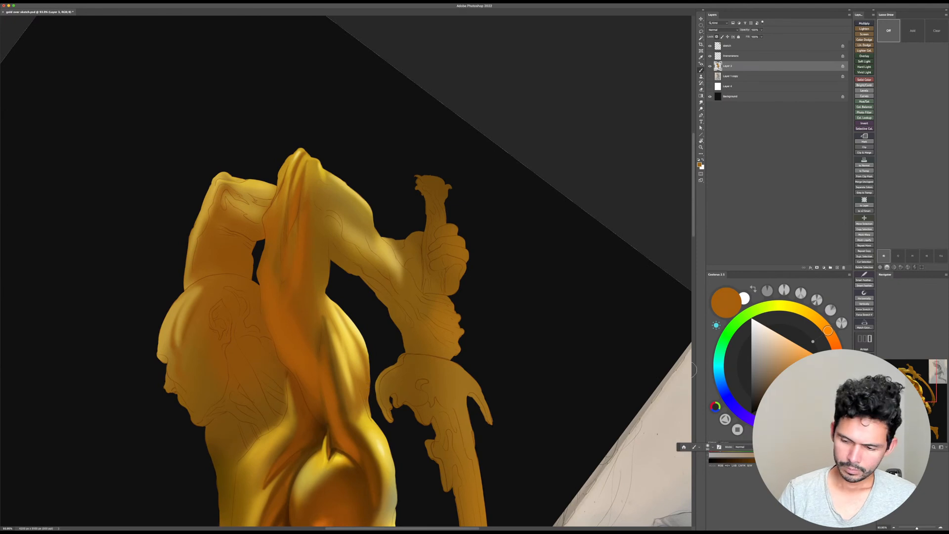
{"action": "left_click", "coordinate": [811, 370]}
{"action": "left_click_drag", "start_coordinate": [586, 417], "coordinate": [585, 348]}
{"action": "key", "text": "r"}
{"action": "left_click_drag", "start_coordinate": [557, 284], "coordinate": [530, 328]}
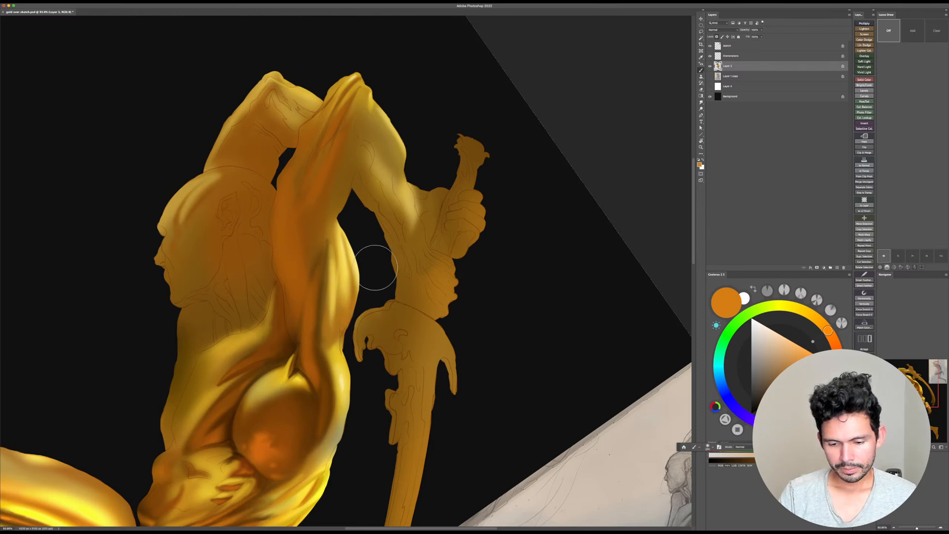
{"action": "left_click_drag", "start_coordinate": [370, 272], "coordinate": [444, 294]}
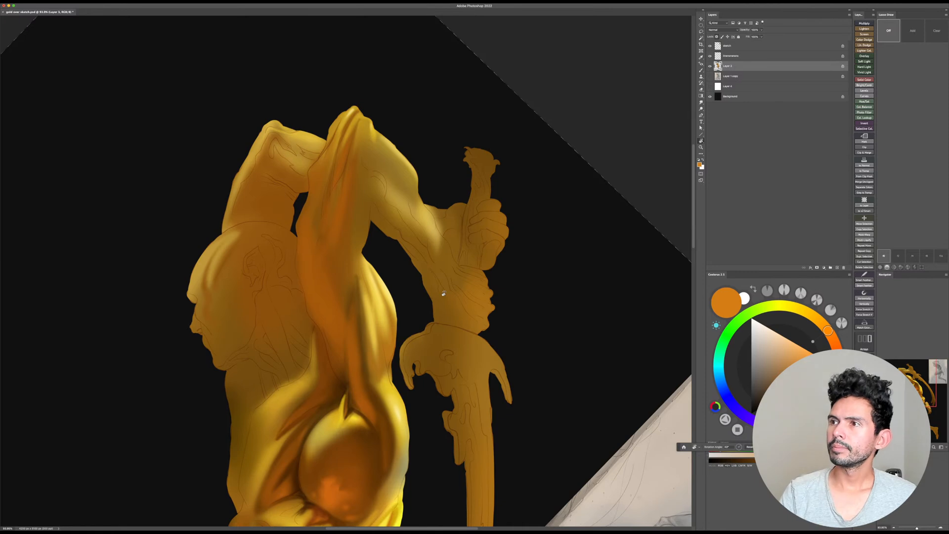
{"action": "key", "text": "b"}
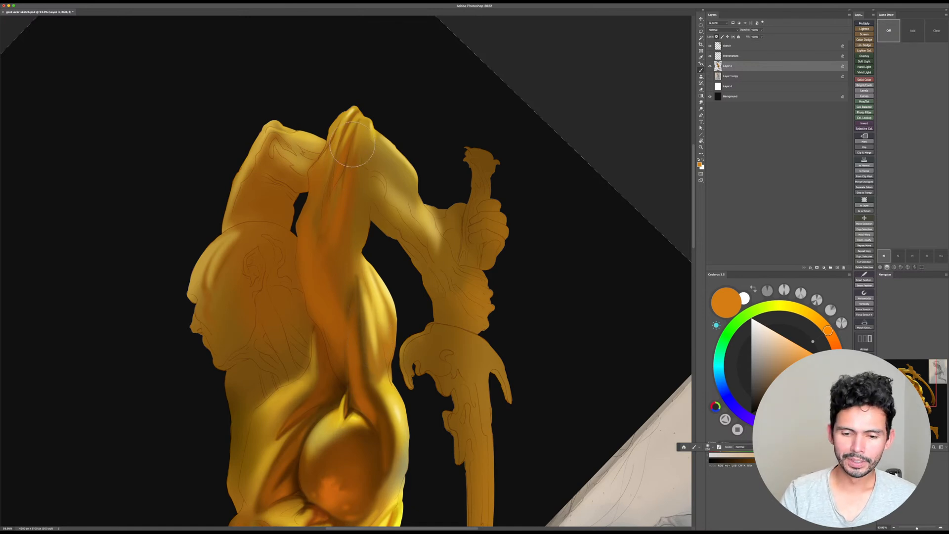
Step: Paint bright orange reflected light down the middle of the raised upper arm toward the shoulder, varying the brush size
{"action": "key", "text": "bracketleft"}
{"action": "key", "text": "bracketleft"}
{"action": "key", "text": "bracketleft"}
{"action": "key", "text": "bracketleft"}
{"action": "key", "text": "bracketleft"}
{"action": "key", "text": "bracketleft"}
{"action": "key", "text": "bracketleft"}
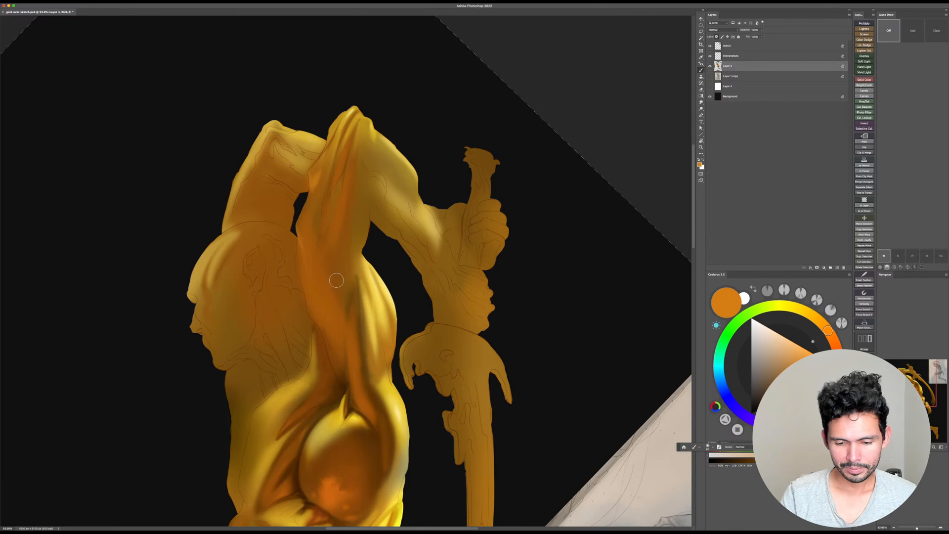
{"action": "key", "text": "bracketright"}
{"action": "key", "text": "bracketright"}
{"action": "key", "text": "bracketright"}
{"action": "key", "text": "bracketright"}
{"action": "key", "text": "bracketright"}
{"action": "key", "text": "bracketright"}
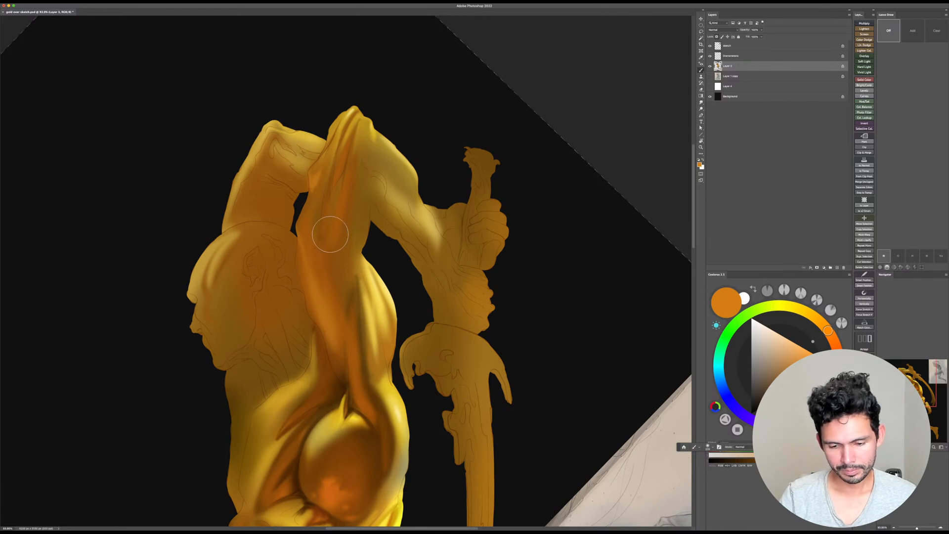
{"action": "key", "text": "bracketleft"}
{"action": "key", "text": "bracketleft"}
{"action": "key", "text": "bracketleft"}
{"action": "key", "text": "bracketleft"}
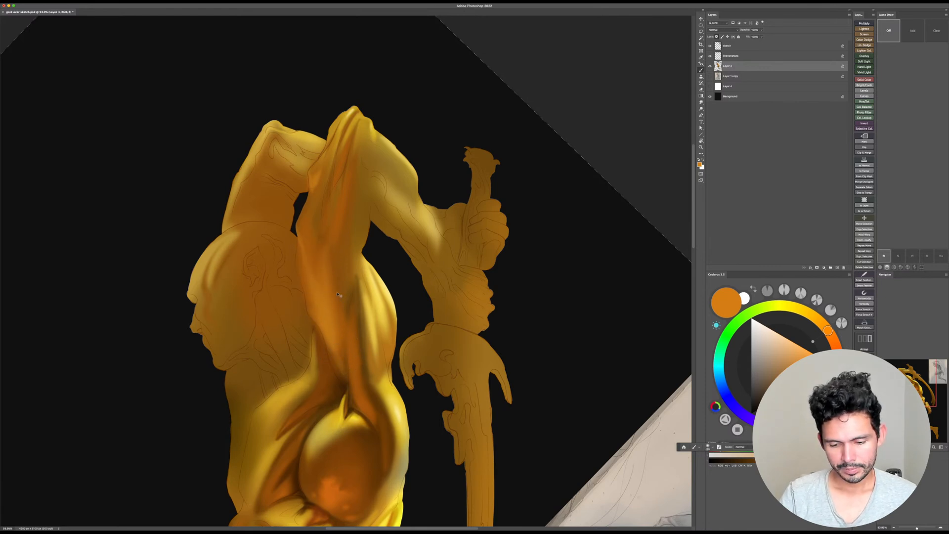
Step: Strengthen the orange glow along the lower part of the raised upper arm with a larger brush
{"action": "key", "text": "bracketright"}
{"action": "key", "text": "bracketright"}
{"action": "key", "text": "bracketright"}
{"action": "key", "text": "Escape"}
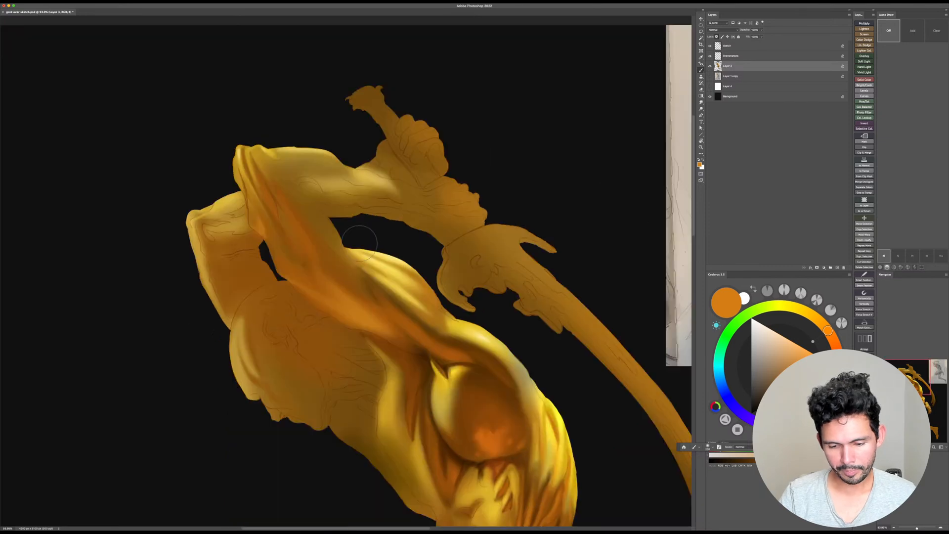
{"action": "left_click_drag", "start_coordinate": [417, 324], "coordinate": [432, 326]}
{"action": "key", "text": "r"}
{"action": "left_click_drag", "start_coordinate": [537, 228], "coordinate": [525, 365]}
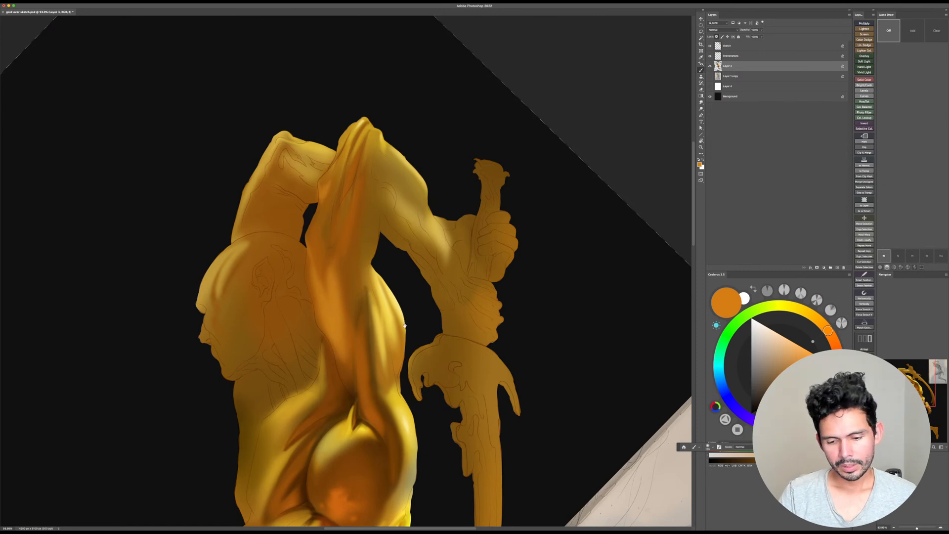
{"action": "scroll", "coordinate": [395, 297], "scroll_direction": "up", "scroll_amount": 5}
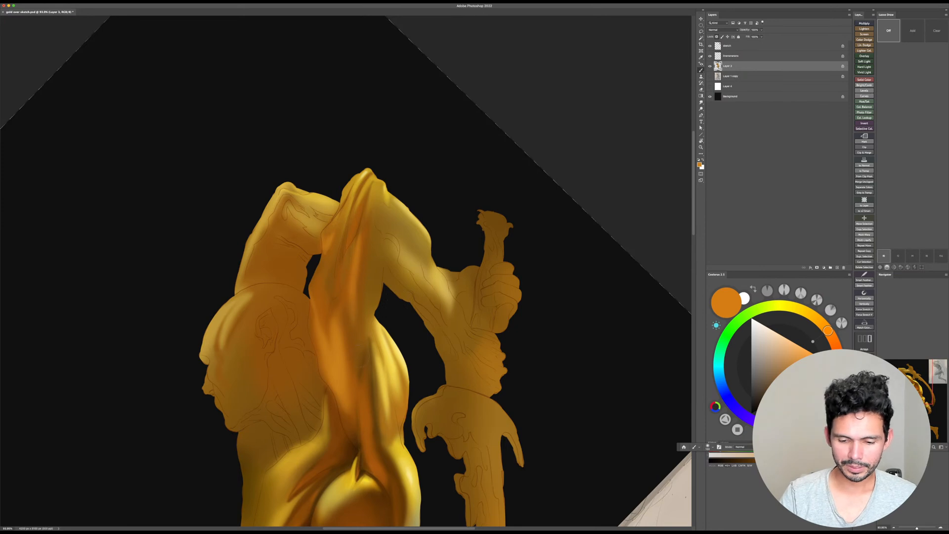
Step: Sample darker browns and define the shadow folds between the orange bands on the raised upper arm with a smaller brush
{"action": "left_click", "coordinate": [353, 333], "text": "alt"}
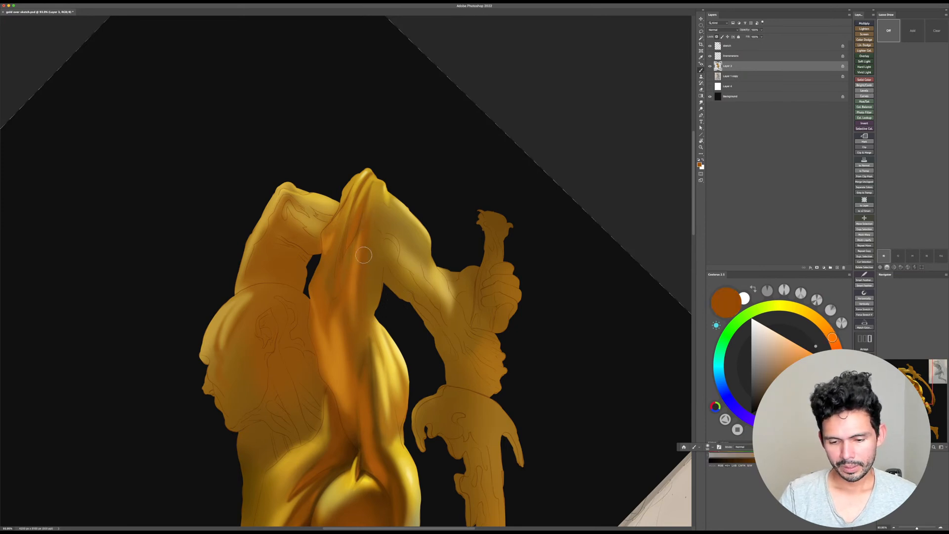
{"action": "key", "text": "bracketleft"}
{"action": "key", "text": "bracketleft"}
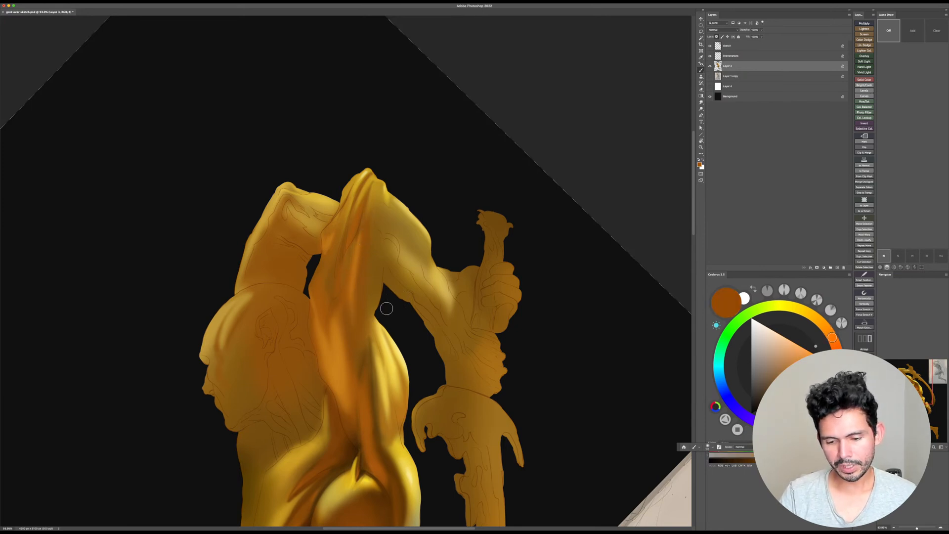
{"action": "key", "text": "Escape"}
{"action": "left_click_drag", "start_coordinate": [437, 455], "coordinate": [442, 424]}
{"action": "mouse_move", "coordinate": [539, 386]}
{"action": "left_mouse_down"}
{"action": "mouse_move", "coordinate": [415, 176]}
{"action": "mouse_move", "coordinate": [402, 179]}
{"action": "left_mouse_up"}
{"action": "left_click_drag", "start_coordinate": [426, 295], "coordinate": [430, 332]}
{"action": "left_click", "coordinate": [411, 178], "text": "alt"}
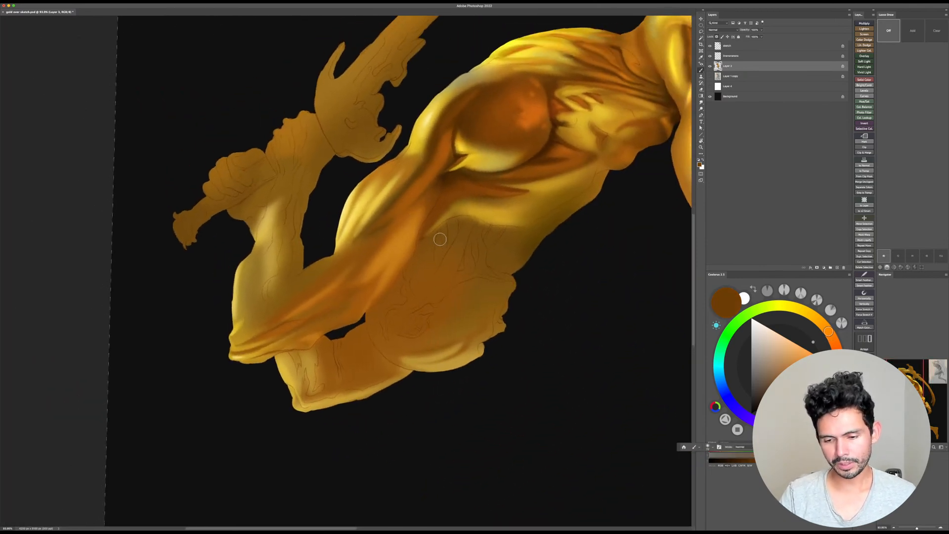
{"action": "key", "text": "Escape"}
{"action": "key", "text": "r"}
{"action": "left_click_drag", "start_coordinate": [508, 254], "coordinate": [517, 254]}
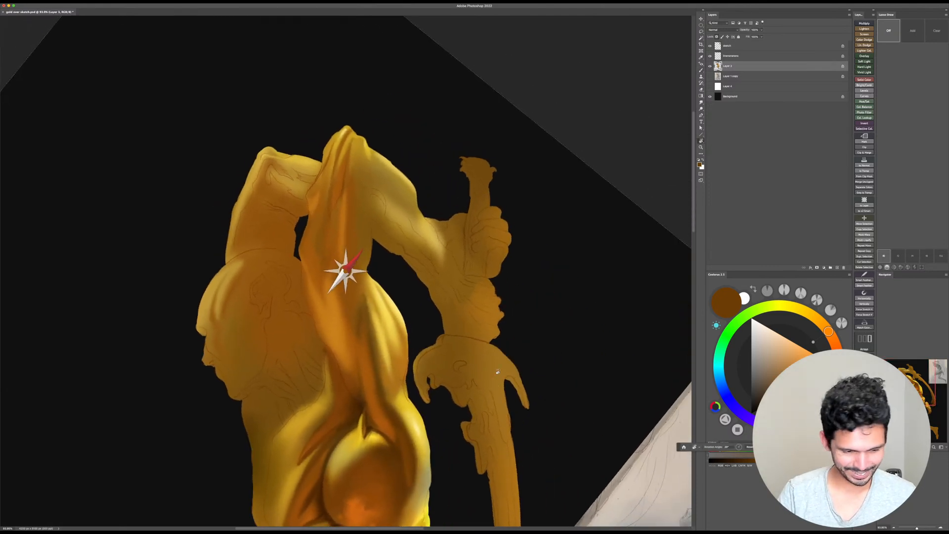
Step: Lasso the head and neck area, following the inner edge of the raised upper arm, and return to the Brush
{"action": "key", "text": "l"}
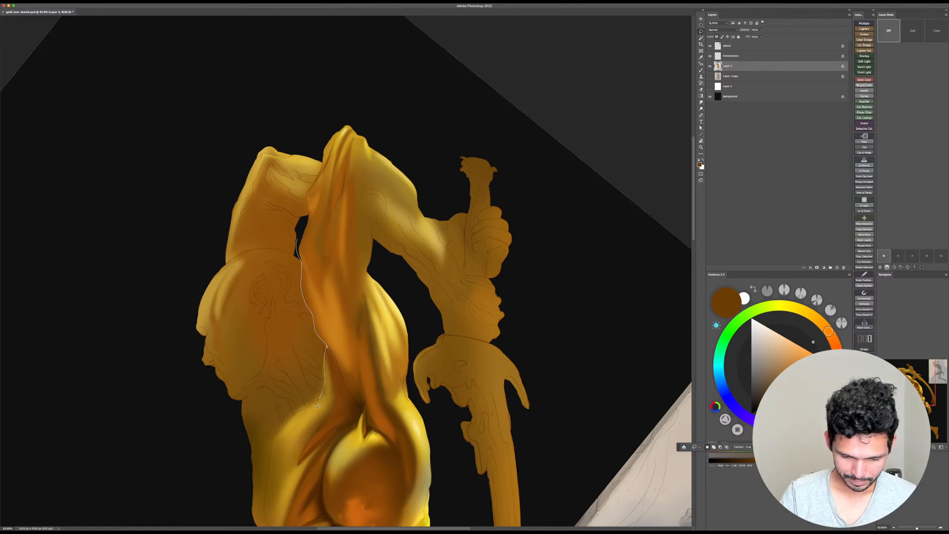
{"action": "mouse_move", "coordinate": [296, 418]}
{"action": "left_mouse_down"}
{"action": "mouse_move", "coordinate": [184, 391]}
{"action": "mouse_move", "coordinate": [167, 316]}
{"action": "mouse_move", "coordinate": [194, 277]}
{"action": "mouse_move", "coordinate": [239, 244]}
{"action": "mouse_move", "coordinate": [299, 242]}
{"action": "left_mouse_up"}
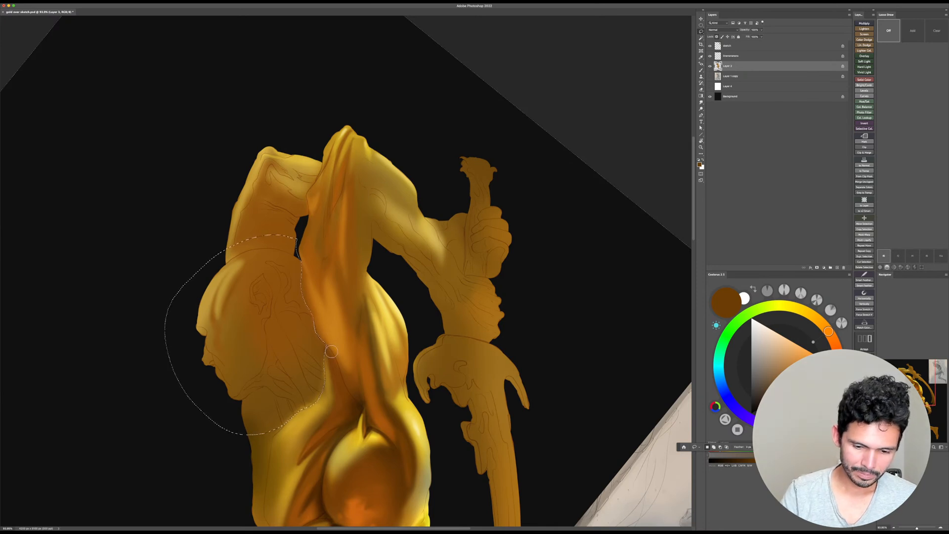
{"action": "key", "text": "b"}
{"action": "left_click_drag", "start_coordinate": [455, 352], "coordinate": [466, 346]}
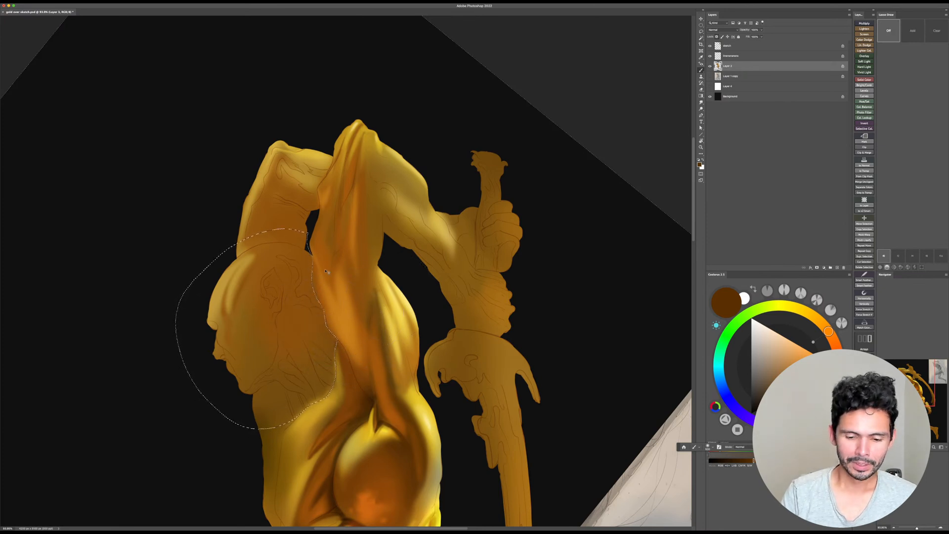
Step: Choose a very dark brown and paint a small shadow in the eye socket below the brow
{"action": "left_click", "coordinate": [349, 294], "text": "alt"}
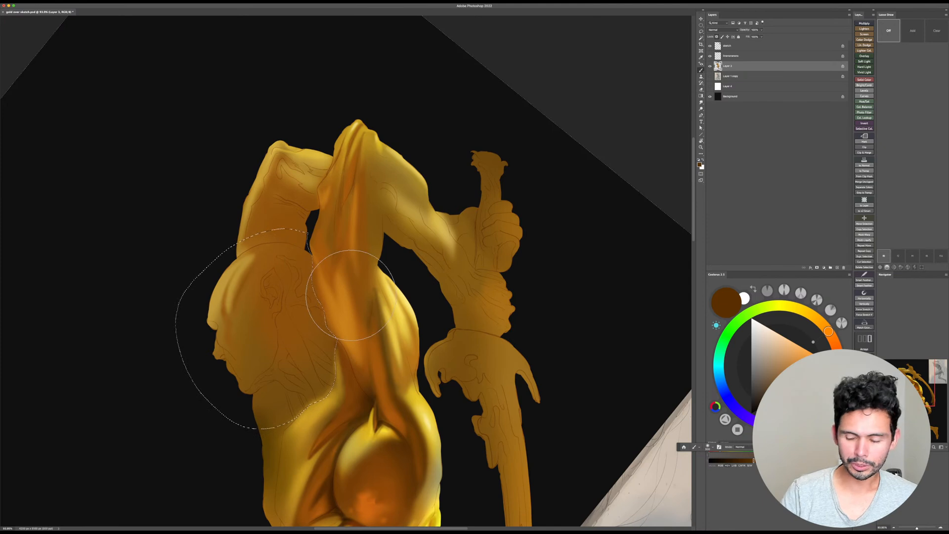
{"action": "key", "text": "r"}
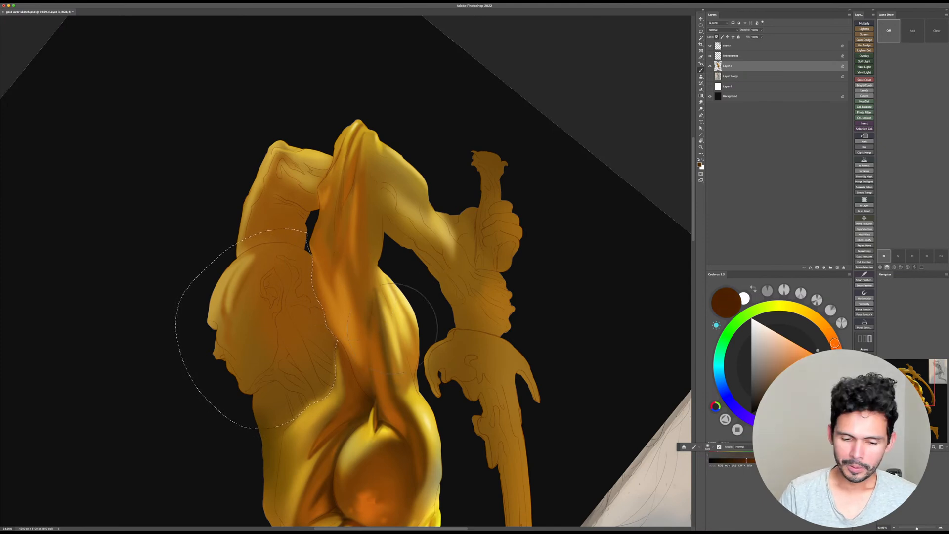
{"action": "left_click_drag", "start_coordinate": [349, 294], "coordinate": [241, 346]}
{"action": "key", "text": "b"}
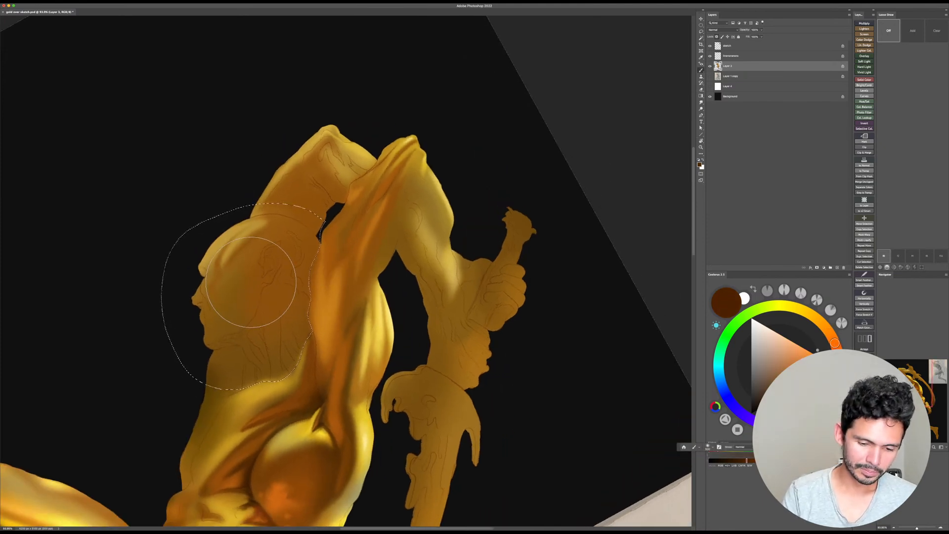
{"action": "left_click_drag", "start_coordinate": [199, 273], "coordinate": [201, 269]}
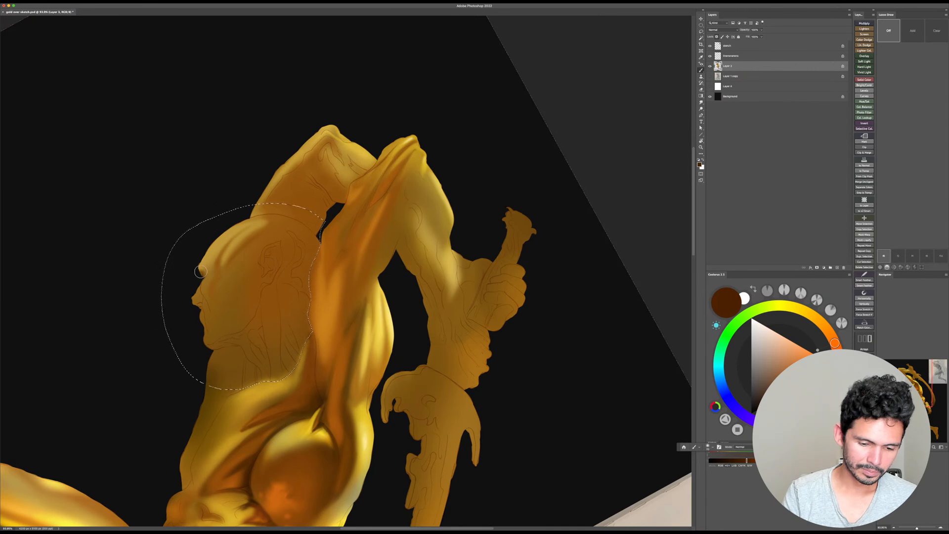
Step: Switch to a red-orange and paint soft shading on the head beside the forehead highlight, within the selection
{"action": "key", "text": "Escape"}
{"action": "left_click", "coordinate": [346, 353], "text": "alt"}
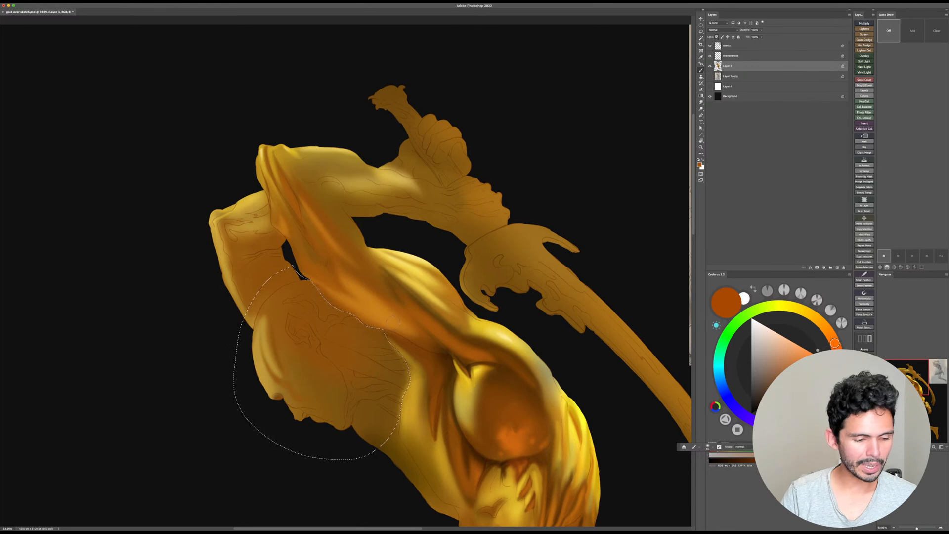
{"action": "key", "text": "r"}
{"action": "left_click_drag", "start_coordinate": [435, 313], "coordinate": [395, 354]}
{"action": "key", "text": "b"}
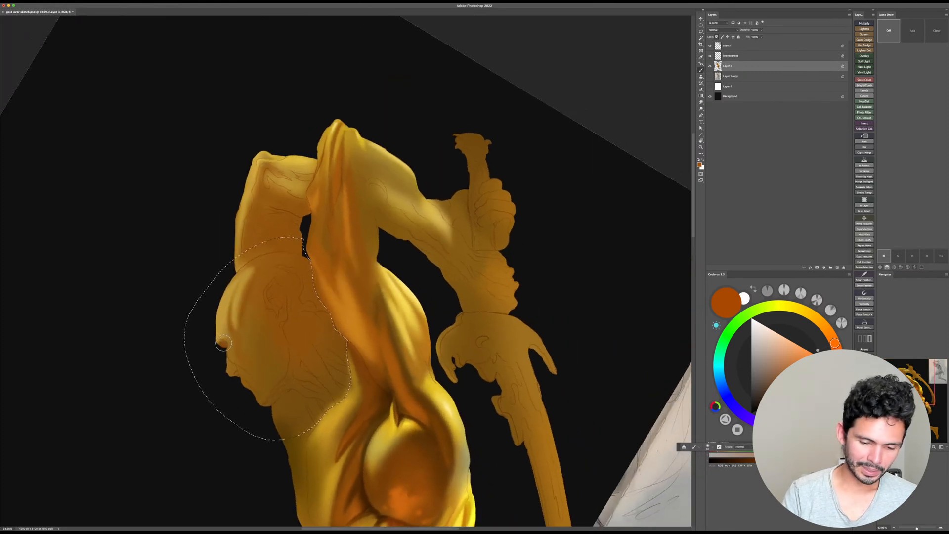
{"action": "key", "text": "bracketright"}
{"action": "left_click_drag", "start_coordinate": [255, 298], "coordinate": [240, 335]}
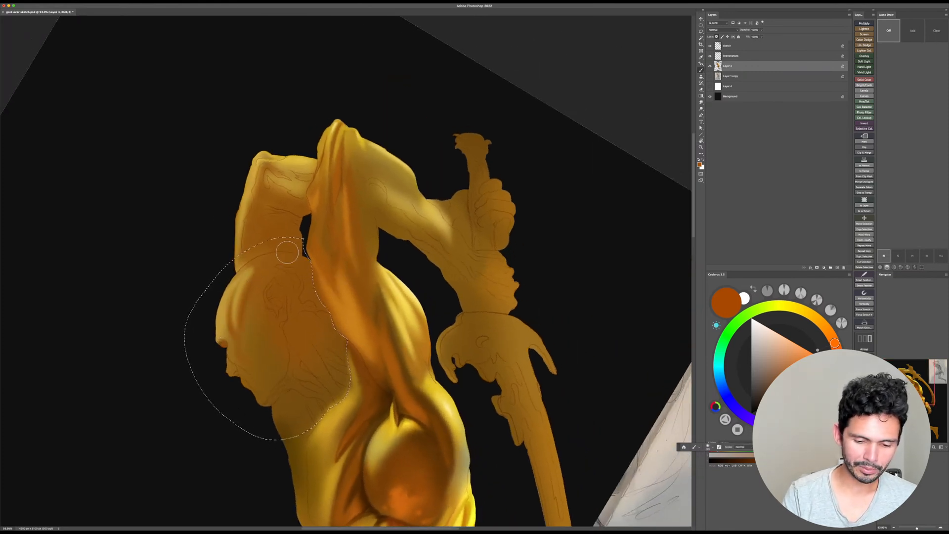
Step: Glaze red-orange from the crown down the side of the face with a larger brush, and pick a darker brown
{"action": "key", "text": "bracketright"}
{"action": "key", "text": "bracketright"}
{"action": "mouse_move", "coordinate": [287, 258]}
{"action": "left_mouse_down"}
{"action": "mouse_move", "coordinate": [246, 320]}
{"action": "mouse_move", "coordinate": [293, 258]}
{"action": "mouse_move", "coordinate": [259, 269]}
{"action": "mouse_move", "coordinate": [310, 282]}
{"action": "mouse_move", "coordinate": [298, 268]}
{"action": "mouse_move", "coordinate": [250, 338]}
{"action": "mouse_move", "coordinate": [302, 267]}
{"action": "mouse_move", "coordinate": [266, 365]}
{"action": "left_mouse_up"}
{"action": "key", "text": "bracketright"}
{"action": "key", "text": "bracketright"}
{"action": "key", "text": "bracketleft"}
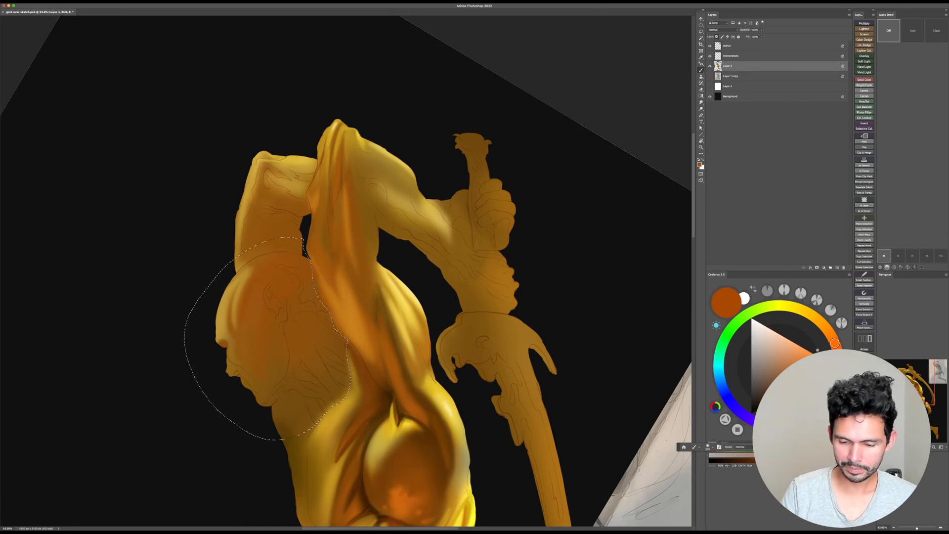
{"action": "left_click", "coordinate": [784, 393]}
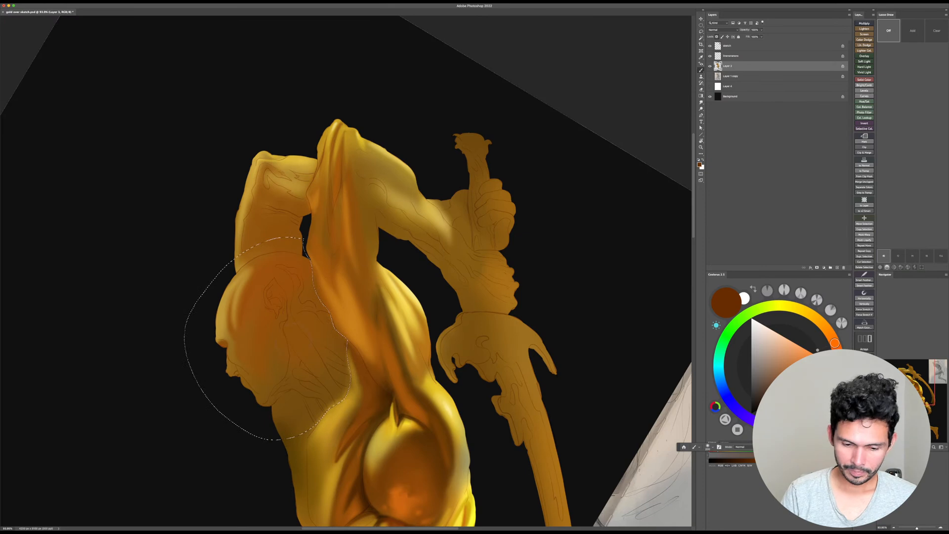
{"action": "key", "text": "Escape"}
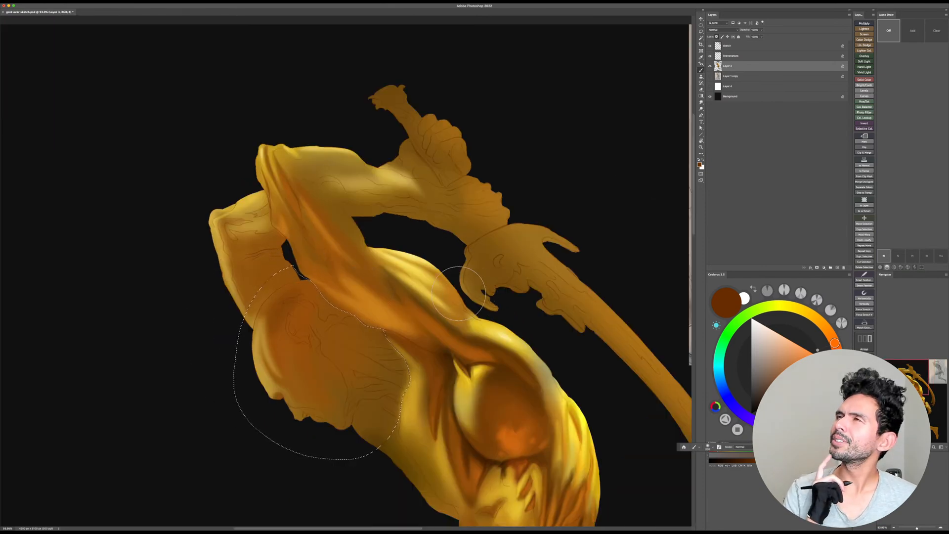
{"action": "key", "text": "r"}
{"action": "mouse_move", "coordinate": [413, 311]}
{"action": "left_mouse_down"}
{"action": "mouse_move", "coordinate": [372, 342]}
{"action": "mouse_move", "coordinate": [333, 345]}
{"action": "left_mouse_up"}
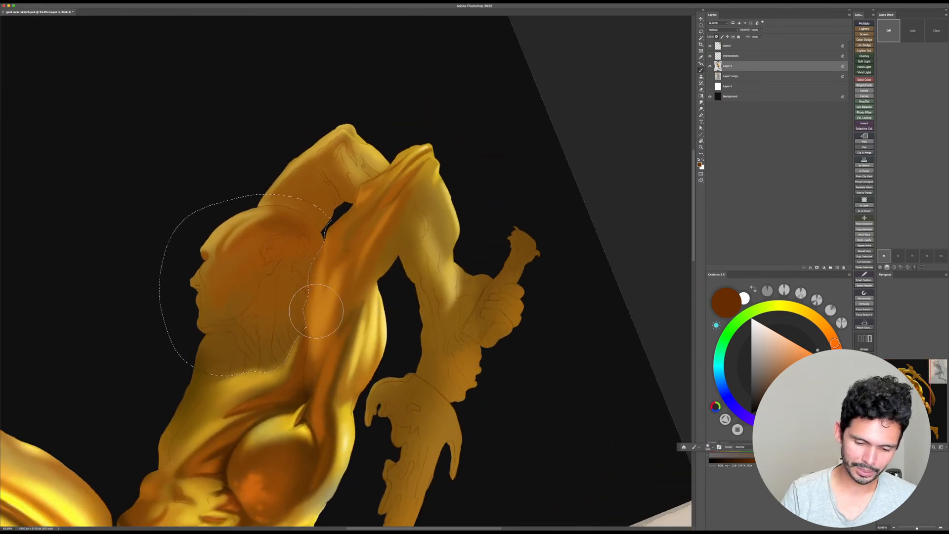
{"action": "key", "text": "bracketright"}
{"action": "key", "text": "bracketright"}
{"action": "key", "text": "space"}
{"action": "left_click_drag", "start_coordinate": [407, 307], "coordinate": [415, 322]}
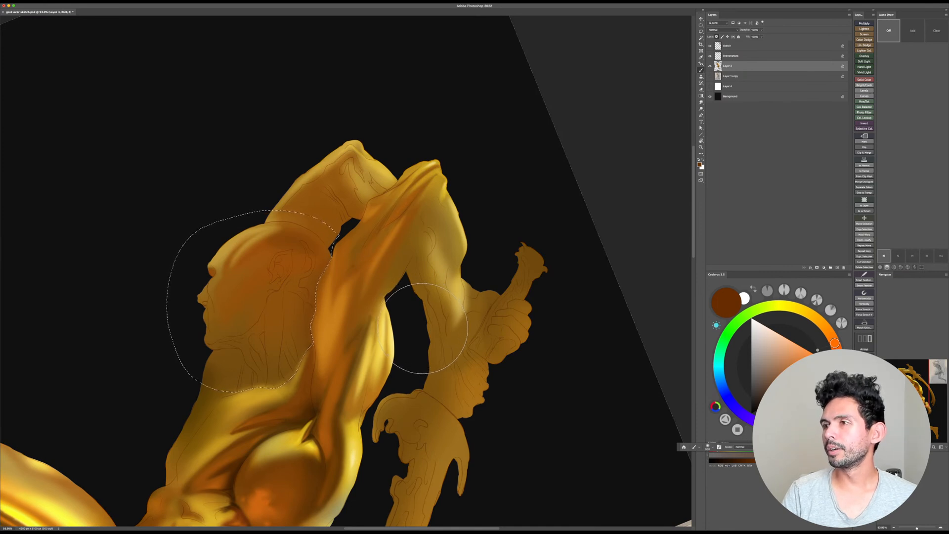
{"action": "key", "text": "bracketright"}
{"action": "key", "text": "bracketright"}
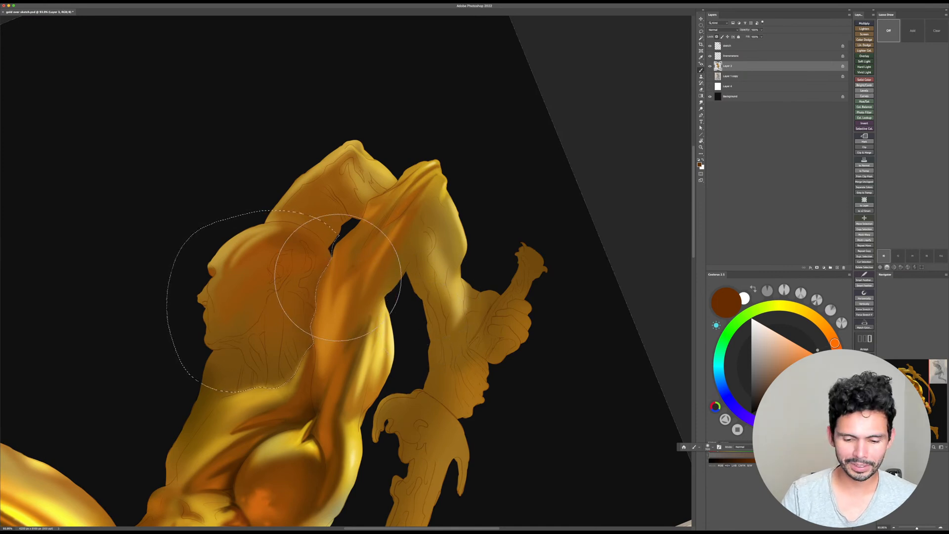
Step: Paint thin dark brown lines along the neck muscle from below the ear toward the collarbone with a small brush
{"action": "key", "text": "bracketleft"}
{"action": "key", "text": "bracketleft"}
{"action": "key", "text": "bracketleft"}
{"action": "key", "text": "bracketleft"}
{"action": "key", "text": "bracketleft"}
{"action": "key", "text": "bracketleft"}
{"action": "key", "text": "bracketleft"}
{"action": "key", "text": "bracketleft"}
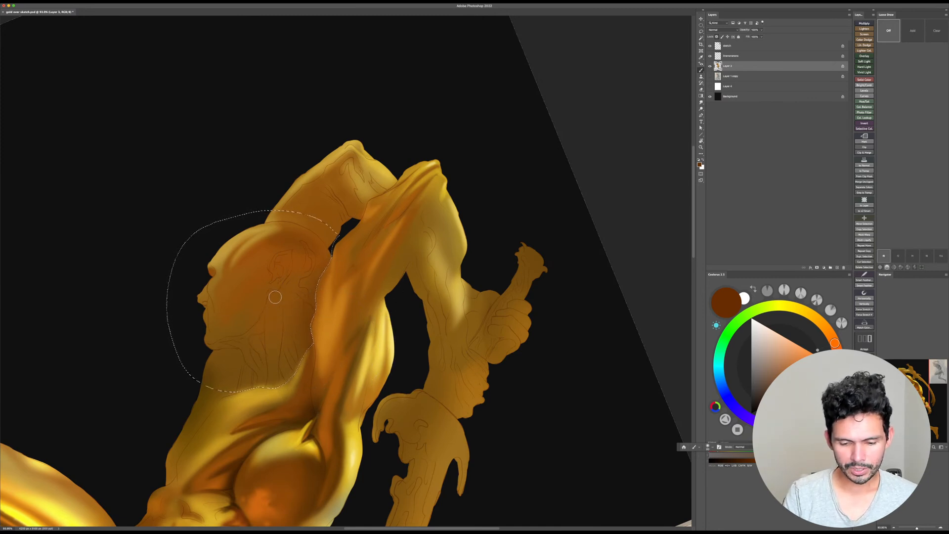
{"action": "key", "text": "r"}
{"action": "mouse_move", "coordinate": [311, 303]}
{"action": "left_mouse_down"}
{"action": "mouse_move", "coordinate": [282, 301]}
{"action": "mouse_move", "coordinate": [314, 364]}
{"action": "left_mouse_up"}
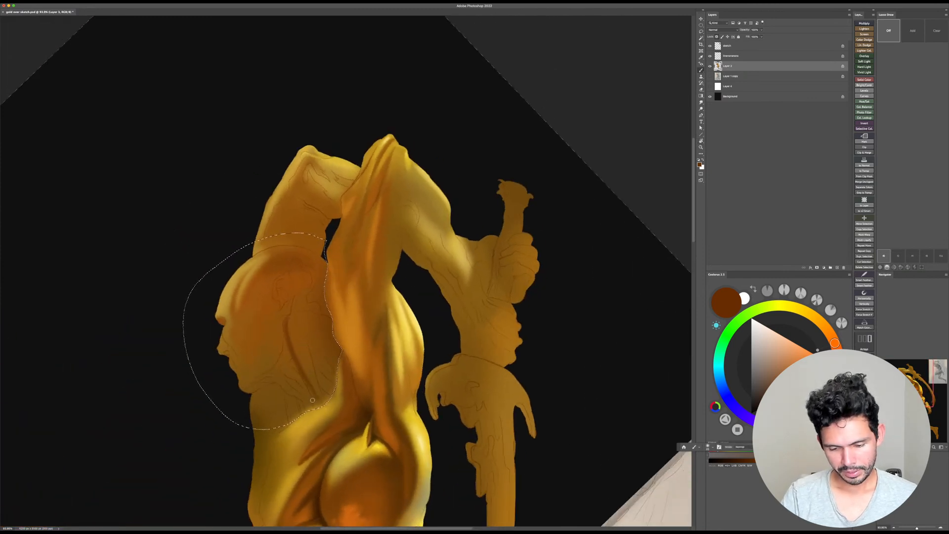
{"action": "mouse_move", "coordinate": [297, 309]}
{"action": "left_mouse_down"}
{"action": "mouse_move", "coordinate": [333, 270]}
{"action": "mouse_move", "coordinate": [332, 321]}
{"action": "mouse_move", "coordinate": [300, 317]}
{"action": "mouse_move", "coordinate": [326, 324]}
{"action": "mouse_move", "coordinate": [325, 333]}
{"action": "mouse_move", "coordinate": [295, 321]}
{"action": "left_mouse_up"}
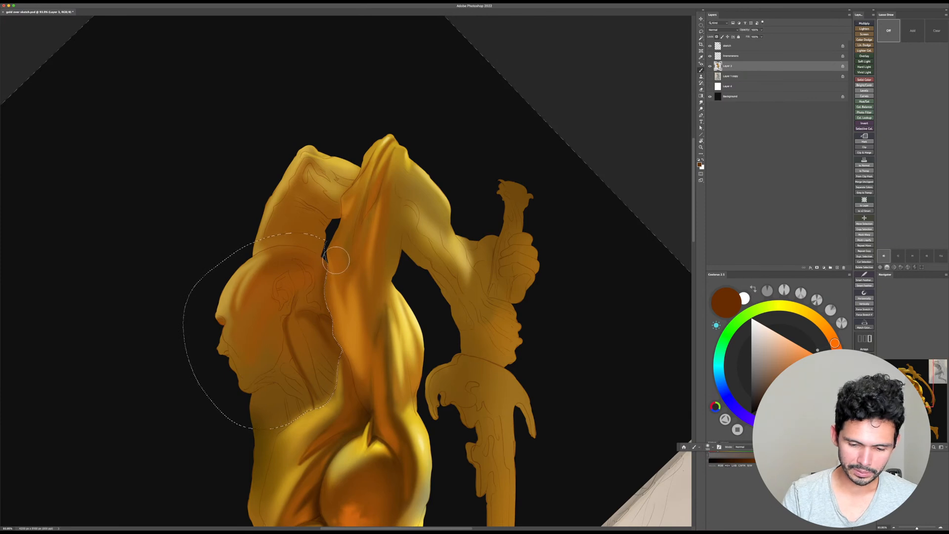
Step: Shade the side of the neck behind the dark muscle line with soft brown strokes
{"action": "key", "text": "r"}
{"action": "left_click_drag", "start_coordinate": [520, 236], "coordinate": [512, 271]}
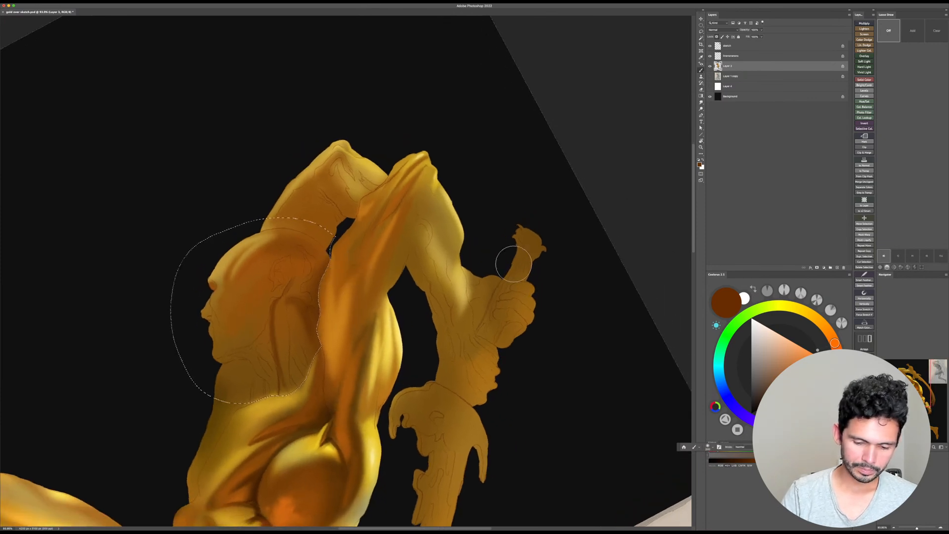
{"action": "mouse_move", "coordinate": [277, 315]}
{"action": "left_mouse_down"}
{"action": "mouse_move", "coordinate": [297, 324]}
{"action": "mouse_move", "coordinate": [280, 301]}
{"action": "mouse_move", "coordinate": [295, 360]}
{"action": "left_mouse_up"}
{"action": "key", "text": "["}
{"action": "key", "text": "["}
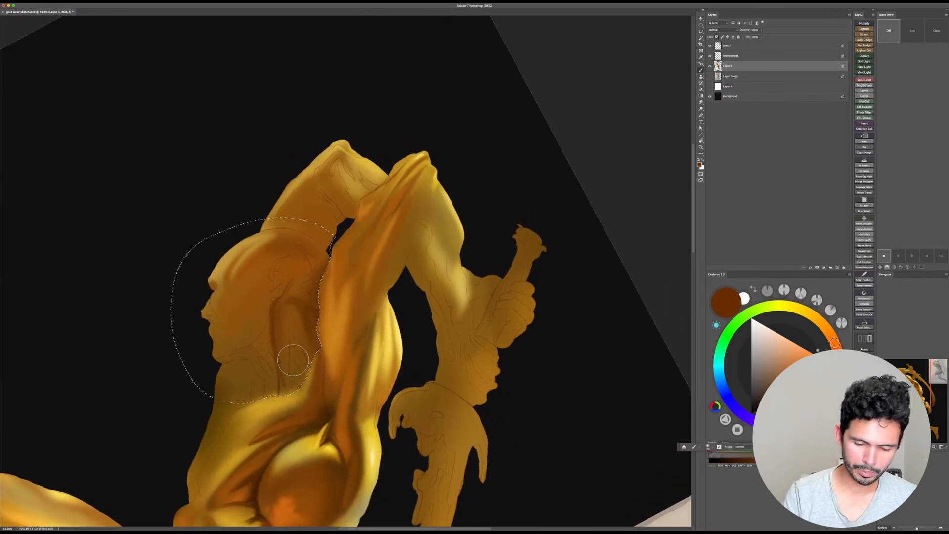
Step: Sample an orange-brown from the cheek and stroke it down the neck muscle to blend the dark lines
{"action": "left_click", "coordinate": [260, 308], "text": "alt"}
{"action": "key", "text": "["}
{"action": "left_click", "coordinate": [261, 313], "text": "alt"}
{"action": "key", "text": "["}
{"action": "key", "text": "["}
{"action": "left_click_drag", "start_coordinate": [287, 308], "coordinate": [291, 370]}
{"action": "left_click_drag", "start_coordinate": [279, 336], "coordinate": [287, 370]}
{"action": "key", "text": "["}
Step: Sample a brown from the neck, darken it, and shade the back of the neck along the edge of the raised upper arm
{"action": "key", "text": "r"}
{"action": "left_click_drag", "start_coordinate": [398, 288], "coordinate": [401, 264]}
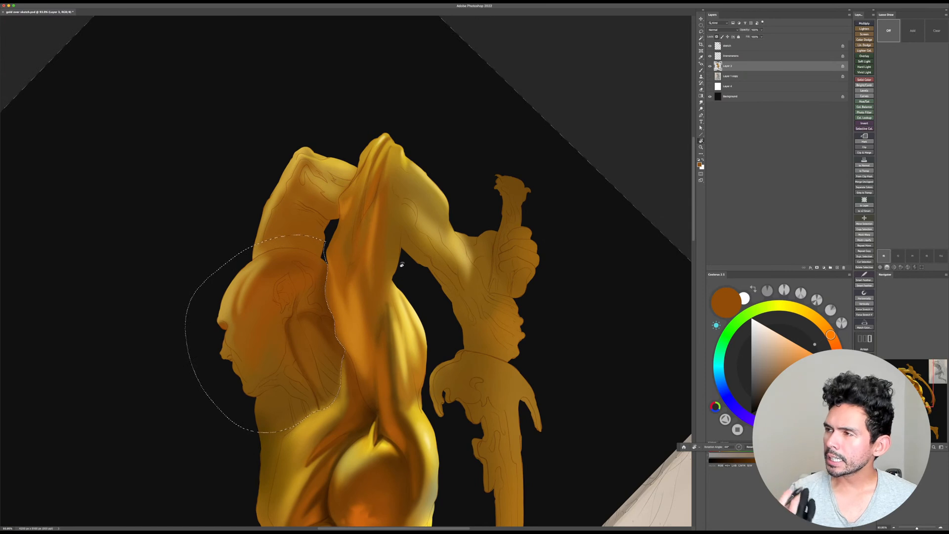
{"action": "left_click", "coordinate": [317, 314], "text": "alt"}
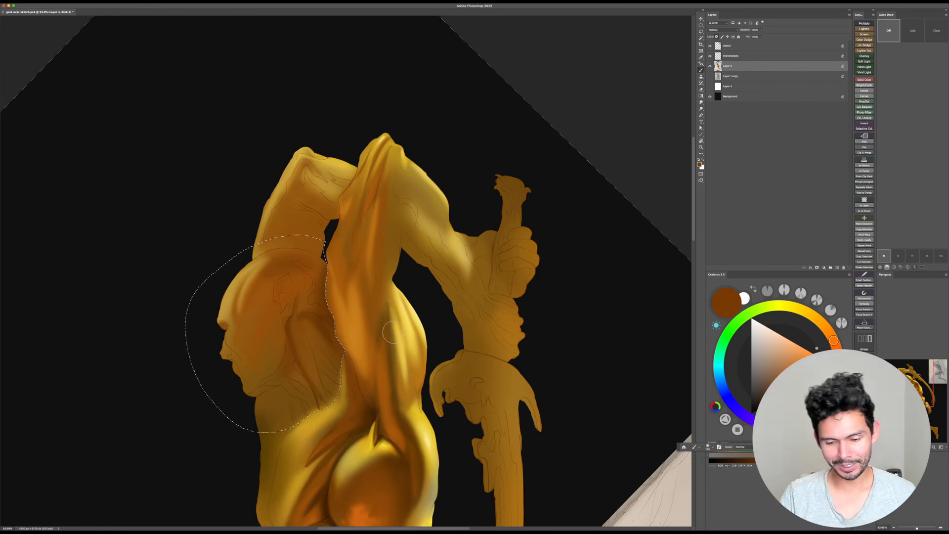
{"action": "mouse_move", "coordinate": [389, 392]}
{"action": "left_mouse_down"}
{"action": "mouse_move", "coordinate": [409, 378]}
{"action": "mouse_move", "coordinate": [384, 389]}
{"action": "left_mouse_up"}
{"action": "key", "text": "r"}
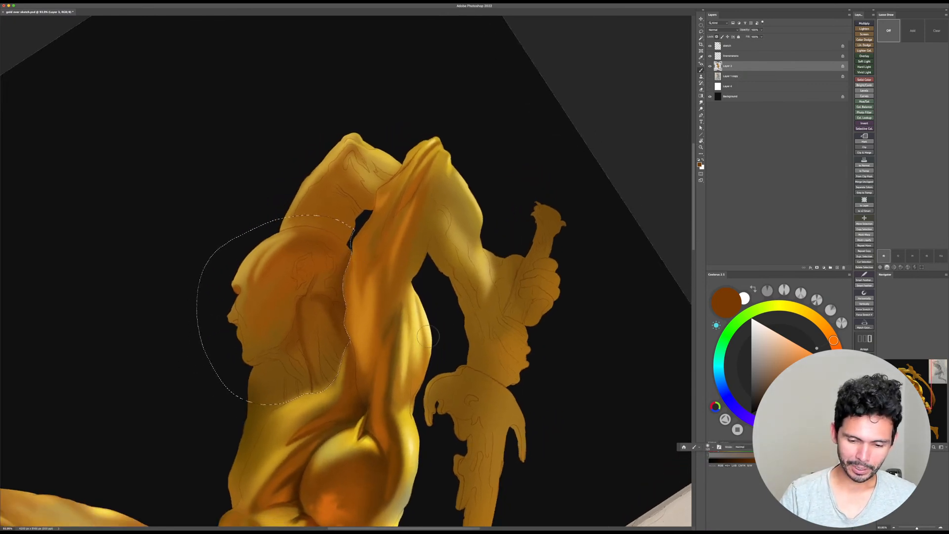
{"action": "left_click", "coordinate": [777, 398]}
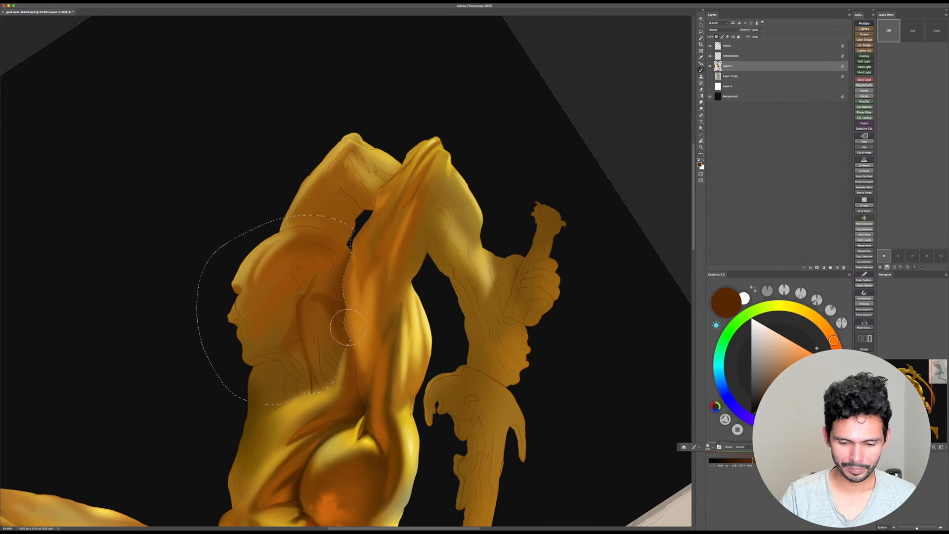
{"action": "mouse_move", "coordinate": [348, 321]}
{"action": "left_mouse_down"}
{"action": "mouse_move", "coordinate": [327, 402]}
{"action": "mouse_move", "coordinate": [341, 348]}
{"action": "mouse_move", "coordinate": [320, 399]}
{"action": "mouse_move", "coordinate": [306, 401]}
{"action": "mouse_move", "coordinate": [338, 378]}
{"action": "left_mouse_up"}
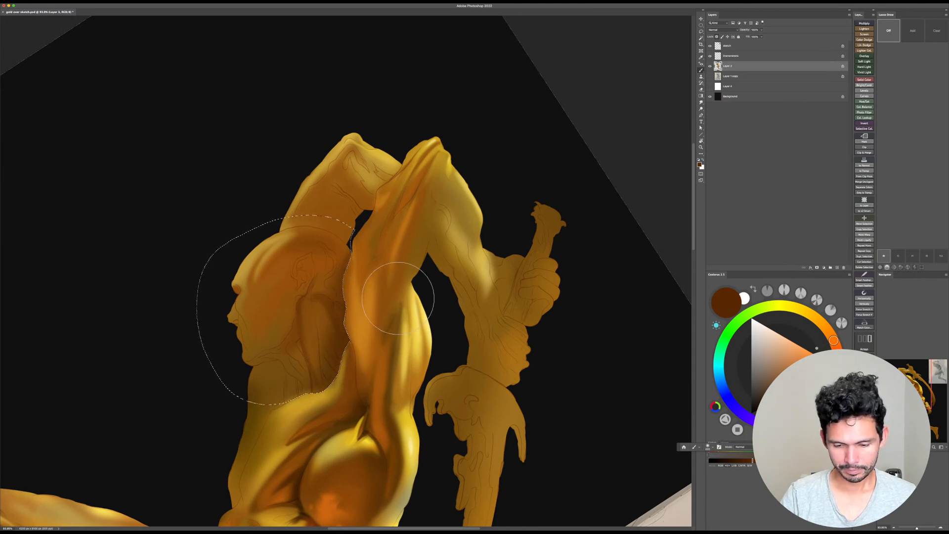
Step: Choose a still darker brown and paint the shadow beneath the jawline and across the neck
{"action": "left_click", "coordinate": [775, 399]}
{"action": "key", "text": "["}
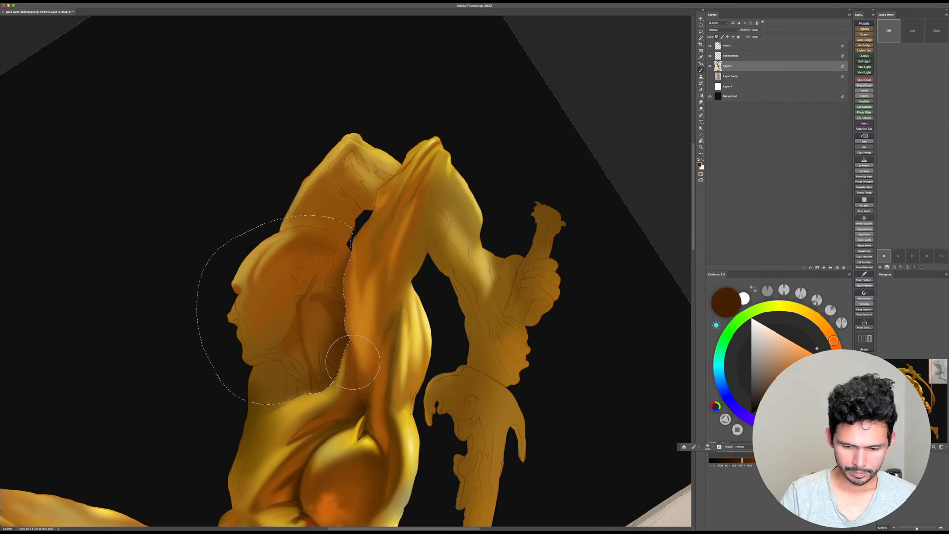
{"action": "key", "text": "["}
{"action": "key", "text": "["}
{"action": "key", "text": "["}
{"action": "key", "text": "["}
{"action": "key", "text": "["}
{"action": "key", "text": "["}
{"action": "key", "text": "["}
{"action": "key", "text": "["}
{"action": "key", "text": "["}
{"action": "key", "text": "["}
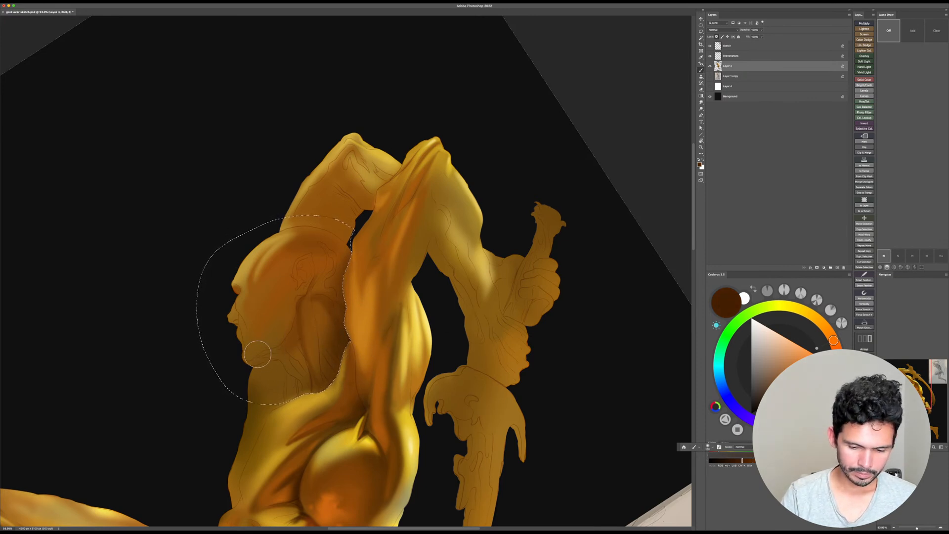
{"action": "mouse_move", "coordinate": [247, 361]}
{"action": "left_mouse_down"}
{"action": "mouse_move", "coordinate": [284, 338]}
{"action": "mouse_move", "coordinate": [290, 277]}
{"action": "mouse_move", "coordinate": [275, 334]}
{"action": "mouse_move", "coordinate": [292, 324]}
{"action": "mouse_move", "coordinate": [291, 310]}
{"action": "mouse_move", "coordinate": [257, 341]}
{"action": "mouse_move", "coordinate": [258, 364]}
{"action": "mouse_move", "coordinate": [296, 339]}
{"action": "mouse_move", "coordinate": [318, 355]}
{"action": "mouse_move", "coordinate": [380, 325]}
{"action": "mouse_move", "coordinate": [415, 248]}
{"action": "left_mouse_up"}
{"action": "key", "text": "]"}
{"action": "key", "text": "]"}
{"action": "key", "text": "]"}
{"action": "key", "text": "]"}
{"action": "key", "text": "]"}
{"action": "key", "text": "]"}
{"action": "key", "text": "]"}
{"action": "key", "text": "]"}
{"action": "key", "text": "]"}
{"action": "key", "text": "]"}
{"action": "key", "text": "]"}
{"action": "key", "text": "]"}
{"action": "key", "text": "r"}
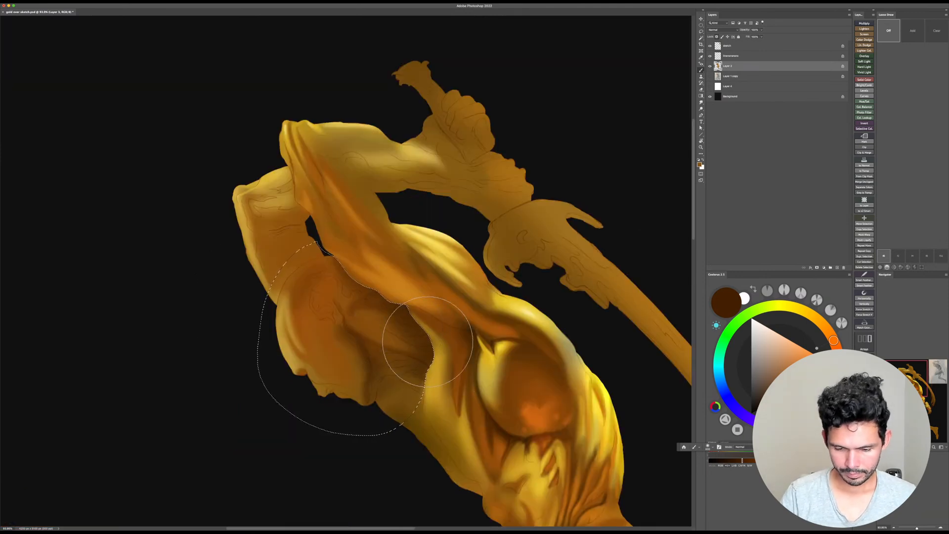
Step: Sample an orange-brown from the torso and paint reflected color along the underside of the chin and jaw
{"action": "left_click", "coordinate": [456, 341], "text": "alt"}
{"action": "key", "text": "r"}
{"action": "left_click_drag", "start_coordinate": [515, 351], "coordinate": [441, 431]}
{"action": "key", "text": "["}
{"action": "key", "text": "["}
{"action": "key", "text": "["}
{"action": "key", "text": "["}
{"action": "key", "text": "["}
{"action": "key", "text": "["}
{"action": "key", "text": "["}
{"action": "key", "text": "["}
{"action": "key", "text": "["}
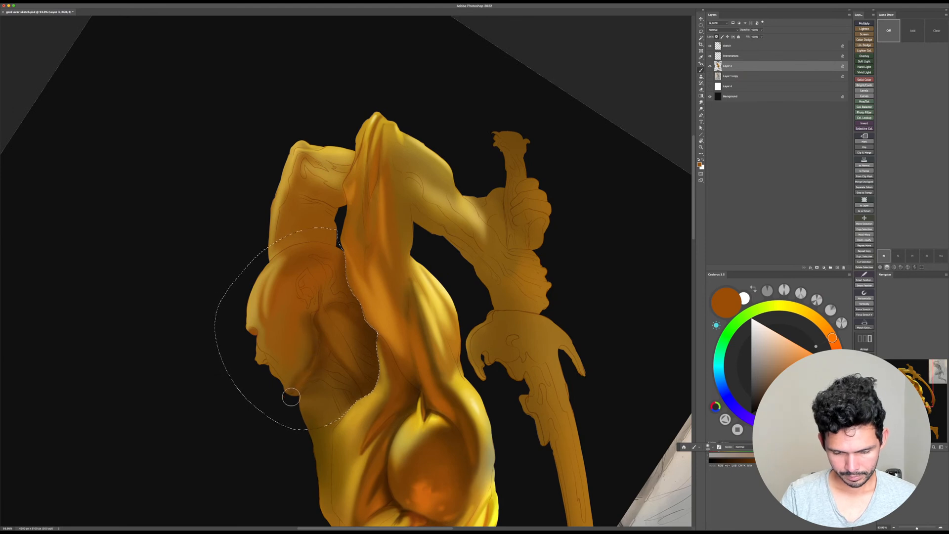
{"action": "key", "text": "]"}
{"action": "key", "text": "]"}
{"action": "key", "text": "]"}
{"action": "key", "text": "]"}
{"action": "mouse_move", "coordinate": [313, 383]}
{"action": "left_mouse_down"}
{"action": "mouse_move", "coordinate": [305, 383]}
{"action": "mouse_move", "coordinate": [315, 379]}
{"action": "left_mouse_up"}
Step: Save the document
{"action": "key", "text": "r"}
{"action": "mouse_move", "coordinate": [440, 346]}
{"action": "left_mouse_down"}
{"action": "mouse_move", "coordinate": [381, 387]}
{"action": "mouse_move", "coordinate": [340, 391]}
{"action": "left_mouse_up"}
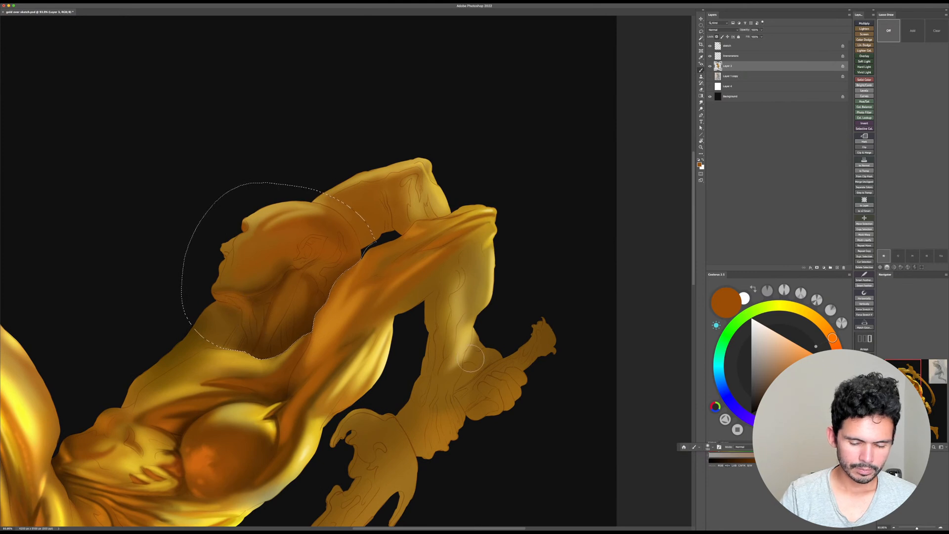
{"action": "key", "text": "Escape"}
{"action": "scroll", "coordinate": [509, 399], "scroll_direction": "down", "scroll_amount": 1}
{"action": "scroll", "coordinate": [508, 399], "scroll_direction": "right", "scroll_amount": 1}
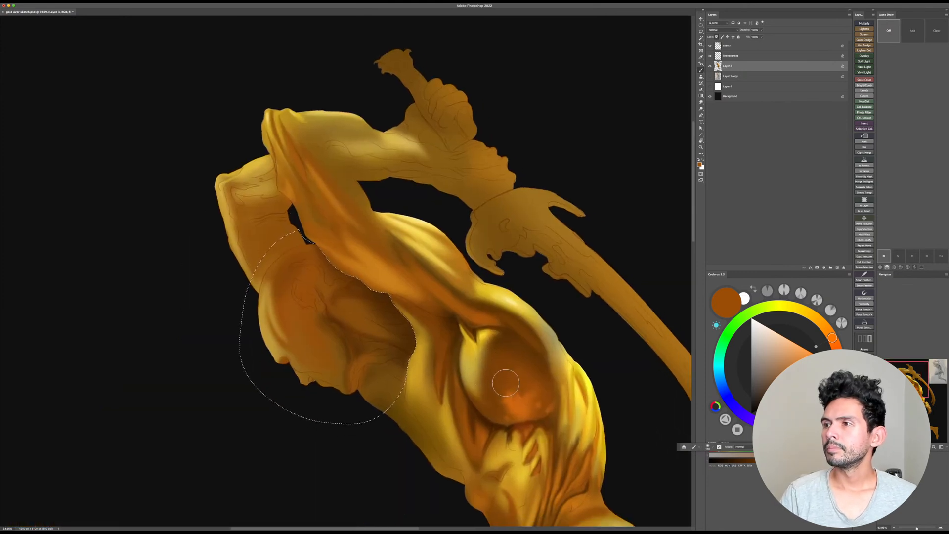
{"action": "key", "text": "ctrl+s"}
Step: Paint small orange-brown folds on the throat below the jaw, following the sketch lines
{"action": "key", "text": "z"}
{"action": "left_click_drag", "start_coordinate": [553, 366], "coordinate": [493, 384]}
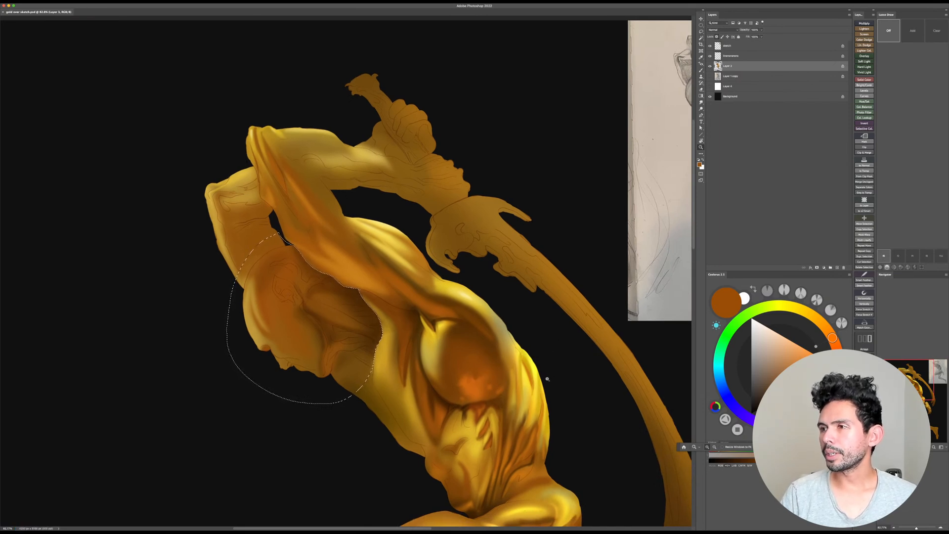
{"action": "key", "text": "r"}
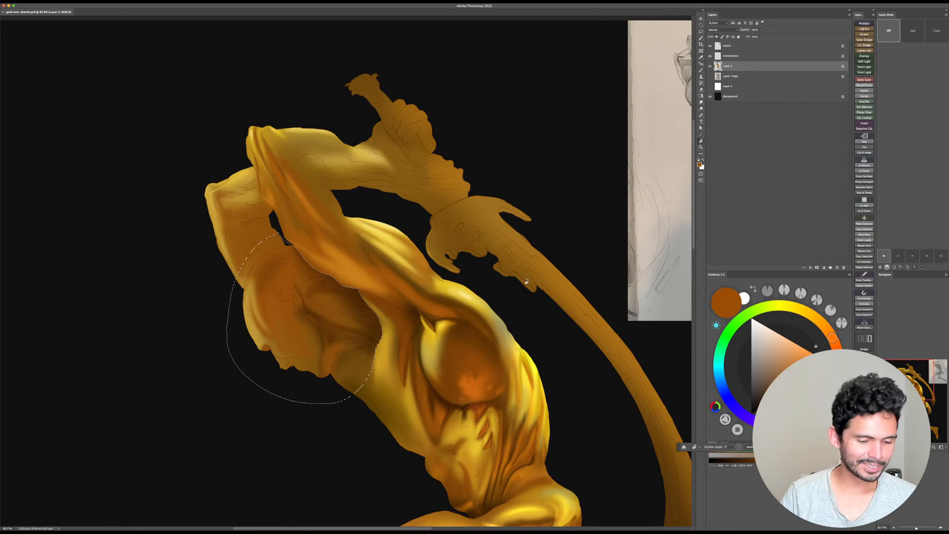
{"action": "left_click_drag", "start_coordinate": [528, 283], "coordinate": [525, 305]}
{"action": "mouse_move", "coordinate": [331, 344]}
{"action": "left_mouse_down"}
{"action": "mouse_move", "coordinate": [324, 349]}
{"action": "mouse_move", "coordinate": [333, 335]}
{"action": "mouse_move", "coordinate": [296, 294]}
{"action": "mouse_move", "coordinate": [300, 279]}
{"action": "left_mouse_up"}
{"action": "key", "text": "r"}
{"action": "scroll", "coordinate": [300, 279], "scroll_direction": "up", "scroll_amount": 3}
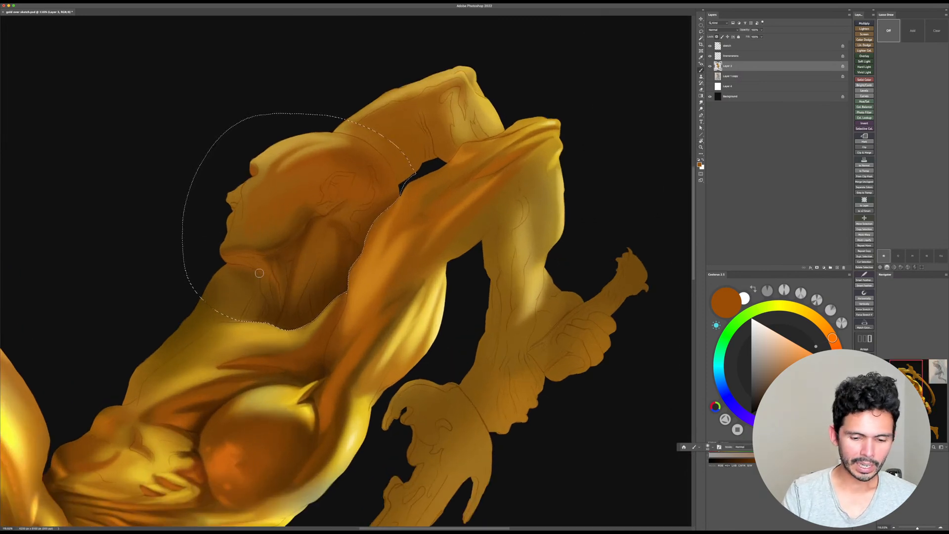
{"action": "key", "text": "Escape"}
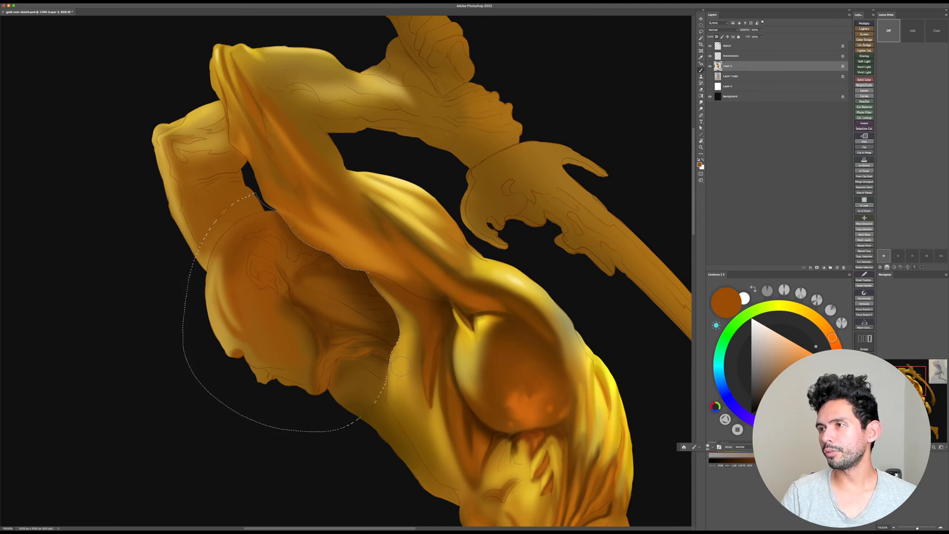
Step: Sample a darker brown and deepen the shadow along the front edge of the neck muscle, from below the ear downward
{"action": "key", "text": "r"}
{"action": "mouse_move", "coordinate": [519, 318]}
{"action": "left_mouse_down"}
{"action": "mouse_move", "coordinate": [461, 435]}
{"action": "mouse_move", "coordinate": [399, 412]}
{"action": "left_mouse_up"}
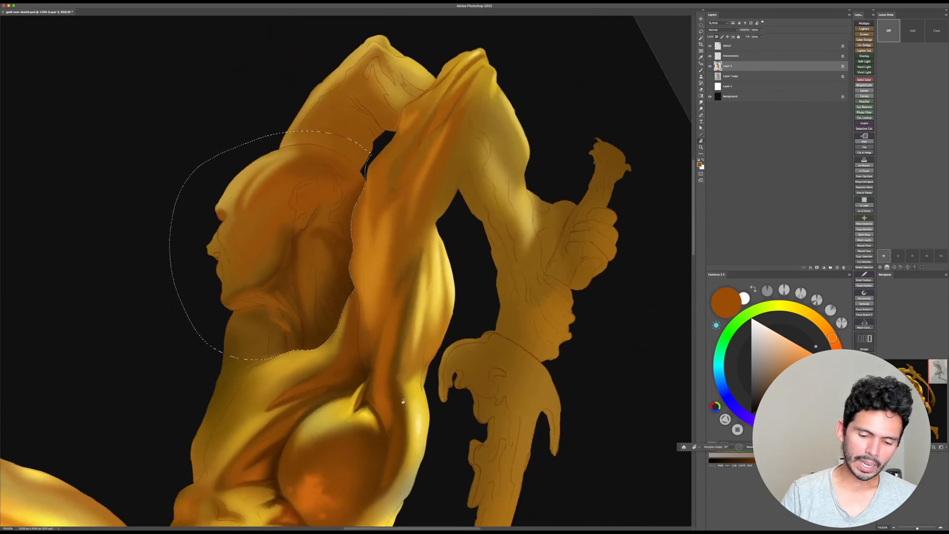
{"action": "left_click", "coordinate": [343, 366], "text": "alt"}
{"action": "key", "text": "bracketleft"}
{"action": "key", "text": "bracketleft"}
{"action": "key", "text": "bracketleft"}
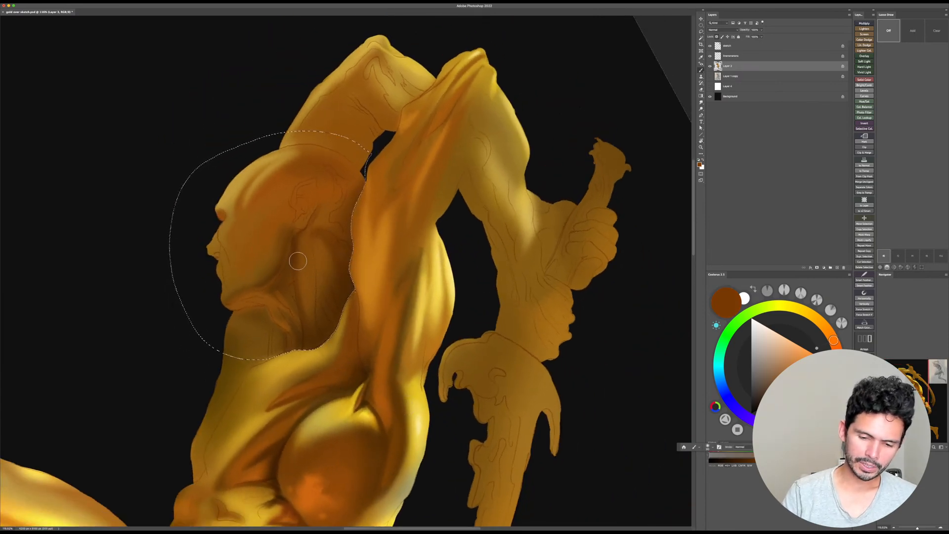
{"action": "left_click_drag", "start_coordinate": [296, 250], "coordinate": [301, 303]}
{"action": "mouse_move", "coordinate": [296, 241]}
{"action": "left_mouse_down"}
{"action": "mouse_move", "coordinate": [310, 334]}
{"action": "mouse_move", "coordinate": [291, 341]}
{"action": "left_mouse_up"}
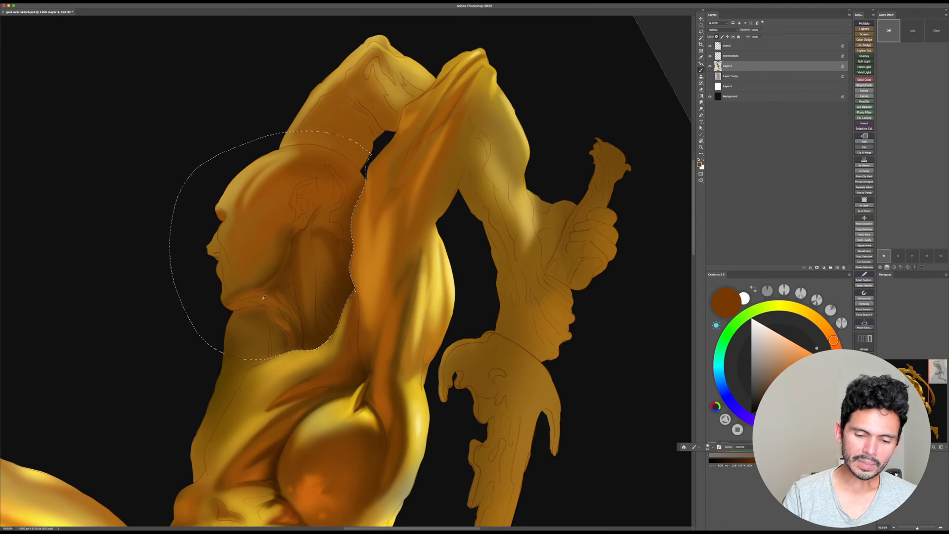
Step: Sample an orange-brown below the jaw and paint a thin lighter edge down the front of the neck muscle
{"action": "left_click", "coordinate": [262, 301], "text": "alt"}
{"action": "key", "text": "bracketleft"}
{"action": "key", "text": "bracketleft"}
{"action": "left_click_drag", "start_coordinate": [295, 252], "coordinate": [310, 338]}
{"action": "mouse_move", "coordinate": [299, 284]}
{"action": "left_mouse_down"}
{"action": "mouse_move", "coordinate": [311, 344]}
{"action": "mouse_move", "coordinate": [302, 311]}
{"action": "mouse_move", "coordinate": [306, 344]}
{"action": "left_mouse_up"}
{"action": "key", "text": "bracketleft"}
{"action": "key", "text": "bracketleft"}
{"action": "key", "text": "bracketleft"}
{"action": "key", "text": "bracketleft"}
{"action": "key", "text": "bracketright"}
{"action": "key", "text": "bracketright"}
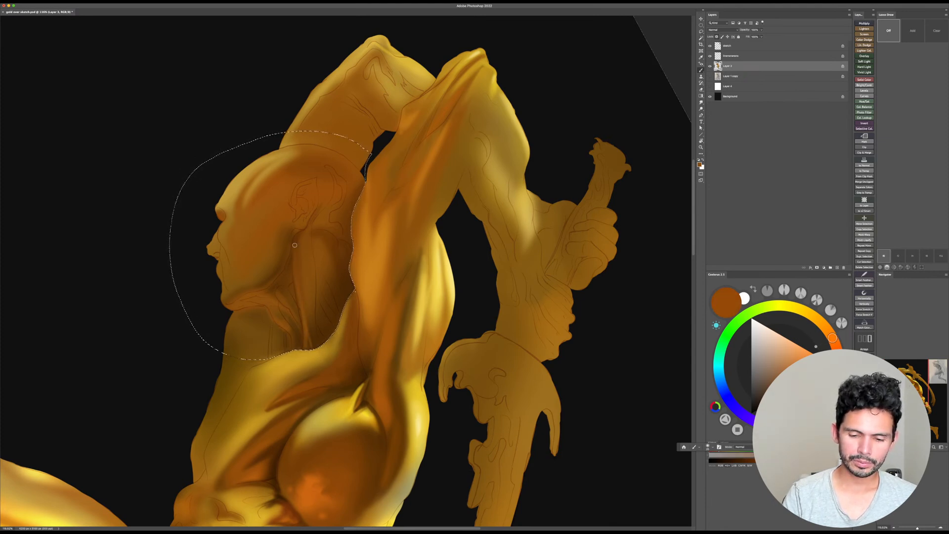
{"action": "left_click_drag", "start_coordinate": [296, 243], "coordinate": [303, 312]}
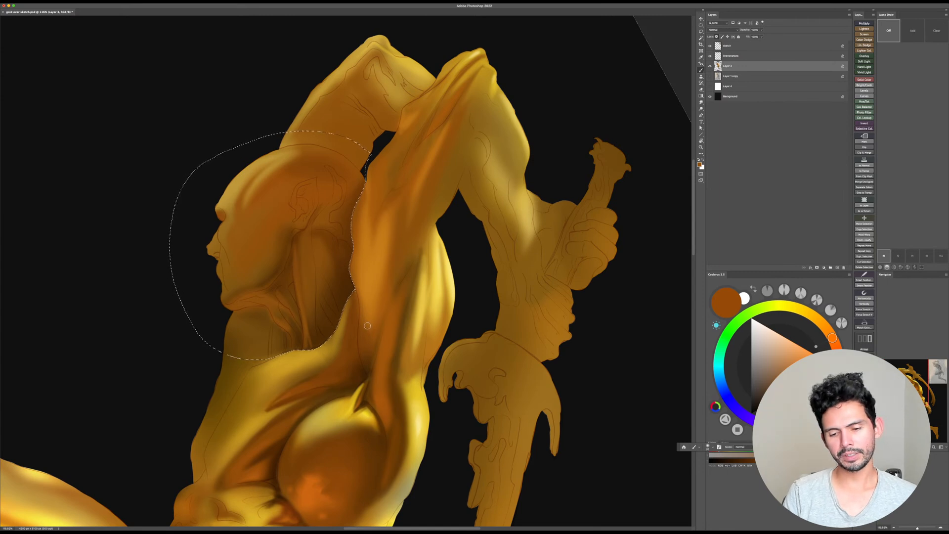
Step: Switch to a very dark brown and paint a curved shadow along the front edge of the ear
{"action": "key", "text": "Escape"}
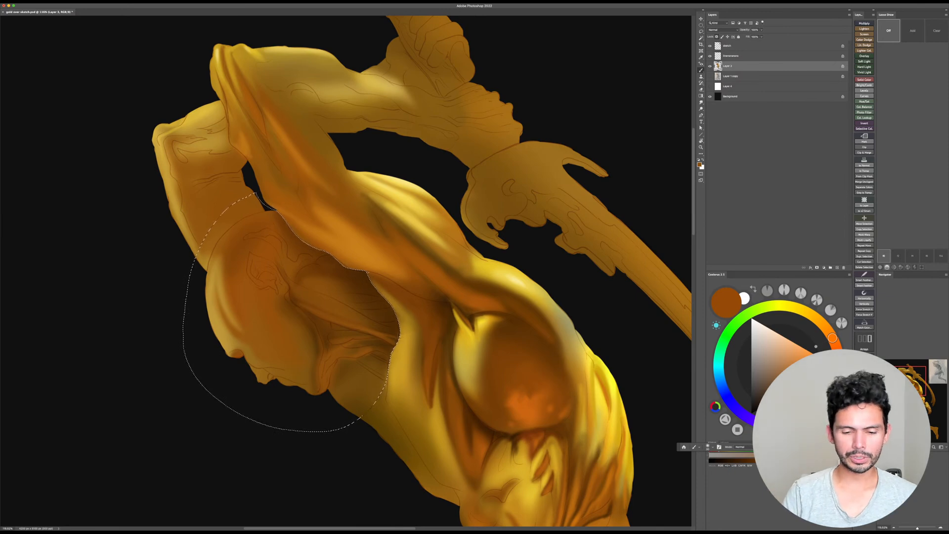
{"action": "key", "text": "r"}
{"action": "mouse_move", "coordinate": [562, 275]}
{"action": "left_mouse_down"}
{"action": "mouse_move", "coordinate": [339, 265]}
{"action": "mouse_move", "coordinate": [298, 287]}
{"action": "left_mouse_up"}
{"action": "left_click", "coordinate": [280, 258], "text": "alt"}
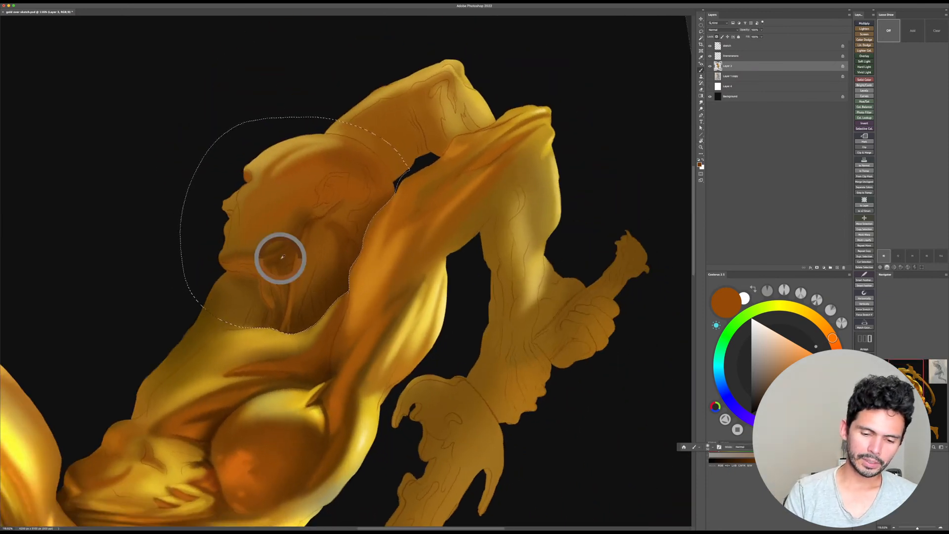
{"action": "key", "text": "space"}
{"action": "left_click_drag", "start_coordinate": [366, 315], "coordinate": [402, 446]}
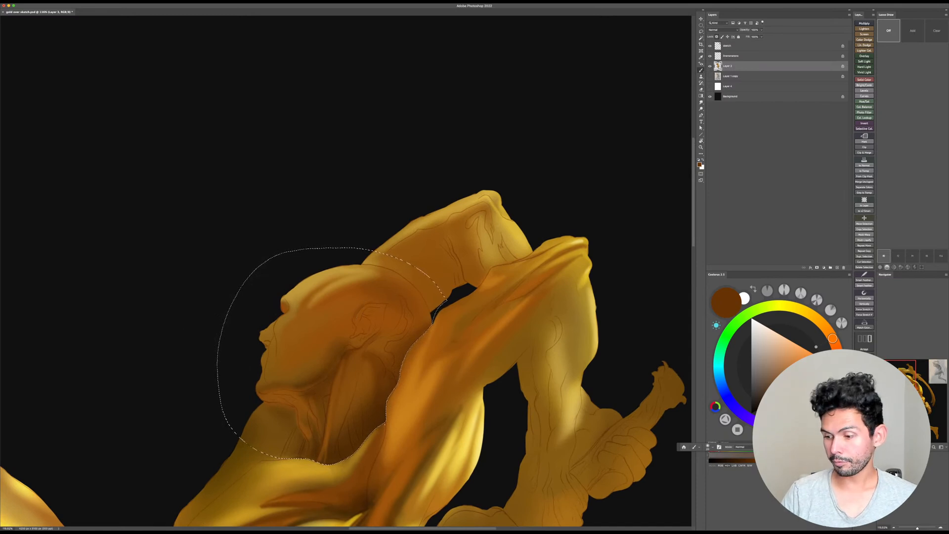
{"action": "left_click", "coordinate": [368, 413], "text": "alt"}
{"action": "key", "text": "r"}
{"action": "left_click_drag", "start_coordinate": [440, 294], "coordinate": [459, 247]}
{"action": "key", "text": "super+space"}
{"action": "mouse_move", "coordinate": [393, 300]}
{"action": "left_mouse_down"}
{"action": "mouse_move", "coordinate": [414, 258]}
{"action": "mouse_move", "coordinate": [381, 284]}
{"action": "mouse_move", "coordinate": [367, 324]}
{"action": "left_mouse_up"}
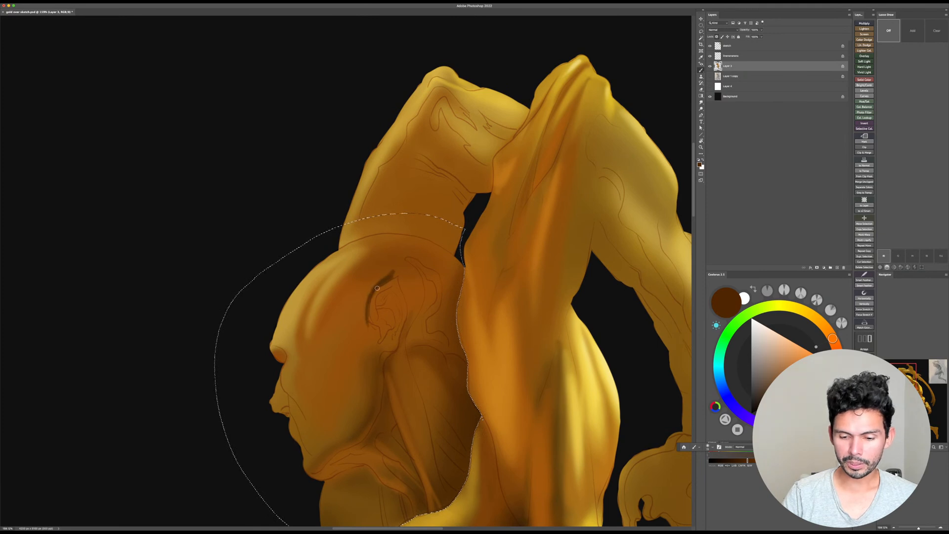
Step: Lighten the brown, sample an orange-brown from the temple, and soften the outer edge of the ear's shadow with a slightly larger brush
{"action": "left_click_drag", "start_coordinate": [747, 461], "coordinate": [763, 460]}
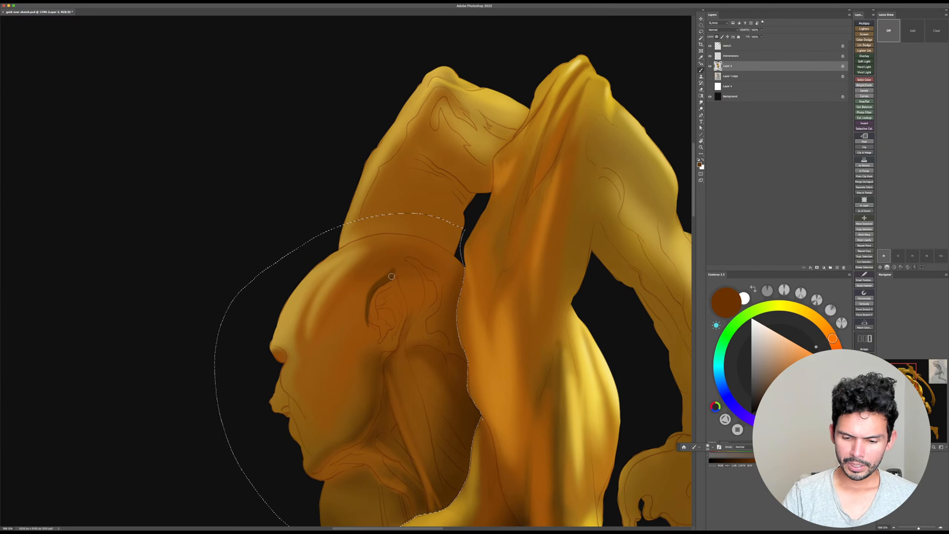
{"action": "left_click", "coordinate": [360, 313], "text": "alt"}
{"action": "key", "text": "bracketright"}
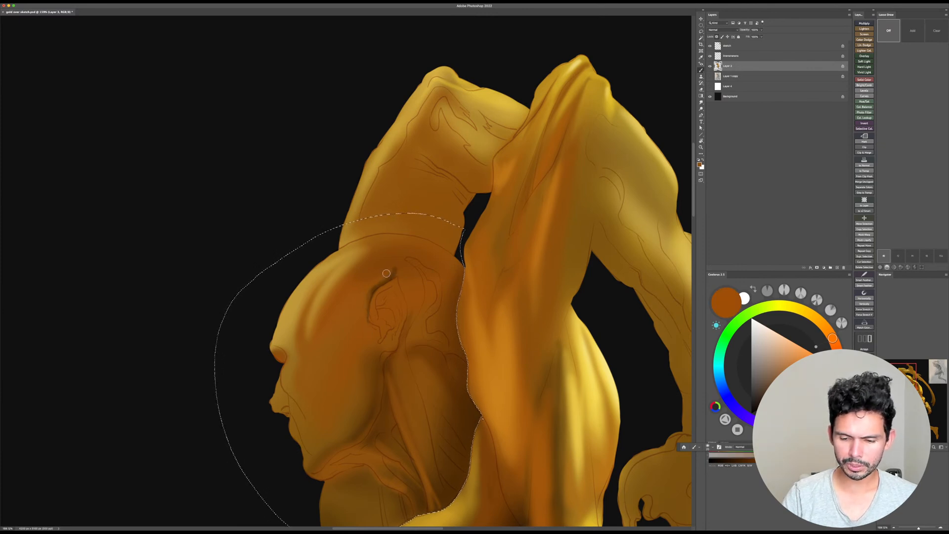
Step: Deselect the head, switch to a darker brown, and deepen the curved shadow along the front edge of the ear
{"action": "key", "text": "bracketright"}
{"action": "left_click_drag", "start_coordinate": [798, 383], "coordinate": [795, 388]}
{"action": "key", "text": "ctrl+d"}
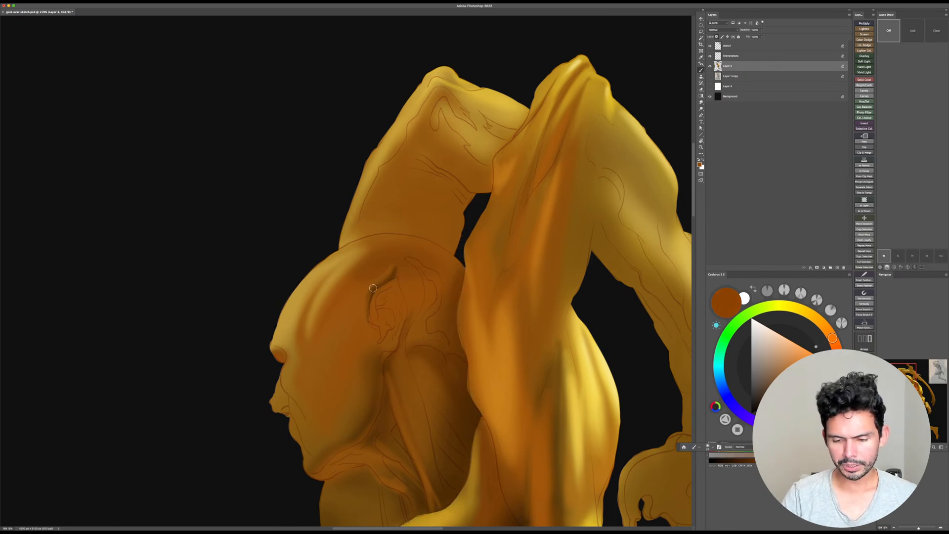
{"action": "left_click_drag", "start_coordinate": [796, 387], "coordinate": [786, 394]}
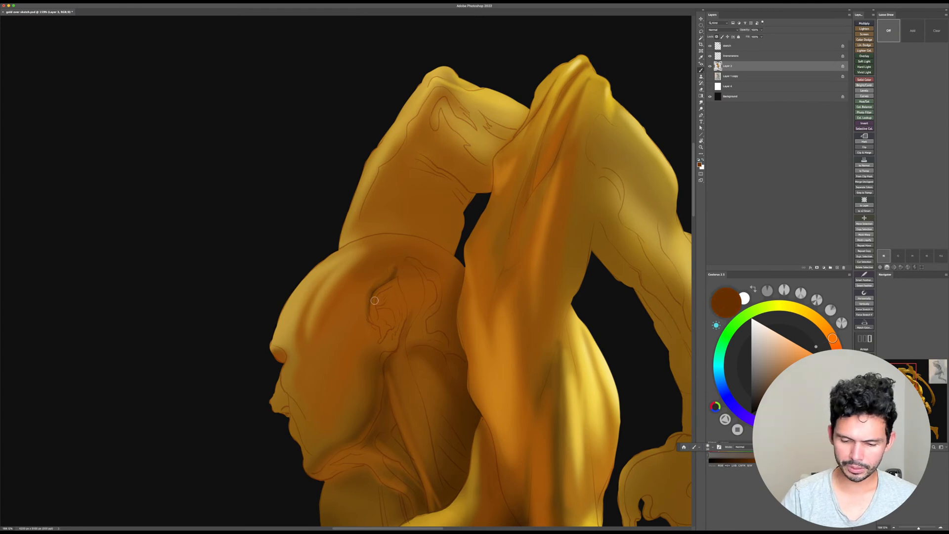
{"action": "mouse_move", "coordinate": [371, 293]}
{"action": "left_mouse_down"}
{"action": "mouse_move", "coordinate": [392, 272]}
{"action": "mouse_move", "coordinate": [404, 321]}
{"action": "left_mouse_up"}
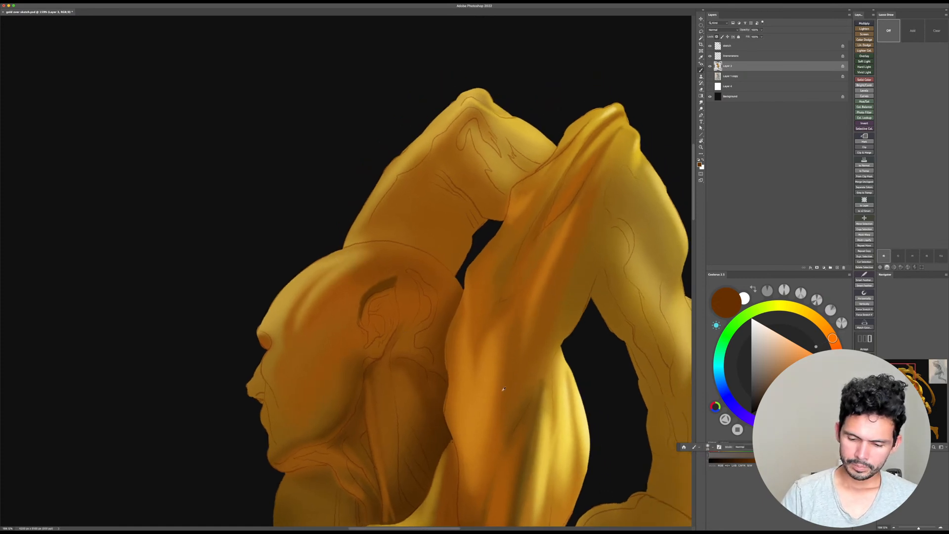
Step: Sample a bright orange beside the ear and paint the inner ear and earlobe with a small brush
{"action": "left_click", "coordinate": [392, 294], "text": "alt"}
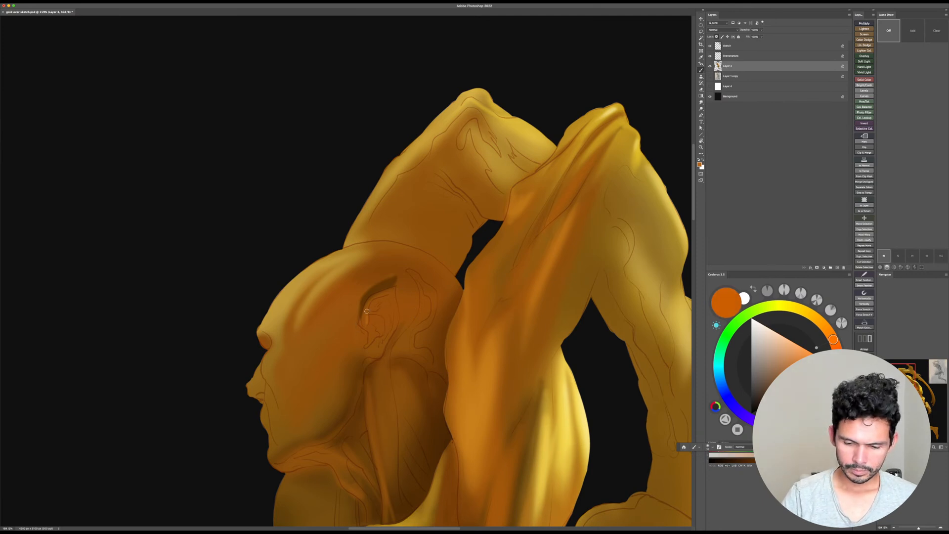
{"action": "mouse_move", "coordinate": [374, 315]}
{"action": "left_mouse_down"}
{"action": "mouse_move", "coordinate": [388, 313]}
{"action": "mouse_move", "coordinate": [373, 312]}
{"action": "left_mouse_up"}
{"action": "key", "text": "]"}
{"action": "key", "text": "]"}
{"action": "key", "text": "]"}
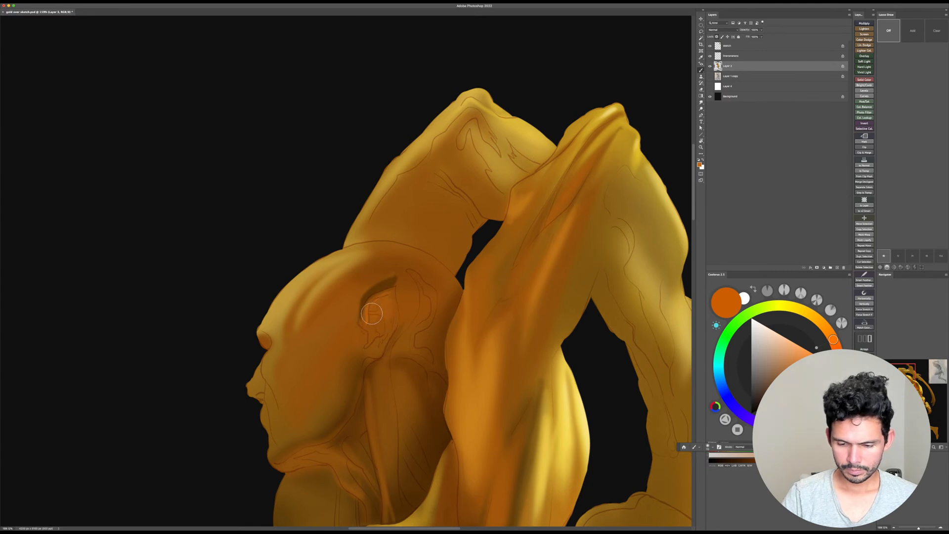
{"action": "key", "text": "["}
{"action": "key", "text": "["}
{"action": "key", "text": "["}
{"action": "mouse_move", "coordinate": [368, 361]}
{"action": "left_mouse_down"}
{"action": "mouse_move", "coordinate": [387, 332]}
{"action": "mouse_move", "coordinate": [381, 356]}
{"action": "mouse_move", "coordinate": [394, 323]}
{"action": "mouse_move", "coordinate": [373, 346]}
{"action": "mouse_move", "coordinate": [381, 336]}
{"action": "mouse_move", "coordinate": [364, 337]}
{"action": "mouse_move", "coordinate": [363, 349]}
{"action": "mouse_move", "coordinate": [364, 337]}
{"action": "mouse_move", "coordinate": [384, 355]}
{"action": "mouse_move", "coordinate": [441, 278]}
{"action": "left_mouse_up"}
Step: Switch to a dark reddish brown and paint the hollows inside the ear with a smaller brush
{"action": "key", "text": "["}
{"action": "key", "text": "]"}
{"action": "key", "text": "]"}
{"action": "key", "text": "]"}
{"action": "key", "text": "r"}
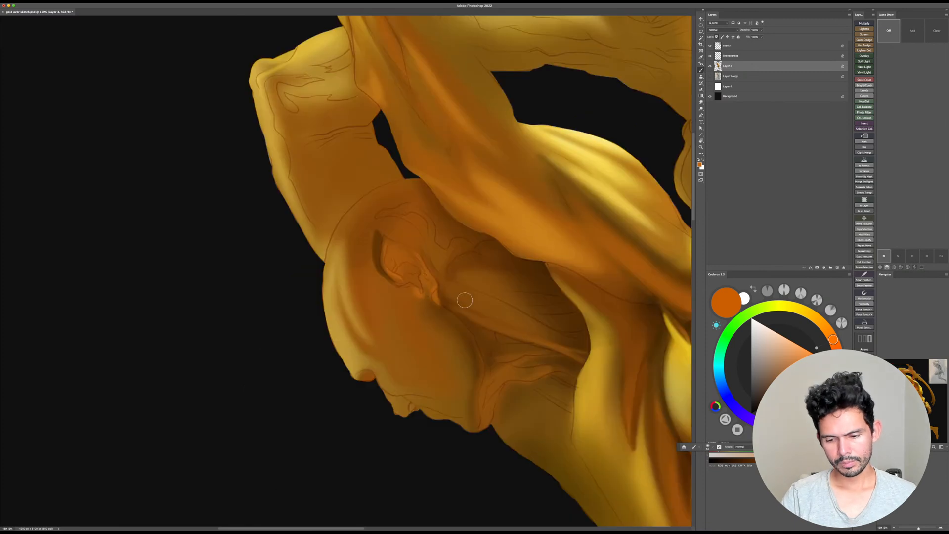
{"action": "left_click_drag", "start_coordinate": [494, 310], "coordinate": [411, 281]}
{"action": "key", "text": "r"}
{"action": "left_click_drag", "start_coordinate": [459, 252], "coordinate": [459, 442]}
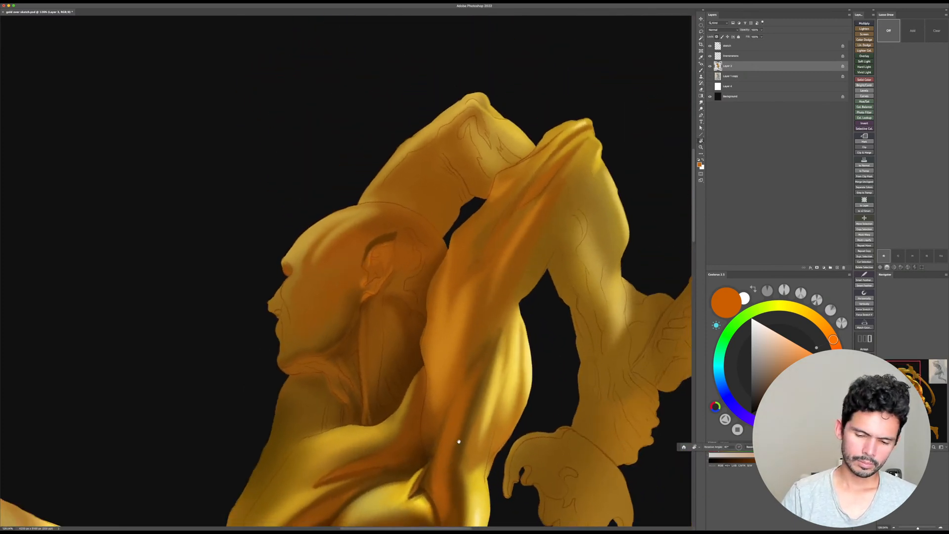
{"action": "key", "text": "ctrl+plus"}
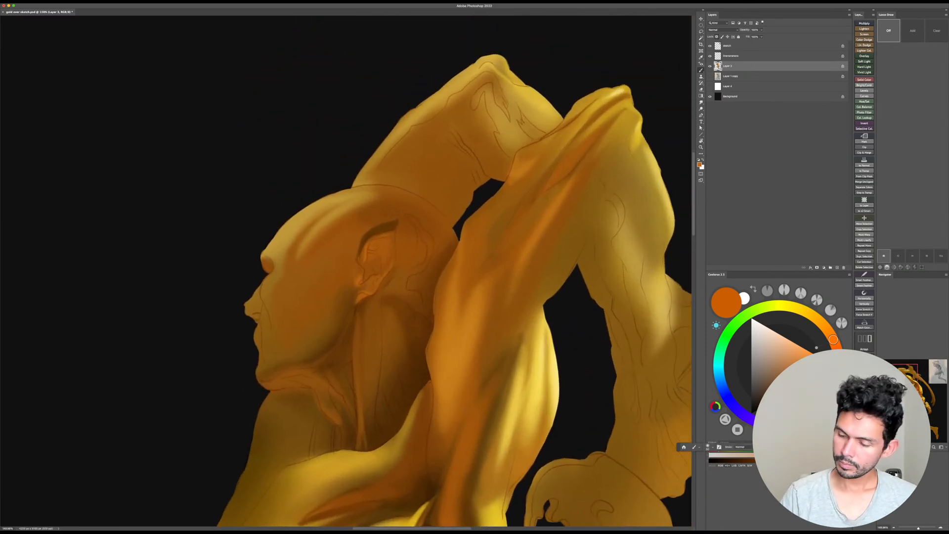
{"action": "left_click", "coordinate": [786, 392]}
{"action": "left_click", "coordinate": [781, 396]}
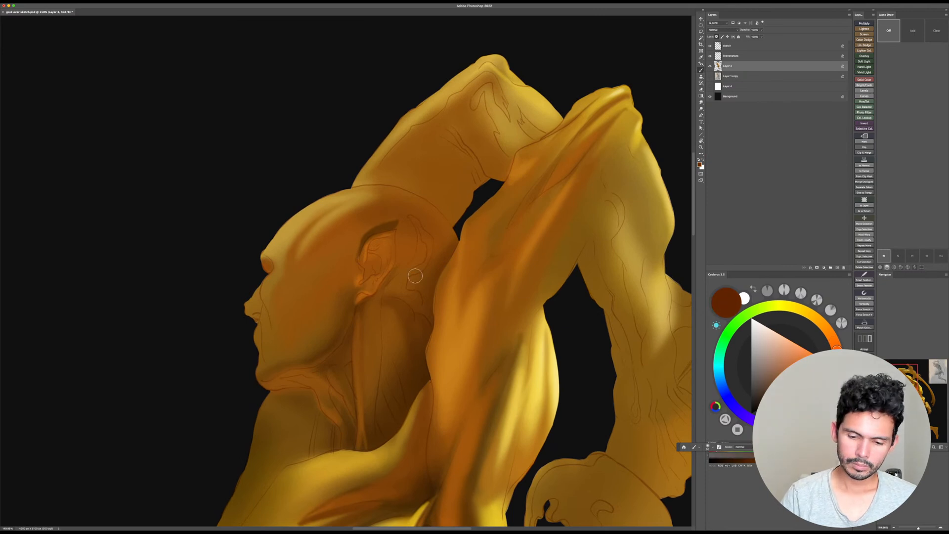
{"action": "key", "text": "["}
{"action": "mouse_move", "coordinate": [378, 239]}
{"action": "left_mouse_down"}
{"action": "mouse_move", "coordinate": [360, 249]}
{"action": "mouse_move", "coordinate": [384, 233]}
{"action": "mouse_move", "coordinate": [360, 283]}
{"action": "left_mouse_up"}
{"action": "key", "text": "["}
Step: Lighten the reddish brown and tint the shadow under the ear's upper rim with a fine brush
{"action": "left_click_drag", "start_coordinate": [786, 393], "coordinate": [790, 391]}
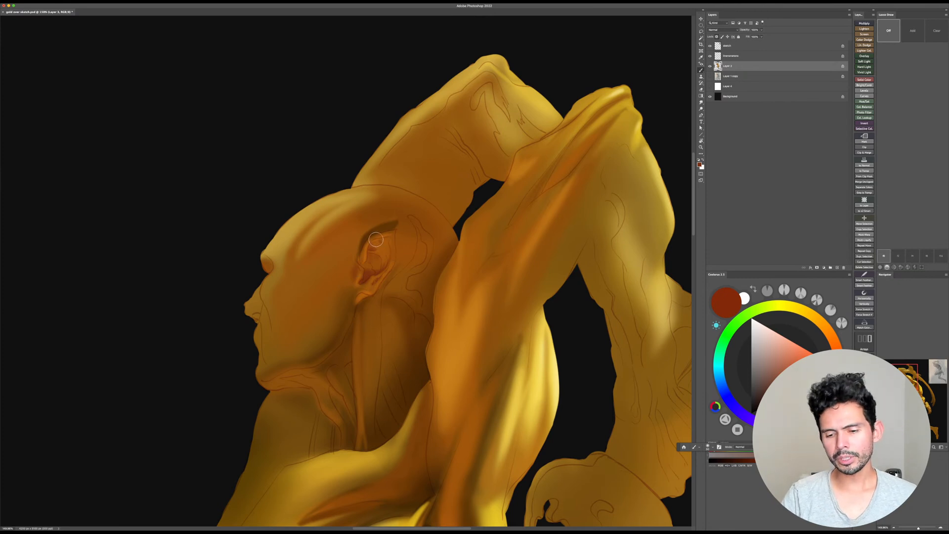
{"action": "key", "text": "bracketleft"}
{"action": "key", "text": "bracketleft"}
{"action": "key", "text": "bracketleft"}
{"action": "key", "text": "bracketleft"}
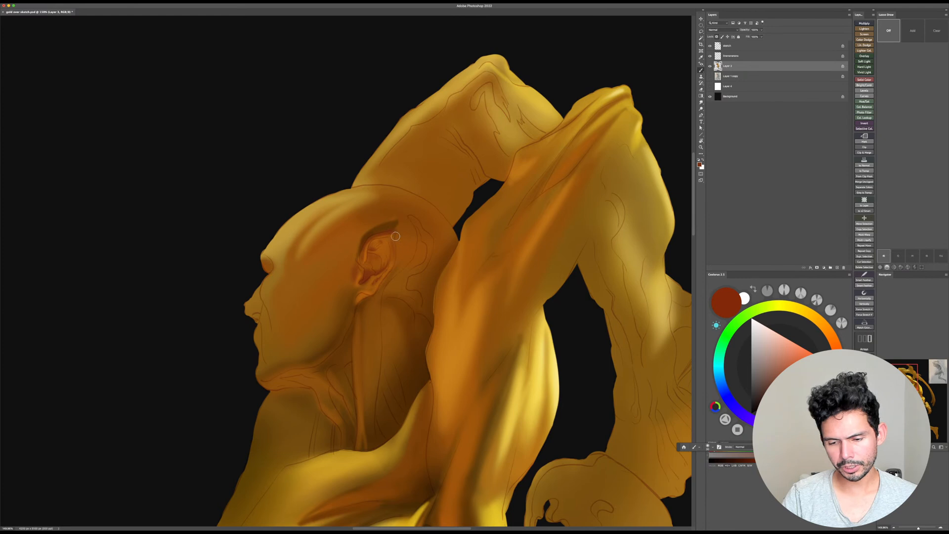
{"action": "key", "text": "Escape"}
{"action": "key", "text": "r"}
{"action": "mouse_move", "coordinate": [483, 269]}
{"action": "left_mouse_down"}
{"action": "mouse_move", "coordinate": [544, 229]}
{"action": "mouse_move", "coordinate": [461, 426]}
{"action": "mouse_move", "coordinate": [434, 322]}
{"action": "left_mouse_up"}
{"action": "key", "text": "b"}
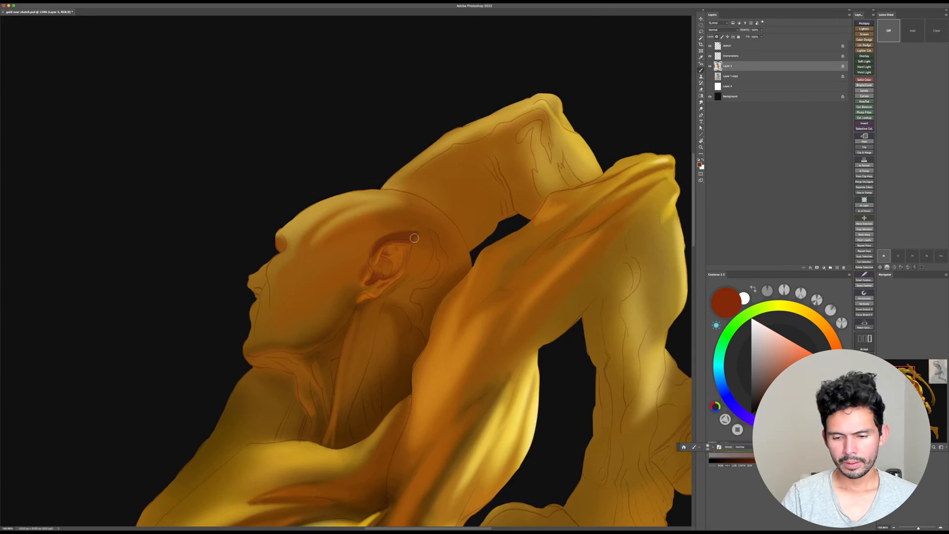
Step: Deepen the ear's inner shadow with a darker reddish brown, then refine the upper rim's contour with a sampled red-brown
{"action": "left_click_drag", "start_coordinate": [791, 387], "coordinate": [780, 397]}
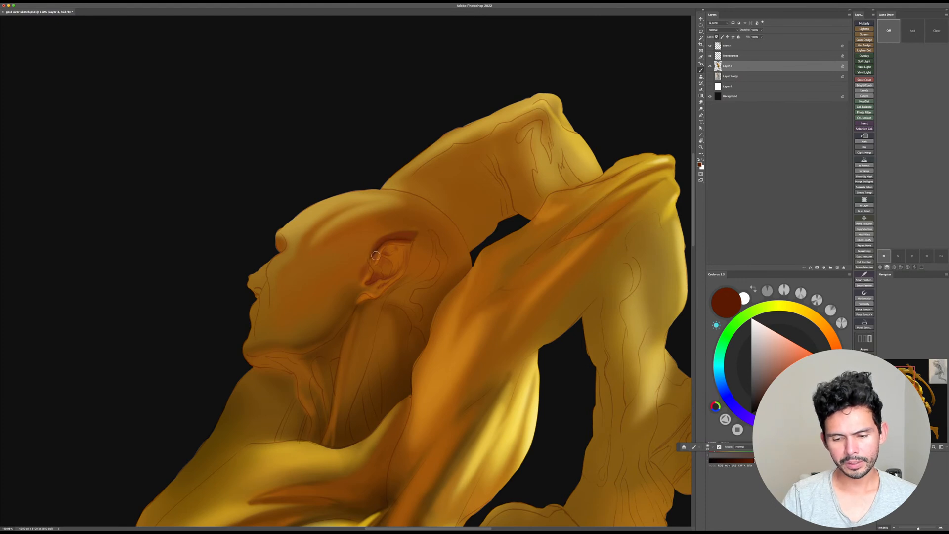
{"action": "key", "text": "Escape"}
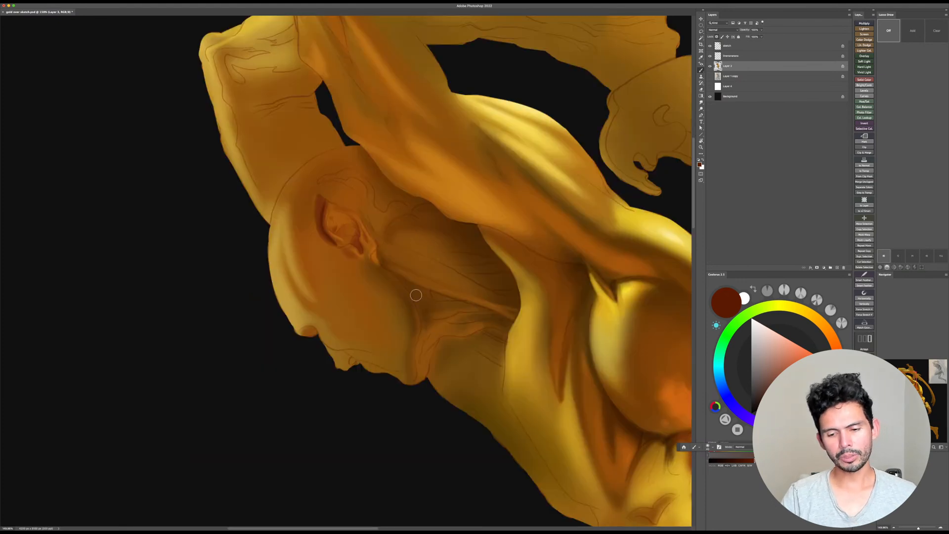
{"action": "key", "text": "r"}
{"action": "left_click_drag", "start_coordinate": [512, 233], "coordinate": [516, 406]}
{"action": "left_click", "coordinate": [388, 199], "text": "alt"}
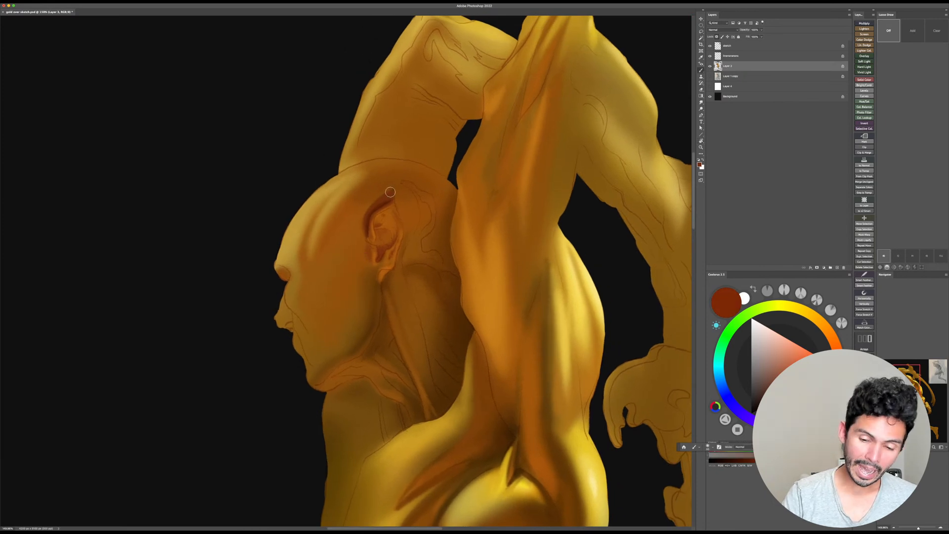
{"action": "key", "text": "["}
{"action": "key", "text": "["}
{"action": "left_click_drag", "start_coordinate": [392, 191], "coordinate": [366, 221]}
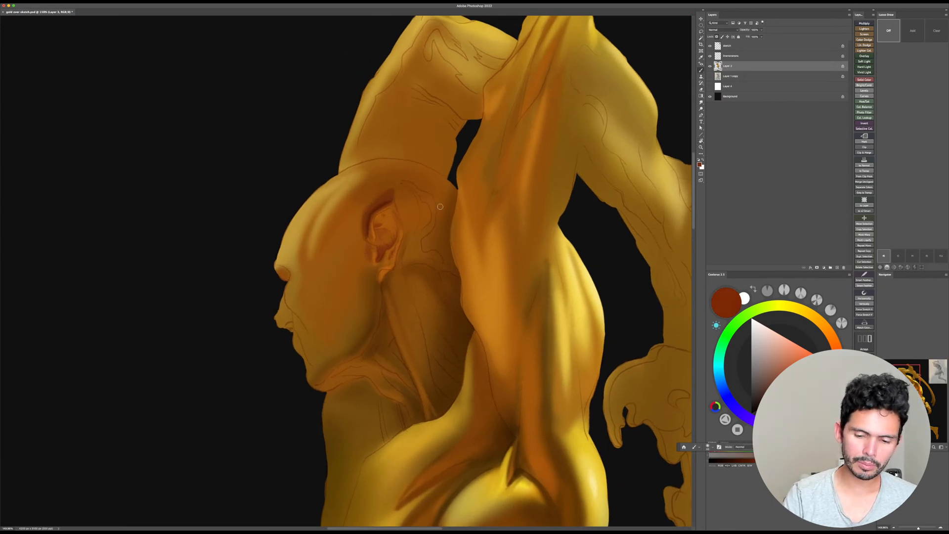
Step: Sample an orange-brown from beside the ear, shift it to a brighter orange, and paint a soft glow along the jaw
{"action": "key", "text": "r"}
{"action": "left_click_drag", "start_coordinate": [553, 326], "coordinate": [524, 390]}
{"action": "key", "text": "["}
{"action": "left_click", "coordinate": [352, 250], "text": "alt"}
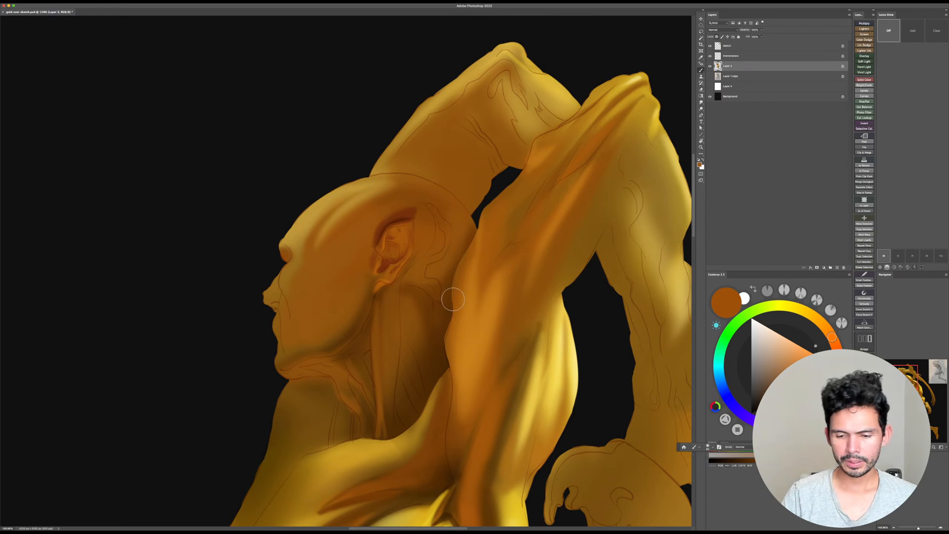
{"action": "left_click", "coordinate": [834, 340]}
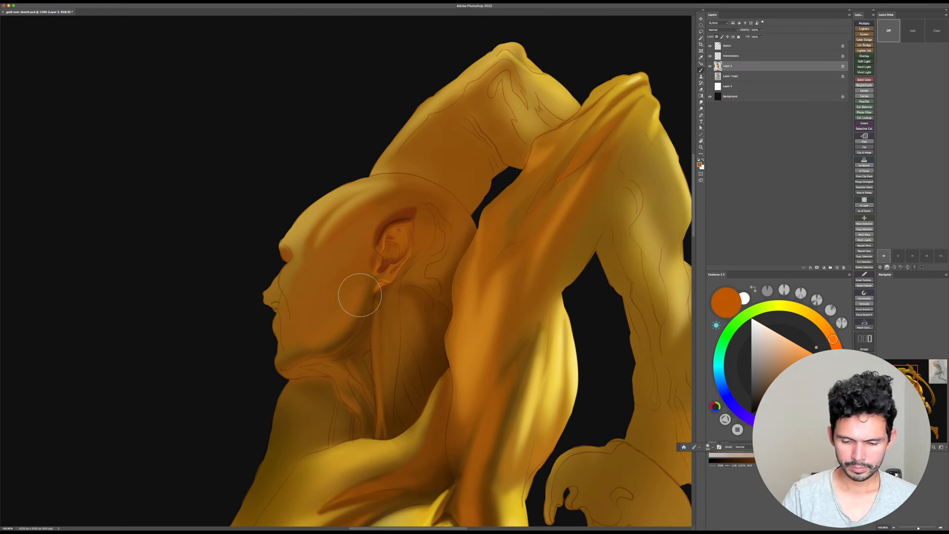
{"action": "key", "text": "bracketleft"}
{"action": "mouse_move", "coordinate": [303, 346]}
{"action": "left_mouse_down"}
{"action": "mouse_move", "coordinate": [347, 325]}
{"action": "mouse_move", "coordinate": [354, 301]}
{"action": "left_mouse_up"}
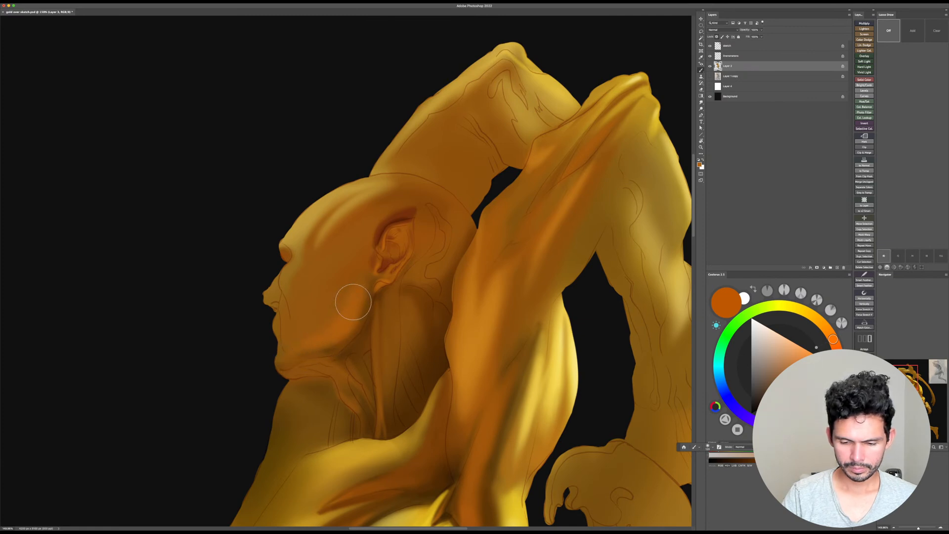
Step: Spread the orange glow over the lower cheek with a larger brush, then add a narrower streak from the mouth toward the ear
{"action": "key", "text": "bracketright"}
{"action": "key", "text": "bracketright"}
{"action": "key", "text": "bracketright"}
{"action": "mouse_move", "coordinate": [303, 348]}
{"action": "left_mouse_down"}
{"action": "mouse_move", "coordinate": [356, 286]}
{"action": "mouse_move", "coordinate": [346, 305]}
{"action": "mouse_move", "coordinate": [338, 285]}
{"action": "left_mouse_up"}
{"action": "key", "text": "bracketleft"}
{"action": "key", "text": "bracketleft"}
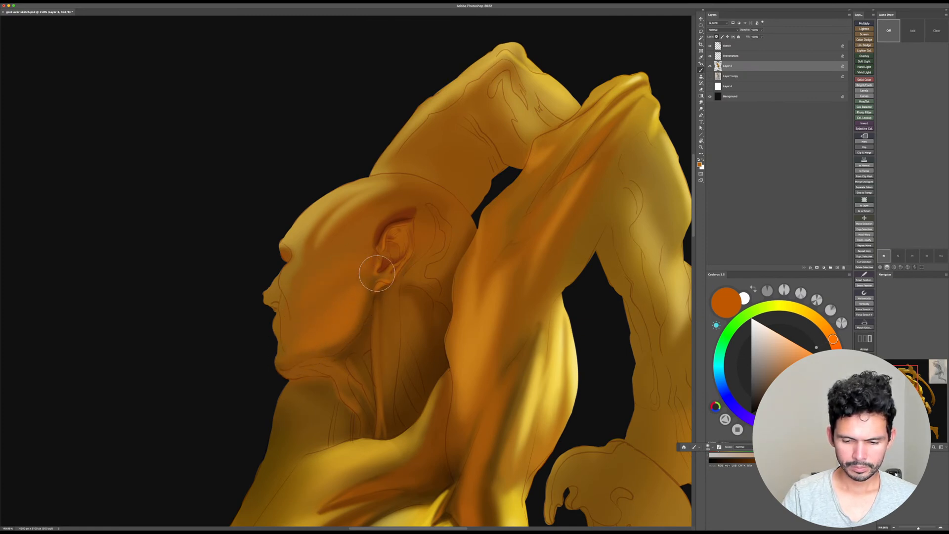
{"action": "key", "text": "bracketleft"}
{"action": "key", "text": "bracketleft"}
{"action": "key", "text": "bracketleft"}
{"action": "key", "text": "bracketleft"}
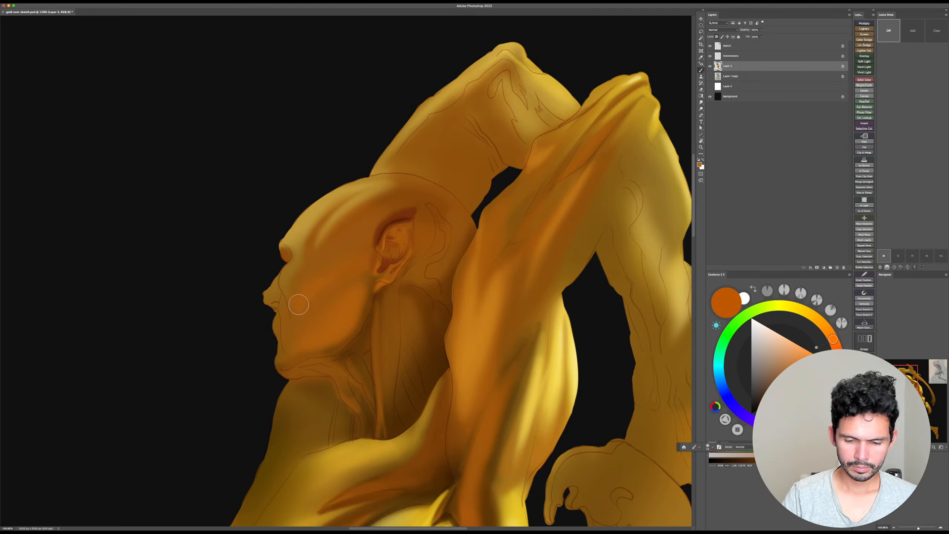
{"action": "left_click_drag", "start_coordinate": [298, 304], "coordinate": [368, 268]}
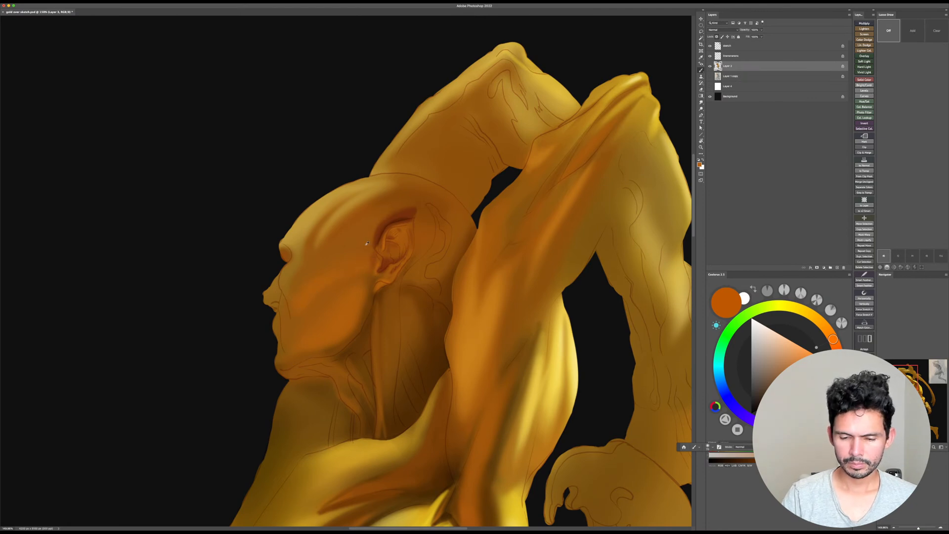
Step: Change the brush colour to a muted, desaturated olive green and save the document
{"action": "left_click", "coordinate": [354, 233], "text": "alt"}
{"action": "left_click", "coordinate": [775, 306]}
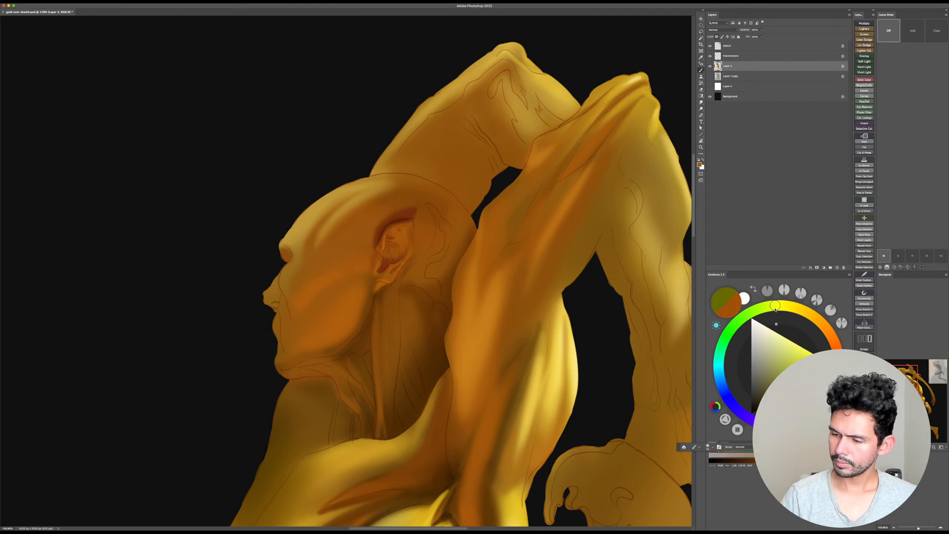
{"action": "left_click_drag", "start_coordinate": [780, 368], "coordinate": [769, 366]}
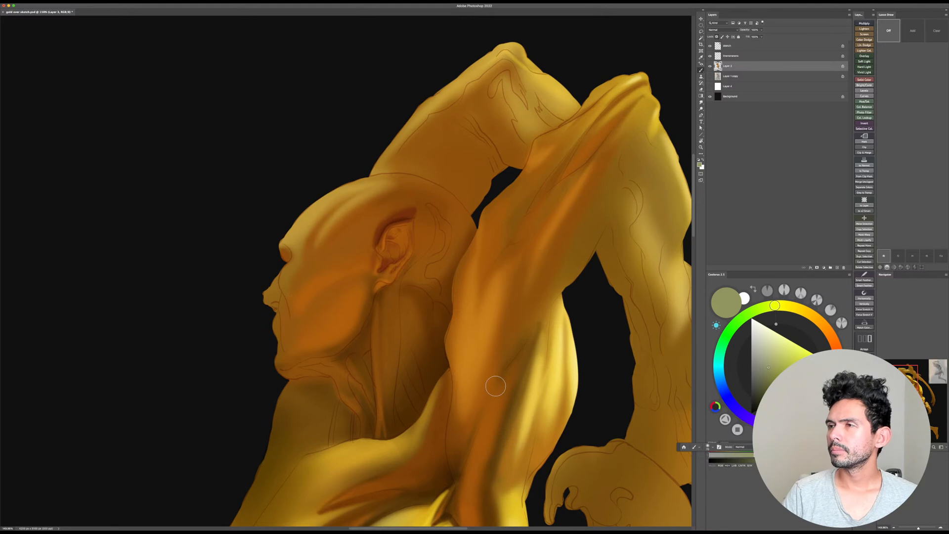
{"action": "key", "text": "super+space"}
{"action": "left_click_drag", "start_coordinate": [503, 384], "coordinate": [504, 384]}
{"action": "key", "text": "super+s"}
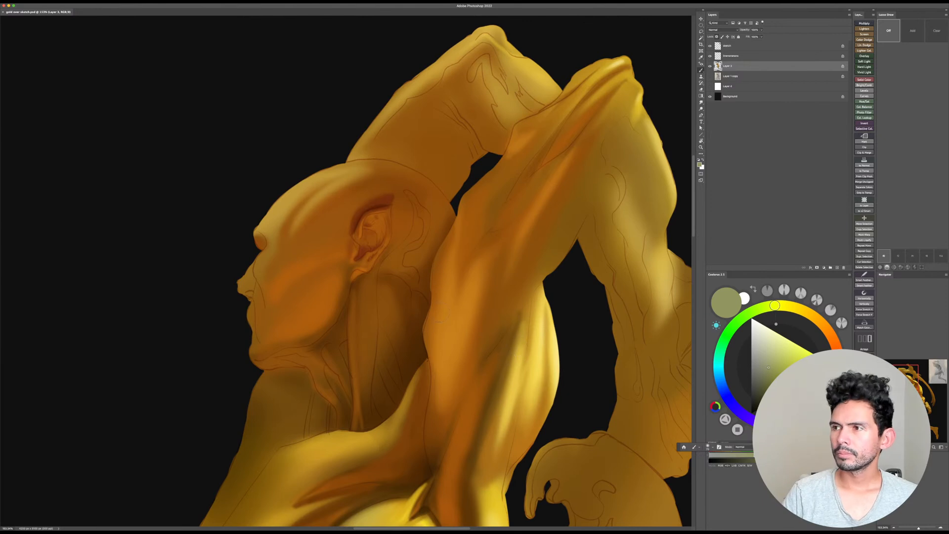
Step: Paint soft olive-green reflections diagonally across the cheek and lower temple with a large brush
{"action": "left_click_drag", "start_coordinate": [388, 272], "coordinate": [389, 291]}
{"action": "key", "text": "bracketright"}
{"action": "key", "text": "bracketright"}
{"action": "key", "text": "bracketright"}
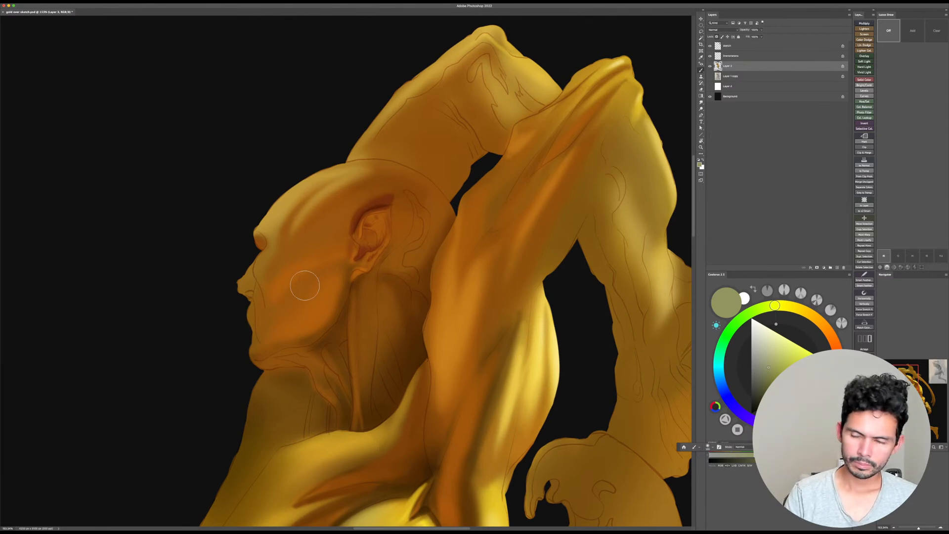
{"action": "key", "text": "bracketright"}
{"action": "key", "text": "bracketright"}
{"action": "key", "text": "bracketright"}
{"action": "left_click_drag", "start_coordinate": [298, 301], "coordinate": [291, 310]}
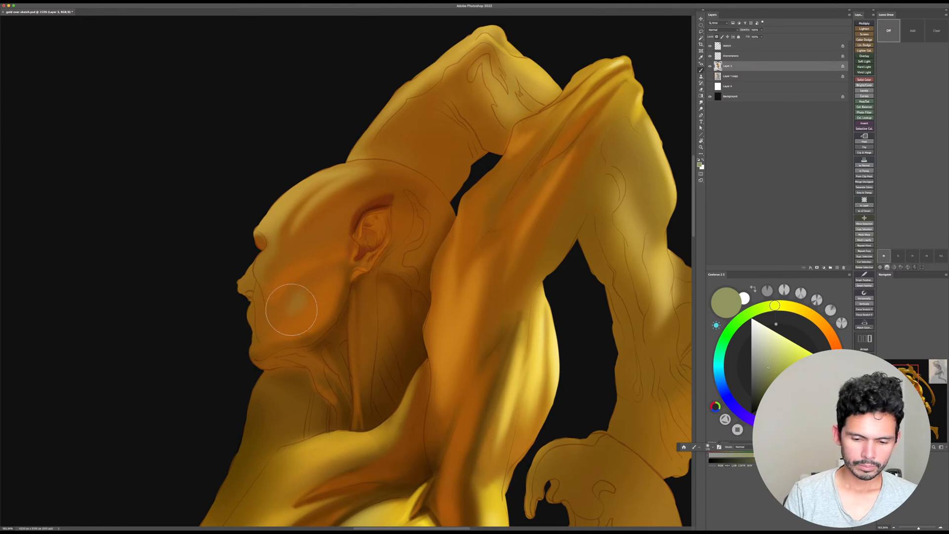
{"action": "left_click_drag", "start_coordinate": [318, 279], "coordinate": [284, 318]}
{"action": "key", "text": "bracketright"}
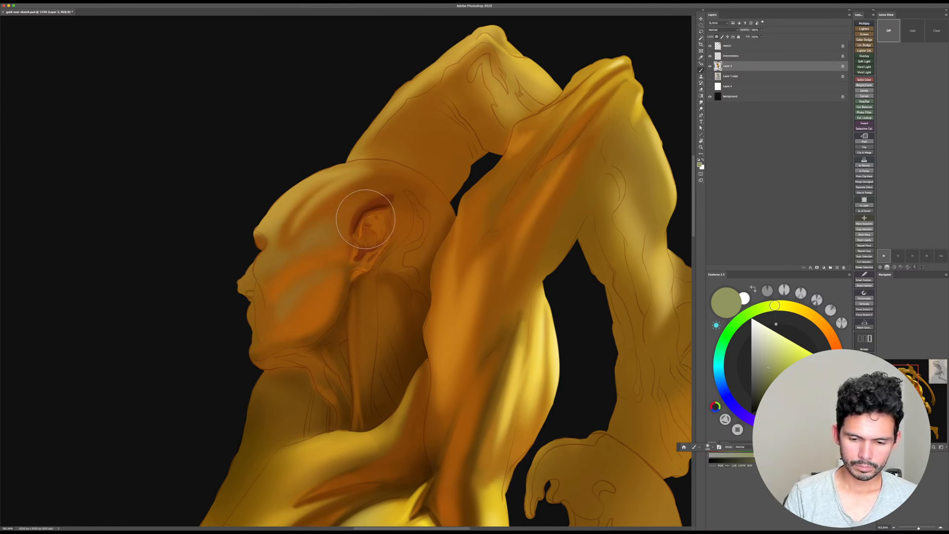
Step: Paint an olive-green band from the temple up over the top of the ear with a smaller brush
{"action": "key", "text": "bracketleft"}
{"action": "key", "text": "bracketleft"}
{"action": "key", "text": "bracketleft"}
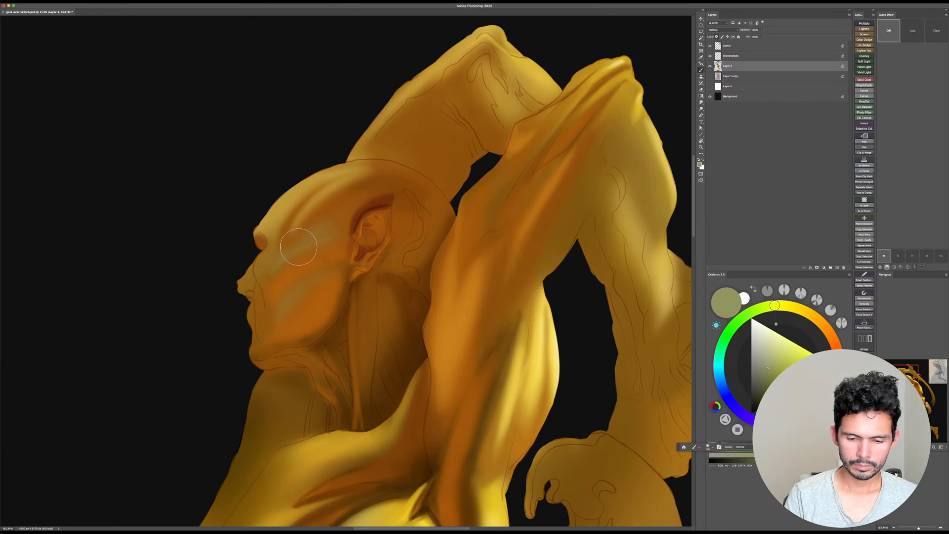
{"action": "left_click_drag", "start_coordinate": [299, 246], "coordinate": [375, 190]}
{"action": "key", "text": "bracketleft"}
{"action": "mouse_move", "coordinate": [313, 228]}
{"action": "left_mouse_down"}
{"action": "mouse_move", "coordinate": [341, 199]}
{"action": "mouse_move", "coordinate": [377, 188]}
{"action": "left_mouse_up"}
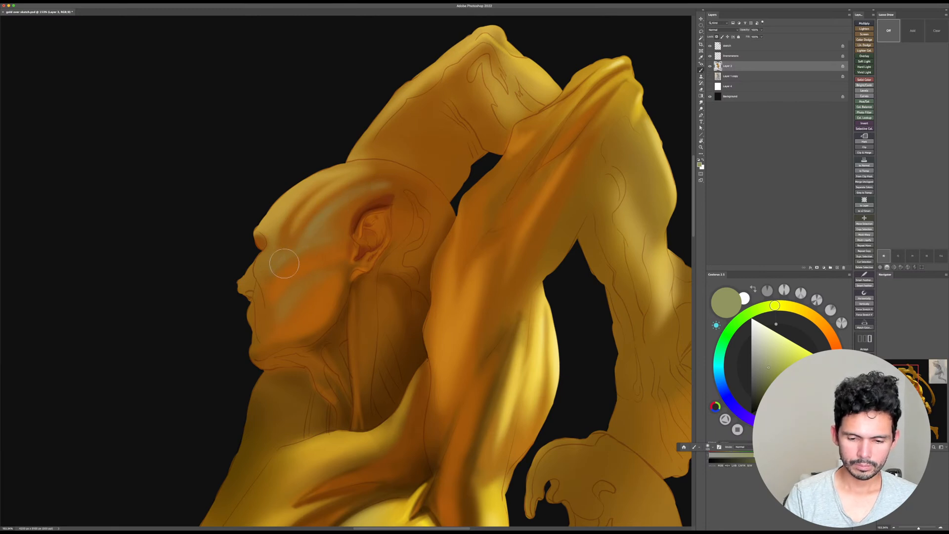
Step: Extend the olive-green reflection from beneath the eye down the front of the cheek, varying the brush size
{"action": "mouse_move", "coordinate": [273, 251]}
{"action": "left_mouse_down"}
{"action": "mouse_move", "coordinate": [267, 288]}
{"action": "mouse_move", "coordinate": [299, 286]}
{"action": "mouse_move", "coordinate": [276, 269]}
{"action": "mouse_move", "coordinate": [272, 289]}
{"action": "mouse_move", "coordinate": [288, 296]}
{"action": "mouse_move", "coordinate": [270, 326]}
{"action": "mouse_move", "coordinate": [263, 306]}
{"action": "mouse_move", "coordinate": [268, 330]}
{"action": "mouse_move", "coordinate": [284, 302]}
{"action": "mouse_move", "coordinate": [319, 285]}
{"action": "mouse_move", "coordinate": [284, 348]}
{"action": "mouse_move", "coordinate": [259, 347]}
{"action": "mouse_move", "coordinate": [266, 334]}
{"action": "mouse_move", "coordinate": [253, 304]}
{"action": "mouse_move", "coordinate": [250, 312]}
{"action": "mouse_move", "coordinate": [258, 288]}
{"action": "mouse_move", "coordinate": [245, 278]}
{"action": "mouse_move", "coordinate": [316, 296]}
{"action": "left_mouse_up"}
{"action": "key", "text": "bracketleft"}
{"action": "key", "text": "bracketleft"}
{"action": "key", "text": "bracketright"}
{"action": "key", "text": "bracketright"}
{"action": "key", "text": "bracketright"}
{"action": "key", "text": "bracketright"}
{"action": "key", "text": "bracketleft"}
{"action": "key", "text": "bracketleft"}
{"action": "key", "text": "bracketright"}
Step: Sample a muted brownish gold beside the temple and brush it softly above the ear toward the back of the head
{"action": "key", "text": "r"}
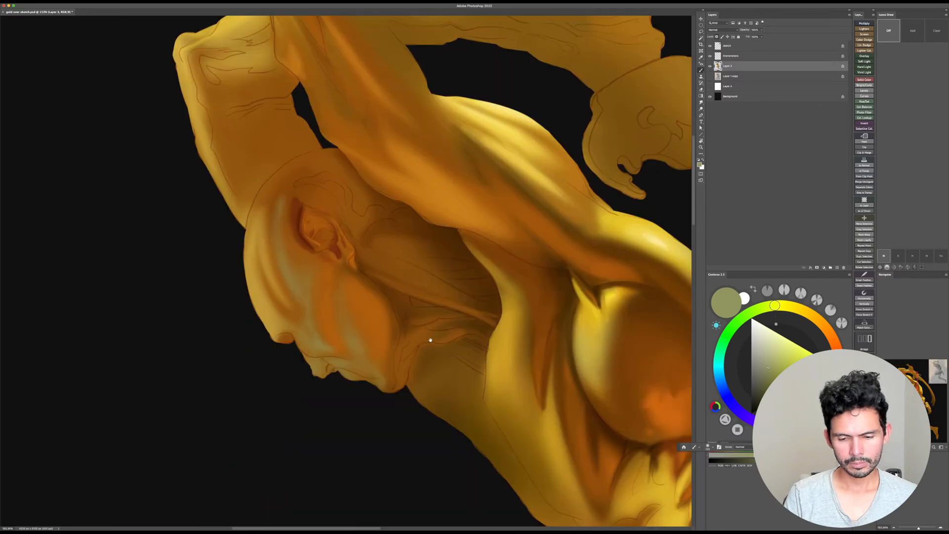
{"action": "left_click_drag", "start_coordinate": [431, 340], "coordinate": [420, 313]}
{"action": "left_click_drag", "start_coordinate": [430, 316], "coordinate": [371, 317]}
{"action": "left_click_drag", "start_coordinate": [485, 315], "coordinate": [364, 184]}
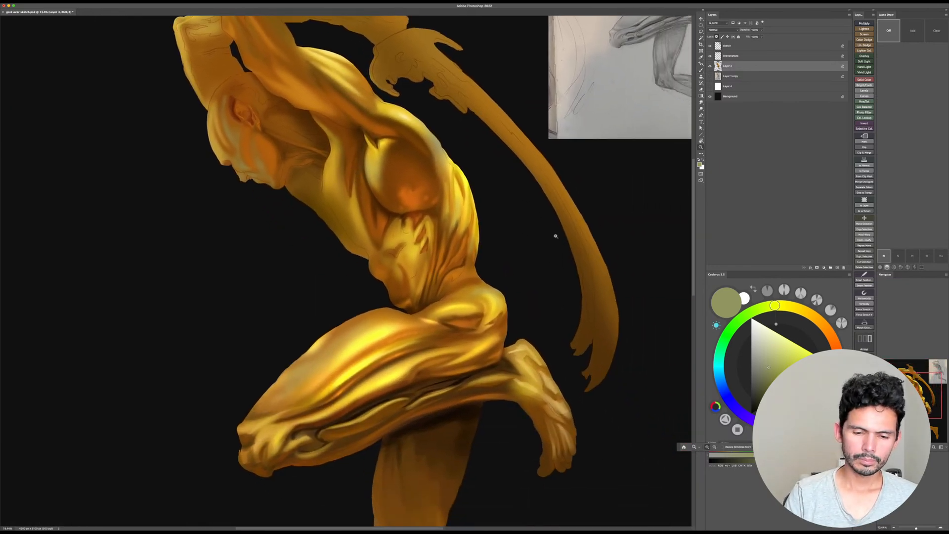
{"action": "key", "text": "r"}
{"action": "left_click_drag", "start_coordinate": [555, 236], "coordinate": [435, 388]}
{"action": "left_click_drag", "start_coordinate": [440, 123], "coordinate": [477, 126]}
{"action": "left_click_drag", "start_coordinate": [457, 158], "coordinate": [423, 251]}
{"action": "left_click", "coordinate": [398, 165], "text": "alt"}
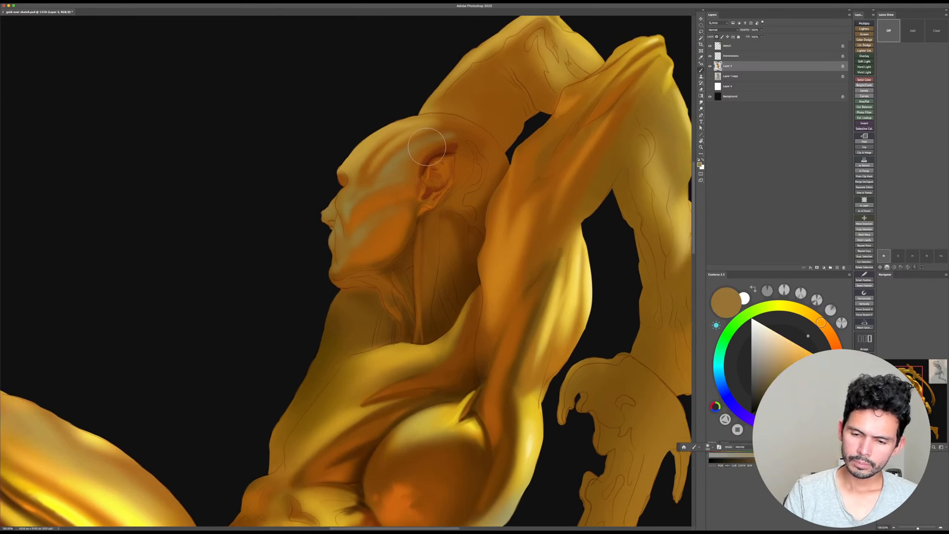
{"action": "mouse_move", "coordinate": [427, 147]}
{"action": "left_mouse_down"}
{"action": "mouse_move", "coordinate": [455, 137]}
{"action": "mouse_move", "coordinate": [475, 146]}
{"action": "left_mouse_up"}
{"action": "left_click_drag", "start_coordinate": [495, 380], "coordinate": [488, 405]}
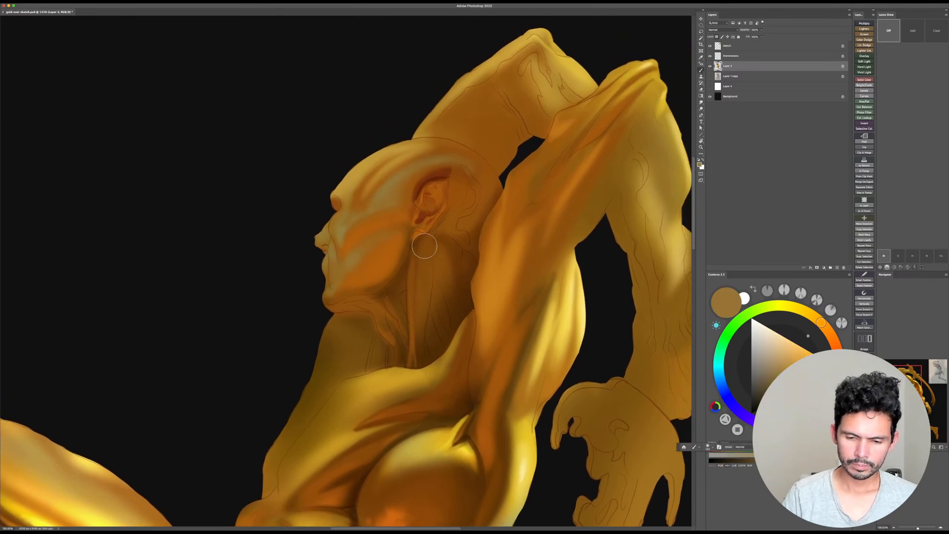
Step: Set the brush's blend mode to Color Dodge, enlarge the brush and choose a muted greyish tan
{"action": "key", "text": "["}
{"action": "right_click", "coordinate": [346, 174], "text": "shift"}
{"action": "left_click", "coordinate": [366, 252]}
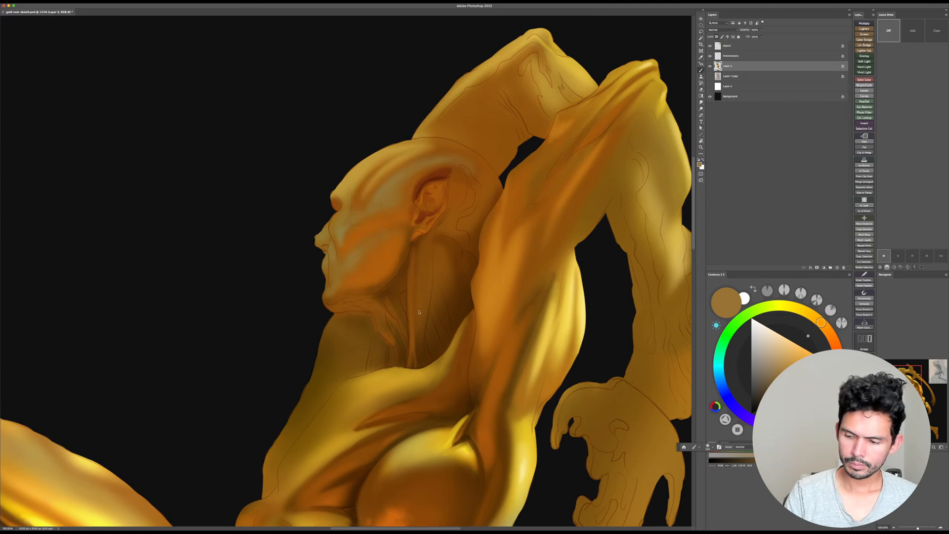
{"action": "left_click_drag", "start_coordinate": [777, 383], "coordinate": [771, 395]}
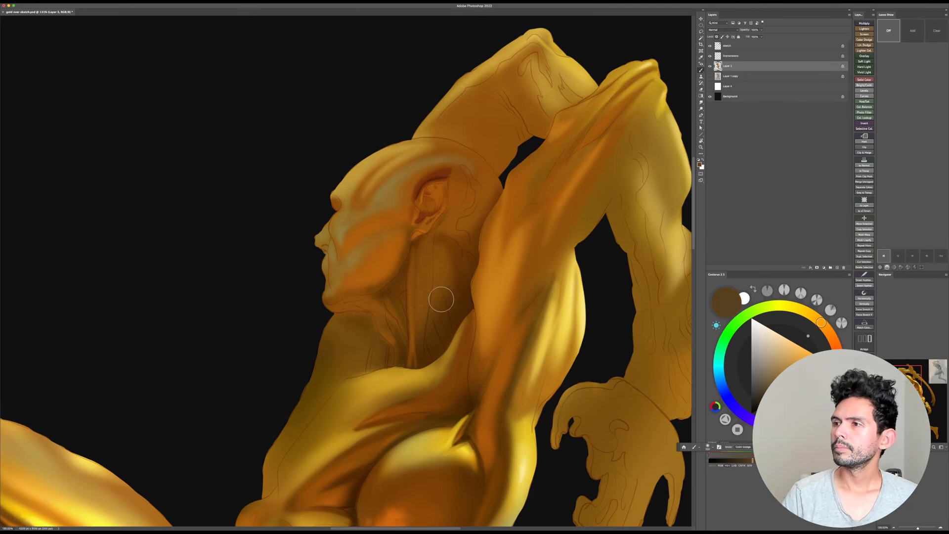
{"action": "left_click_drag", "start_coordinate": [442, 299], "coordinate": [435, 343]}
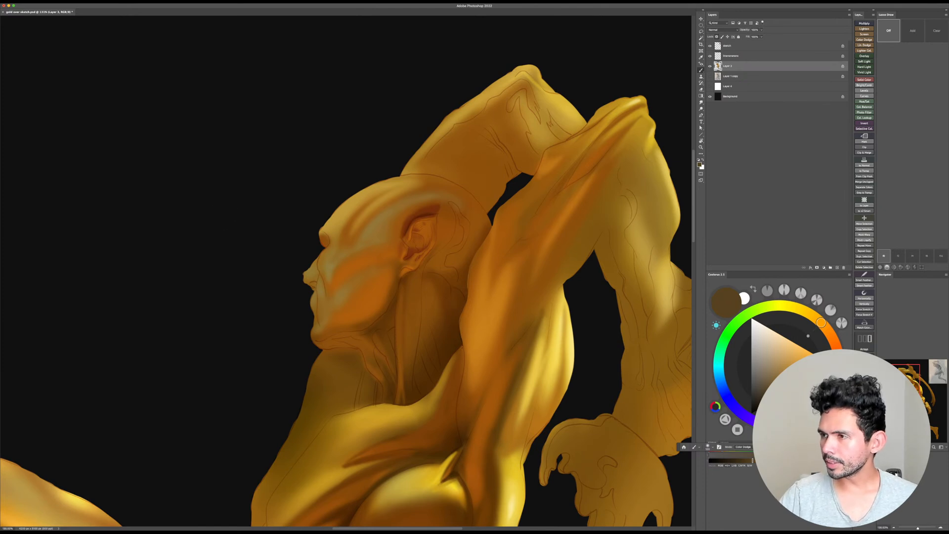
{"action": "key", "text": "super+Tab"}
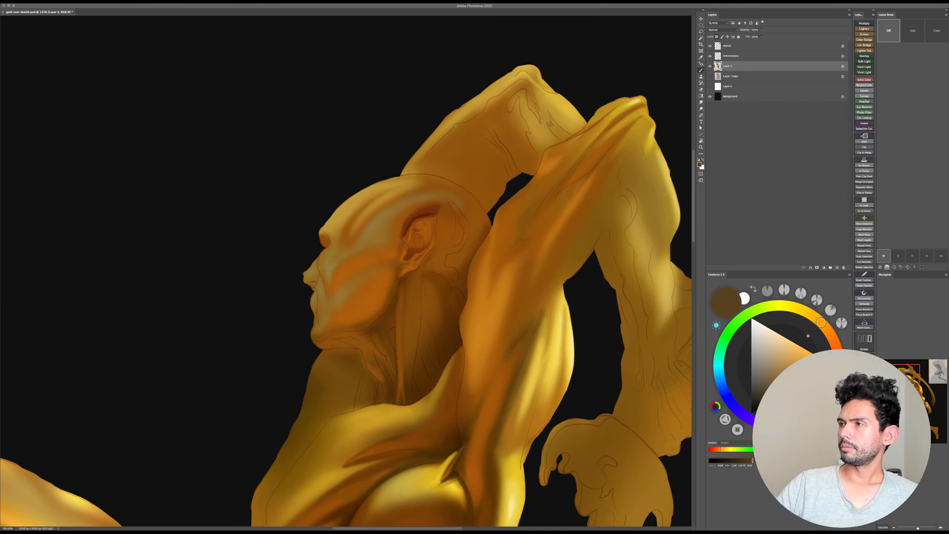
{"action": "left_click", "coordinate": [465, 294]}
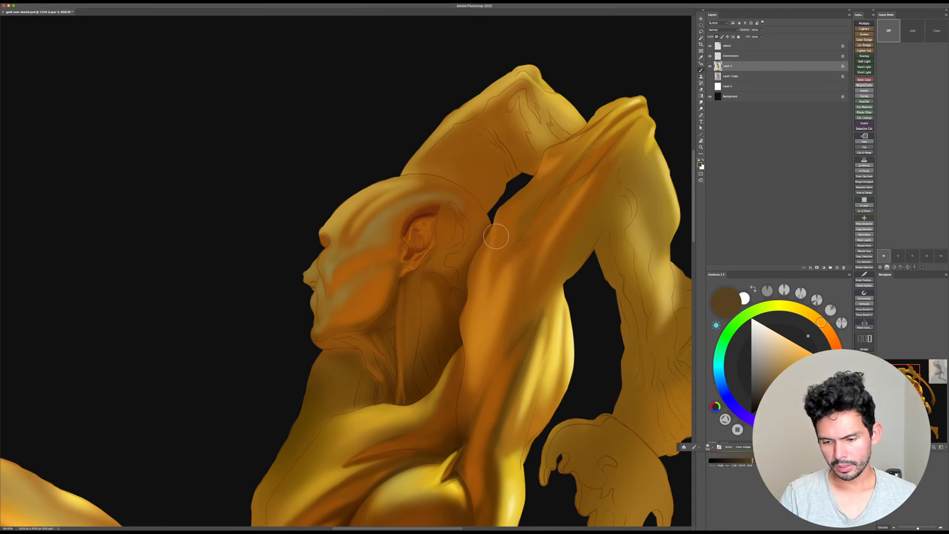
{"action": "left_click_drag", "start_coordinate": [509, 225], "coordinate": [484, 282]}
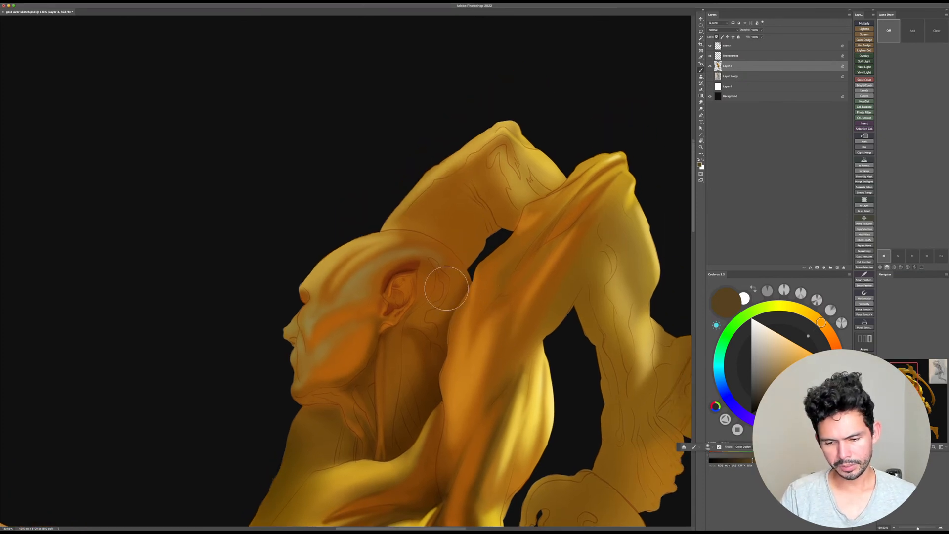
{"action": "key", "text": "bracketright"}
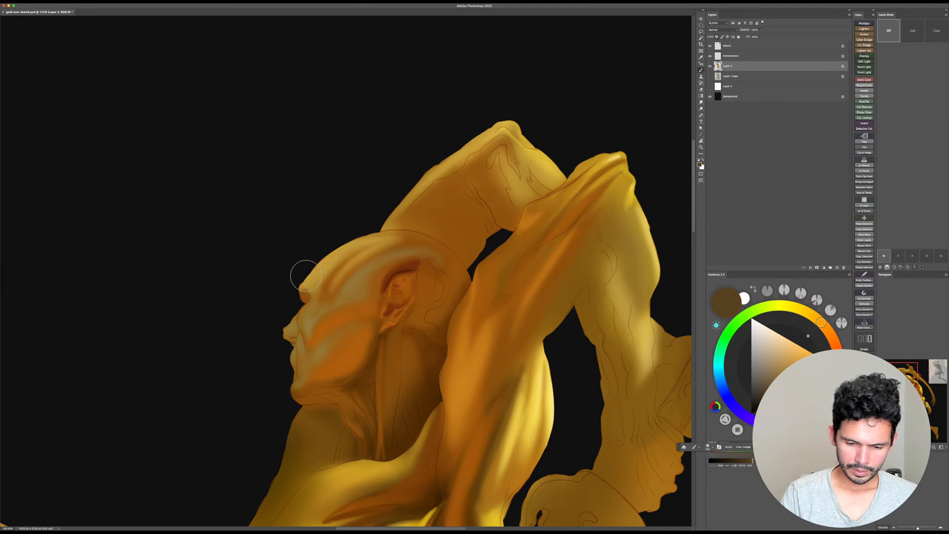
{"action": "key", "text": "bracketright"}
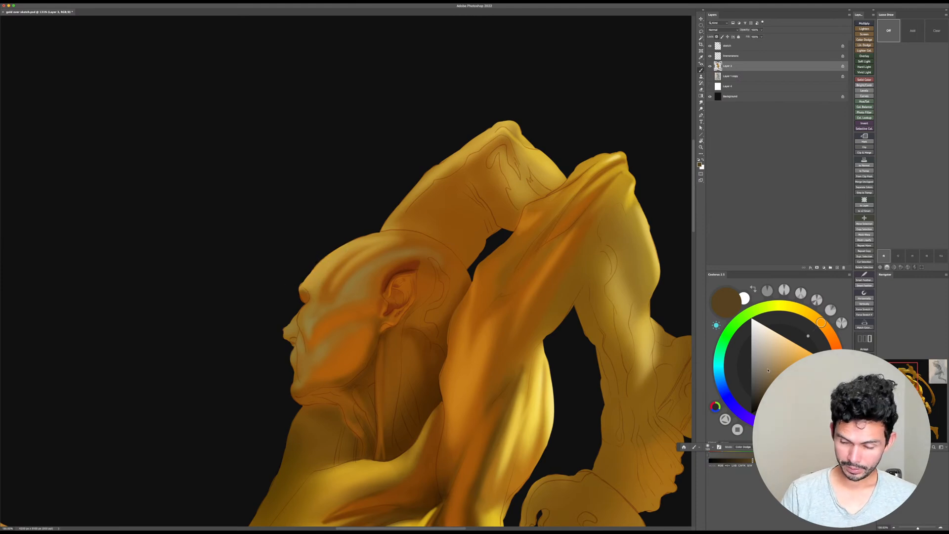
{"action": "left_click", "coordinate": [768, 365]}
{"action": "mouse_move", "coordinate": [305, 277]}
{"action": "left_mouse_down"}
{"action": "mouse_move", "coordinate": [330, 248]}
{"action": "mouse_move", "coordinate": [304, 282]}
{"action": "mouse_move", "coordinate": [394, 215]}
{"action": "mouse_move", "coordinate": [315, 253]}
{"action": "mouse_move", "coordinate": [317, 281]}
{"action": "mouse_move", "coordinate": [320, 260]}
{"action": "mouse_move", "coordinate": [367, 228]}
{"action": "mouse_move", "coordinate": [308, 279]}
{"action": "mouse_move", "coordinate": [370, 223]}
{"action": "left_mouse_up"}
{"action": "key", "text": "super+z"}
{"action": "key", "text": "super+z"}
Step: Paint a bright yellow Color Dodge highlight along the front edge of the forehead with a smaller brush
{"action": "key", "text": "bracketright"}
{"action": "key", "text": "bracketleft"}
{"action": "key", "text": "bracketleft"}
{"action": "key", "text": "bracketleft"}
{"action": "left_click_drag", "start_coordinate": [315, 263], "coordinate": [340, 244]}
Step: Brighten the bridge and tip of the nose with Color Dodge strokes using a much smaller brush
{"action": "key", "text": "r"}
{"action": "key", "text": "bracketleft"}
{"action": "key", "text": "bracketleft"}
{"action": "key", "text": "bracketleft"}
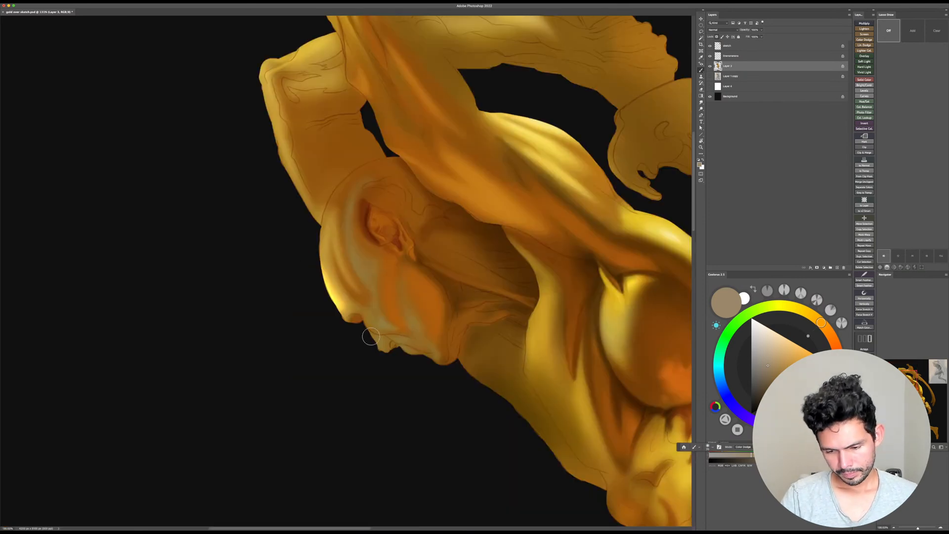
{"action": "key", "text": "bracketleft"}
{"action": "key", "text": "bracketleft"}
{"action": "key", "text": "bracketleft"}
{"action": "left_click_drag", "start_coordinate": [374, 341], "coordinate": [382, 356]}
{"action": "key", "text": "r"}
{"action": "mouse_move", "coordinate": [487, 248]}
{"action": "left_mouse_down"}
{"action": "mouse_move", "coordinate": [526, 320]}
{"action": "mouse_move", "coordinate": [487, 383]}
{"action": "left_mouse_up"}
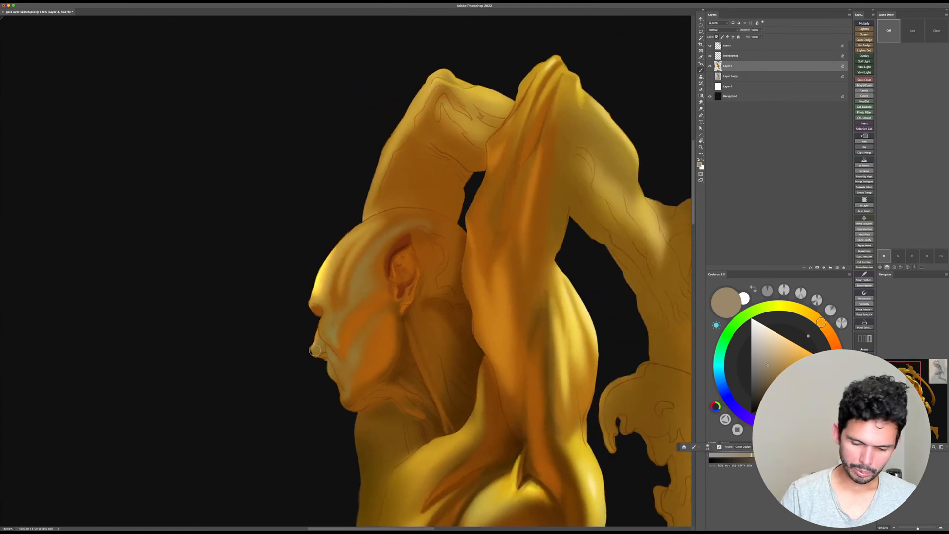
{"action": "left_click_drag", "start_coordinate": [320, 343], "coordinate": [315, 346]}
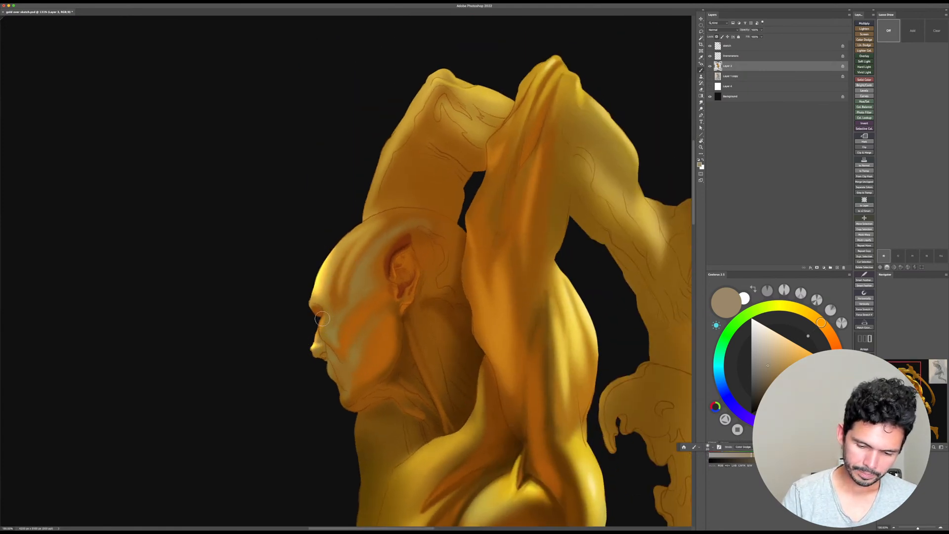
Step: Add subtle Color Dodge highlights around the lips with a darker muted brown and save the document
{"action": "left_click_drag", "start_coordinate": [768, 378], "coordinate": [767, 375]}
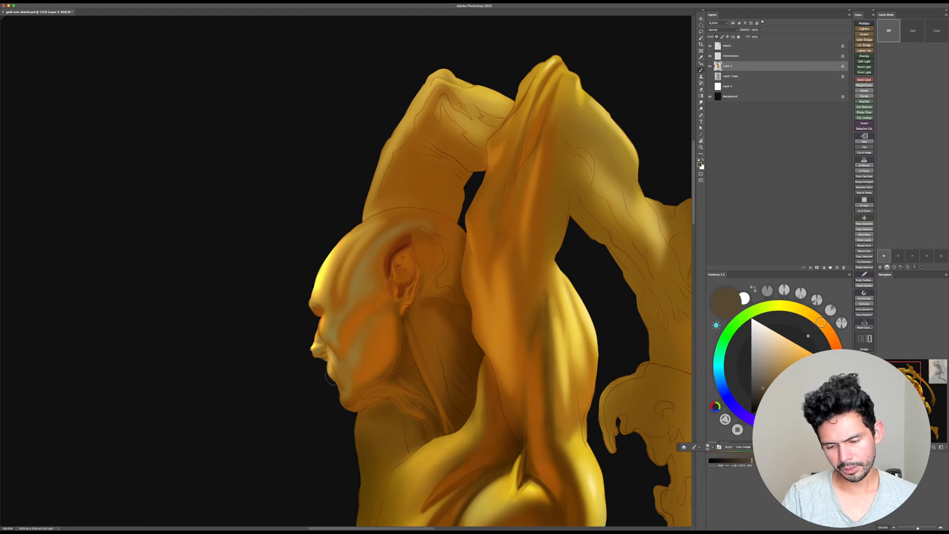
{"action": "left_click_drag", "start_coordinate": [399, 299], "coordinate": [381, 300]}
{"action": "left_click_drag", "start_coordinate": [465, 368], "coordinate": [463, 341]}
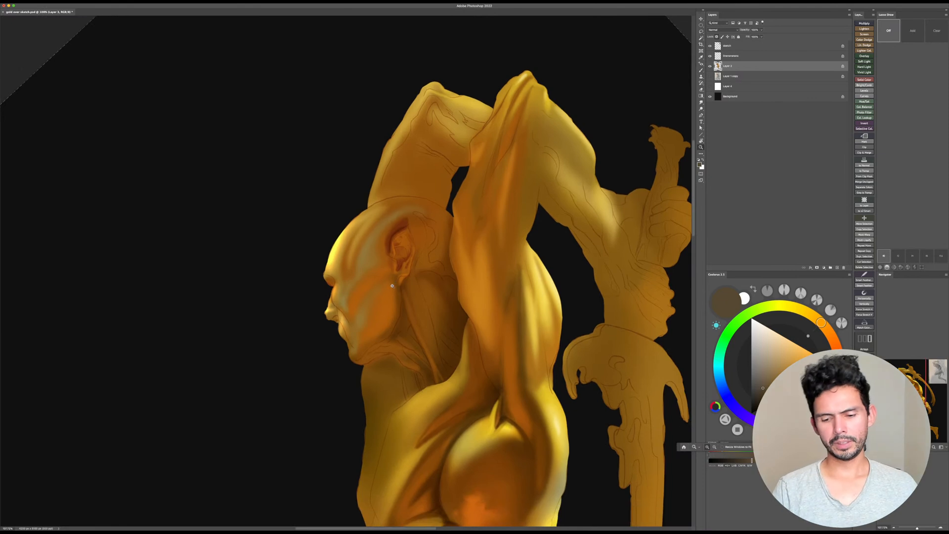
{"action": "key", "text": "super+s"}
{"action": "key", "text": "Escape"}
Step: Review the whole figure and toggle the painted figure's layer off and on
{"action": "left_click_drag", "start_coordinate": [510, 314], "coordinate": [441, 317]}
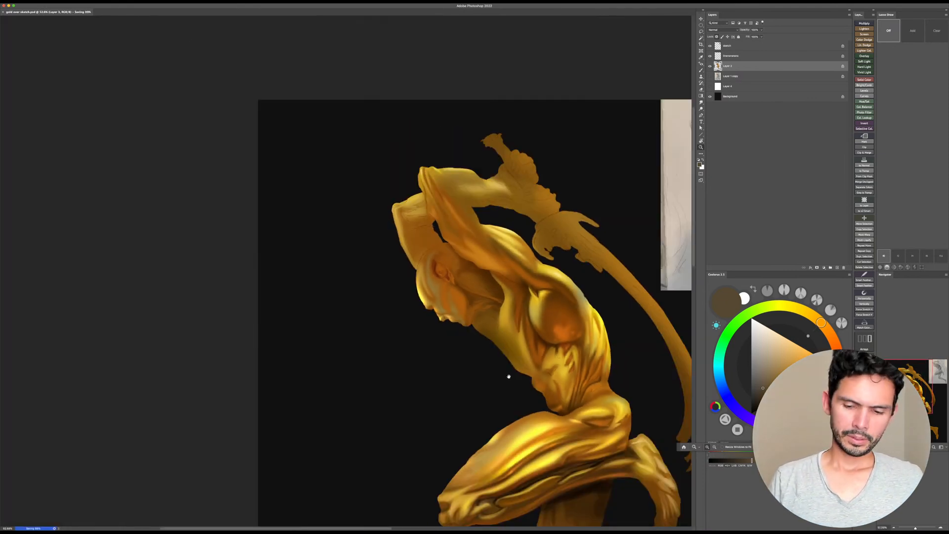
{"action": "left_click_drag", "start_coordinate": [508, 377], "coordinate": [379, 216]}
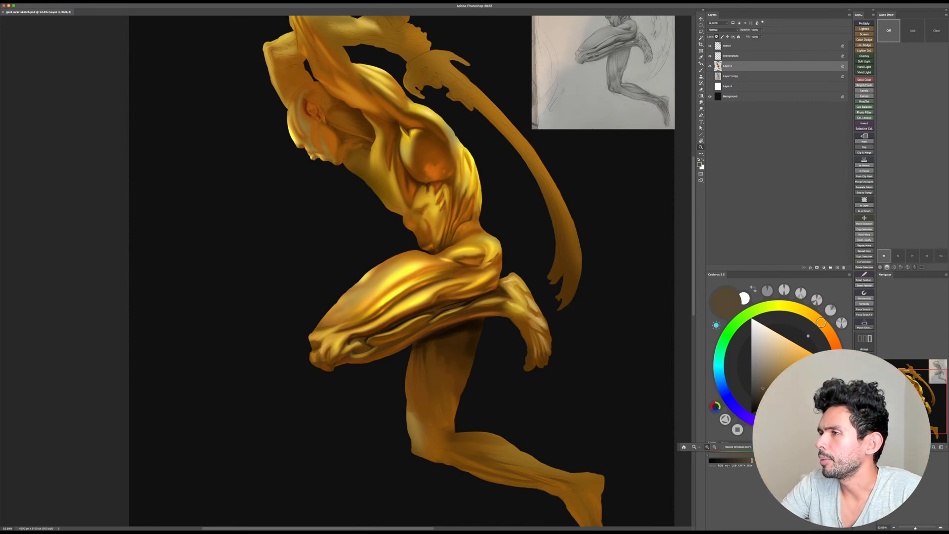
{"action": "key", "text": "super+Tab"}
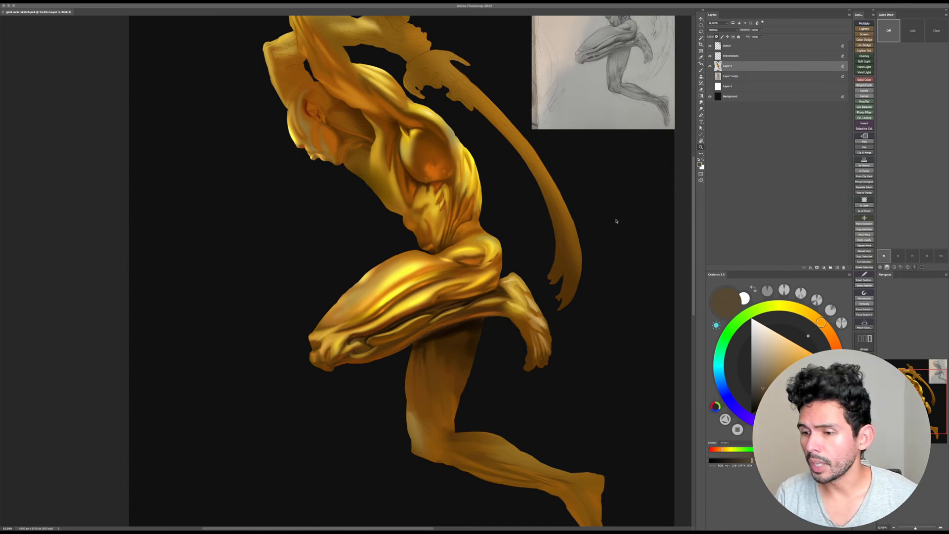
{"action": "left_click", "coordinate": [710, 66]}
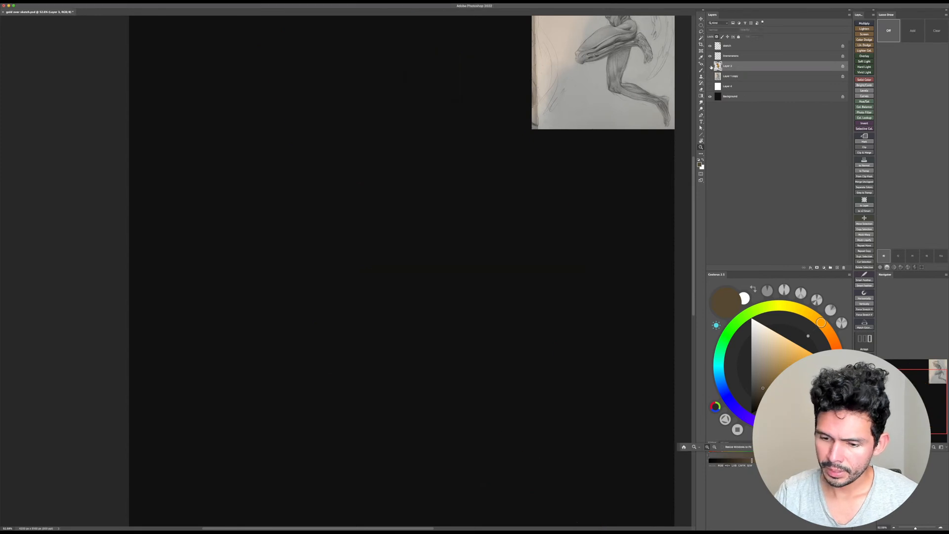
{"action": "left_click", "coordinate": [710, 66]}
Step: Draw a freehand lasso selection around the front of the neck, following the underside of the jaw
{"action": "left_click_drag", "start_coordinate": [508, 230], "coordinate": [591, 303]}
{"action": "left_click_drag", "start_coordinate": [417, 208], "coordinate": [432, 203]}
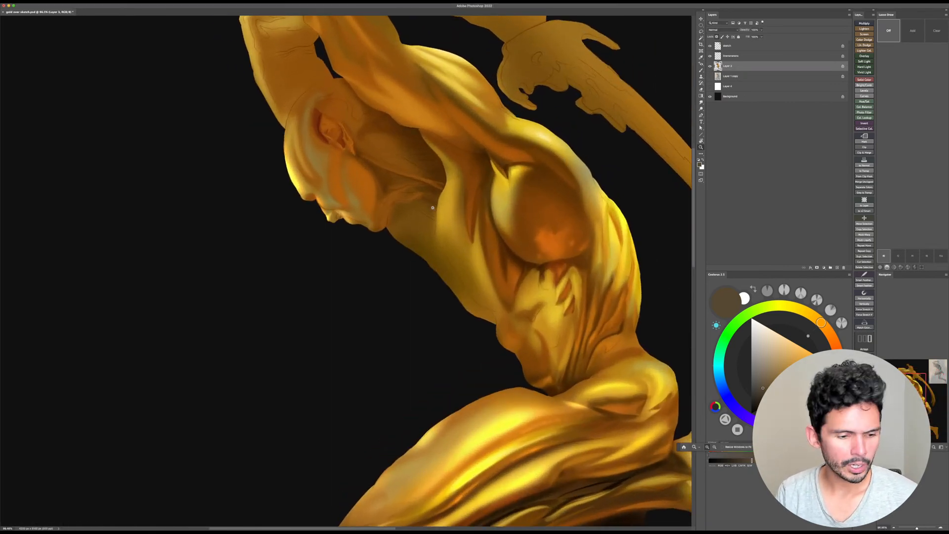
{"action": "key", "text": "l"}
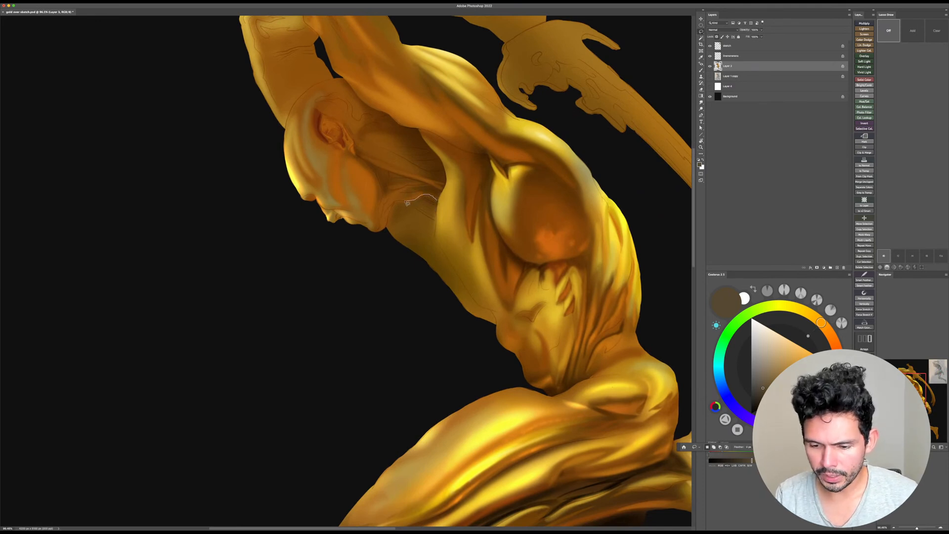
{"action": "mouse_move", "coordinate": [406, 203]}
{"action": "left_mouse_down"}
{"action": "mouse_move", "coordinate": [381, 256]}
{"action": "mouse_move", "coordinate": [409, 291]}
{"action": "mouse_move", "coordinate": [440, 278]}
{"action": "mouse_move", "coordinate": [437, 231]}
{"action": "left_mouse_up"}
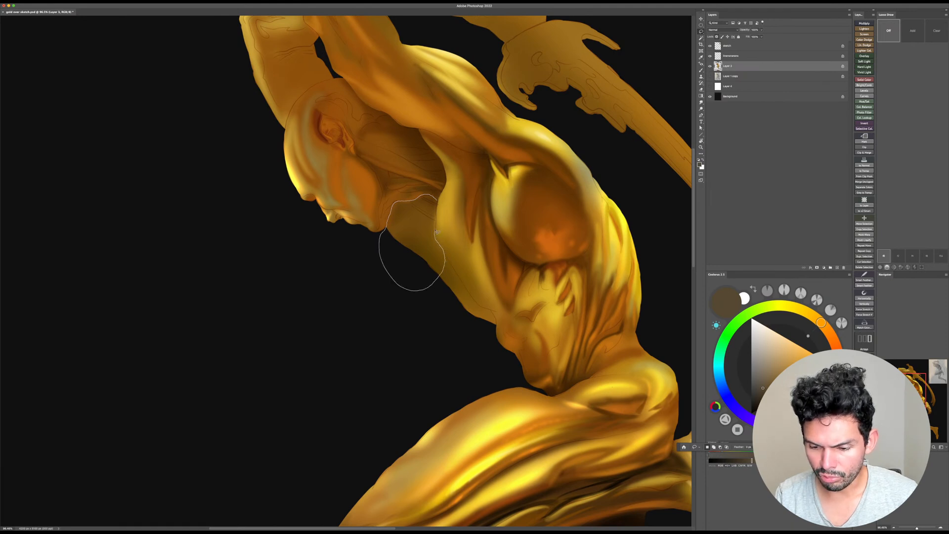
{"action": "left_click_drag", "start_coordinate": [437, 196], "coordinate": [436, 195]}
Step: Set the brush's blend mode to Normal and its colour to a very dark orange-brown
{"action": "key", "text": "b"}
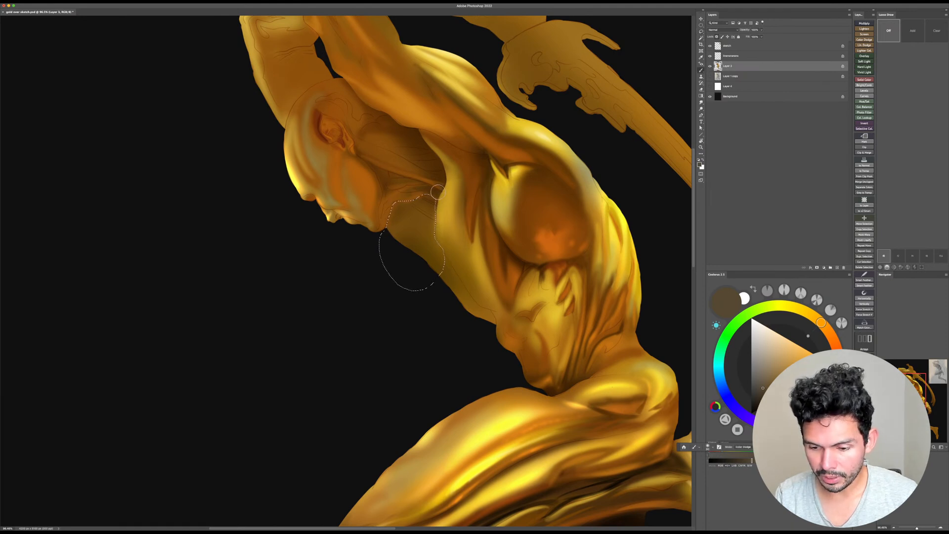
{"action": "left_click", "coordinate": [832, 336]}
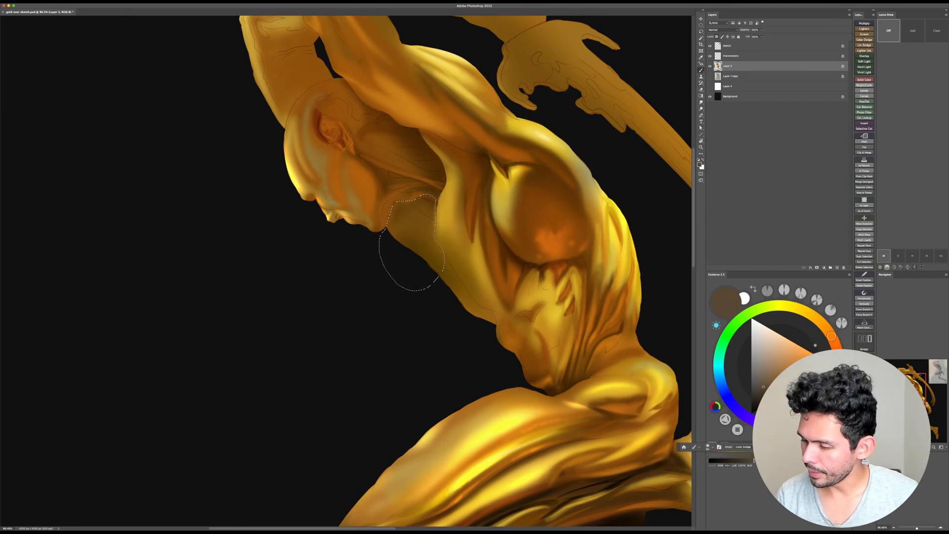
{"action": "left_click", "coordinate": [769, 400]}
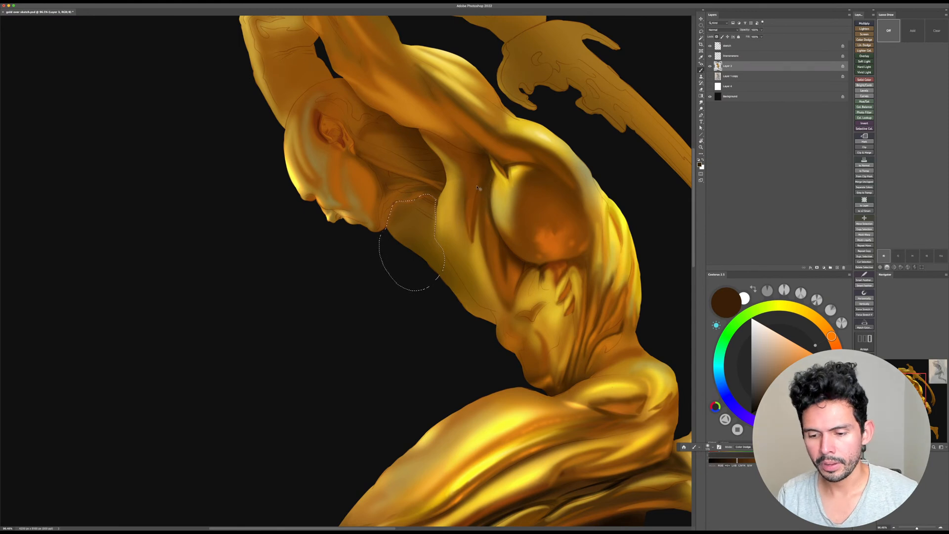
{"action": "key", "text": "r"}
{"action": "left_click_drag", "start_coordinate": [576, 198], "coordinate": [542, 380]}
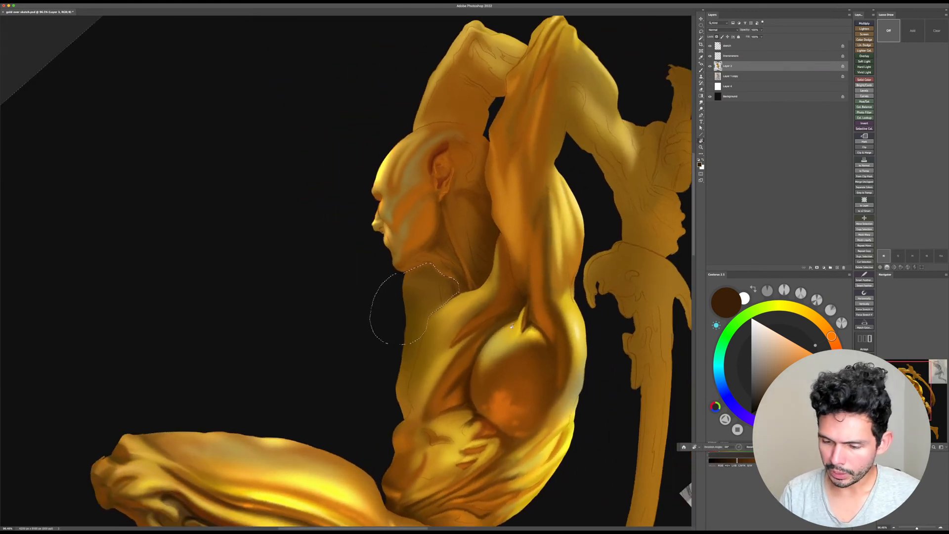
{"action": "right_click", "coordinate": [514, 326], "text": "shift"}
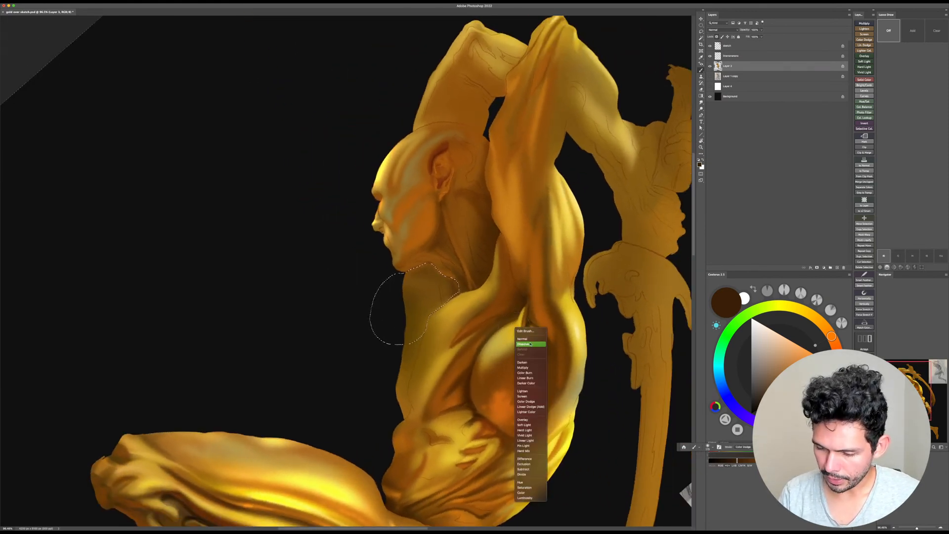
{"action": "left_click", "coordinate": [526, 331]}
{"action": "left_click_drag", "start_coordinate": [737, 461], "coordinate": [731, 461]}
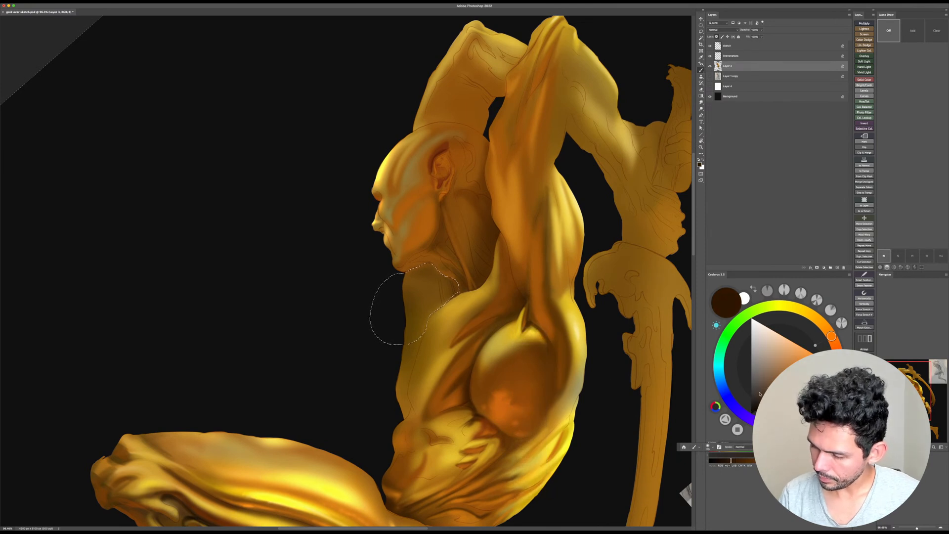
Step: Paint a soft dark brown shadow beneath the jaw inside the neck selection, enlarging the brush and undoing unsuitable strokes
{"action": "left_click_drag", "start_coordinate": [446, 274], "coordinate": [464, 309]}
{"action": "key", "text": "super+z"}
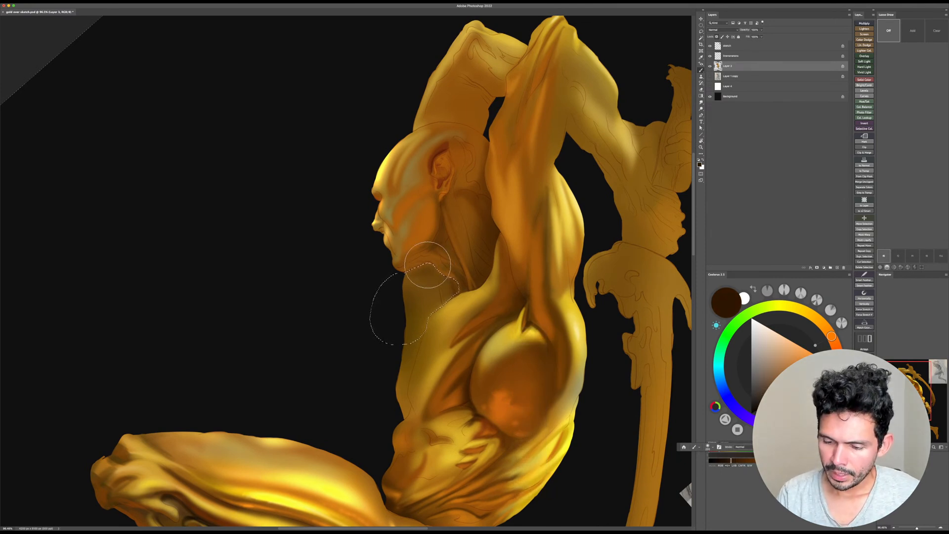
{"action": "key", "text": "]"}
{"action": "left_click_drag", "start_coordinate": [422, 268], "coordinate": [453, 297]}
{"action": "key", "text": "super+z"}
{"action": "key", "text": "]"}
{"action": "key", "text": "]"}
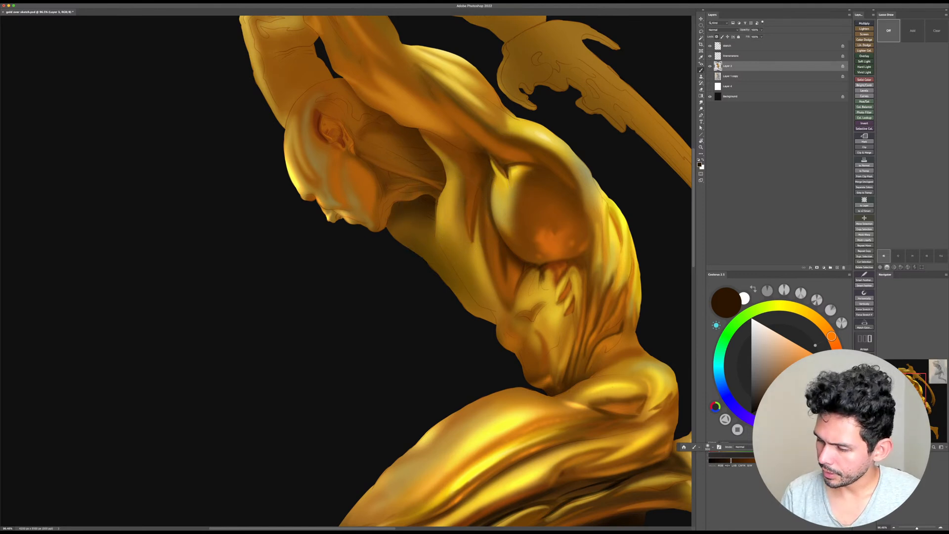
Step: Shift the brush colour's hue slightly and set it to a very dark brown
{"action": "left_click_drag", "start_coordinate": [766, 405], "coordinate": [777, 398]}
{"action": "left_click", "coordinate": [836, 345]}
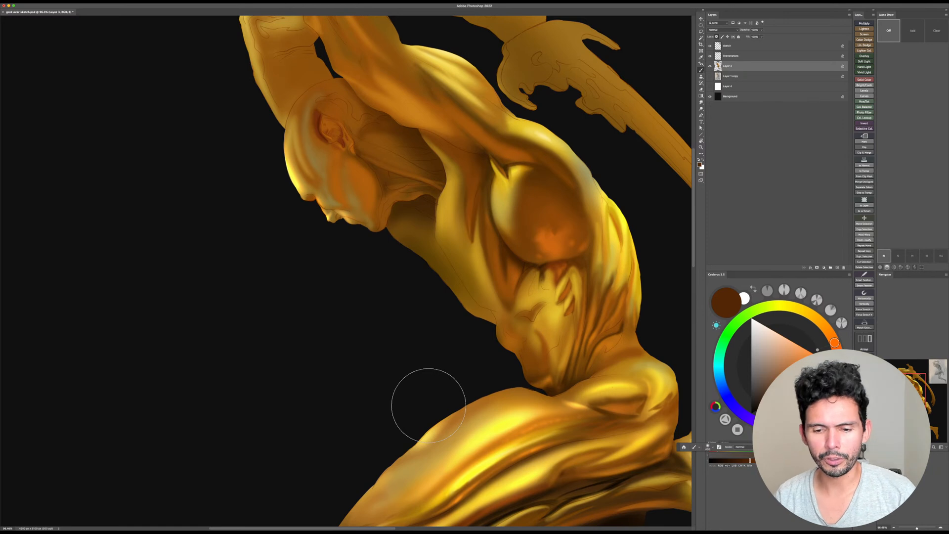
{"action": "left_click_drag", "start_coordinate": [496, 248], "coordinate": [522, 267]}
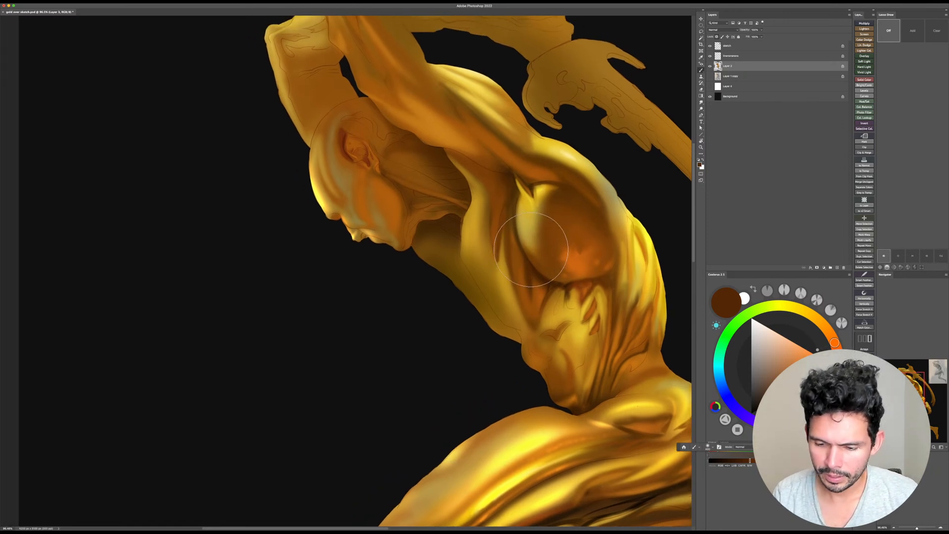
{"action": "left_click", "coordinate": [767, 404]}
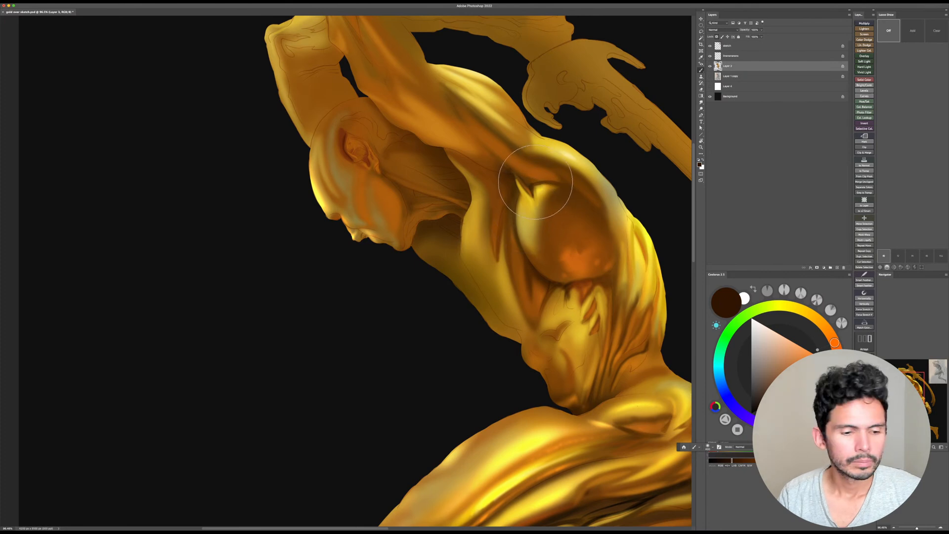
Step: Reduce the brush size for close work on the head and neck, and save the document
{"action": "key", "text": "r"}
{"action": "mouse_move", "coordinate": [544, 203]}
{"action": "left_mouse_down"}
{"action": "mouse_move", "coordinate": [452, 148]}
{"action": "mouse_move", "coordinate": [360, 152]}
{"action": "mouse_move", "coordinate": [356, 170]}
{"action": "mouse_move", "coordinate": [402, 165]}
{"action": "mouse_move", "coordinate": [519, 196]}
{"action": "mouse_move", "coordinate": [463, 291]}
{"action": "left_mouse_up"}
{"action": "key", "text": "z"}
{"action": "key", "text": "r"}
{"action": "key", "text": "z"}
{"action": "key", "text": "r"}
{"action": "key", "text": "b"}
{"action": "key", "text": "r"}
{"action": "key", "text": "b"}
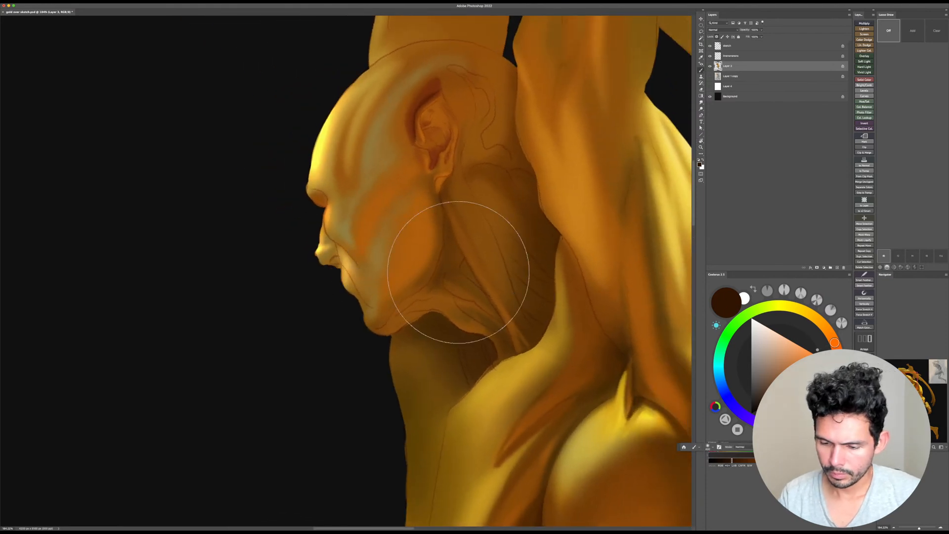
{"action": "key", "text": "["}
{"action": "key", "text": "["}
{"action": "key", "text": "["}
{"action": "key", "text": "["}
{"action": "key", "text": "["}
{"action": "key", "text": "["}
{"action": "key", "text": "["}
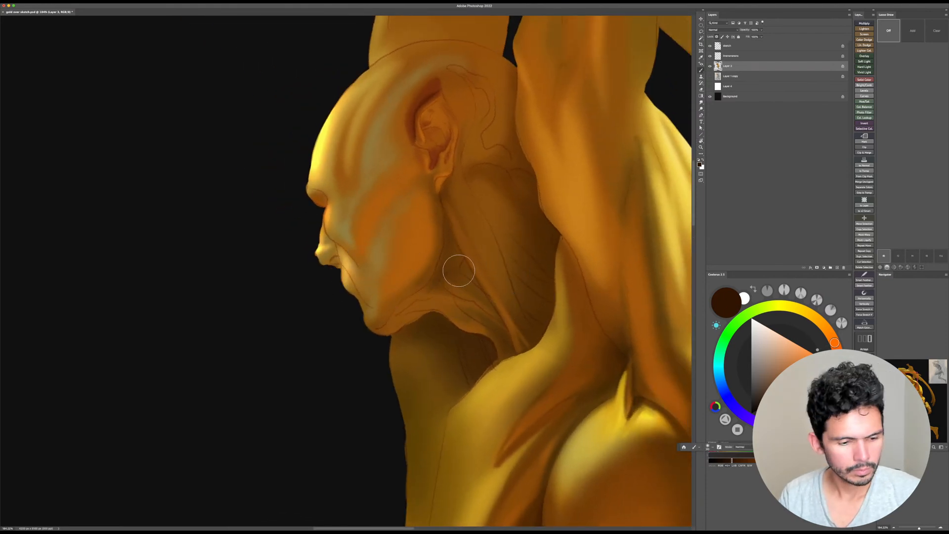
{"action": "key", "text": "ctrl+s"}
Step: Paint a narrow dark brown shadow in the hollow beneath the jaw, between the throat and the neck tendon, using a small brush
{"action": "key", "text": "["}
{"action": "key", "text": "["}
{"action": "key", "text": "["}
{"action": "key", "text": "["}
{"action": "key", "text": "["}
{"action": "key", "text": "["}
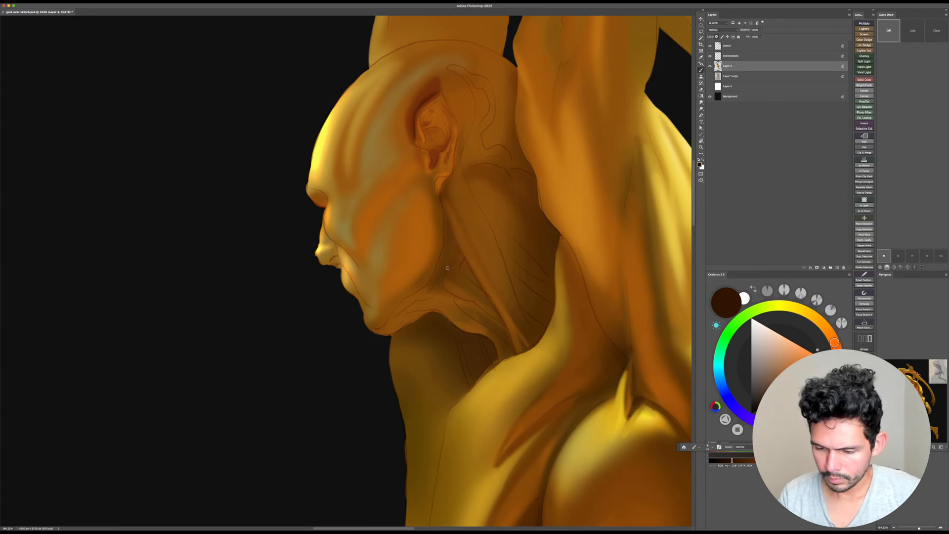
{"action": "left_click_drag", "start_coordinate": [468, 262], "coordinate": [456, 326]}
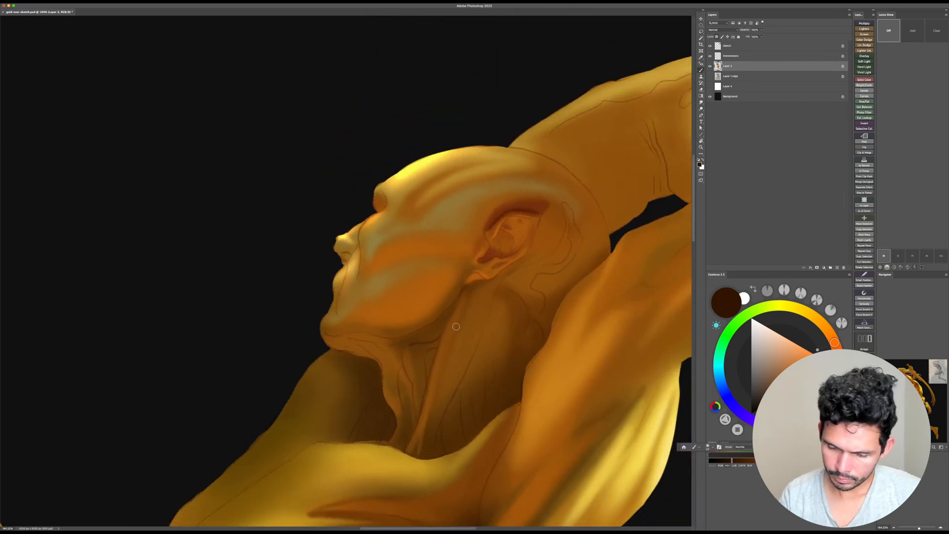
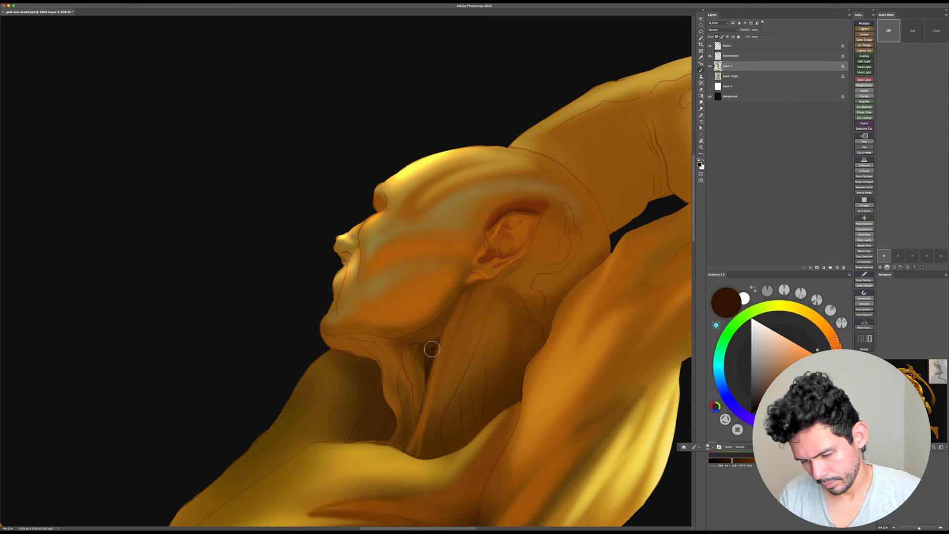
{"action": "left_click_drag", "start_coordinate": [420, 362], "coordinate": [419, 397]}
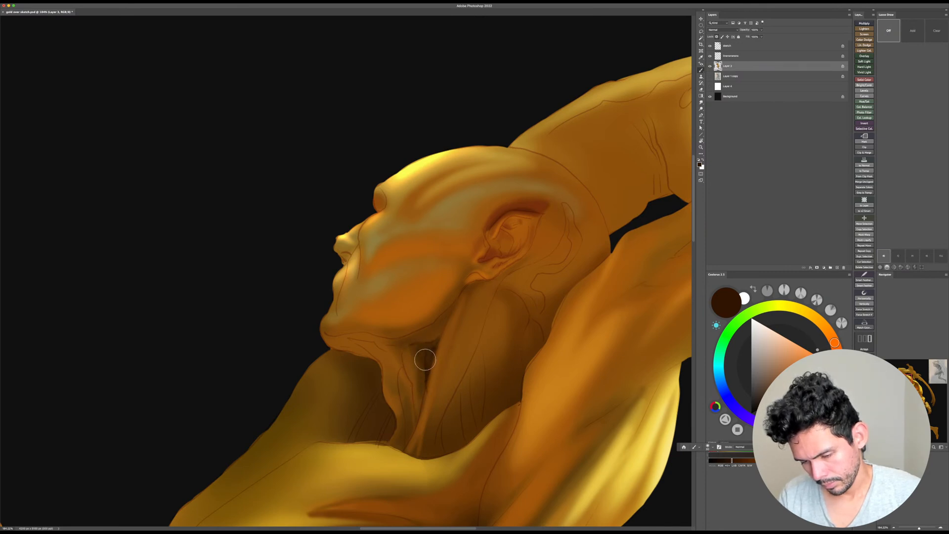
Step: Sample a medium-dark brown from the neck just below the jaw as the brush colour
{"action": "key", "text": "r"}
{"action": "left_click_drag", "start_coordinate": [449, 340], "coordinate": [478, 286]}
{"action": "key", "text": "space"}
{"action": "left_click_drag", "start_coordinate": [486, 327], "coordinate": [475, 362]}
{"action": "key", "text": "r"}
{"action": "mouse_move", "coordinate": [561, 297]}
{"action": "left_mouse_down"}
{"action": "mouse_move", "coordinate": [561, 307]}
{"action": "mouse_move", "coordinate": [346, 451]}
{"action": "mouse_move", "coordinate": [311, 441]}
{"action": "left_mouse_up"}
{"action": "left_click", "coordinate": [412, 322], "text": "alt"}
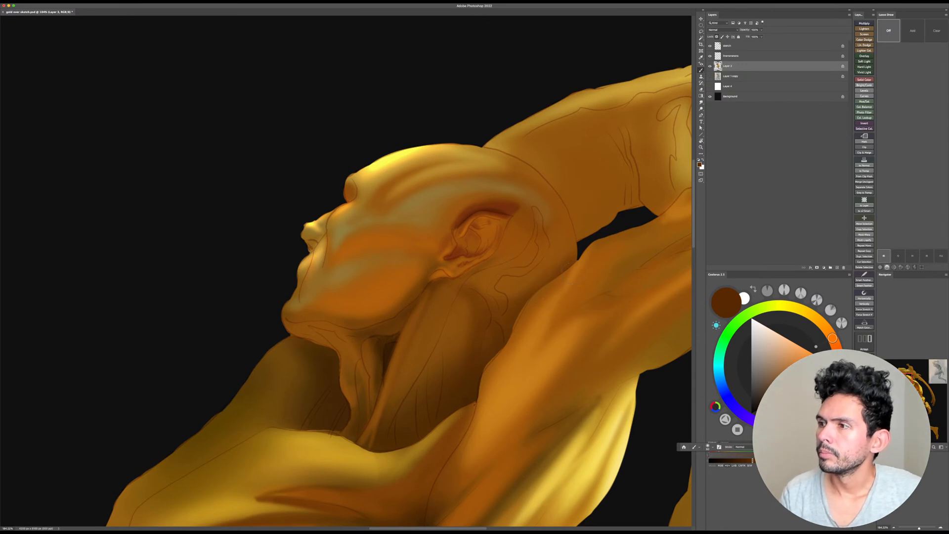
{"action": "key", "text": "r"}
{"action": "left_click_drag", "start_coordinate": [557, 285], "coordinate": [507, 344]}
{"action": "key", "text": "b"}
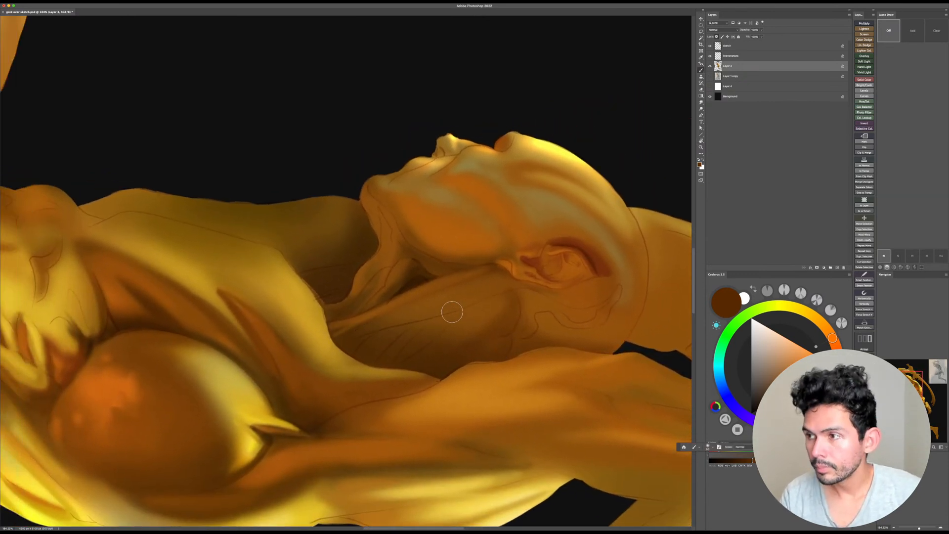
{"action": "left_click_drag", "start_coordinate": [443, 343], "coordinate": [458, 342]}
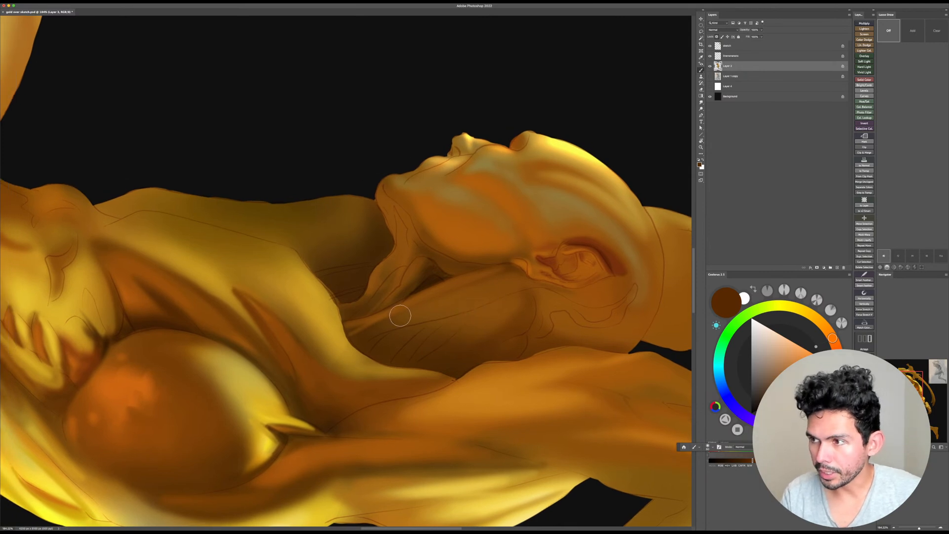
Step: Shade along the long neck tendon from the collarbone towards the ear in brown, adjusting the brush size to fit
{"action": "key", "text": "bracketleft"}
{"action": "key", "text": "bracketleft"}
{"action": "key", "text": "bracketleft"}
{"action": "key", "text": "bracketleft"}
{"action": "key", "text": "bracketleft"}
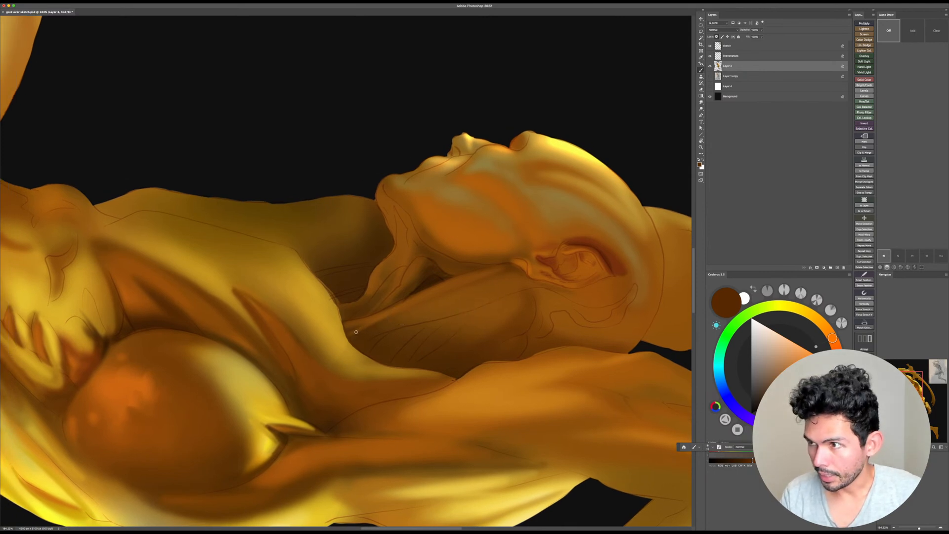
{"action": "key", "text": "r"}
{"action": "left_click_drag", "start_coordinate": [433, 305], "coordinate": [440, 262]}
{"action": "key", "text": "b"}
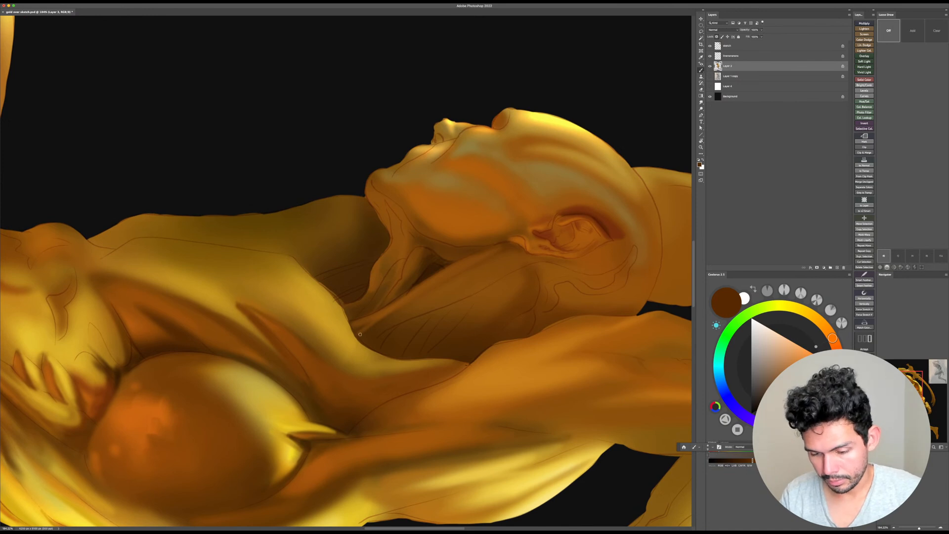
{"action": "key", "text": "bracketright"}
{"action": "key", "text": "bracketright"}
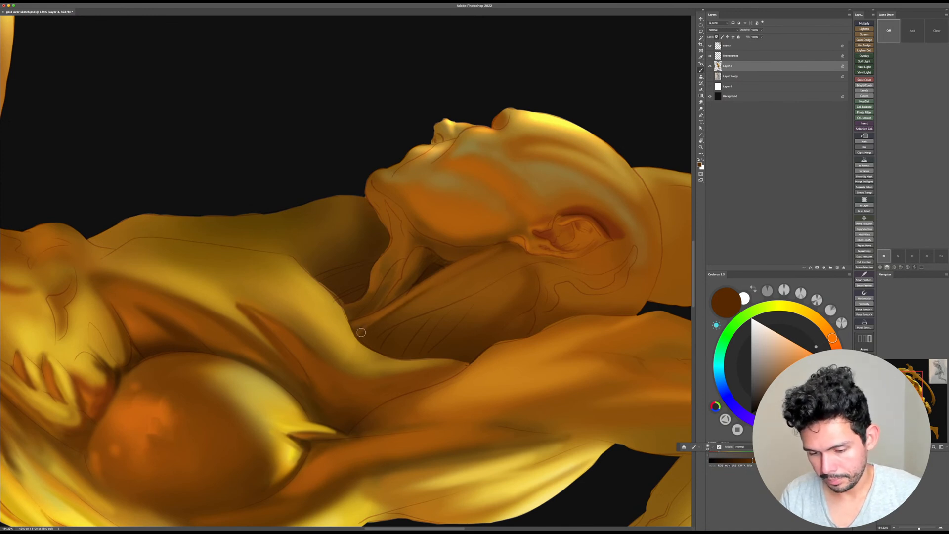
{"action": "key", "text": "bracketright"}
{"action": "key", "text": "bracketright"}
{"action": "key", "text": "bracketright"}
{"action": "left_click_drag", "start_coordinate": [400, 308], "coordinate": [505, 251]}
{"action": "key", "text": "Escape"}
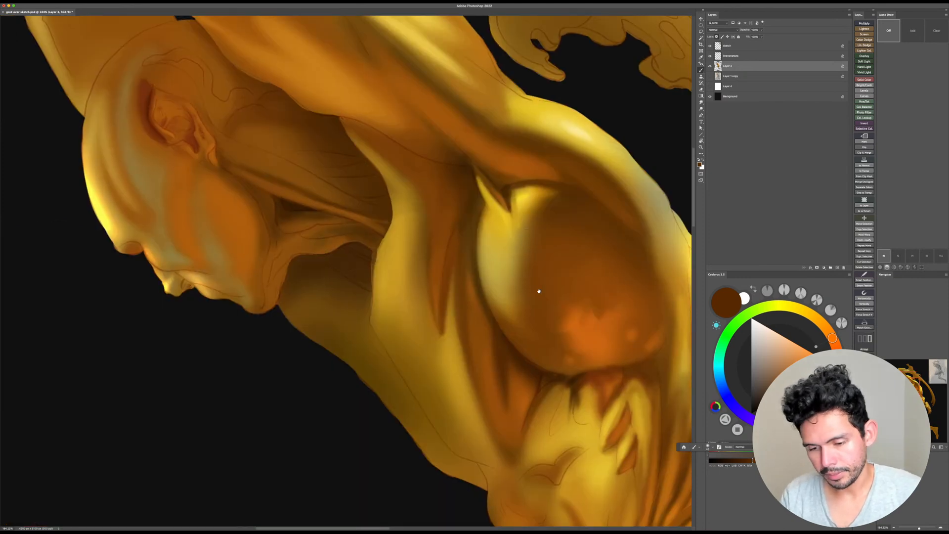
Step: Paint a soft brown shadow down the neck behind the tendon, starting below the ear, and shrink the brush towards the collarbone
{"action": "left_click_drag", "start_coordinate": [538, 290], "coordinate": [570, 327]}
{"action": "key", "text": "r"}
{"action": "mouse_move", "coordinate": [652, 267]}
{"action": "left_mouse_down"}
{"action": "mouse_move", "coordinate": [517, 466]}
{"action": "mouse_move", "coordinate": [477, 496]}
{"action": "left_mouse_up"}
{"action": "left_click_drag", "start_coordinate": [444, 332], "coordinate": [447, 366]}
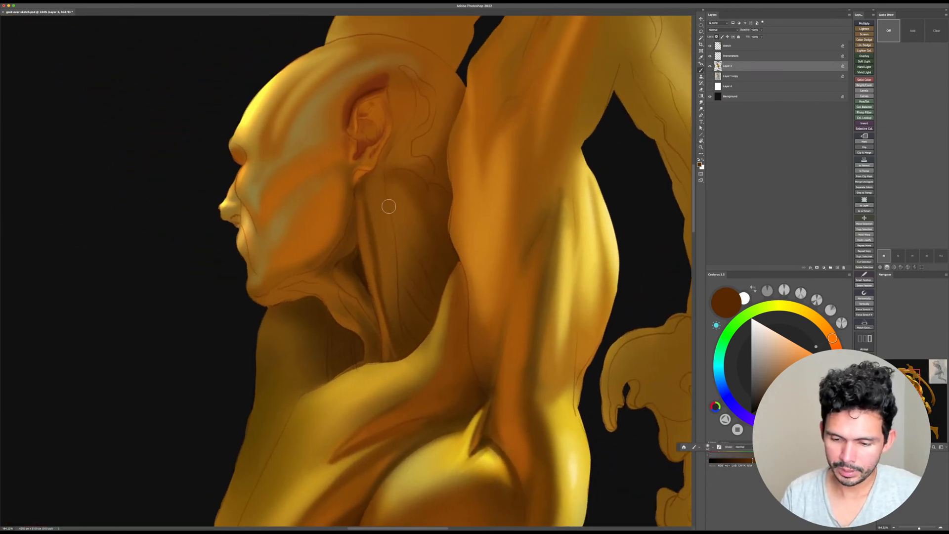
{"action": "mouse_move", "coordinate": [384, 174]}
{"action": "left_mouse_down"}
{"action": "mouse_move", "coordinate": [392, 271]}
{"action": "mouse_move", "coordinate": [390, 261]}
{"action": "left_mouse_up"}
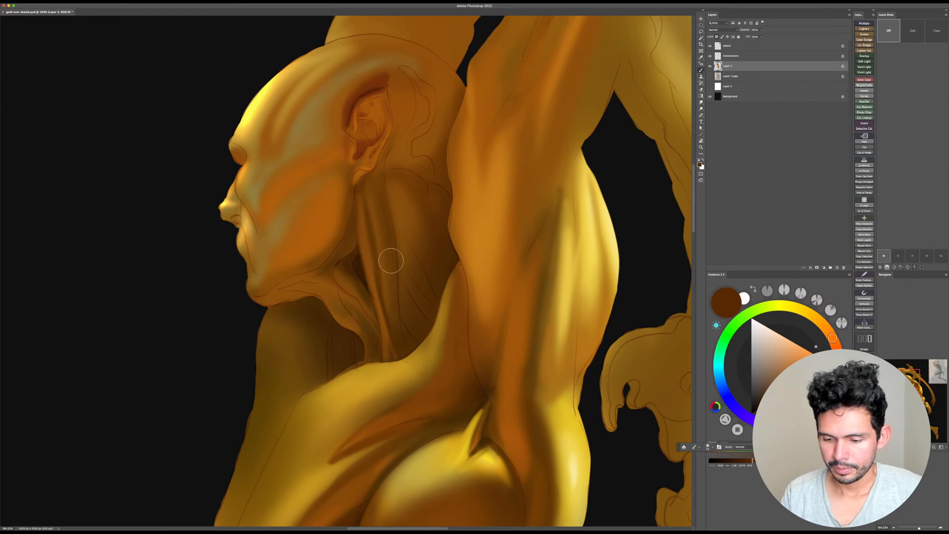
{"action": "key", "text": "bracketleft"}
{"action": "key", "text": "bracketleft"}
{"action": "key", "text": "bracketleft"}
{"action": "key", "text": "bracketleft"}
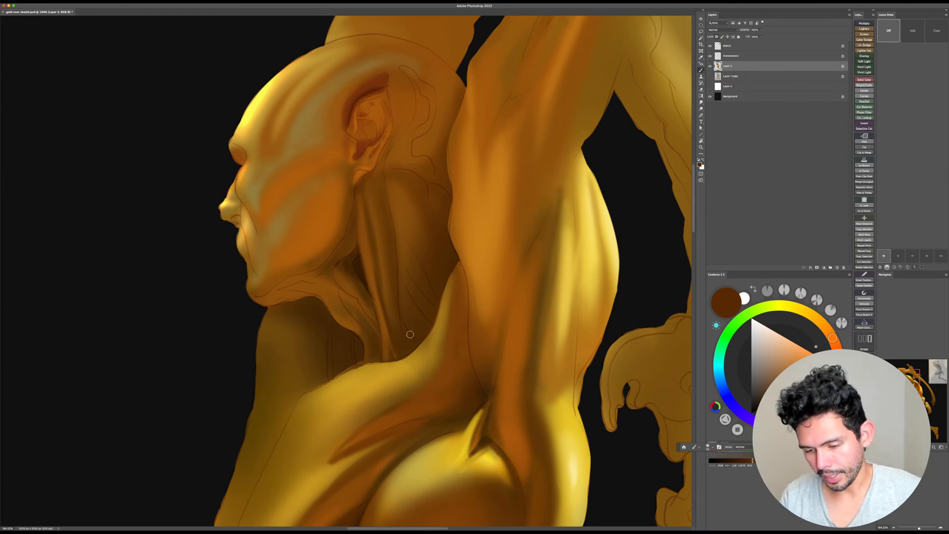
Step: Set a lighter orange-brown brush colour and model the long vertical folds of the neck behind the tendon
{"action": "left_click_drag", "start_coordinate": [430, 248], "coordinate": [434, 299]}
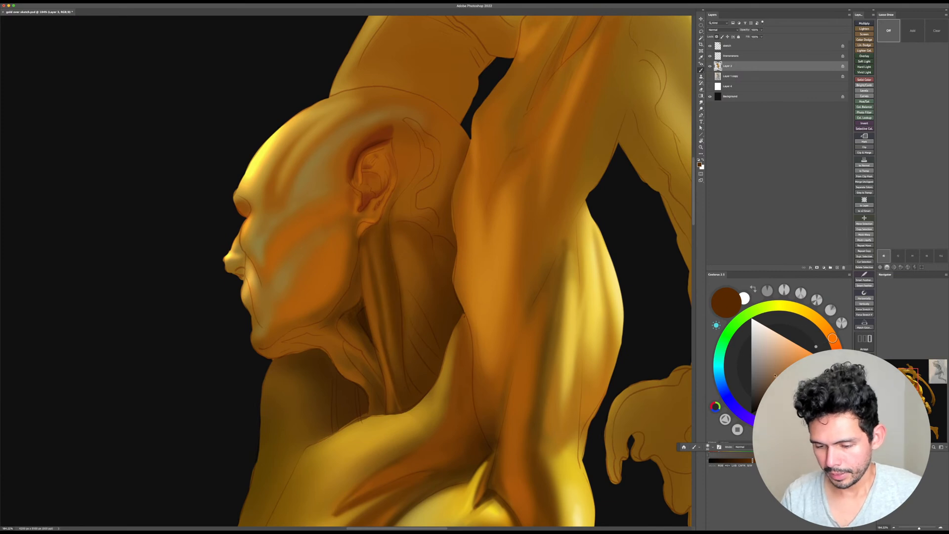
{"action": "key", "text": "bracketright"}
{"action": "left_click_drag", "start_coordinate": [782, 395], "coordinate": [794, 388]}
{"action": "key", "text": "bracketleft"}
{"action": "left_click_drag", "start_coordinate": [385, 238], "coordinate": [393, 383]}
{"action": "left_click_drag", "start_coordinate": [394, 289], "coordinate": [407, 387]}
{"action": "key", "text": "r"}
{"action": "left_click_drag", "start_coordinate": [640, 356], "coordinate": [448, 365]}
{"action": "key", "text": "b"}
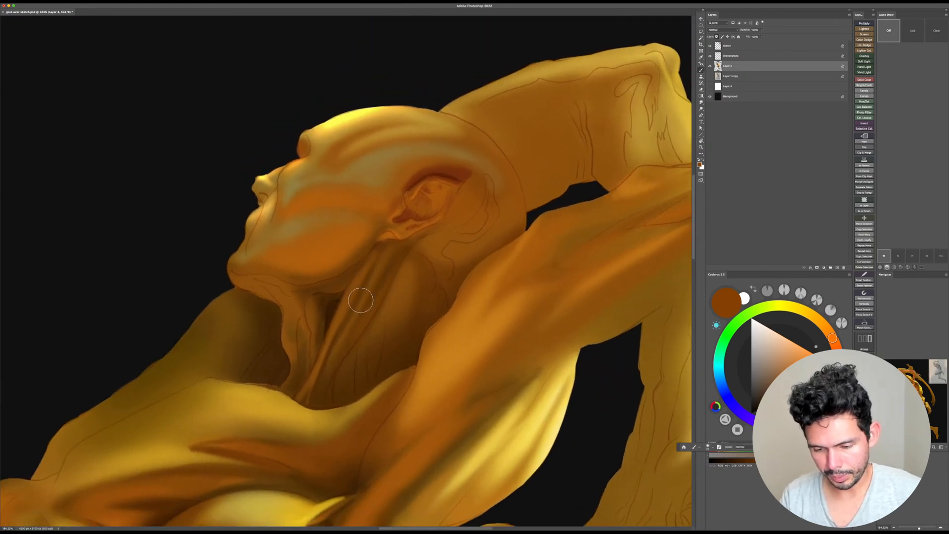
Step: Sample orange and brown tones from the lower cheek and blend the jawline's edge into the cheek
{"action": "key", "text": "r"}
{"action": "mouse_move", "coordinate": [438, 290]}
{"action": "left_mouse_down"}
{"action": "mouse_move", "coordinate": [339, 272]}
{"action": "mouse_move", "coordinate": [328, 303]}
{"action": "left_mouse_up"}
{"action": "left_click", "coordinate": [323, 301], "text": "alt"}
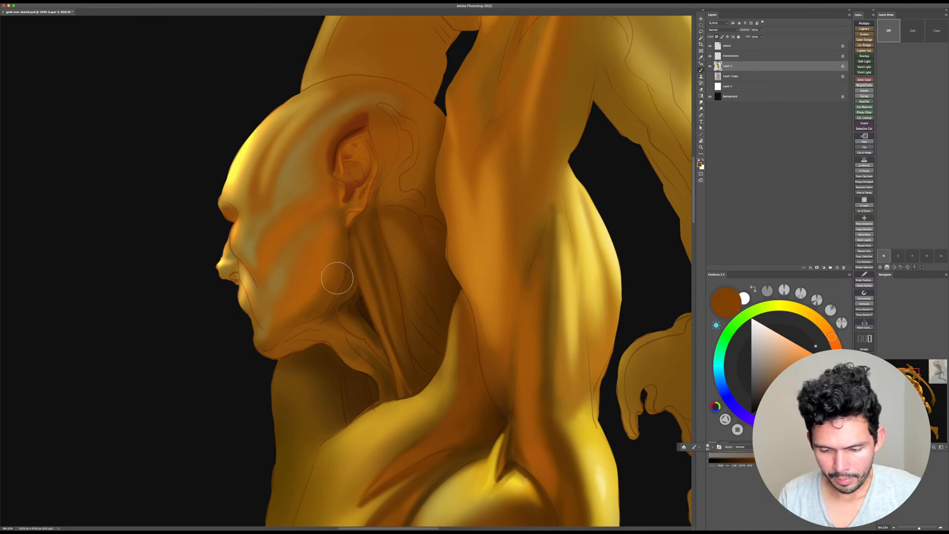
{"action": "left_click", "coordinate": [299, 300], "text": "alt"}
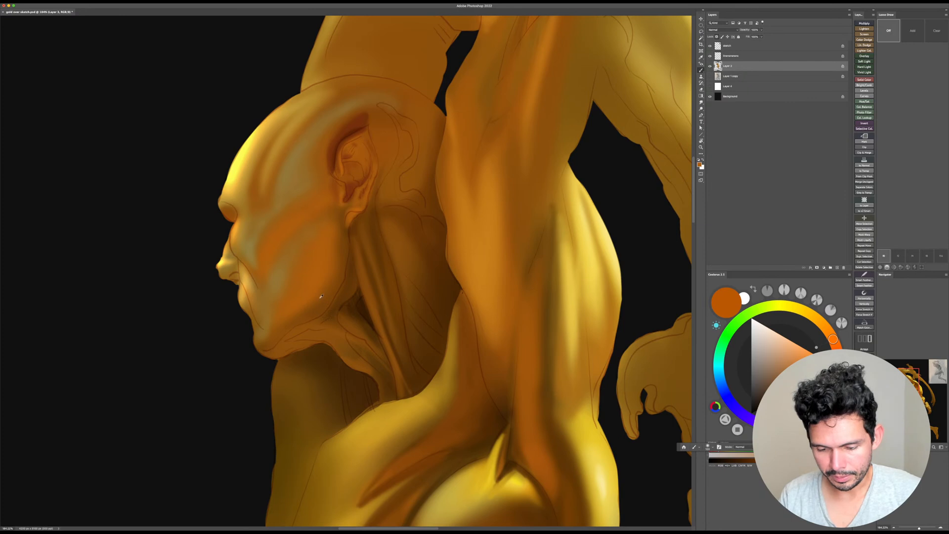
{"action": "left_click", "coordinate": [304, 314], "text": "alt"}
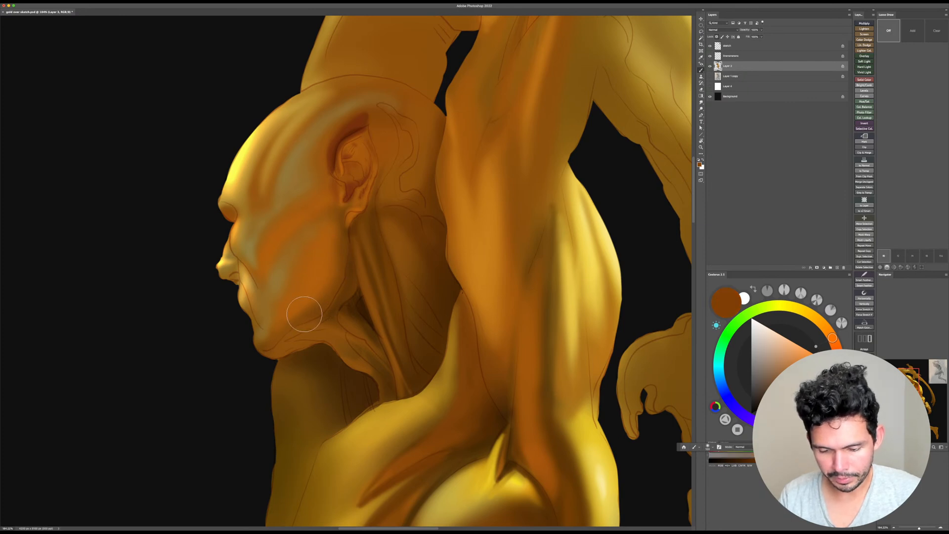
{"action": "scroll", "coordinate": [342, 230], "scroll_direction": "down", "scroll_amount": 5}
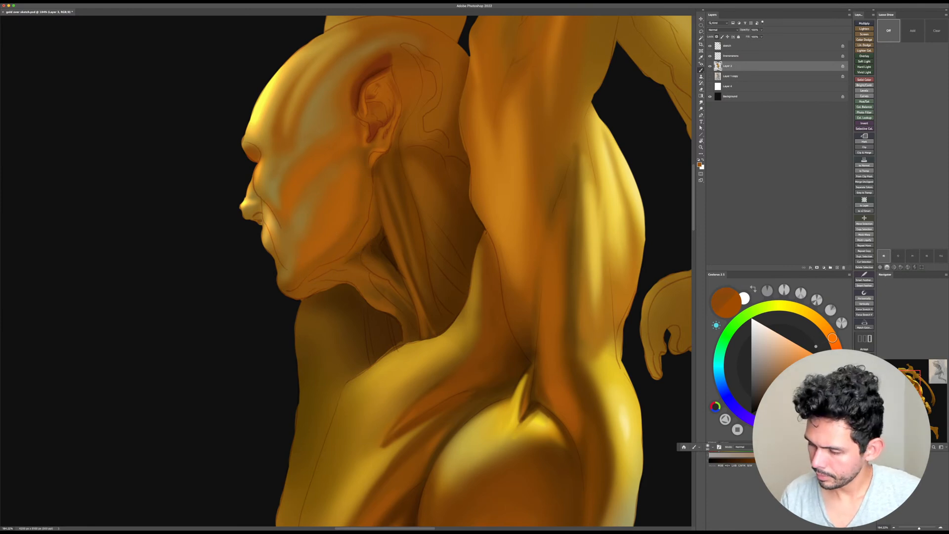
Step: Sample a dark brown from the back of the neck and shade the throat folds beneath the jaw and chin with a small brush
{"action": "left_click", "coordinate": [441, 292], "text": "alt"}
{"action": "left_click_drag", "start_coordinate": [441, 268], "coordinate": [444, 283]}
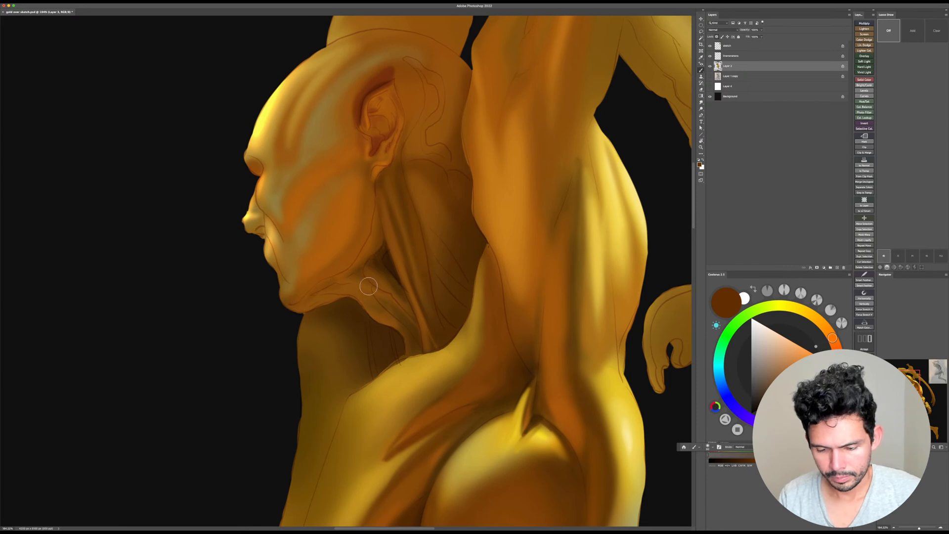
{"action": "key", "text": "r"}
{"action": "left_click_drag", "start_coordinate": [544, 275], "coordinate": [509, 169]}
{"action": "key", "text": "bracketleft"}
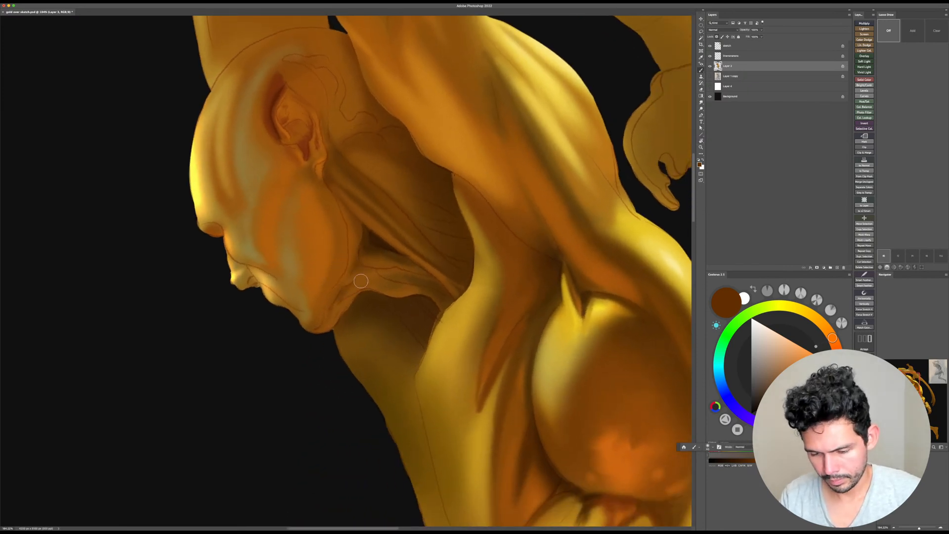
{"action": "key", "text": "r"}
{"action": "left_click_drag", "start_coordinate": [523, 269], "coordinate": [503, 196]}
{"action": "key", "text": "bracketleft"}
{"action": "key", "text": "bracketleft"}
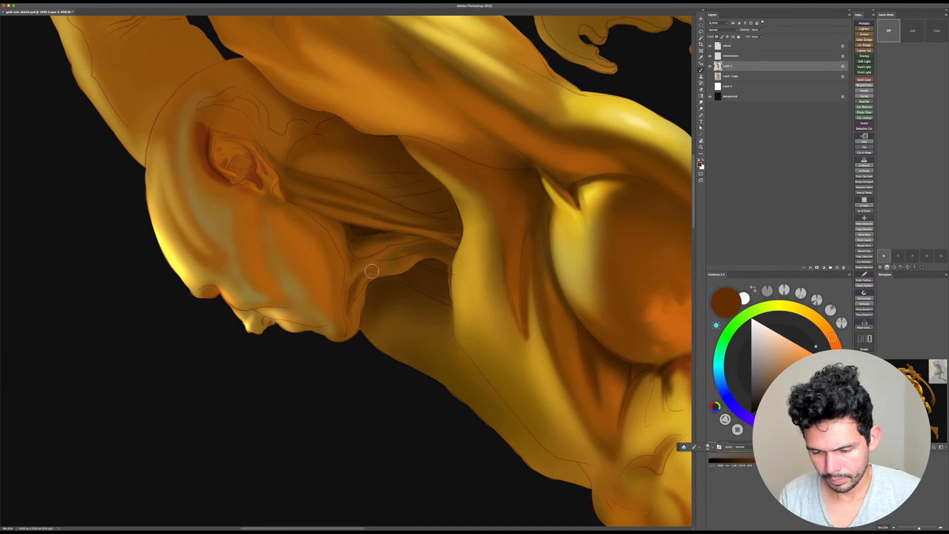
{"action": "key", "text": "bracketright"}
{"action": "key", "text": "r"}
{"action": "mouse_move", "coordinate": [417, 240]}
{"action": "left_mouse_down"}
{"action": "mouse_move", "coordinate": [546, 383]}
{"action": "mouse_move", "coordinate": [538, 158]}
{"action": "left_mouse_up"}
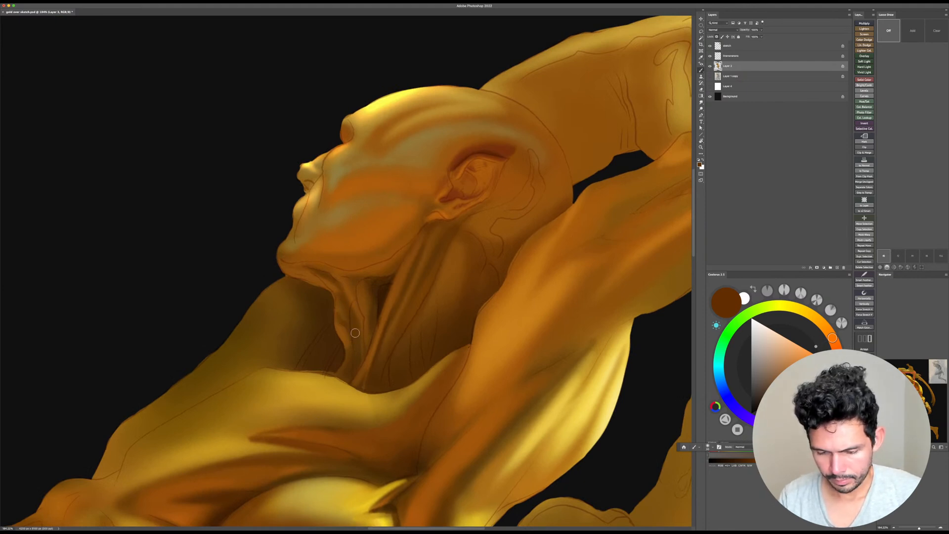
Step: Sample a medium orange-brown from the throat's front edge to refine the folds under the chin
{"action": "left_click", "coordinate": [346, 335], "text": "alt"}
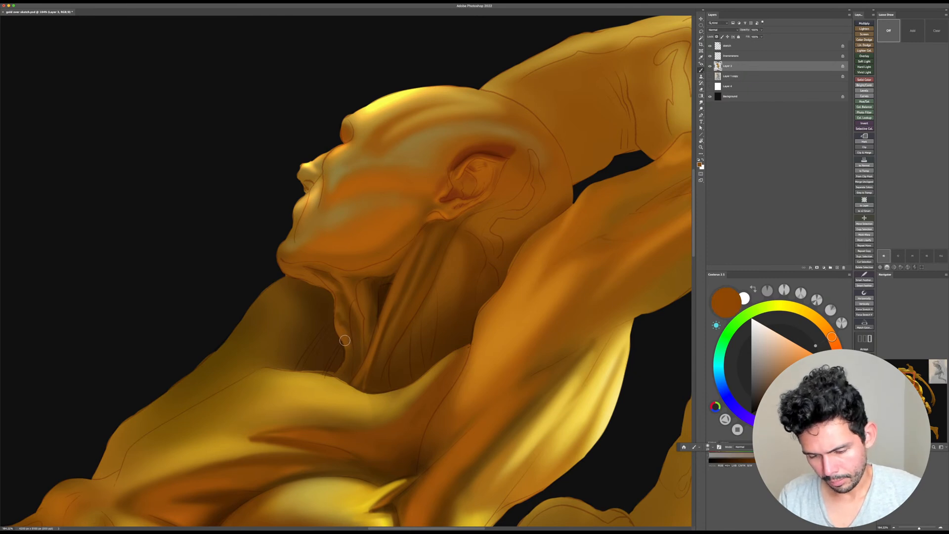
{"action": "key", "text": "r"}
{"action": "left_click_drag", "start_coordinate": [345, 368], "coordinate": [411, 274]}
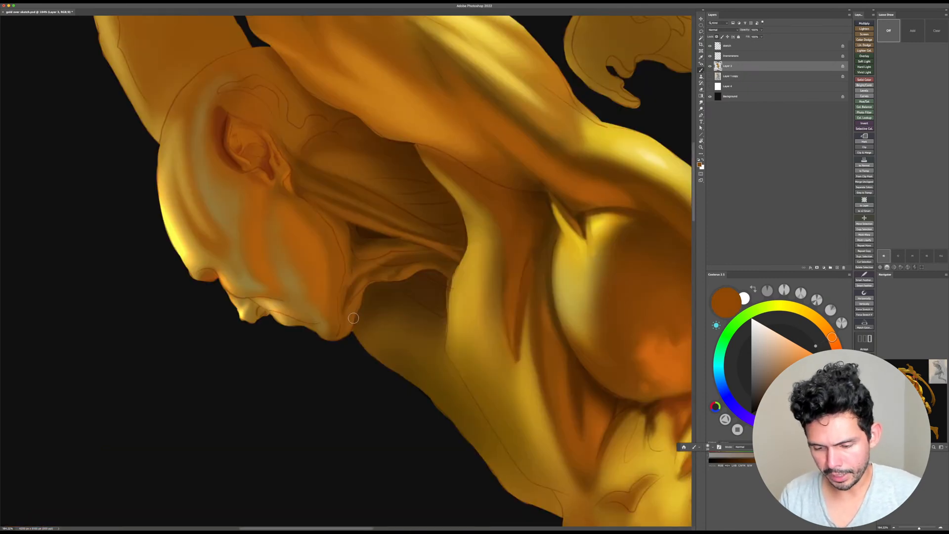
Step: Sample a bright orange from the jaw's edge and refine the underside of the chin and jawline with a smaller brush
{"action": "left_click", "coordinate": [353, 318], "text": "alt"}
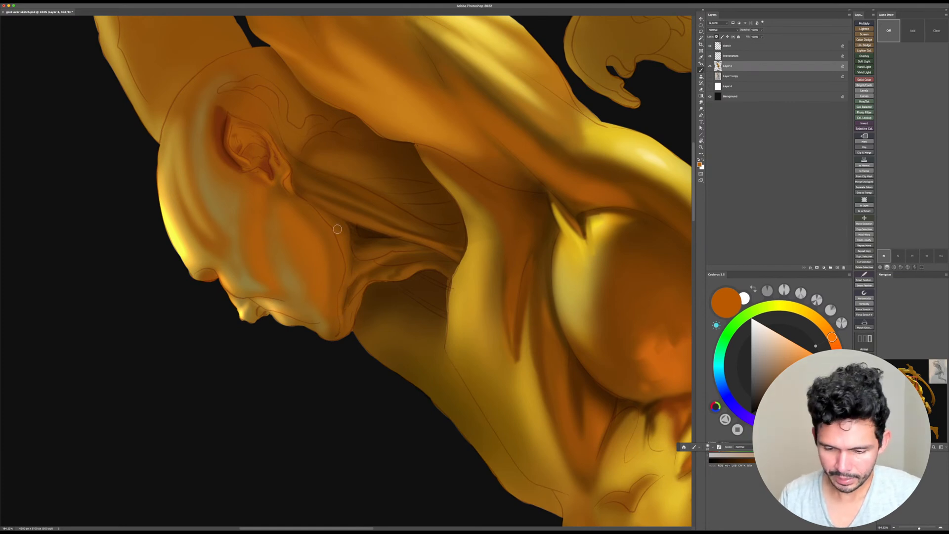
{"action": "key", "text": "r"}
{"action": "left_click_drag", "start_coordinate": [360, 249], "coordinate": [468, 298]}
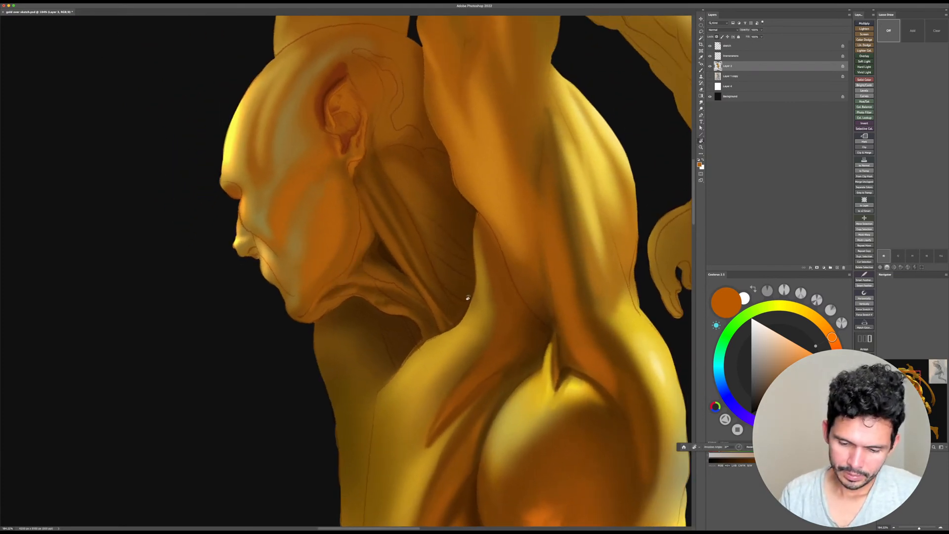
{"action": "key", "text": "b"}
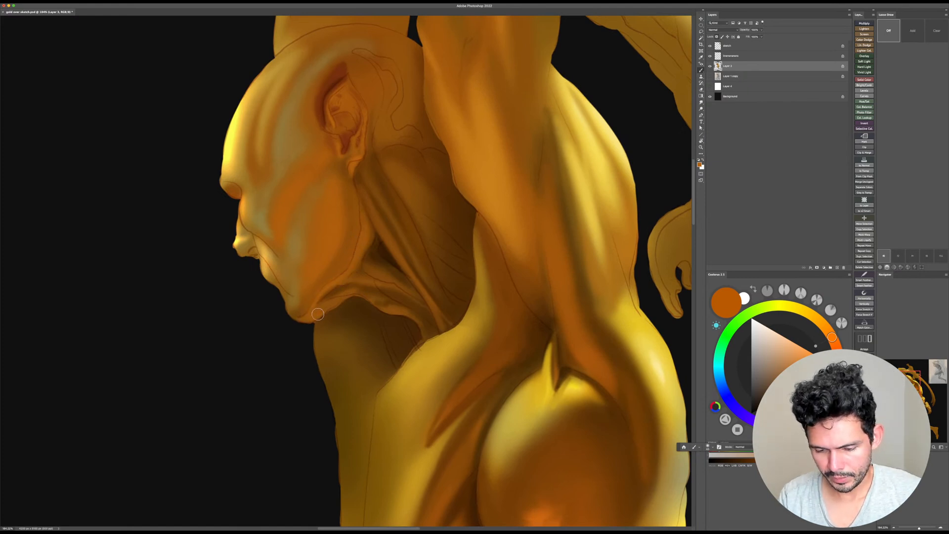
{"action": "key", "text": "bracketleft"}
{"action": "key", "text": "r"}
{"action": "mouse_move", "coordinate": [526, 282]}
{"action": "left_mouse_down"}
{"action": "mouse_move", "coordinate": [523, 233]}
{"action": "mouse_move", "coordinate": [500, 183]}
{"action": "left_mouse_up"}
{"action": "key", "text": "b"}
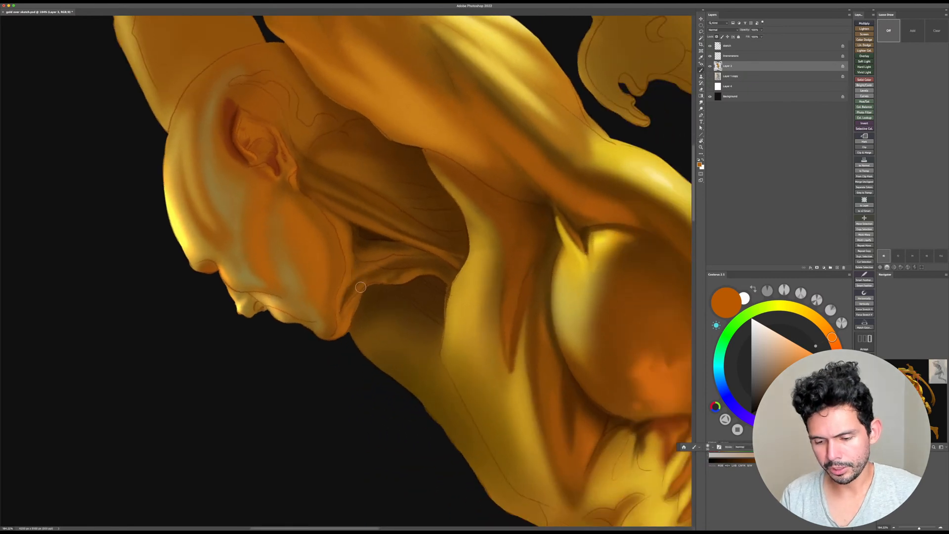
{"action": "key", "text": "r"}
{"action": "left_click_drag", "start_coordinate": [363, 288], "coordinate": [364, 287]}
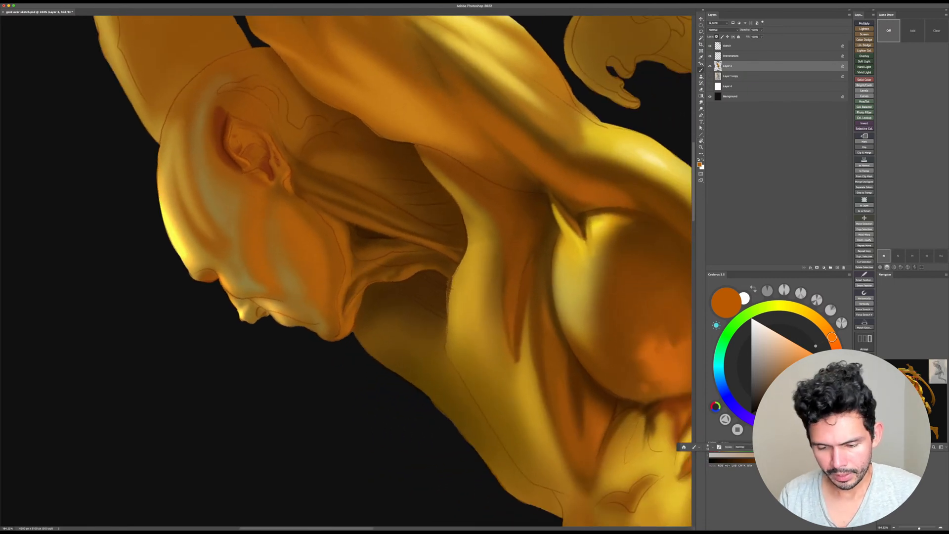
{"action": "mouse_move", "coordinate": [623, 274]}
{"action": "left_mouse_down"}
{"action": "mouse_move", "coordinate": [340, 271]}
{"action": "mouse_move", "coordinate": [353, 323]}
{"action": "left_mouse_up"}
{"action": "key", "text": "b"}
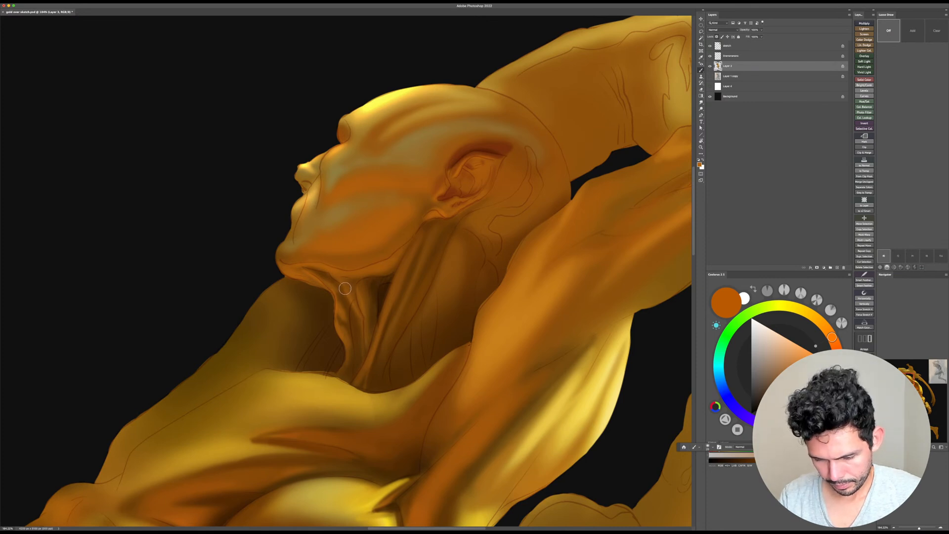
Step: Paint the orange tone down the front throat fold and save the document
{"action": "left_click_drag", "start_coordinate": [345, 288], "coordinate": [365, 335]}
{"action": "key", "text": "Escape"}
{"action": "key", "text": "z"}
{"action": "left_click_drag", "start_coordinate": [542, 317], "coordinate": [527, 315]}
{"action": "key", "text": "super+s"}
Step: Sample dark brown and reddish-brown tones from the hollow behind the throat and shade the folds beneath the jaw
{"action": "left_click_drag", "start_coordinate": [627, 246], "coordinate": [448, 352]}
{"action": "key", "text": "r"}
{"action": "key", "text": "z"}
{"action": "left_click_drag", "start_coordinate": [424, 224], "coordinate": [474, 237]}
{"action": "key", "text": "b"}
{"action": "key", "text": "z"}
{"action": "left_click_drag", "start_coordinate": [532, 256], "coordinate": [504, 262]}
{"action": "key", "text": "b"}
{"action": "left_click", "coordinate": [510, 252], "text": "alt"}
{"action": "left_click", "coordinate": [513, 251], "text": "alt"}
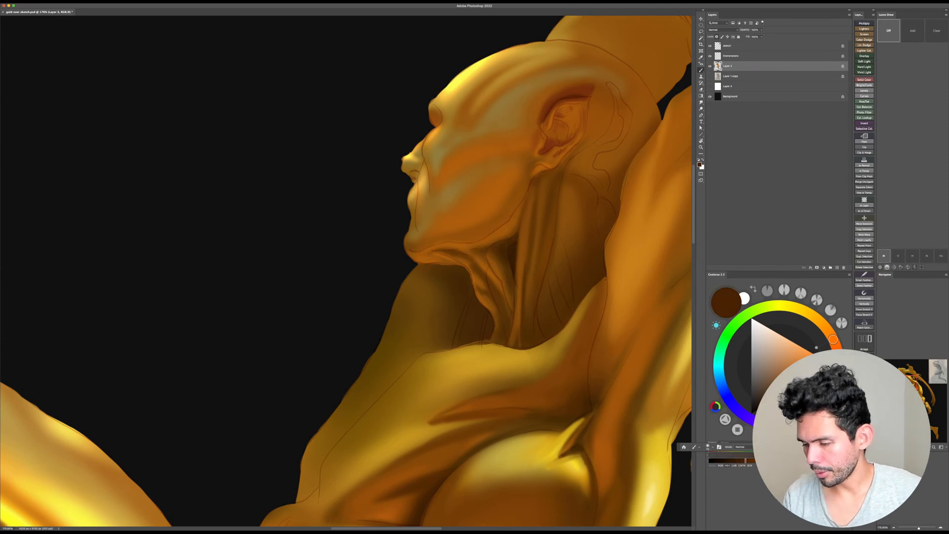
{"action": "left_click", "coordinate": [516, 241], "text": "alt"}
{"action": "left_click", "coordinate": [513, 248], "text": "alt"}
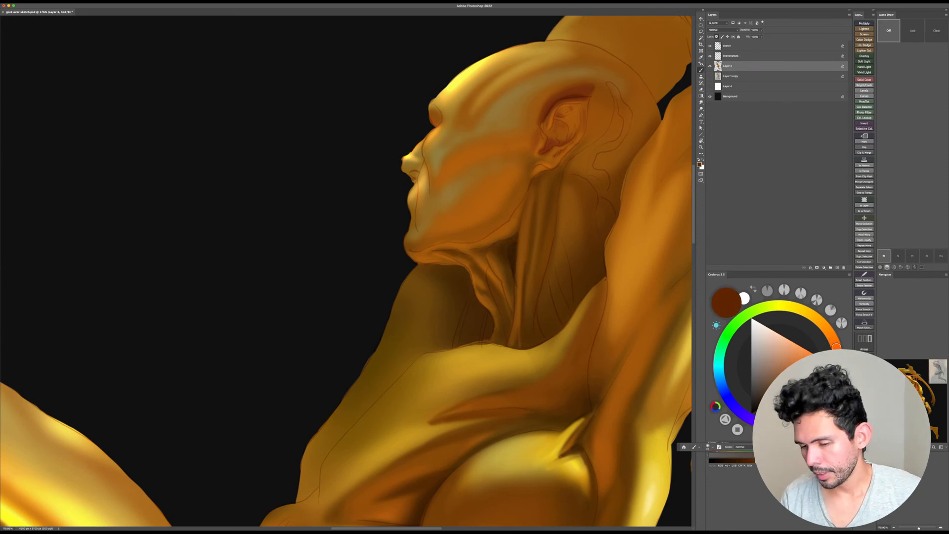
{"action": "key", "text": "]"}
{"action": "mouse_move", "coordinate": [493, 250]}
{"action": "left_mouse_down"}
{"action": "mouse_move", "coordinate": [477, 257]}
{"action": "mouse_move", "coordinate": [503, 250]}
{"action": "mouse_move", "coordinate": [493, 266]}
{"action": "left_mouse_up"}
{"action": "key", "text": "["}
{"action": "key", "text": "["}
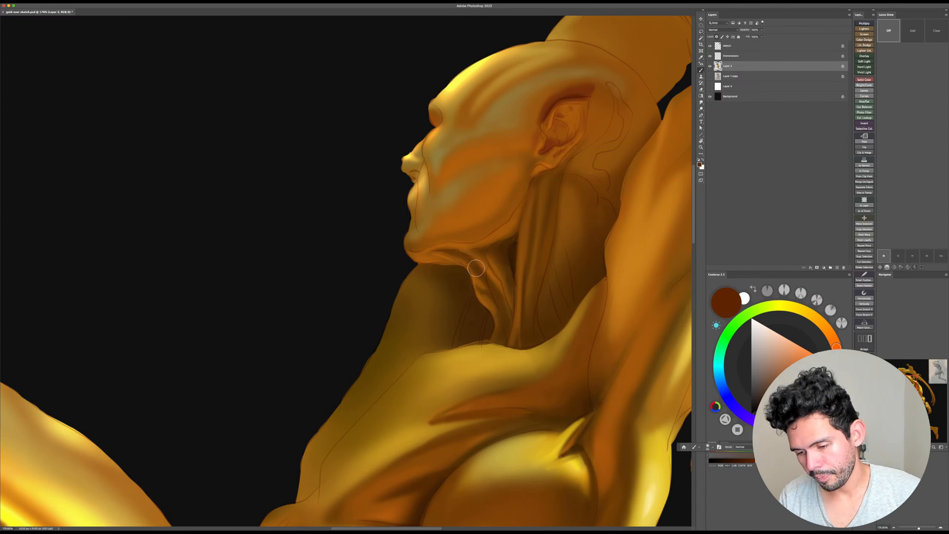
{"action": "key", "text": "r"}
{"action": "left_click_drag", "start_coordinate": [555, 248], "coordinate": [555, 294]}
{"action": "left_click_drag", "start_coordinate": [479, 281], "coordinate": [495, 310]}
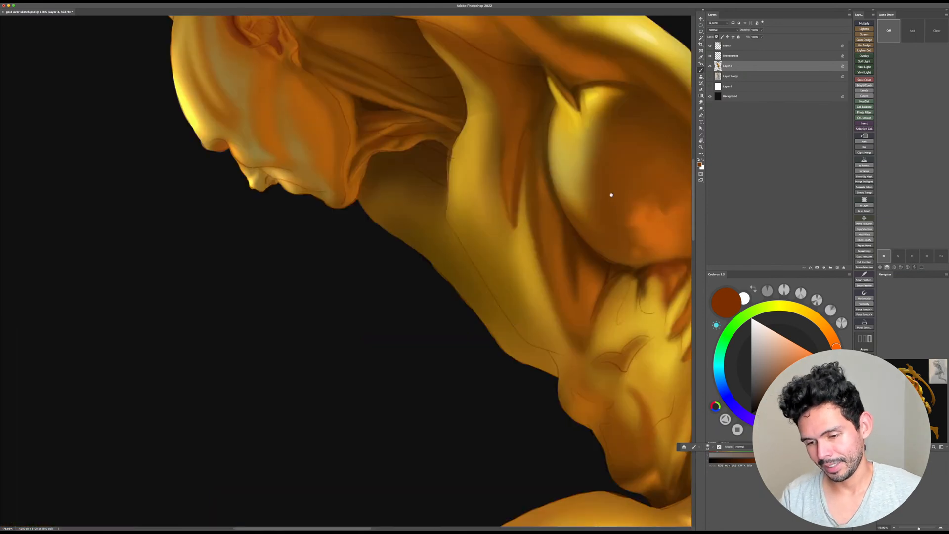
Step: Sample an orange-brown from the temple beside the ear, darken the brush colour and save the document
{"action": "left_click_drag", "start_coordinate": [611, 195], "coordinate": [523, 411]}
{"action": "left_click_drag", "start_coordinate": [589, 320], "coordinate": [531, 435]}
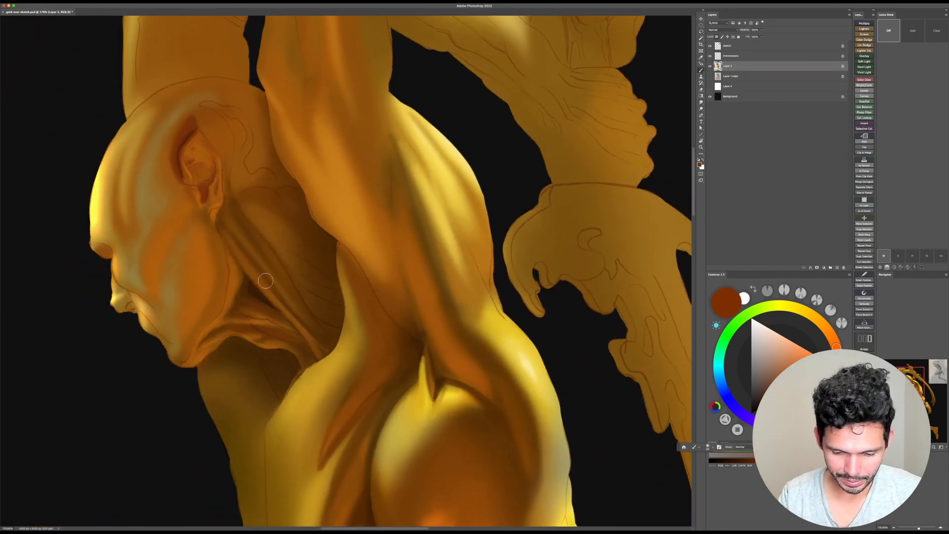
{"action": "mouse_move", "coordinate": [489, 285]}
{"action": "left_mouse_down"}
{"action": "mouse_move", "coordinate": [485, 275]}
{"action": "mouse_move", "coordinate": [339, 269]}
{"action": "mouse_move", "coordinate": [356, 241]}
{"action": "left_mouse_up"}
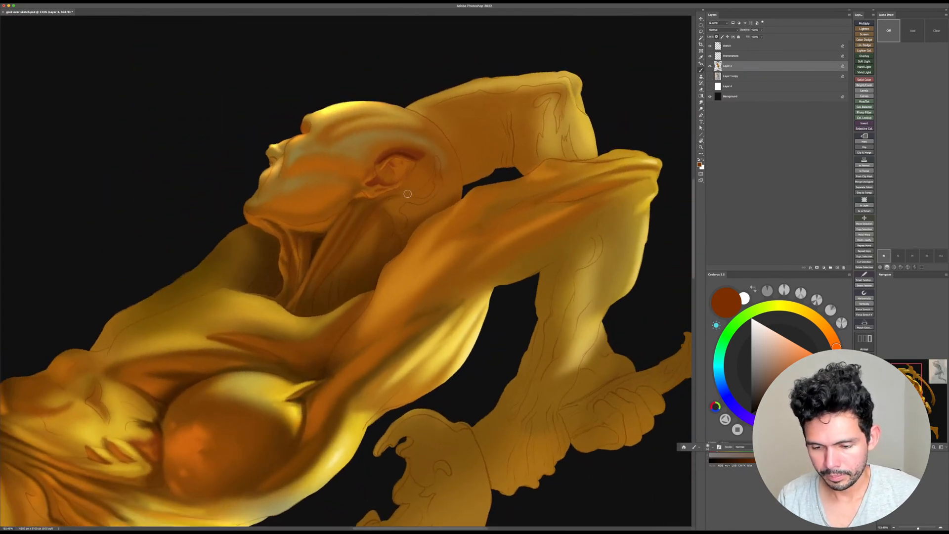
{"action": "left_click_drag", "start_coordinate": [408, 194], "coordinate": [327, 262]}
{"action": "mouse_move", "coordinate": [479, 358]}
{"action": "left_mouse_down"}
{"action": "mouse_move", "coordinate": [343, 264]}
{"action": "mouse_move", "coordinate": [442, 300]}
{"action": "mouse_move", "coordinate": [534, 257]}
{"action": "mouse_move", "coordinate": [629, 282]}
{"action": "mouse_move", "coordinate": [343, 271]}
{"action": "mouse_move", "coordinate": [395, 425]}
{"action": "left_mouse_up"}
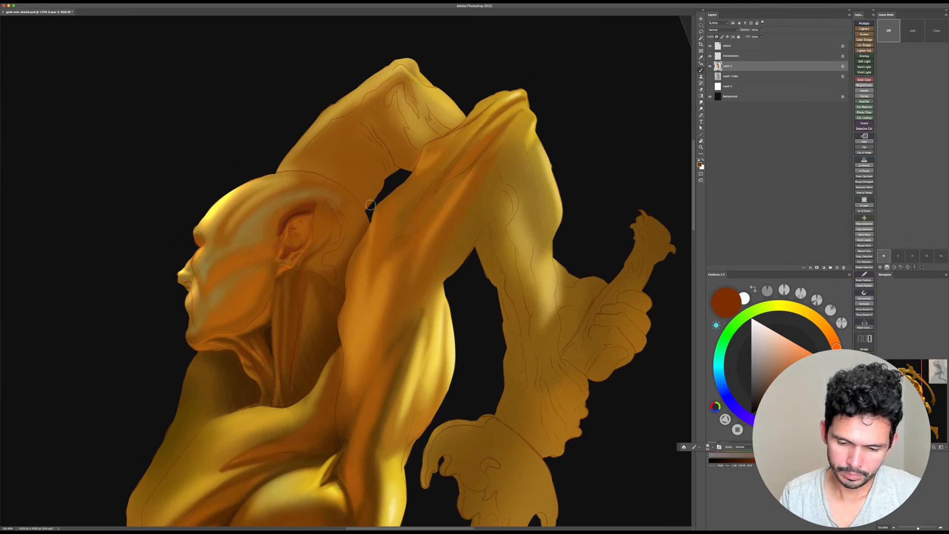
{"action": "left_click_drag", "start_coordinate": [370, 204], "coordinate": [270, 262]}
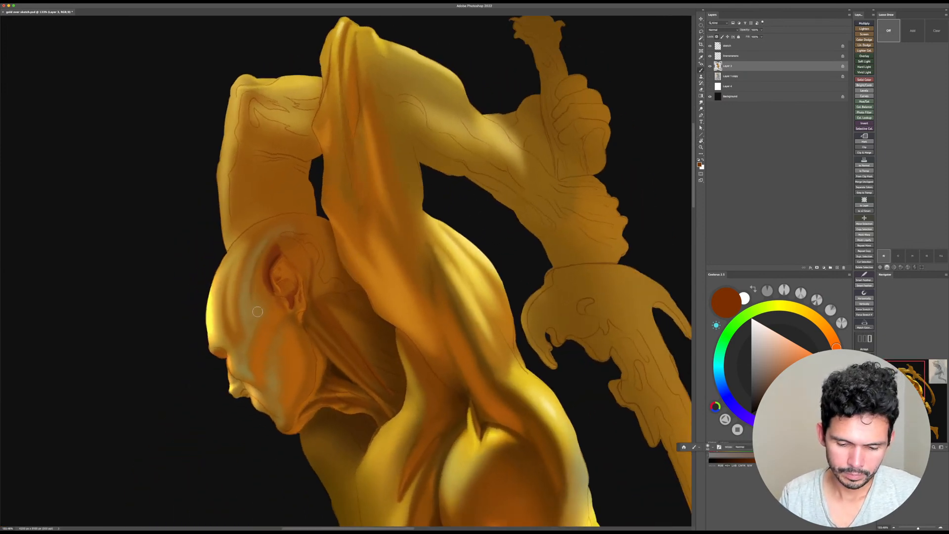
{"action": "key", "text": "["}
{"action": "left_click", "coordinate": [265, 290], "text": "alt"}
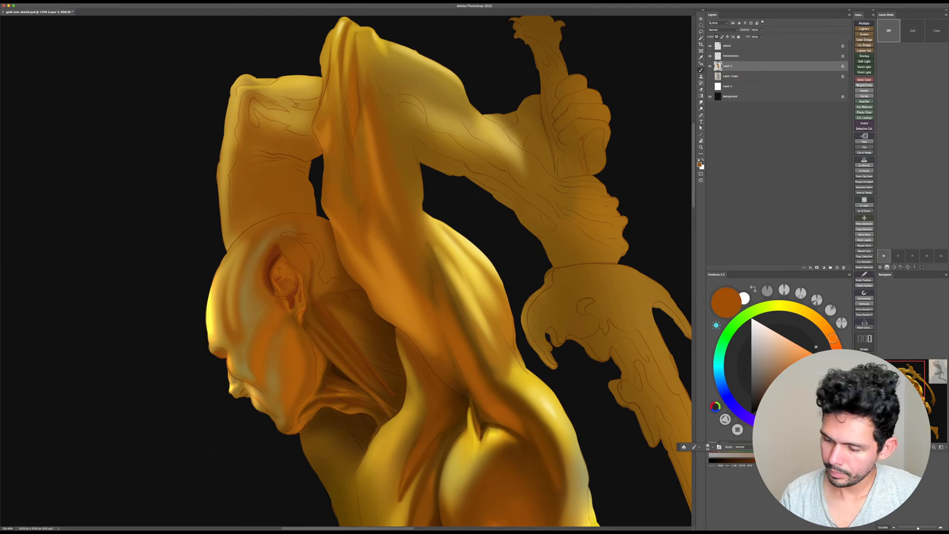
{"action": "left_click", "coordinate": [802, 384]}
{"action": "left_click", "coordinate": [795, 388]}
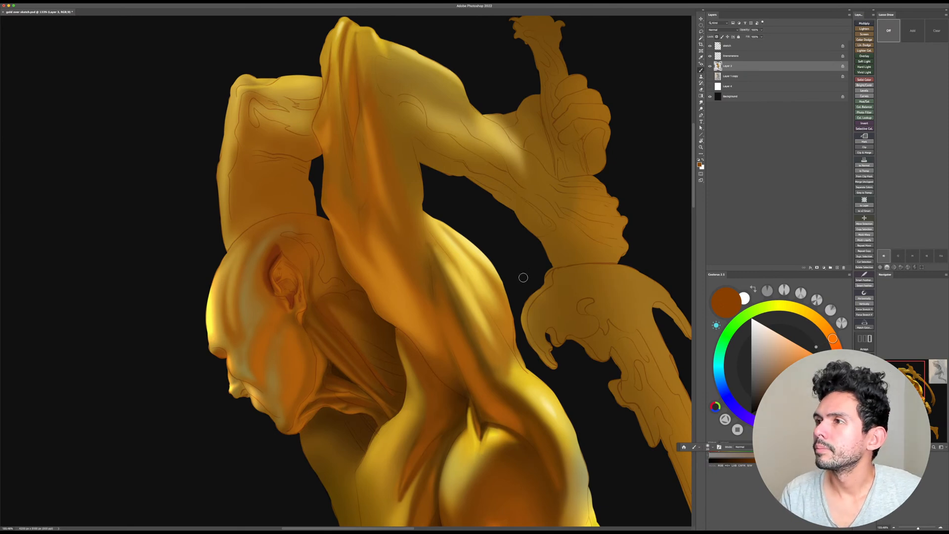
{"action": "mouse_move", "coordinate": [523, 277]}
{"action": "left_mouse_down"}
{"action": "mouse_move", "coordinate": [589, 314]}
{"action": "mouse_move", "coordinate": [547, 344]}
{"action": "left_mouse_up"}
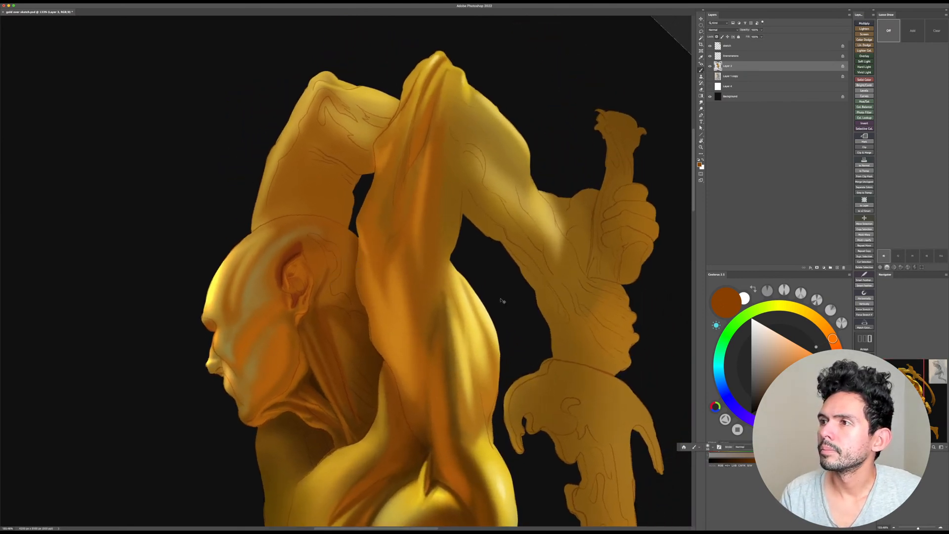
{"action": "key", "text": "super+s"}
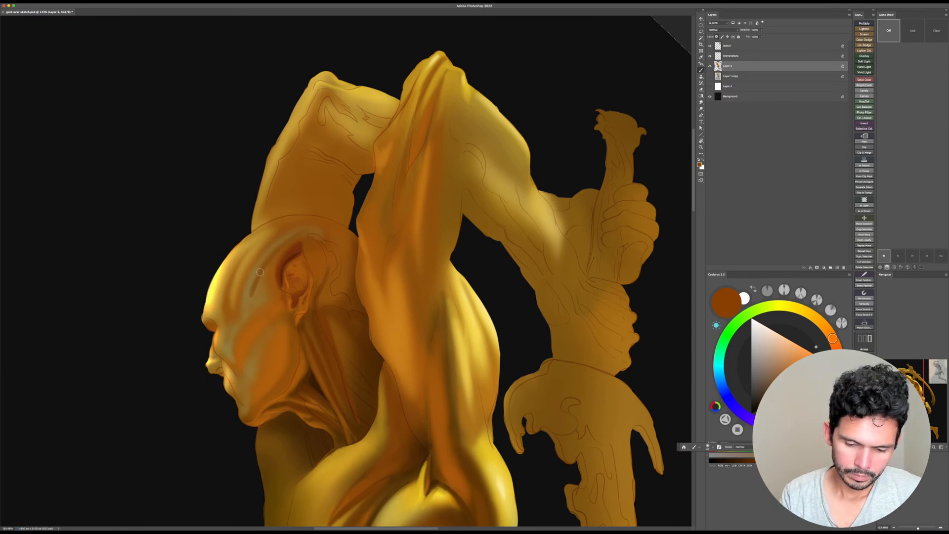
Step: Sample muted brown, orange and light golden tones from the temple and crown to blend the streaks on the head
{"action": "left_click", "coordinate": [249, 300], "text": "alt"}
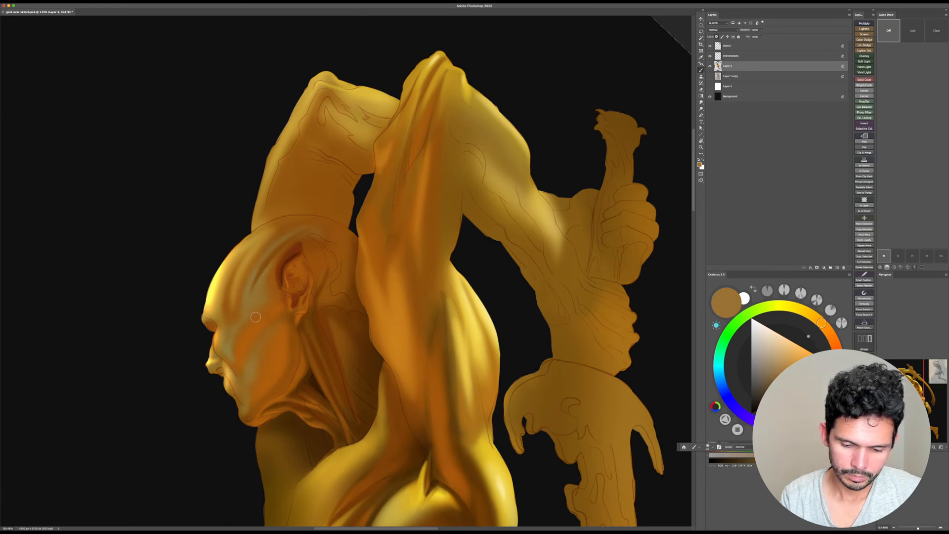
{"action": "left_click_drag", "start_coordinate": [431, 238], "coordinate": [458, 223]}
{"action": "left_click", "coordinate": [303, 198], "text": "alt"}
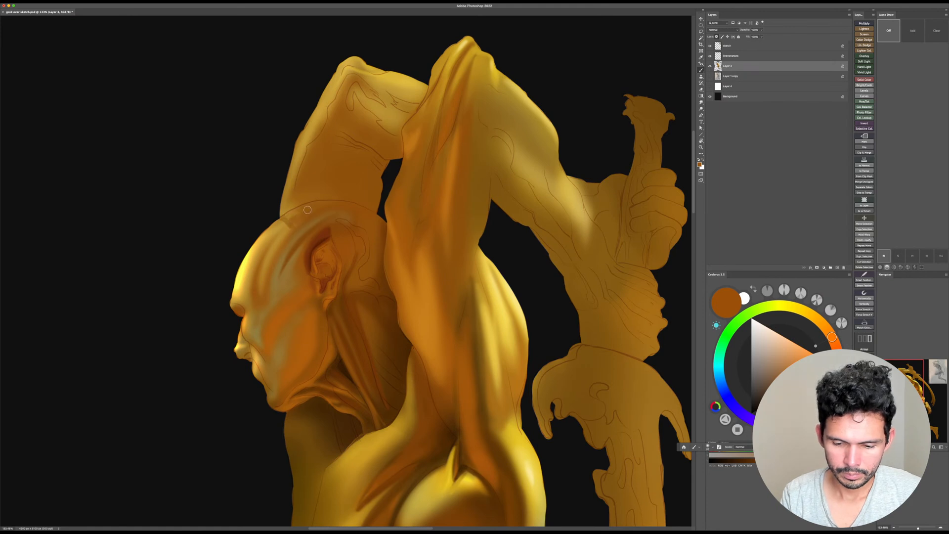
{"action": "left_click", "coordinate": [286, 224], "text": "alt"}
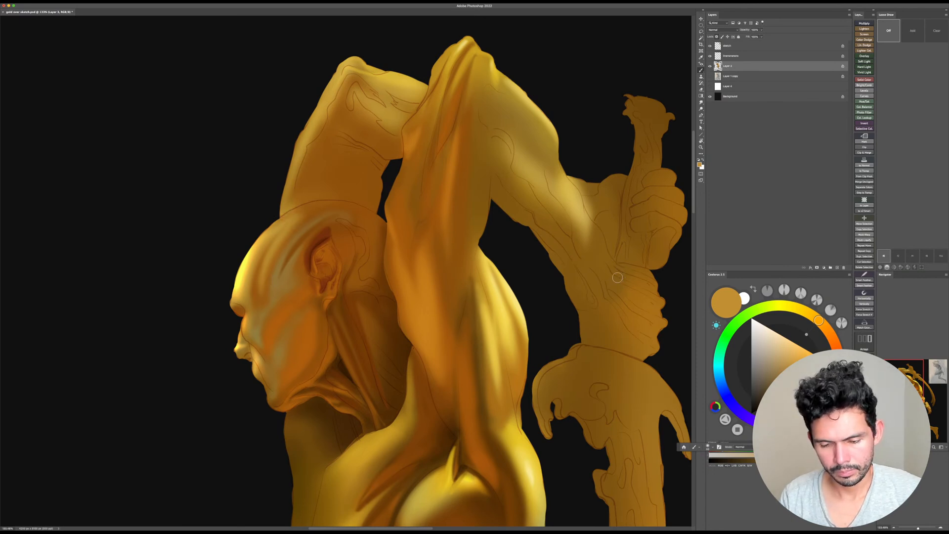
Step: Sample a reddish brown above the ear, darken it and shade the upper edge of the skull
{"action": "left_click_drag", "start_coordinate": [587, 291], "coordinate": [578, 291]}
{"action": "left_click", "coordinate": [341, 239], "text": "alt"}
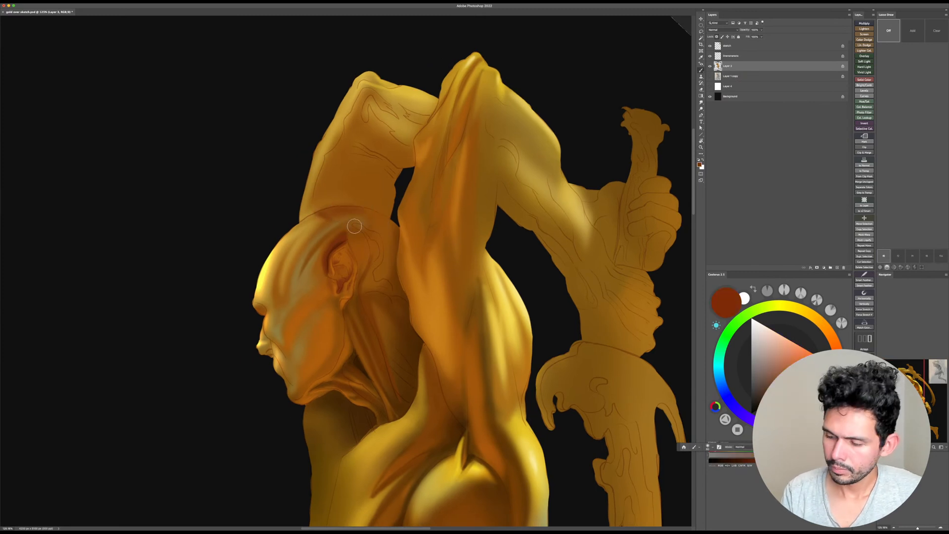
{"action": "left_click_drag", "start_coordinate": [769, 460], "coordinate": [740, 461]}
{"action": "left_click_drag", "start_coordinate": [324, 216], "coordinate": [360, 213]}
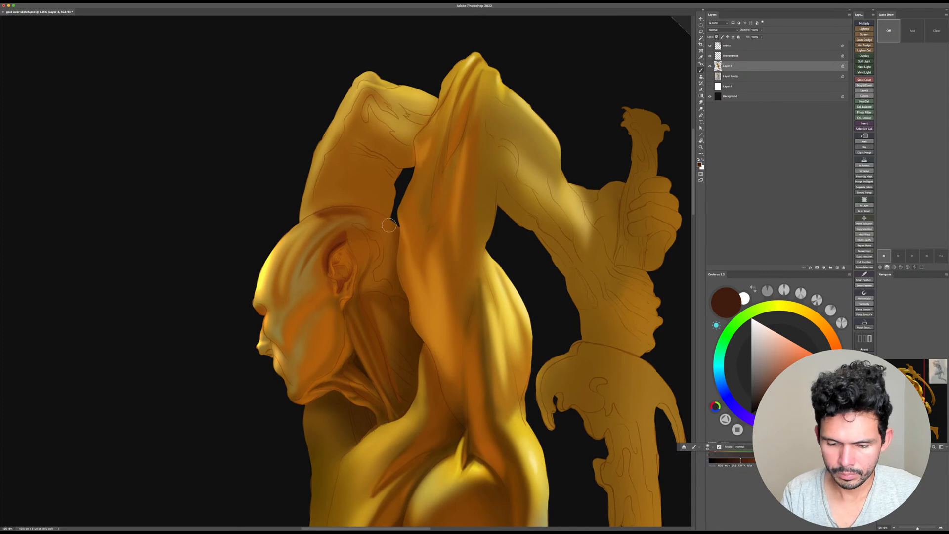
Step: Undo the last two brush strokes on the back of the head
{"action": "key", "text": "r"}
{"action": "left_click_drag", "start_coordinate": [527, 261], "coordinate": [448, 133]}
{"action": "key", "text": "bracketright"}
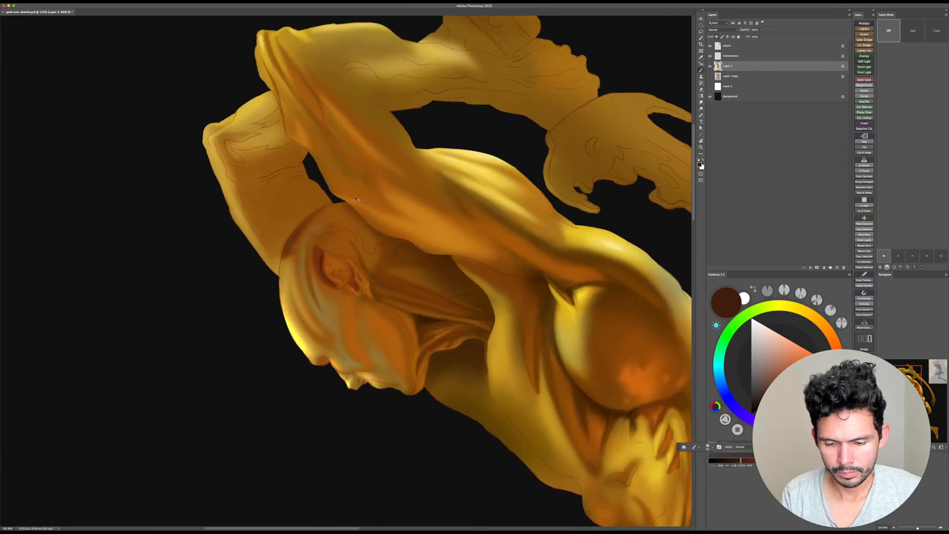
{"action": "key", "text": "super+z"}
{"action": "key", "text": "super+z"}
Step: Save the document and make a Lasso selection around the top and back of the head along the skull's contour
{"action": "key", "text": "l"}
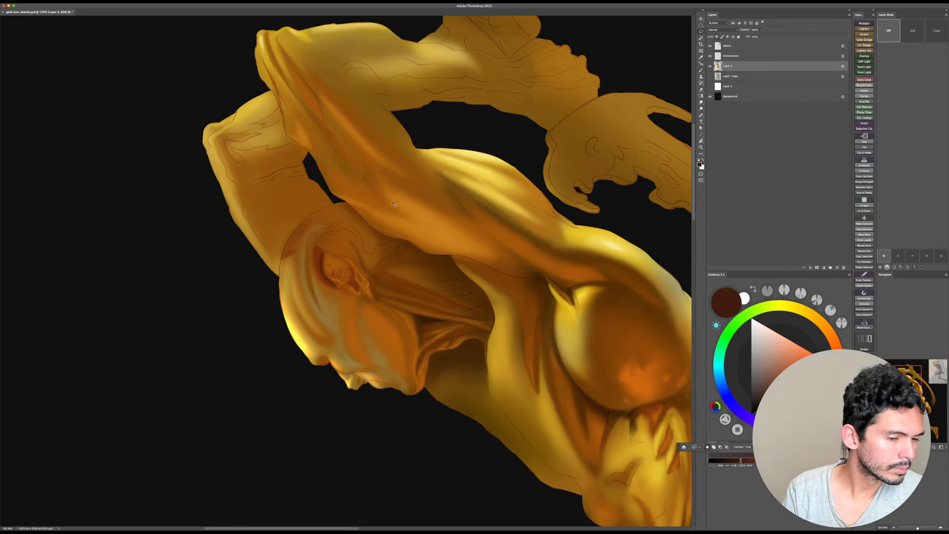
{"action": "key", "text": "super+s"}
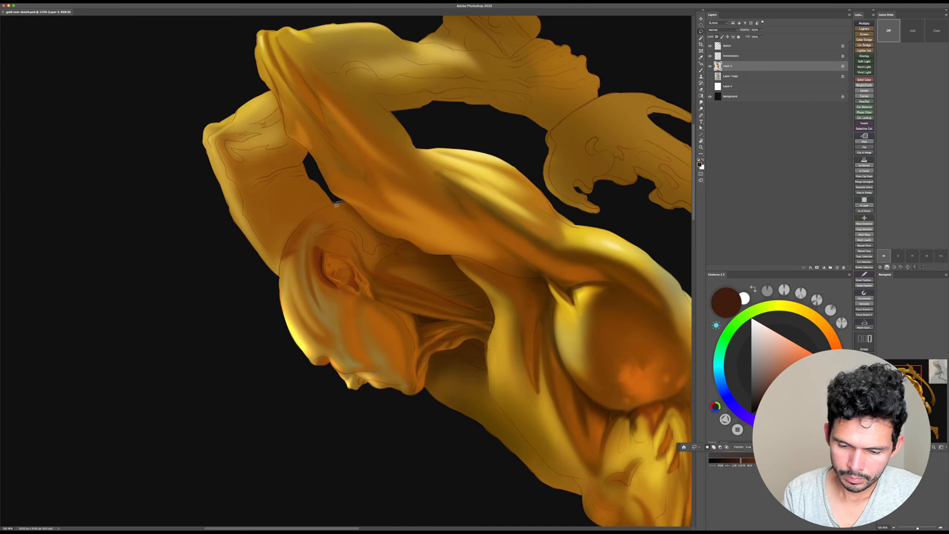
{"action": "mouse_move", "coordinate": [280, 280]}
{"action": "left_mouse_down"}
{"action": "mouse_move", "coordinate": [369, 232]}
{"action": "mouse_move", "coordinate": [341, 201]}
{"action": "left_mouse_up"}
Step: Shade the selected skull's upper rim dark brown with a much larger soft brush and clear the selection
{"action": "key", "text": "b"}
{"action": "key", "text": "bracketright"}
{"action": "key", "text": "bracketright"}
{"action": "key", "text": "bracketright"}
{"action": "key", "text": "bracketright"}
{"action": "key", "text": "bracketright"}
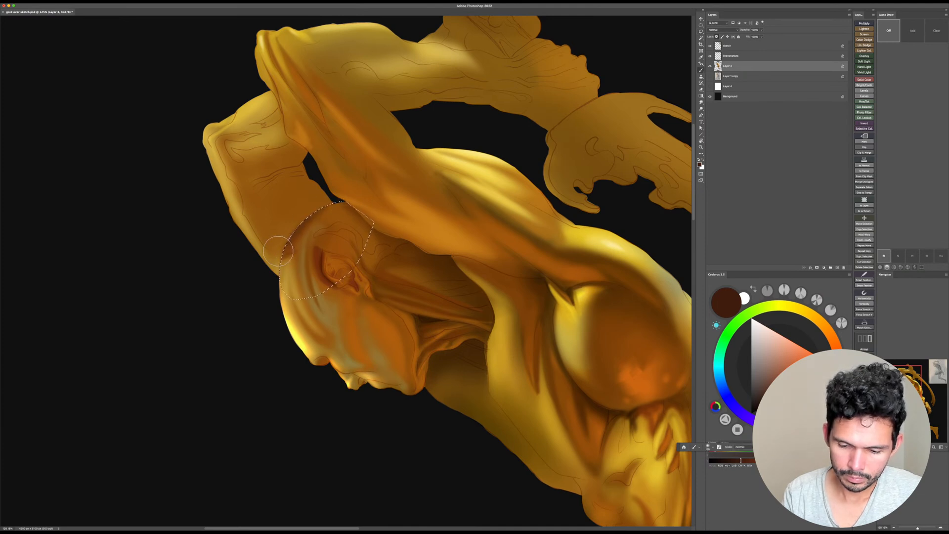
{"action": "left_click_drag", "start_coordinate": [284, 245], "coordinate": [366, 197]}
{"action": "key", "text": "r"}
{"action": "left_click_drag", "start_coordinate": [493, 242], "coordinate": [497, 261]}
{"action": "key", "text": "bracketright"}
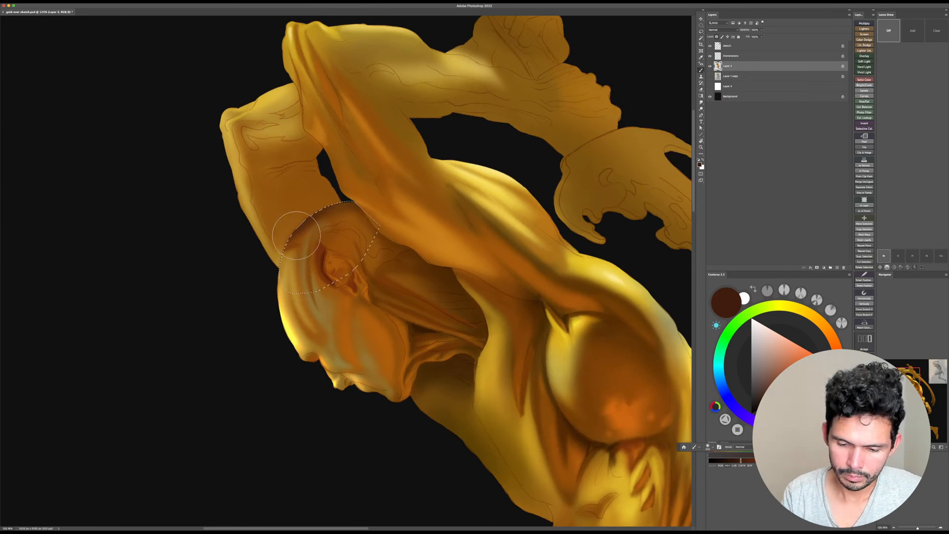
{"action": "left_click_drag", "start_coordinate": [297, 235], "coordinate": [384, 200]}
{"action": "key", "text": "super+d"}
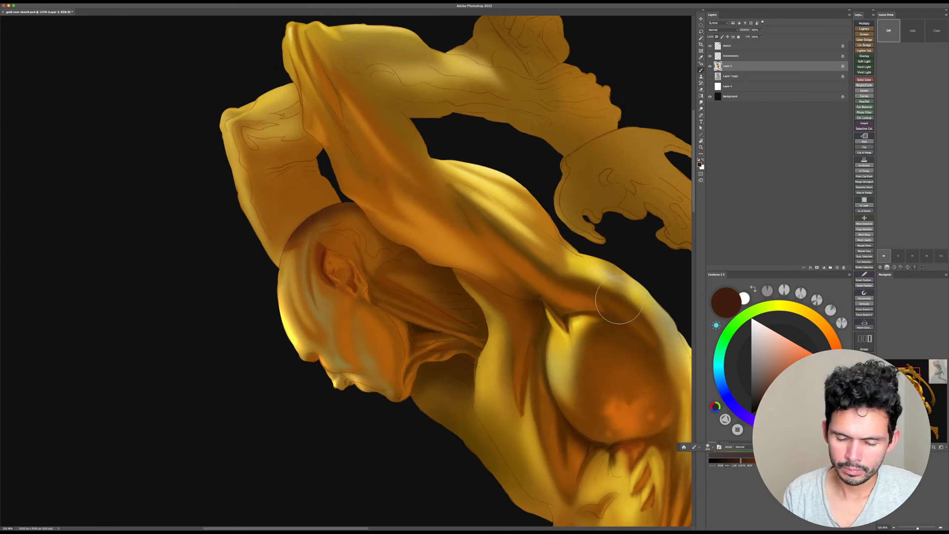
Step: Sample a golden brown from the outer edge of the raised upper arm and adjust the brush colour to refine that edge
{"action": "key", "text": "r"}
{"action": "left_click_drag", "start_coordinate": [648, 252], "coordinate": [507, 260]}
{"action": "key", "text": "z"}
{"action": "left_click_drag", "start_coordinate": [507, 259], "coordinate": [501, 259]}
{"action": "key", "text": "b"}
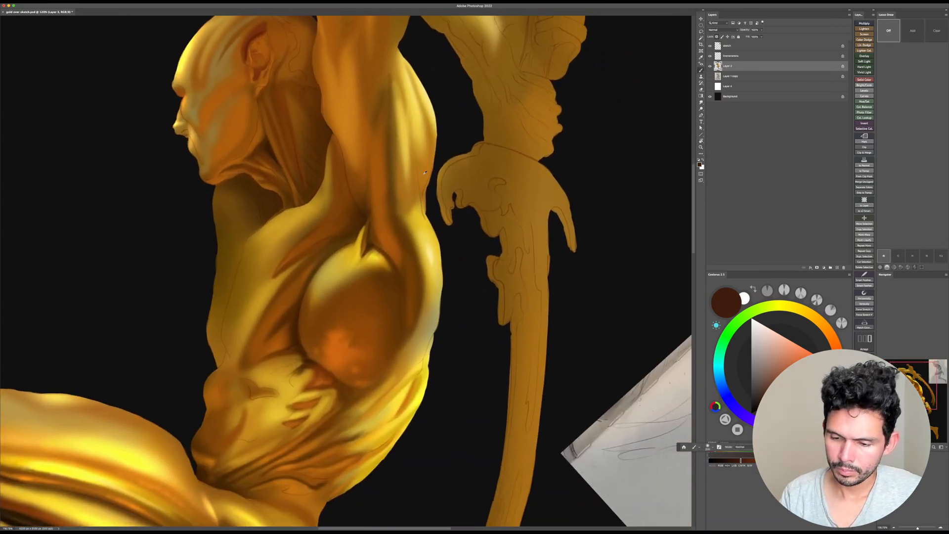
{"action": "left_click", "coordinate": [423, 174], "text": "alt"}
{"action": "left_click", "coordinate": [799, 385]}
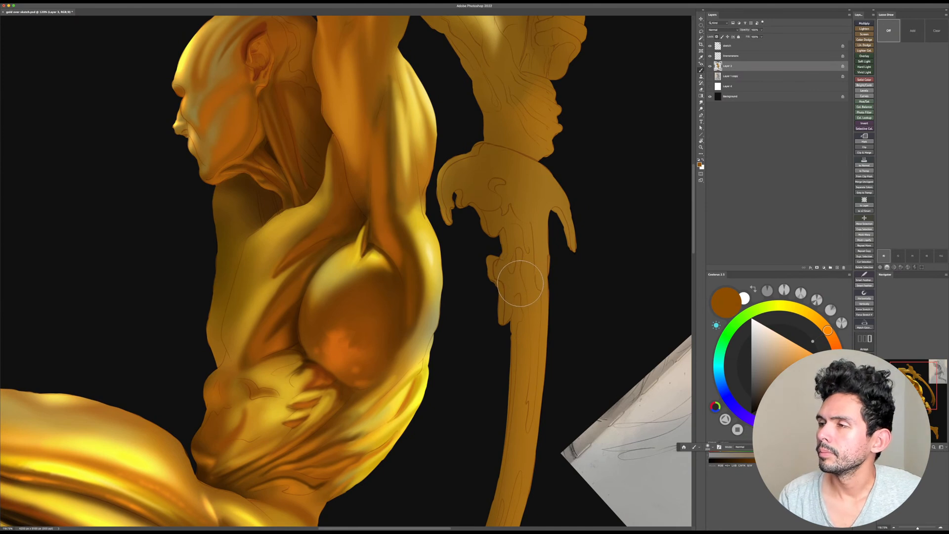
{"action": "left_click_drag", "start_coordinate": [520, 283], "coordinate": [512, 325]}
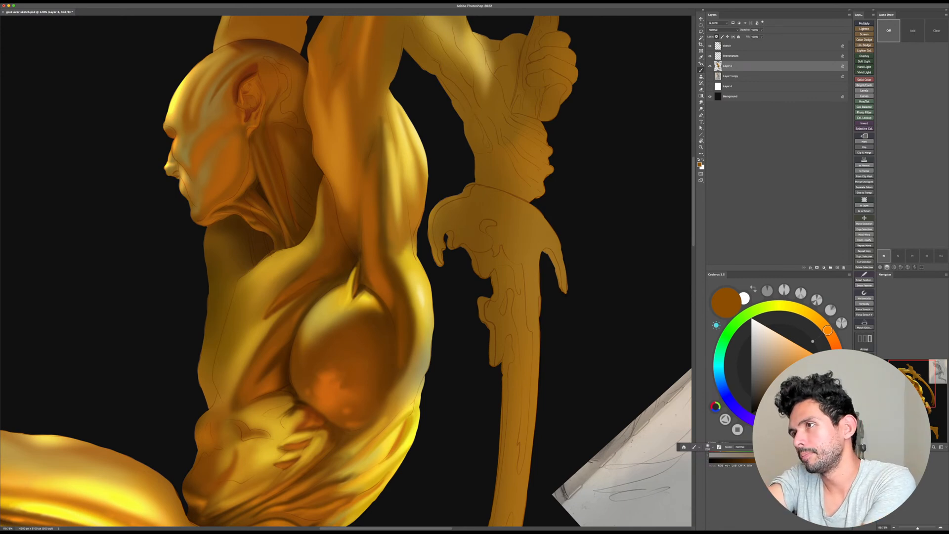
Step: Sample a dark brown beside the back's outer edge and adjust the brush colour to a mid orange-brown
{"action": "key", "text": "super+Tab"}
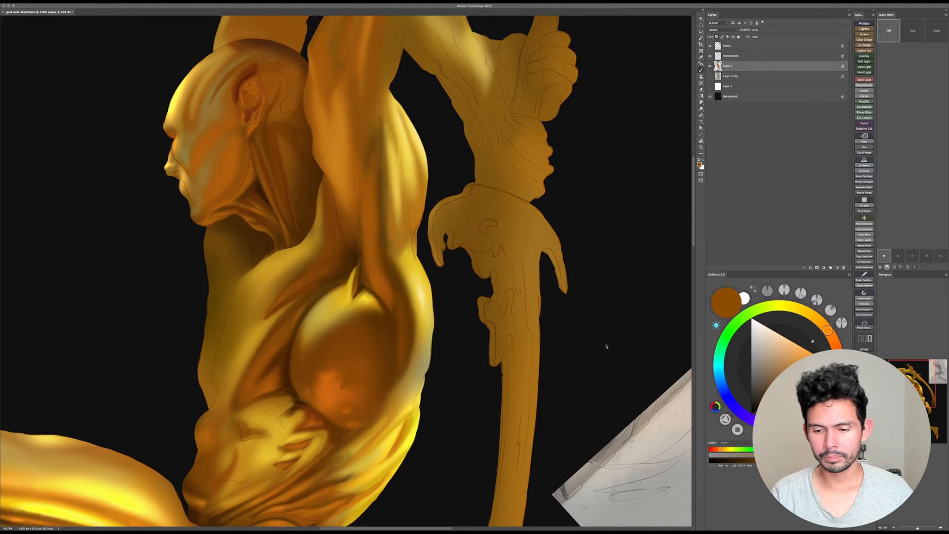
{"action": "left_click", "coordinate": [438, 311]}
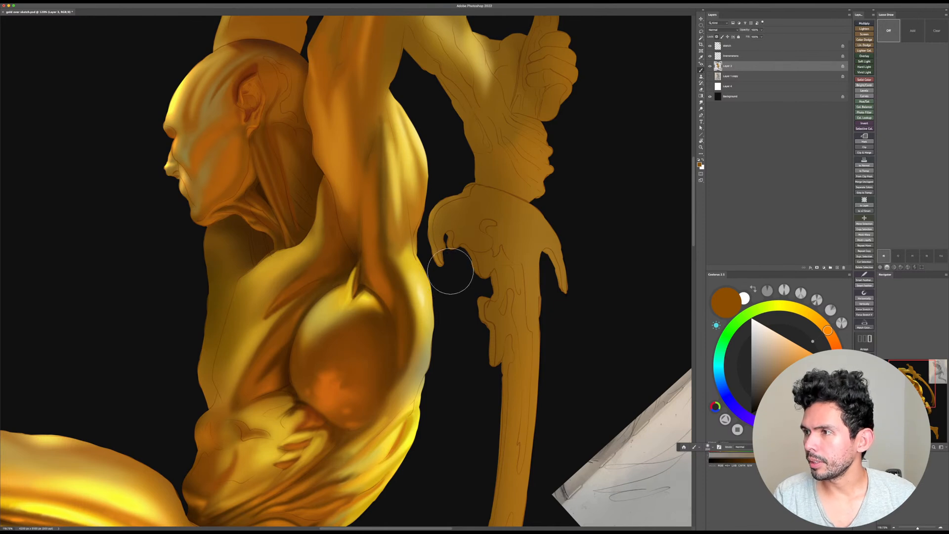
{"action": "left_click", "coordinate": [409, 328], "text": "alt"}
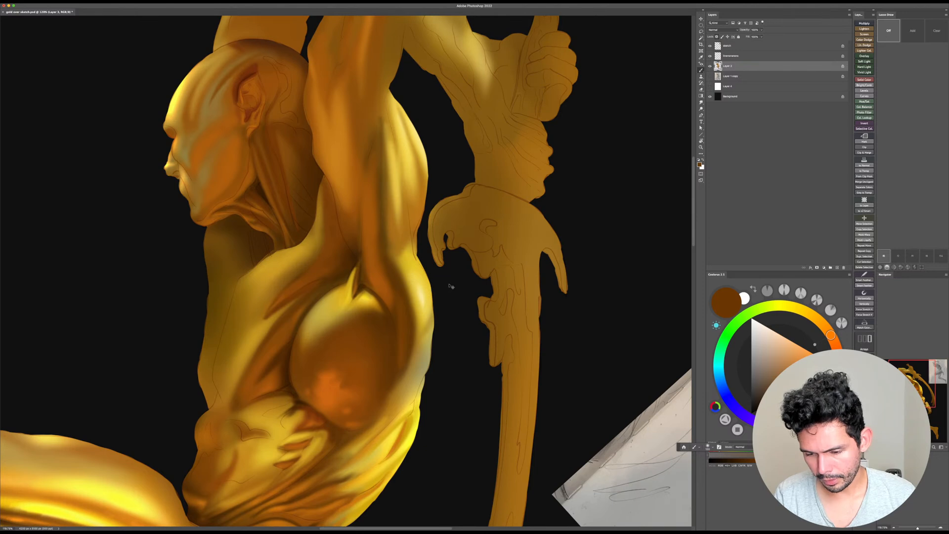
{"action": "left_click", "coordinate": [434, 299], "text": "alt"}
{"action": "left_click", "coordinate": [821, 323]}
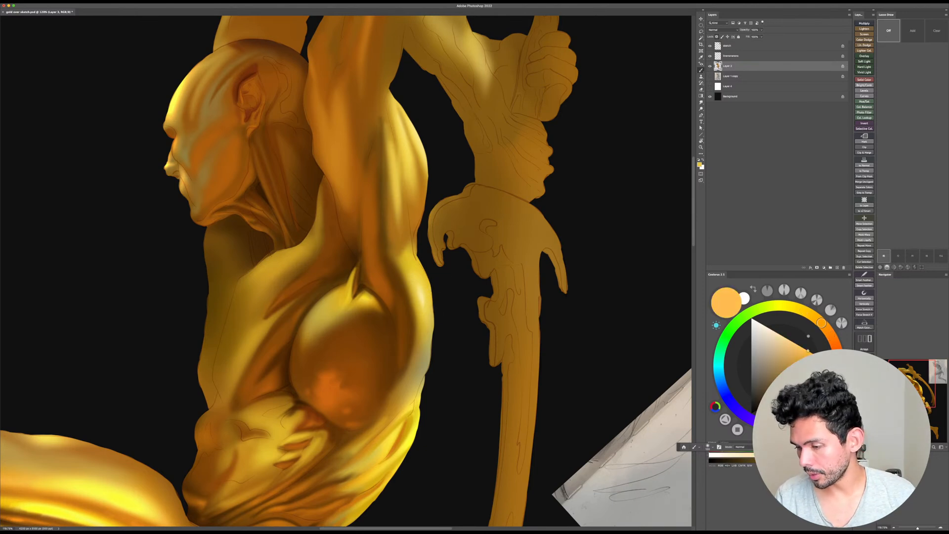
{"action": "left_click", "coordinate": [809, 373]}
{"action": "left_click_drag", "start_coordinate": [824, 326], "coordinate": [829, 333]}
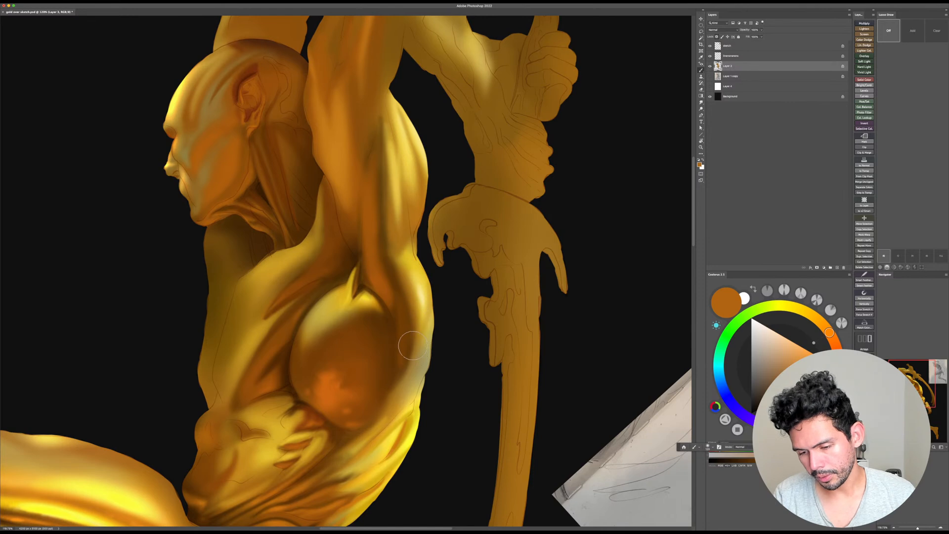
Step: Resize the soft brush and shade the back's outer edge below the shoulder with the orange-brown
{"action": "key", "text": "bracketright"}
{"action": "key", "text": "bracketright"}
{"action": "key", "text": "bracketright"}
{"action": "key", "text": "bracketright"}
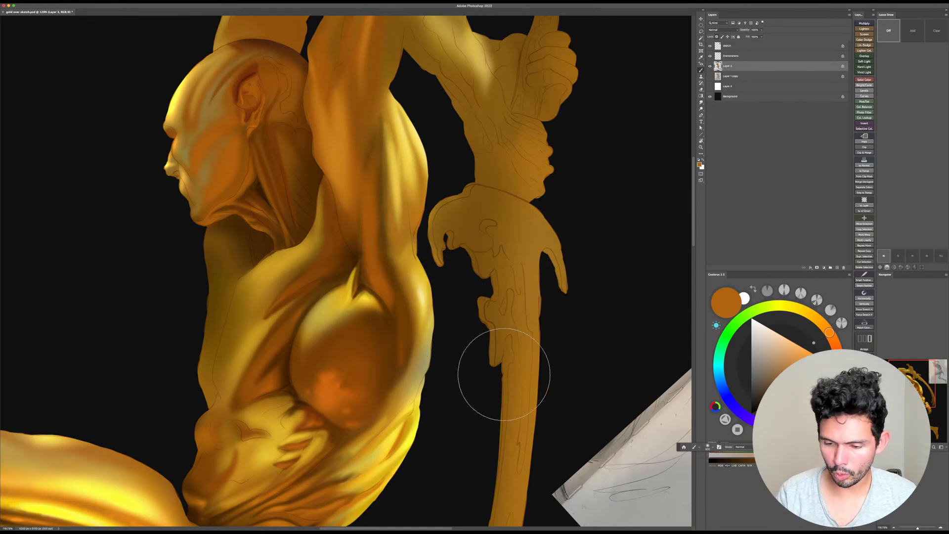
{"action": "key", "text": "bracketleft"}
{"action": "key", "text": "bracketleft"}
{"action": "key", "text": "bracketleft"}
{"action": "key", "text": "bracketleft"}
{"action": "key", "text": "bracketleft"}
{"action": "key", "text": "bracketleft"}
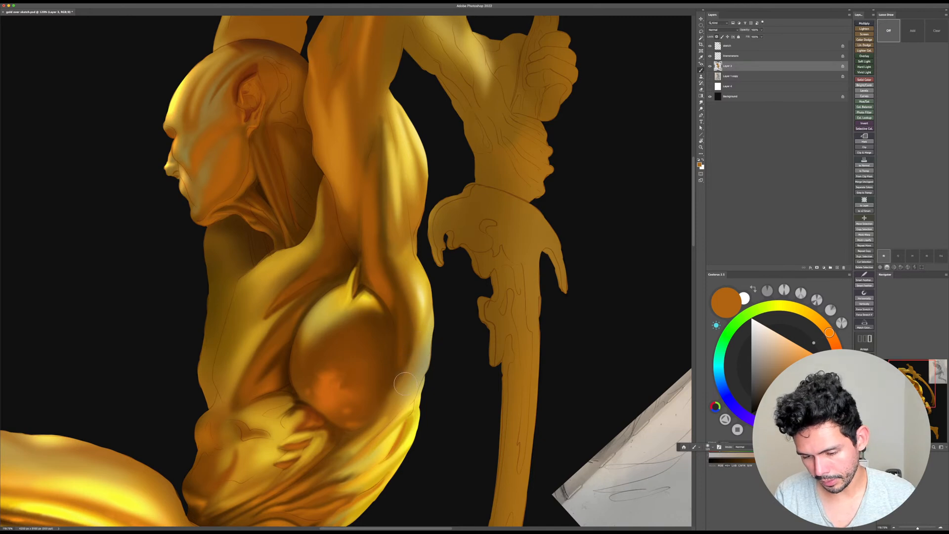
{"action": "key", "text": "bracketright"}
{"action": "key", "text": "bracketright"}
{"action": "key", "text": "bracketright"}
{"action": "key", "text": "bracketleft"}
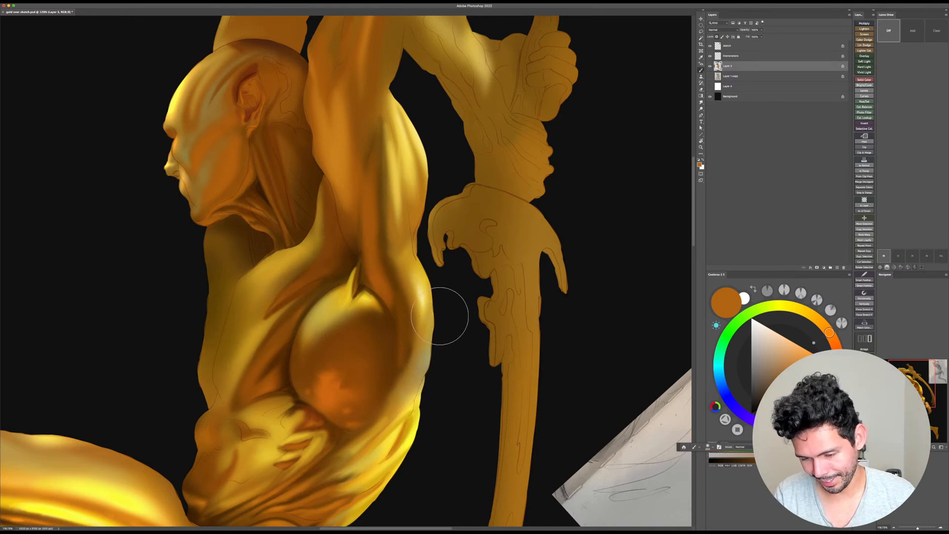
{"action": "left_click_drag", "start_coordinate": [448, 316], "coordinate": [435, 364]}
Step: Refine the back's outer edge below the raised shoulder with a smaller brush, using yellows and muted gold sampled from the shoulder
{"action": "left_click", "coordinate": [427, 313], "text": "alt"}
{"action": "key", "text": "bracketleft"}
{"action": "key", "text": "bracketleft"}
{"action": "key", "text": "bracketleft"}
{"action": "key", "text": "bracketleft"}
{"action": "key", "text": "bracketleft"}
{"action": "key", "text": "bracketleft"}
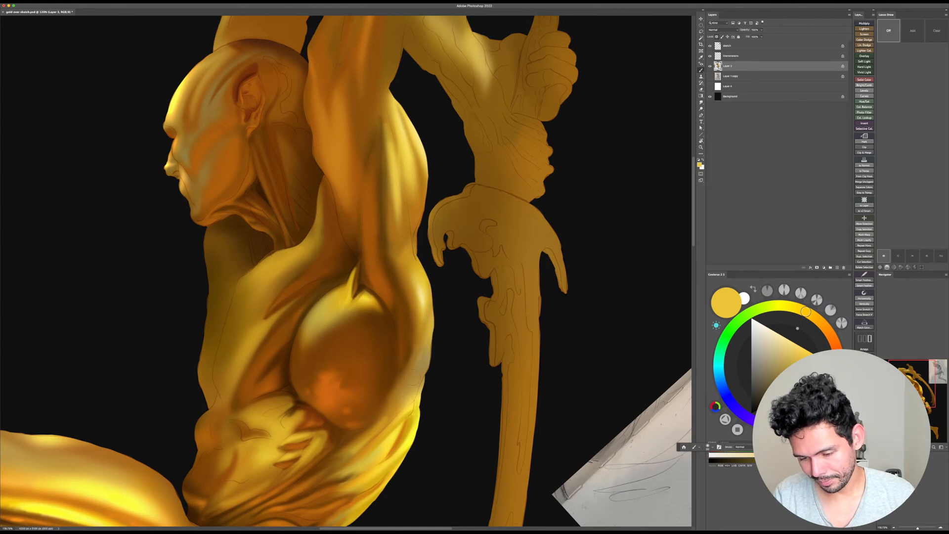
{"action": "key", "text": "Escape"}
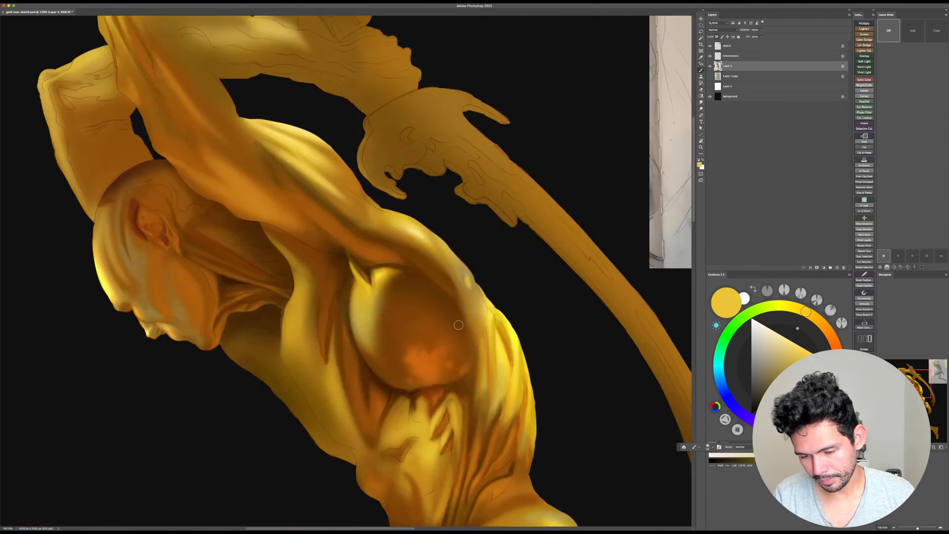
{"action": "left_click_drag", "start_coordinate": [572, 334], "coordinate": [562, 359]}
{"action": "left_click", "coordinate": [455, 292], "text": "alt"}
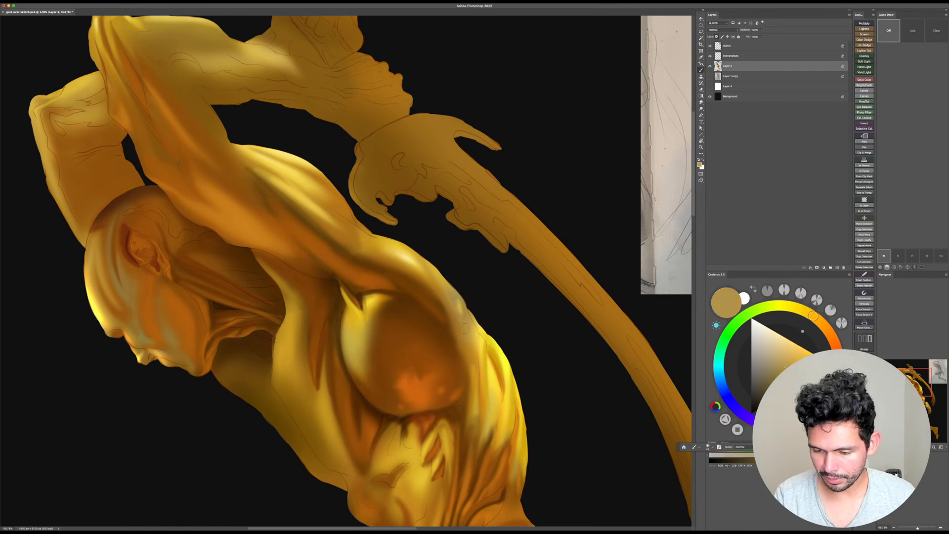
{"action": "left_click", "coordinate": [403, 250], "text": "alt"}
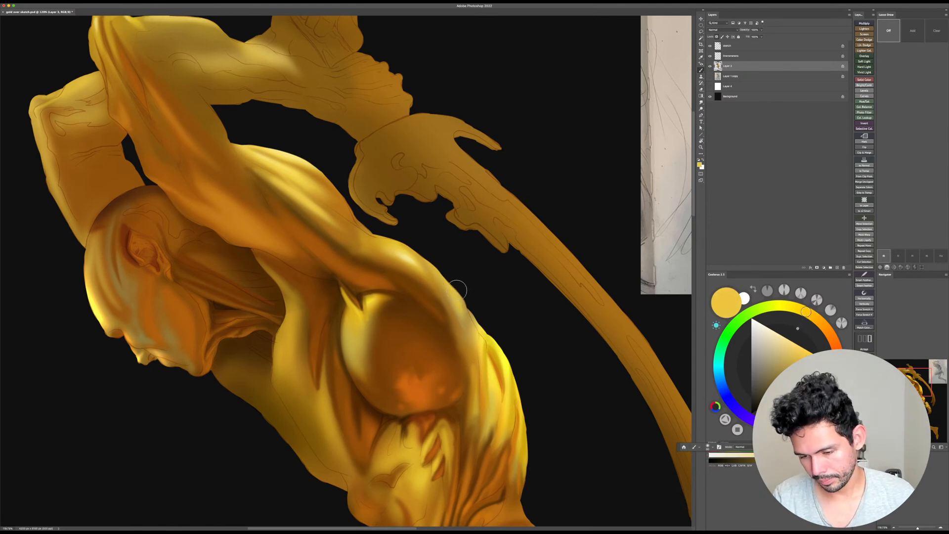
Step: Lighten the brush colour to pale yellow and paint a small highlight along the shoulder's outer edge
{"action": "left_click", "coordinate": [784, 338]}
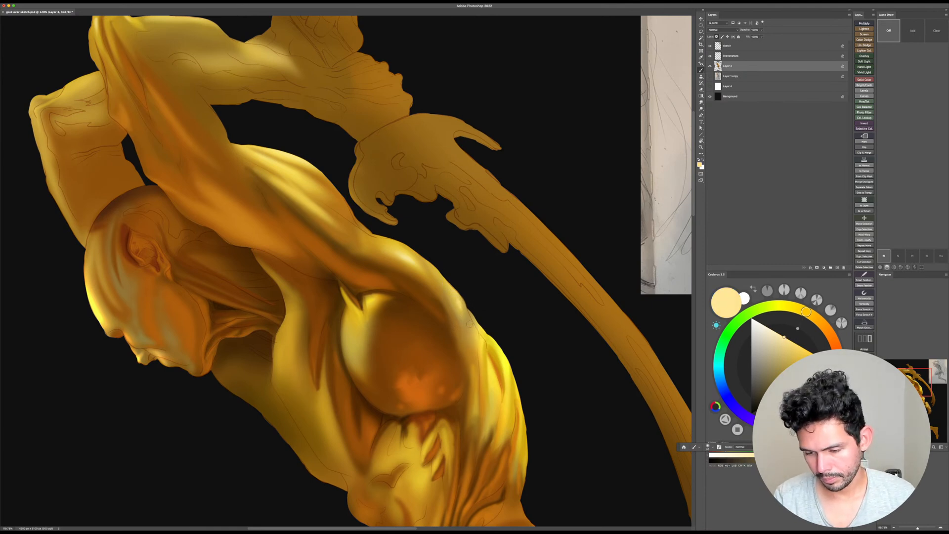
{"action": "left_click", "coordinate": [790, 340]}
{"action": "key", "text": "bracketleft"}
{"action": "key", "text": "bracketleft"}
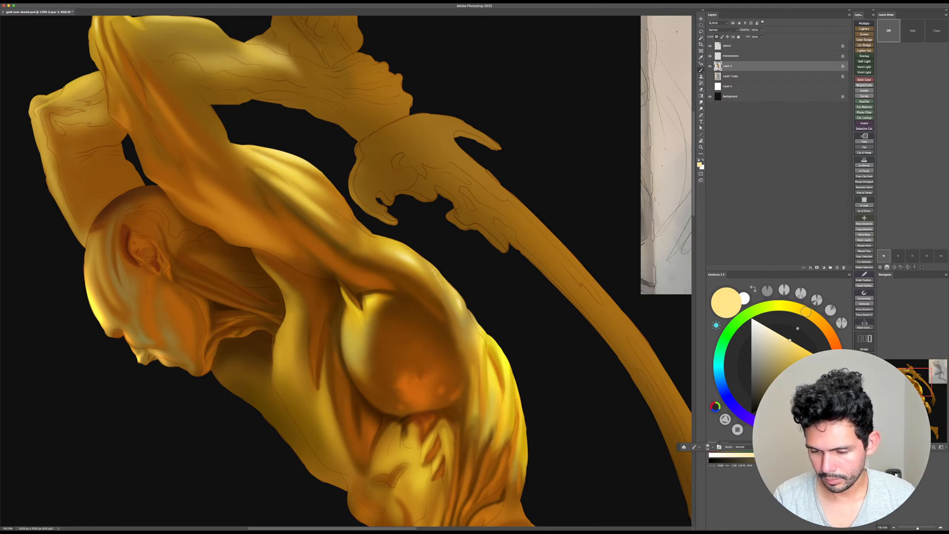
{"action": "key", "text": "bracketright"}
{"action": "left_click_drag", "start_coordinate": [433, 269], "coordinate": [444, 290]}
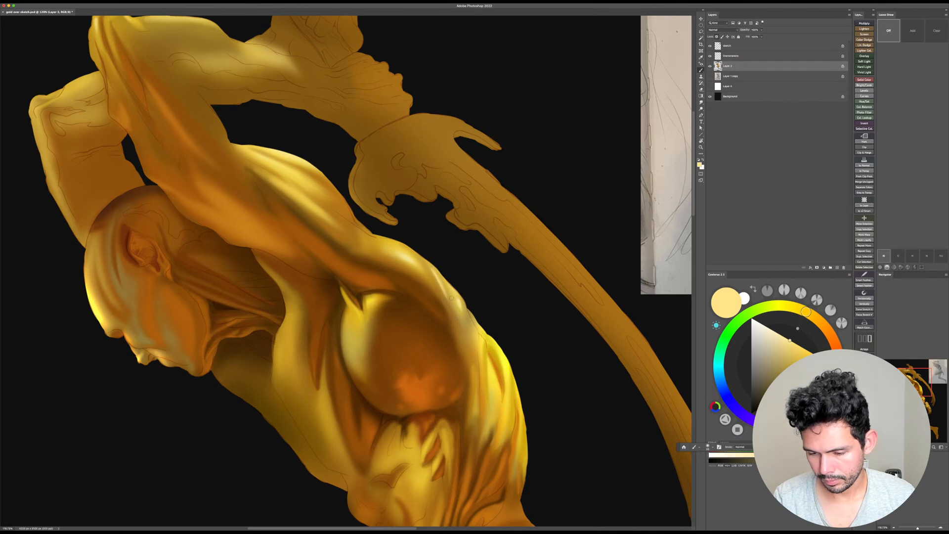
Step: Save the document and blend the folds below the shoulder with sampled orange-brown, light gold and ochre
{"action": "key", "text": "r"}
{"action": "left_click_drag", "start_coordinate": [540, 186], "coordinate": [446, 357]}
{"action": "key", "text": "z"}
{"action": "mouse_move", "coordinate": [445, 316]}
{"action": "left_mouse_down"}
{"action": "mouse_move", "coordinate": [430, 330]}
{"action": "mouse_move", "coordinate": [434, 301]}
{"action": "left_mouse_up"}
{"action": "key", "text": "super+s"}
{"action": "key", "text": "b"}
{"action": "left_click", "coordinate": [390, 361], "text": "alt"}
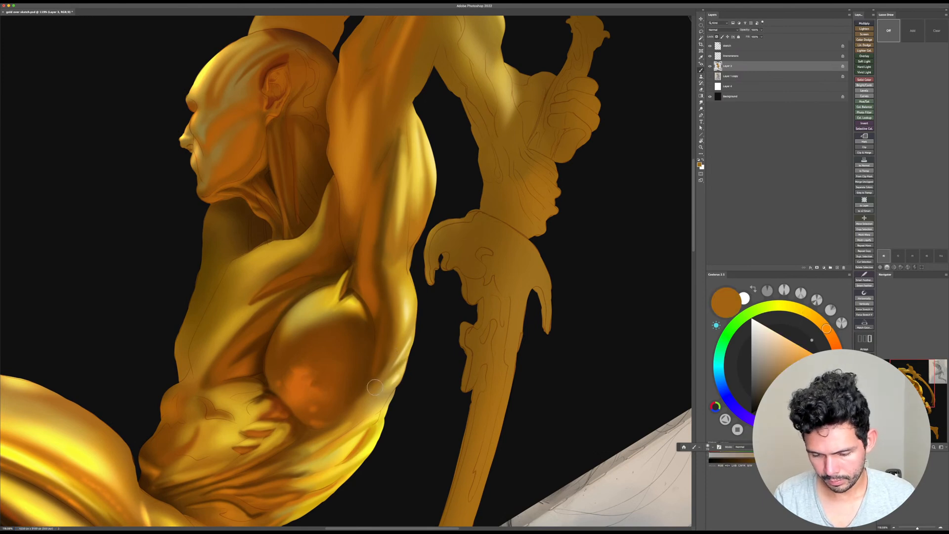
{"action": "left_click", "coordinate": [388, 383], "text": "alt"}
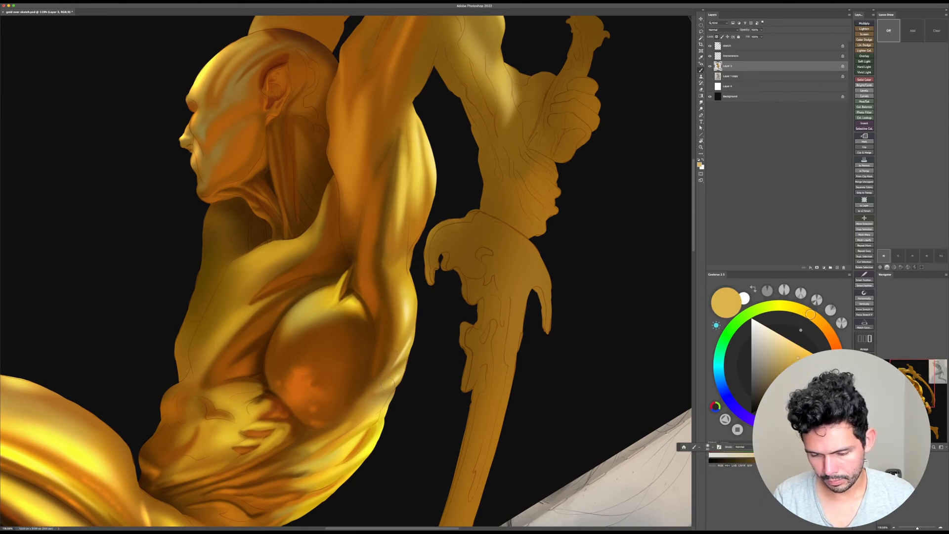
{"action": "left_click", "coordinate": [369, 391], "text": "alt"}
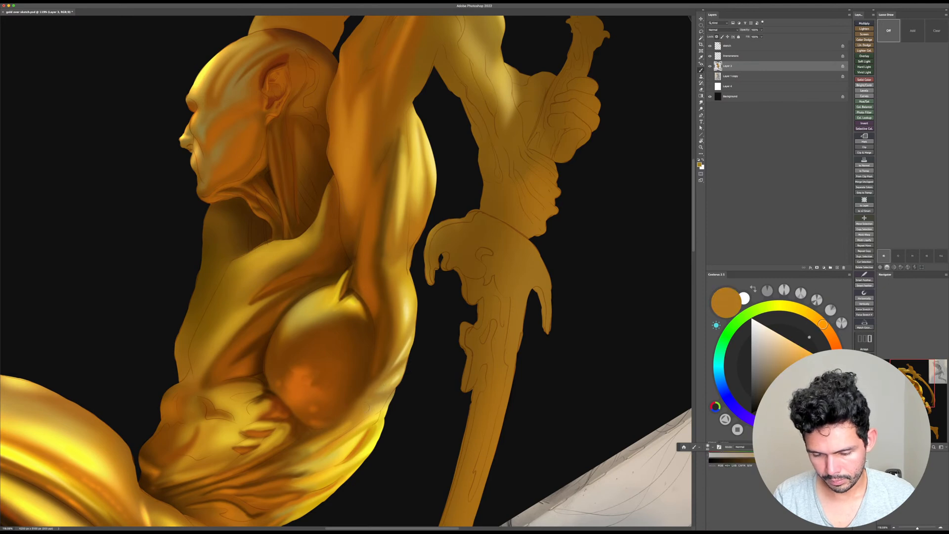
Step: Soften the fold transitions on the back's outer edge with sampled light gold and darker ochre
{"action": "key", "text": "Escape"}
{"action": "key", "text": "bracketright"}
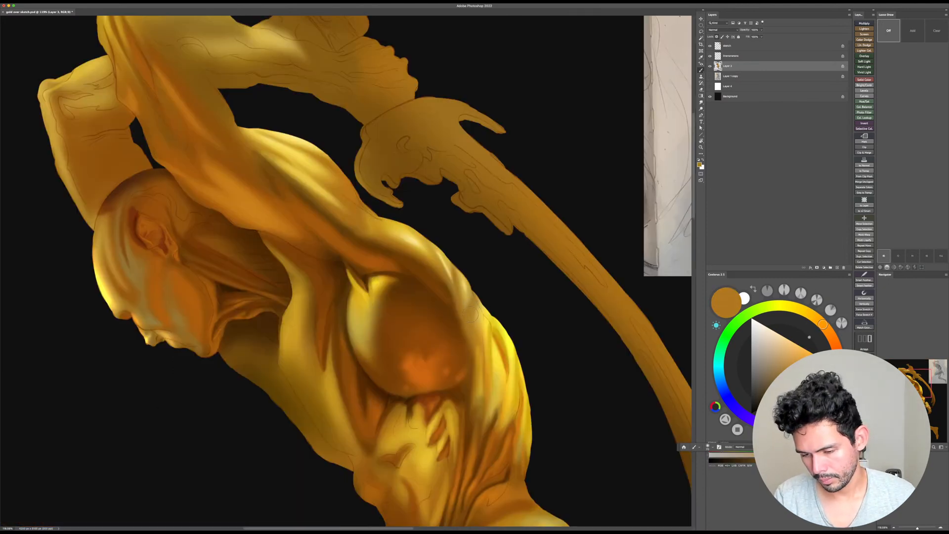
{"action": "left_click", "coordinate": [480, 314], "text": "alt"}
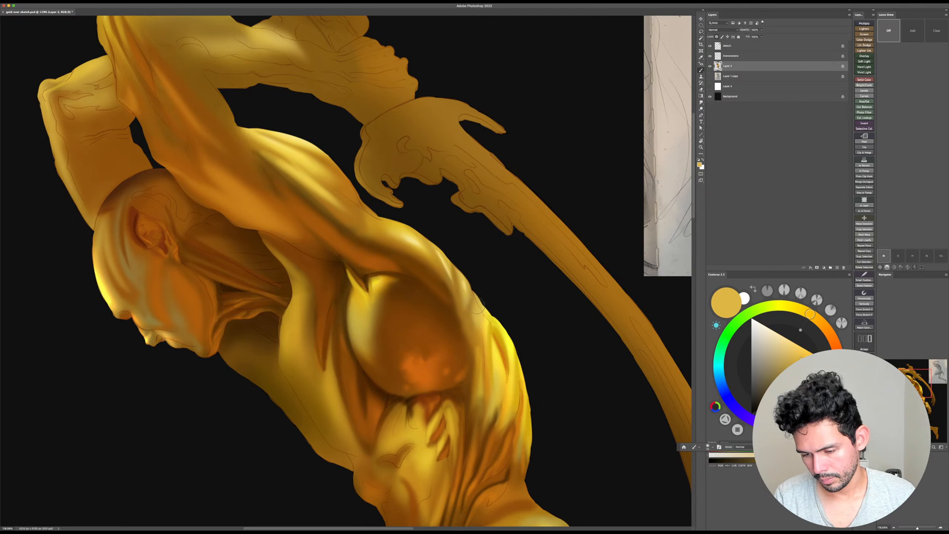
{"action": "left_click", "coordinate": [481, 302], "text": "alt"}
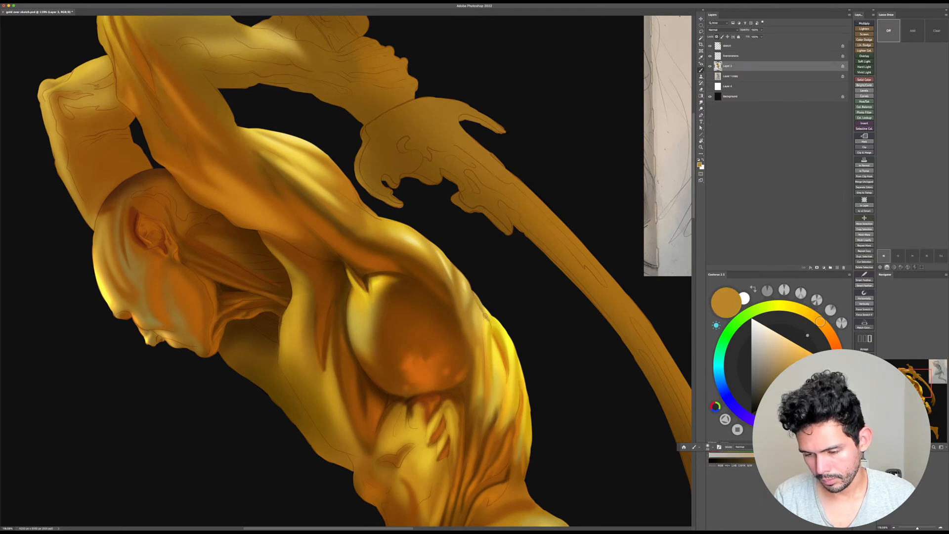
{"action": "key", "text": "r"}
{"action": "left_click_drag", "start_coordinate": [533, 290], "coordinate": [453, 364]}
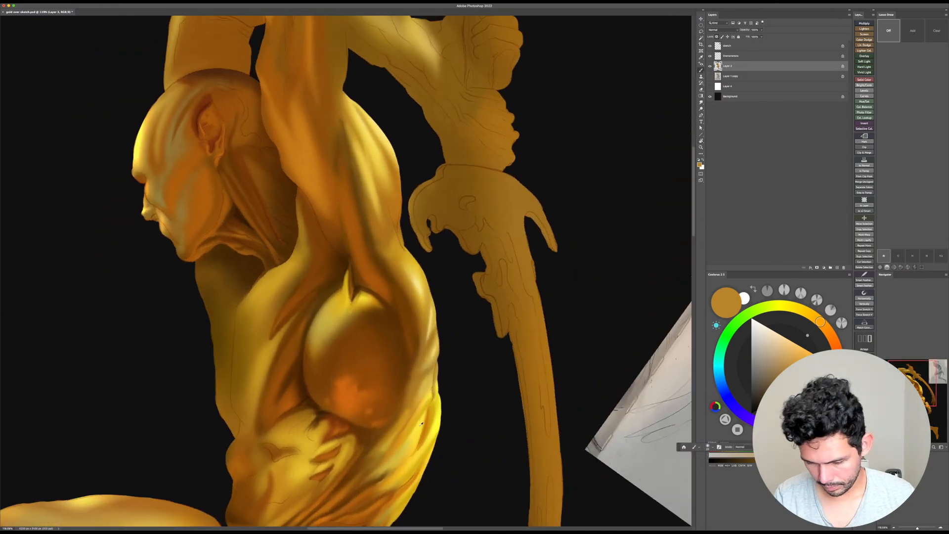
Step: Sample a bright yellow from the flank's outer muscle and save the document
{"action": "left_click", "coordinate": [427, 401], "text": "alt"}
{"action": "key", "text": "Escape"}
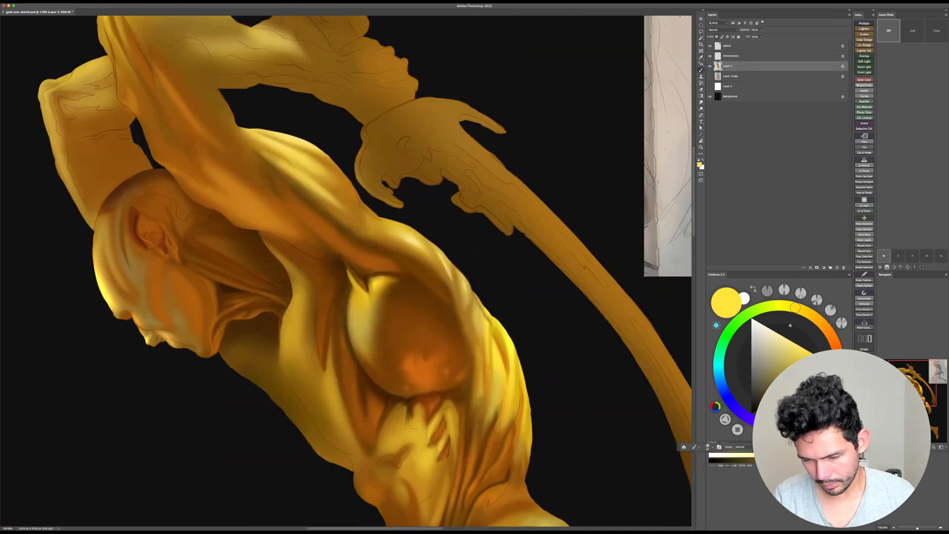
{"action": "key", "text": "z"}
{"action": "left_click_drag", "start_coordinate": [543, 307], "coordinate": [512, 308]}
{"action": "key", "text": "super+s"}
{"action": "left_click_drag", "start_coordinate": [612, 303], "coordinate": [541, 254]}
Step: Sample a dark brown from the waist folds and shade the lower ribs and waist with a much larger brush
{"action": "key", "text": "b"}
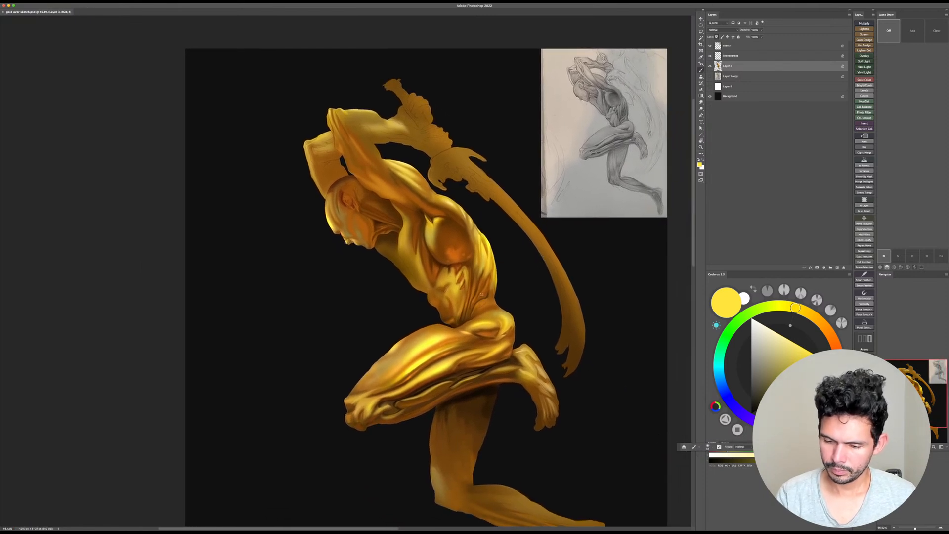
{"action": "left_click", "coordinate": [478, 292], "text": "alt"}
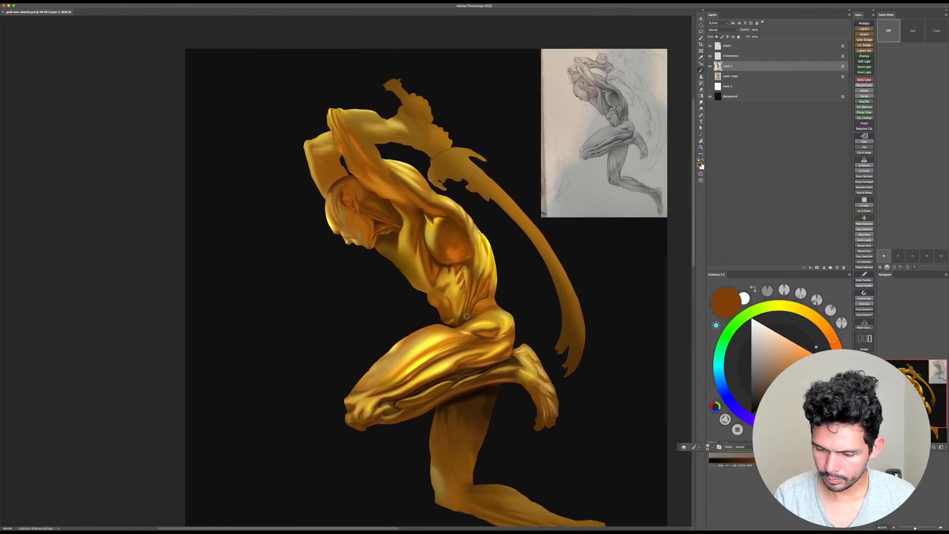
{"action": "key", "text": "bracketright"}
{"action": "key", "text": "bracketright"}
{"action": "key", "text": "bracketright"}
{"action": "key", "text": "bracketright"}
{"action": "key", "text": "bracketright"}
{"action": "key", "text": "bracketright"}
{"action": "key", "text": "bracketright"}
{"action": "key", "text": "bracketright"}
{"action": "key", "text": "bracketright"}
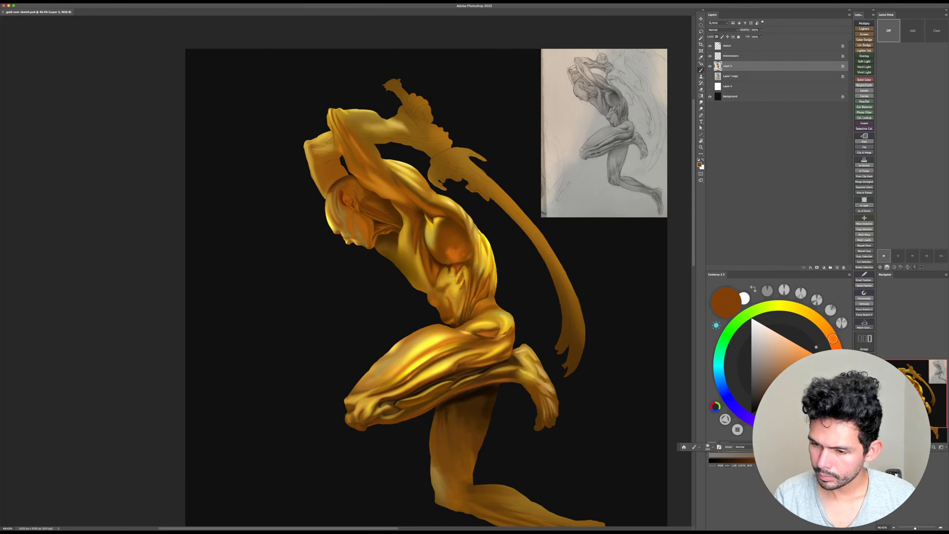
{"action": "mouse_move", "coordinate": [448, 304]}
{"action": "left_mouse_down"}
{"action": "mouse_move", "coordinate": [455, 314]}
{"action": "mouse_move", "coordinate": [443, 302]}
{"action": "mouse_move", "coordinate": [453, 314]}
{"action": "mouse_move", "coordinate": [450, 298]}
{"action": "mouse_move", "coordinate": [454, 308]}
{"action": "mouse_move", "coordinate": [470, 302]}
{"action": "left_mouse_up"}
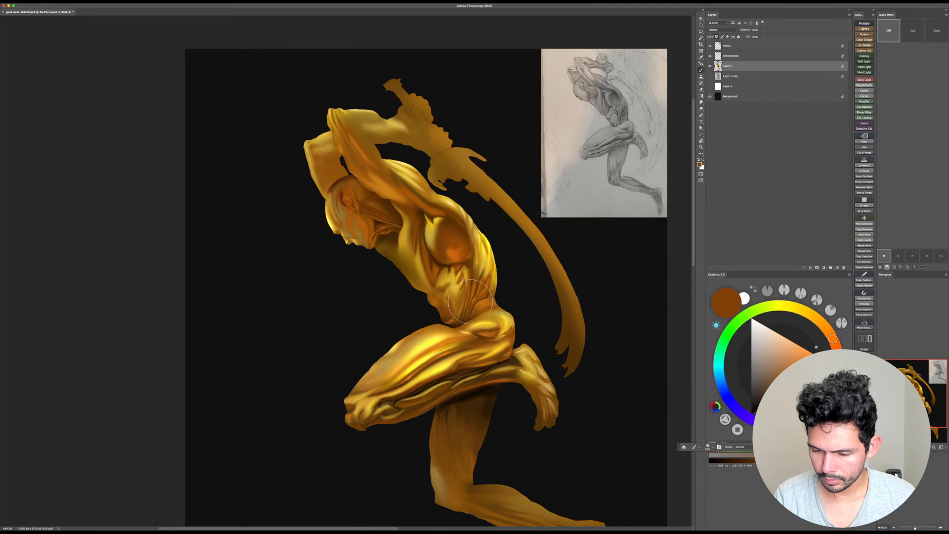
Step: Examine the whole figure at different rotations and zoom levels beside the reference sketch
{"action": "key", "text": "r"}
{"action": "mouse_move", "coordinate": [576, 233]}
{"action": "left_mouse_down"}
{"action": "mouse_move", "coordinate": [576, 299]}
{"action": "mouse_move", "coordinate": [520, 359]}
{"action": "mouse_move", "coordinate": [417, 372]}
{"action": "mouse_move", "coordinate": [443, 355]}
{"action": "mouse_move", "coordinate": [425, 371]}
{"action": "mouse_move", "coordinate": [459, 362]}
{"action": "left_mouse_up"}
{"action": "key", "text": "b"}
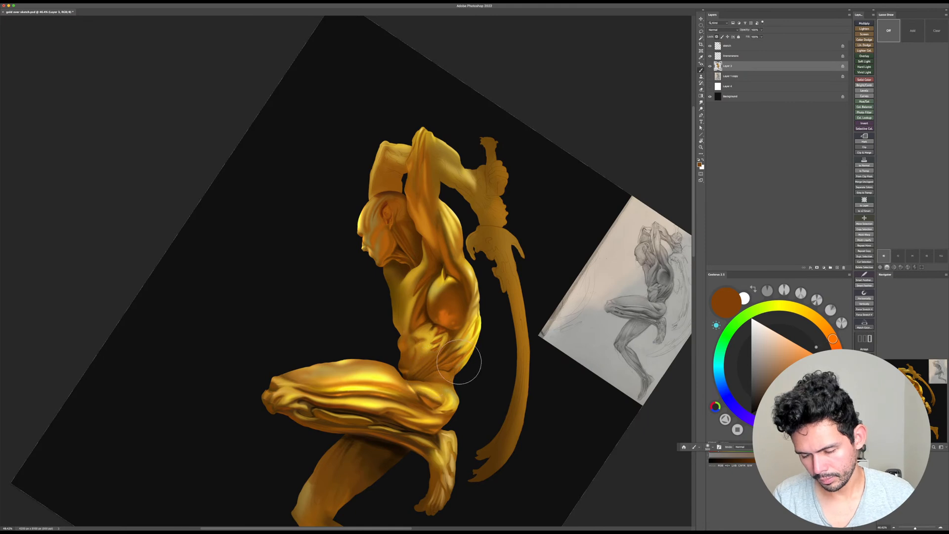
{"action": "key", "text": "Escape"}
{"action": "key", "text": "z"}
{"action": "left_click_drag", "start_coordinate": [621, 276], "coordinate": [564, 349]}
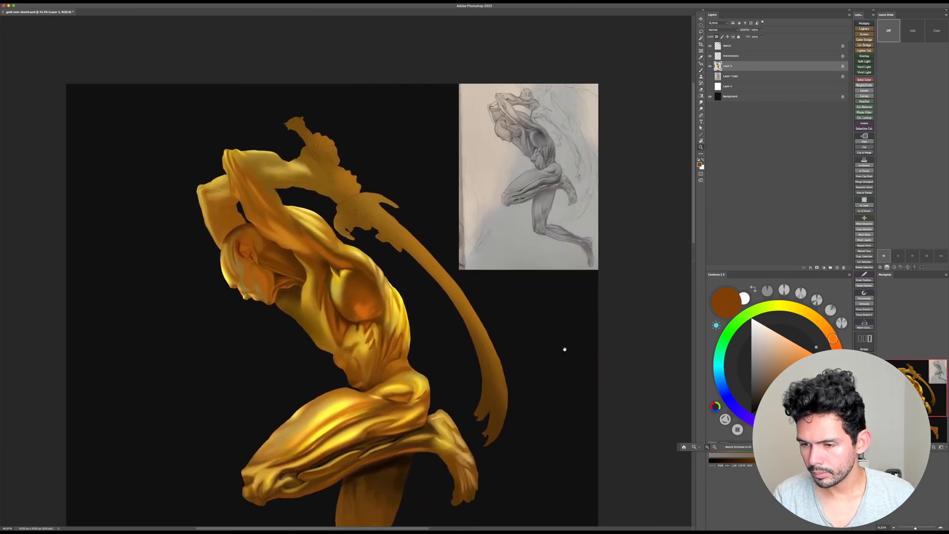
{"action": "key", "text": "r"}
{"action": "left_click_drag", "start_coordinate": [600, 271], "coordinate": [592, 316]}
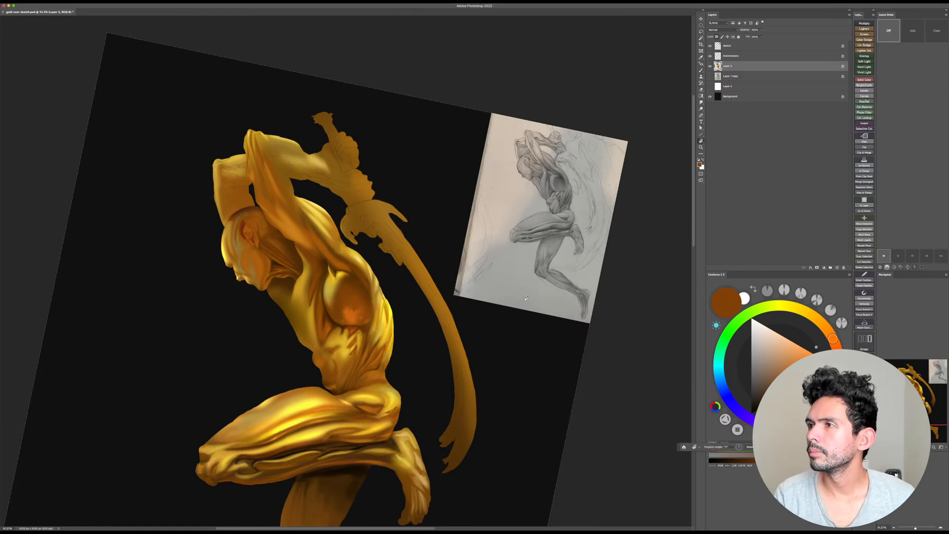
Step: Save the document and brighten the abdomen below the ribs with golden yellow sampled there, using a smaller brush
{"action": "key", "text": "super+s"}
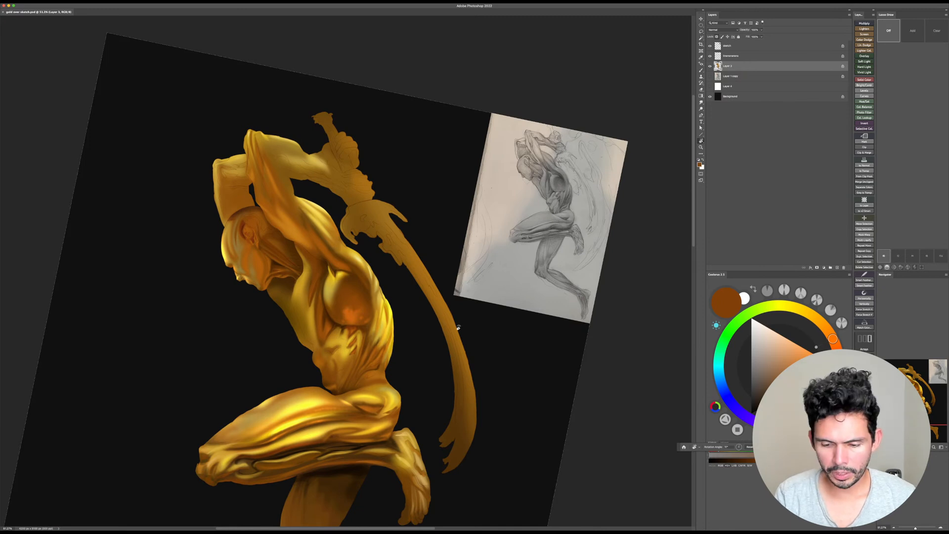
{"action": "left_click_drag", "start_coordinate": [392, 347], "coordinate": [405, 317]}
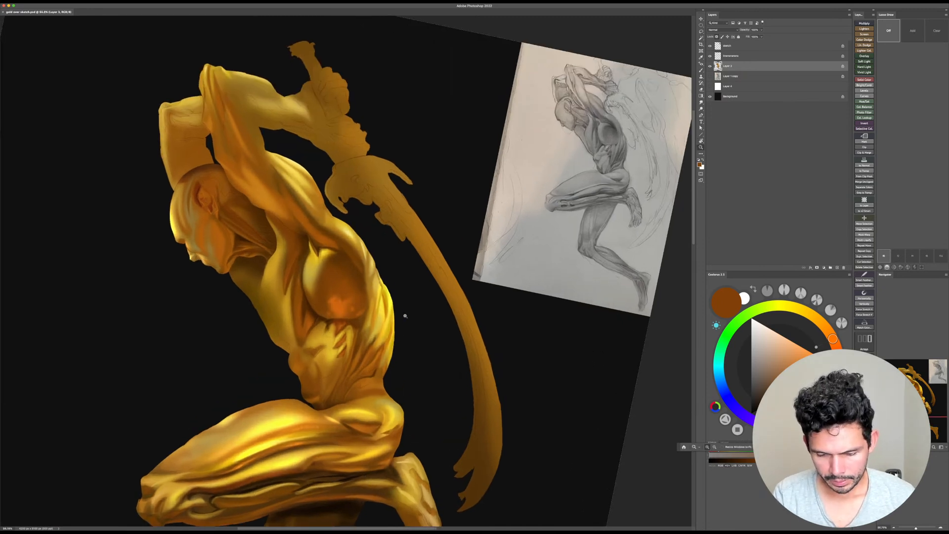
{"action": "left_click", "coordinate": [332, 352], "text": "alt"}
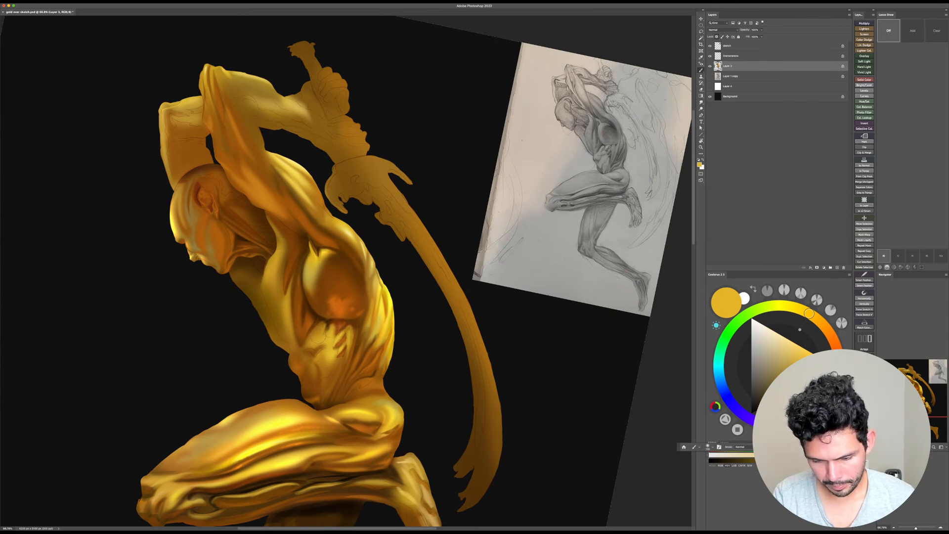
{"action": "key", "text": "bracketleft"}
{"action": "mouse_move", "coordinate": [319, 332]}
{"action": "left_mouse_down"}
{"action": "mouse_move", "coordinate": [342, 326]}
{"action": "mouse_move", "coordinate": [347, 366]}
{"action": "mouse_move", "coordinate": [341, 359]}
{"action": "mouse_move", "coordinate": [329, 382]}
{"action": "mouse_move", "coordinate": [329, 356]}
{"action": "mouse_move", "coordinate": [318, 356]}
{"action": "mouse_move", "coordinate": [299, 314]}
{"action": "mouse_move", "coordinate": [317, 354]}
{"action": "mouse_move", "coordinate": [322, 340]}
{"action": "mouse_move", "coordinate": [305, 364]}
{"action": "left_mouse_up"}
{"action": "key", "text": "bracketleft"}
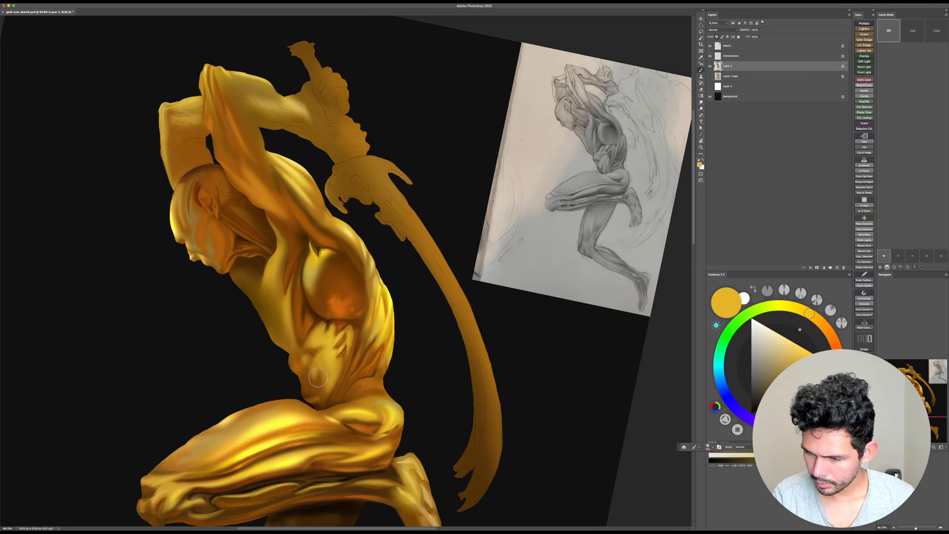
{"action": "left_click_drag", "start_coordinate": [335, 348], "coordinate": [313, 378]}
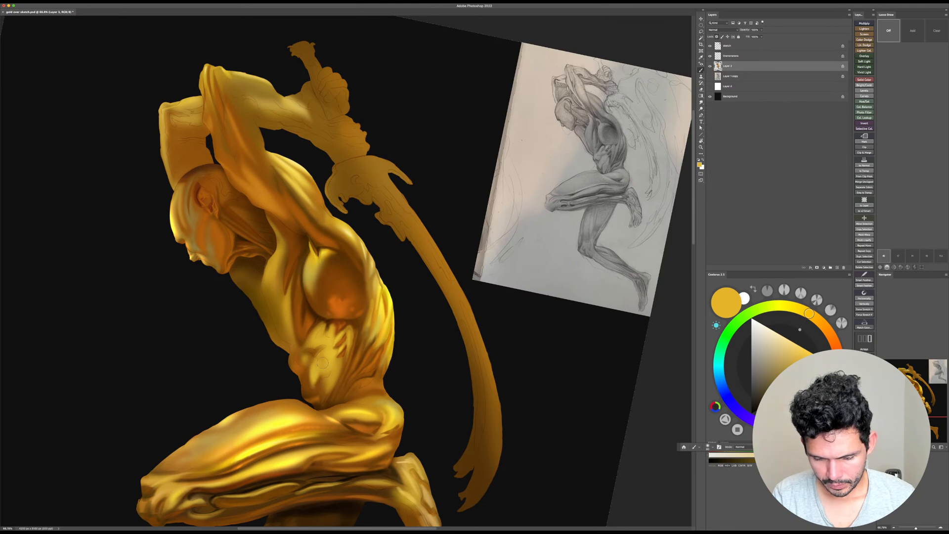
Step: Sample a deep orange-brown from the lower abdomen to shade the fold above the thigh
{"action": "key", "text": "r"}
{"action": "left_click_drag", "start_coordinate": [407, 320], "coordinate": [394, 325]}
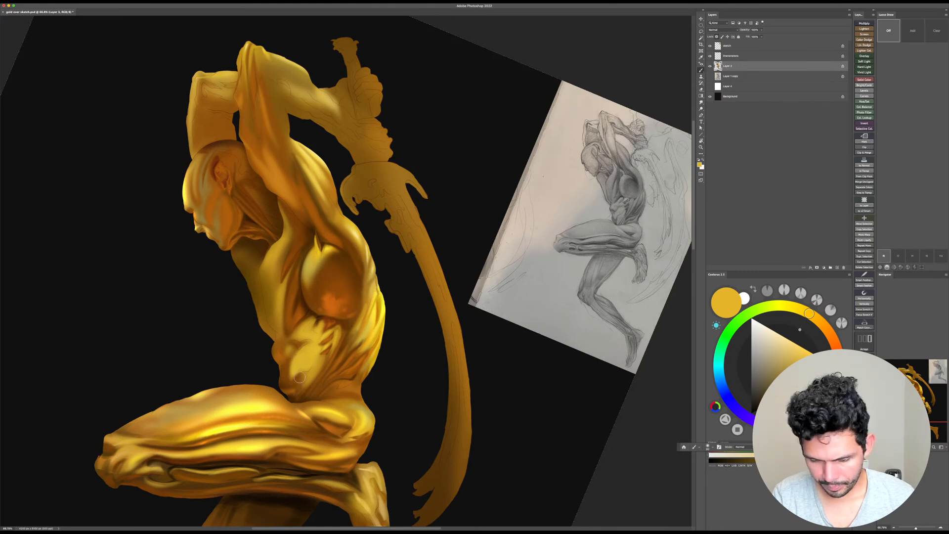
{"action": "left_click", "coordinate": [299, 377], "text": "alt"}
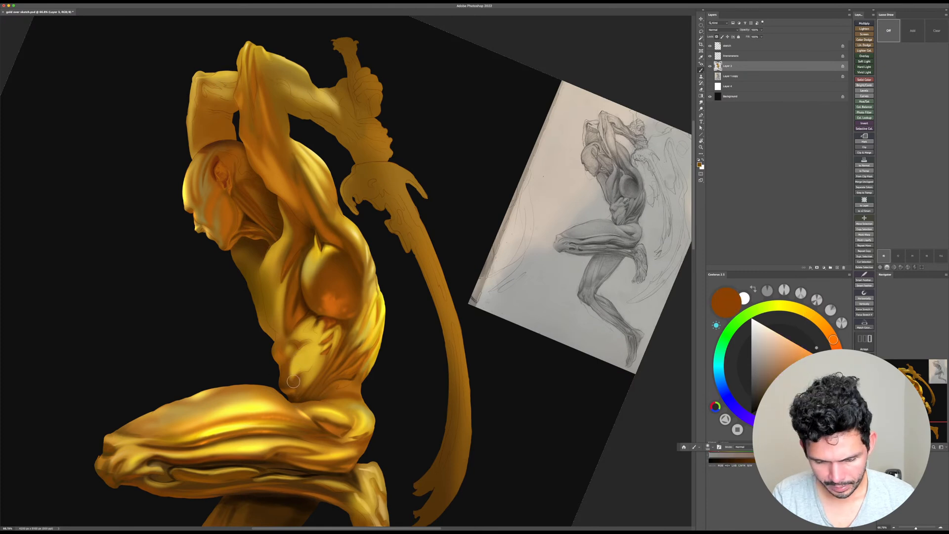
Step: Sample the abdomen's yellow, shift it to a muted grey-green, and paint cool reflections over the bright abdominal muscles
{"action": "left_click", "coordinate": [310, 352], "text": "alt"}
{"action": "left_click", "coordinate": [773, 367]}
{"action": "left_click", "coordinate": [798, 310]}
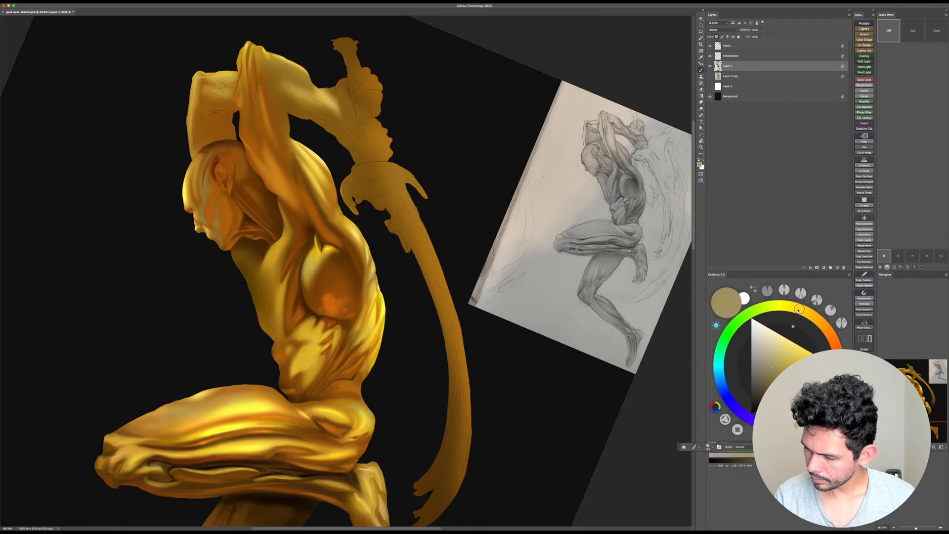
{"action": "left_click_drag", "start_coordinate": [798, 311], "coordinate": [772, 305]}
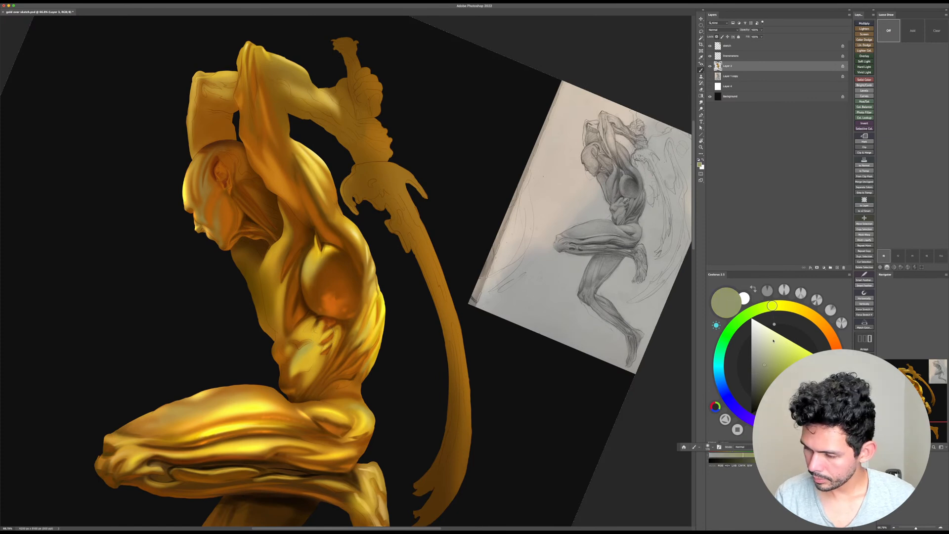
{"action": "left_click_drag", "start_coordinate": [772, 306], "coordinate": [764, 307]}
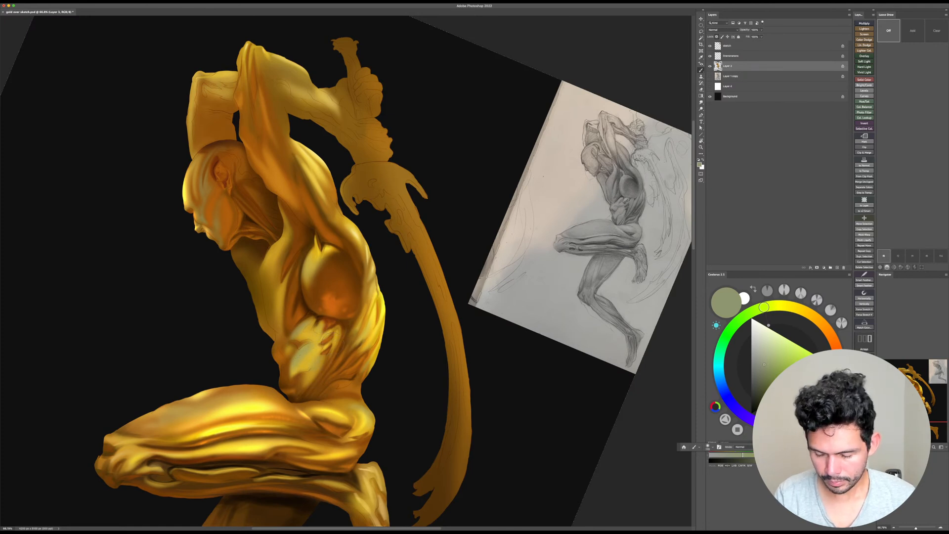
Step: Lighten the paint colour to a pale yellow-green and add small highlights to the abdominal muscles with a smaller brush
{"action": "left_click", "coordinate": [767, 350]}
{"action": "key", "text": "["}
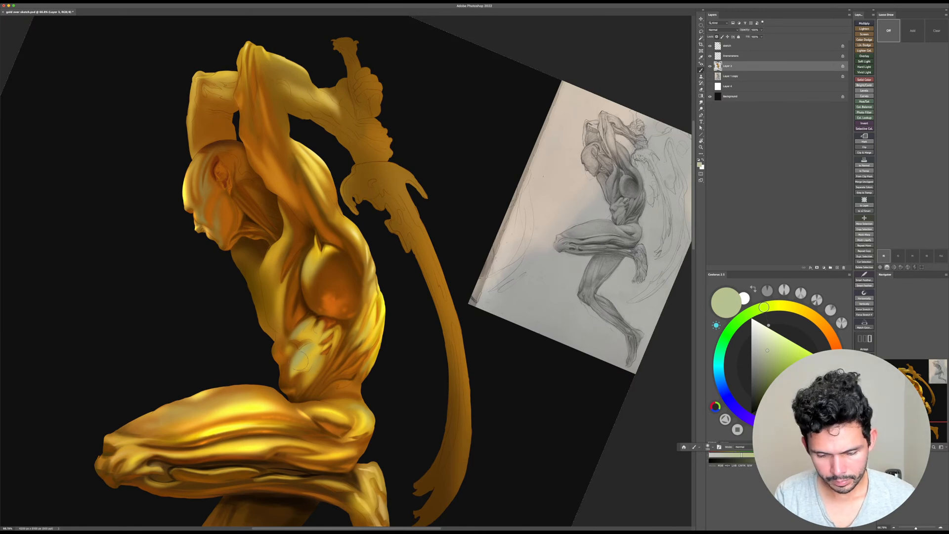
{"action": "left_click", "coordinate": [300, 329]}
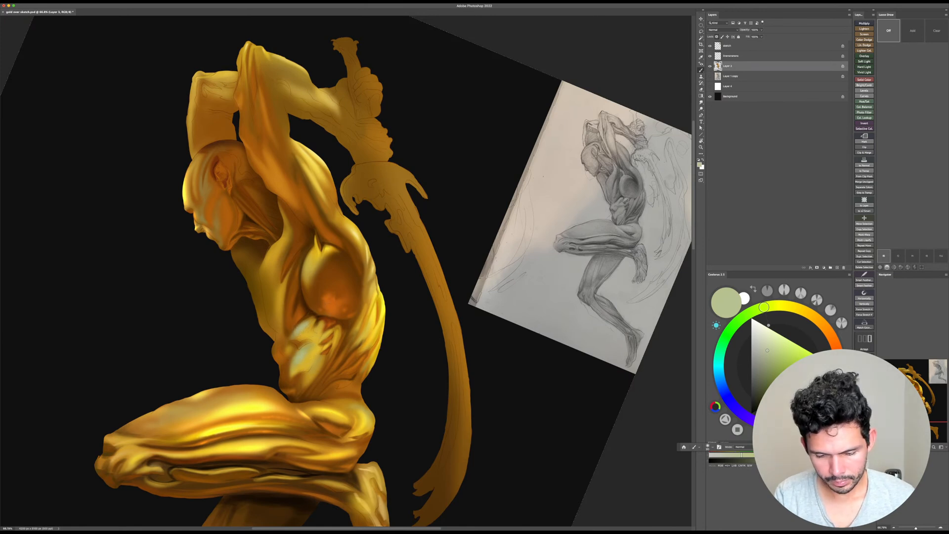
{"action": "left_click", "coordinate": [767, 331]}
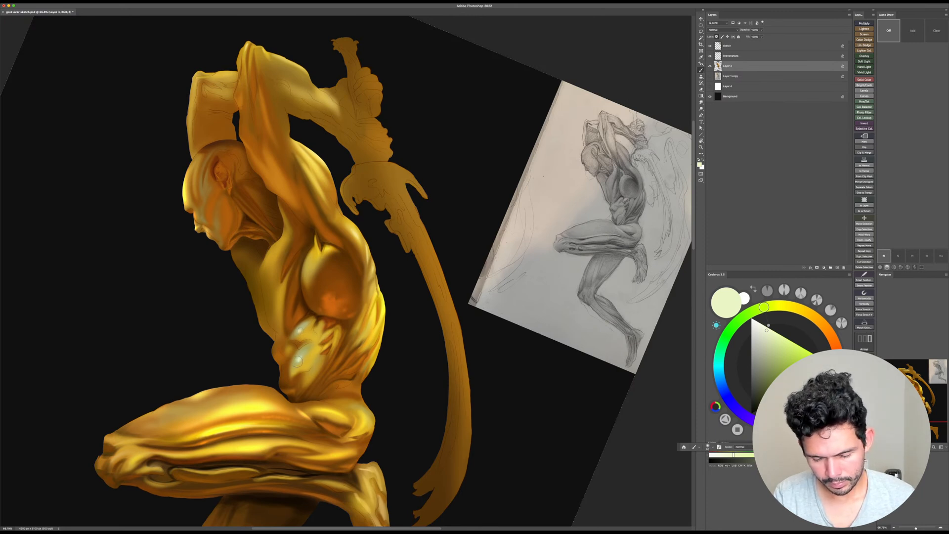
{"action": "left_click", "coordinate": [299, 359]}
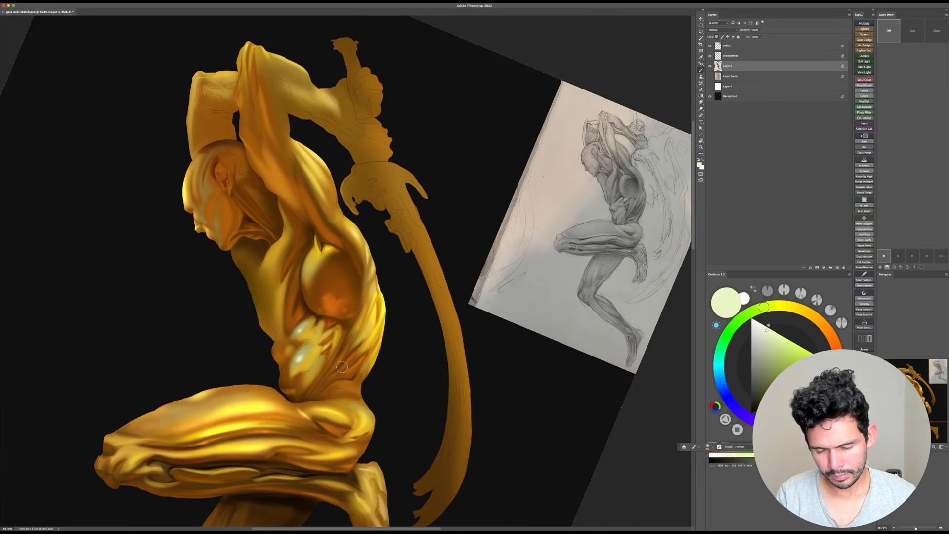
Step: Choose a dark orange-brown paint colour, save the document, and refine the abdominal muscles with sampled gold and orange tones
{"action": "mouse_move", "coordinate": [764, 307]}
{"action": "left_mouse_down"}
{"action": "mouse_move", "coordinate": [812, 314]}
{"action": "mouse_move", "coordinate": [826, 328]}
{"action": "left_mouse_up"}
{"action": "left_click_drag", "start_coordinate": [784, 372], "coordinate": [789, 384]}
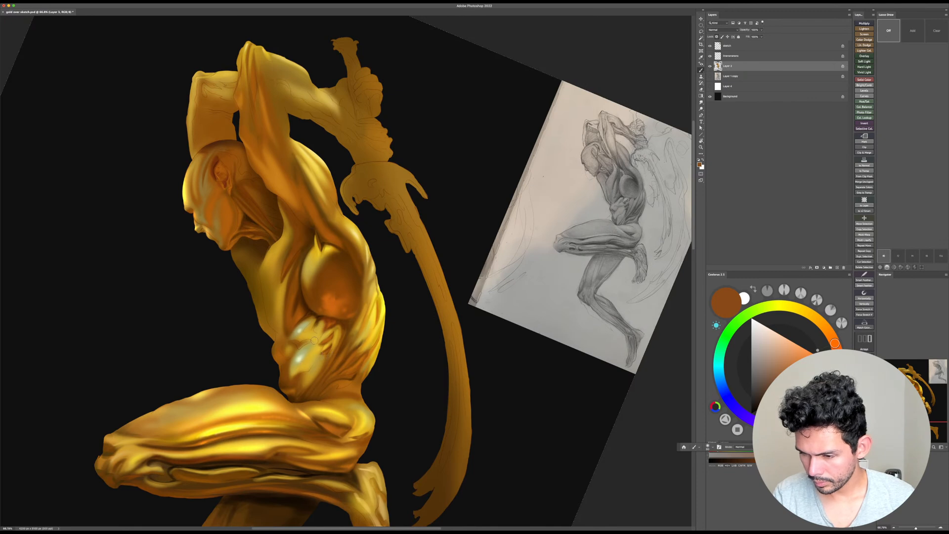
{"action": "key", "text": "super+s"}
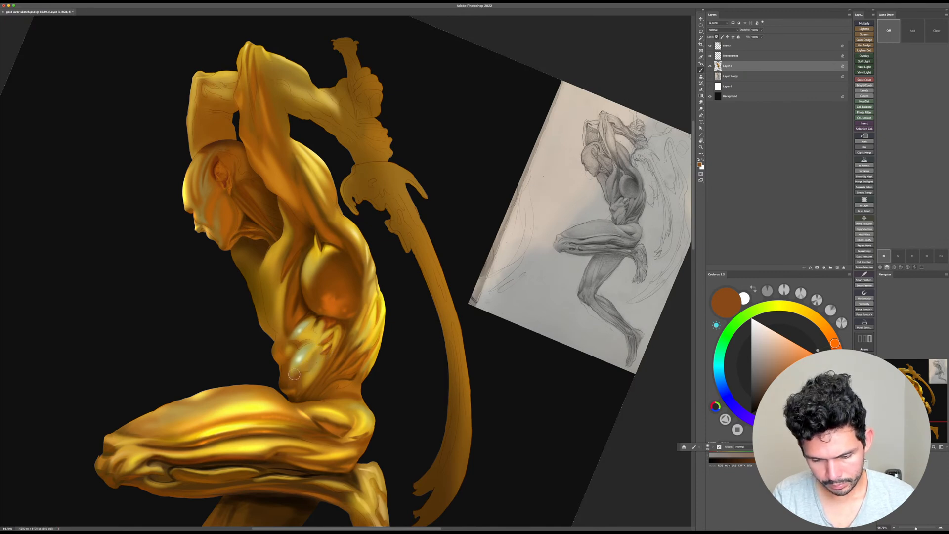
{"action": "left_click", "coordinate": [298, 371], "text": "alt"}
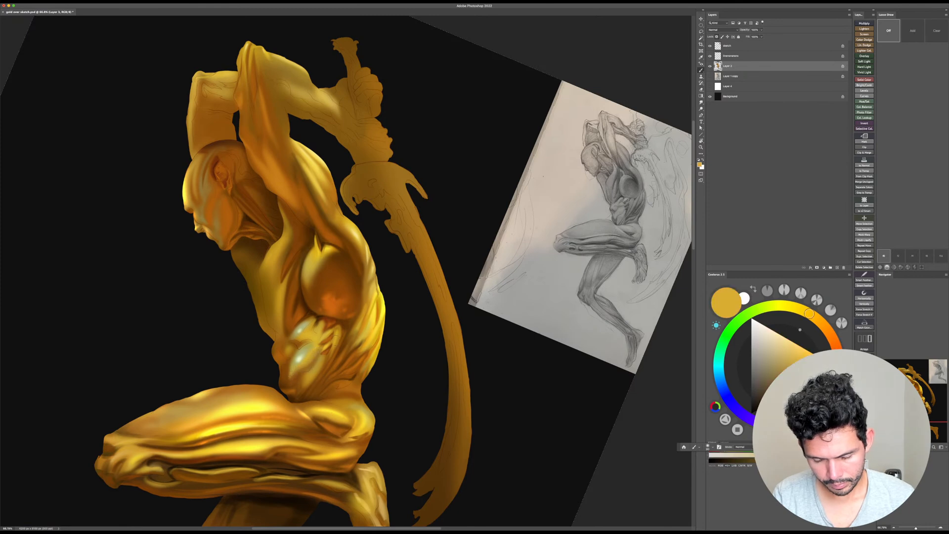
{"action": "left_click", "coordinate": [332, 307], "text": "alt"}
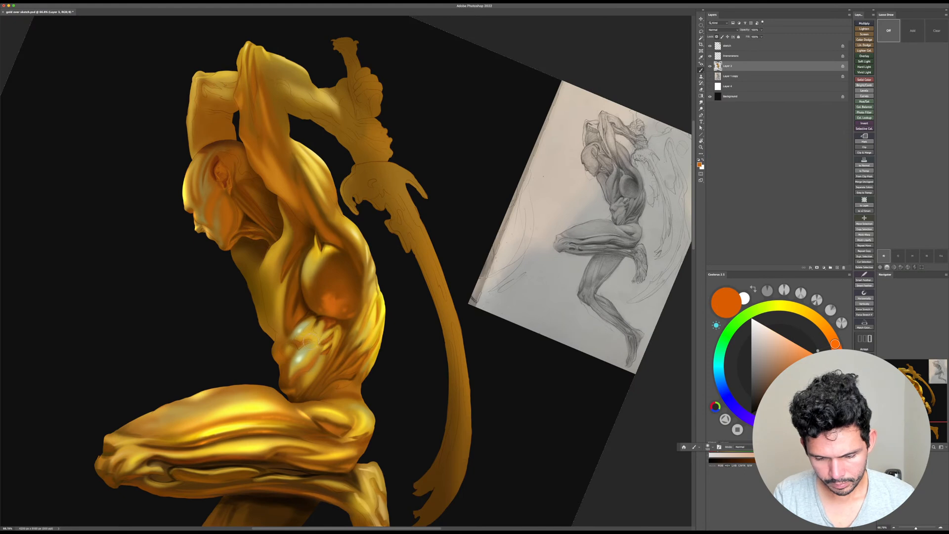
{"action": "left_click", "coordinate": [310, 355], "text": "alt"}
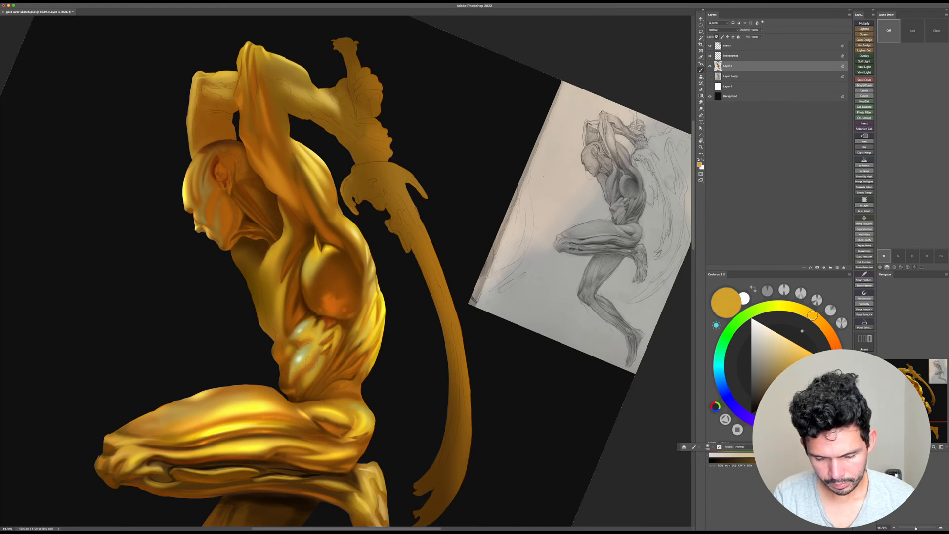
Step: Shade the front edge of the abdomen with a smaller brush, using brown and gold sampled from the figure
{"action": "left_click", "coordinate": [293, 385], "text": "alt"}
{"action": "mouse_move", "coordinate": [291, 383]}
{"action": "left_mouse_down"}
{"action": "mouse_move", "coordinate": [299, 377]}
{"action": "mouse_move", "coordinate": [291, 362]}
{"action": "left_mouse_up"}
{"action": "left_click", "coordinate": [290, 382], "text": "alt"}
{"action": "key", "text": "bracketleft"}
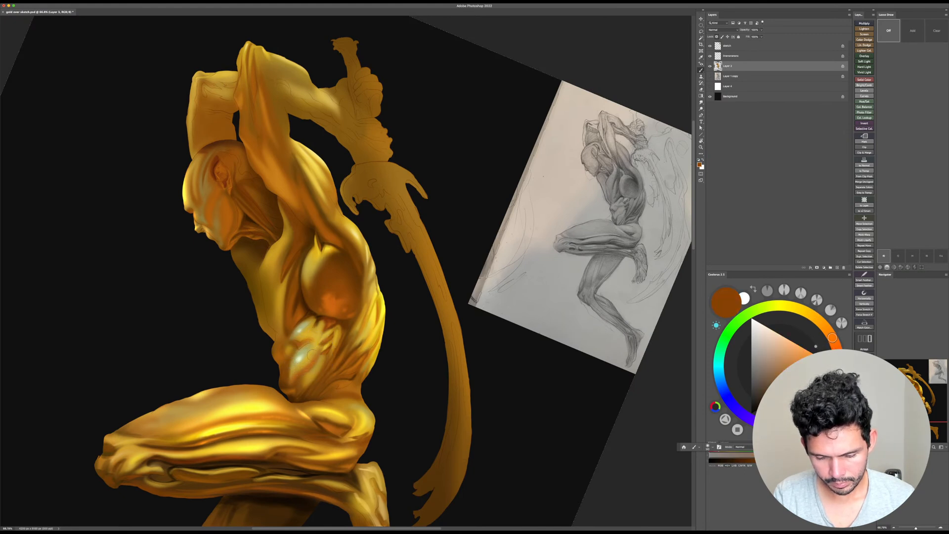
{"action": "key", "text": "bracketleft"}
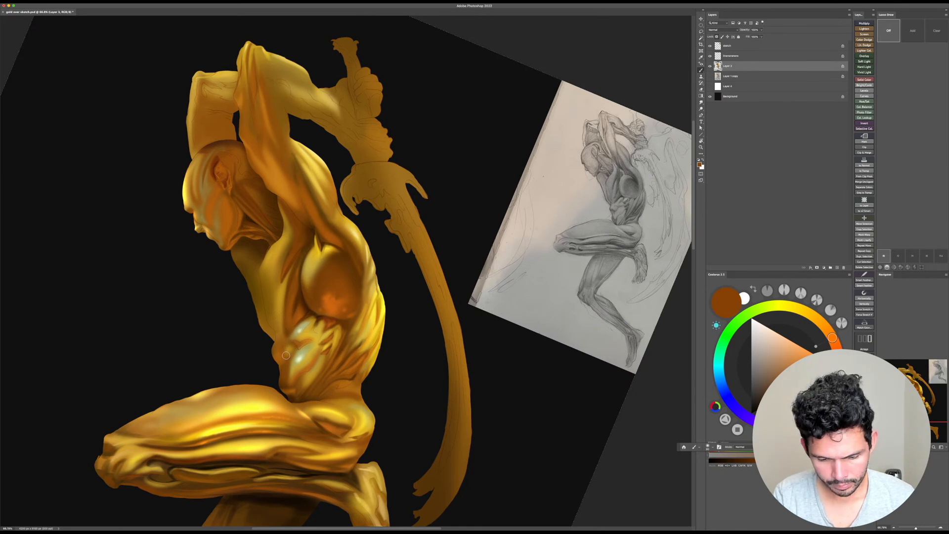
{"action": "left_click", "coordinate": [285, 351], "text": "alt"}
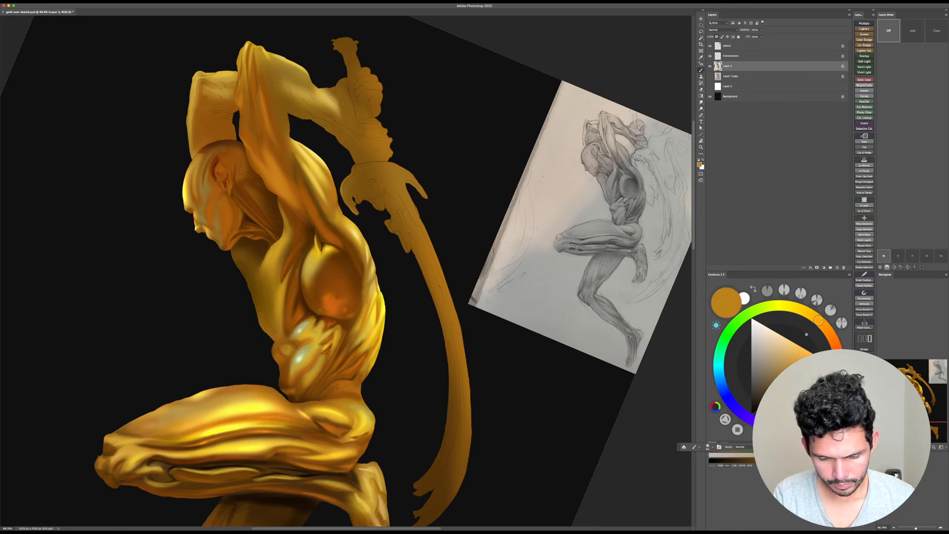
{"action": "left_click", "coordinate": [312, 332], "text": "alt"}
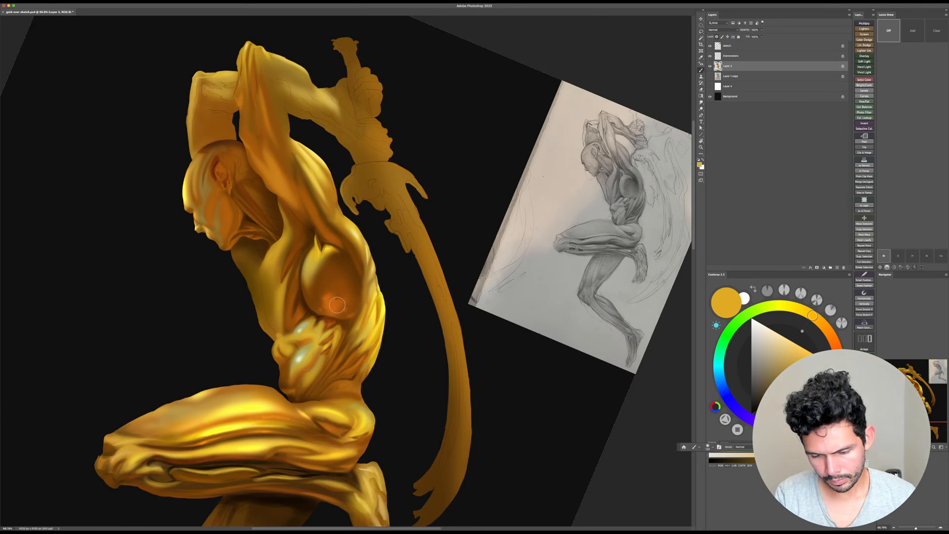
Step: Set the brush mode to Color Dodge and brighten the abdominal highlights with a larger brush and a muted olive-brown
{"action": "right_click", "coordinate": [309, 350], "text": "shift"}
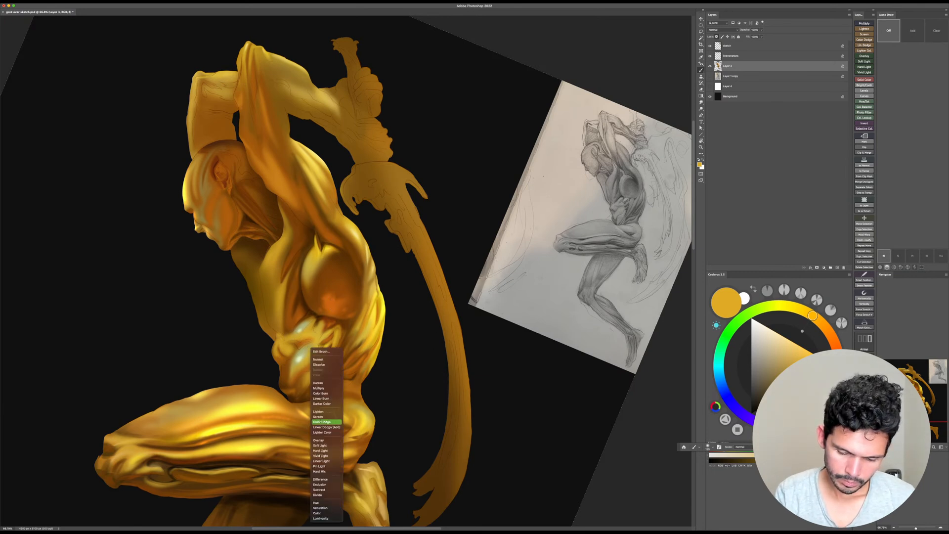
{"action": "left_click", "coordinate": [326, 423]}
{"action": "left_click_drag", "start_coordinate": [785, 369], "coordinate": [770, 385]}
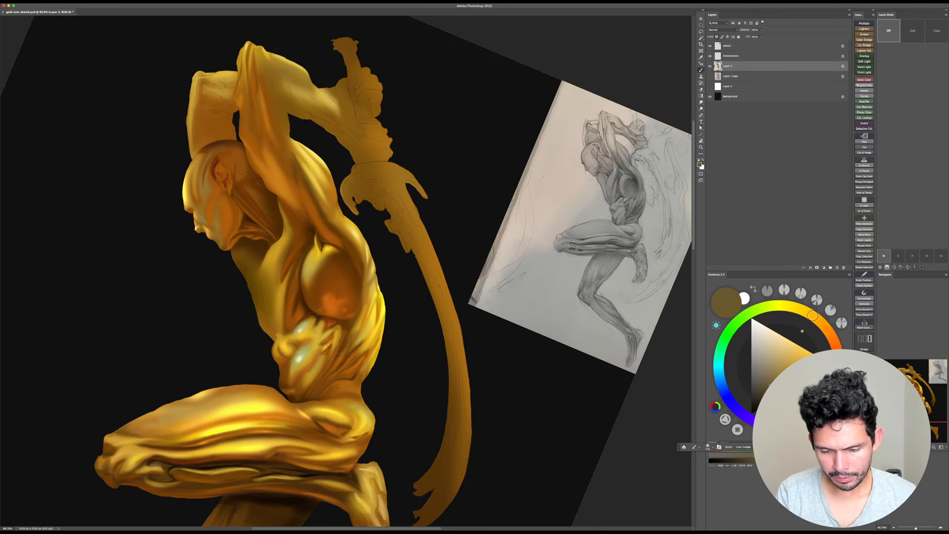
{"action": "key", "text": "Escape"}
{"action": "key", "text": "bracketright"}
{"action": "mouse_move", "coordinate": [338, 374]}
{"action": "left_mouse_down"}
{"action": "mouse_move", "coordinate": [349, 349]}
{"action": "mouse_move", "coordinate": [330, 340]}
{"action": "mouse_move", "coordinate": [349, 345]}
{"action": "left_mouse_up"}
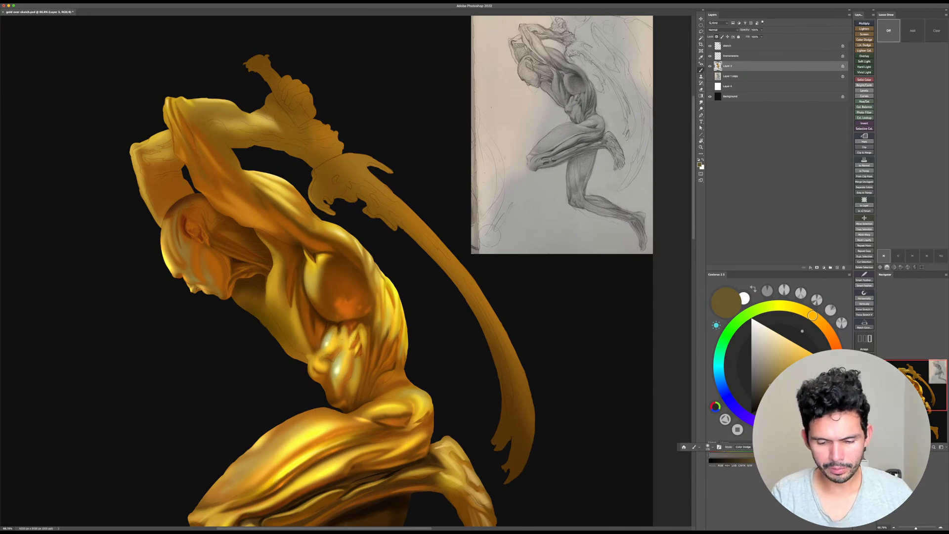
Step: Set the brush mode back to Normal and shade the lower abdomen with brown sampled from its shadow
{"action": "left_click_drag", "start_coordinate": [521, 284], "coordinate": [523, 290]}
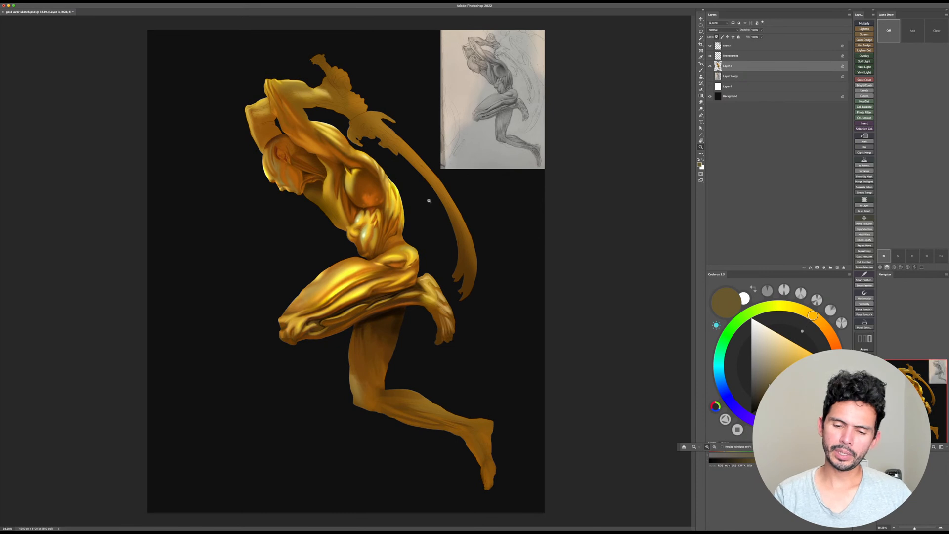
{"action": "left_click_drag", "start_coordinate": [389, 225], "coordinate": [416, 228]}
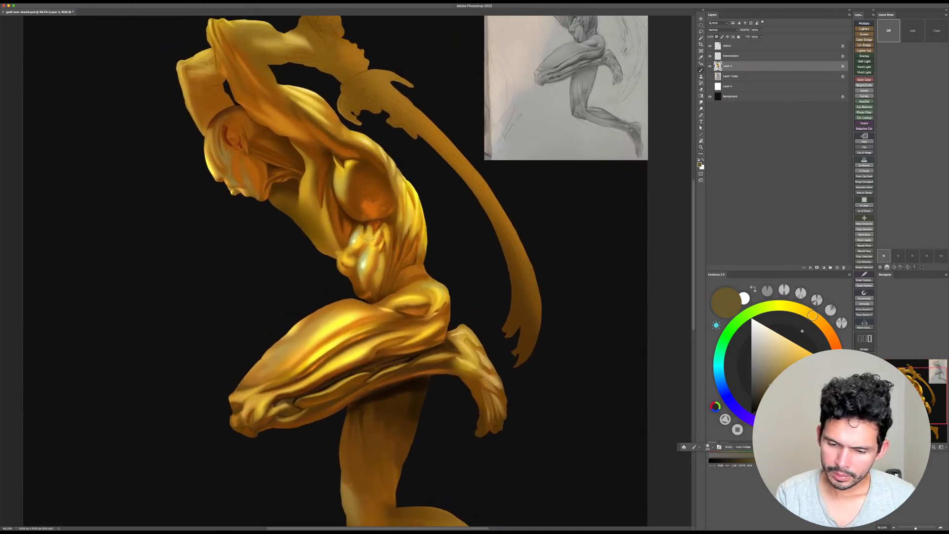
{"action": "left_click_drag", "start_coordinate": [462, 185], "coordinate": [481, 229]}
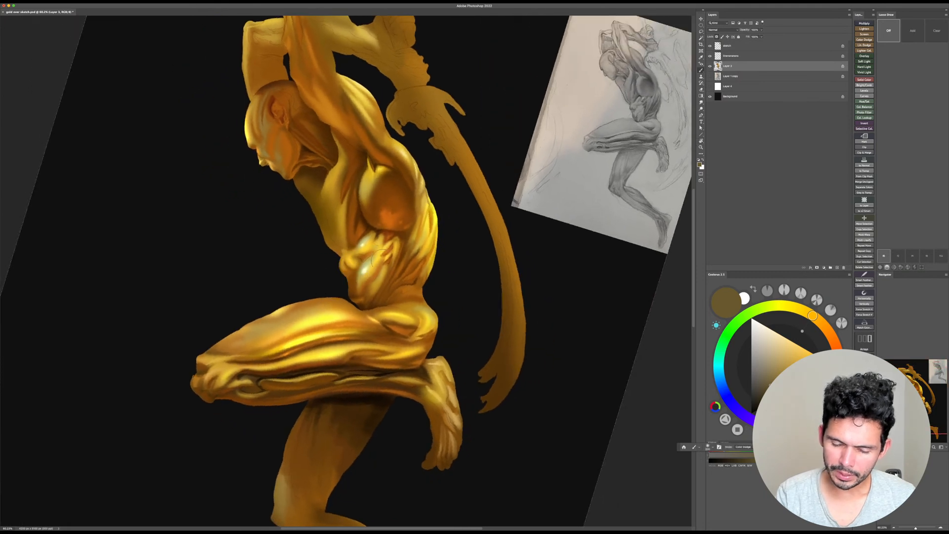
{"action": "right_click", "coordinate": [377, 259], "text": "shift"}
{"action": "left_click", "coordinate": [391, 269]}
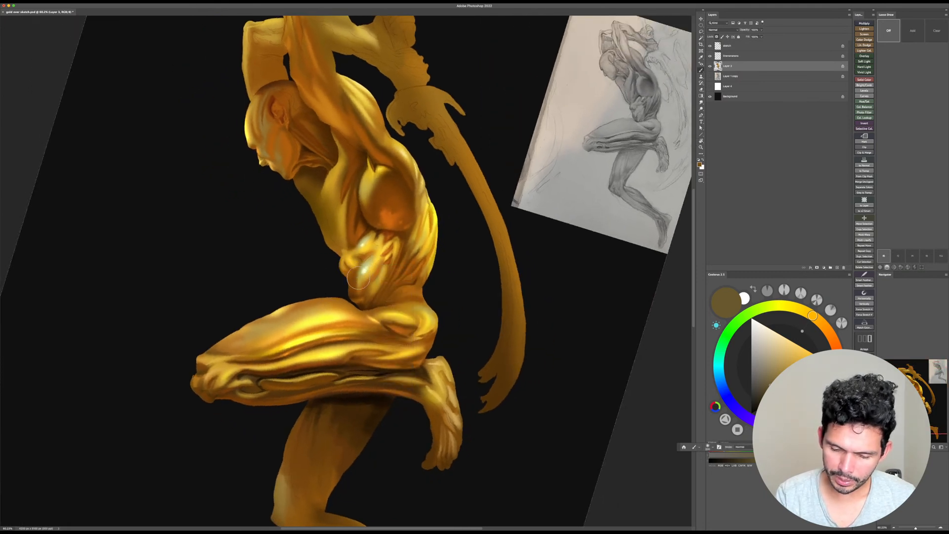
{"action": "left_click", "coordinate": [357, 280], "text": "alt"}
{"action": "left_click_drag", "start_coordinate": [361, 275], "coordinate": [359, 292]}
{"action": "key", "text": "bracketright"}
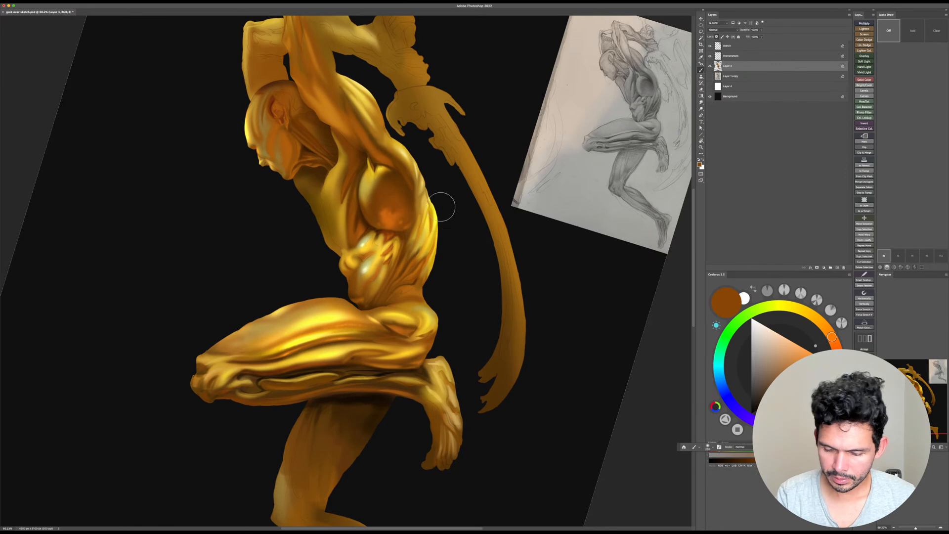
Step: Model the small rounded muscle at the front of the abdomen with brown and golden yellow sampled around it
{"action": "key", "text": "Escape"}
{"action": "left_click_drag", "start_coordinate": [418, 249], "coordinate": [396, 345]}
{"action": "left_click_drag", "start_coordinate": [582, 150], "coordinate": [591, 152]}
{"action": "key", "text": "r"}
{"action": "left_click_drag", "start_coordinate": [417, 246], "coordinate": [422, 265]}
{"action": "left_click", "coordinate": [200, 400], "text": "alt"}
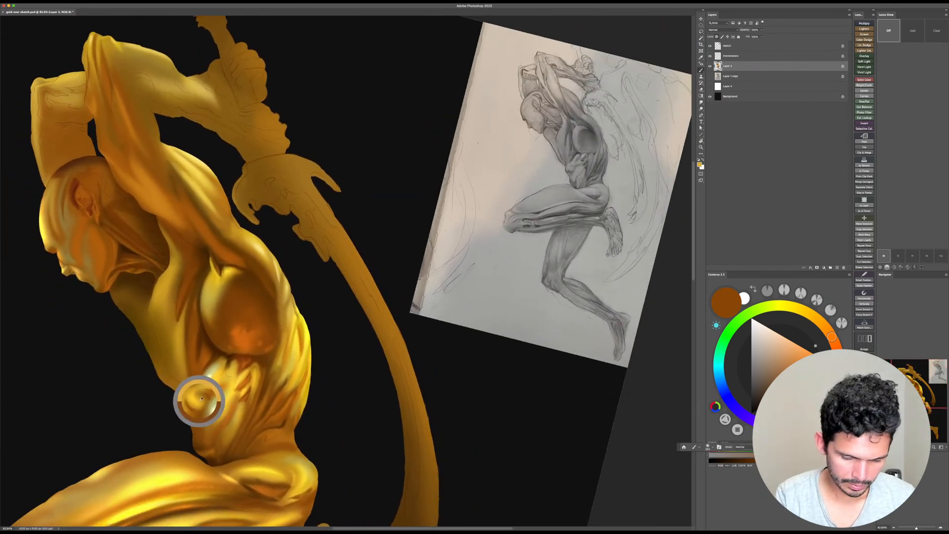
{"action": "left_click", "coordinate": [194, 385], "text": "alt"}
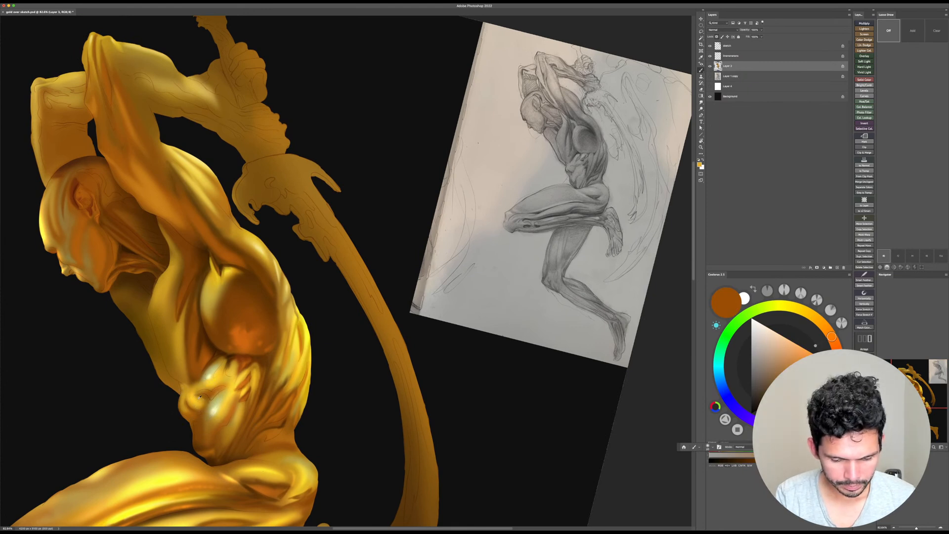
{"action": "left_click", "coordinate": [200, 397], "text": "alt"}
{"action": "left_click", "coordinate": [199, 398], "text": "alt"}
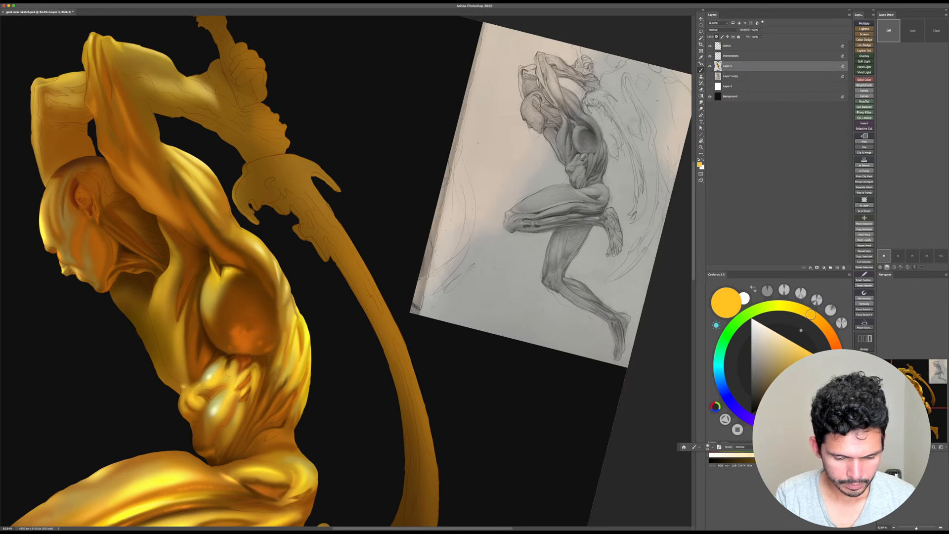
Step: Darken the outline and underside of the small front abdominal muscle with deep brown
{"action": "left_click", "coordinate": [191, 406], "text": "alt"}
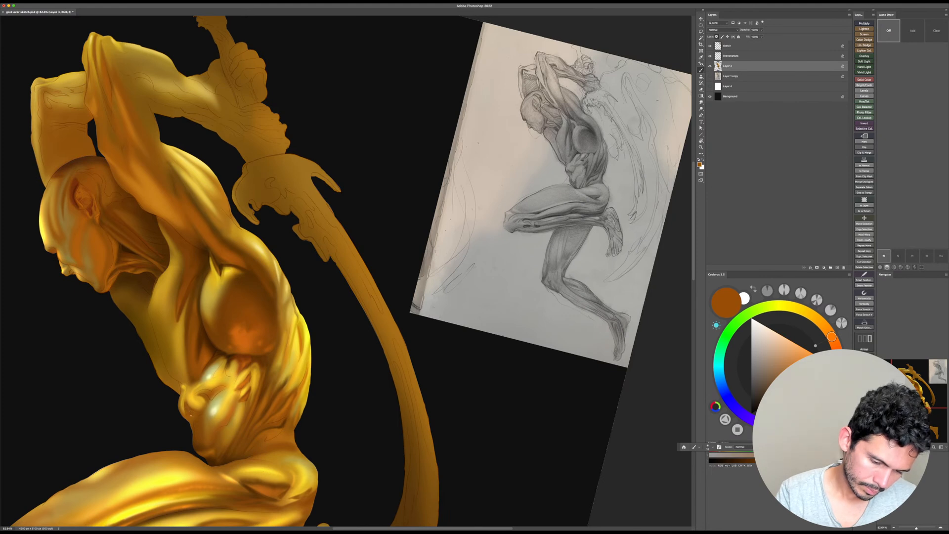
{"action": "left_click_drag", "start_coordinate": [798, 385], "coordinate": [785, 391]}
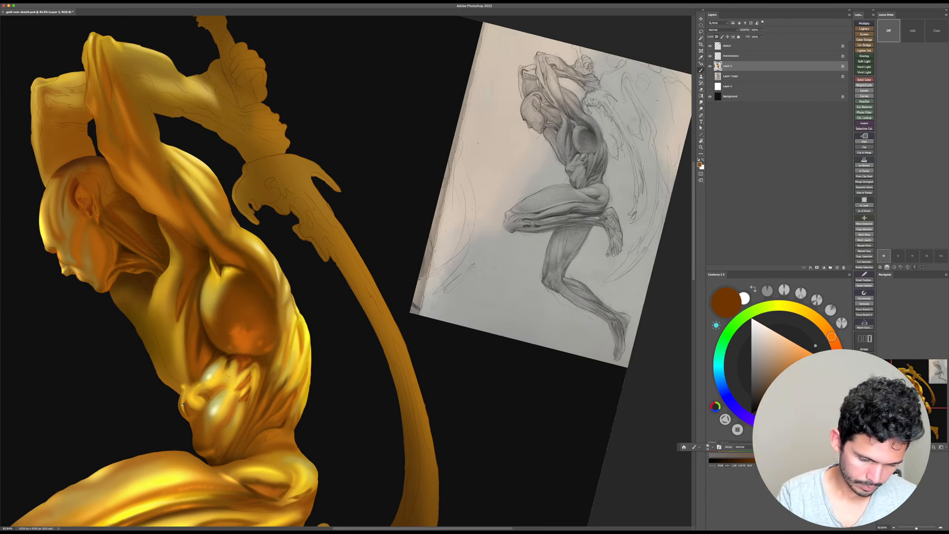
{"action": "left_click", "coordinate": [190, 420], "text": "alt"}
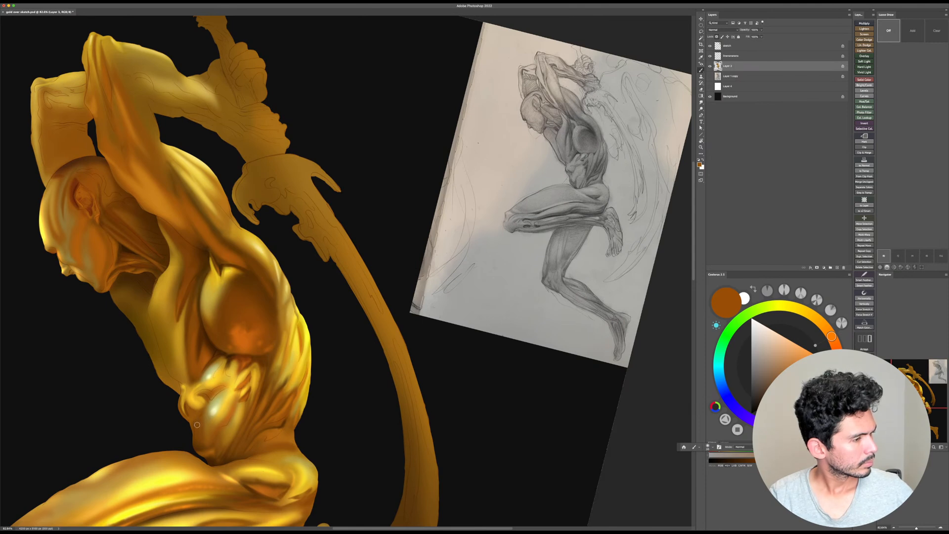
Step: Add pale yellow and cream highlights to the front and central abdominal muscles, blending their edges with sampled brown
{"action": "left_click", "coordinate": [214, 370], "text": "alt"}
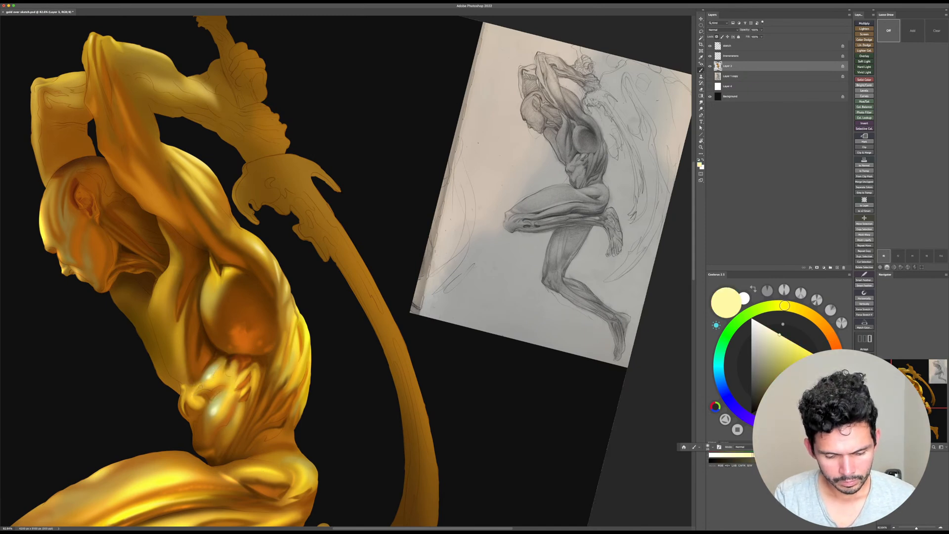
{"action": "left_click_drag", "start_coordinate": [206, 387], "coordinate": [193, 395]}
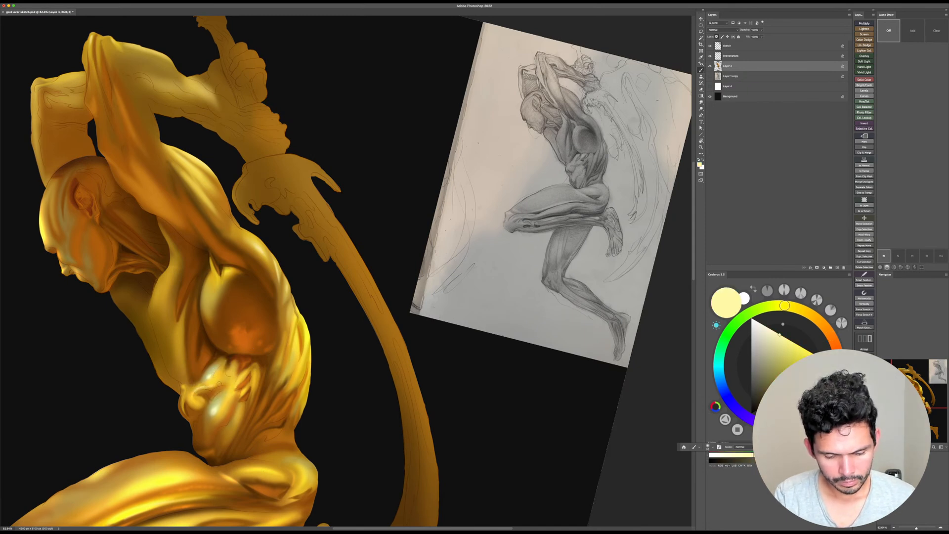
{"action": "left_click", "coordinate": [216, 411], "text": "alt"}
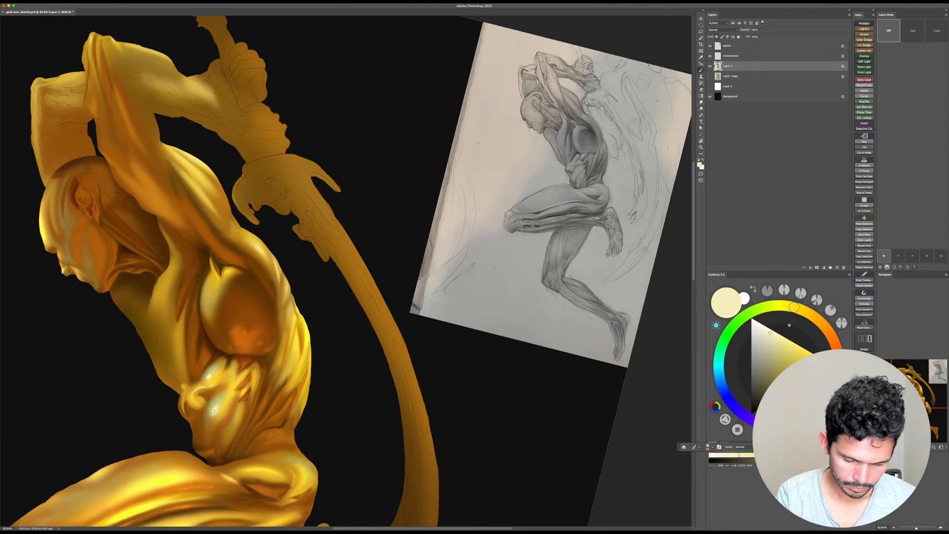
{"action": "left_click_drag", "start_coordinate": [213, 424], "coordinate": [218, 404]}
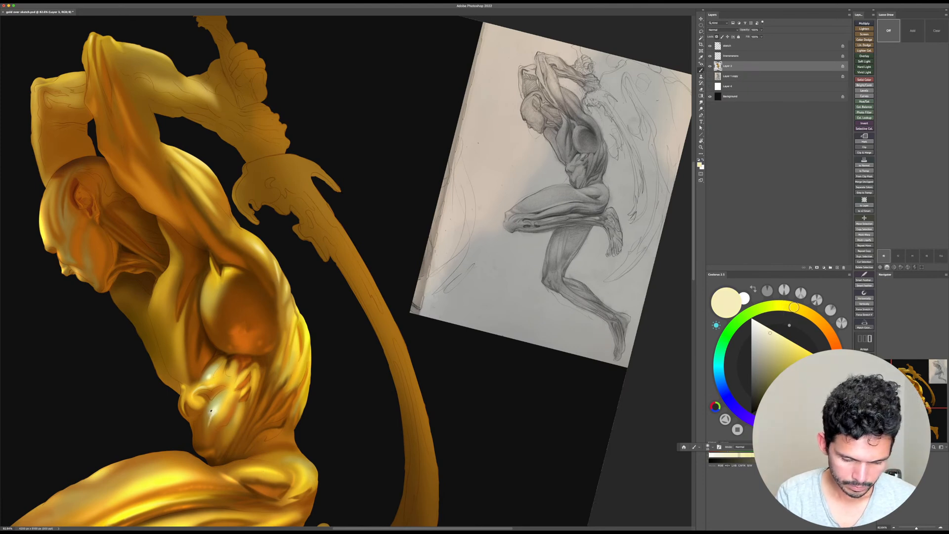
{"action": "left_click", "coordinate": [210, 411], "text": "alt"}
{"action": "left_click", "coordinate": [210, 430], "text": "alt"}
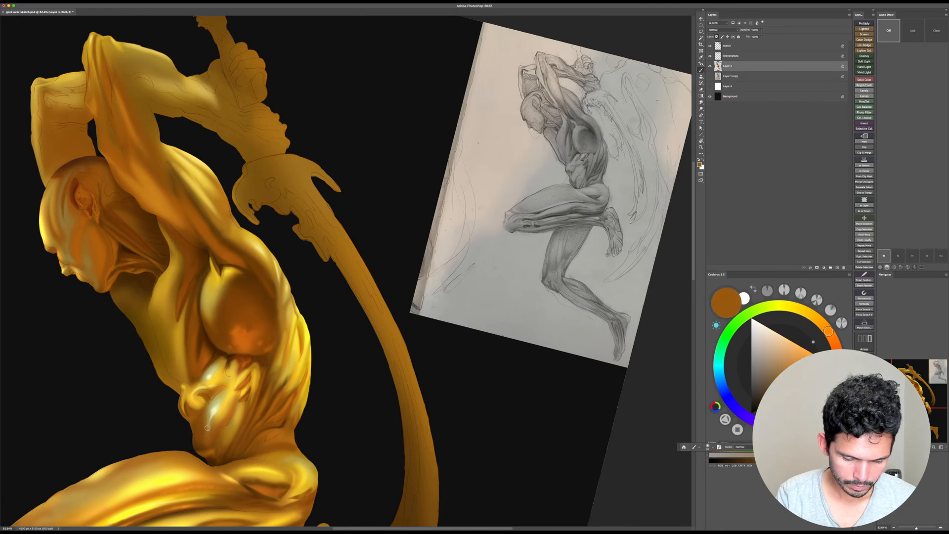
{"action": "left_click_drag", "start_coordinate": [215, 421], "coordinate": [216, 410]}
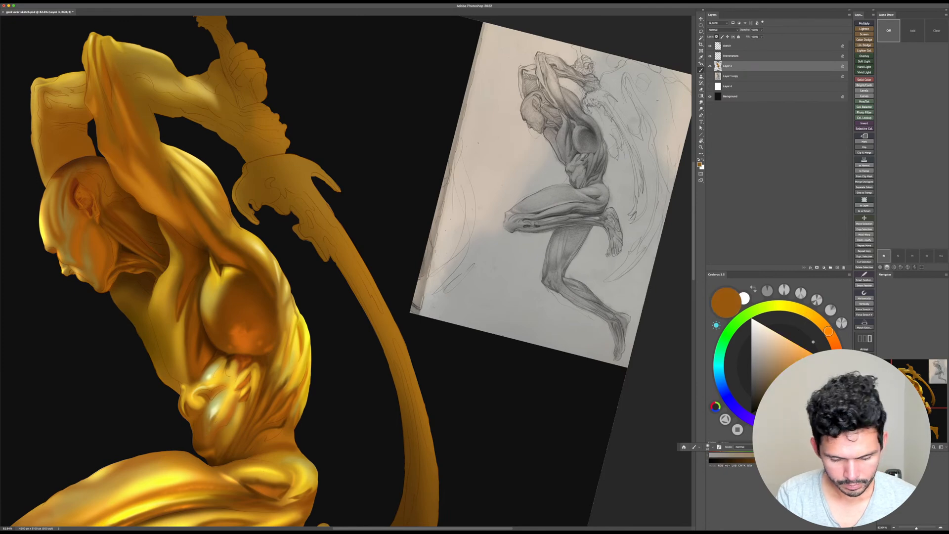
Step: Refine the muscle folds below the armpit and along the ribs with sampled gold, darker gold and orange tones
{"action": "left_click_drag", "start_coordinate": [400, 337], "coordinate": [446, 333]}
{"action": "key", "text": "Escape"}
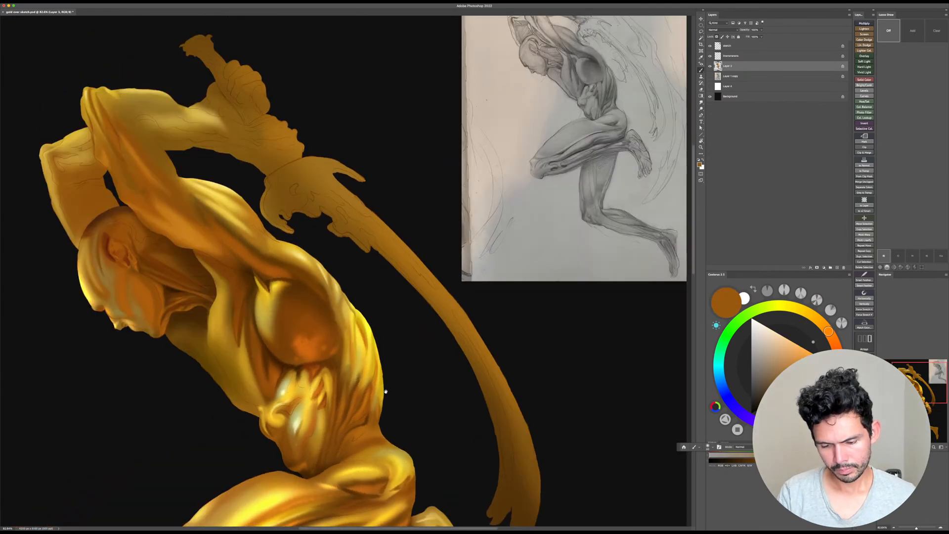
{"action": "left_click_drag", "start_coordinate": [383, 392], "coordinate": [391, 352]}
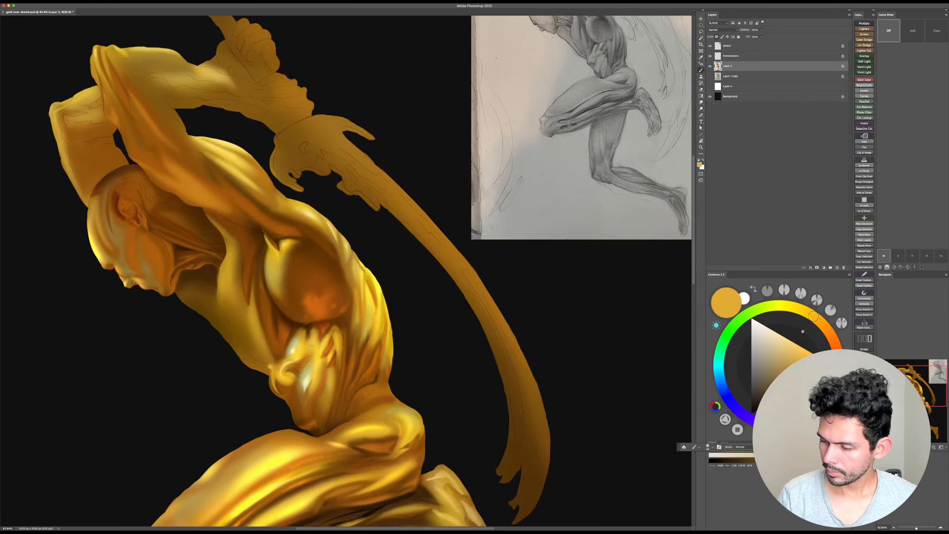
{"action": "left_click", "coordinate": [403, 371], "text": "alt"}
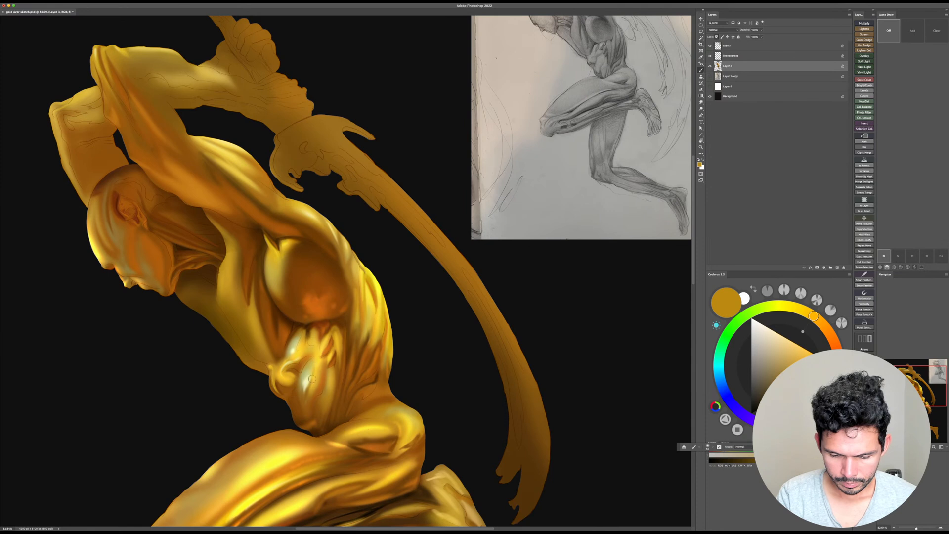
{"action": "left_click_drag", "start_coordinate": [388, 294], "coordinate": [396, 284]}
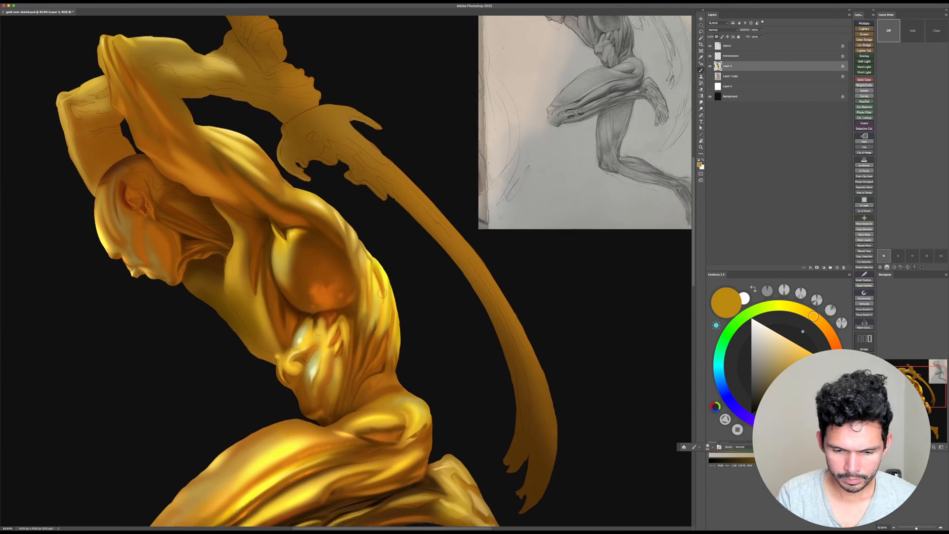
{"action": "left_click_drag", "start_coordinate": [347, 363], "coordinate": [347, 363]}
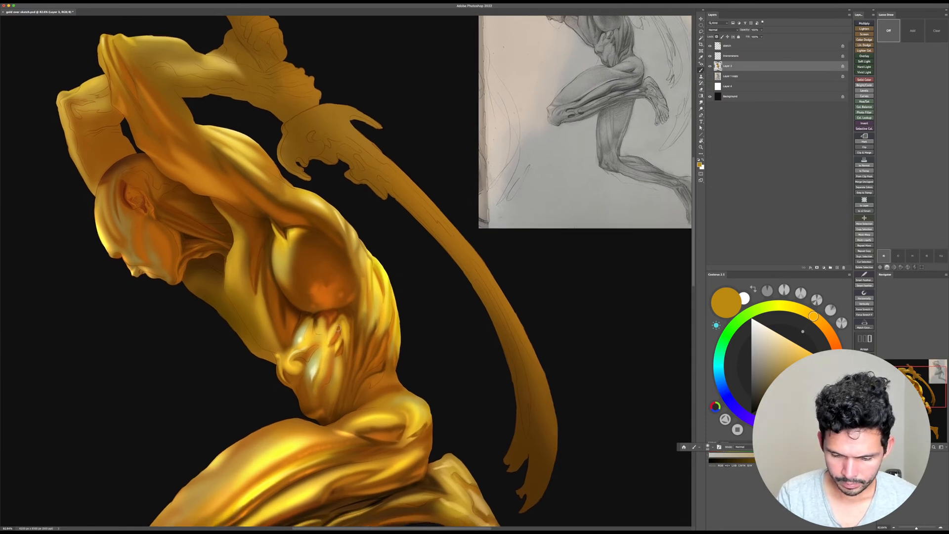
{"action": "left_click", "coordinate": [305, 355], "text": "alt"}
{"action": "left_click_drag", "start_coordinate": [305, 355], "coordinate": [310, 350]}
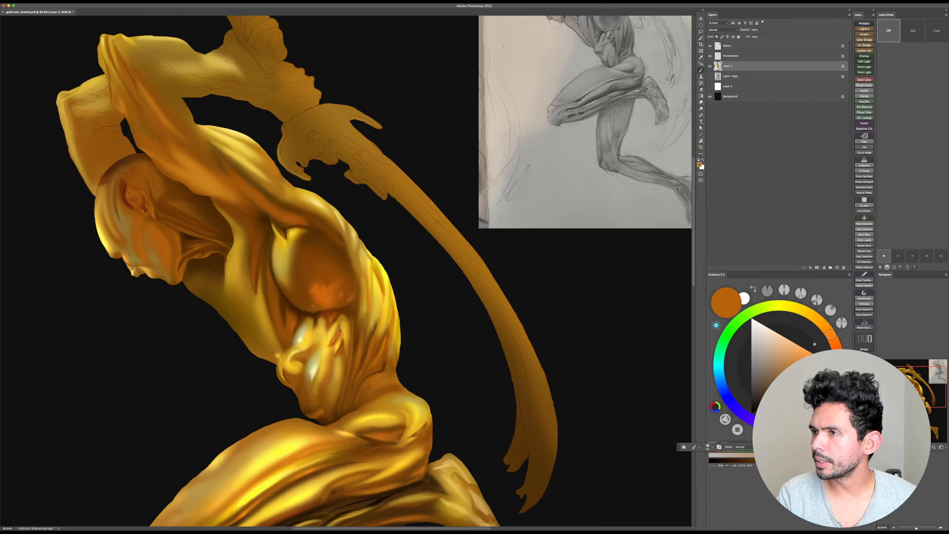
Step: Examine the pencil reference sketch, studying the torso, abdomen, legs and foot, and compare it with the painted figure
{"action": "left_click_drag", "start_coordinate": [407, 371], "coordinate": [339, 429]}
{"action": "mouse_move", "coordinate": [368, 337]}
{"action": "left_mouse_down"}
{"action": "mouse_move", "coordinate": [351, 381]}
{"action": "mouse_move", "coordinate": [360, 293]}
{"action": "mouse_move", "coordinate": [362, 341]}
{"action": "left_mouse_up"}
{"action": "left_click_drag", "start_coordinate": [365, 364], "coordinate": [362, 444]}
{"action": "mouse_move", "coordinate": [496, 185]}
{"action": "left_mouse_down"}
{"action": "mouse_move", "coordinate": [511, 194]}
{"action": "mouse_move", "coordinate": [494, 258]}
{"action": "mouse_move", "coordinate": [474, 282]}
{"action": "mouse_move", "coordinate": [447, 292]}
{"action": "left_mouse_up"}
{"action": "key", "text": "r"}
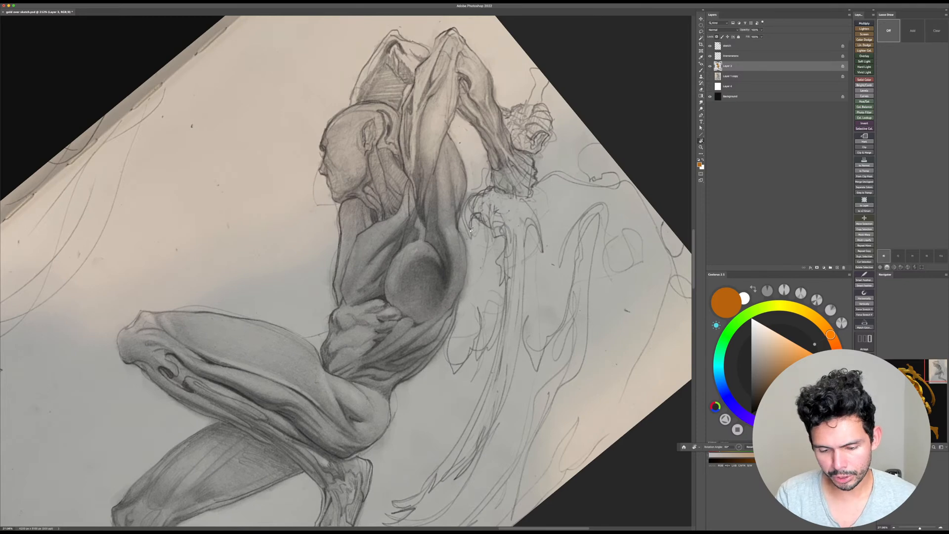
{"action": "key", "text": "Escape"}
{"action": "left_click_drag", "start_coordinate": [443, 274], "coordinate": [470, 337]}
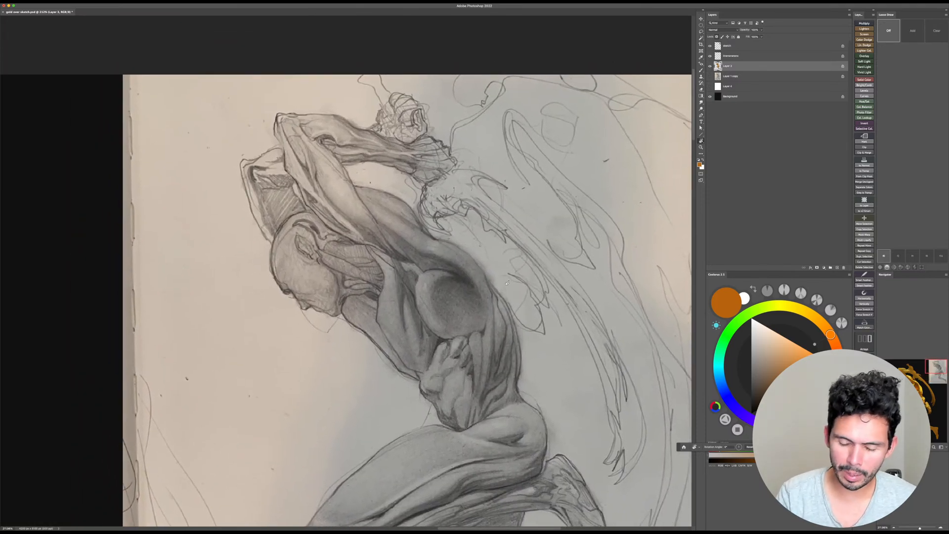
{"action": "scroll", "coordinate": [397, 300], "scroll_direction": "down", "scroll_amount": 10}
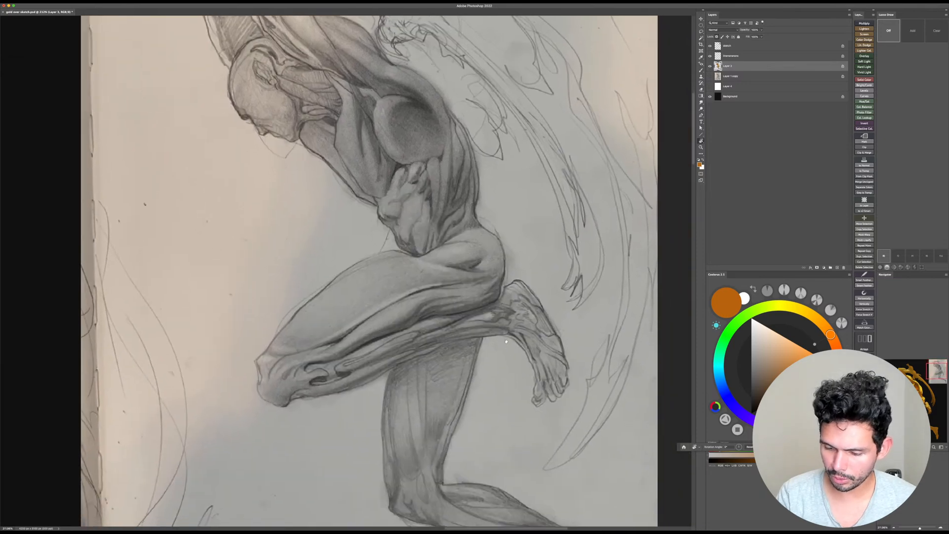
{"action": "left_click_drag", "start_coordinate": [506, 341], "coordinate": [494, 273]}
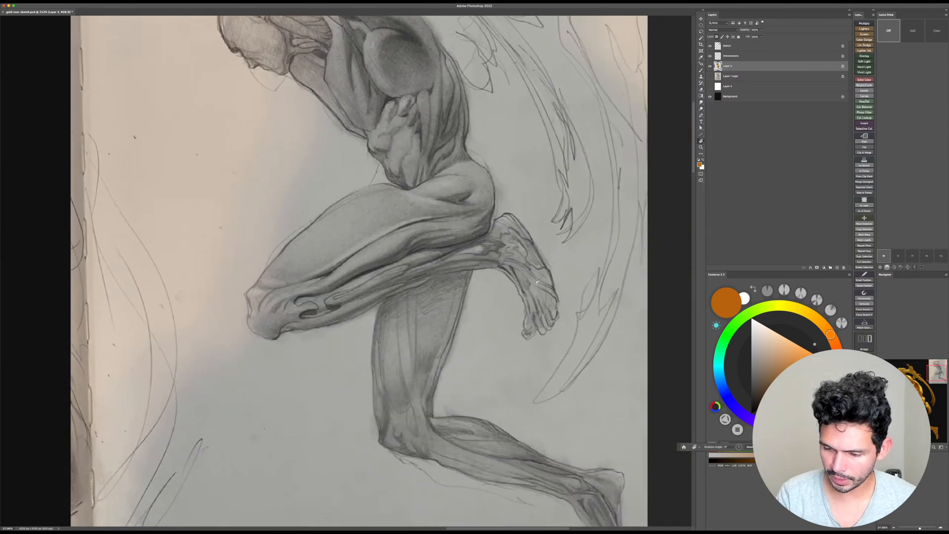
{"action": "left_click_drag", "start_coordinate": [550, 287], "coordinate": [453, 417]}
{"action": "left_click_drag", "start_coordinate": [433, 367], "coordinate": [374, 376]}
{"action": "key", "text": "Escape"}
{"action": "mouse_move", "coordinate": [357, 460]}
{"action": "left_mouse_down"}
{"action": "mouse_move", "coordinate": [465, 330]}
{"action": "mouse_move", "coordinate": [598, 263]}
{"action": "mouse_move", "coordinate": [515, 322]}
{"action": "mouse_move", "coordinate": [574, 307]}
{"action": "mouse_move", "coordinate": [528, 309]}
{"action": "left_mouse_up"}
{"action": "left_click_drag", "start_coordinate": [501, 330], "coordinate": [575, 323]}
{"action": "key", "text": "r"}
{"action": "left_click_drag", "start_coordinate": [407, 366], "coordinate": [444, 279]}
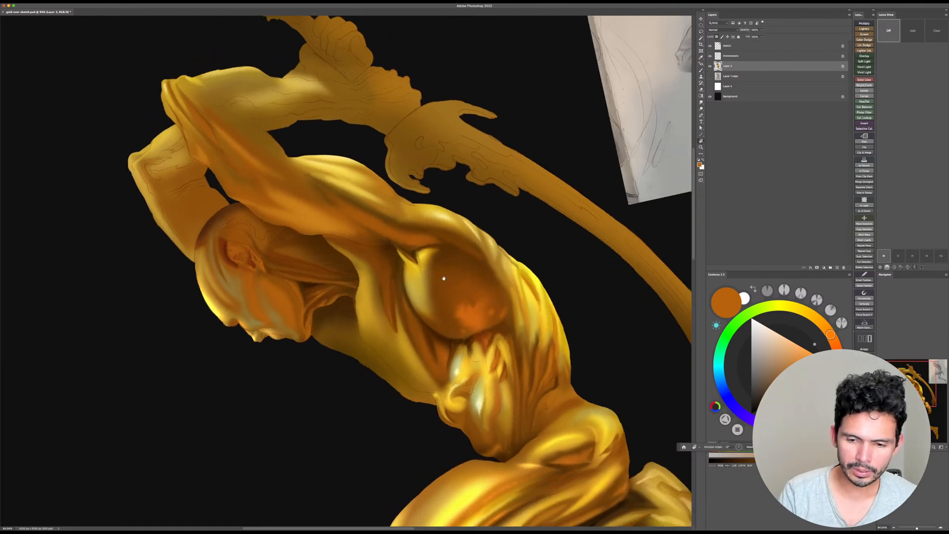
{"action": "left_click_drag", "start_coordinate": [439, 393], "coordinate": [556, 275]}
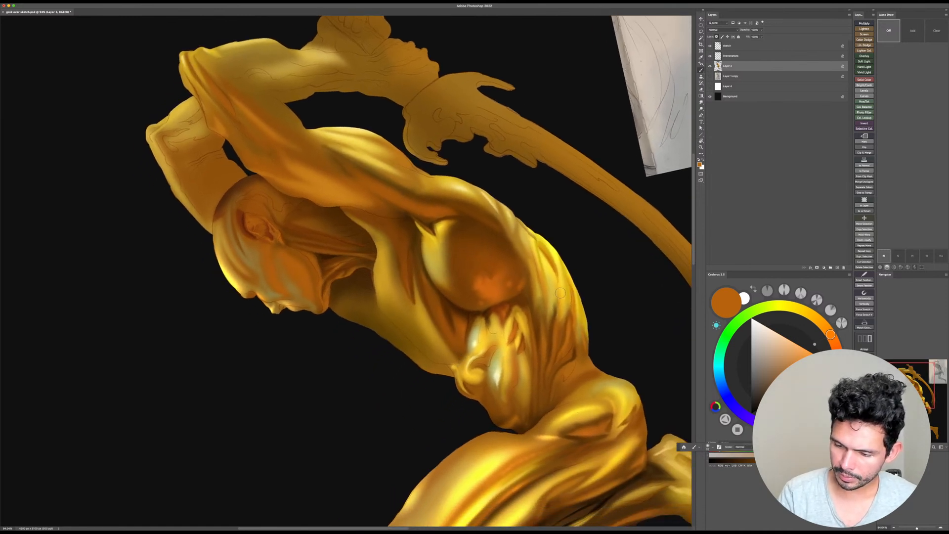
Step: Blend the reflected light on the large dark rounded muscle below the armpit with sampled orange and a larger soft brush
{"action": "left_click", "coordinate": [492, 289], "text": "alt"}
{"action": "key", "text": "bracketright"}
{"action": "key", "text": "bracketright"}
{"action": "key", "text": "bracketright"}
{"action": "key", "text": "bracketright"}
{"action": "key", "text": "bracketright"}
{"action": "key", "text": "bracketright"}
{"action": "key", "text": "bracketright"}
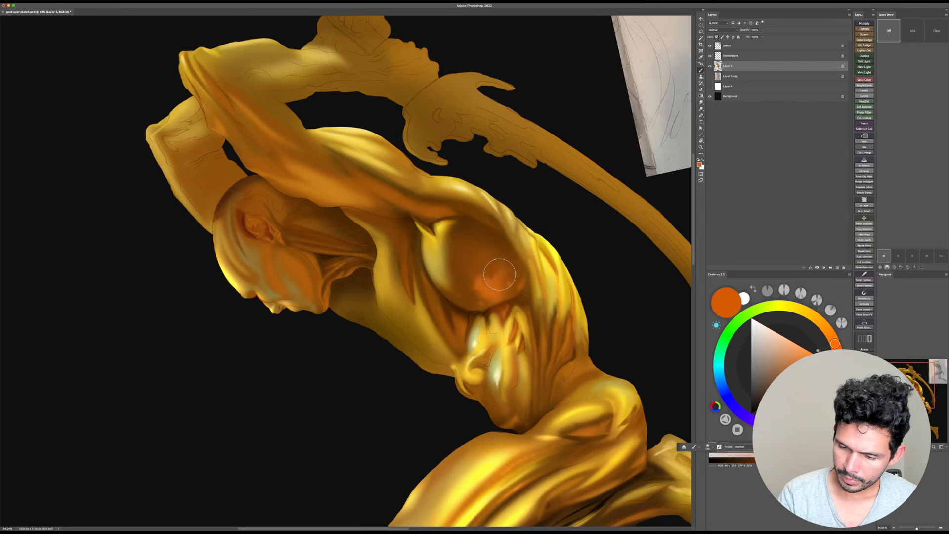
{"action": "mouse_move", "coordinate": [494, 285]}
{"action": "left_mouse_down"}
{"action": "mouse_move", "coordinate": [500, 258]}
{"action": "mouse_move", "coordinate": [486, 281]}
{"action": "mouse_move", "coordinate": [484, 247]}
{"action": "mouse_move", "coordinate": [489, 297]}
{"action": "mouse_move", "coordinate": [533, 266]}
{"action": "mouse_move", "coordinate": [486, 334]}
{"action": "mouse_move", "coordinate": [471, 324]}
{"action": "mouse_move", "coordinate": [563, 234]}
{"action": "mouse_move", "coordinate": [517, 328]}
{"action": "left_mouse_up"}
{"action": "key", "text": "bracketright"}
{"action": "key", "text": "bracketleft"}
Step: Model the side muscle between chest and armpit with sampled golden yellow, adding a brown fold and blending its edges
{"action": "key", "text": "r"}
{"action": "key", "text": "b"}
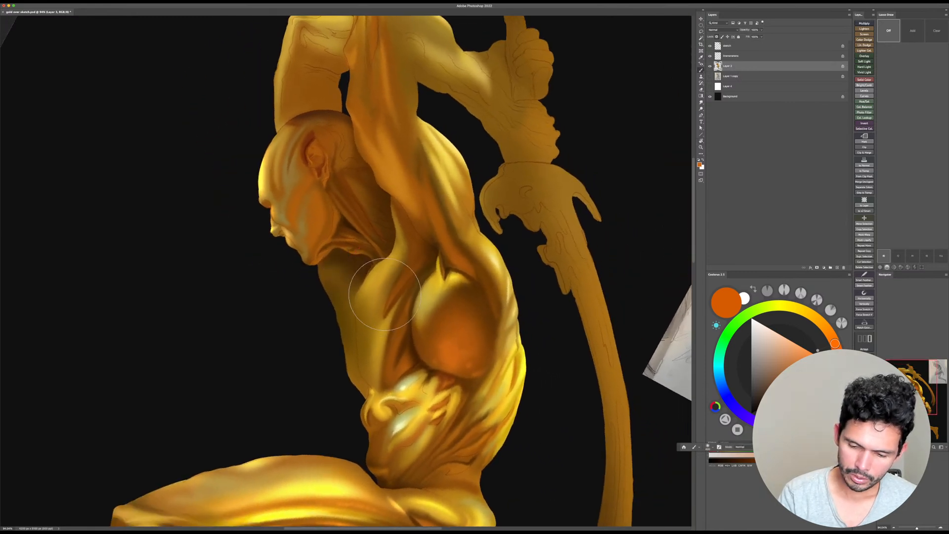
{"action": "left_click", "coordinate": [370, 277], "text": "alt"}
{"action": "left_click_drag", "start_coordinate": [360, 309], "coordinate": [370, 289]}
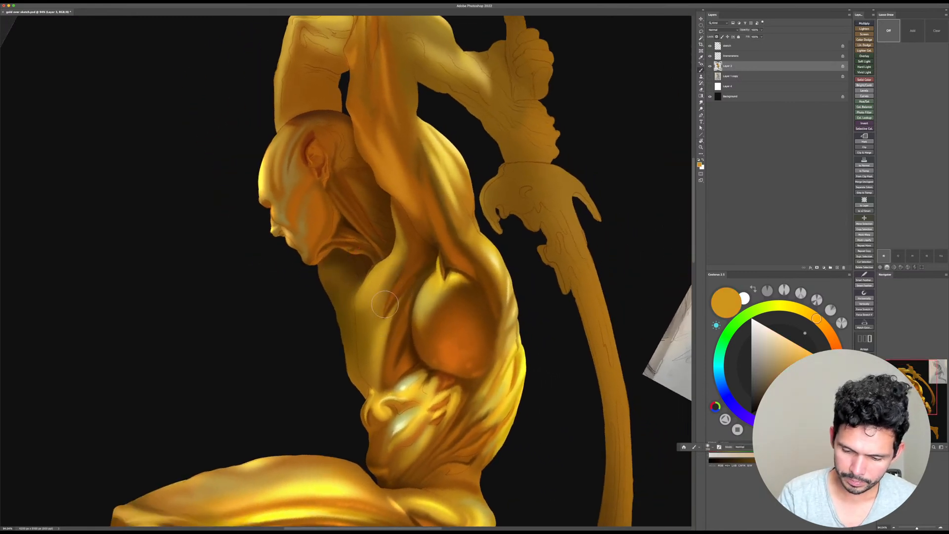
{"action": "key", "text": "bracketright"}
{"action": "mouse_move", "coordinate": [371, 342]}
{"action": "left_mouse_down"}
{"action": "mouse_move", "coordinate": [370, 376]}
{"action": "mouse_move", "coordinate": [386, 302]}
{"action": "mouse_move", "coordinate": [376, 284]}
{"action": "left_mouse_up"}
{"action": "left_click", "coordinate": [401, 285], "text": "alt"}
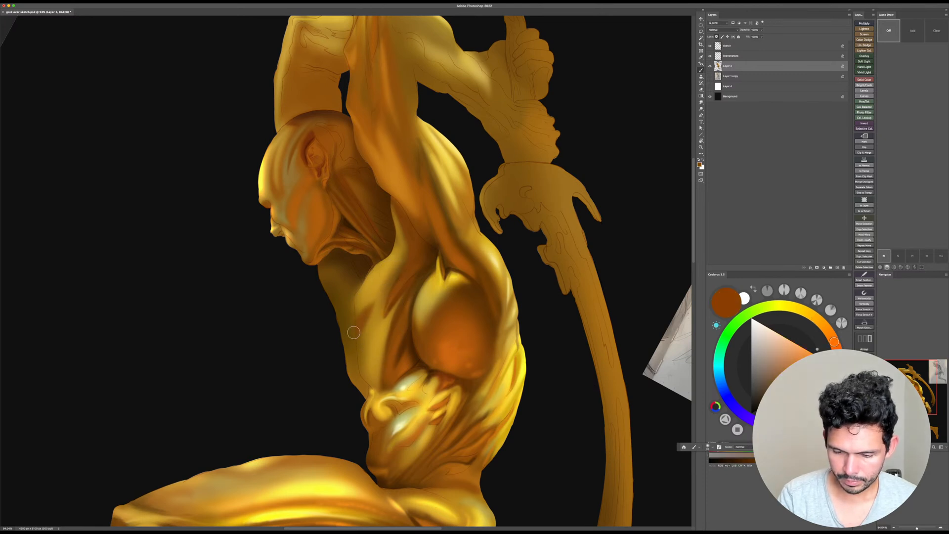
{"action": "left_click", "coordinate": [372, 289], "text": "alt"}
{"action": "mouse_move", "coordinate": [381, 315]}
{"action": "left_mouse_down"}
{"action": "mouse_move", "coordinate": [400, 260]}
{"action": "mouse_move", "coordinate": [384, 314]}
{"action": "left_mouse_up"}
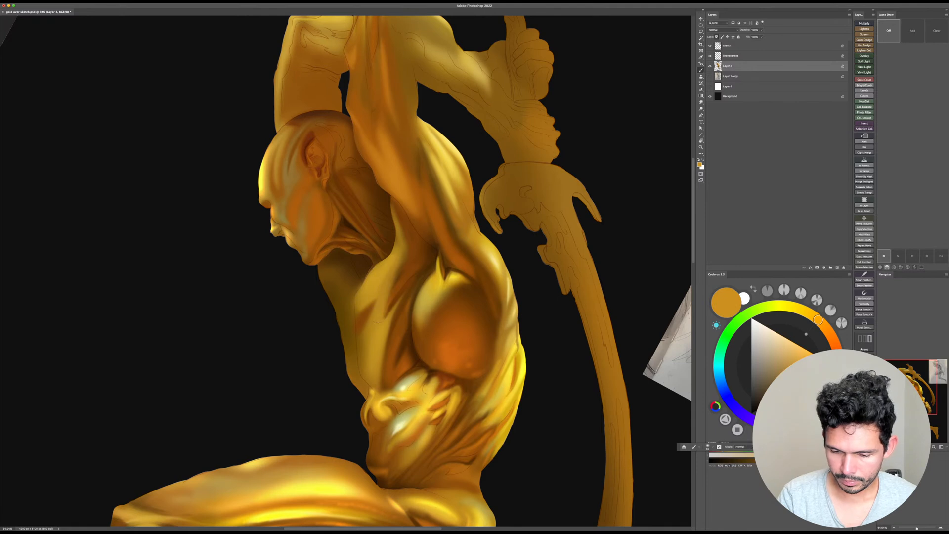
Step: Shade beside the small curled front abdominal muscle with sampled orange-brown tones and a smaller brush
{"action": "left_click_drag", "start_coordinate": [494, 385], "coordinate": [500, 288]}
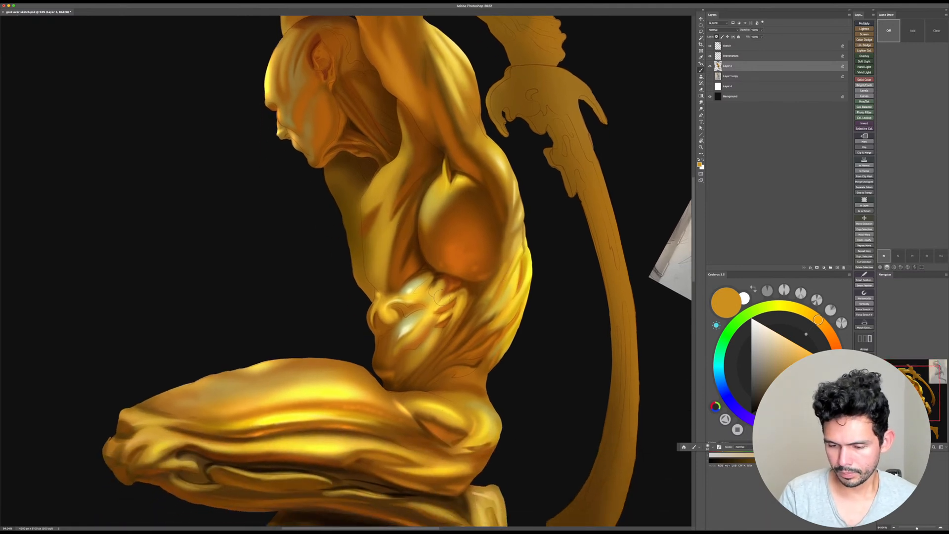
{"action": "left_click", "coordinate": [416, 299], "text": "alt"}
{"action": "key", "text": "bracketleft"}
{"action": "key", "text": "bracketleft"}
{"action": "key", "text": "bracketleft"}
{"action": "key", "text": "bracketleft"}
{"action": "key", "text": "bracketleft"}
{"action": "key", "text": "bracketleft"}
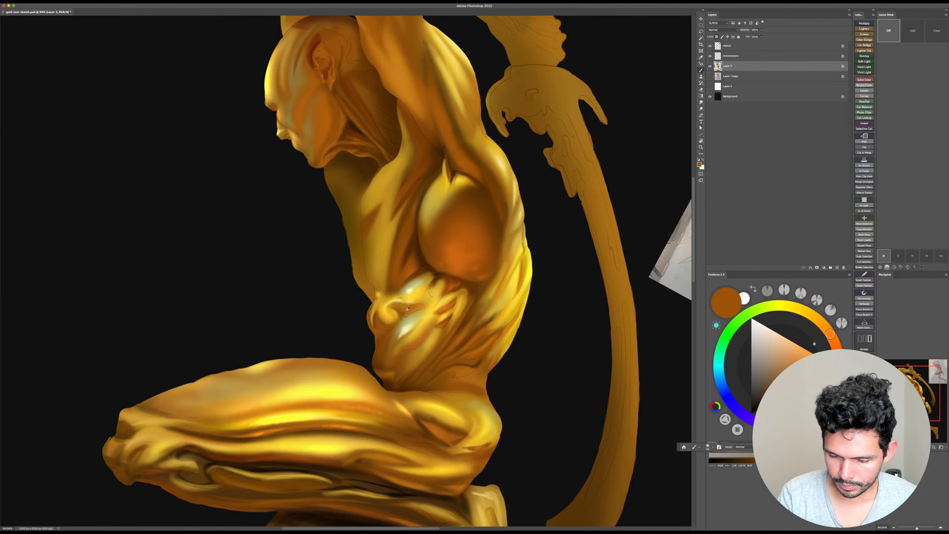
{"action": "left_click", "coordinate": [405, 310], "text": "alt"}
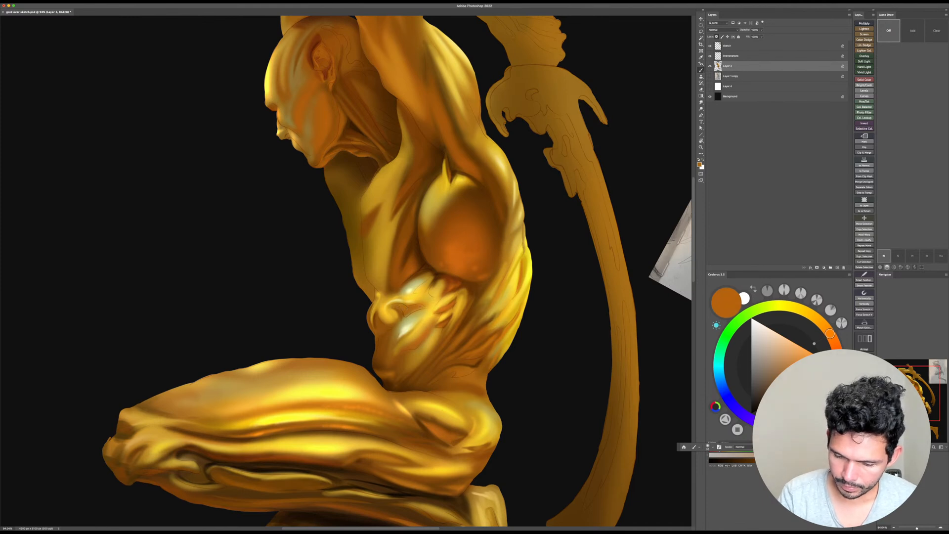
Step: Paint fine brown shadow strokes between the small front abdominal muscle and the white central highlight
{"action": "key", "text": "r"}
{"action": "mouse_move", "coordinate": [415, 315]}
{"action": "left_mouse_down"}
{"action": "mouse_move", "coordinate": [427, 286]}
{"action": "mouse_move", "coordinate": [417, 299]}
{"action": "left_mouse_up"}
{"action": "key", "text": "bracketleft"}
{"action": "key", "text": "bracketleft"}
{"action": "key", "text": "bracketleft"}
{"action": "key", "text": "bracketleft"}
{"action": "key", "text": "bracketleft"}
{"action": "key", "text": "bracketleft"}
{"action": "key", "text": "bracketleft"}
{"action": "left_click_drag", "start_coordinate": [433, 279], "coordinate": [418, 297]}
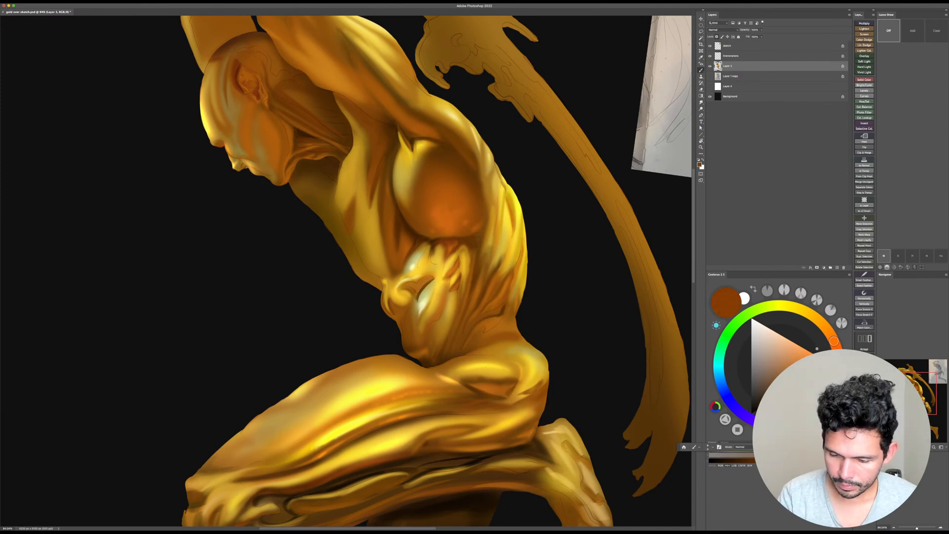
{"action": "left_click_drag", "start_coordinate": [418, 292], "coordinate": [413, 308]}
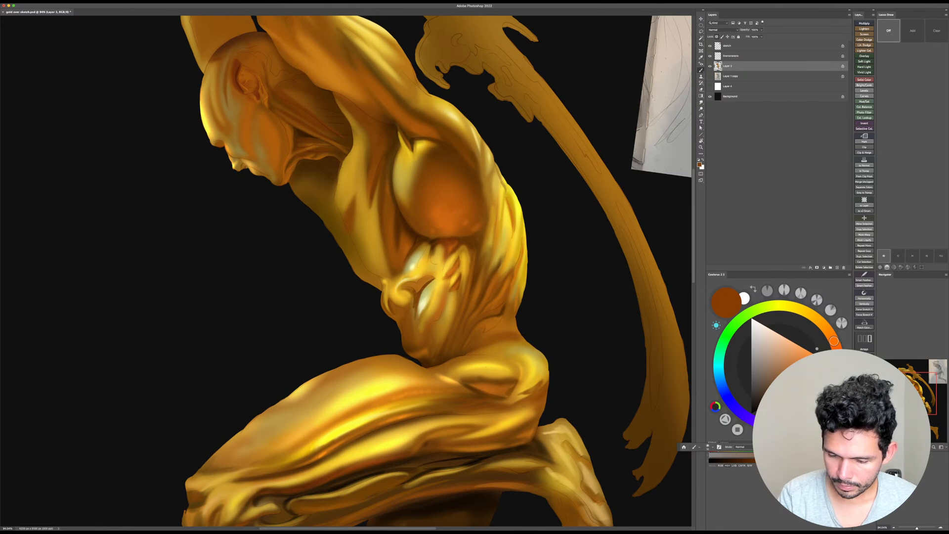
Step: Shape the brown recess beside the curled front abdominal muscle into a crisp, pointed crescent with a fine brush
{"action": "key", "text": "z"}
{"action": "left_click_drag", "start_coordinate": [471, 300], "coordinate": [516, 298]}
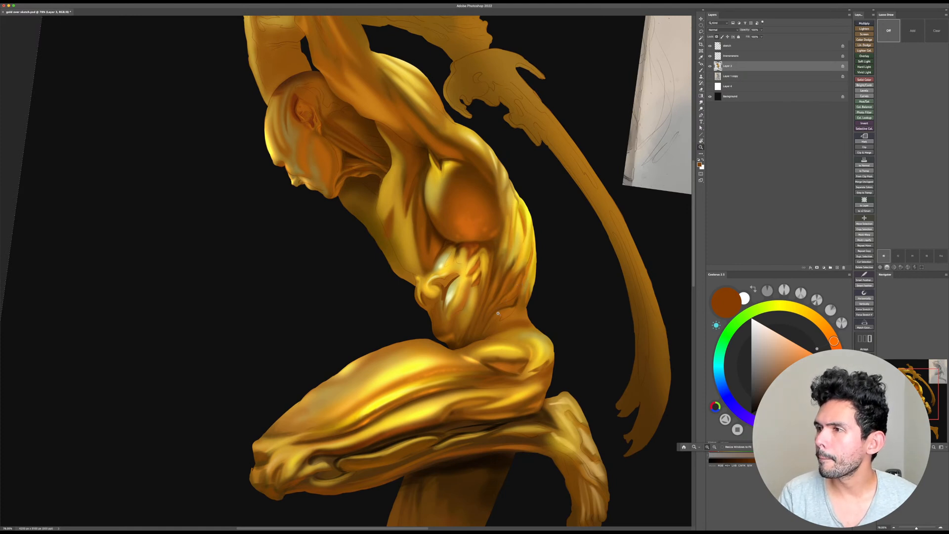
{"action": "left_click_drag", "start_coordinate": [498, 313], "coordinate": [511, 306]}
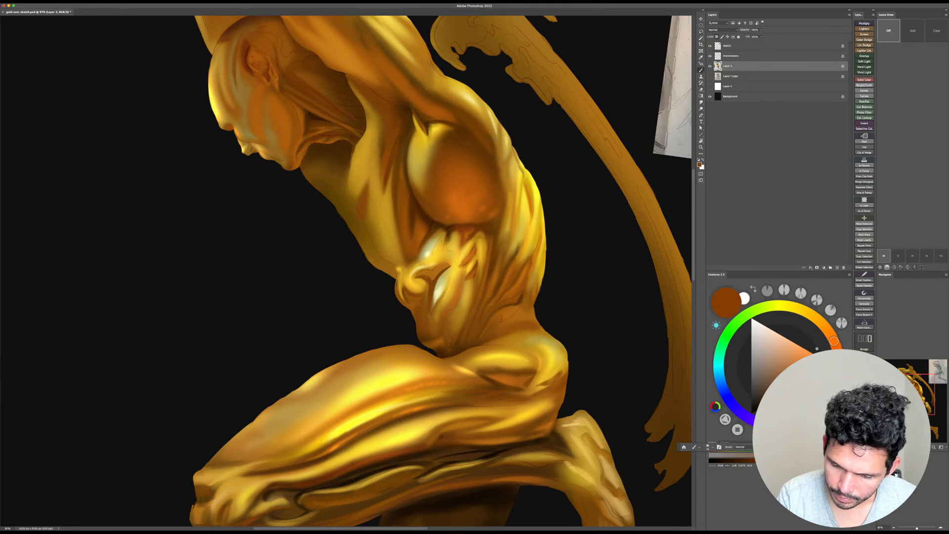
{"action": "mouse_move", "coordinate": [434, 274]}
{"action": "left_mouse_down"}
{"action": "mouse_move", "coordinate": [449, 265]}
{"action": "mouse_move", "coordinate": [431, 270]}
{"action": "mouse_move", "coordinate": [443, 268]}
{"action": "mouse_move", "coordinate": [435, 281]}
{"action": "left_mouse_up"}
{"action": "key", "text": "r"}
{"action": "left_click_drag", "start_coordinate": [567, 250], "coordinate": [540, 380]}
{"action": "key", "text": "bracketleft"}
{"action": "key", "text": "bracketleft"}
{"action": "key", "text": "bracketleft"}
{"action": "key", "text": "bracketleft"}
{"action": "key", "text": "bracketleft"}
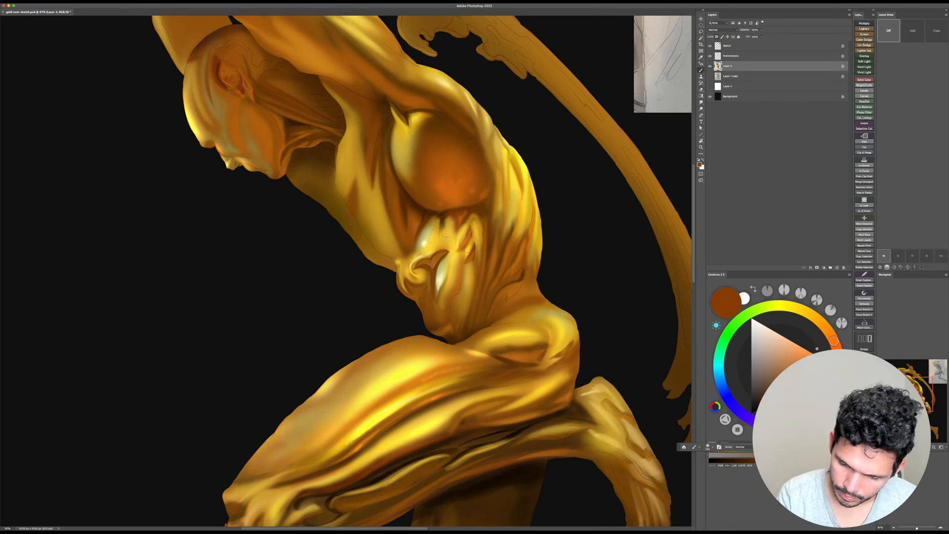
{"action": "left_click_drag", "start_coordinate": [463, 247], "coordinate": [468, 235]}
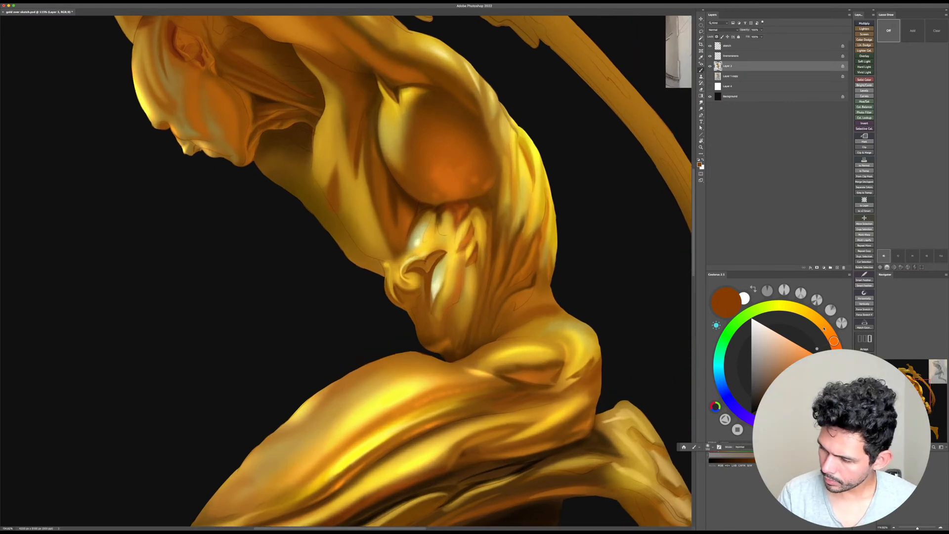
Step: Choose a pale golden yellow and highlight the curled rim of the small front abdominal muscle
{"action": "left_click_drag", "start_coordinate": [824, 329], "coordinate": [809, 313]}
{"action": "left_click", "coordinate": [800, 346]}
{"action": "key", "text": "bracketleft"}
{"action": "key", "text": "bracketleft"}
{"action": "key", "text": "bracketleft"}
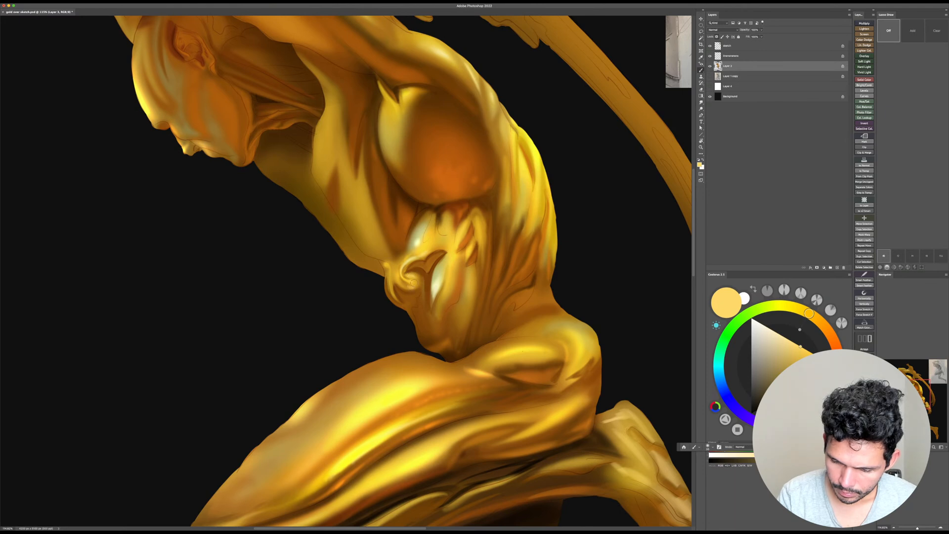
{"action": "key", "text": "r"}
{"action": "left_click_drag", "start_coordinate": [412, 282], "coordinate": [353, 335]}
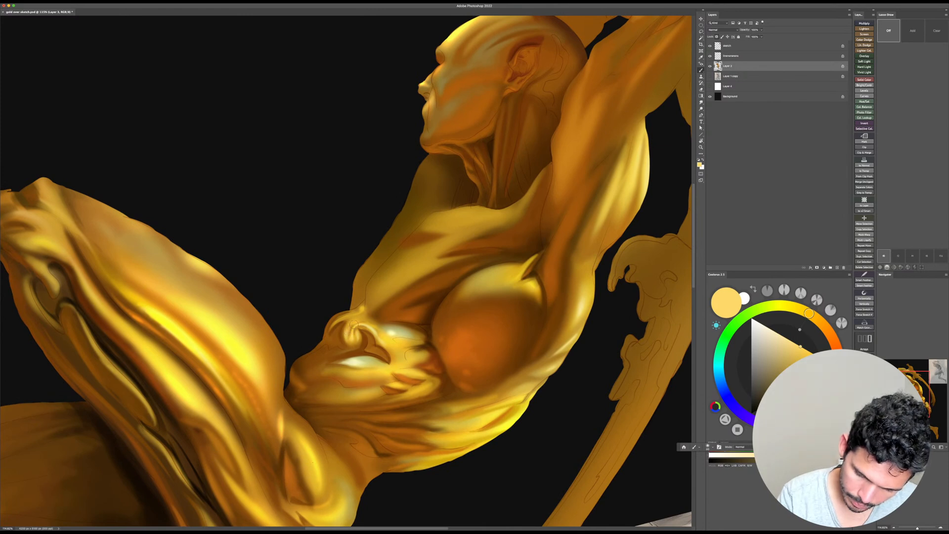
{"action": "key", "text": "Escape"}
{"action": "key", "text": "]"}
{"action": "left_click_drag", "start_coordinate": [448, 273], "coordinate": [472, 272]}
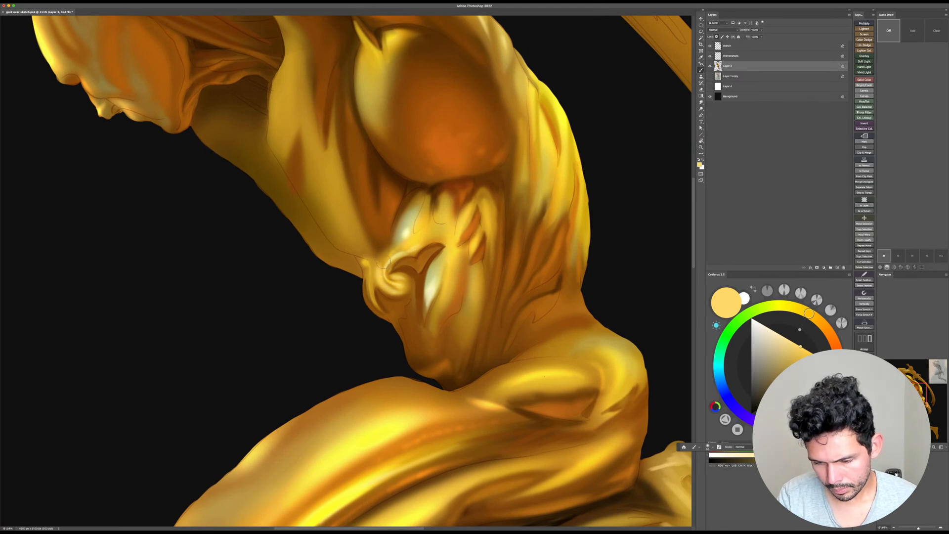
{"action": "key", "text": "r"}
{"action": "mouse_move", "coordinate": [379, 270]}
{"action": "left_mouse_down"}
{"action": "mouse_move", "coordinate": [488, 355]}
{"action": "mouse_move", "coordinate": [441, 406]}
{"action": "left_mouse_up"}
{"action": "key", "text": "b"}
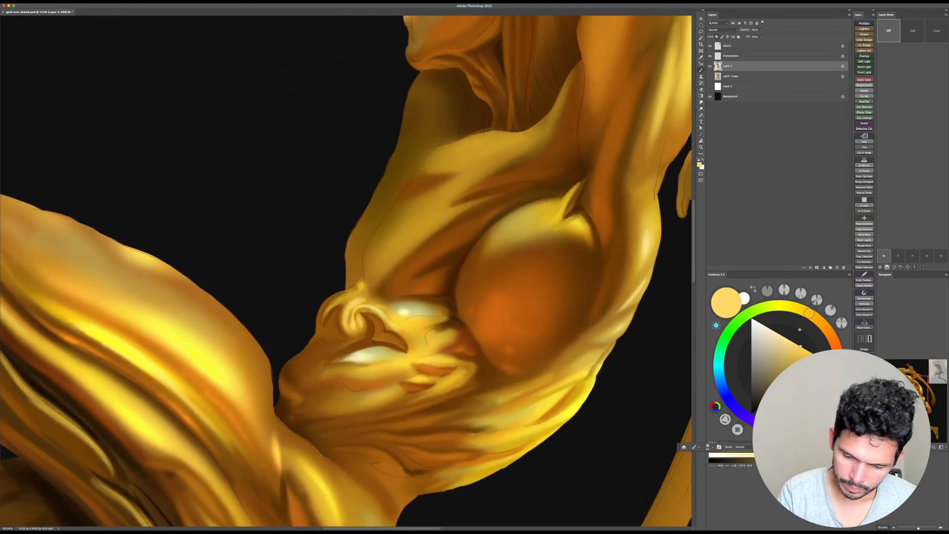
{"action": "left_click_drag", "start_coordinate": [358, 295], "coordinate": [334, 305]}
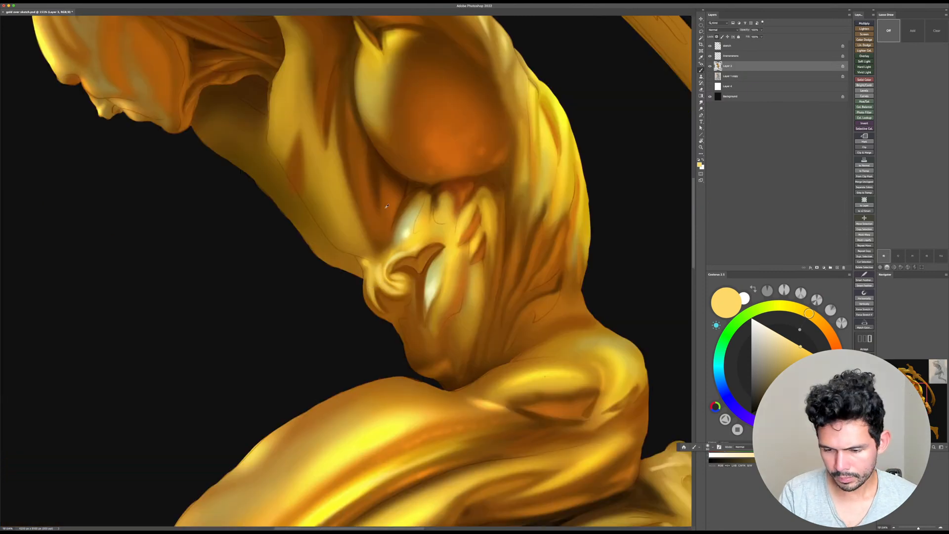
Step: Warm the abdominal recess with sampled orange-brown and a brighter orange, and save the document
{"action": "left_click", "coordinate": [388, 212], "text": "alt"}
{"action": "key", "text": "bracketleft"}
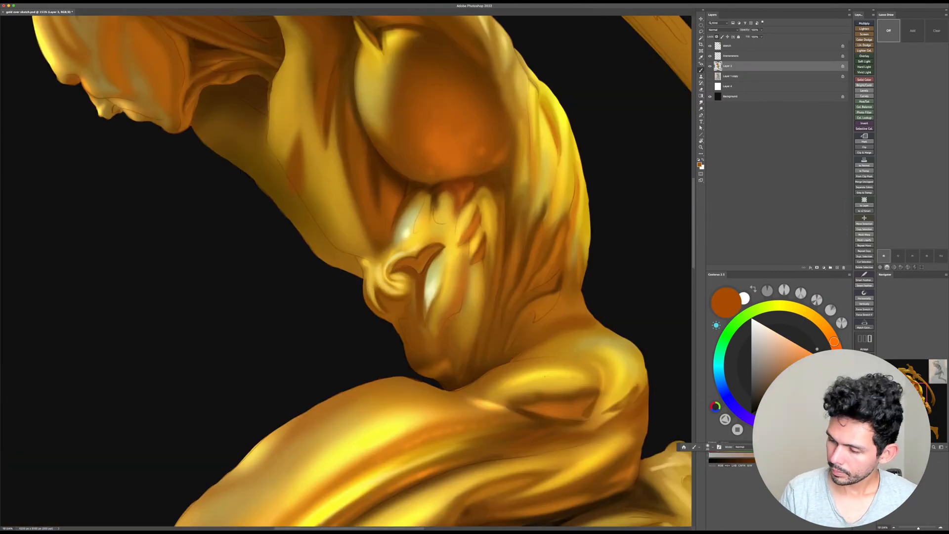
{"action": "left_click", "coordinate": [818, 374]}
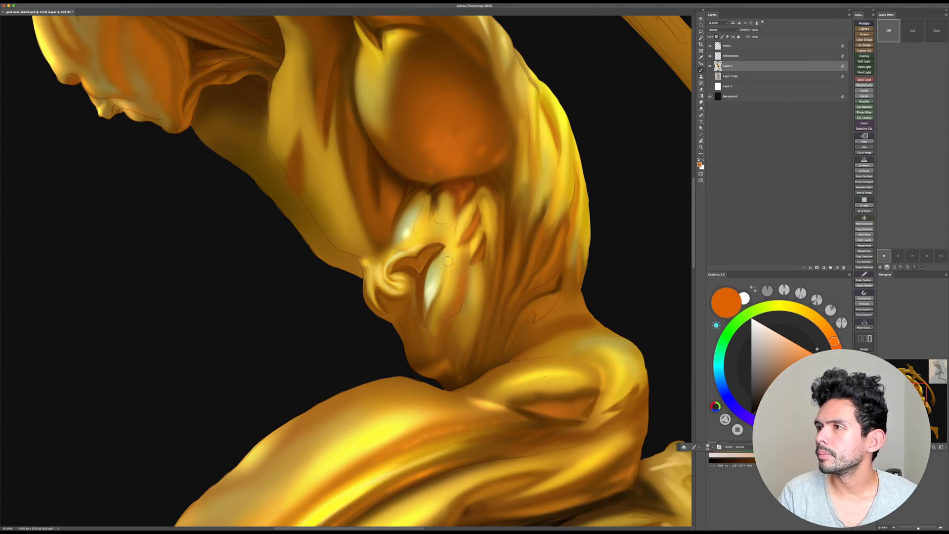
{"action": "key", "text": "ctrl+s"}
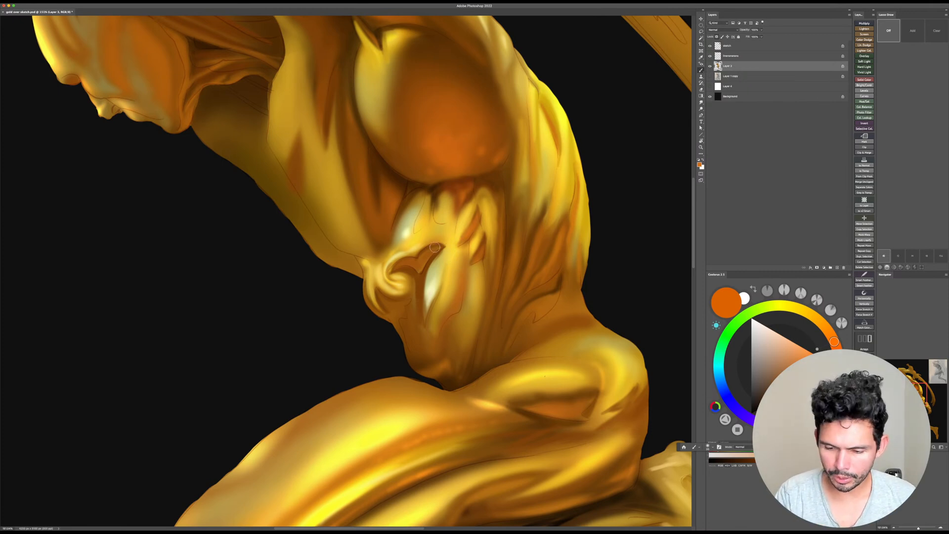
{"action": "scroll", "coordinate": [438, 242], "scroll_direction": "up", "scroll_amount": 2}
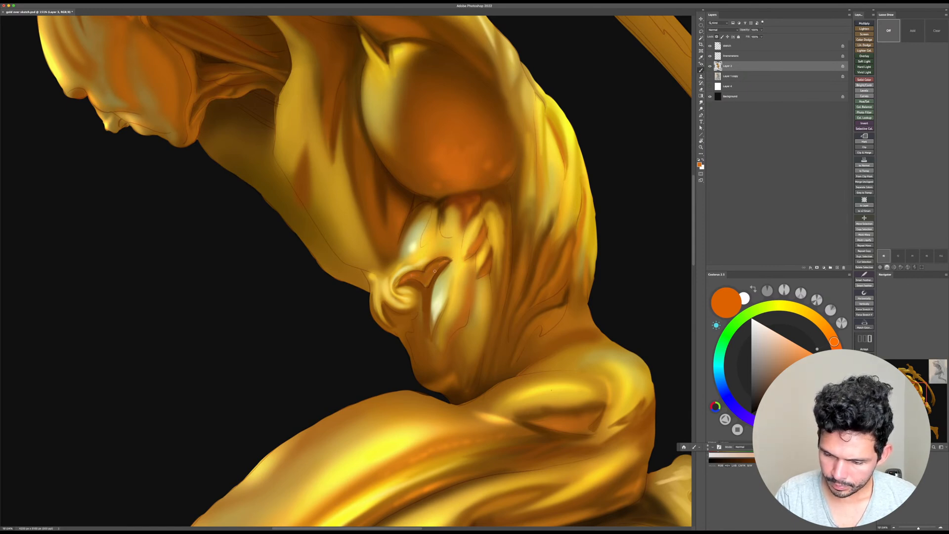
Step: Soften the edge of the white highlight on the central abdominal muscle with sampled yellow
{"action": "left_click", "coordinate": [458, 272], "text": "alt"}
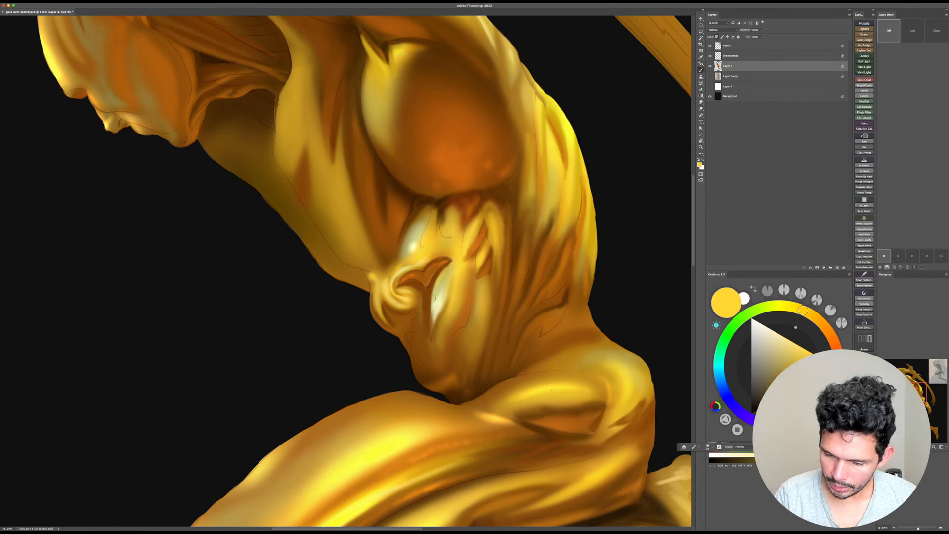
{"action": "key", "text": "r"}
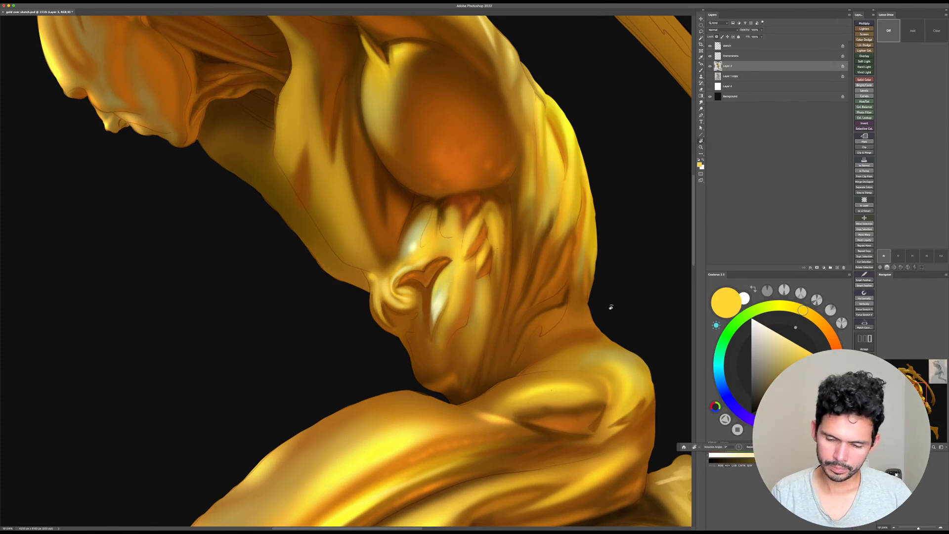
{"action": "left_click_drag", "start_coordinate": [610, 309], "coordinate": [599, 440]}
Step: Deepen the shadow along the inner edge of the white abdominal highlight using sampled brown darkened to deep brown
{"action": "left_click", "coordinate": [425, 305], "text": "alt"}
{"action": "key", "text": "z"}
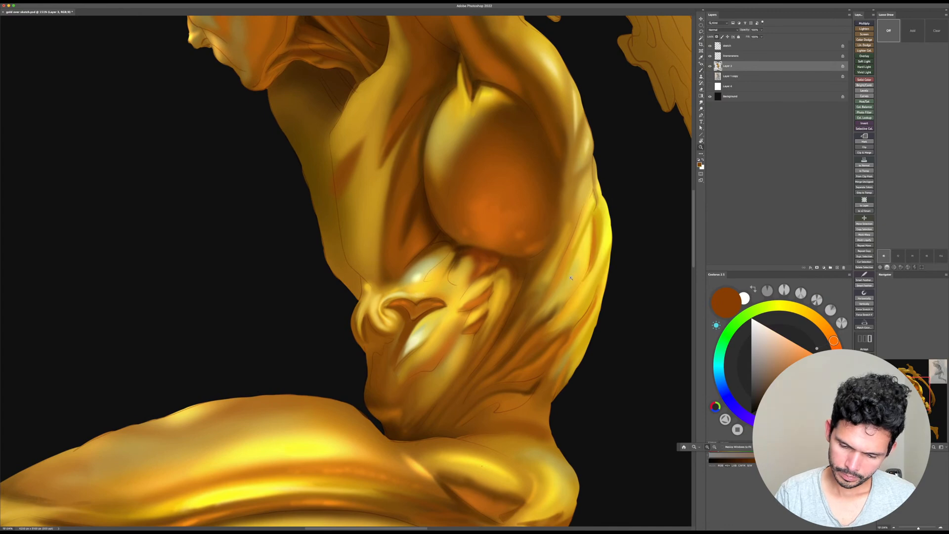
{"action": "left_click_drag", "start_coordinate": [599, 285], "coordinate": [577, 286]}
{"action": "left_click_drag", "start_coordinate": [577, 287], "coordinate": [439, 382]}
{"action": "mouse_move", "coordinate": [500, 341]}
{"action": "left_mouse_down"}
{"action": "mouse_move", "coordinate": [500, 371]}
{"action": "mouse_move", "coordinate": [429, 237]}
{"action": "left_mouse_up"}
{"action": "mouse_move", "coordinate": [583, 175]}
{"action": "left_mouse_down"}
{"action": "mouse_move", "coordinate": [640, 174]}
{"action": "mouse_move", "coordinate": [462, 273]}
{"action": "mouse_move", "coordinate": [481, 297]}
{"action": "left_mouse_up"}
{"action": "mouse_move", "coordinate": [378, 329]}
{"action": "left_mouse_down"}
{"action": "mouse_move", "coordinate": [392, 342]}
{"action": "mouse_move", "coordinate": [405, 332]}
{"action": "left_mouse_up"}
{"action": "left_click", "coordinate": [379, 299], "text": "alt"}
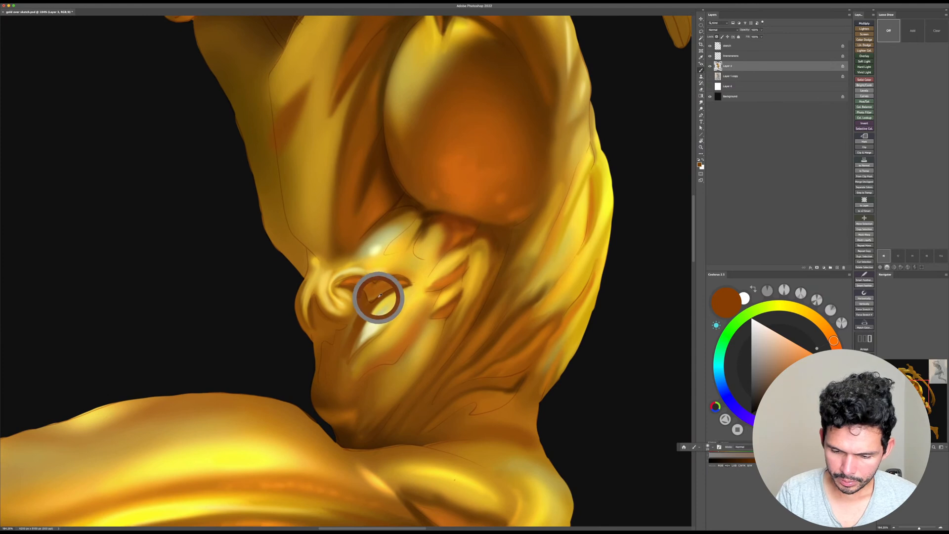
{"action": "left_click_drag", "start_coordinate": [770, 461], "coordinate": [754, 460]}
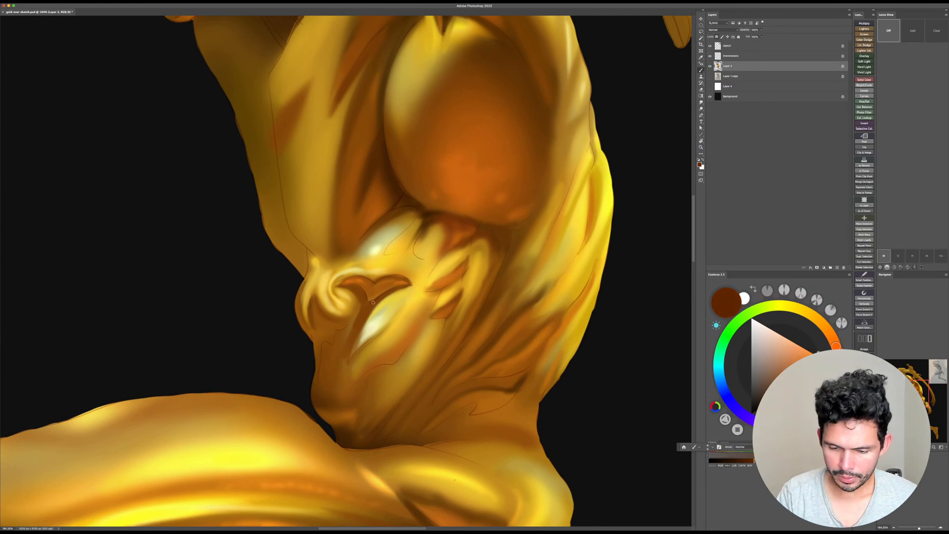
{"action": "mouse_move", "coordinate": [370, 302]}
{"action": "left_mouse_down"}
{"action": "mouse_move", "coordinate": [404, 285]}
{"action": "mouse_move", "coordinate": [356, 337]}
{"action": "left_mouse_up"}
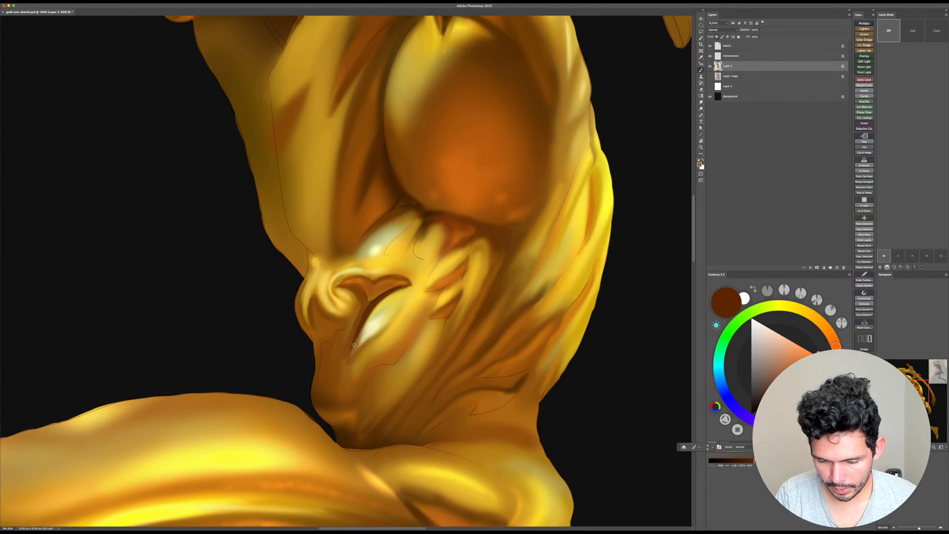
Step: Refine the upper end of the white abdominal highlight with sampled golden yellow
{"action": "left_click", "coordinate": [369, 318], "text": "alt"}
{"action": "left_click", "coordinate": [382, 301], "text": "alt"}
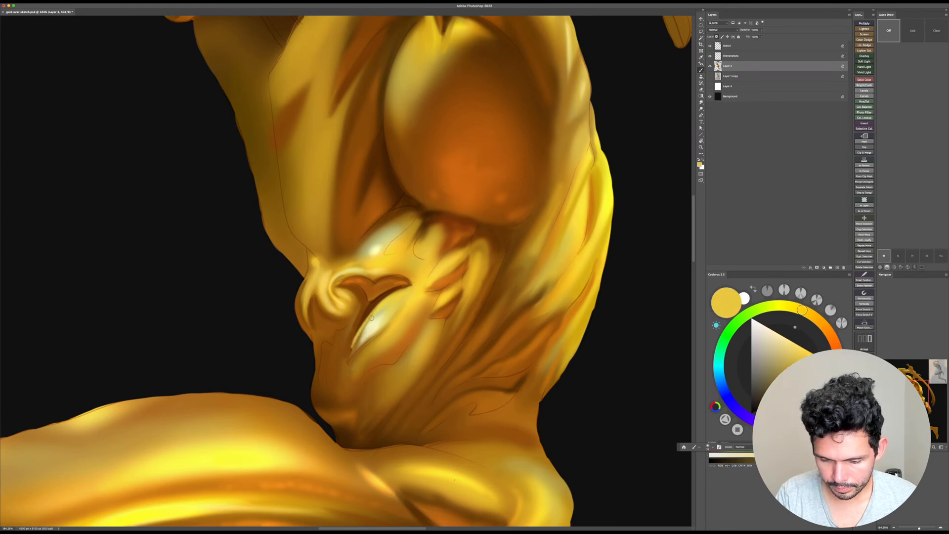
{"action": "mouse_move", "coordinate": [378, 304]}
{"action": "left_mouse_down"}
{"action": "mouse_move", "coordinate": [356, 341]}
{"action": "mouse_move", "coordinate": [397, 280]}
{"action": "mouse_move", "coordinate": [389, 288]}
{"action": "left_mouse_up"}
Step: Rework the recess between the abdominal muscles with sampled orange-browns and bright orange, then deepen its shadow with dark brown
{"action": "left_click", "coordinate": [351, 297], "text": "alt"}
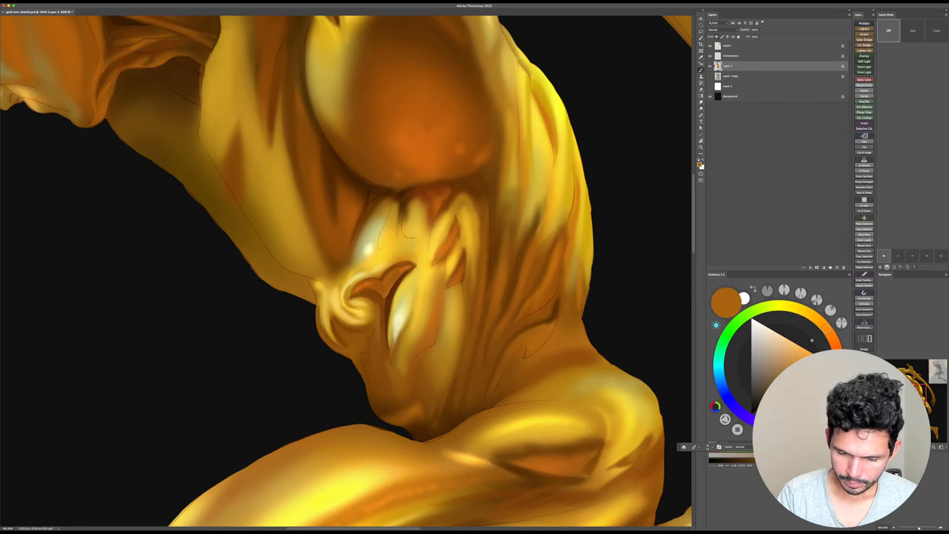
{"action": "left_click", "coordinate": [364, 300], "text": "alt"}
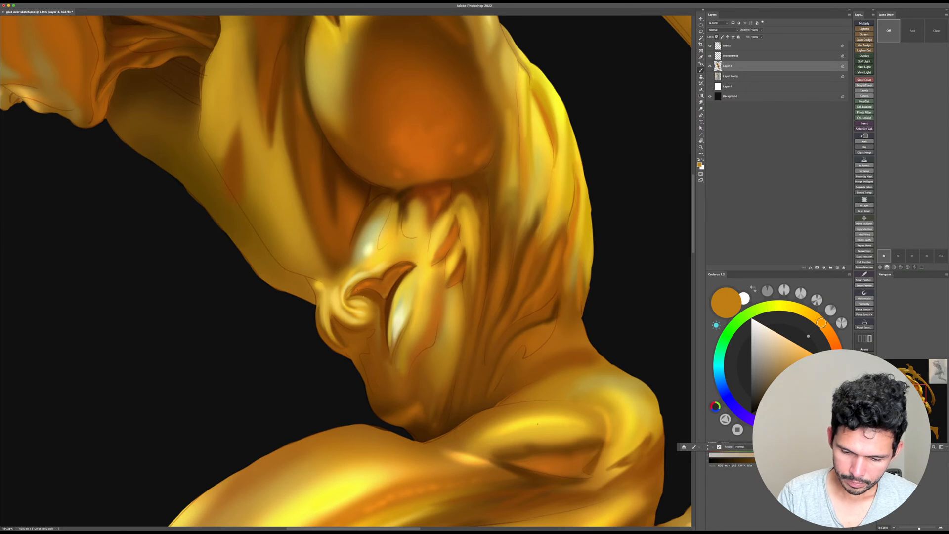
{"action": "left_click", "coordinate": [357, 291], "text": "alt"}
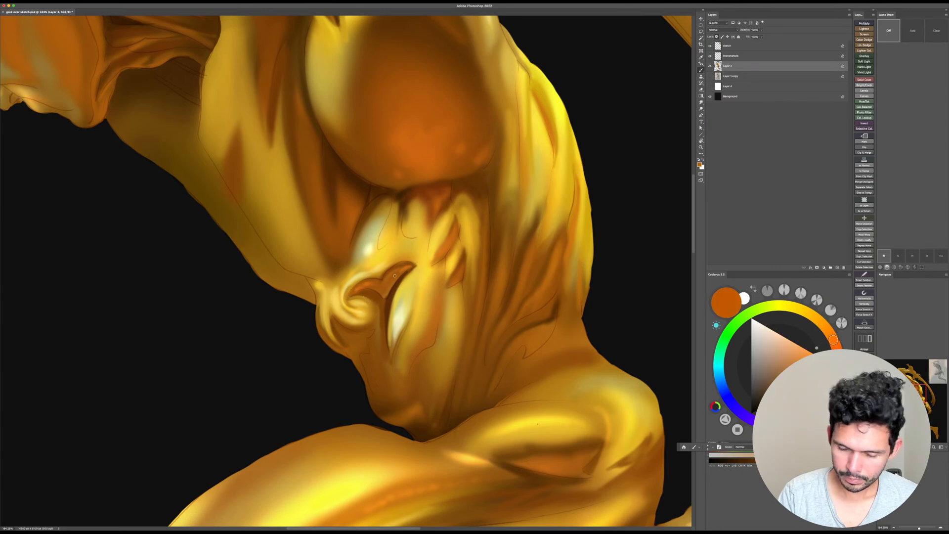
{"action": "left_click", "coordinate": [354, 296], "text": "alt"}
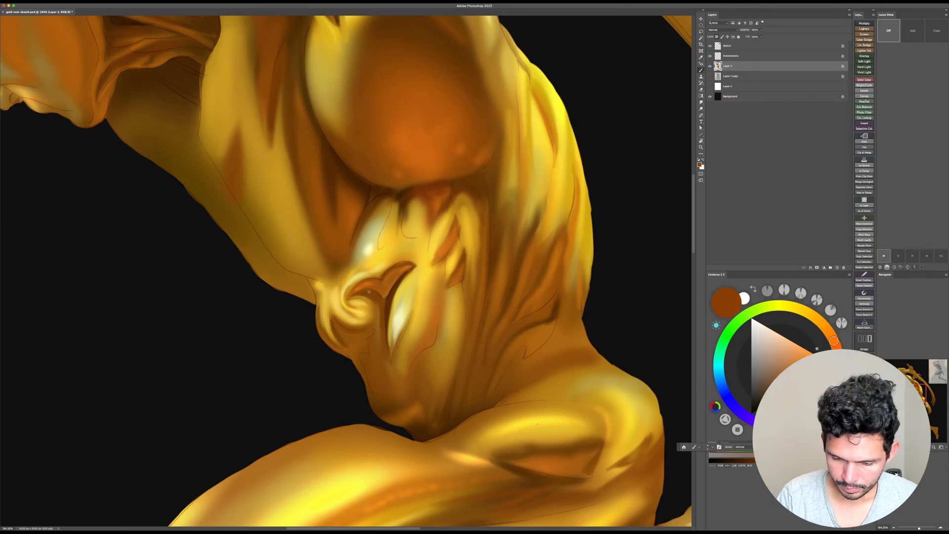
{"action": "left_click", "coordinate": [779, 397]}
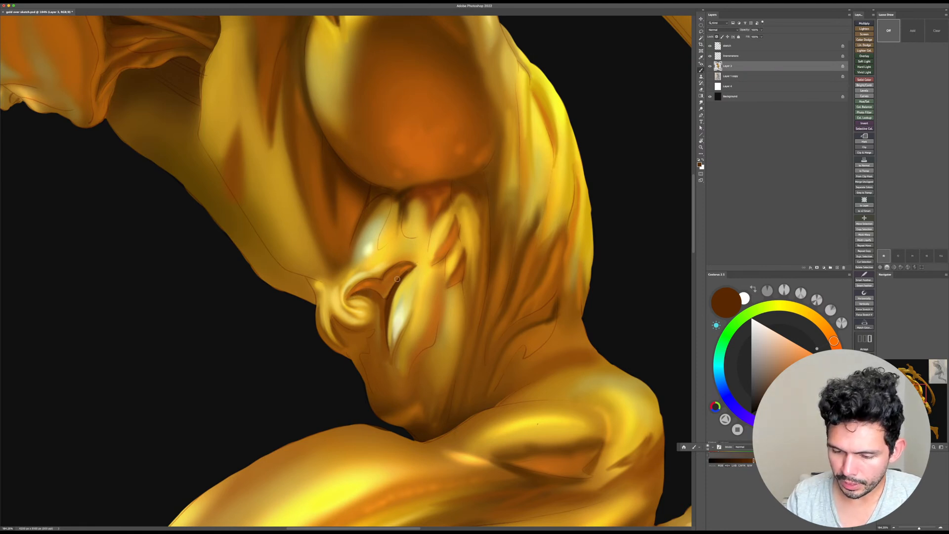
Step: Blend the upper rim of the abdominal recess with sampled golden brown and brighter golden yellows
{"action": "left_click", "coordinate": [351, 296], "text": "alt"}
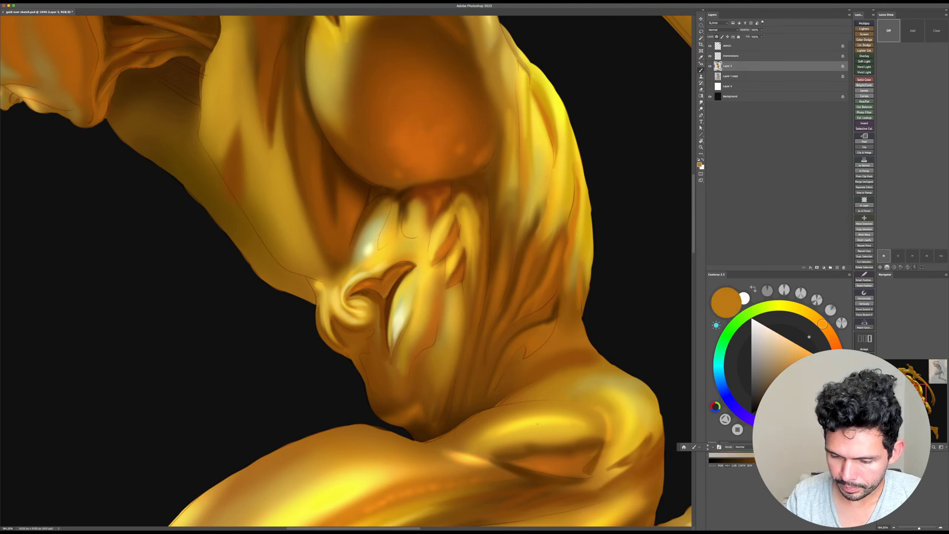
{"action": "left_click", "coordinate": [366, 269], "text": "alt"}
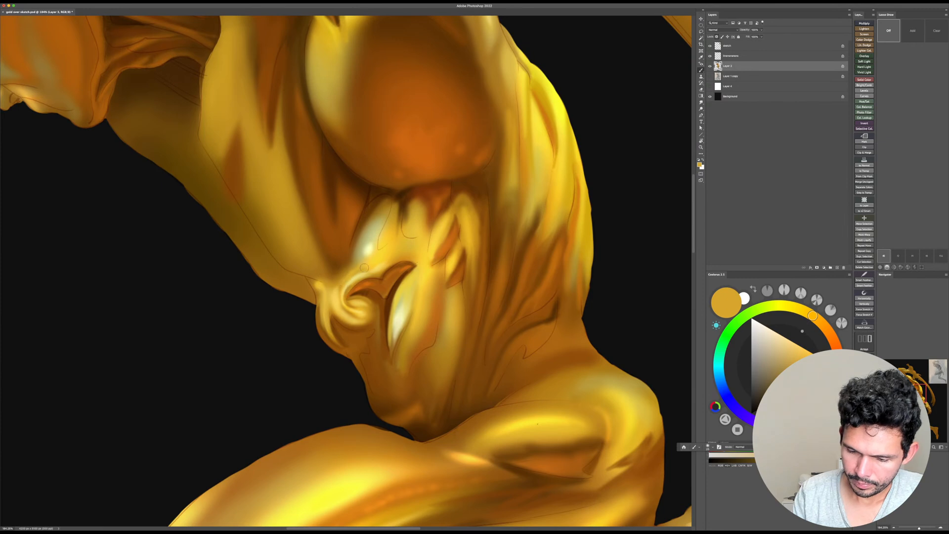
{"action": "key", "text": "r"}
{"action": "left_click_drag", "start_coordinate": [619, 256], "coordinate": [596, 381]}
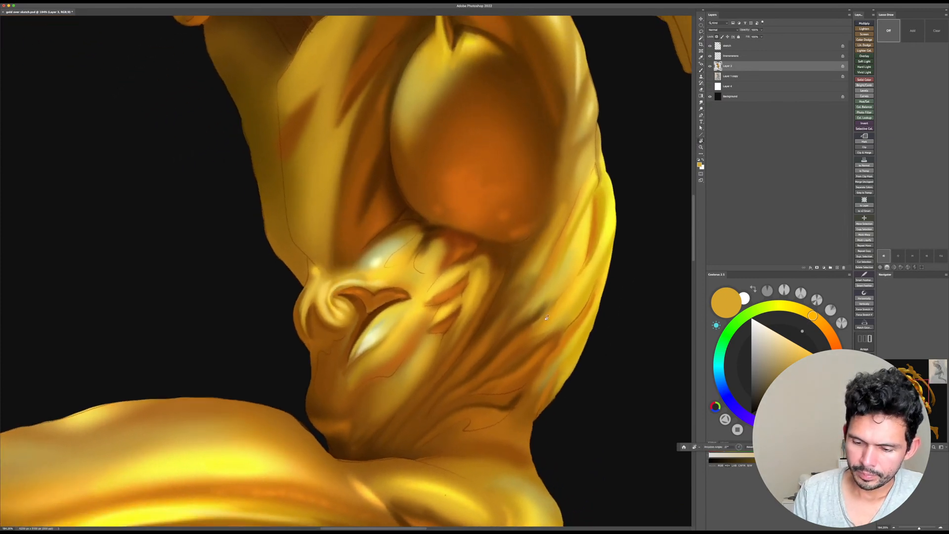
{"action": "left_click", "coordinate": [383, 271], "text": "alt"}
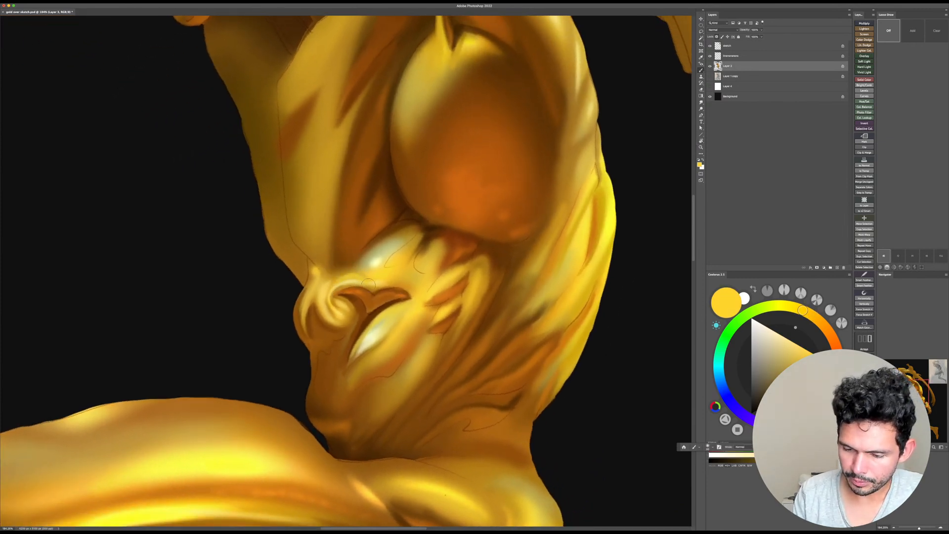
{"action": "key", "text": "r"}
{"action": "left_click_drag", "start_coordinate": [525, 271], "coordinate": [493, 168]}
{"action": "left_click", "coordinate": [374, 257], "text": "alt"}
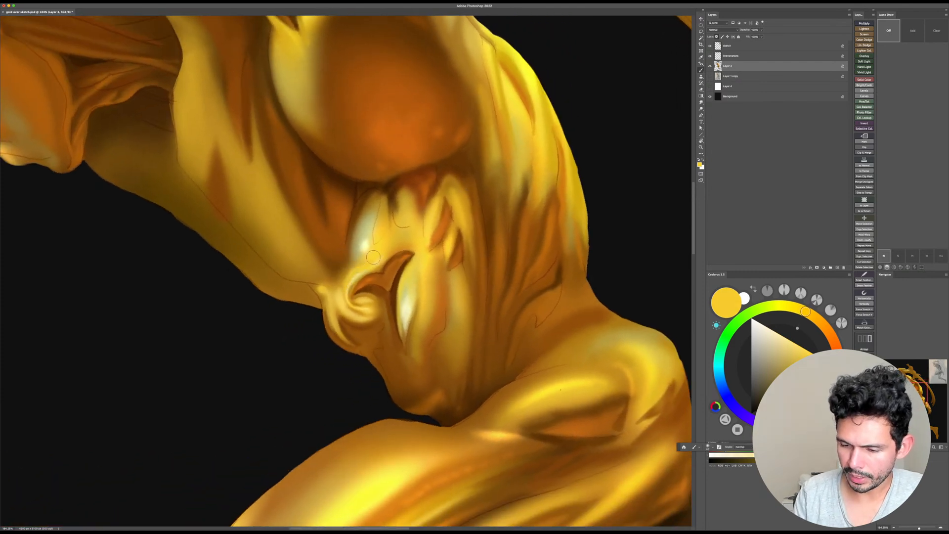
Step: Choose a golden orange, enlarge the brush and tint the muscle surface between the recess and the upper white highlight
{"action": "left_click_drag", "start_coordinate": [815, 319], "coordinate": [822, 325]}
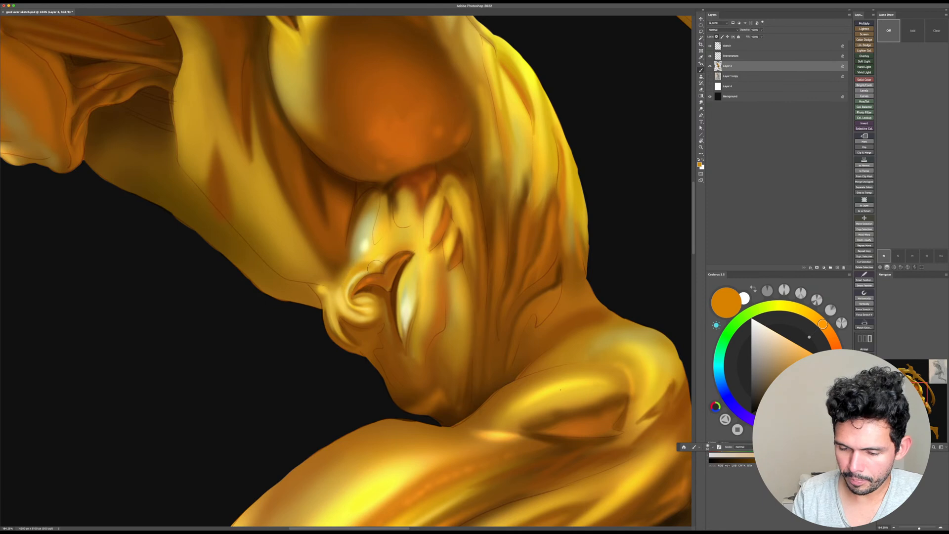
{"action": "key", "text": "r"}
{"action": "left_click_drag", "start_coordinate": [411, 269], "coordinate": [409, 280]}
{"action": "key", "text": "]"}
{"action": "key", "text": "]"}
{"action": "key", "text": "]"}
{"action": "mouse_move", "coordinate": [365, 260]}
{"action": "left_mouse_down"}
{"action": "mouse_move", "coordinate": [386, 235]}
{"action": "mouse_move", "coordinate": [402, 262]}
{"action": "mouse_move", "coordinate": [379, 237]}
{"action": "left_mouse_up"}
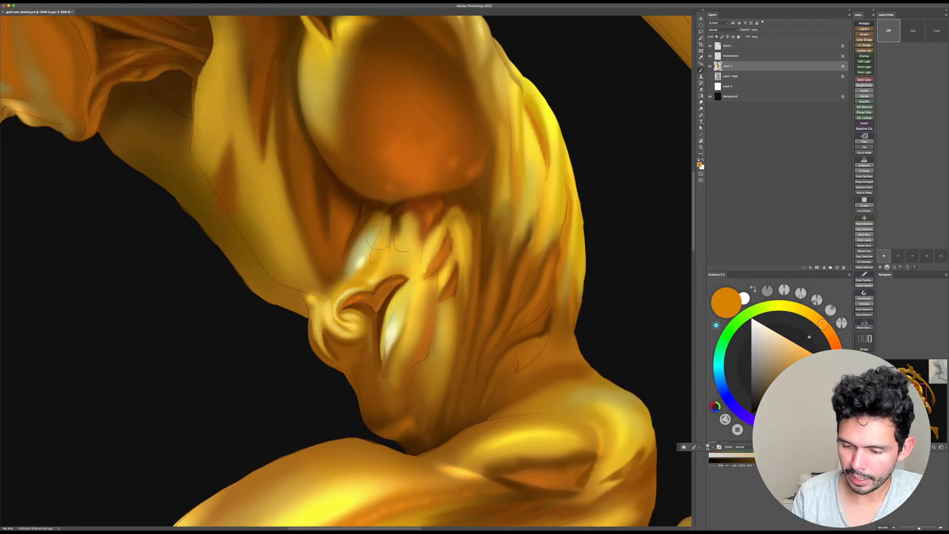
Step: Blend the lower edge of the upper white abdominal highlight with sampled golden yellow and yellow-orange
{"action": "left_click", "coordinate": [387, 260], "text": "alt"}
{"action": "left_click", "coordinate": [402, 261], "text": "alt"}
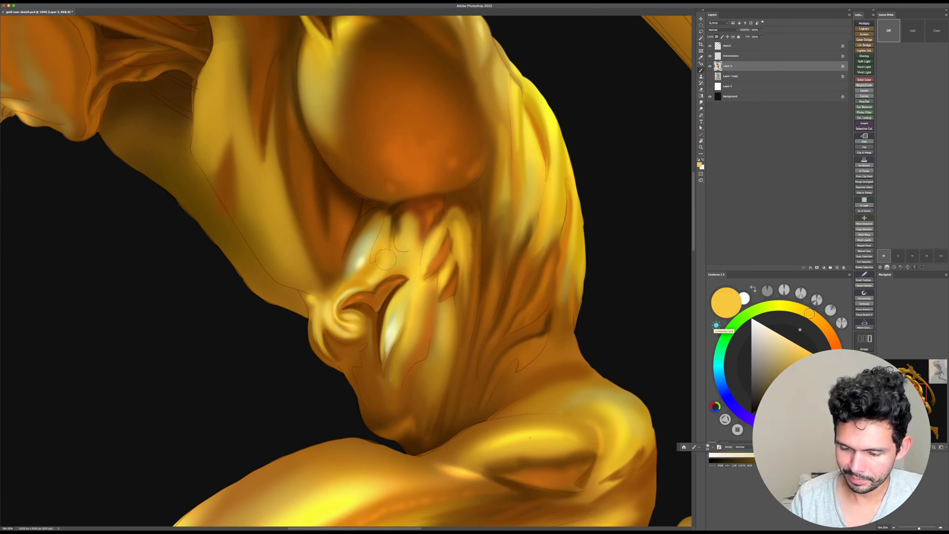
{"action": "key", "text": "r"}
{"action": "mouse_move", "coordinate": [386, 259]}
{"action": "left_mouse_down"}
{"action": "mouse_move", "coordinate": [339, 271]}
{"action": "mouse_move", "coordinate": [389, 315]}
{"action": "left_mouse_up"}
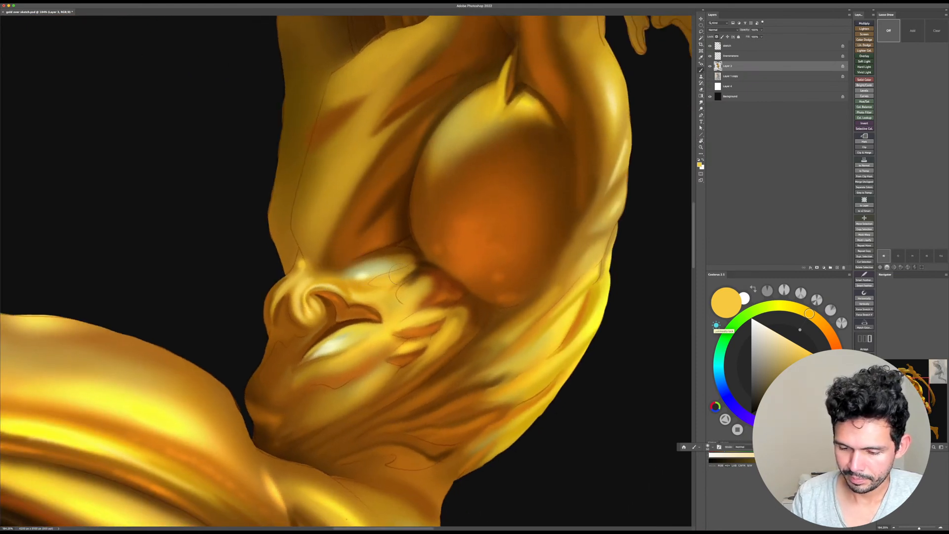
{"action": "left_click", "coordinate": [360, 280], "text": "alt"}
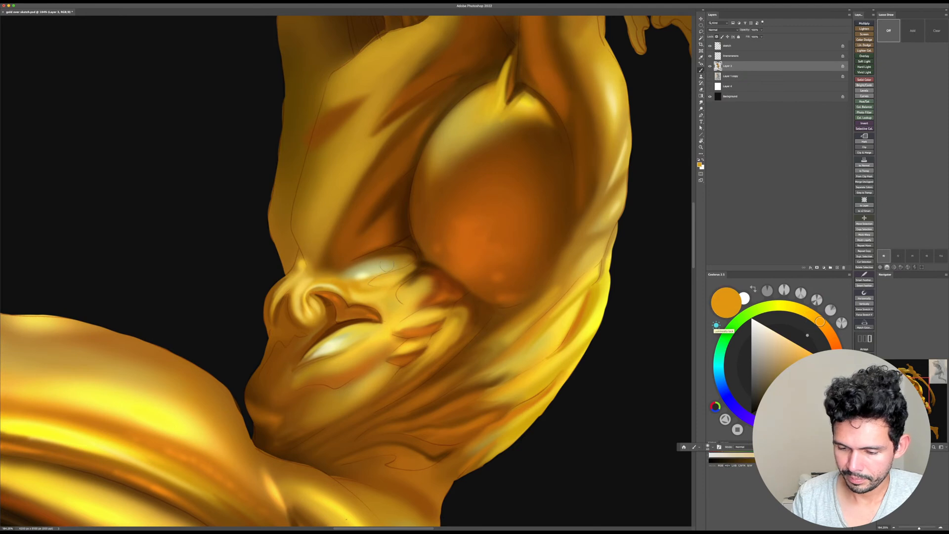
{"action": "key", "text": "Escape"}
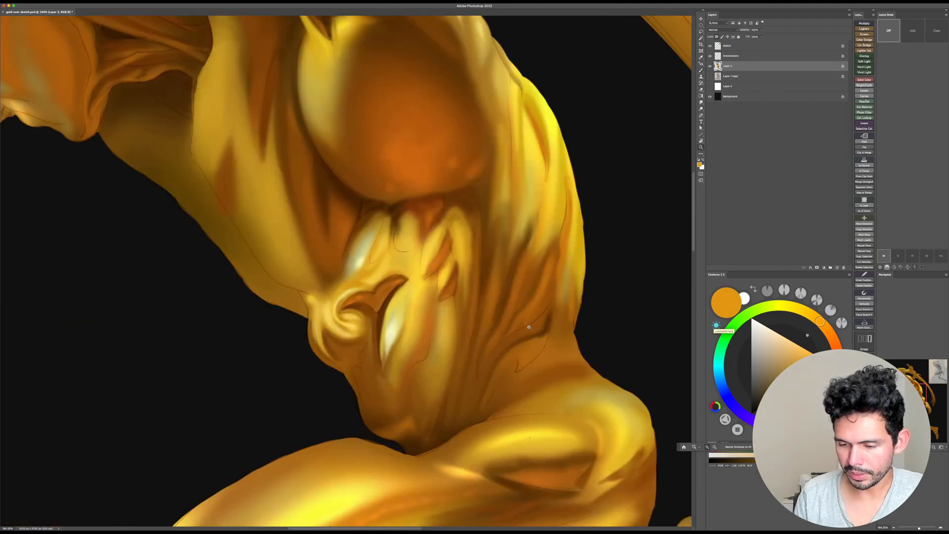
Step: Touch up the central abdominal muscle with sampled dark brown and pale yellow, and paint a golden yellow band beside its white highlight
{"action": "mouse_move", "coordinate": [531, 324]}
{"action": "left_mouse_down"}
{"action": "mouse_move", "coordinate": [511, 351]}
{"action": "mouse_move", "coordinate": [500, 348]}
{"action": "mouse_move", "coordinate": [549, 392]}
{"action": "mouse_move", "coordinate": [496, 428]}
{"action": "left_mouse_up"}
{"action": "key", "text": "r"}
{"action": "left_click_drag", "start_coordinate": [489, 420], "coordinate": [466, 371]}
{"action": "left_click", "coordinate": [348, 304], "text": "alt"}
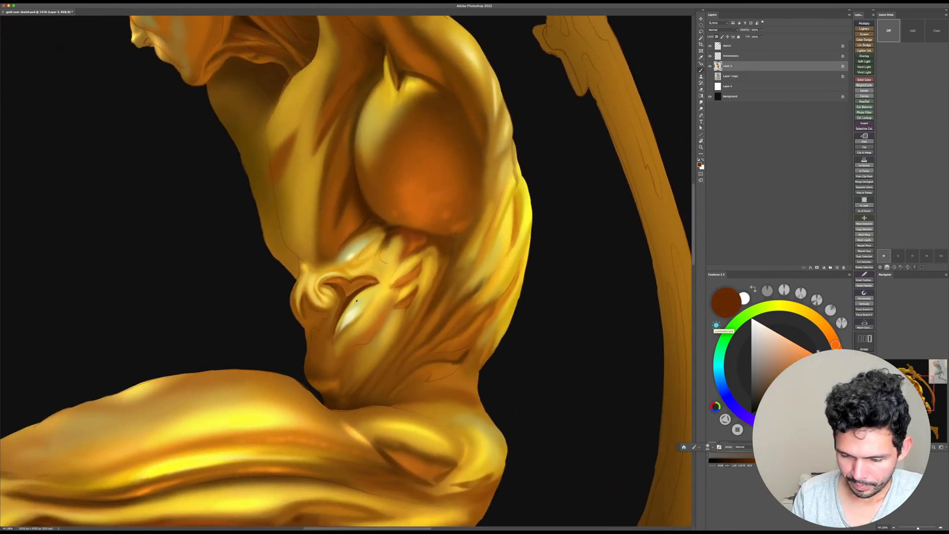
{"action": "left_click", "coordinate": [346, 321], "text": "alt"}
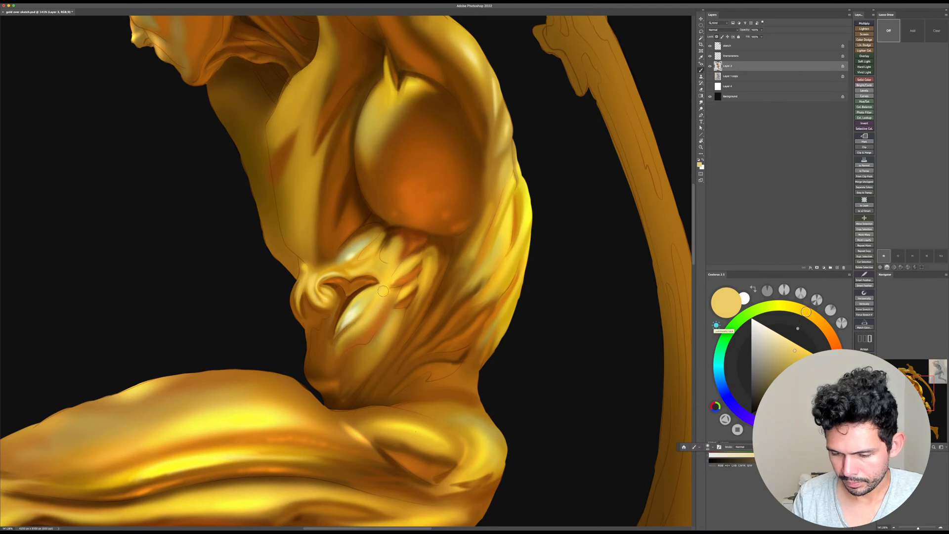
{"action": "left_click", "coordinate": [391, 278], "text": "alt"}
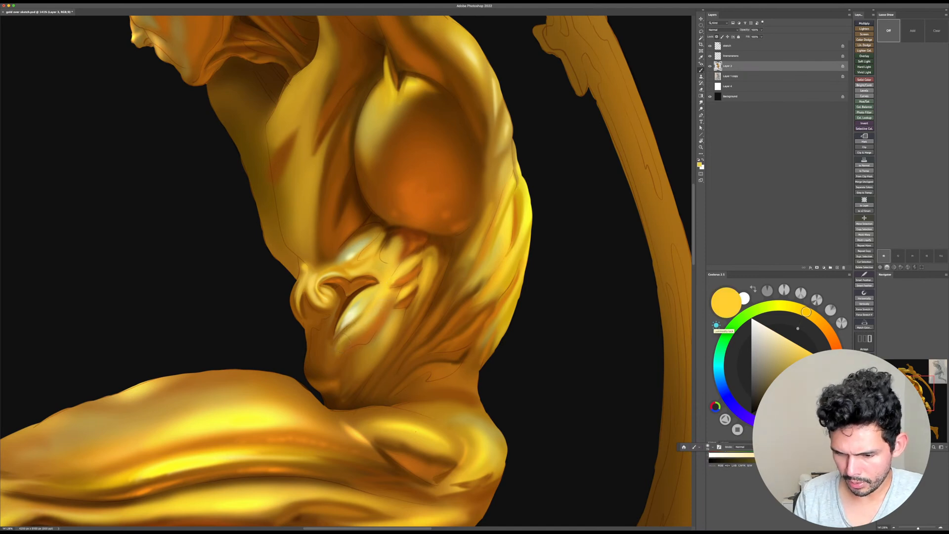
{"action": "left_click_drag", "start_coordinate": [347, 336], "coordinate": [384, 299]}
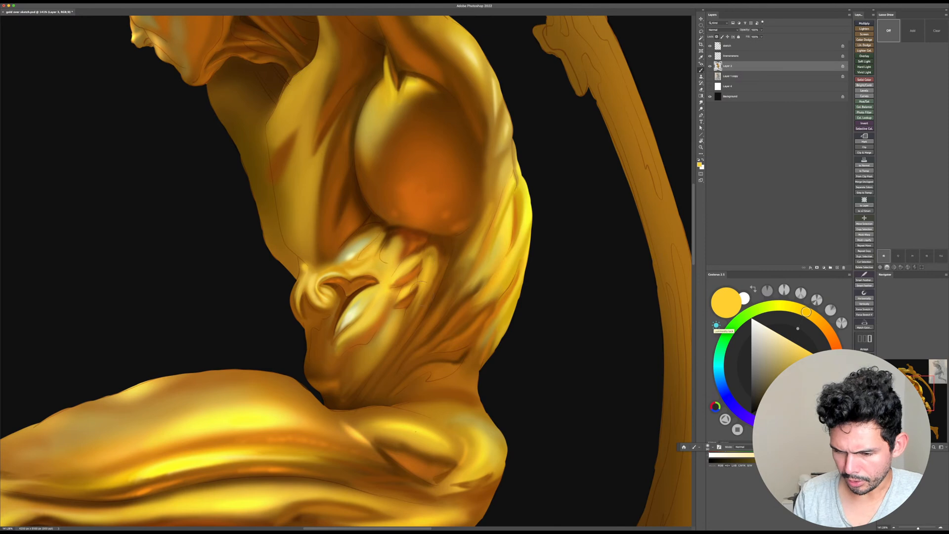
Step: Darken the lower front of the abdomen below the white highlight with sampled reddish brown and a larger brush
{"action": "left_click", "coordinate": [349, 300], "text": "alt"}
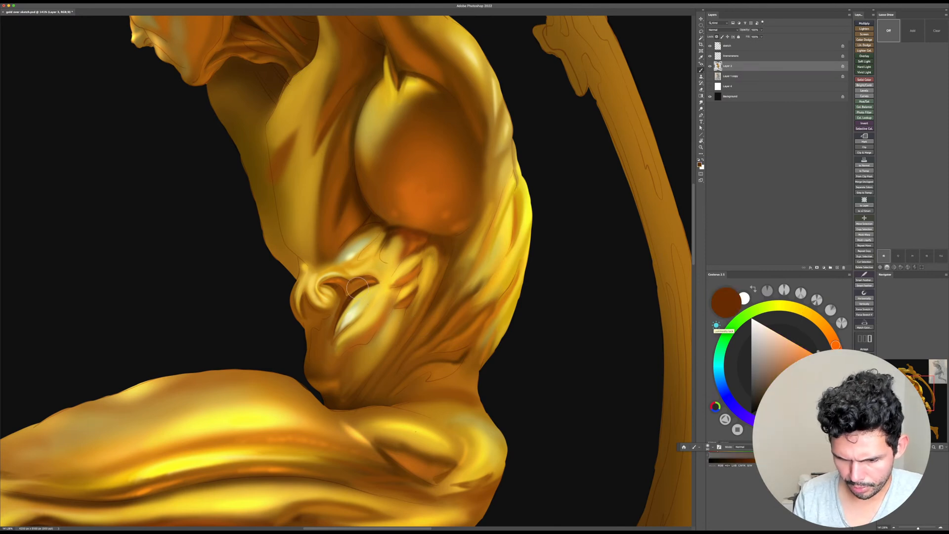
{"action": "left_click_drag", "start_coordinate": [344, 350], "coordinate": [352, 355]}
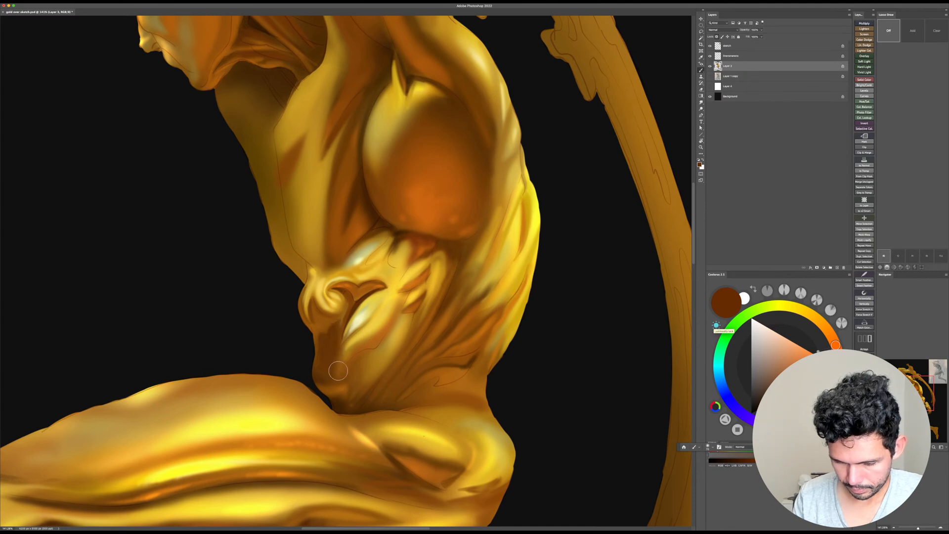
{"action": "key", "text": "]"}
{"action": "key", "text": "]"}
Step: Blend the shadow between the curled front muscle and the white highlight with sampled orange-brown and brighter orange
{"action": "left_click", "coordinate": [323, 322], "text": "alt"}
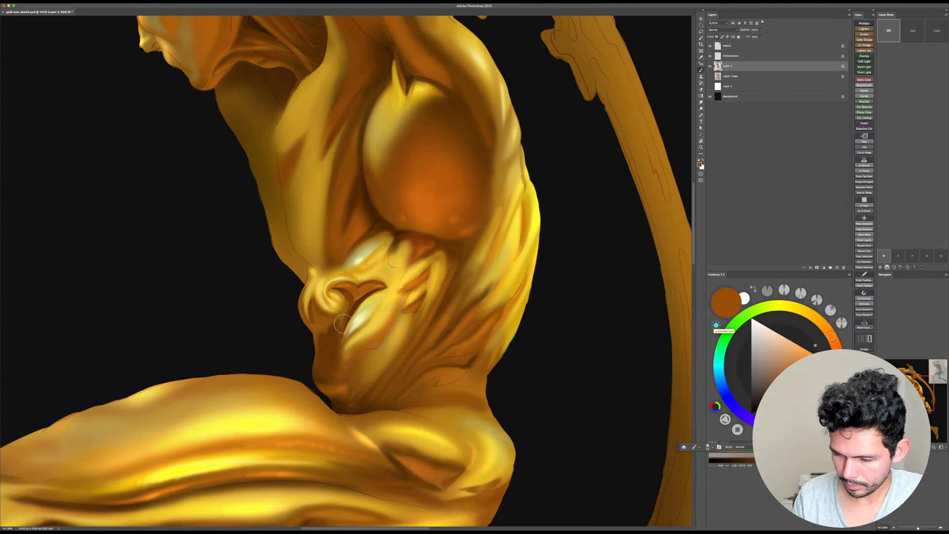
{"action": "mouse_move", "coordinate": [345, 318]}
{"action": "left_mouse_down"}
{"action": "mouse_move", "coordinate": [339, 330]}
{"action": "mouse_move", "coordinate": [320, 318]}
{"action": "mouse_move", "coordinate": [326, 331]}
{"action": "mouse_move", "coordinate": [339, 271]}
{"action": "mouse_move", "coordinate": [395, 289]}
{"action": "mouse_move", "coordinate": [437, 285]}
{"action": "left_mouse_up"}
{"action": "left_click", "coordinate": [334, 317], "text": "alt"}
{"action": "key", "text": "]"}
{"action": "key", "text": "["}
{"action": "key", "text": "r"}
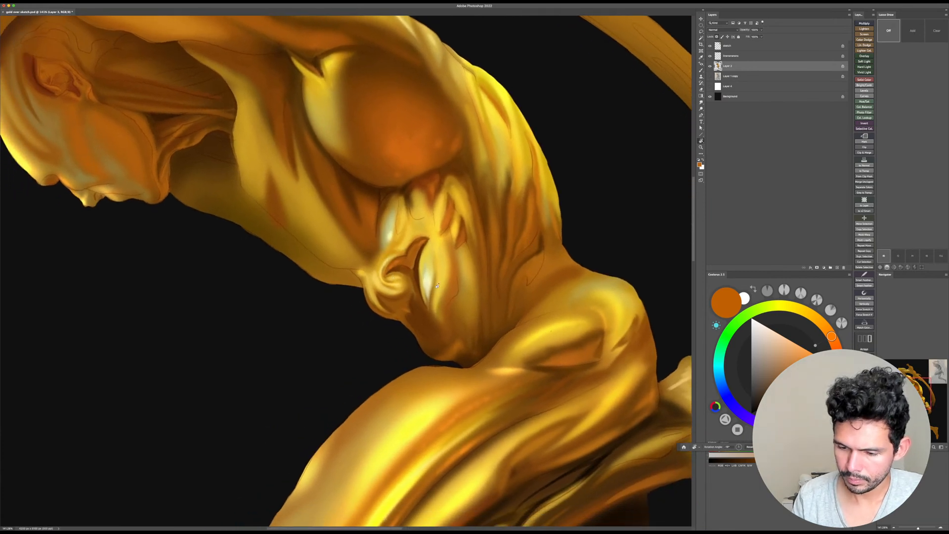
Step: Add orange reflected light along the underside of the small curled front muscle and deepen its shading with two darker browns
{"action": "key", "text": "b"}
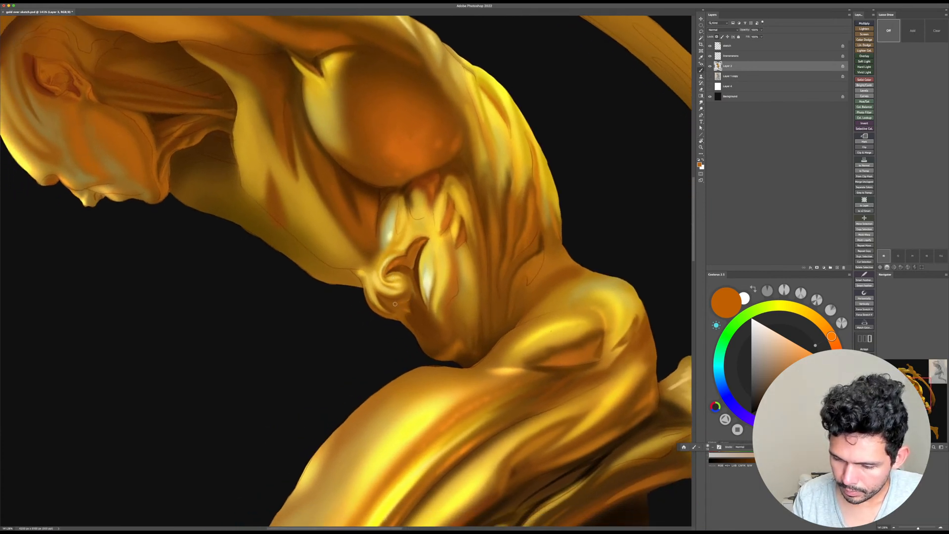
{"action": "key", "text": "r"}
{"action": "mouse_move", "coordinate": [437, 279]}
{"action": "left_mouse_down"}
{"action": "mouse_move", "coordinate": [343, 265]}
{"action": "mouse_move", "coordinate": [311, 327]}
{"action": "left_mouse_up"}
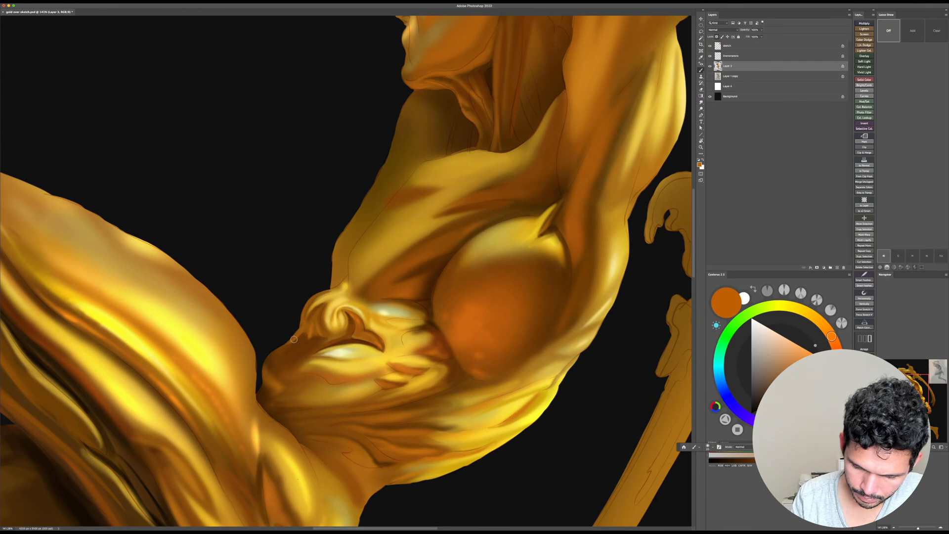
{"action": "key", "text": "bracketright"}
{"action": "key", "text": "Escape"}
{"action": "left_click_drag", "start_coordinate": [453, 373], "coordinate": [394, 323]}
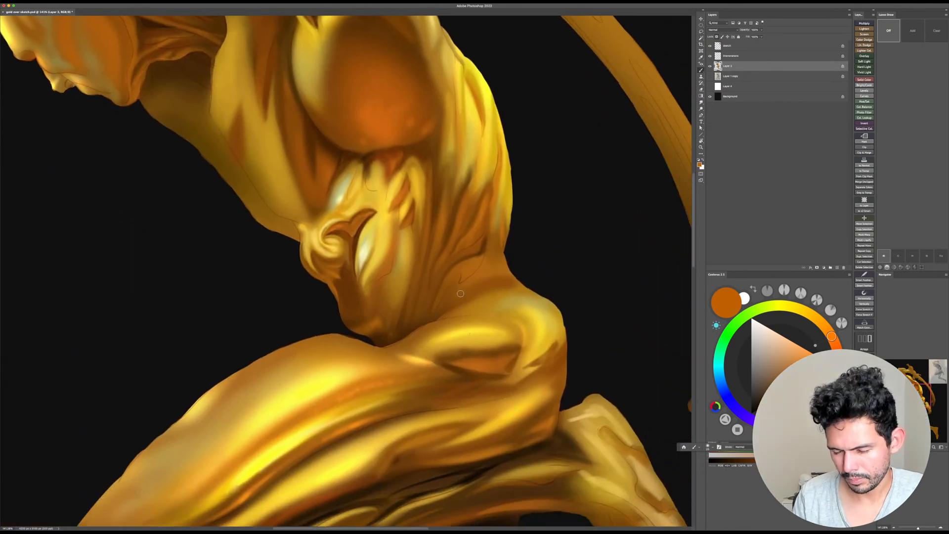
{"action": "left_click", "coordinate": [800, 385]}
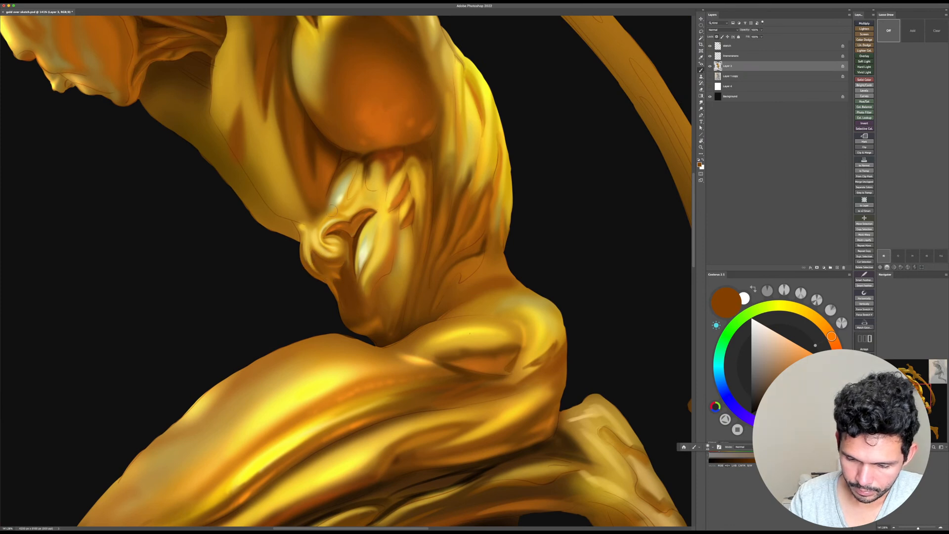
{"action": "left_click", "coordinate": [786, 394]}
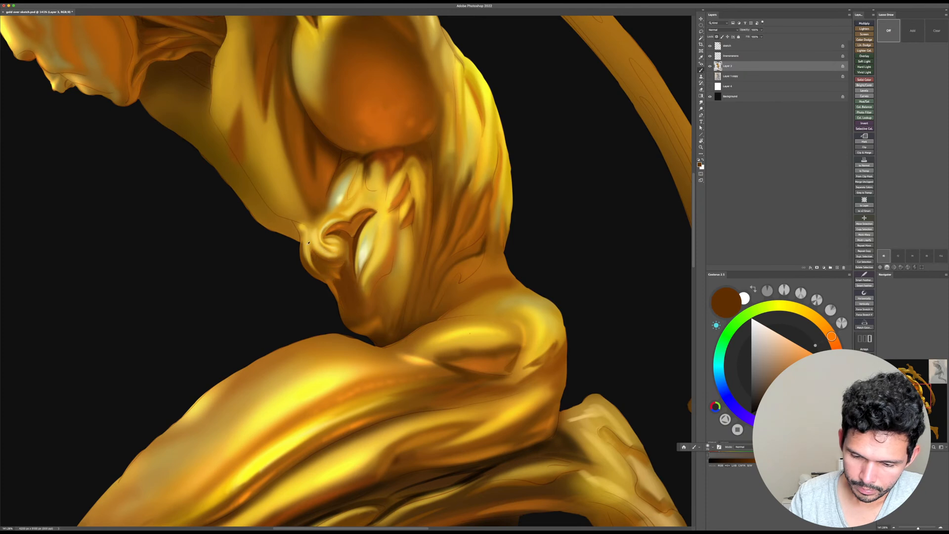
Step: Refine the outer contour of the curled front muscle with sampled golden yellow, orange-brown and dark reddish brown
{"action": "left_click", "coordinate": [307, 248], "text": "alt"}
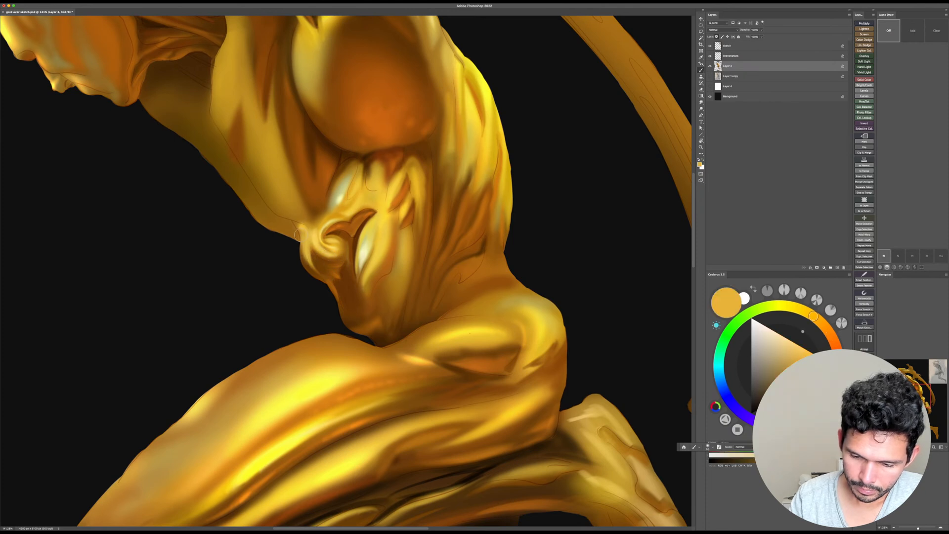
{"action": "left_click_drag", "start_coordinate": [302, 240], "coordinate": [323, 282]}
{"action": "left_click", "coordinate": [339, 265], "text": "alt"}
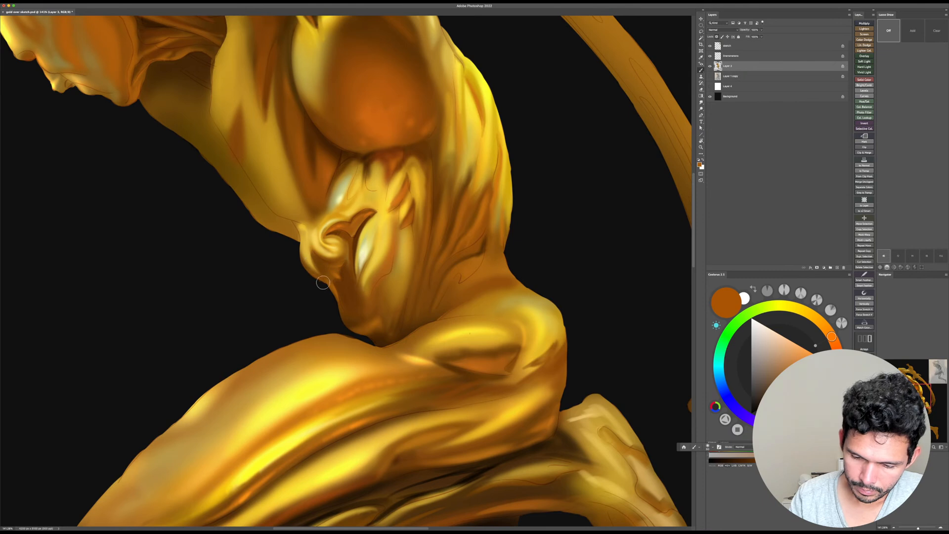
{"action": "left_click", "coordinate": [347, 290], "text": "alt"}
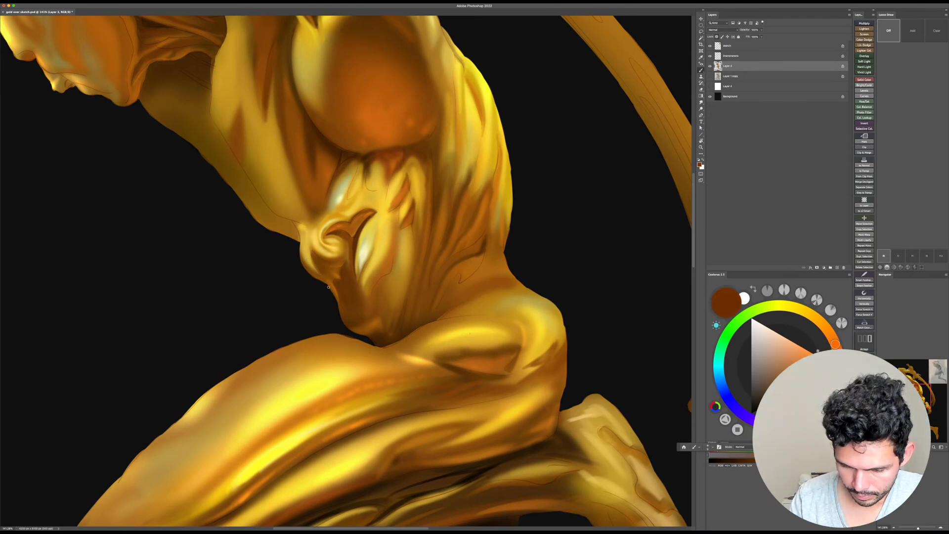
Step: Soften the lower abdominal bulge above the thigh with sampled orange-brown and a larger brush
{"action": "left_click", "coordinate": [372, 321], "text": "alt"}
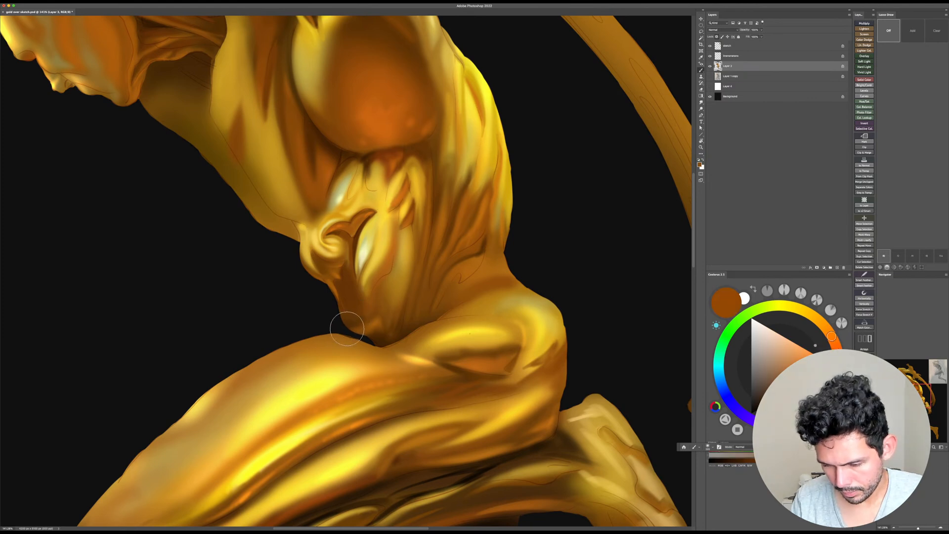
{"action": "key", "text": "bracketright"}
{"action": "left_click_drag", "start_coordinate": [338, 320], "coordinate": [372, 322]}
{"action": "key", "text": "r"}
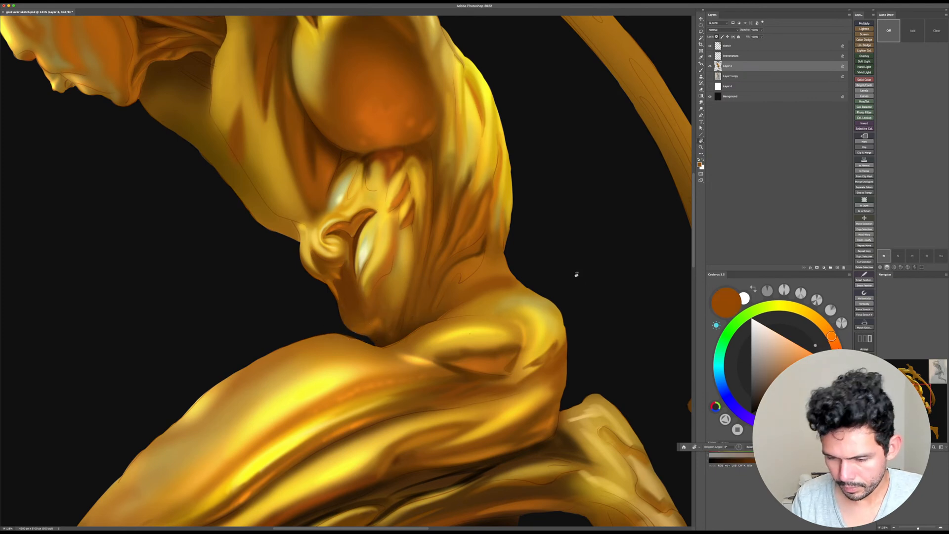
Step: Paint a fine dark reddish-brown shadow edge under the white-highlighted abdominal muscle with sampled brown and a much smaller brush
{"action": "left_click_drag", "start_coordinate": [576, 274], "coordinate": [470, 375]}
{"action": "key", "text": "b"}
{"action": "left_click", "coordinate": [343, 276], "text": "alt"}
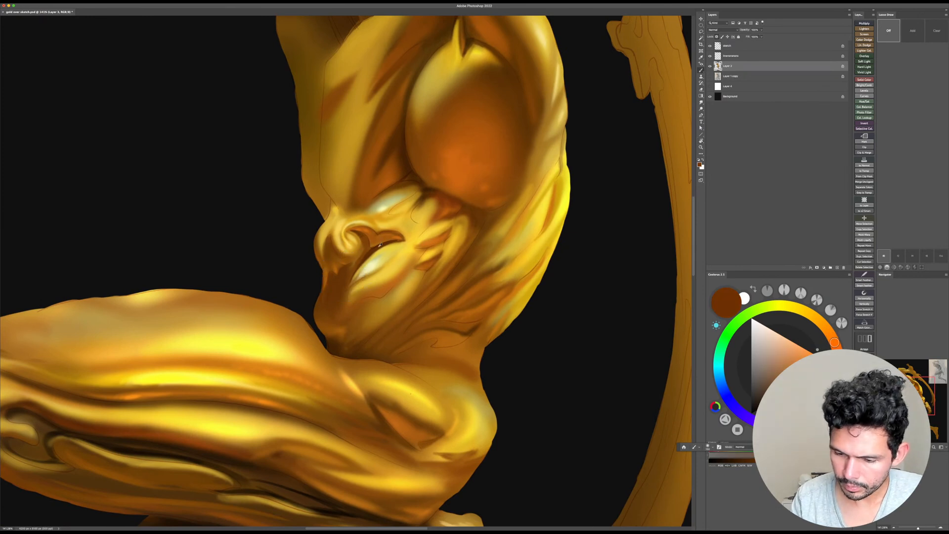
{"action": "left_click_drag", "start_coordinate": [485, 361], "coordinate": [481, 374]}
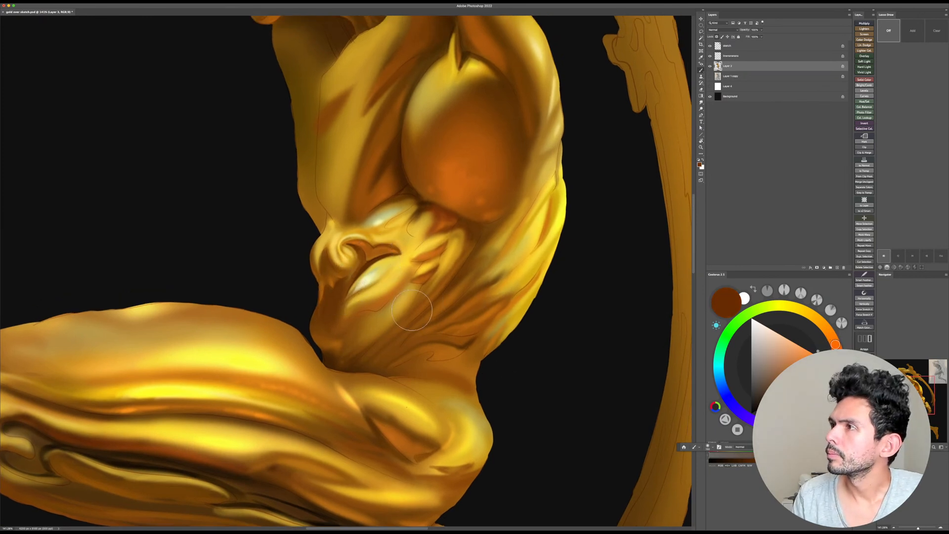
{"action": "key", "text": "bracketleft"}
{"action": "key", "text": "bracketleft"}
{"action": "key", "text": "bracketleft"}
{"action": "key", "text": "bracketleft"}
{"action": "key", "text": "bracketleft"}
{"action": "key", "text": "bracketleft"}
{"action": "key", "text": "bracketleft"}
{"action": "key", "text": "bracketleft"}
{"action": "key", "text": "bracketleft"}
{"action": "key", "text": "bracketleft"}
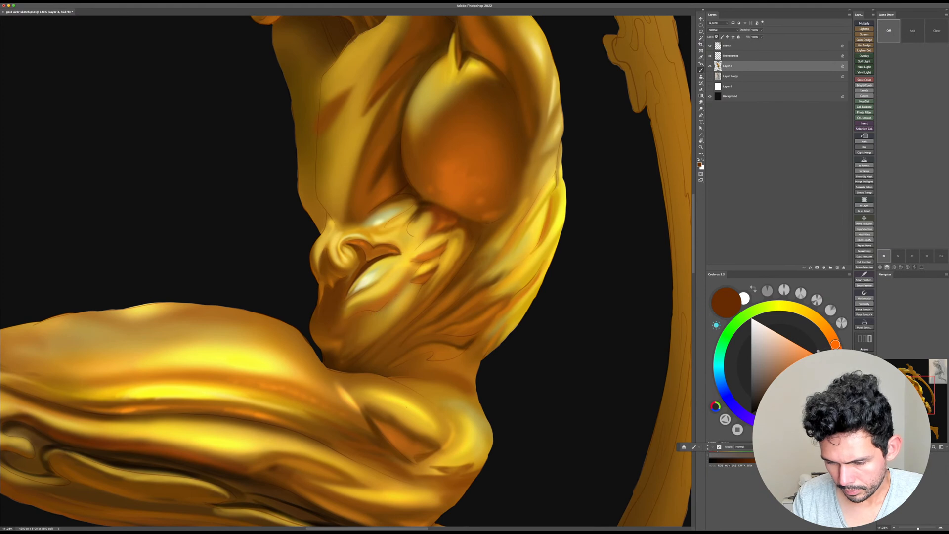
{"action": "left_click_drag", "start_coordinate": [389, 302], "coordinate": [348, 320]}
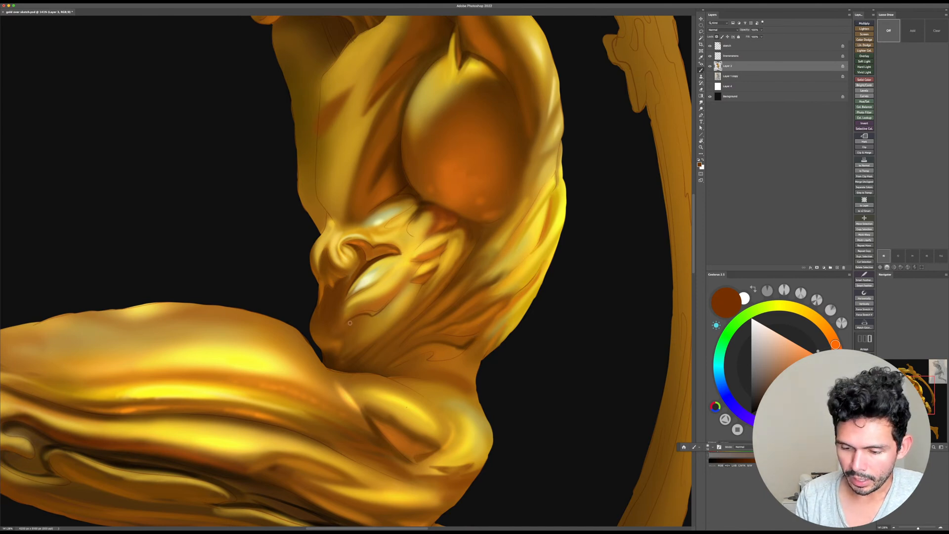
{"action": "mouse_move", "coordinate": [349, 322]}
{"action": "left_mouse_down"}
{"action": "mouse_move", "coordinate": [398, 294]}
{"action": "mouse_move", "coordinate": [383, 311]}
{"action": "mouse_move", "coordinate": [350, 320]}
{"action": "mouse_move", "coordinate": [374, 316]}
{"action": "left_mouse_up"}
Step: Extend the reddish-brown shadow along the lower abdominal strands beside the white-highlighted muscle with a slightly larger brush
{"action": "key", "text": "]"}
{"action": "key", "text": "]"}
{"action": "key", "text": "r"}
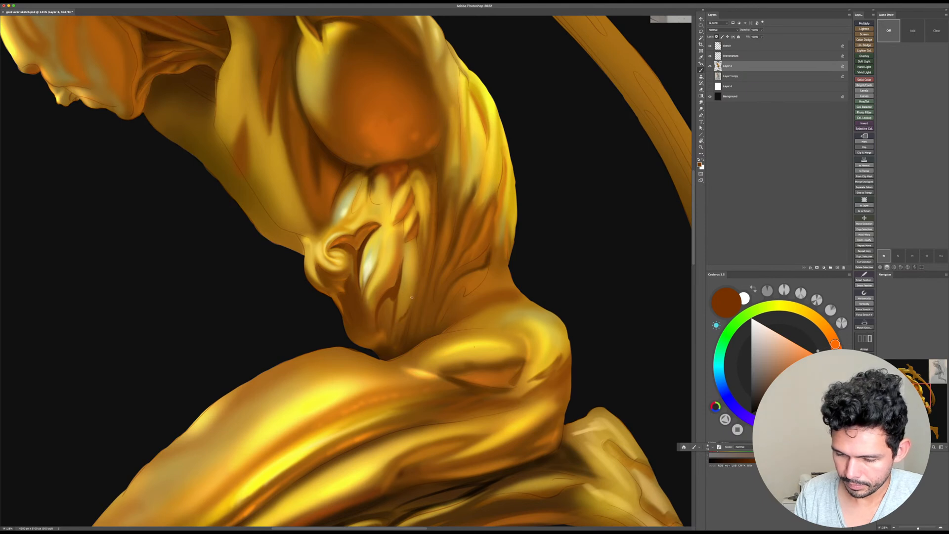
{"action": "left_click_drag", "start_coordinate": [405, 313], "coordinate": [414, 295]}
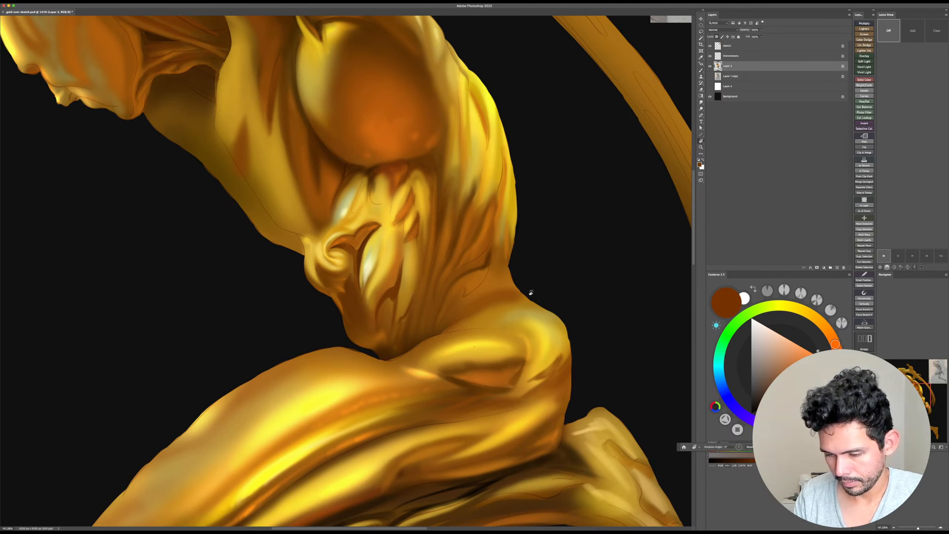
Step: Brighten the narrow muscle strip beside the reddish-brown shadow with sampled golden yellow lightened to a pale yellow-orange
{"action": "left_click_drag", "start_coordinate": [530, 292], "coordinate": [481, 343]}
{"action": "left_click", "coordinate": [406, 296], "text": "alt"}
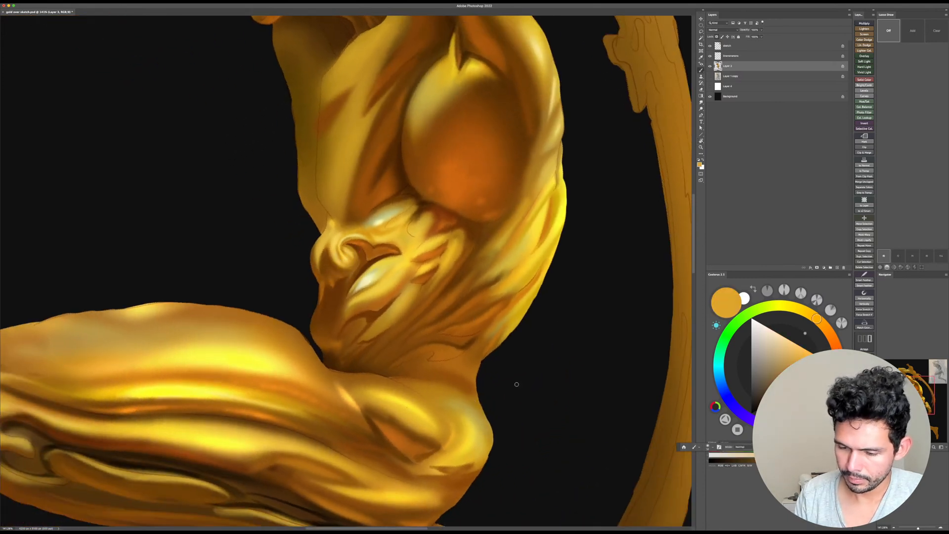
{"action": "left_click", "coordinate": [792, 342]}
{"action": "left_click_drag", "start_coordinate": [460, 334], "coordinate": [451, 349]}
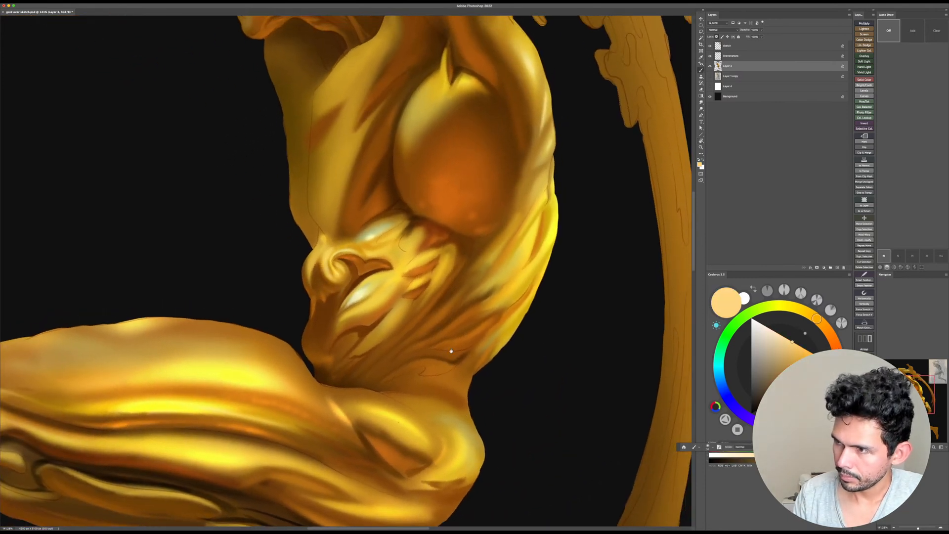
{"action": "key", "text": "r"}
{"action": "left_click_drag", "start_coordinate": [548, 303], "coordinate": [541, 336]}
{"action": "key", "text": "b"}
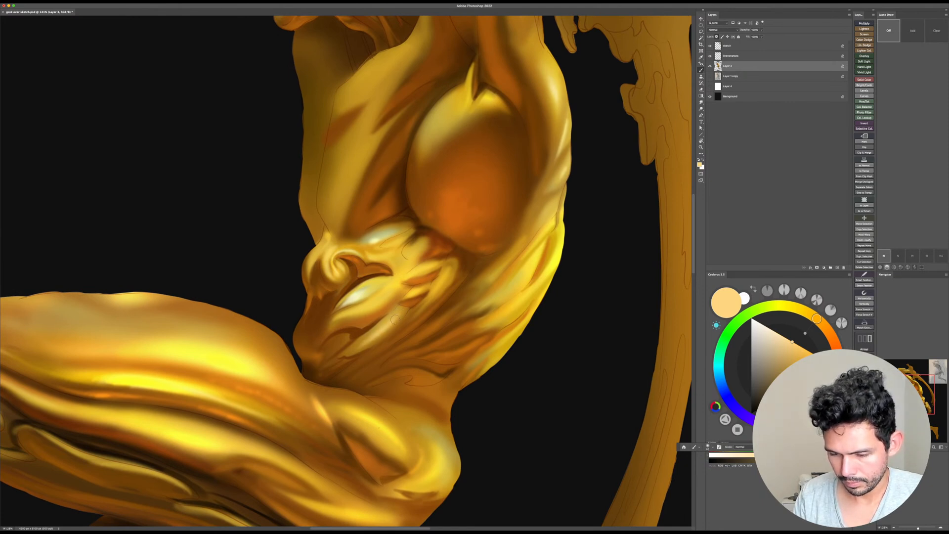
{"action": "key", "text": "Escape"}
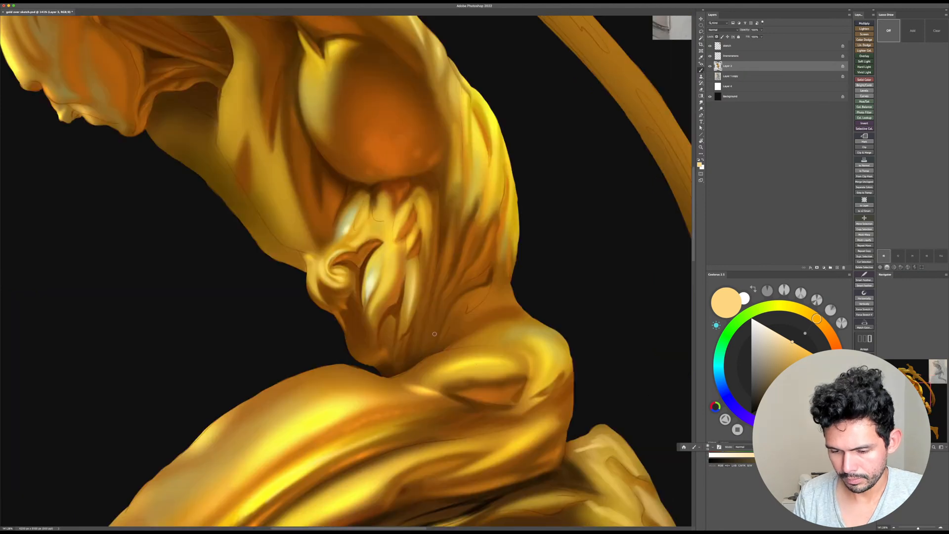
Step: Soften the small raised form beneath the abdominal shadow with a larger brush, pale yellow-orange and sampled orange-brown
{"action": "key", "text": "bracketright"}
{"action": "key", "text": "bracketright"}
{"action": "key", "text": "bracketright"}
{"action": "key", "text": "bracketright"}
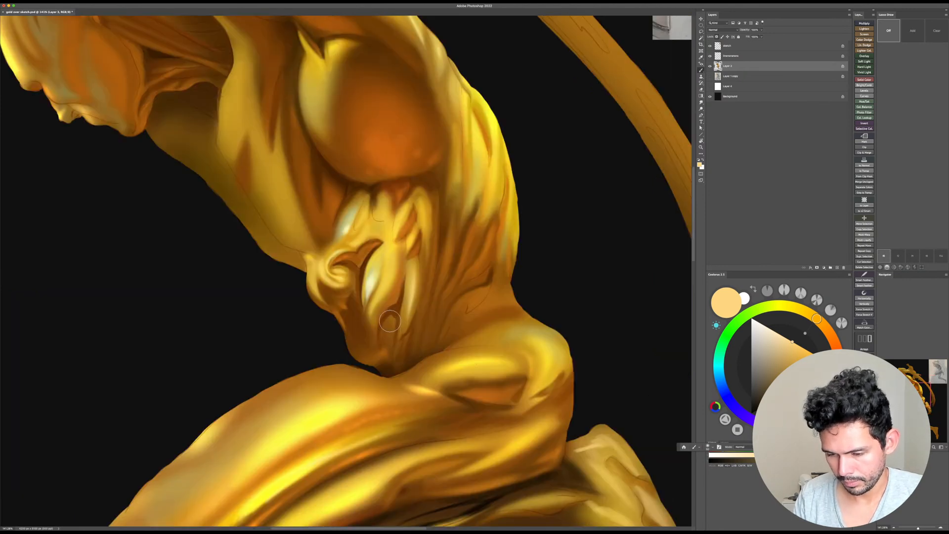
{"action": "left_click_drag", "start_coordinate": [393, 327], "coordinate": [392, 338]}
{"action": "left_click", "coordinate": [390, 319], "text": "alt"}
Step: Review the whole figure both rotated and upright to judge the abdominal shading before returning to the close-up
{"action": "left_click_drag", "start_coordinate": [492, 319], "coordinate": [425, 319], "text": "super"}
{"action": "key", "text": "r"}
{"action": "left_click_drag", "start_coordinate": [578, 307], "coordinate": [464, 439]}
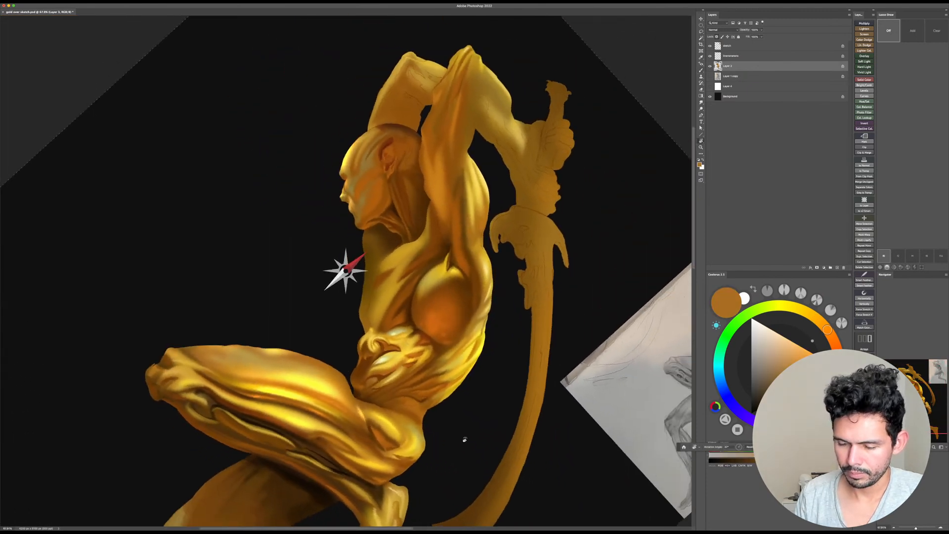
{"action": "left_click_drag", "start_coordinate": [394, 448], "coordinate": [394, 435]}
{"action": "key", "text": "Escape"}
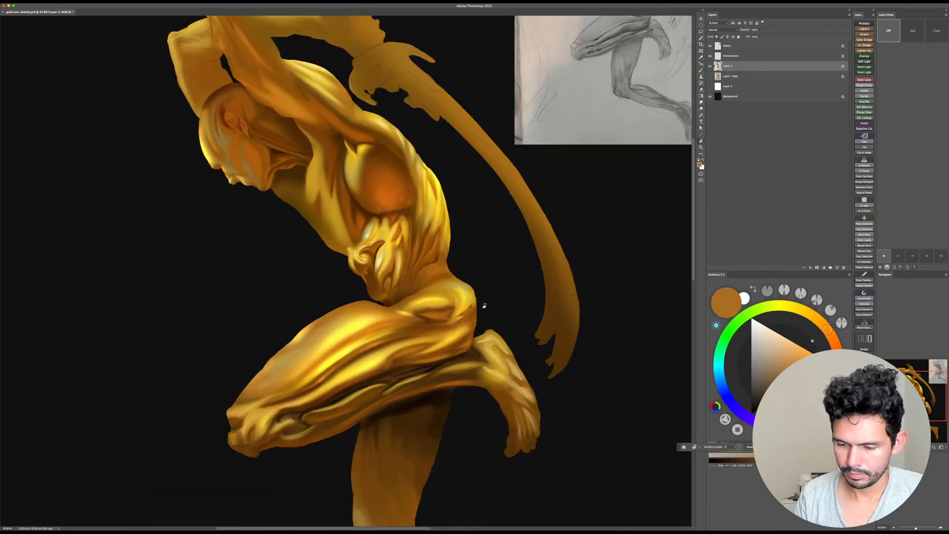
{"action": "key", "text": "z"}
{"action": "left_click_drag", "start_coordinate": [402, 244], "coordinate": [434, 265], "text": "super"}
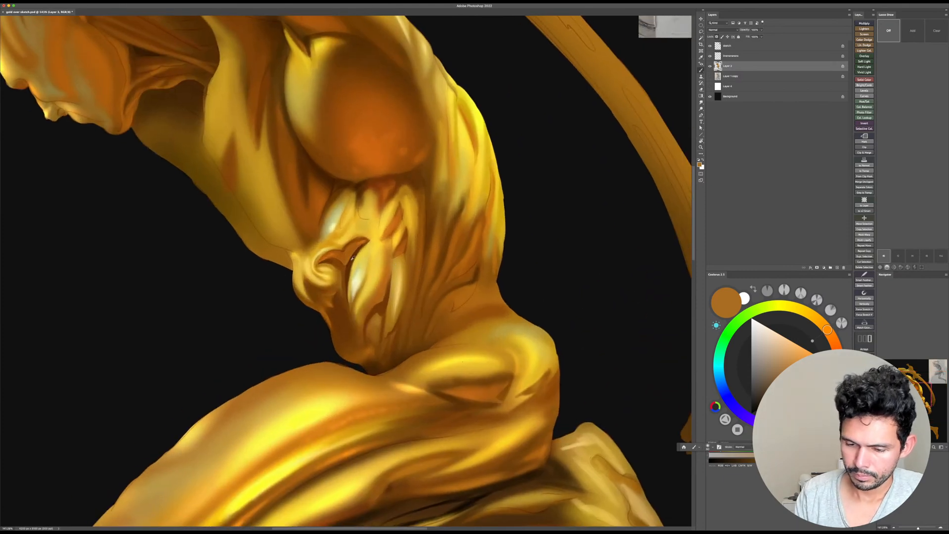
Step: Choose a dark brown for shading the curled front muscle and shift its hue towards orange
{"action": "key", "text": "r"}
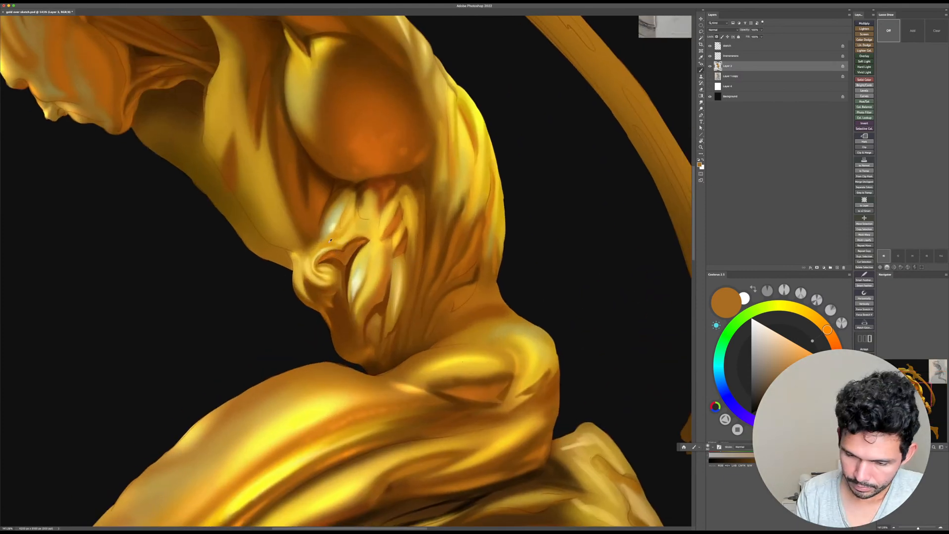
{"action": "left_click_drag", "start_coordinate": [487, 251], "coordinate": [401, 192]}
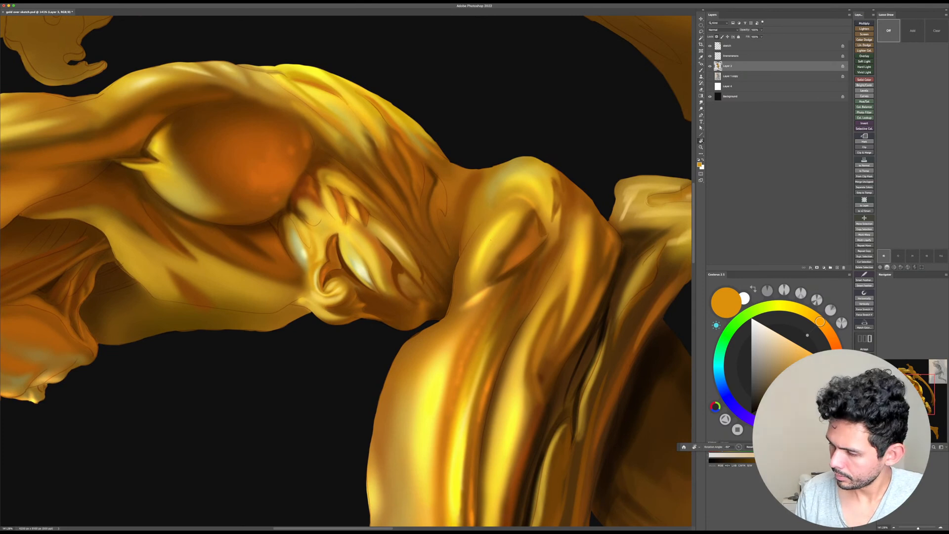
{"action": "left_click", "coordinate": [786, 393]}
{"action": "key", "text": "b"}
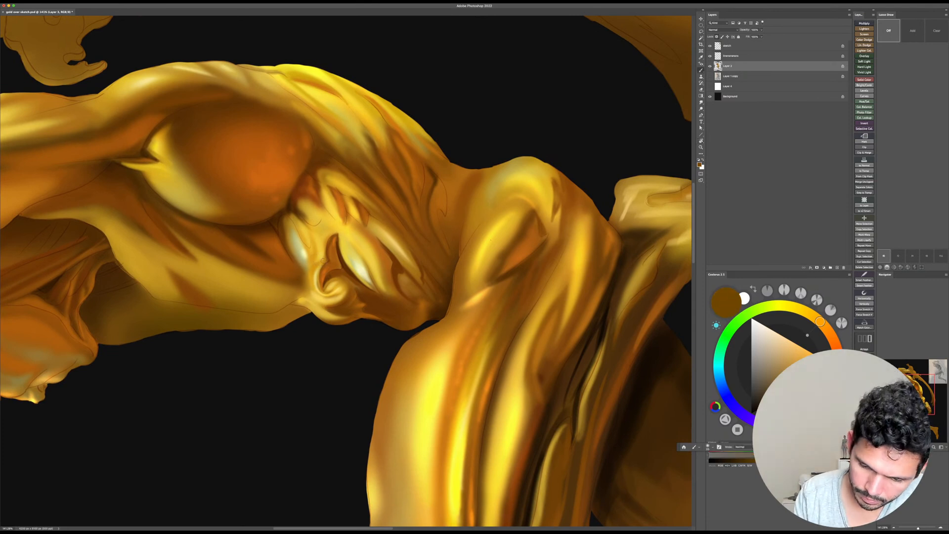
{"action": "scroll", "coordinate": [336, 257], "scroll_direction": "up", "scroll_amount": 2}
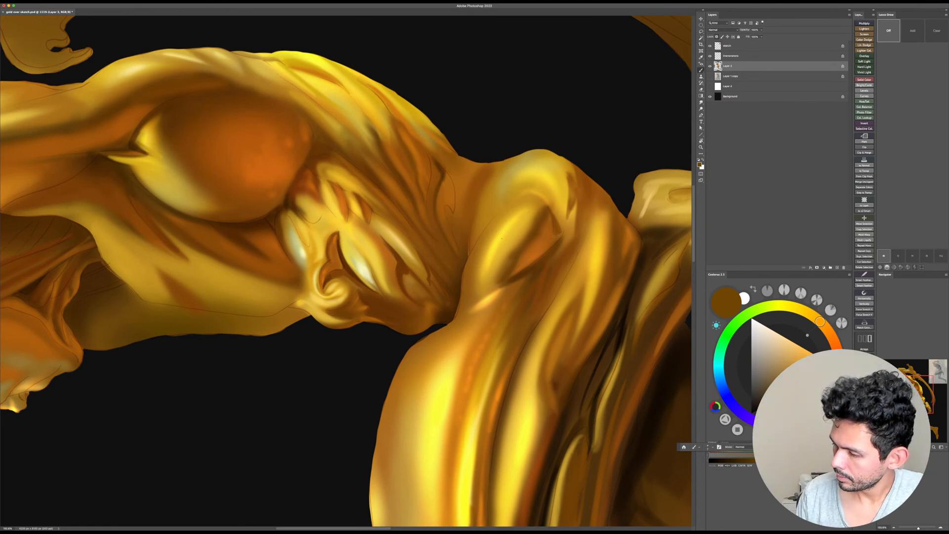
{"action": "left_click_drag", "start_coordinate": [824, 330], "coordinate": [829, 331]}
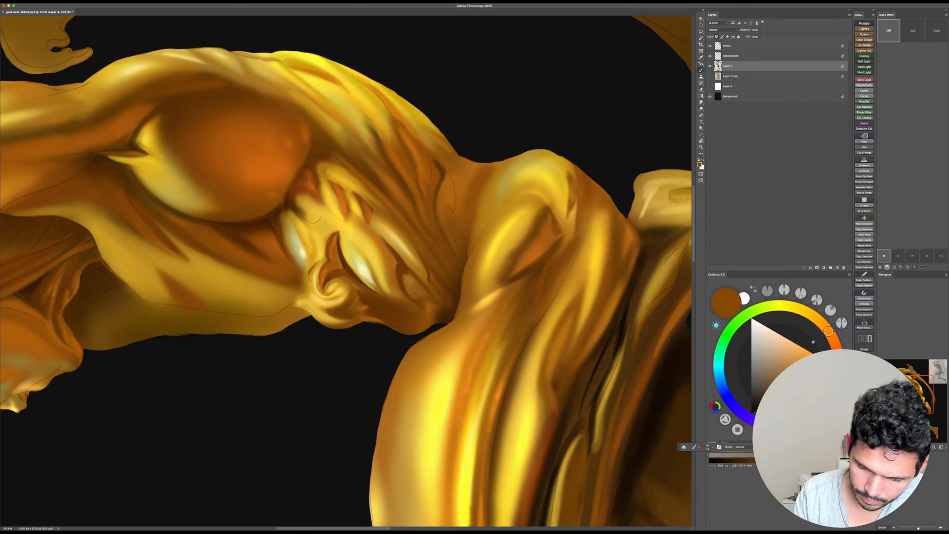
Step: Refine the upper rim of the curled front muscle with sampled bright orange and golden yellow
{"action": "left_click", "coordinate": [325, 270], "text": "alt"}
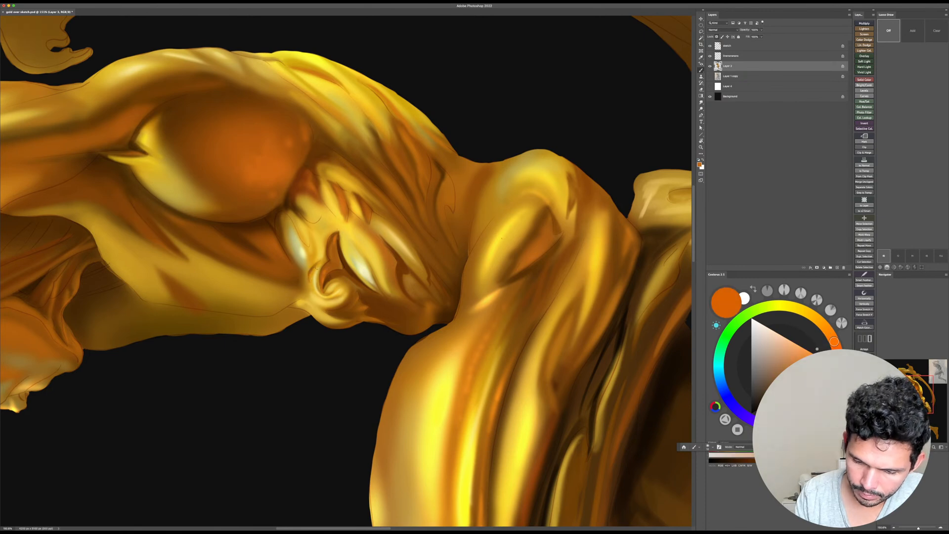
{"action": "left_click", "coordinate": [315, 267], "text": "alt"}
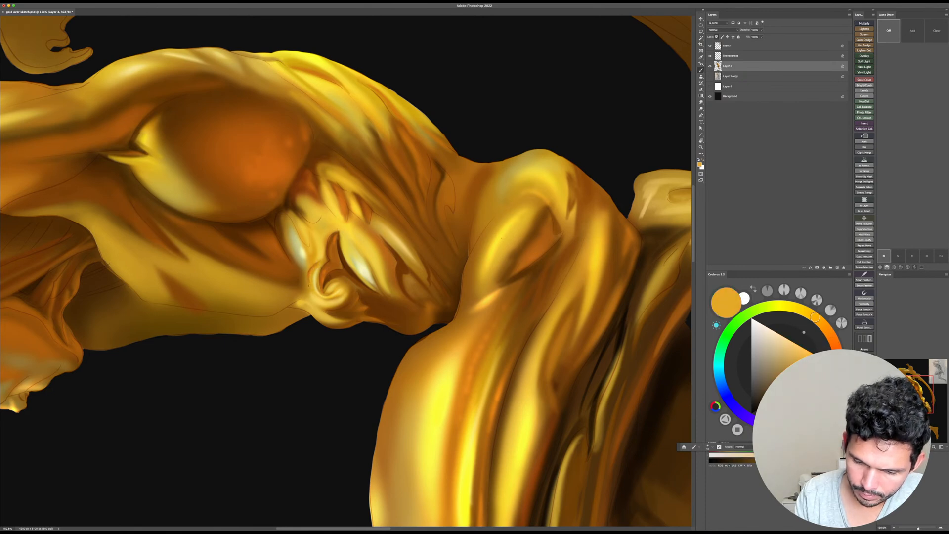
{"action": "key", "text": "Escape"}
{"action": "left_click_drag", "start_coordinate": [307, 256], "coordinate": [321, 255]}
{"action": "left_click", "coordinate": [318, 245], "text": "alt"}
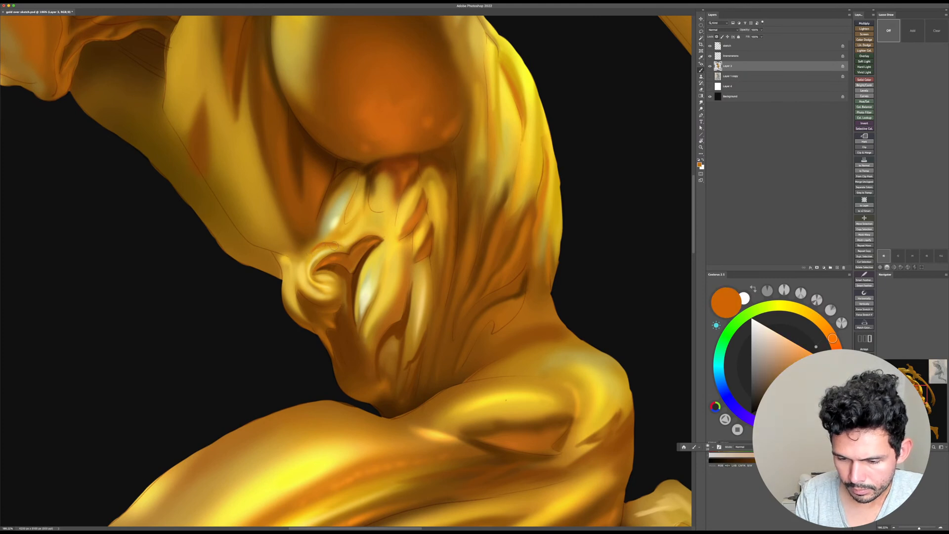
{"action": "left_click", "coordinate": [328, 247], "text": "alt"}
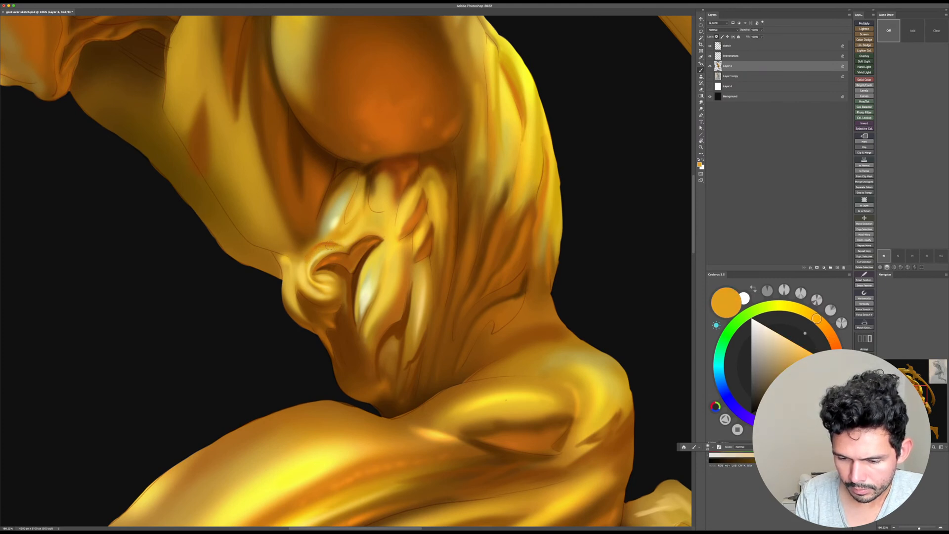
{"action": "mouse_move", "coordinate": [333, 247]}
{"action": "left_mouse_down"}
{"action": "mouse_move", "coordinate": [340, 269]}
{"action": "mouse_move", "coordinate": [360, 236]}
{"action": "left_mouse_up"}
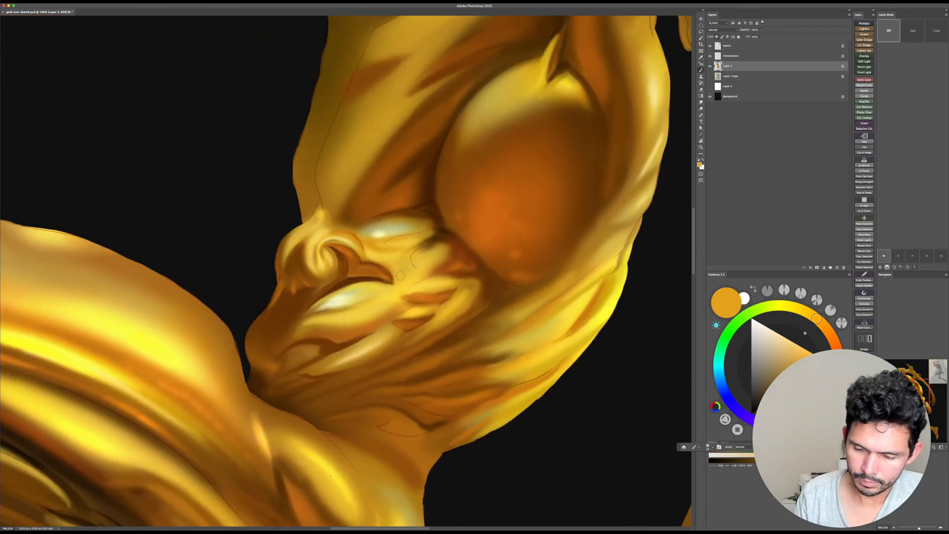
Step: Blend the curled front muscle's rim into its hollow with sampled orange, reddish brown and a tone from the rim
{"action": "left_click", "coordinate": [361, 240], "text": "alt"}
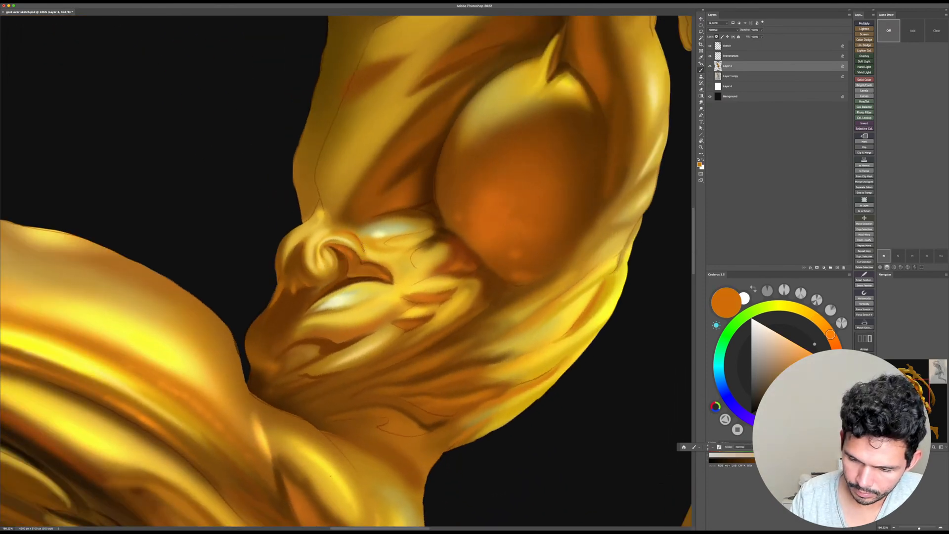
{"action": "mouse_move", "coordinate": [385, 204]}
{"action": "left_mouse_down"}
{"action": "mouse_move", "coordinate": [339, 265]}
{"action": "mouse_move", "coordinate": [364, 182]}
{"action": "left_mouse_up"}
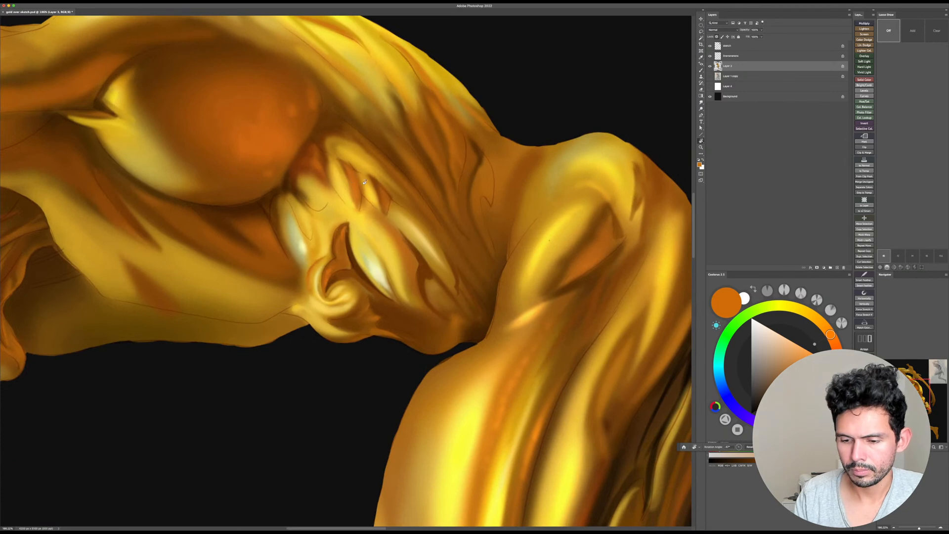
{"action": "key", "text": "Escape"}
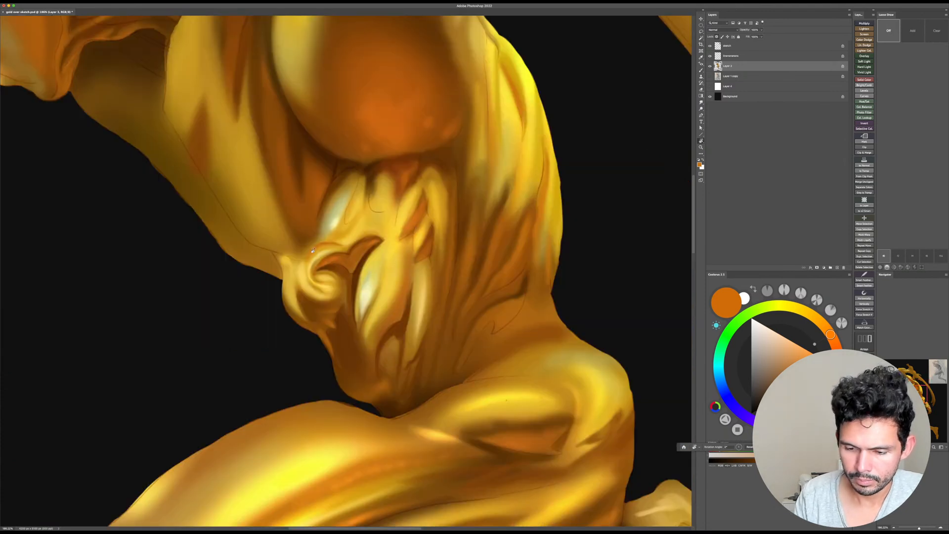
{"action": "key", "text": "b"}
{"action": "left_click", "coordinate": [361, 249], "text": "alt"}
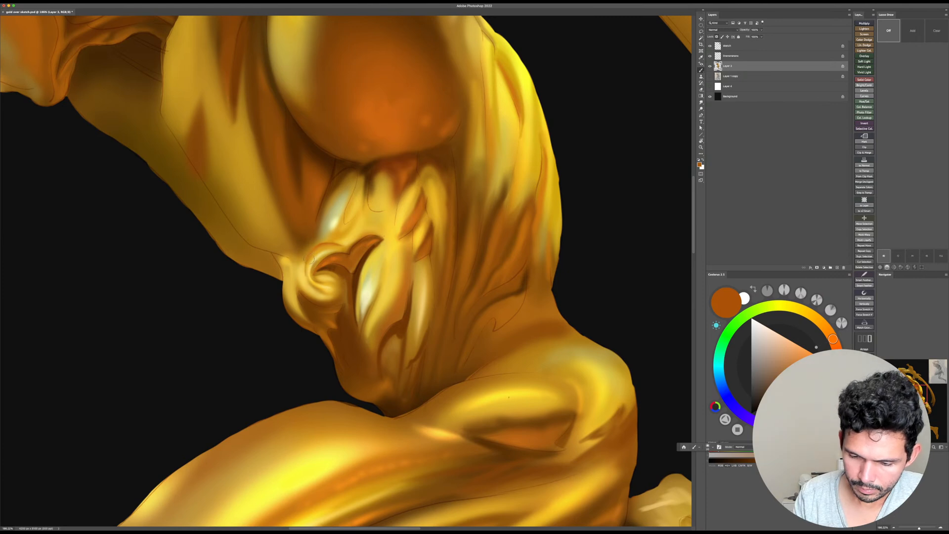
{"action": "left_click", "coordinate": [325, 247], "text": "alt"}
Step: Sharpen the shadow between the small slanted side-abdominal muscles with sampled oranges and dark reddish brown
{"action": "key", "text": "z"}
{"action": "mouse_move", "coordinate": [514, 335]}
{"action": "left_mouse_down"}
{"action": "mouse_move", "coordinate": [500, 334]}
{"action": "mouse_move", "coordinate": [519, 346]}
{"action": "left_mouse_up"}
{"action": "mouse_move", "coordinate": [585, 245]}
{"action": "left_mouse_down"}
{"action": "mouse_move", "coordinate": [515, 262]}
{"action": "mouse_move", "coordinate": [507, 345]}
{"action": "mouse_move", "coordinate": [486, 380]}
{"action": "left_mouse_up"}
{"action": "key", "text": "r"}
{"action": "key", "text": "z"}
{"action": "left_click_drag", "start_coordinate": [391, 307], "coordinate": [425, 311]}
{"action": "key", "text": "b"}
{"action": "left_click", "coordinate": [361, 287], "text": "alt"}
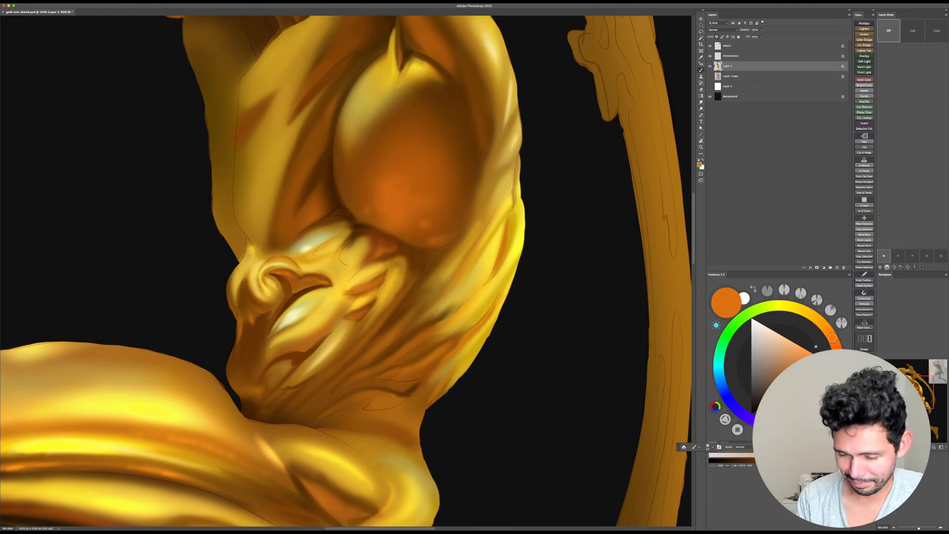
{"action": "left_click", "coordinate": [365, 289], "text": "alt"}
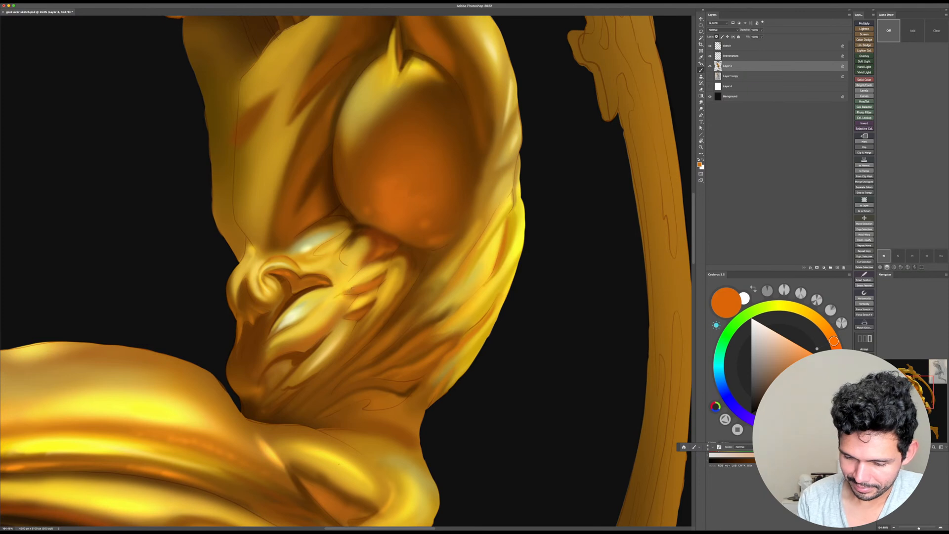
{"action": "left_click_drag", "start_coordinate": [332, 301], "coordinate": [349, 291]}
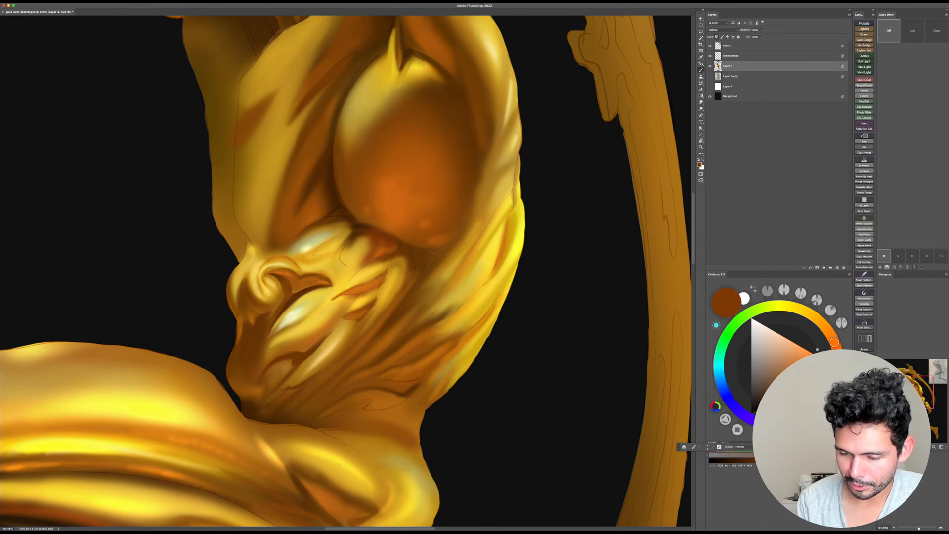
Step: Refine the edges of the slanted orange shadow between the small side-abdominal muscles with sampled golden yellows and oranges
{"action": "left_click", "coordinate": [370, 277], "text": "alt"}
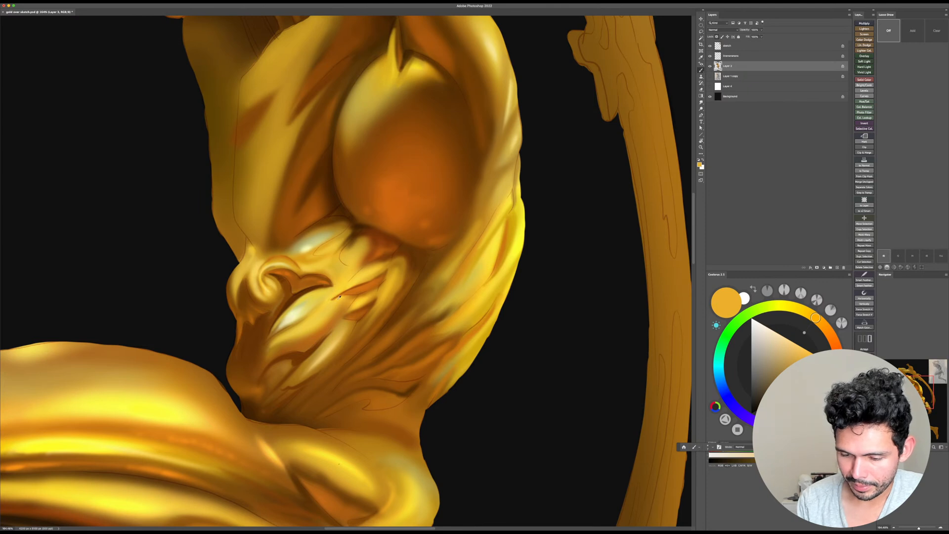
{"action": "left_click", "coordinate": [339, 298], "text": "alt"}
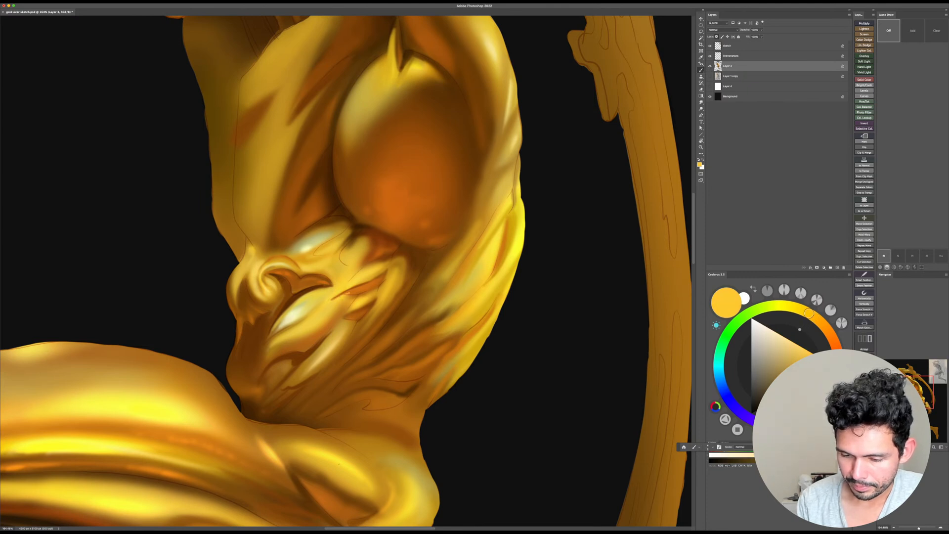
{"action": "left_click", "coordinate": [347, 291], "text": "alt"}
{"action": "left_click", "coordinate": [384, 273], "text": "alt"}
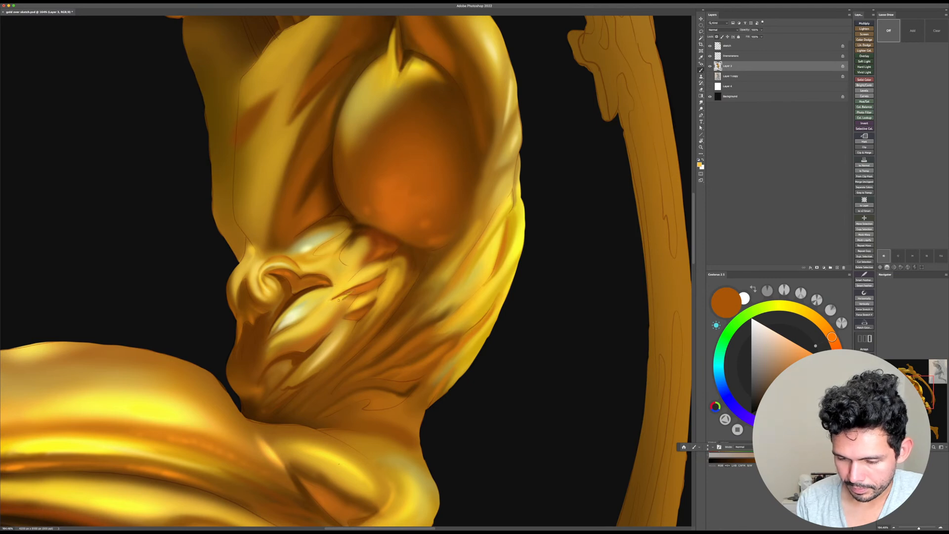
{"action": "left_click", "coordinate": [342, 300], "text": "alt"}
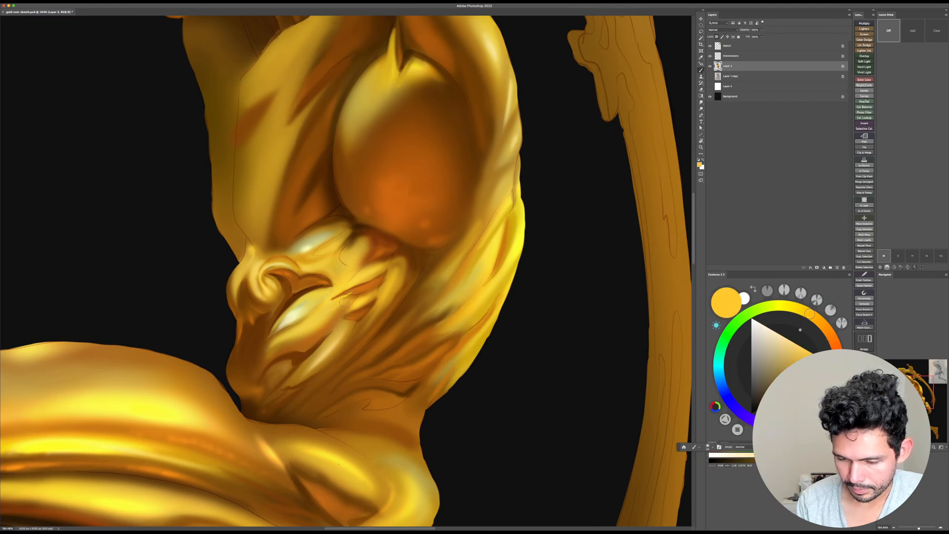
{"action": "left_click", "coordinate": [363, 287], "text": "alt"}
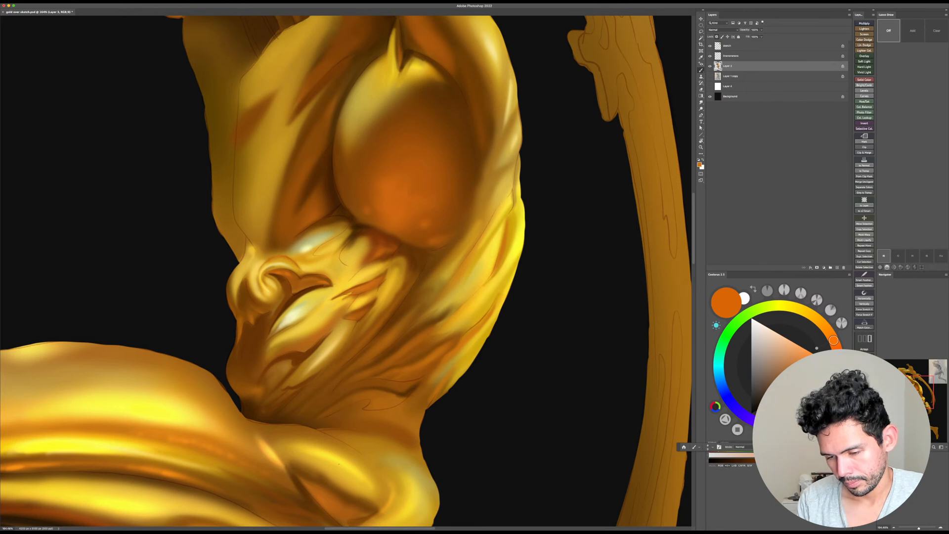
Step: Sharpen the upper end of the slanted side-abdominal muscle with sampled golden yellow and dark reddish brown, using a smaller brush
{"action": "key", "text": "r"}
{"action": "left_click_drag", "start_coordinate": [400, 274], "coordinate": [391, 242]}
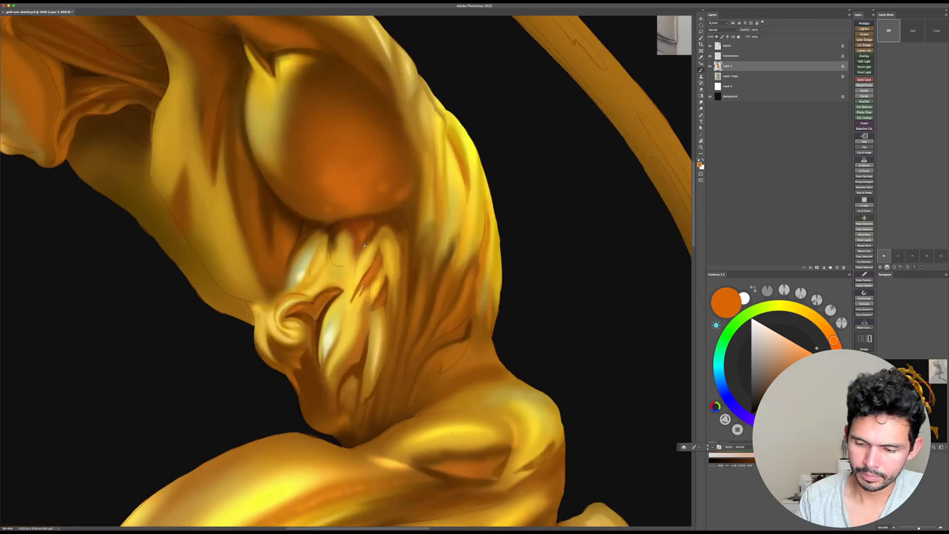
{"action": "left_click", "coordinate": [366, 244], "text": "alt"}
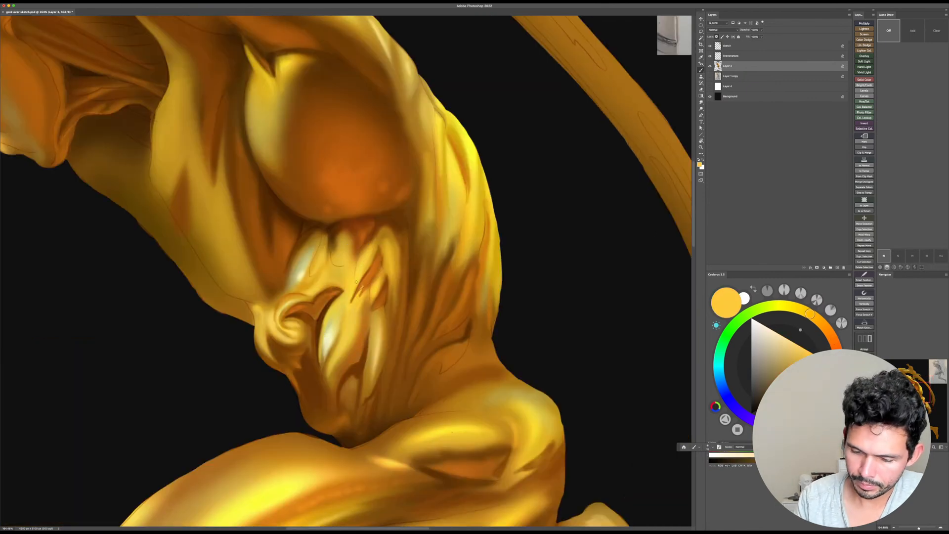
{"action": "left_click", "coordinate": [384, 225], "text": "alt"}
{"action": "key", "text": "bracketleft"}
{"action": "key", "text": "bracketleft"}
{"action": "key", "text": "bracketleft"}
{"action": "left_click_drag", "start_coordinate": [356, 263], "coordinate": [368, 246]}
{"action": "key", "text": "super+z"}
{"action": "left_click", "coordinate": [366, 236], "text": "alt"}
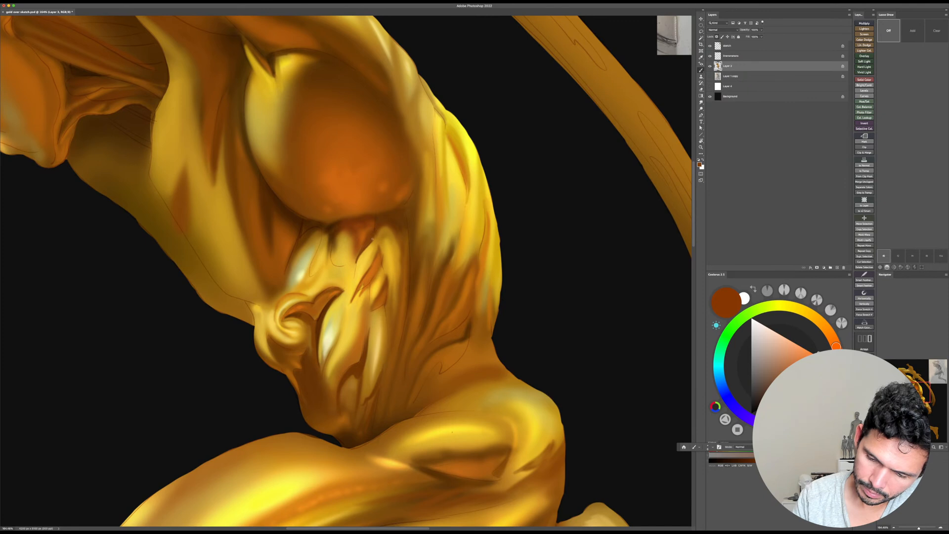
Step: Warm the pale highlight on the muscle below the curled one with yellow and choose a light yellow for highlights
{"action": "key", "text": "r"}
{"action": "mouse_move", "coordinate": [525, 223]}
{"action": "left_mouse_down"}
{"action": "mouse_move", "coordinate": [531, 265]}
{"action": "mouse_move", "coordinate": [490, 389]}
{"action": "left_mouse_up"}
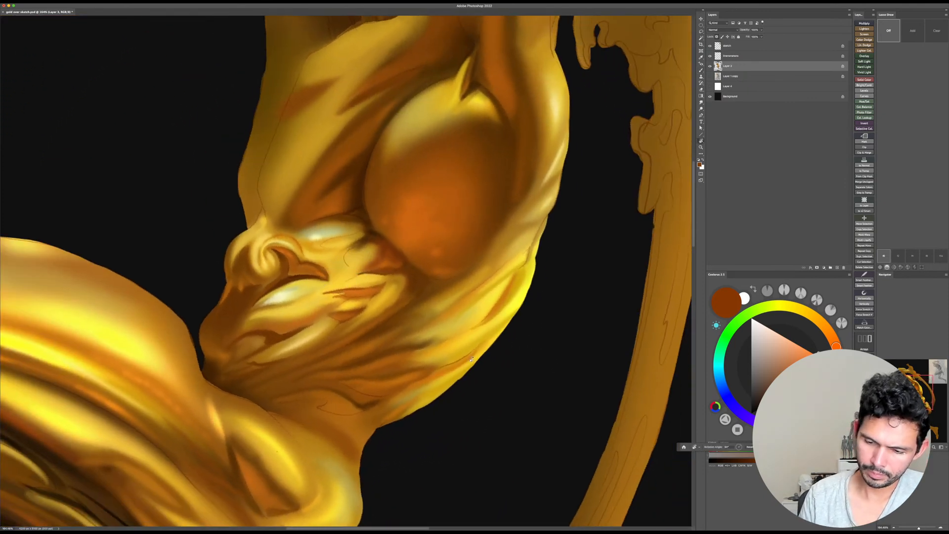
{"action": "key", "text": "r"}
{"action": "left_click_drag", "start_coordinate": [489, 346], "coordinate": [507, 290]}
{"action": "left_click", "coordinate": [294, 317], "text": "alt"}
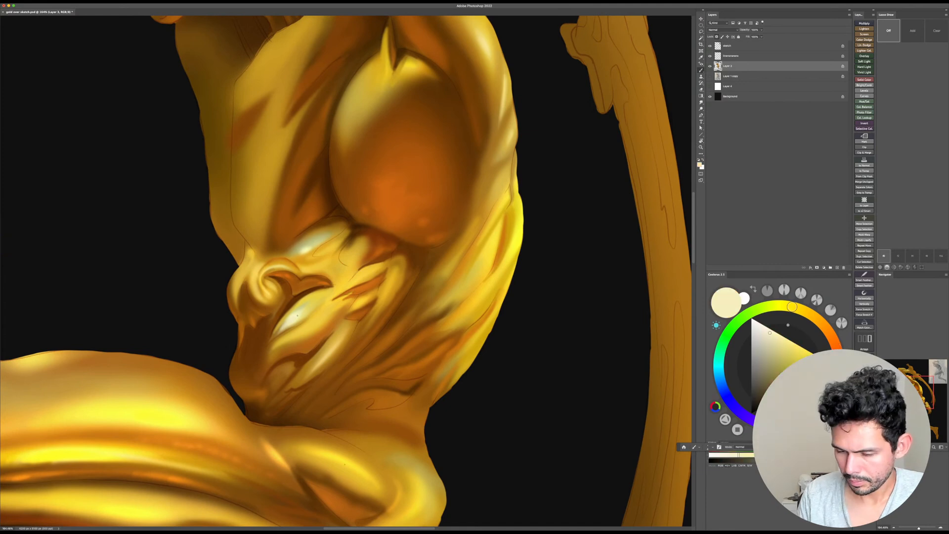
{"action": "mouse_move", "coordinate": [797, 312]}
{"action": "left_mouse_down"}
{"action": "mouse_move", "coordinate": [807, 313]}
{"action": "mouse_move", "coordinate": [799, 309]}
{"action": "left_mouse_up"}
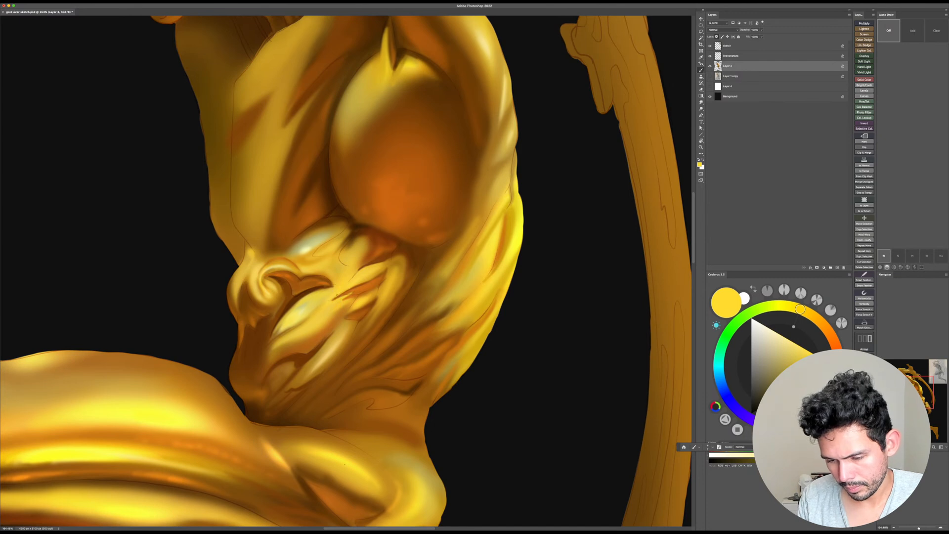
{"action": "left_click_drag", "start_coordinate": [824, 350], "coordinate": [809, 321]}
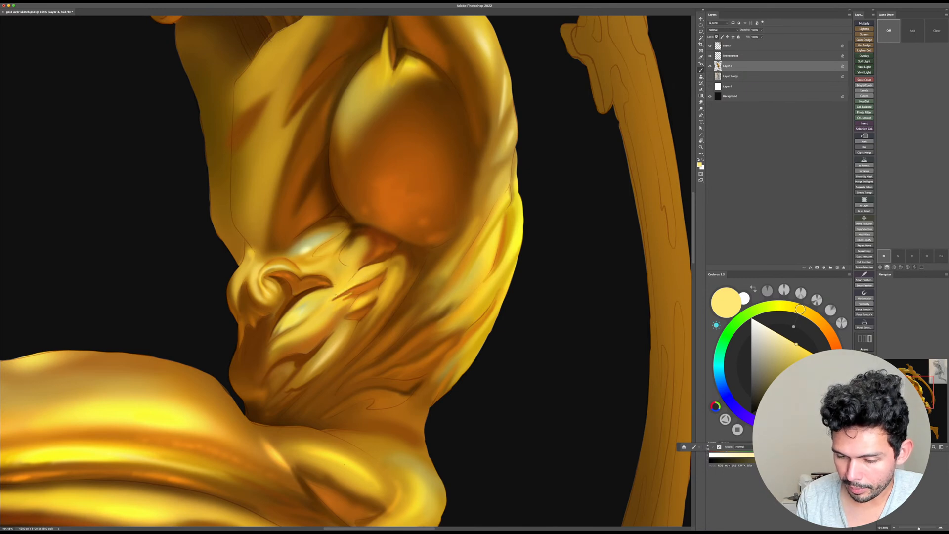
Step: Paint light yellow highlights along the two small slanted side-abdominal muscles with a slightly larger brush
{"action": "key", "text": "bracketright"}
{"action": "left_click_drag", "start_coordinate": [342, 292], "coordinate": [373, 274]}
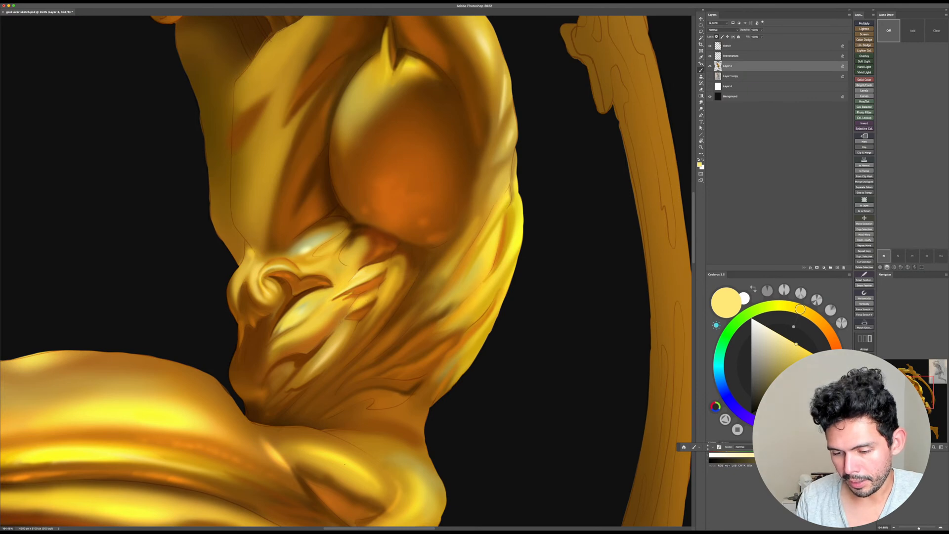
{"action": "left_click_drag", "start_coordinate": [340, 323], "coordinate": [358, 306]}
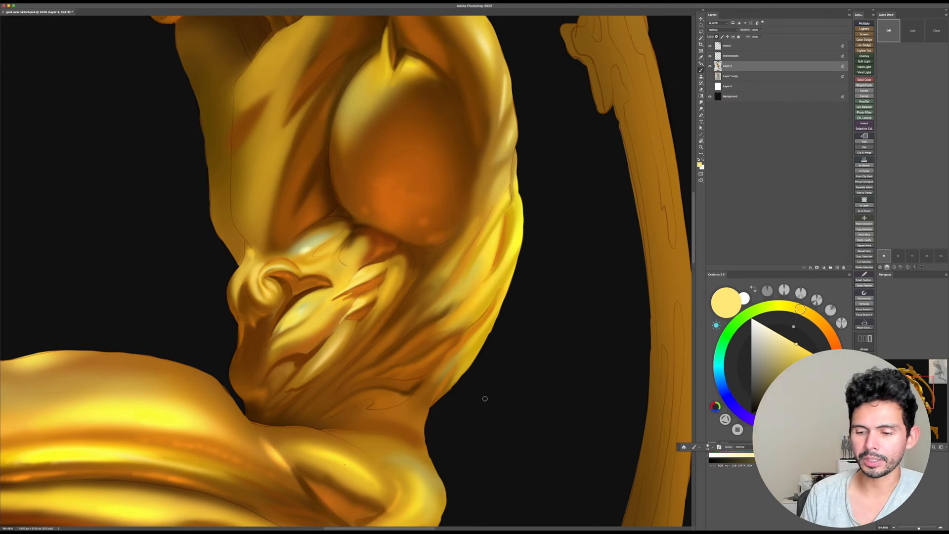
{"action": "left_click_drag", "start_coordinate": [484, 399], "coordinate": [511, 343]}
{"action": "key", "text": "b"}
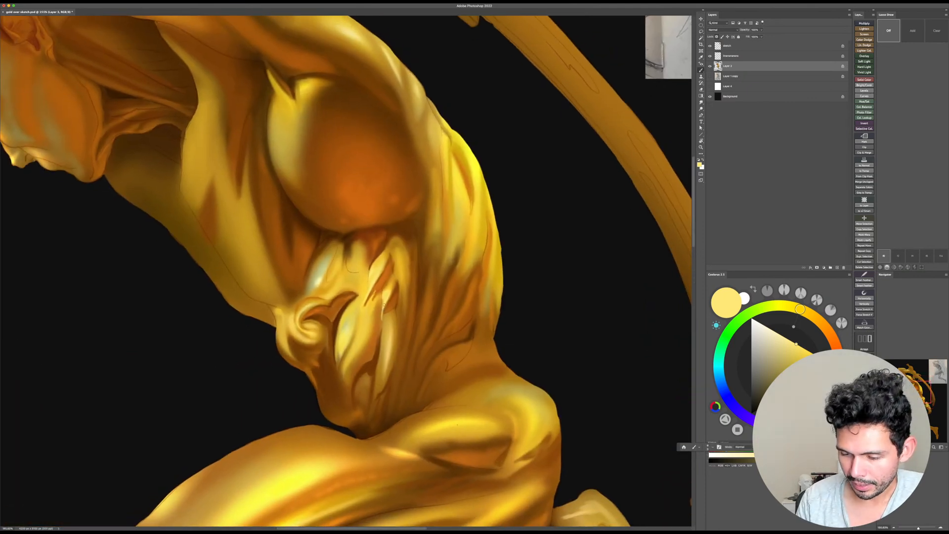
{"action": "key", "text": "r"}
{"action": "mouse_move", "coordinate": [542, 267]}
{"action": "left_mouse_down"}
{"action": "mouse_move", "coordinate": [542, 305]}
{"action": "mouse_move", "coordinate": [477, 406]}
{"action": "left_mouse_up"}
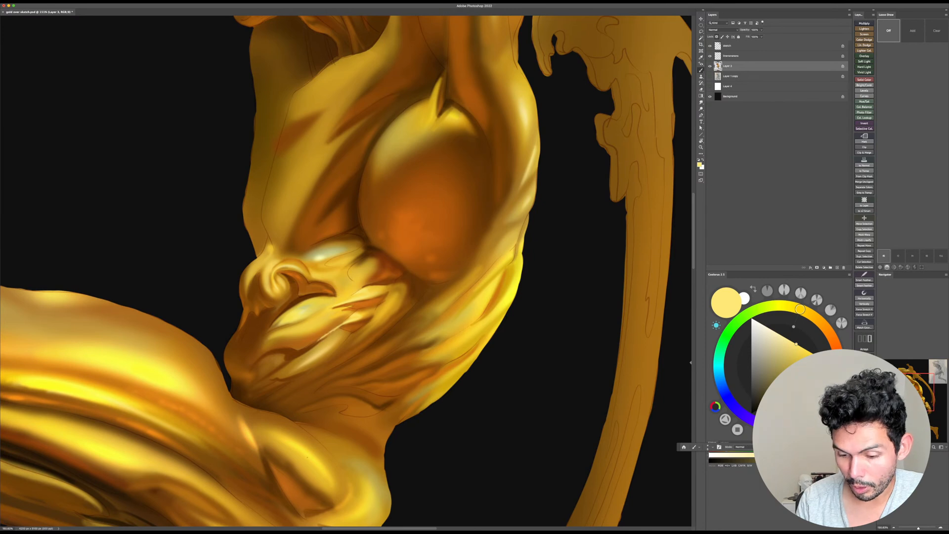
{"action": "left_click_drag", "start_coordinate": [314, 344], "coordinate": [337, 329]}
Step: Blend the lower slanted side muscle with sampled ochre and pale gold, and define its upper end with dark orange-brown
{"action": "left_click", "coordinate": [338, 329], "text": "alt"}
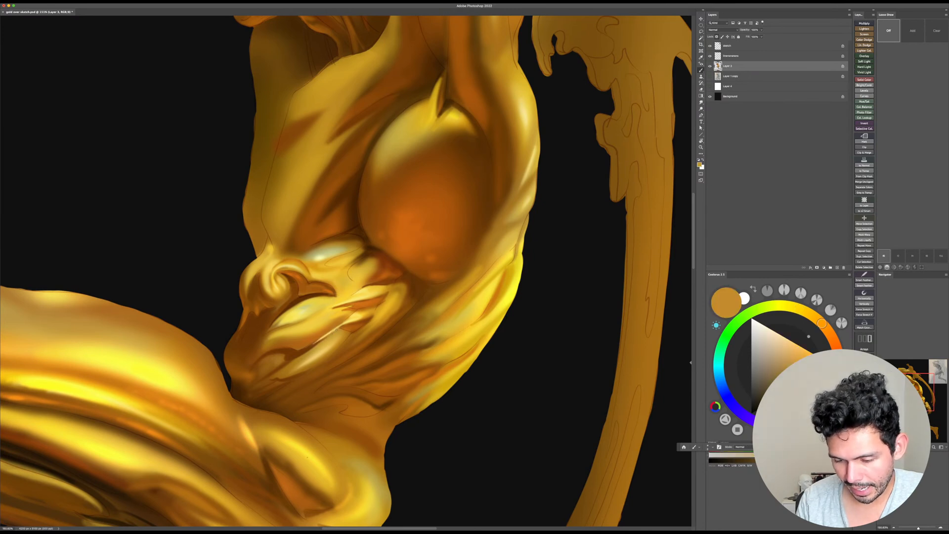
{"action": "key", "text": "Escape"}
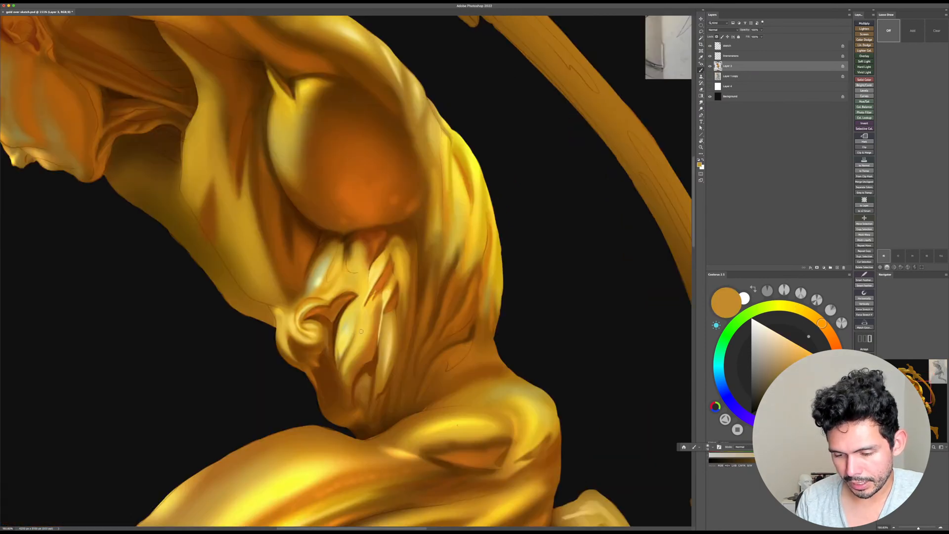
{"action": "left_click", "coordinate": [391, 299], "text": "alt"}
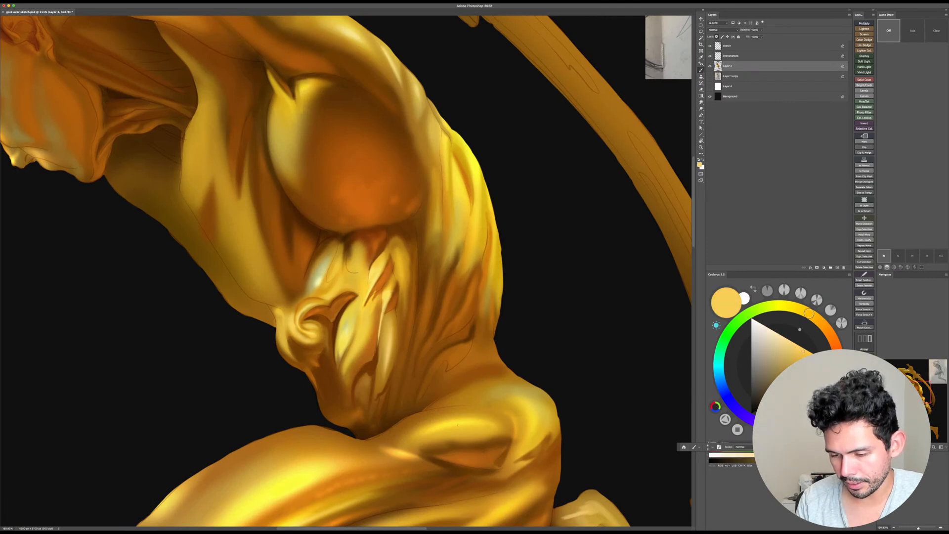
{"action": "left_click", "coordinate": [395, 292], "text": "alt"}
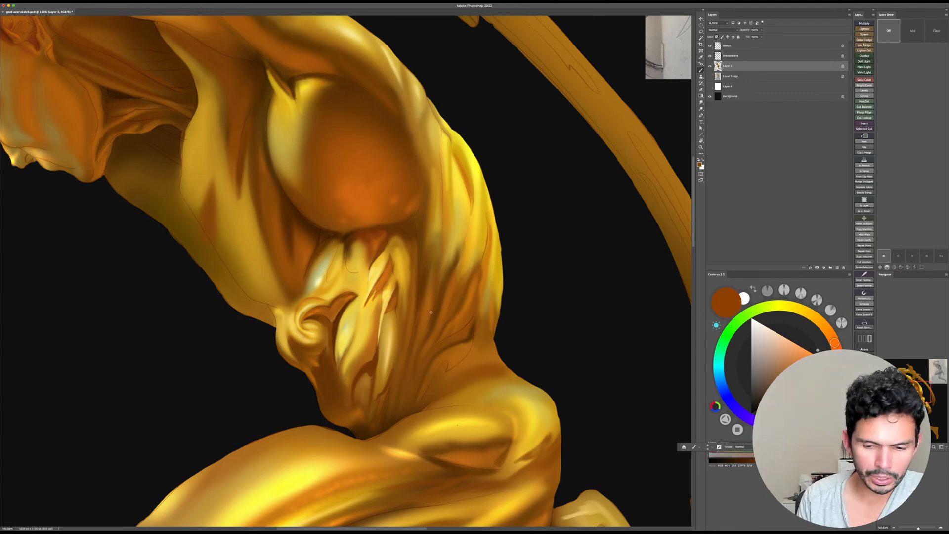
{"action": "scroll", "coordinate": [416, 322], "scroll_direction": "up", "scroll_amount": 3}
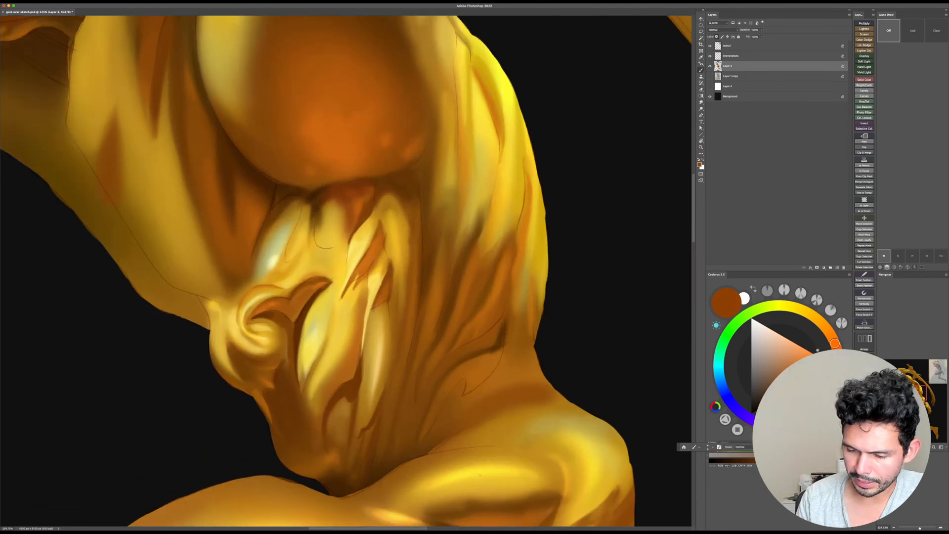
{"action": "left_click_drag", "start_coordinate": [373, 309], "coordinate": [388, 314]}
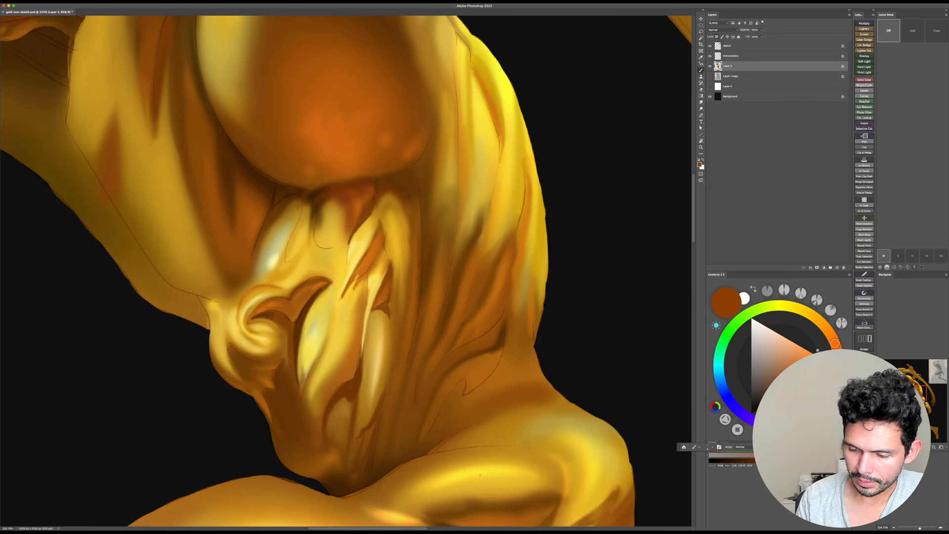
{"action": "scroll", "coordinate": [512, 309], "scroll_direction": "down", "scroll_amount": 2}
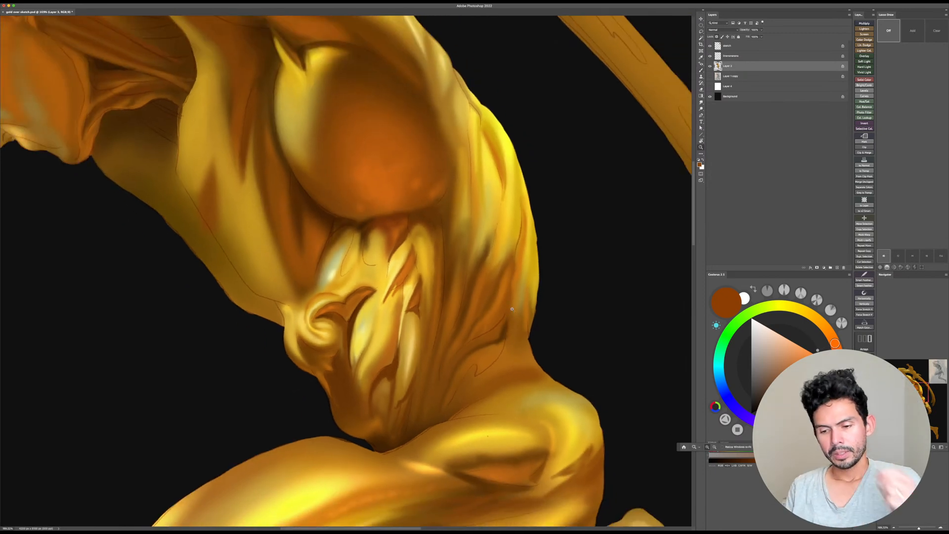
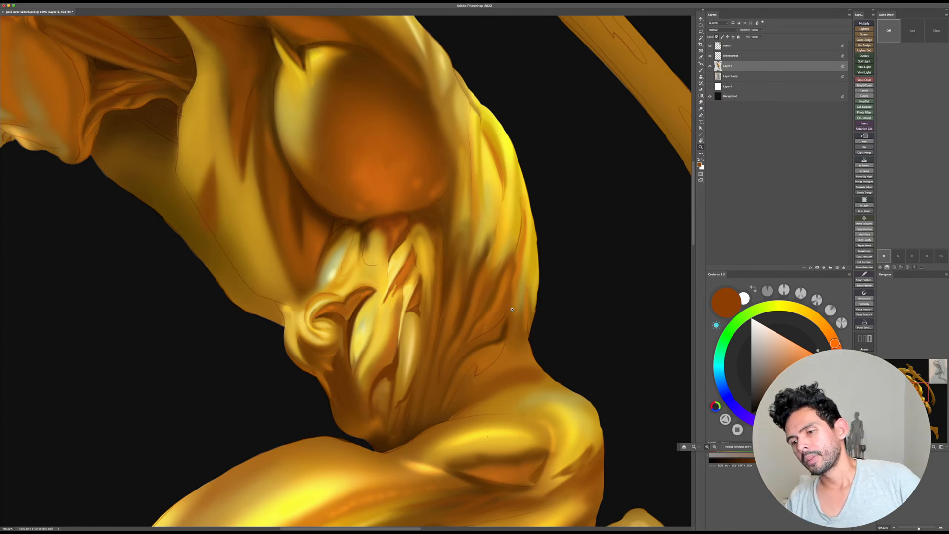
Step: Shade the waist fold just above the hip with sampled bright orange and brown tones, using a larger brush
{"action": "left_click_drag", "start_coordinate": [561, 321], "coordinate": [556, 320]}
{"action": "left_click", "coordinate": [497, 348], "text": "alt"}
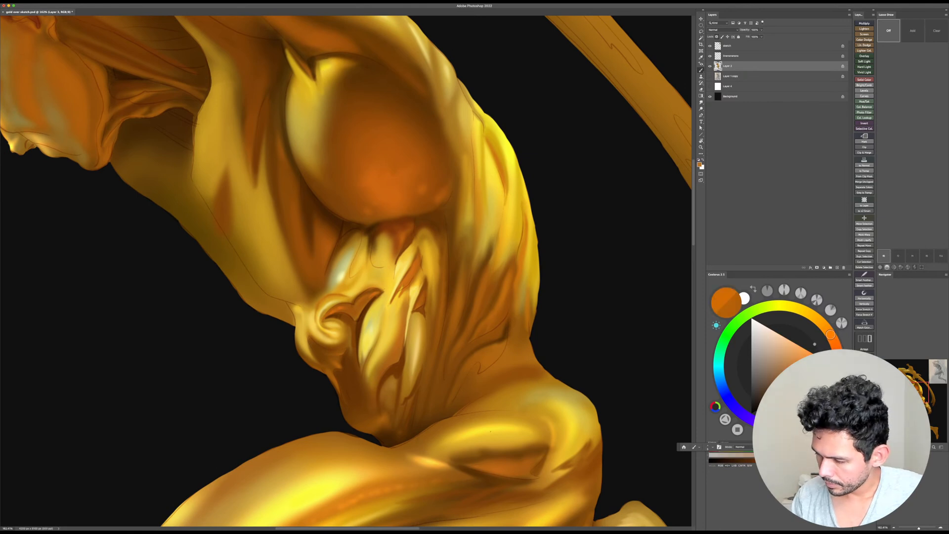
{"action": "left_click", "coordinate": [494, 356], "text": "alt"}
{"action": "left_click_drag", "start_coordinate": [607, 438], "coordinate": [600, 438]}
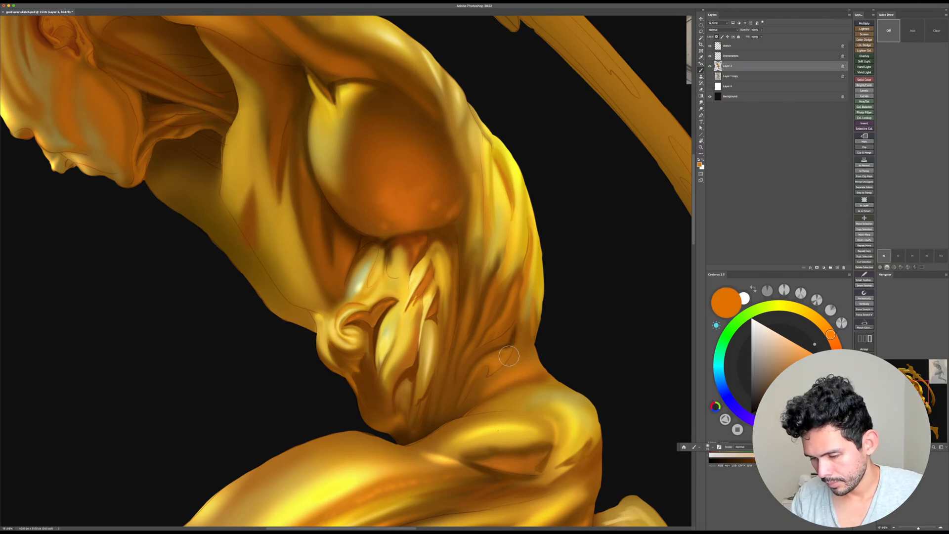
{"action": "left_click", "coordinate": [529, 381], "text": "alt"}
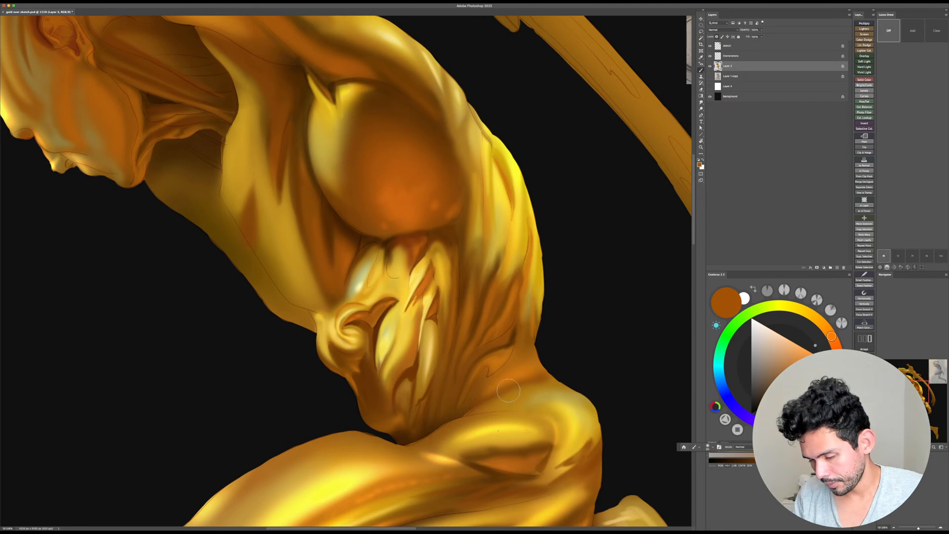
{"action": "key", "text": "bracketright"}
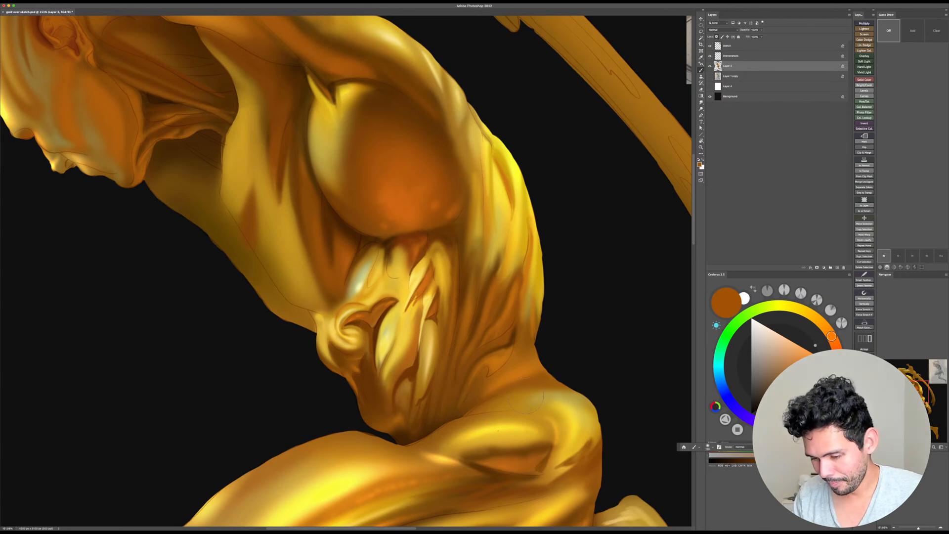
{"action": "left_click", "coordinate": [460, 413], "text": "alt"}
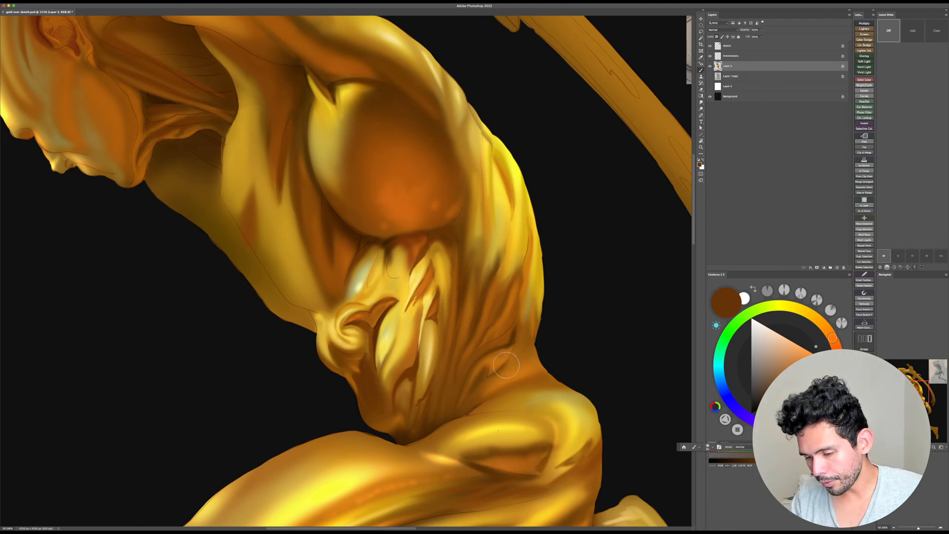
Step: Deepen the crease at the back of the waist with sampled browns and a larger brush
{"action": "key", "text": "r"}
{"action": "mouse_move", "coordinate": [637, 354]}
{"action": "left_mouse_down"}
{"action": "mouse_move", "coordinate": [559, 461]}
{"action": "mouse_move", "coordinate": [510, 358]}
{"action": "left_mouse_up"}
{"action": "left_click", "coordinate": [439, 326], "text": "alt"}
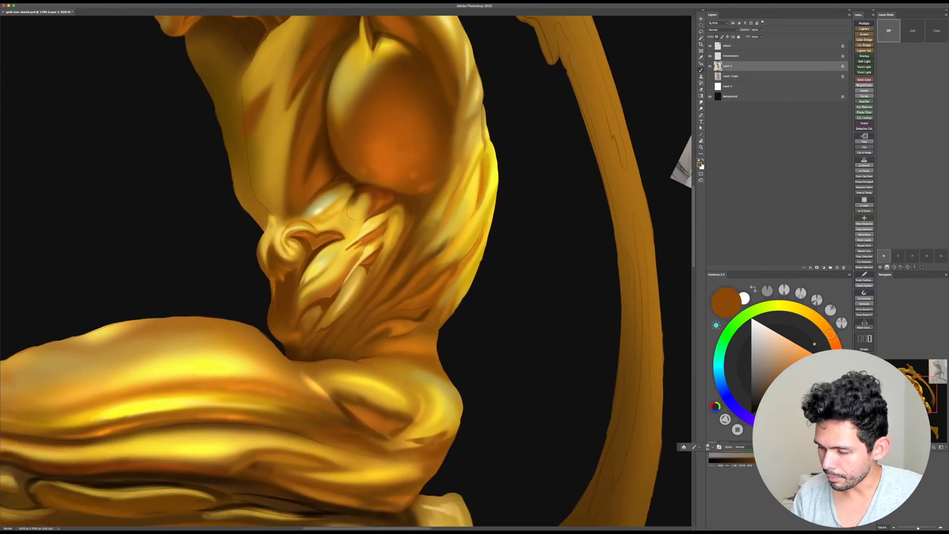
{"action": "left_click", "coordinate": [437, 328], "text": "alt"}
{"action": "key", "text": "bracketright"}
{"action": "key", "text": "bracketright"}
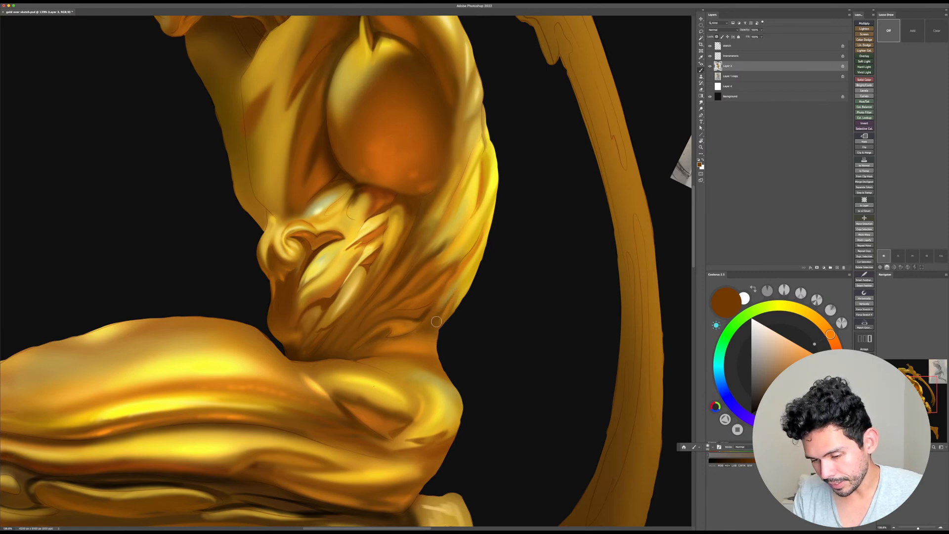
Step: Shade the waist fold from the back toward the lower abdomen with sampled orange and brown tones
{"action": "left_click", "coordinate": [451, 302], "text": "alt"}
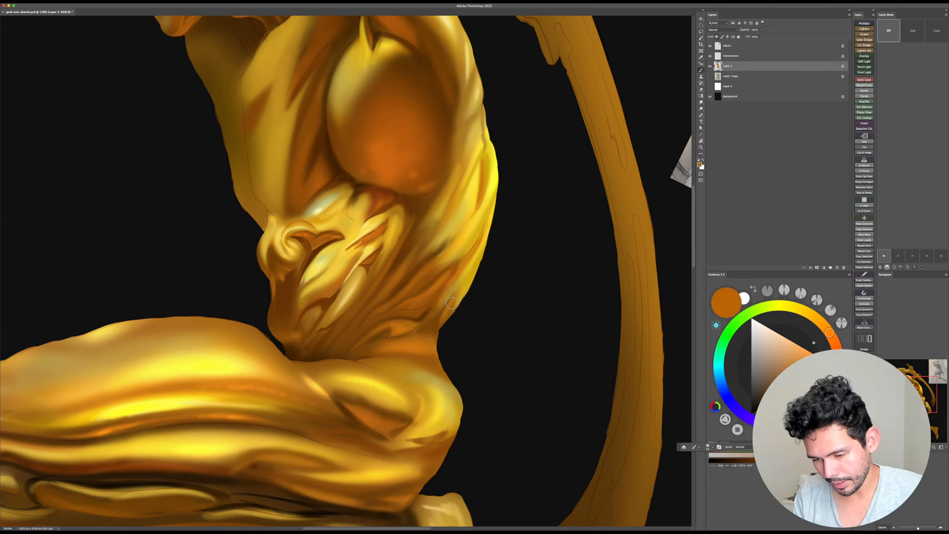
{"action": "left_click", "coordinate": [433, 338], "text": "alt"}
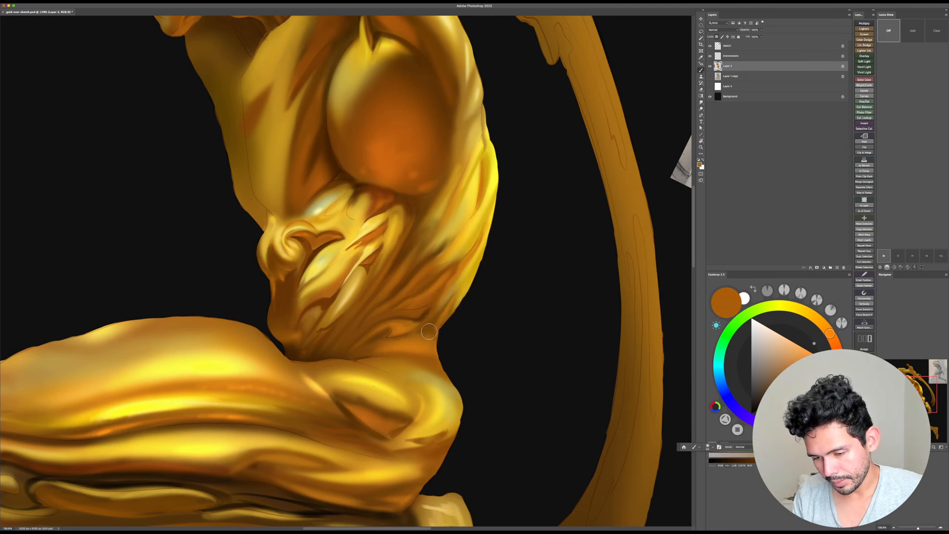
{"action": "left_click", "coordinate": [430, 335], "text": "alt"}
{"action": "left_click_drag", "start_coordinate": [424, 333], "coordinate": [377, 354]}
Step: Blend the lower edge of the waist fold into the hip with sampled bright orange and brown
{"action": "key", "text": "r"}
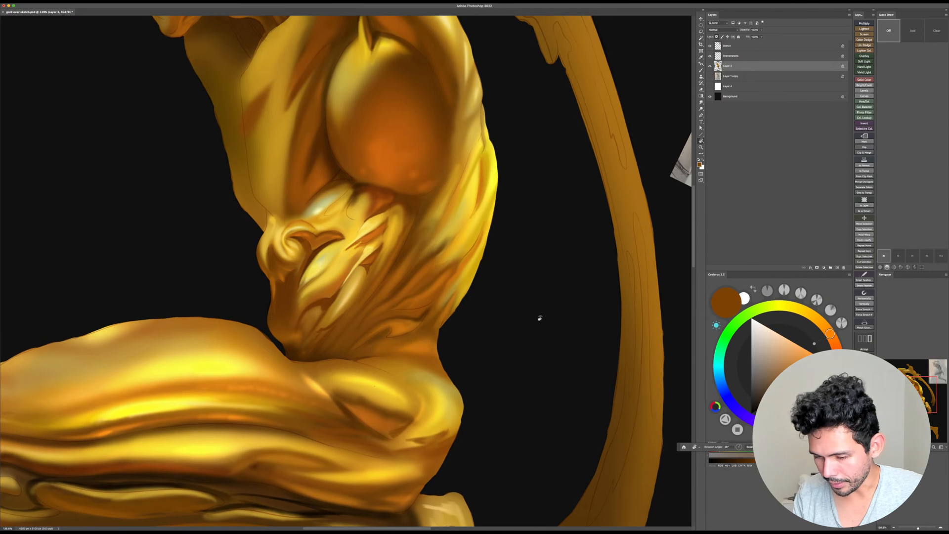
{"action": "left_click_drag", "start_coordinate": [540, 318], "coordinate": [546, 275]}
{"action": "left_click", "coordinate": [433, 317], "text": "alt"}
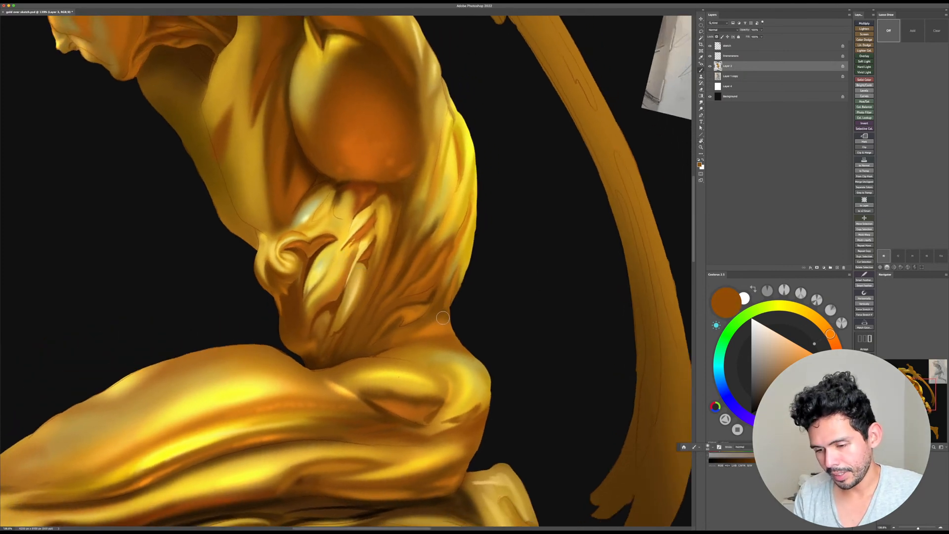
{"action": "left_click", "coordinate": [439, 317], "text": "alt"}
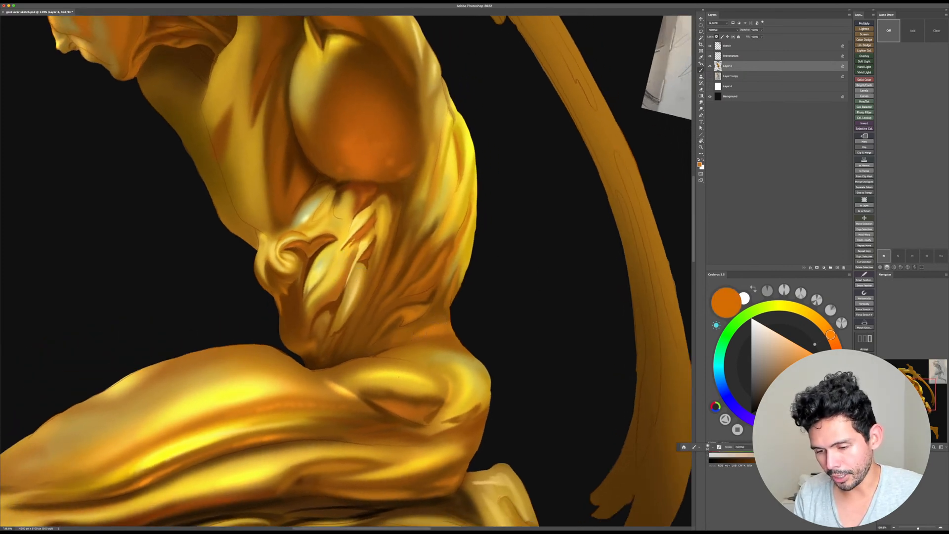
{"action": "left_click", "coordinate": [432, 318], "text": "alt"}
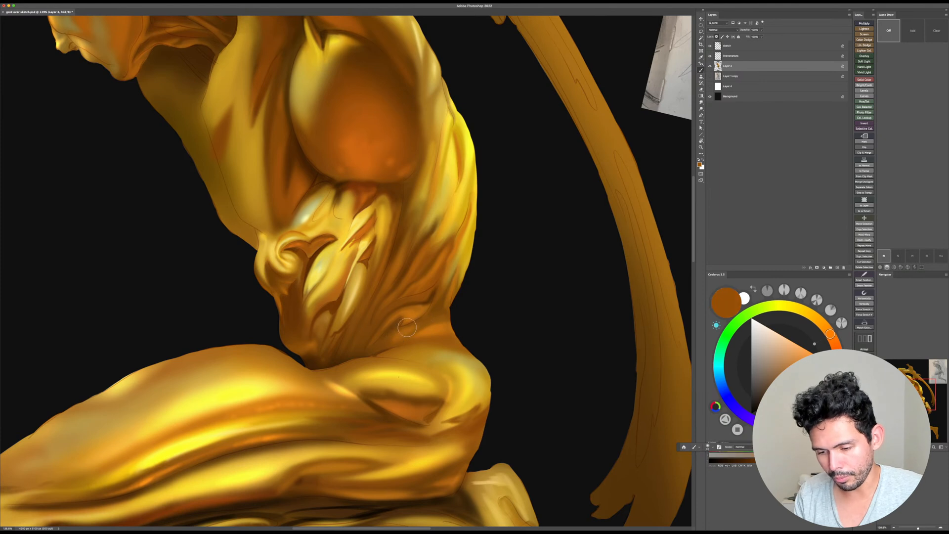
{"action": "key", "text": "["}
{"action": "key", "text": "Escape"}
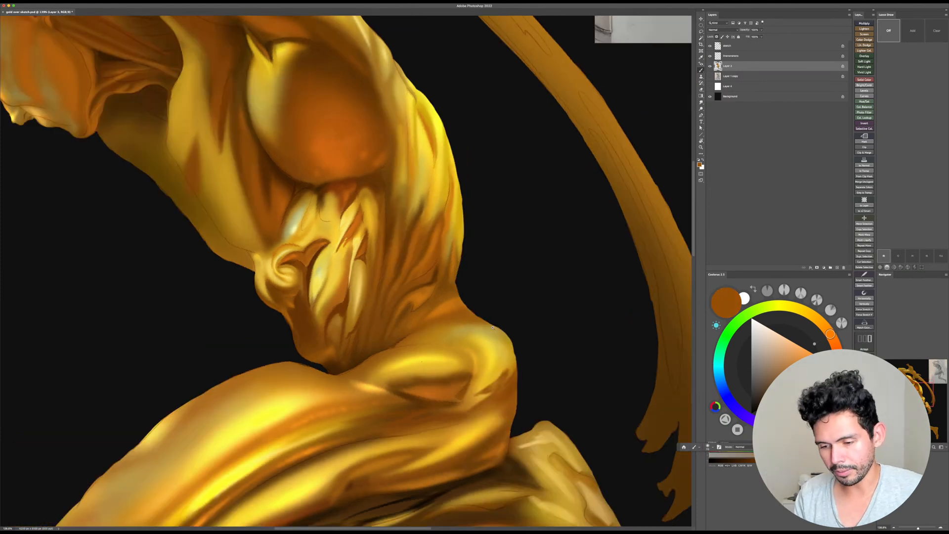
Step: Touch up the back of the waist with sampled orange and a brighter orange, and save the document
{"action": "left_click_drag", "start_coordinate": [500, 320], "coordinate": [485, 319]}
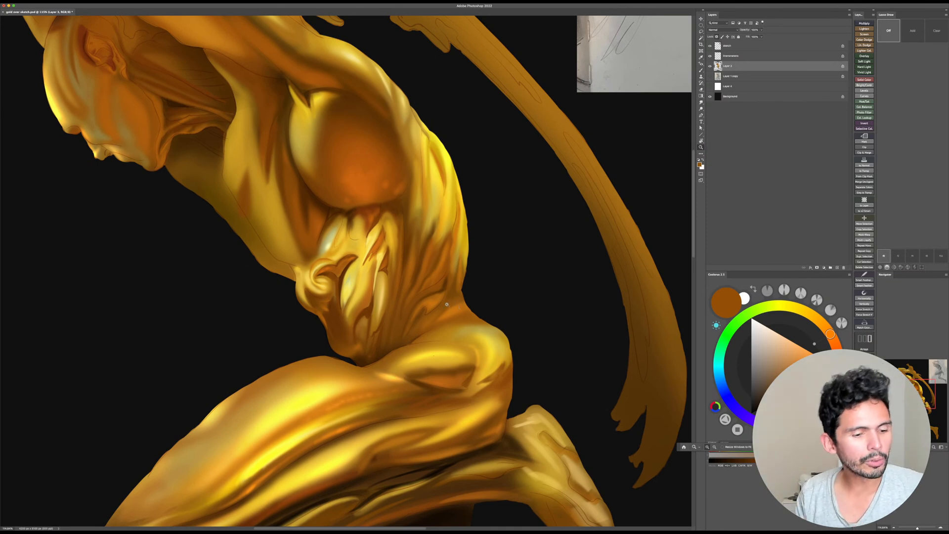
{"action": "left_click", "coordinate": [462, 307], "text": "alt"}
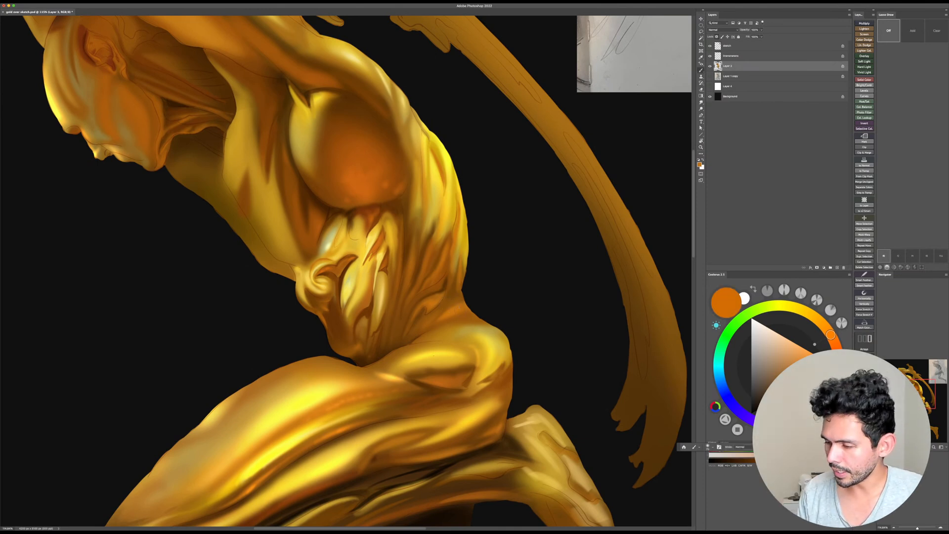
{"action": "left_click", "coordinate": [826, 369]}
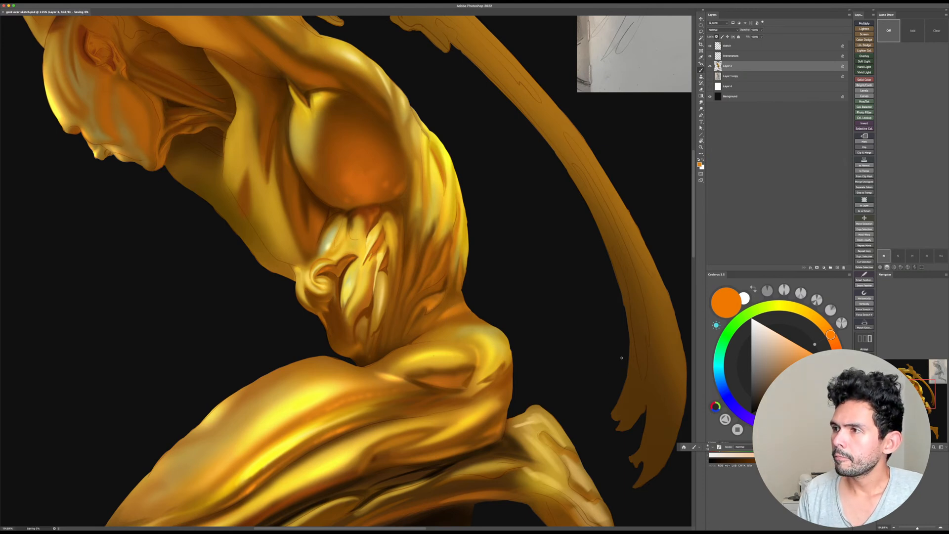
{"action": "left_click_drag", "start_coordinate": [568, 354], "coordinate": [579, 354]}
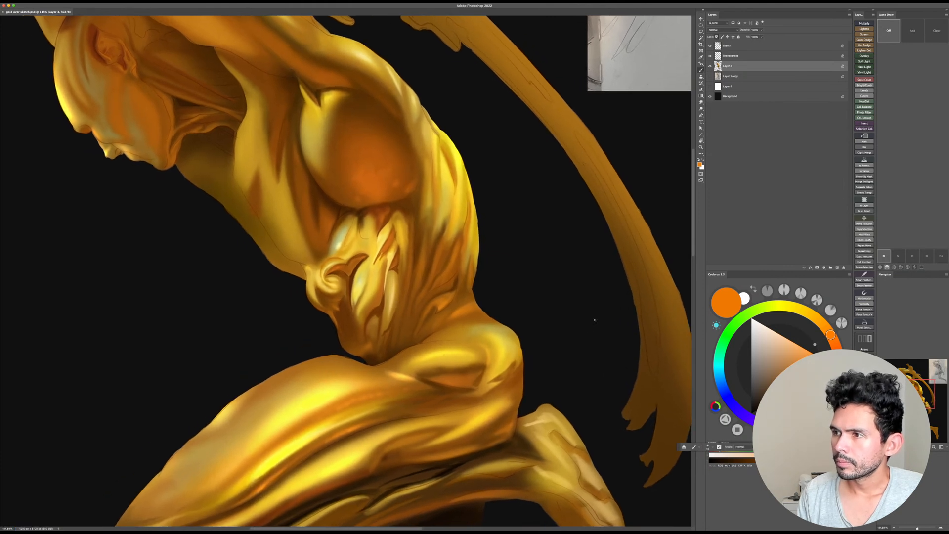
Step: Deepen the grooves behind the slanted side-abdominal muscles with brown and sampled dark reddish brown
{"action": "left_click_drag", "start_coordinate": [811, 378], "coordinate": [793, 389]}
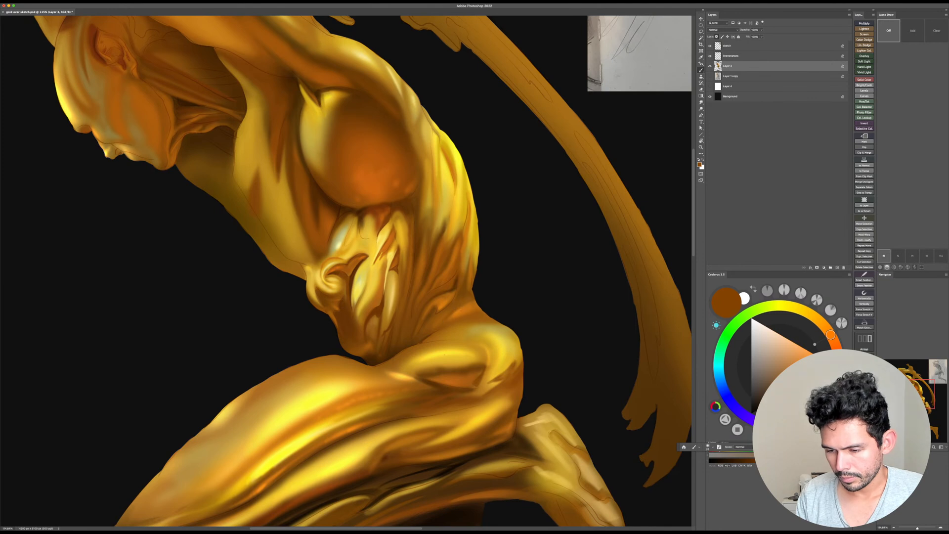
{"action": "key", "text": "r"}
{"action": "mouse_move", "coordinate": [534, 344]}
{"action": "left_mouse_down"}
{"action": "mouse_move", "coordinate": [561, 381]}
{"action": "mouse_move", "coordinate": [419, 315]}
{"action": "left_mouse_up"}
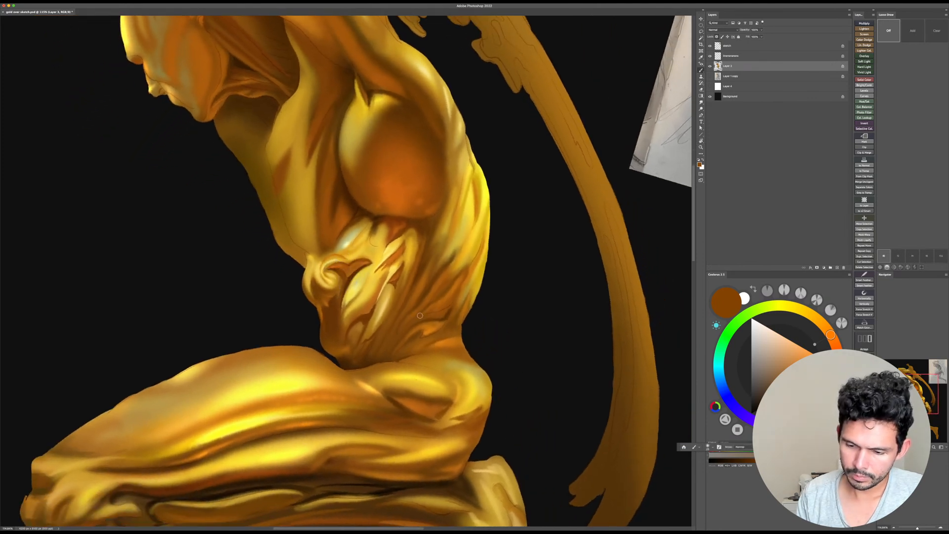
{"action": "left_click", "coordinate": [388, 313], "text": "alt"}
{"action": "mouse_move", "coordinate": [435, 277]}
{"action": "left_mouse_down"}
{"action": "mouse_move", "coordinate": [420, 302]}
{"action": "mouse_move", "coordinate": [436, 274]}
{"action": "left_mouse_up"}
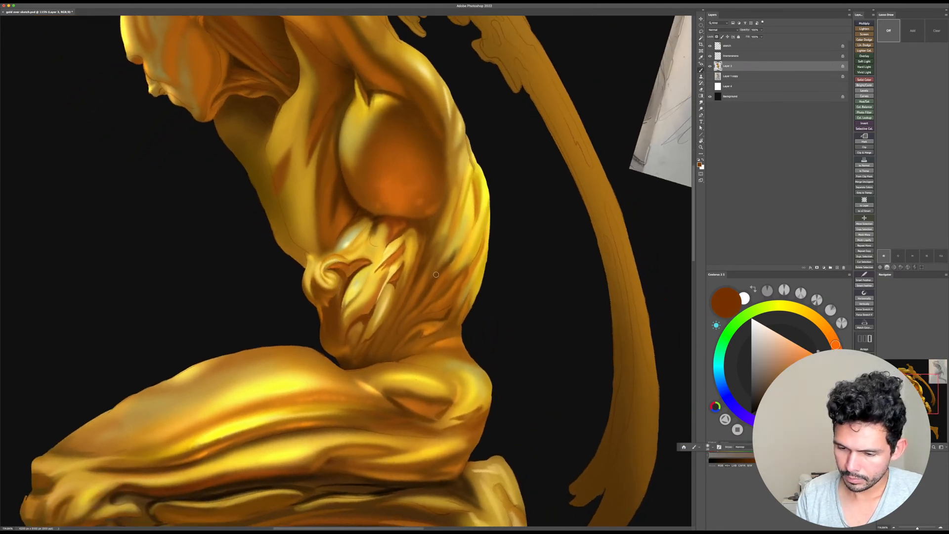
Step: Glaze the shadowed side of the waist below the shoulder blade with a brighter reddish brown and a much larger brush
{"action": "left_click", "coordinate": [802, 384]}
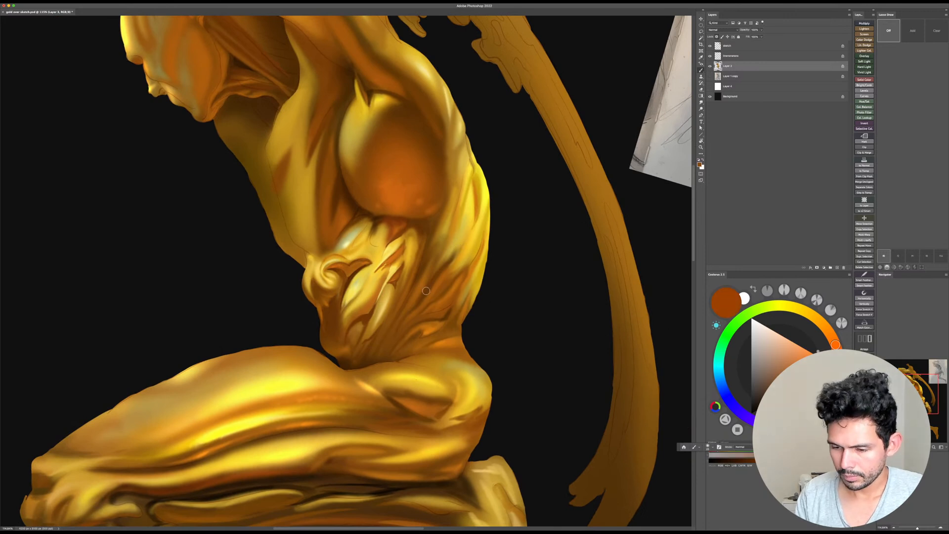
{"action": "key", "text": "bracketright"}
{"action": "key", "text": "bracketright"}
{"action": "key", "text": "bracketright"}
{"action": "key", "text": "bracketright"}
{"action": "key", "text": "bracketright"}
{"action": "key", "text": "bracketright"}
{"action": "mouse_move", "coordinate": [437, 274]}
{"action": "left_mouse_down"}
{"action": "mouse_move", "coordinate": [424, 296]}
{"action": "mouse_move", "coordinate": [407, 298]}
{"action": "mouse_move", "coordinate": [439, 298]}
{"action": "left_mouse_up"}
{"action": "key", "text": "bracketright"}
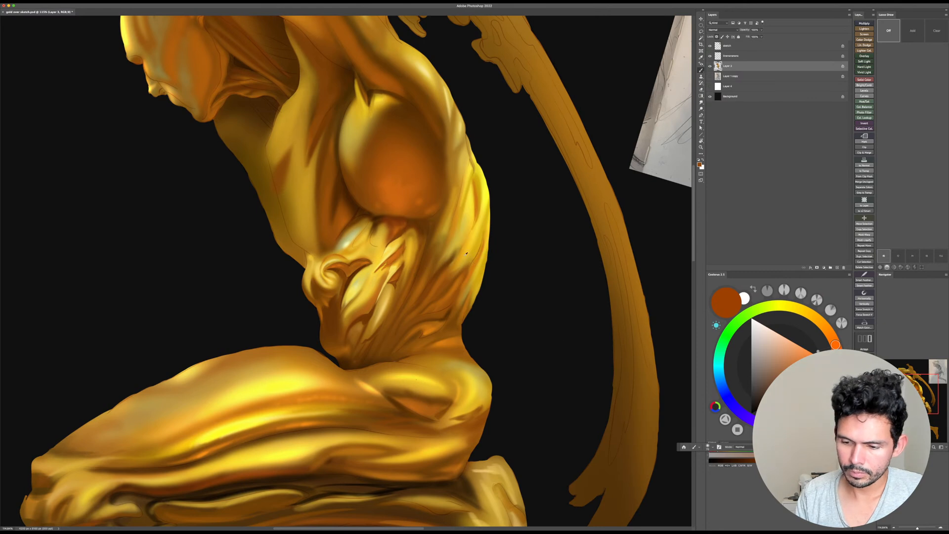
Step: Sample yellow, pale gold and orange-brown tones around the torso, and smudge the slanted side-abdominal muscles to soften their edges
{"action": "left_click", "coordinate": [481, 228], "text": "alt"}
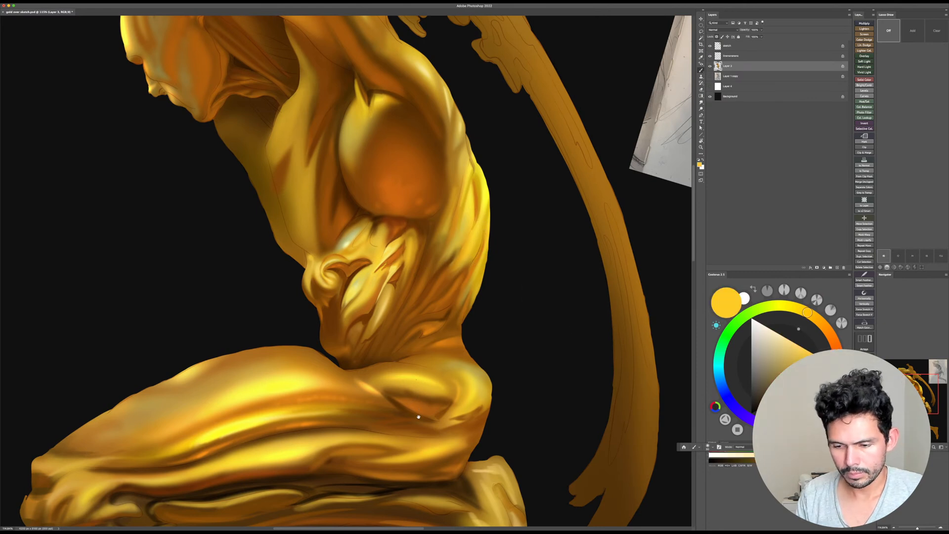
{"action": "left_click_drag", "start_coordinate": [440, 359], "coordinate": [441, 389]}
{"action": "left_click", "coordinate": [390, 285], "text": "alt"}
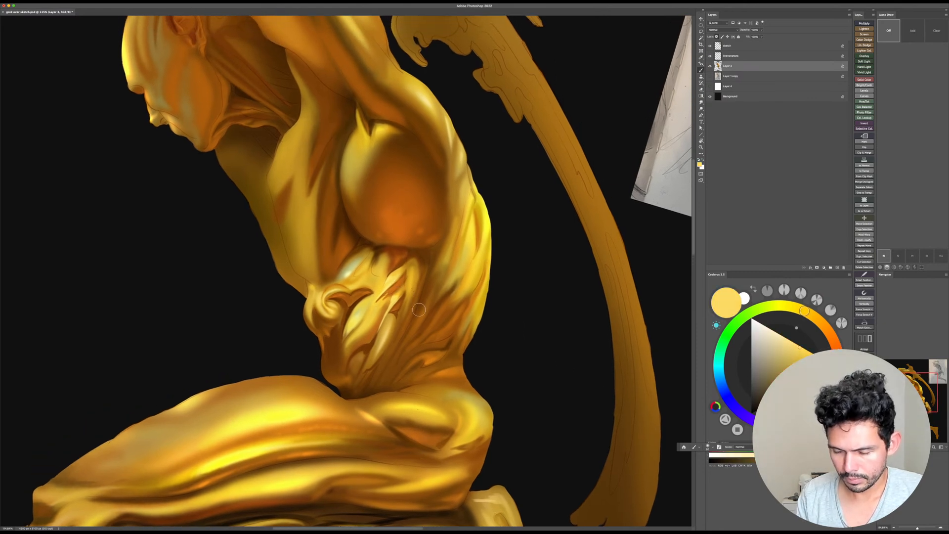
{"action": "left_click_drag", "start_coordinate": [417, 317], "coordinate": [429, 318]}
{"action": "left_click", "coordinate": [394, 293], "text": "alt"}
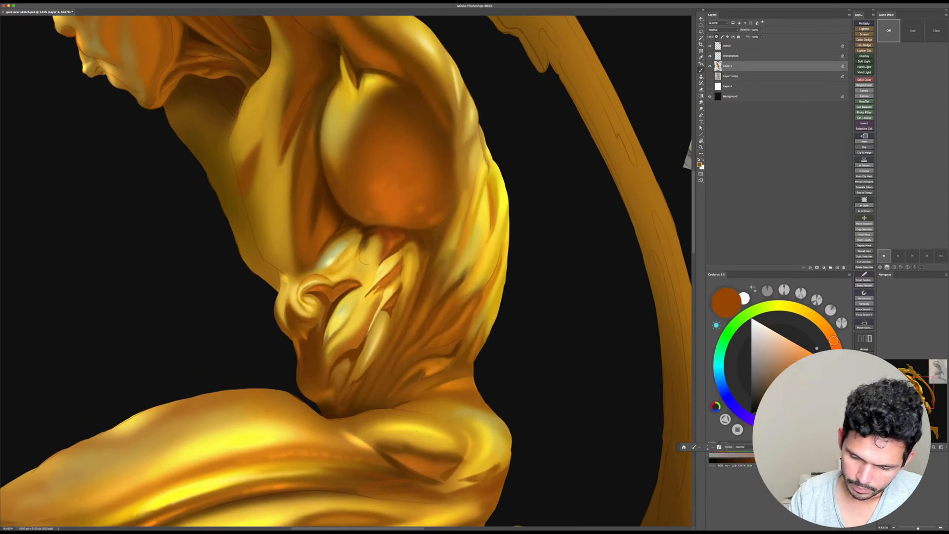
{"action": "key", "text": "r"}
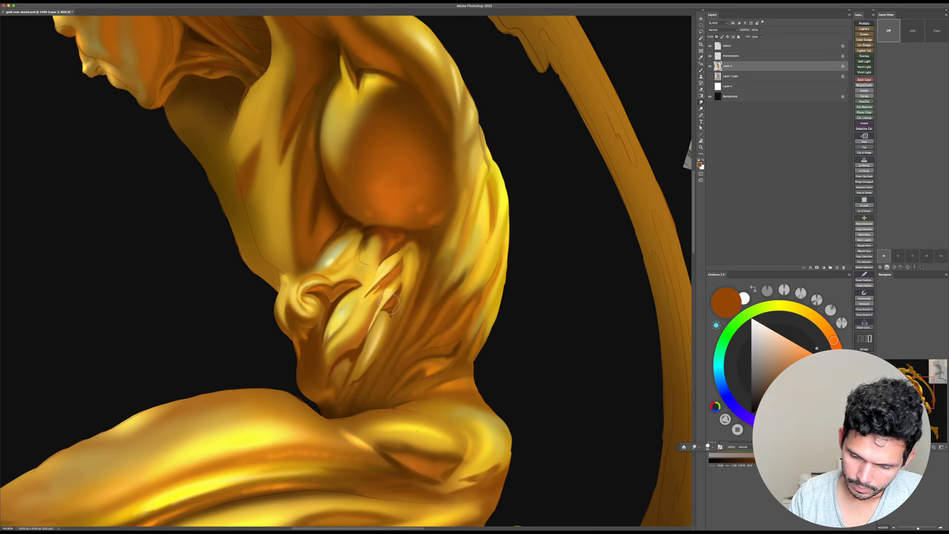
{"action": "mouse_move", "coordinate": [398, 295]}
{"action": "left_mouse_down"}
{"action": "mouse_move", "coordinate": [388, 313]}
{"action": "mouse_move", "coordinate": [400, 287]}
{"action": "mouse_move", "coordinate": [377, 315]}
{"action": "left_mouse_up"}
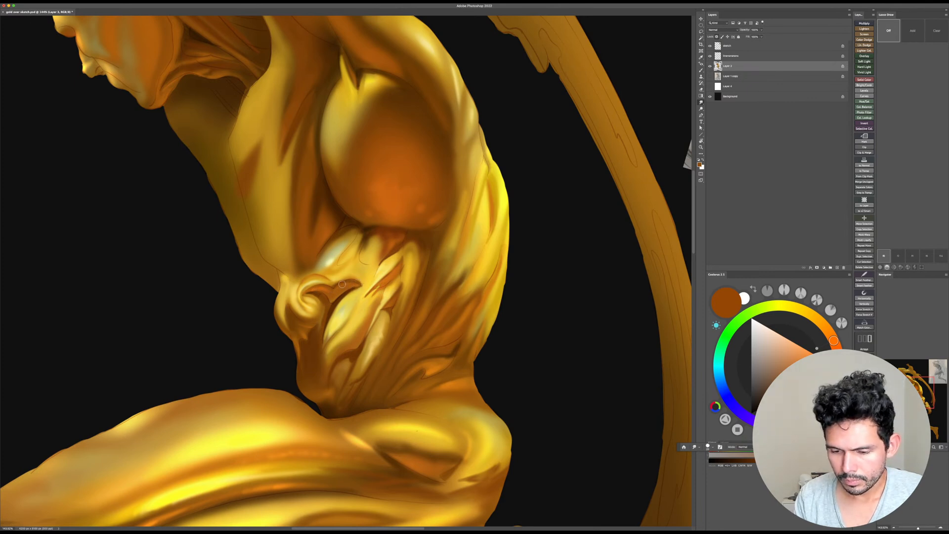
Step: Paint sampled golden yellow over the upper side-abdominal muscle just below the rounded shoulder-blade form
{"action": "scroll", "coordinate": [358, 285], "scroll_direction": "up", "scroll_amount": 2}
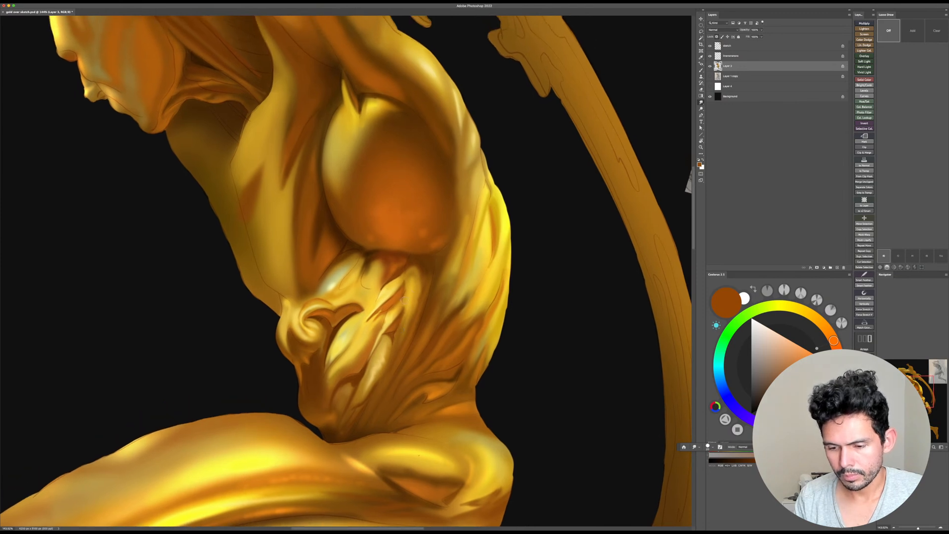
{"action": "key", "text": "b"}
{"action": "left_click", "coordinate": [376, 274], "text": "alt"}
{"action": "left_click_drag", "start_coordinate": [374, 268], "coordinate": [367, 275]}
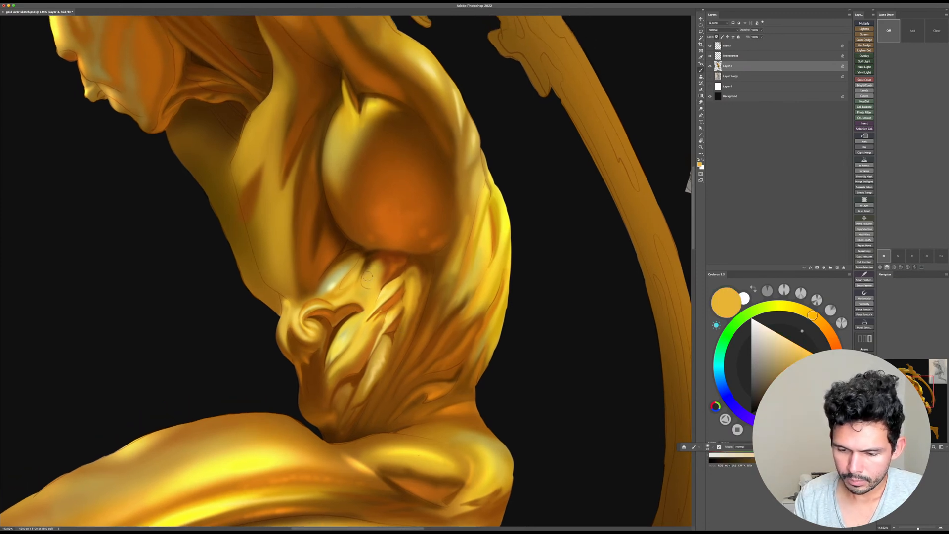
Step: Tone down the pale bluish highlight on the upper side-abdominal muscle with sampled orange and a much larger brush
{"action": "key", "text": "r"}
{"action": "left_click_drag", "start_coordinate": [533, 299], "coordinate": [529, 242]}
{"action": "key", "text": "bracketright"}
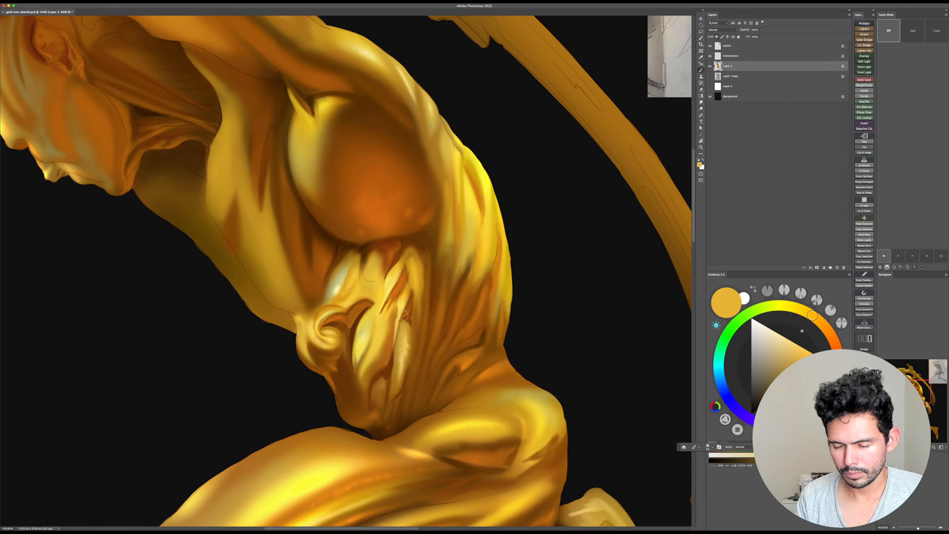
{"action": "left_click", "coordinate": [394, 251], "text": "alt"}
{"action": "key", "text": "bracketright"}
{"action": "key", "text": "bracketright"}
{"action": "key", "text": "bracketright"}
{"action": "key", "text": "bracketright"}
{"action": "key", "text": "bracketright"}
{"action": "key", "text": "bracketright"}
{"action": "mouse_move", "coordinate": [342, 278]}
{"action": "left_mouse_down"}
{"action": "mouse_move", "coordinate": [335, 289]}
{"action": "mouse_move", "coordinate": [353, 273]}
{"action": "mouse_move", "coordinate": [355, 283]}
{"action": "left_mouse_up"}
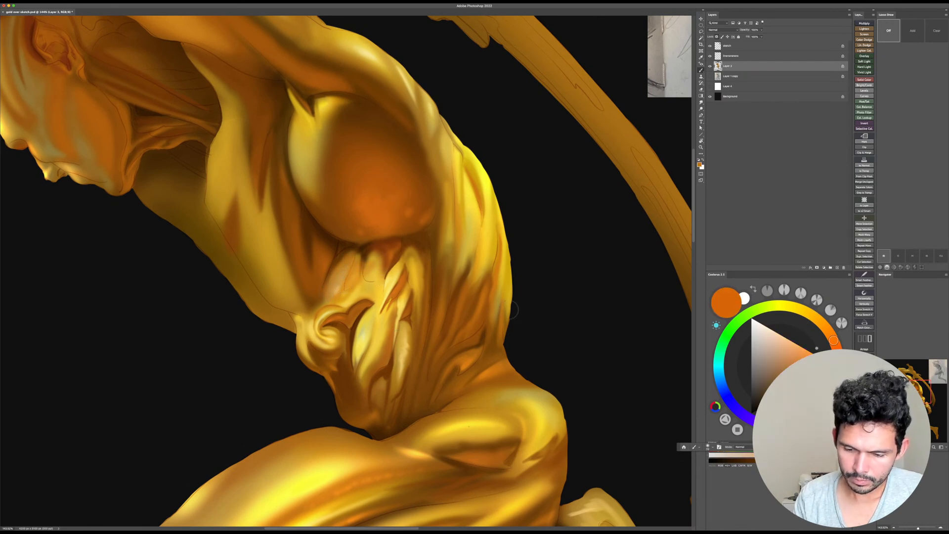
Step: Shade the top of the side-abdominal muscles under the rounded form with a darker orange-brown
{"action": "key", "text": "z"}
{"action": "left_click_drag", "start_coordinate": [514, 346], "coordinate": [500, 347]}
{"action": "key", "text": "b"}
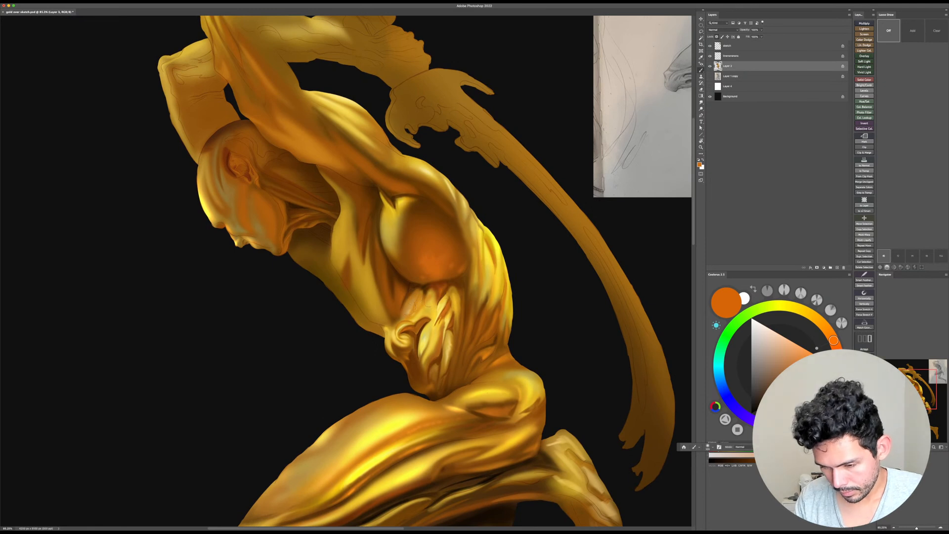
{"action": "left_click_drag", "start_coordinate": [818, 372], "coordinate": [809, 380]}
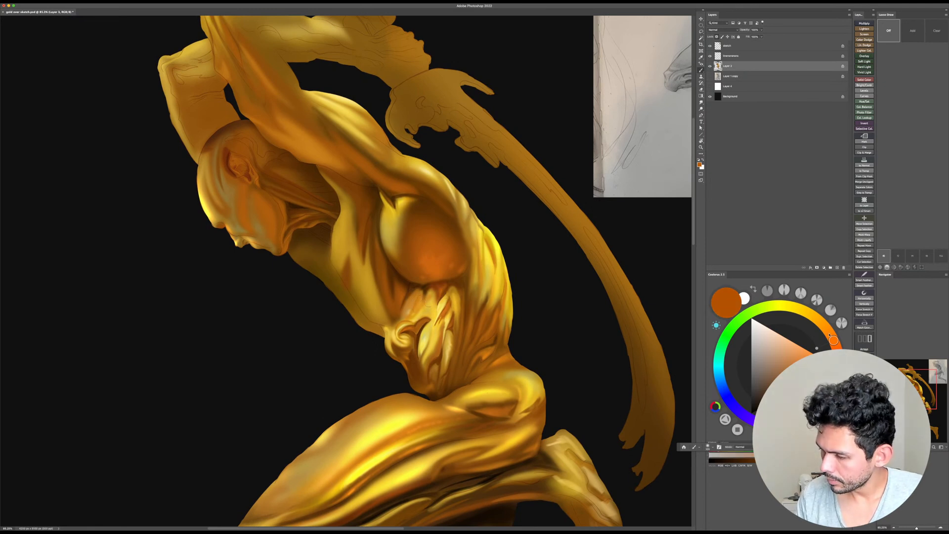
{"action": "left_click", "coordinate": [829, 334]}
{"action": "mouse_move", "coordinate": [411, 303]}
{"action": "left_mouse_down"}
{"action": "mouse_move", "coordinate": [407, 310]}
{"action": "mouse_move", "coordinate": [429, 296]}
{"action": "left_mouse_up"}
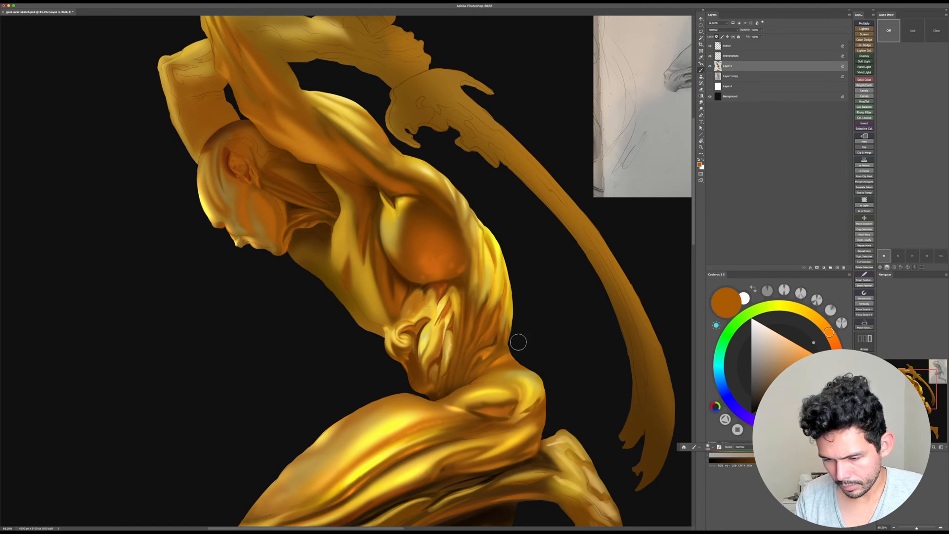
Step: Refine the upper side-abdominal muscles with sampled golden yellow and orange using a slightly larger brush, and save the document
{"action": "key", "text": "r"}
{"action": "left_click_drag", "start_coordinate": [559, 299], "coordinate": [522, 398]}
{"action": "left_click", "coordinate": [392, 341], "text": "alt"}
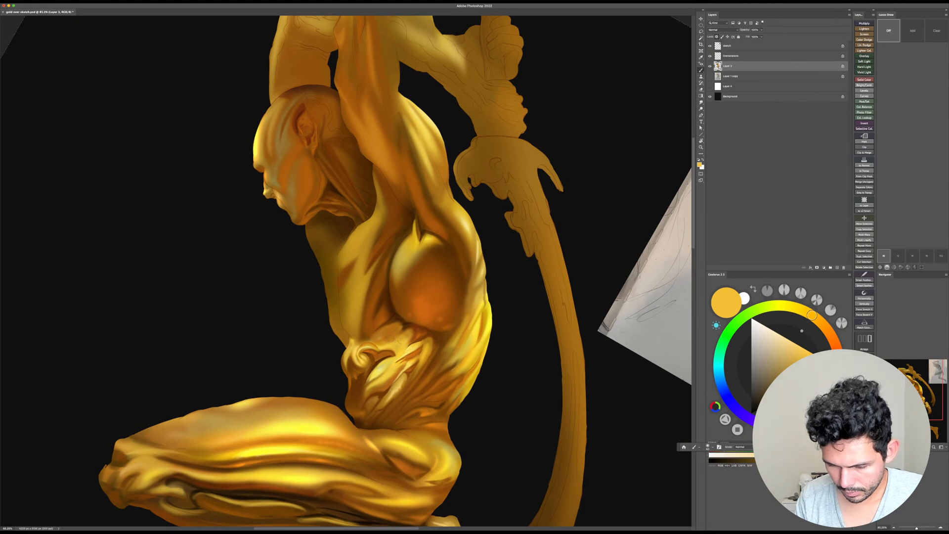
{"action": "mouse_move", "coordinate": [388, 337]}
{"action": "left_mouse_down"}
{"action": "mouse_move", "coordinate": [396, 341]}
{"action": "mouse_move", "coordinate": [392, 328]}
{"action": "mouse_move", "coordinate": [379, 337]}
{"action": "left_mouse_up"}
{"action": "key", "text": "bracketright"}
{"action": "left_click", "coordinate": [378, 337], "text": "alt"}
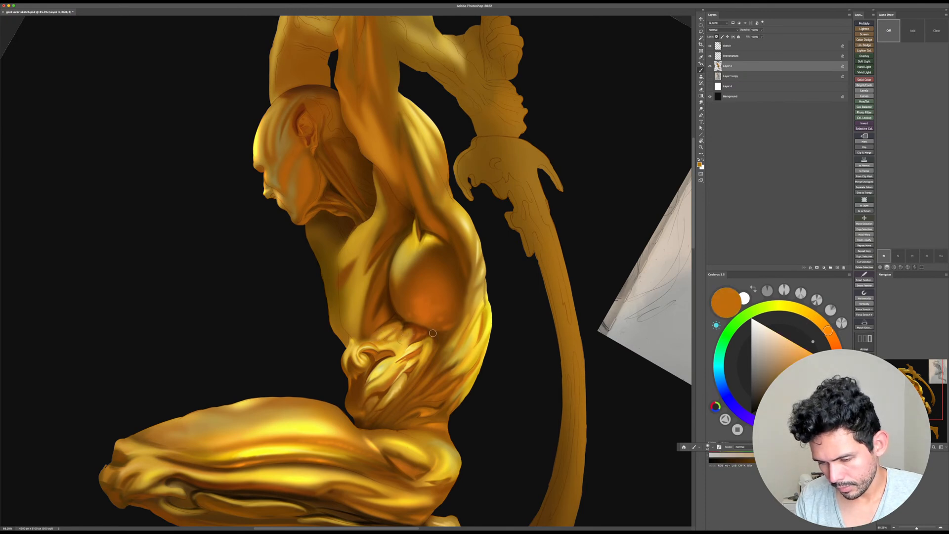
{"action": "key", "text": "Escape"}
{"action": "key", "text": "super+s"}
Step: Deepen the grooves between the side-abdominal muscles and the waist with sampled dark brown and reddish brown
{"action": "left_click_drag", "start_coordinate": [554, 356], "coordinate": [469, 482]}
{"action": "key", "text": "r"}
{"action": "left_click_drag", "start_coordinate": [475, 398], "coordinate": [494, 399]}
{"action": "left_click_drag", "start_coordinate": [473, 403], "coordinate": [481, 356]}
{"action": "key", "text": "r"}
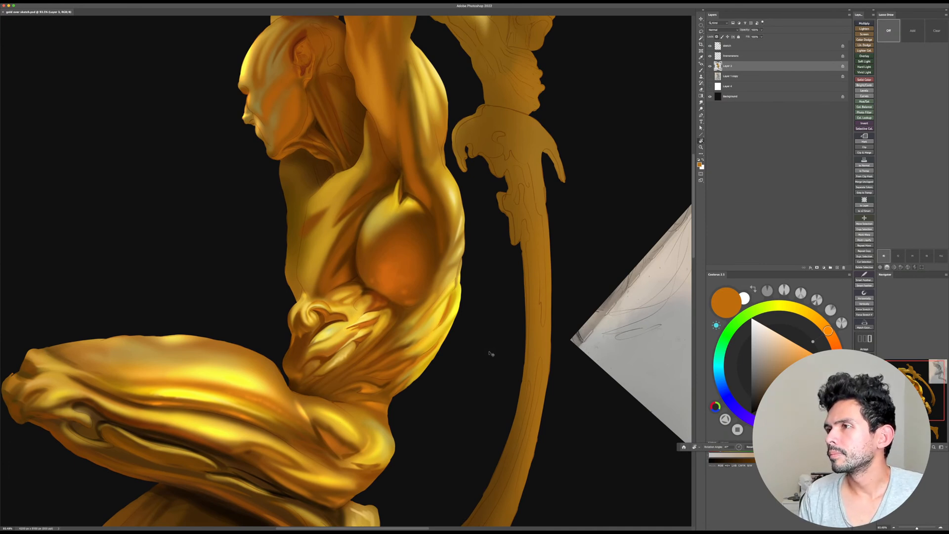
{"action": "key", "text": "b"}
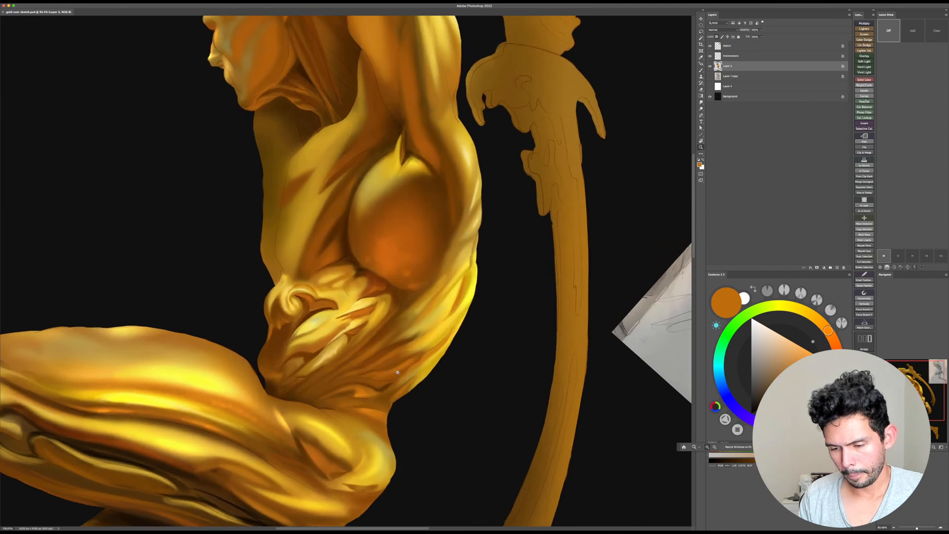
{"action": "scroll", "coordinate": [387, 372], "scroll_direction": "up", "scroll_amount": 3}
{"action": "left_click", "coordinate": [412, 293], "text": "alt"}
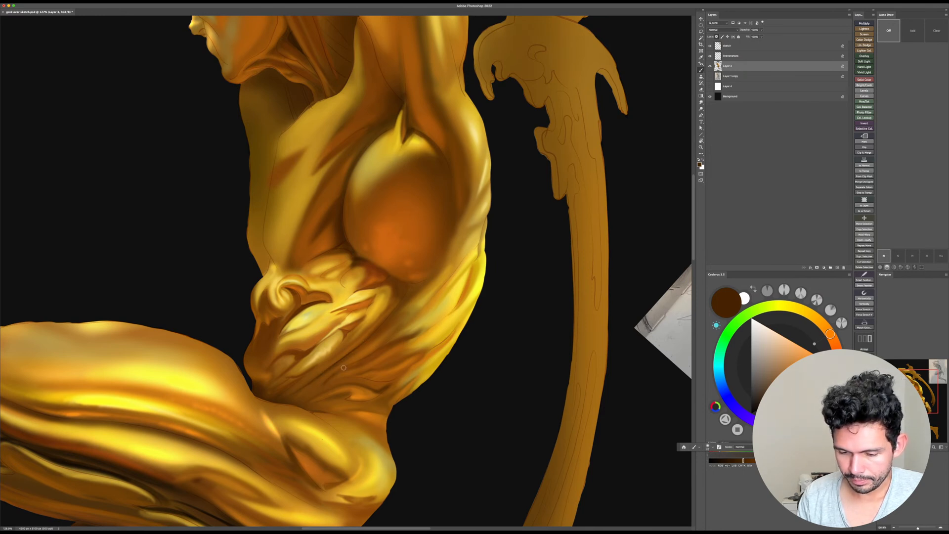
{"action": "key", "text": "]"}
{"action": "key", "text": "Escape"}
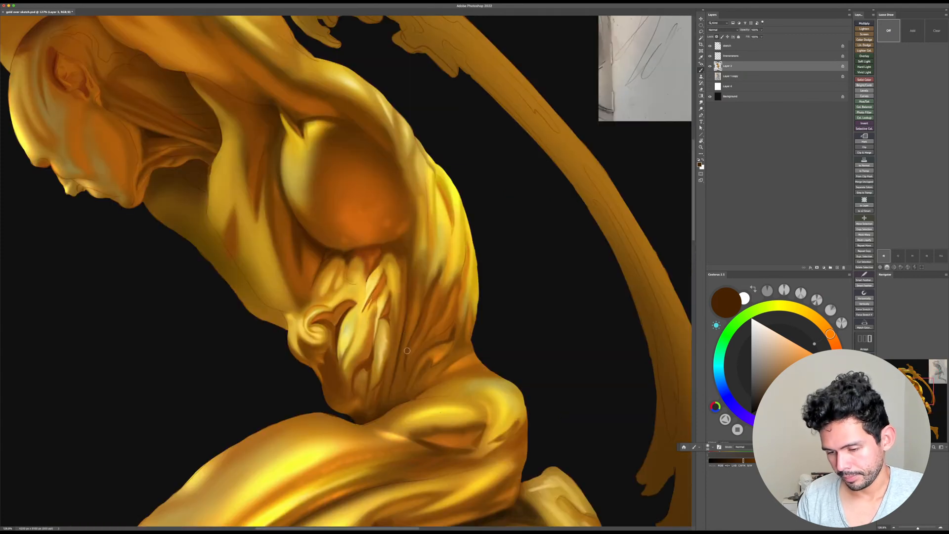
{"action": "left_click", "coordinate": [404, 377], "text": "alt"}
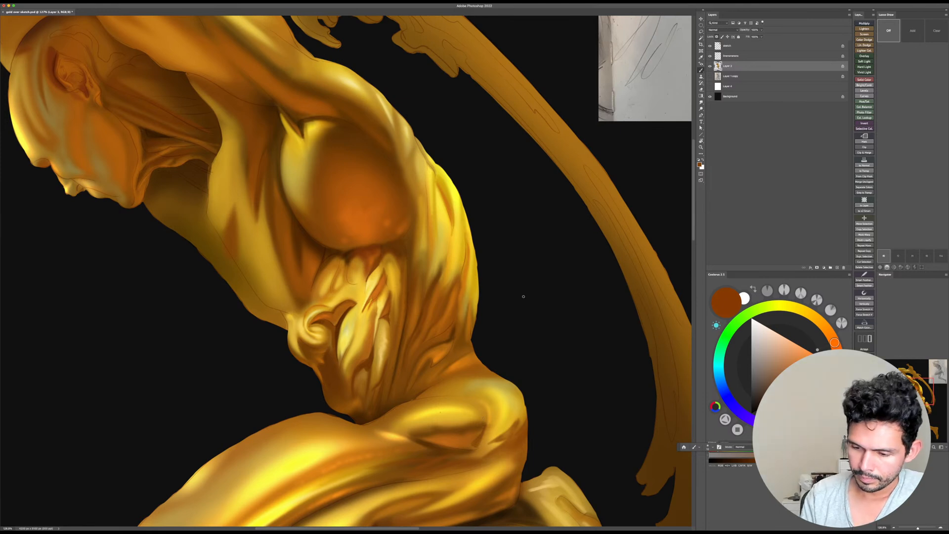
Step: Deepen the grooves of the rear waist folds with sampled orange-brown and a darker brown
{"action": "key", "text": "r"}
{"action": "left_click_drag", "start_coordinate": [529, 322], "coordinate": [514, 434]}
{"action": "left_click", "coordinate": [398, 341], "text": "alt"}
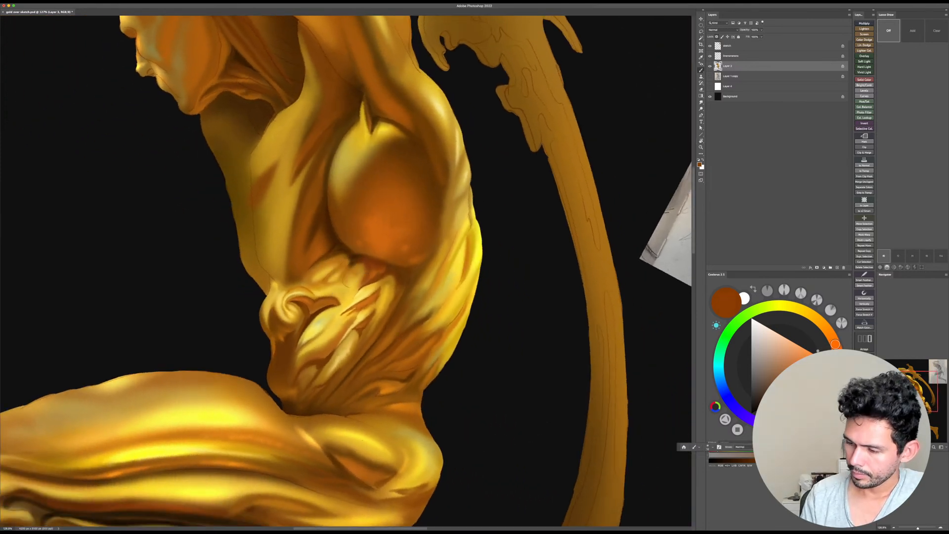
{"action": "left_click", "coordinate": [785, 394]}
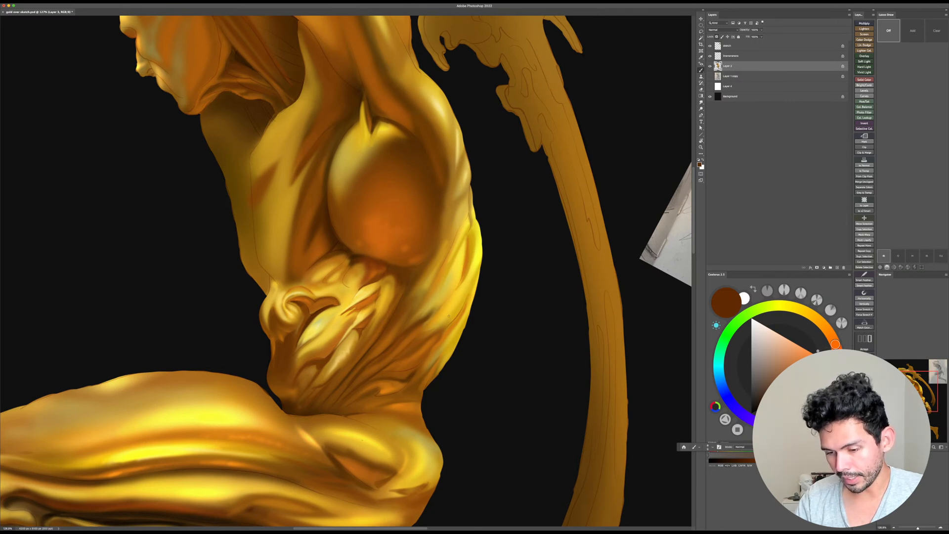
Step: Refine the edges of the long strand beside the small side-abdominal muscles with sampled orange, brown and golden orange
{"action": "key", "text": "r"}
{"action": "key", "text": "Escape"}
{"action": "key", "text": "z"}
{"action": "left_click_drag", "start_coordinate": [587, 315], "coordinate": [578, 323]}
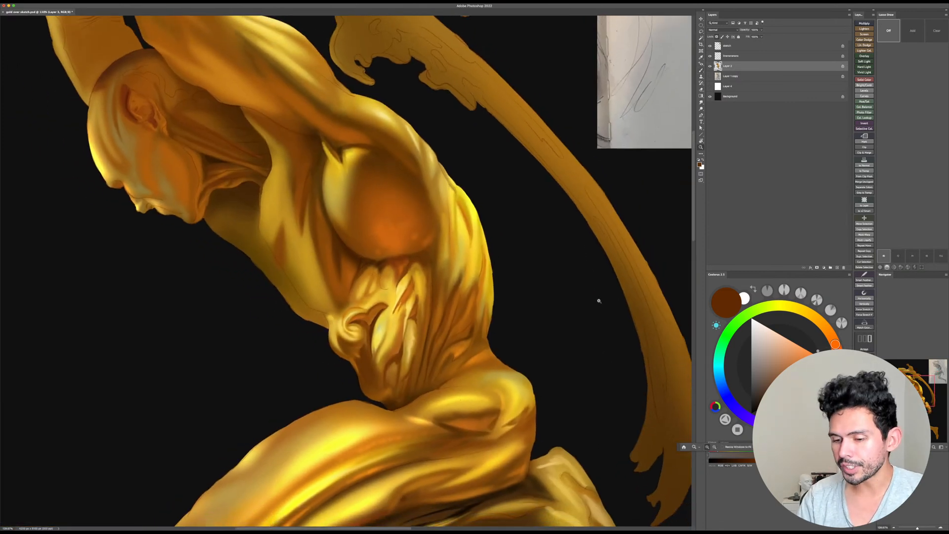
{"action": "left_click_drag", "start_coordinate": [419, 307], "coordinate": [429, 302]}
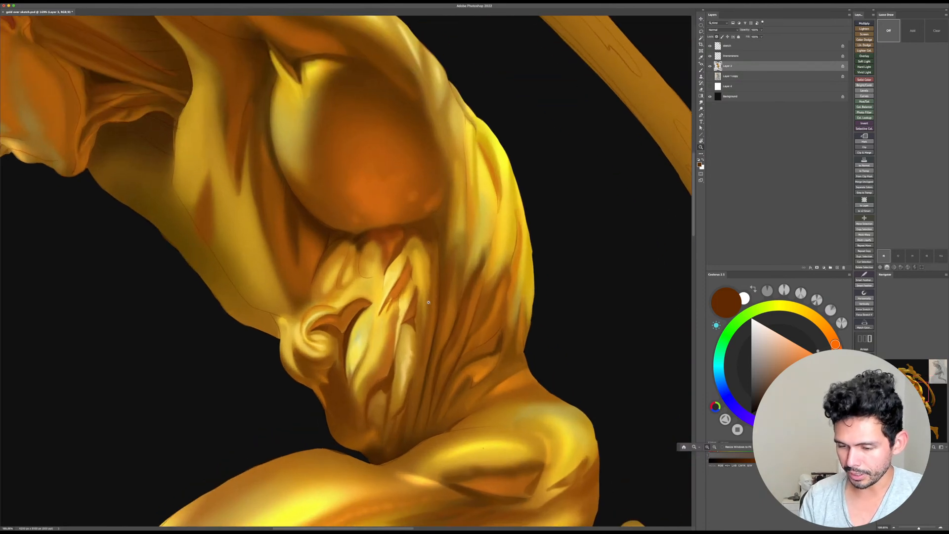
{"action": "key", "text": "b"}
{"action": "left_click", "coordinate": [405, 320], "text": "alt"}
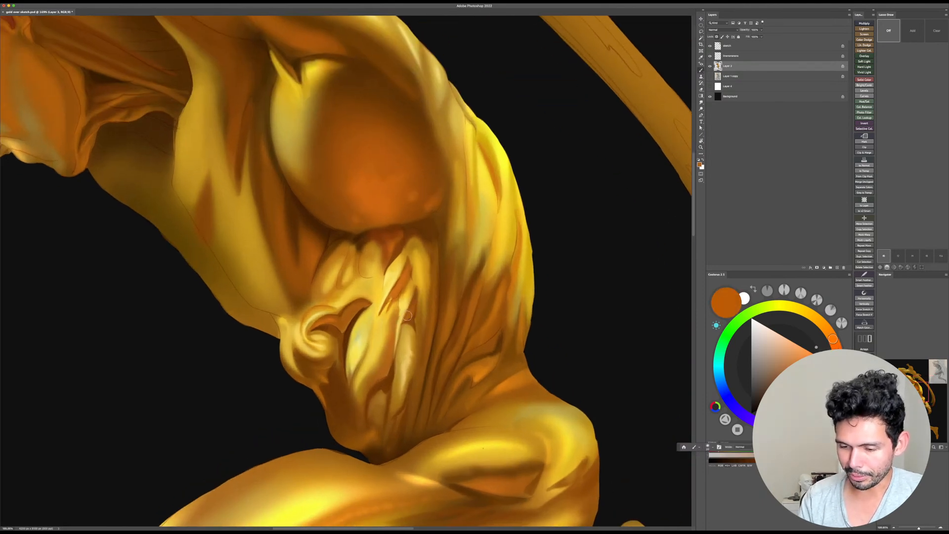
{"action": "left_click", "coordinate": [416, 296], "text": "alt"}
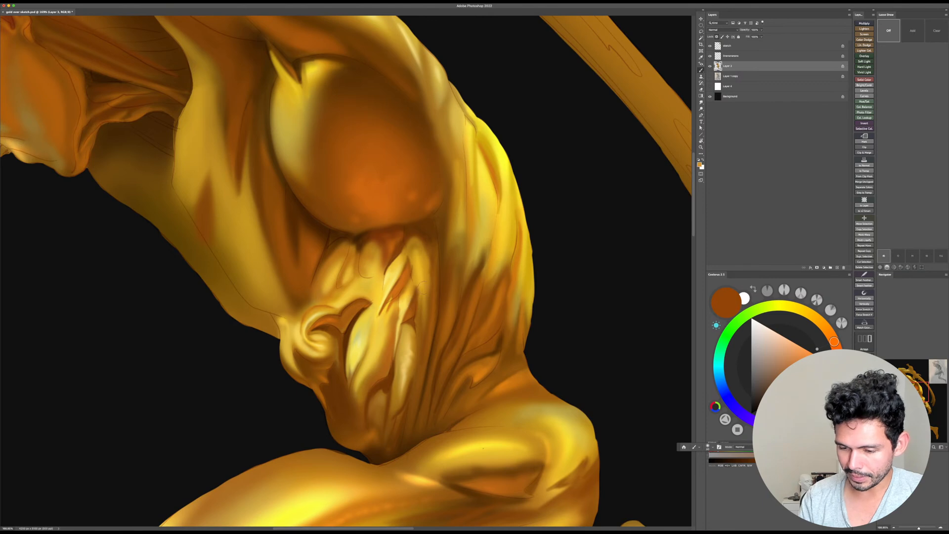
{"action": "left_click", "coordinate": [416, 292], "text": "alt"}
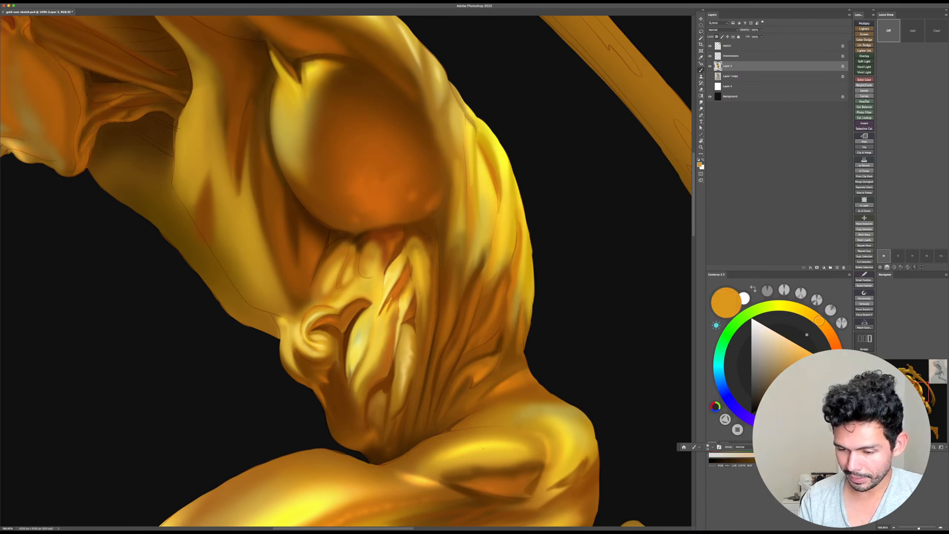
Step: Brighten the highlights on the upper side-abdominal muscles with a sampled pale yellow
{"action": "key", "text": "r"}
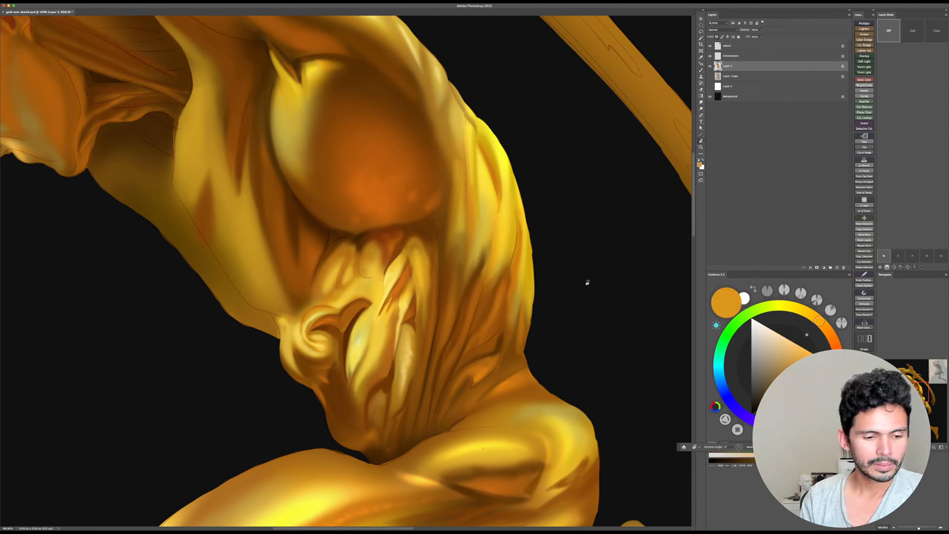
{"action": "left_click_drag", "start_coordinate": [587, 280], "coordinate": [474, 463]}
{"action": "key", "text": "b"}
{"action": "left_click", "coordinate": [368, 313], "text": "alt"}
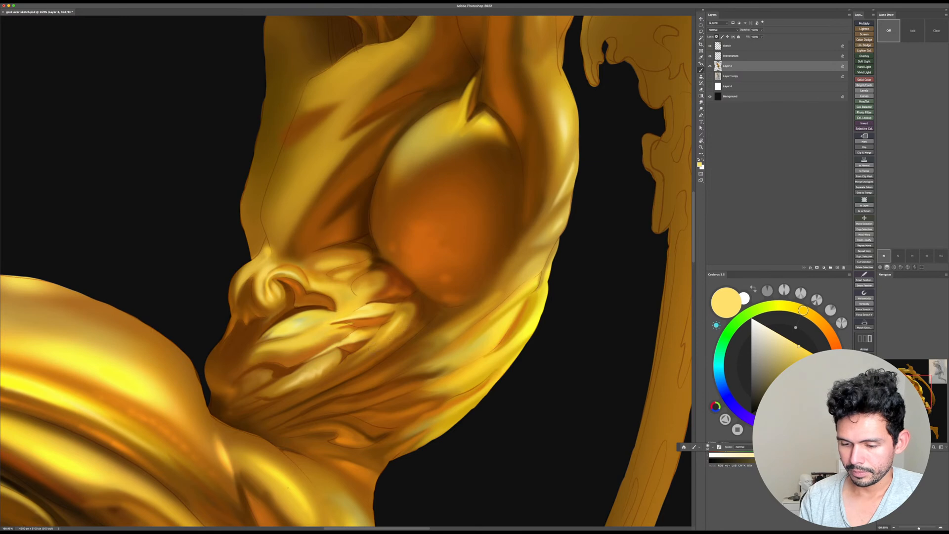
{"action": "left_click_drag", "start_coordinate": [382, 341], "coordinate": [402, 327]}
{"action": "key", "text": "Escape"}
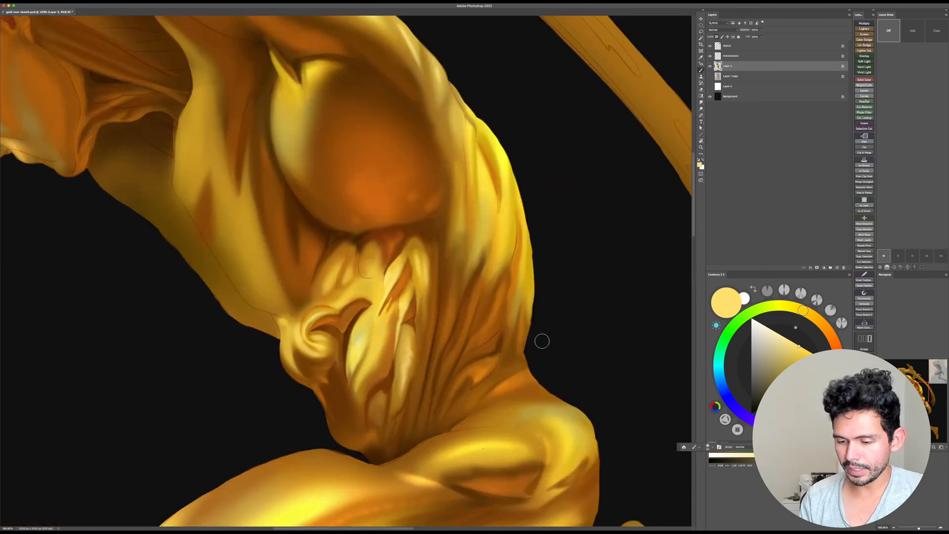
Step: Touch up the pointed highlight at the top of the rounded form with pale yellow and a slightly larger brush
{"action": "left_click_drag", "start_coordinate": [542, 341], "coordinate": [541, 341]}
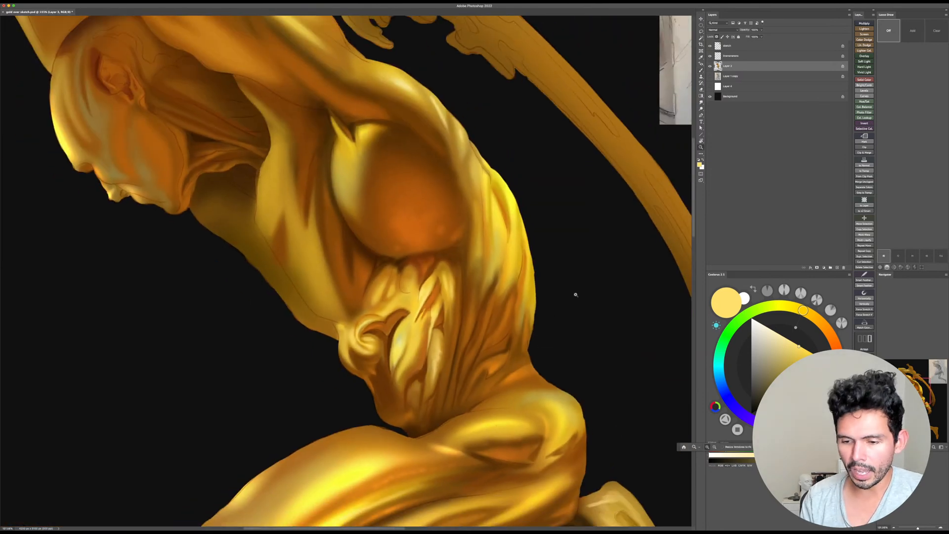
{"action": "key", "text": "r"}
{"action": "left_click_drag", "start_coordinate": [577, 282], "coordinate": [557, 358]}
{"action": "left_click_drag", "start_coordinate": [553, 299], "coordinate": [524, 370]}
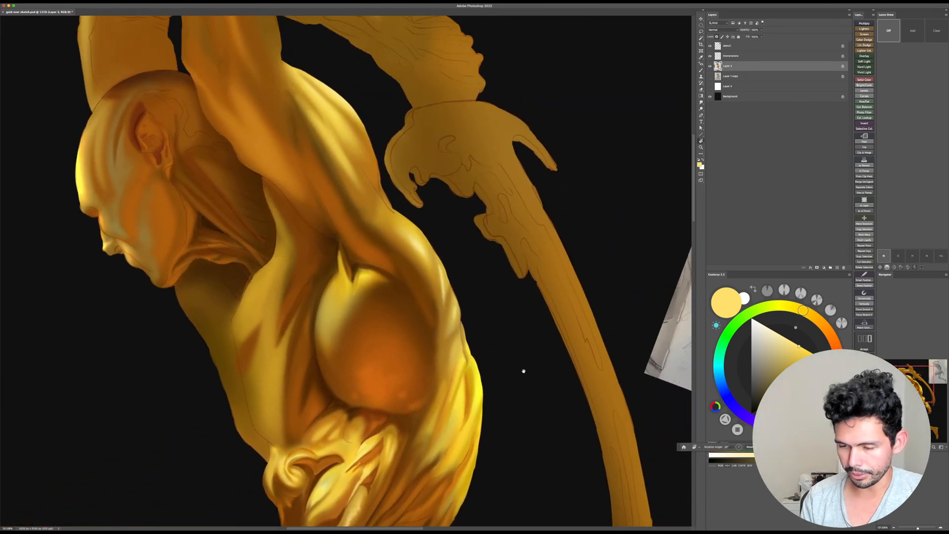
{"action": "key", "text": "b"}
{"action": "left_click_drag", "start_coordinate": [345, 263], "coordinate": [344, 285]}
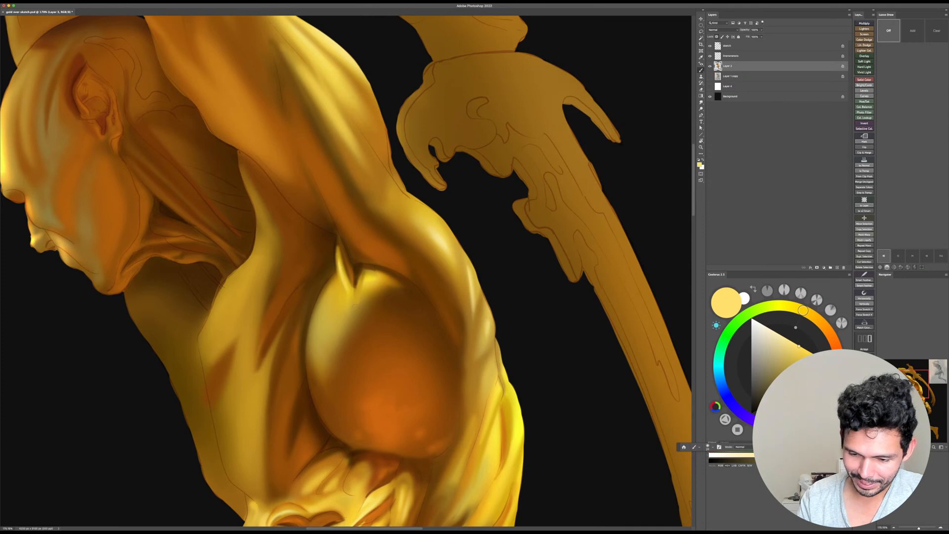
{"action": "key", "text": "bracketright"}
{"action": "key", "text": "bracketright"}
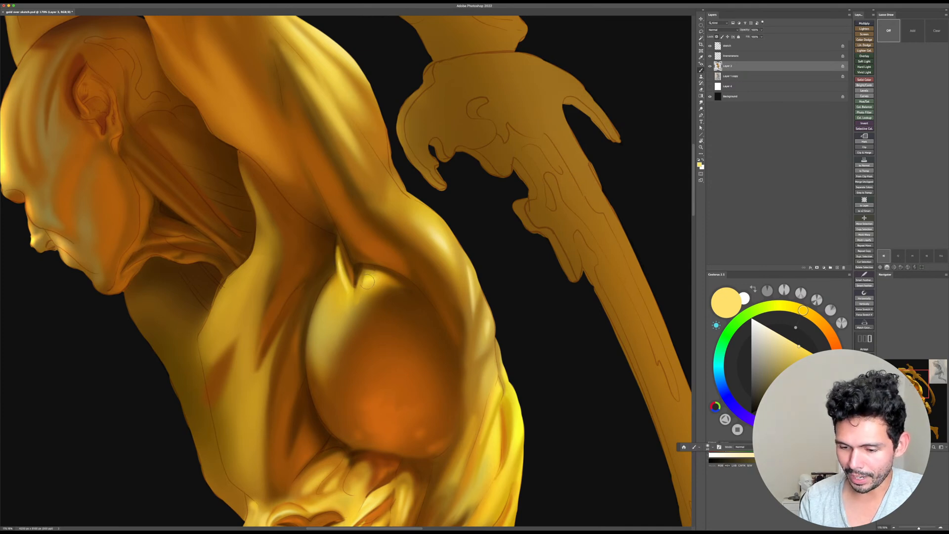
Step: Blend the bright upper rim of the rounded form with sampled golden orange and ochre, and save the document
{"action": "left_click", "coordinate": [373, 285], "text": "alt"}
{"action": "mouse_move", "coordinate": [359, 291]}
{"action": "left_mouse_down"}
{"action": "mouse_move", "coordinate": [382, 280]}
{"action": "mouse_move", "coordinate": [362, 280]}
{"action": "mouse_move", "coordinate": [355, 296]}
{"action": "left_mouse_up"}
{"action": "left_click", "coordinate": [384, 274], "text": "alt"}
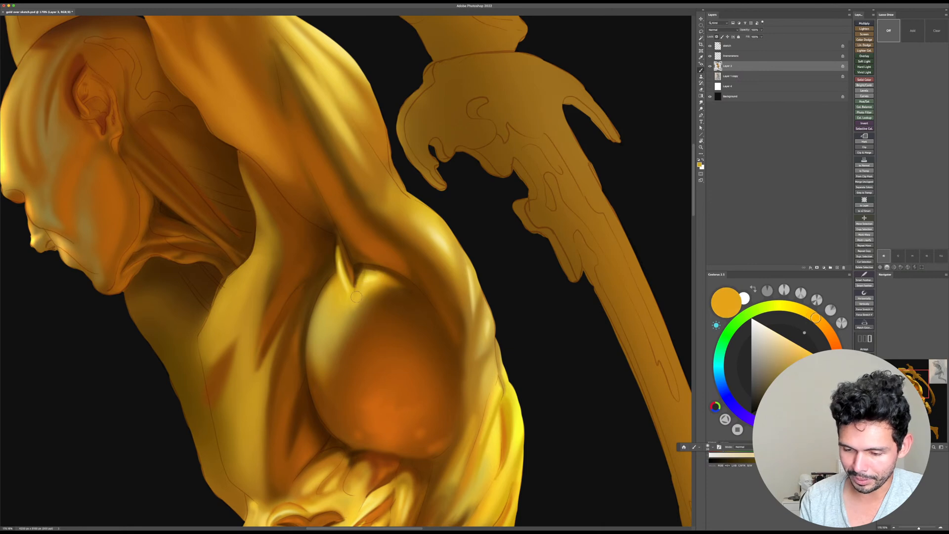
{"action": "left_click", "coordinate": [367, 295], "text": "alt"}
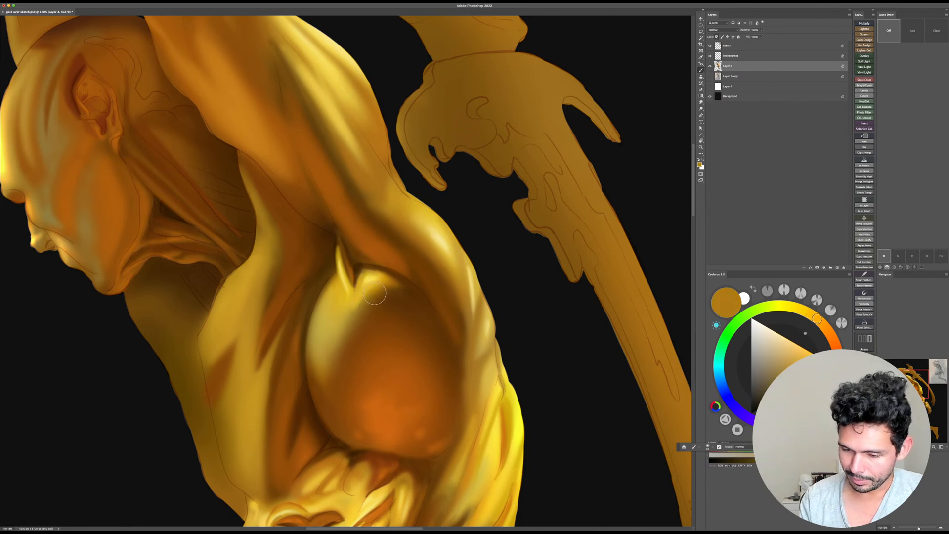
{"action": "left_click_drag", "start_coordinate": [468, 370], "coordinate": [443, 375]}
{"action": "key", "text": "Escape"}
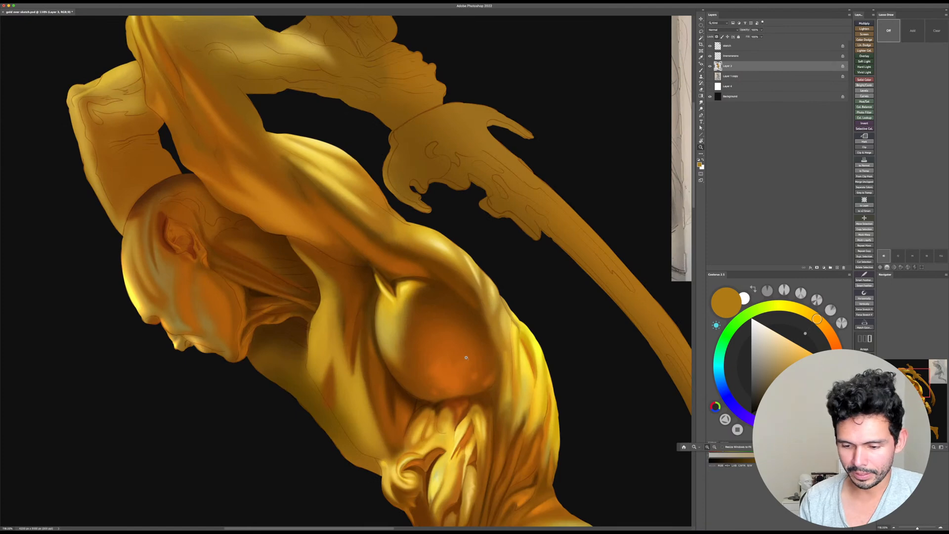
{"action": "key", "text": "super+s"}
{"action": "left_click_drag", "start_coordinate": [564, 316], "coordinate": [539, 321]}
{"action": "scroll", "coordinate": [538, 320], "scroll_direction": "down", "scroll_amount": 5}
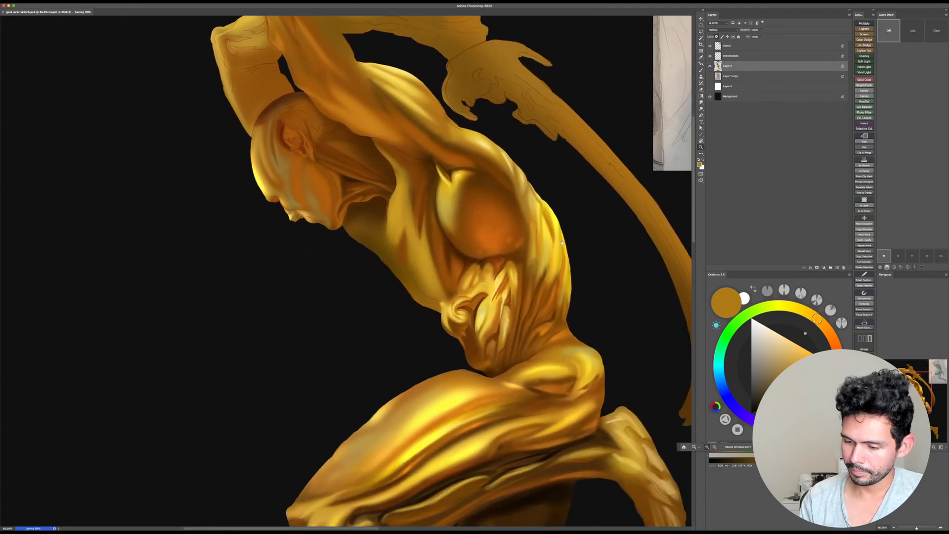
Step: Sharpen the waist grooves with sampled reddish brown and a very dark brown, using a much smaller brush
{"action": "key", "text": "r"}
{"action": "mouse_move", "coordinate": [593, 362]}
{"action": "left_mouse_down"}
{"action": "mouse_move", "coordinate": [552, 442]}
{"action": "mouse_move", "coordinate": [539, 447]}
{"action": "left_mouse_up"}
{"action": "mouse_move", "coordinate": [514, 435]}
{"action": "left_mouse_down"}
{"action": "mouse_move", "coordinate": [535, 430]}
{"action": "mouse_move", "coordinate": [548, 384]}
{"action": "left_mouse_up"}
{"action": "left_click", "coordinate": [364, 306], "text": "alt"}
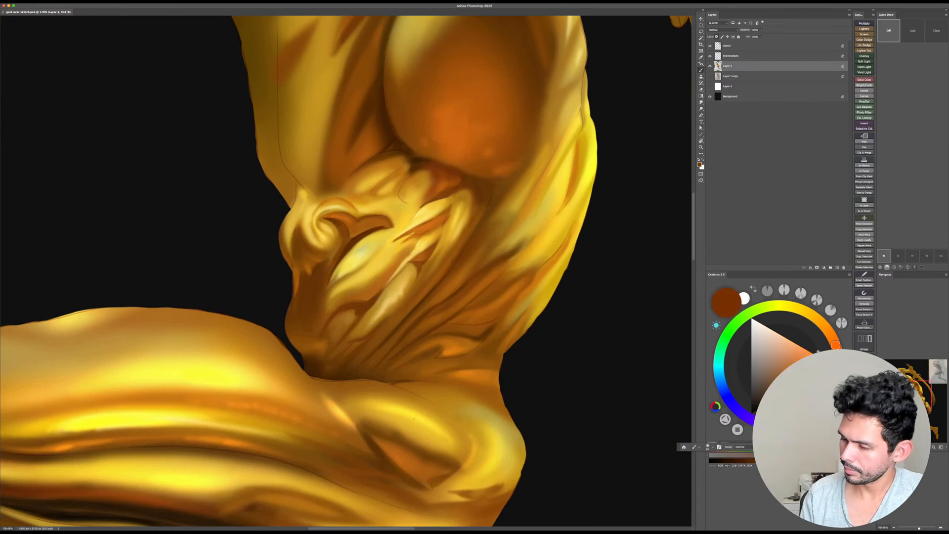
{"action": "key", "text": "bracketleft"}
{"action": "key", "text": "bracketleft"}
{"action": "key", "text": "bracketleft"}
{"action": "key", "text": "bracketleft"}
{"action": "key", "text": "bracketleft"}
{"action": "key", "text": "bracketleft"}
{"action": "key", "text": "bracketleft"}
{"action": "key", "text": "bracketleft"}
{"action": "key", "text": "bracketleft"}
{"action": "key", "text": "bracketleft"}
{"action": "key", "text": "bracketleft"}
{"action": "key", "text": "bracketleft"}
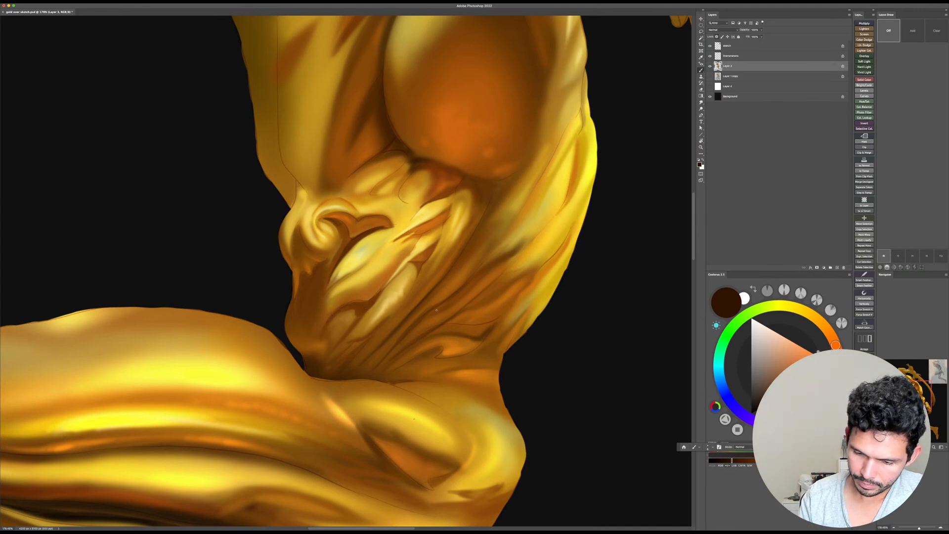
Step: Add fine, very dark brown accents in the crevice above the lowest small side-abdominal muscle
{"action": "key", "text": "r"}
{"action": "mouse_move", "coordinate": [435, 281]}
{"action": "left_mouse_down"}
{"action": "mouse_move", "coordinate": [421, 216]}
{"action": "mouse_move", "coordinate": [399, 204]}
{"action": "left_mouse_up"}
{"action": "left_click_drag", "start_coordinate": [410, 280], "coordinate": [418, 270]}
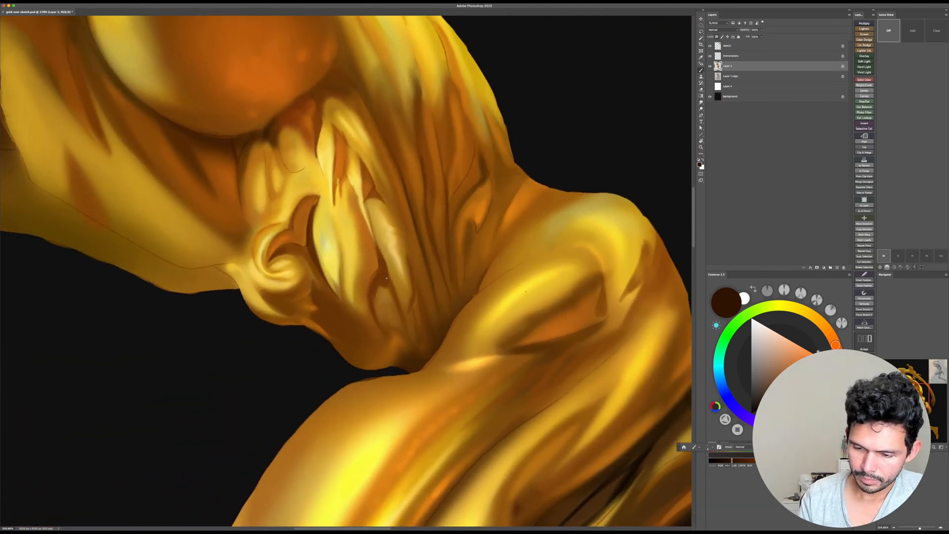
{"action": "key", "text": "r"}
{"action": "left_click_drag", "start_coordinate": [487, 222], "coordinate": [384, 420]}
{"action": "left_click_drag", "start_coordinate": [485, 289], "coordinate": [481, 239]}
{"action": "key", "text": "b"}
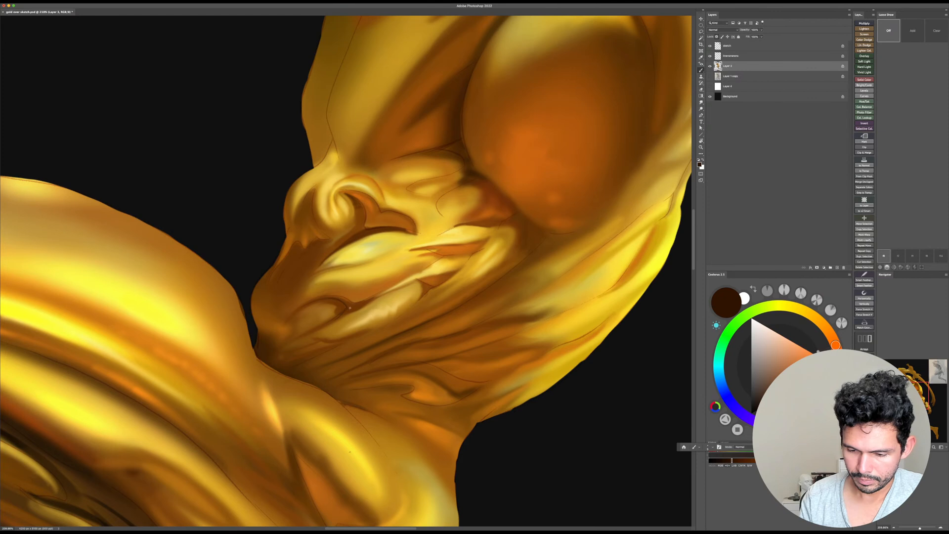
Step: Warm the edge of the crevice around the lowest side-abdominal muscle with sampled reddish brown and a brighter orange
{"action": "key", "text": "r"}
{"action": "mouse_move", "coordinate": [475, 307]}
{"action": "left_mouse_down"}
{"action": "mouse_move", "coordinate": [479, 267]}
{"action": "mouse_move", "coordinate": [443, 179]}
{"action": "left_mouse_up"}
{"action": "left_click", "coordinate": [382, 282], "text": "alt"}
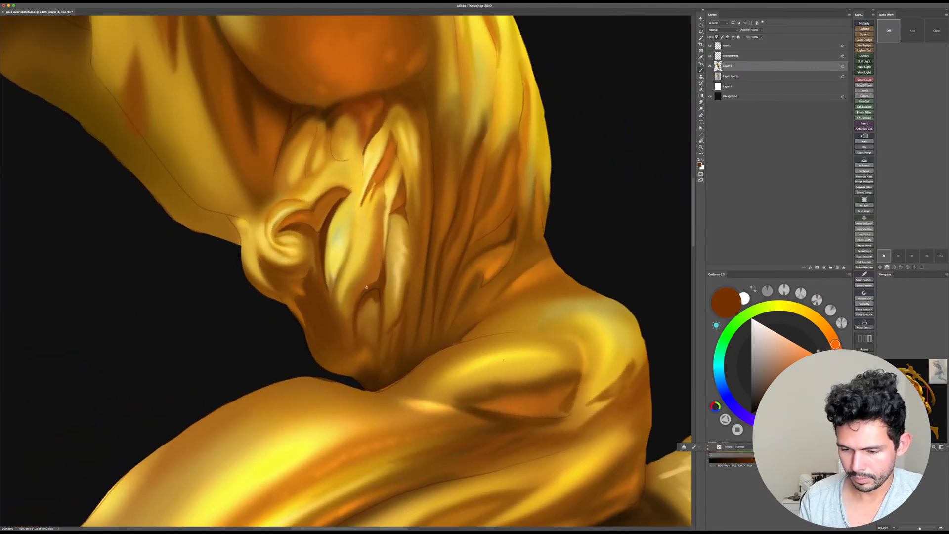
{"action": "left_click_drag", "start_coordinate": [792, 389], "coordinate": [810, 379]}
{"action": "key", "text": "z"}
{"action": "left_click_drag", "start_coordinate": [410, 299], "coordinate": [418, 298]}
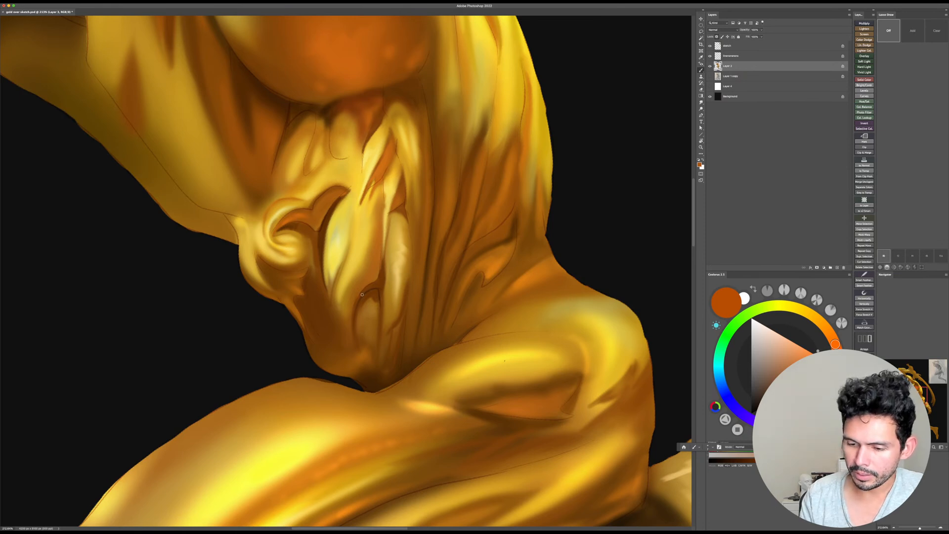
Step: Blend the shadow around the lowest side-abdominal muscle with orange and sampled dark brown, using a larger brush
{"action": "key", "text": "bracketright"}
{"action": "key", "text": "bracketright"}
{"action": "key", "text": "bracketright"}
{"action": "key", "text": "bracketright"}
{"action": "key", "text": "bracketright"}
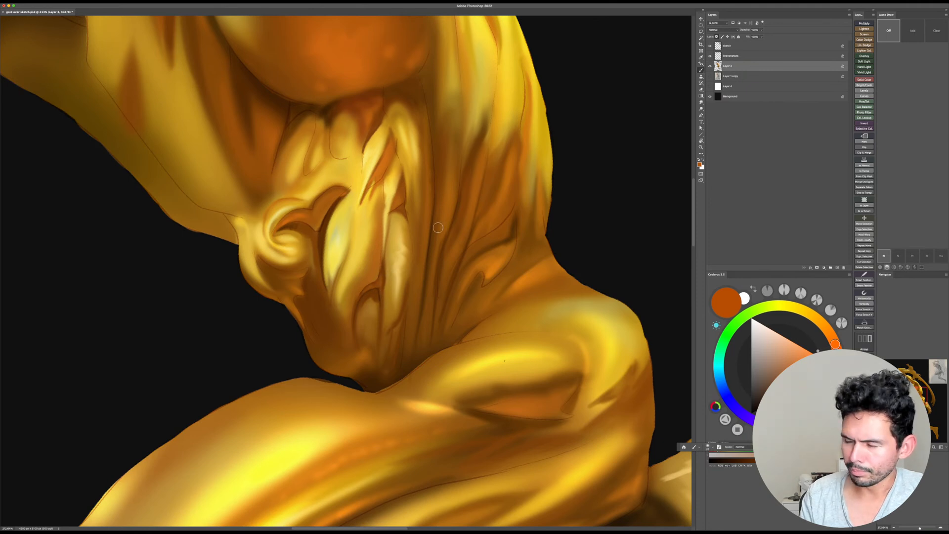
{"action": "key", "text": "r"}
{"action": "left_click_drag", "start_coordinate": [434, 254], "coordinate": [460, 248]}
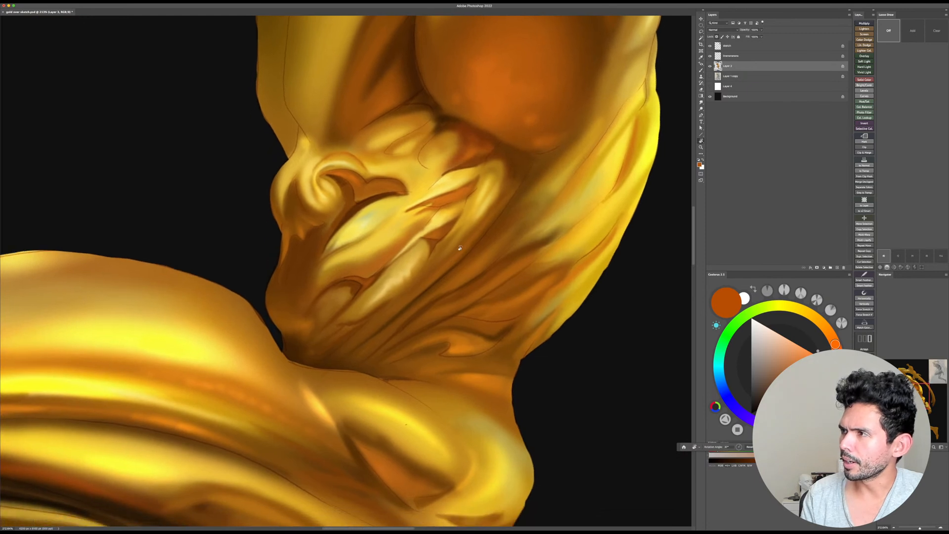
{"action": "key", "text": "b"}
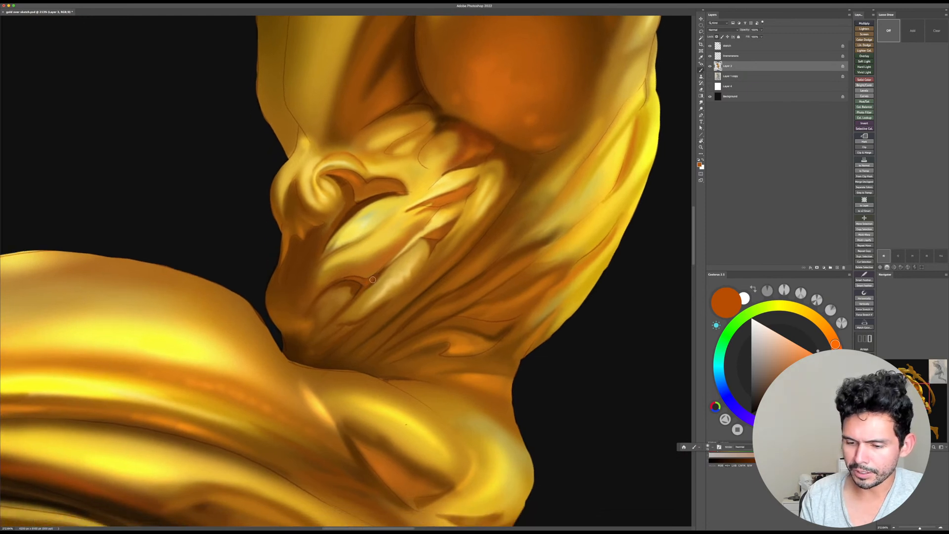
{"action": "left_click", "coordinate": [350, 297], "text": "alt"}
{"action": "left_click_drag", "start_coordinate": [355, 288], "coordinate": [336, 310]}
{"action": "key", "text": "Escape"}
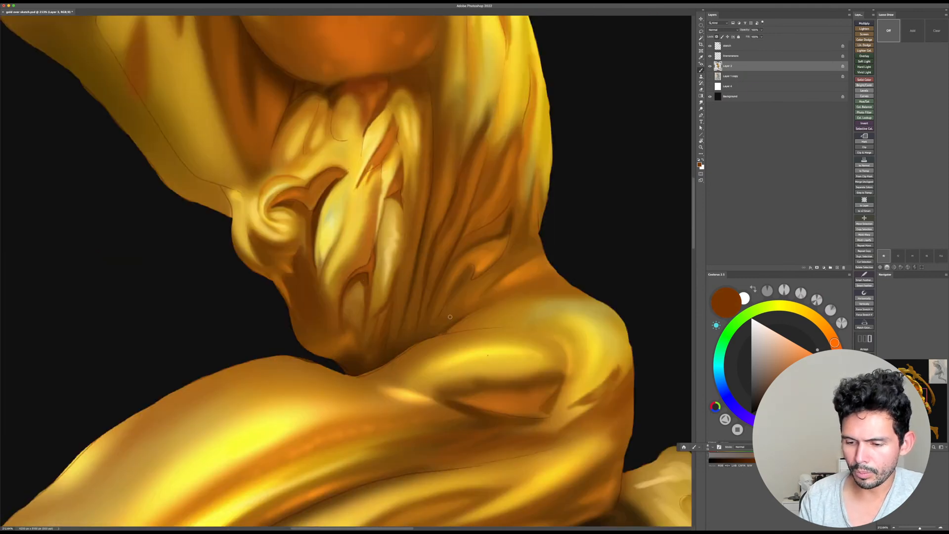
Step: Add a new layer at the very top of the layer stack and choose a bright red painting colour
{"action": "key", "text": "z"}
{"action": "left_click_drag", "start_coordinate": [459, 335], "coordinate": [448, 336]}
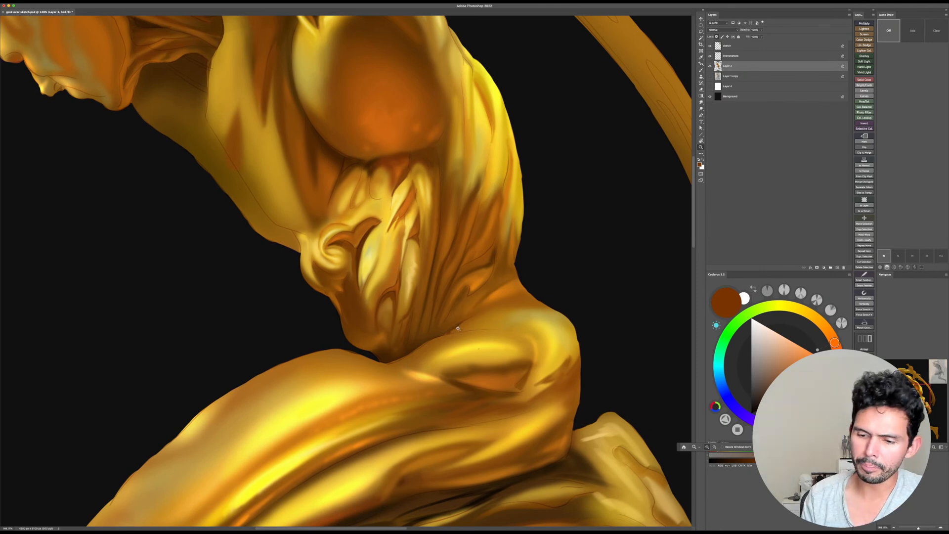
{"action": "key", "text": "r"}
{"action": "left_click_drag", "start_coordinate": [515, 262], "coordinate": [516, 314]}
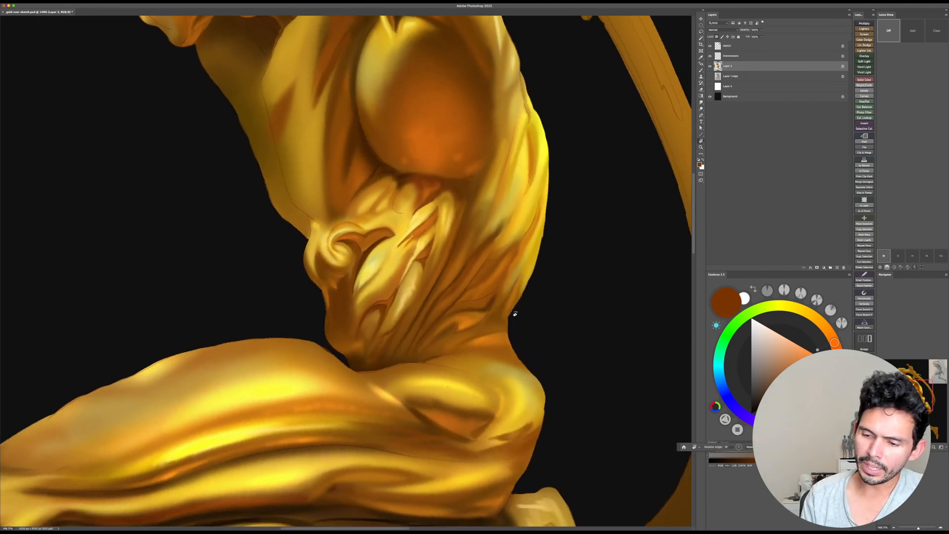
{"action": "key", "text": "alt+shift+super+n"}
{"action": "left_click", "coordinate": [837, 352]}
{"action": "left_click_drag", "start_coordinate": [816, 371], "coordinate": [832, 367]}
{"action": "left_click", "coordinate": [748, 45]}
{"action": "left_click_drag", "start_coordinate": [752, 67], "coordinate": [749, 44]}
Step: Circle the small side-abdominal muscles in bright red as an annotation, and undo the marking
{"action": "key", "text": "b"}
{"action": "mouse_move", "coordinate": [410, 159]}
{"action": "left_mouse_down"}
{"action": "mouse_move", "coordinate": [332, 183]}
{"action": "mouse_move", "coordinate": [469, 291]}
{"action": "mouse_move", "coordinate": [284, 297]}
{"action": "mouse_move", "coordinate": [450, 178]}
{"action": "mouse_move", "coordinate": [376, 161]}
{"action": "left_mouse_up"}
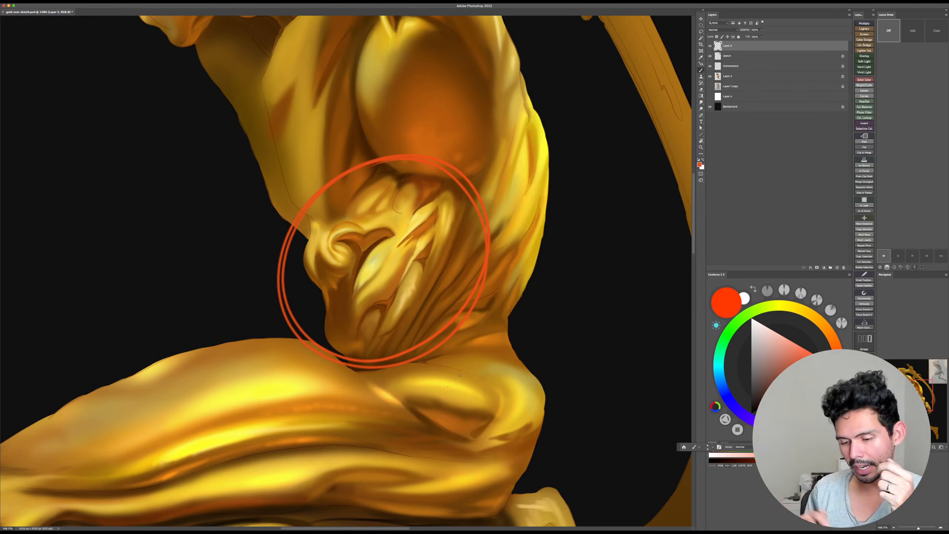
{"action": "key", "text": "r"}
{"action": "mouse_move", "coordinate": [425, 430]}
{"action": "left_mouse_down"}
{"action": "mouse_move", "coordinate": [477, 392]}
{"action": "mouse_move", "coordinate": [470, 401]}
{"action": "left_mouse_up"}
{"action": "key", "text": "super+z"}
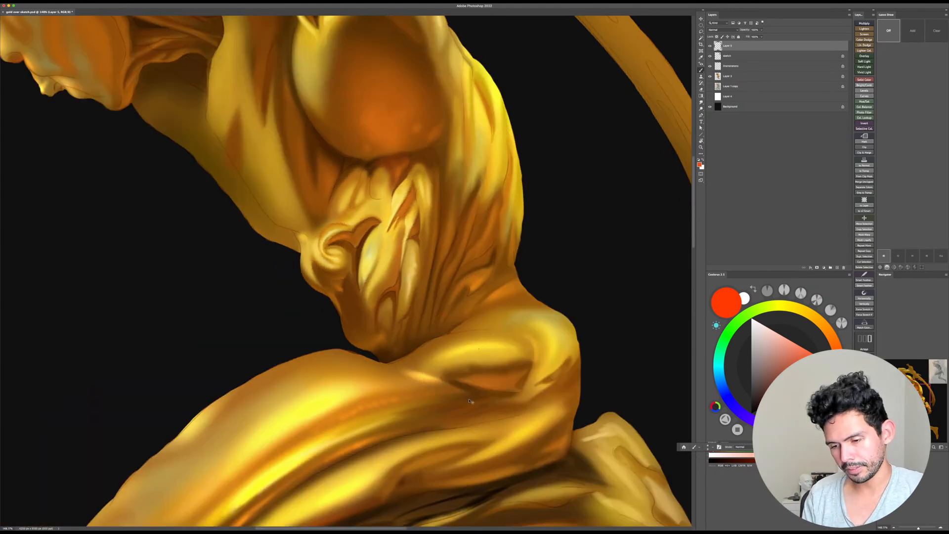
Step: Save the document and return to the Brush tool with the whole torso in view
{"action": "key", "text": "r"}
{"action": "left_click_drag", "start_coordinate": [621, 322], "coordinate": [454, 320]}
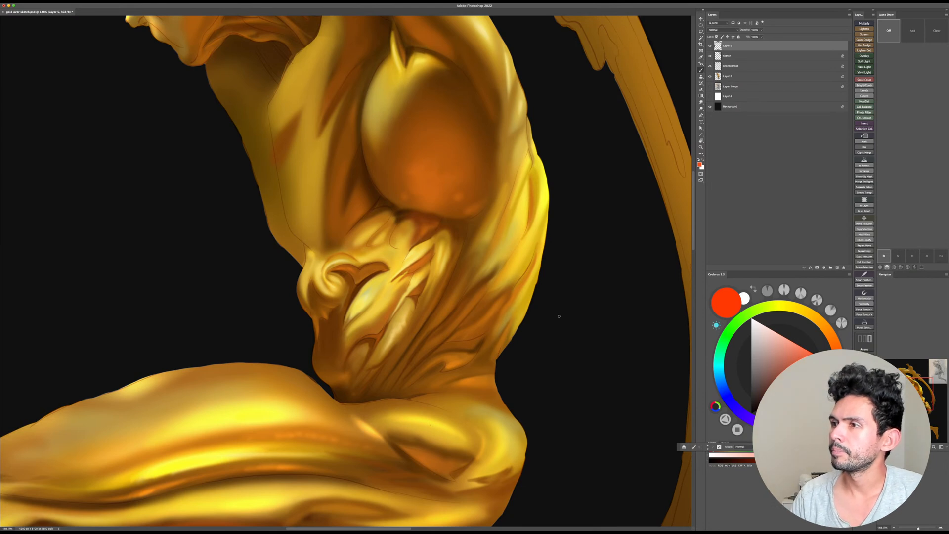
{"action": "key", "text": "super+s"}
{"action": "left_click_drag", "start_coordinate": [579, 309], "coordinate": [560, 377]}
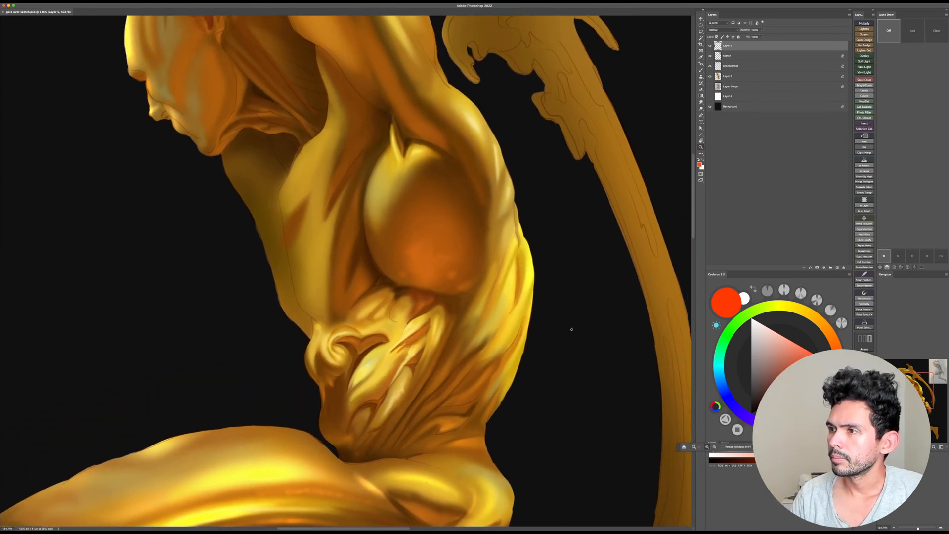
{"action": "key", "text": "b"}
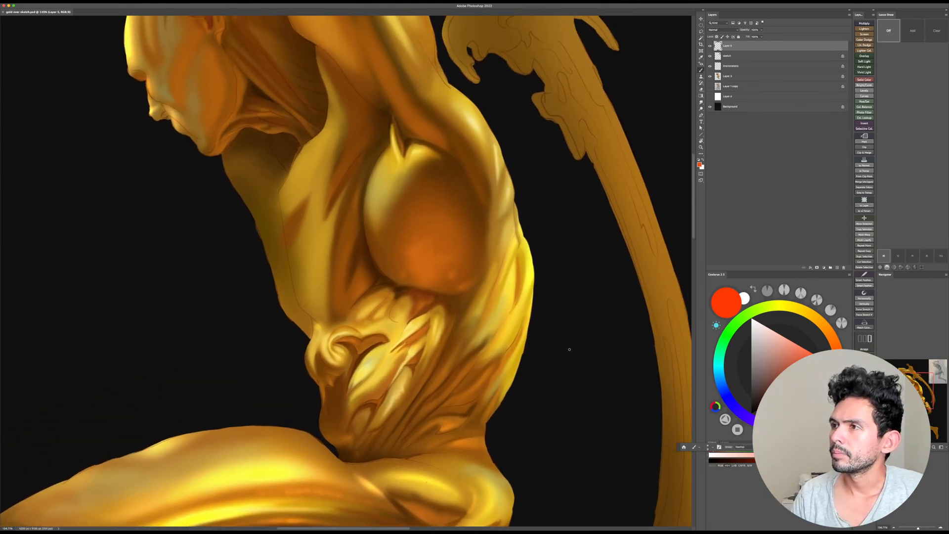
Step: Sample a dark brown and deepen the shadow along the outer rim of the large round chest muscle with a smaller brush
{"action": "left_click", "coordinate": [393, 280], "text": "alt"}
{"action": "key", "text": "r"}
{"action": "mouse_move", "coordinate": [523, 227]}
{"action": "left_mouse_down"}
{"action": "mouse_move", "coordinate": [440, 116]}
{"action": "mouse_move", "coordinate": [312, 177]}
{"action": "mouse_move", "coordinate": [274, 302]}
{"action": "left_mouse_up"}
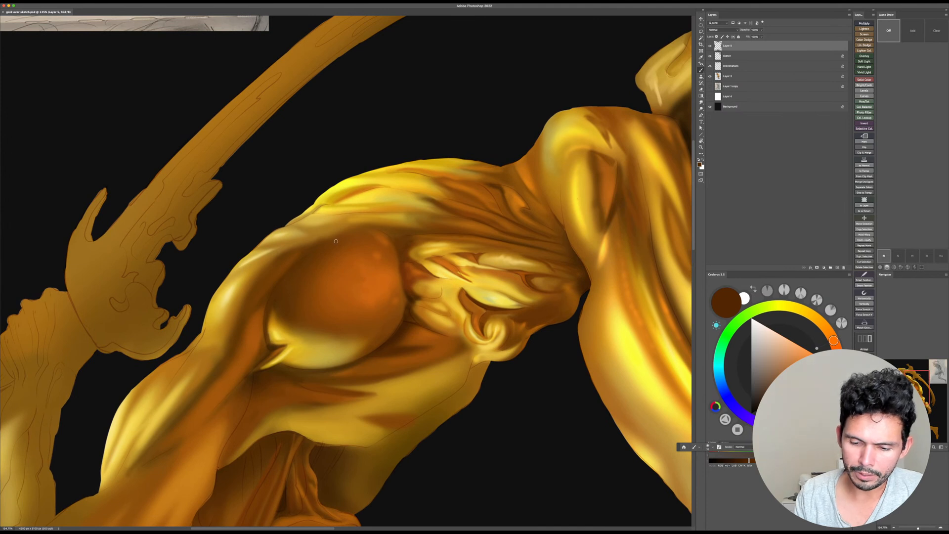
{"action": "key", "text": "bracketleft"}
{"action": "left_click_drag", "start_coordinate": [309, 252], "coordinate": [283, 277]}
{"action": "key", "text": "Escape"}
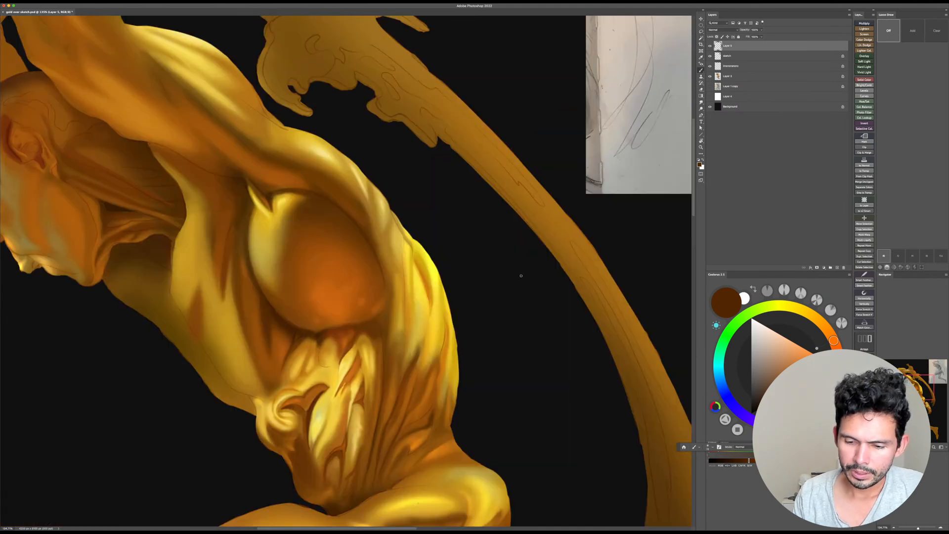
Step: Soften the shadow beside the round chest muscle's outer rim with sampled mid-browns and a larger brush
{"action": "key", "text": "r"}
{"action": "left_click_drag", "start_coordinate": [574, 299], "coordinate": [493, 404]}
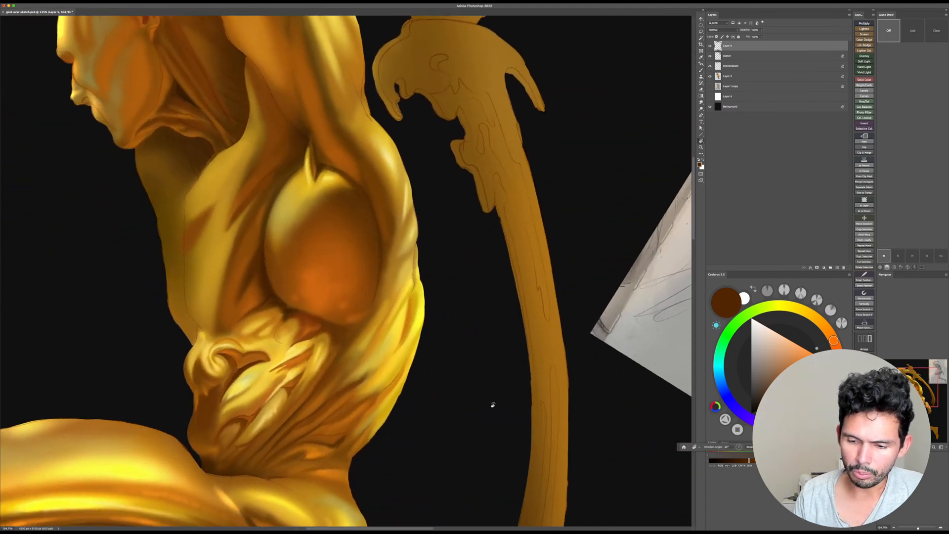
{"action": "left_click", "coordinate": [394, 218], "text": "alt"}
{"action": "key", "text": "bracketright"}
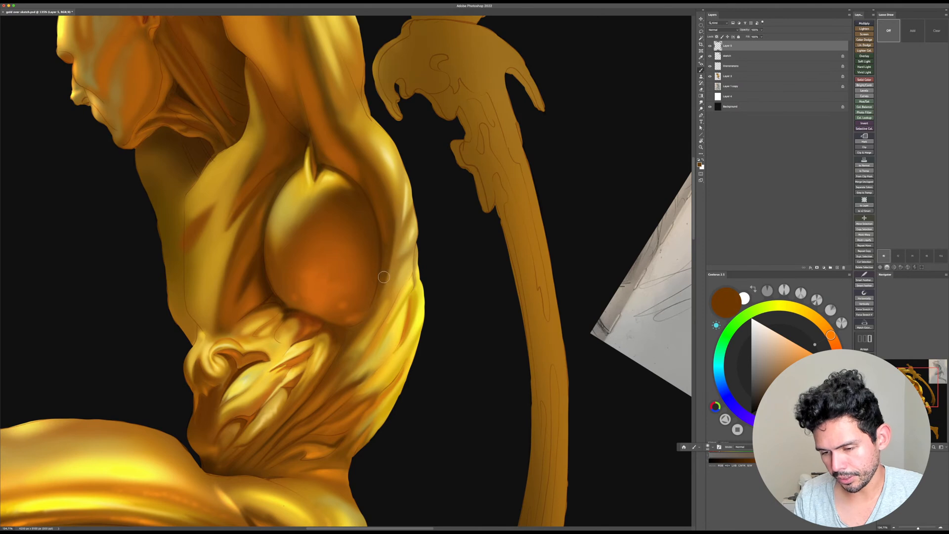
{"action": "left_click", "coordinate": [389, 228], "text": "alt"}
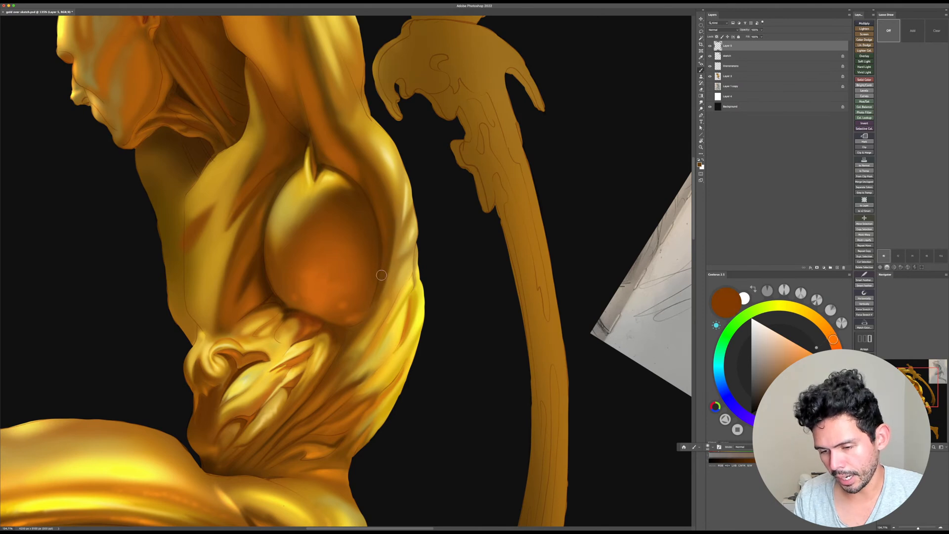
Step: Sample dark brown from the round chest muscle's rim and shade the recess between it and the back muscle
{"action": "key", "text": "r"}
{"action": "mouse_move", "coordinate": [487, 371]}
{"action": "left_mouse_down"}
{"action": "mouse_move", "coordinate": [512, 333]}
{"action": "mouse_move", "coordinate": [418, 170]}
{"action": "mouse_move", "coordinate": [349, 282]}
{"action": "left_mouse_up"}
{"action": "key", "text": "b"}
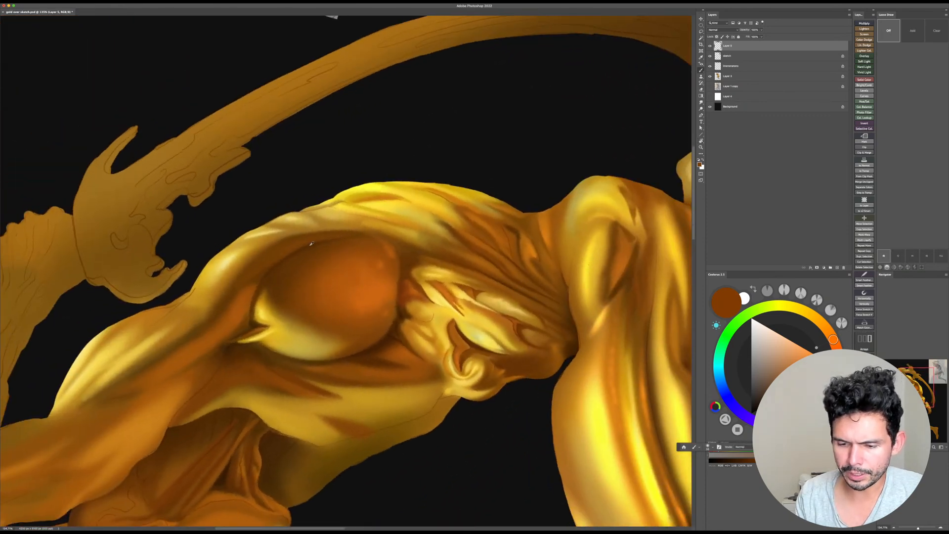
{"action": "left_click", "coordinate": [312, 243], "text": "alt"}
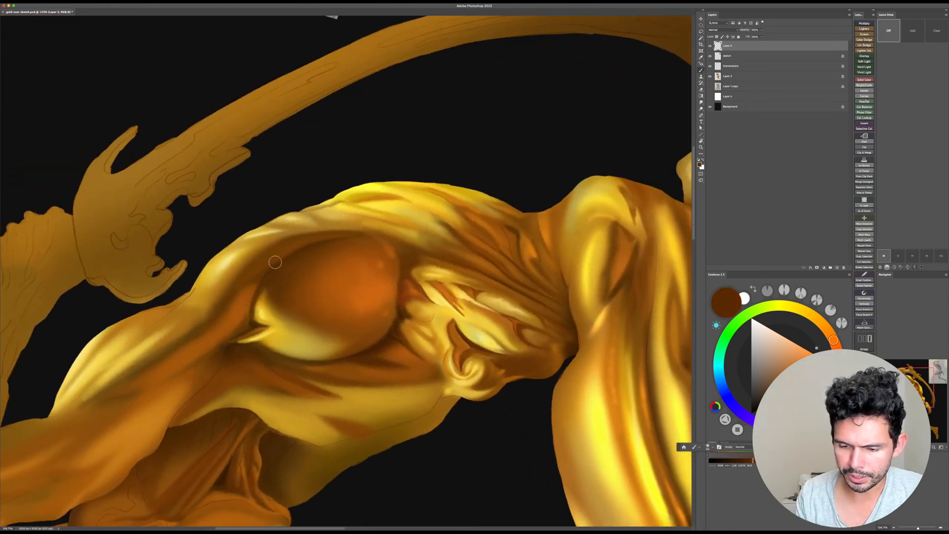
Step: Choose a very dark brown and sharpen the contour line around the round chest muscle's outer edge with a much smaller brush
{"action": "key", "text": "r"}
{"action": "mouse_move", "coordinate": [383, 239]}
{"action": "left_mouse_down"}
{"action": "mouse_move", "coordinate": [500, 258]}
{"action": "mouse_move", "coordinate": [447, 385]}
{"action": "left_mouse_up"}
{"action": "mouse_move", "coordinate": [447, 336]}
{"action": "left_mouse_down"}
{"action": "mouse_move", "coordinate": [462, 309]}
{"action": "mouse_move", "coordinate": [464, 320]}
{"action": "mouse_move", "coordinate": [398, 377]}
{"action": "left_mouse_up"}
{"action": "key", "text": "b"}
{"action": "left_click", "coordinate": [767, 404]}
{"action": "key", "text": "r"}
{"action": "key", "text": "bracketleft"}
{"action": "key", "text": "bracketleft"}
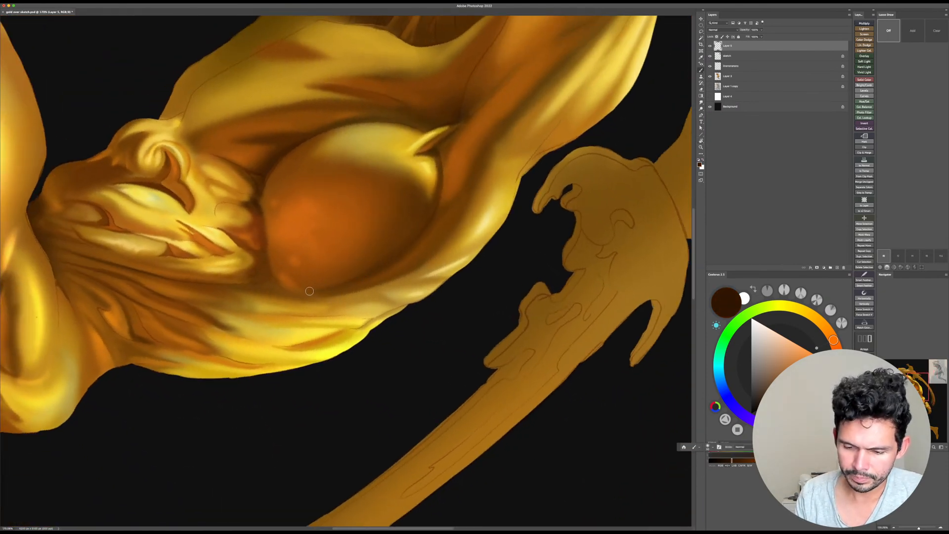
{"action": "key", "text": "bracketleft"}
{"action": "key", "text": "bracketleft"}
{"action": "key", "text": "bracketleft"}
{"action": "key", "text": "bracketleft"}
{"action": "key", "text": "bracketleft"}
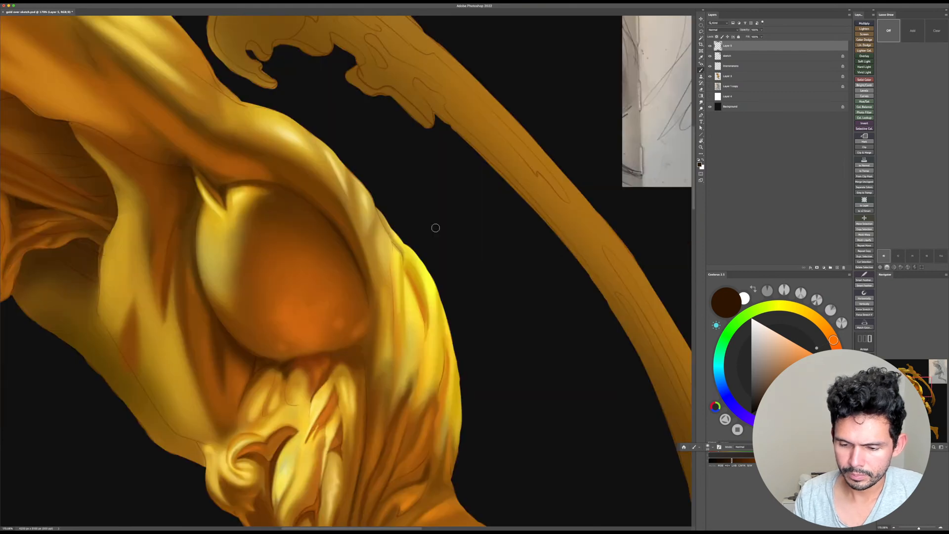
{"action": "key", "text": "r"}
{"action": "left_click_drag", "start_coordinate": [491, 384], "coordinate": [508, 354]}
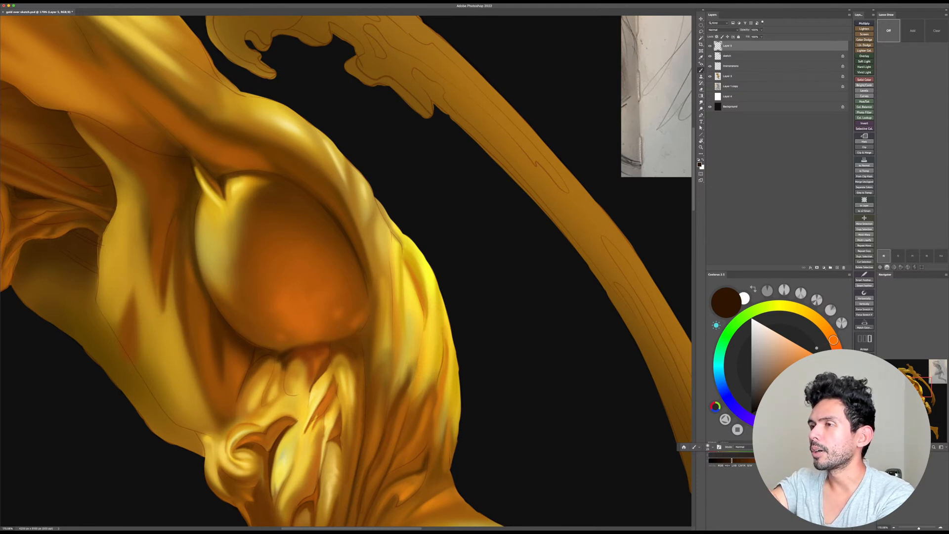
{"action": "key", "text": "super+Tab"}
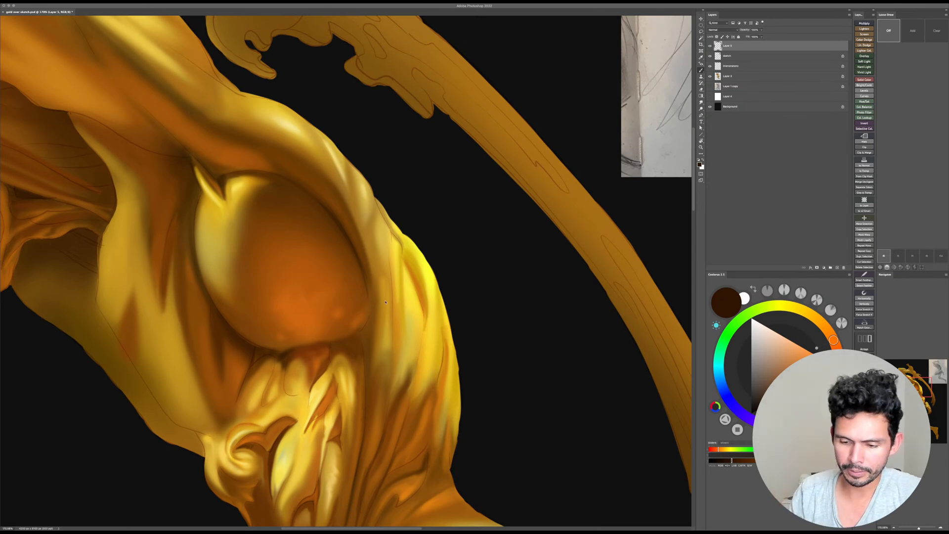
Step: Blend the round chest muscle's dark outer contour into its surface with sampled orange-browns and a larger brush
{"action": "left_click", "coordinate": [360, 283], "text": "alt"}
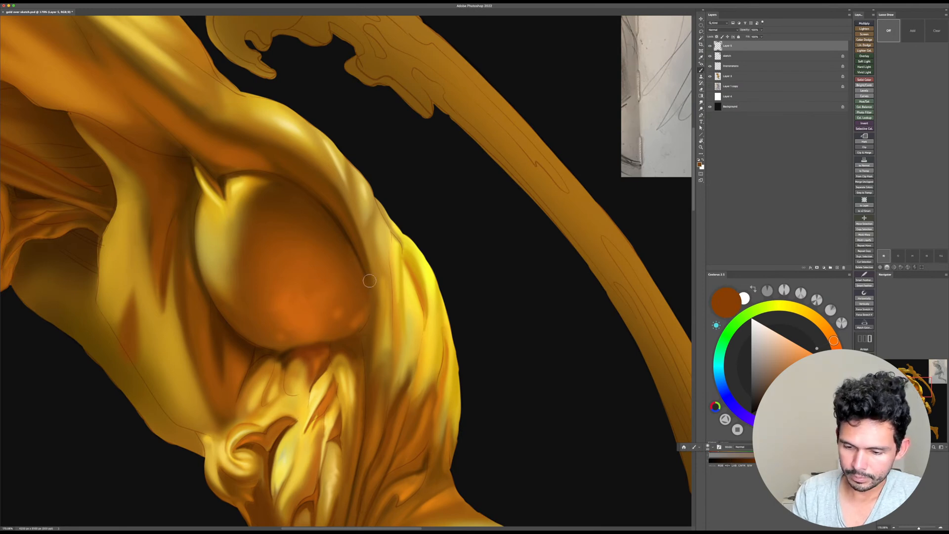
{"action": "key", "text": "r"}
{"action": "mouse_move", "coordinate": [374, 285]}
{"action": "left_mouse_down"}
{"action": "mouse_move", "coordinate": [539, 309]}
{"action": "mouse_move", "coordinate": [418, 146]}
{"action": "left_mouse_up"}
{"action": "left_click_drag", "start_coordinate": [381, 247], "coordinate": [434, 282]}
{"action": "left_click", "coordinate": [417, 308], "text": "alt"}
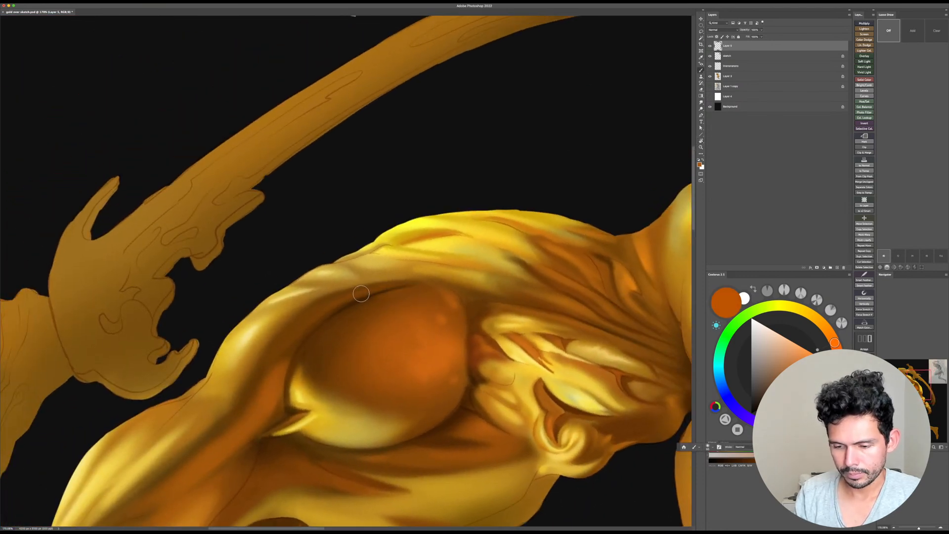
{"action": "key", "text": "]"}
{"action": "key", "text": "Escape"}
{"action": "left_click_drag", "start_coordinate": [506, 406], "coordinate": [504, 395]}
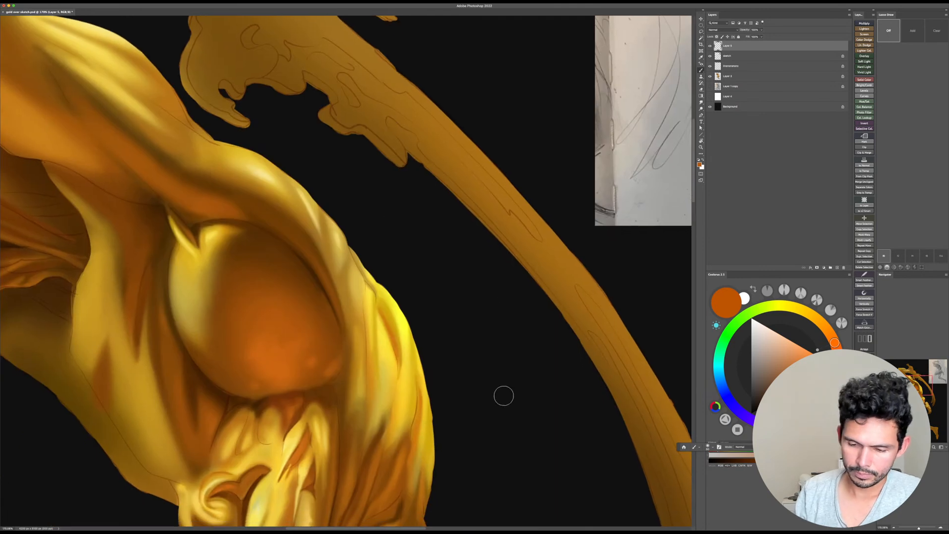
{"action": "left_click_drag", "start_coordinate": [537, 331], "coordinate": [521, 369]}
{"action": "left_click_drag", "start_coordinate": [453, 365], "coordinate": [460, 337]}
Step: Choose a dark brown and paint a crease from the round muscle's lower outer edge toward the waist folds, undoing and repeating the first stroke
{"action": "left_click", "coordinate": [329, 343], "text": "alt"}
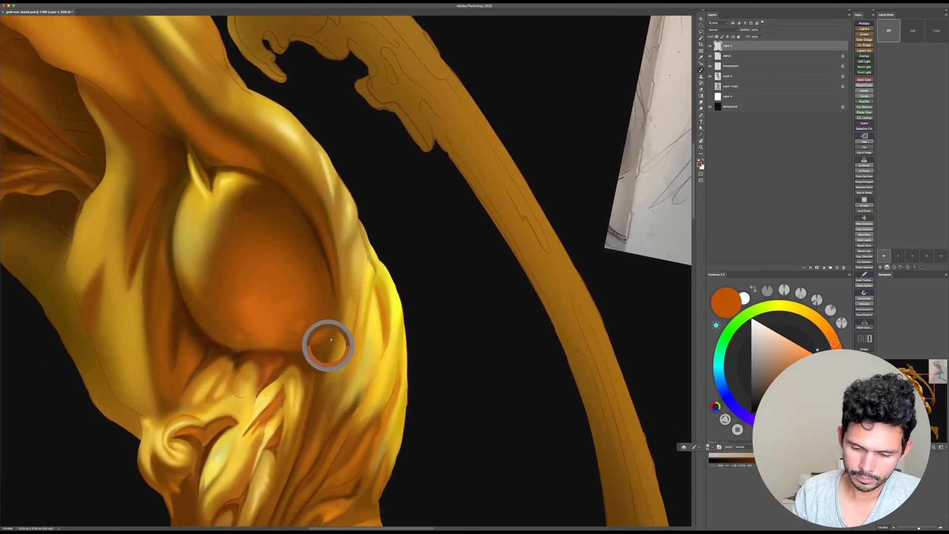
{"action": "left_click", "coordinate": [781, 395]}
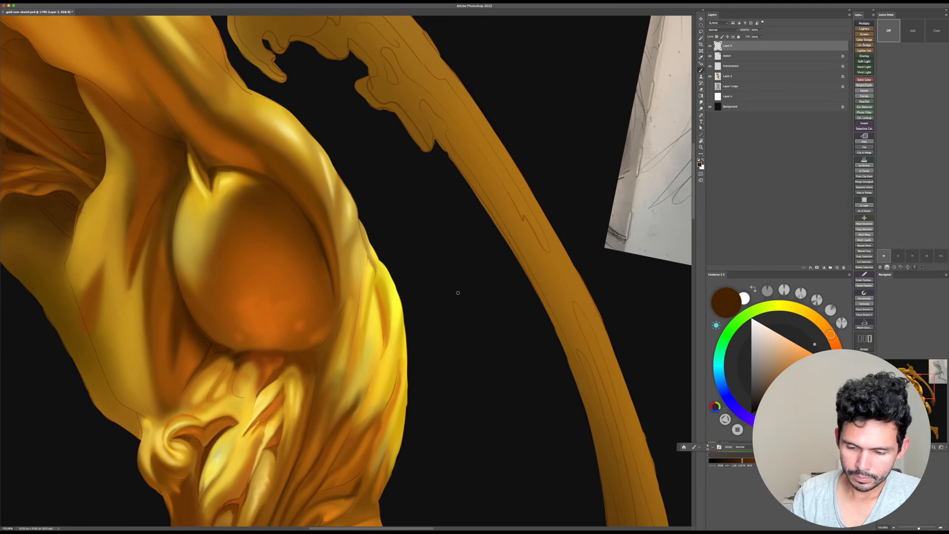
{"action": "key", "text": "r"}
{"action": "left_click_drag", "start_coordinate": [458, 374], "coordinate": [388, 130]}
{"action": "mouse_move", "coordinate": [584, 293]}
{"action": "left_mouse_down"}
{"action": "mouse_move", "coordinate": [592, 321]}
{"action": "mouse_move", "coordinate": [595, 304]}
{"action": "left_mouse_up"}
{"action": "key", "text": "b"}
{"action": "left_click_drag", "start_coordinate": [380, 279], "coordinate": [453, 247]}
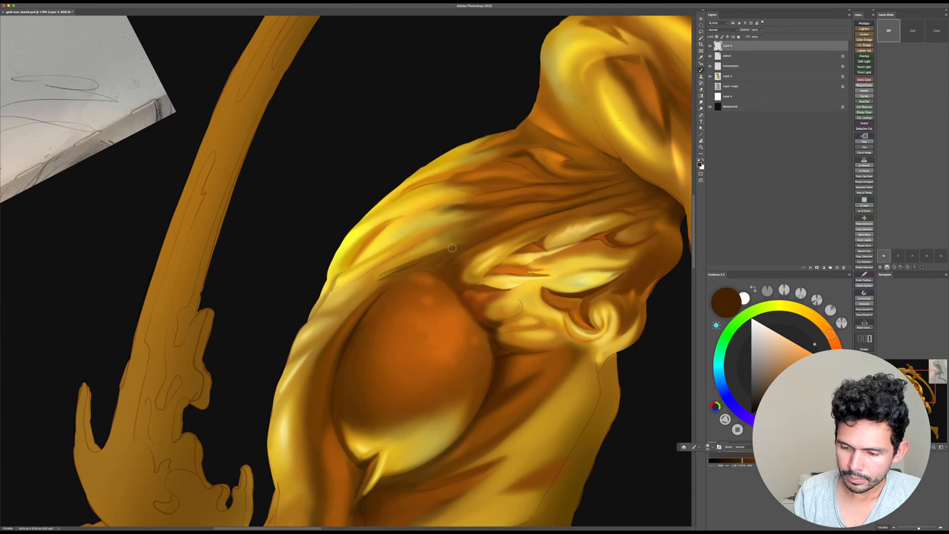
{"action": "key", "text": "super+z"}
{"action": "left_click_drag", "start_coordinate": [382, 278], "coordinate": [455, 248]}
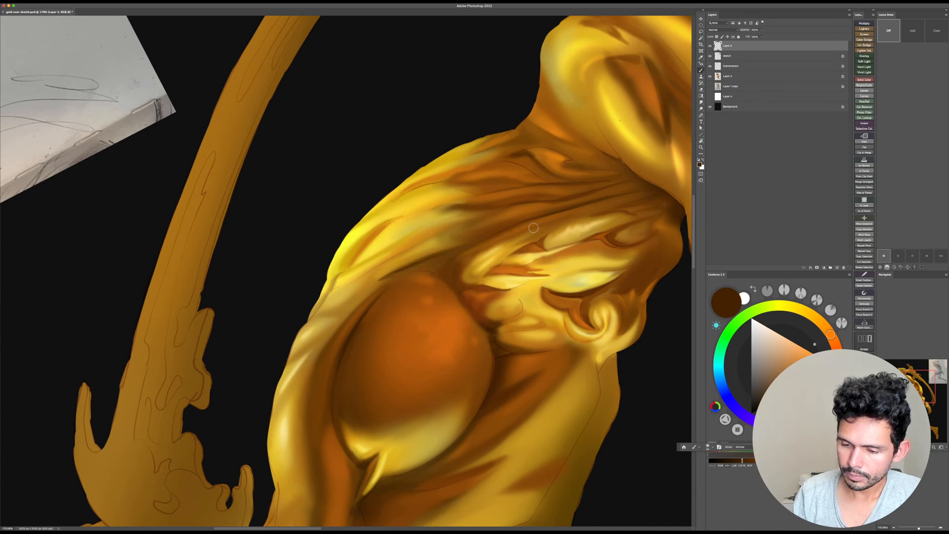
{"action": "left_click_drag", "start_coordinate": [381, 279], "coordinate": [426, 256]}
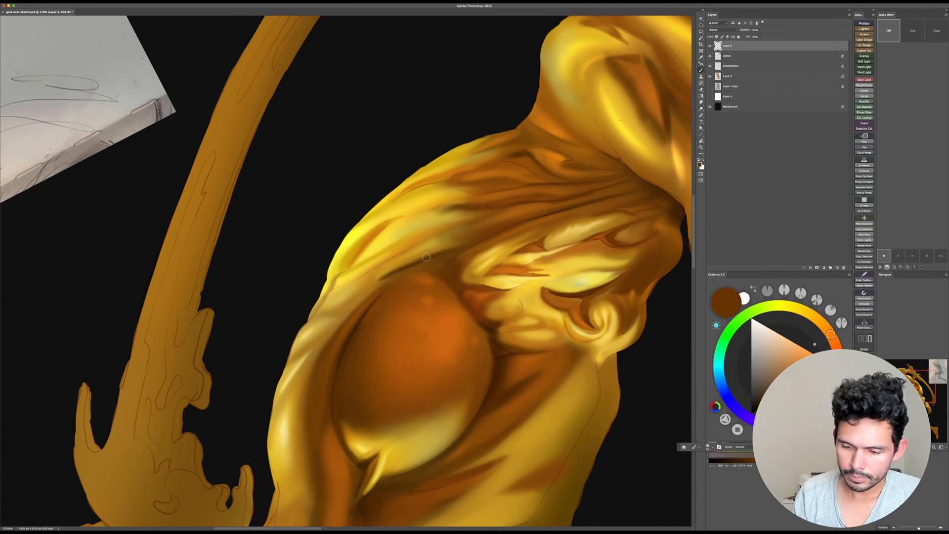
Step: Blend the new crease into the surrounding gold folds with a sampled reddish brown
{"action": "left_click", "coordinate": [437, 257], "text": "alt"}
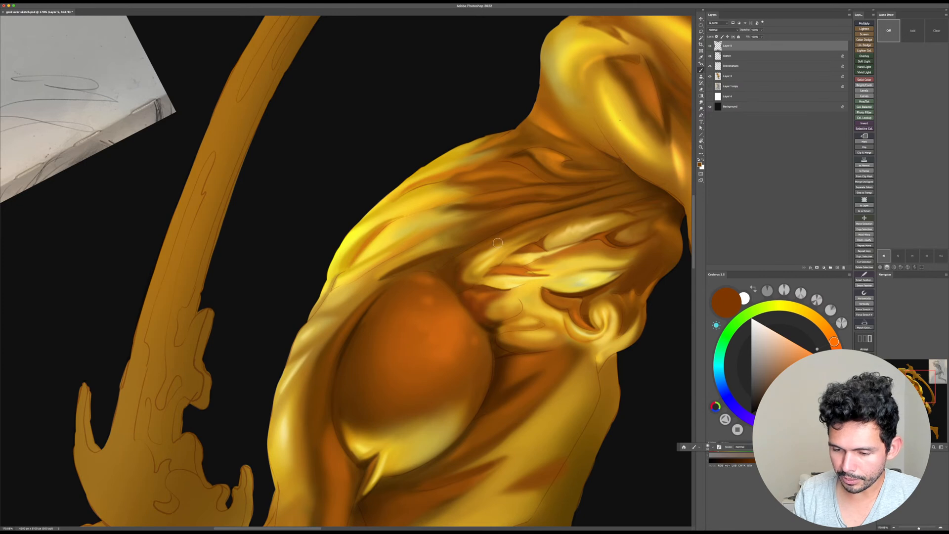
{"action": "key", "text": "Escape"}
{"action": "scroll", "coordinate": [353, 303], "scroll_direction": "down", "scroll_amount": 2}
{"action": "scroll", "coordinate": [354, 303], "scroll_direction": "left", "scroll_amount": 2}
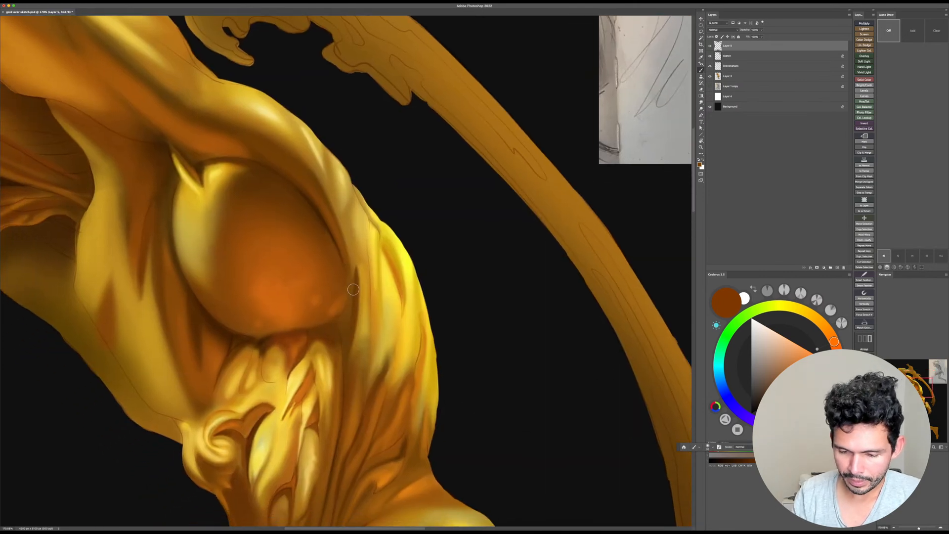
{"action": "scroll", "coordinate": [349, 339], "scroll_direction": "down", "scroll_amount": 1}
{"action": "scroll", "coordinate": [350, 339], "scroll_direction": "left", "scroll_amount": 2}
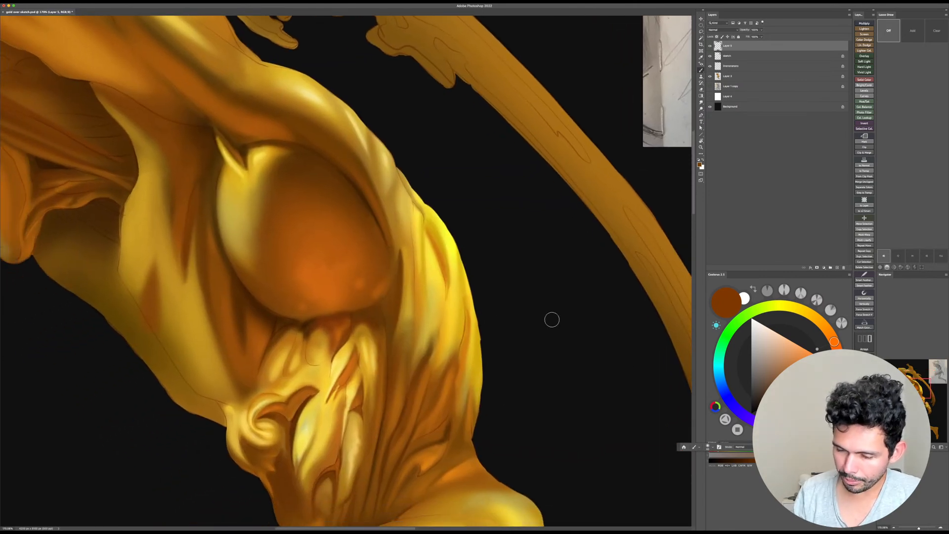
Step: Darken the crease below the round chest muscle's outer edge with a deeper brown and soften it with a sampled lighter brown
{"action": "left_click_drag", "start_coordinate": [772, 460], "coordinate": [753, 460]}
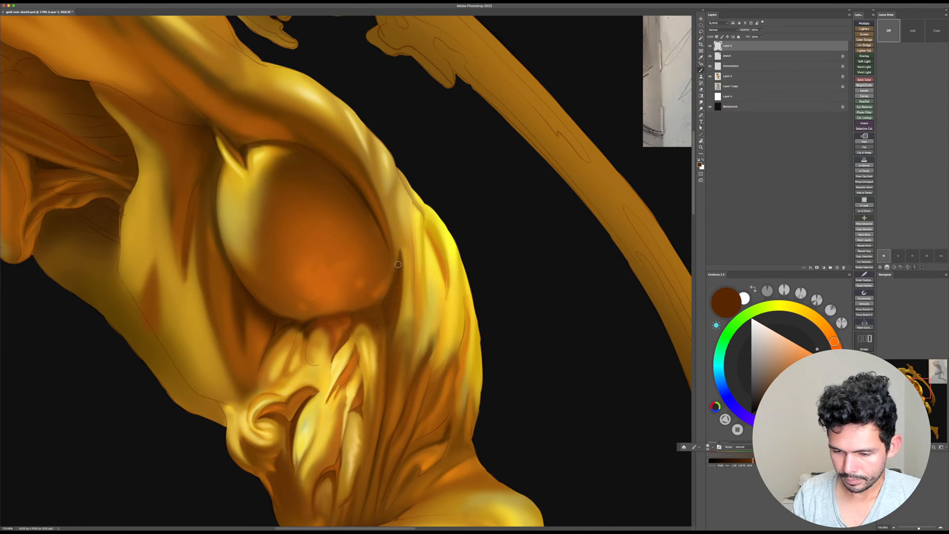
{"action": "left_click_drag", "start_coordinate": [452, 302], "coordinate": [461, 279]}
{"action": "left_click_drag", "start_coordinate": [567, 240], "coordinate": [489, 334]}
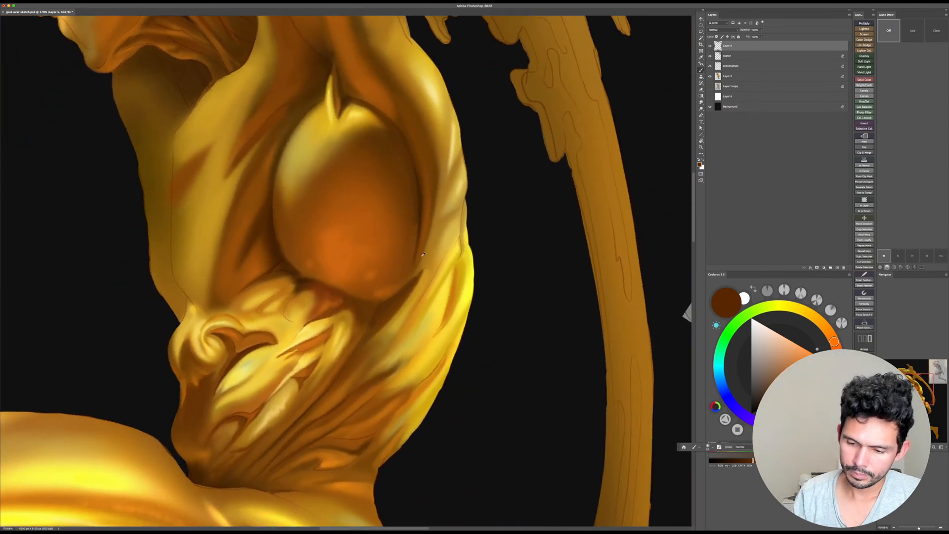
{"action": "left_click", "coordinate": [415, 271], "text": "alt"}
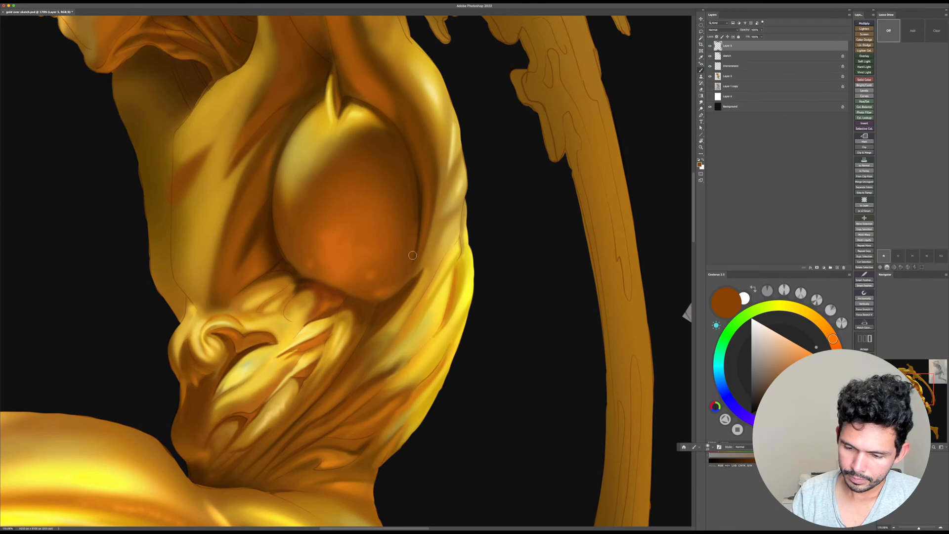
{"action": "left_click_drag", "start_coordinate": [485, 363], "coordinate": [465, 271]}
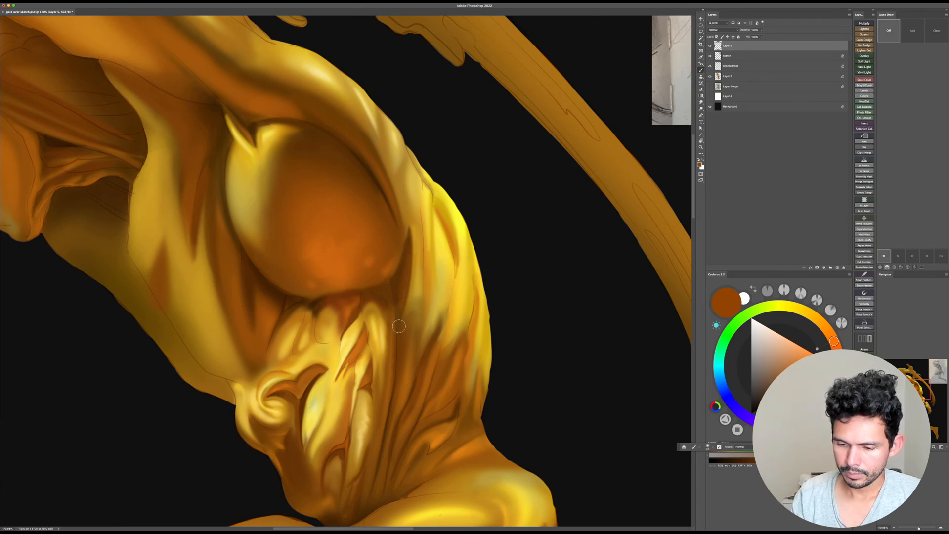
{"action": "mouse_move", "coordinate": [489, 362]}
{"action": "left_mouse_down"}
{"action": "mouse_move", "coordinate": [455, 362]}
{"action": "mouse_move", "coordinate": [481, 361]}
{"action": "left_mouse_up"}
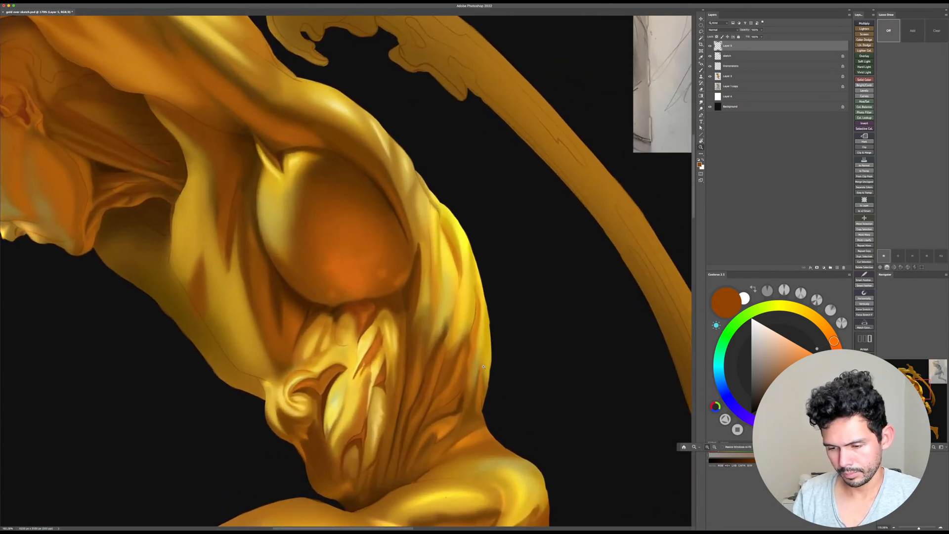
Step: Sample a very dark brown from the shadow under the round chest muscle and save the document
{"action": "left_click", "coordinate": [405, 288], "text": "alt"}
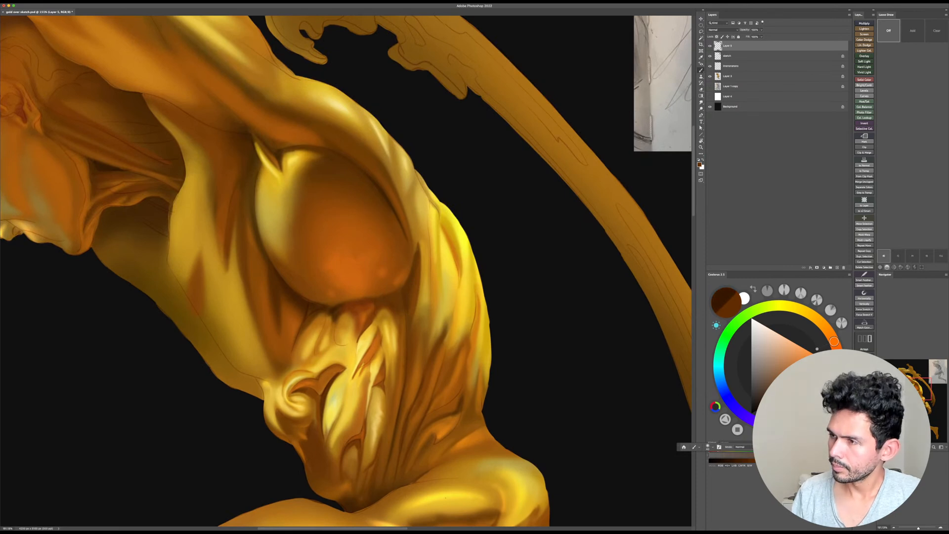
{"action": "key", "text": "z"}
{"action": "left_click_drag", "start_coordinate": [462, 330], "coordinate": [465, 319]}
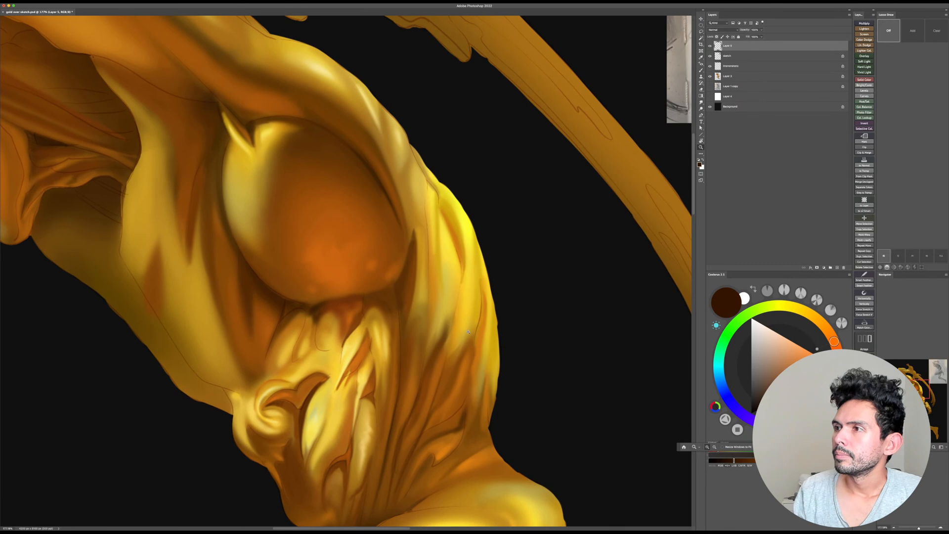
{"action": "key", "text": "super+s"}
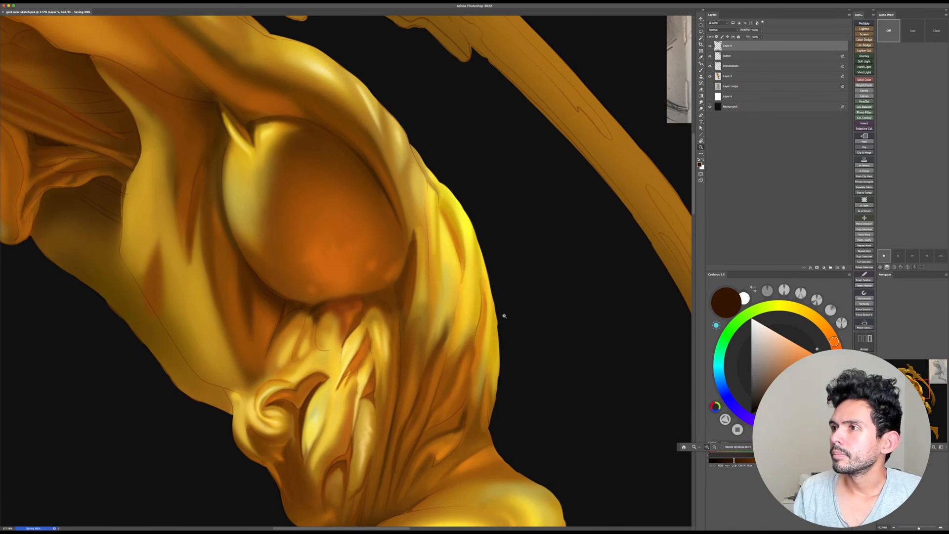
{"action": "mouse_move", "coordinate": [496, 322]}
{"action": "left_mouse_down"}
{"action": "mouse_move", "coordinate": [512, 301]}
{"action": "mouse_move", "coordinate": [480, 328]}
{"action": "left_mouse_up"}
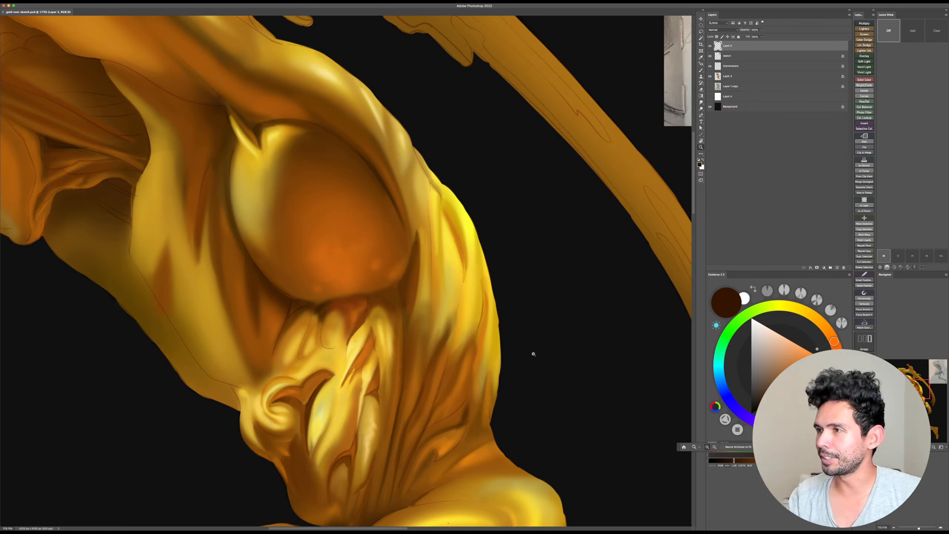
Step: Deepen the crease along the lower edge of the round chest muscle with browns sampled from the surrounding shadow
{"action": "mouse_move", "coordinate": [379, 316]}
{"action": "left_mouse_down"}
{"action": "mouse_move", "coordinate": [388, 314]}
{"action": "mouse_move", "coordinate": [387, 300]}
{"action": "left_mouse_up"}
{"action": "left_click", "coordinate": [392, 286], "text": "alt"}
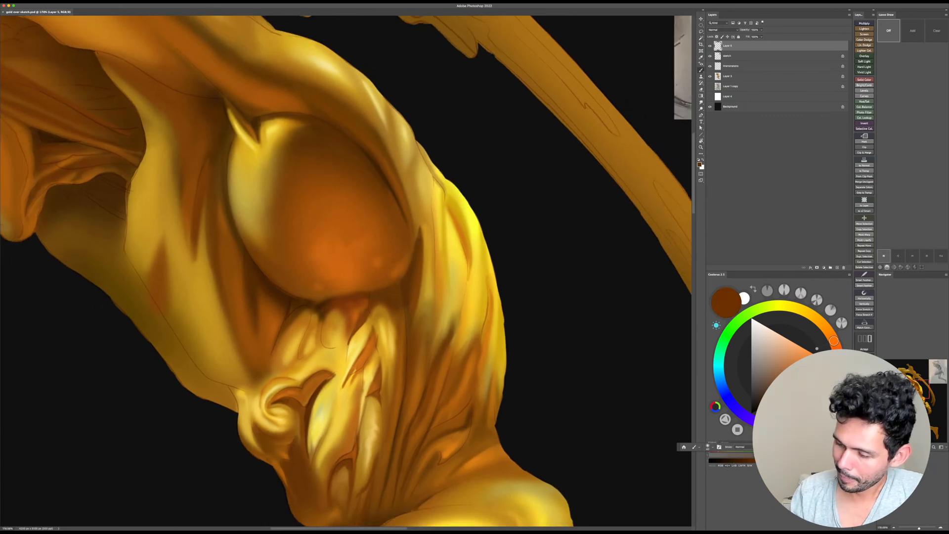
{"action": "key", "text": "r"}
{"action": "left_click_drag", "start_coordinate": [568, 384], "coordinate": [586, 346]}
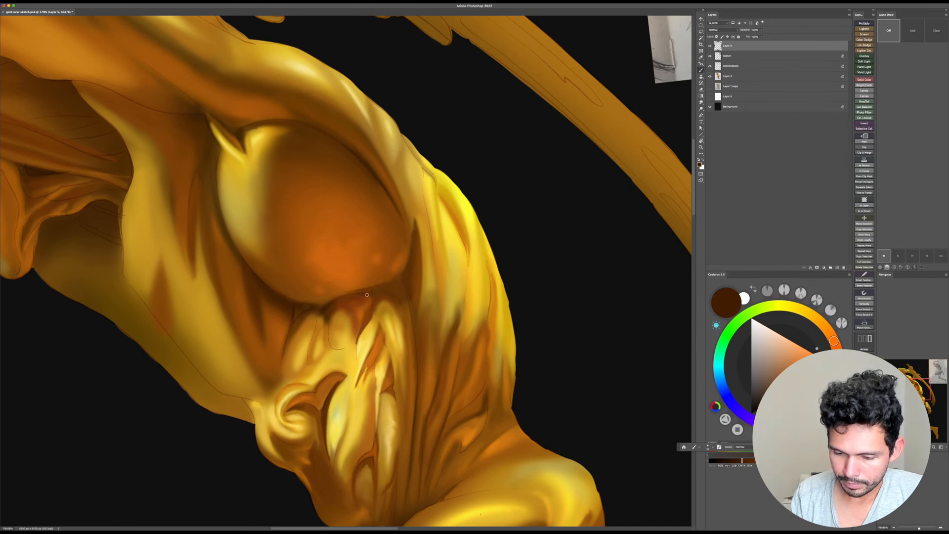
{"action": "left_click_drag", "start_coordinate": [772, 401], "coordinate": [780, 397]}
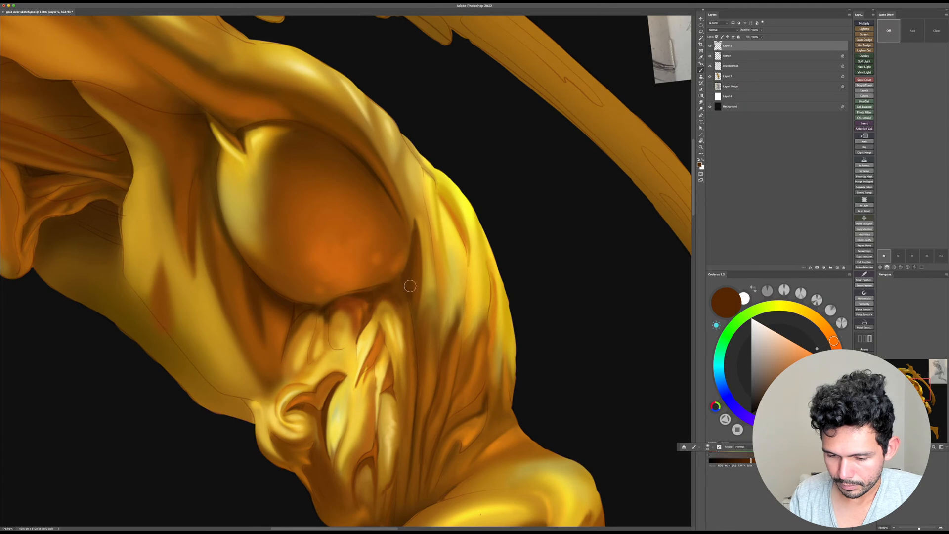
Step: Blend the shadow between the round chest muscle and the waist folds with a sampled orange and dark brown
{"action": "key", "text": "r"}
{"action": "mouse_move", "coordinate": [409, 282]}
{"action": "left_mouse_down"}
{"action": "mouse_move", "coordinate": [536, 282]}
{"action": "mouse_move", "coordinate": [445, 363]}
{"action": "left_mouse_up"}
{"action": "key", "text": "b"}
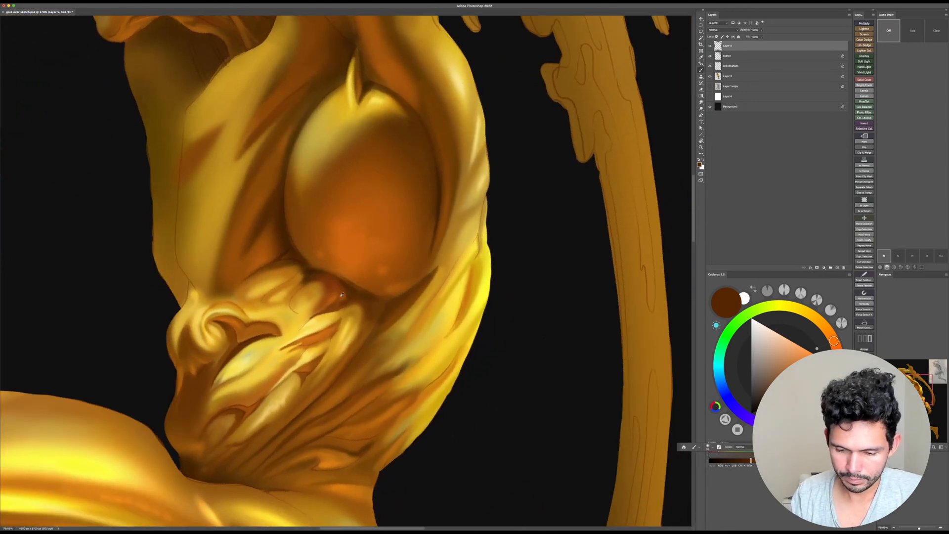
{"action": "left_click", "coordinate": [369, 317], "text": "alt"}
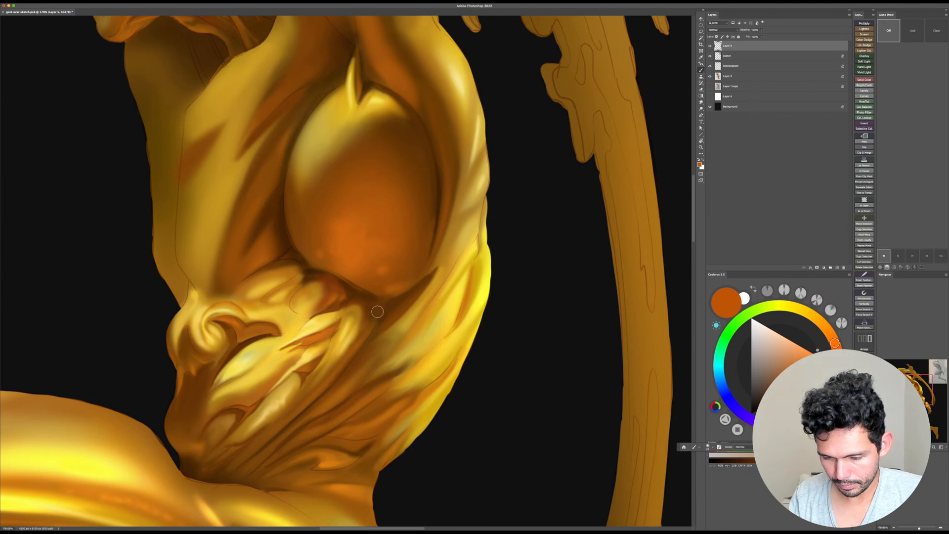
{"action": "left_click", "coordinate": [375, 304], "text": "alt"}
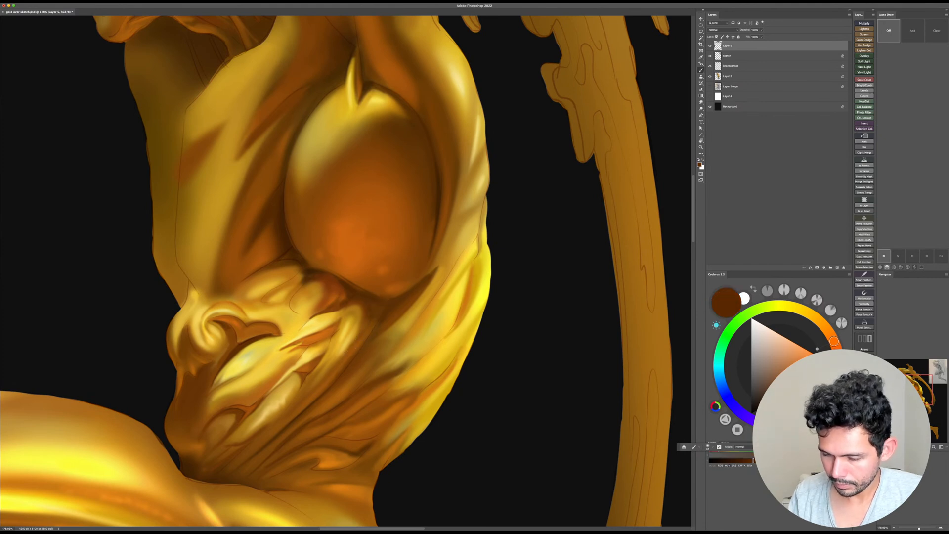
Step: Choose a near-black brown and lasso a narrow triangular area below the round chest muscle's lower outer edge
{"action": "left_click_drag", "start_coordinate": [753, 461], "coordinate": [724, 461]}
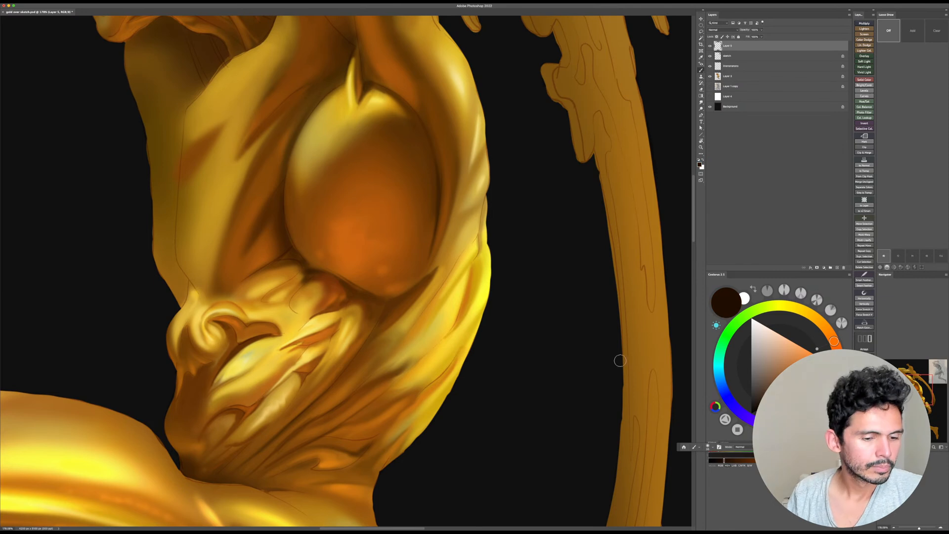
{"action": "key", "text": "l"}
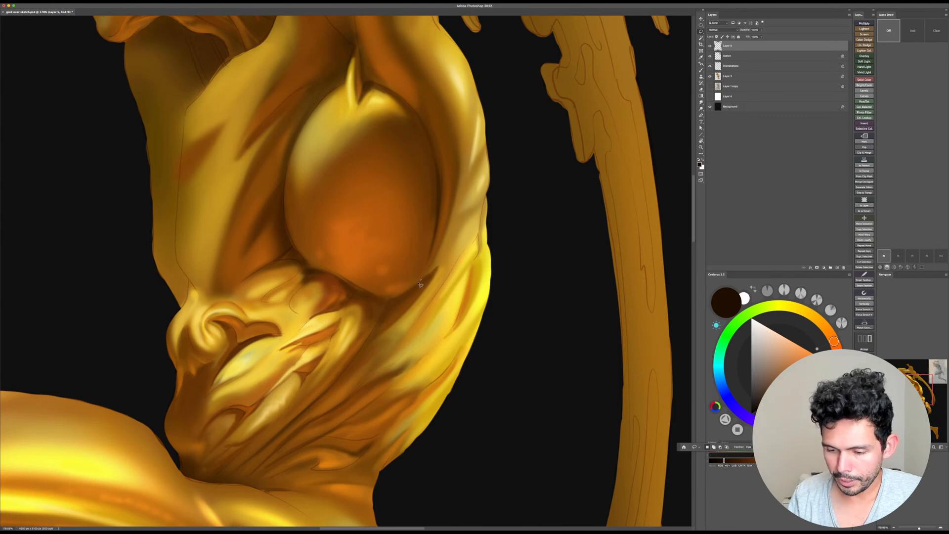
{"action": "mouse_move", "coordinate": [419, 284]}
{"action": "left_mouse_down"}
{"action": "mouse_move", "coordinate": [389, 302]}
{"action": "mouse_move", "coordinate": [362, 354]}
{"action": "mouse_move", "coordinate": [408, 320]}
{"action": "mouse_move", "coordinate": [434, 273]}
{"action": "left_mouse_up"}
Step: Darken the inside of the lassoed area with an enlarged soft brush and deselect it
{"action": "key", "text": "b"}
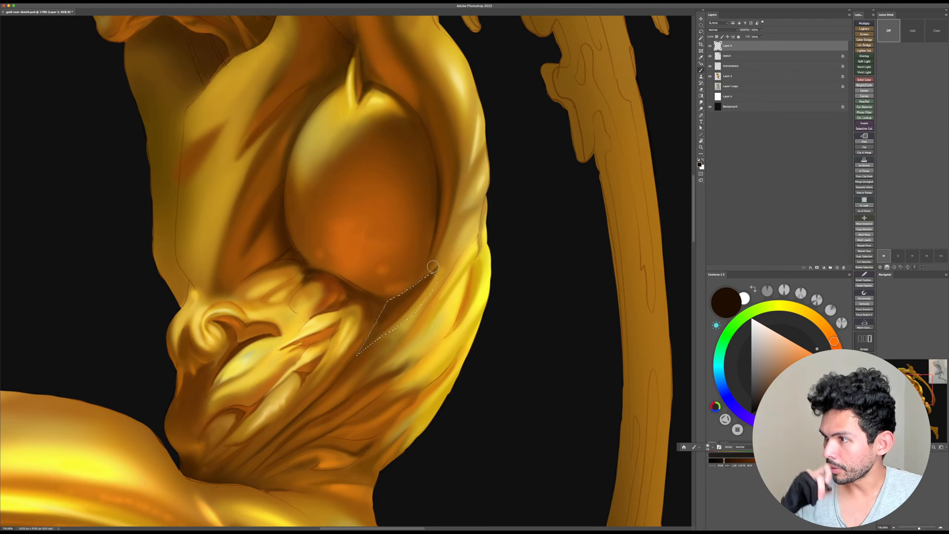
{"action": "key", "text": "bracketright"}
{"action": "key", "text": "bracketright"}
{"action": "key", "text": "bracketright"}
{"action": "key", "text": "bracketright"}
{"action": "key", "text": "bracketright"}
{"action": "key", "text": "bracketright"}
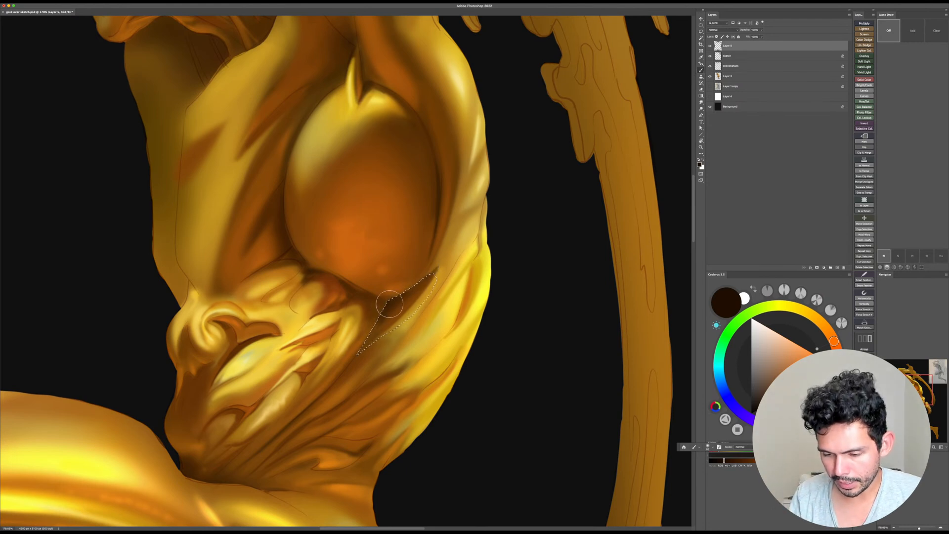
{"action": "left_click_drag", "start_coordinate": [390, 304], "coordinate": [428, 258]}
{"action": "key", "text": "super+d"}
Step: Save the document with the whole figure in view and flip the canvas horizontally
{"action": "key", "text": "z"}
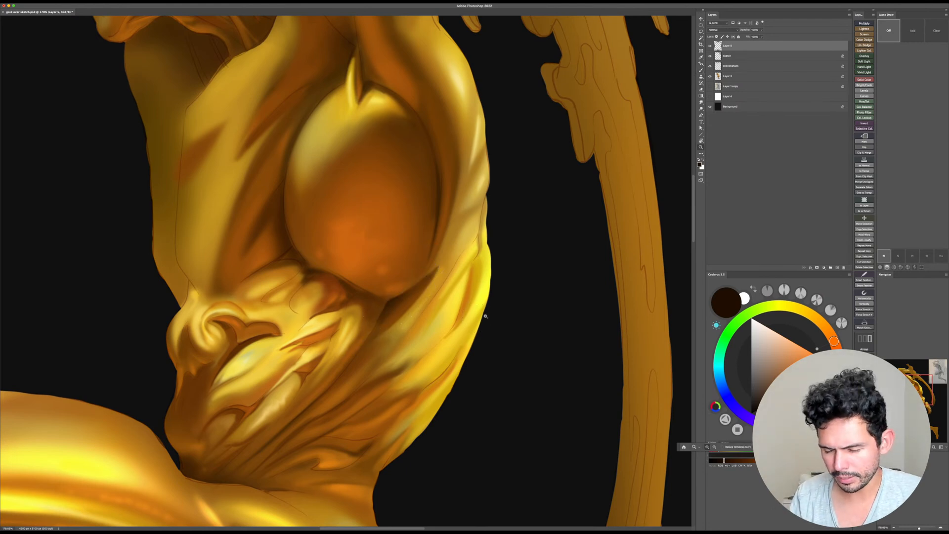
{"action": "left_click_drag", "start_coordinate": [485, 316], "coordinate": [410, 321]}
{"action": "key", "text": "Escape"}
{"action": "left_click_drag", "start_coordinate": [519, 346], "coordinate": [485, 328]}
{"action": "key", "text": "super+s"}
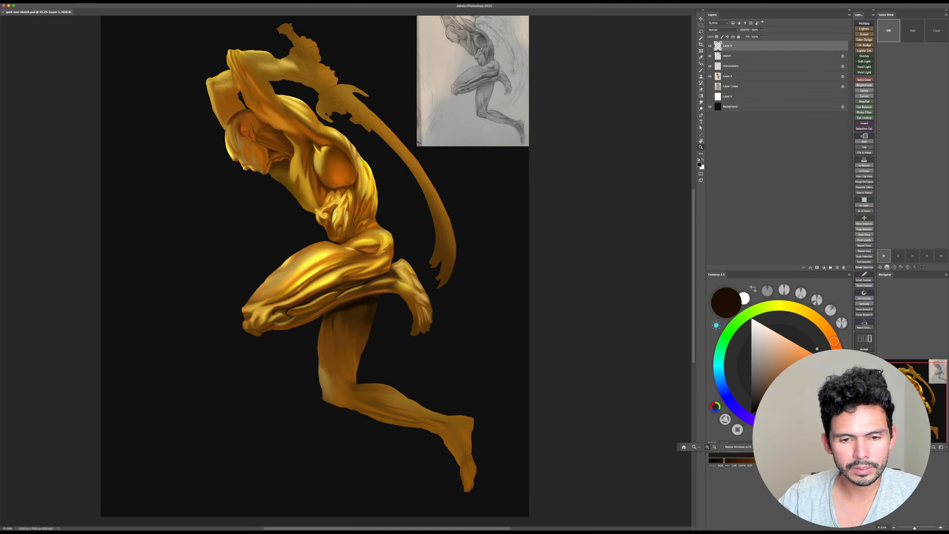
{"action": "left_click", "coordinate": [84, 2]}
{"action": "mouse_move", "coordinate": [104, 51]}
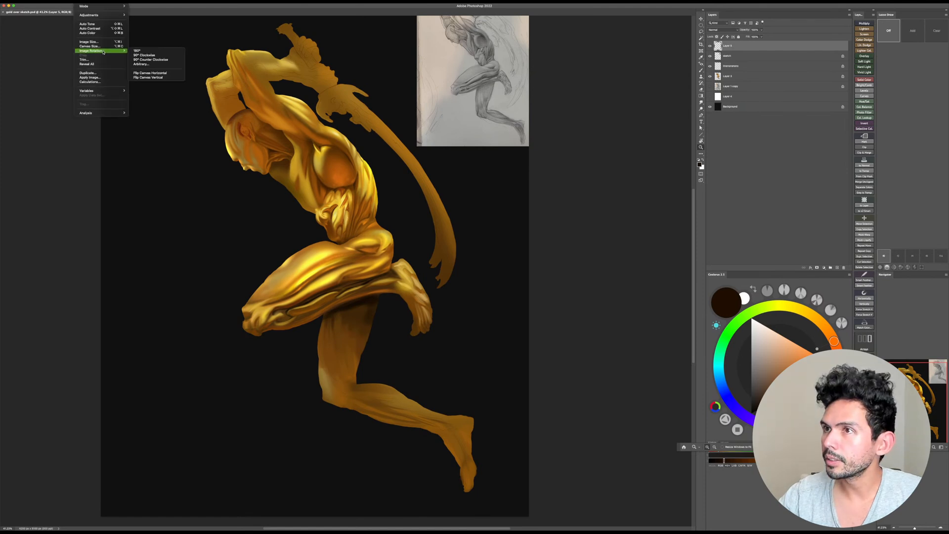
{"action": "left_click", "coordinate": [177, 72]}
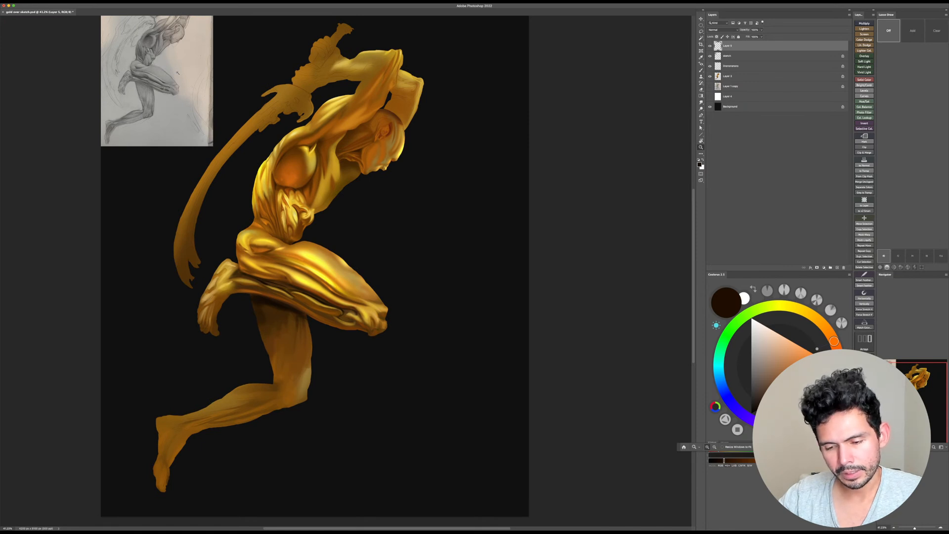
Step: Soften the waist folds beside the side-abdominals with brown and orange tones sampled from the nearby gold
{"action": "left_click_drag", "start_coordinate": [408, 217], "coordinate": [403, 219]}
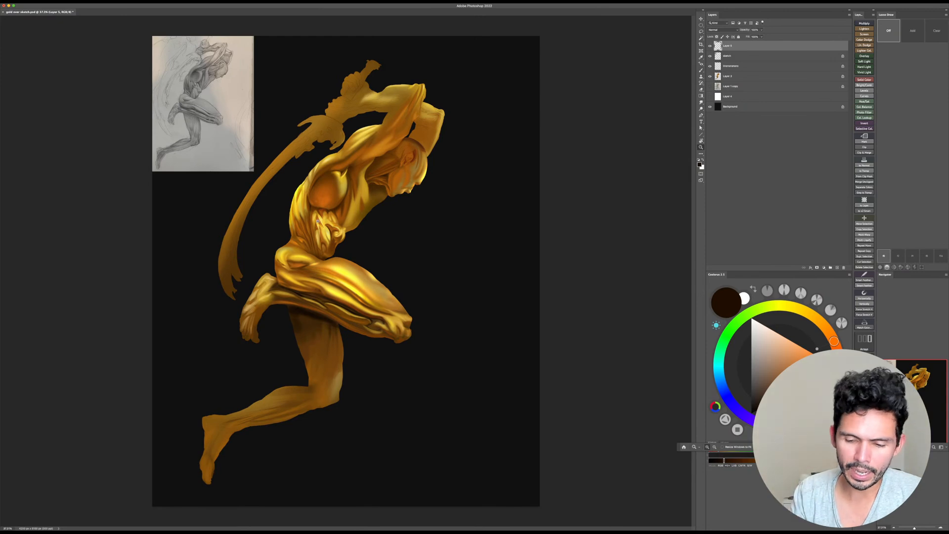
{"action": "left_click_drag", "start_coordinate": [318, 221], "coordinate": [423, 279]}
{"action": "left_click_drag", "start_coordinate": [508, 333], "coordinate": [398, 331]}
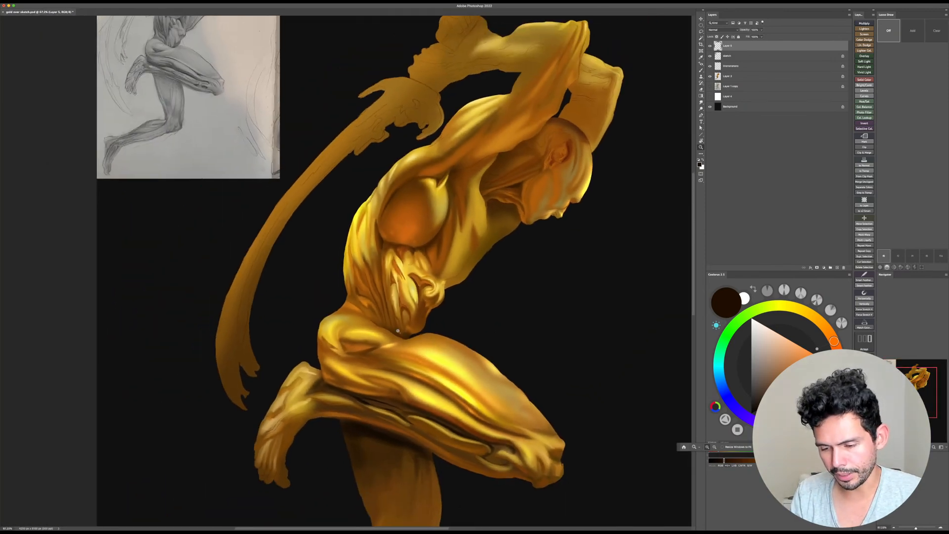
{"action": "left_click_drag", "start_coordinate": [531, 309], "coordinate": [569, 304]}
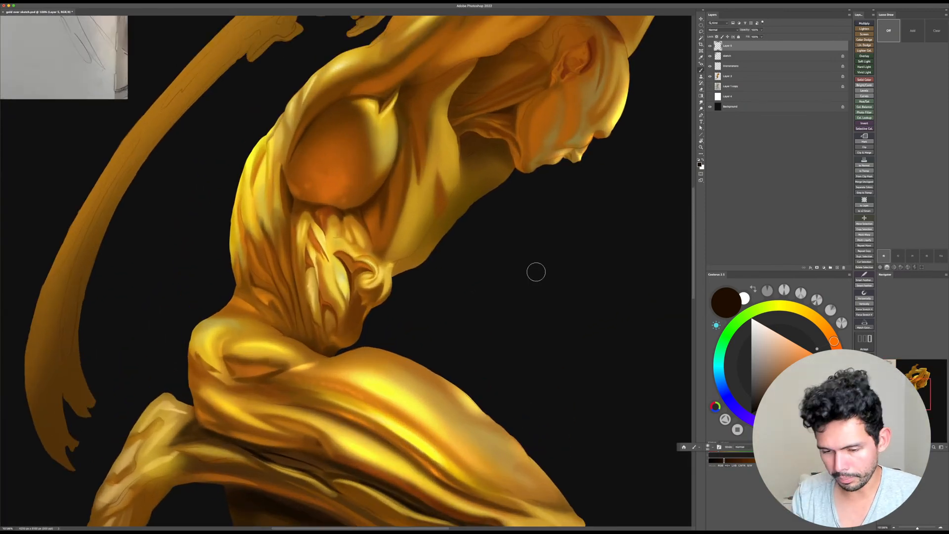
{"action": "key", "text": "z"}
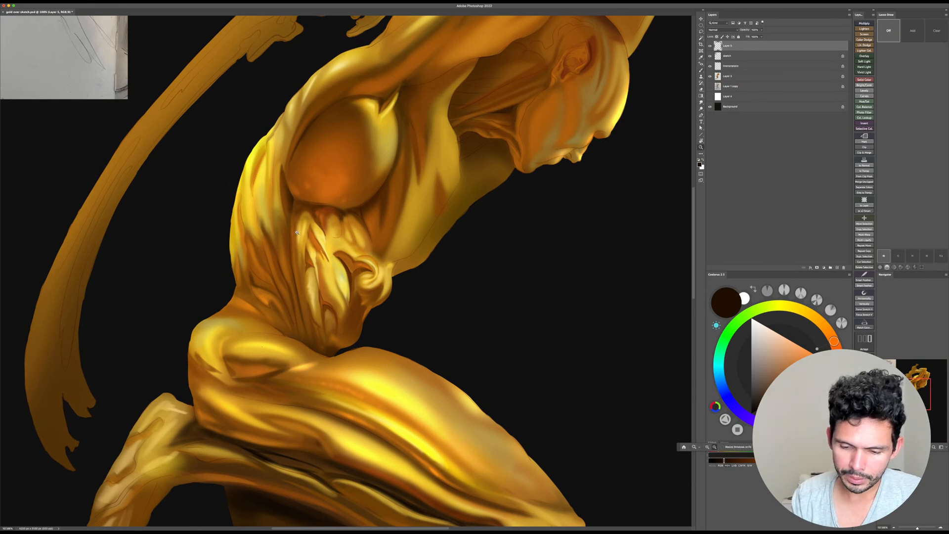
{"action": "key", "text": "b"}
{"action": "left_click", "coordinate": [293, 226], "text": "alt"}
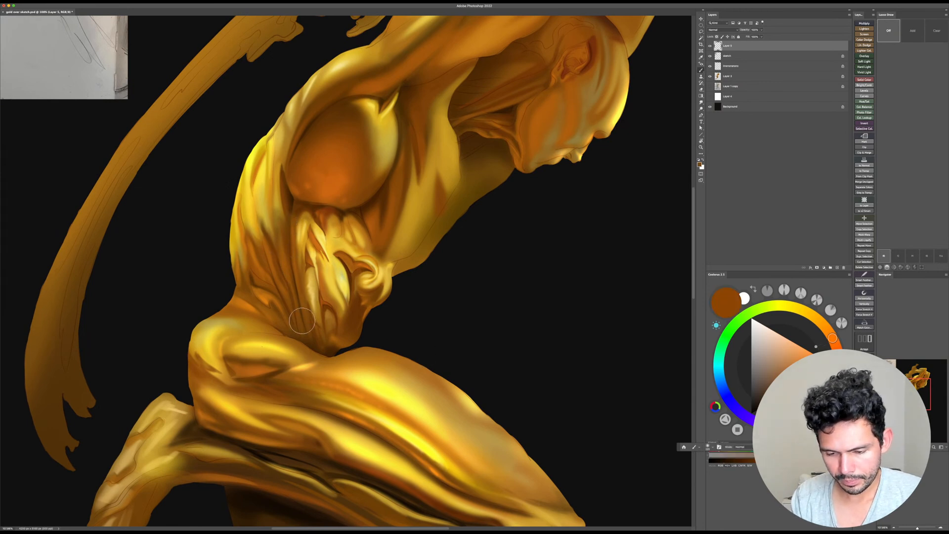
{"action": "left_click", "coordinate": [265, 300], "text": "alt"}
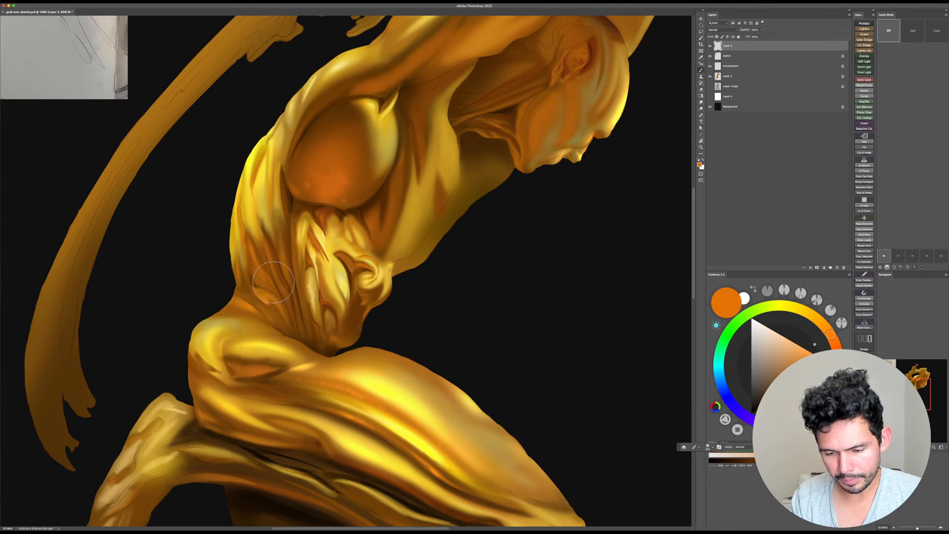
{"action": "left_click", "coordinate": [278, 261], "text": "alt"}
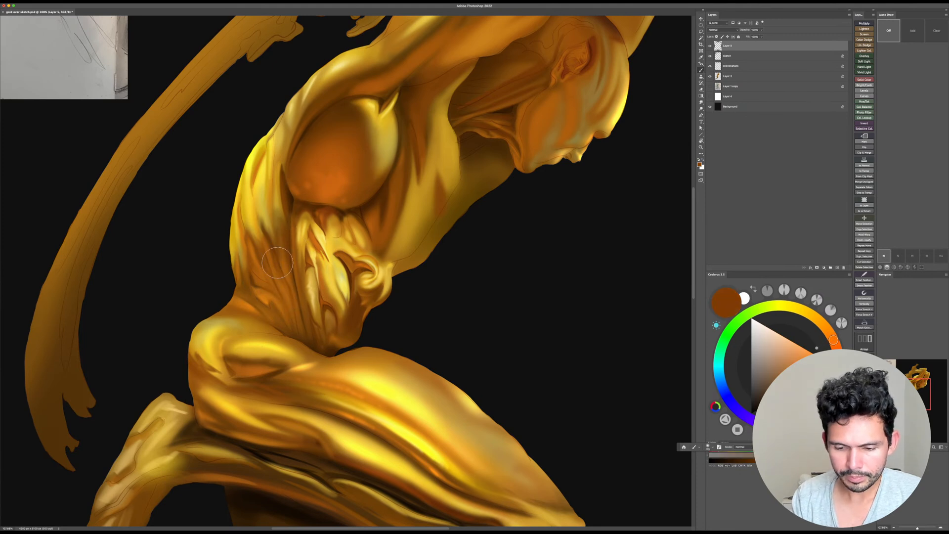
Step: Try bright orange strokes below the round chest muscle and down the waist folds, undoing them
{"action": "key", "text": "r"}
{"action": "left_click_drag", "start_coordinate": [482, 294], "coordinate": [475, 215]}
{"action": "key", "text": "b"}
{"action": "left_click", "coordinate": [832, 366]}
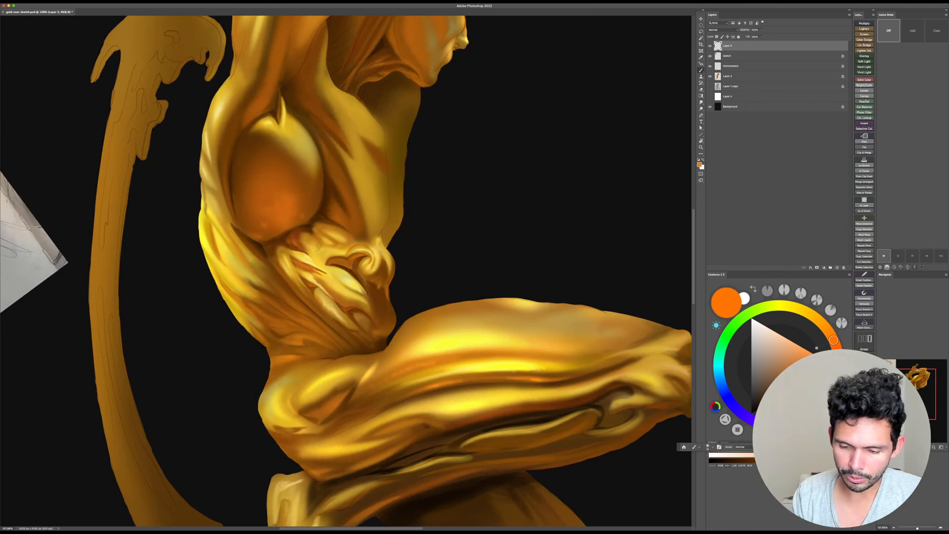
{"action": "mouse_move", "coordinate": [369, 234]}
{"action": "left_mouse_down"}
{"action": "mouse_move", "coordinate": [395, 302]}
{"action": "mouse_move", "coordinate": [308, 234]}
{"action": "mouse_move", "coordinate": [299, 310]}
{"action": "mouse_move", "coordinate": [332, 229]}
{"action": "left_mouse_up"}
{"action": "key", "text": "ctrl+z"}
{"action": "key", "text": "ctrl+z"}
{"action": "mouse_move", "coordinate": [279, 286]}
{"action": "left_mouse_down"}
{"action": "mouse_move", "coordinate": [267, 321]}
{"action": "mouse_move", "coordinate": [325, 327]}
{"action": "mouse_move", "coordinate": [325, 362]}
{"action": "left_mouse_up"}
{"action": "key", "text": "ctrl+z"}
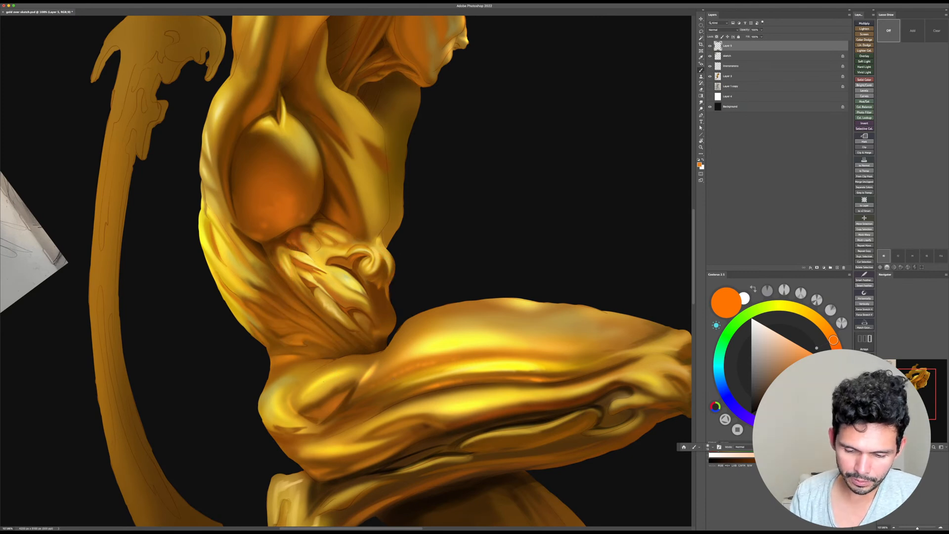
Step: Paint over the sketch line on the upper side-abdominals with orange-brown and gold tones sampled from the folds
{"action": "key", "text": "Escape"}
{"action": "left_click_drag", "start_coordinate": [466, 359], "coordinate": [482, 399]}
{"action": "left_click_drag", "start_coordinate": [384, 350], "coordinate": [410, 357]}
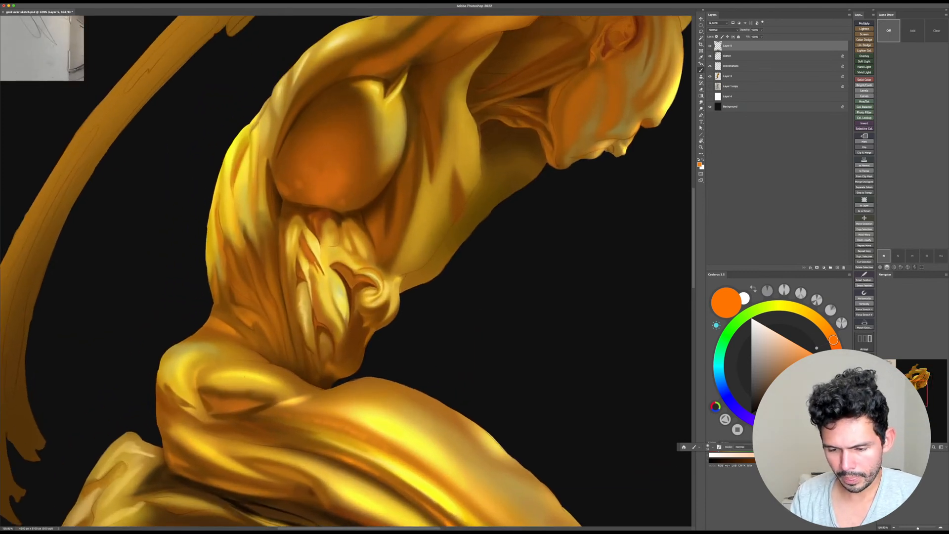
{"action": "left_click", "coordinate": [344, 229], "text": "alt"}
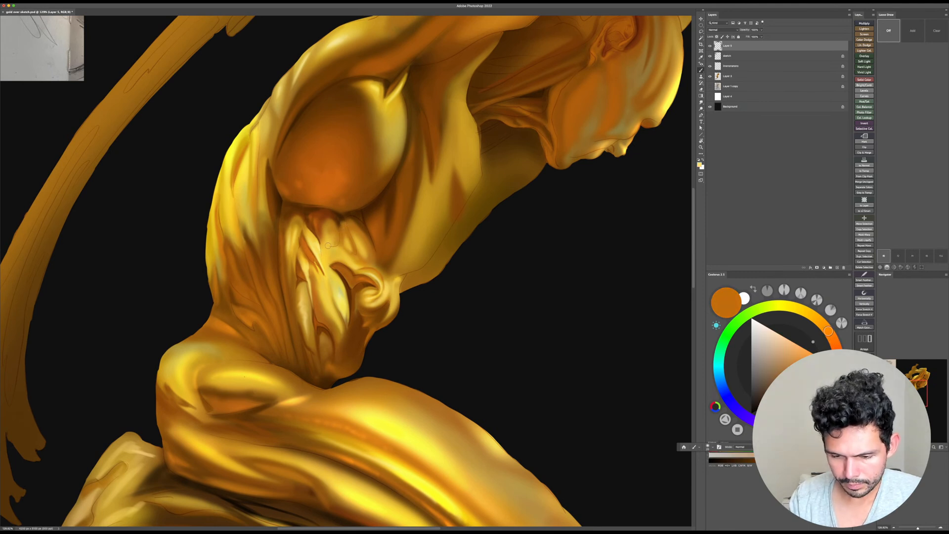
{"action": "left_click", "coordinate": [336, 245], "text": "alt"}
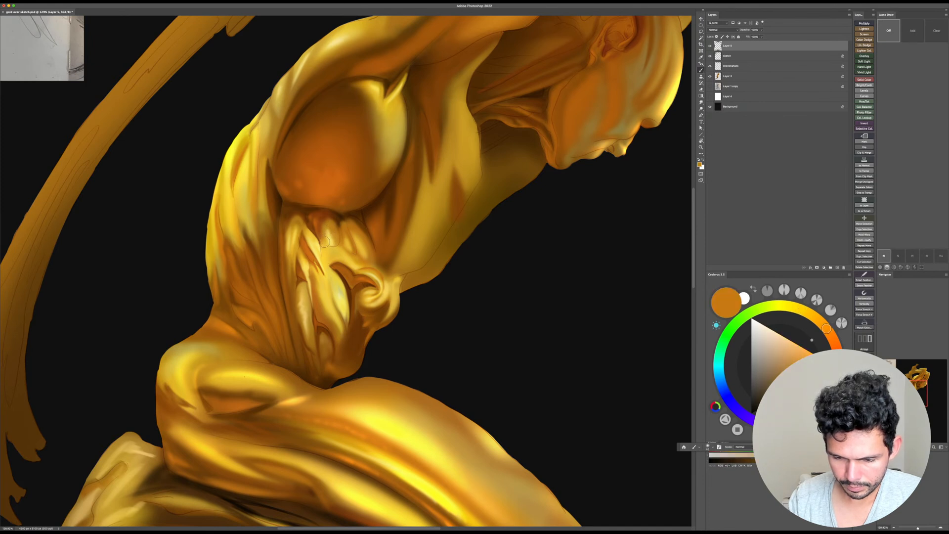
{"action": "left_click", "coordinate": [332, 252], "text": "alt"}
Step: Refine the highlights of the upper side-abdominals just below the round chest muscle with a sampled light yellow
{"action": "key", "text": "r"}
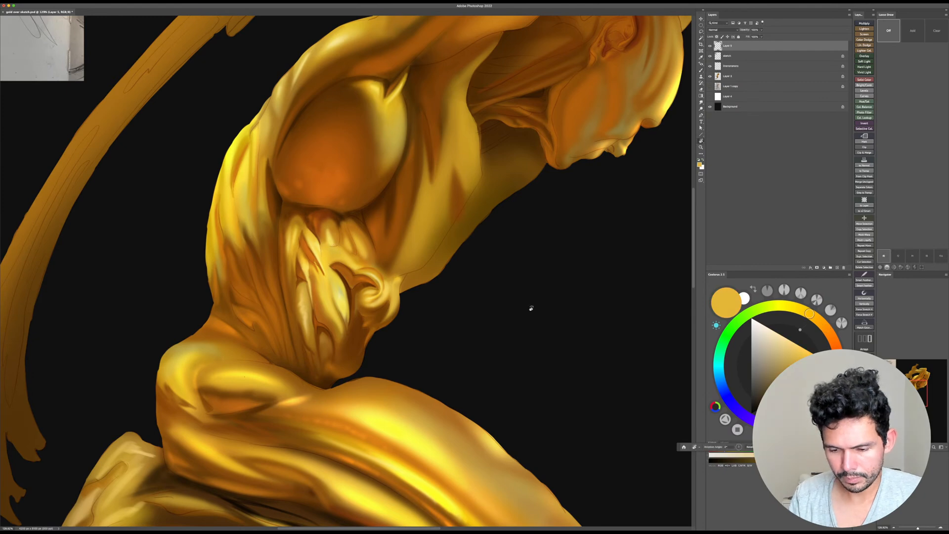
{"action": "mouse_move", "coordinate": [529, 311]}
{"action": "left_mouse_down"}
{"action": "mouse_move", "coordinate": [414, 153]}
{"action": "mouse_move", "coordinate": [346, 136]}
{"action": "left_mouse_up"}
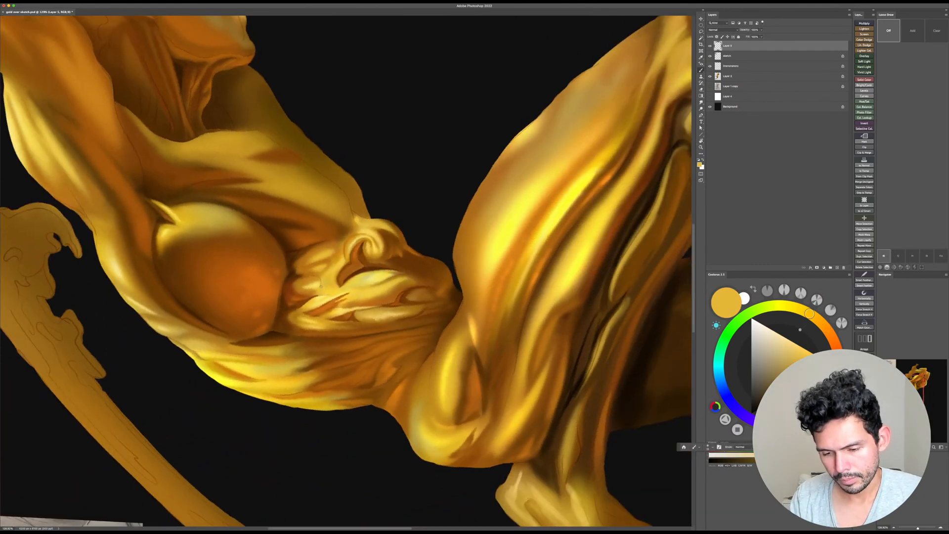
{"action": "left_click", "coordinate": [315, 282], "text": "alt"}
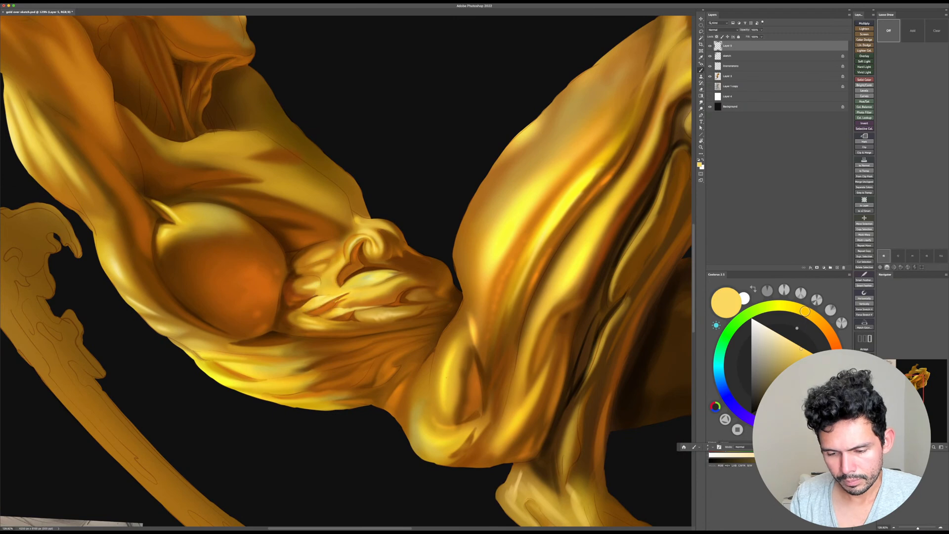
{"action": "key", "text": "Escape"}
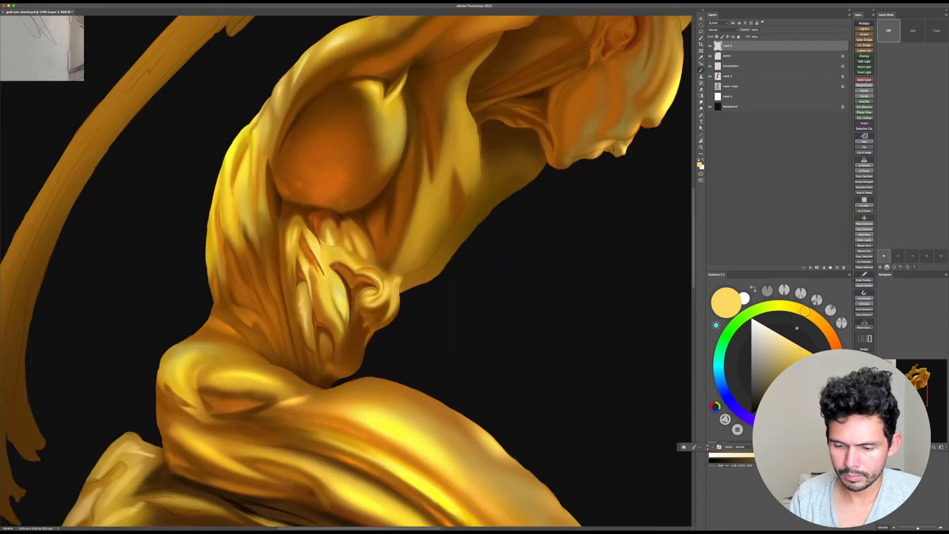
{"action": "left_click_drag", "start_coordinate": [336, 260], "coordinate": [362, 273]}
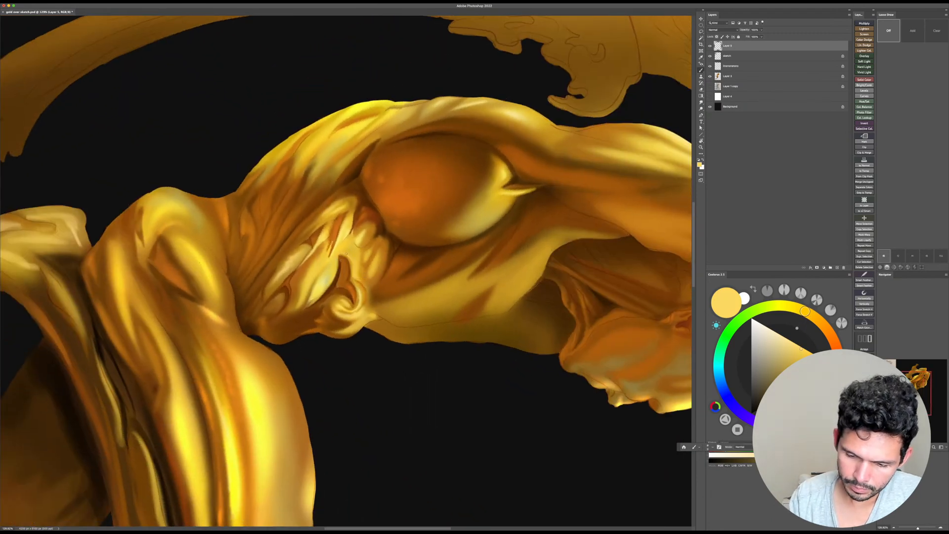
{"action": "key", "text": "Escape"}
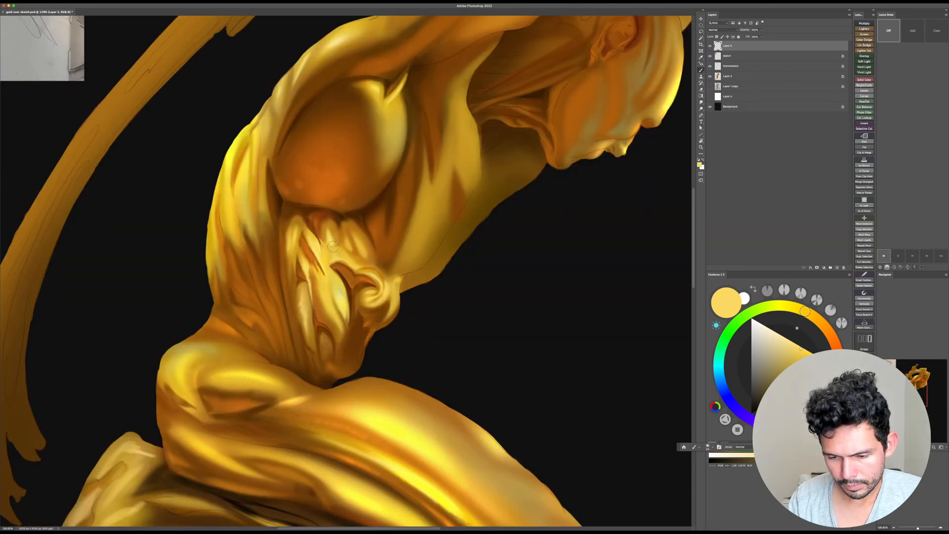
Step: Select the Background layer beneath the gold figure and switch to the Gradient tool
{"action": "left_click_drag", "start_coordinate": [501, 349], "coordinate": [472, 342]}
{"action": "left_click_drag", "start_coordinate": [495, 335], "coordinate": [471, 337]}
{"action": "left_click", "coordinate": [752, 108]}
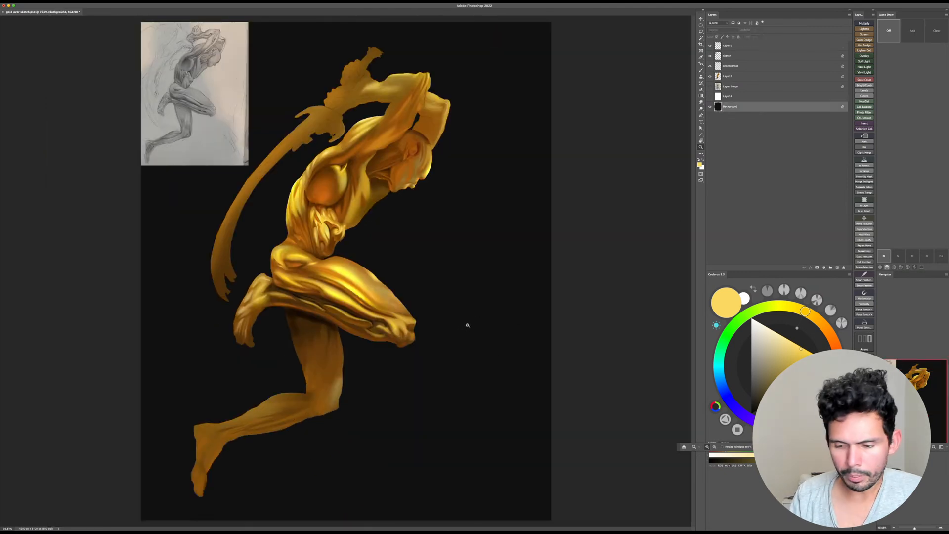
{"action": "key", "text": "g"}
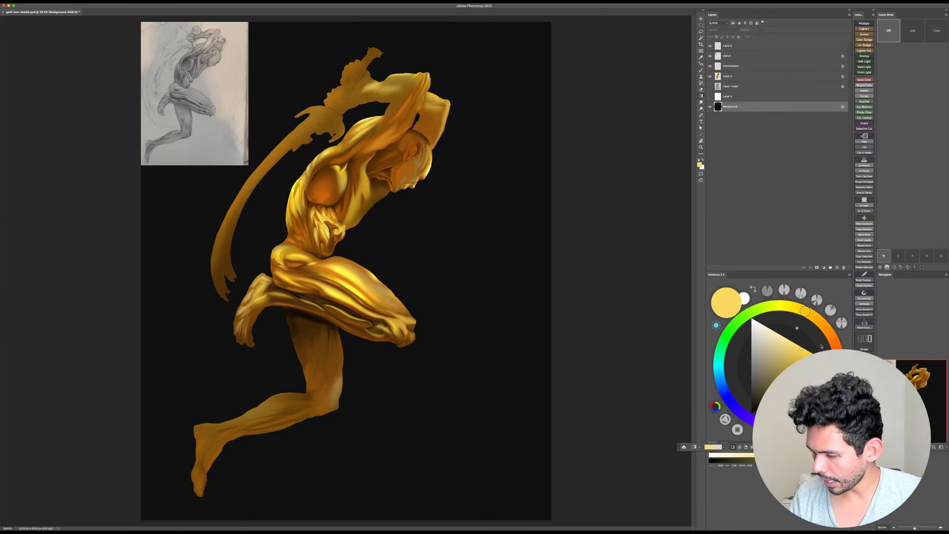
Step: Try a muted blue gradient running down the black background from the upper edge, undoing both attempts
{"action": "left_click", "coordinate": [719, 373]}
{"action": "left_click", "coordinate": [770, 367]}
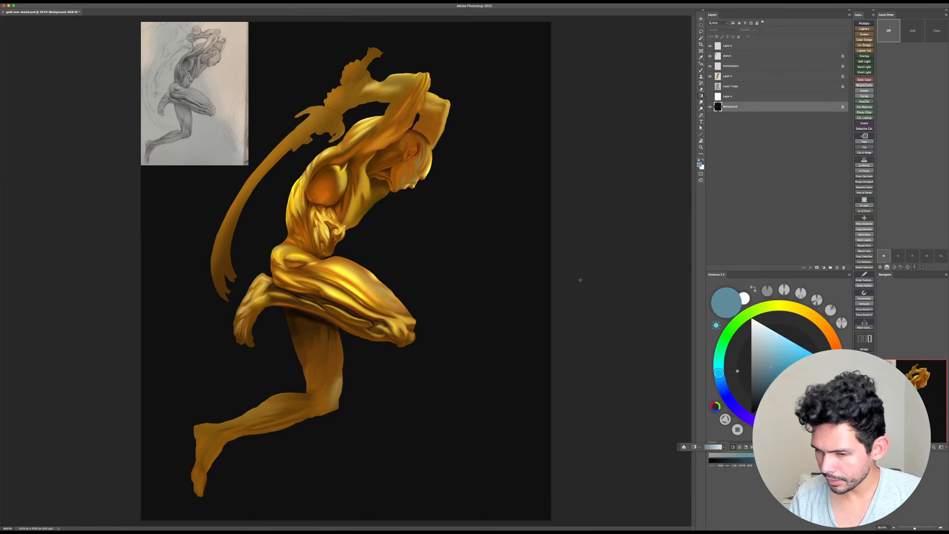
{"action": "key", "text": "z"}
{"action": "left_click_drag", "start_coordinate": [579, 213], "coordinate": [563, 204]}
{"action": "key", "text": "g"}
{"action": "left_click_drag", "start_coordinate": [405, 54], "coordinate": [410, 482]}
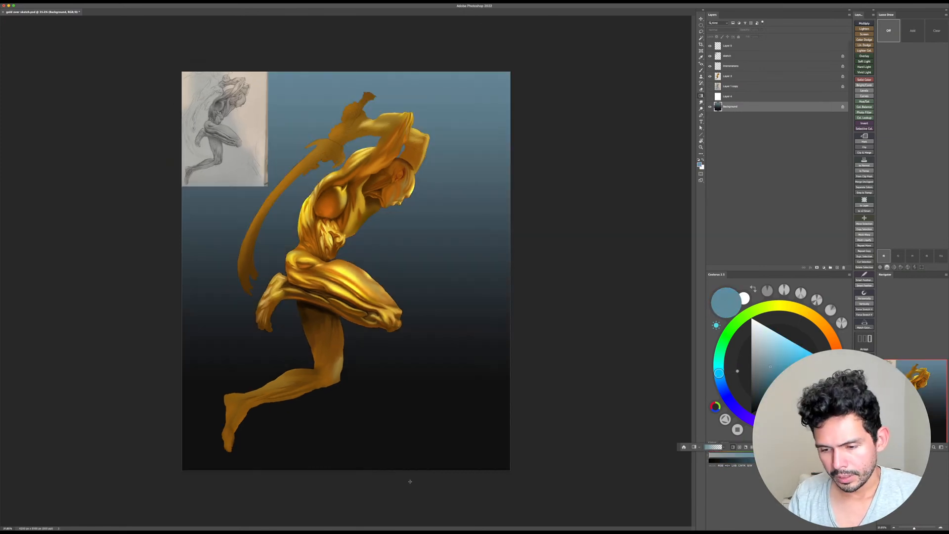
{"action": "key", "text": "ctrl+z"}
{"action": "left_click_drag", "start_coordinate": [335, 54], "coordinate": [330, 517]}
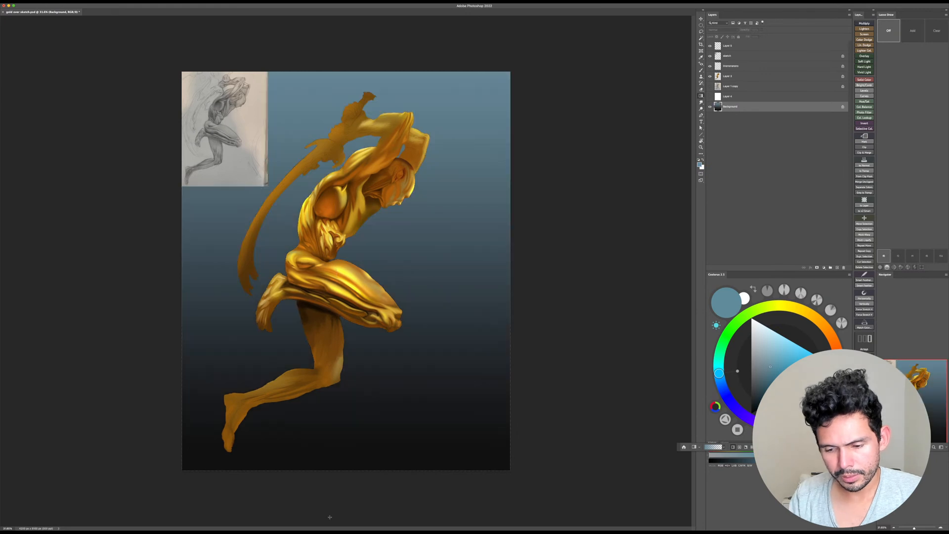
{"action": "key", "text": "ctrl+z"}
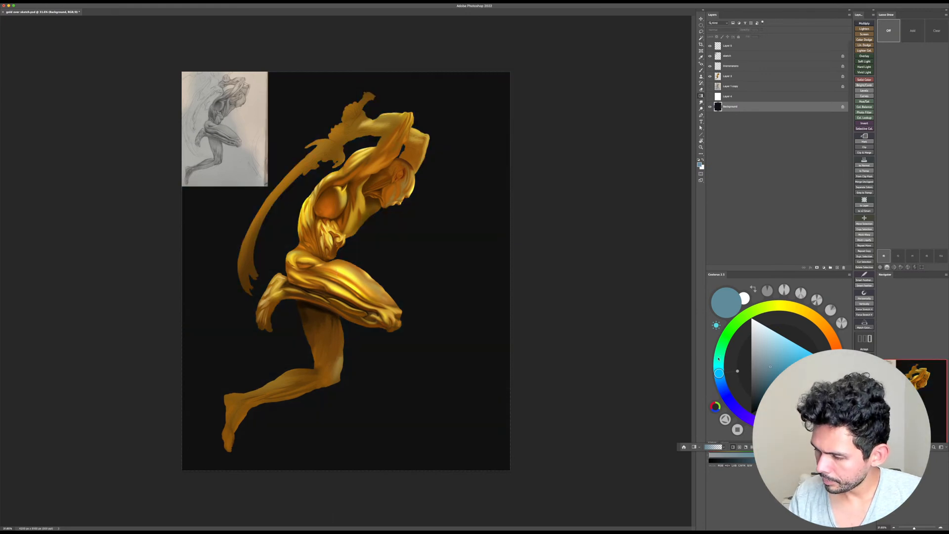
Step: Give the background a muted green gradient that is lightest at the upper edge and fades to black below the figure
{"action": "left_click_drag", "start_coordinate": [718, 359], "coordinate": [720, 350]}
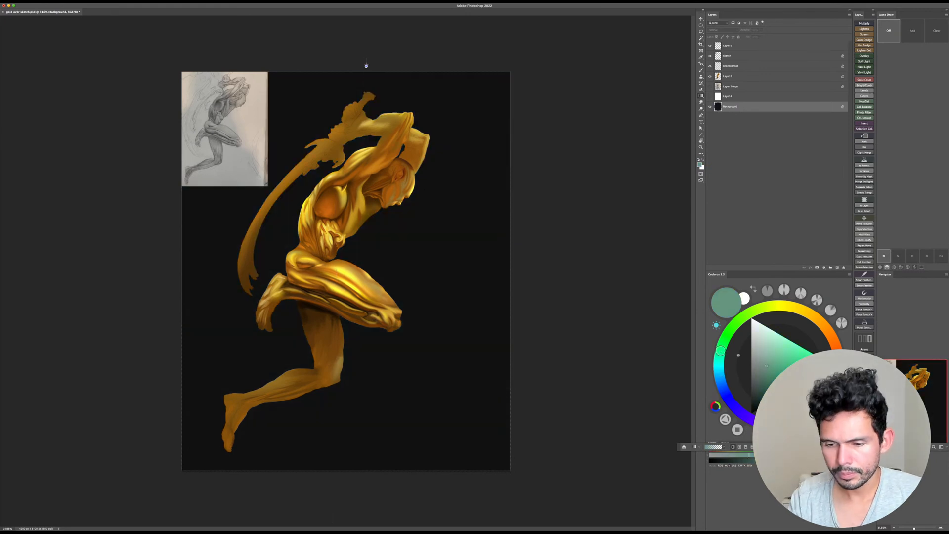
{"action": "left_click_drag", "start_coordinate": [364, 64], "coordinate": [348, 488]}
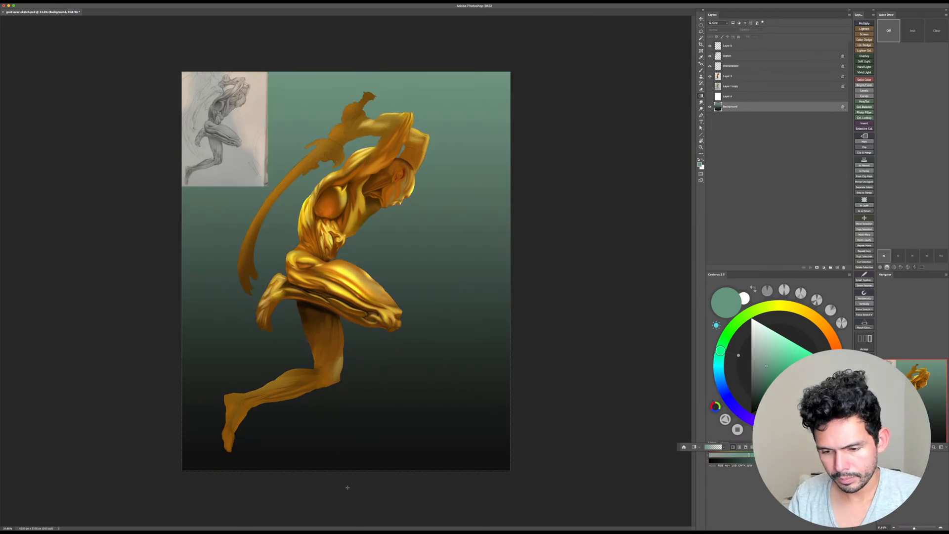
{"action": "left_click_drag", "start_coordinate": [134, 263], "coordinate": [578, 431]}
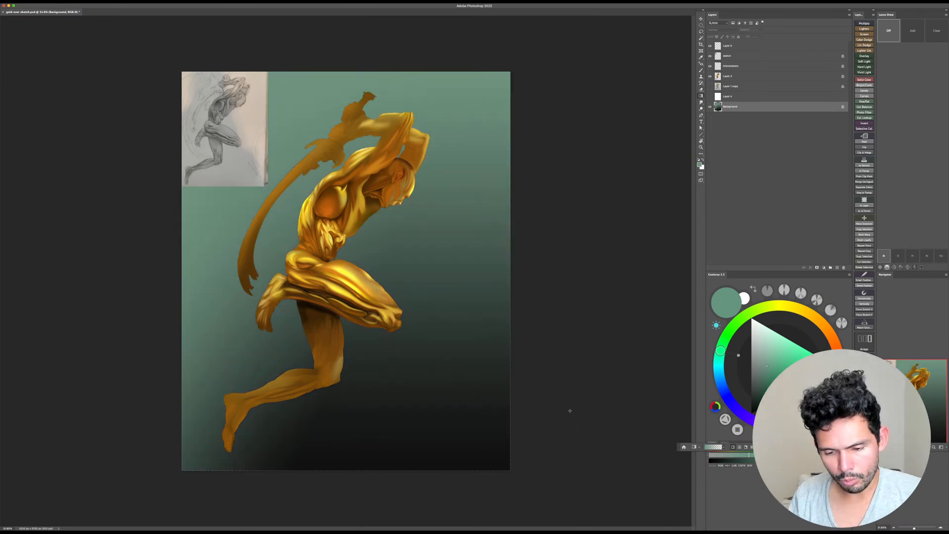
{"action": "key", "text": "ctrl+z"}
{"action": "left_click_drag", "start_coordinate": [223, 38], "coordinate": [580, 383]}
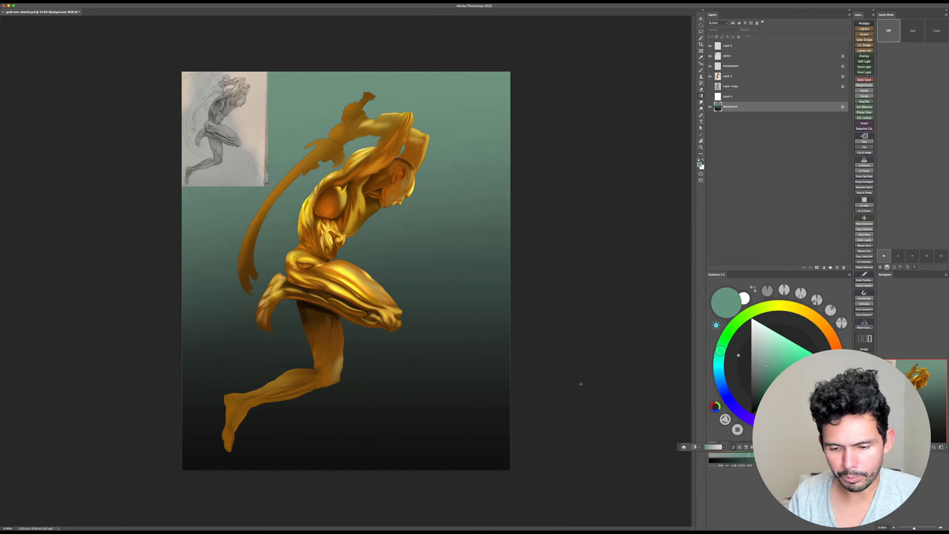
Step: Add a dark orange-brown gradient to the background, fading from the lower-right corner of the canvas towards the figure
{"action": "left_click", "coordinate": [835, 344]}
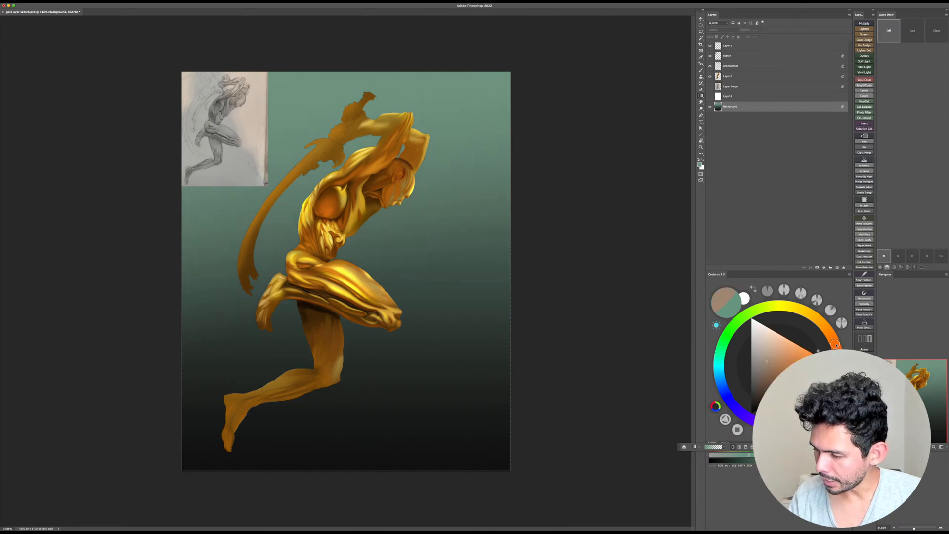
{"action": "left_click", "coordinate": [800, 385]}
{"action": "left_click_drag", "start_coordinate": [498, 507], "coordinate": [385, 331]}
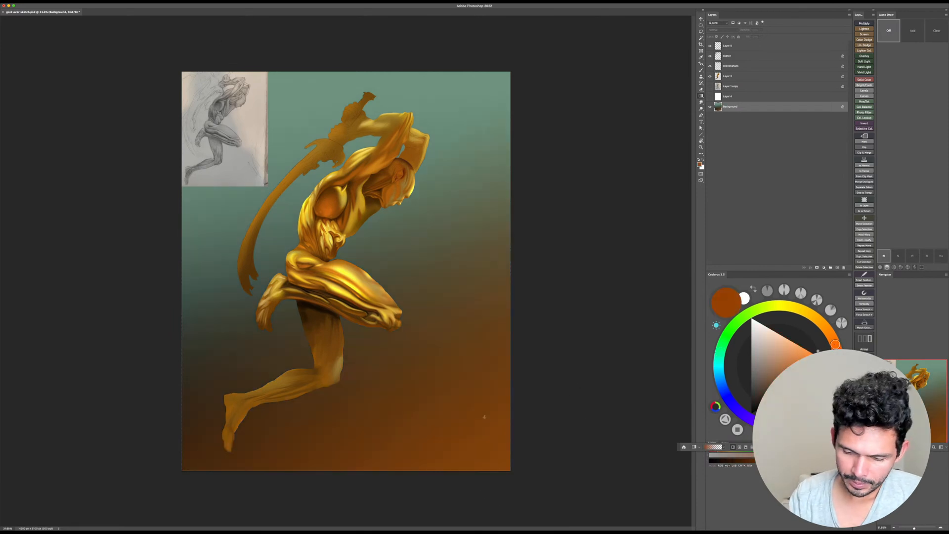
{"action": "key", "text": "super+z"}
{"action": "left_click_drag", "start_coordinate": [503, 505], "coordinate": [388, 330]}
Step: Flip the whole canvas horizontally and save the document
{"action": "key", "text": "z"}
{"action": "left_click_drag", "start_coordinate": [470, 396], "coordinate": [490, 401]}
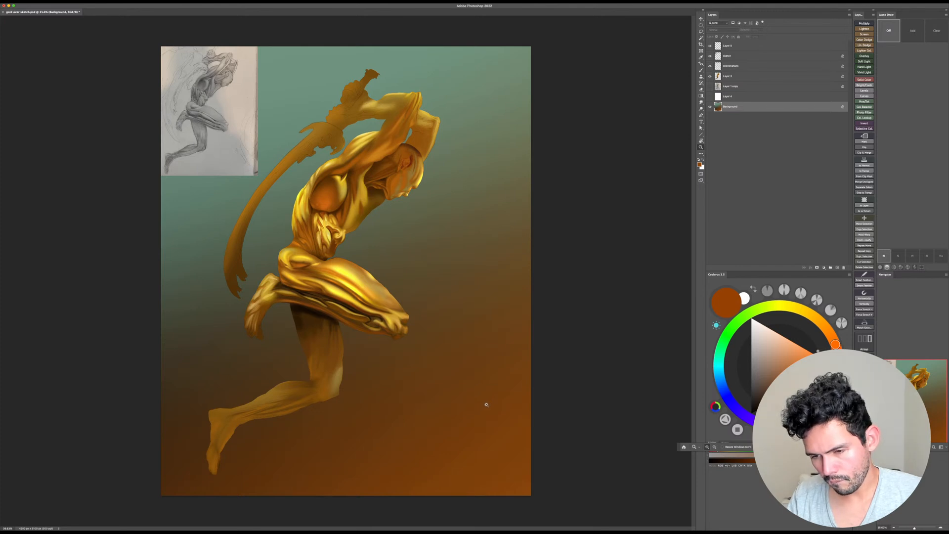
{"action": "mouse_move", "coordinate": [525, 359]}
{"action": "left_mouse_down"}
{"action": "mouse_move", "coordinate": [515, 364]}
{"action": "mouse_move", "coordinate": [520, 355]}
{"action": "left_mouse_up"}
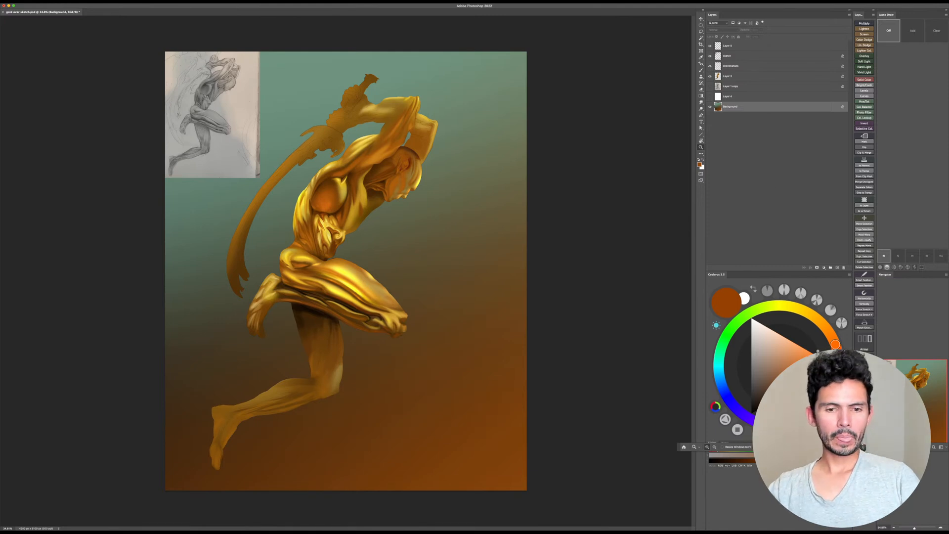
{"action": "left_click", "coordinate": [79, 3]}
{"action": "mouse_move", "coordinate": [91, 51]}
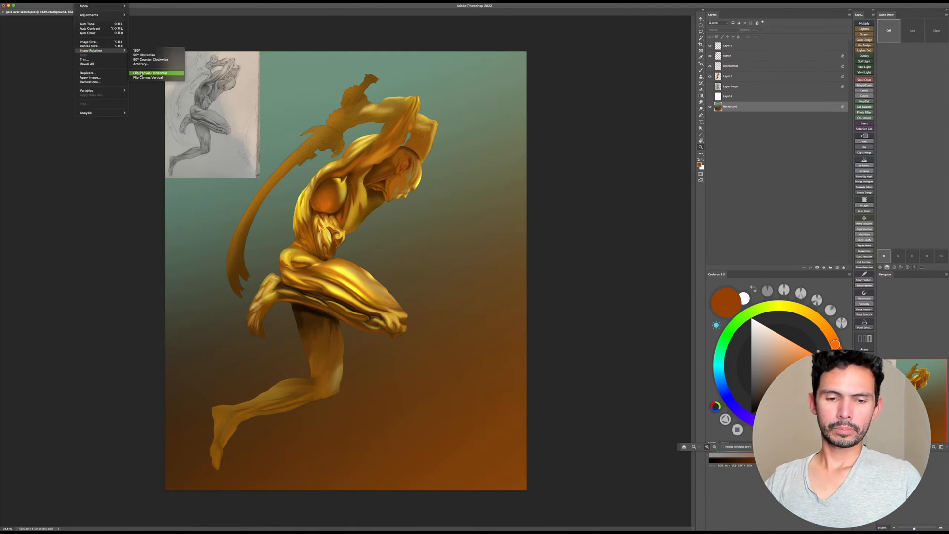
{"action": "left_click", "coordinate": [142, 73]}
{"action": "left_click_drag", "start_coordinate": [345, 270], "coordinate": [394, 156]}
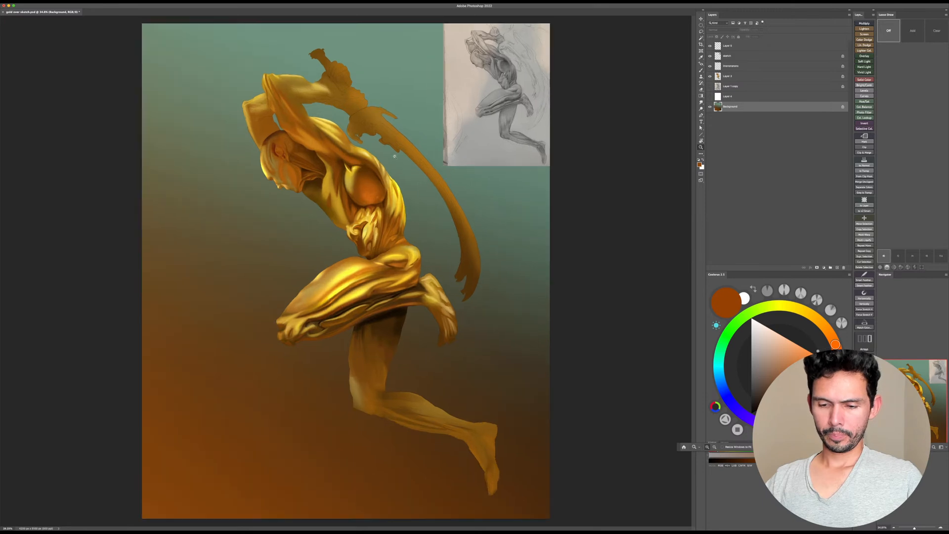
{"action": "key", "text": "ctrl+s"}
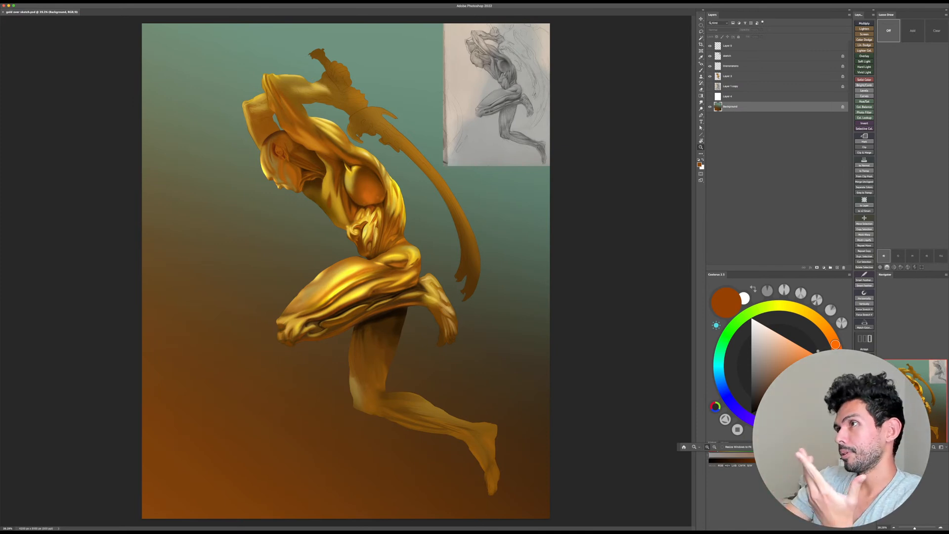
{"action": "key", "text": "super+Tab"}
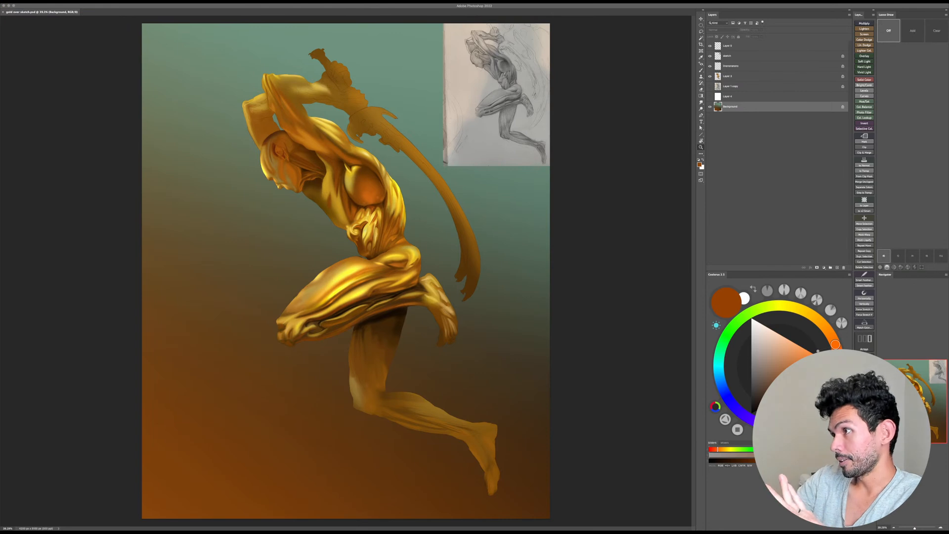
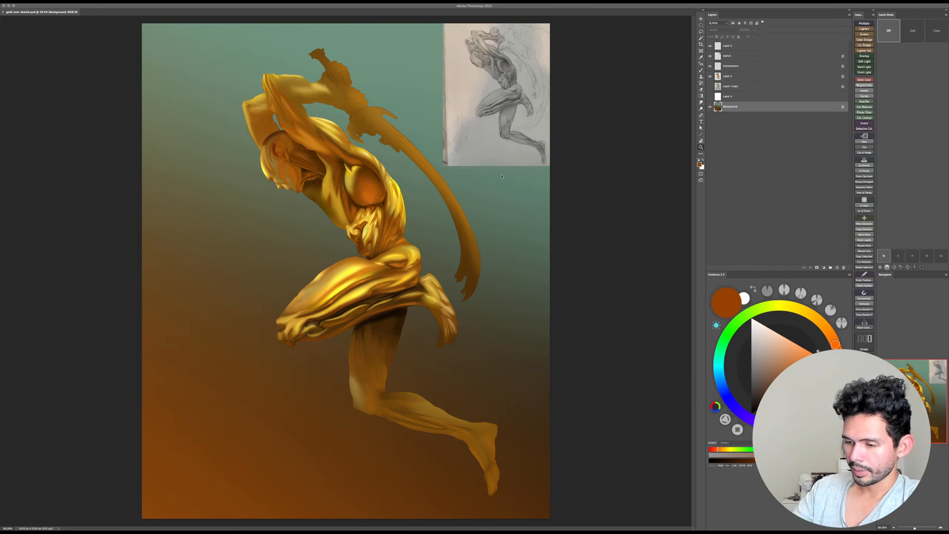
{"action": "left_click", "coordinate": [564, 218]}
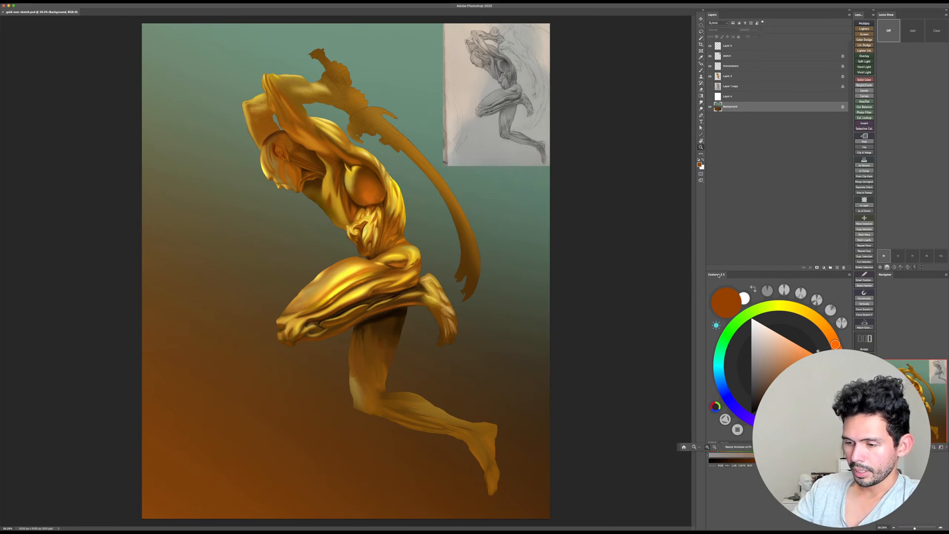
{"action": "left_click_drag", "start_coordinate": [718, 275], "coordinate": [752, 529]}
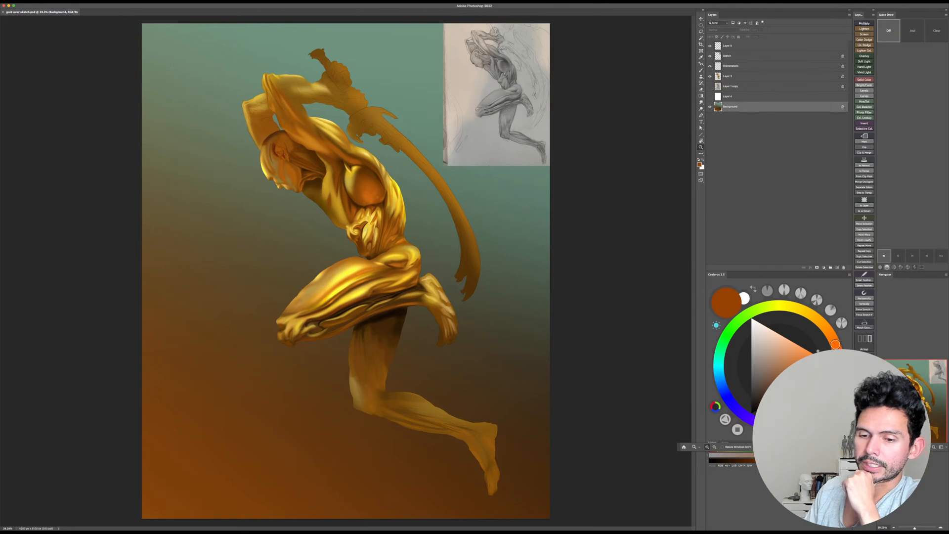
Step: Isolate the thin line drawing over the background gradient and examine the outlines of the figure and sword
{"action": "left_click_drag", "start_coordinate": [572, 89], "coordinate": [577, 89]}
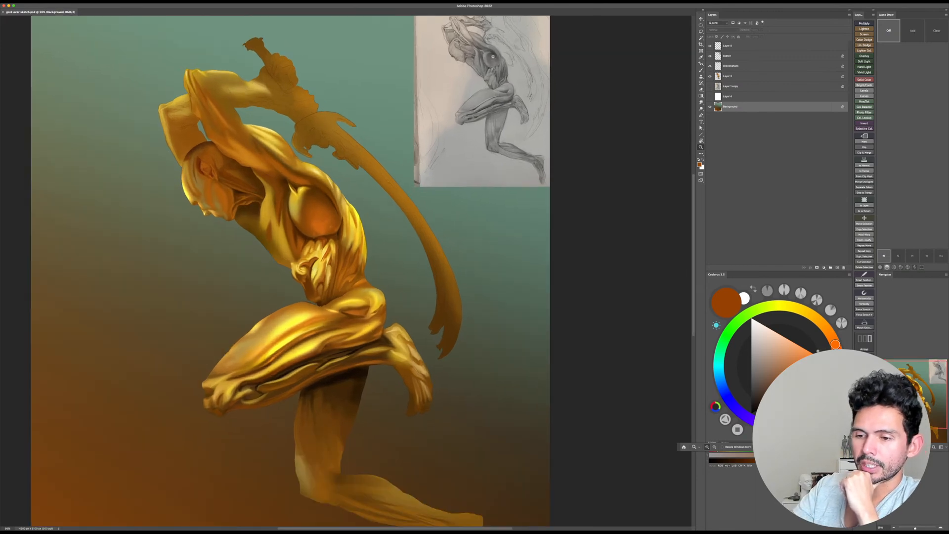
{"action": "left_click_drag", "start_coordinate": [485, 57], "coordinate": [518, 60]}
{"action": "left_click_drag", "start_coordinate": [535, 214], "coordinate": [495, 219]}
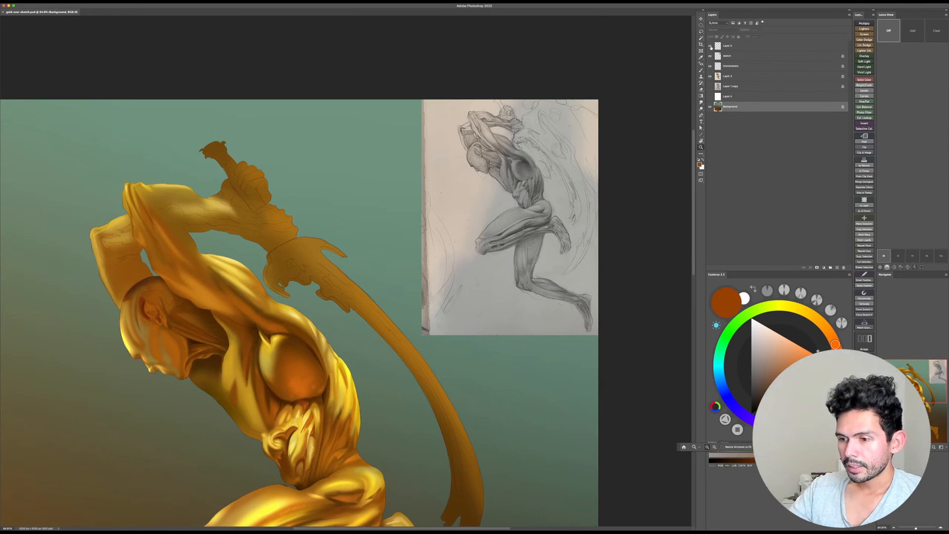
{"action": "left_click", "coordinate": [710, 65], "text": "alt"}
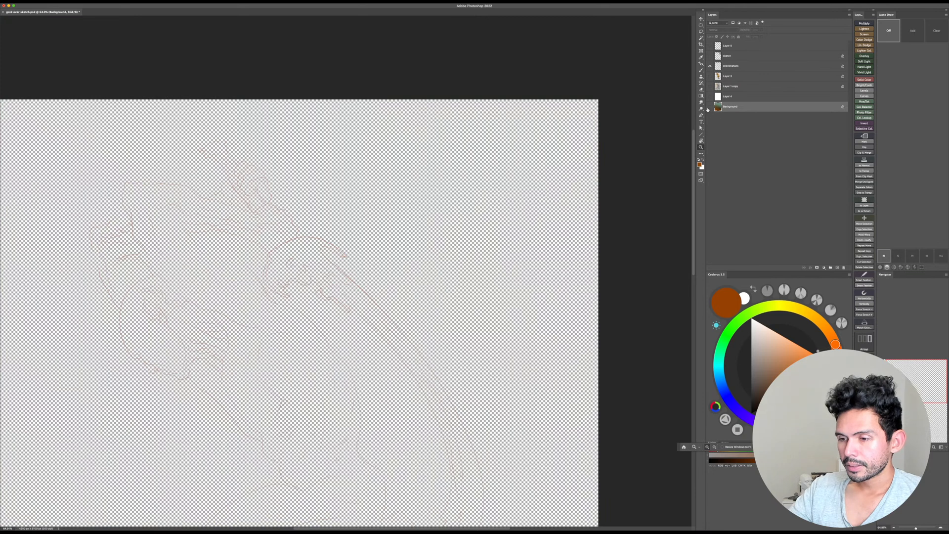
{"action": "left_click", "coordinate": [710, 106]}
{"action": "left_click_drag", "start_coordinate": [467, 279], "coordinate": [573, 68]}
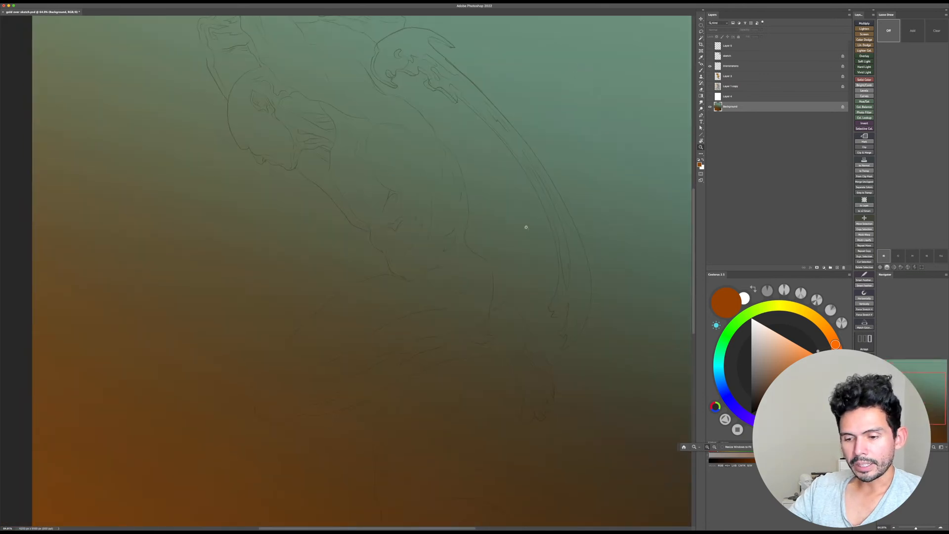
{"action": "left_click_drag", "start_coordinate": [526, 227], "coordinate": [525, 227]}
{"action": "left_click_drag", "start_coordinate": [465, 185], "coordinate": [521, 159]}
{"action": "scroll", "coordinate": [502, 340], "scroll_direction": "down", "scroll_amount": 3}
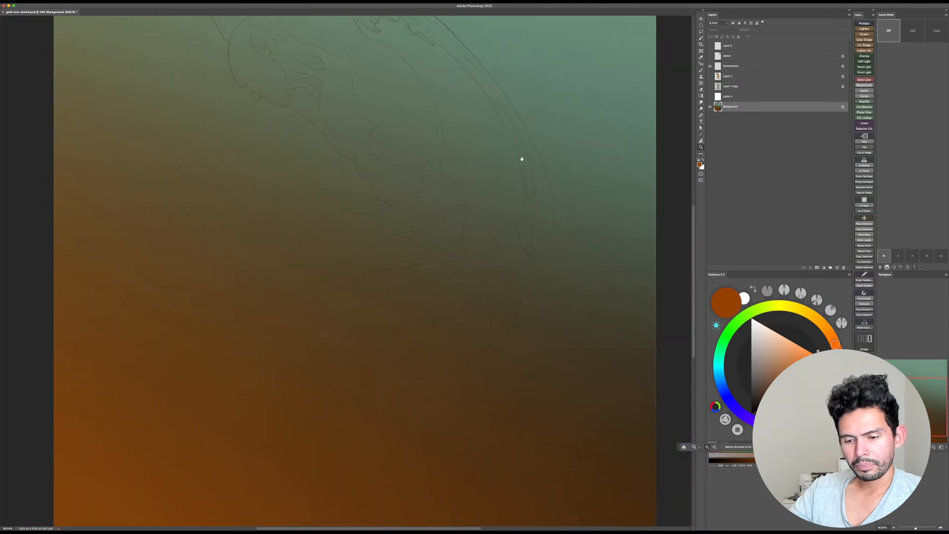
{"action": "left_click_drag", "start_coordinate": [530, 204], "coordinate": [535, 267]}
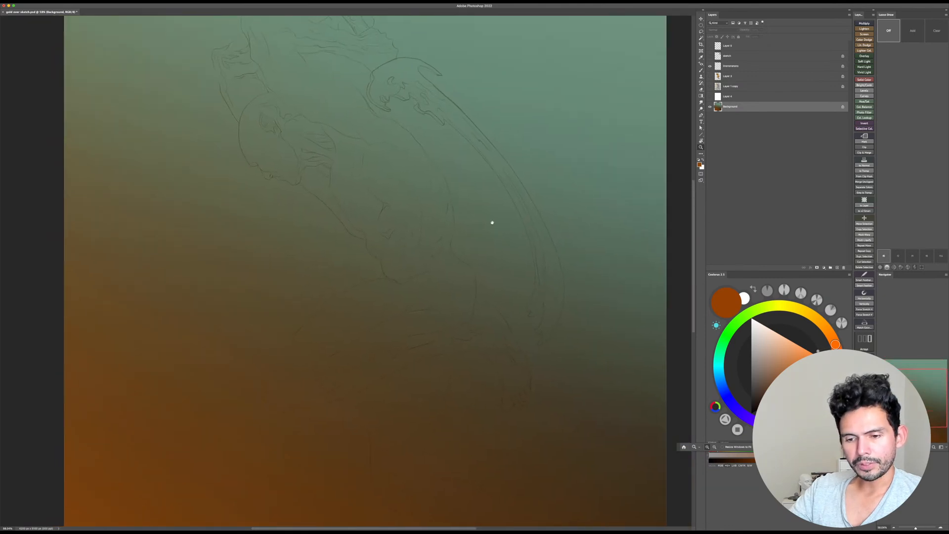
{"action": "left_click_drag", "start_coordinate": [466, 192], "coordinate": [469, 252]}
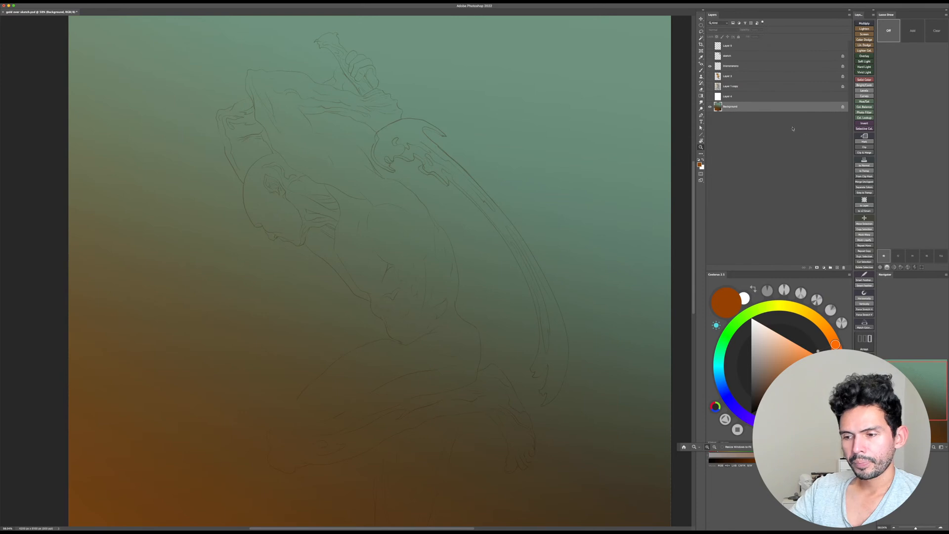
{"action": "left_click", "coordinate": [711, 107], "text": "alt"}
{"action": "left_click", "coordinate": [710, 106], "text": "alt"}
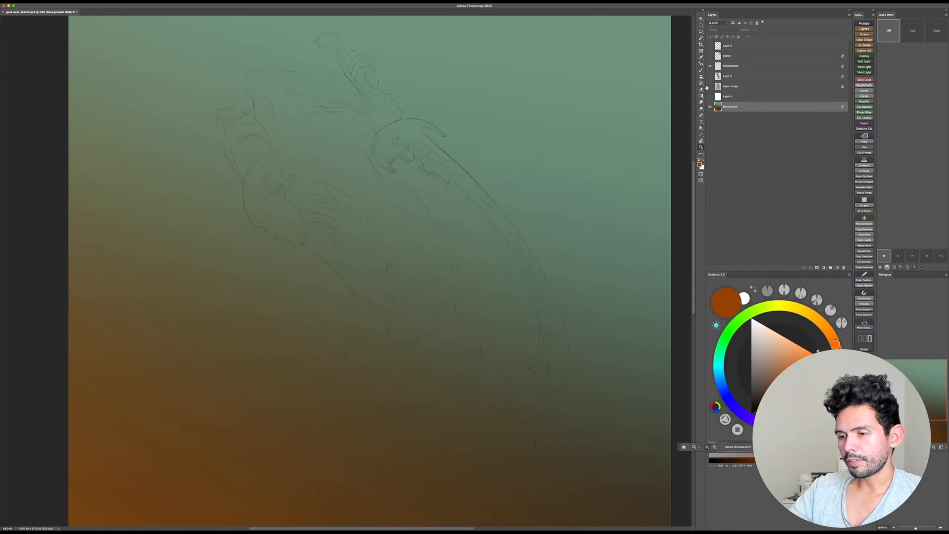
Step: Show the gold figure, the top paint layer and the reference sketch again, leaving Layer 1 copy hidden
{"action": "left_click_drag", "start_coordinate": [710, 76], "coordinate": [710, 87]}
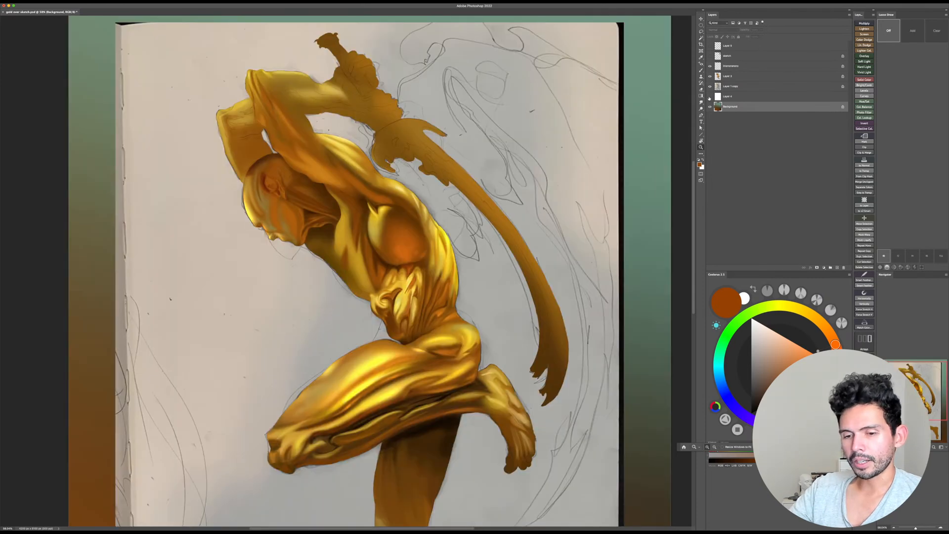
{"action": "left_click", "coordinate": [710, 86]}
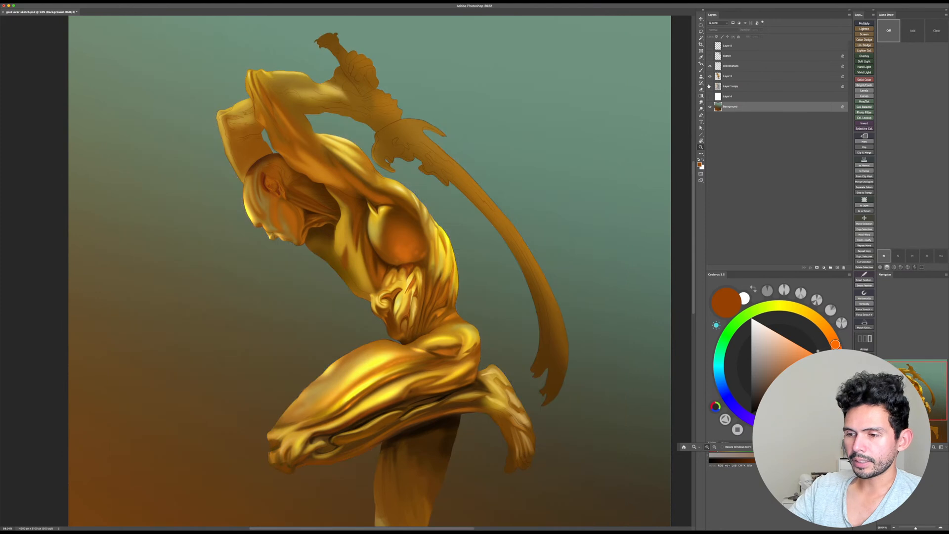
{"action": "left_click", "coordinate": [711, 46]}
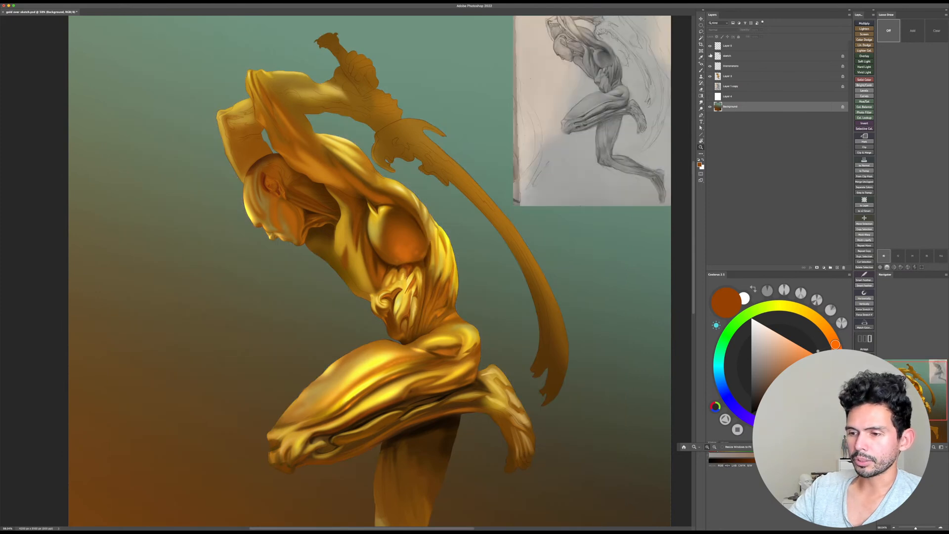
{"action": "left_click", "coordinate": [711, 56]}
{"action": "left_click", "coordinate": [710, 56]}
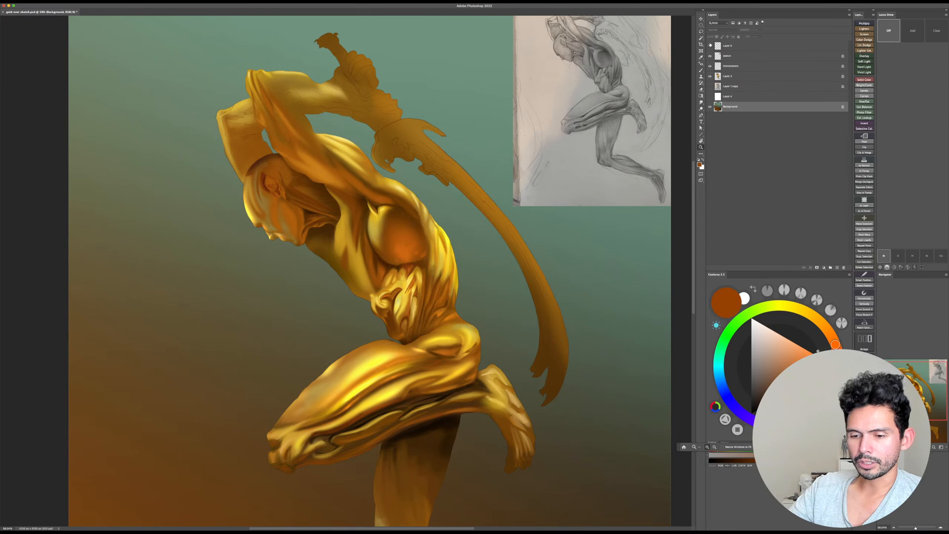
Step: Move the top paint layer directly above the main gold figure layer, check its content alone, and merge the two
{"action": "left_click_drag", "start_coordinate": [749, 45], "coordinate": [751, 73]}
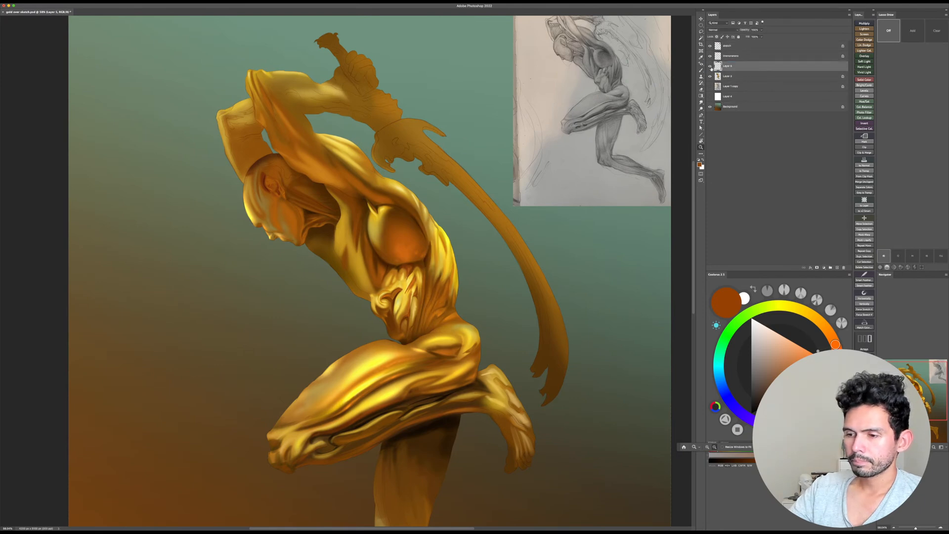
{"action": "left_click", "coordinate": [711, 67], "text": "alt"}
{"action": "left_click", "coordinate": [711, 68], "text": "alt"}
{"action": "key", "text": "super+e"}
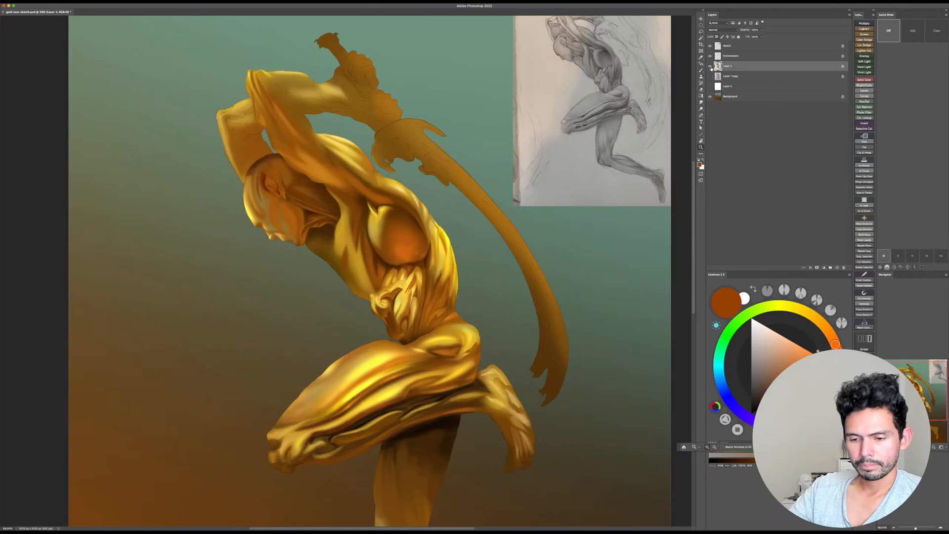
Step: Examine the gold figure as a whole, inspect its head and face up close, and review the torso and raised arms beside the reference sketch
{"action": "left_click_drag", "start_coordinate": [604, 83], "coordinate": [595, 85]}
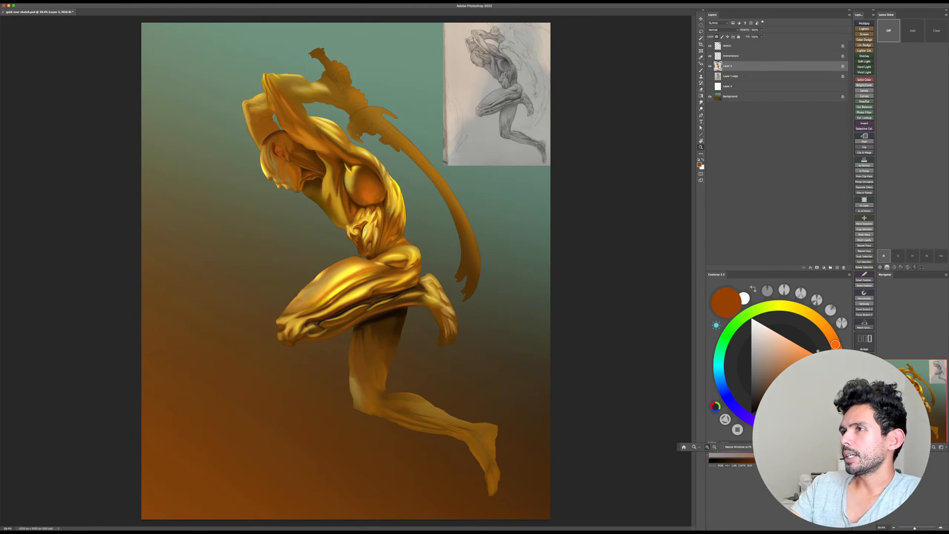
{"action": "key", "text": "super+Tab"}
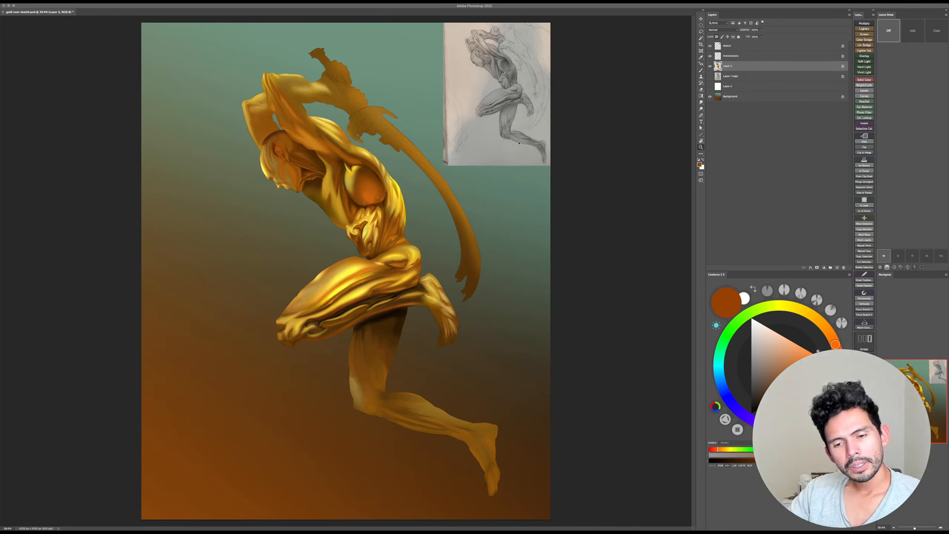
{"action": "left_click", "coordinate": [292, 168]}
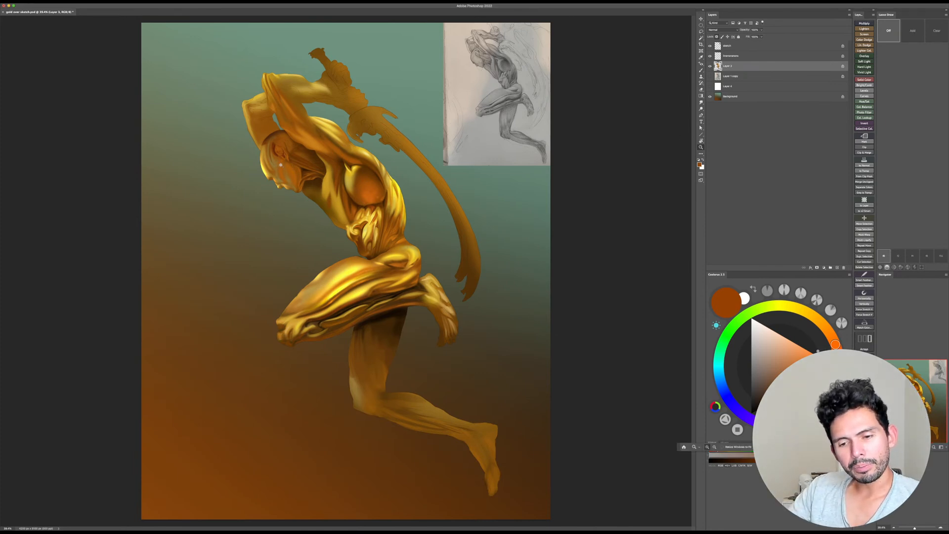
{"action": "left_click_drag", "start_coordinate": [281, 164], "coordinate": [318, 199]}
{"action": "key", "text": "r"}
{"action": "left_click_drag", "start_coordinate": [460, 165], "coordinate": [504, 367]}
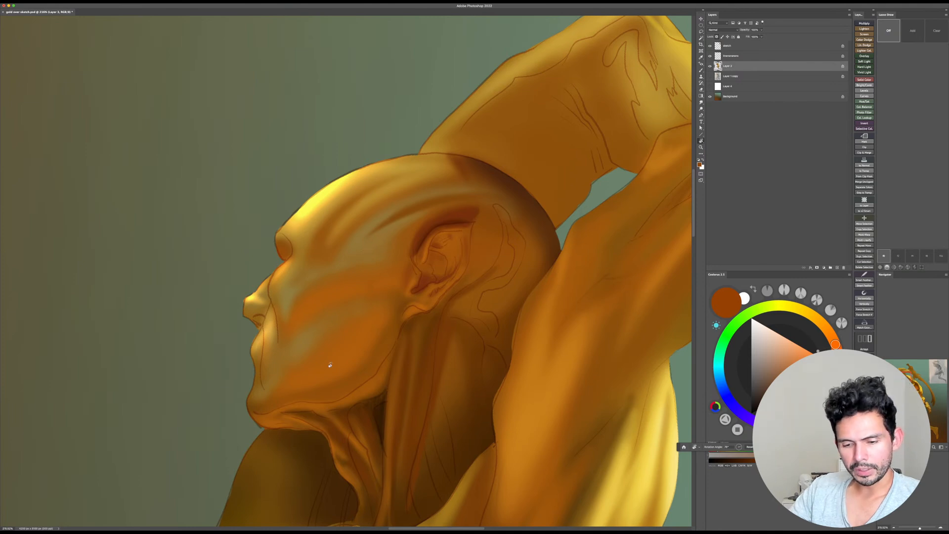
{"action": "key", "text": "Escape"}
{"action": "key", "text": "z"}
{"action": "left_click_drag", "start_coordinate": [396, 297], "coordinate": [321, 279]}
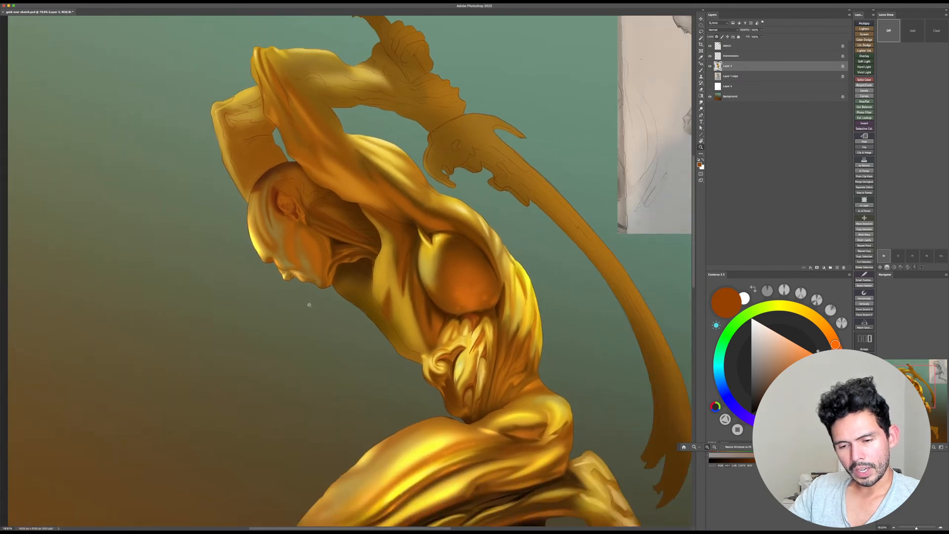
{"action": "left_click_drag", "start_coordinate": [373, 227], "coordinate": [357, 231]}
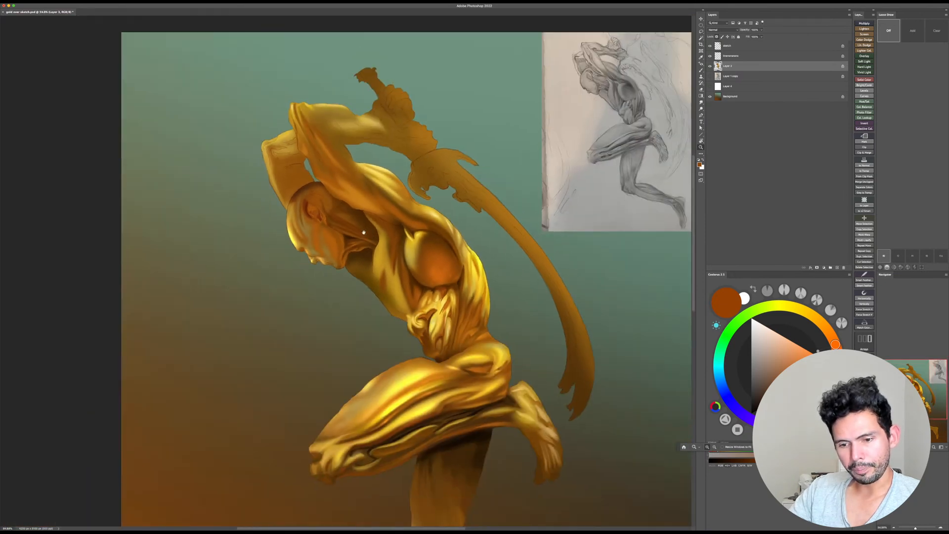
{"action": "left_click_drag", "start_coordinate": [451, 301], "coordinate": [385, 317]}
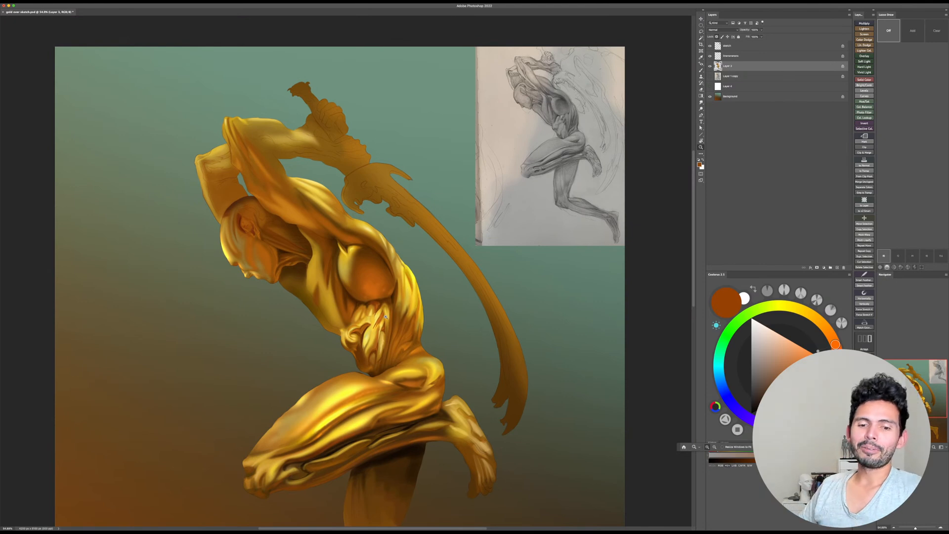